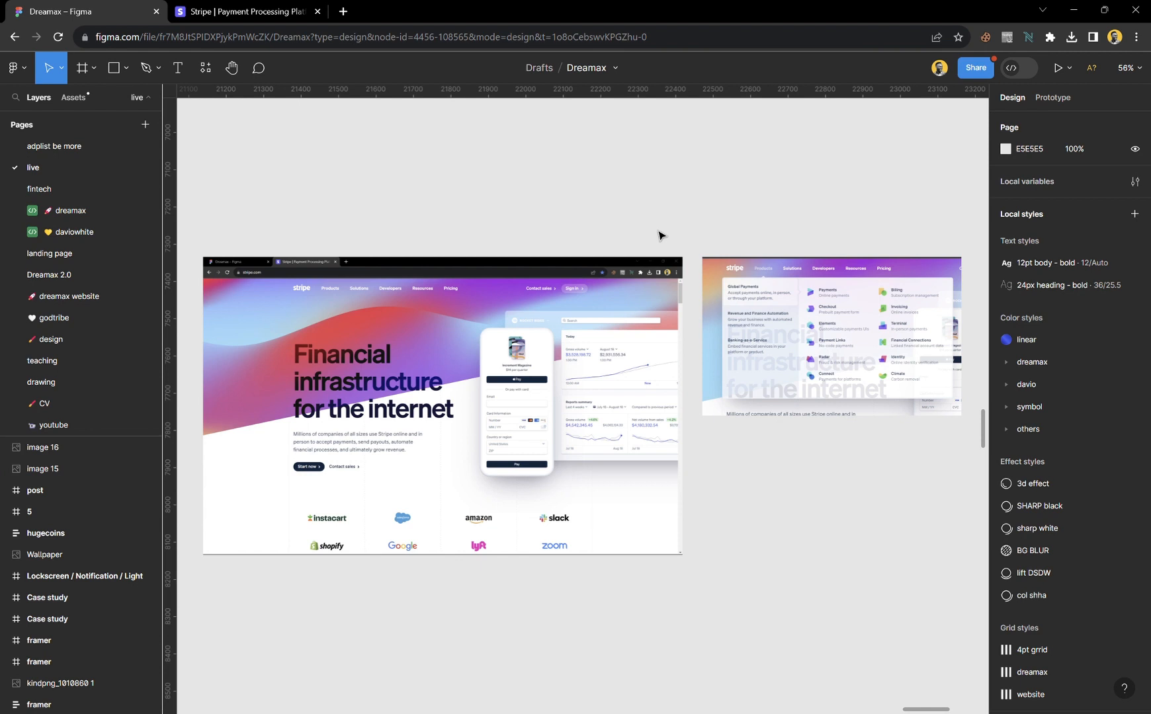
- Switch to the Stripe website, examine the navigation dropdowns and the Products menu sections, and return to the Figma file
left_click(254, 13)
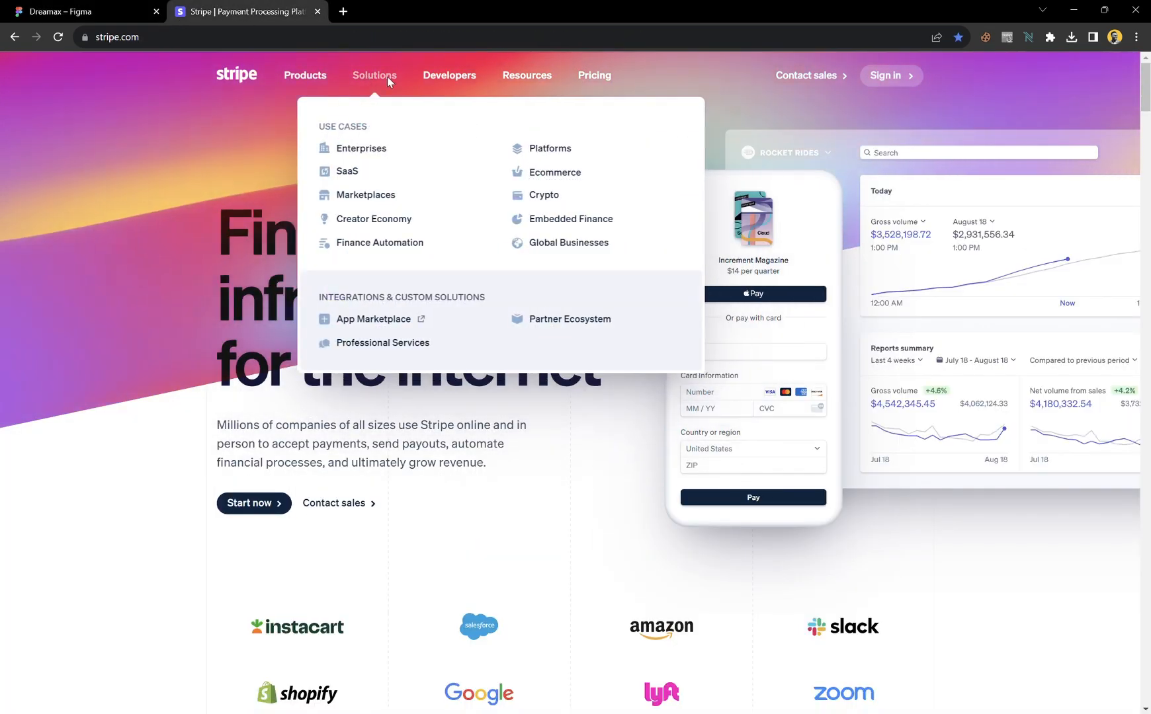
mouse_move(447, 79)
mouse_move(305, 79)
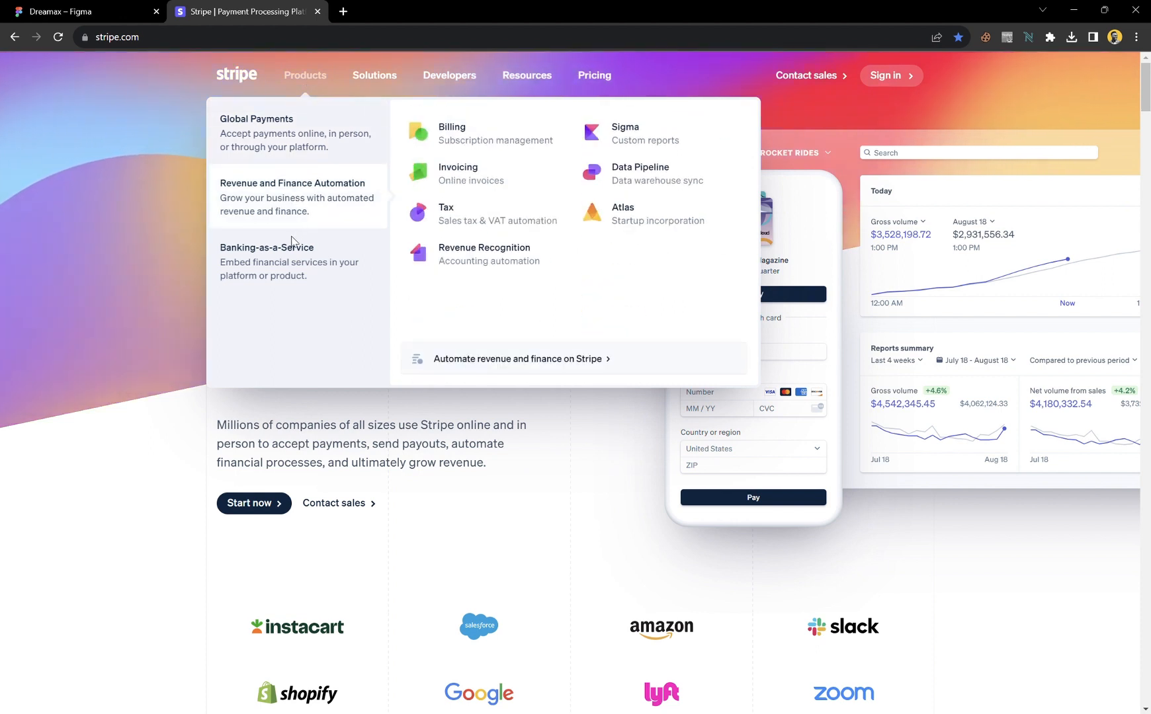
mouse_move(291, 261)
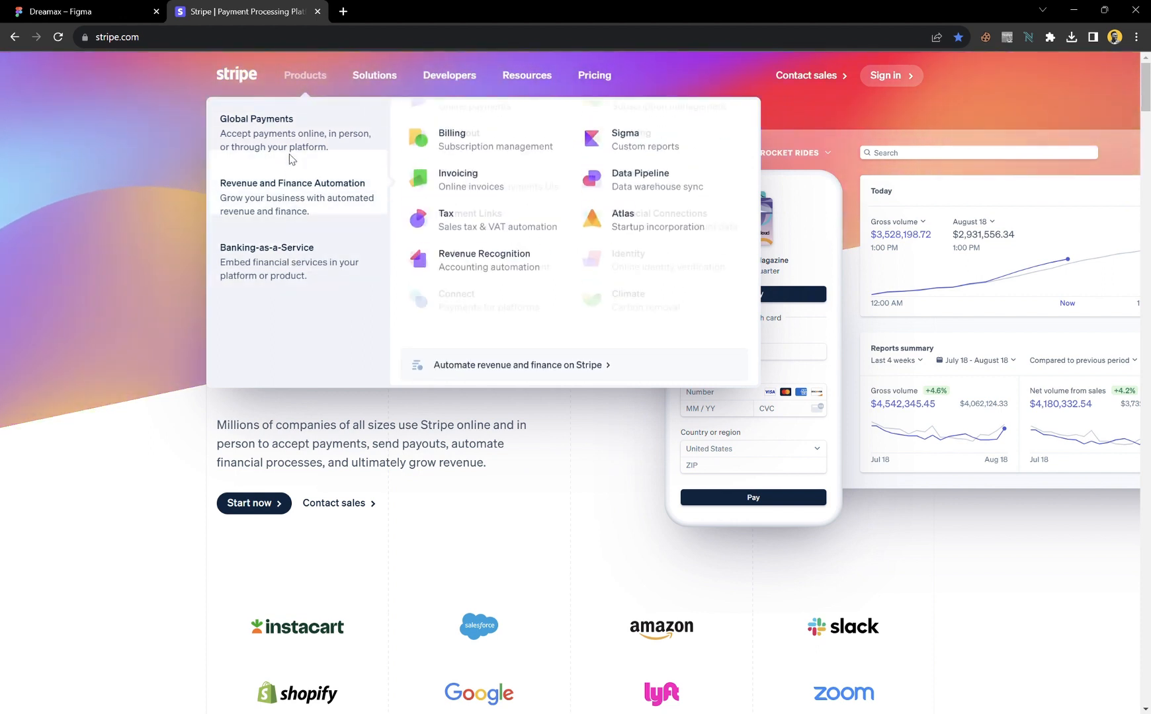
mouse_move(294, 152)
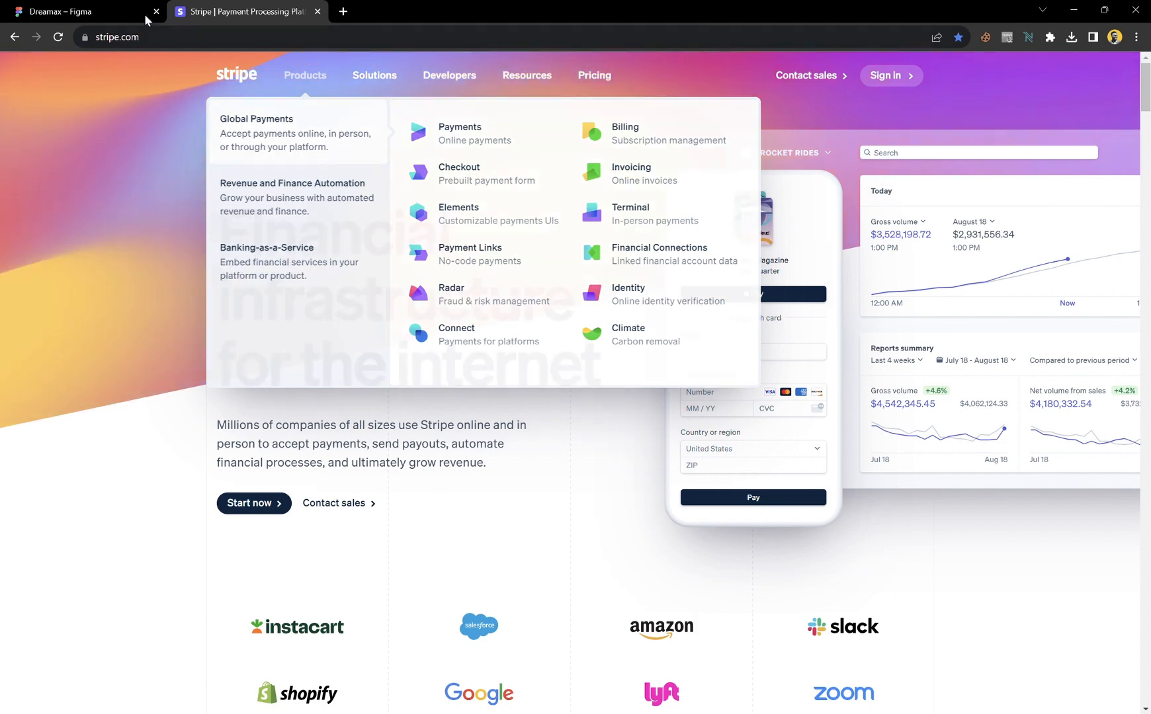
left_click(121, 13)
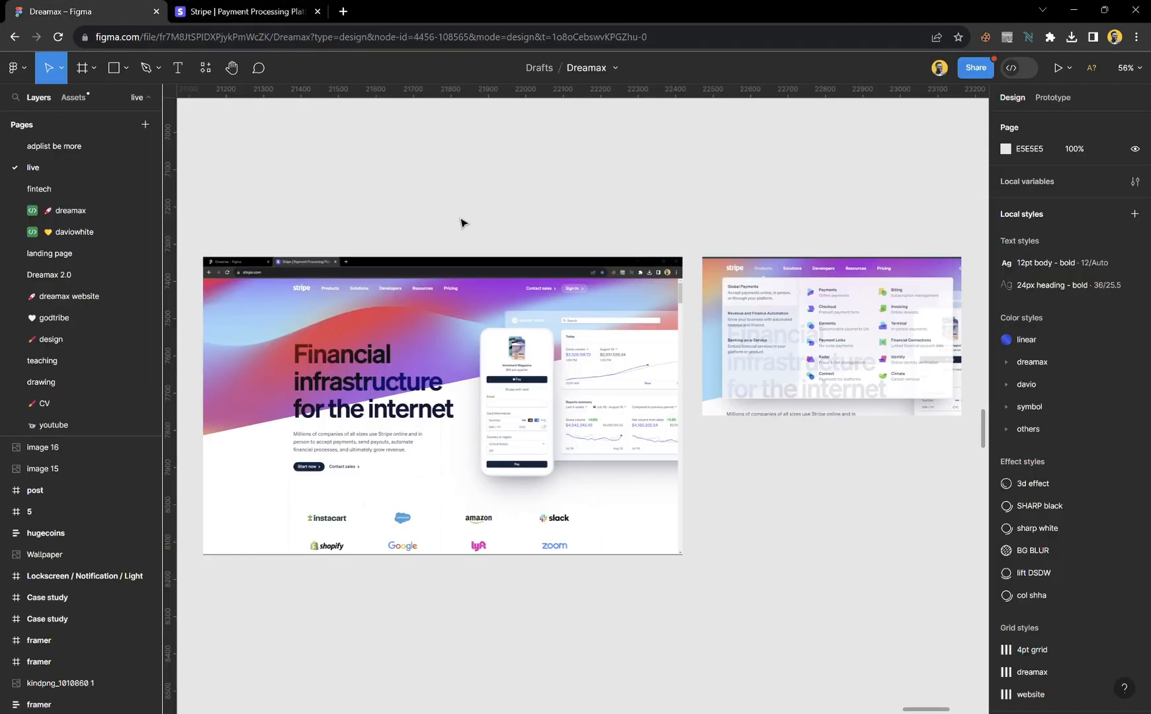
- Crop the browser bar off the top of the larger Stripe homepage screenshot, reducing its height to 742
left_click(511, 410)
left_click(774, 331)
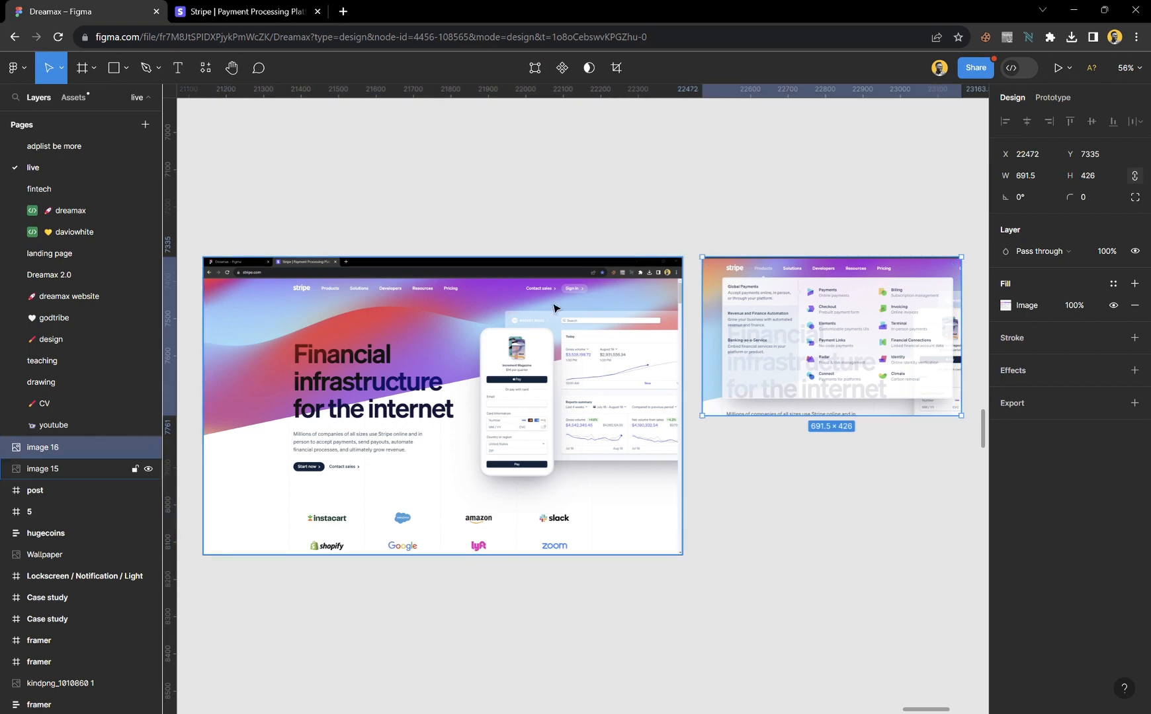
left_click(503, 316)
scroll(221, 264, "up", 10)
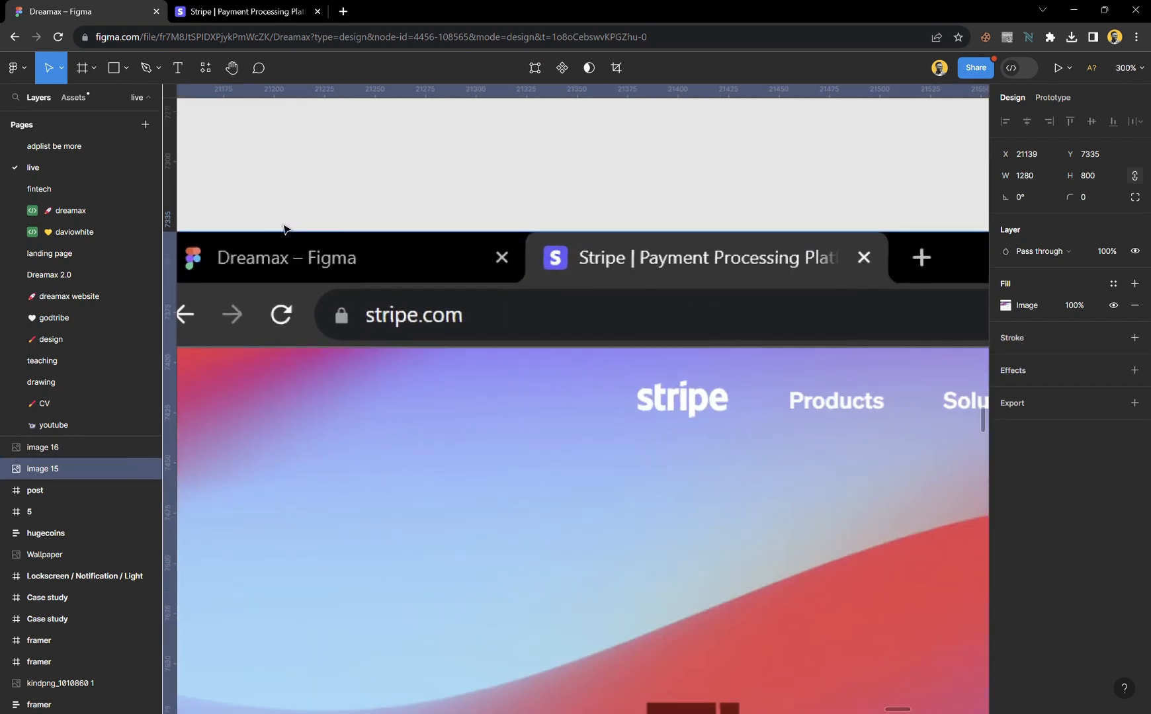
left_click_drag(311, 233, 311, 358)
left_click(363, 254)
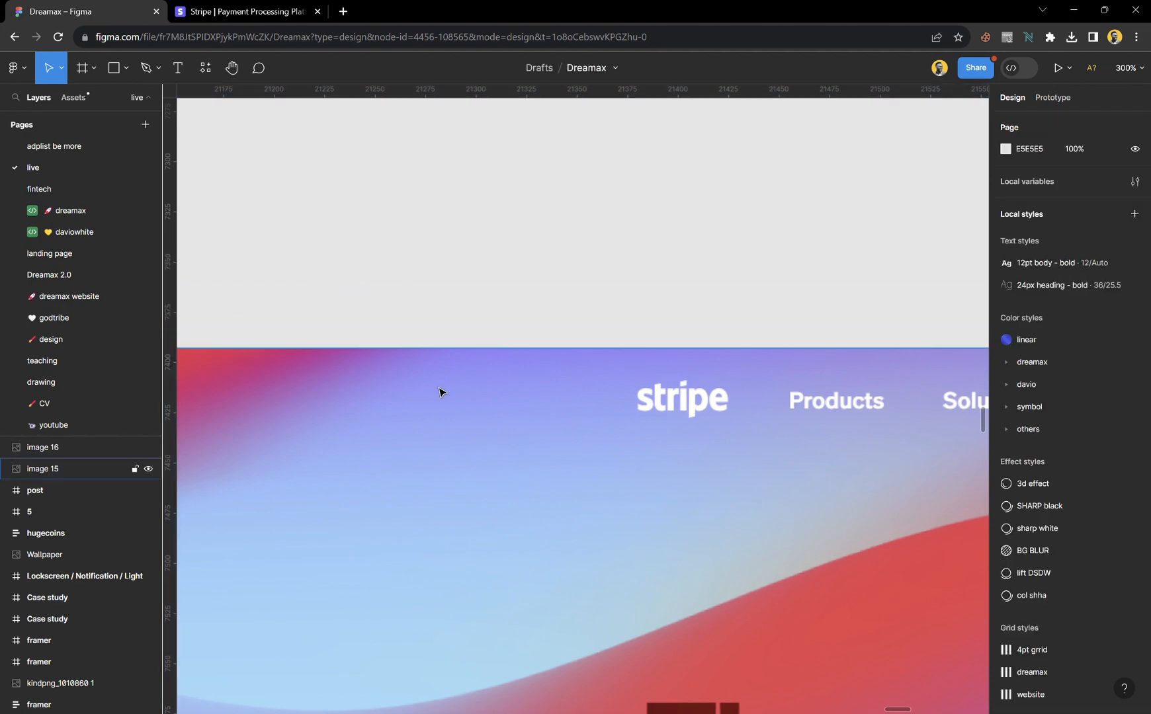
- Draw a frame on the empty canvas beside the homepage screenshot and size it to 1440 × 800
scroll(442, 391, "down", 10)
scroll(438, 393, "down", 1)
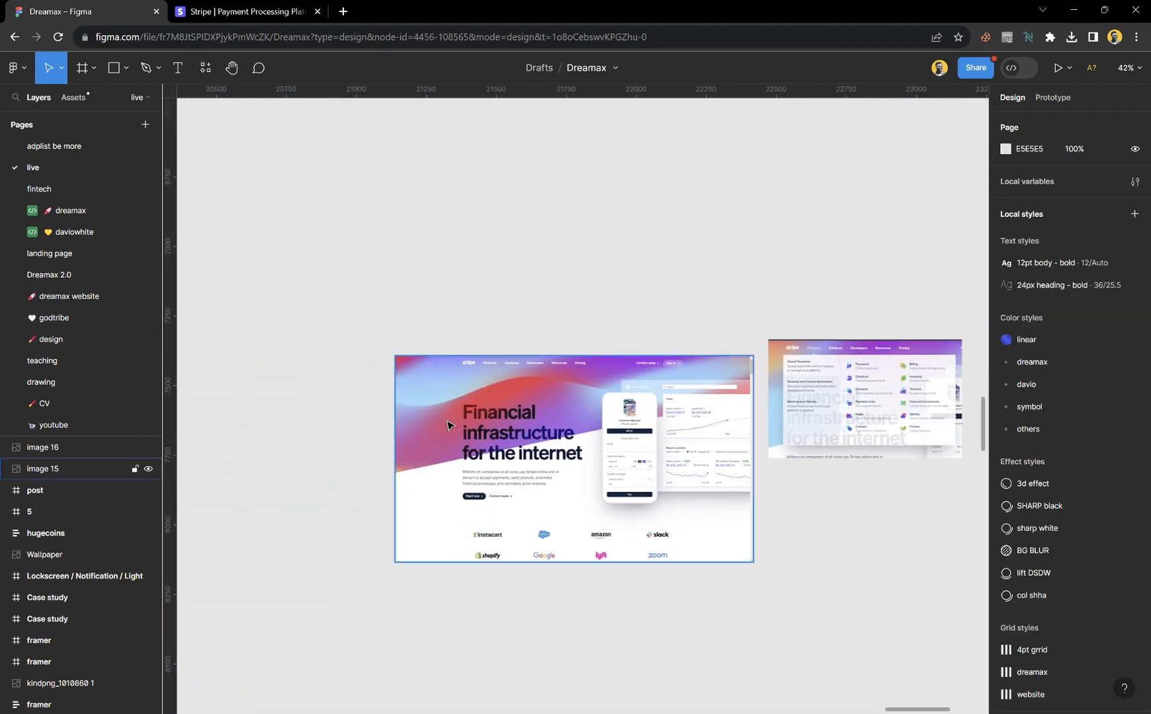
scroll(467, 453, "left", 5)
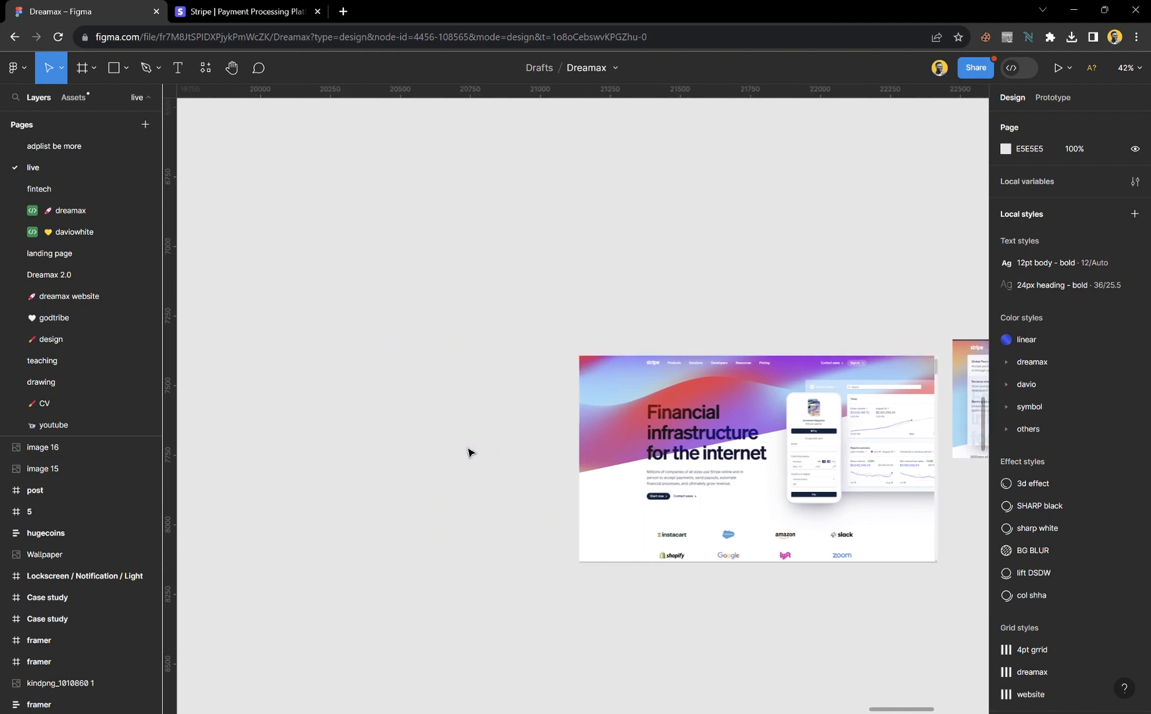
key("f")
mouse_move(258, 339)
left_mouse_down()
mouse_move(357, 396)
mouse_move(473, 428)
left_mouse_up()
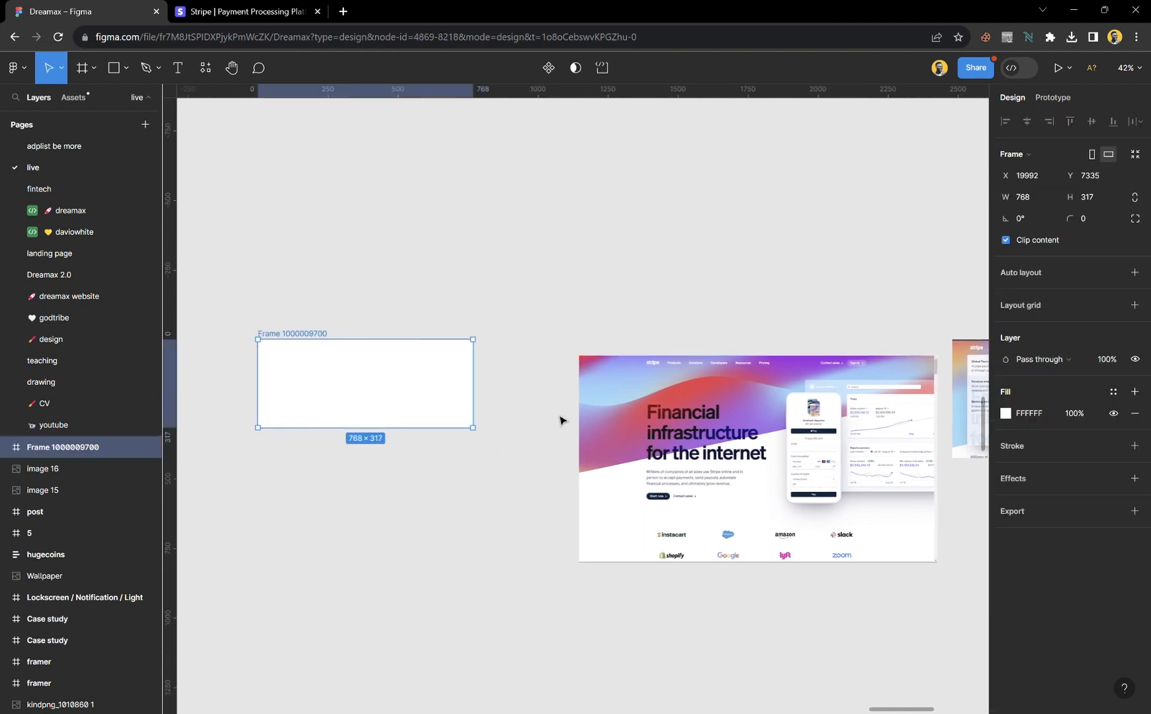
left_click(1031, 199)
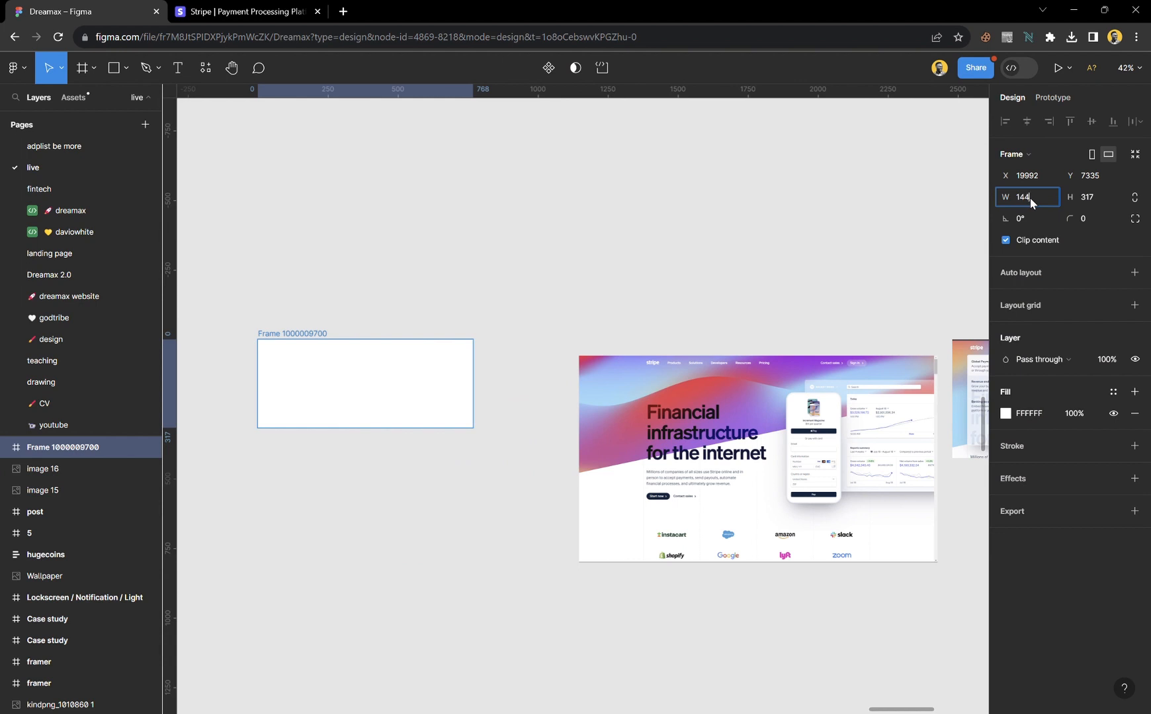
type("1440")
key("Return")
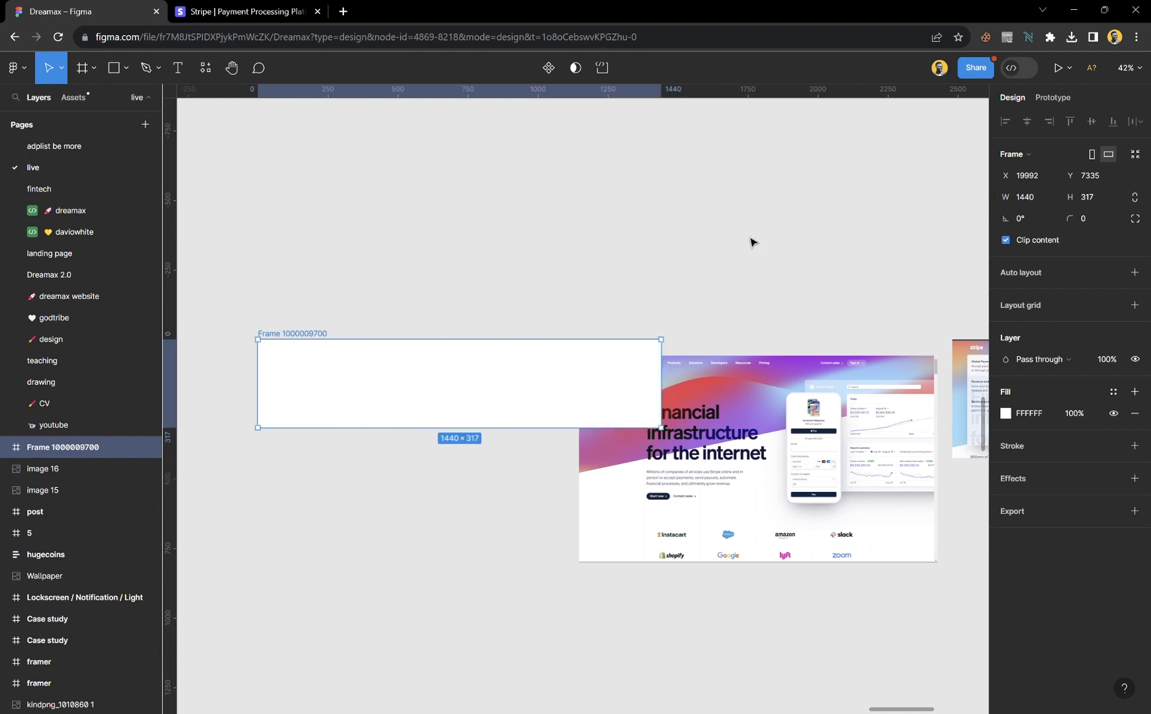
left_click_drag(501, 431, 501, 571)
- Move the homepage screenshot clear of the new frame, with its top edge aligned to the frame's top
left_click(708, 438)
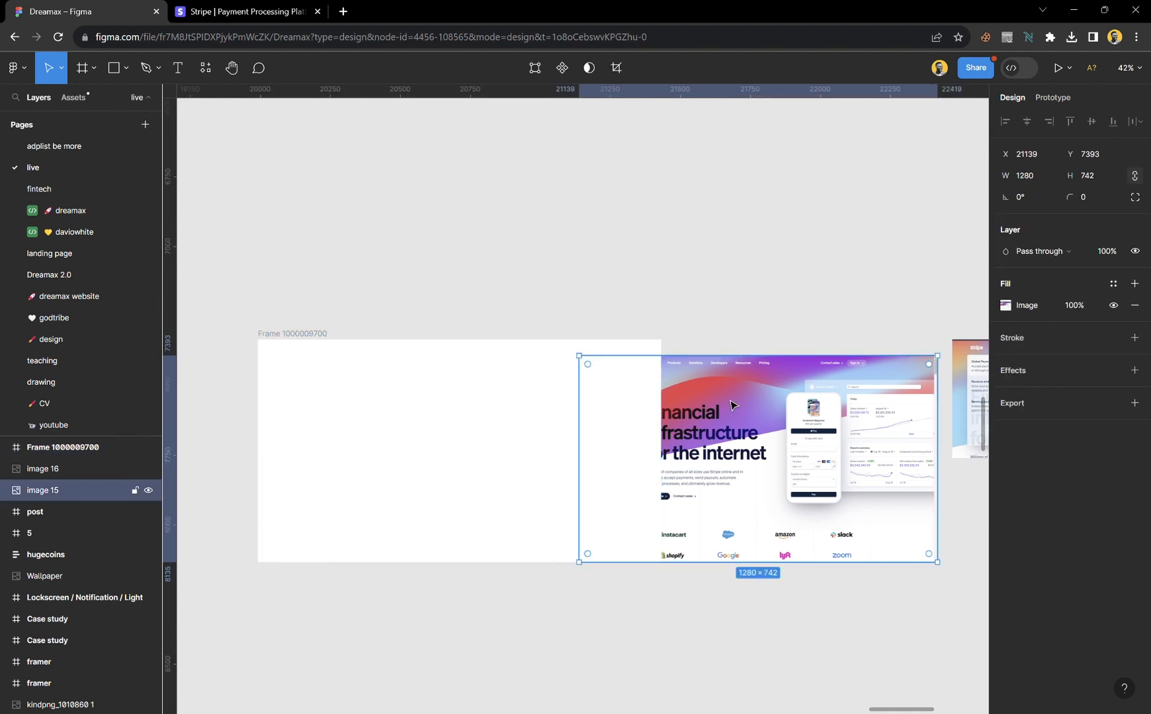
left_click_drag(730, 406, 952, 394)
scroll(776, 372, "right", 4)
left_click_drag(522, 397, 587, 397)
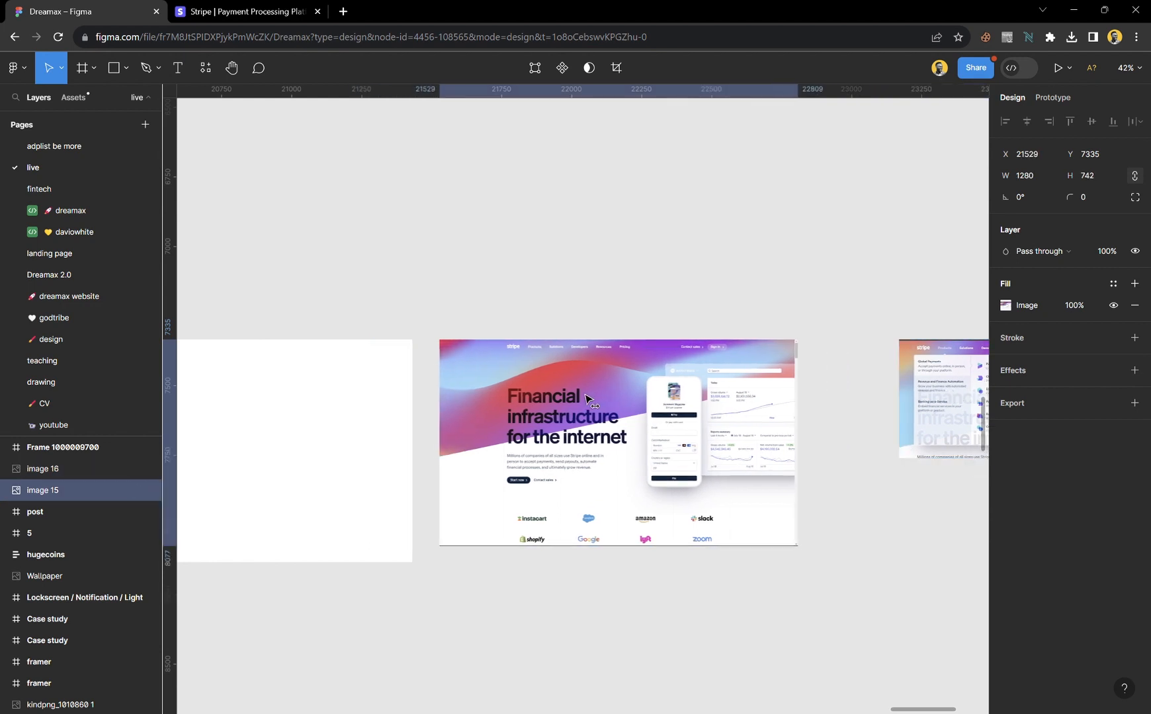
- Constrain the homepage screenshot's proportions and set its width to 1440
left_click(1135, 176)
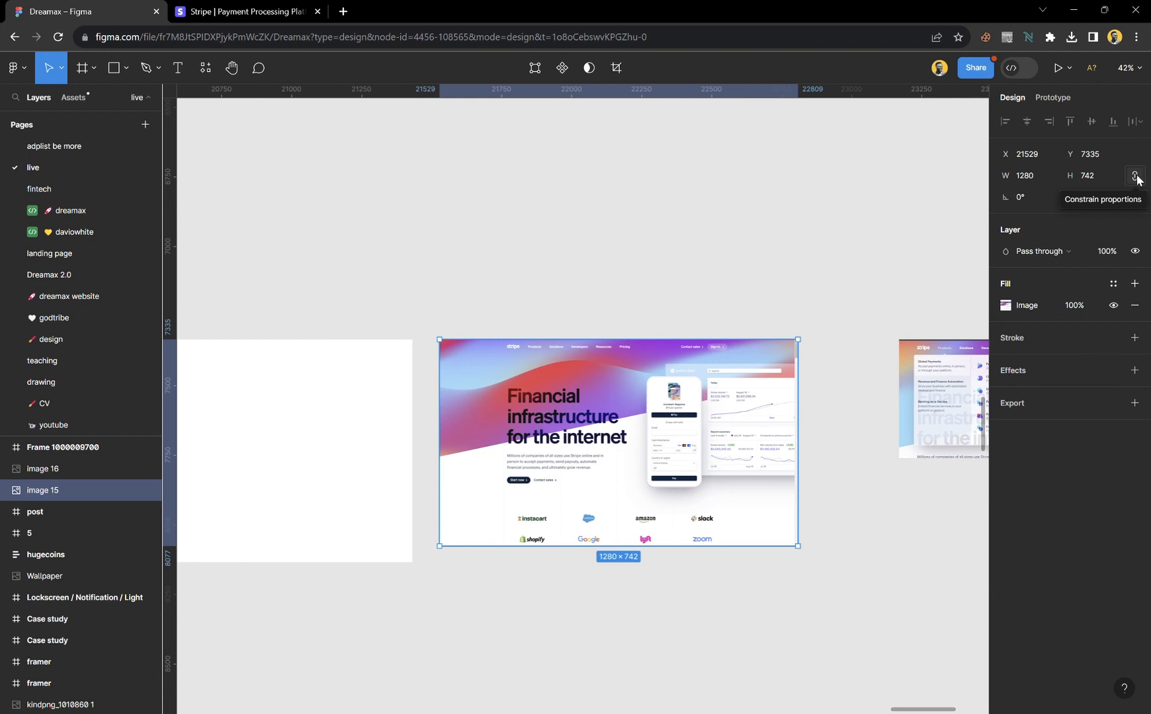
left_click(1135, 176)
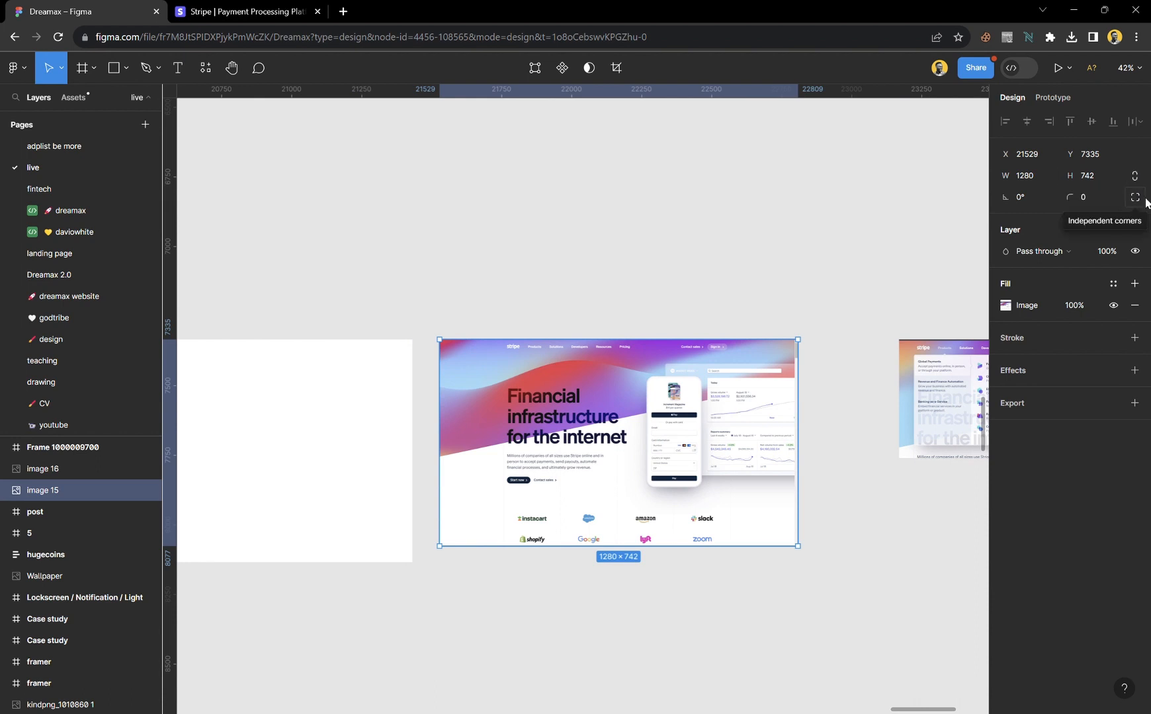
left_click(1135, 176)
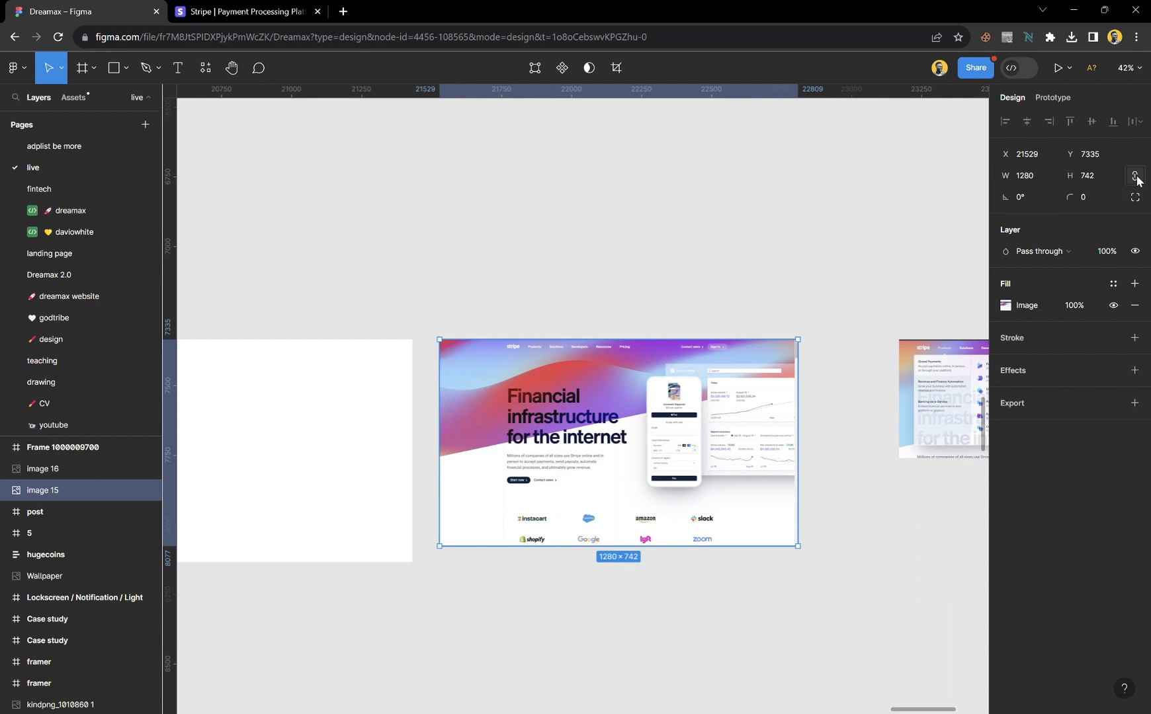
left_click(1035, 176)
type("144")
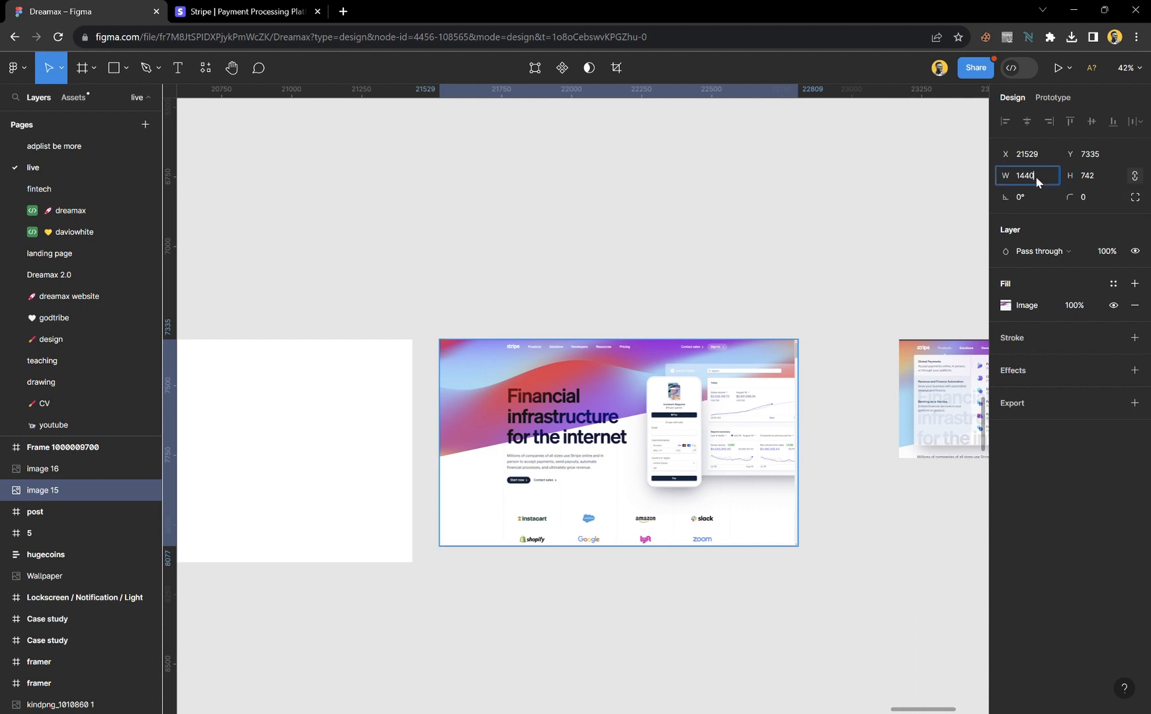
type("0")
key("Return")
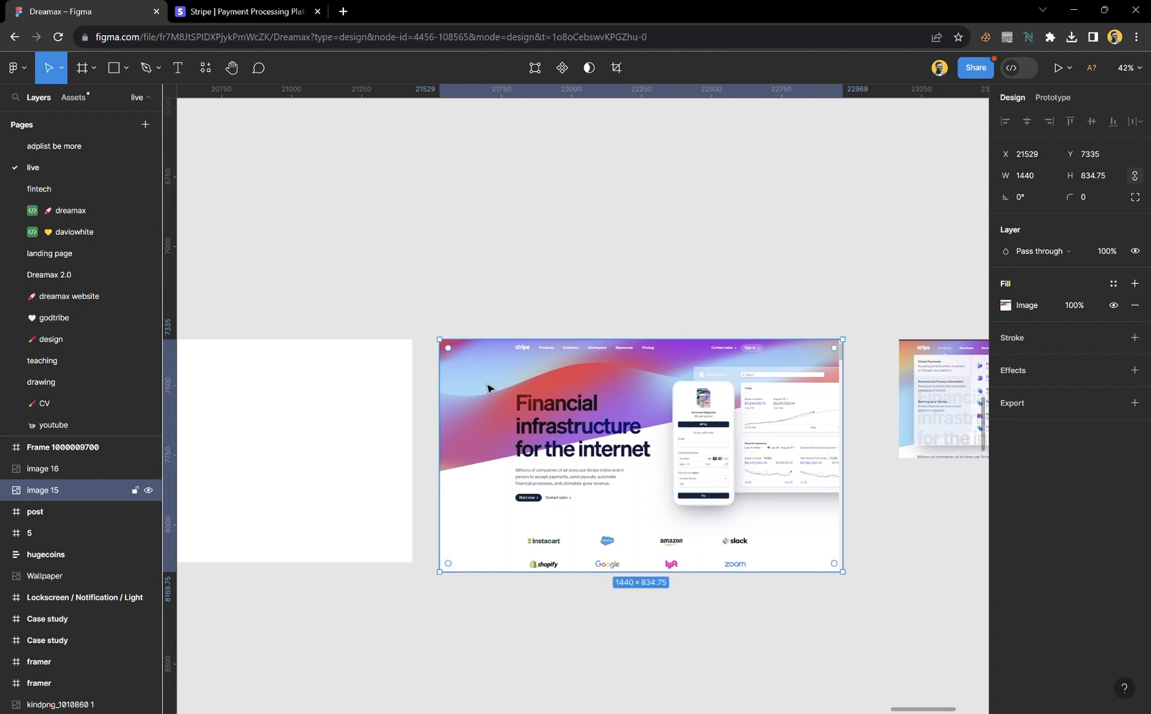
- Move the homepage screenshot closer to the frame and extend the frame's height to 835 to match it
mouse_move(489, 390)
left_mouse_down()
mouse_move(475, 380)
mouse_move(475, 390)
left_mouse_up()
left_click(400, 421)
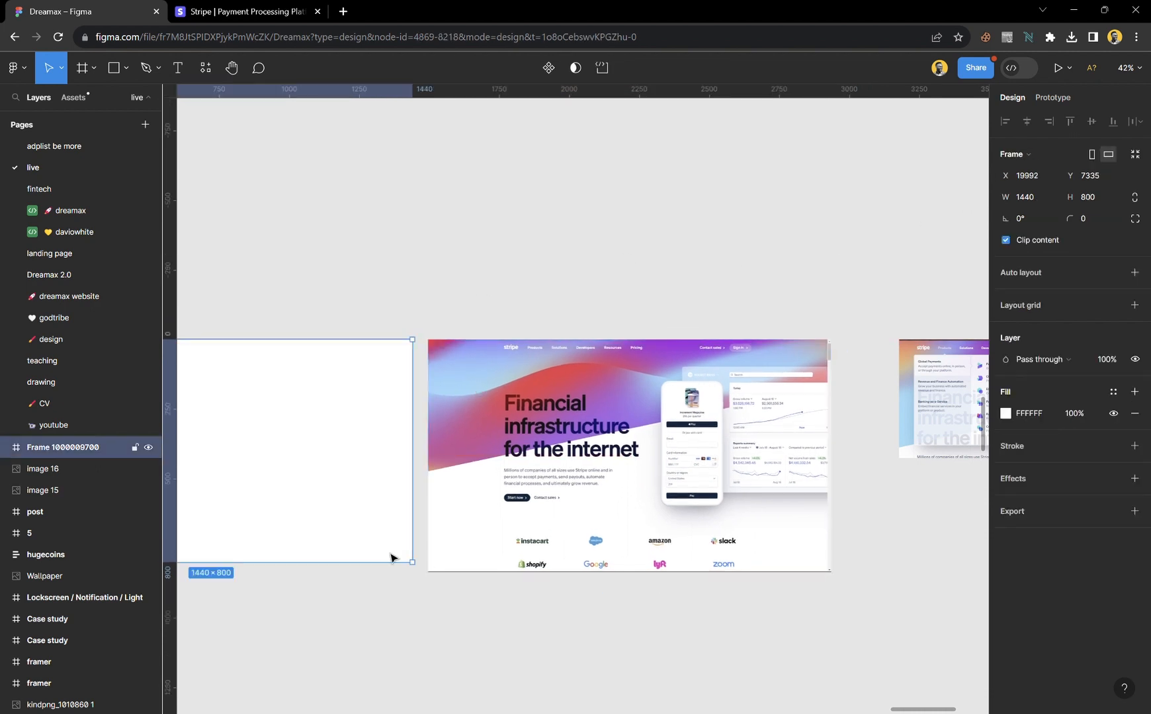
left_click_drag(393, 564, 398, 584)
left_click(556, 626)
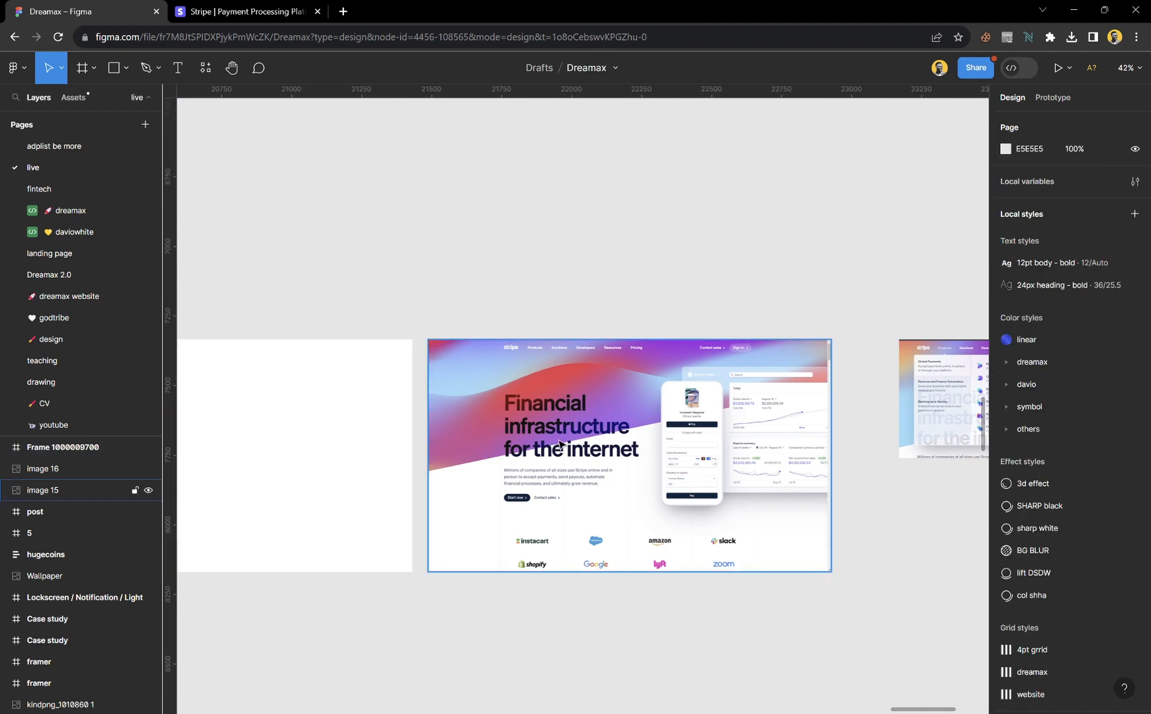
- Duplicate the homepage screenshot into the frame and center it horizontally so it fills the frame
scroll(582, 451, "left", 5)
left_click(862, 429)
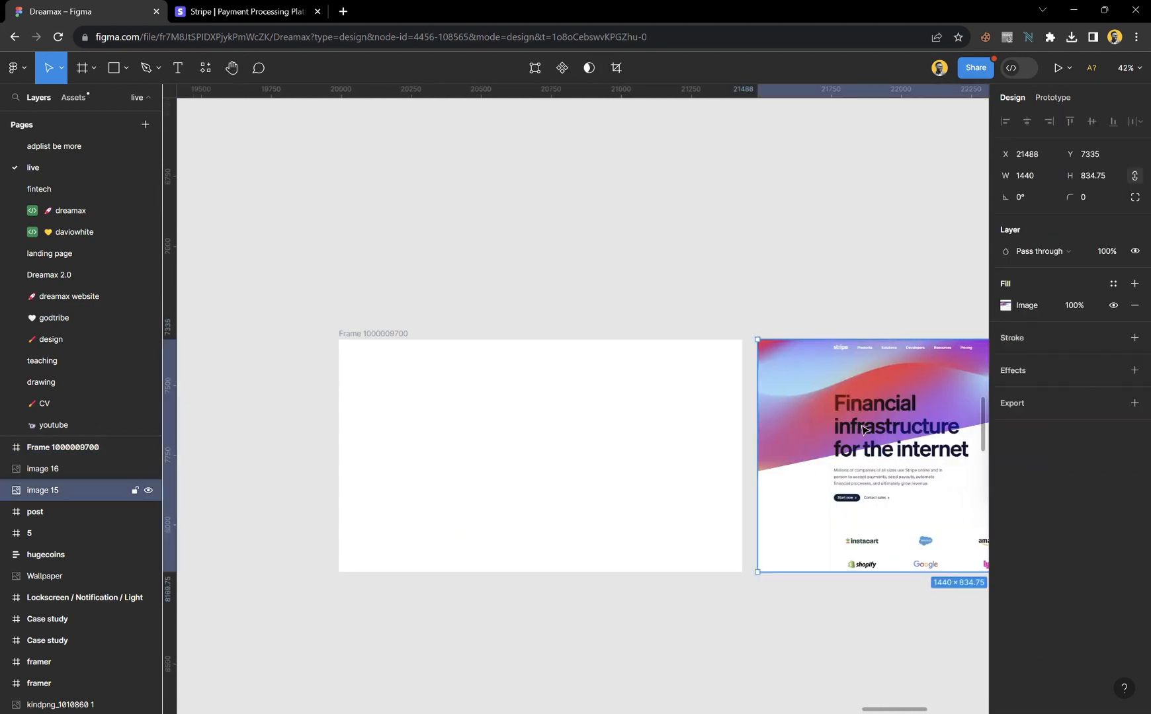
left_click_drag(797, 440, 671, 438)
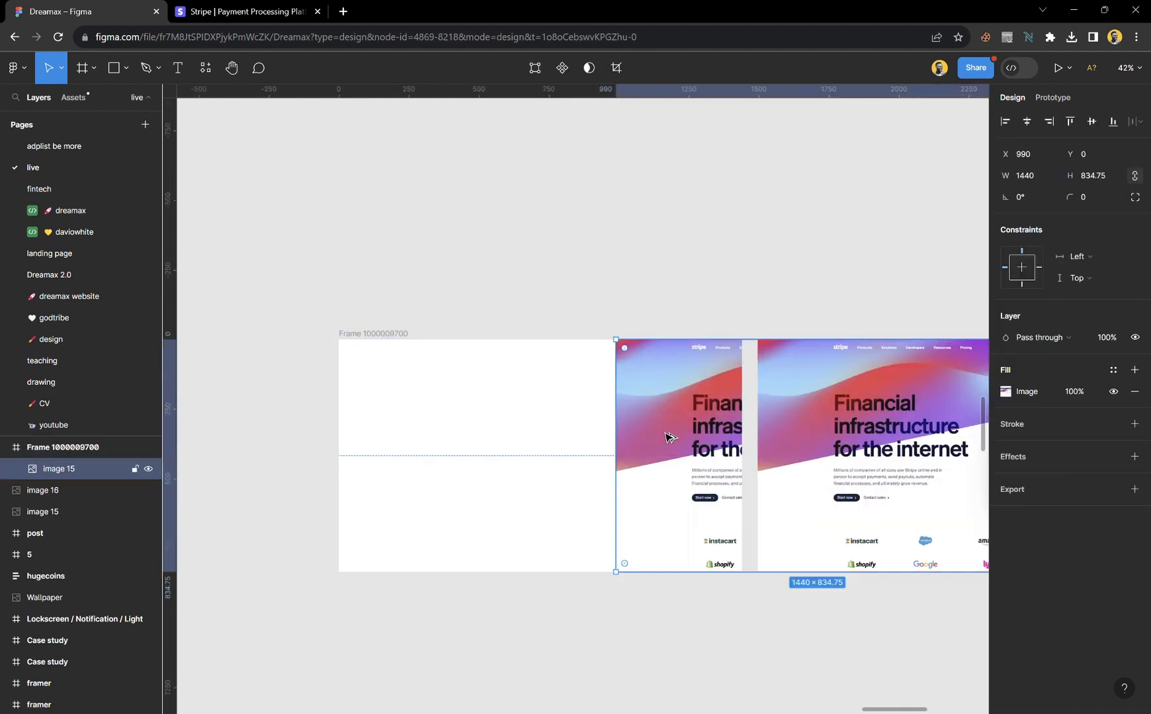
left_click(1034, 124)
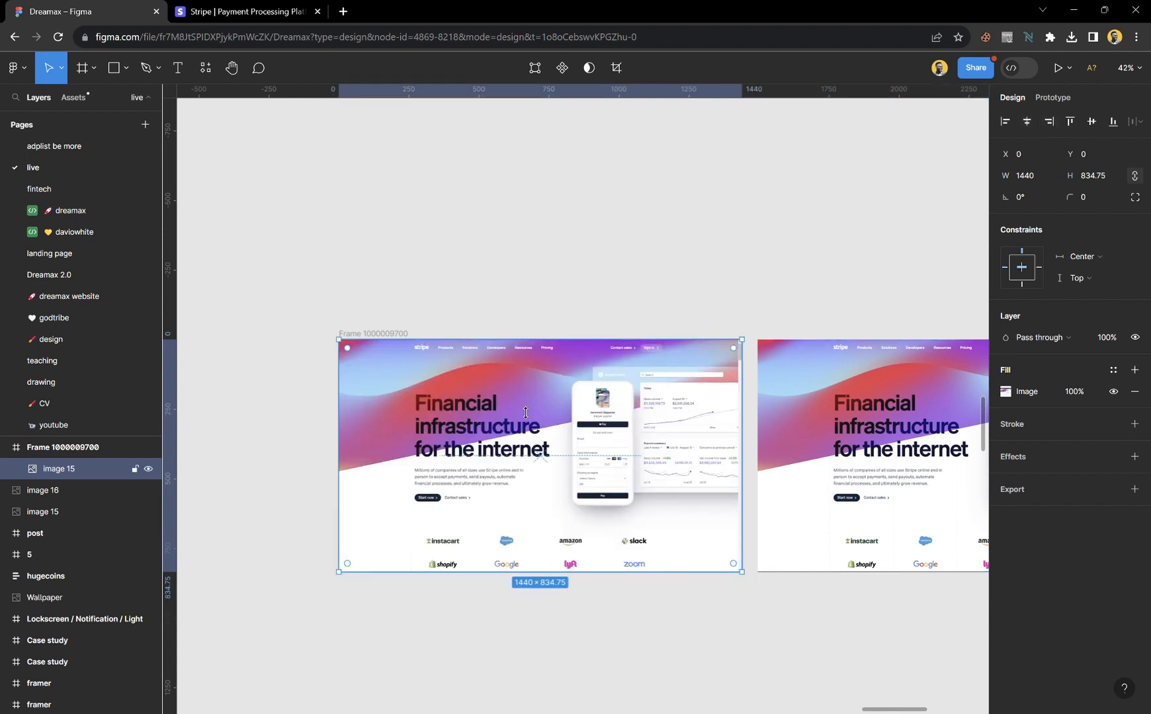
key("shift+2")
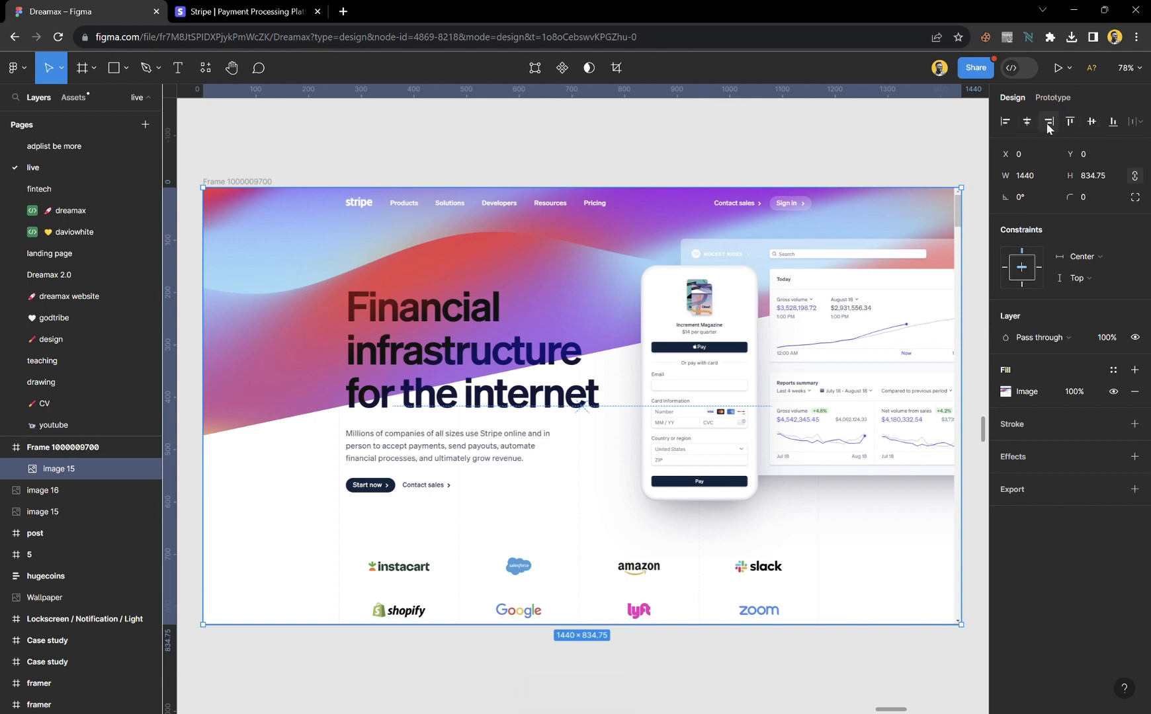
- Rename the frame holding the homepage screenshot as stripe
left_click(222, 187)
double_click(247, 184)
type("st")
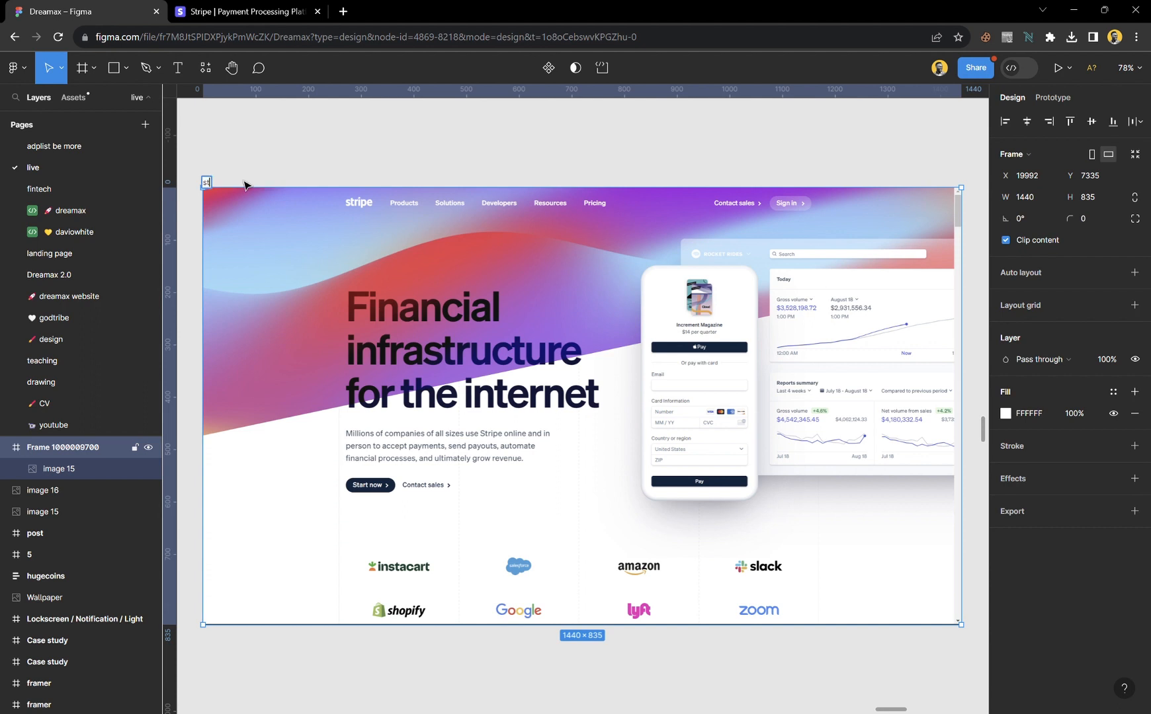
type("ripe")
key("Return")
- Enlarge the layer list and move the live page above adplist be more in the page list
left_click_drag(85, 442, 92, 158)
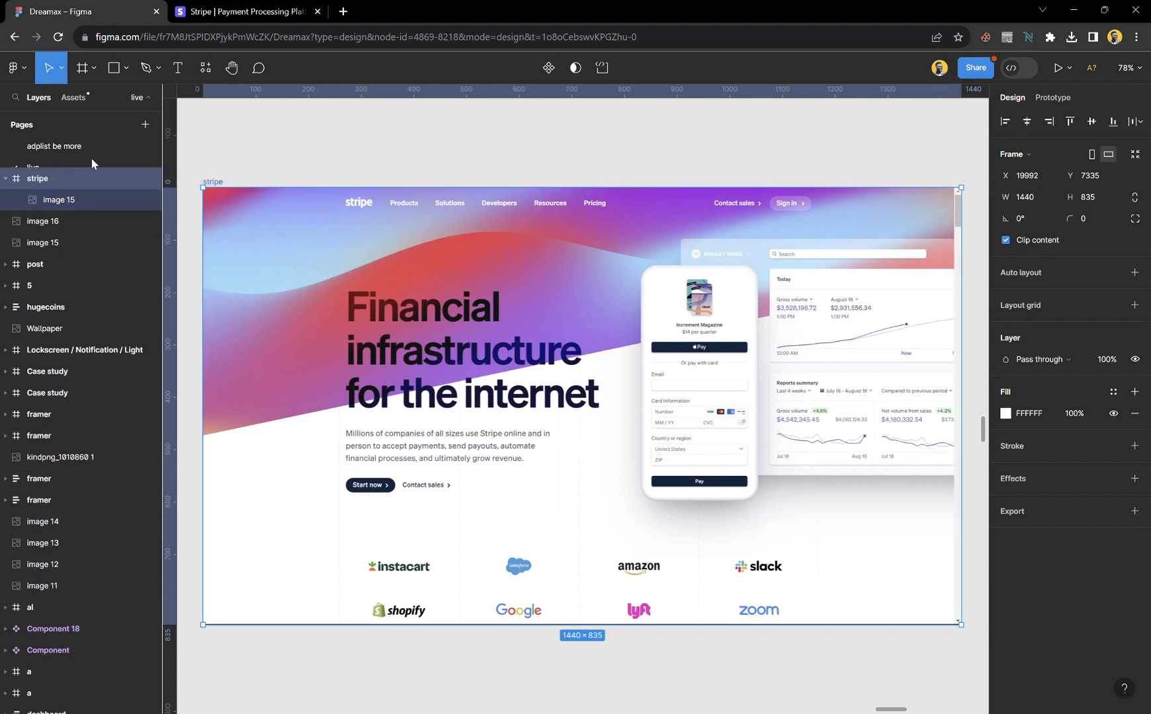
left_click(326, 153)
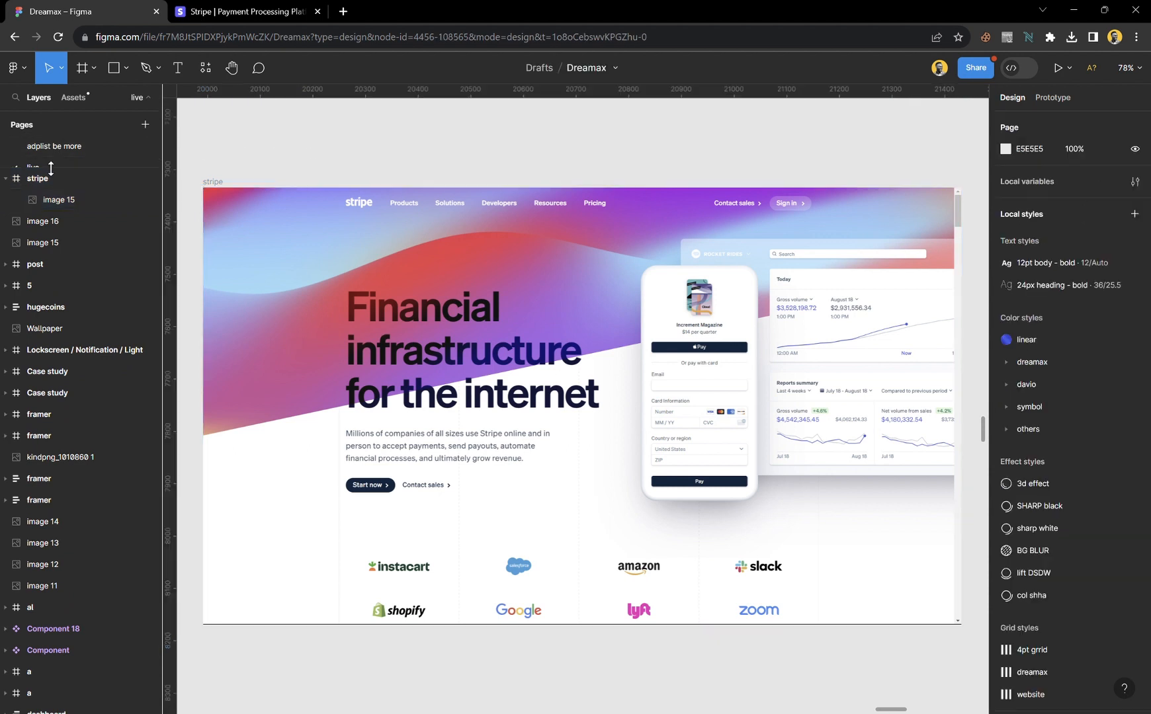
left_click_drag(53, 163, 66, 137)
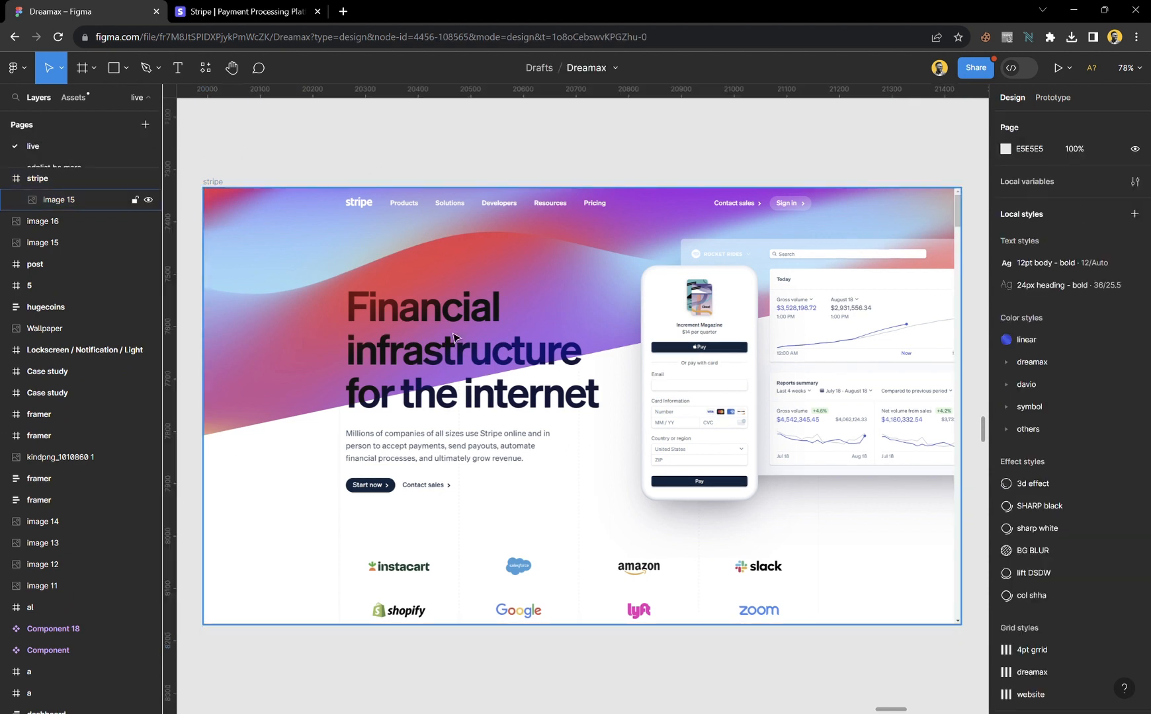
- Add a layout grid to the stripe frame and change its type to Columns
scroll(463, 379, "down", 1)
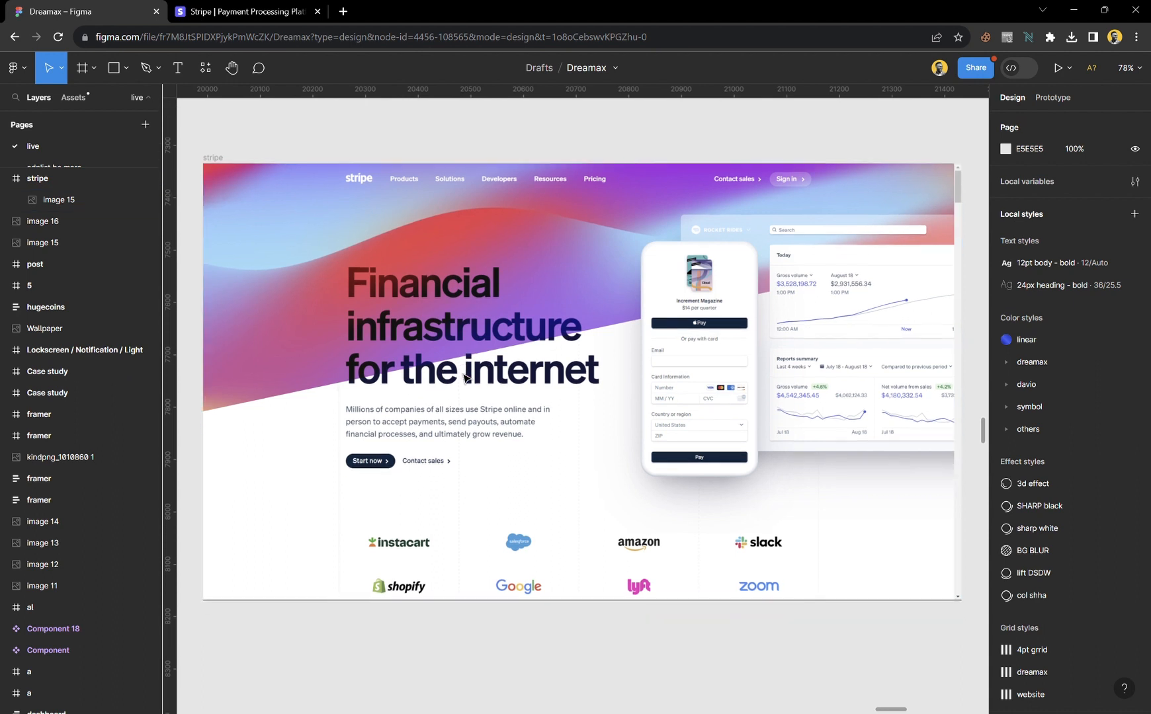
left_click(214, 151)
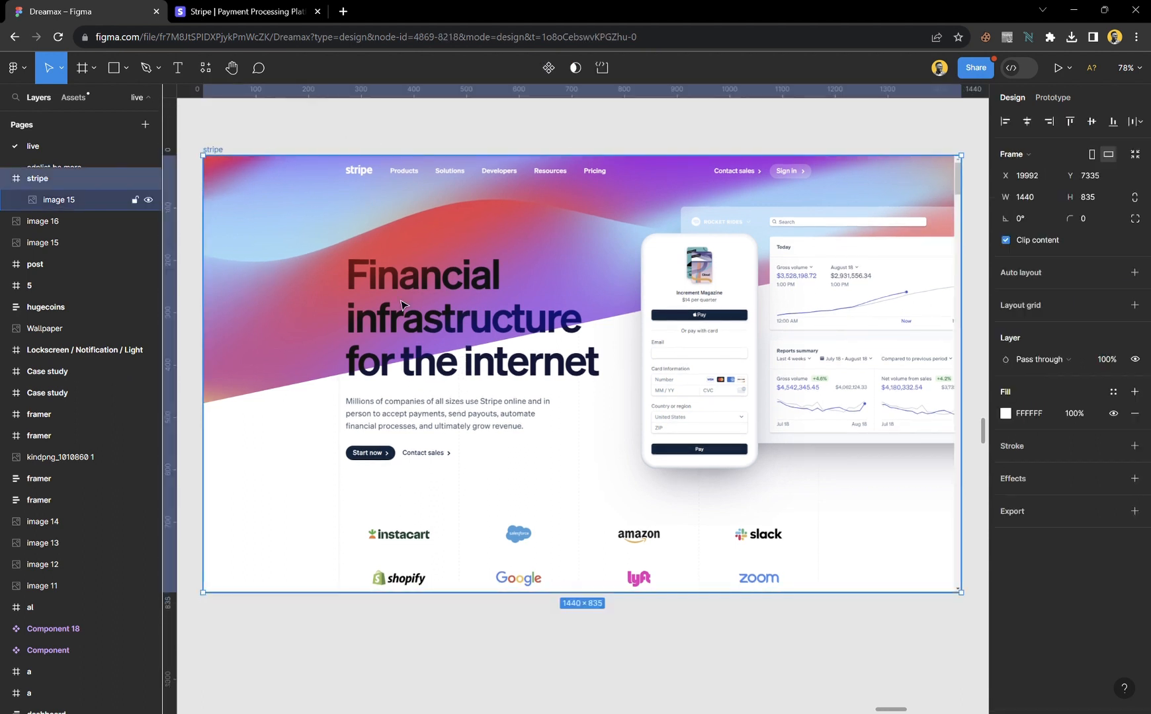
left_click(1026, 307)
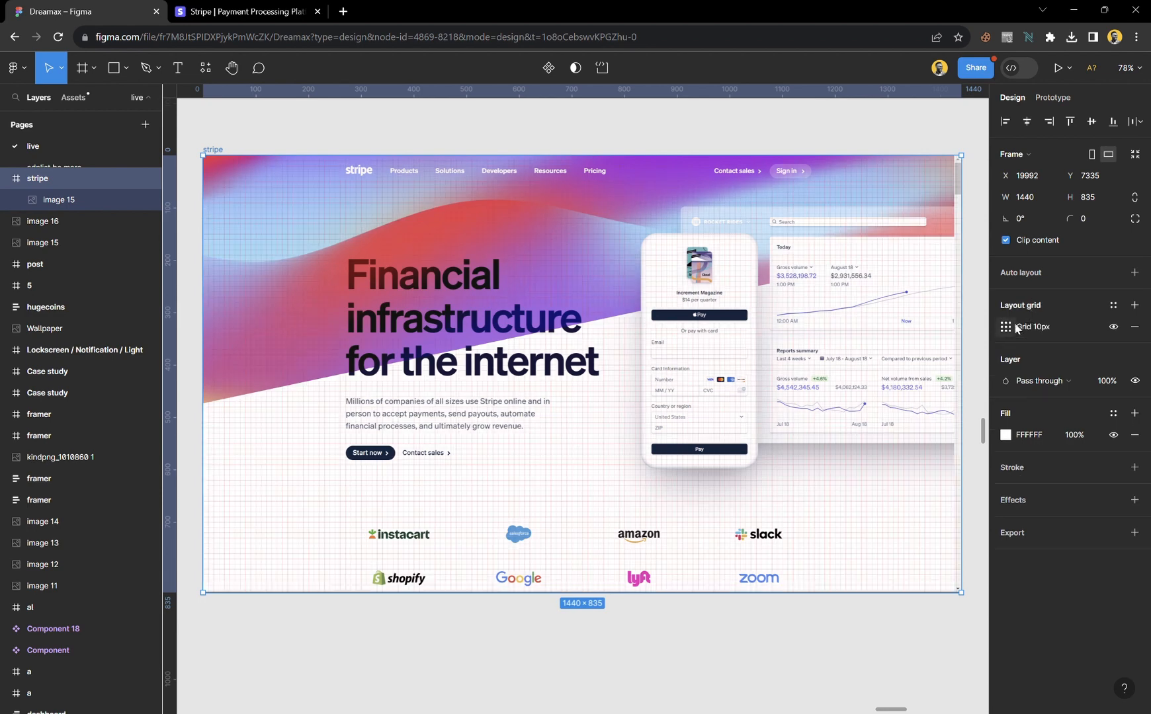
left_click(1006, 327)
left_click(860, 329)
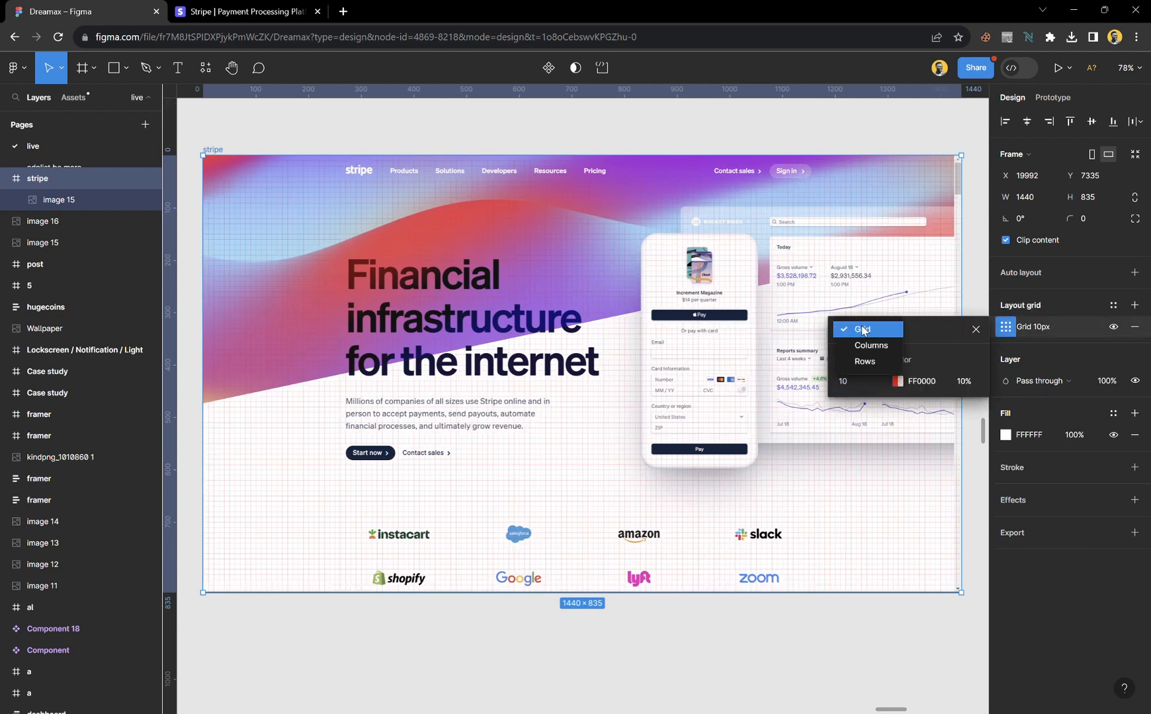
left_click(870, 346)
scroll(264, 317, "up", 5)
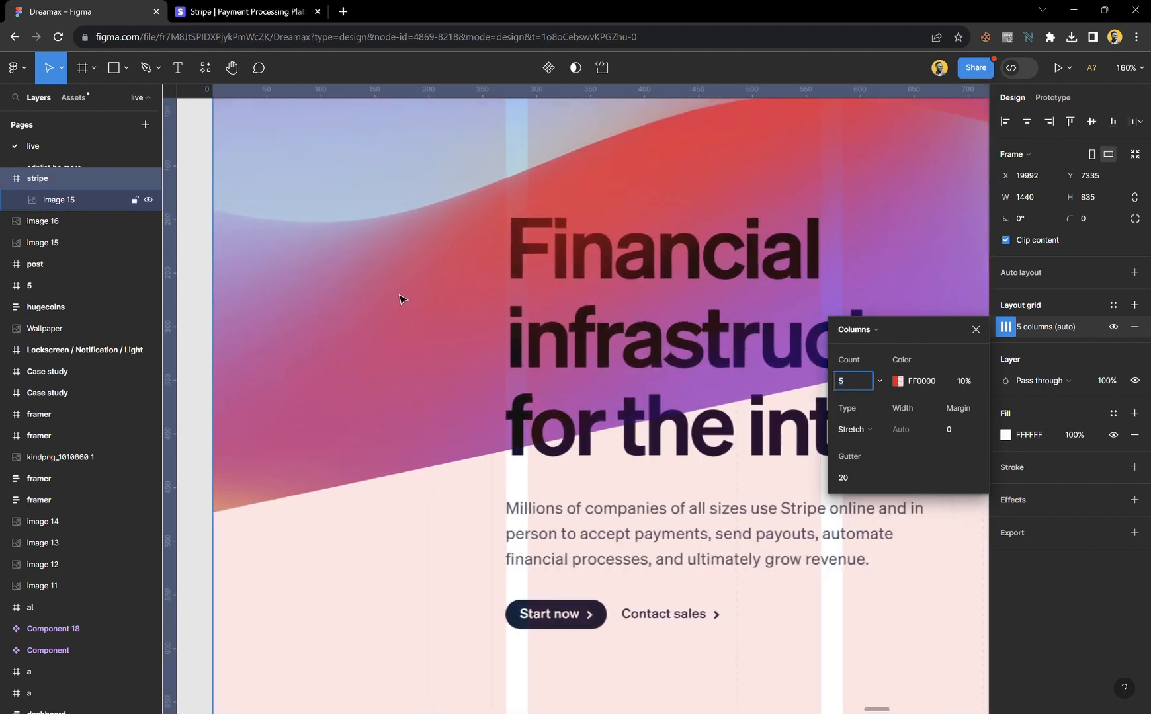
- Change the column grid color to black (000000) at 52% opacity
scroll(400, 299, "up", 3)
scroll(457, 329, "down", 3)
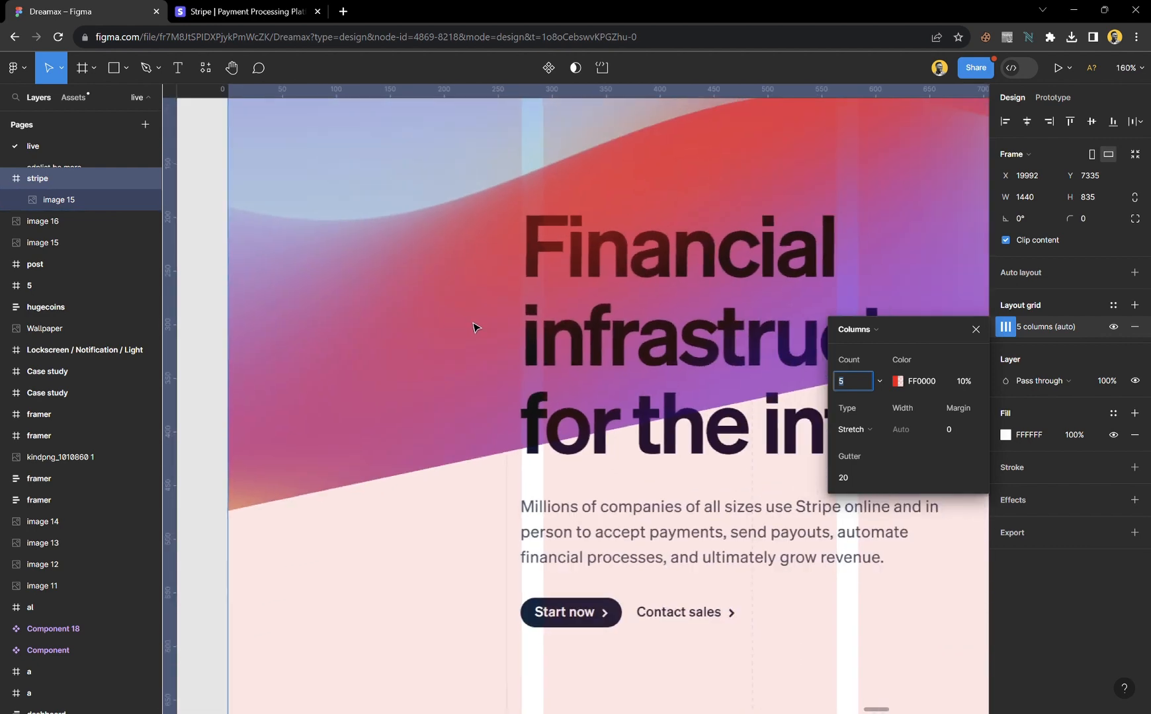
left_click(897, 383)
left_click_drag(675, 377, 629, 589)
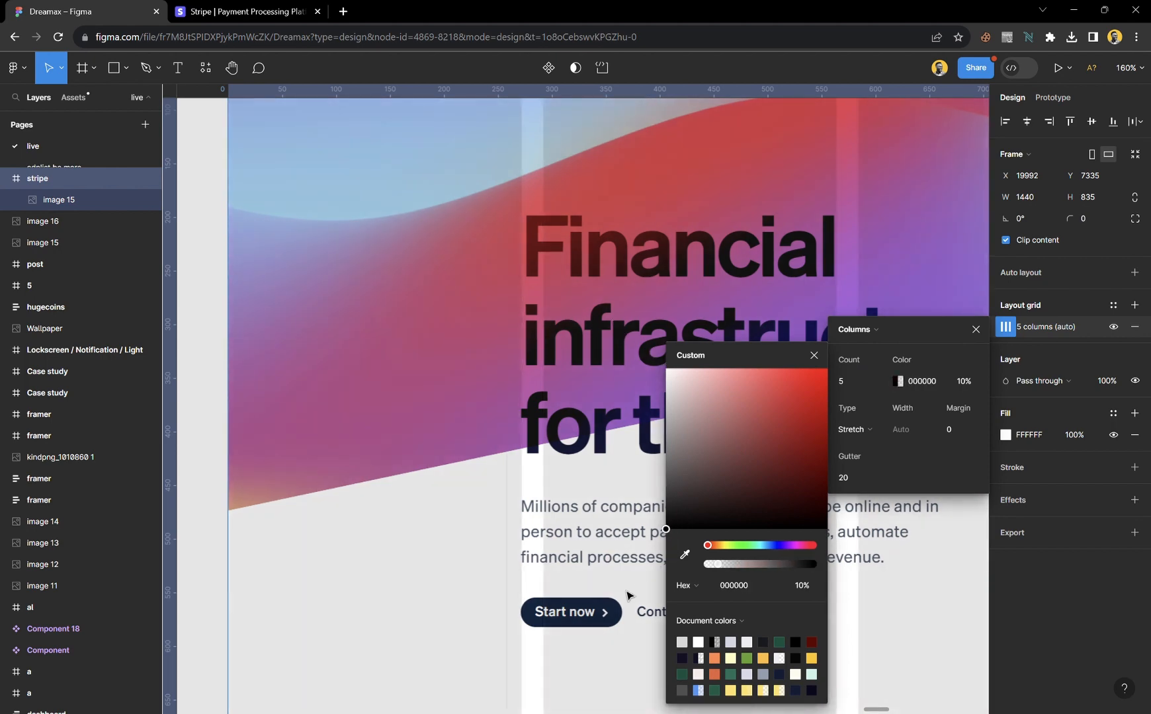
left_click_drag(715, 569, 761, 566)
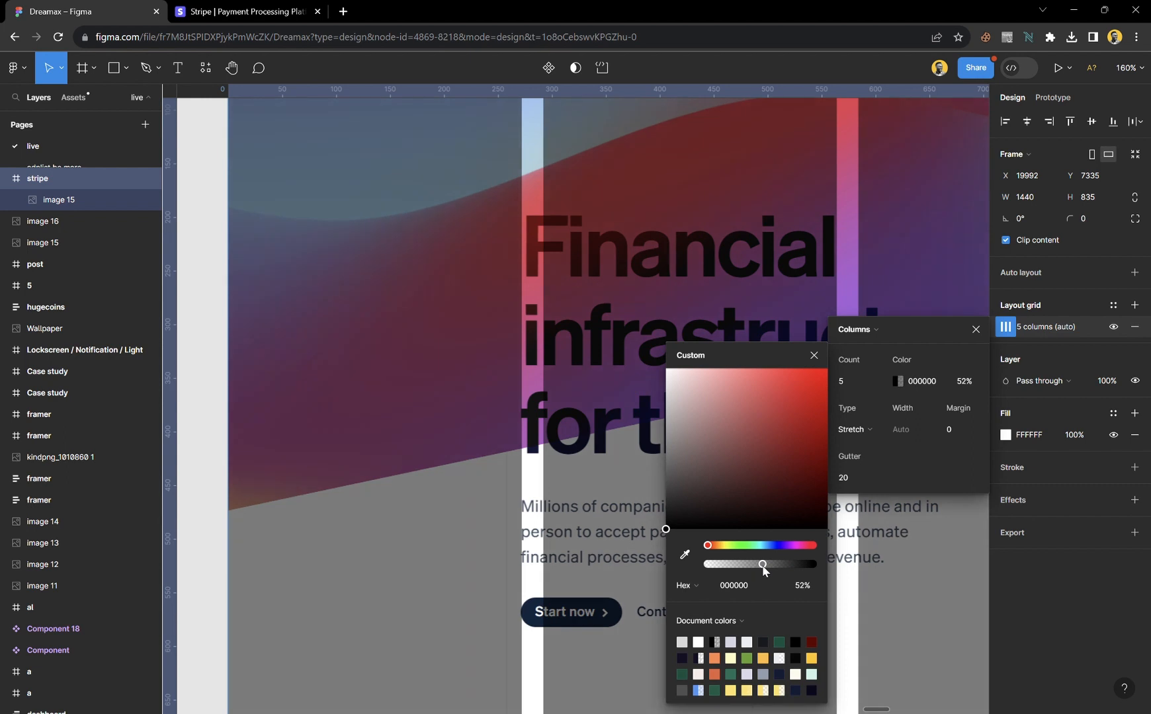
- Set the column grid's margin to 270 so the outer columns line up with the homepage content
left_click(945, 430)
left_click(814, 356)
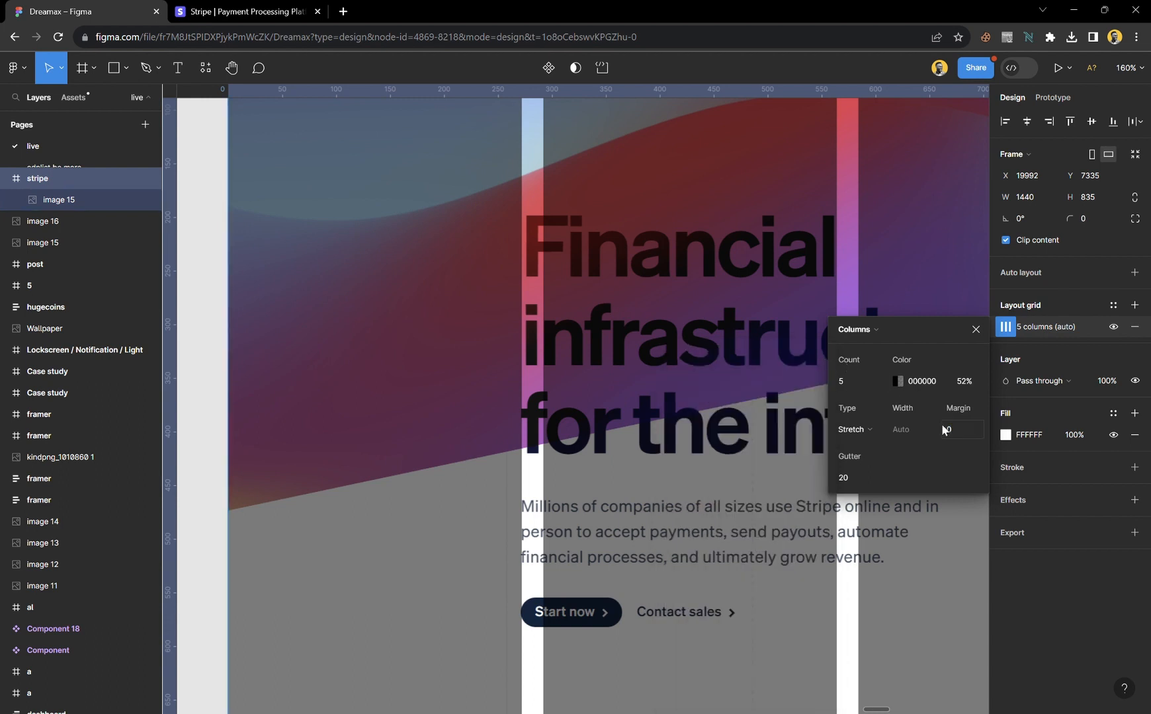
left_click_drag(949, 432, 155, 425)
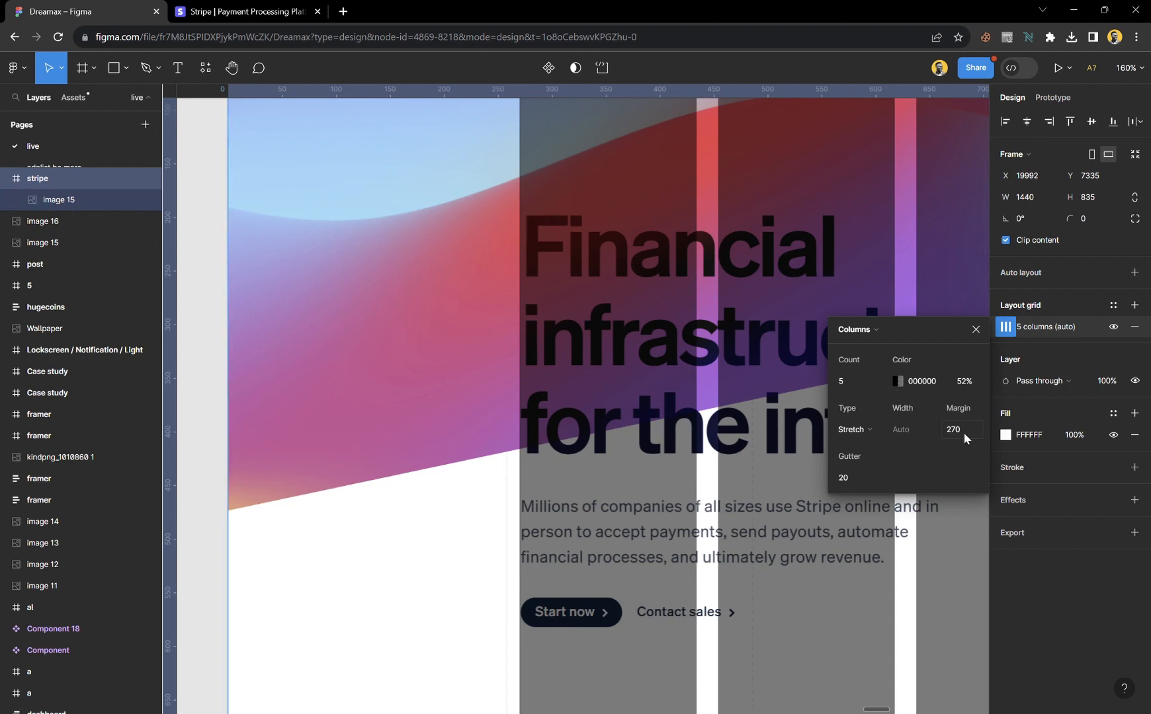
scroll(480, 430, "down", 5)
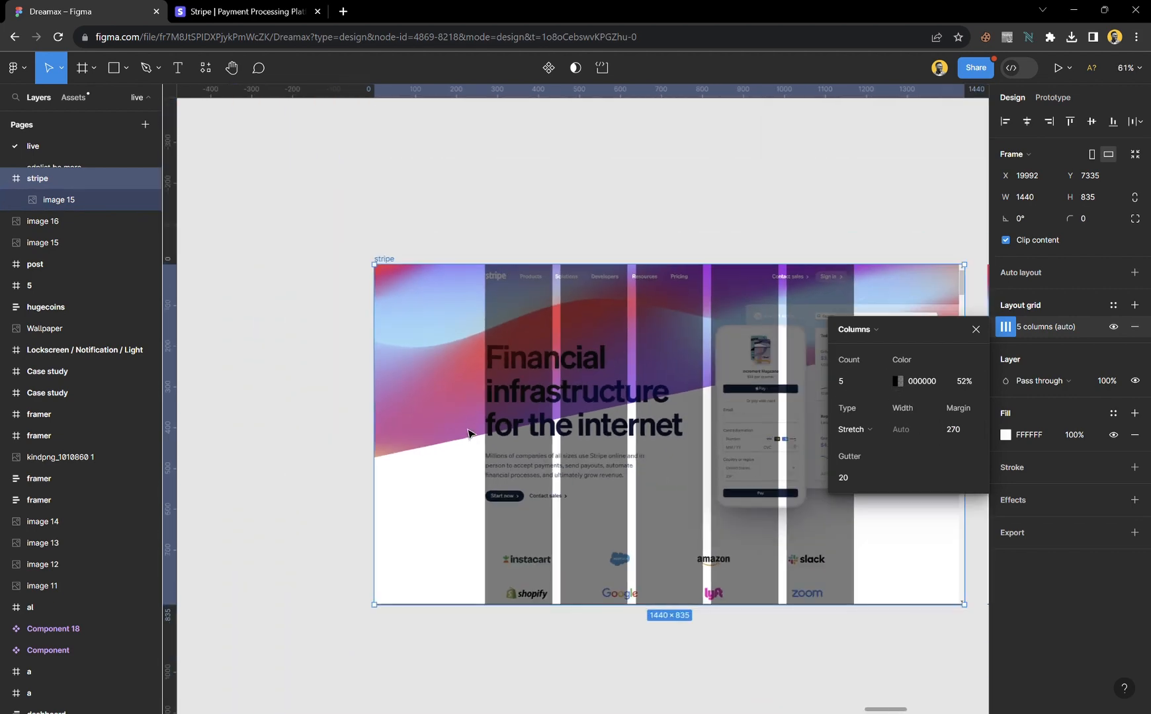
scroll(653, 476, "up", 3)
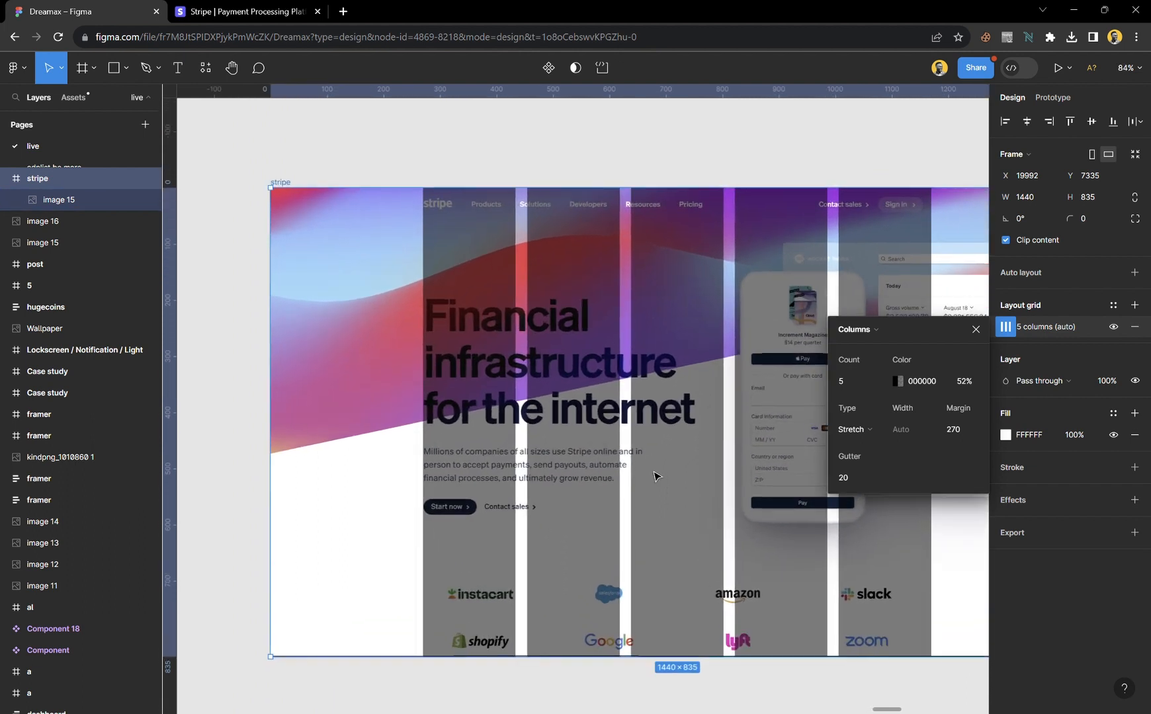
scroll(653, 477, "up", 1)
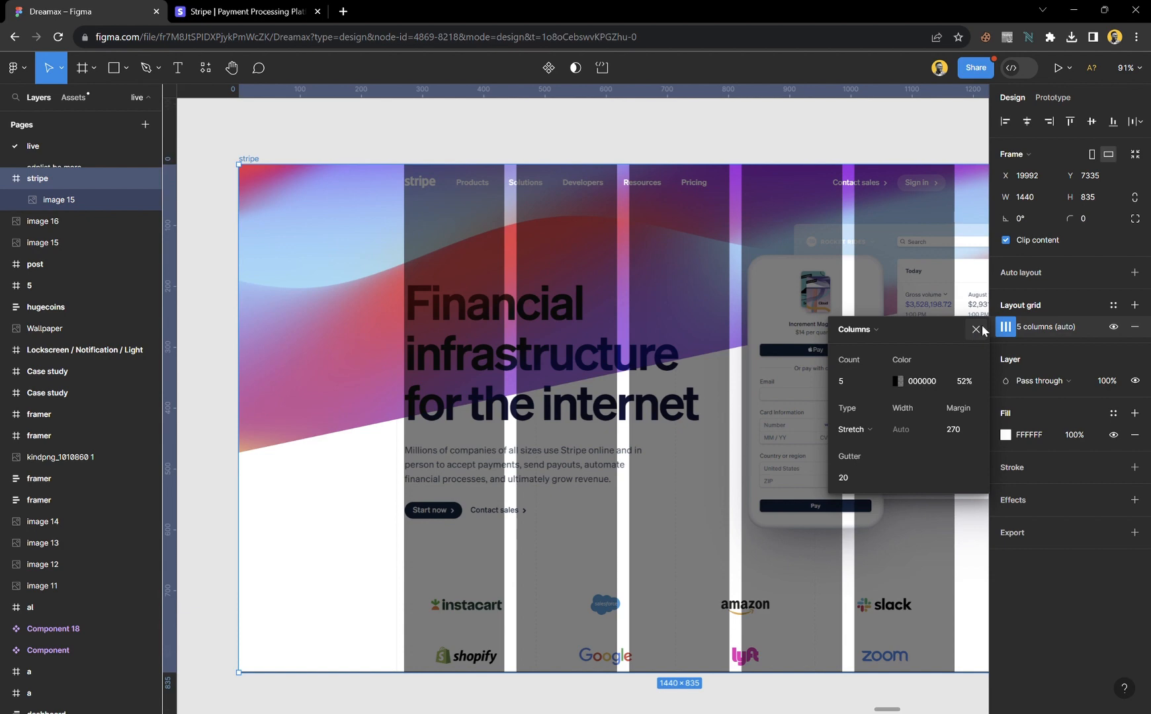
- Lower the column grid color's opacity to 14%, close the grid settings and deselect the frame
left_click(897, 383)
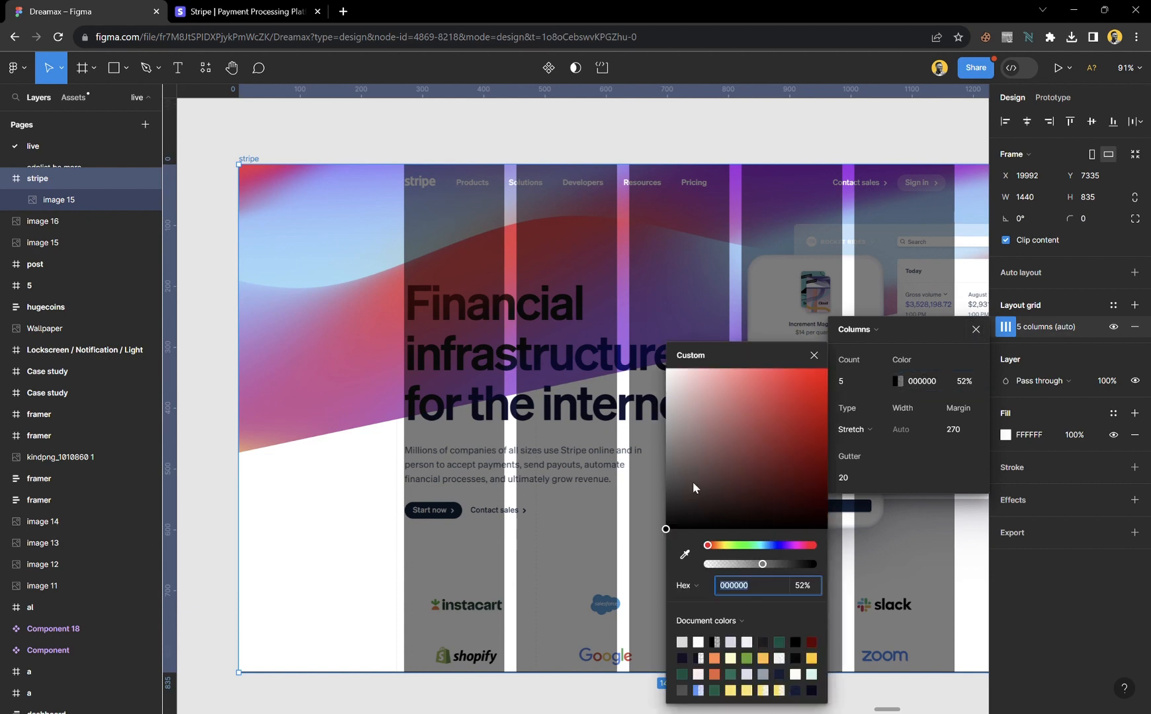
left_click(726, 564)
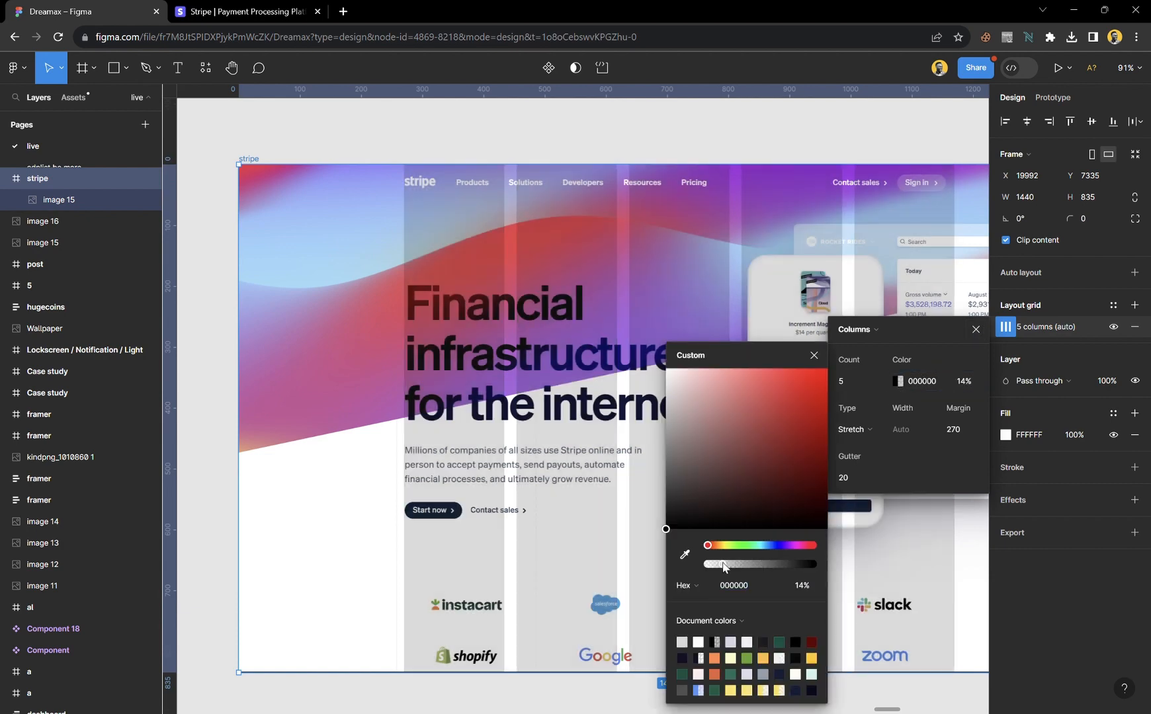
left_click(976, 330)
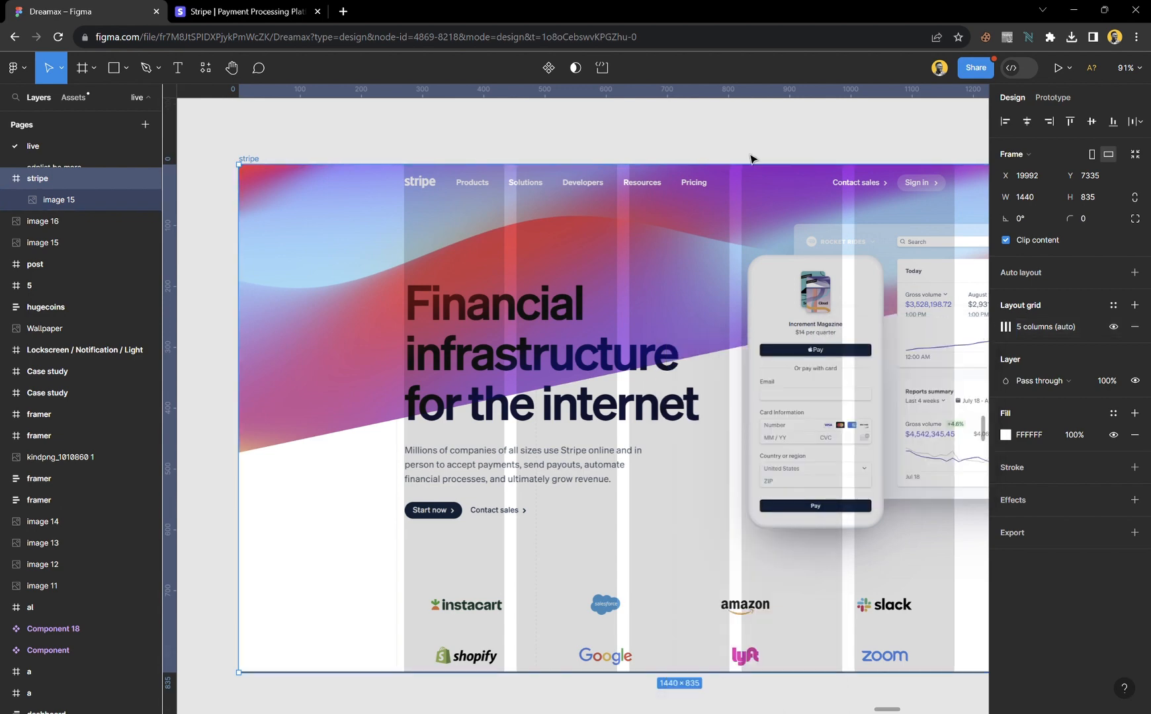
left_click(746, 154)
- Examine the navigation bar in the gridded frame, in the separate screenshot and on the live stripe.com homepage
scroll(580, 324, "up", 1)
scroll(579, 324, "up", 1)
scroll(478, 232, "up", 2)
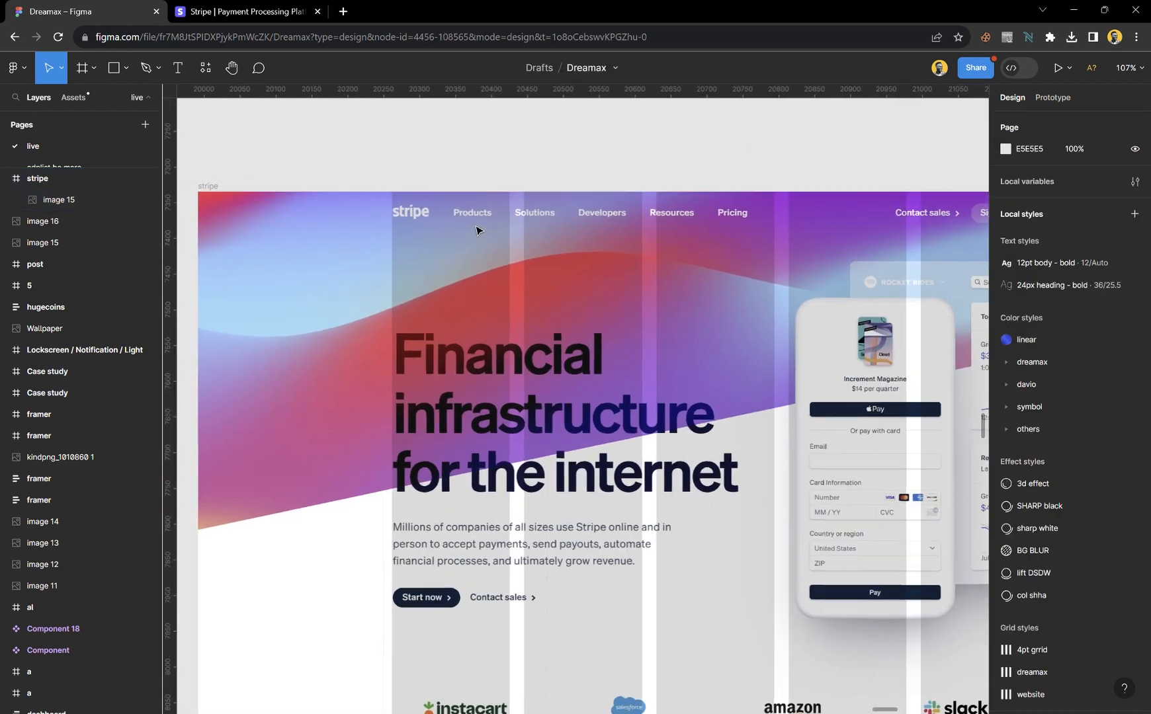
scroll(478, 230, "down", 4)
scroll(579, 326, "right", 10)
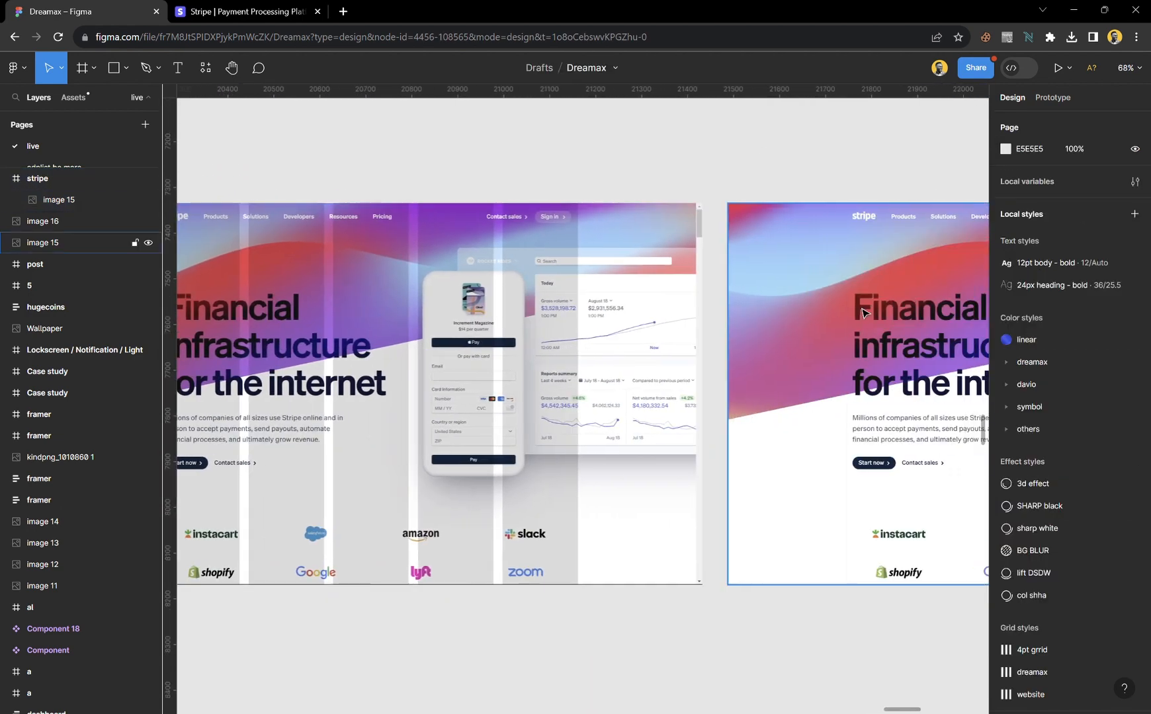
scroll(516, 212, "up", 5)
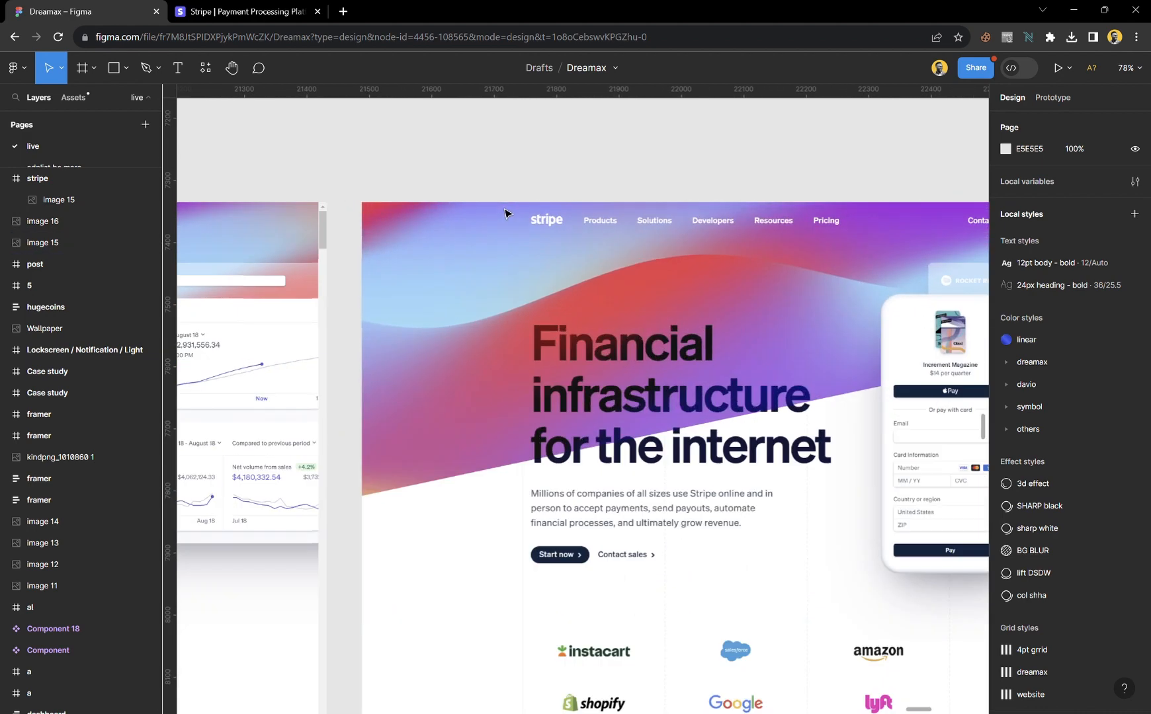
left_click(246, 6)
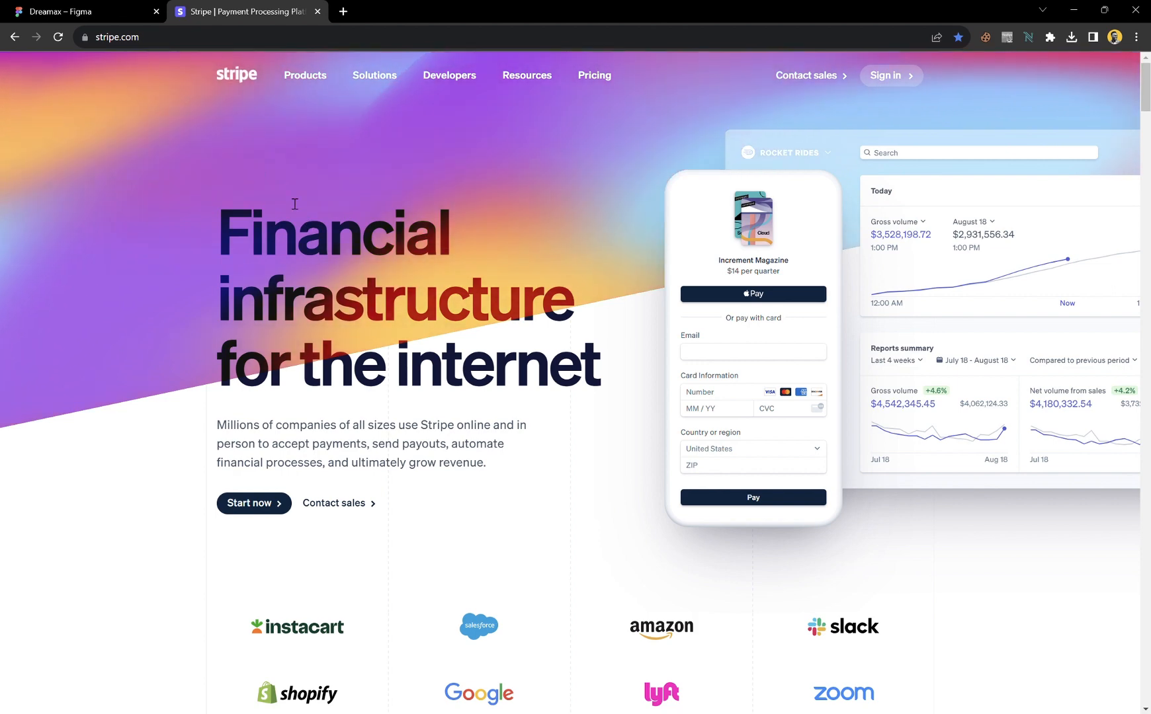
left_click(138, 12)
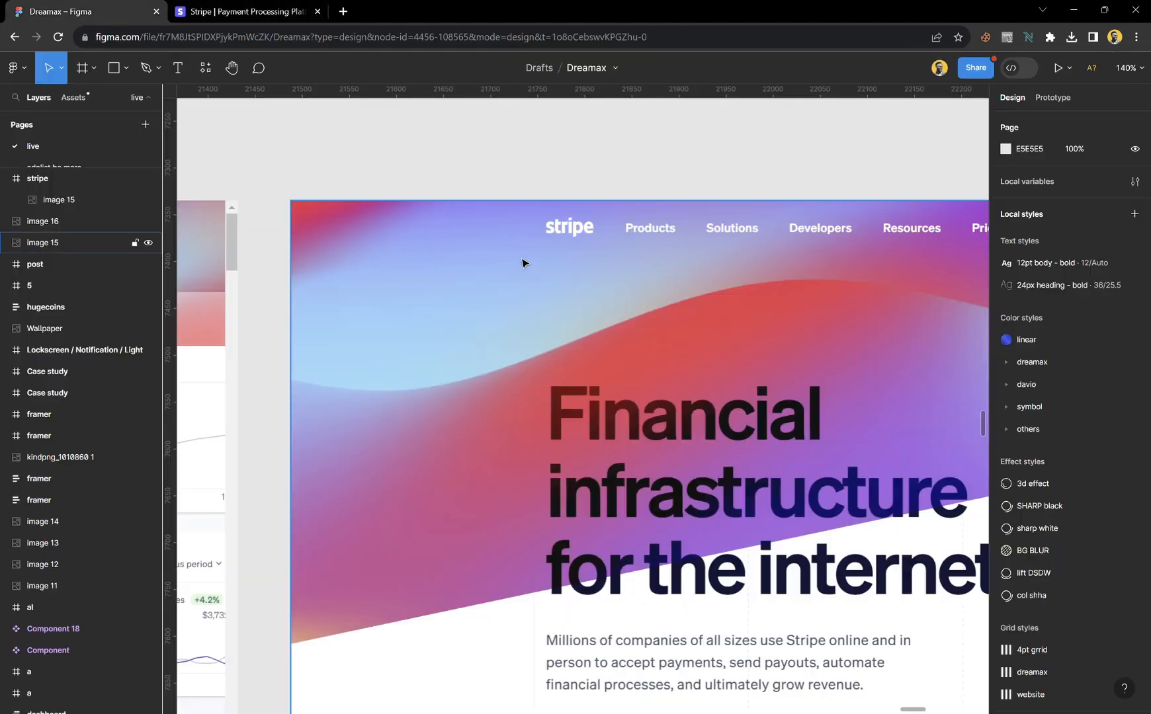
- Add a text layer reading "Stripe" below the logo in the stripe frame's first column
scroll(502, 258, "left", 10)
scroll(513, 256, "left", 6)
scroll(450, 244, "up", 8)
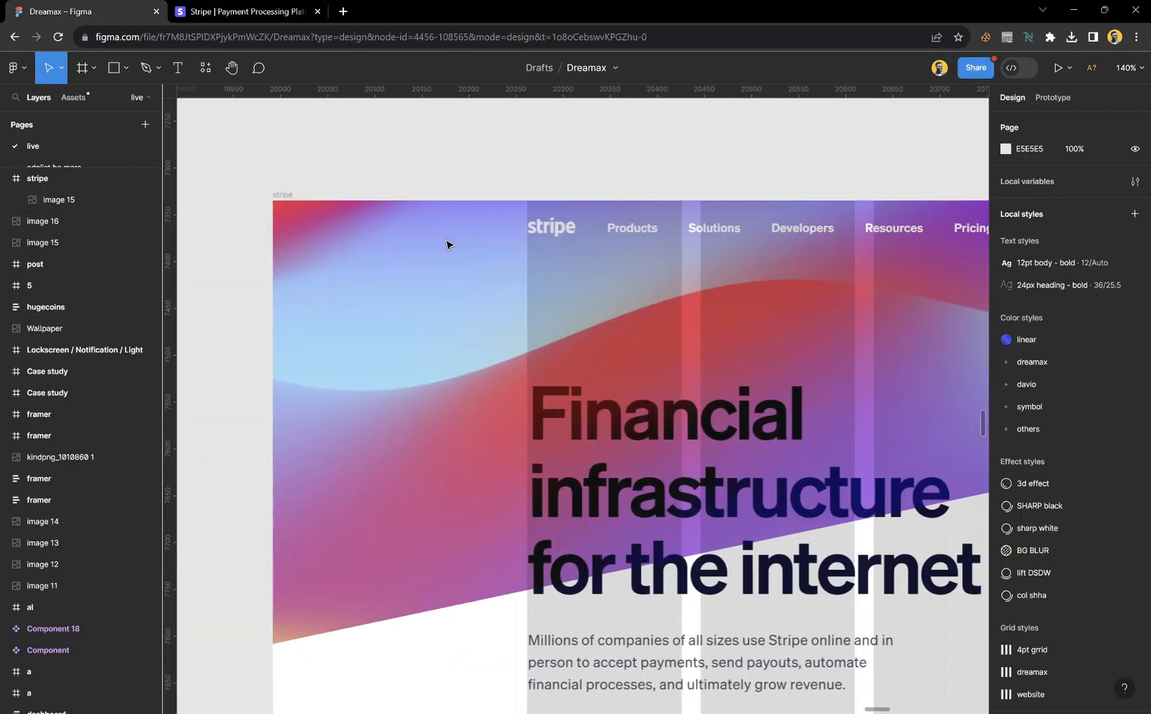
scroll(567, 246, "up", 3)
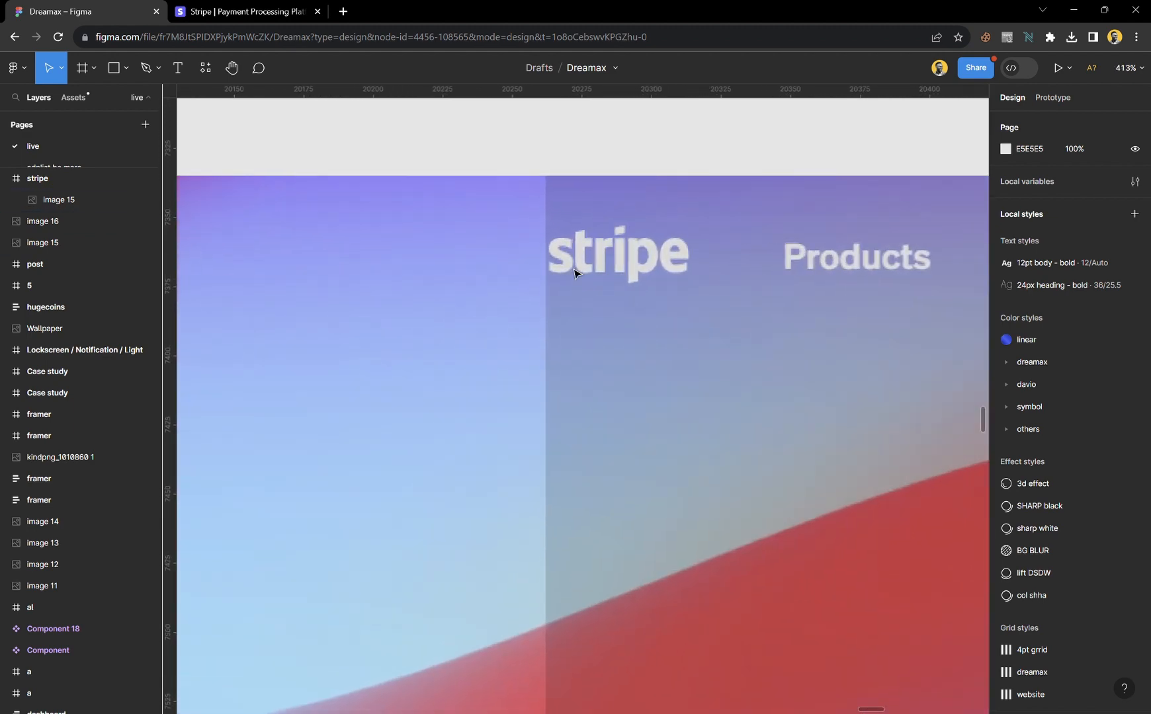
key("t")
left_click(579, 340)
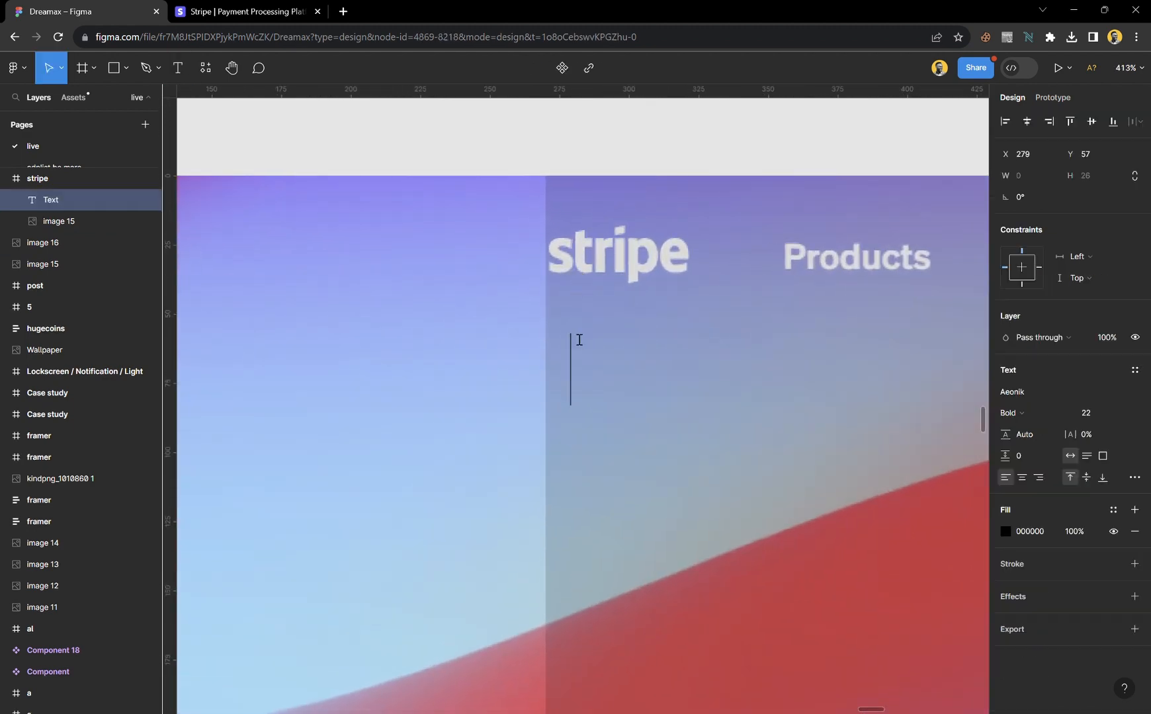
type("Stripe")
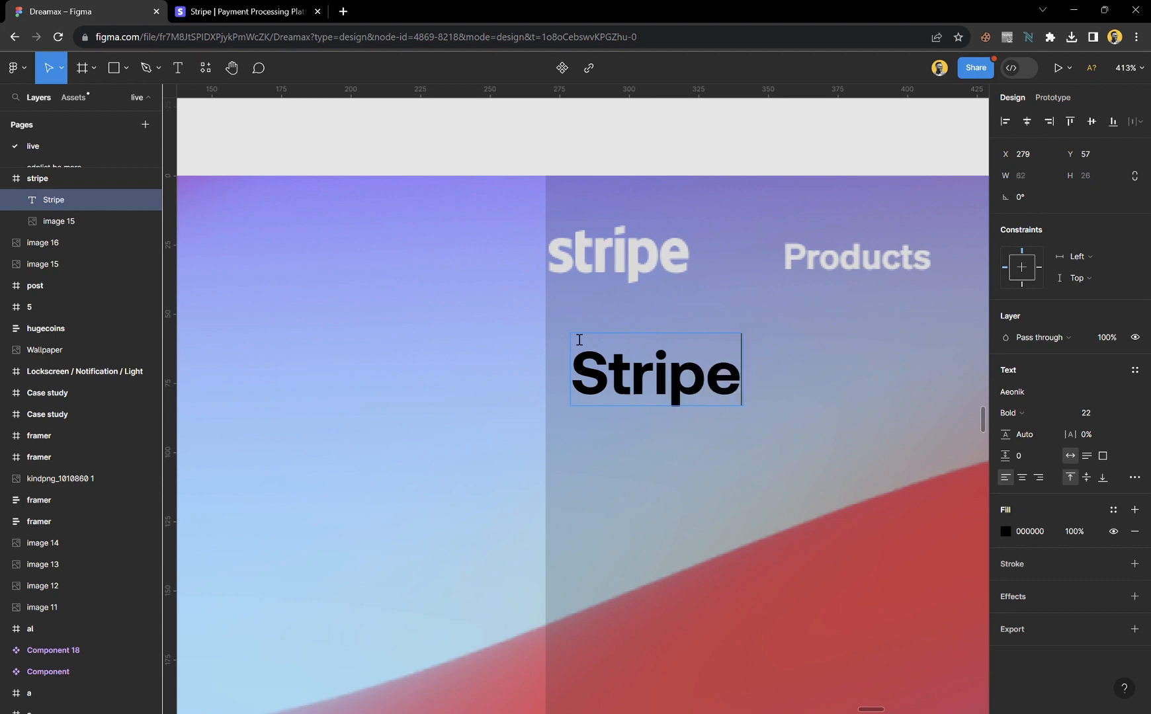
key("Escape")
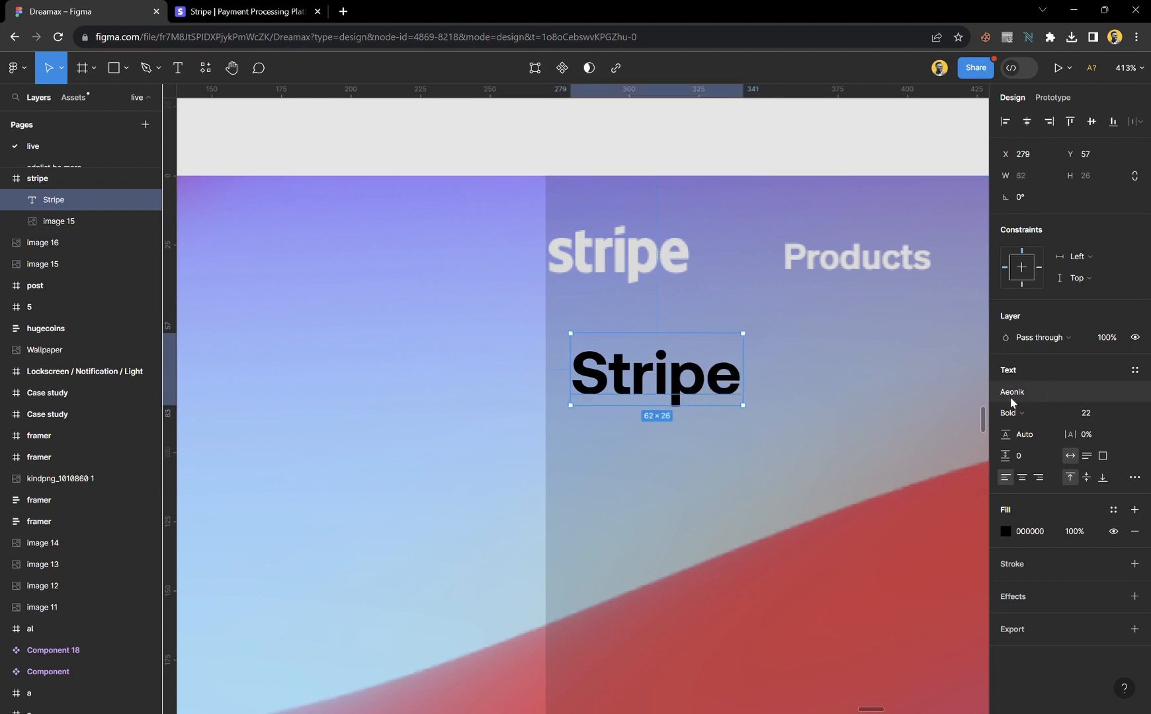
- Set the Stripe text to size 20 in Black weight and position it over the logo at X 270, Y 16
left_click_drag(715, 386, 653, 334)
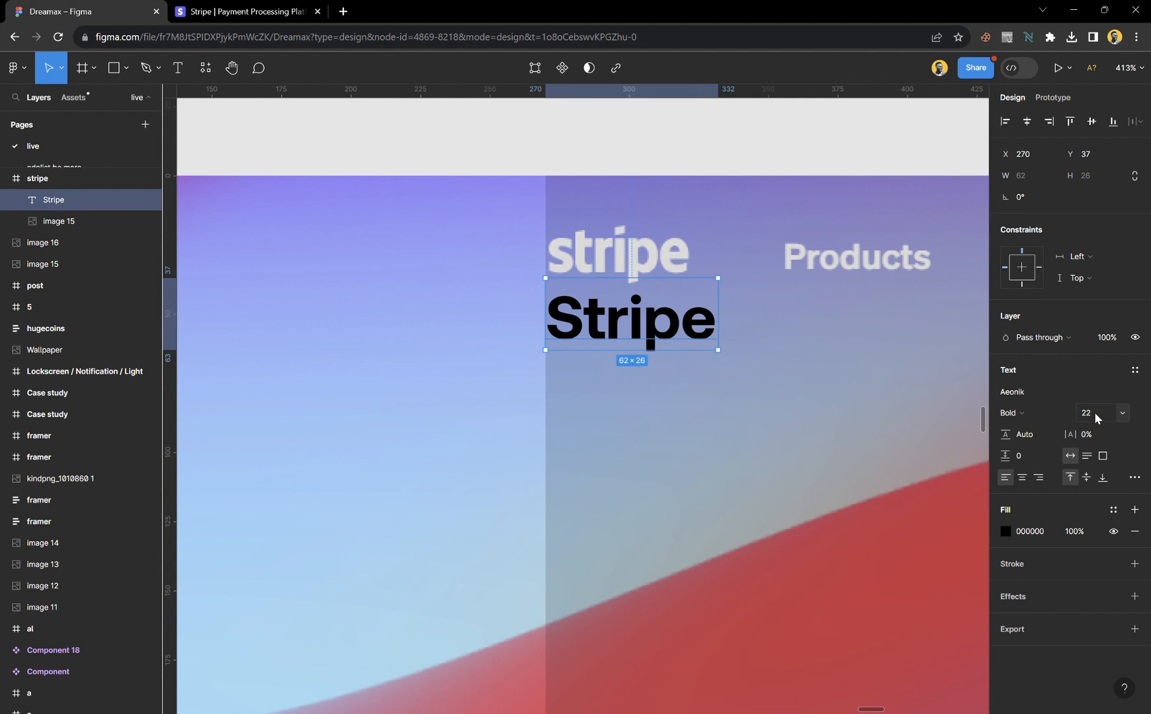
left_click(1123, 412)
left_click(1113, 401)
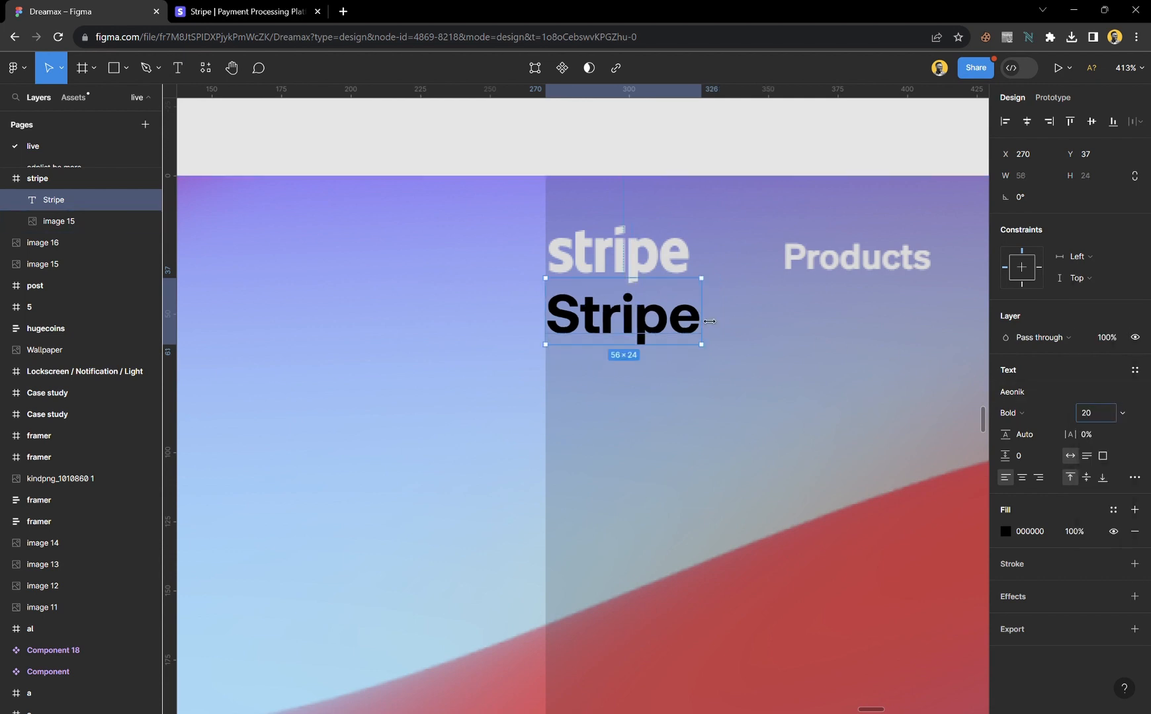
left_click(1028, 414)
left_click(1026, 428)
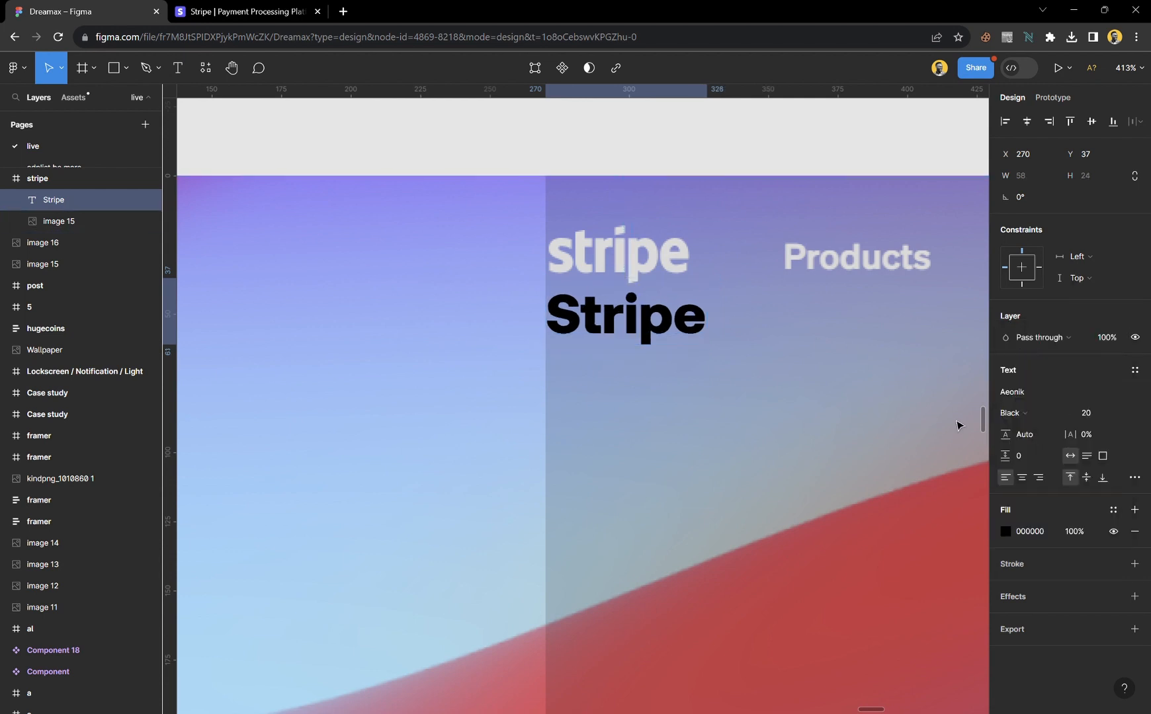
left_click_drag(634, 331, 632, 275)
- Delete the homepage screenshot from the stripe frame, keeping the Stripe text
scroll(621, 350, "down", 5)
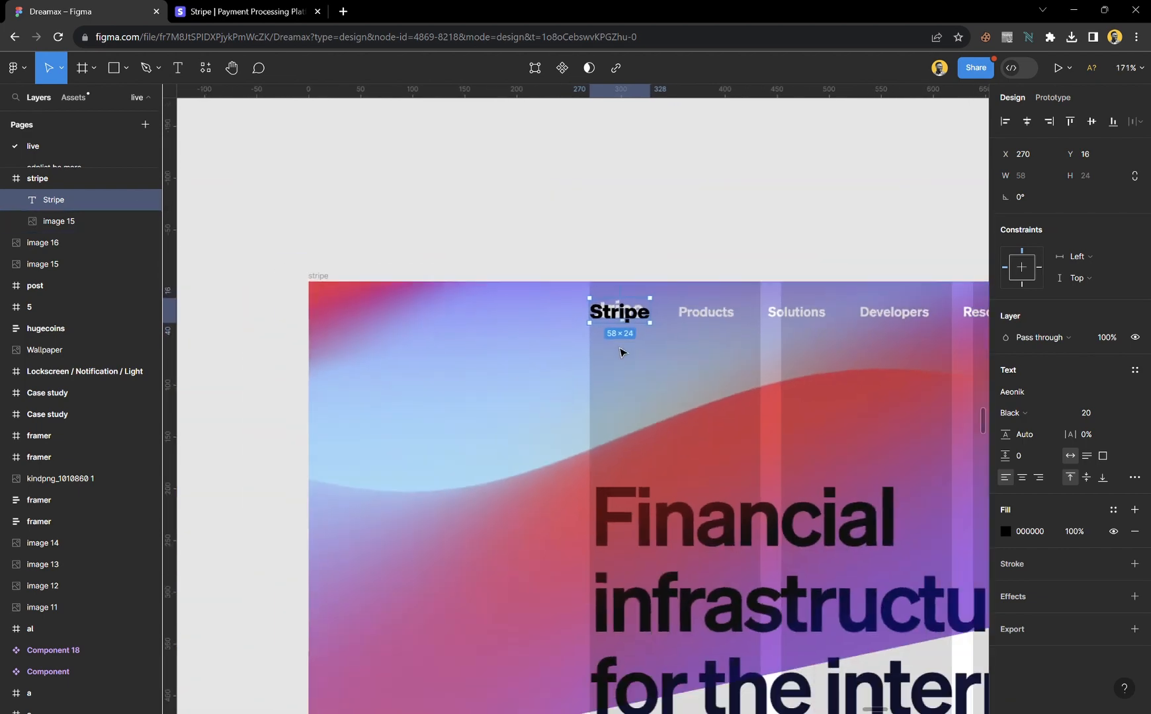
scroll(622, 352, "down", 8)
left_click(739, 365)
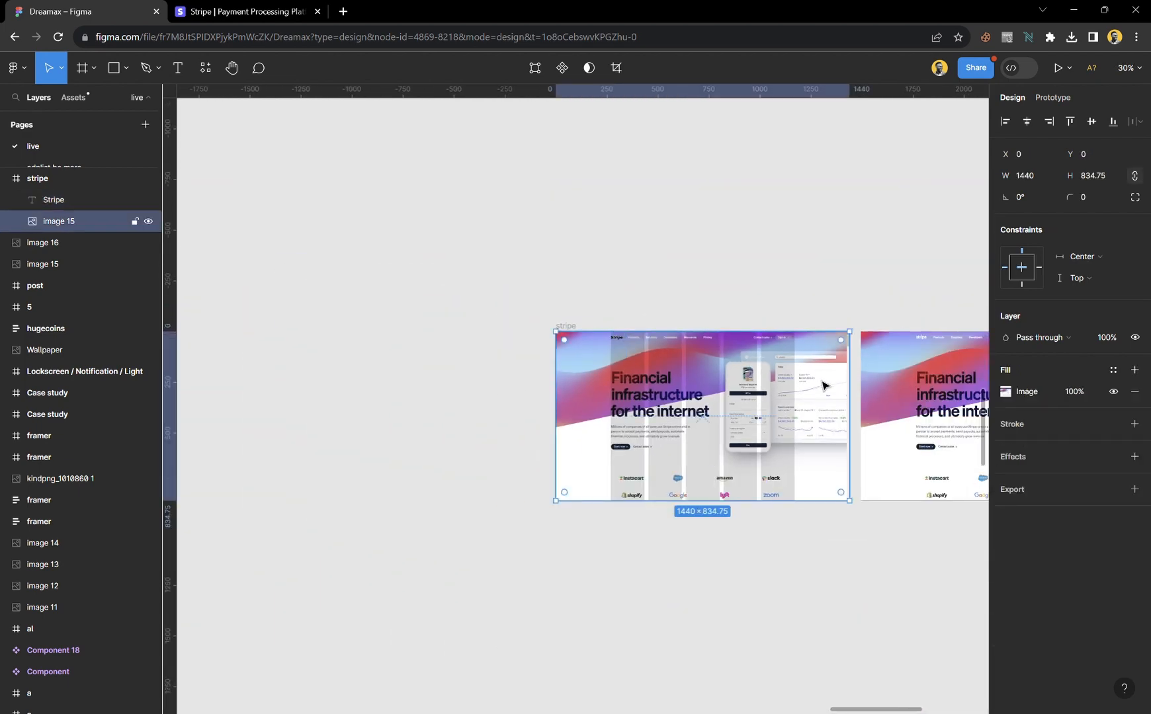
left_click_drag(825, 385, 744, 389)
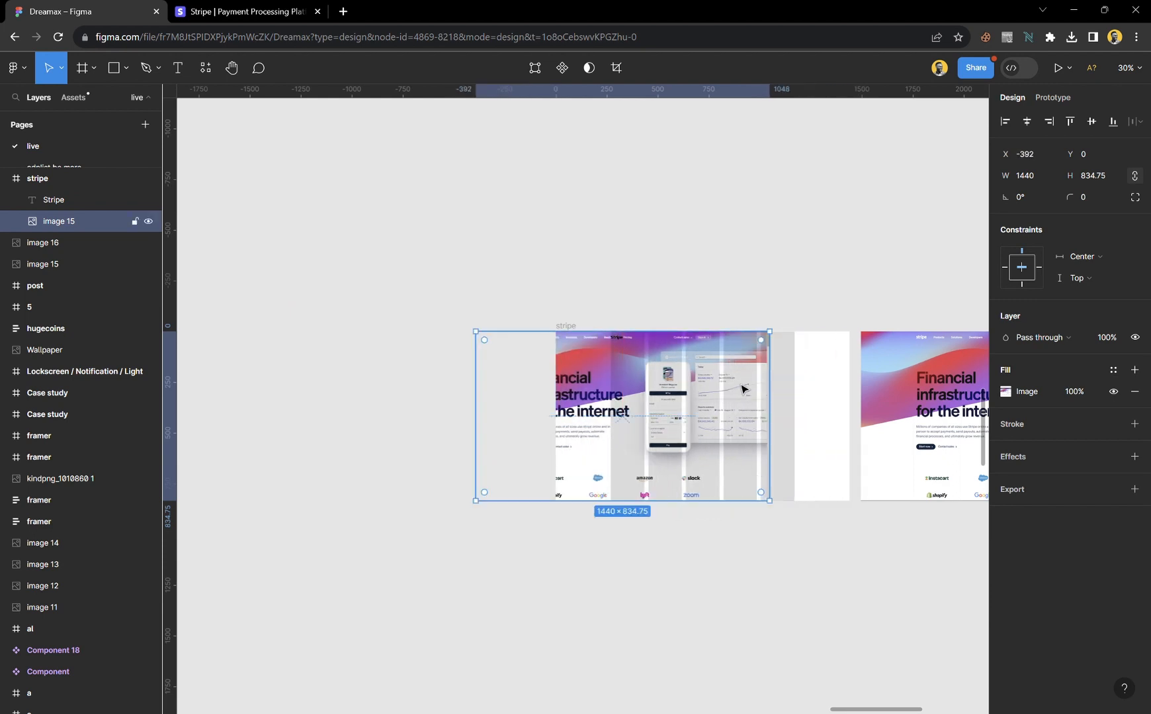
key("Delete")
- Place a horizontal ruler guide just below the navigation bar at Y 7381 on the canvas
scroll(688, 357, "up", 5)
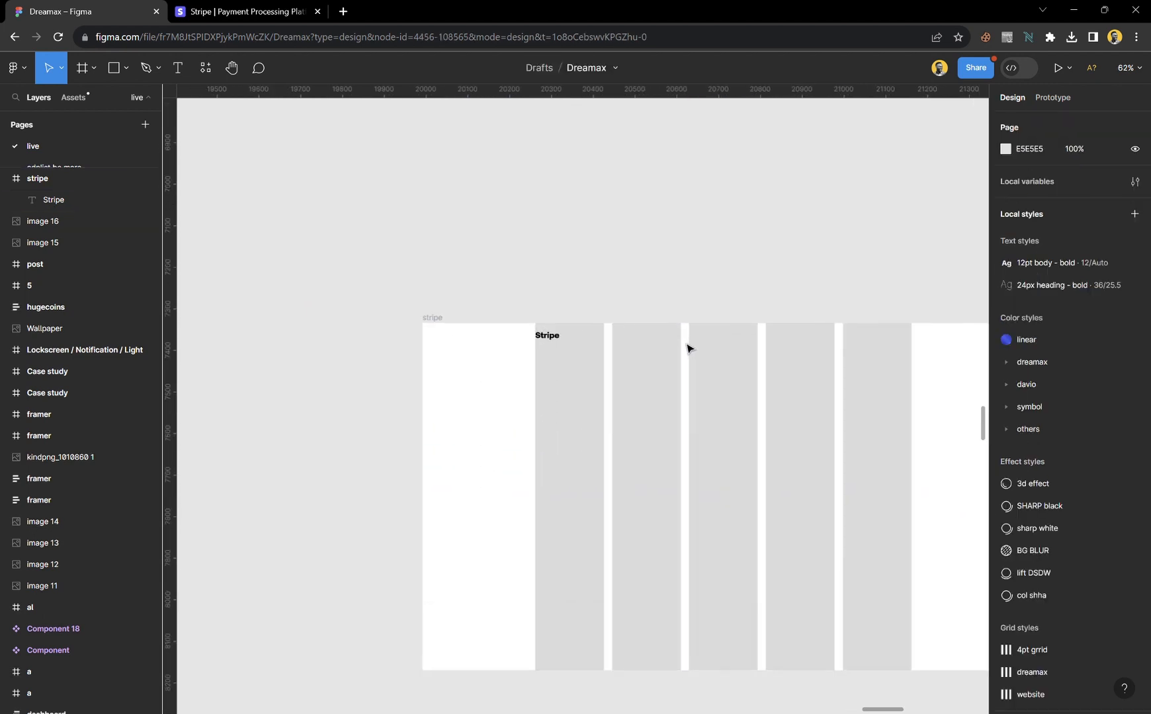
scroll(686, 347, "right", 5)
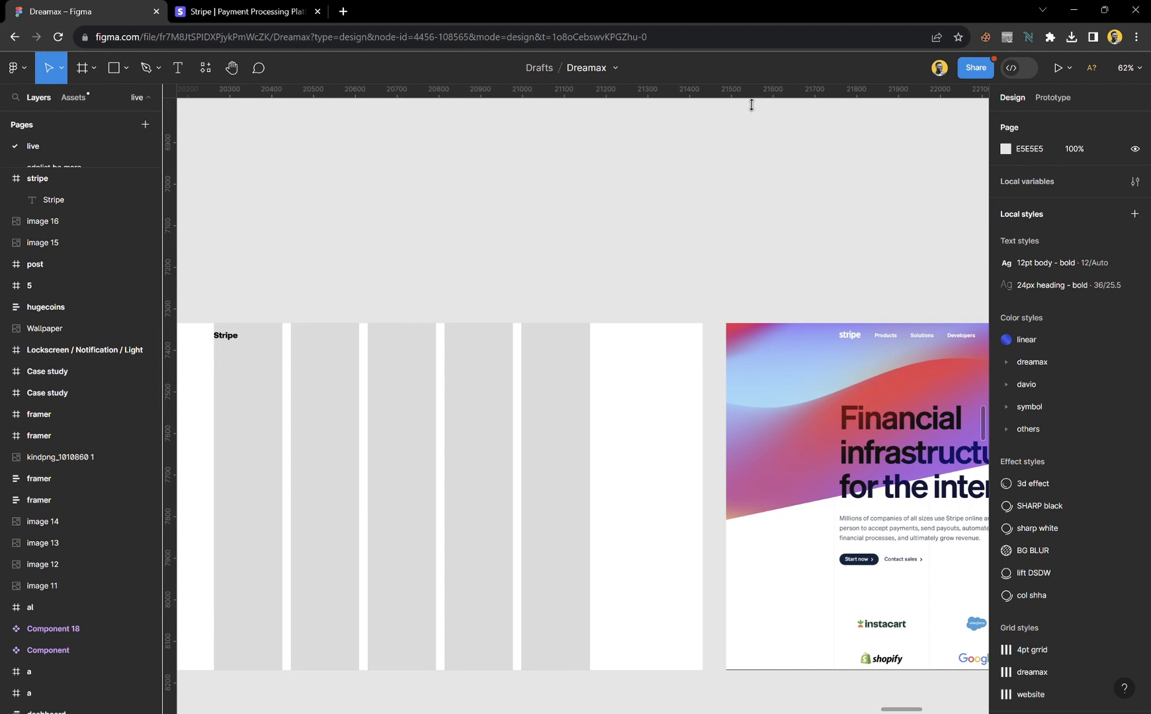
left_click_drag(751, 104, 802, 351)
scroll(882, 350, "right", 3)
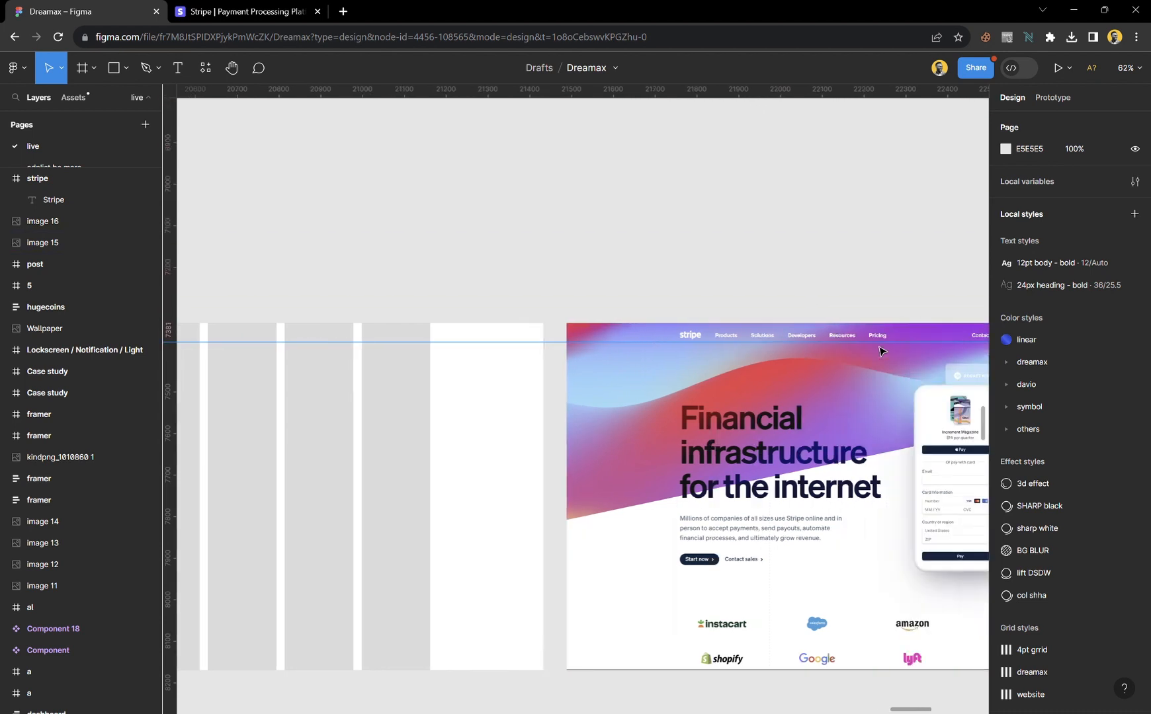
scroll(883, 350, "right", 2)
scroll(678, 326, "left", 7)
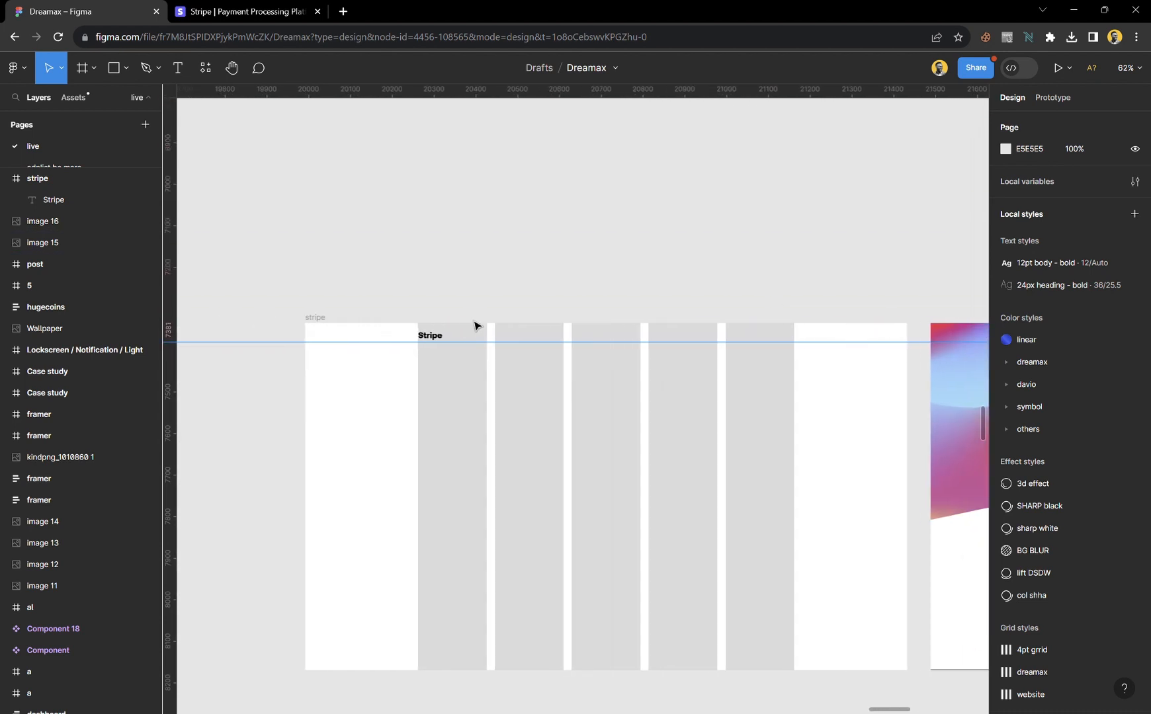
- Duplicate the Stripe text at X 434 in the same row and change the copy's text to "Title"
scroll(475, 326, "up", 10)
left_click(443, 337)
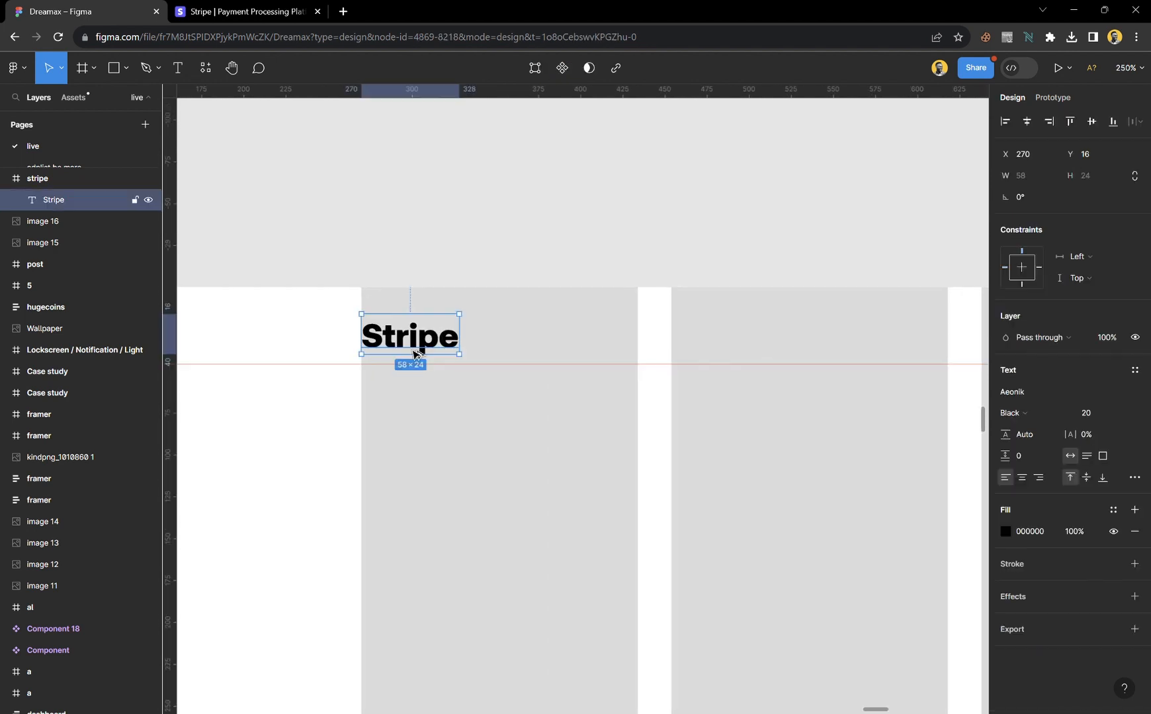
left_click_drag(415, 354, 674, 343)
scroll(721, 330, "up", 4)
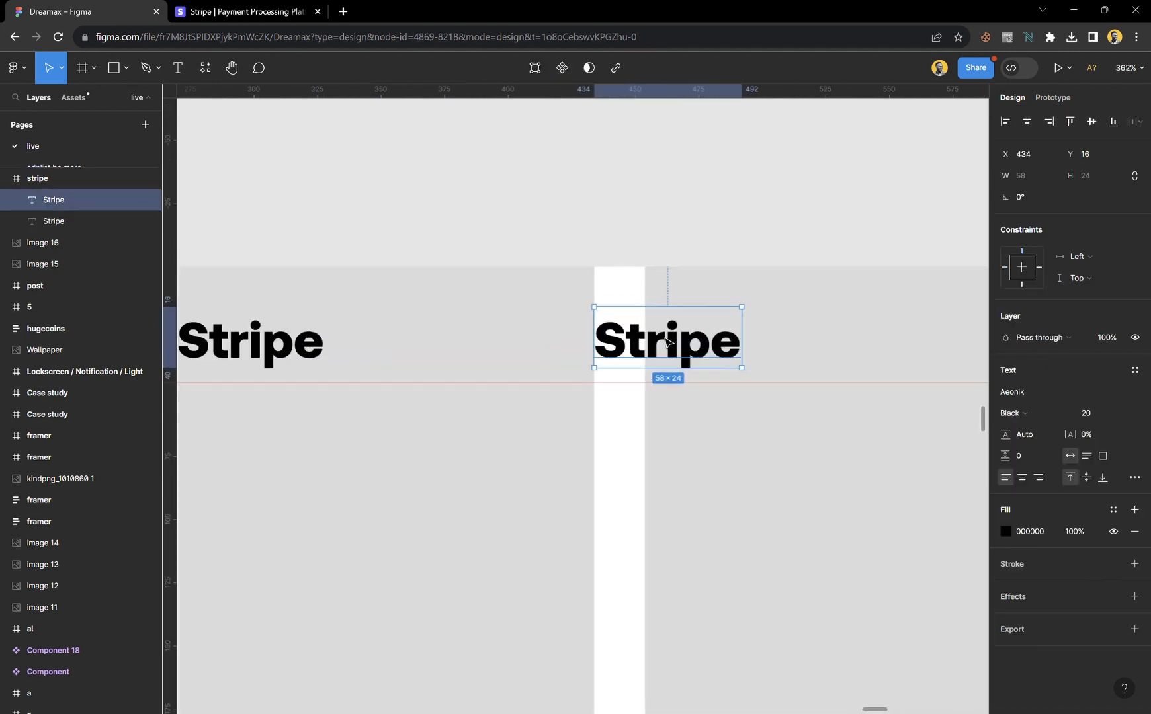
double_click(700, 353)
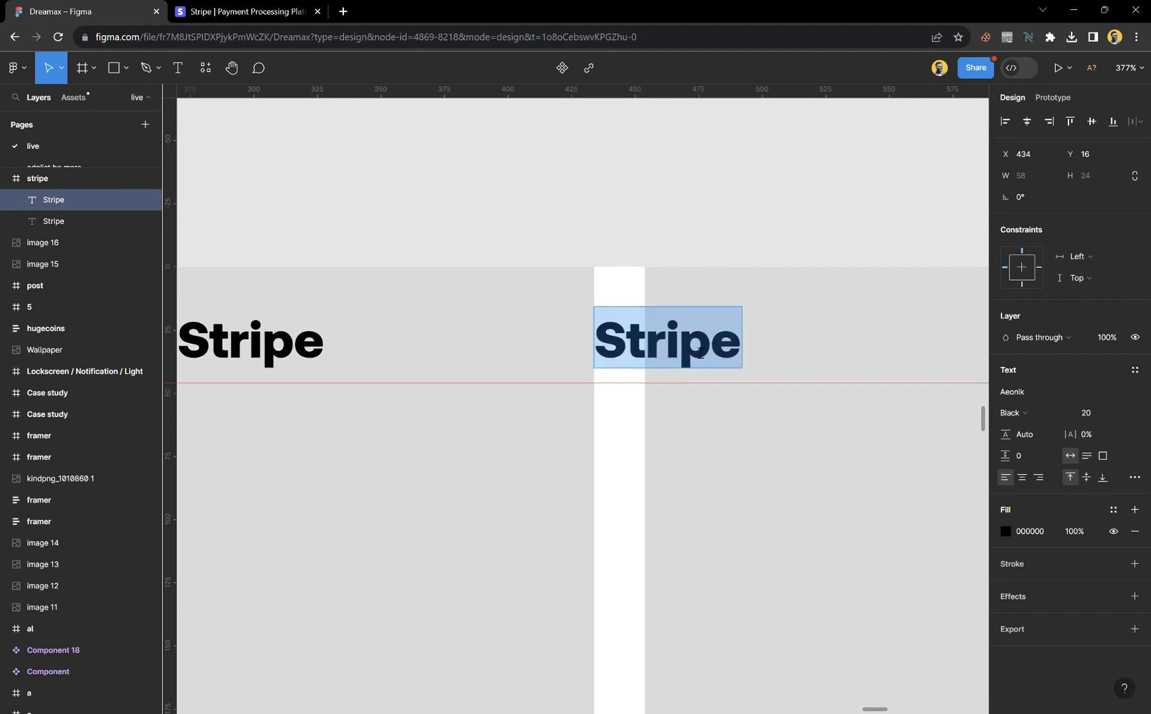
type("Title")
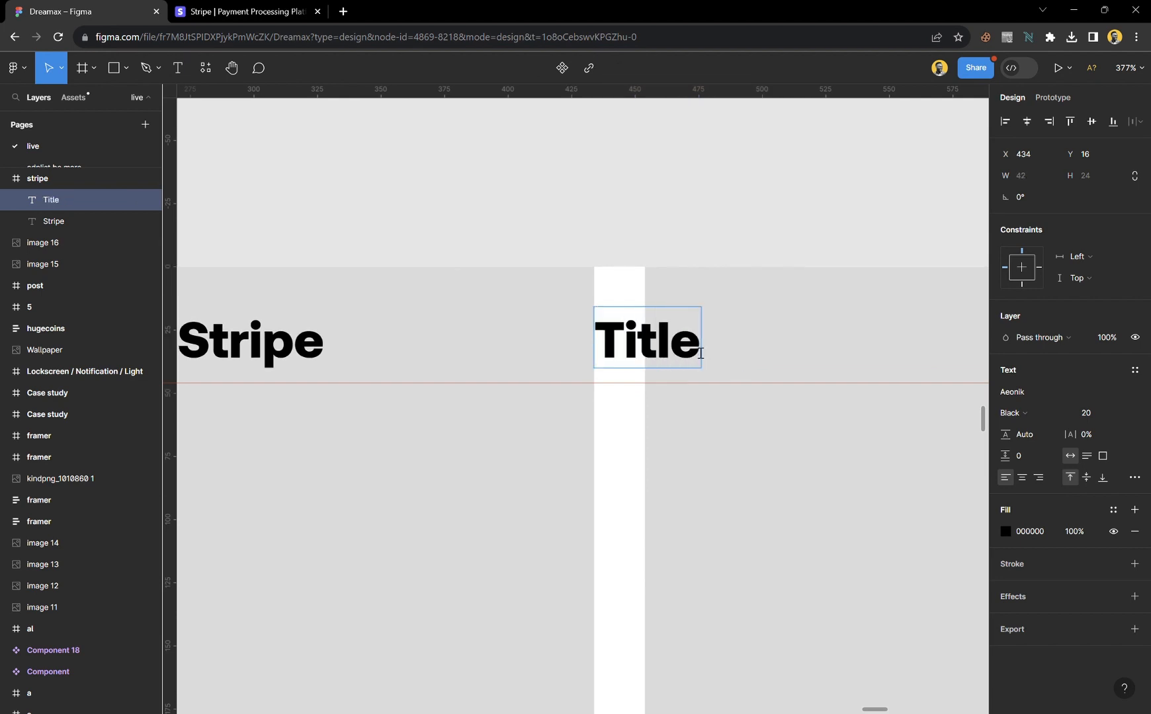
- Set the Title text to size 14 in Medium weight
key("Escape")
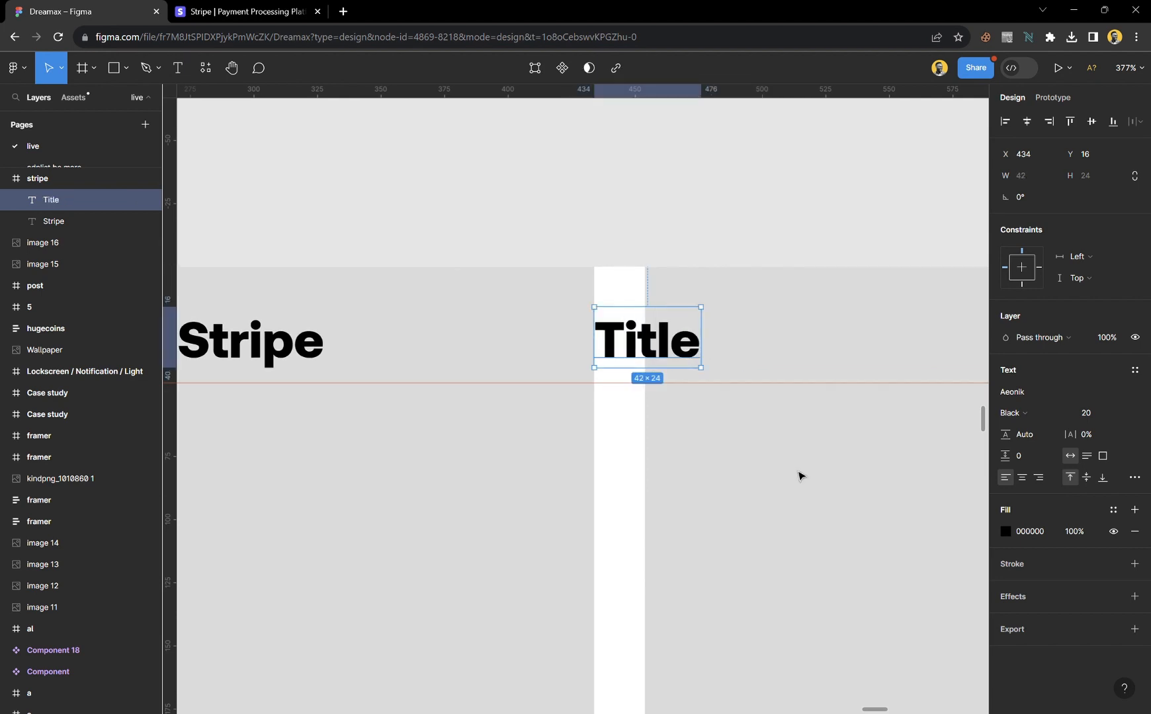
left_click(1125, 413)
left_click(1112, 366)
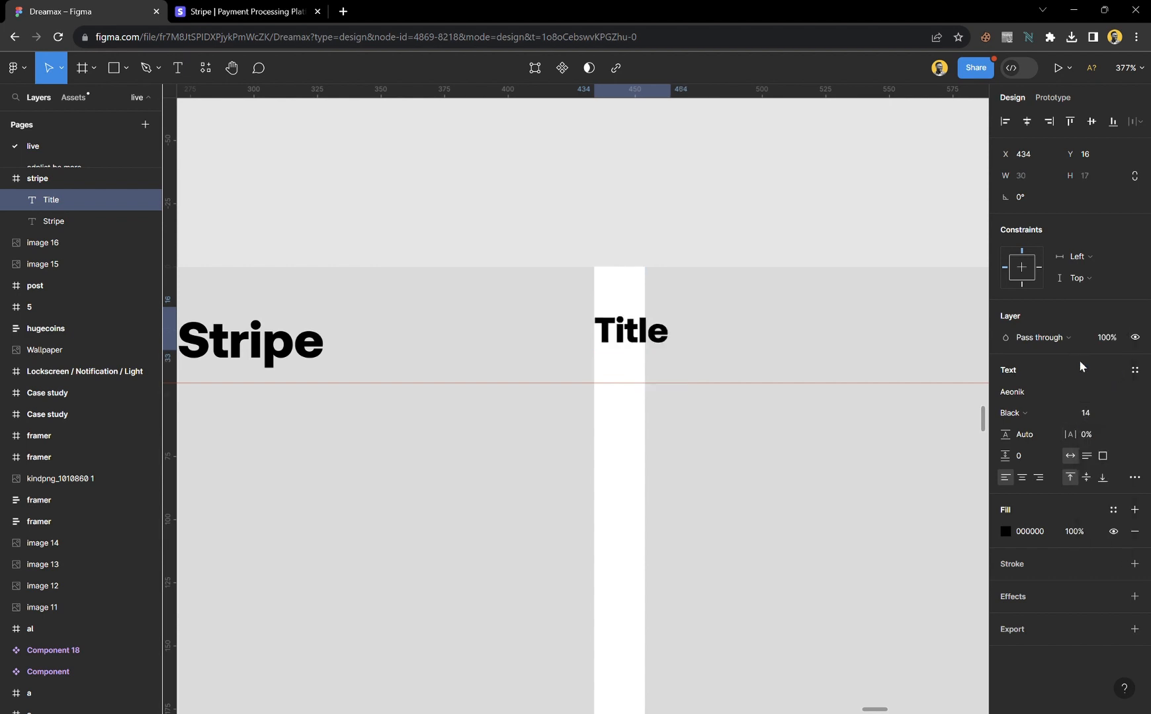
left_click(1015, 413)
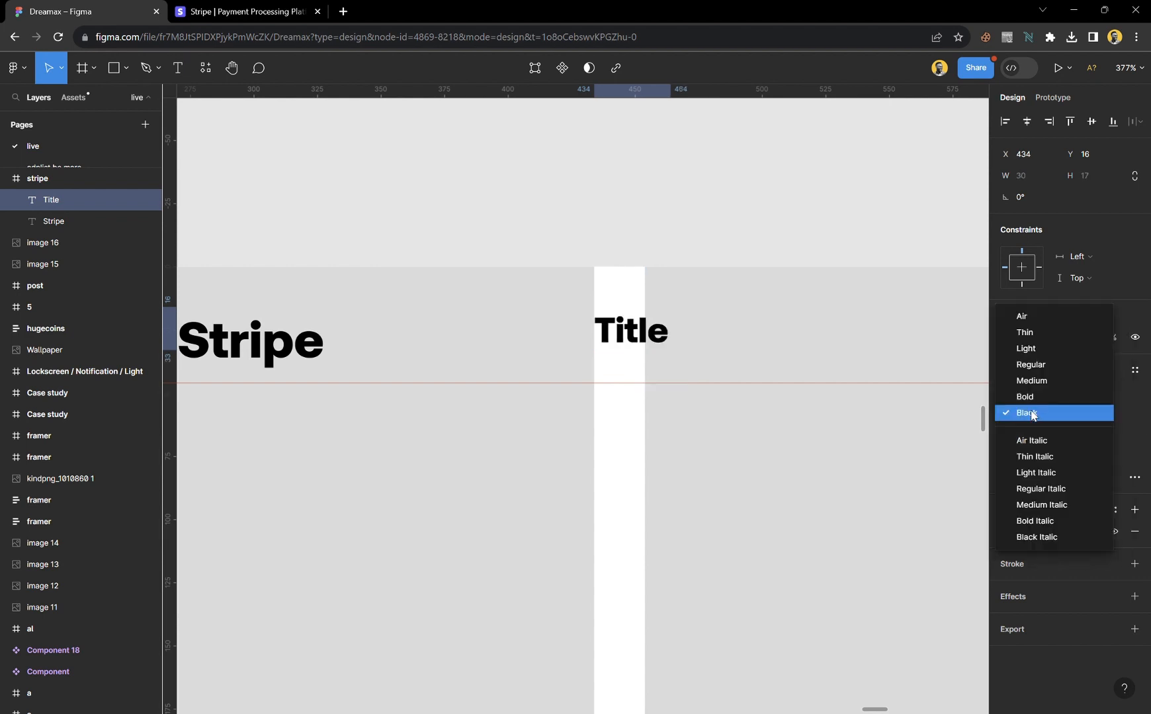
left_click(1032, 382)
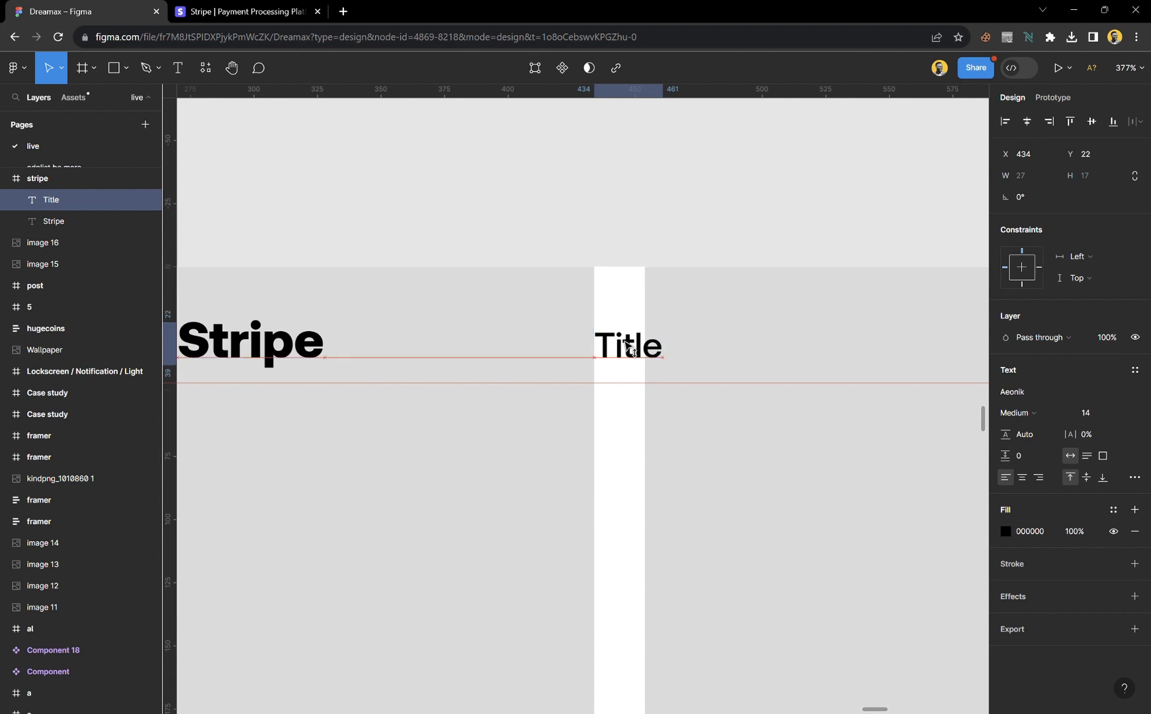
- Align the vertical centres of the Title and Stripe texts
left_click(322, 338, "shift")
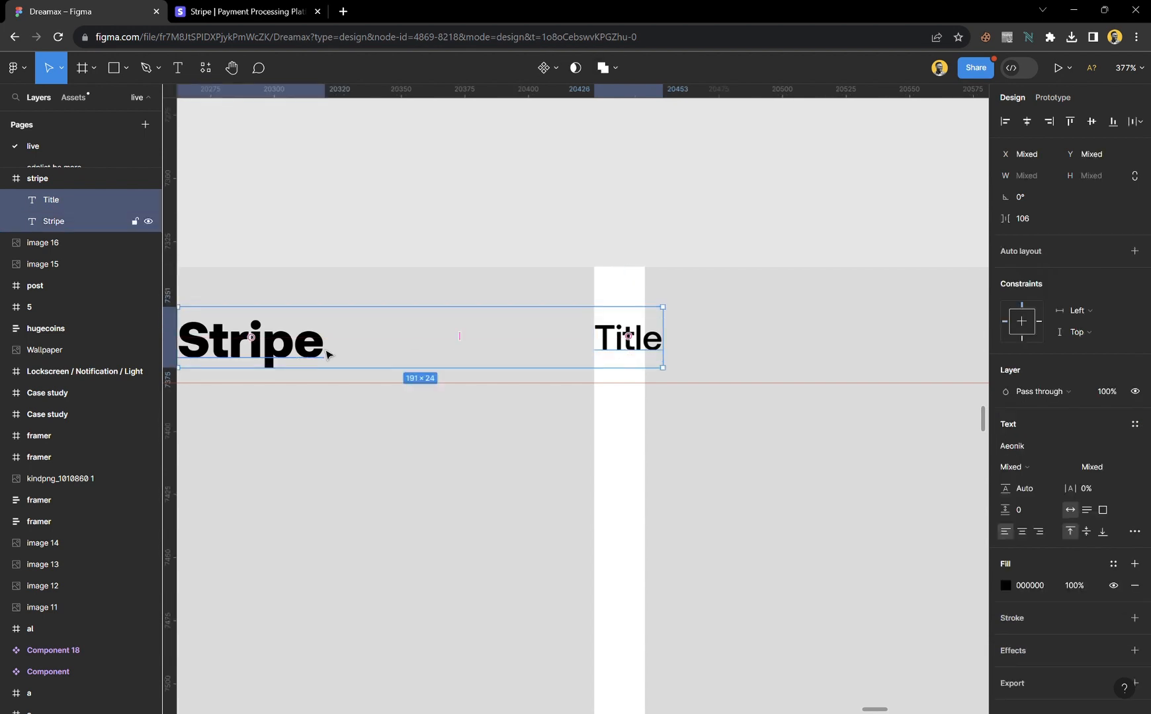
left_click(1071, 125)
left_click(710, 367)
- Duplicate the Title text at X 491 in the same row and wrap both titles in a horizontal auto layout with a gap of 30
left_click(652, 345)
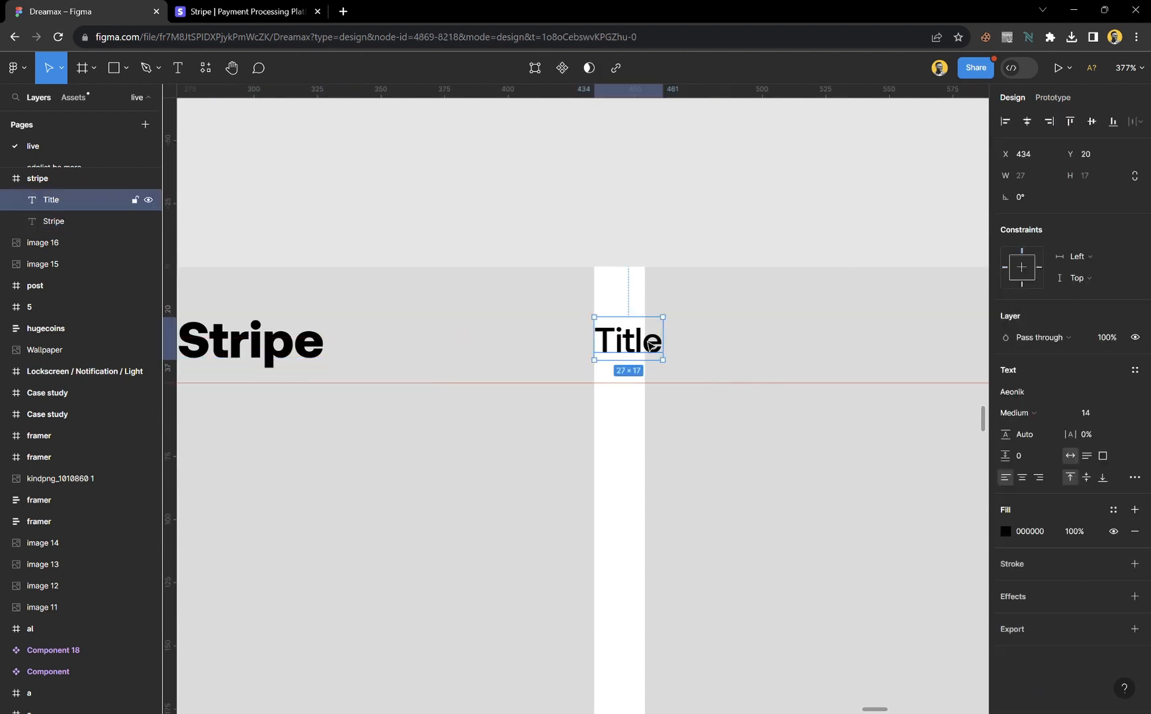
scroll(557, 354, "down", 5)
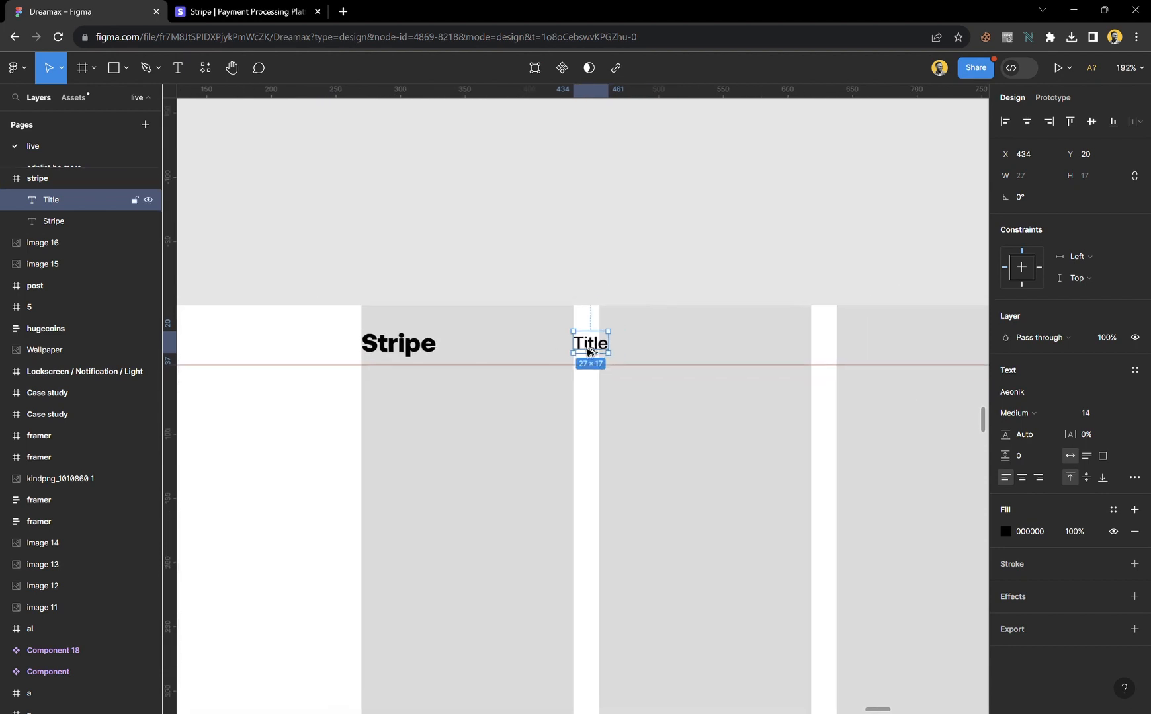
left_click_drag(587, 350, 668, 342)
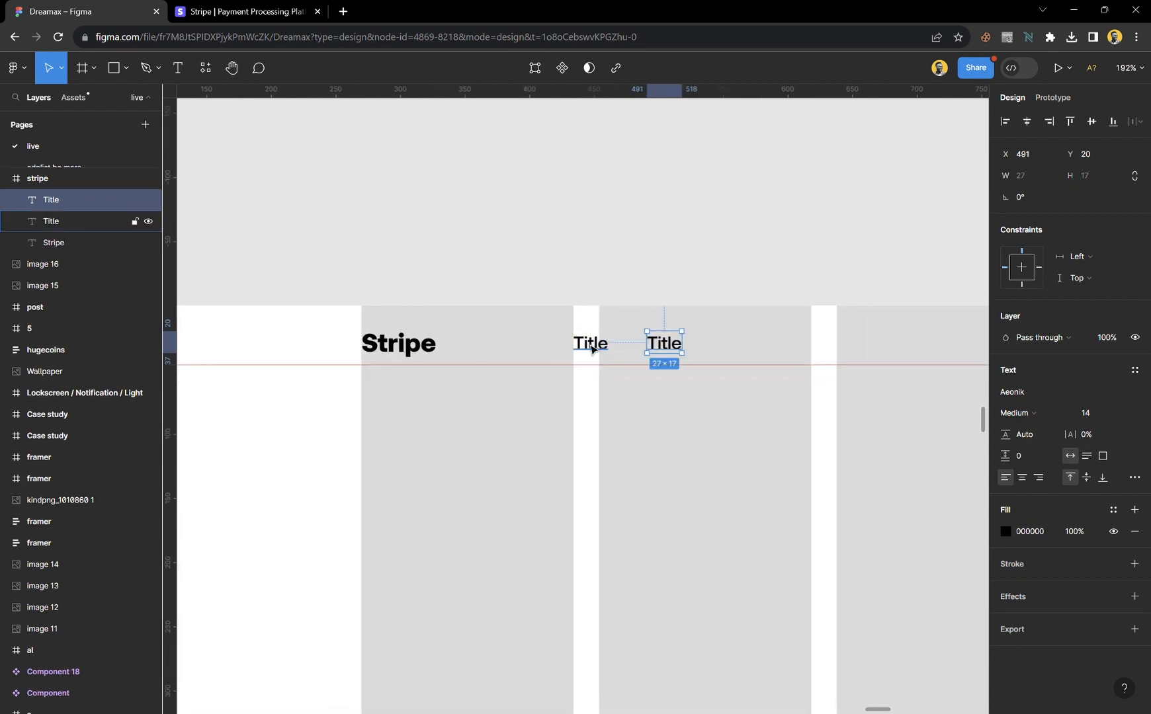
left_click(594, 353, "shift")
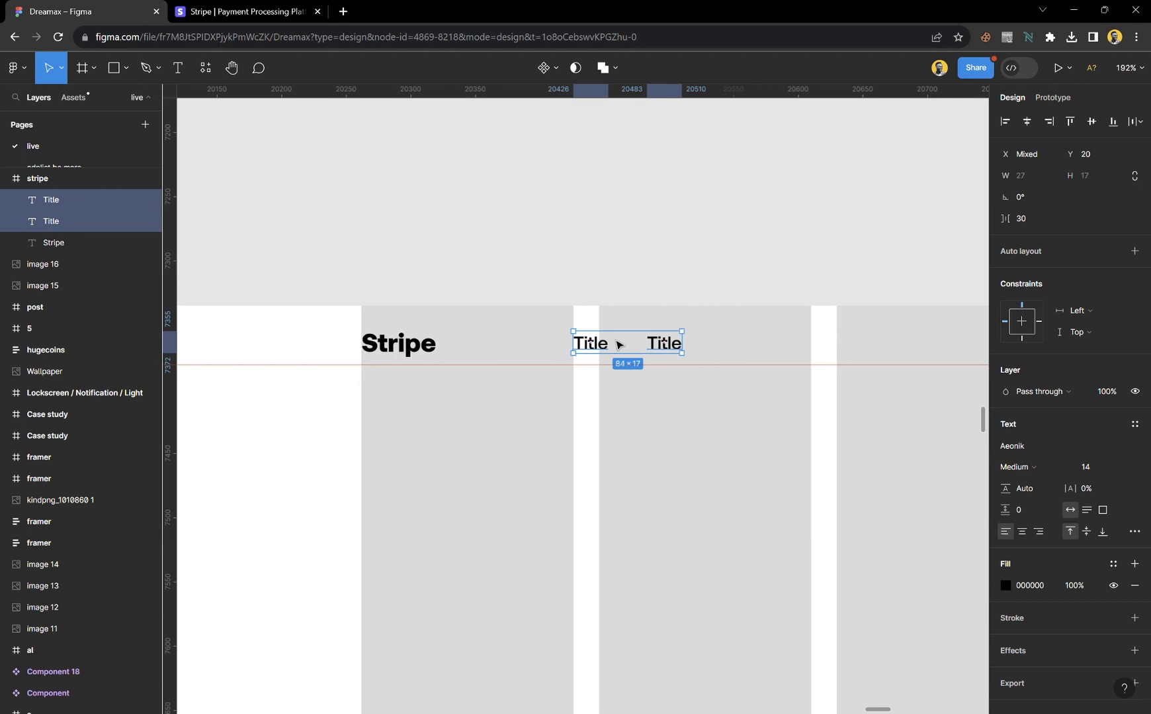
key("shift+a")
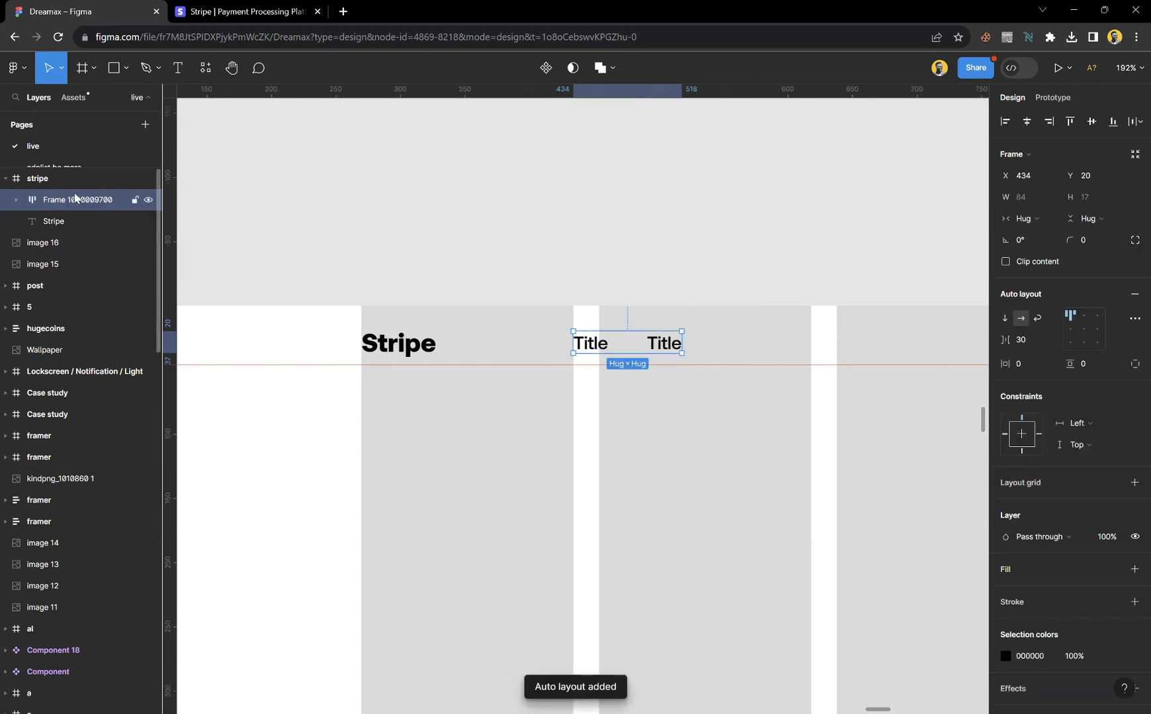
- Rename the auto layout frame holding the two titles to "list"
double_click(80, 202)
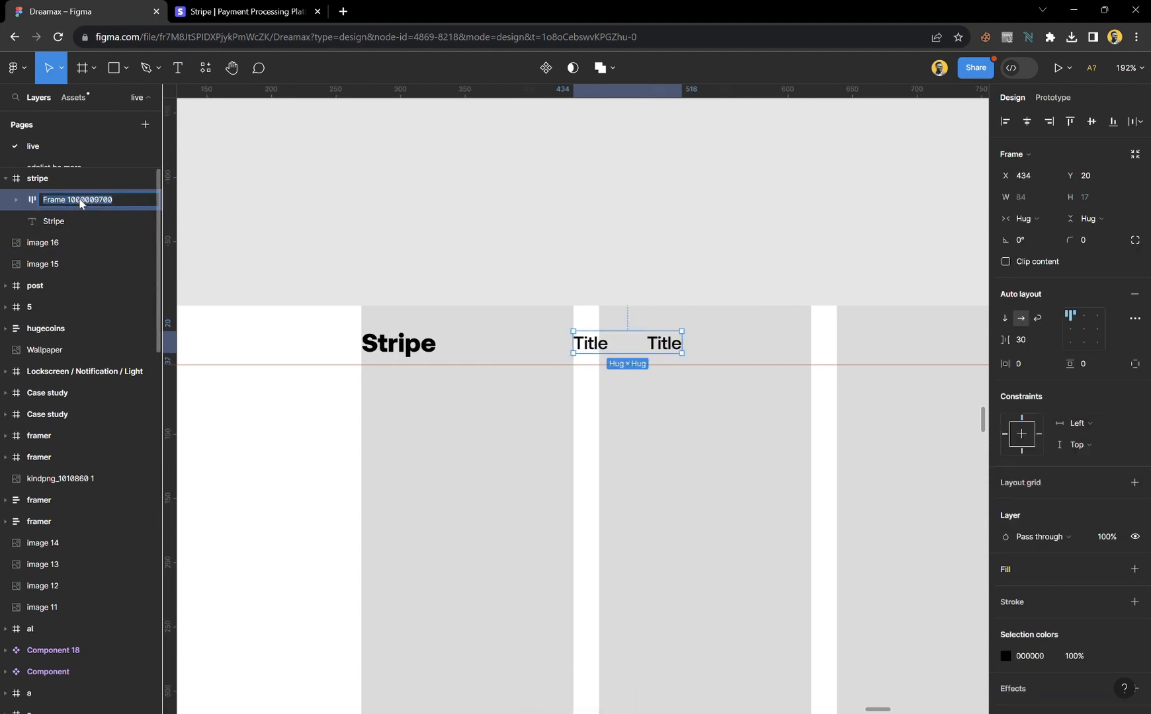
type("list")
key("Return")
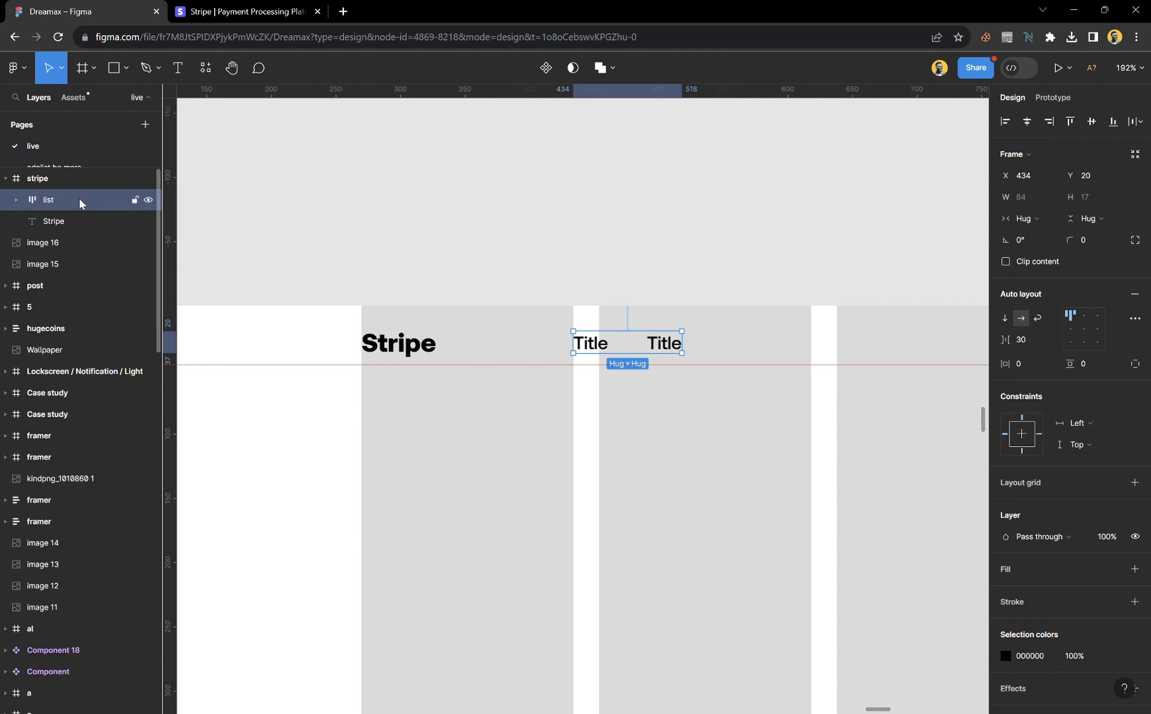
- Duplicate the second Title inside the list three times to make a row of five titles
double_click(655, 346)
key("ctrl+d")
key("ctrl+d")
key("ctrl+d")
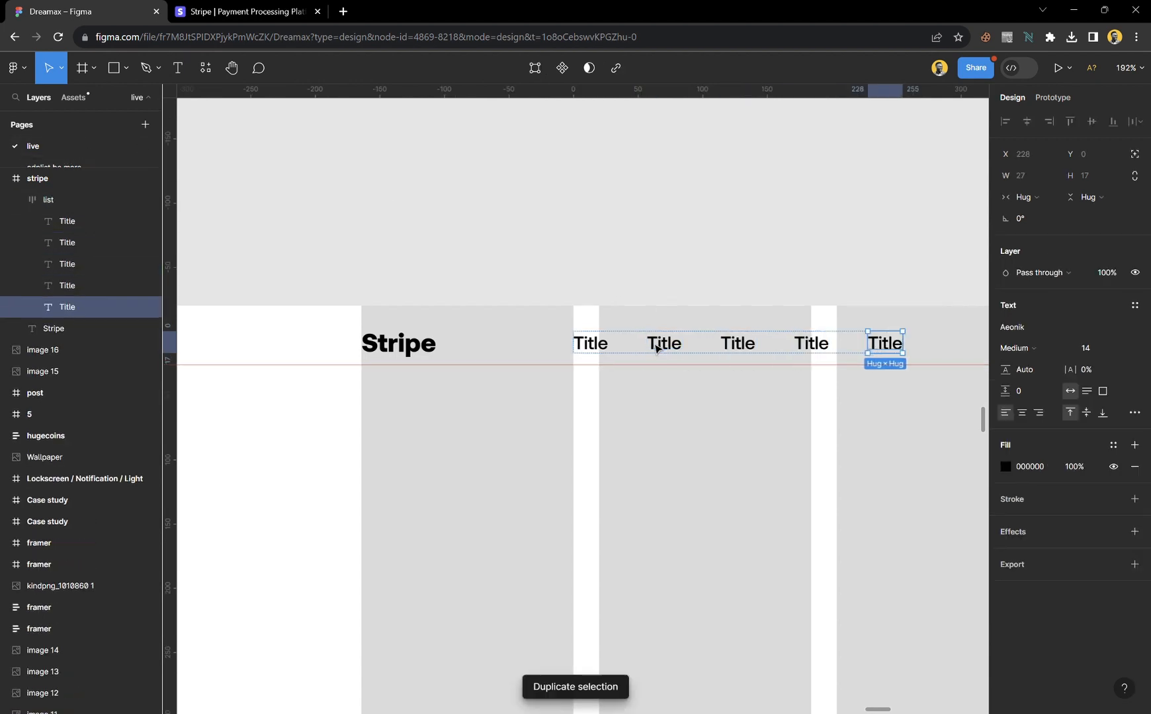
left_click(674, 271)
scroll(655, 352, "right", 5)
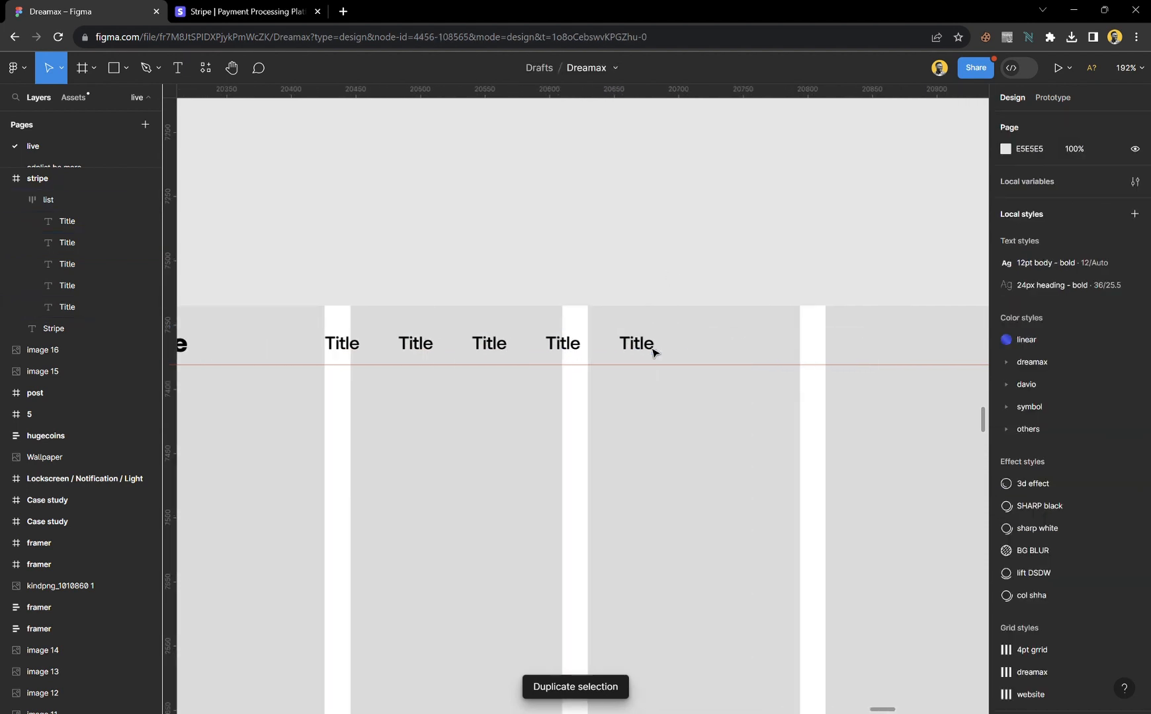
- Set the font size of all five Title texts in the list to 12
left_click(602, 354)
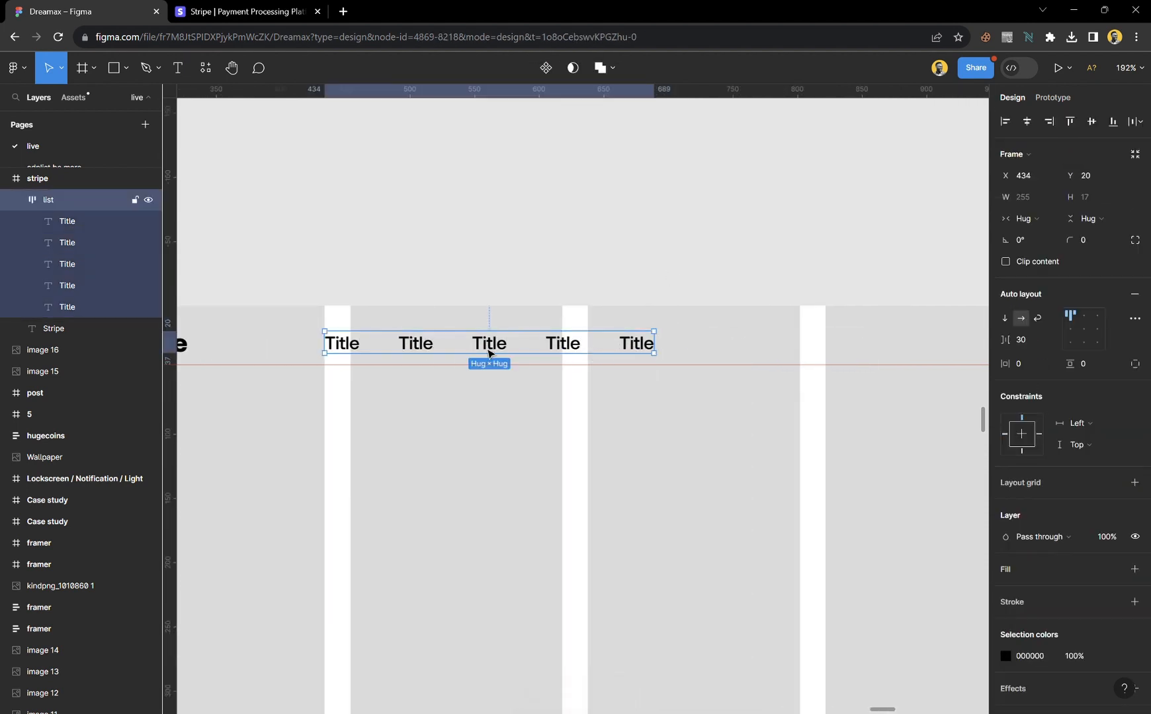
scroll(677, 357, "left", 4)
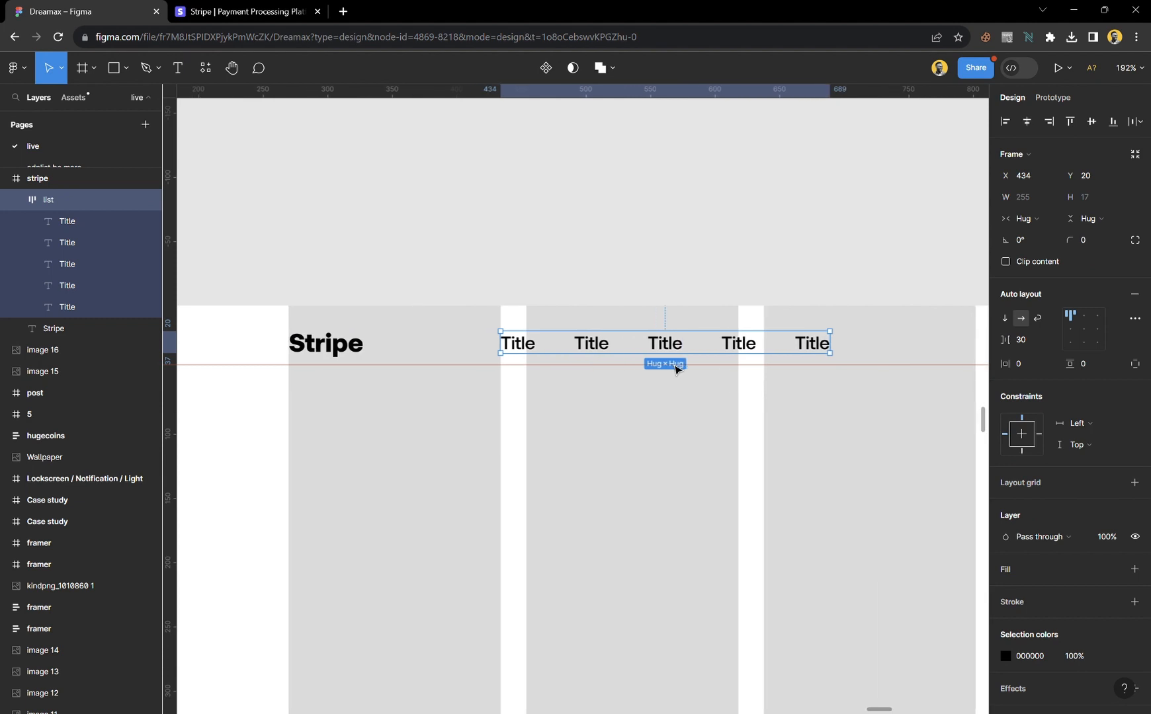
key("Return")
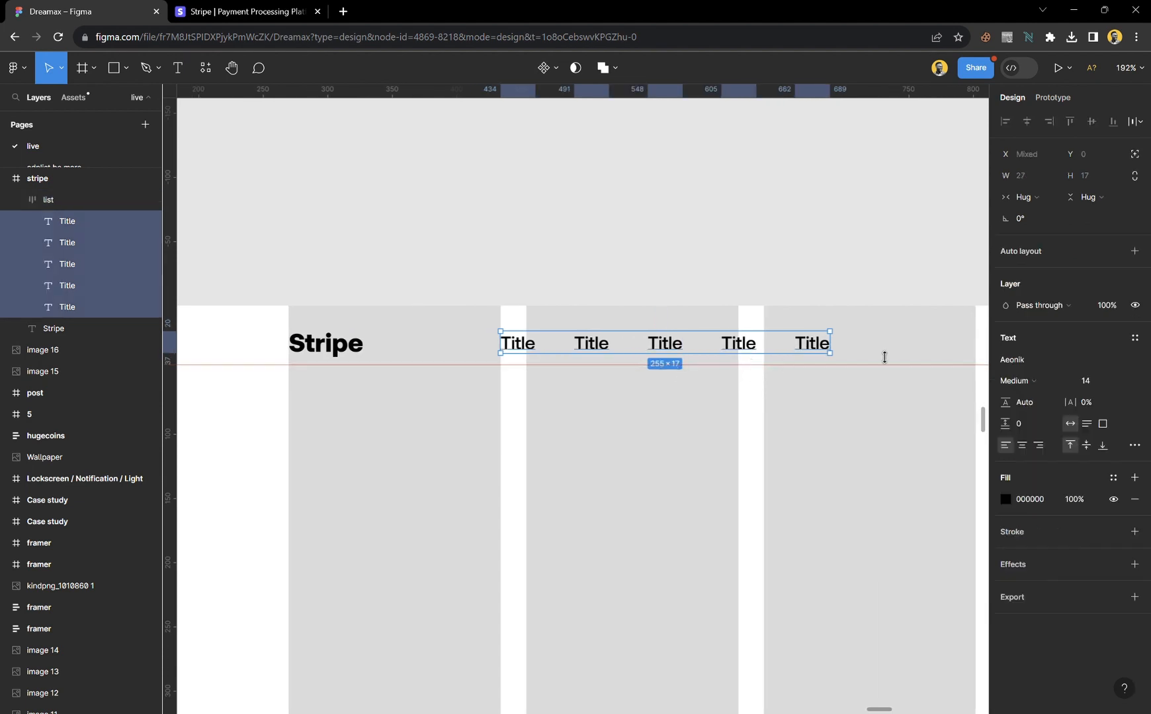
left_click(1082, 376)
left_click(1113, 349)
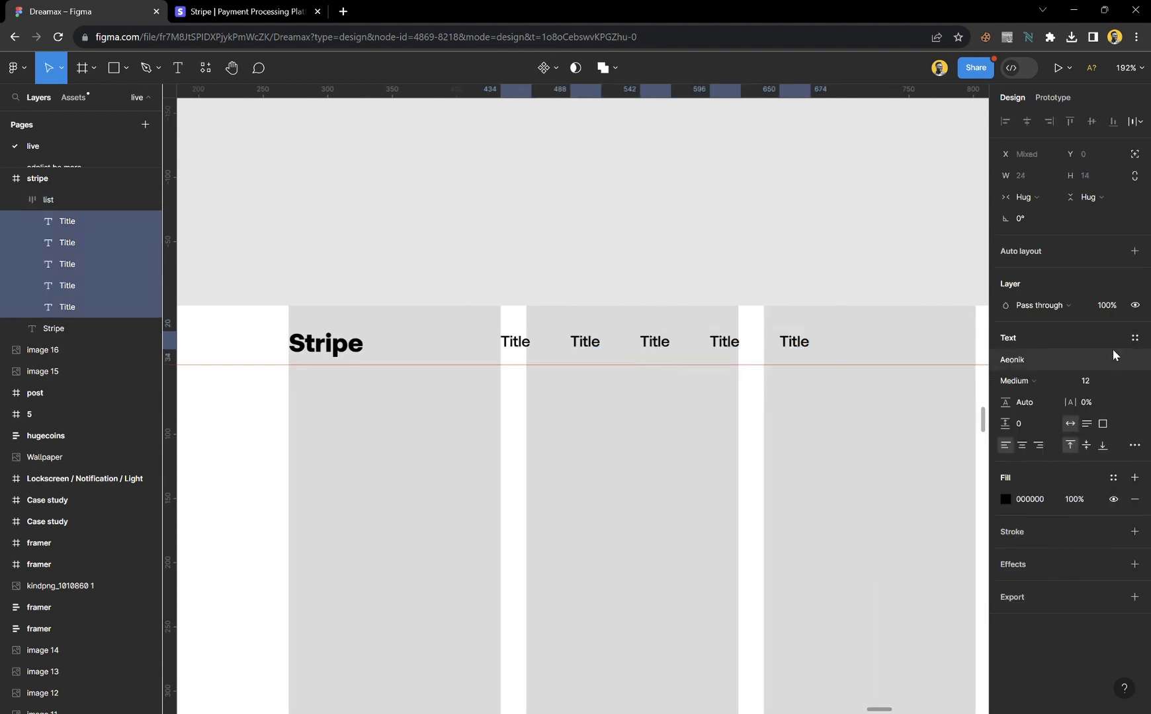
left_click(872, 466)
left_click(642, 340)
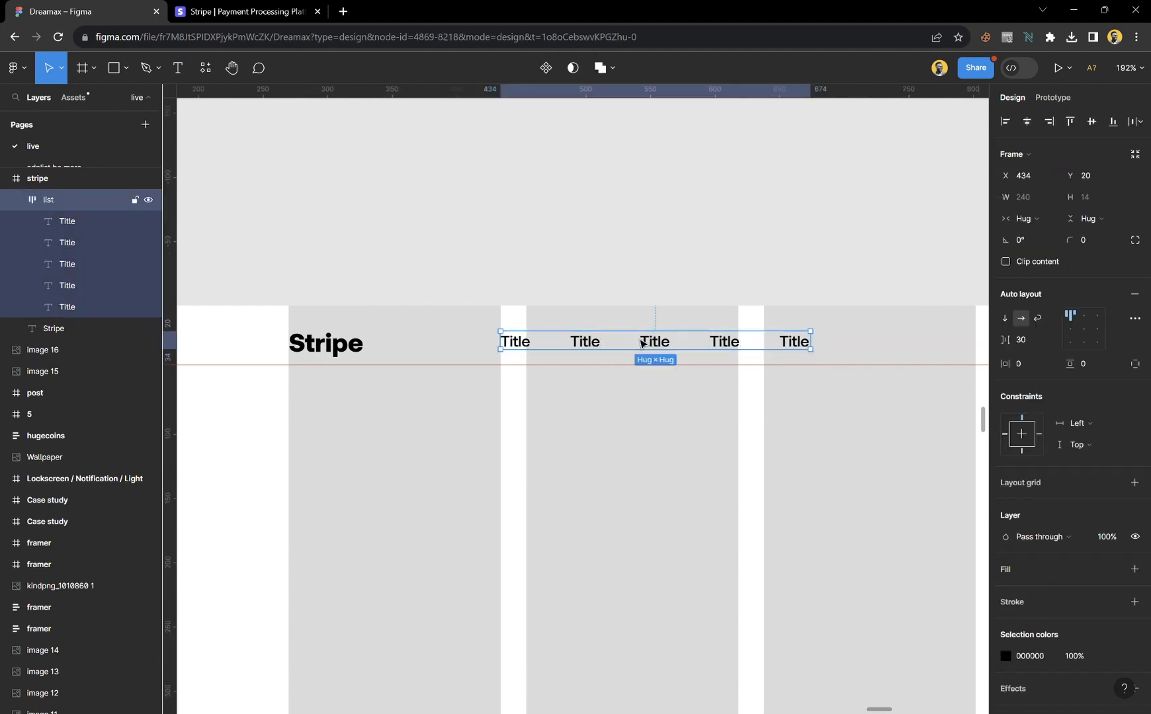
- Duplicate a Title outside the list at X 929, Y 20 and change the copy's text to "Contact Sales"
scroll(606, 346, "right", 4)
scroll(607, 347, "right", 2)
scroll(596, 350, "down", 3)
scroll(655, 352, "right", 6)
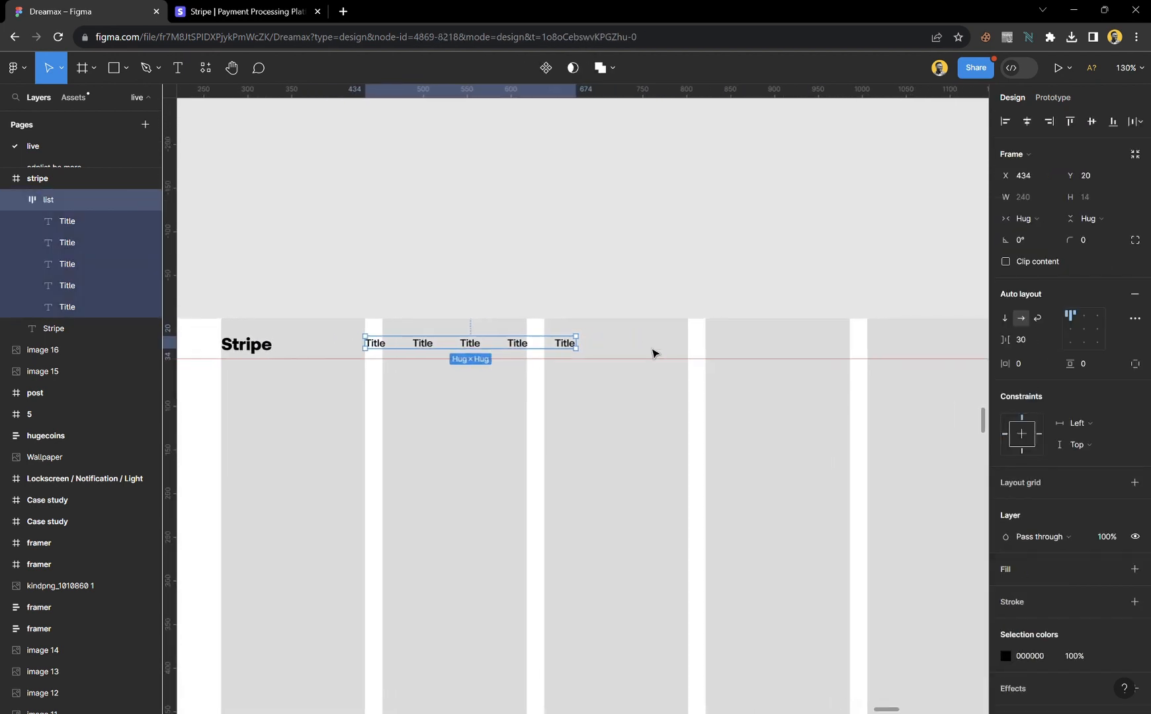
scroll(651, 354, "right", 10)
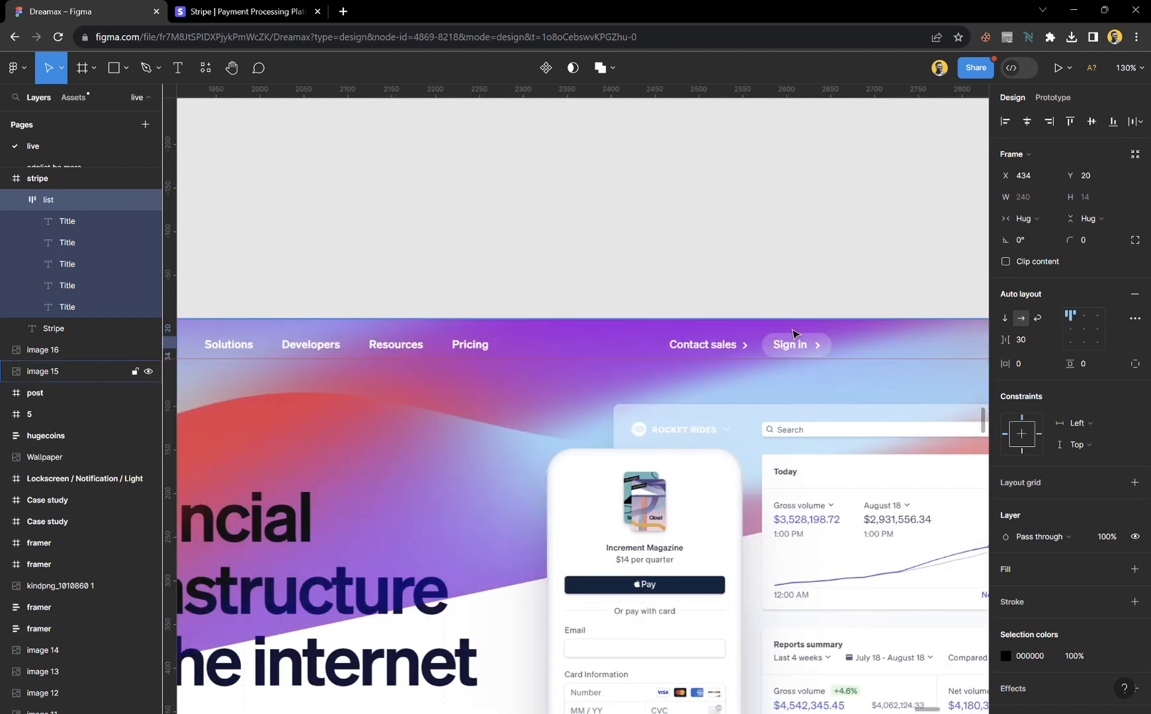
scroll(793, 333, "left", 13)
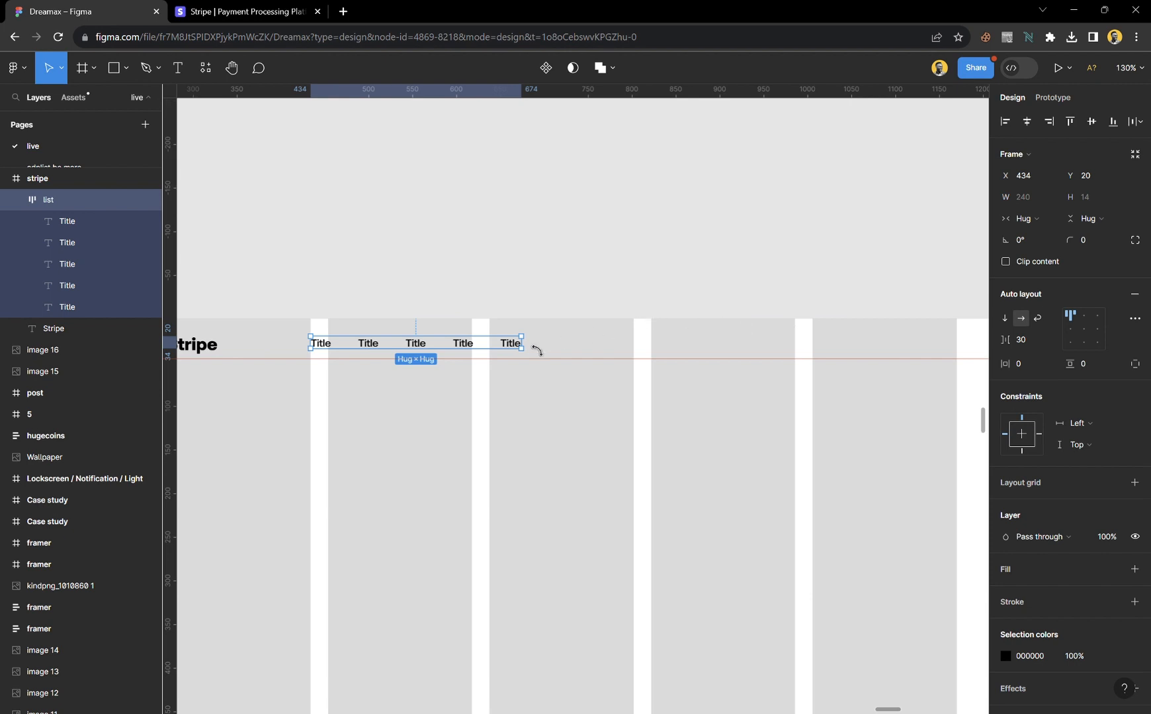
left_click(515, 345)
left_click_drag(517, 348, 747, 345)
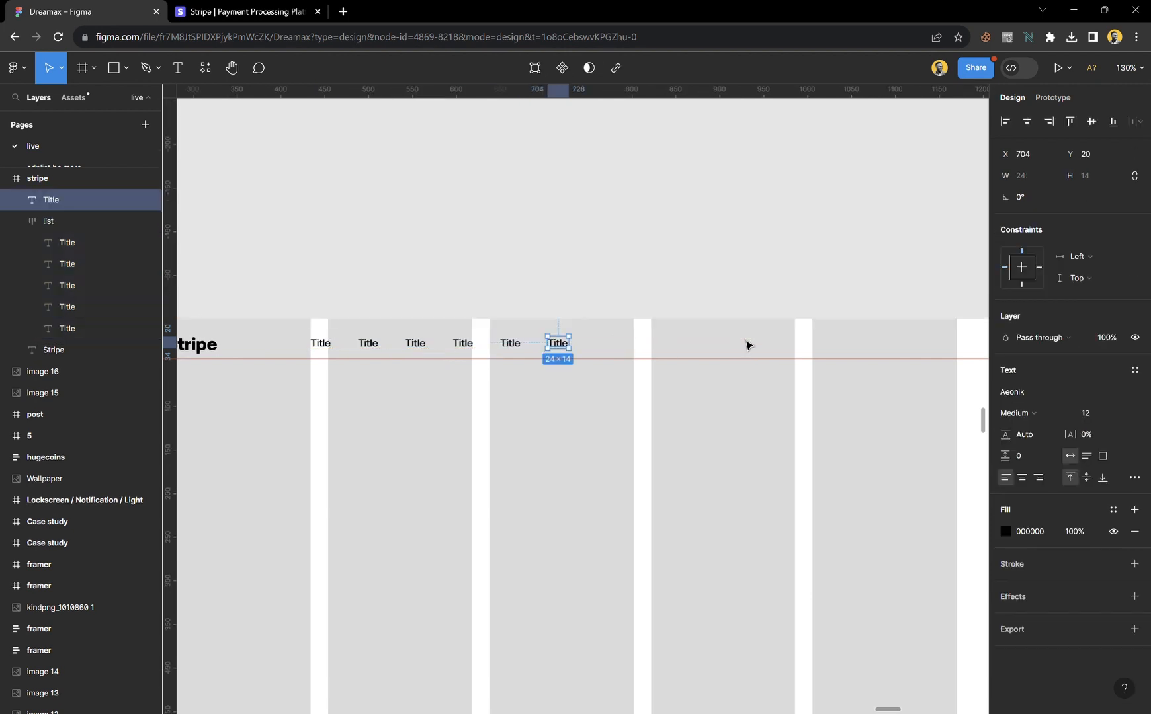
left_click_drag(559, 344, 757, 347)
type("c")
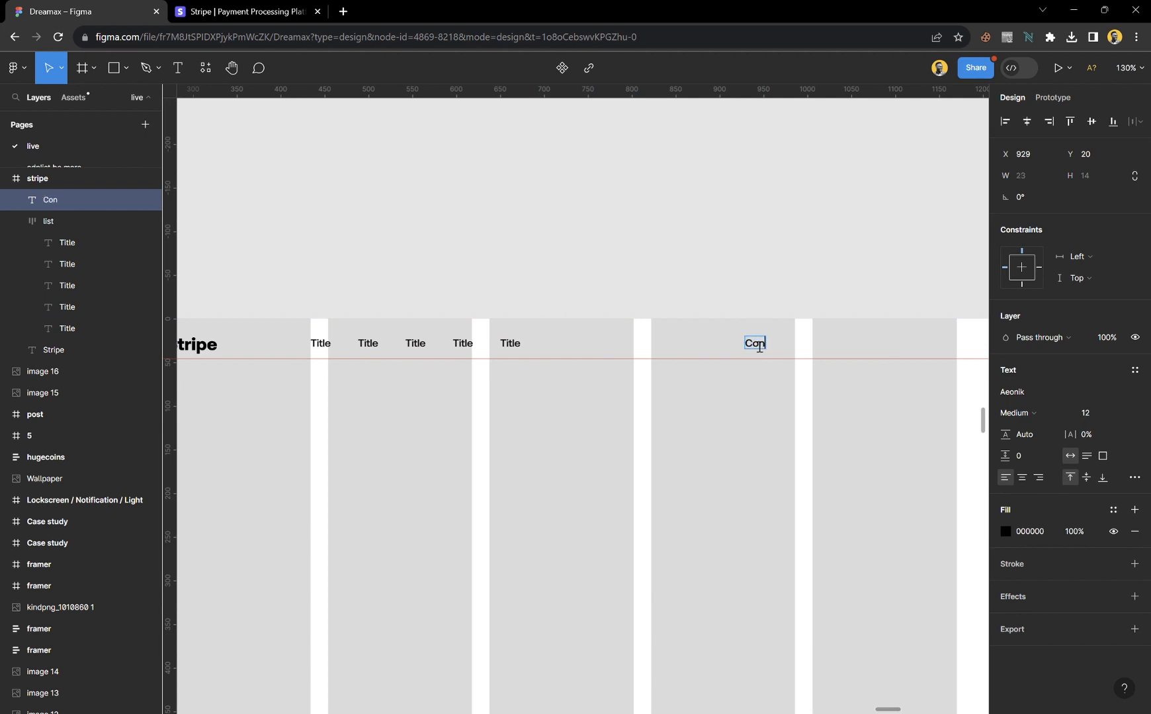
type("ontact Sales")
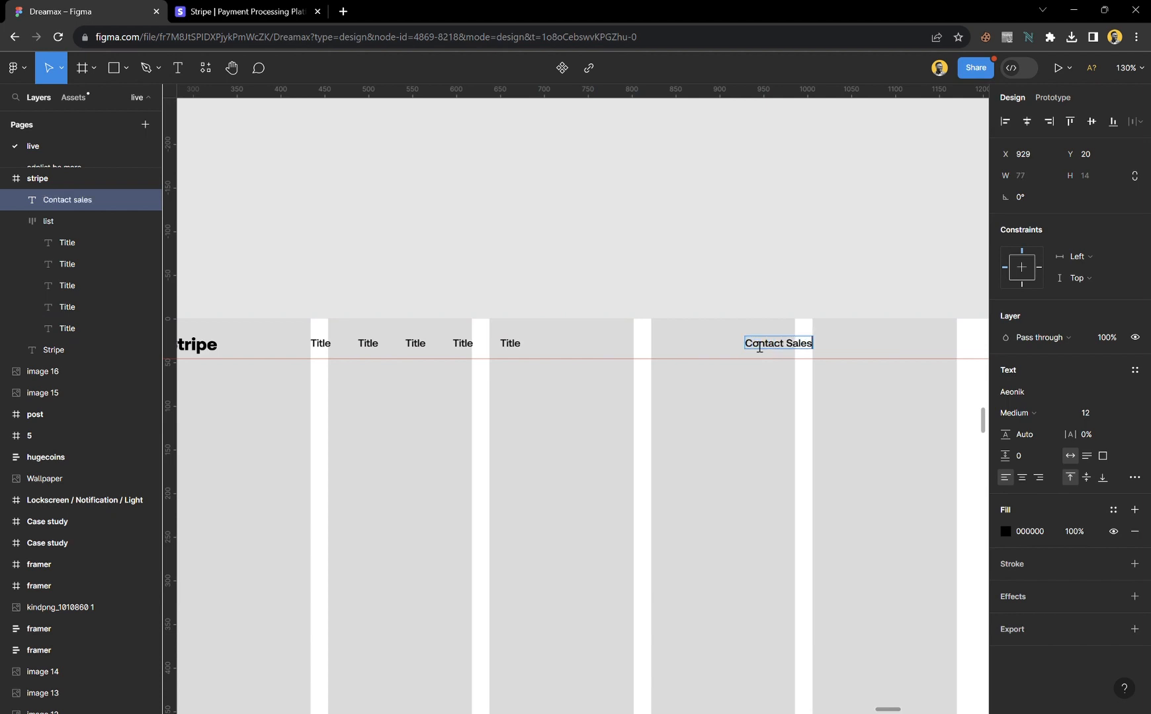
key("Escape")
- Duplicate the Contact Sales text at X 964 in the same row and change the copy's text to "Sign In"
left_click_drag(791, 345, 839, 344)
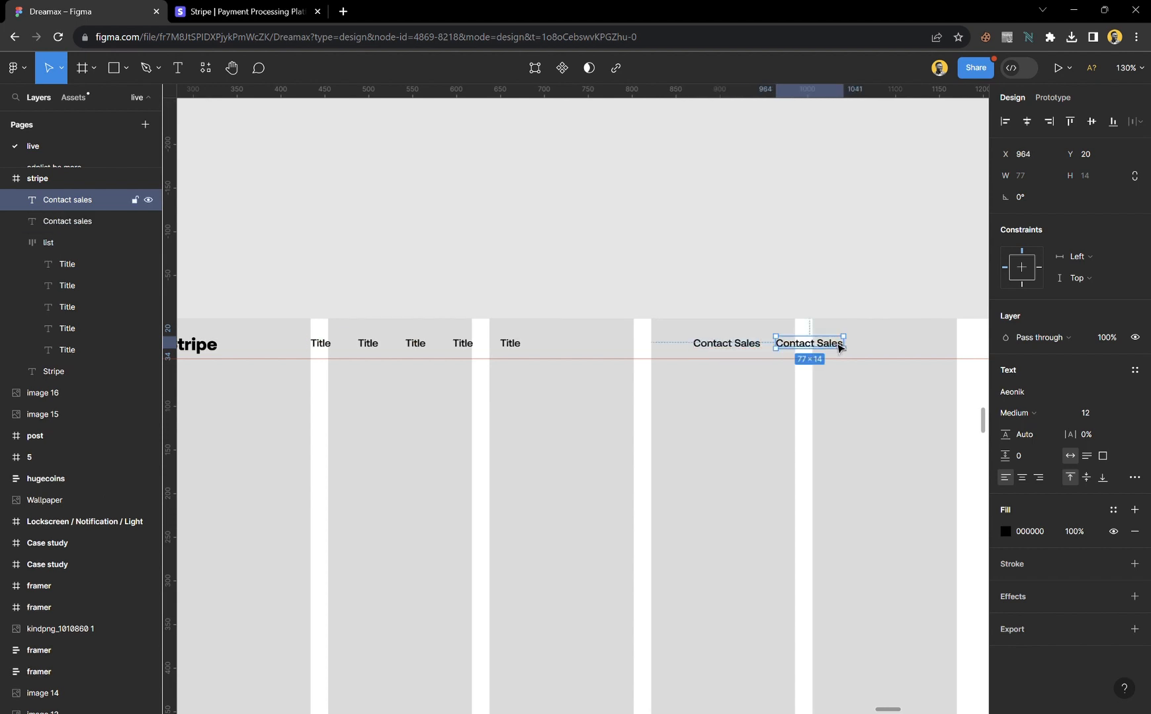
scroll(838, 345, "up", 5)
double_click(838, 349)
type("Sign In")
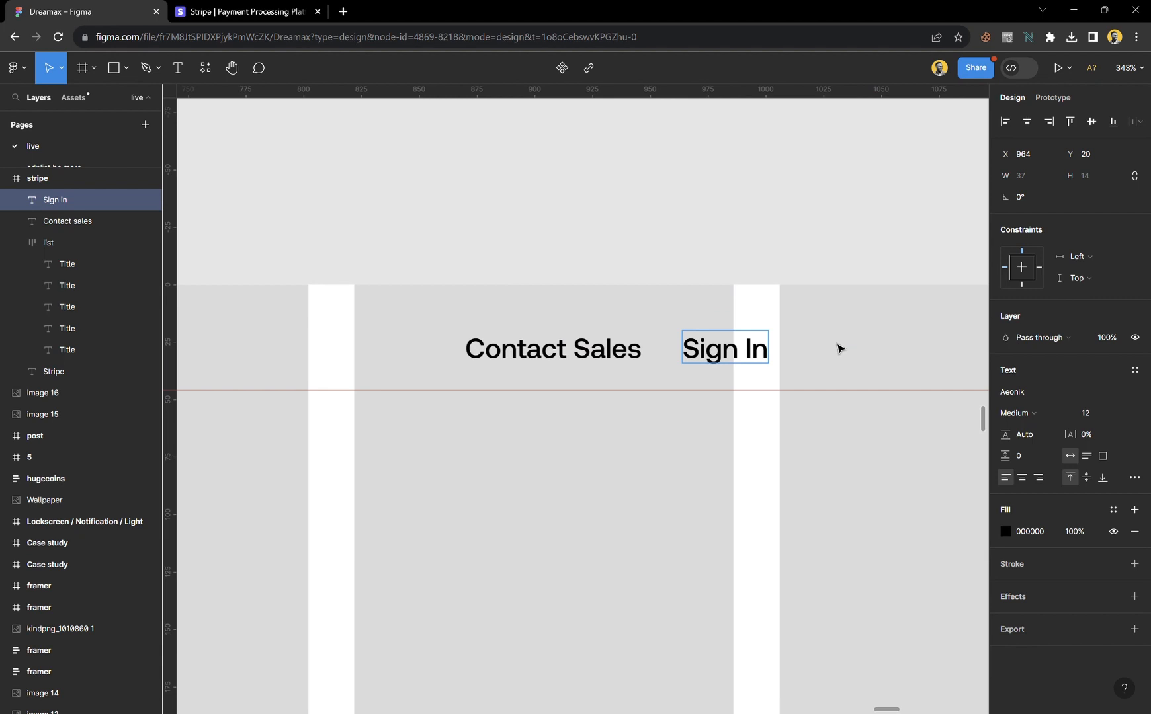
key("Left")
key("Left")
key("BackSpace")
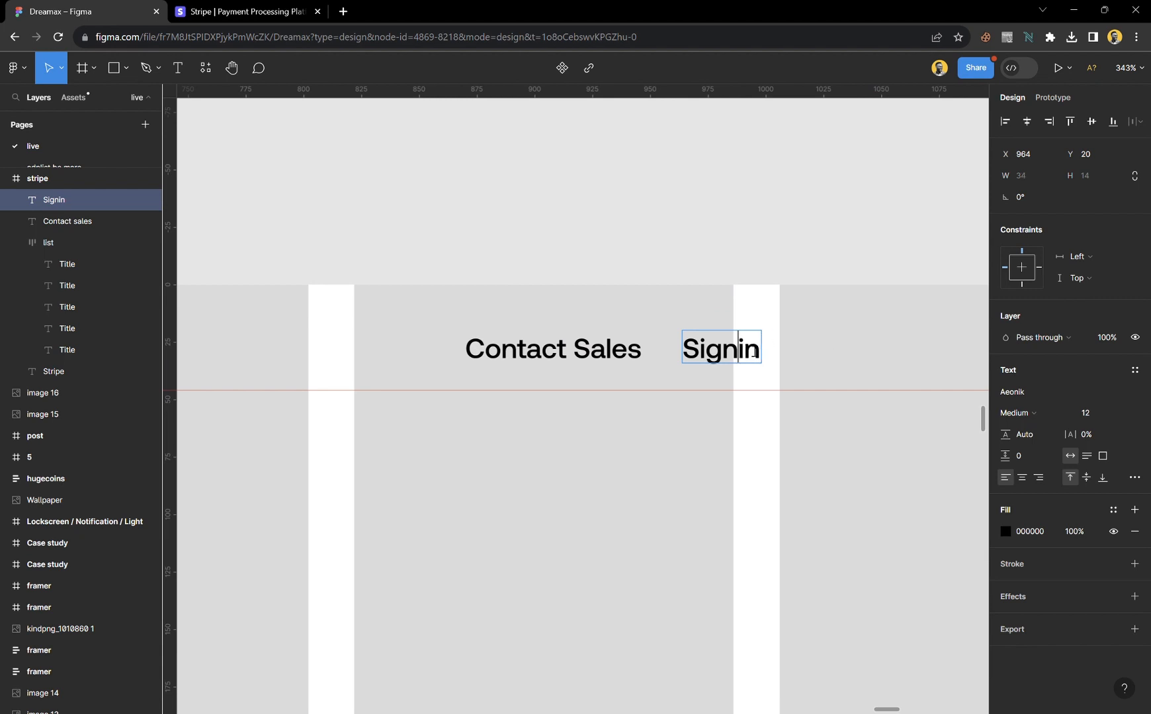
left_click(875, 335)
double_click(752, 363)
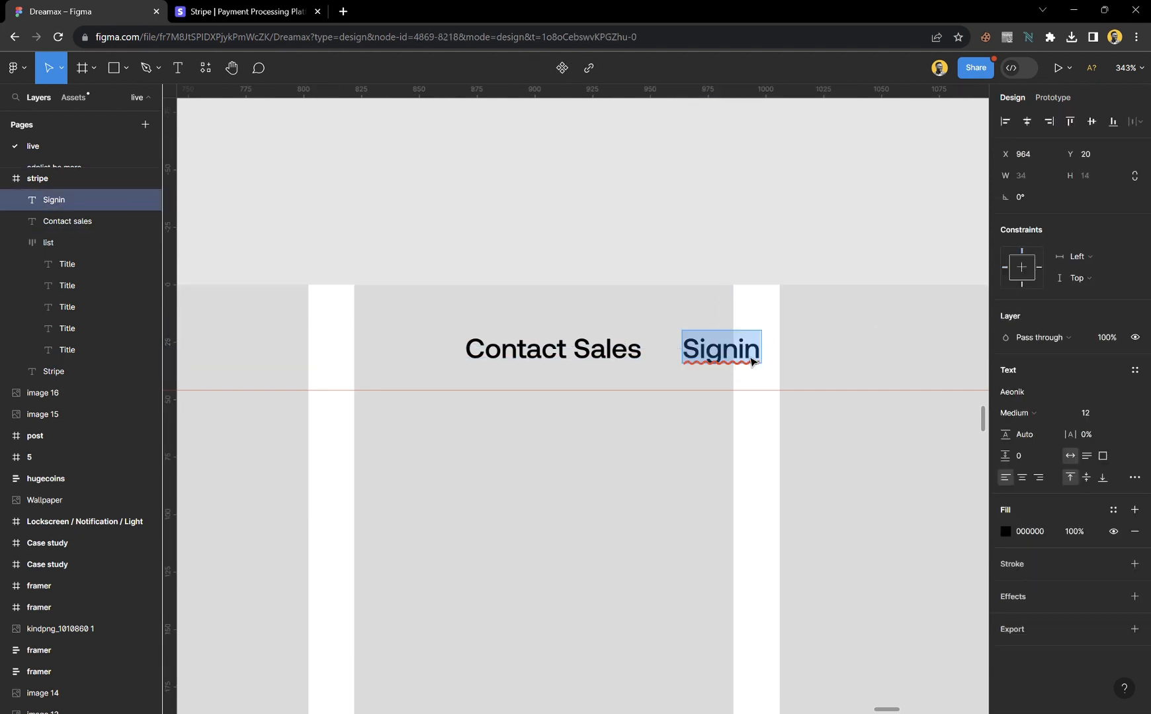
key("ctrl+z")
key("Escape")
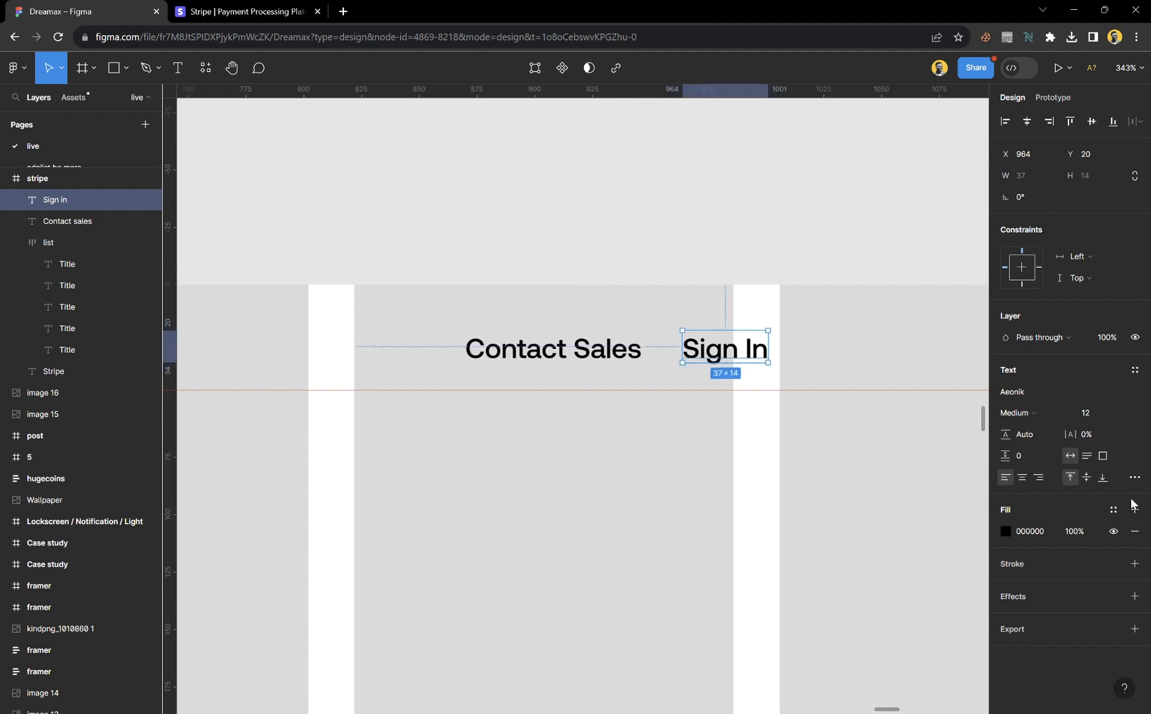
- Remove the automatic letter case from the Sign In text so it uses the original casing
left_click(1134, 477)
left_click(911, 571)
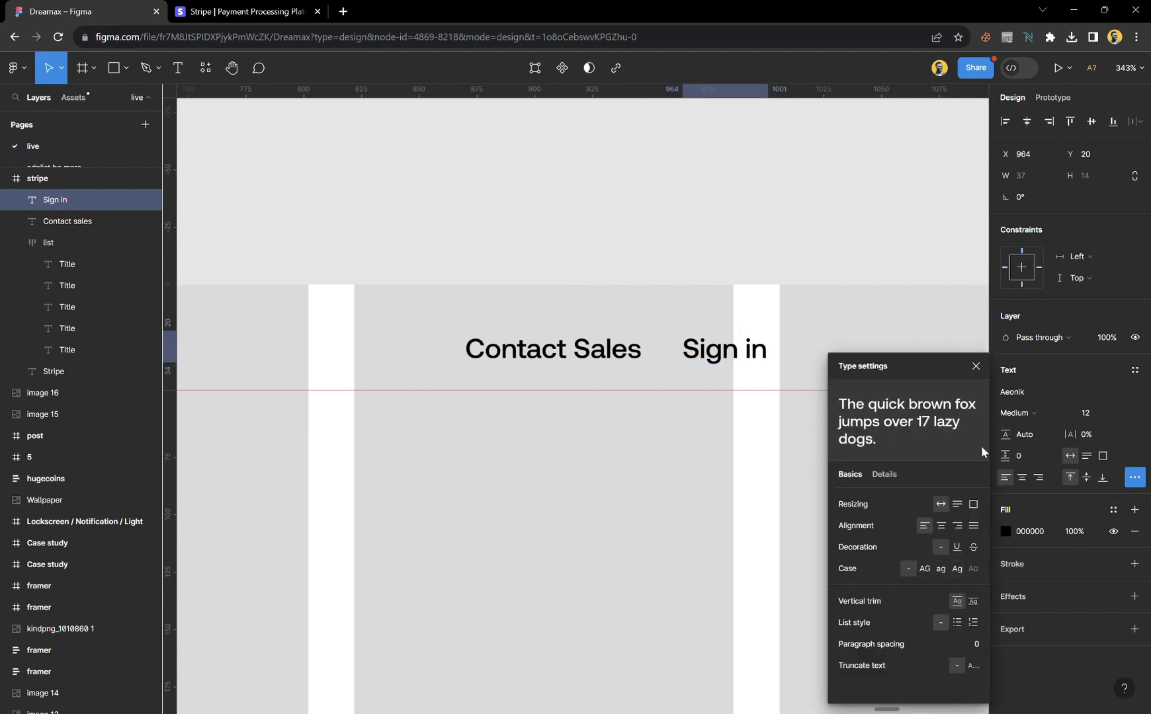
left_click(976, 366)
left_click(806, 361)
- Wrap the Sign in text in an auto layout frame with corner radius 50 and vertical padding 5
scroll(555, 372, "down", 3)
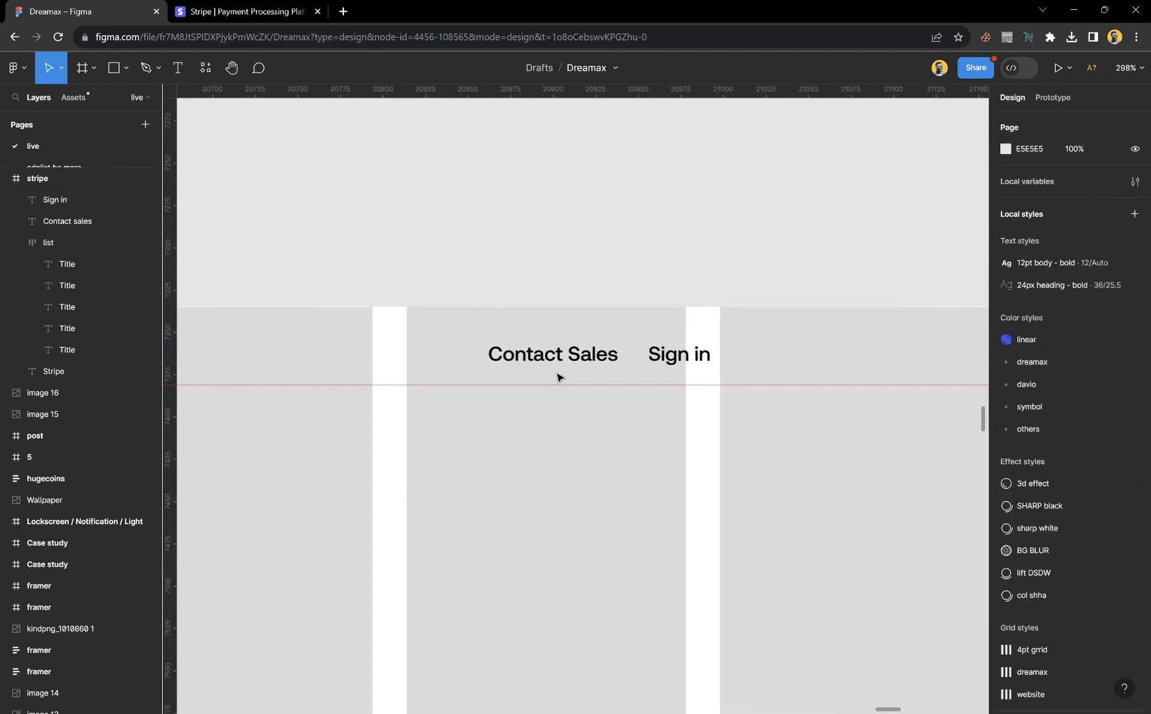
scroll(617, 364, "up", 3)
left_click(669, 366)
key("shift+a")
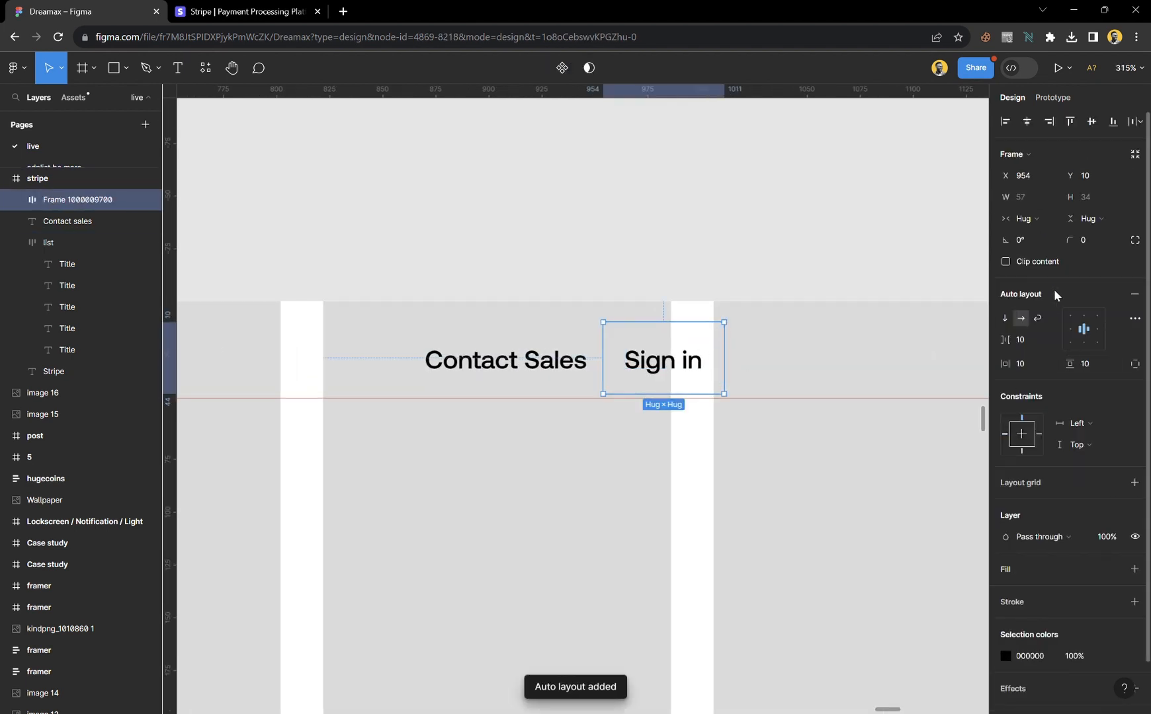
left_click(1092, 240)
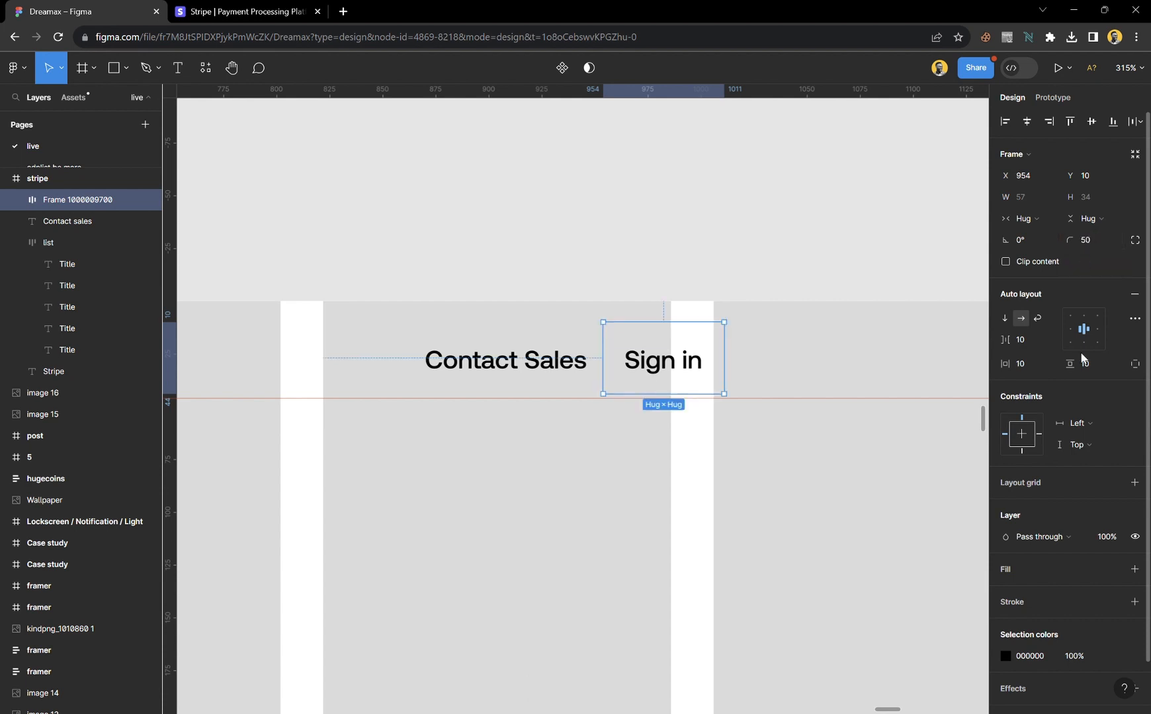
left_click(1098, 363)
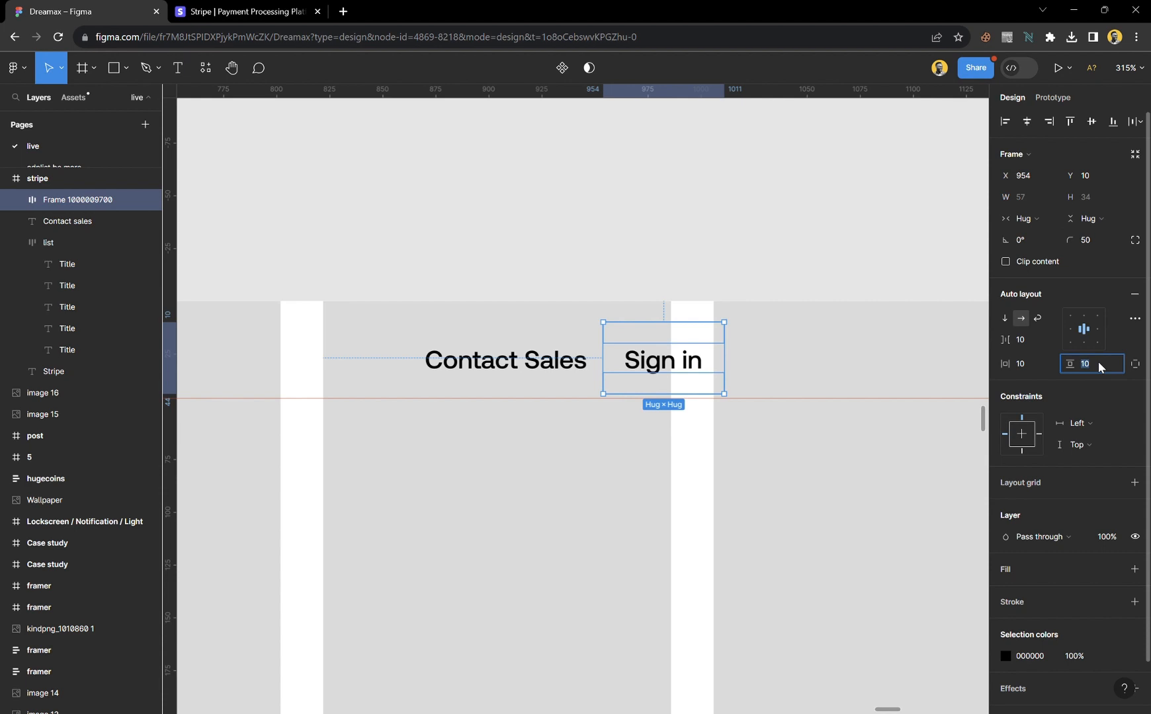
type("5")
key("Return")
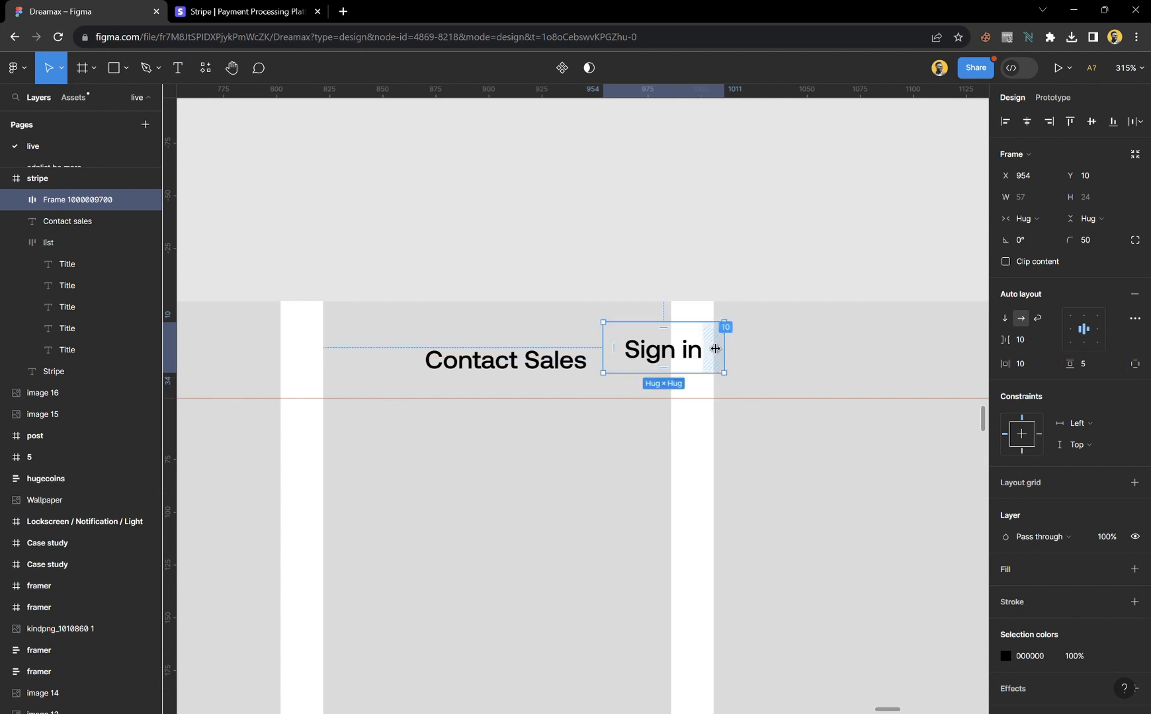
- Move the Sign in button to X 1113, Y 15 and the Contact Sales text to X 1018 beside it
left_click_drag(689, 353, 845, 373)
scroll(681, 369, "down", 5, "ctrl")
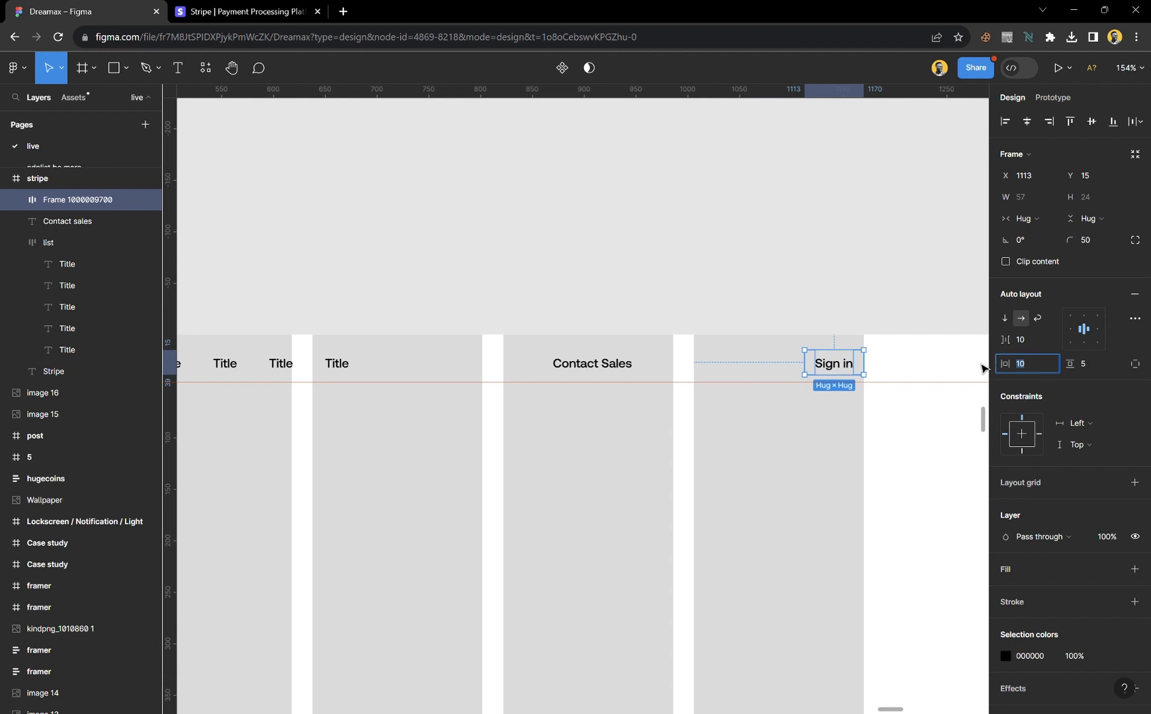
left_click(873, 367)
scroll(874, 368, "up", 5, "ctrl")
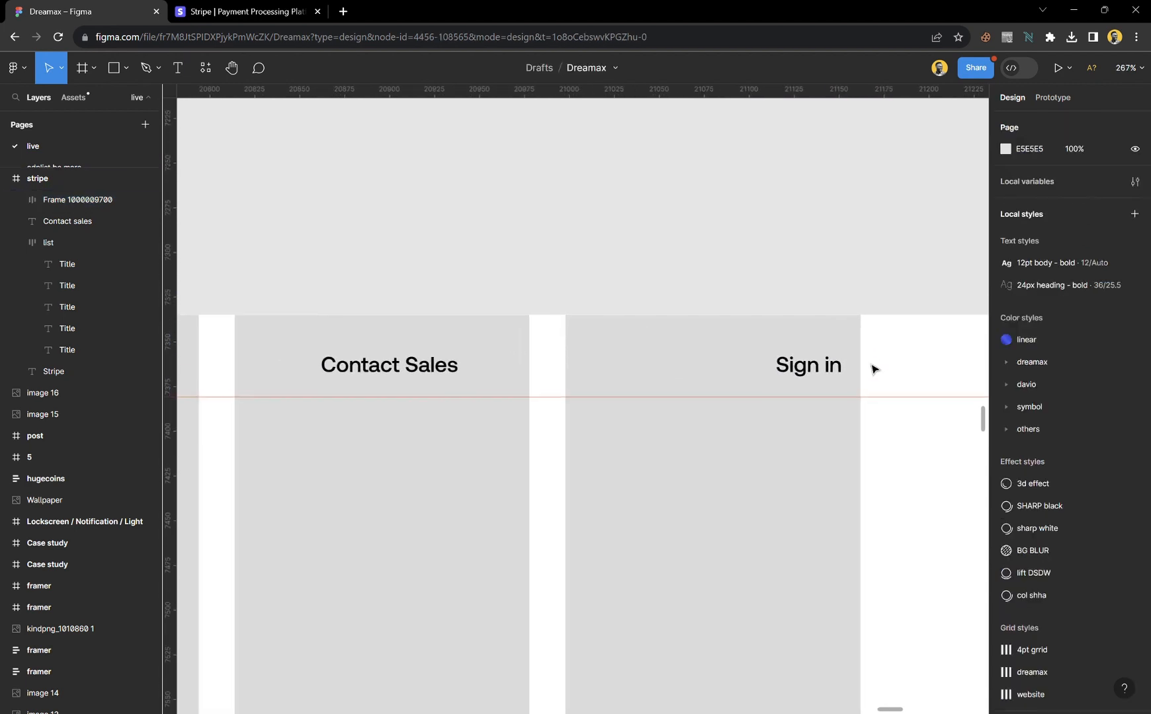
left_click(809, 369)
left_click_drag(398, 375, 667, 376)
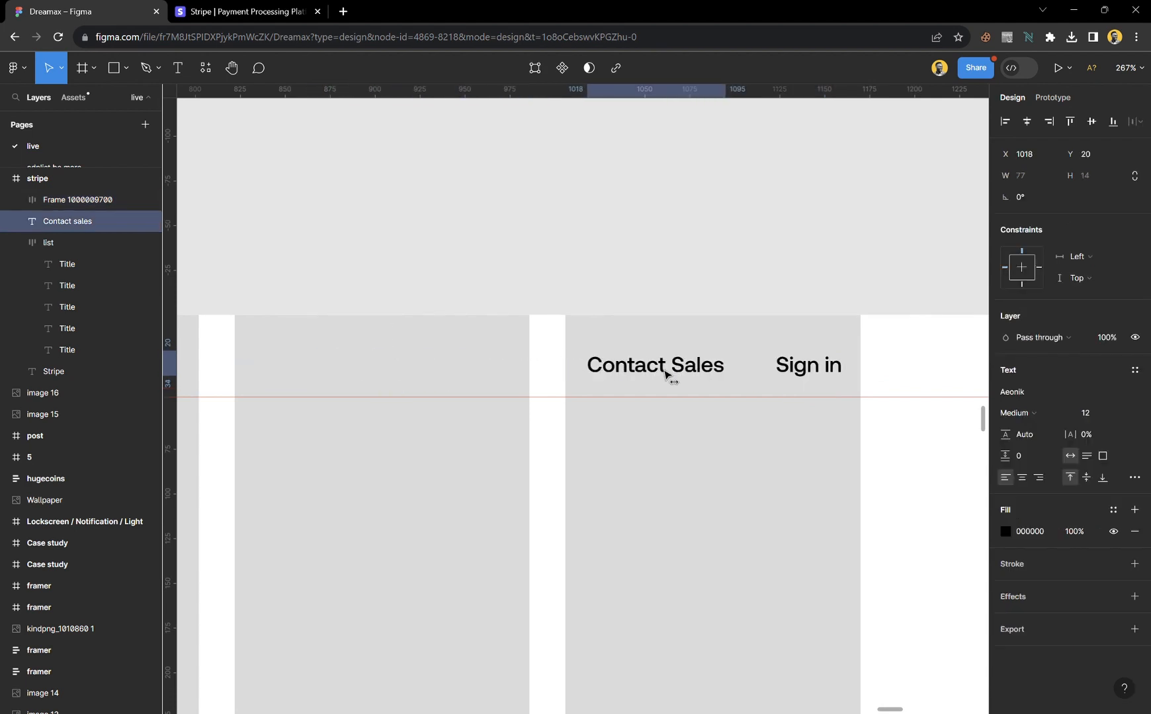
- Add a 1 px black inside stroke to the Sign in button and combine it with Contact Sales in an auto layout with spacing 16
left_click(828, 363)
left_click(688, 372, "shift")
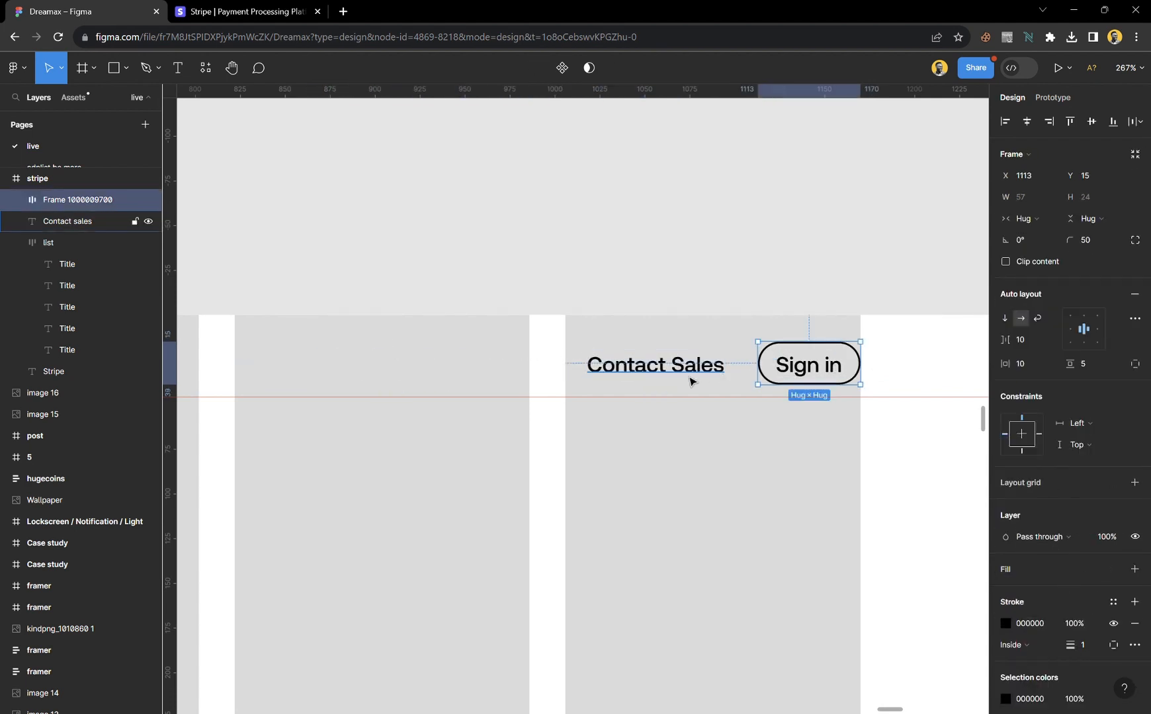
key("shift+a")
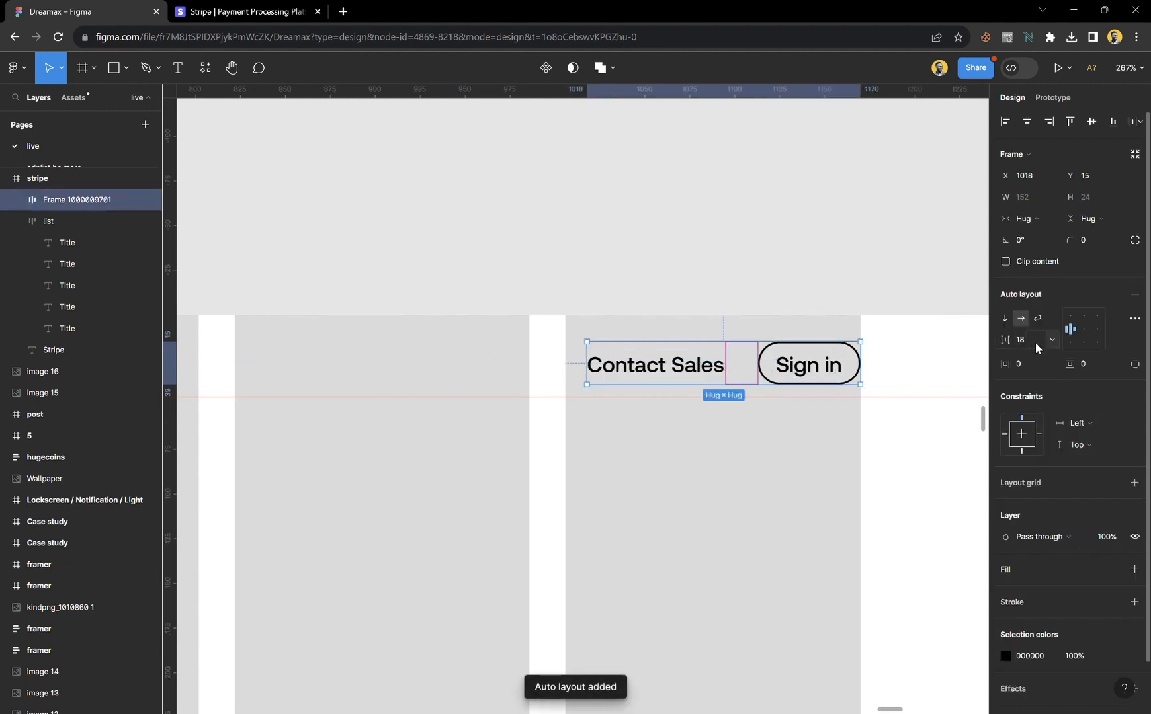
key("Down")
key("Down")
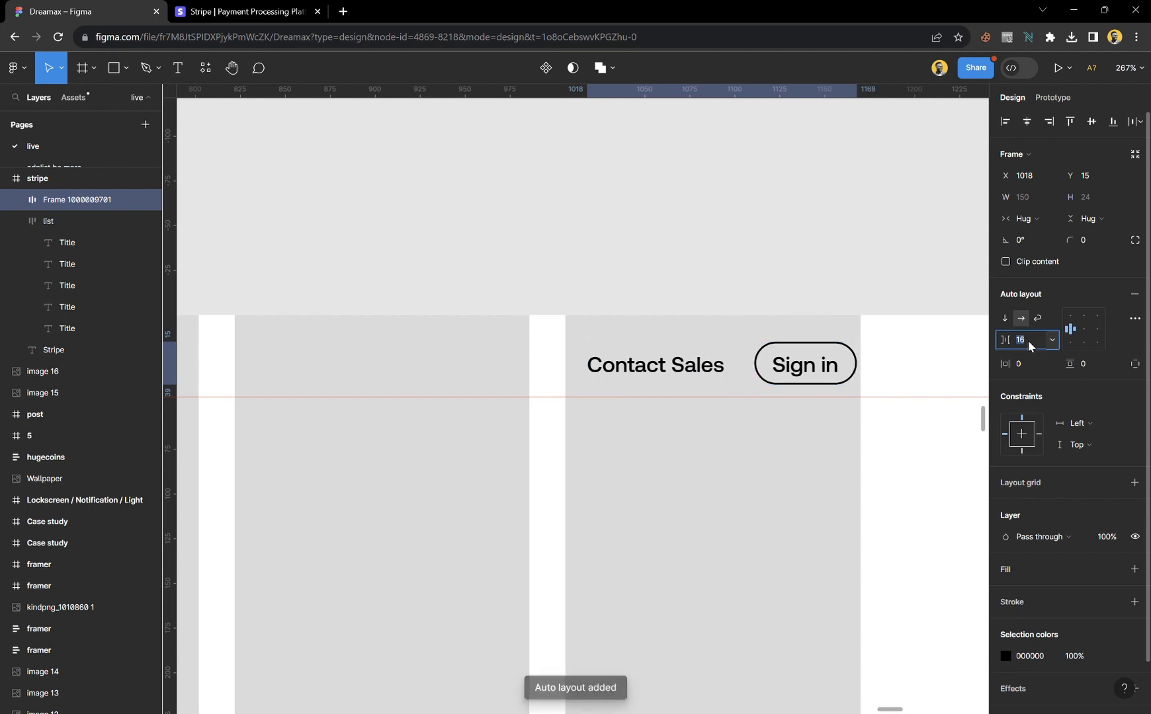
- Move the Contact Sales and Sign in frame to X 1020, with contents aligned centre right and its horizontal constraint set to Right
left_click(894, 366)
left_click_drag(827, 368, 831, 367)
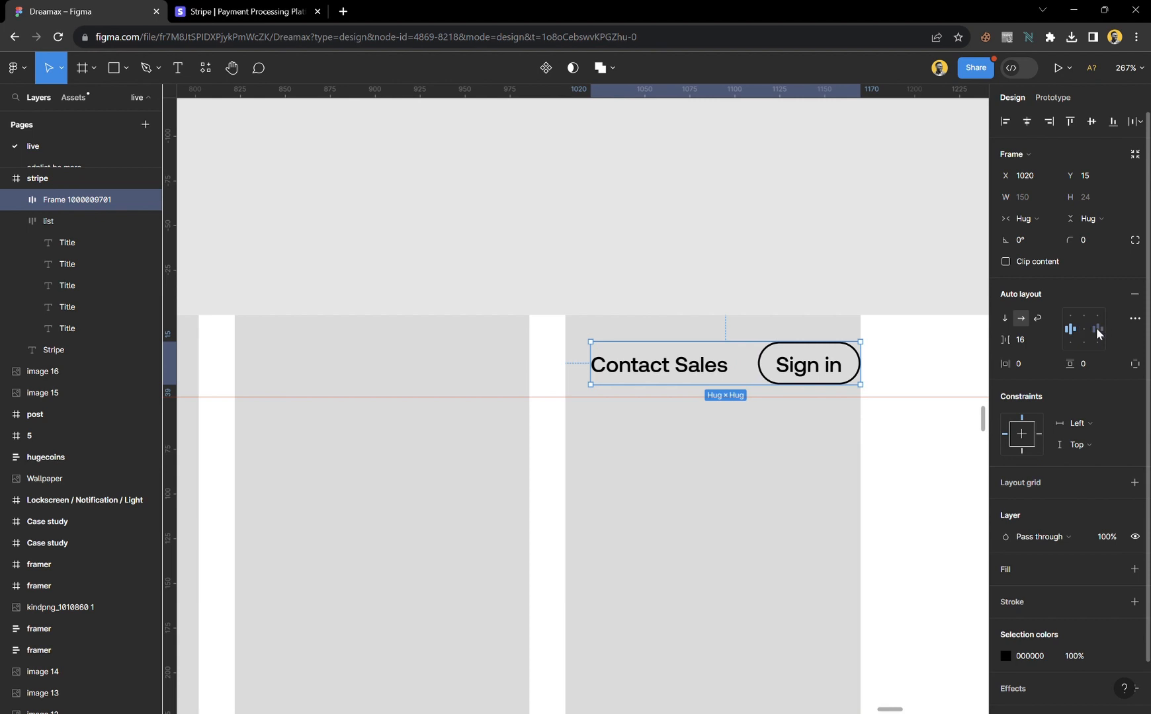
left_click(1040, 434)
left_click(910, 365)
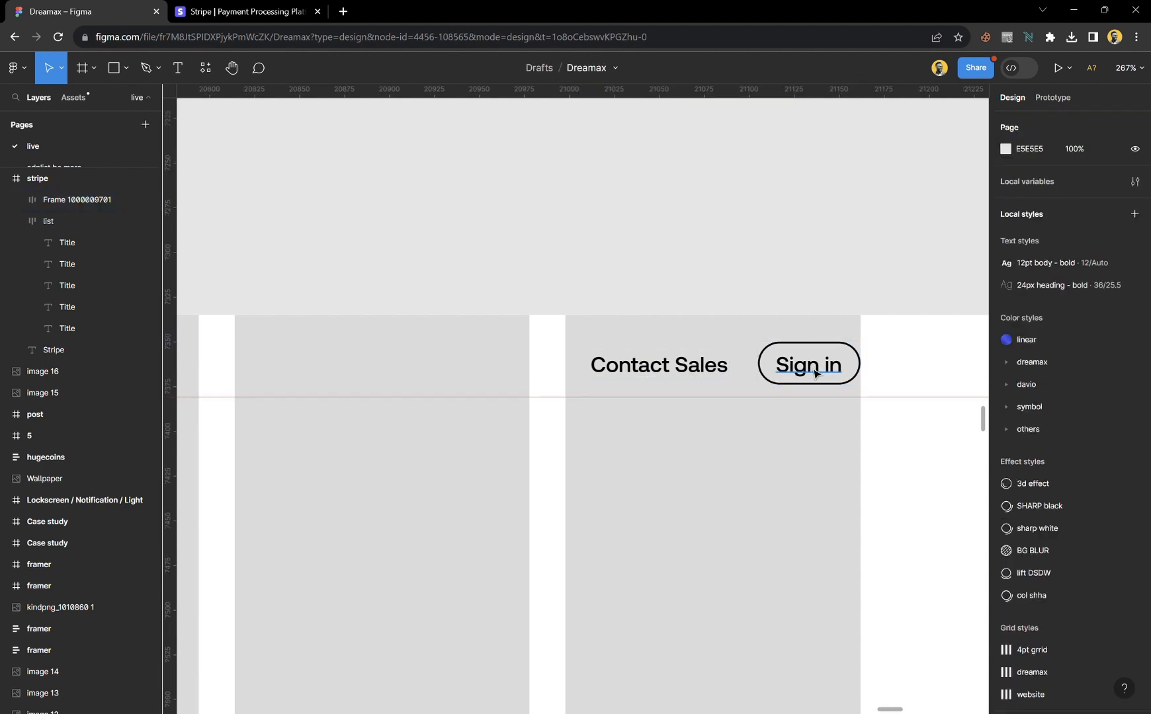
- Try replacing the Sign in label with "dgdgdgdgd" to test how the button grows, and undo the text change
left_click(813, 374, "ctrl")
double_click(813, 379)
type("dgdgdgdgd")
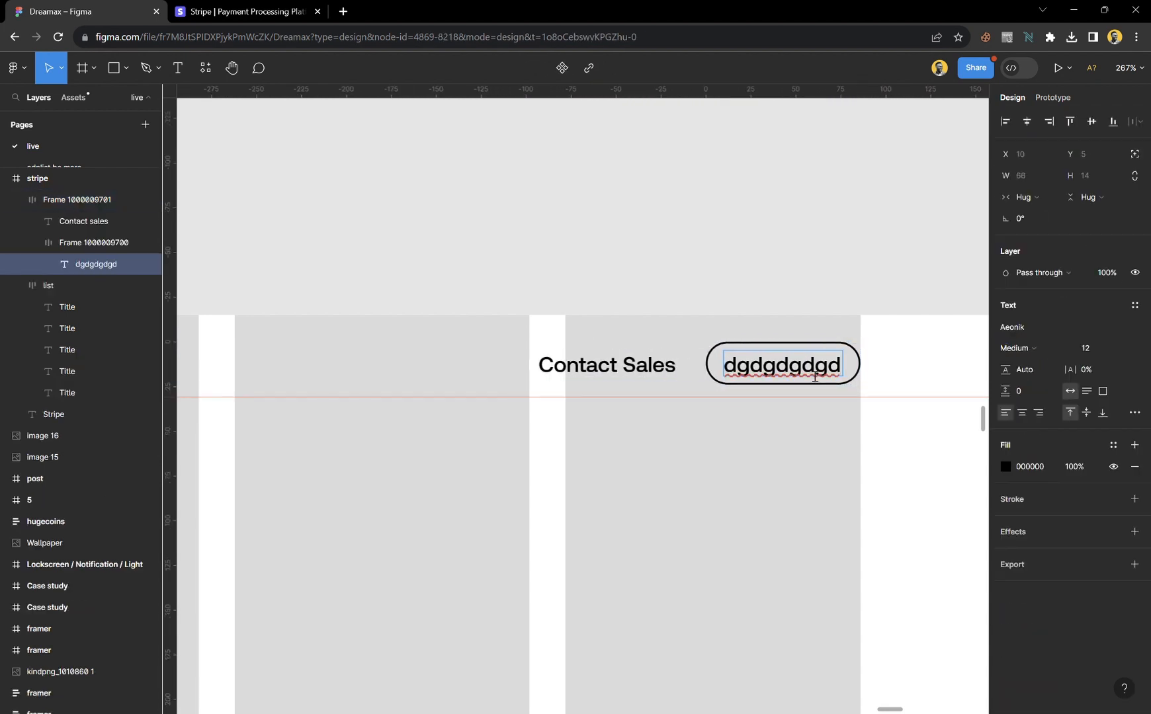
key("ctrl+z")
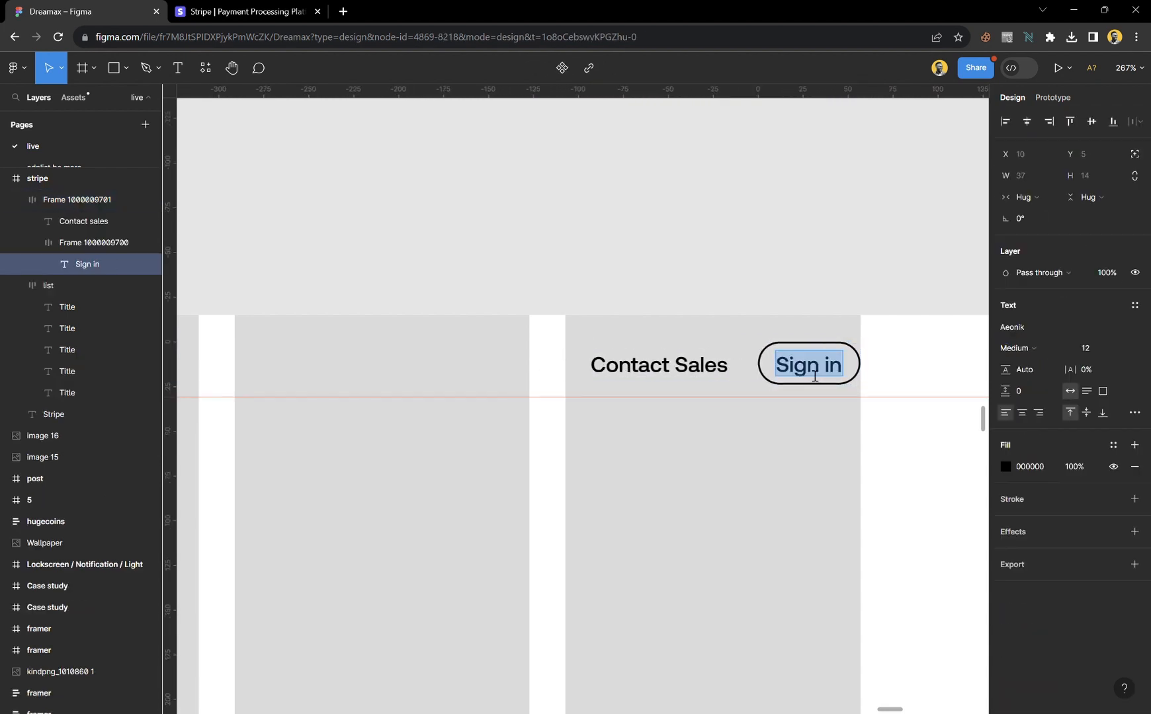
left_click(841, 278)
- Set the vertical constraint of the Contact Sales and Sign in frame to Center
left_click(815, 367)
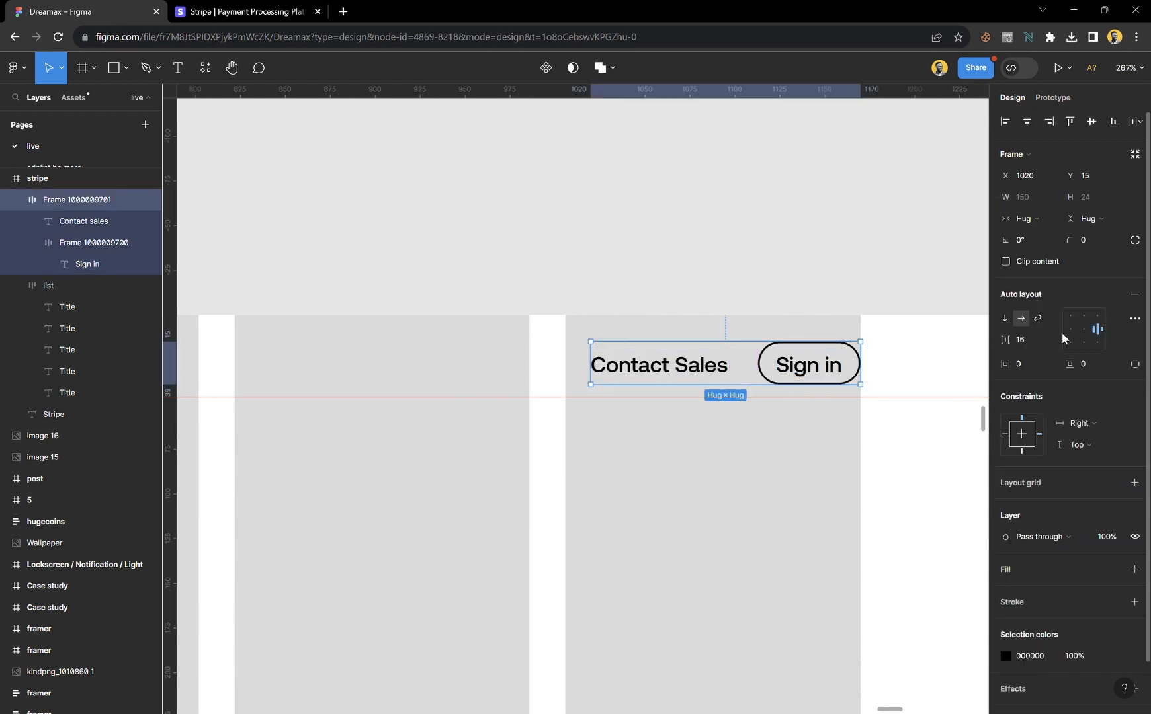
left_click(1021, 442)
left_click(848, 456)
left_click(852, 381)
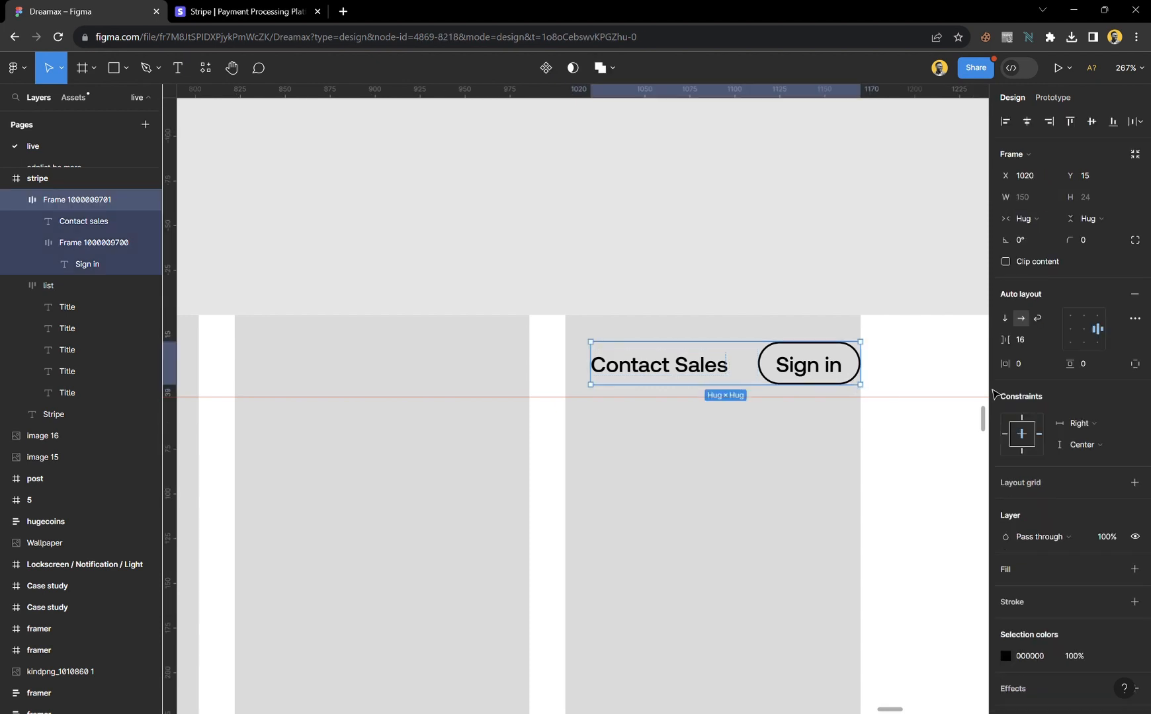
left_click(712, 427)
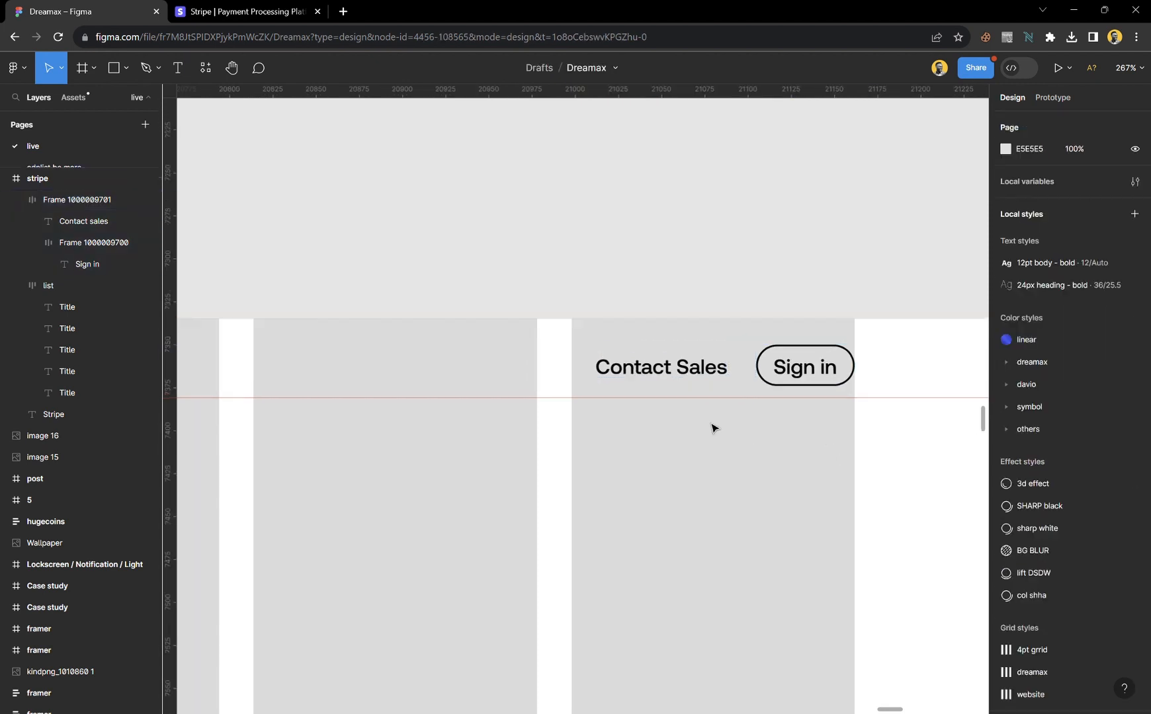
- Try narrowing the stripe frame from its right edge to test the constraints, and undo the resize
scroll(712, 427, "down", 6)
scroll(688, 463, "up", 1)
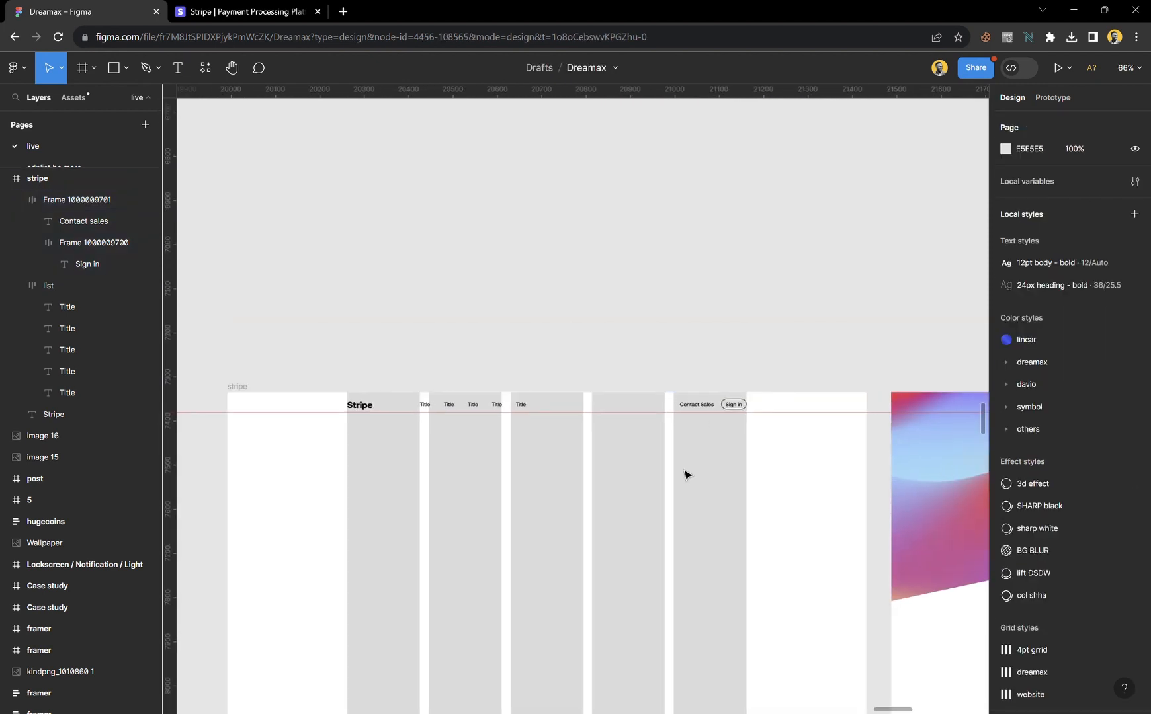
left_click(246, 387)
left_click_drag(879, 449, 774, 452)
key("ctrl+z")
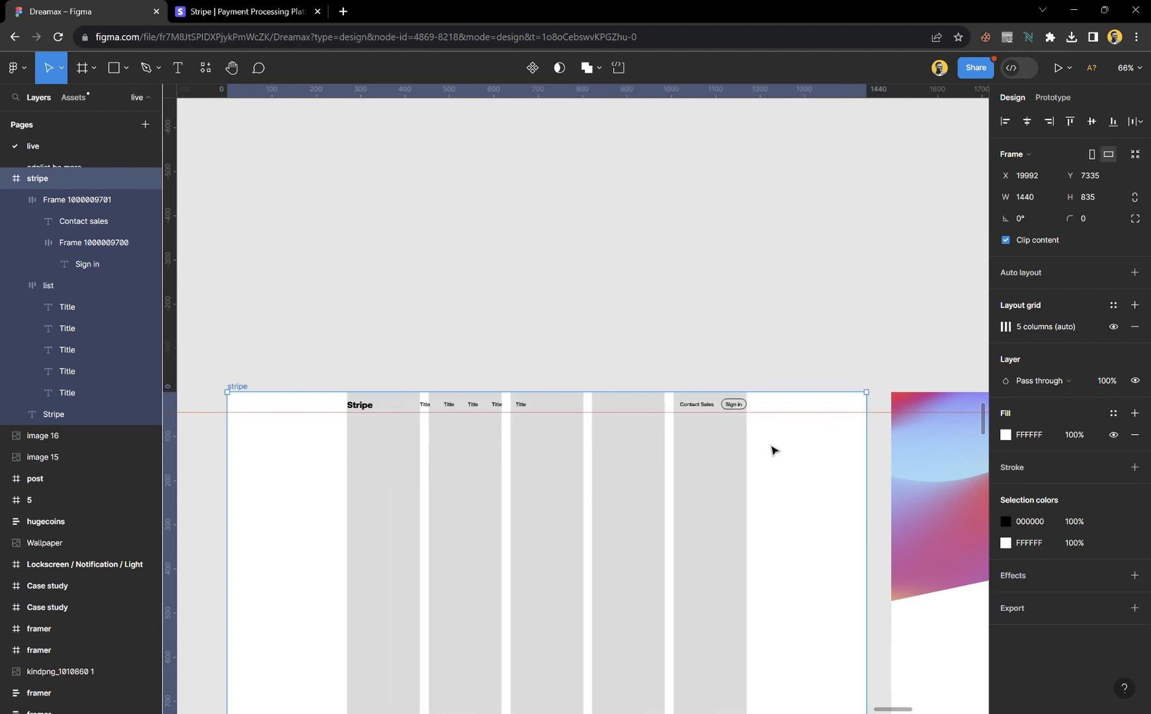
left_click(710, 340)
- Combine the Stripe logo text, title list and Contact Sales frame in one horizontal auto layout with its items vertically centred on the left
scroll(666, 457, "up", 5)
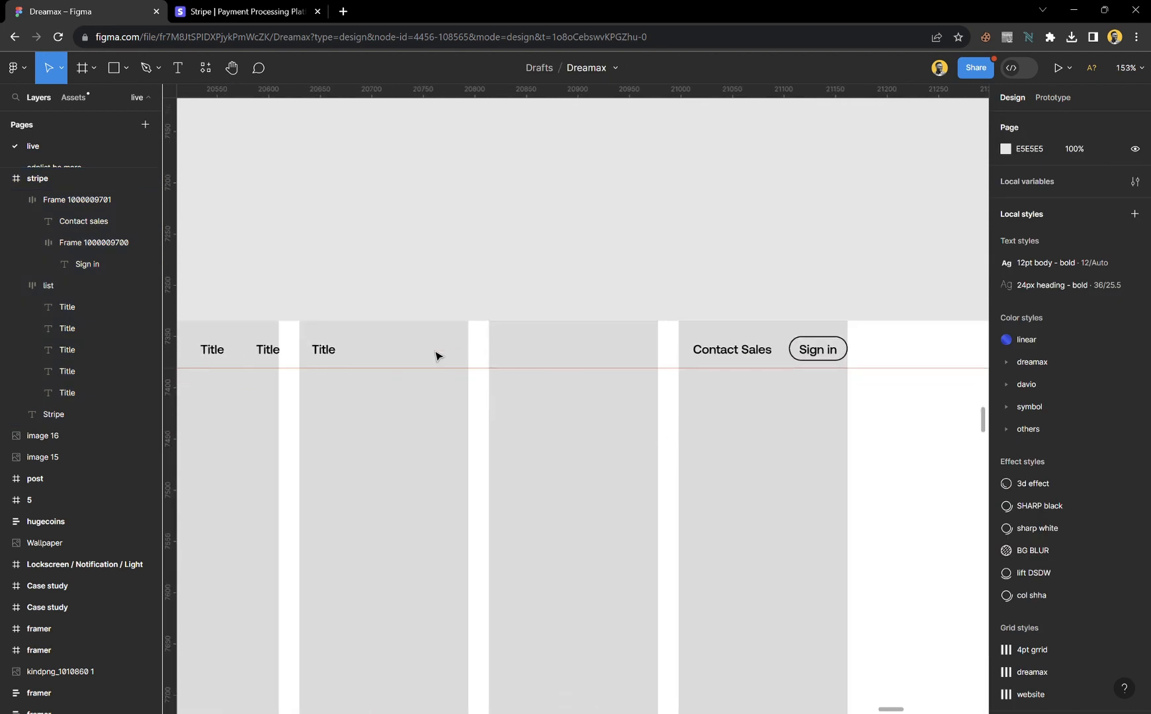
scroll(435, 356, "left", 4)
left_click(502, 350)
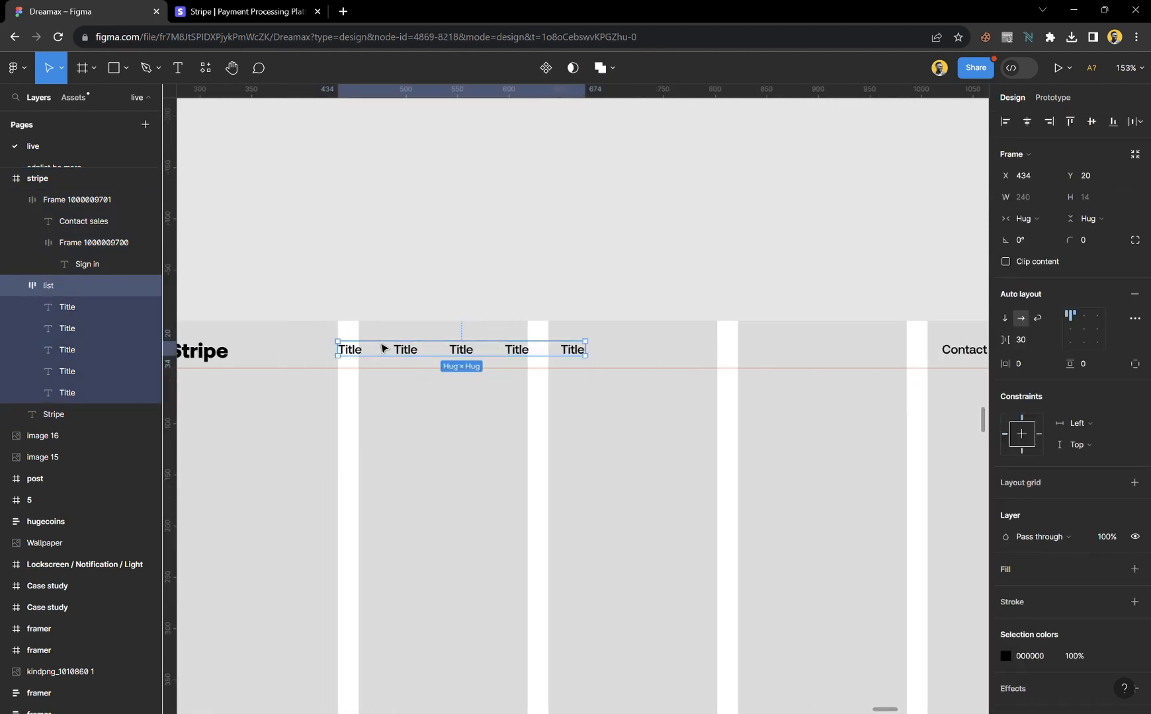
left_click(209, 362, "shift")
left_click(948, 358, "shift")
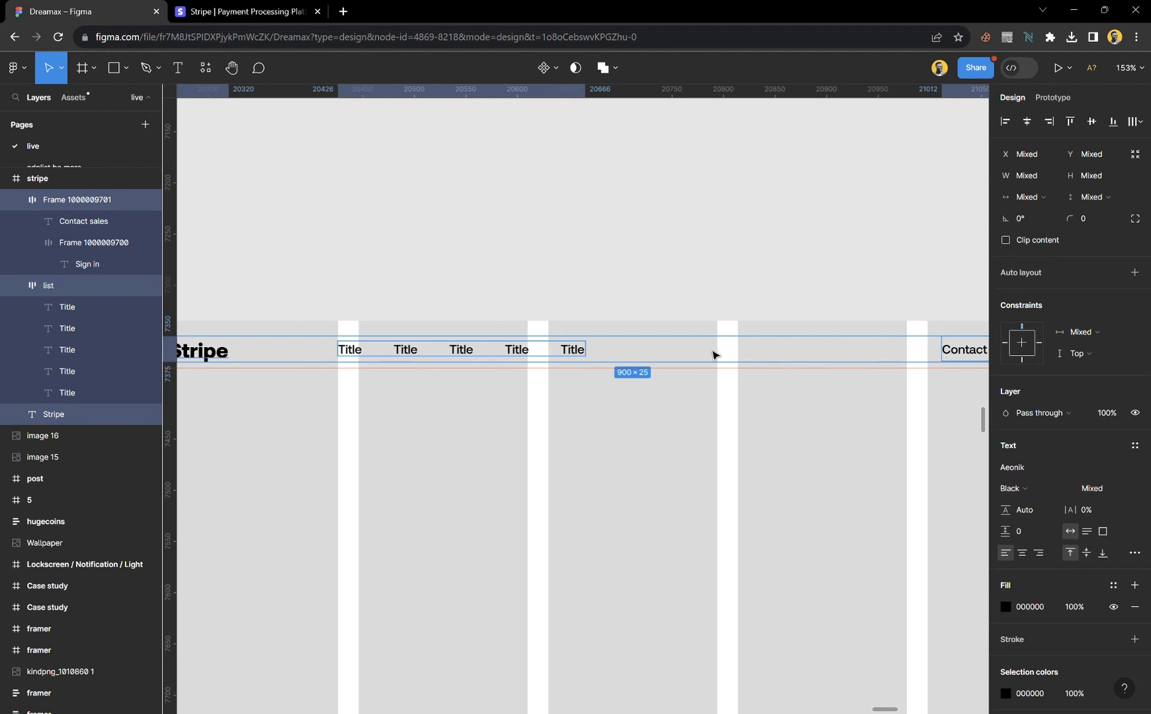
key("shift+a")
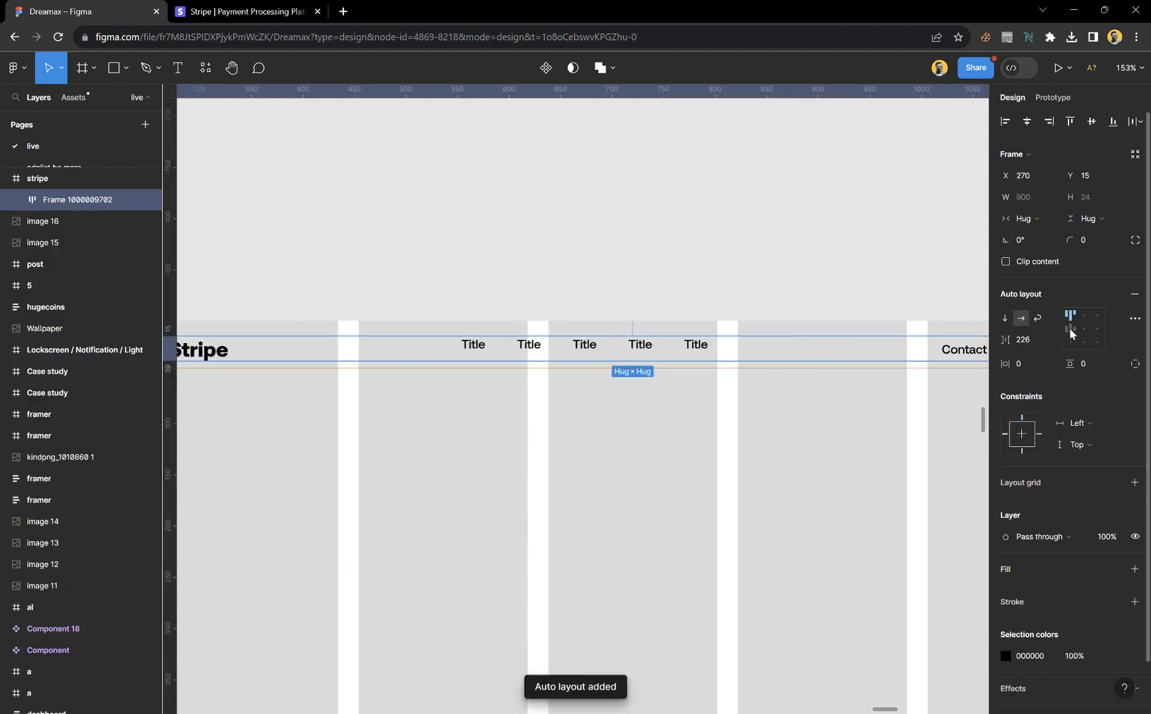
left_click(1070, 329)
scroll(663, 350, "down", 4)
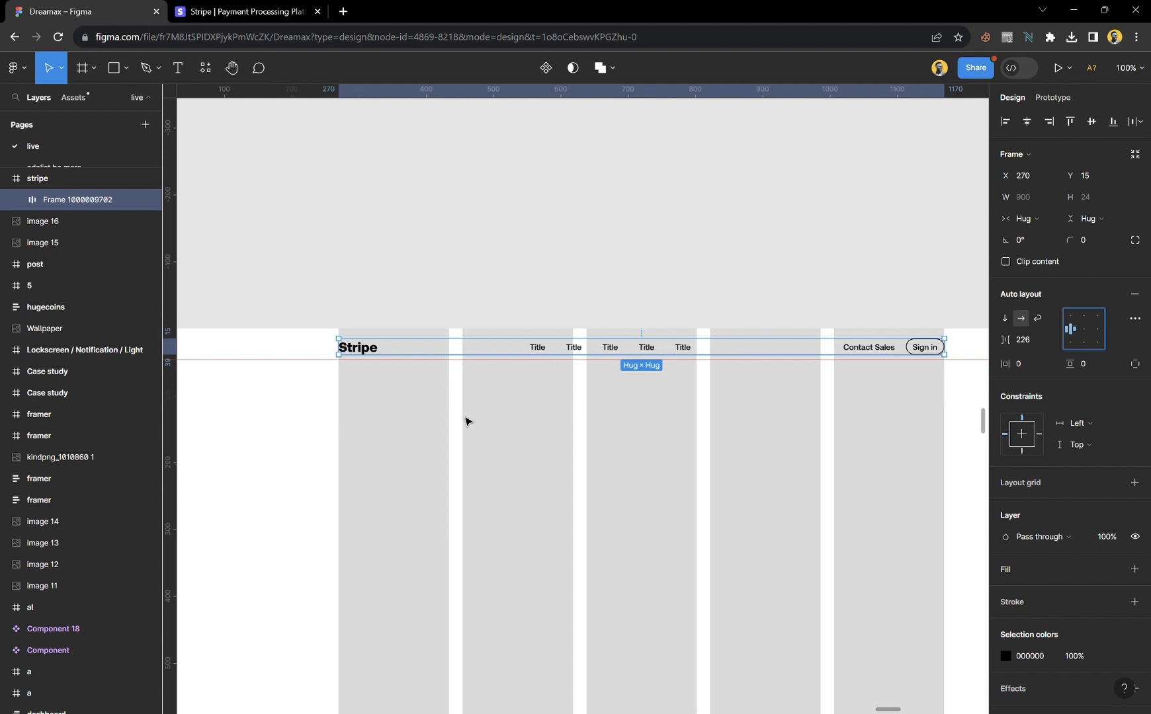
- Duplicate a Title text out of the navigation list and place the copy at X 270, Y 147 below the Stripe logo
scroll(465, 421, "down", 5)
scroll(552, 473, "right", 3)
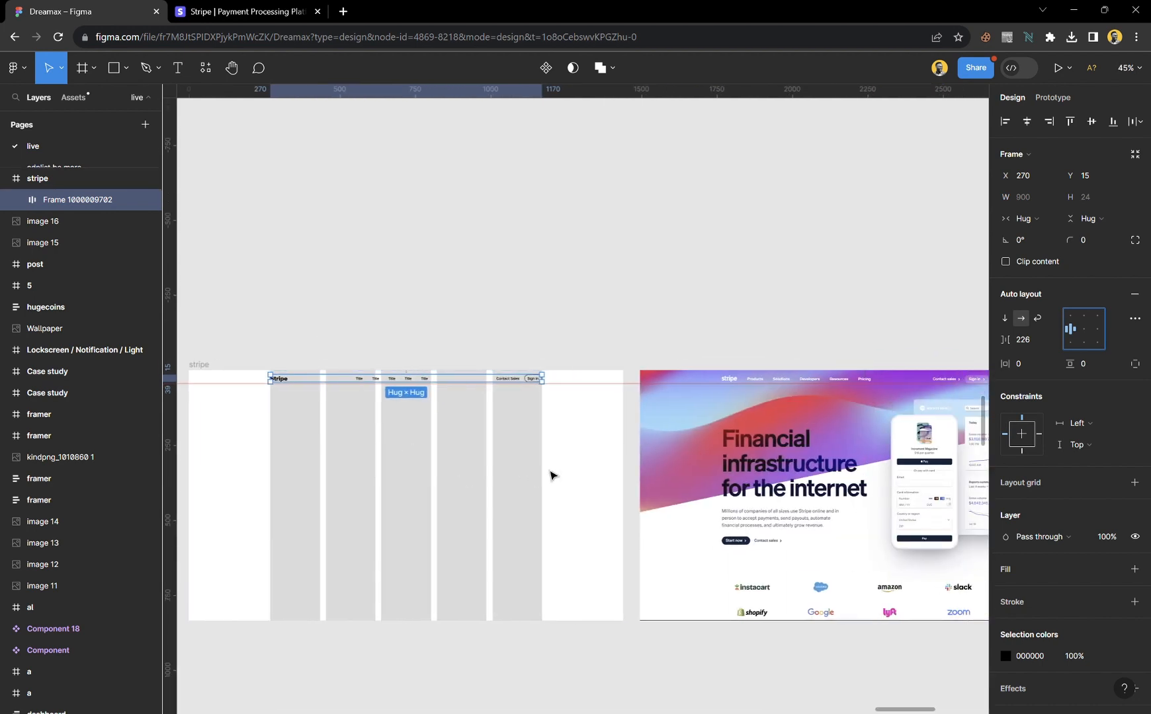
scroll(553, 475, "right", 2)
scroll(573, 460, "left", 1)
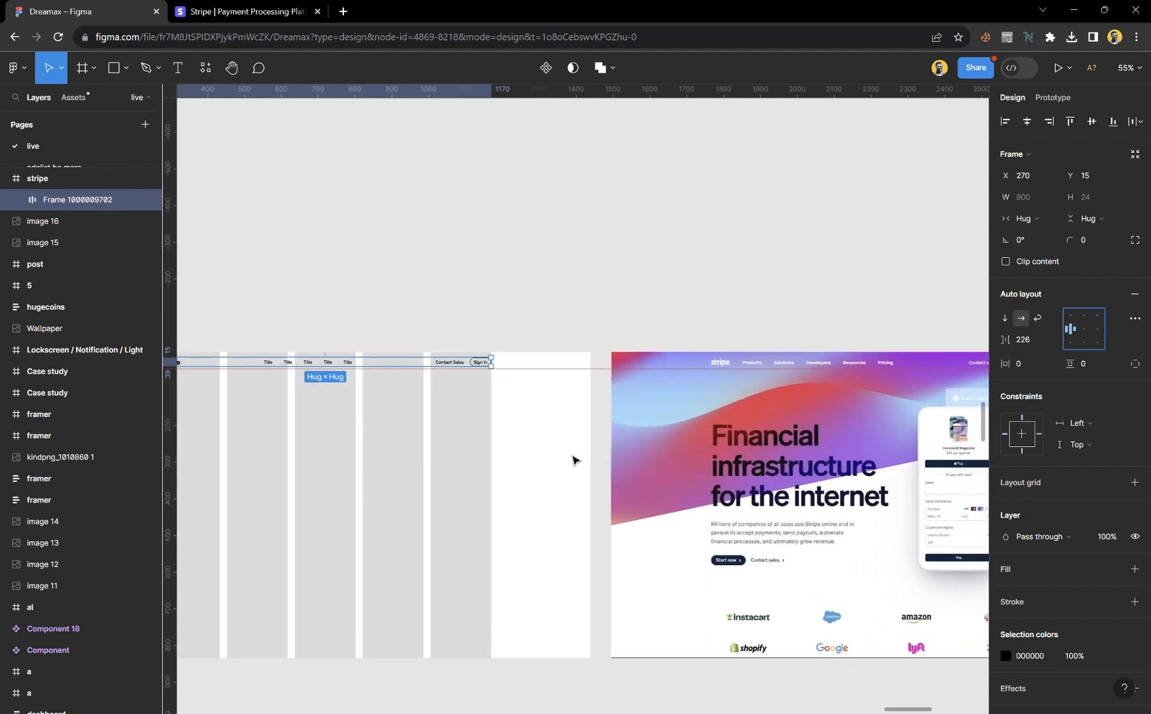
scroll(562, 450, "up", 3)
scroll(523, 406, "up", 3)
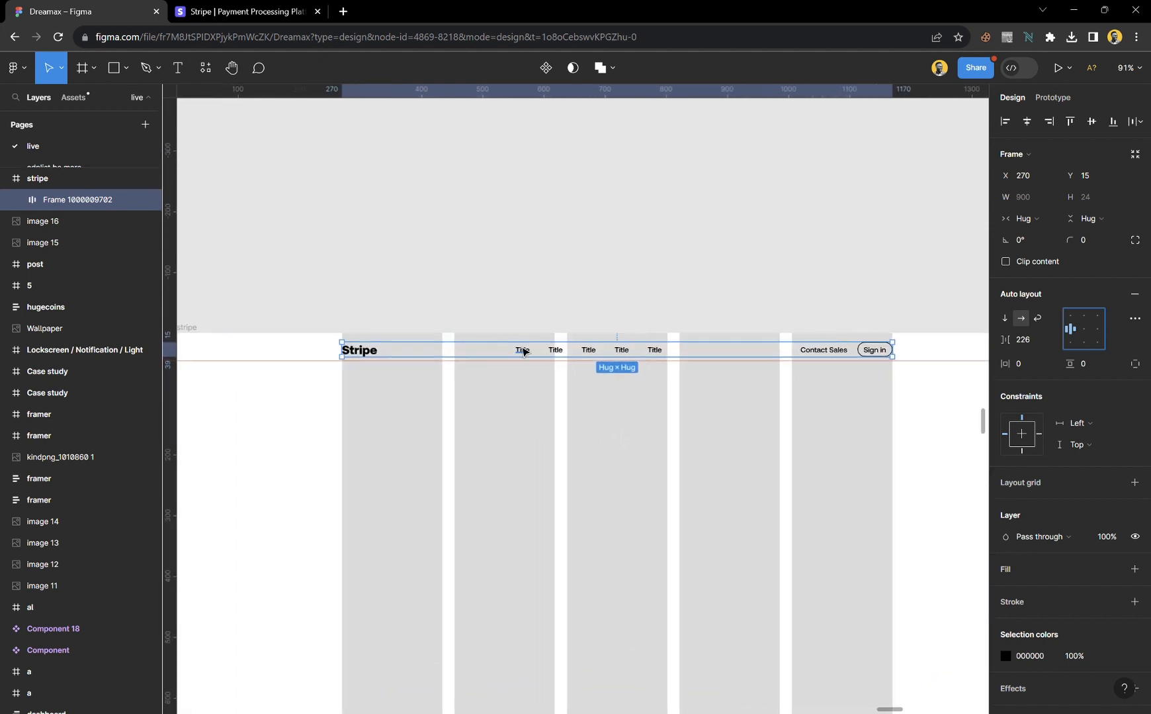
double_click(523, 351)
left_click_drag(379, 424, 360, 422)
- Examine the main headline on the Stripe homepage in the browser as reference, and return to Figma
left_click(224, 12)
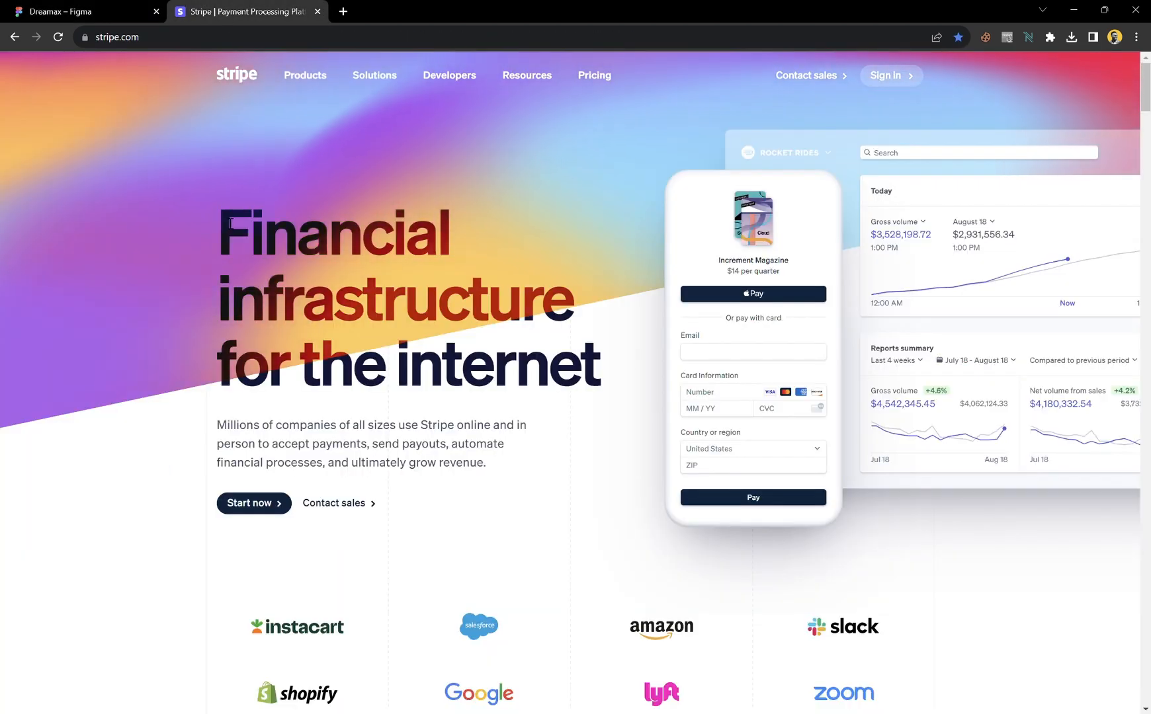
left_click_drag(225, 197, 548, 364)
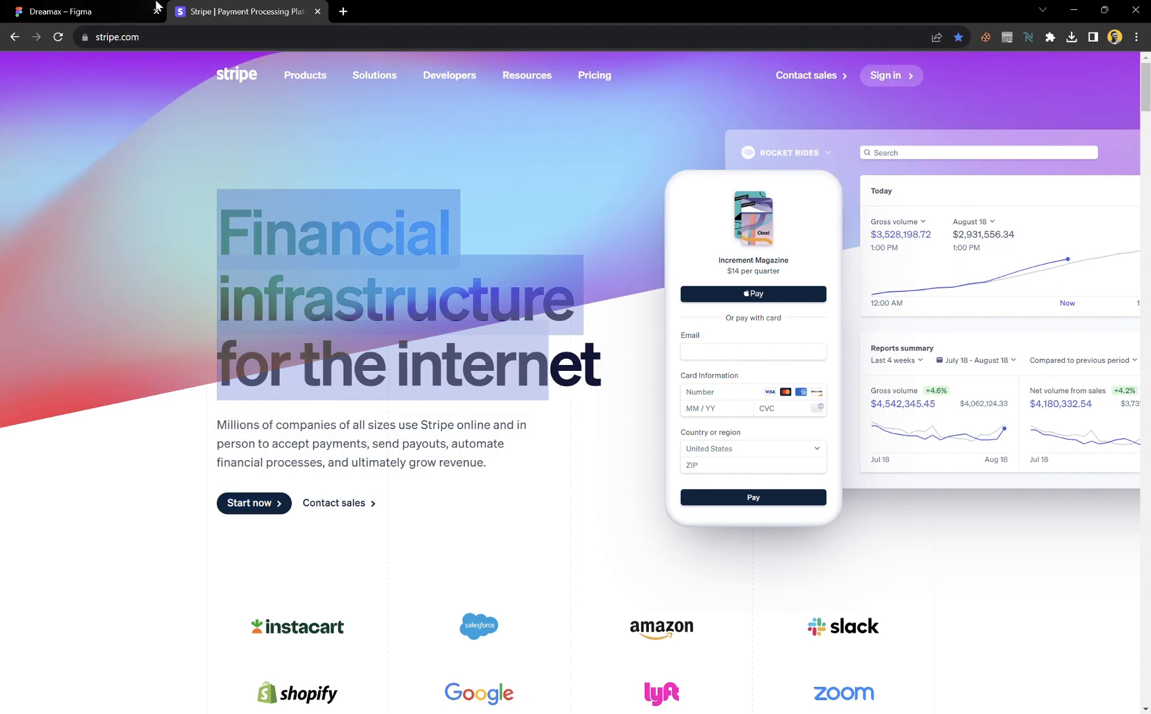
left_click(114, 11)
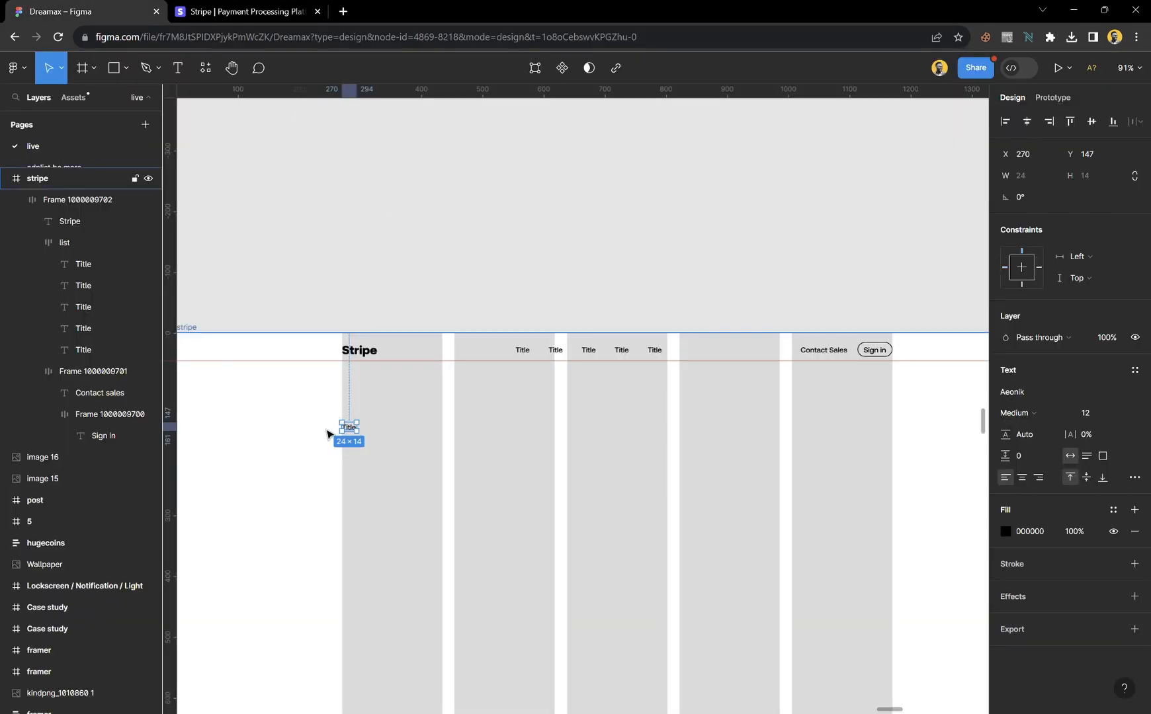
- Widen the copied Title text box below the logo to 332
scroll(326, 428, "up", 5)
left_click_drag(403, 432, 690, 483)
scroll(800, 452, "down", 8)
scroll(721, 509, "up", 5)
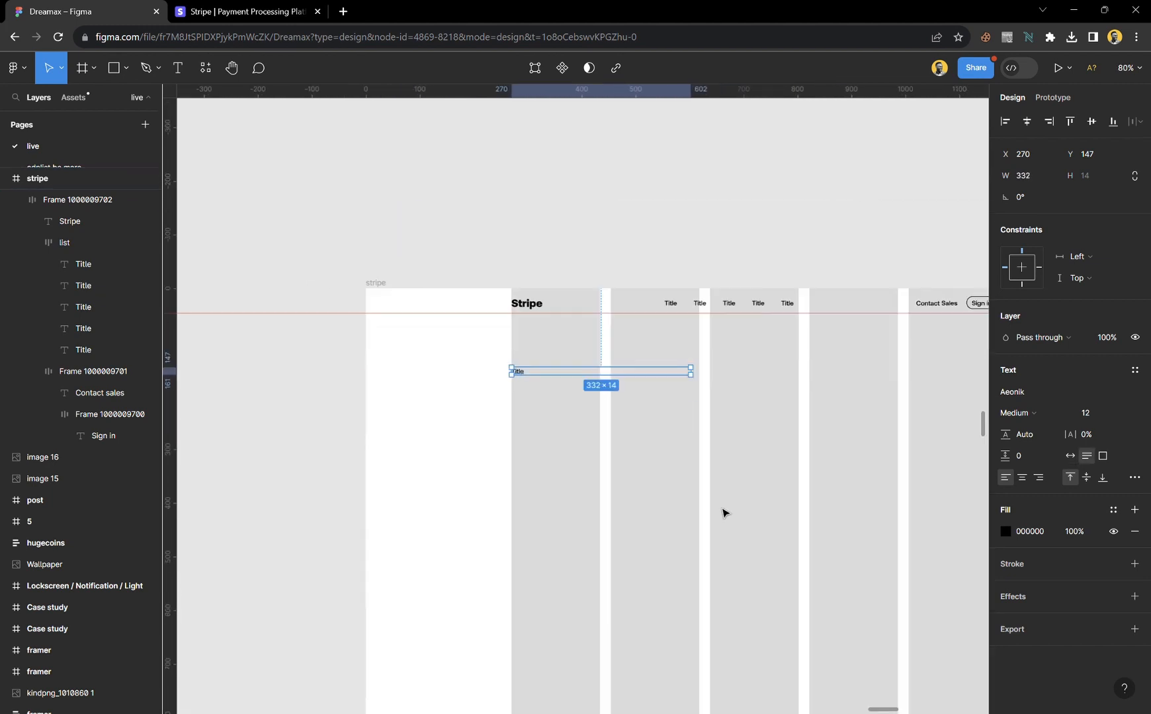
key("Escape")
- Set the column count of the stripe frame's layout grid to 6
left_click(1006, 350)
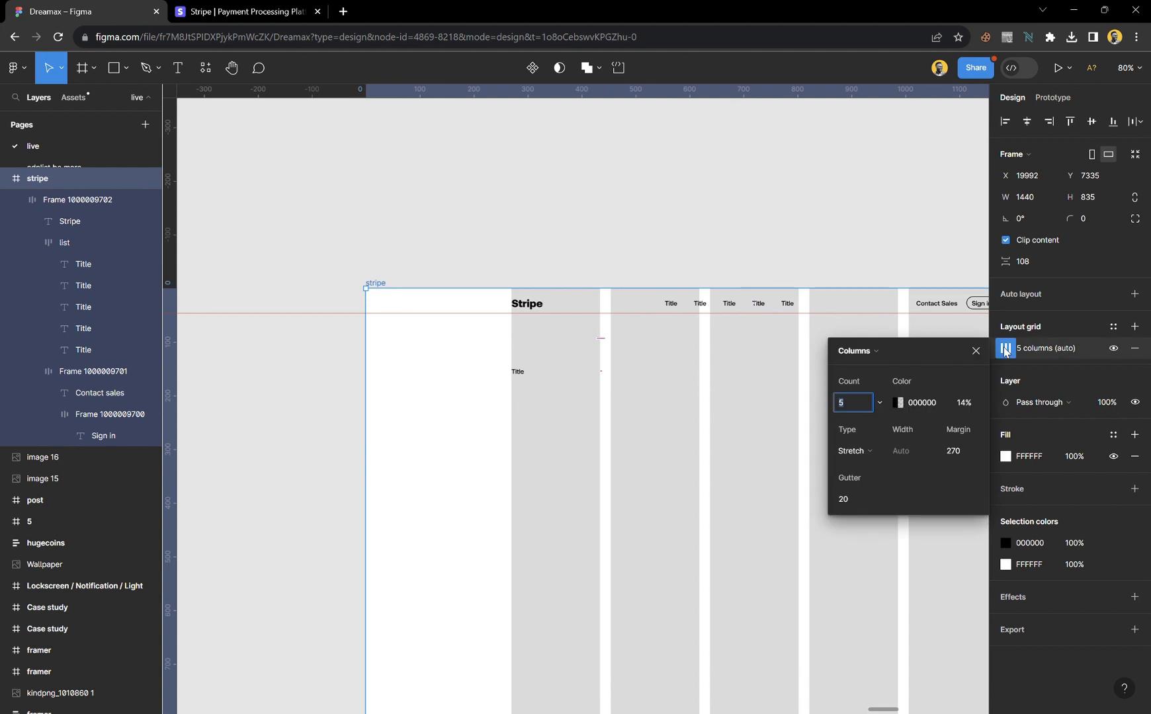
left_click(882, 401)
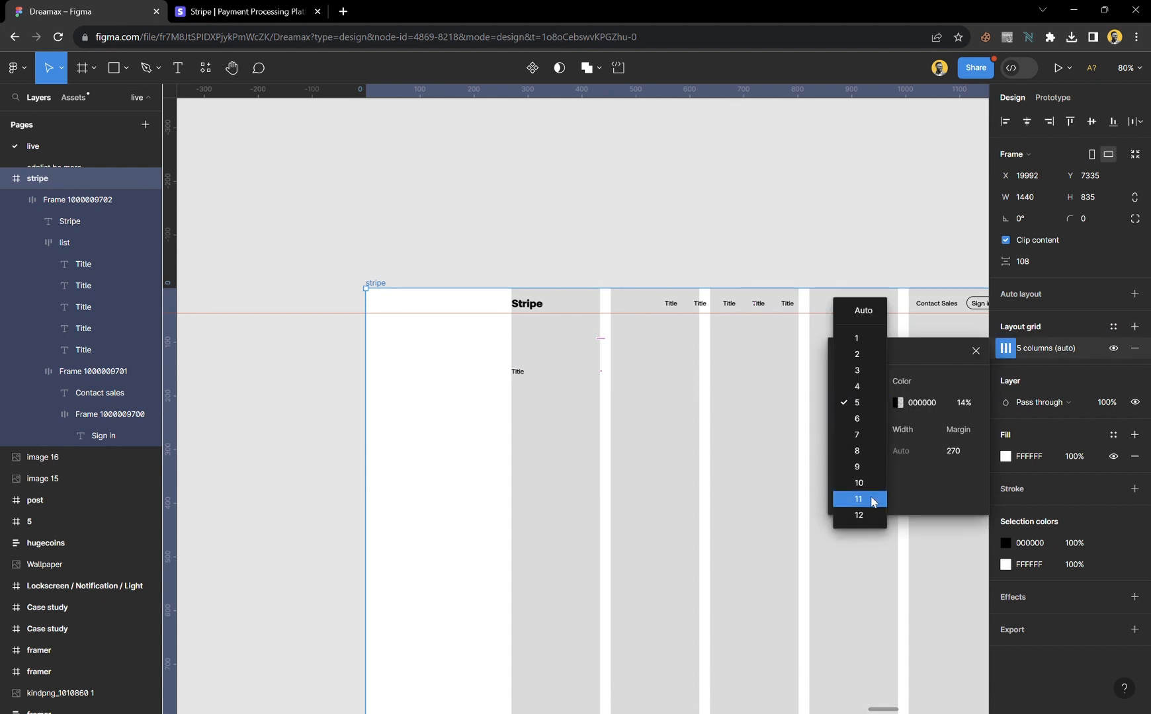
left_click(868, 428)
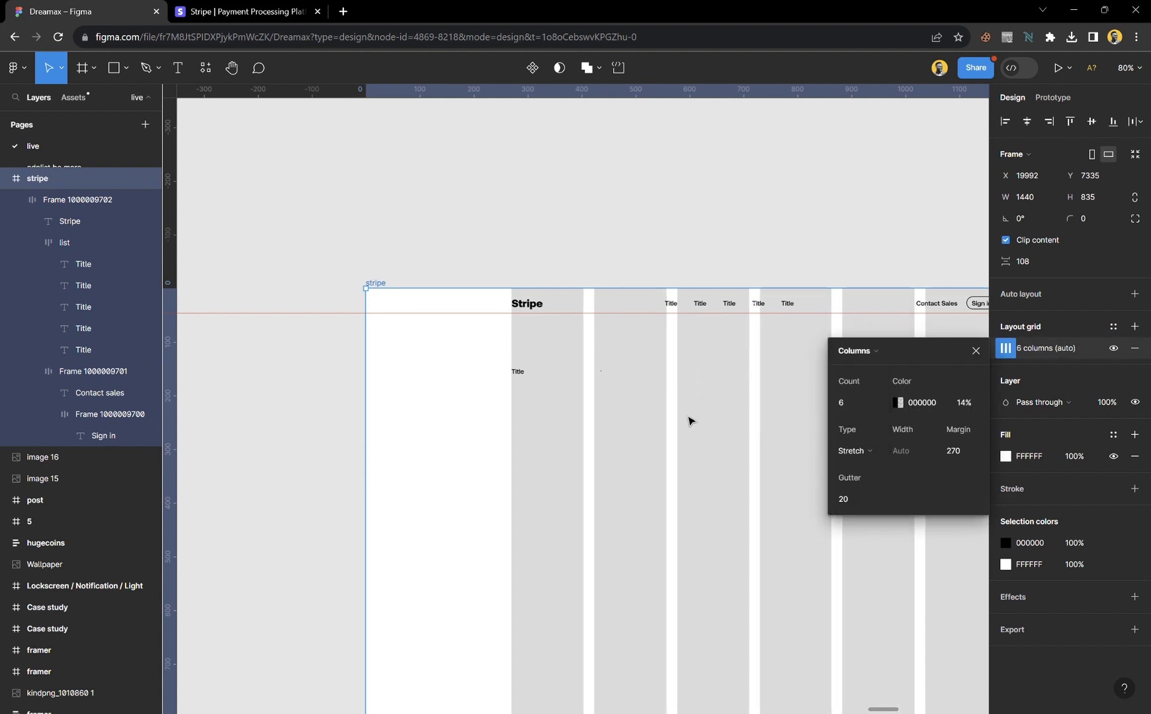
- Widen the Title text box below the Stripe logo to 440 so it spans three grid columns
left_click(688, 419)
scroll(523, 394, "up", 2)
scroll(519, 393, "up", 3)
left_click(527, 367)
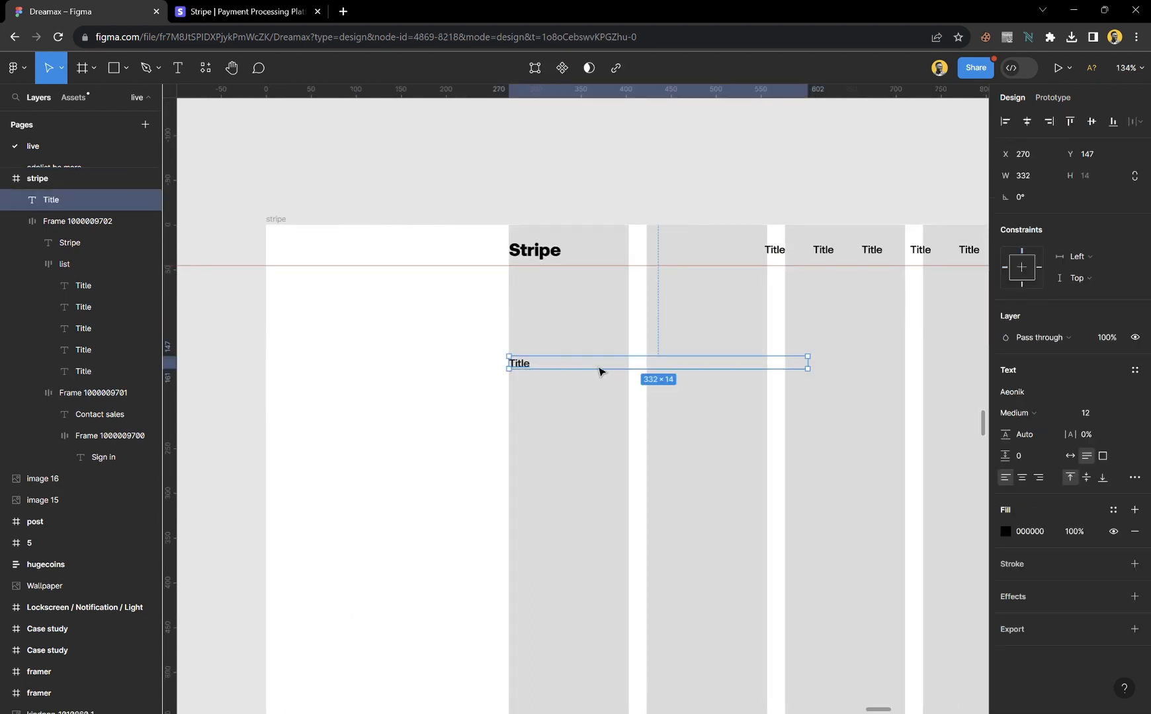
left_click_drag(820, 372, 905, 368)
- Replace the text in the widened Title box with "Financial infrastructure for the intern"
scroll(561, 393, "up", 3)
scroll(478, 344, "up", 4)
double_click(481, 342)
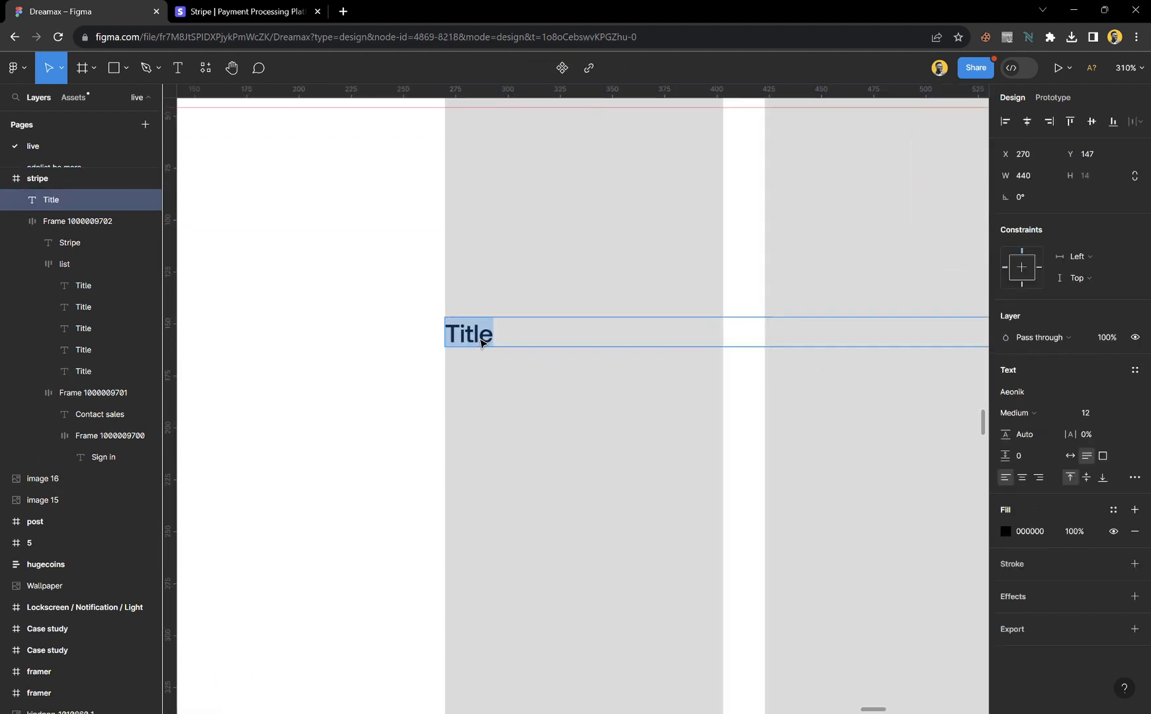
type("Financial Infrastructure For The Intern")
key("Escape")
scroll(456, 423, "down", 4)
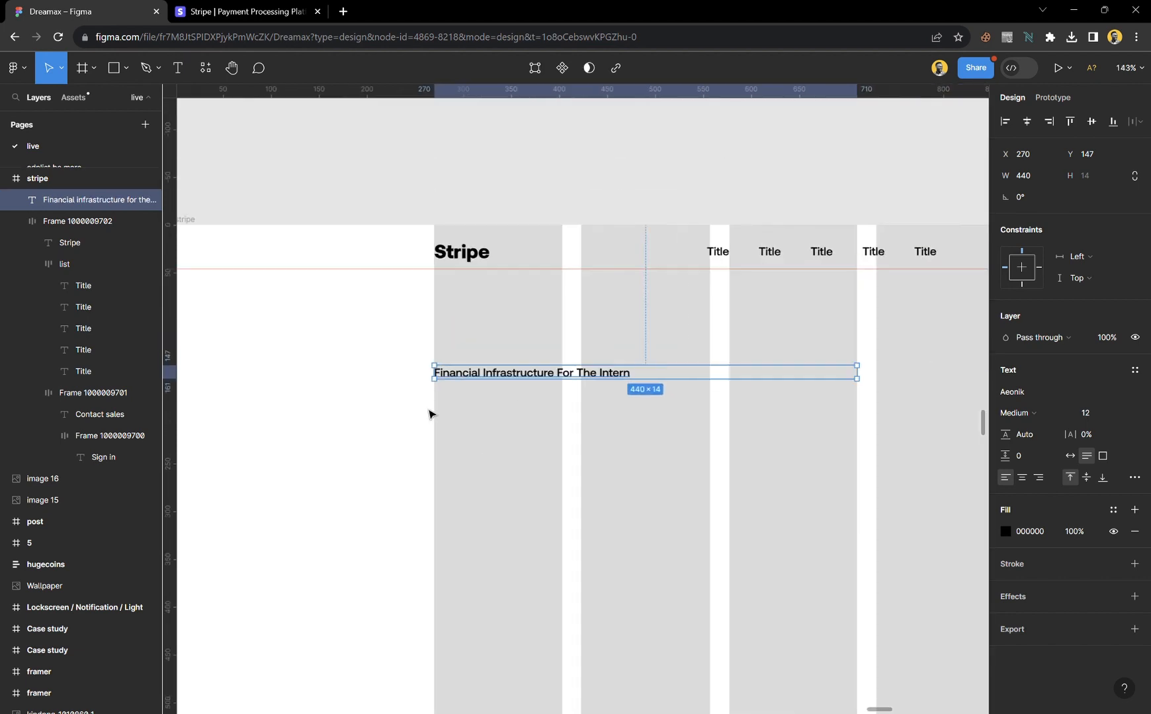
- Set the headline's letter case to As typed in its type settings
scroll(430, 411, "up", 2)
left_click(1133, 479)
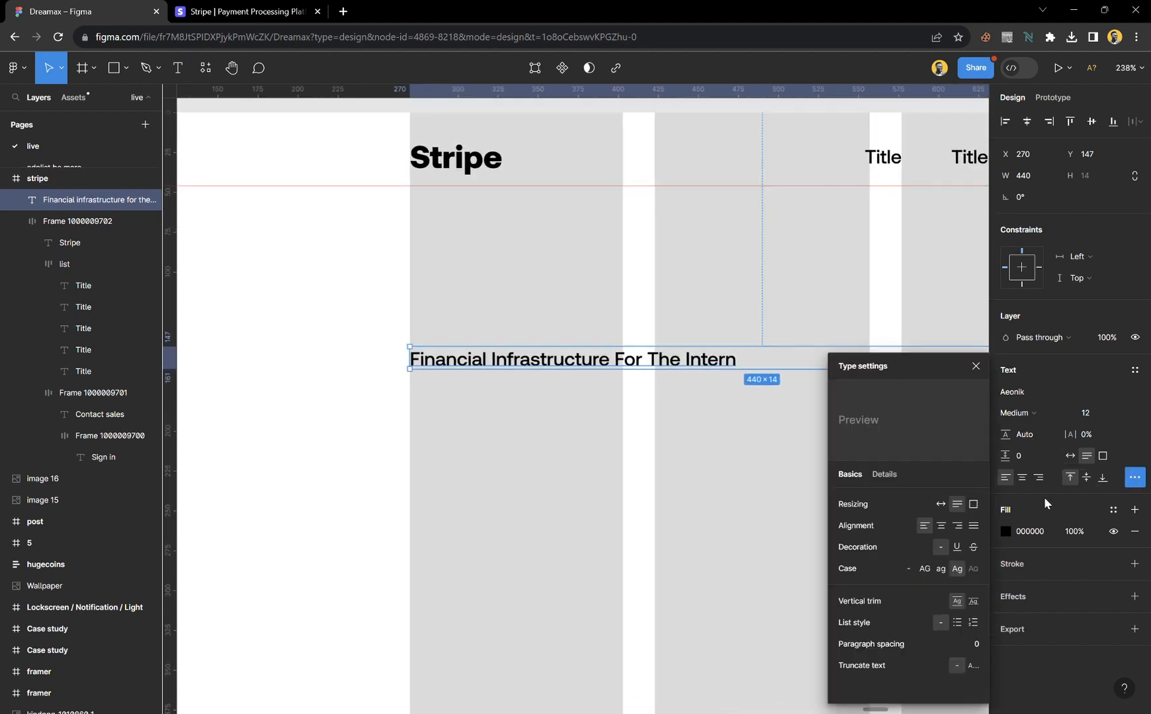
left_click(910, 569)
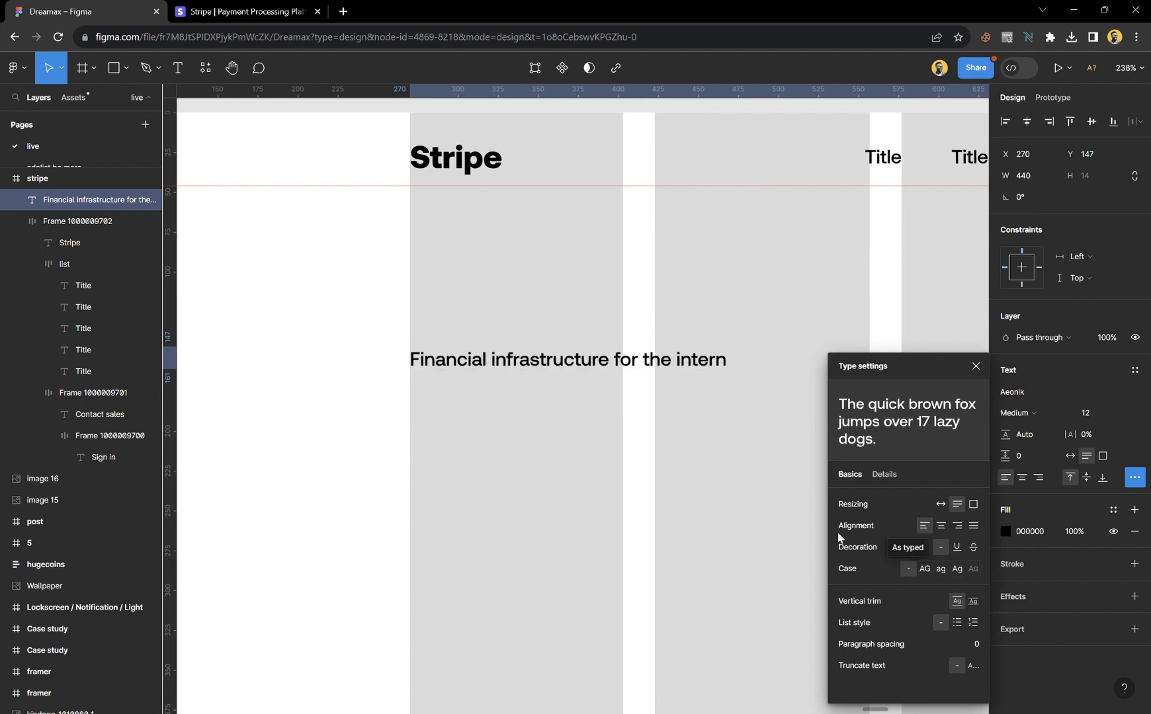
left_click(719, 457)
left_click(573, 362)
scroll(563, 377, "down", 5)
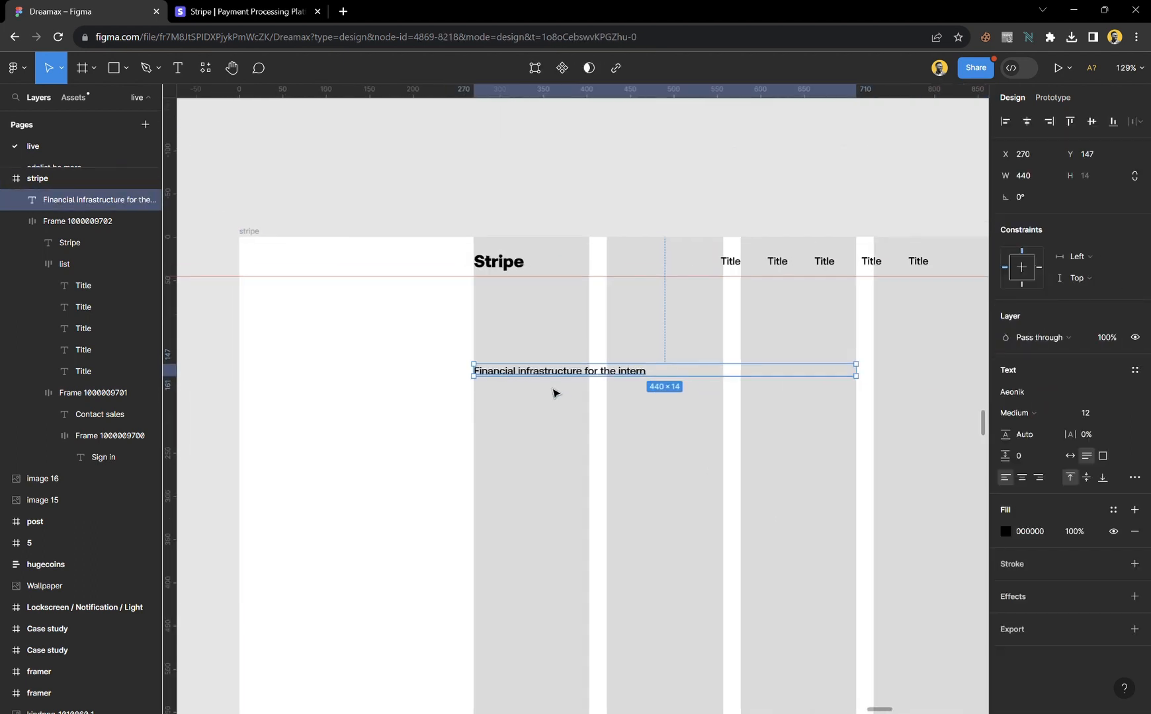
- Set the headline's font size to 64
scroll(553, 381, "up", 3)
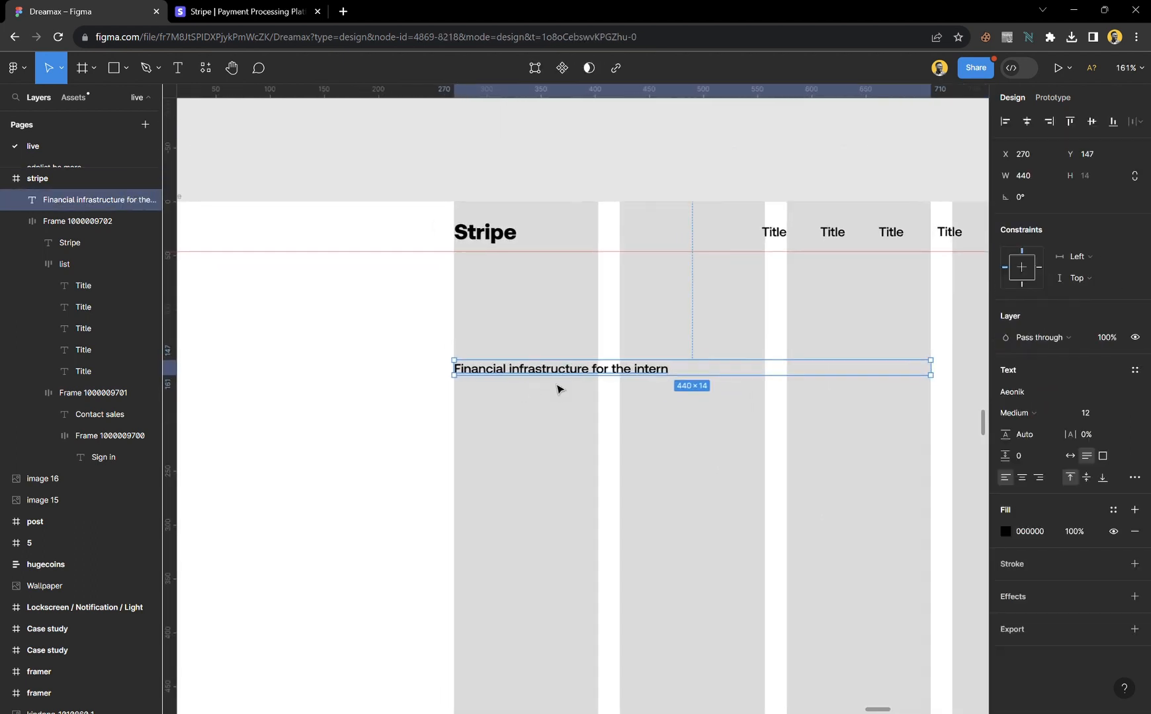
left_click(1116, 412)
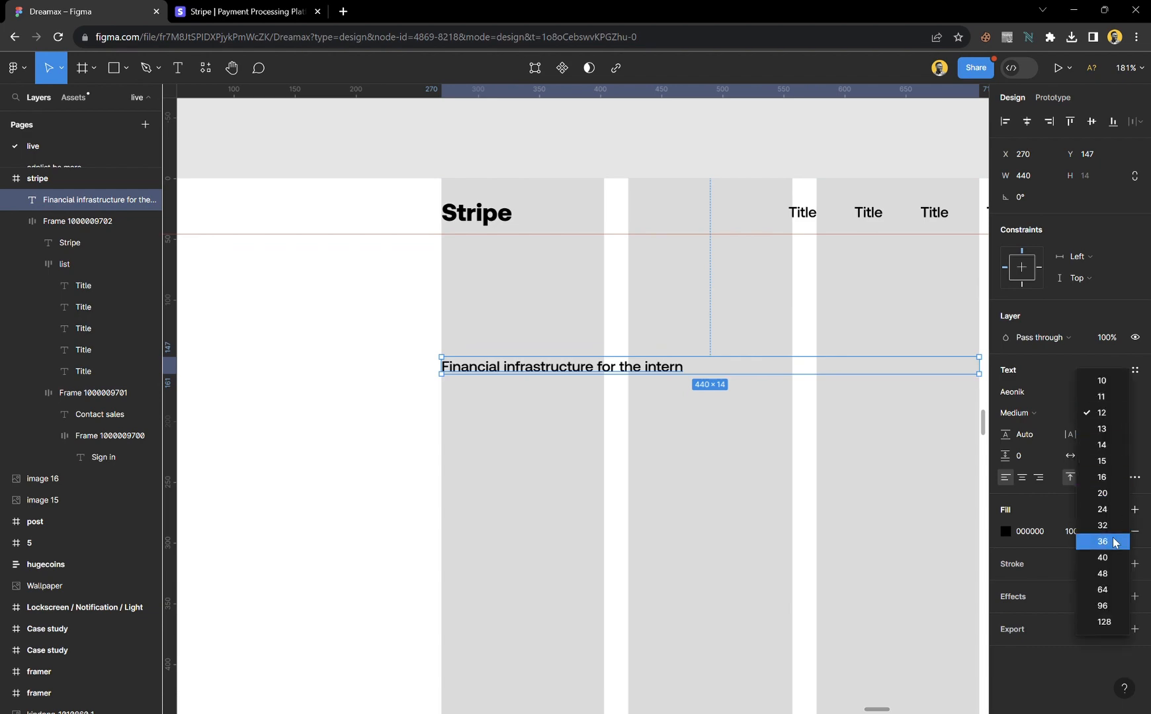
left_click(1114, 596)
scroll(632, 367, "down", 5)
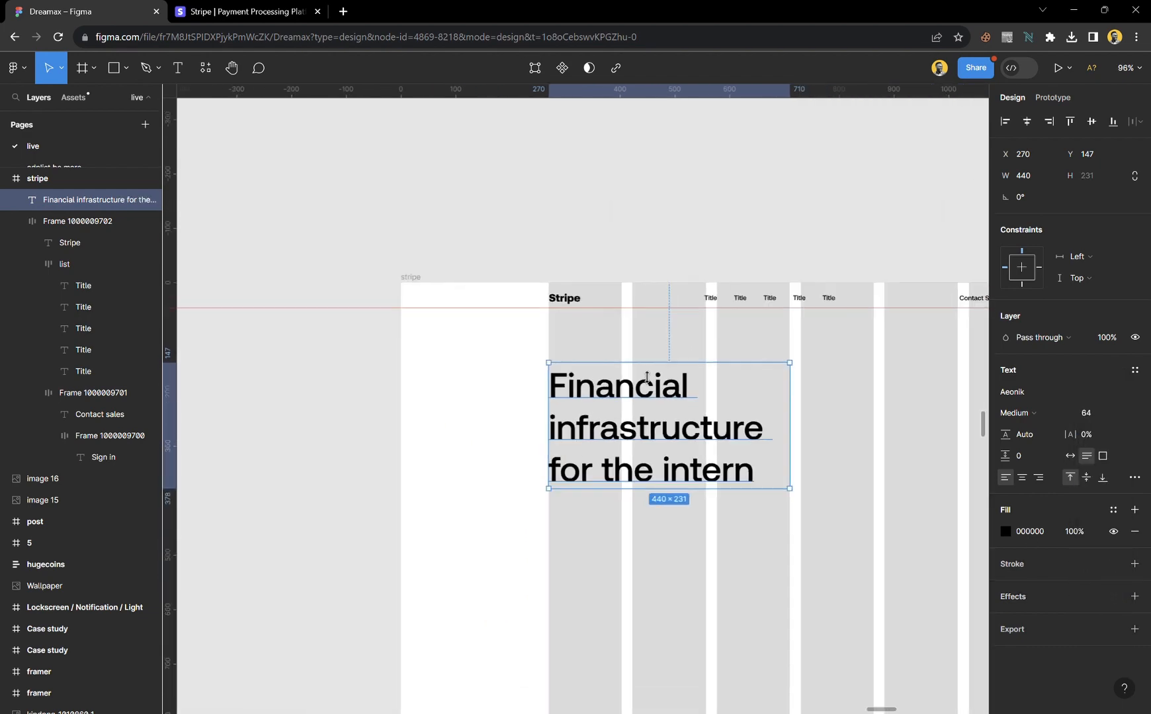
scroll(737, 465, "up", 4)
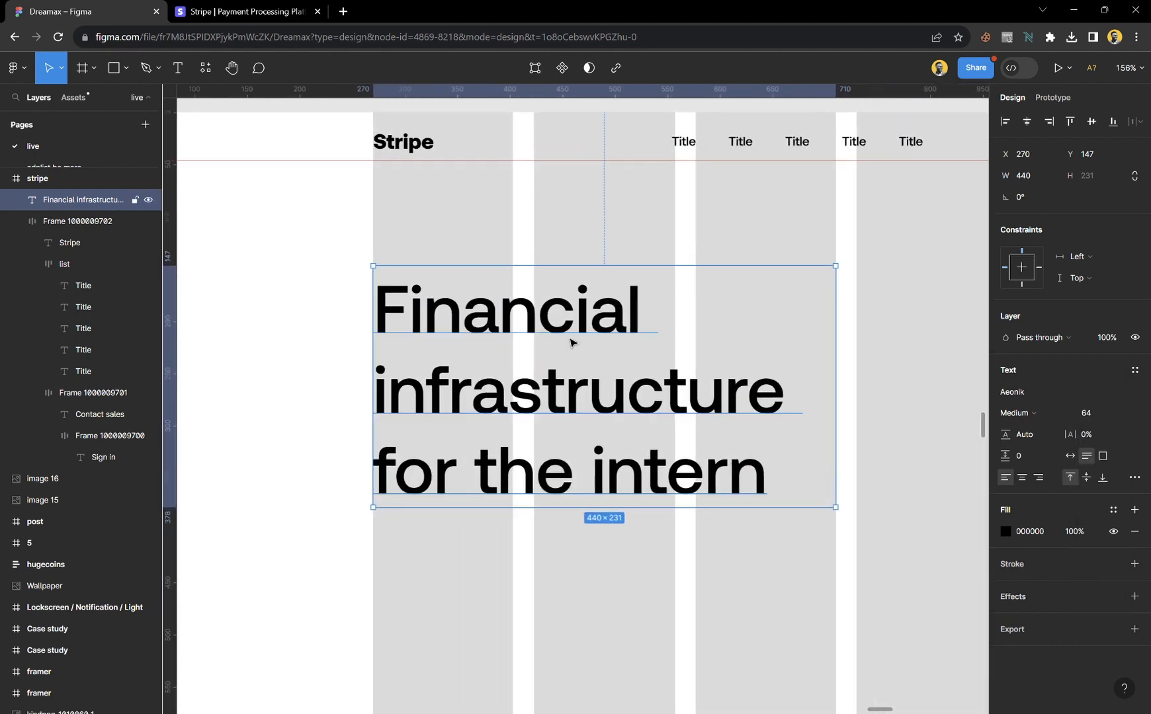
- Change the headline's font weight to Bold
left_click(228, 11)
left_click(121, 7)
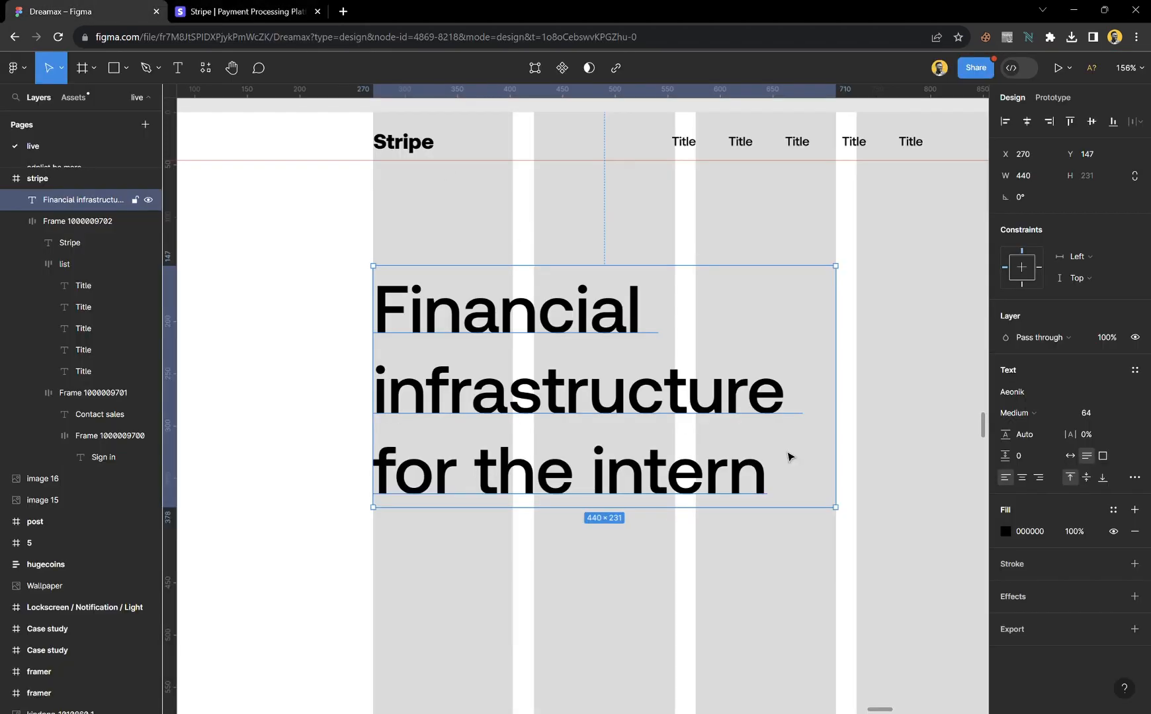
left_click(1039, 423)
left_click(1047, 433)
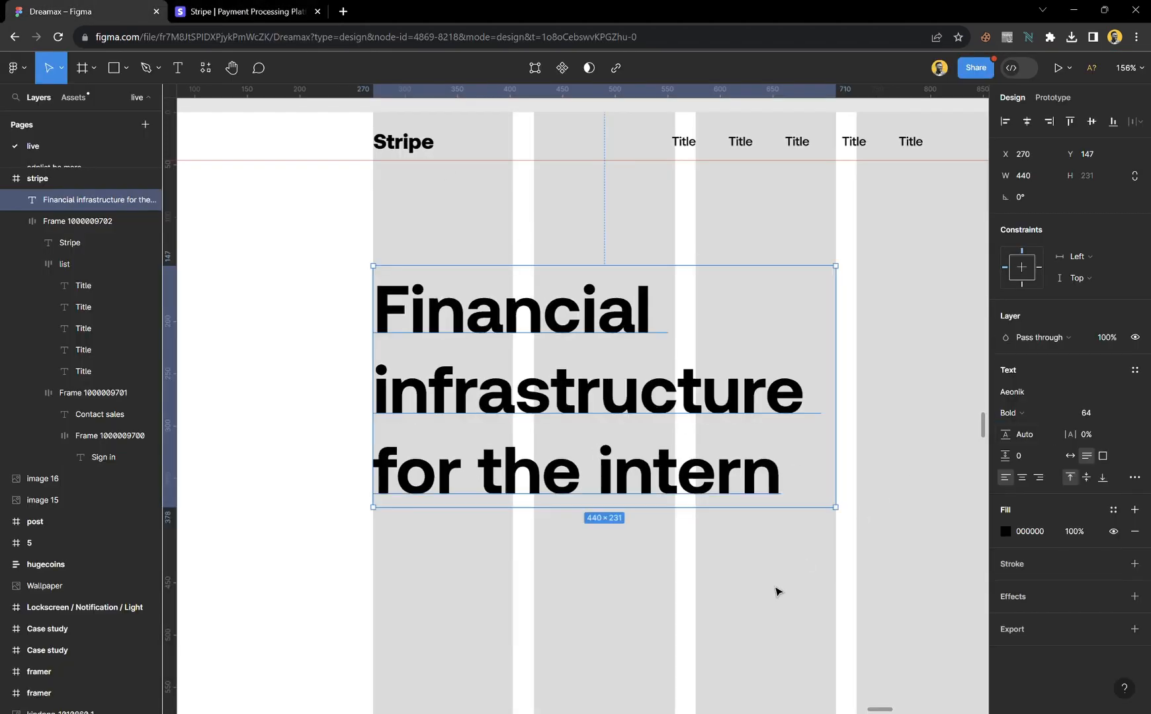
left_click(776, 590)
scroll(542, 445, "down", 10)
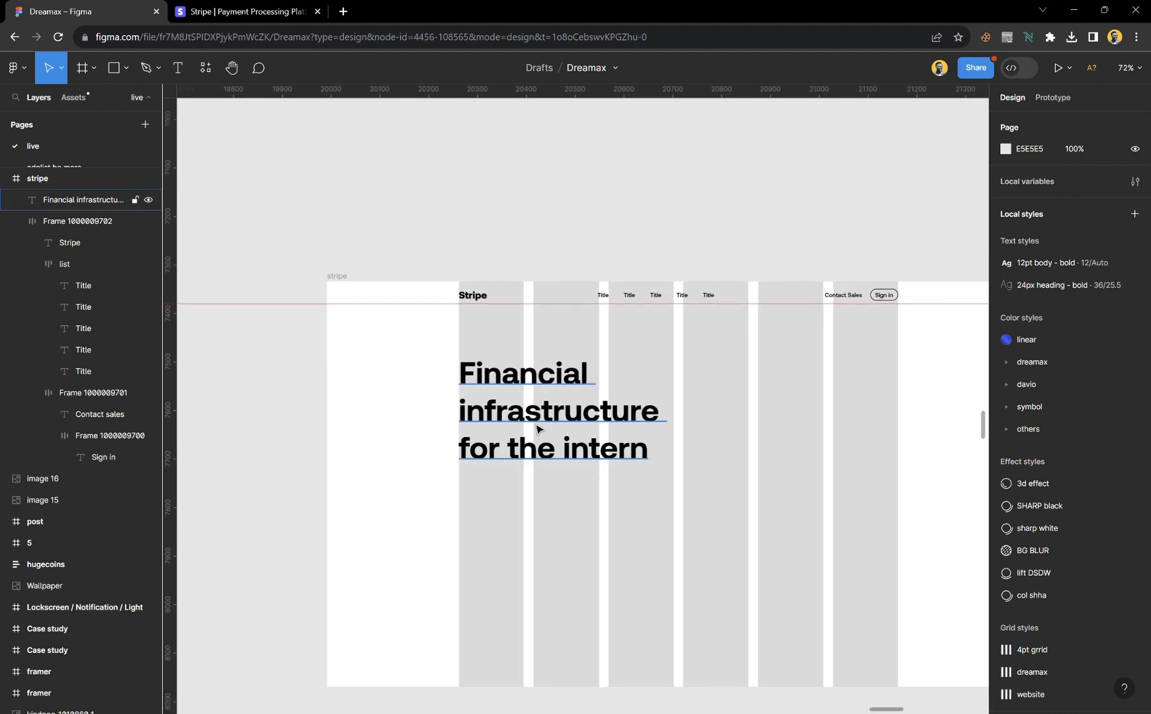
scroll(578, 346, "up", 5)
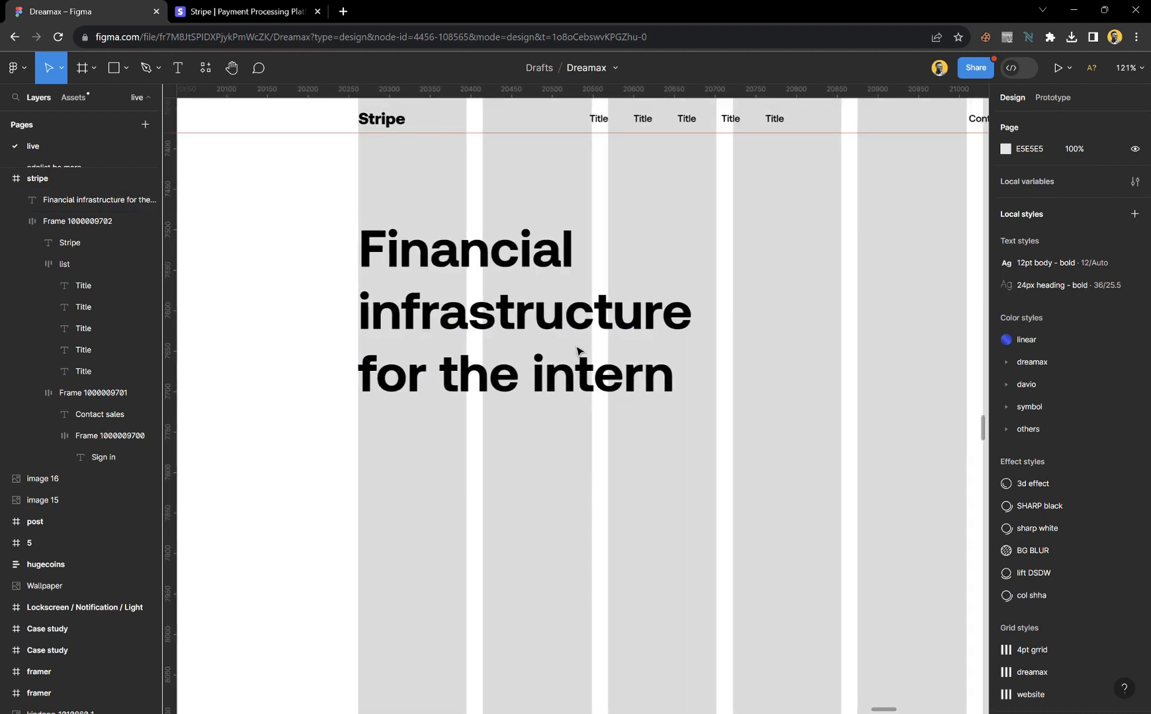
- Copy the paragraph starting "Millions of companies of all sizes" from the Stripe homepage in the browser and return to Figma
left_click(288, 10)
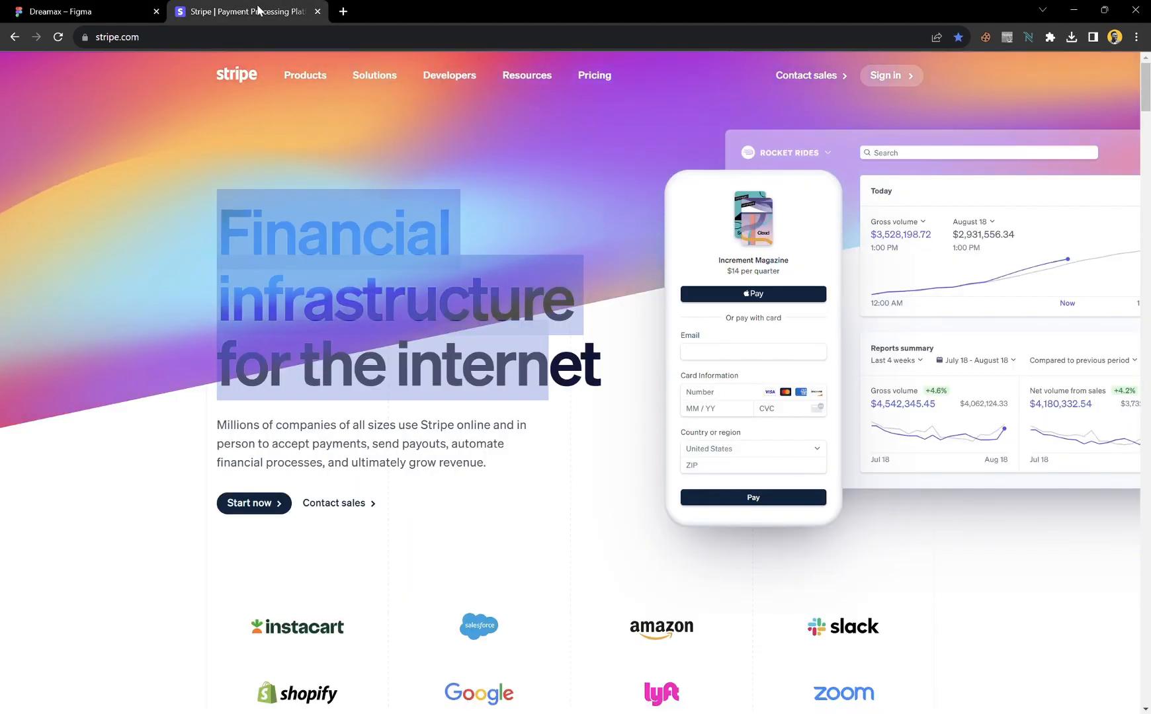
left_click_drag(486, 463, 223, 429)
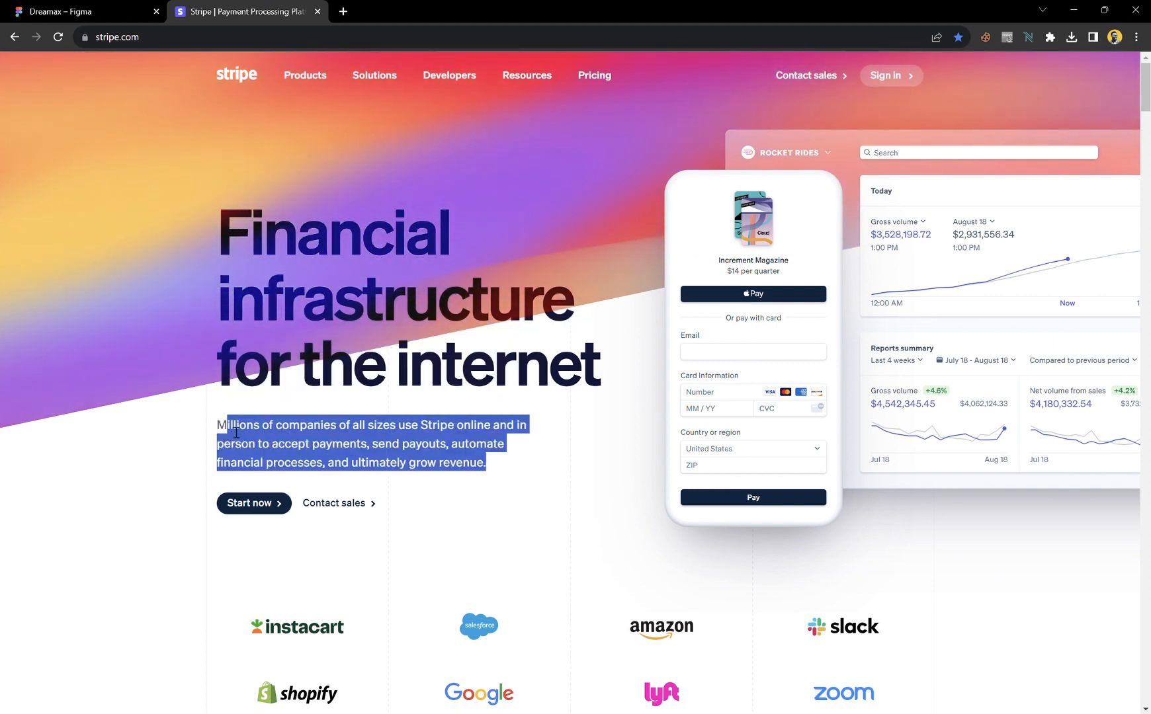
left_click(224, 429)
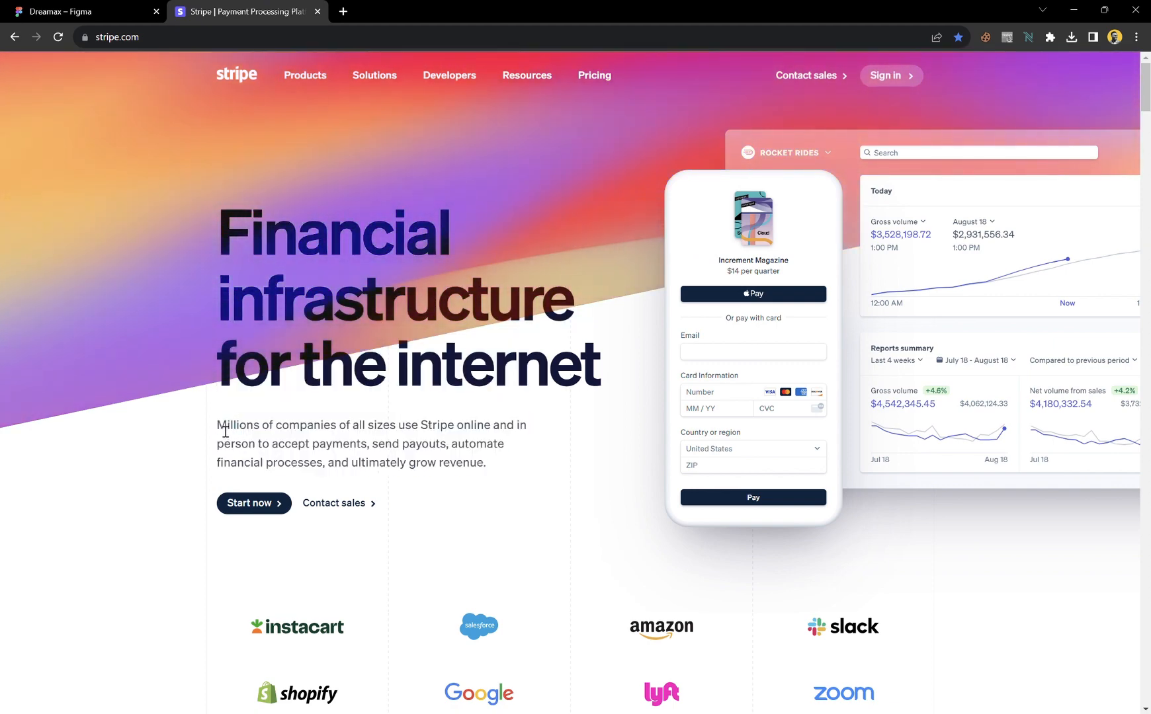
left_click_drag(225, 431, 498, 467)
key("ctrl+c")
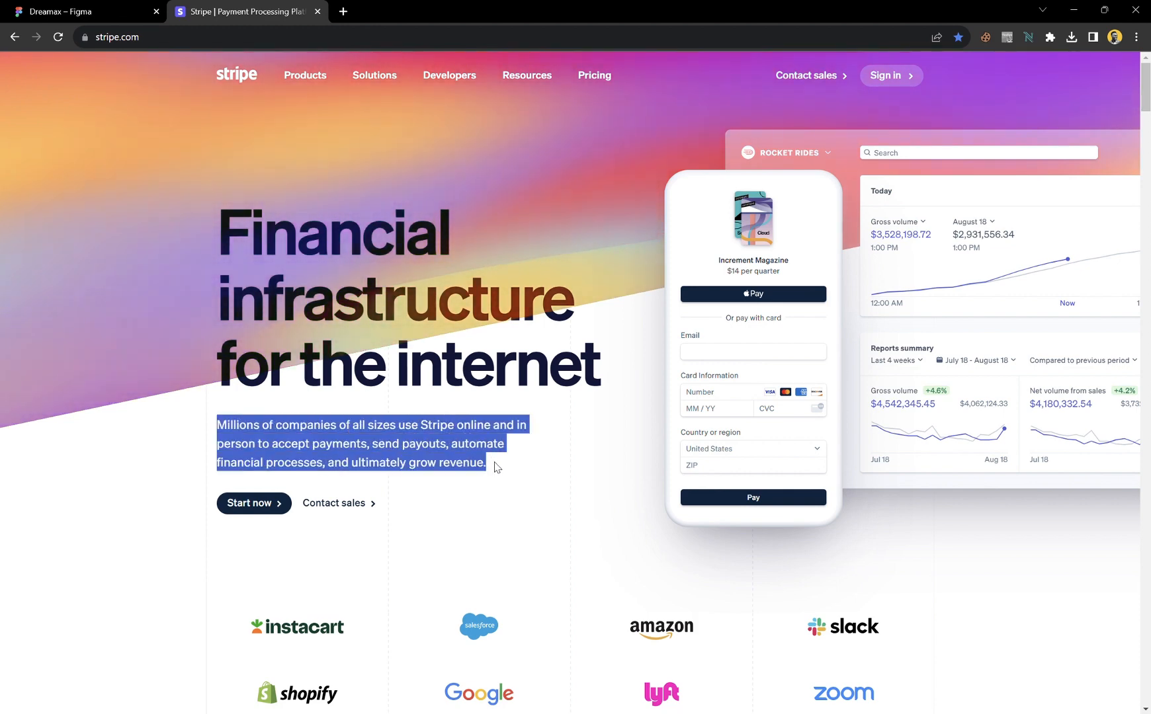
left_click(119, 11)
- Duplicate the headline directly below itself at Y 418 and set the copy to size 14, Medium weight
left_click(483, 360)
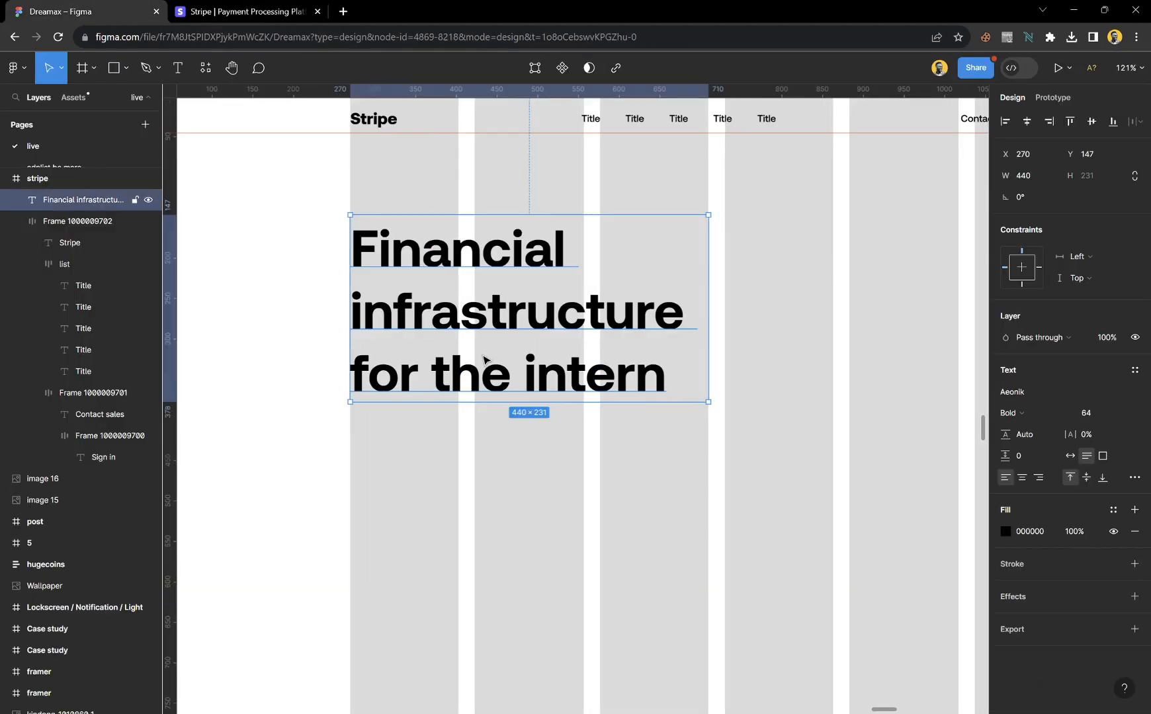
left_click_drag(477, 256, 476, 476)
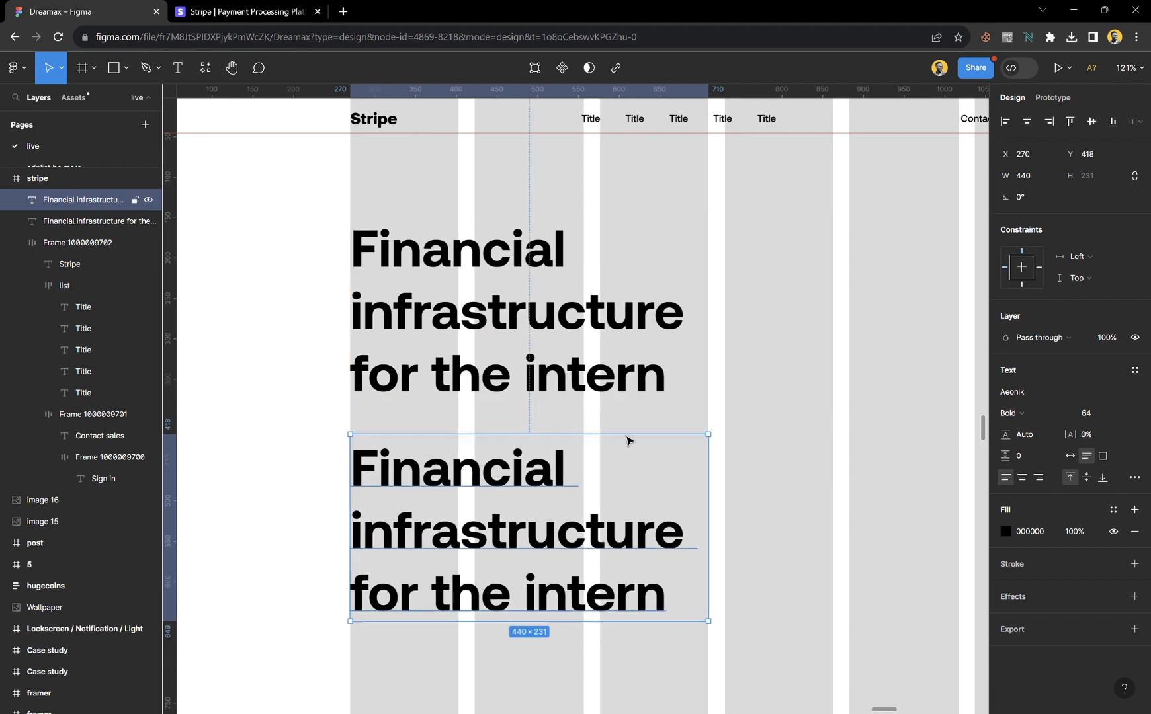
left_click(1124, 413)
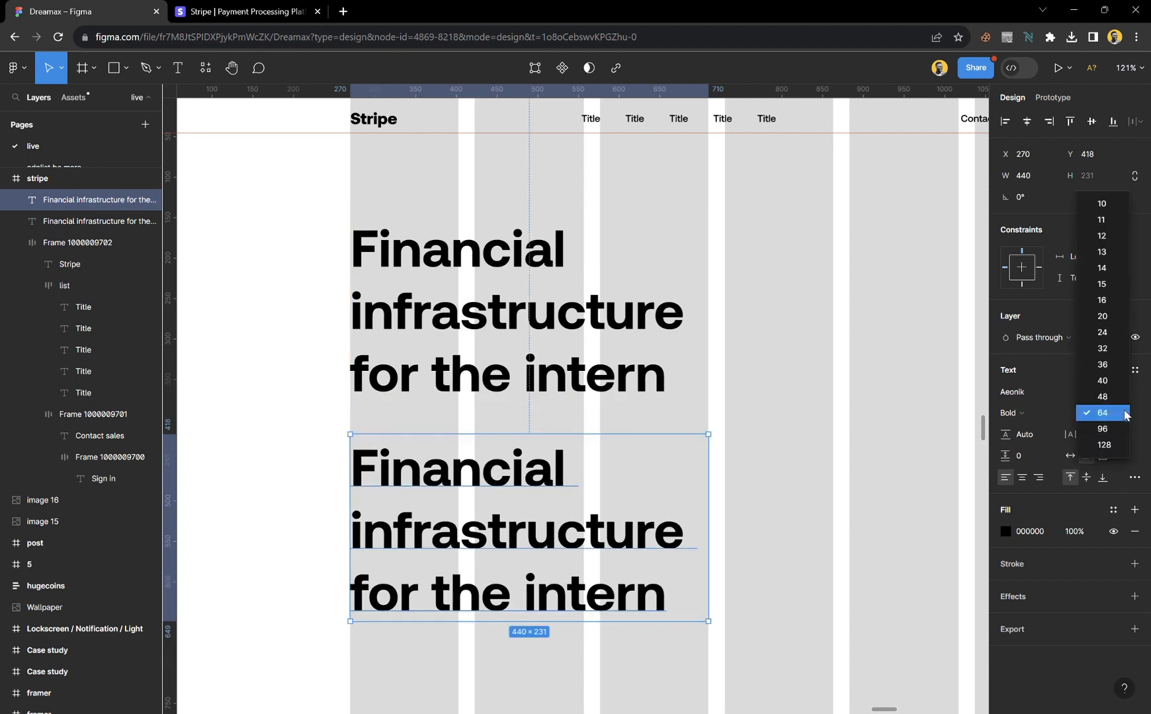
left_click(1109, 268)
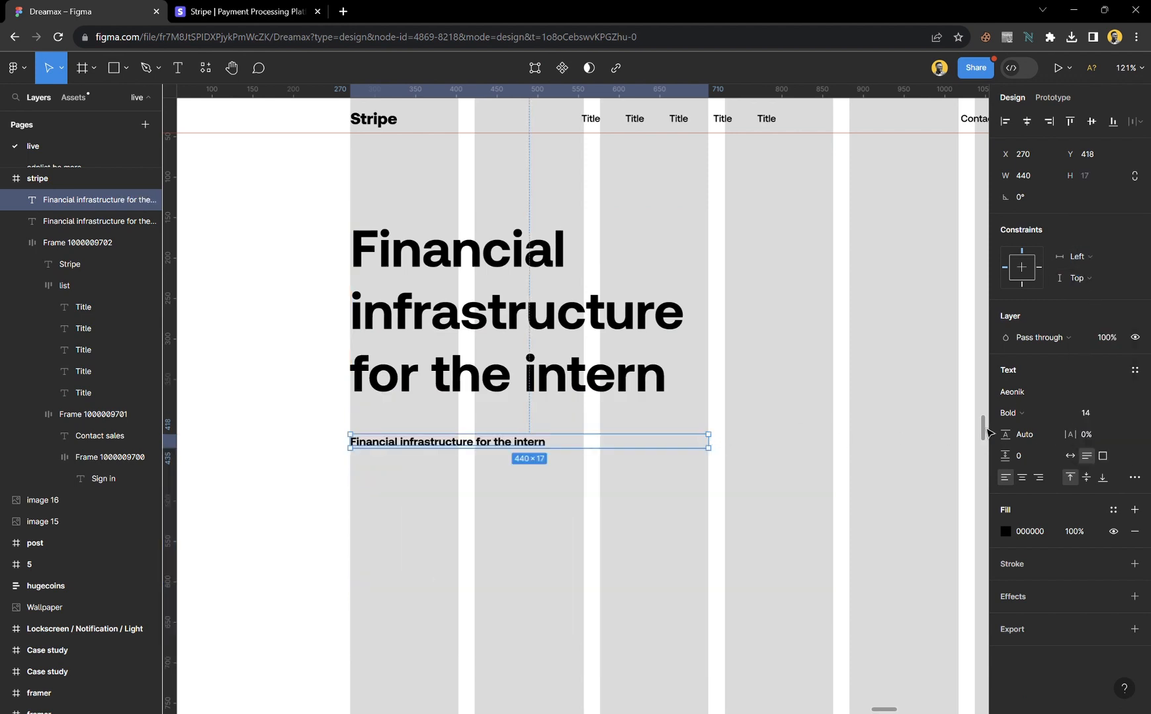
left_click(1012, 412)
left_click(1040, 396)
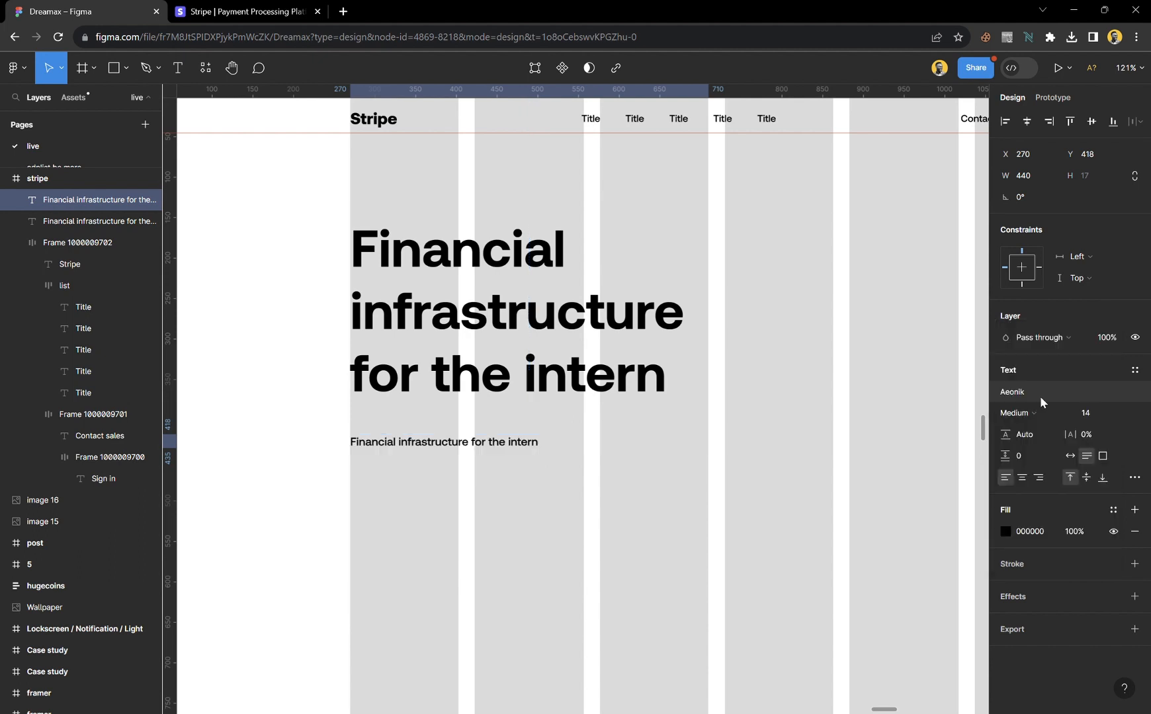
- Replace the duplicated text with the copied Stripe paragraph and set its line height to 22
double_click(524, 447)
key("ctrl+v")
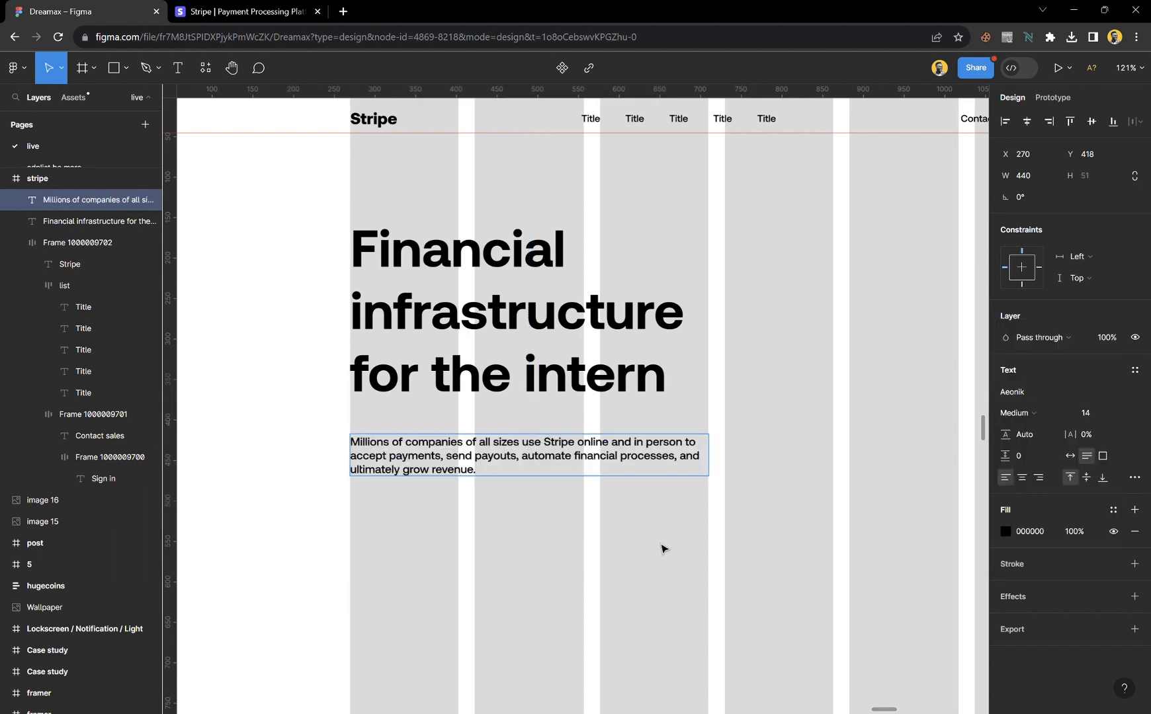
key("Escape")
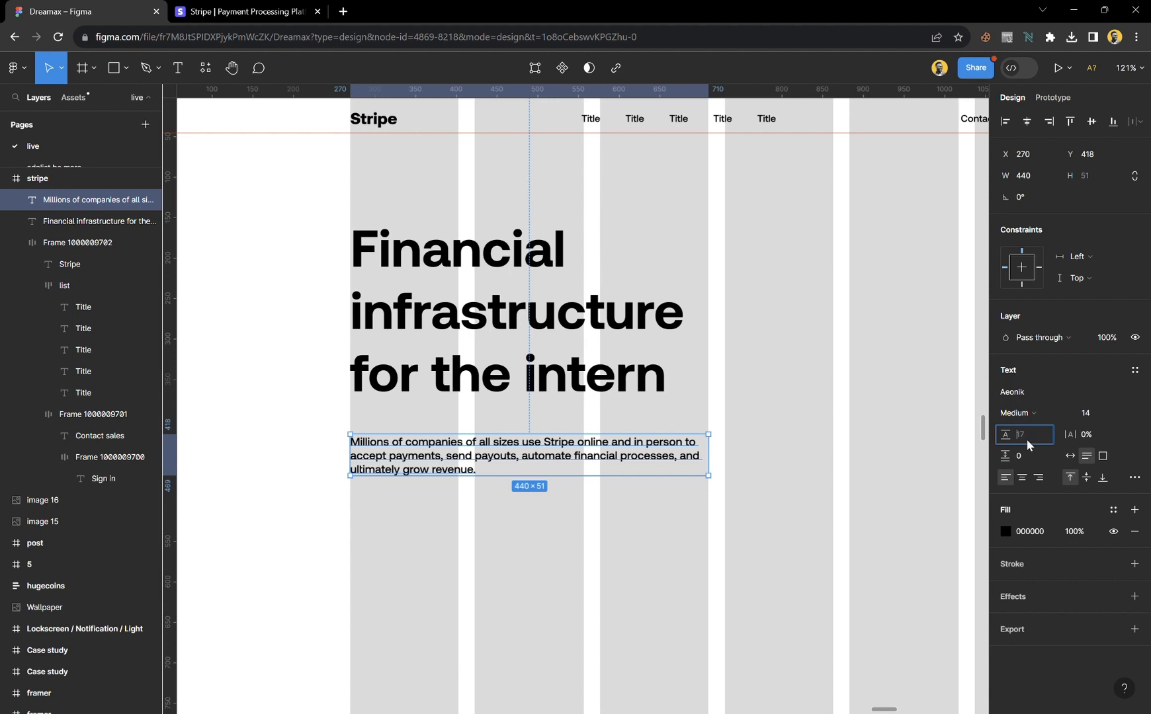
left_click(1027, 439)
type("22")
key("Return")
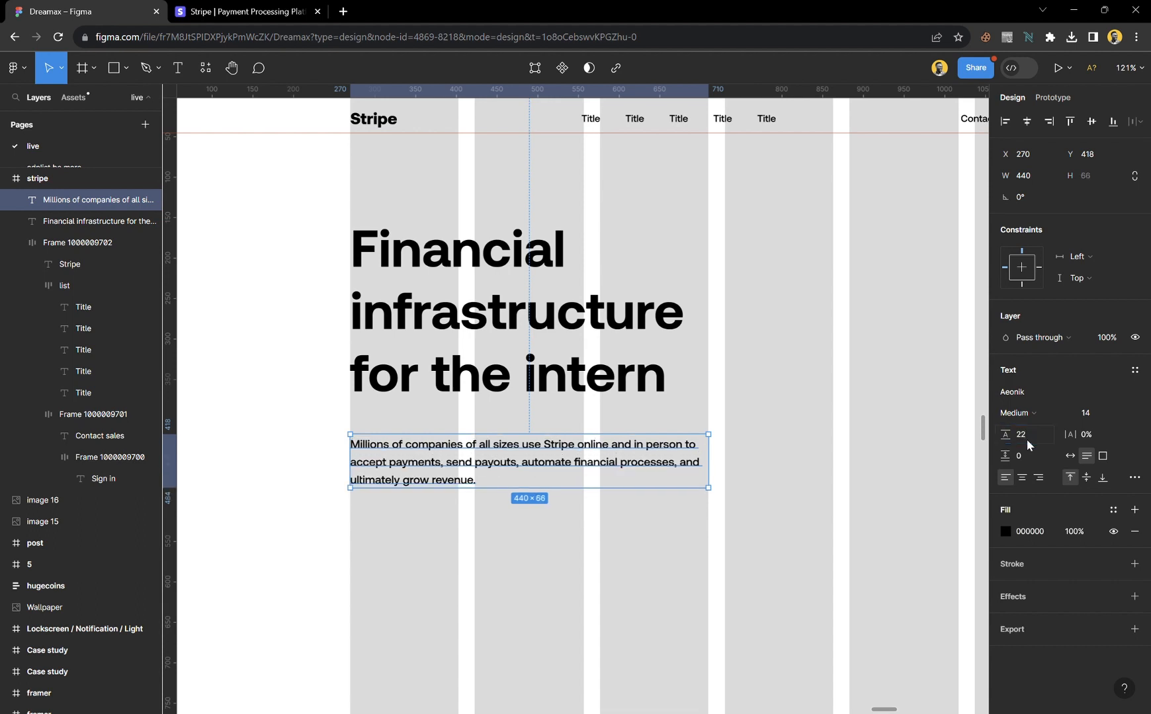
- Select the headline and the paragraph together and wrap them in an auto layout frame
left_click(824, 489)
left_click(583, 466)
left_click(573, 375, "shift")
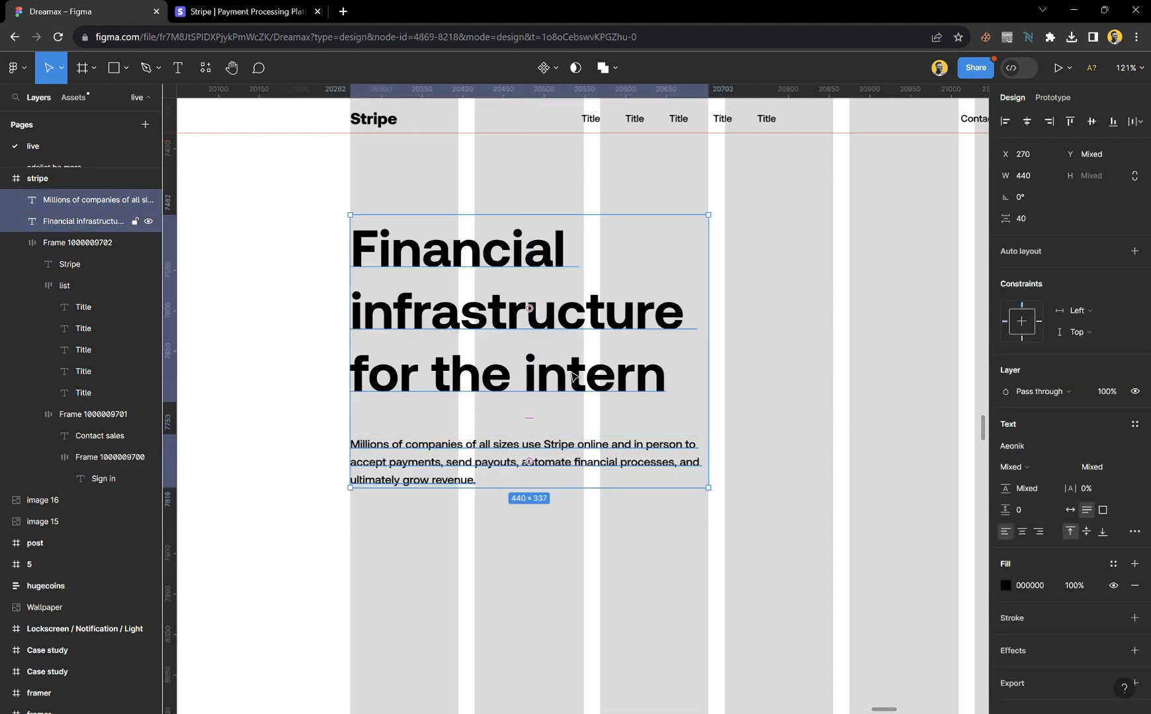
key("shift+a")
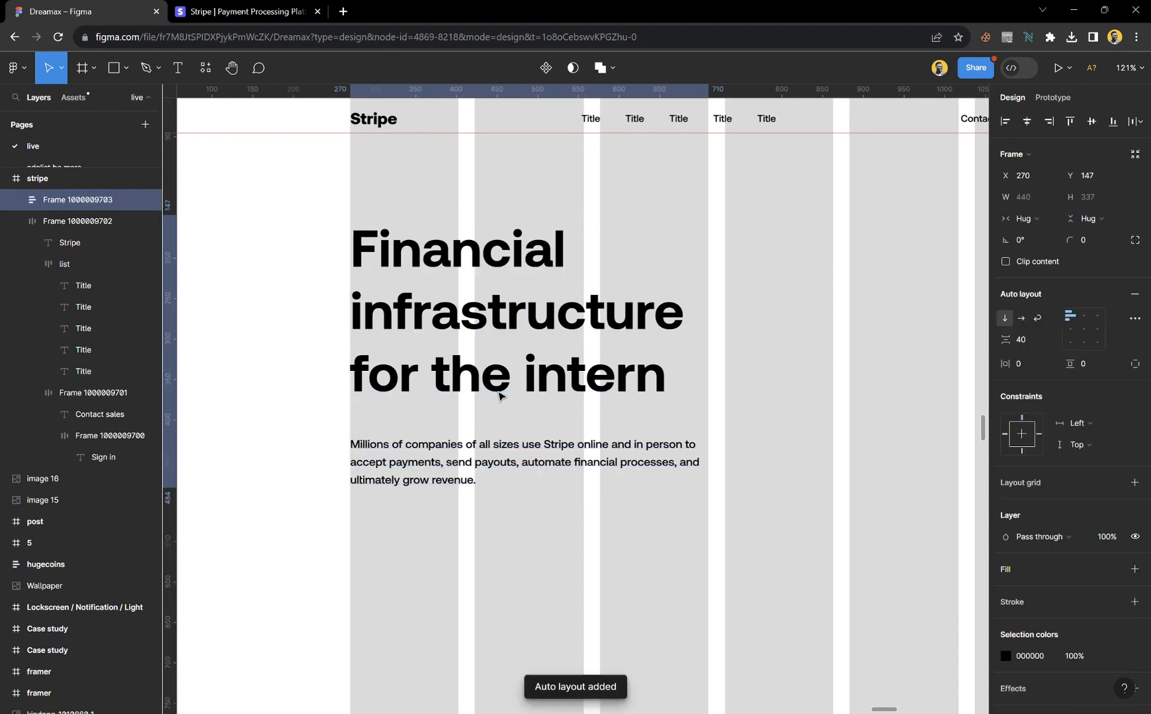
- Move the horizontal guide down to 7533, level with the top of the headline in the Stripe reference image
scroll(463, 423, "down", 5)
scroll(767, 434, "right", 2)
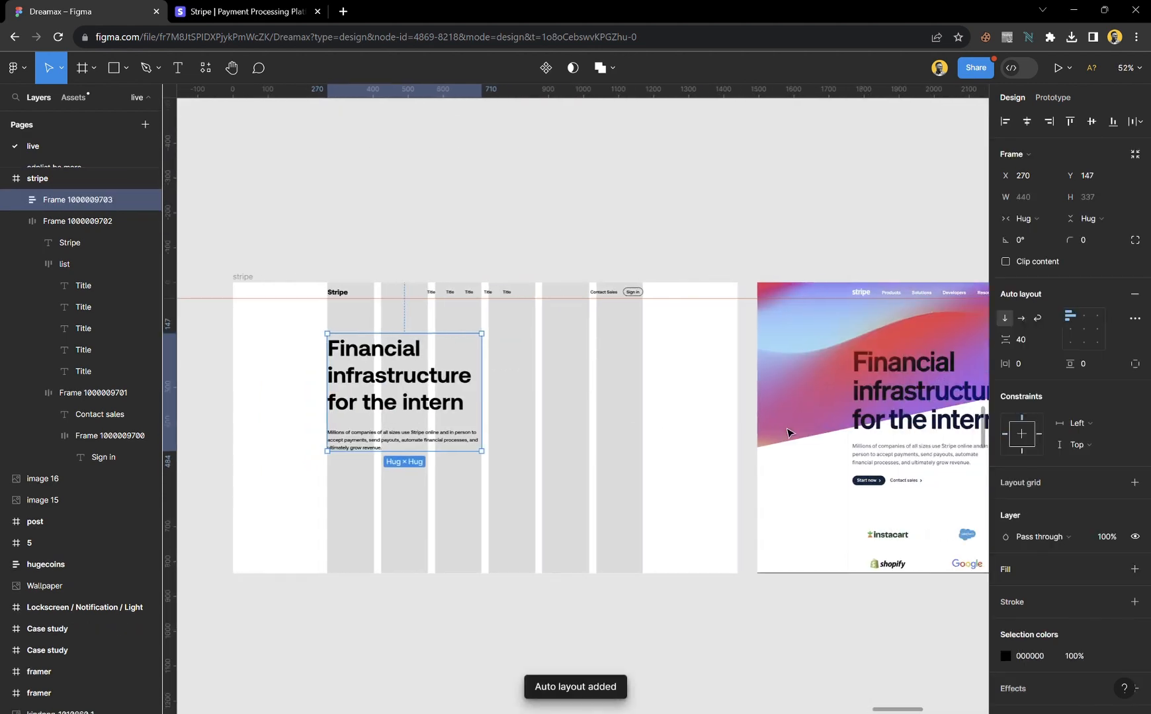
scroll(817, 465, "up", 2)
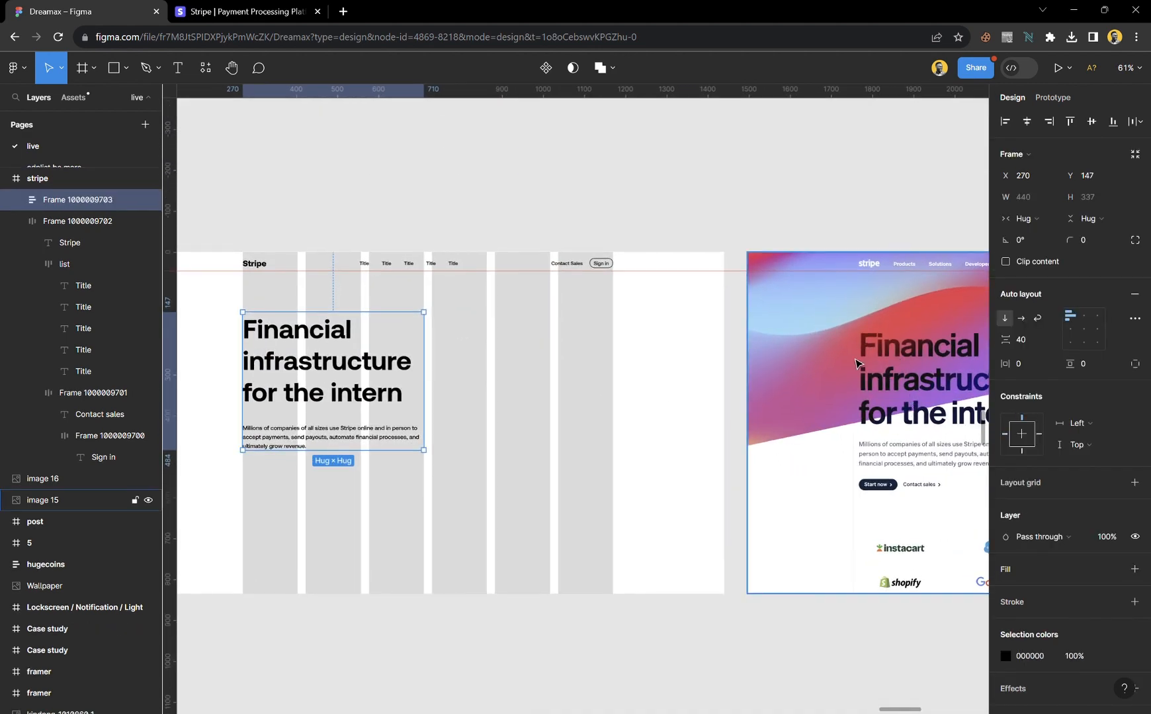
left_click_drag(744, 282, 752, 343)
scroll(761, 344, "up", 5)
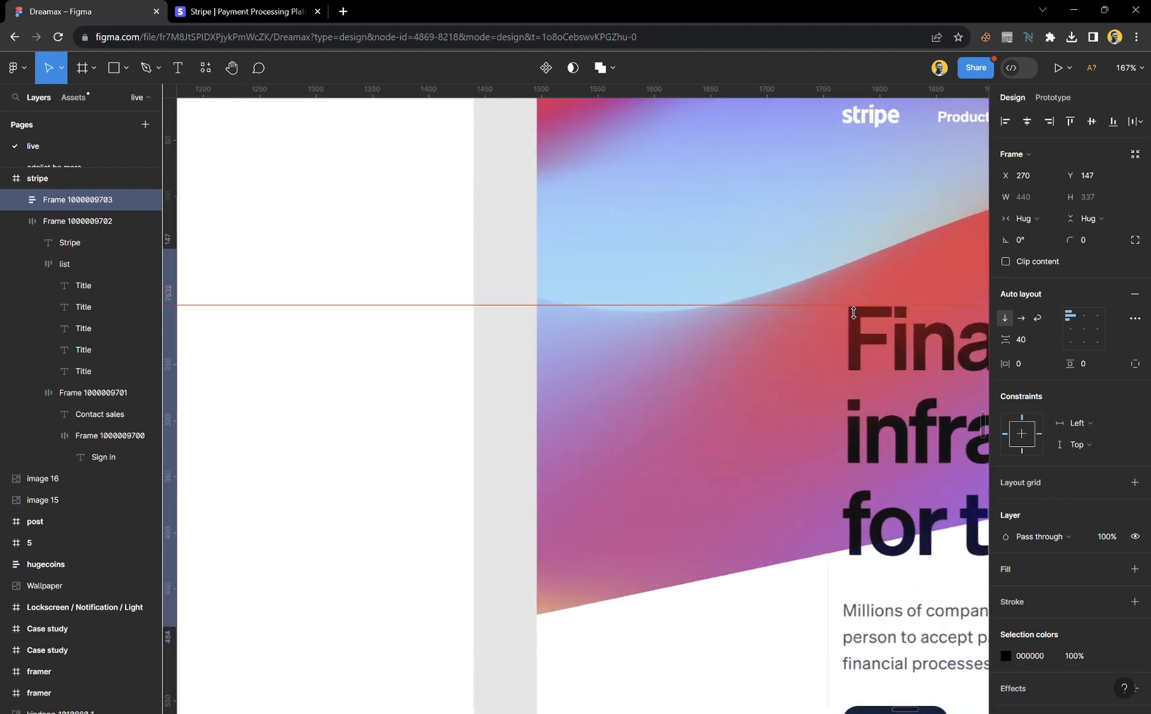
scroll(893, 294, "up", 5)
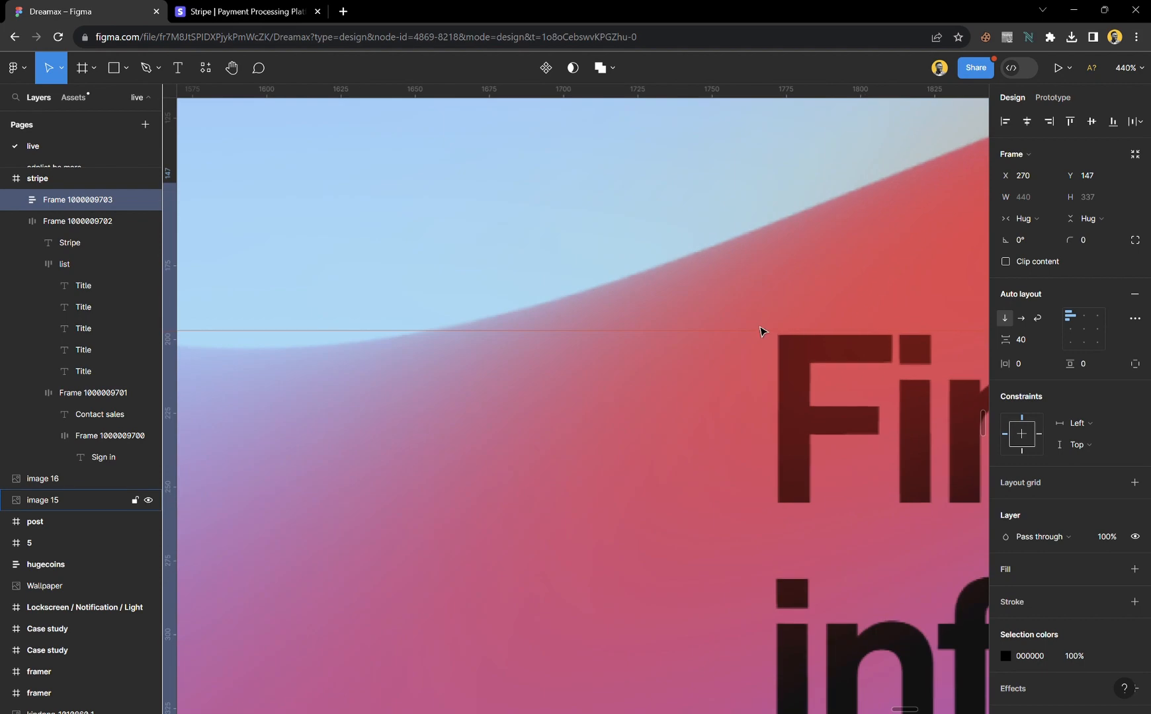
left_click_drag(752, 343, 751, 345)
scroll(751, 363, "down", 5)
scroll(753, 363, "down", 4)
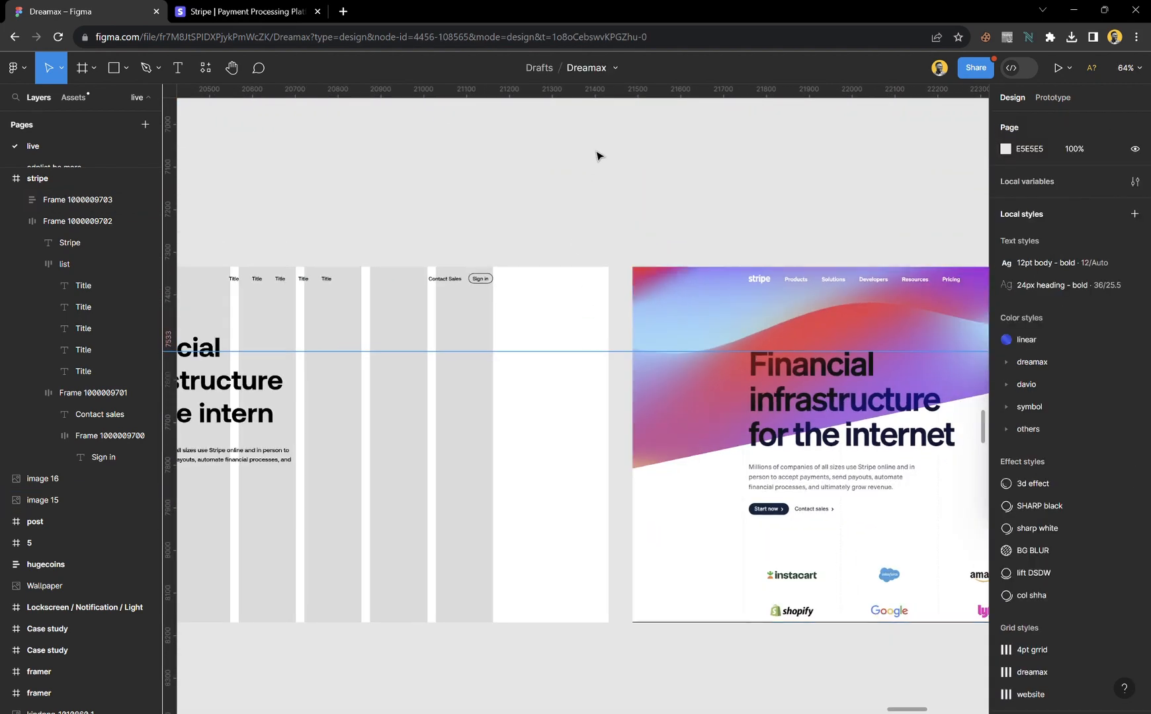
- Add two horizontal guides, one at 7753 beneath the reference image's headline and one at the top of its paragraph
left_click_drag(624, 99, 646, 456)
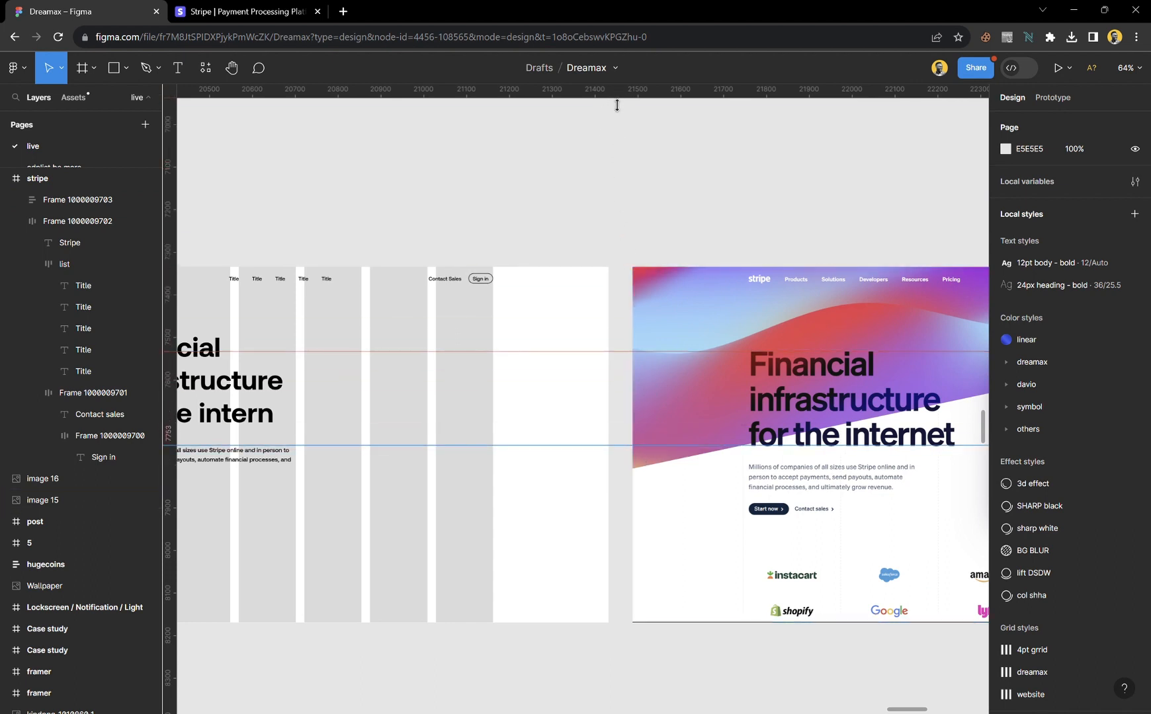
left_click_drag(617, 105, 633, 474)
scroll(629, 437, "left", 5)
scroll(637, 385, "up", 5)
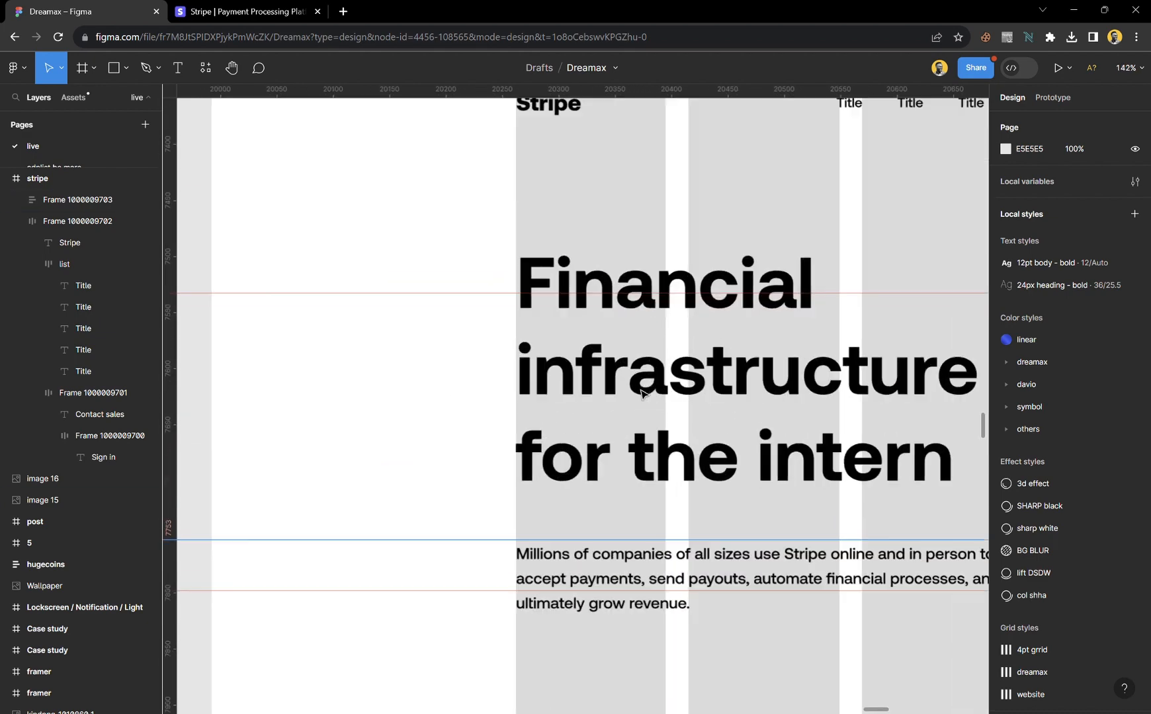
- Move the hero text frame down to Y 184 and set the headline's line height to 72
left_click(720, 362)
left_click_drag(608, 351, 608, 397)
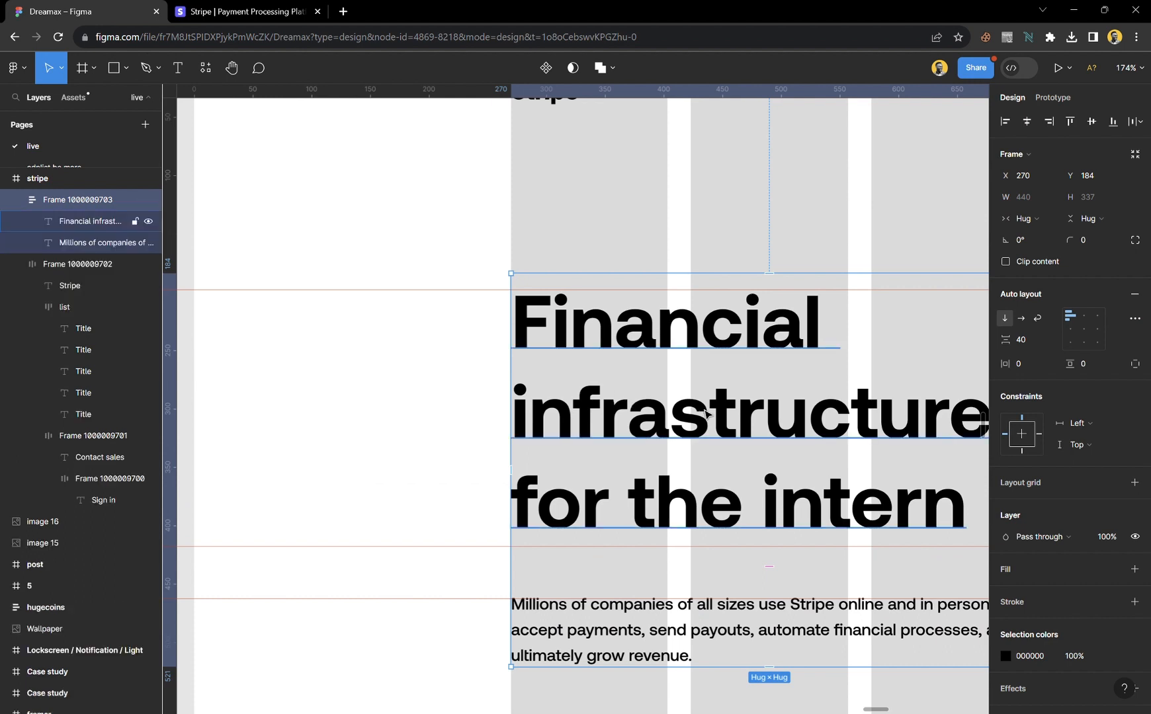
double_click(754, 417)
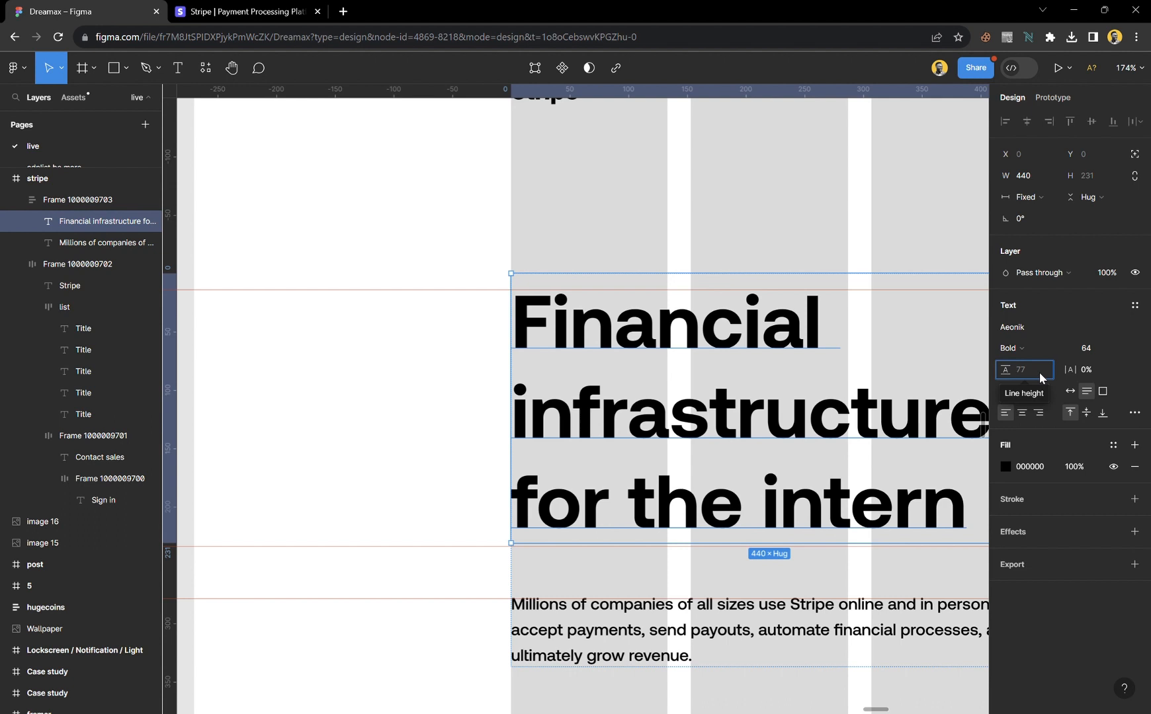
left_click(1039, 372)
type("72")
key("Return")
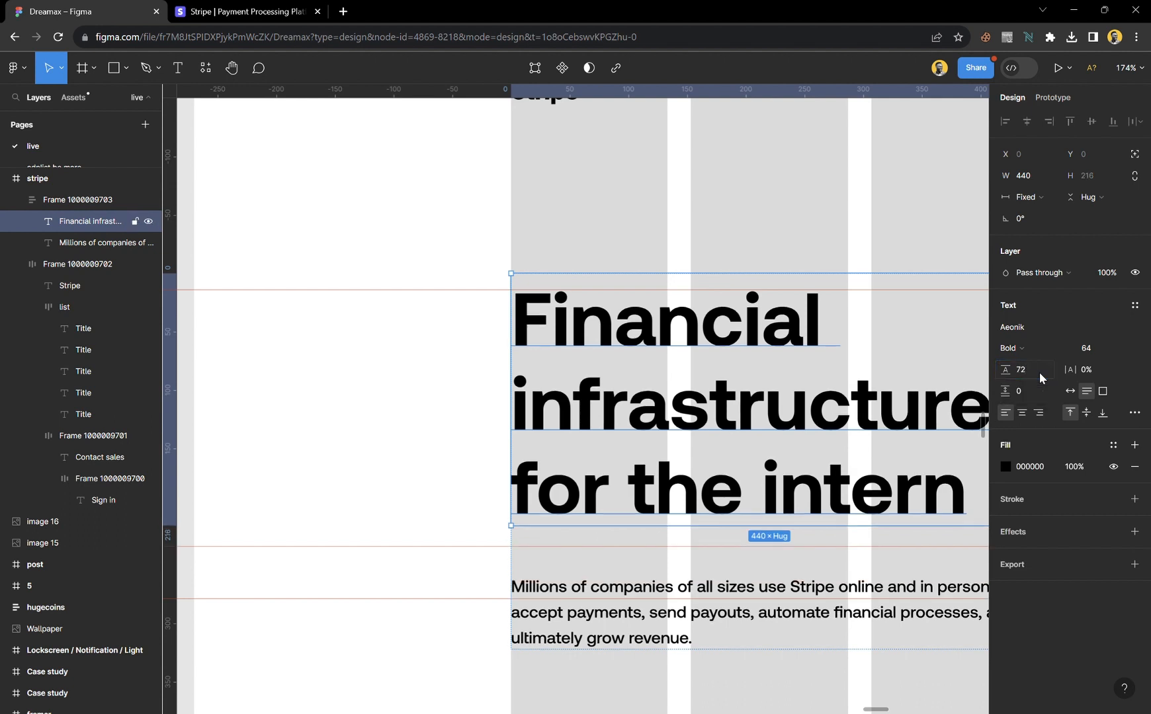
- Set the headline's font size to 68
left_click(711, 234)
left_click(682, 354)
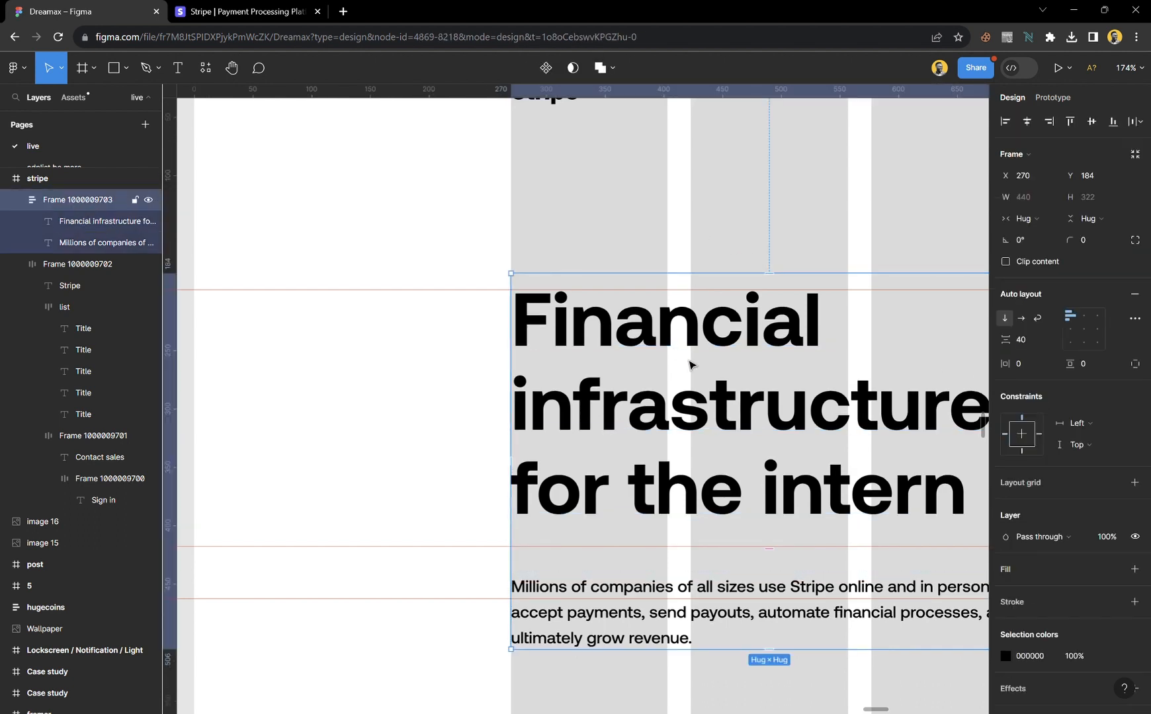
left_click(691, 362)
scroll(669, 414, "right", 1)
scroll(668, 413, "right", 5)
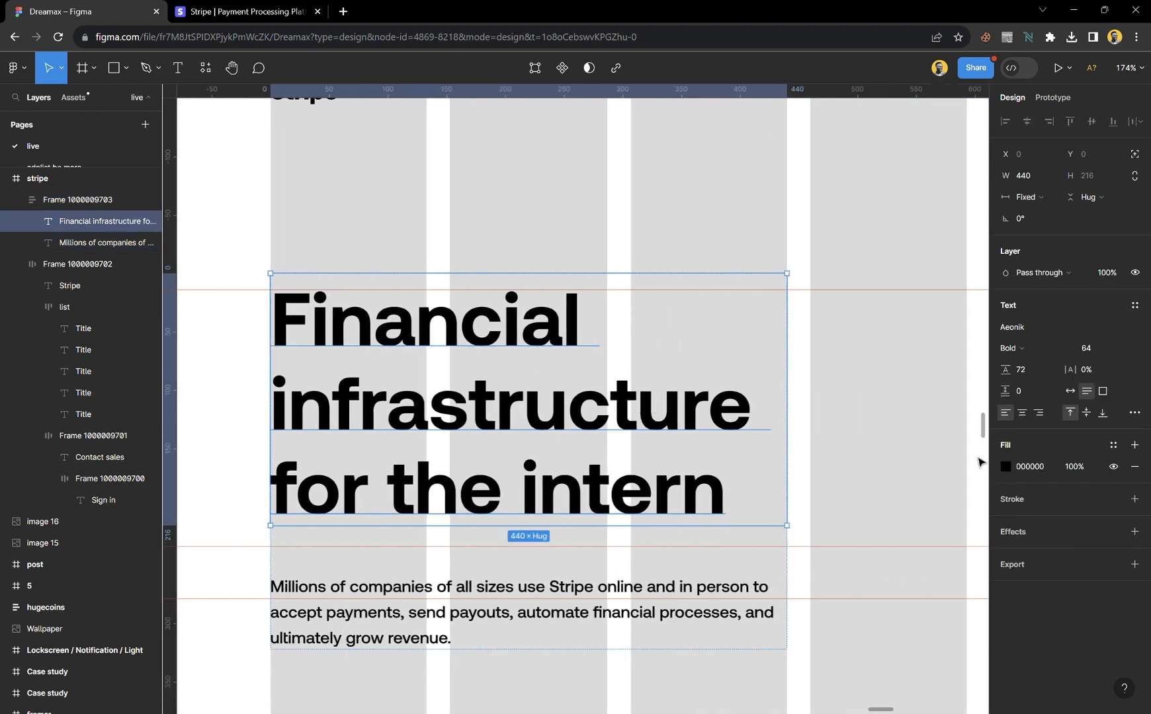
key("Up")
key("Up")
key("Up")
key("Up")
key("Up")
key("Up")
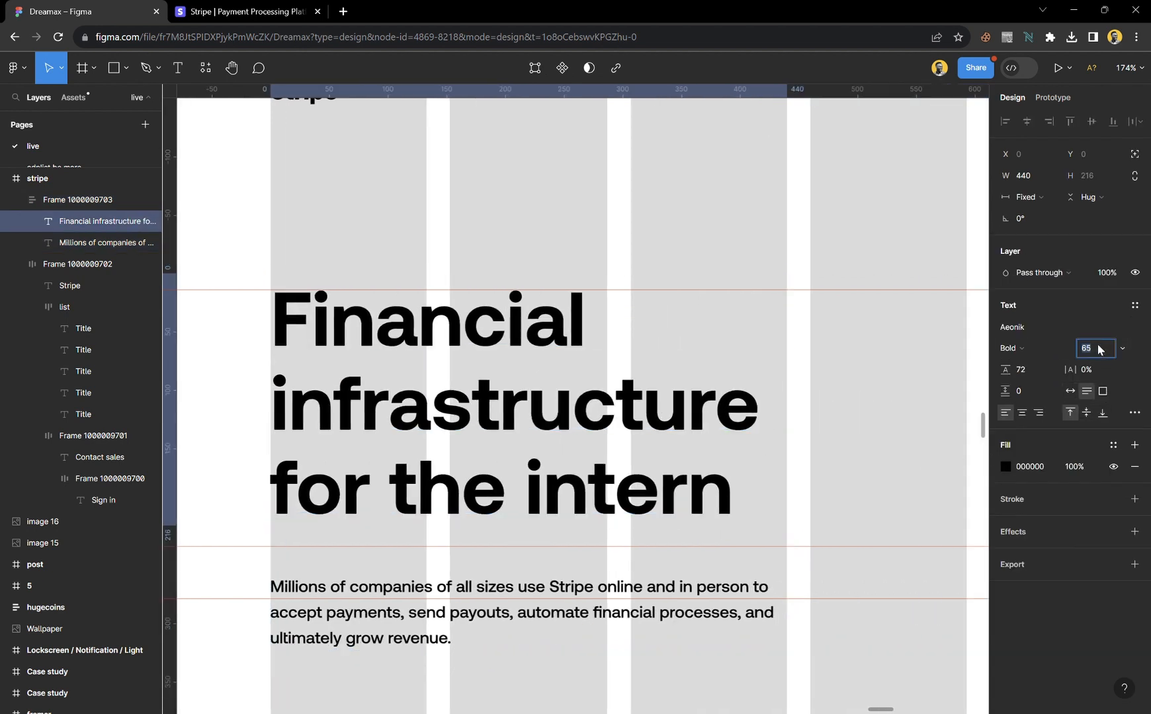
key("Down")
key("Down")
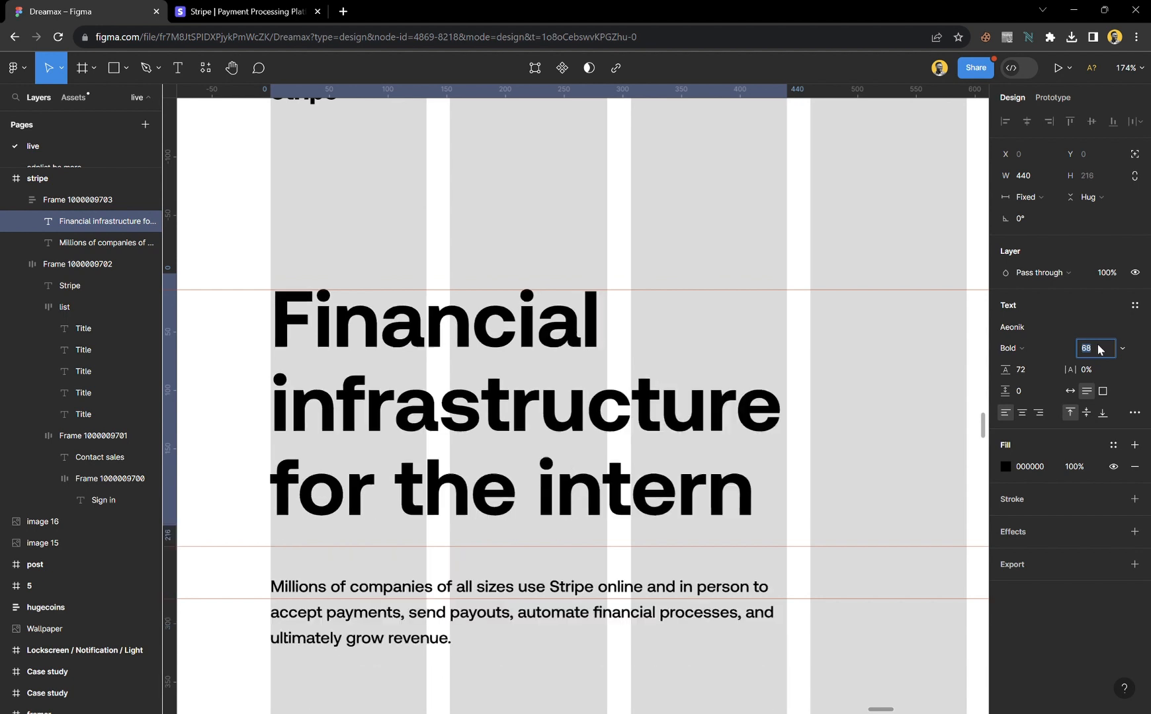
left_click(895, 429)
- Move the hero text frame down to Y 191 and set the gap between its headline and paragraph to 36
left_click(682, 427)
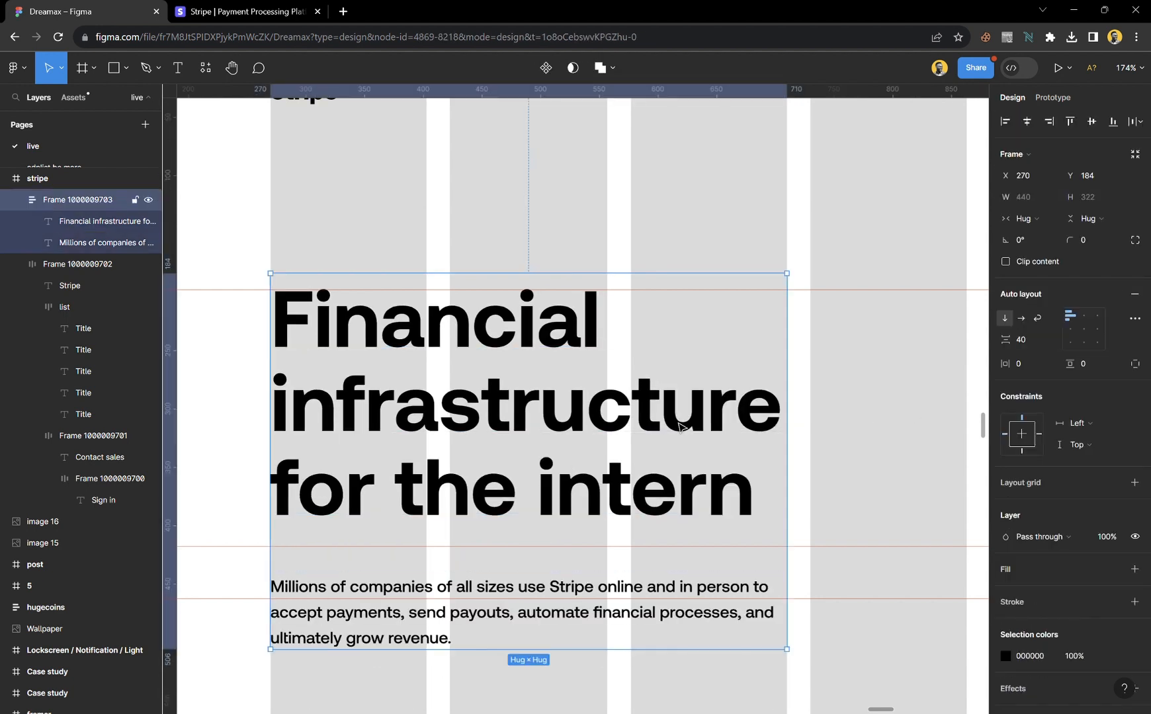
left_click_drag(600, 404, 600, 413)
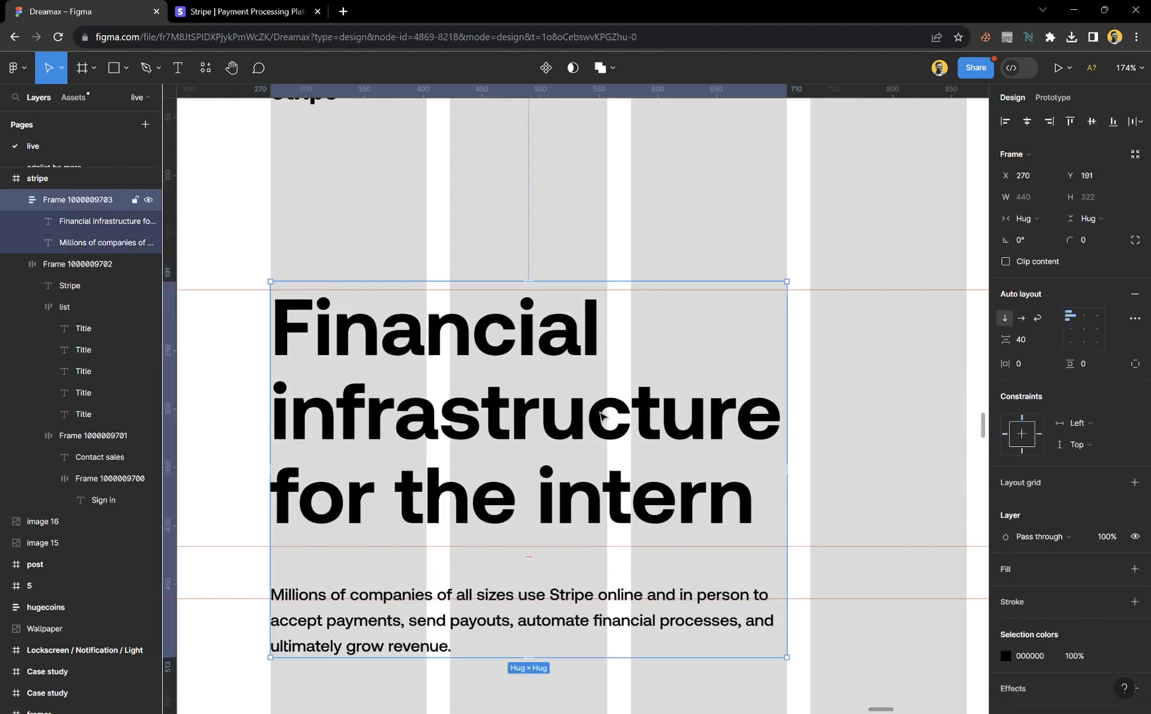
left_click(1036, 340)
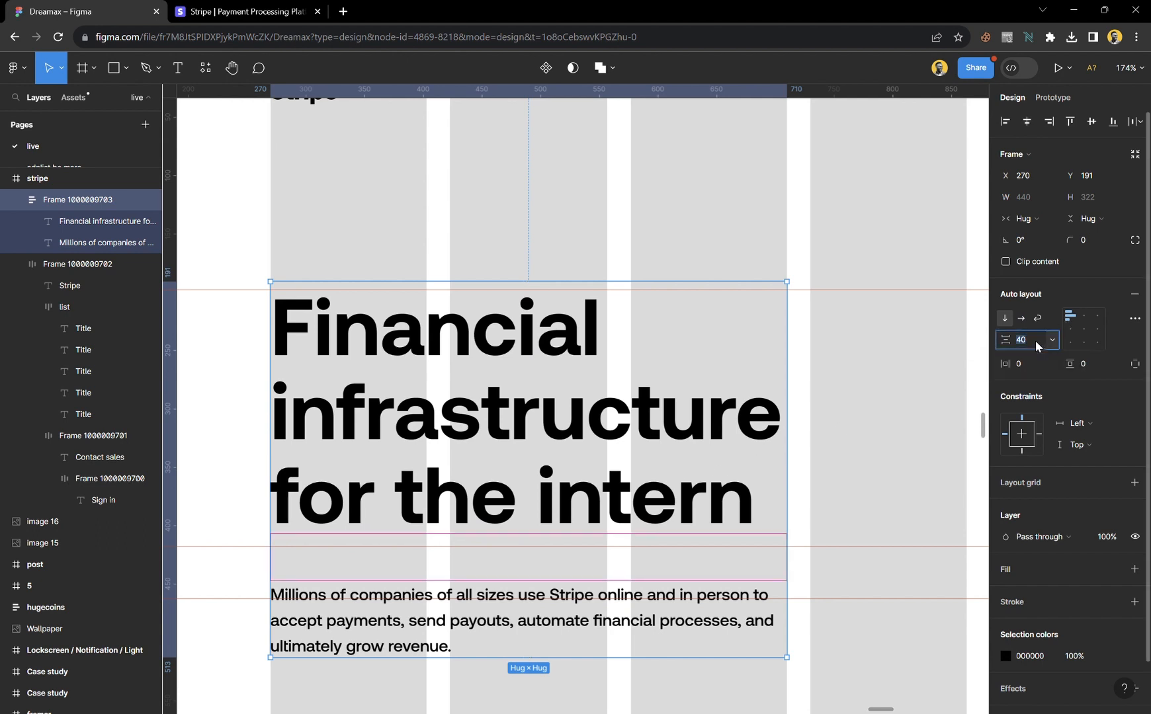
type("36")
key("Return")
left_click(870, 410)
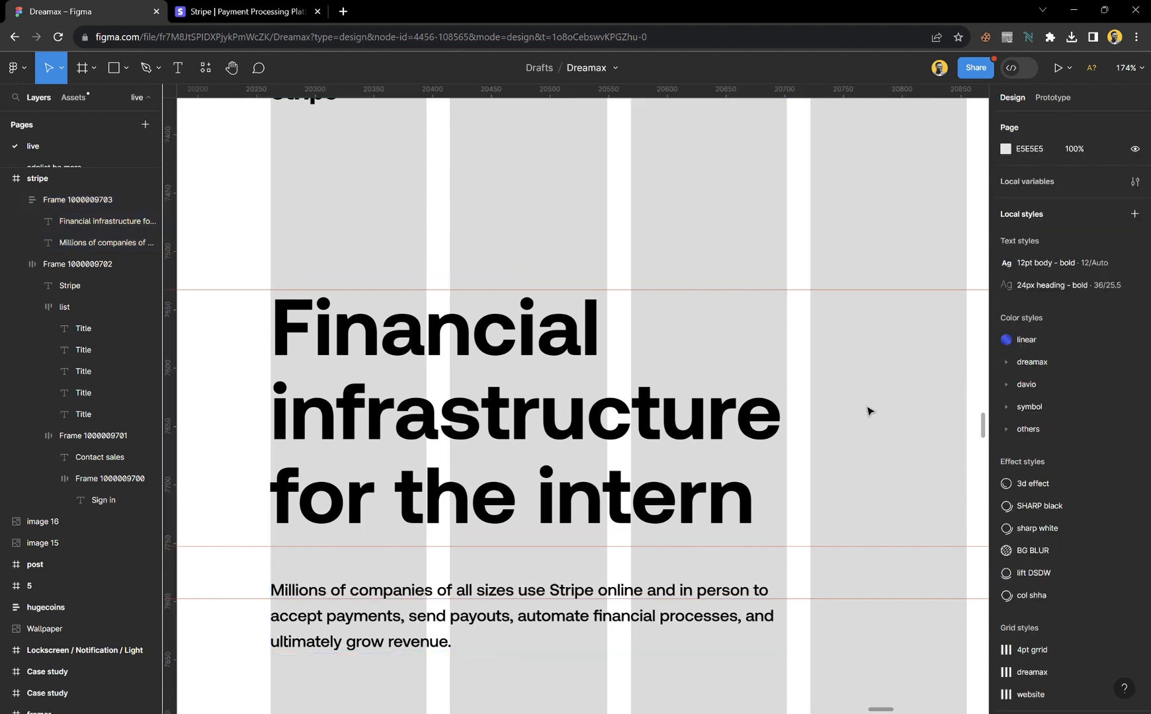
- Remove the horizontal guides from the canvas
scroll(754, 365, "down", 3)
scroll(755, 365, "up", 1)
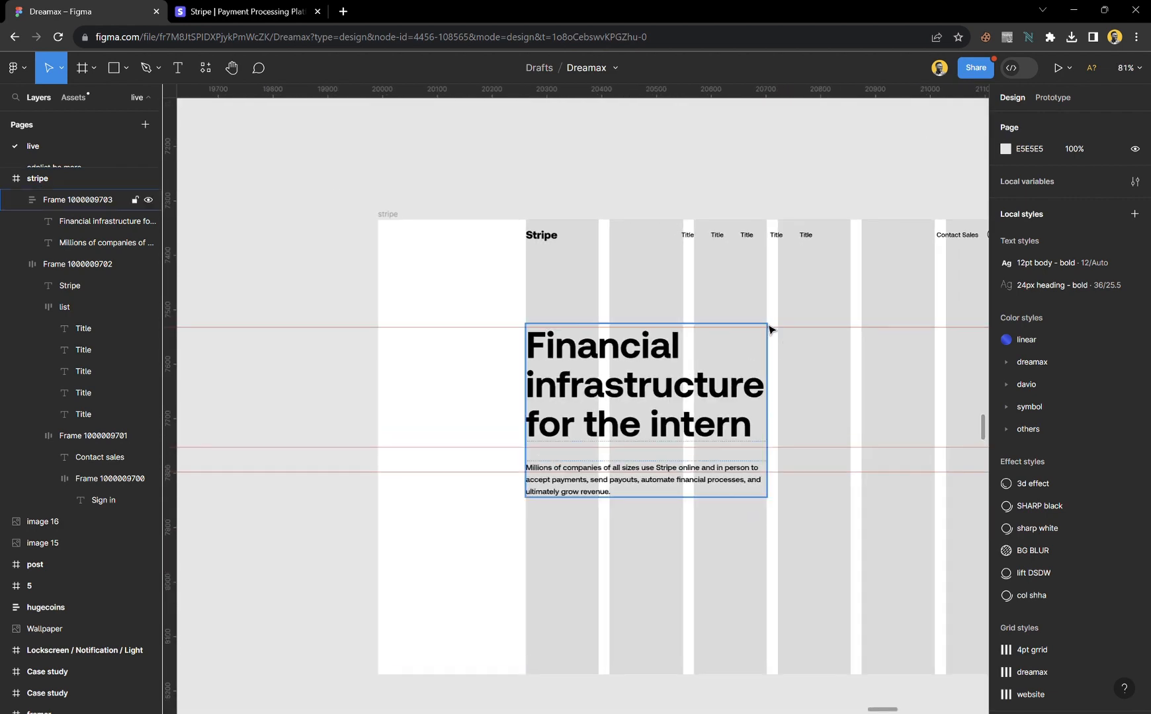
right_click(175, 324)
left_click(198, 327)
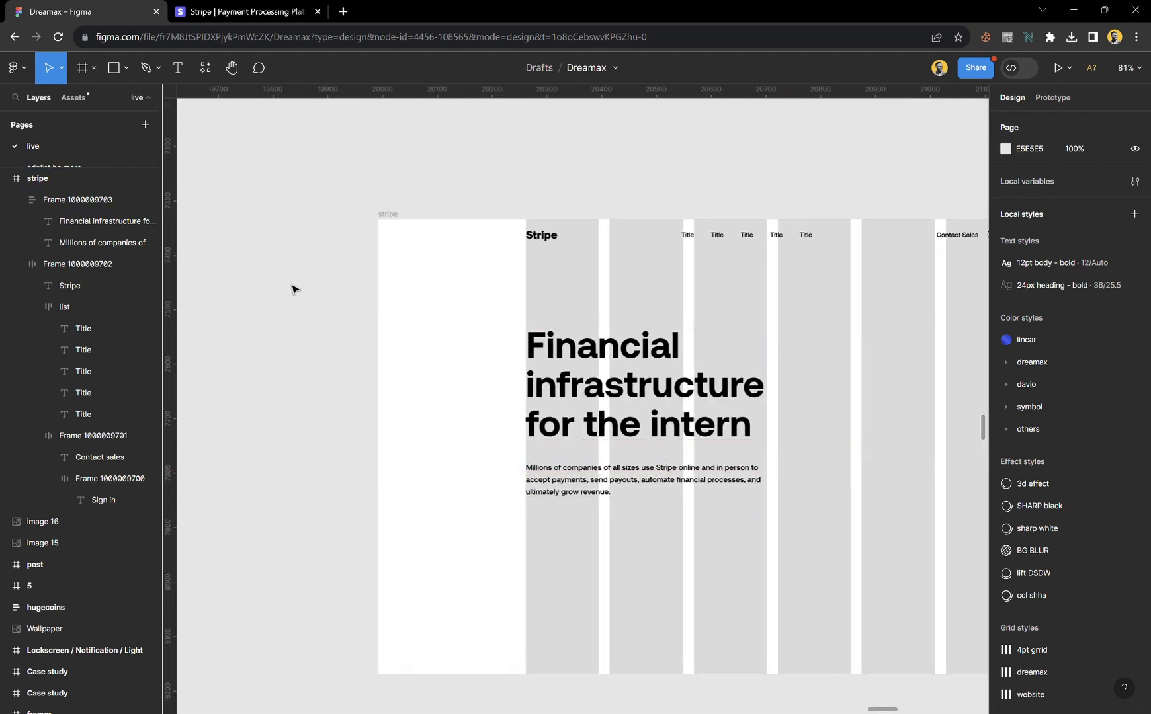
- Place a copy of the navigation's Sign in button beneath the hero paragraph at X 270, Y 537
scroll(499, 544, "right", 10)
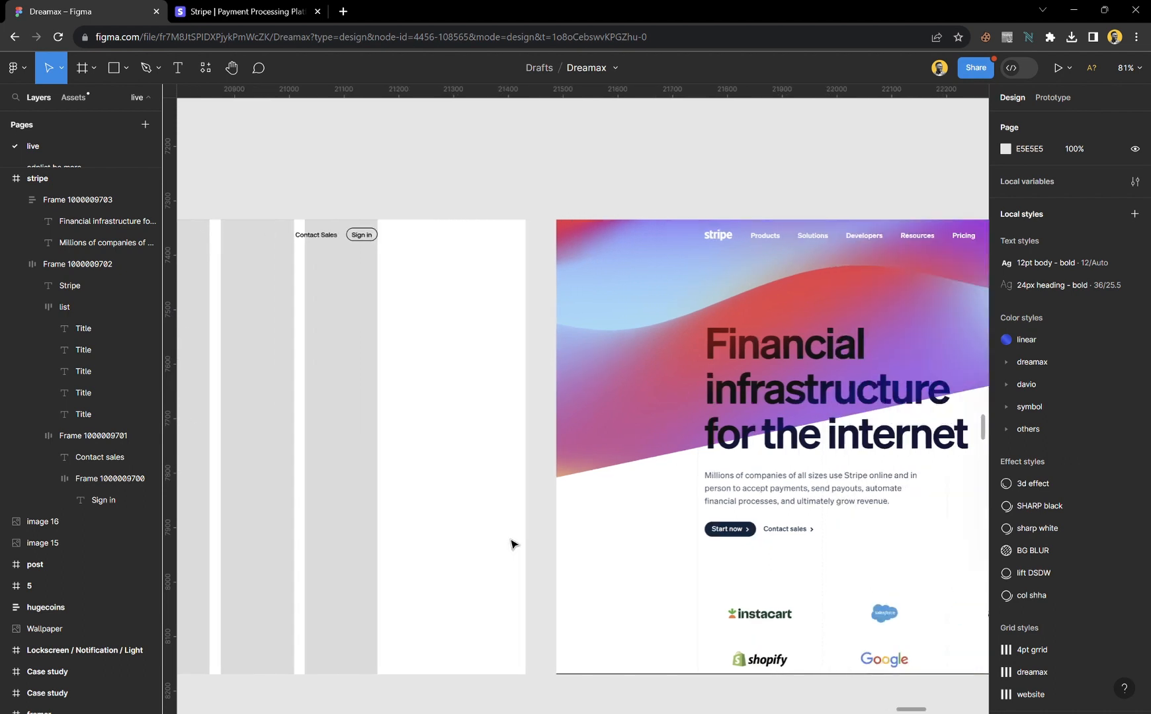
scroll(672, 551, "left", 7)
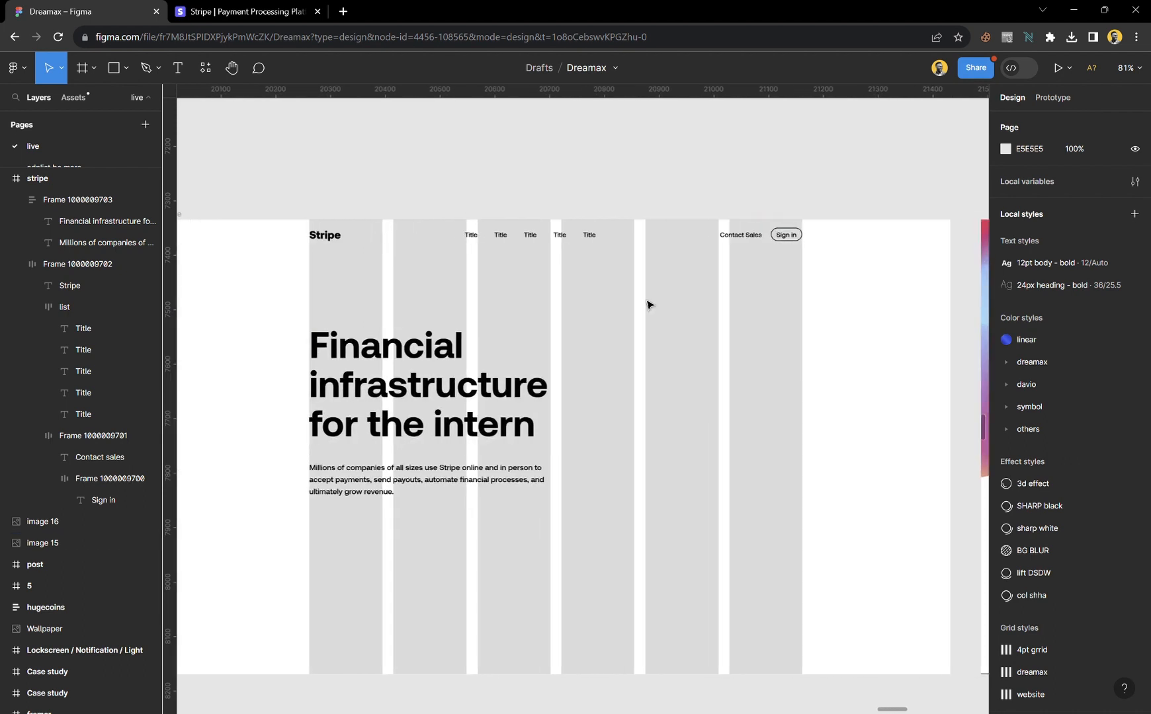
left_click(791, 241)
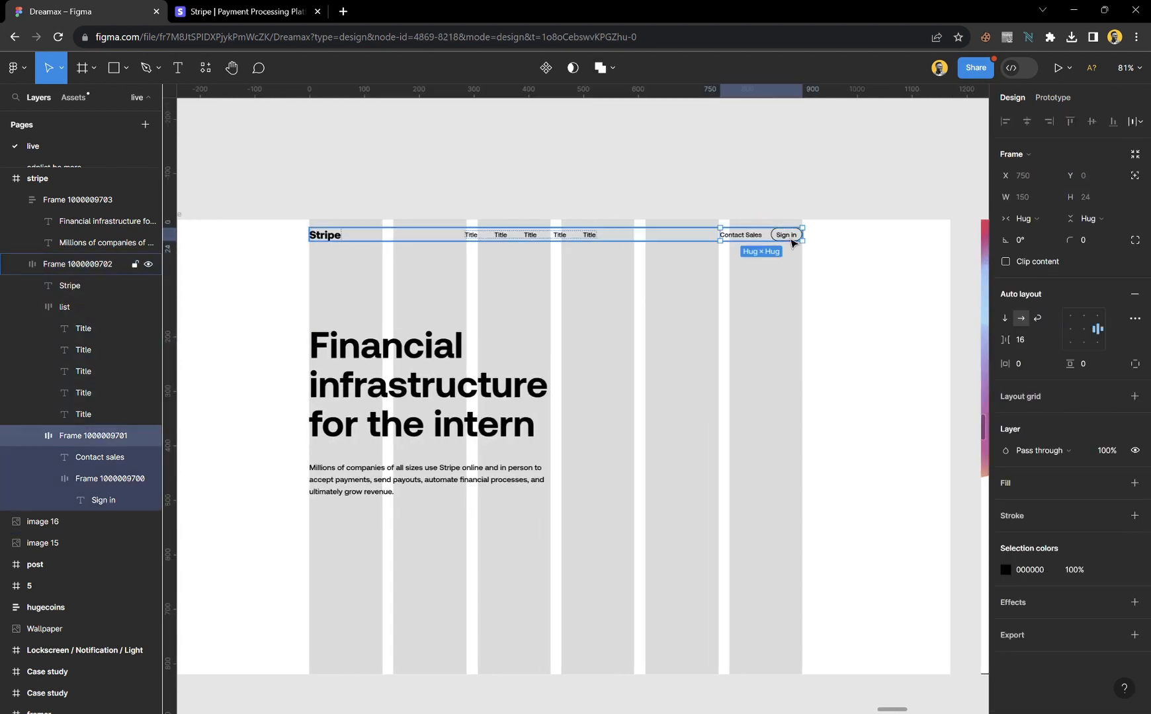
left_click_drag(793, 242, 336, 499)
scroll(321, 542, "up", 5)
scroll(329, 506, "up", 3)
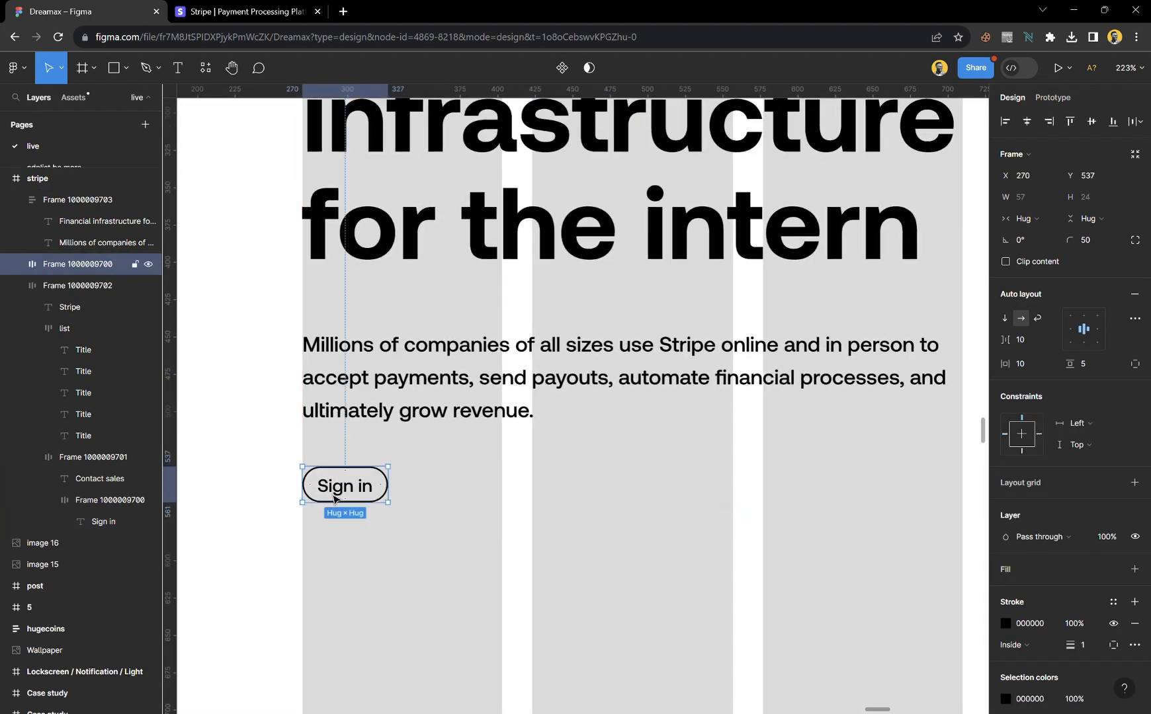
- Set the copied button's vertical padding to 8 and its horizontal padding to 16
left_click(1094, 358)
type("8")
key("Return")
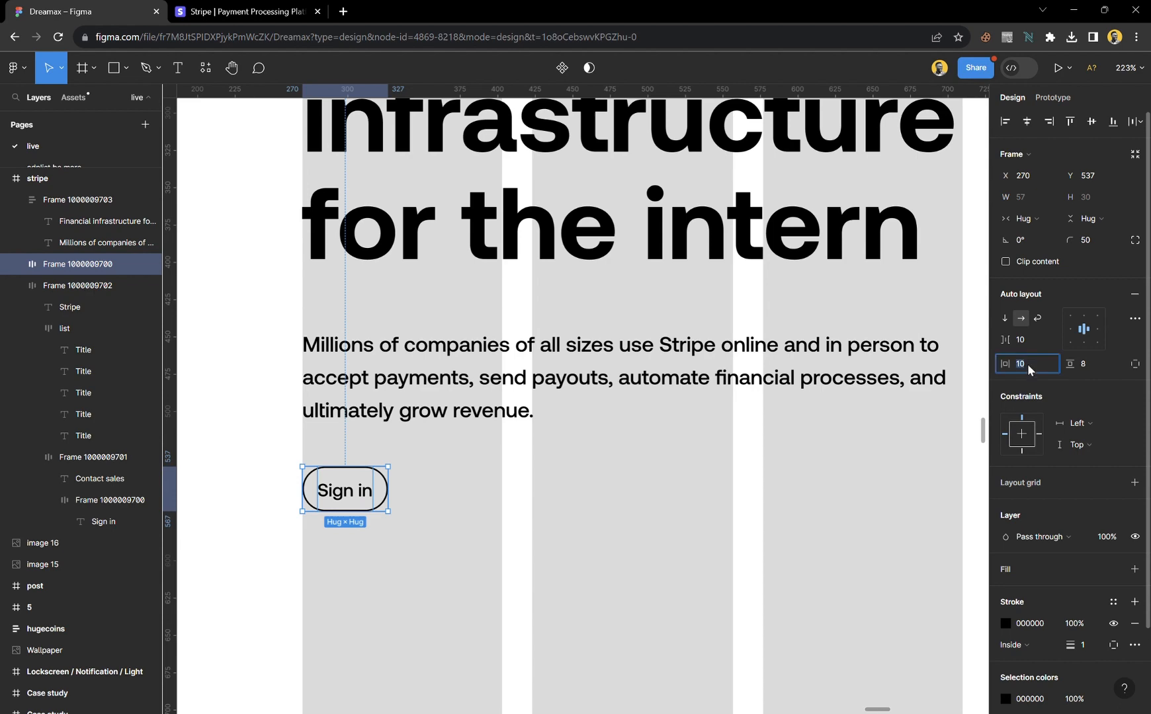
key("Return")
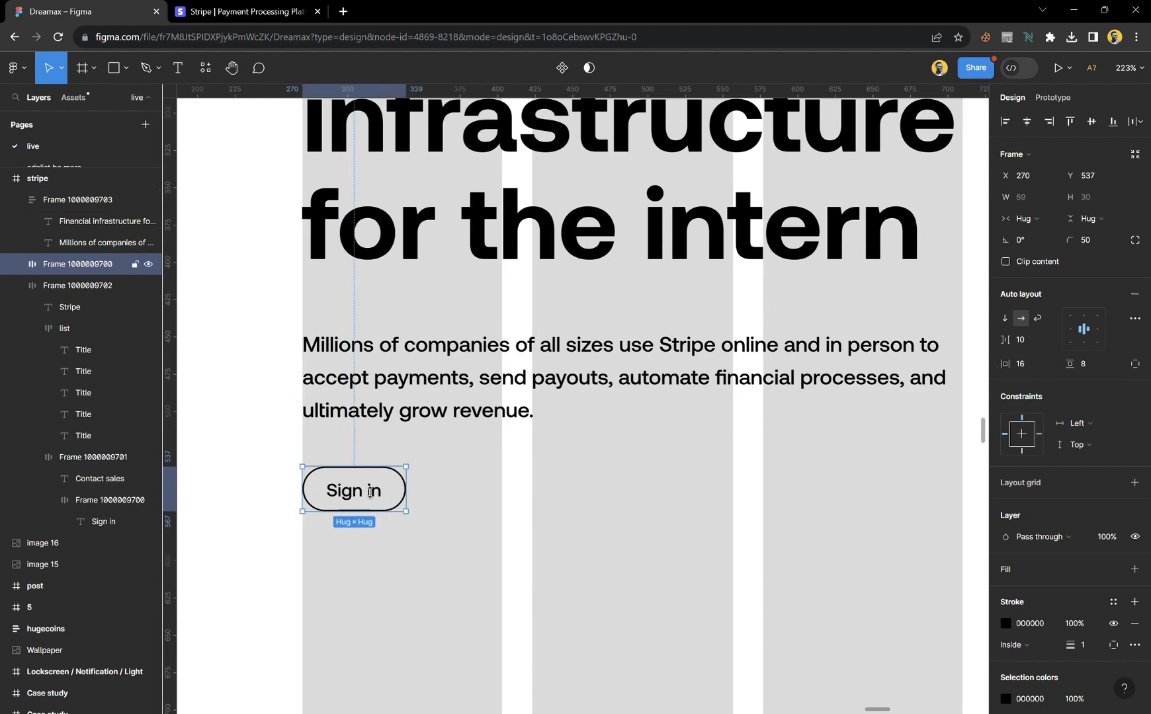
- Check the hero buttons in the Stripe reference and change the copied button's label to "Get started"
scroll(361, 493, "down", 5)
scroll(366, 503, "down", 3)
scroll(886, 506, "up", 10)
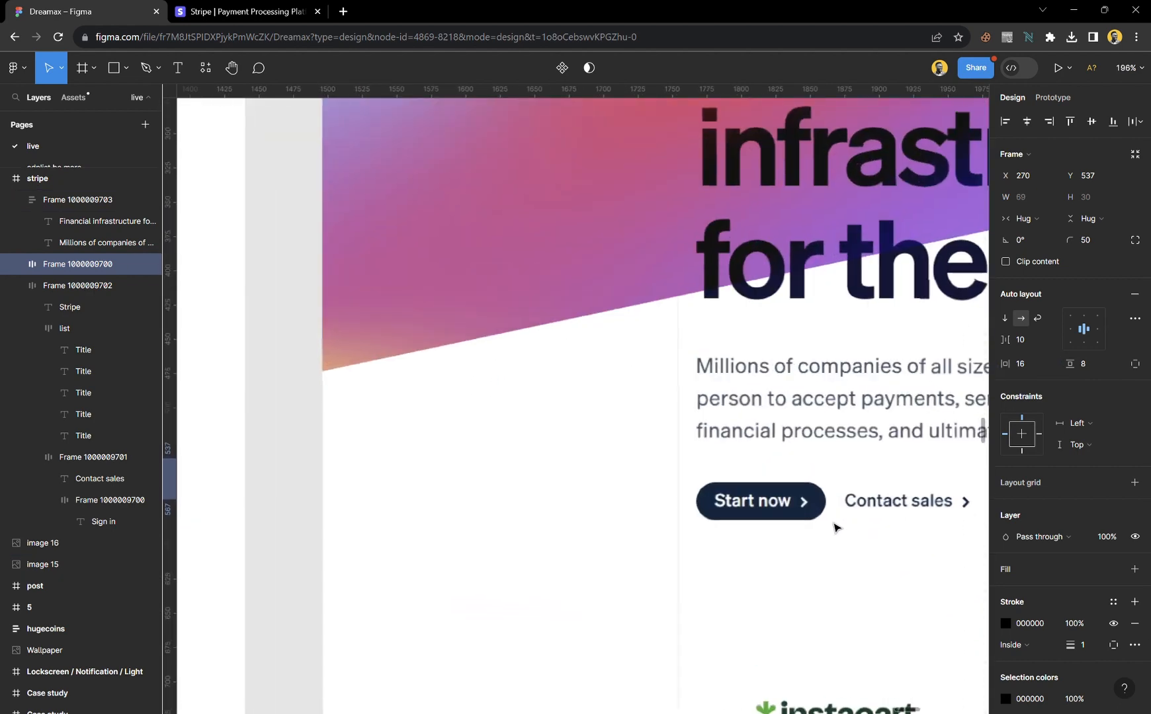
scroll(817, 520, "down", 5)
scroll(450, 467, "left", 10)
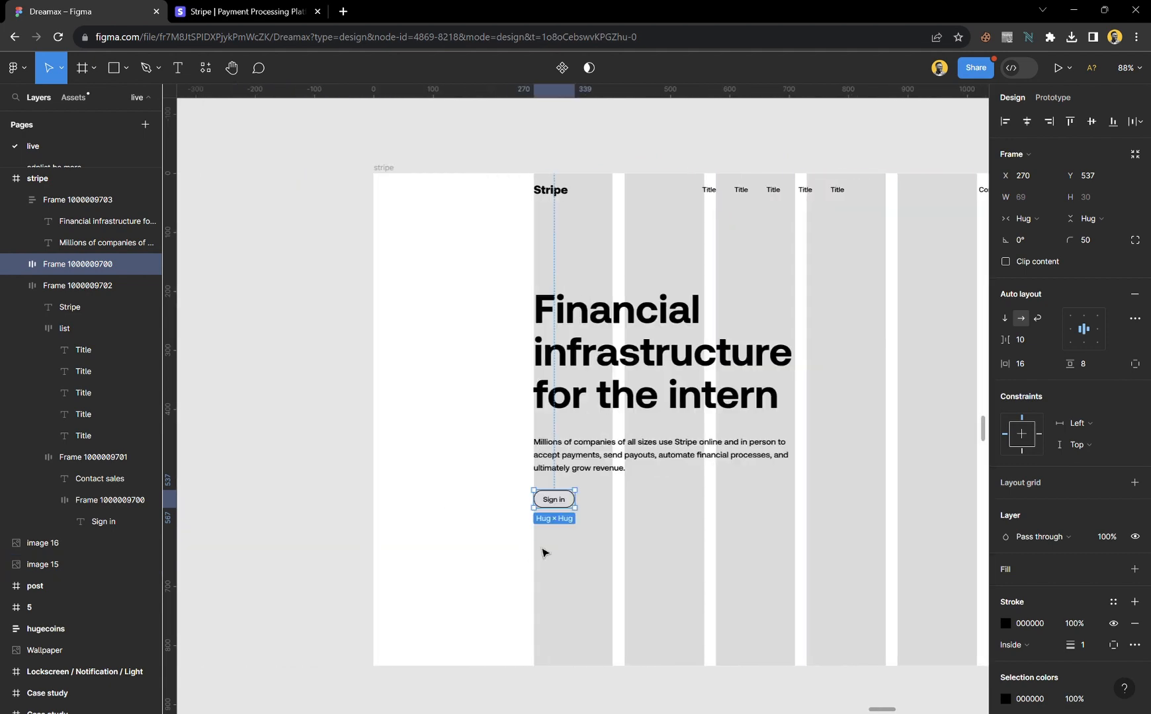
scroll(550, 530, "up", 10)
double_click(575, 455)
double_click(574, 455)
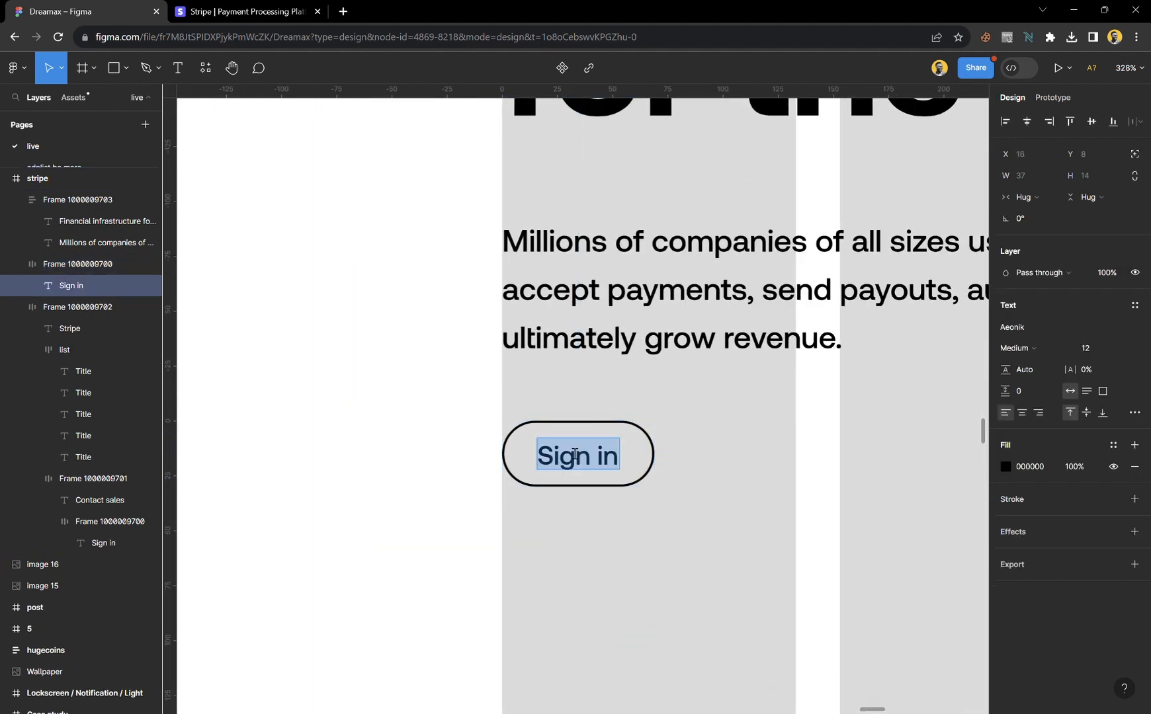
type("Star")
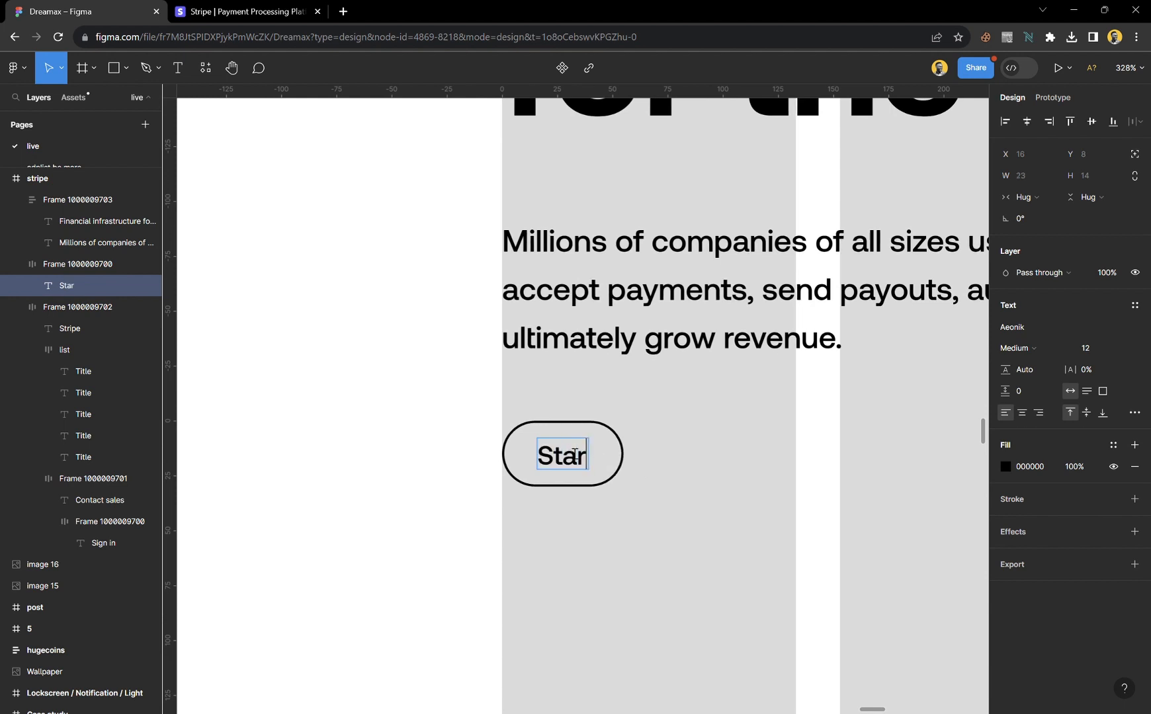
type("t")
key("ctrl+a")
type("Get")
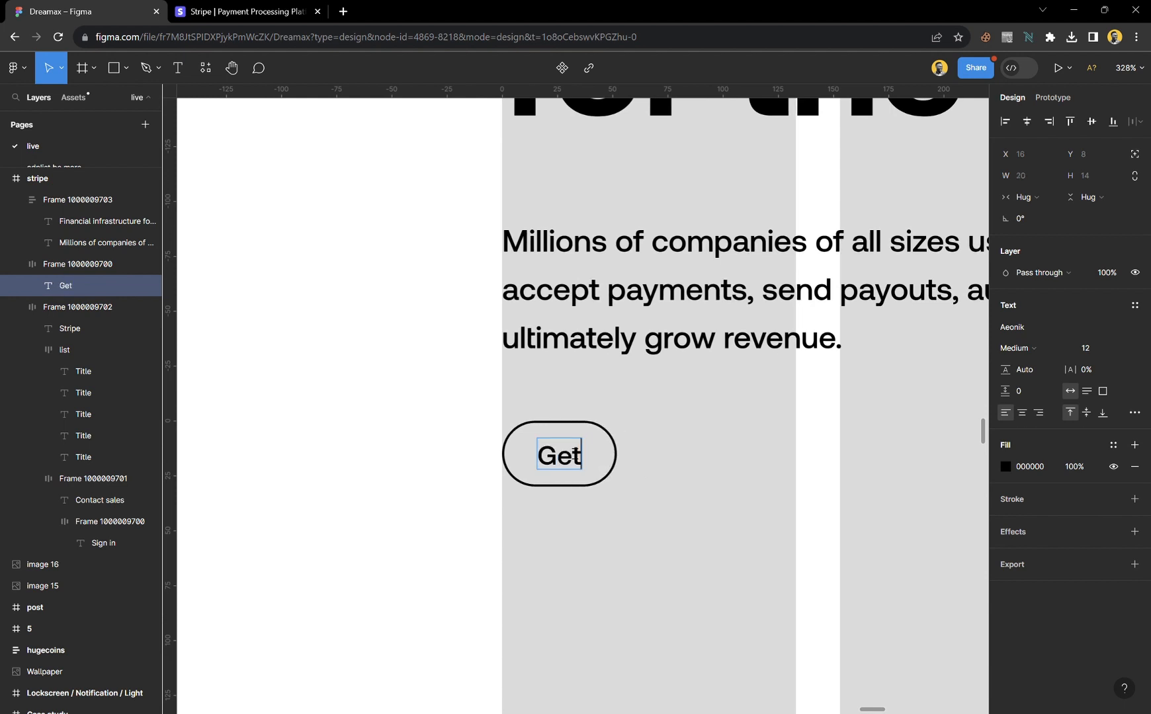
type(" started")
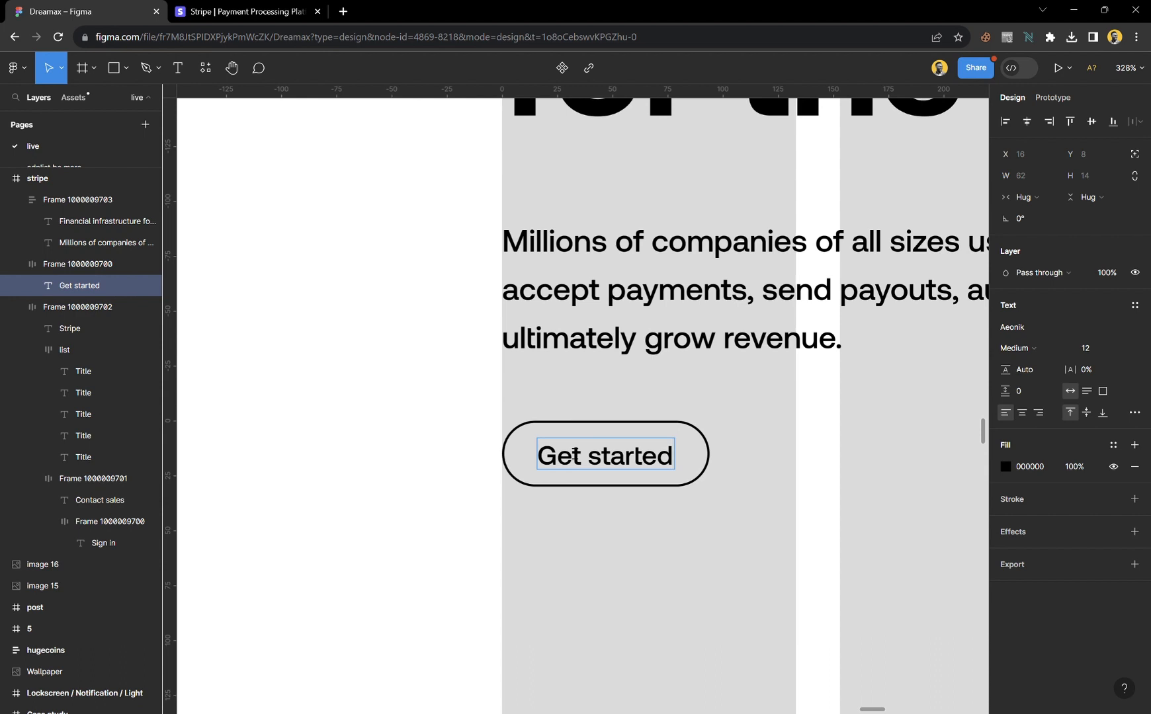
key("Escape")
key("Escape")
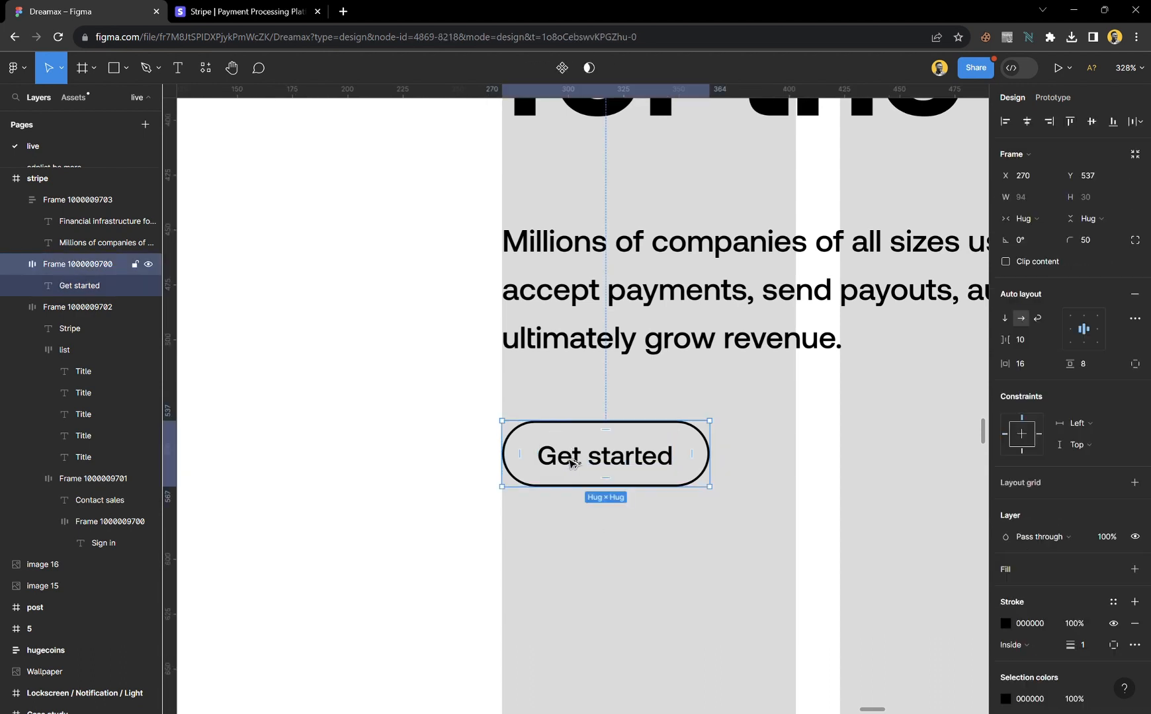
- Duplicate the Get started button beside the original and change the copy's label to "Contact sales"
left_click_drag(557, 452, 814, 457, "alt")
double_click(814, 457)
double_click(814, 456)
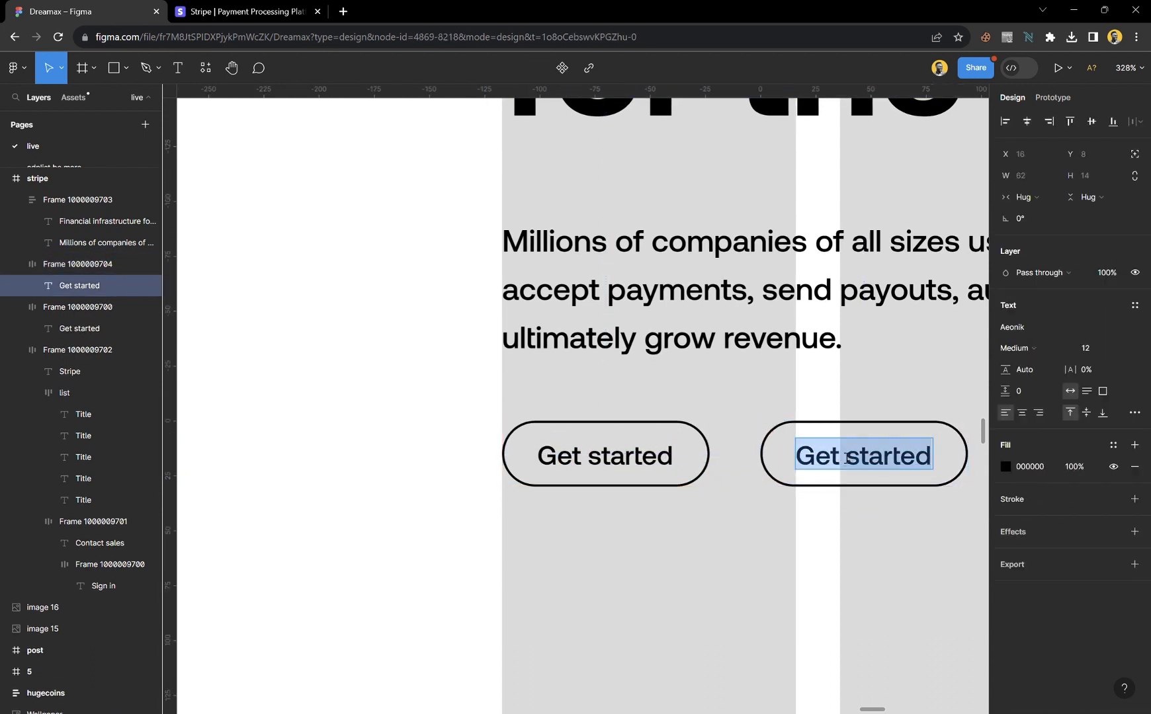
type("Contact")
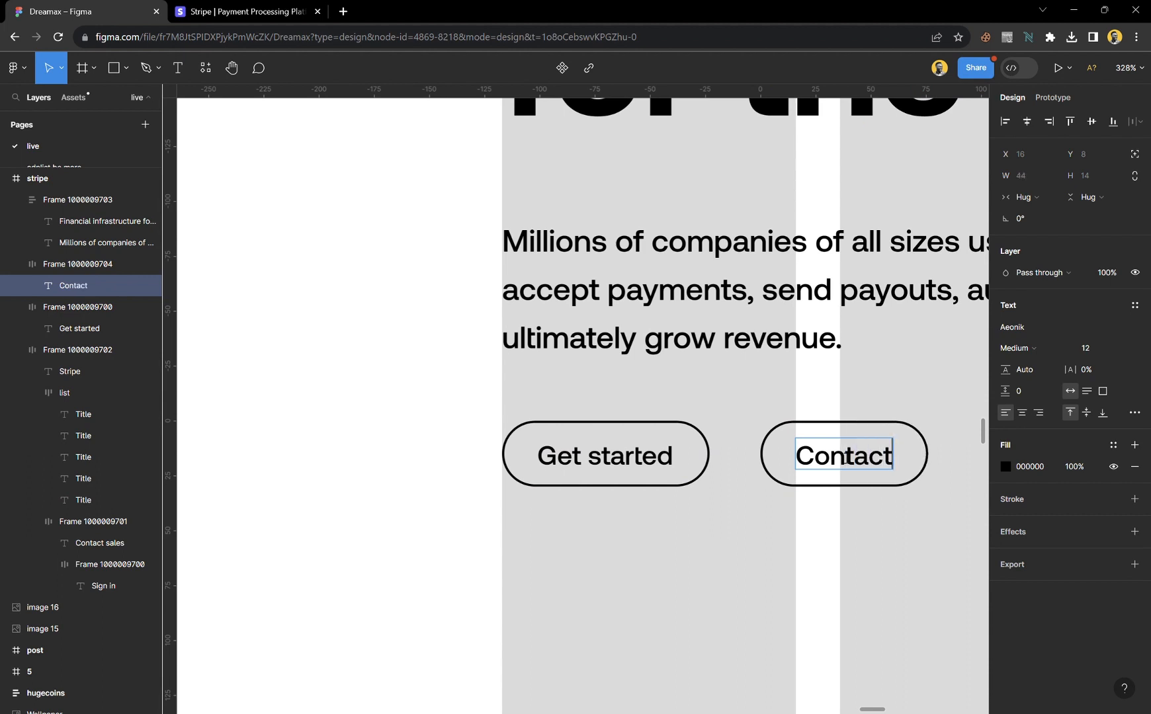
type(" sales")
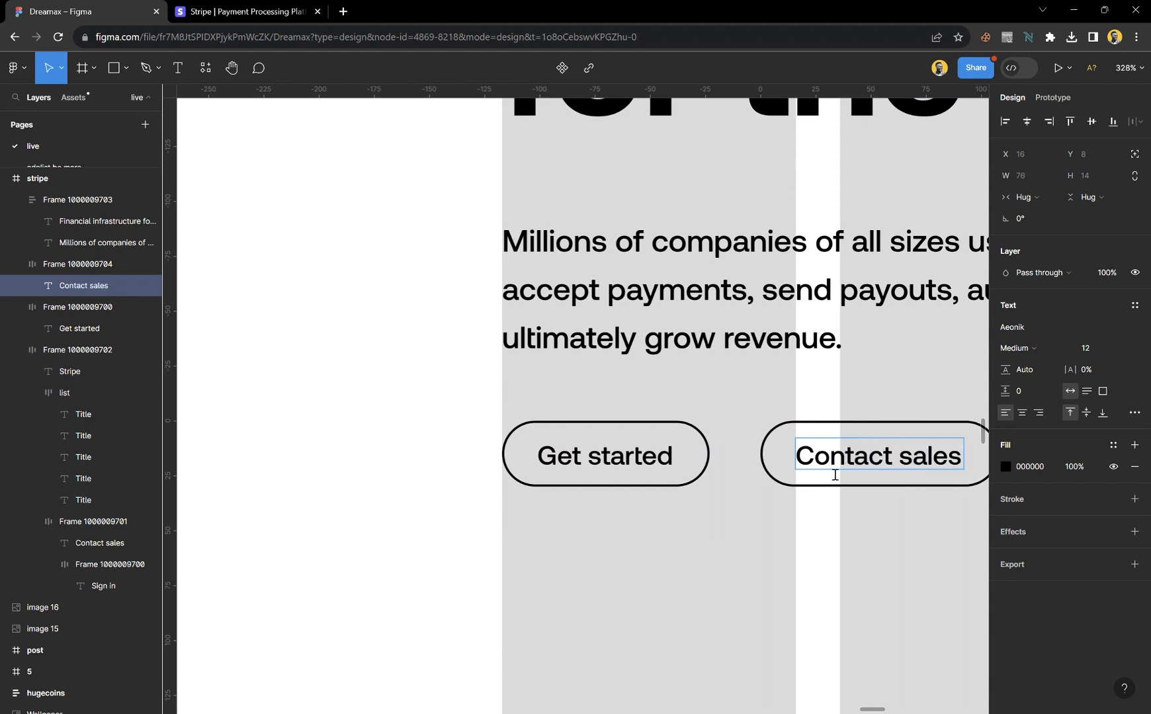
left_click(752, 587)
left_click(752, 588)
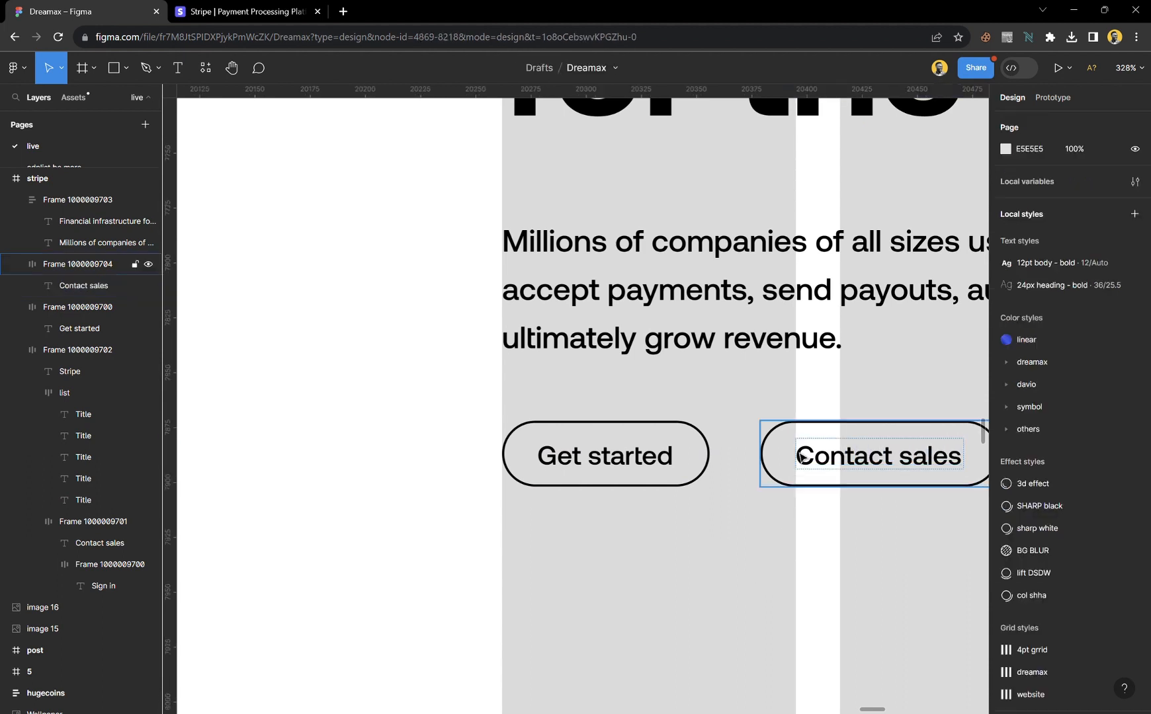
- Wrap the two hero buttons in a horizontal auto layout frame with a gap of 16
left_click(802, 455)
left_click(686, 457, "shift")
key("shift+a")
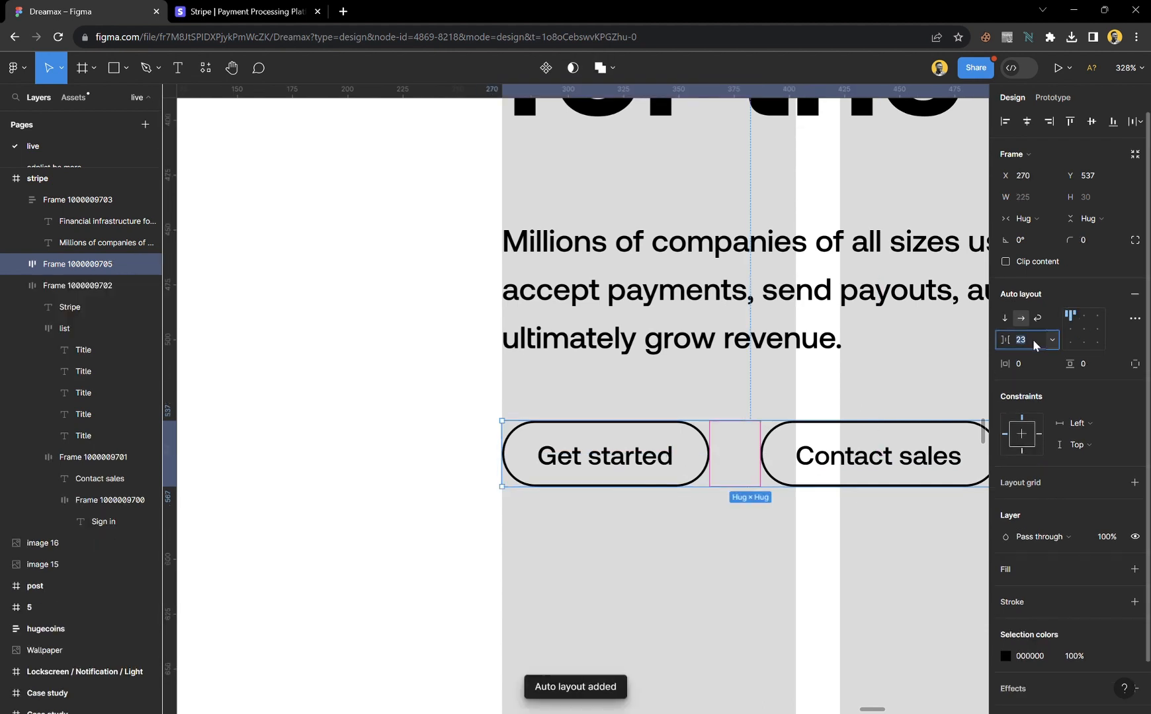
key("Return")
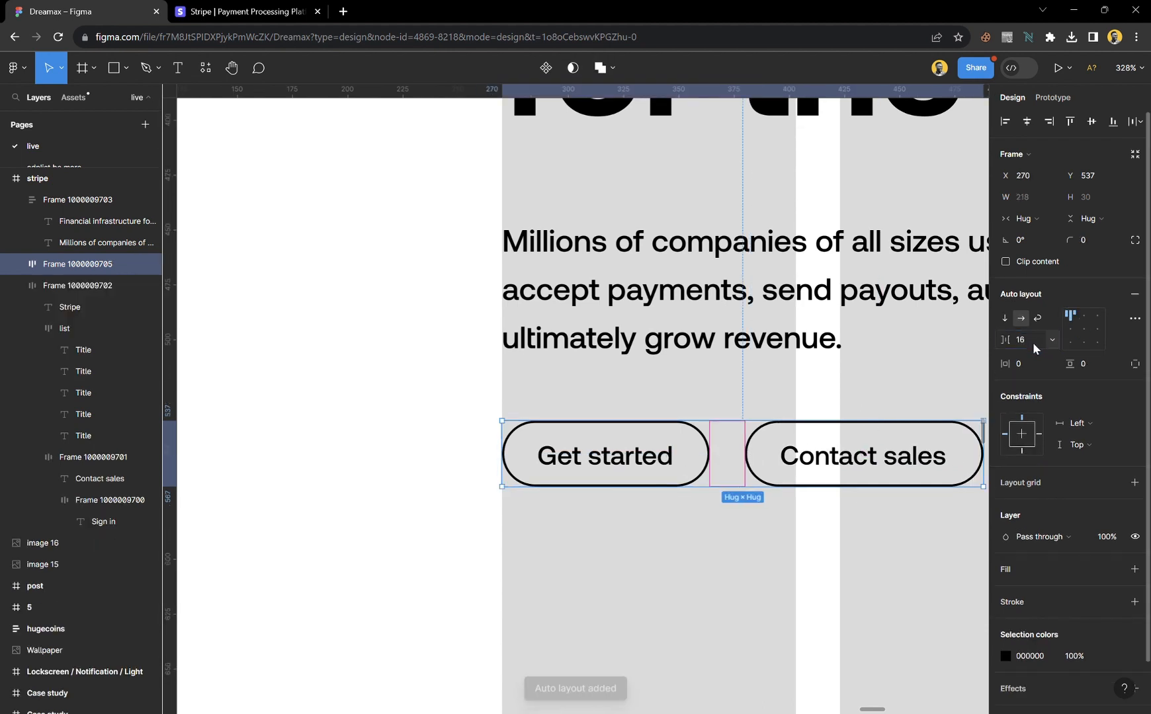
left_click(732, 588)
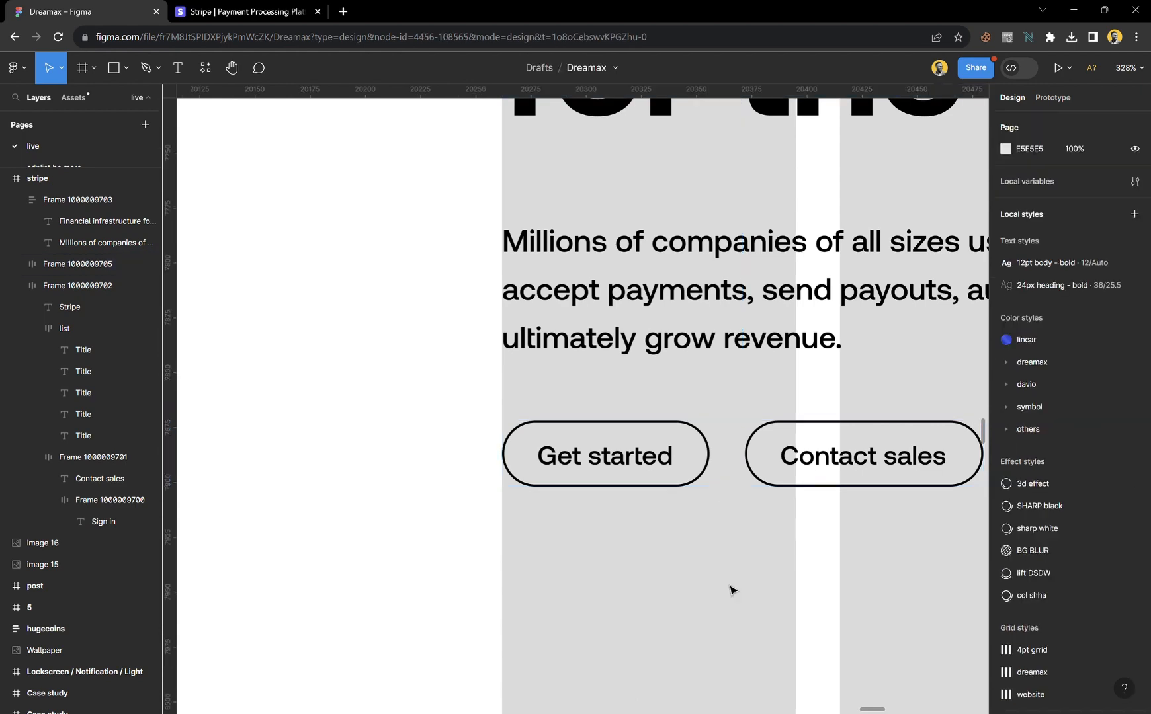
- Wrap the hero text frame and the buttons frame in one vertical auto layout frame with a gap of 24
scroll(604, 465, "down", 6)
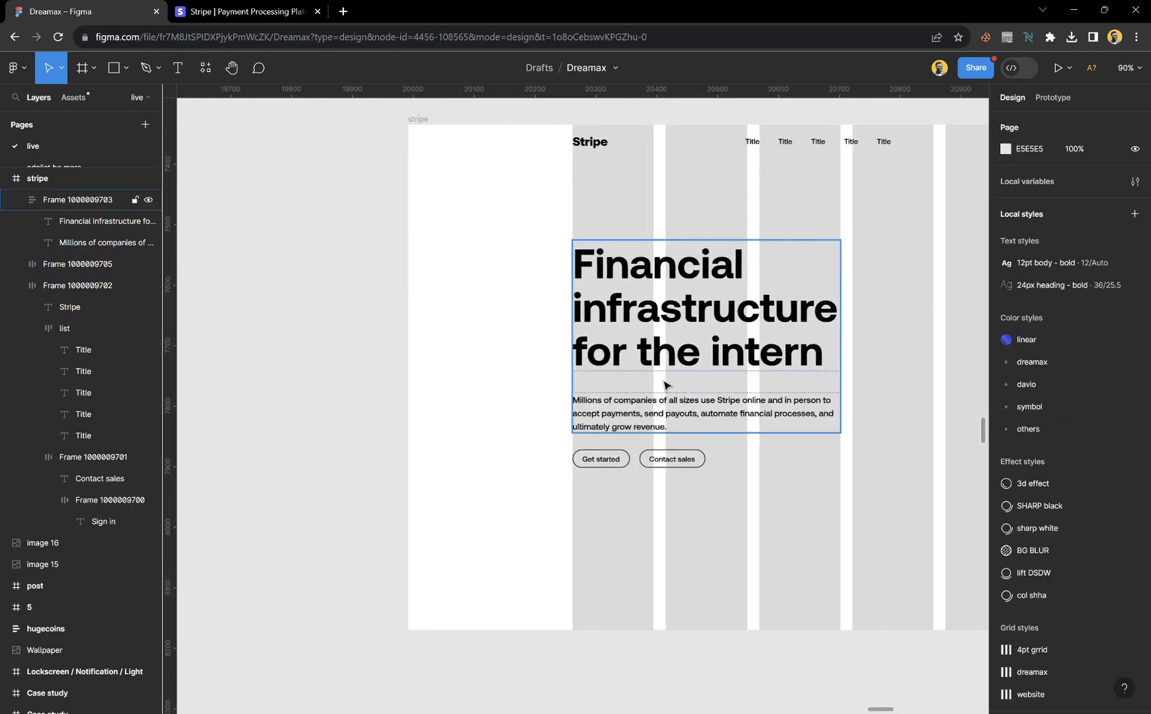
left_click(651, 417)
left_click(640, 451, "shift")
scroll(654, 394, "up", 4)
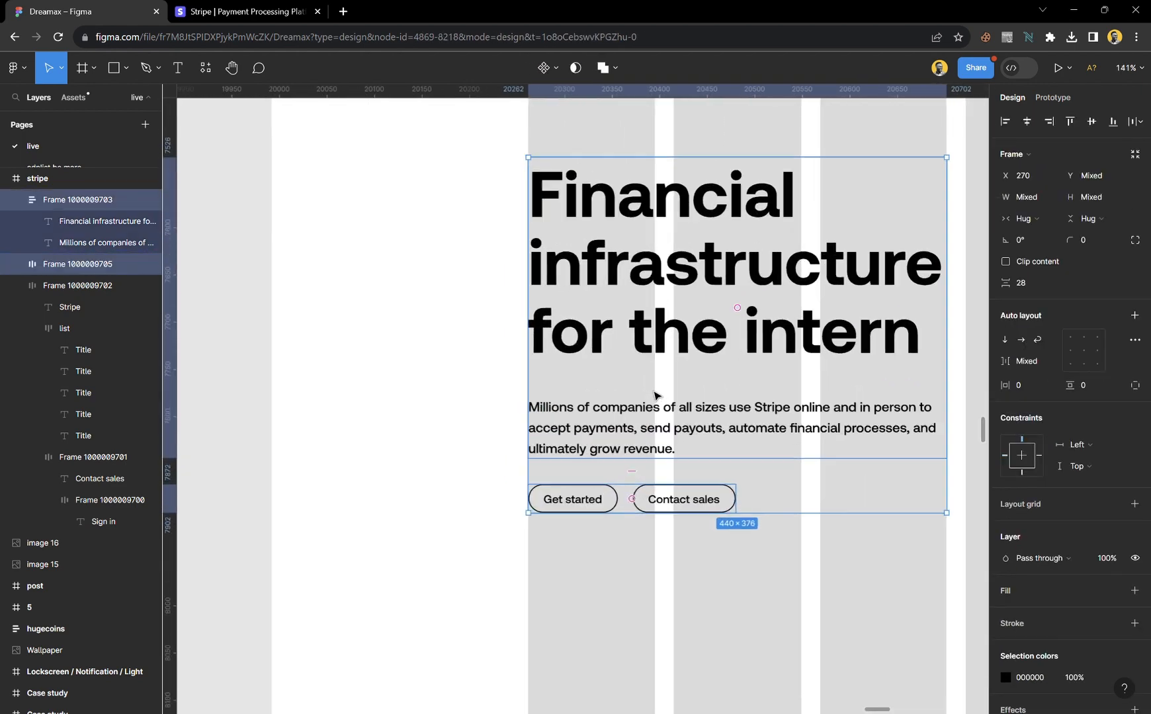
left_click(620, 440)
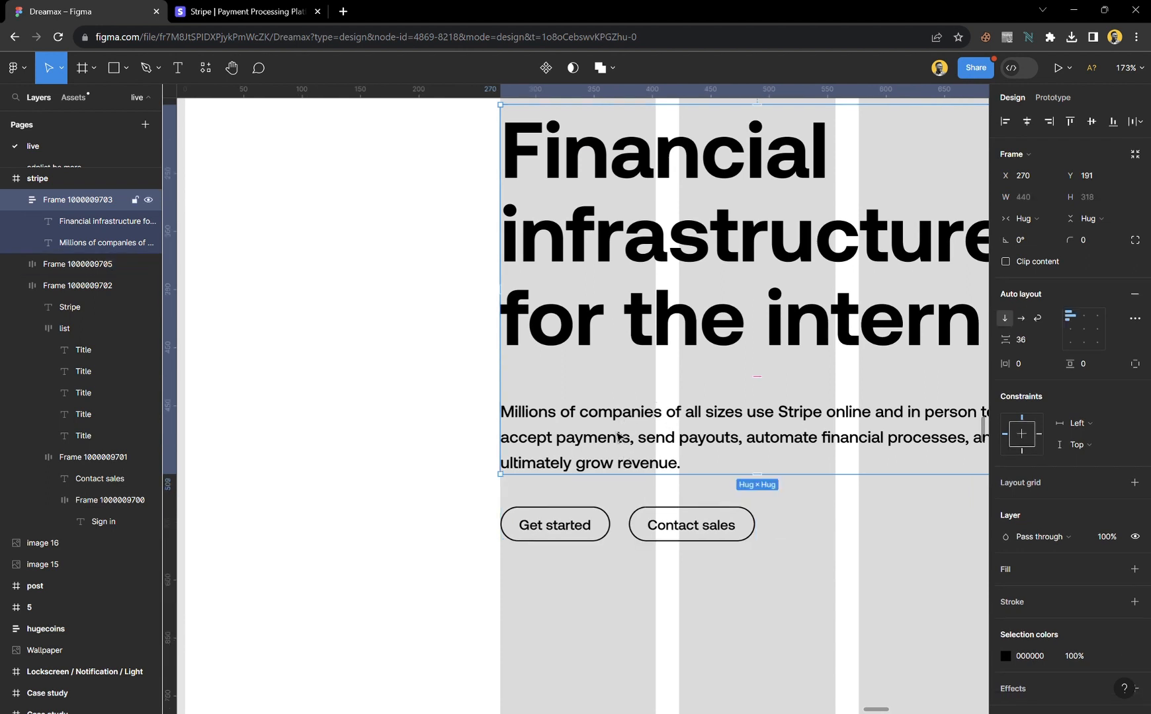
left_click(598, 524, "shift")
key("shift+a")
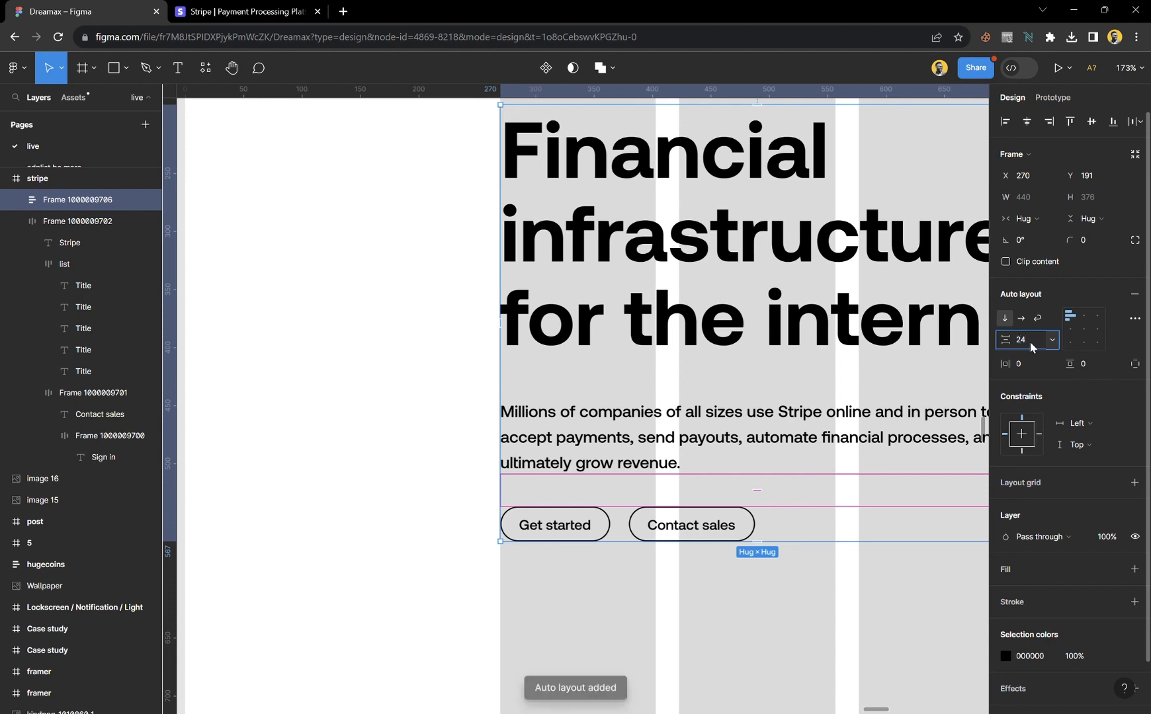
key("Return")
left_click(786, 636)
scroll(561, 556, "down", 5)
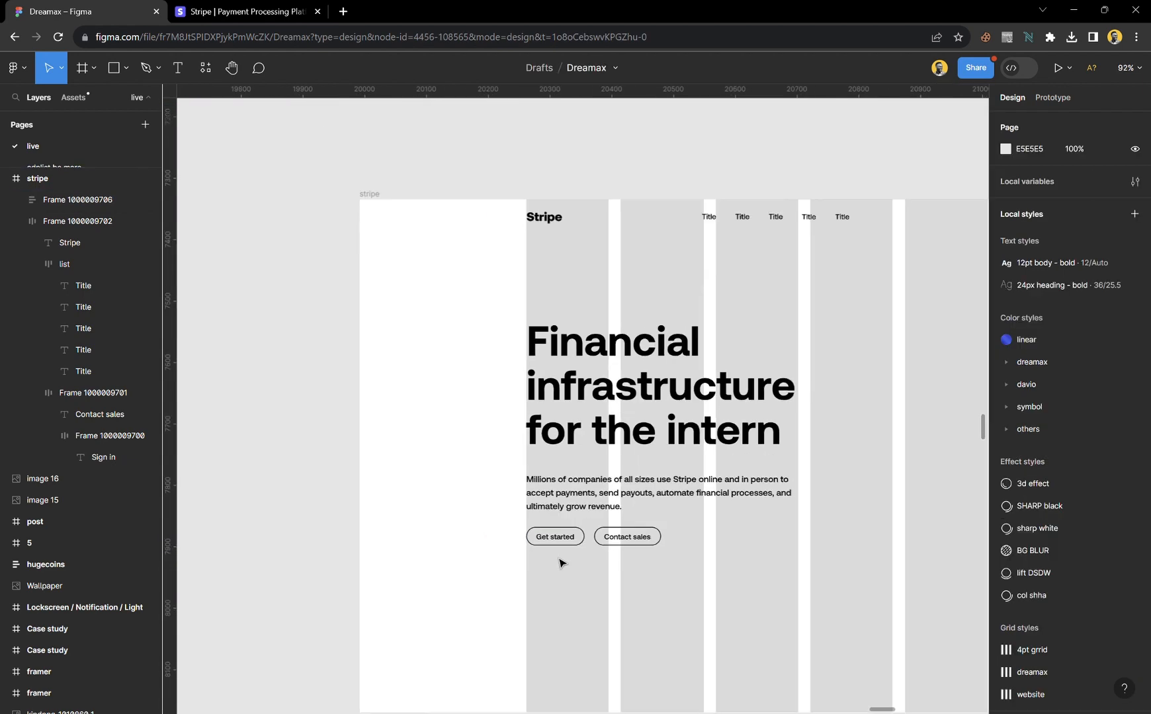
- Draw a rectangle about 568 × 455 over the dashboard mockup in the Stripe reference image
scroll(560, 560, "up", 2)
scroll(561, 552, "right", 6)
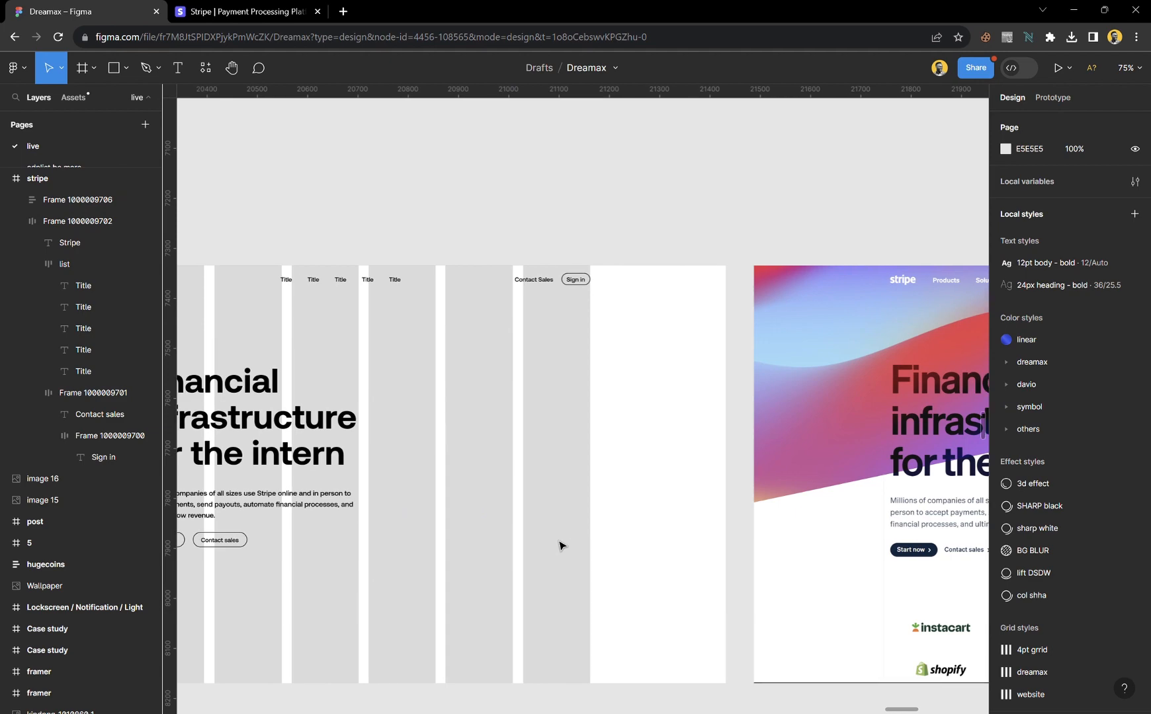
scroll(560, 546, "right", 7)
scroll(562, 539, "right", 2)
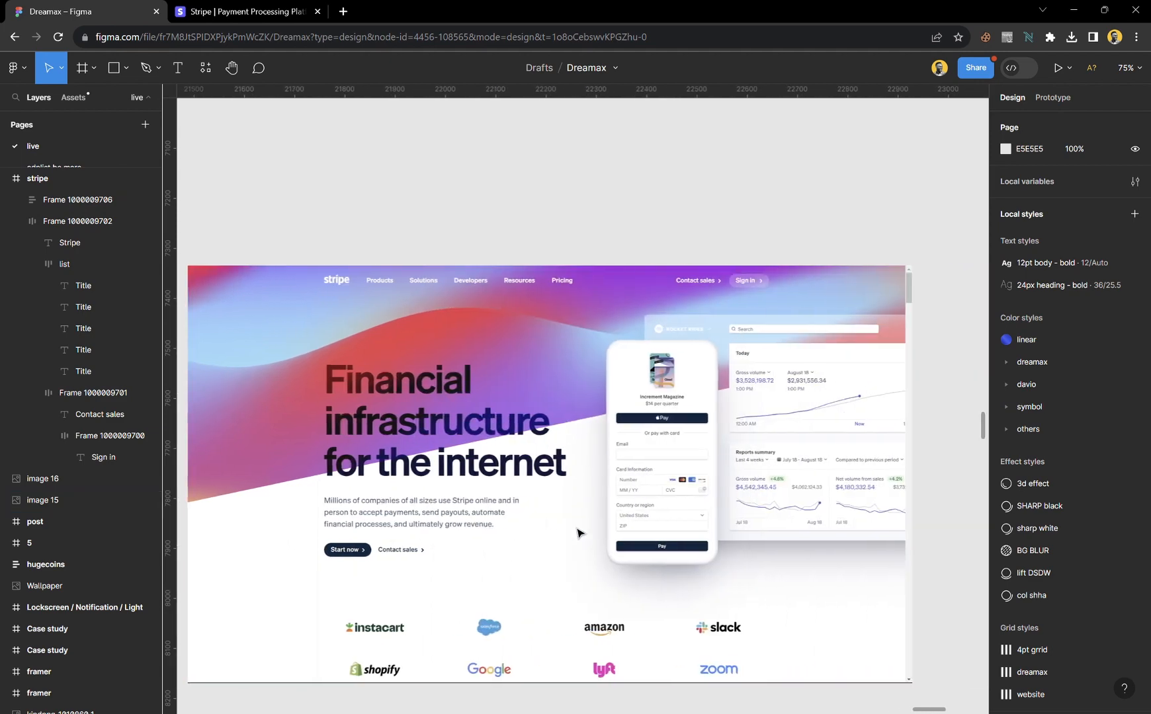
scroll(712, 401, "up", 5)
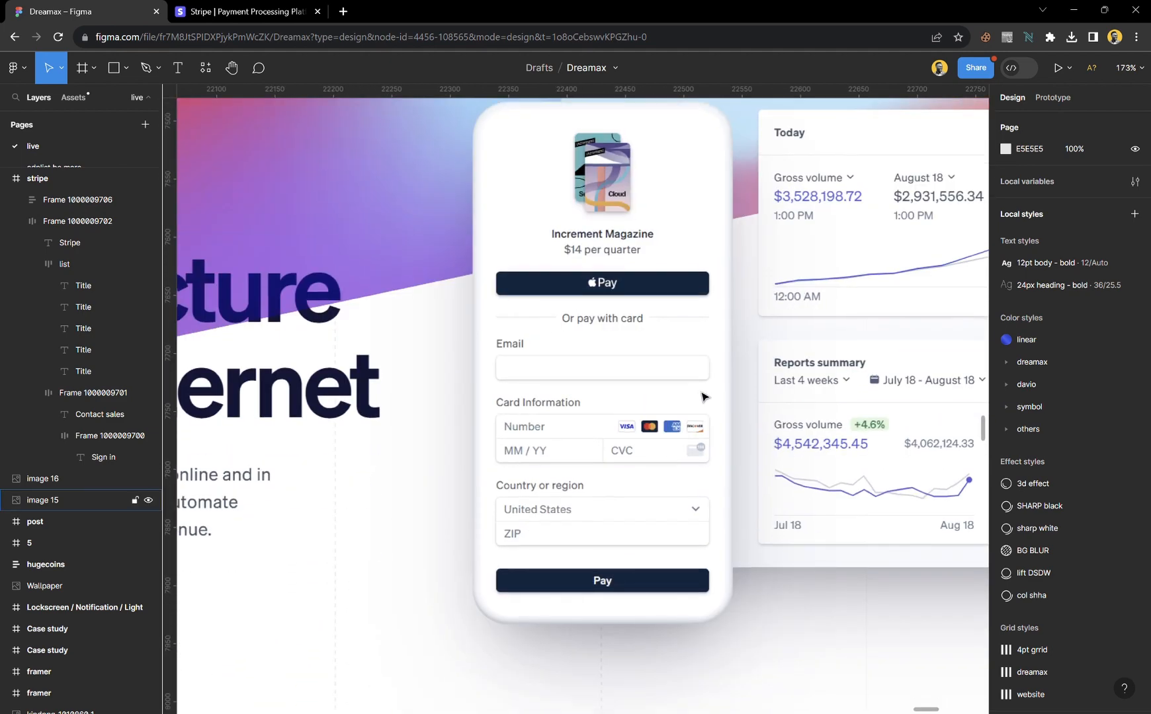
scroll(621, 390, "down", 3)
scroll(631, 381, "up", 1)
scroll(632, 382, "up", 2)
scroll(632, 380, "right", 1)
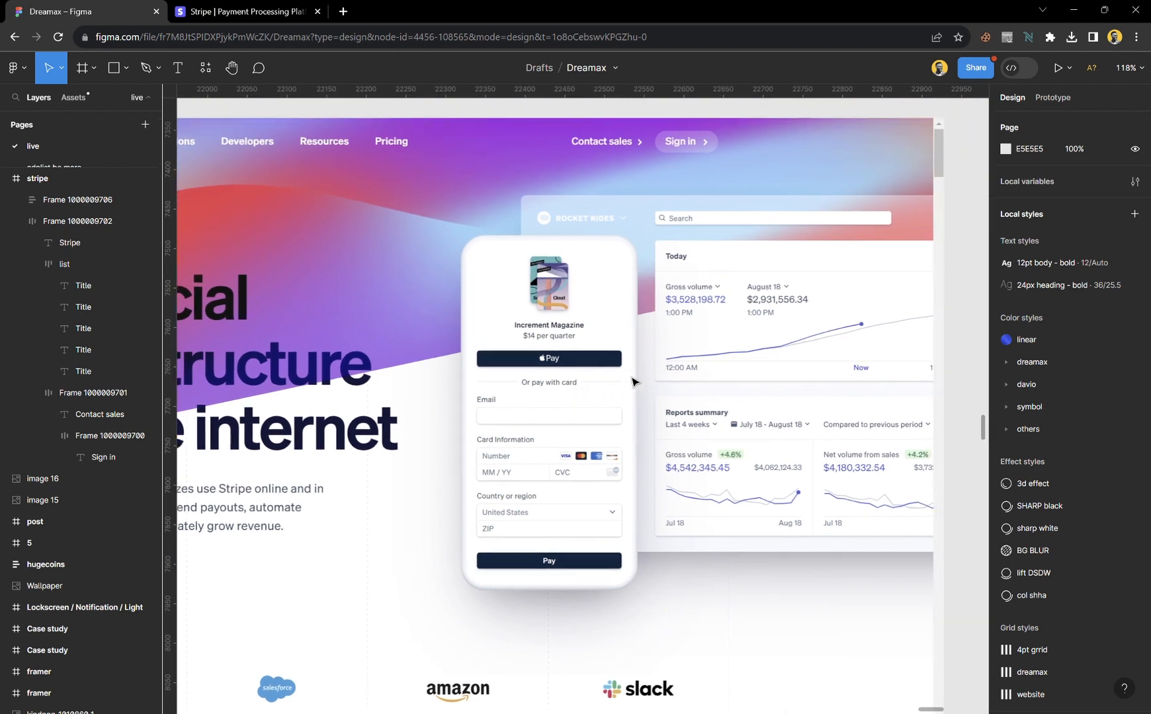
key("r")
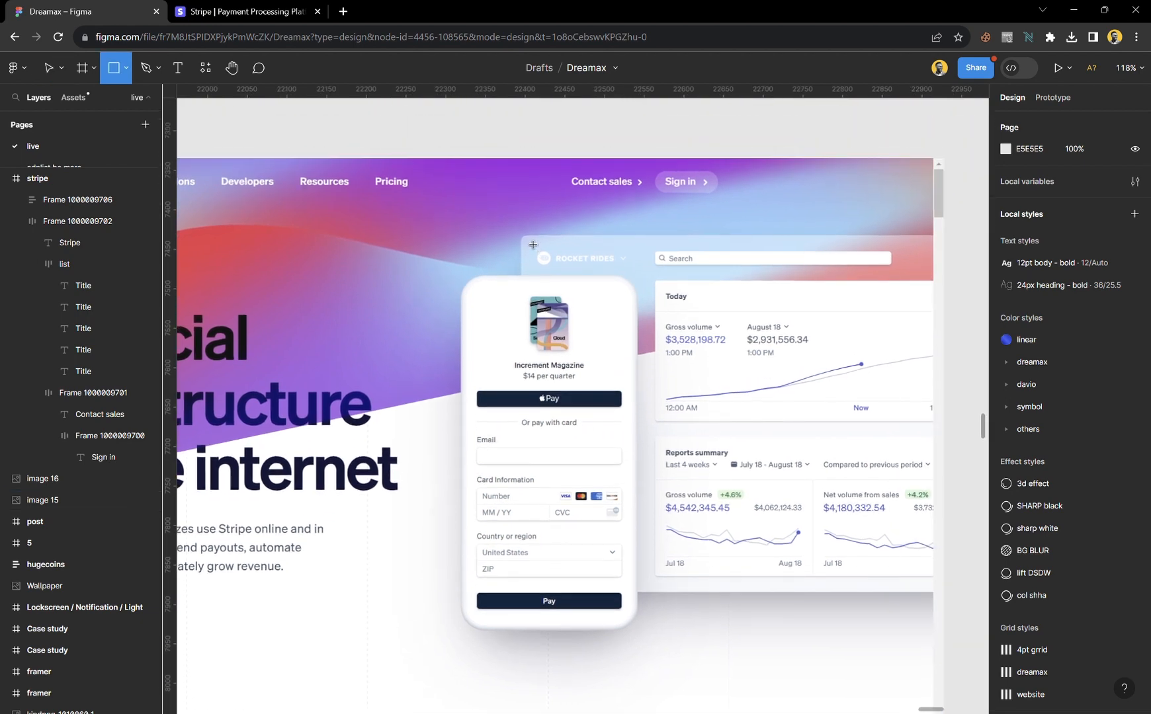
mouse_move(522, 234)
left_mouse_down()
mouse_move(683, 411)
mouse_move(961, 544)
mouse_move(974, 593)
left_mouse_up()
- Align the rectangle's left and top edges with the dashboard mockup, resizing it to about 570 × 453
scroll(545, 250, "up", 10)
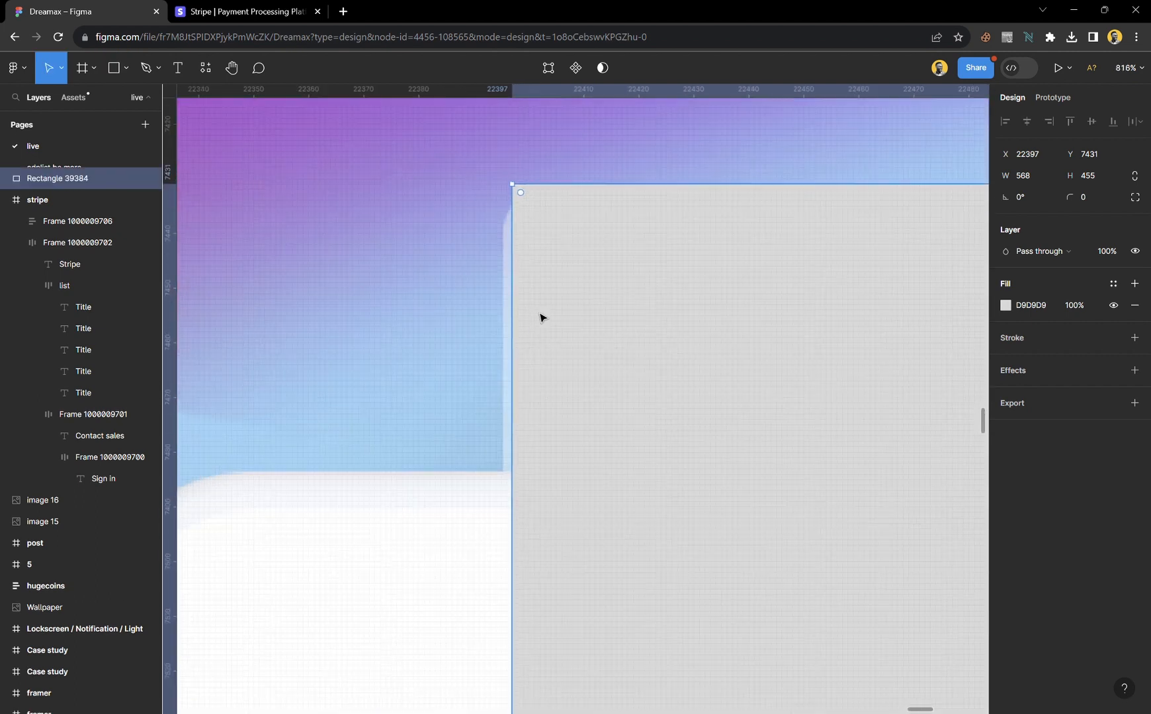
left_click_drag(510, 272, 498, 273)
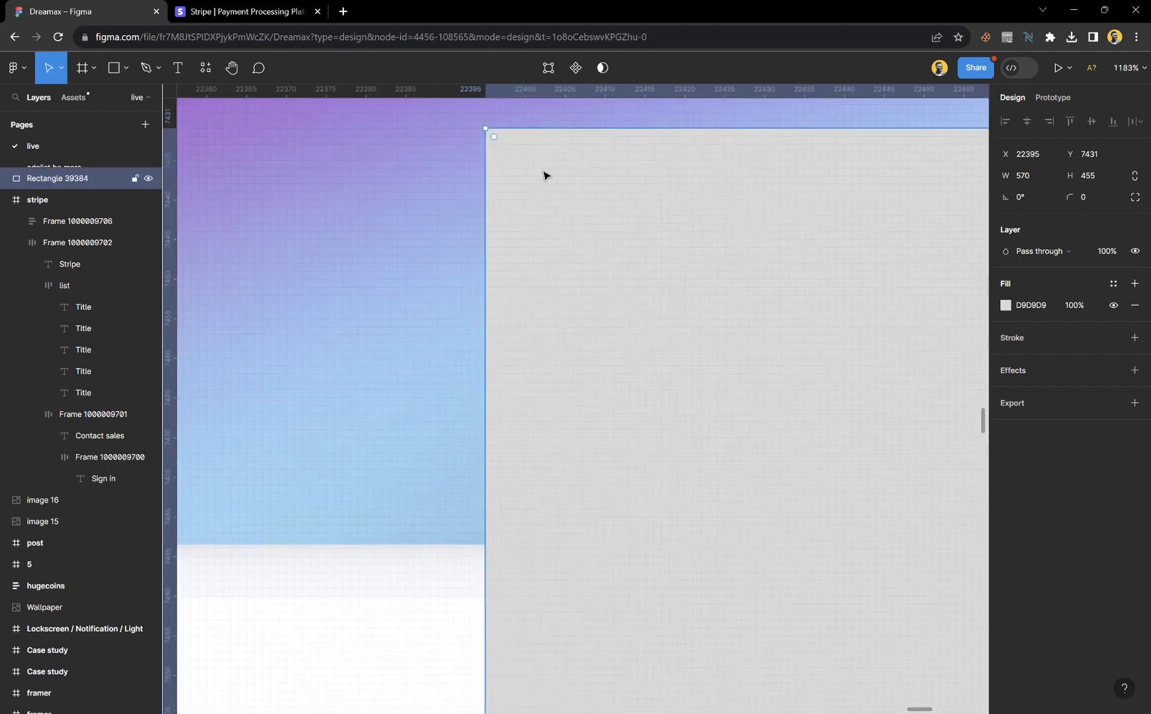
mouse_move(564, 138)
left_mouse_down()
mouse_move(567, 174)
mouse_move(566, 149)
left_mouse_up()
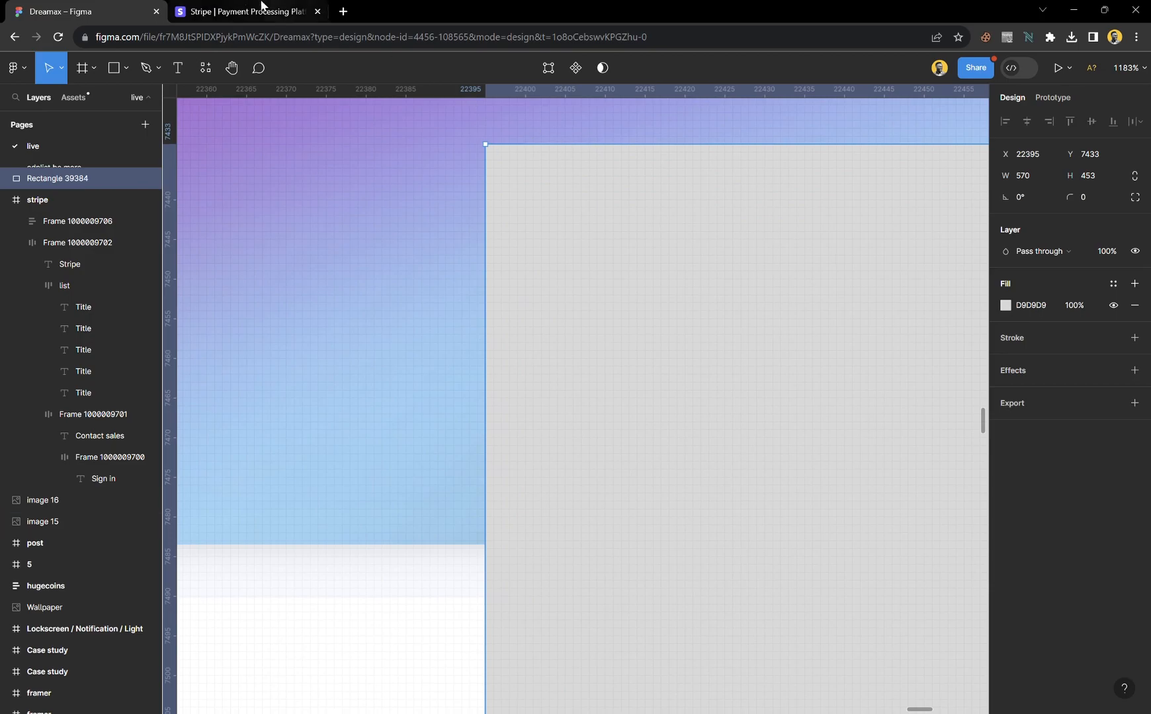
- Check the dashboard panel on the live Stripe site and round the rectangle's corners to a radius of 7
left_click(243, 9)
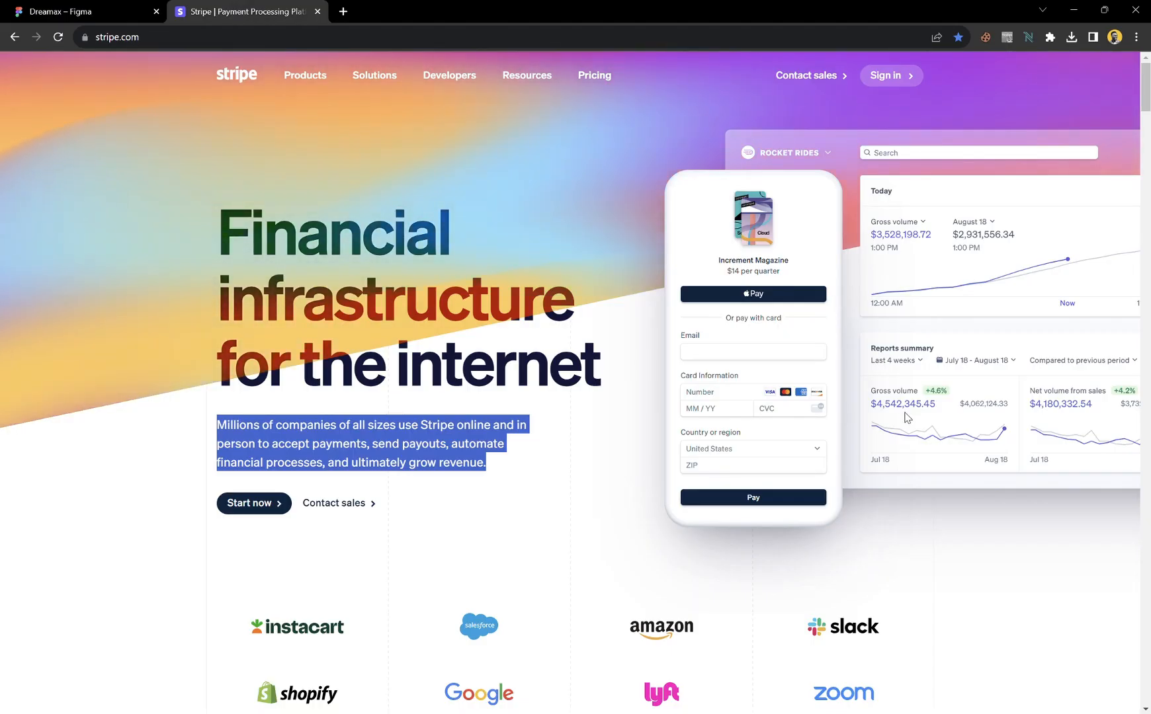
key("super+shift+s")
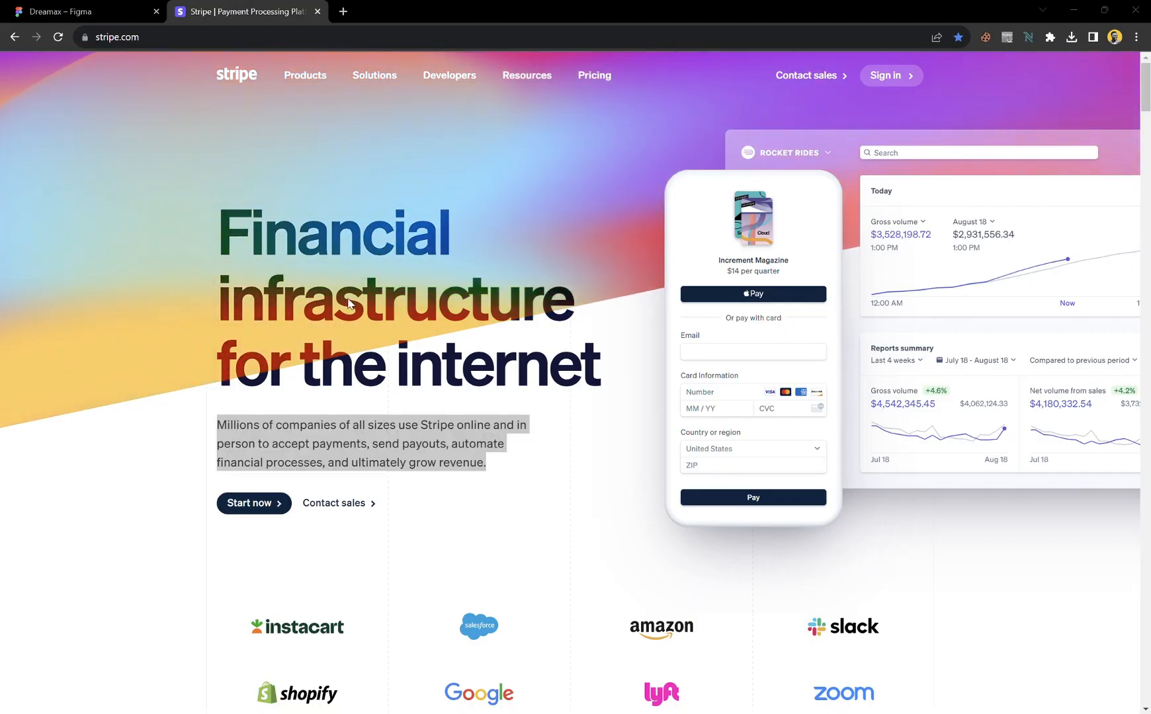
left_click(91, 14)
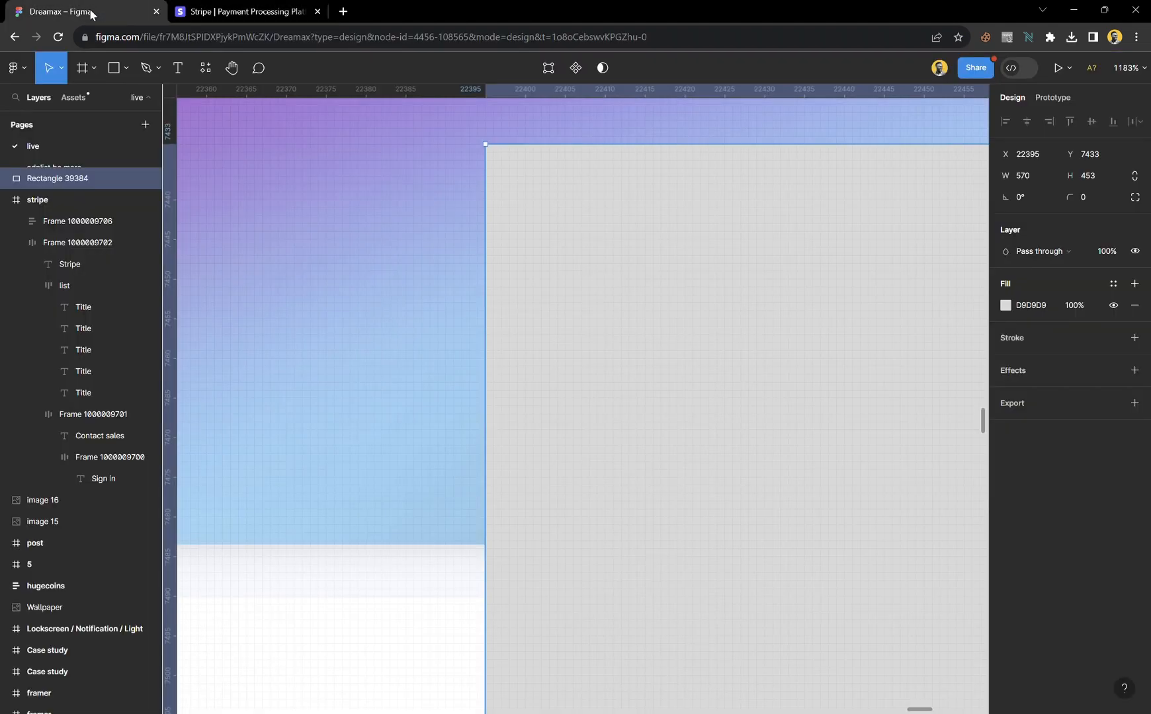
left_click_drag(497, 156, 535, 190)
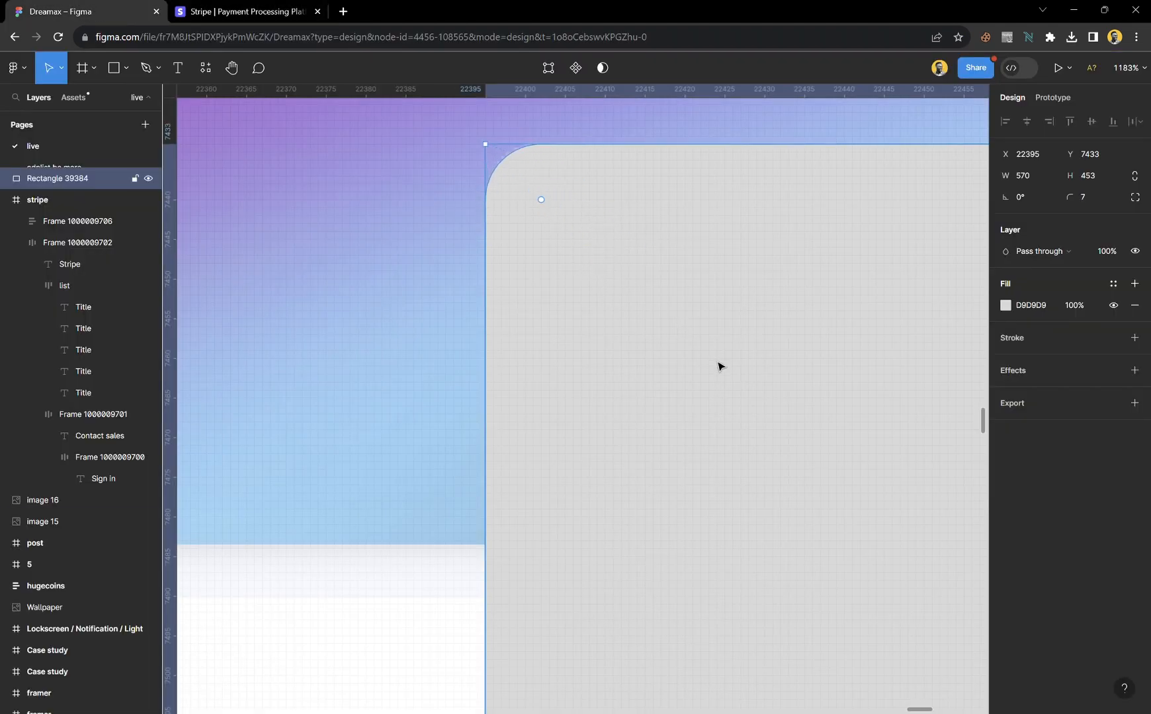
scroll(720, 367, "down", 10)
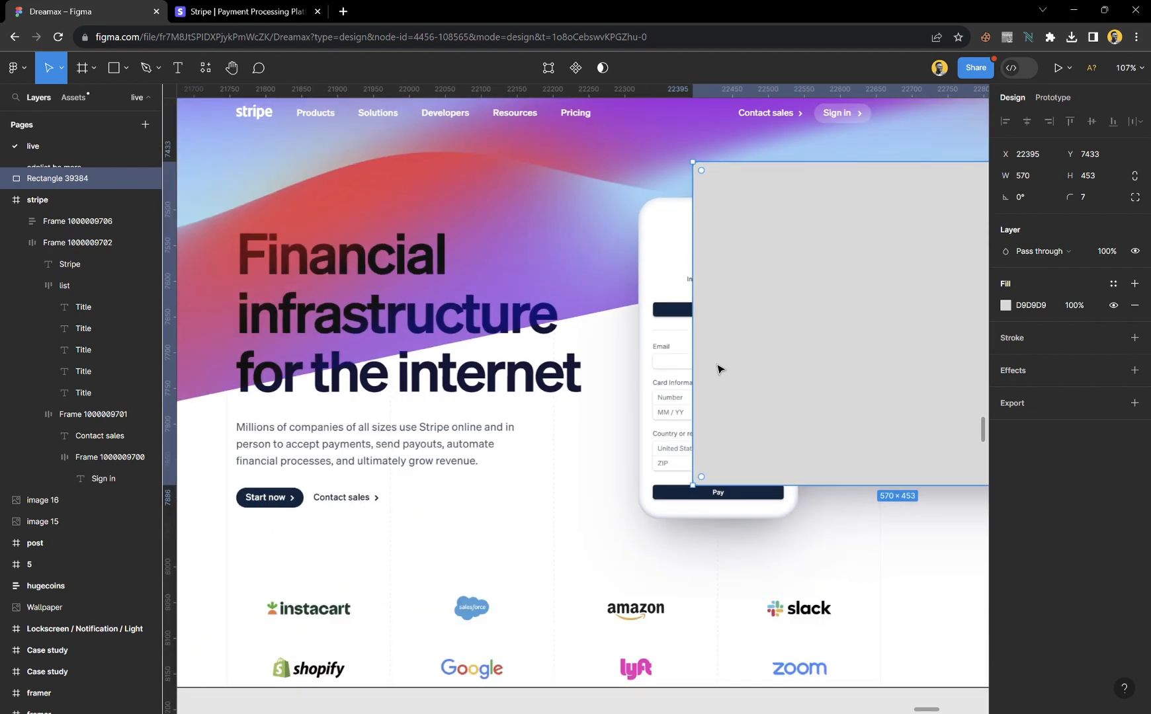
- Duplicate the dashboard rectangle over the phone mockup and narrow the copy to a width of about 224
scroll(719, 369, "up", 3)
left_click_drag(748, 306, 670, 351)
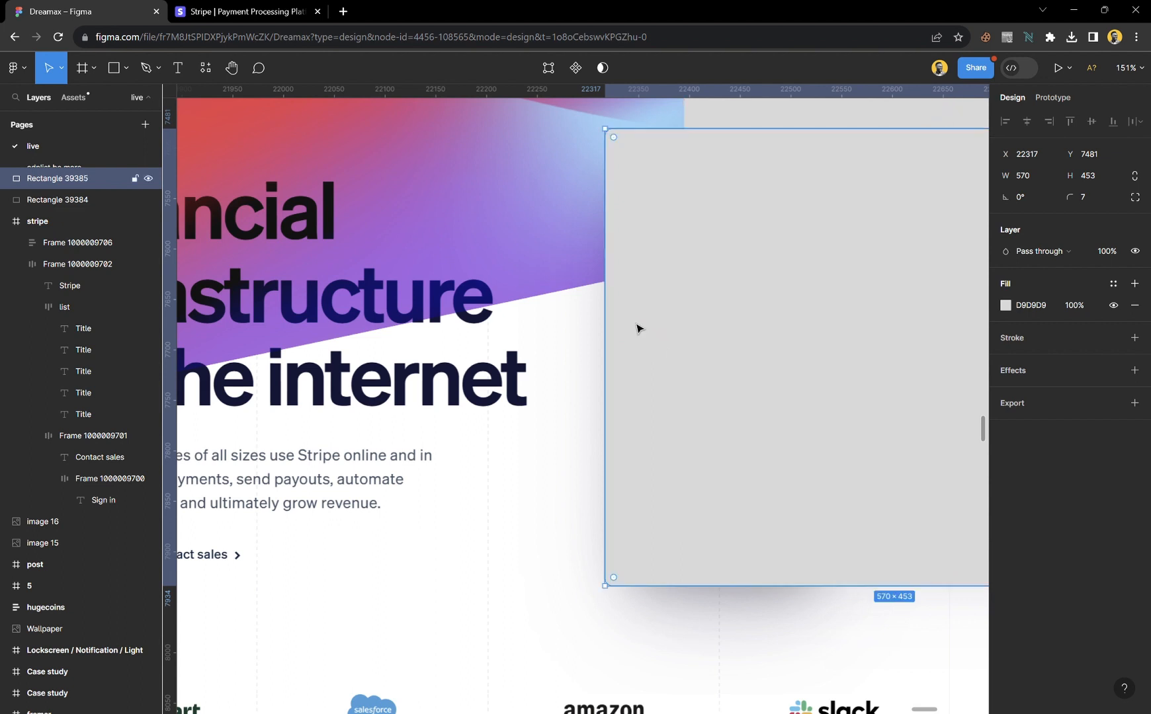
left_click_drag(616, 305, 664, 315)
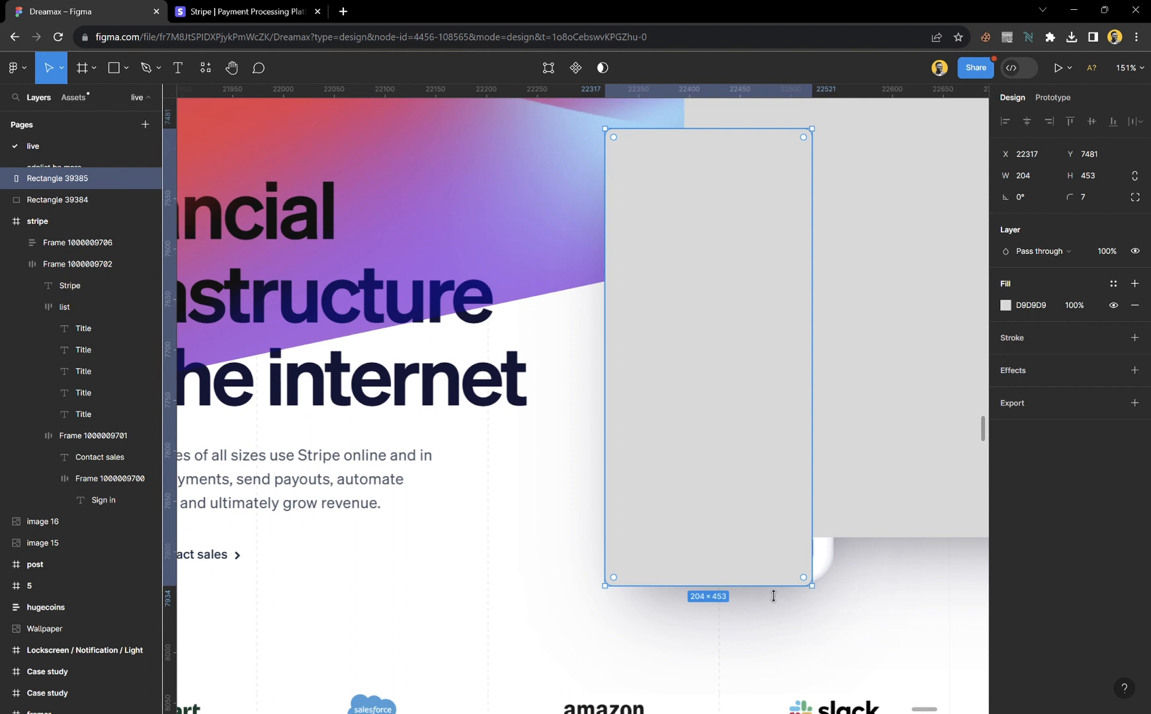
left_click_drag(818, 510, 833, 509)
left_click(909, 536)
mouse_move(910, 537)
left_mouse_down()
mouse_move(912, 509)
mouse_move(913, 549)
left_mouse_up()
left_click(766, 580)
- Round the phone rectangle's corners to 19 and trim its top and left edges to about 222 × 450
scroll(683, 434, "up", 1)
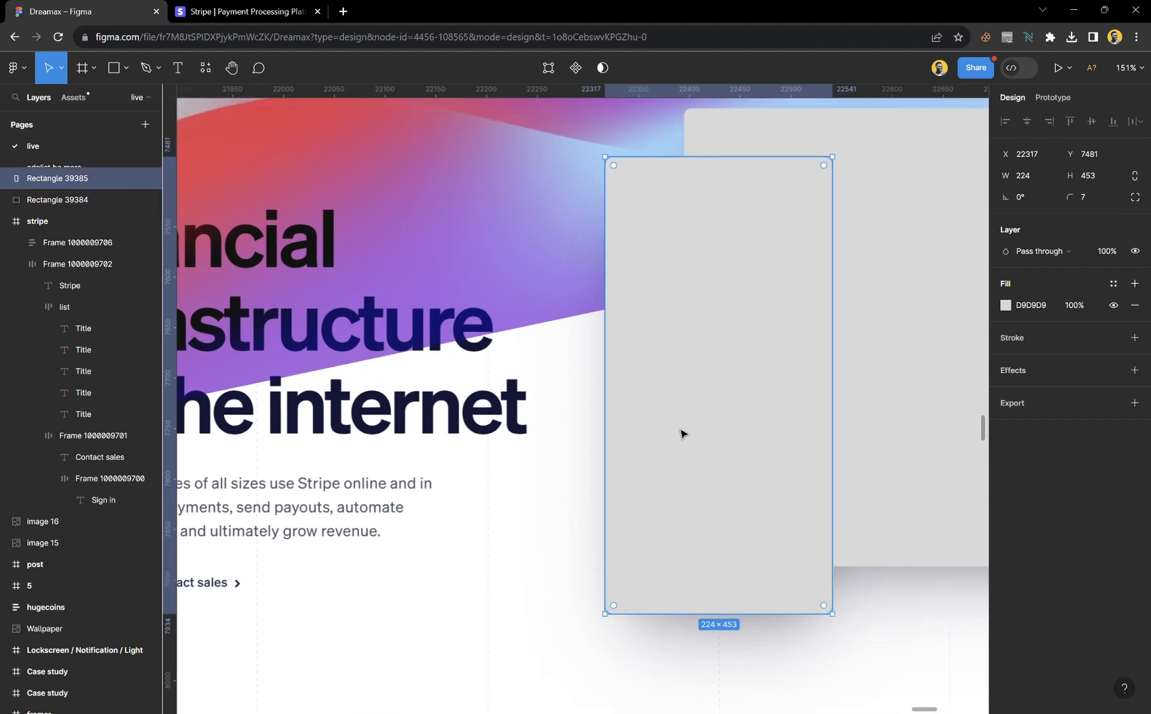
scroll(629, 332, "up", 6)
left_click_drag(597, 292, 623, 318)
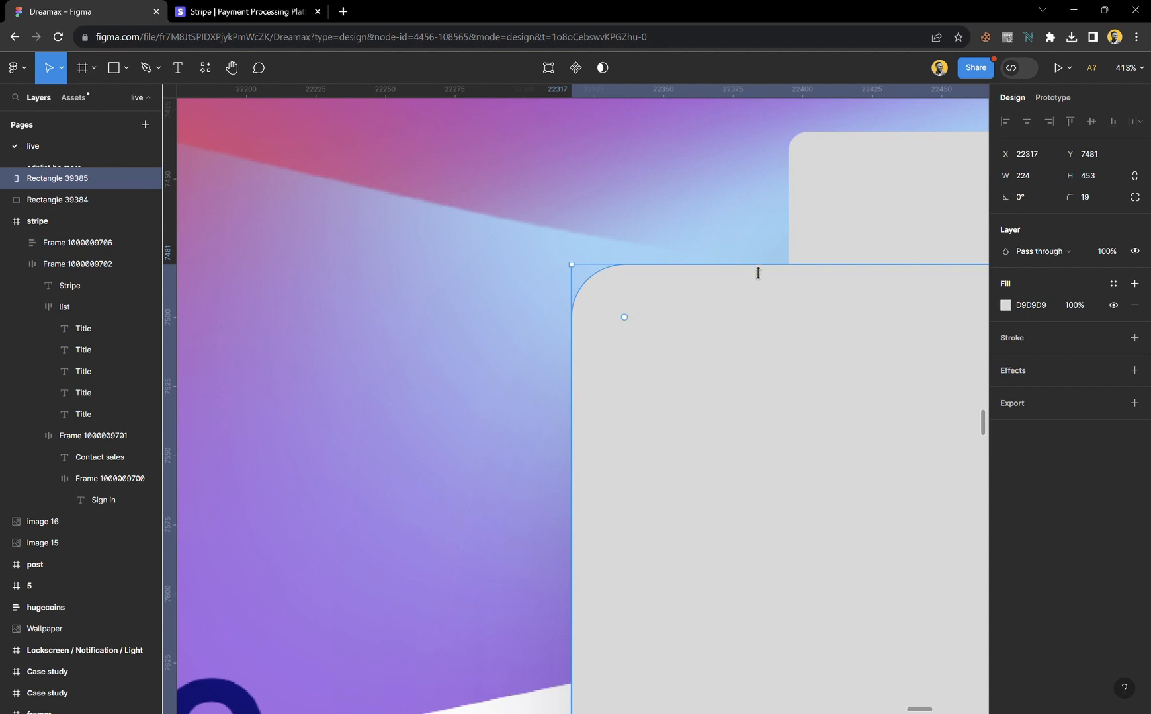
mouse_move(753, 265)
left_mouse_down()
mouse_move(753, 363)
mouse_move(754, 283)
left_mouse_up()
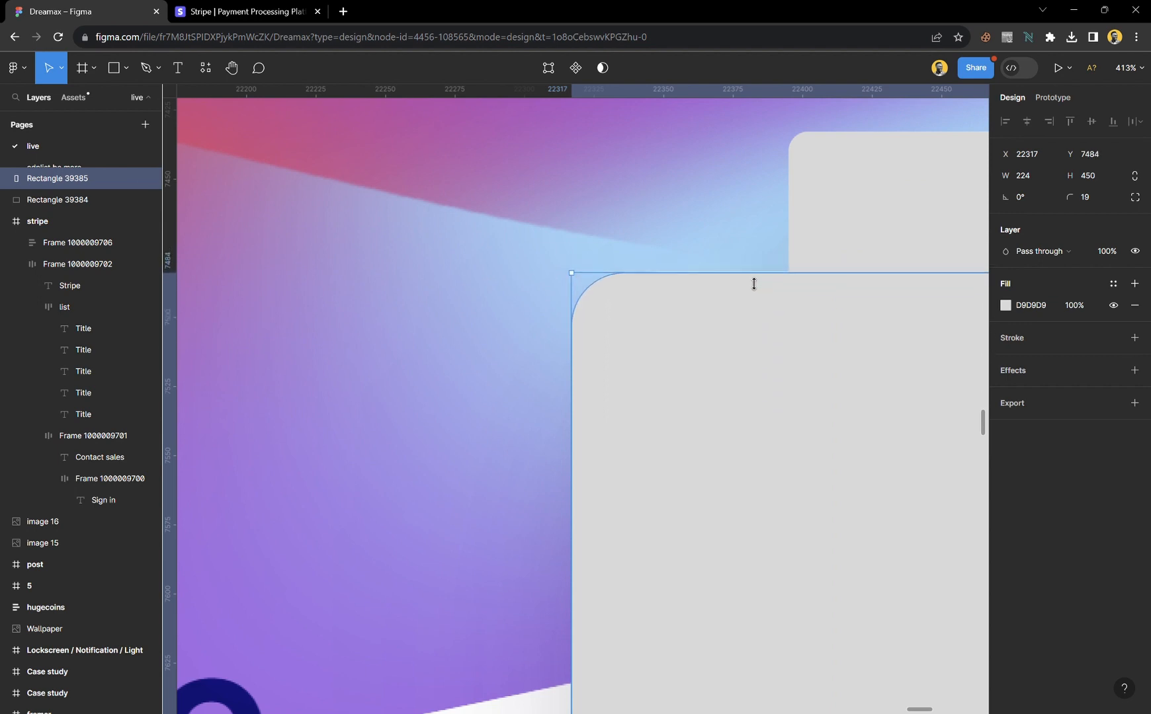
mouse_move(582, 385)
left_mouse_down()
mouse_move(606, 393)
mouse_move(586, 393)
left_mouse_up()
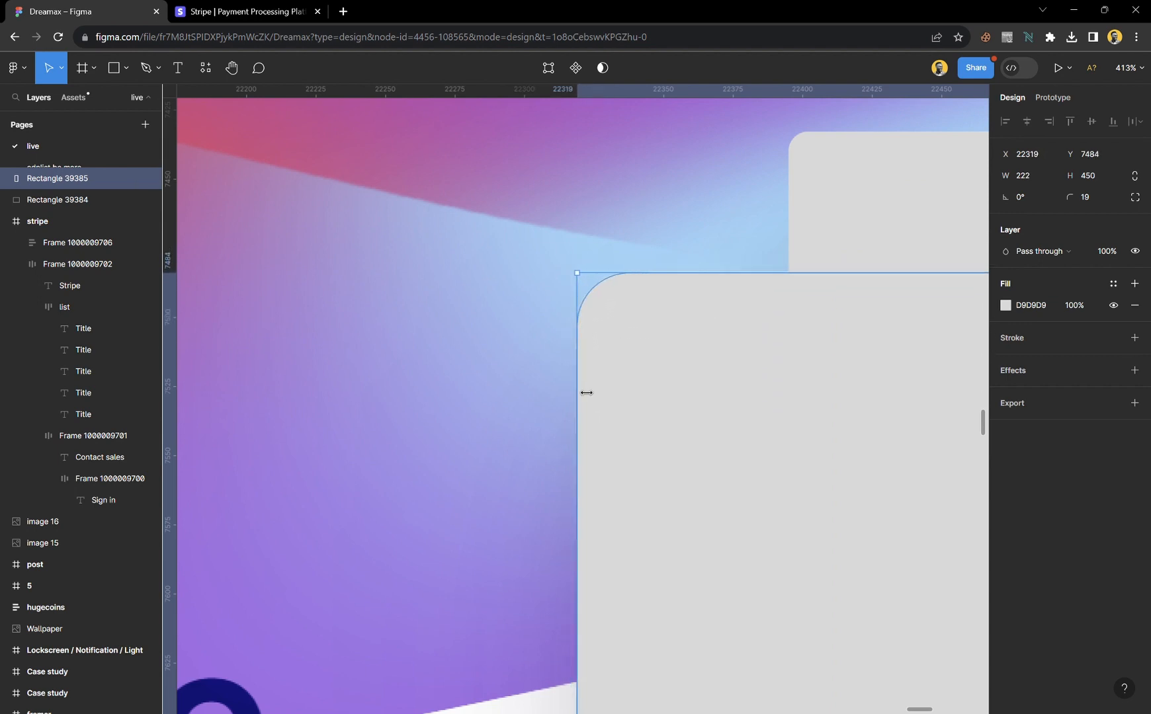
- Increase the phone rectangle's corner radius to 32 and extend its top edge to a height of about 451
scroll(624, 323, "up", 5)
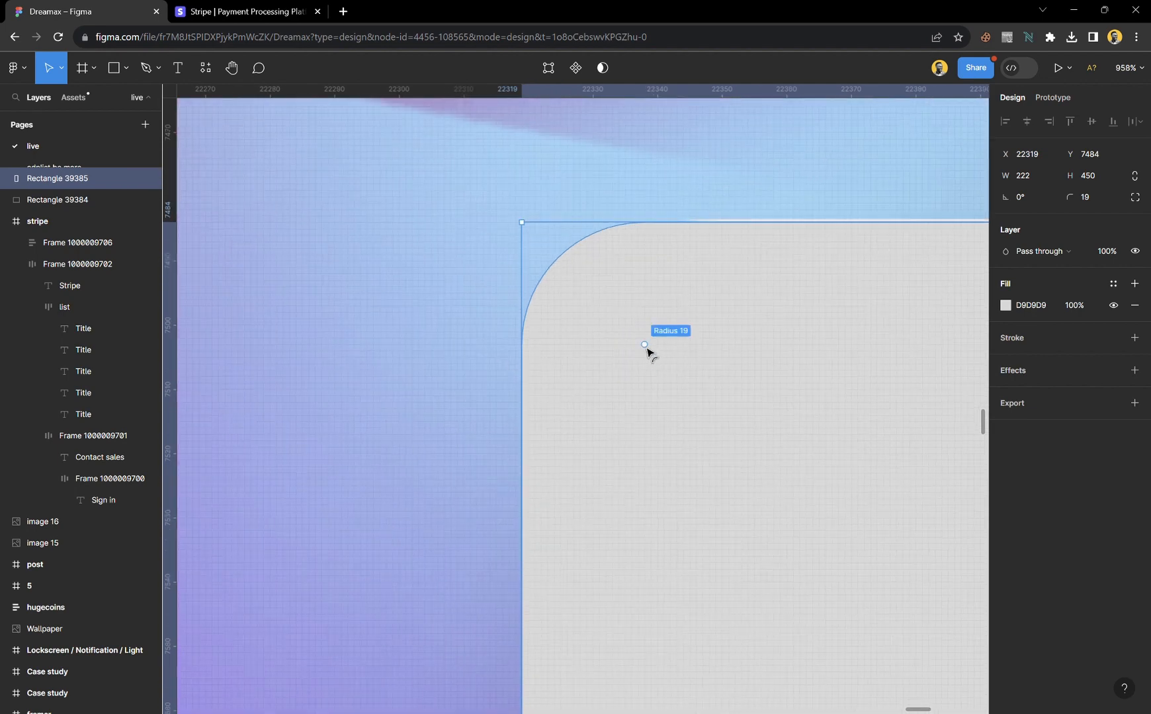
left_click_drag(649, 353, 726, 415)
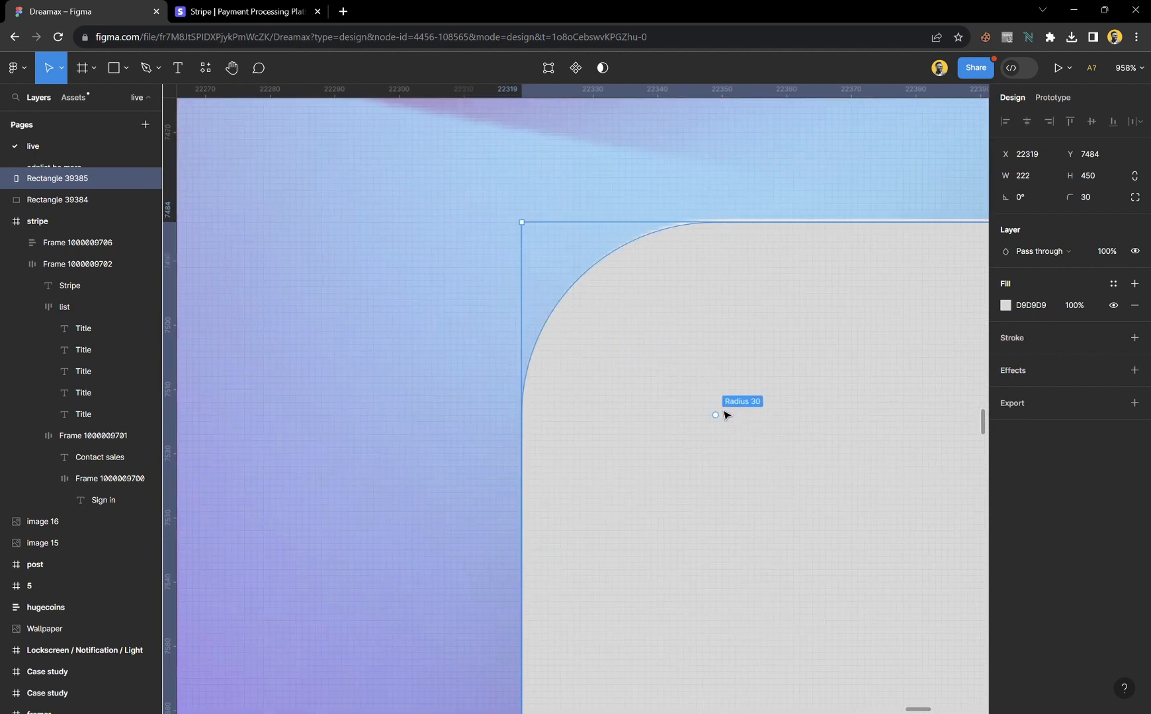
left_click_drag(794, 232, 795, 228)
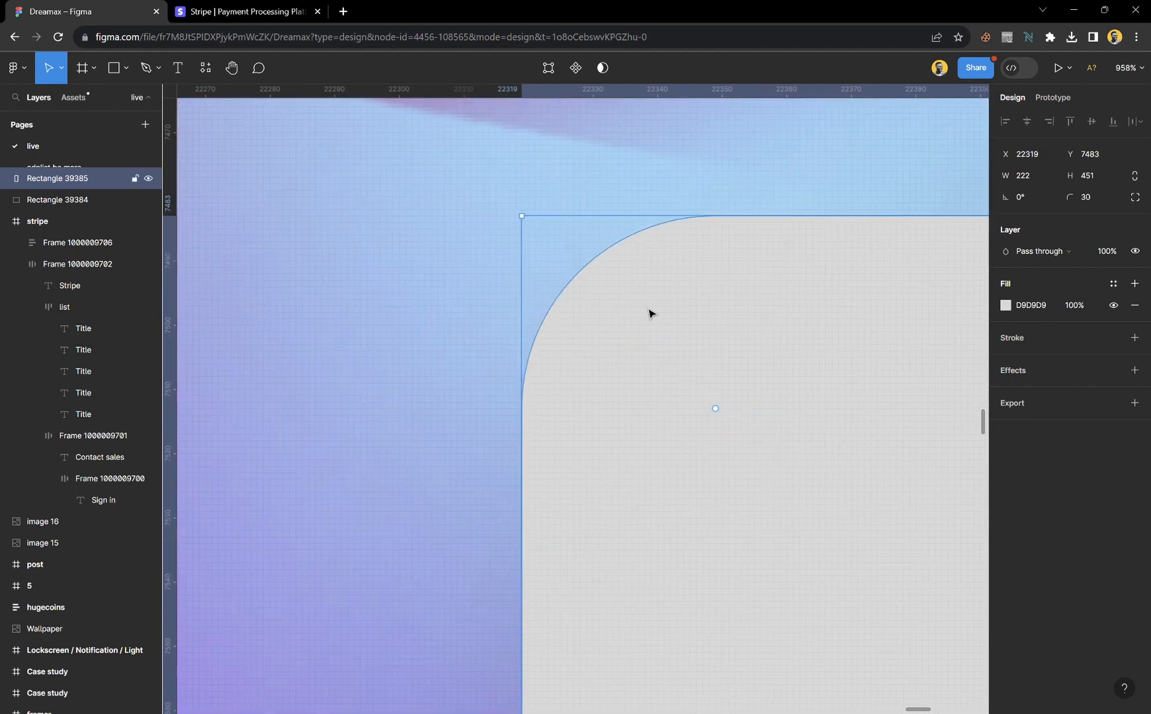
mouse_move(720, 411)
left_mouse_down()
mouse_move(751, 439)
mouse_move(735, 427)
left_mouse_up()
scroll(588, 405, "down", 5)
scroll(589, 405, "down", 6)
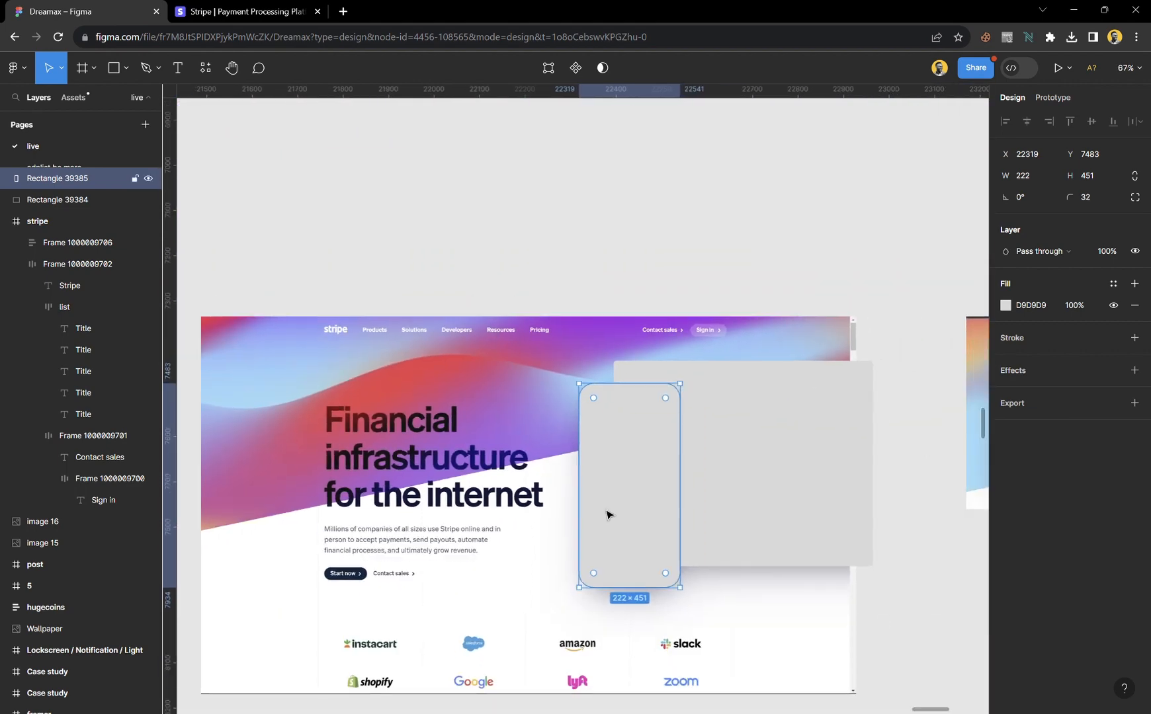
- Move the phone and dashboard rectangles together from the reference image into the stripe frame, beside the hero text
left_click(829, 426, "shift")
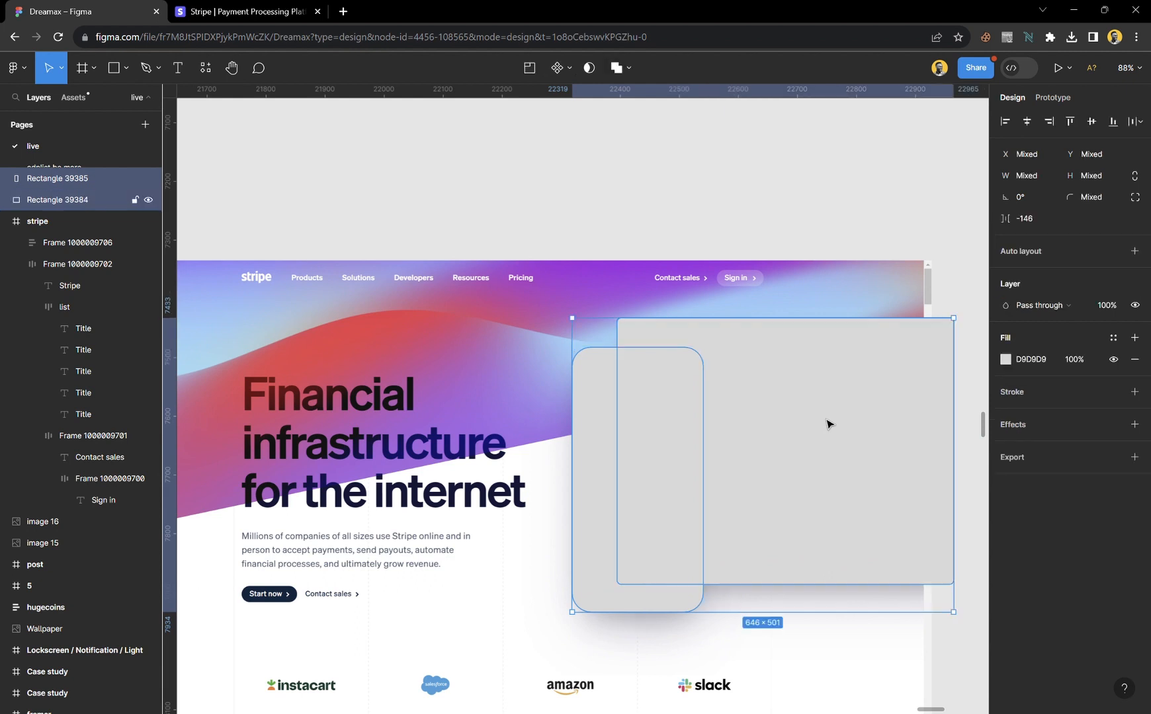
scroll(854, 451, "down", 1)
scroll(852, 451, "down", 4)
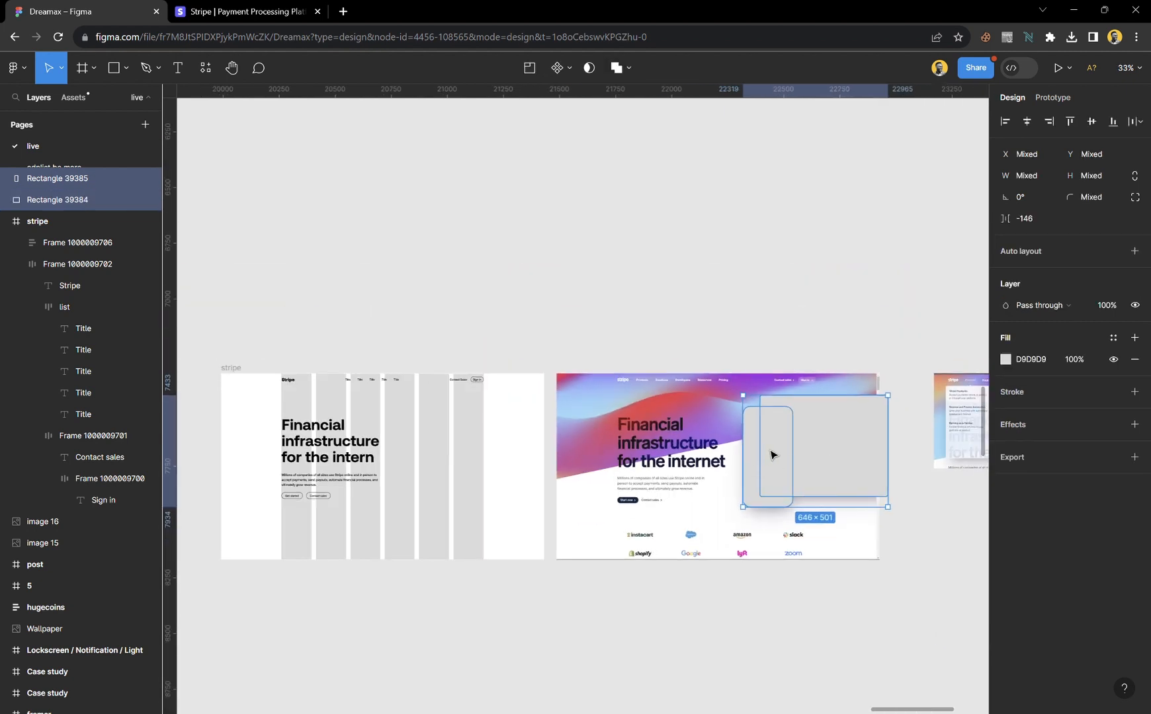
left_click_drag(773, 455, 443, 455)
scroll(431, 465, "up", 2)
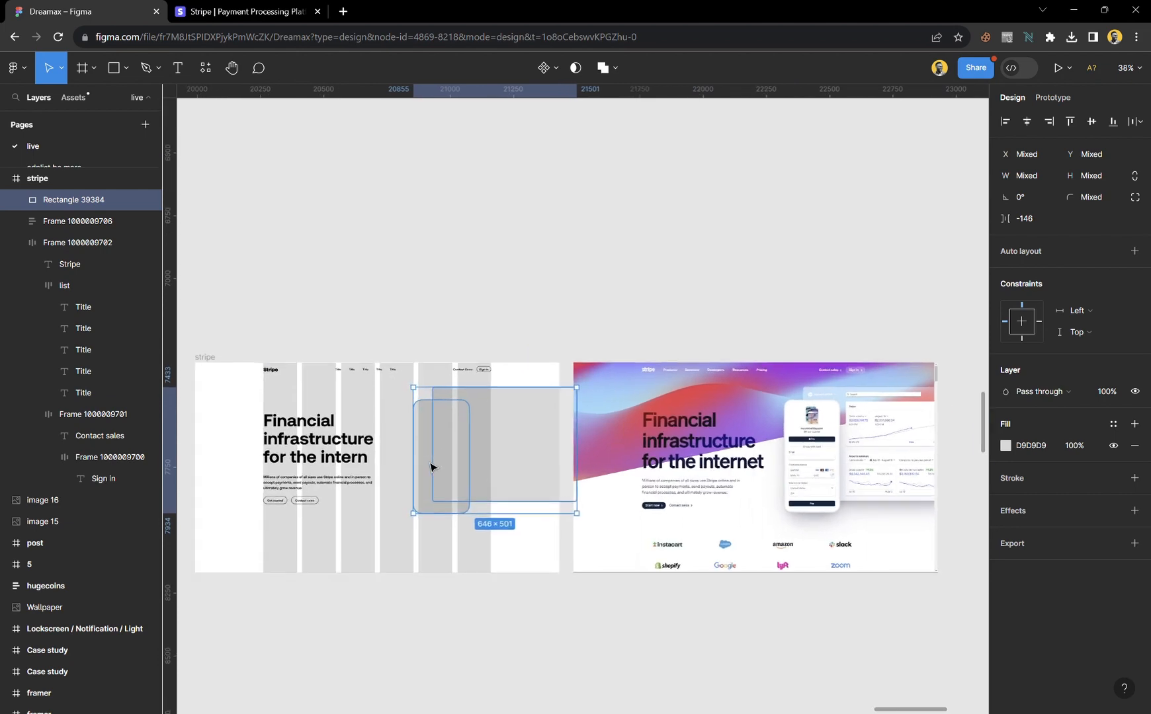
scroll(429, 489, "up", 4)
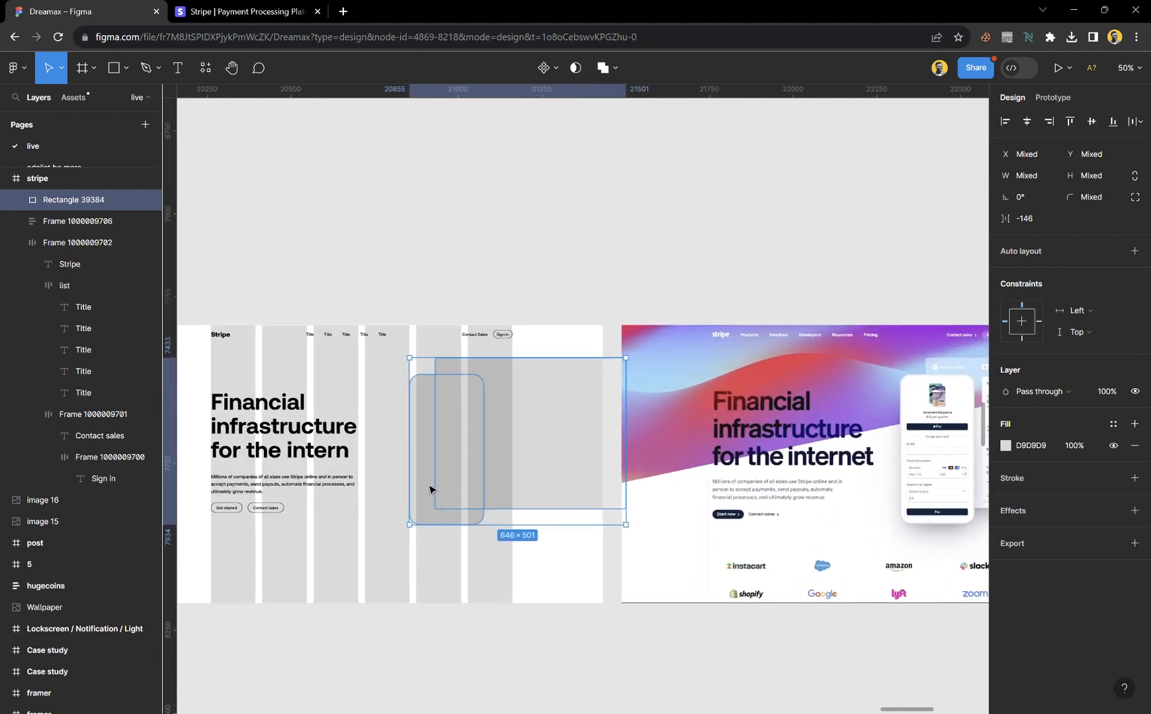
- Complete the hero headline's last word so that it reads "Financial infrastructure for the internet"
scroll(429, 490, "left", 2)
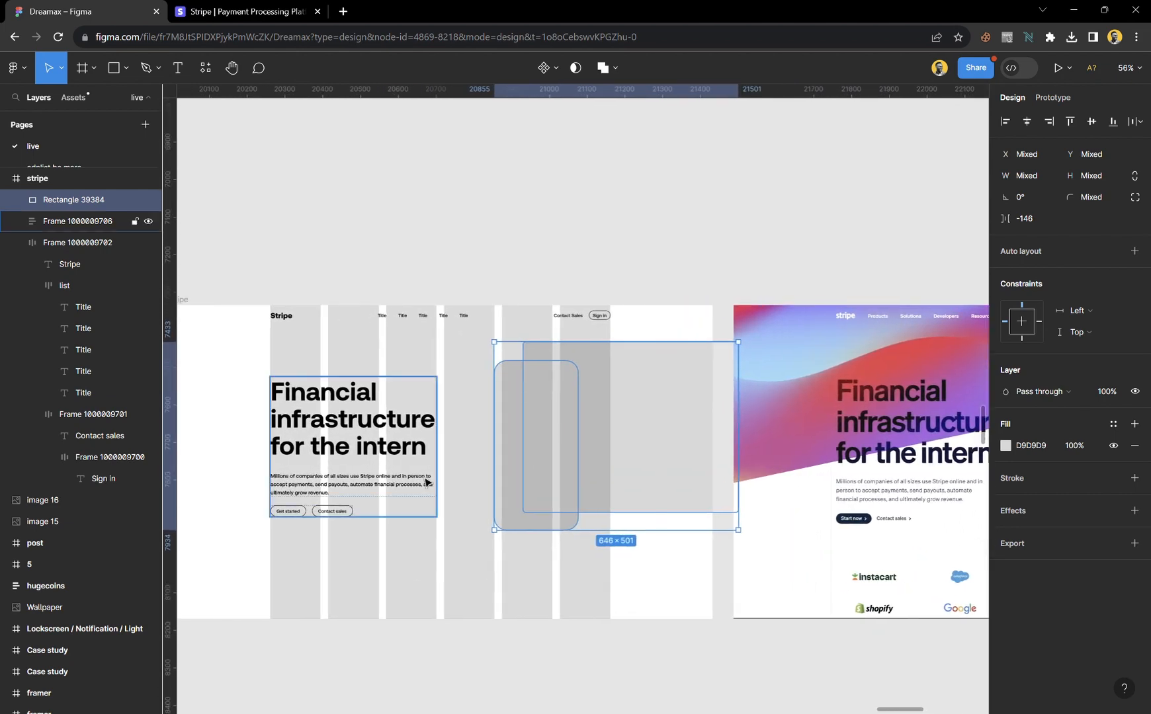
scroll(411, 463, "up", 8)
double_click(441, 445, "ctrl")
left_click(464, 445)
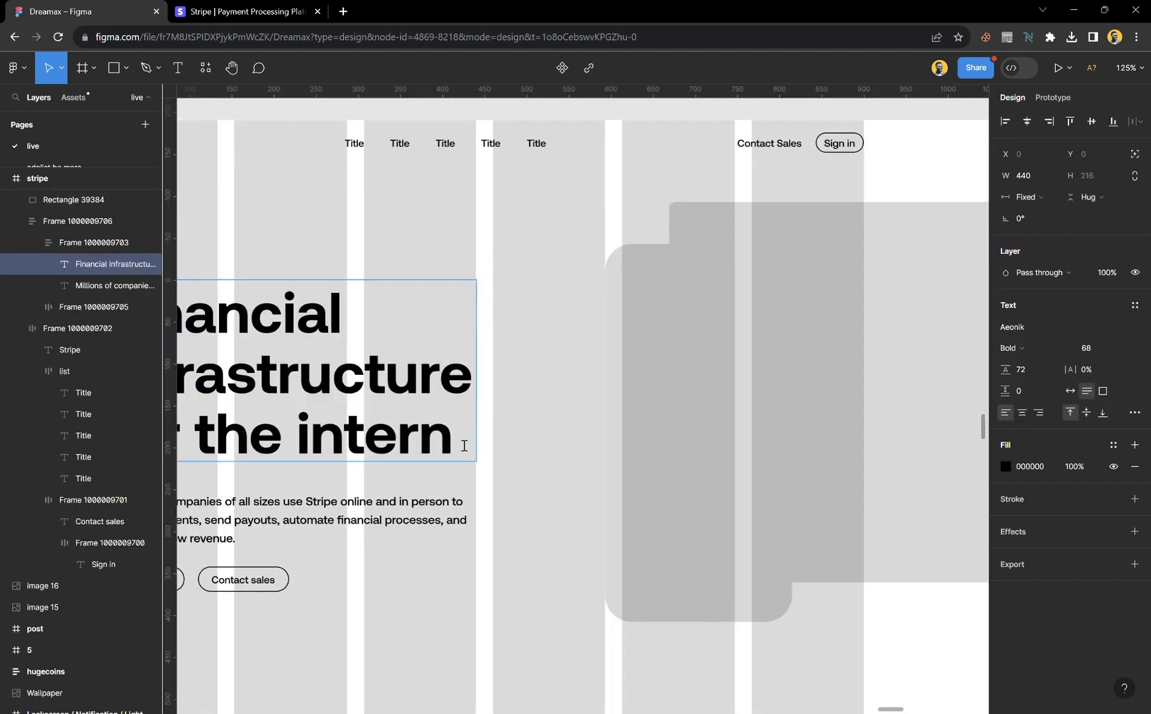
type("et")
key("Escape")
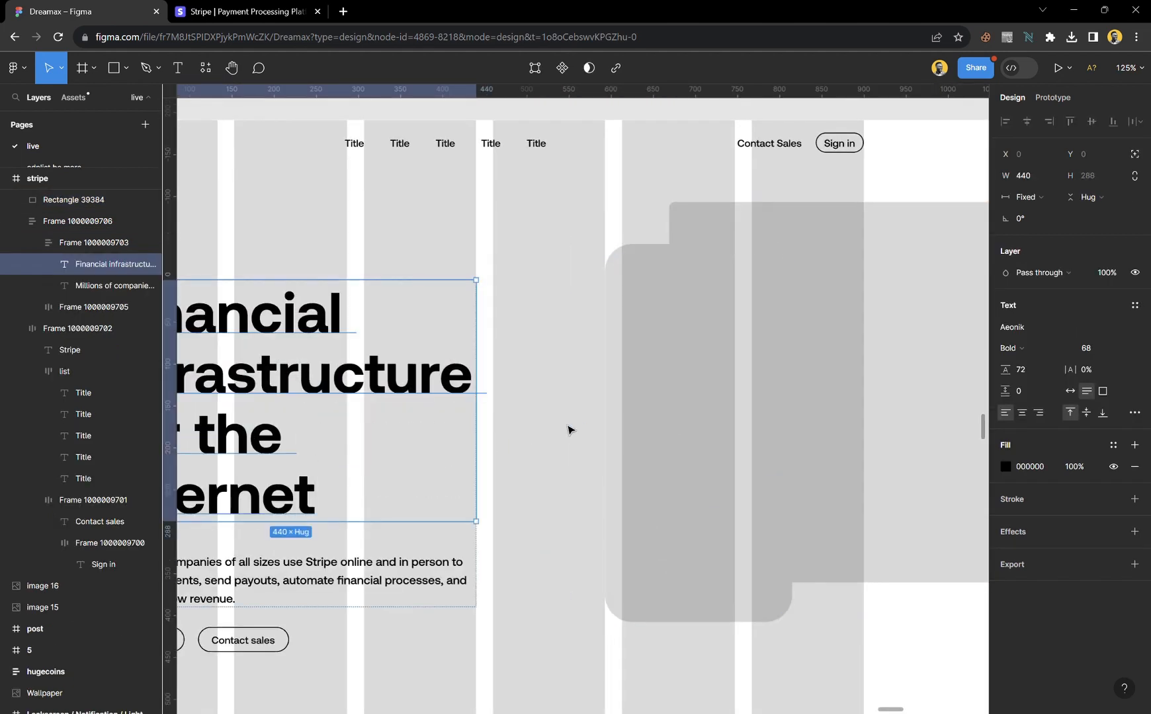
- Widen the hero content frame by its right edge to about 493
left_click(533, 420)
left_click(450, 378)
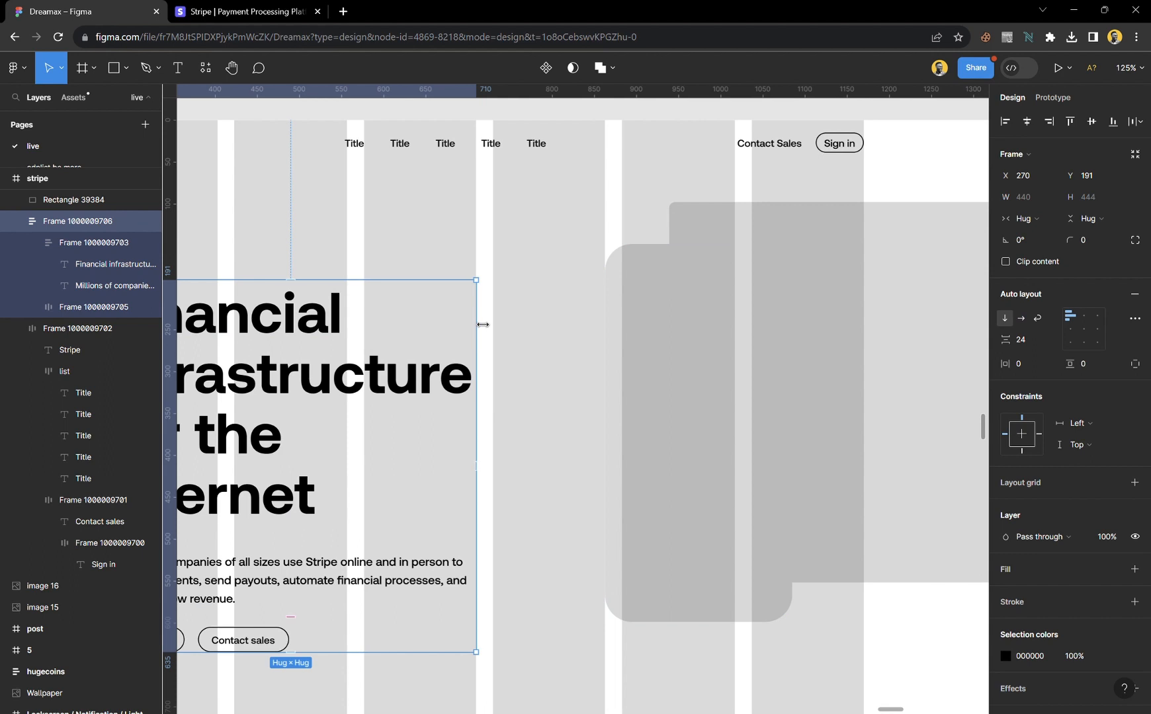
left_click_drag(482, 324, 526, 334)
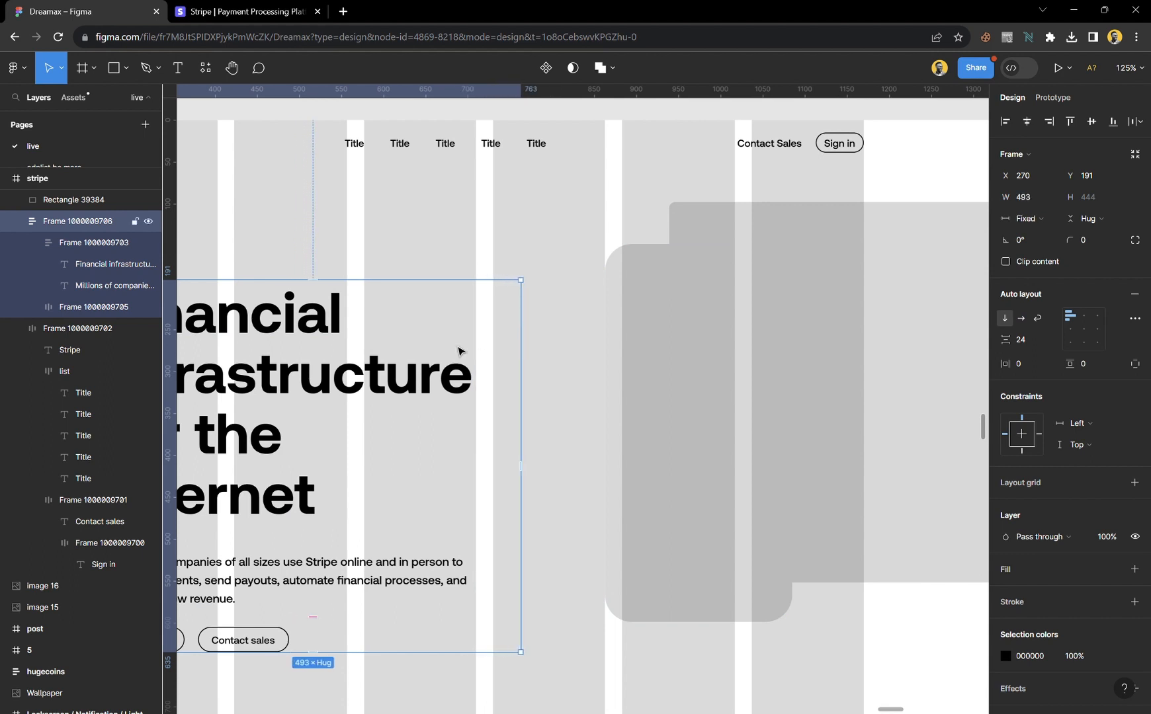
- Set the hero text frame and both of its text layers, headline and paragraph, to fill their container's width
double_click(419, 389)
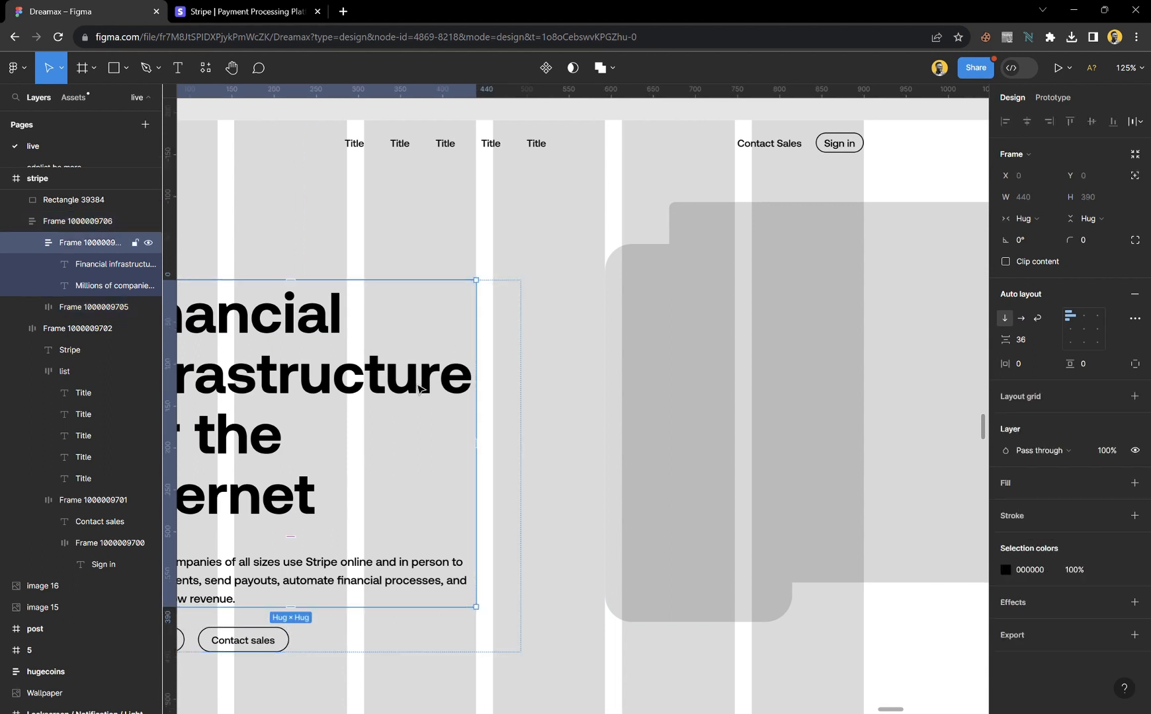
left_click(1052, 222)
left_click(1056, 239)
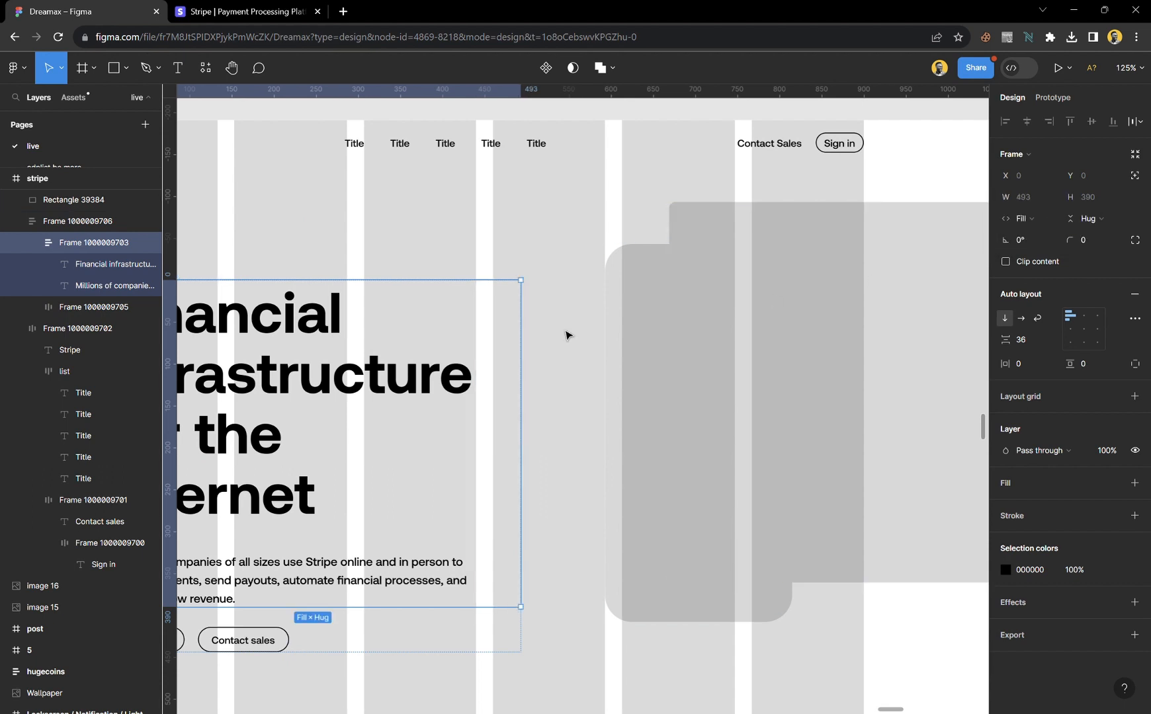
key("Return")
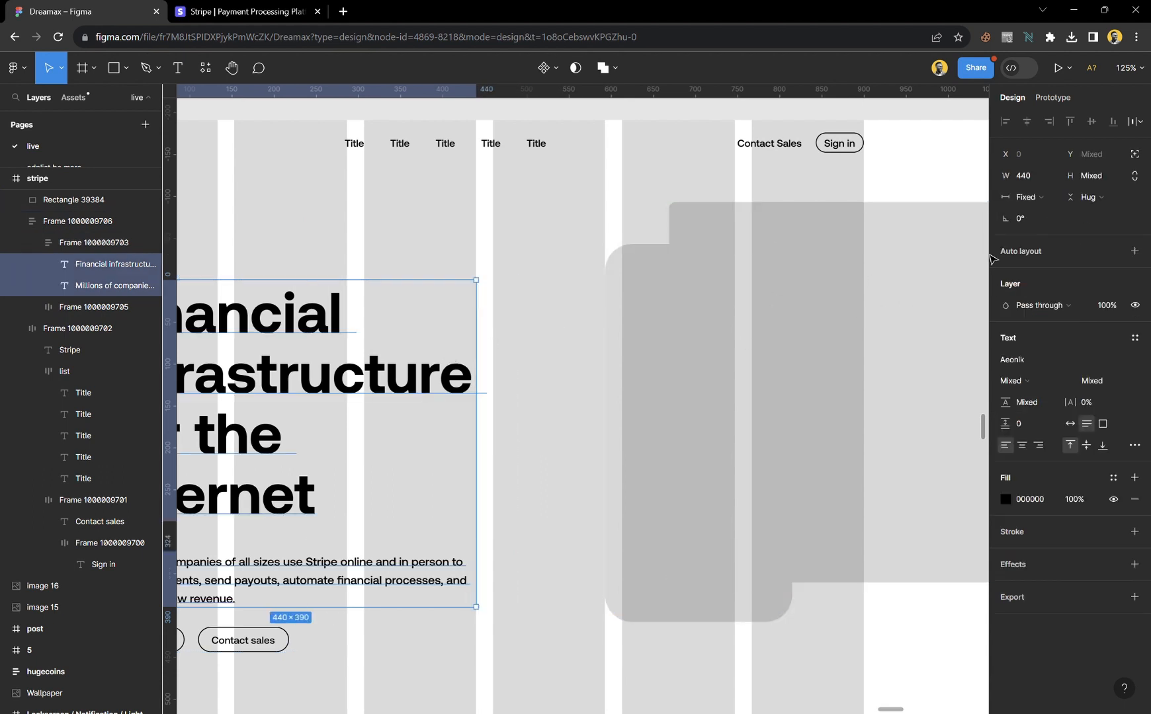
left_click(1049, 197)
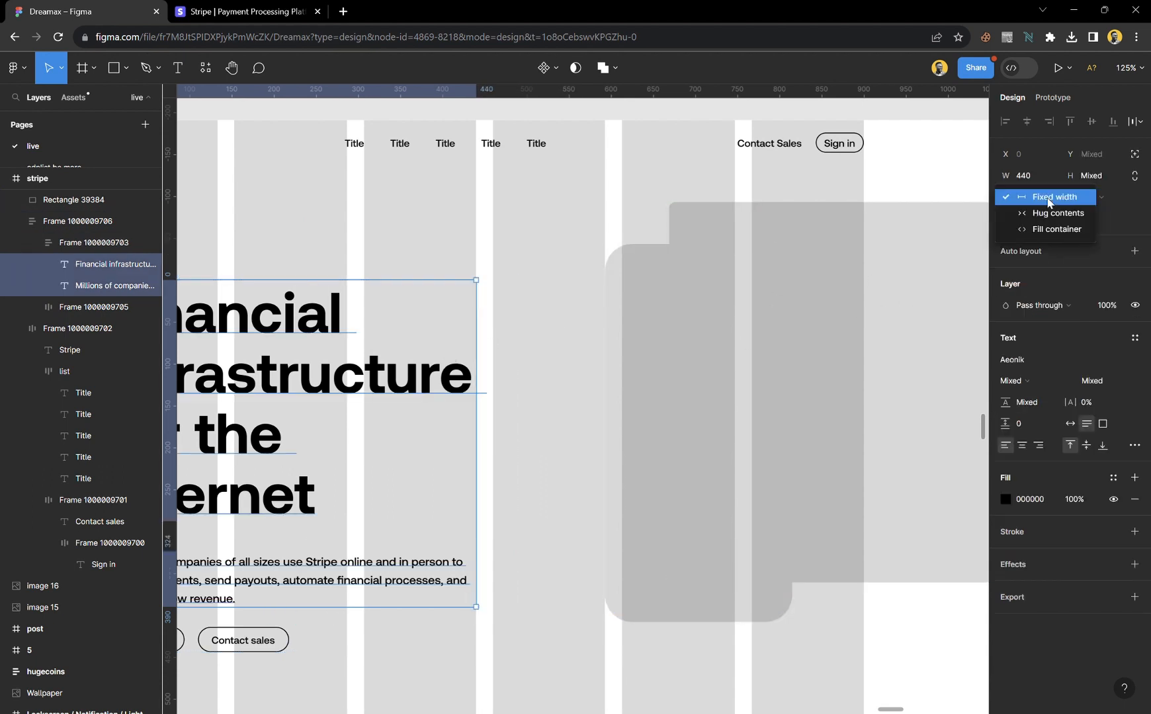
left_click(1053, 229)
left_click(595, 407)
- Try to narrow the hero paragraph to a fixed width of about 436
scroll(593, 423, "left", 5)
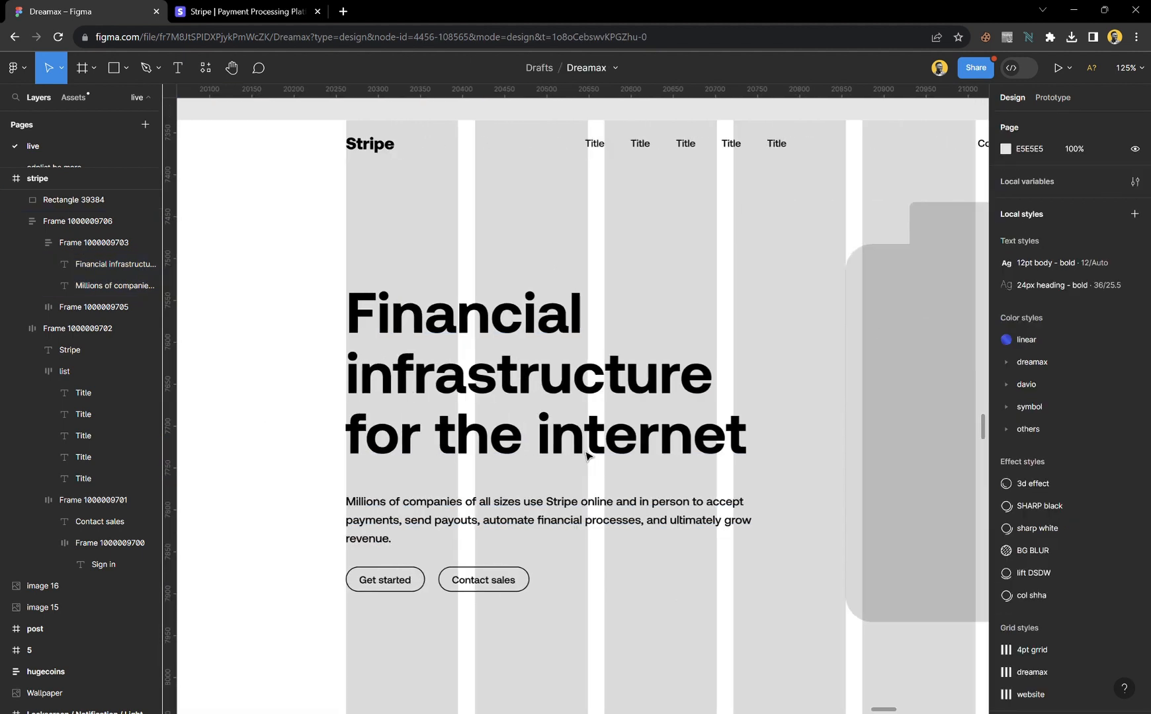
left_click(730, 519, "ctrl")
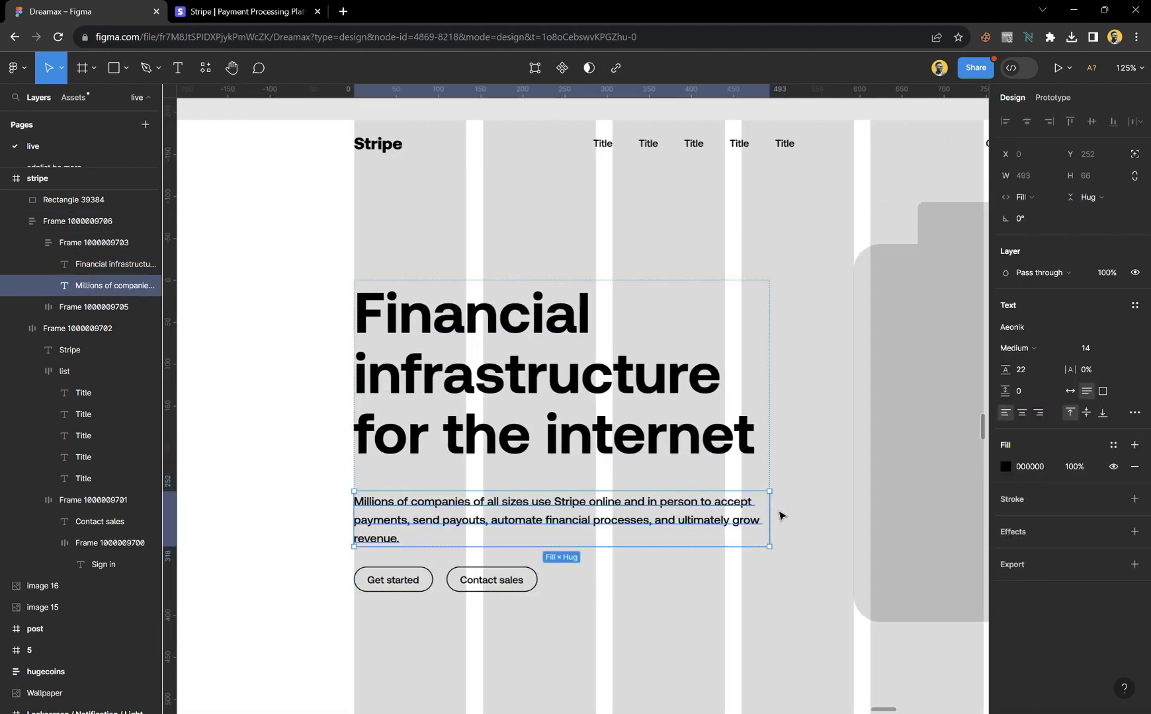
left_click_drag(780, 518, 742, 522)
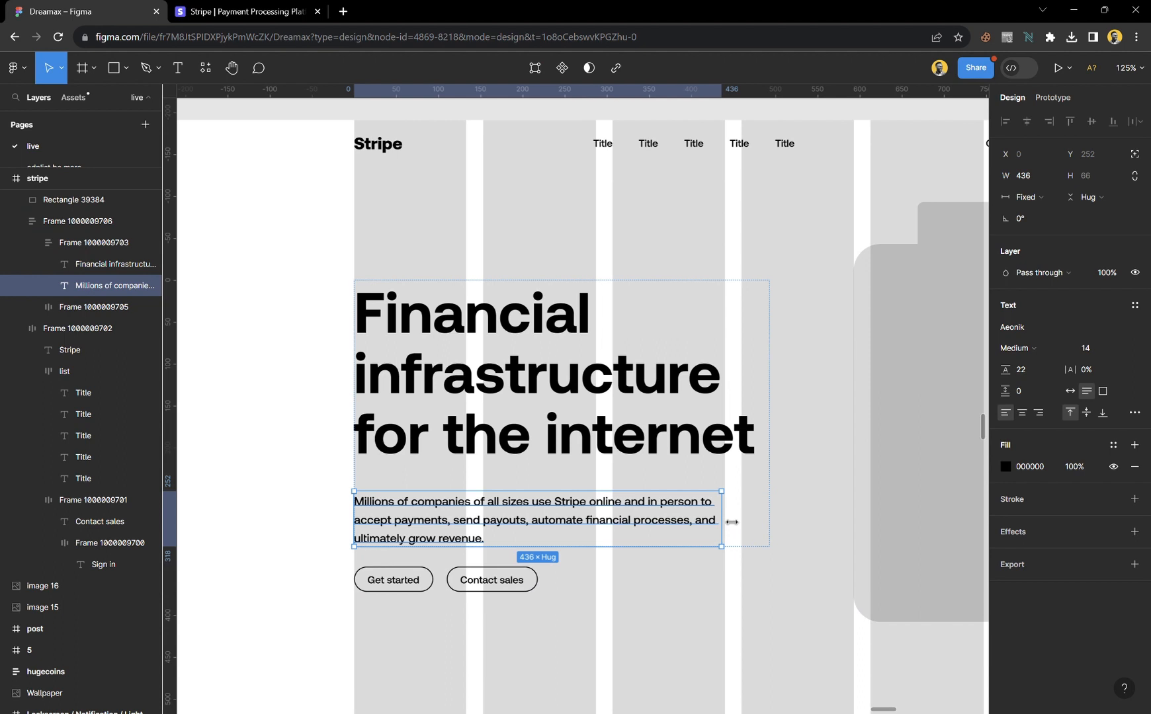
double_click(732, 522)
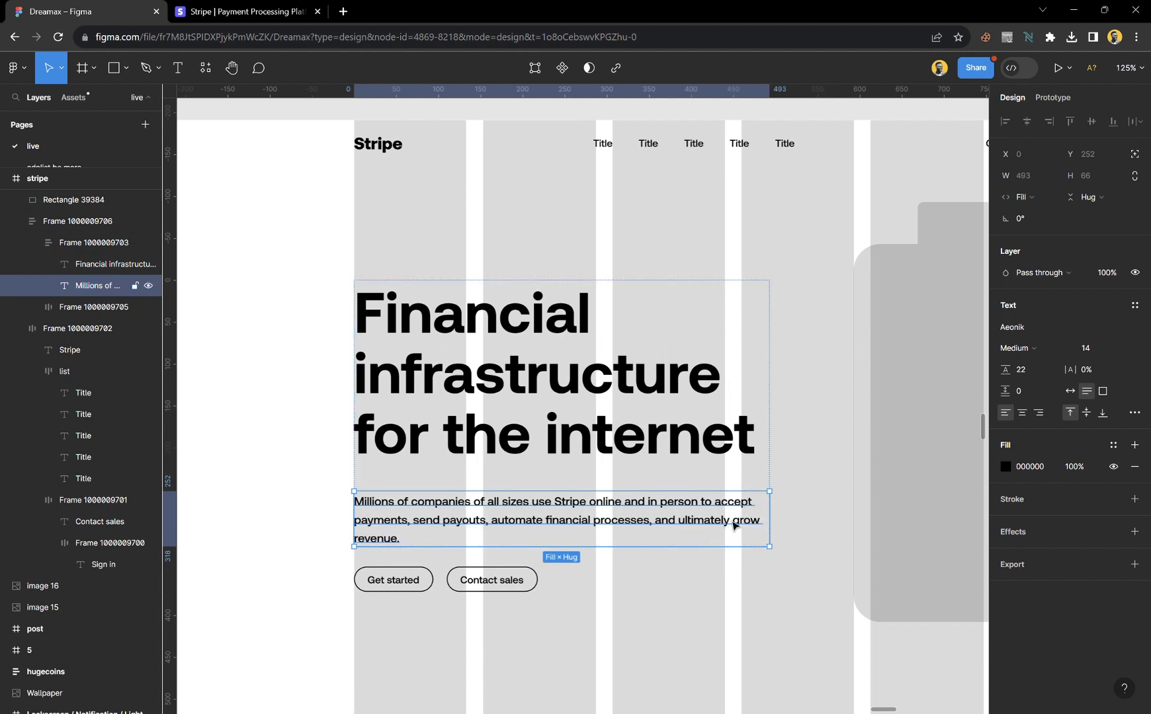
- Wrap the hero paragraph in an auto-layout frame with 36 right padding and 0 left padding
key("shift+a")
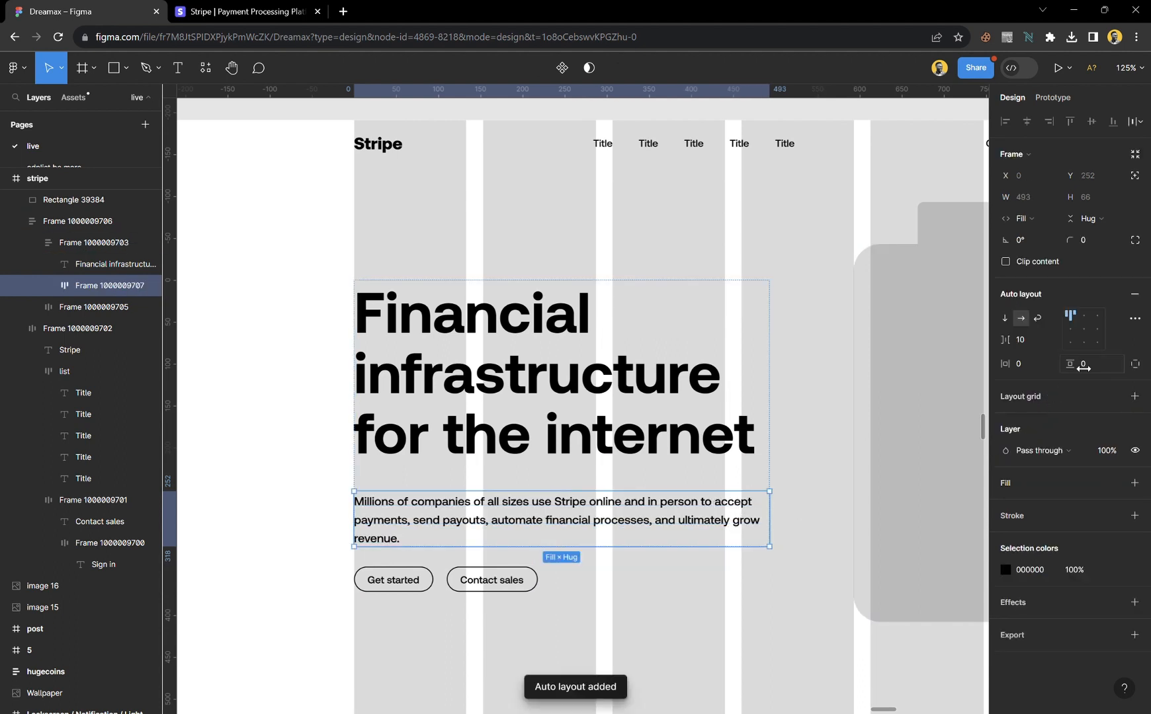
left_click_drag(1037, 369, 1054, 374)
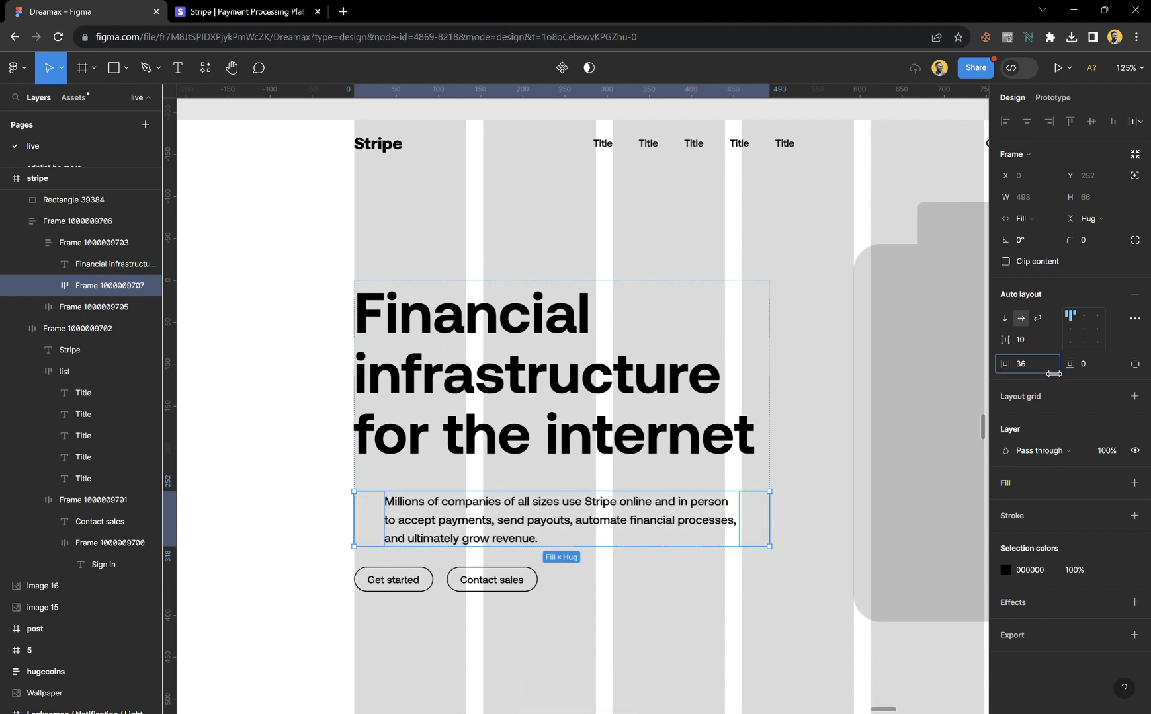
left_click(1135, 364)
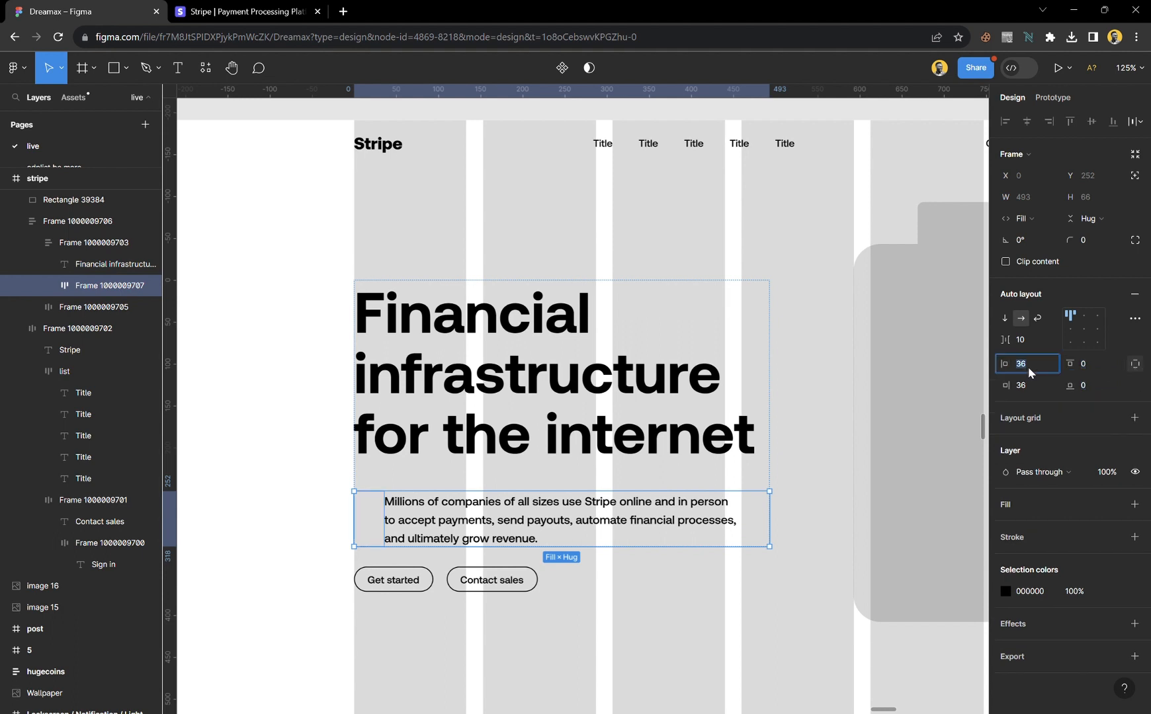
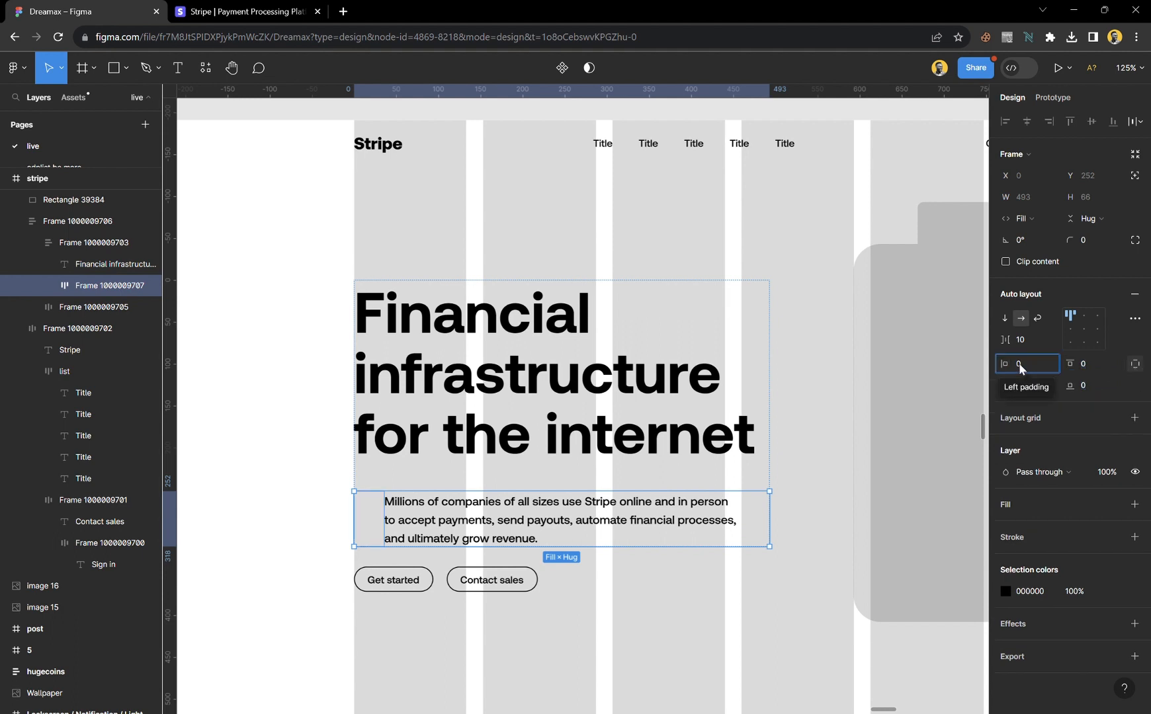
key("Return")
left_click(785, 507)
- Fill the phone and dashboard placeholder rectangles with white (FFFFFF)
scroll(629, 463, "down", 3)
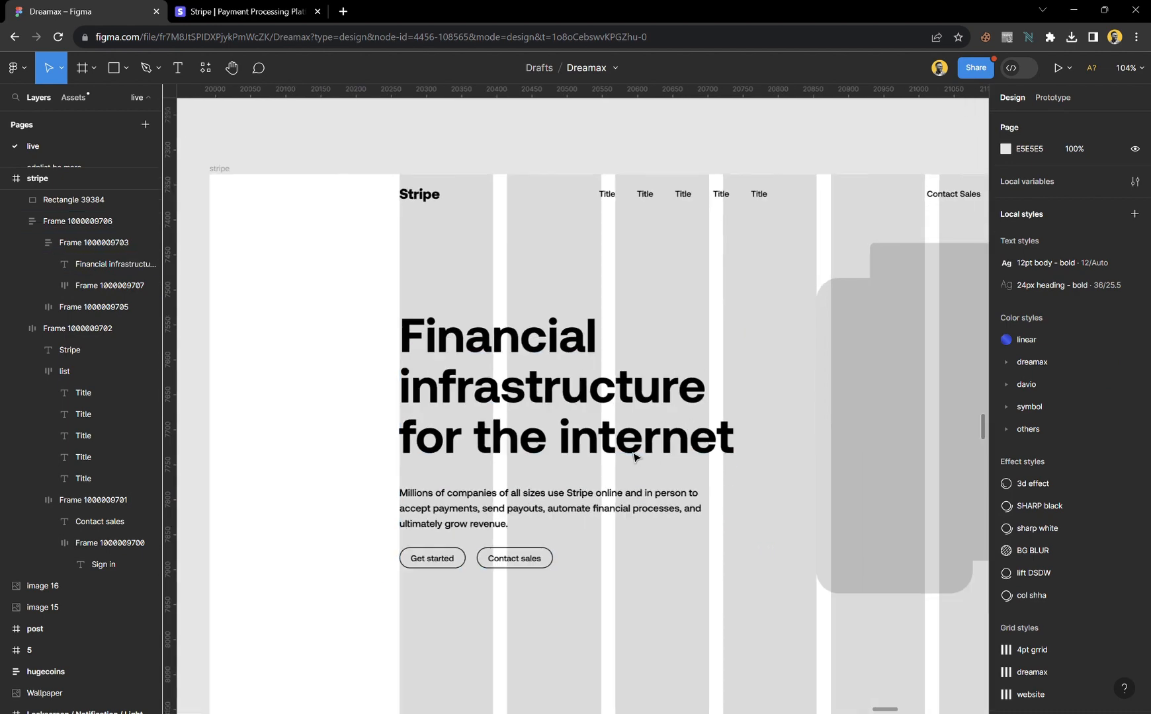
scroll(608, 513, "right", 5)
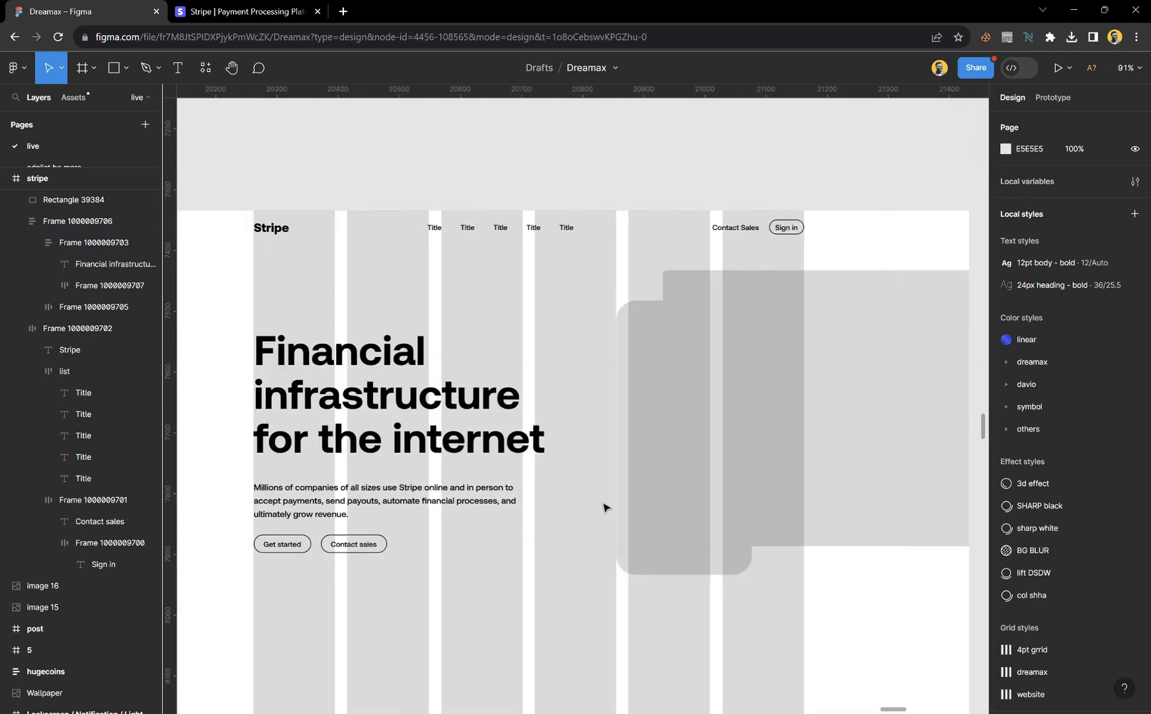
left_click(674, 395)
scroll(583, 403, "down", 5)
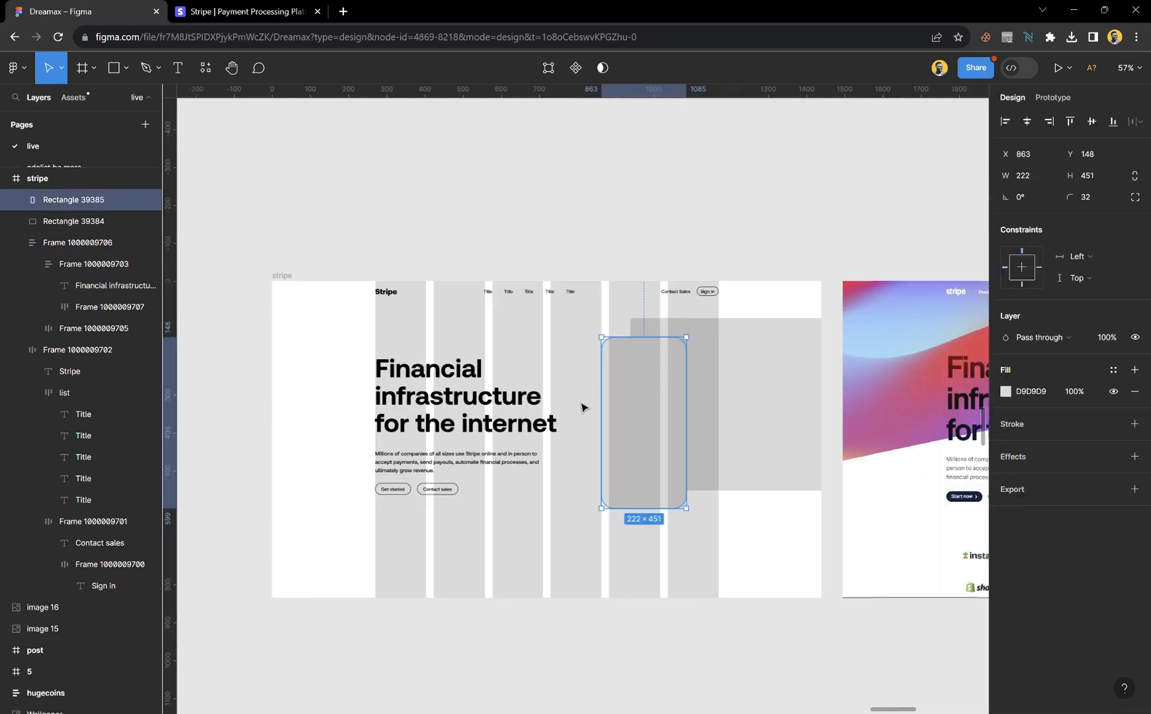
scroll(635, 433, "right", 6)
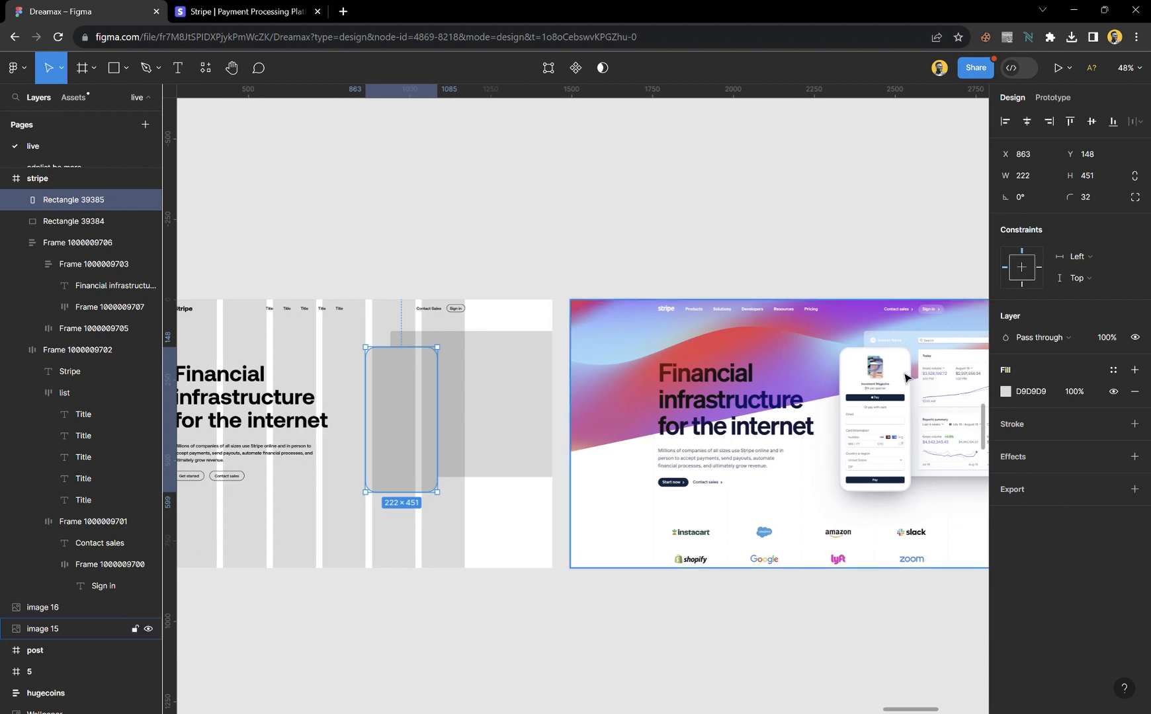
left_click(470, 346)
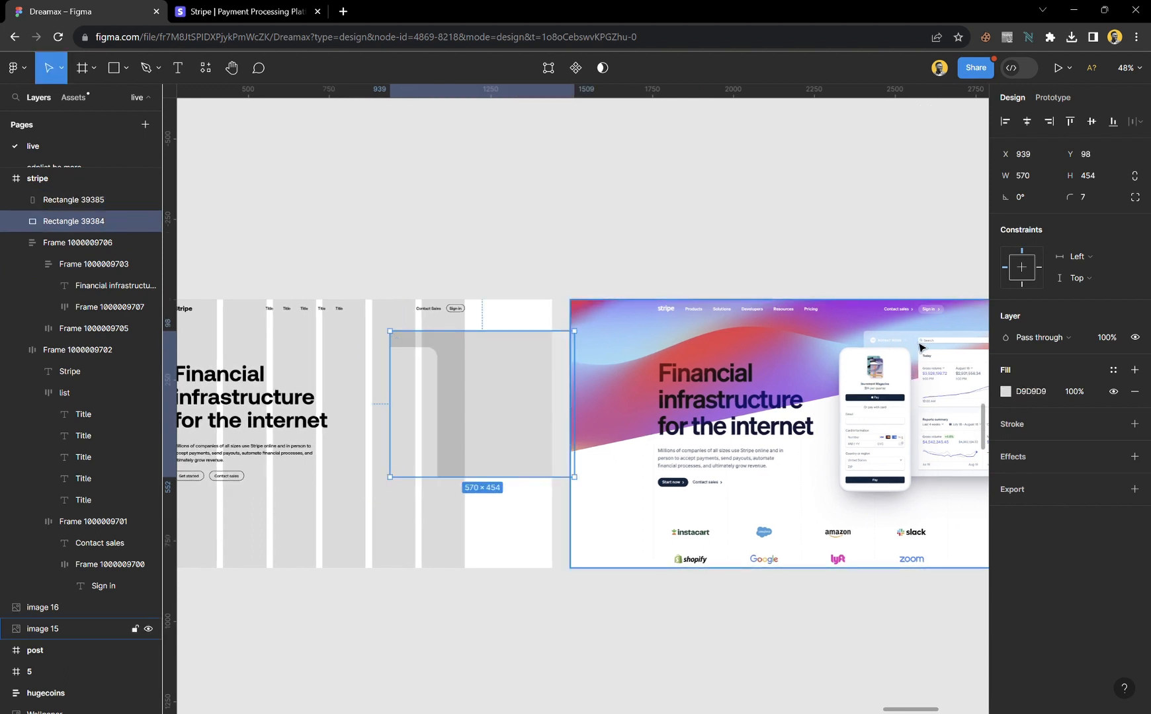
key("i")
left_click(430, 385)
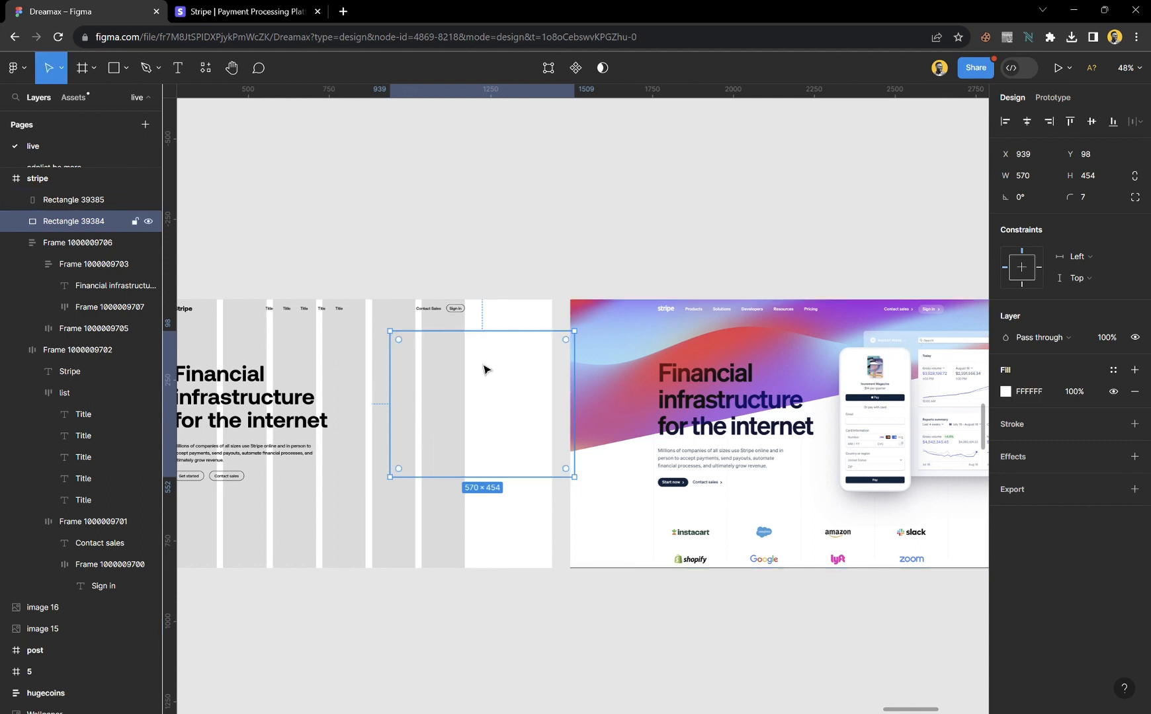
left_click(1075, 394)
key("Escape")
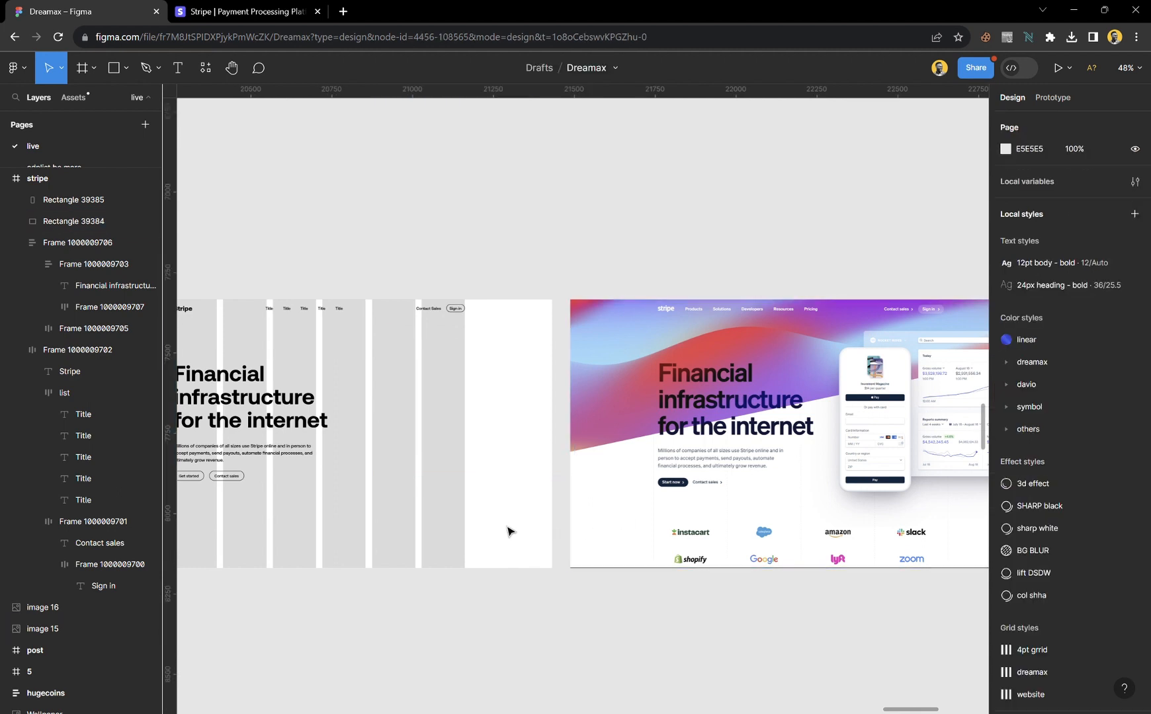
- Start a Pen path beyond the Stripe reference image's right edge and slope it straight down to a point beyond its left edge
scroll(507, 531, "right", 3)
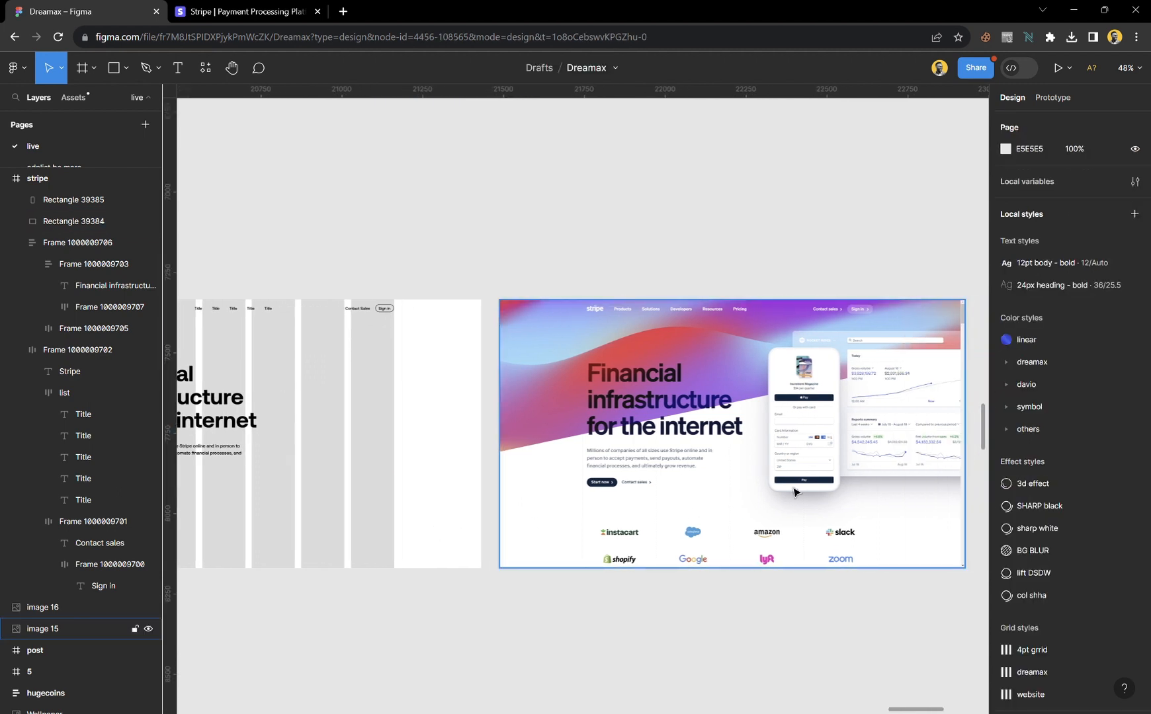
scroll(873, 448, "up", 2)
scroll(463, 432, "left", 2)
scroll(463, 432, "right", 6)
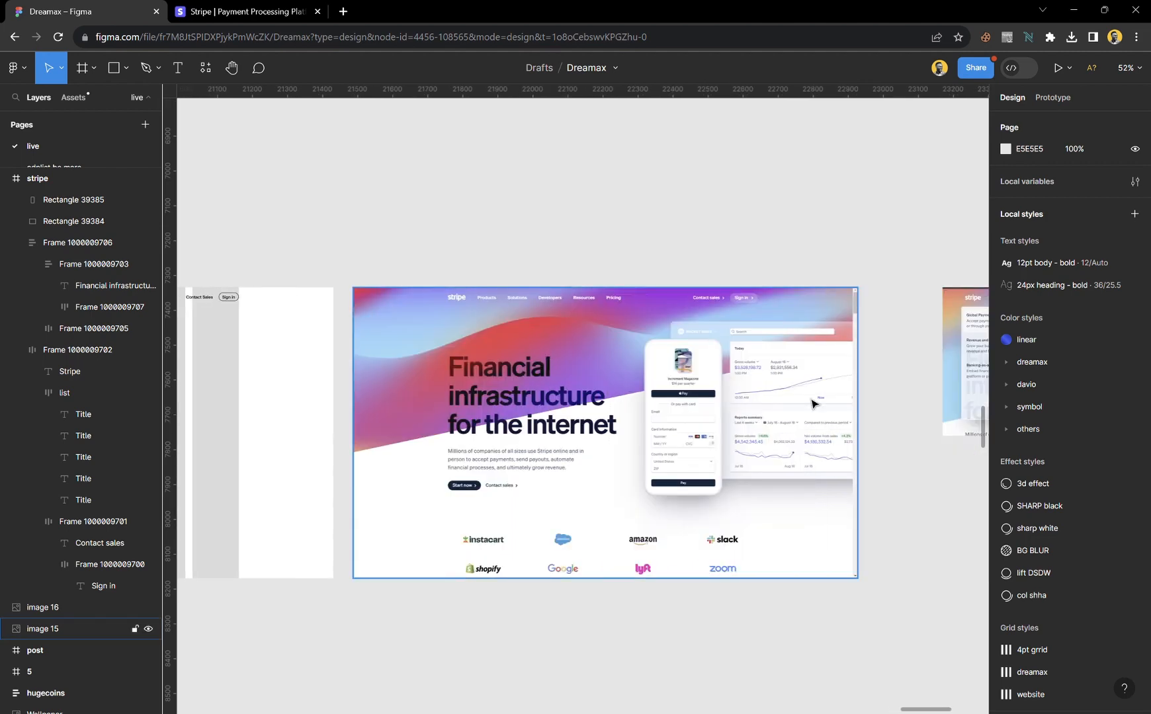
scroll(813, 403, "up", 4)
key("p")
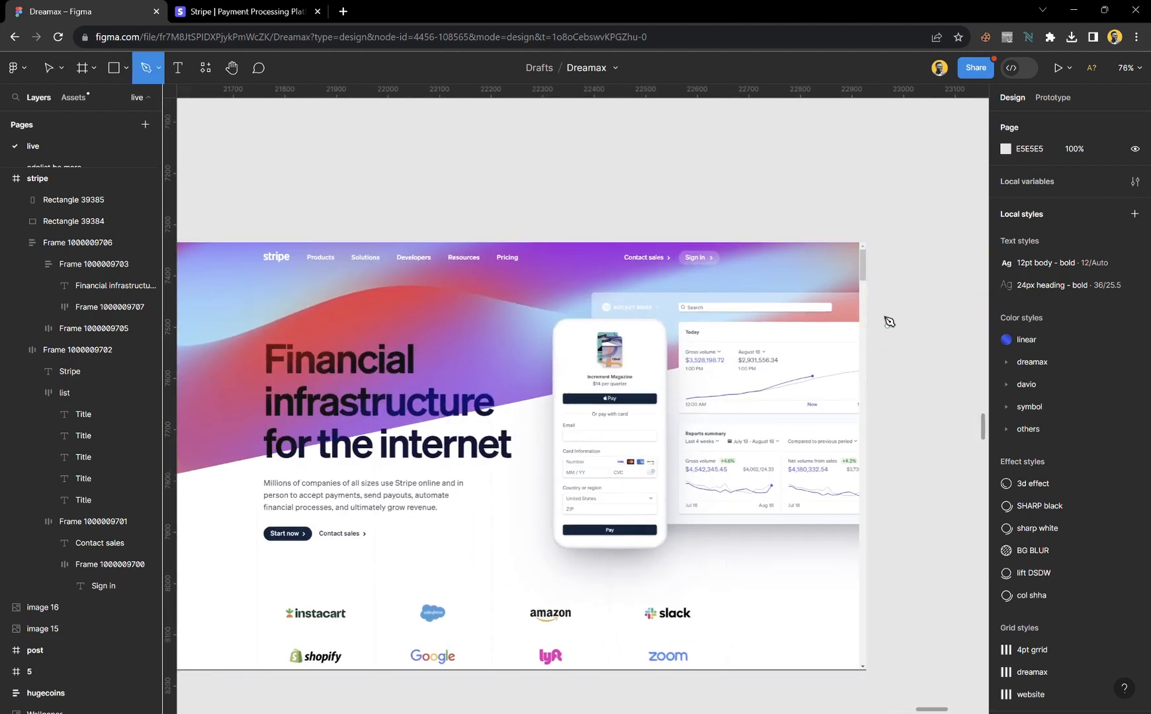
left_click(884, 273)
scroll(887, 278, "left", 3)
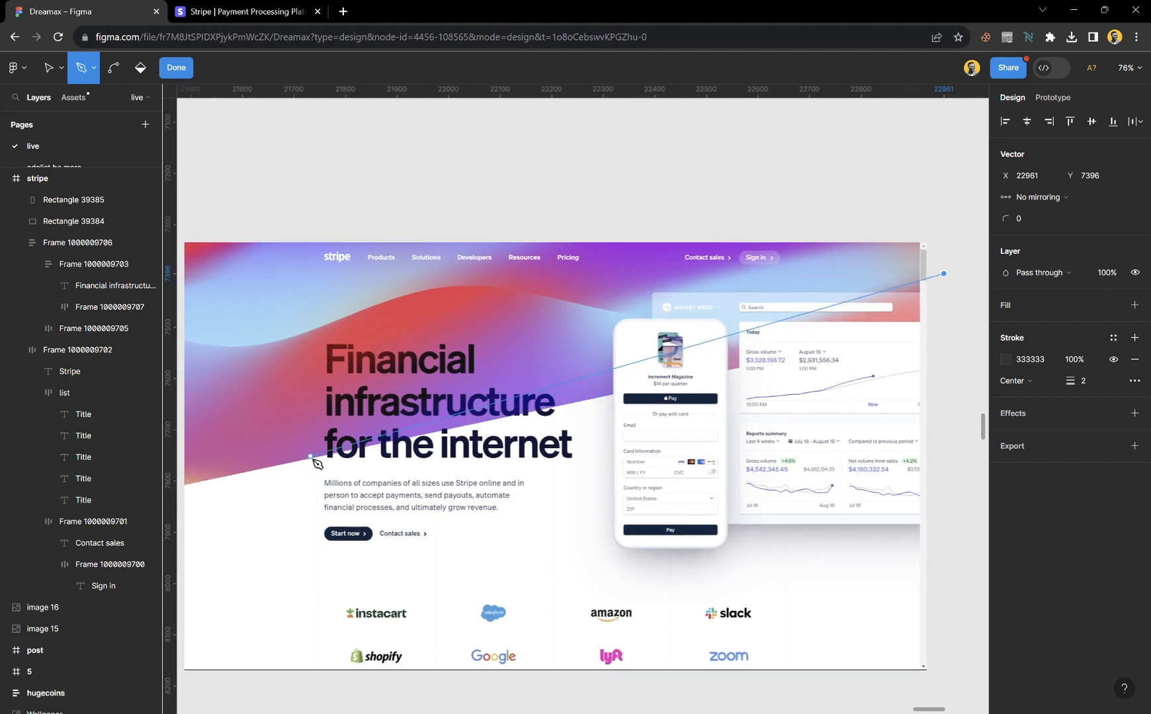
scroll(317, 464, "left", 5)
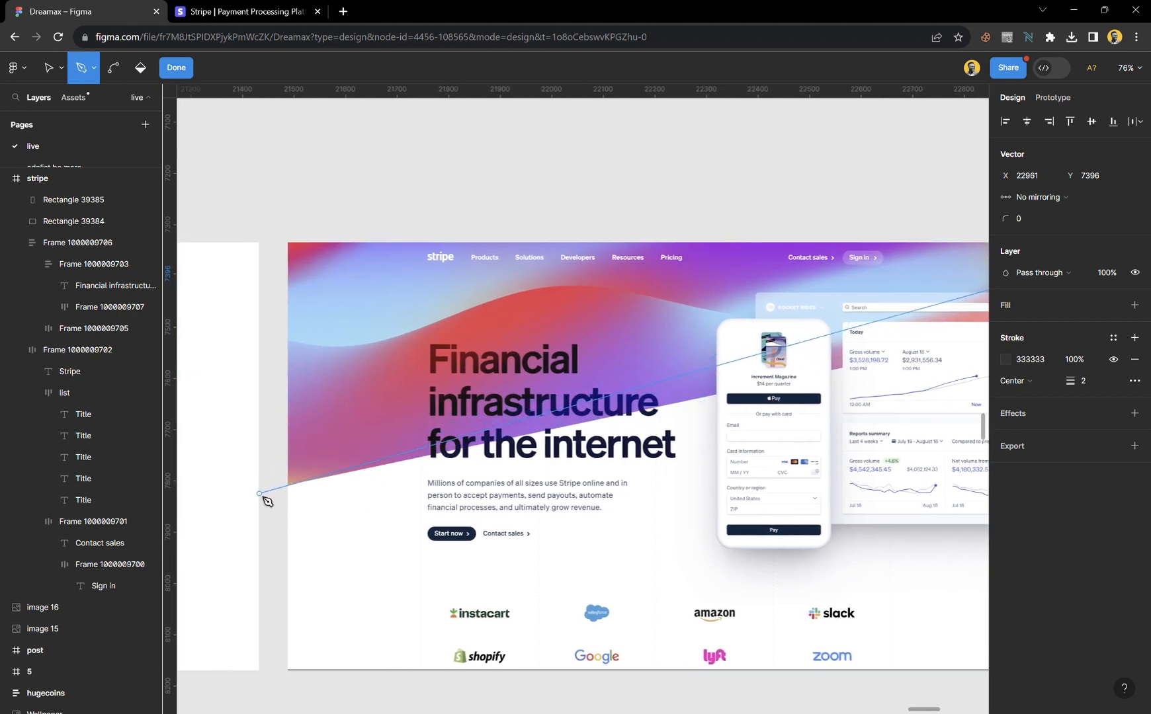
left_click_drag(259, 494, 201, 537)
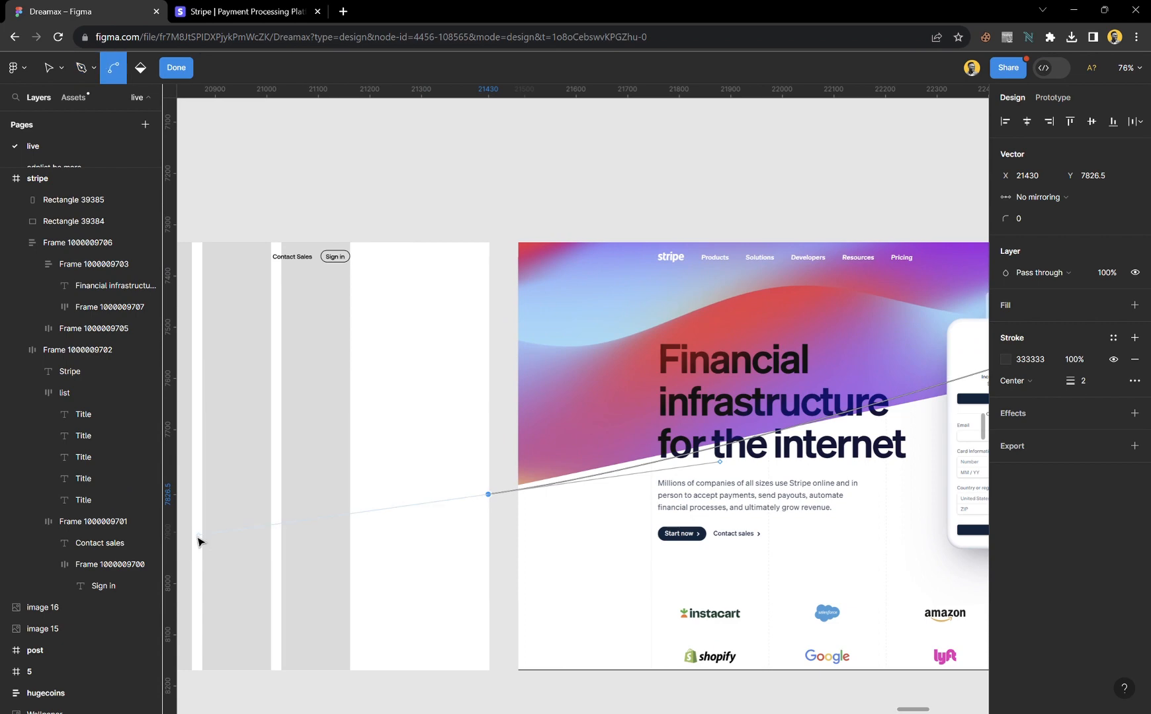
key("ctrl+z")
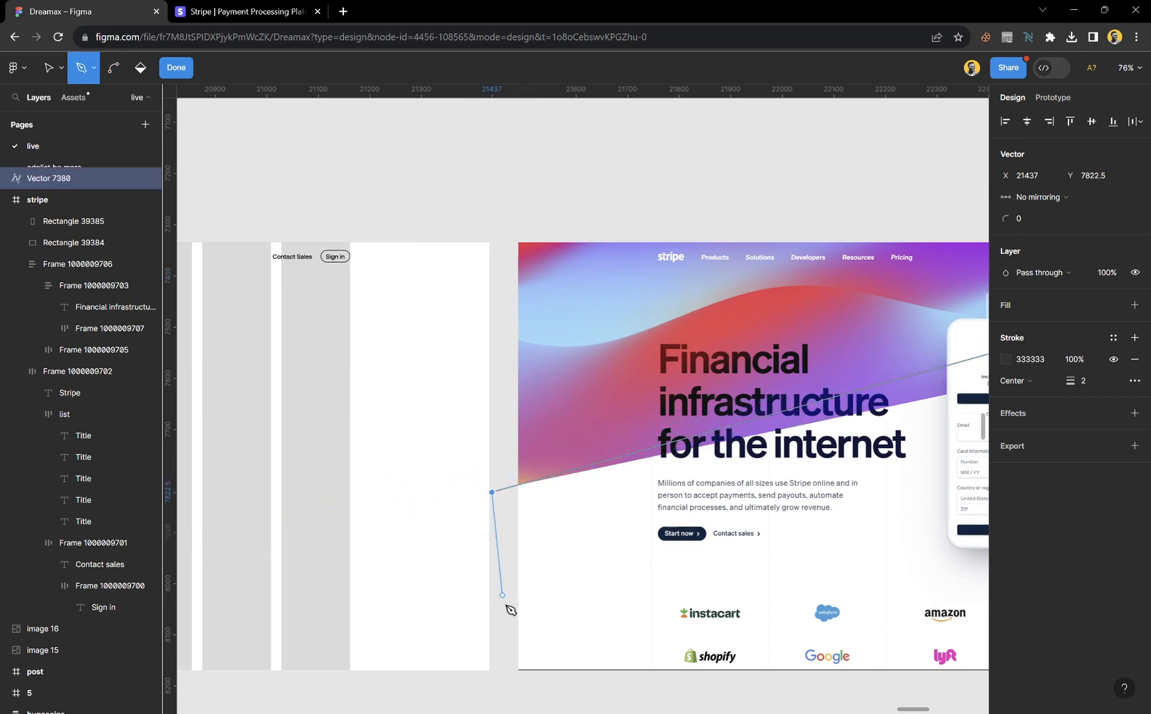
- Close the Pen path with two corners below the reference image, forming a slanted-top shape of about 1524 × 809.5
left_click(492, 687)
scroll(496, 688, "right", 8)
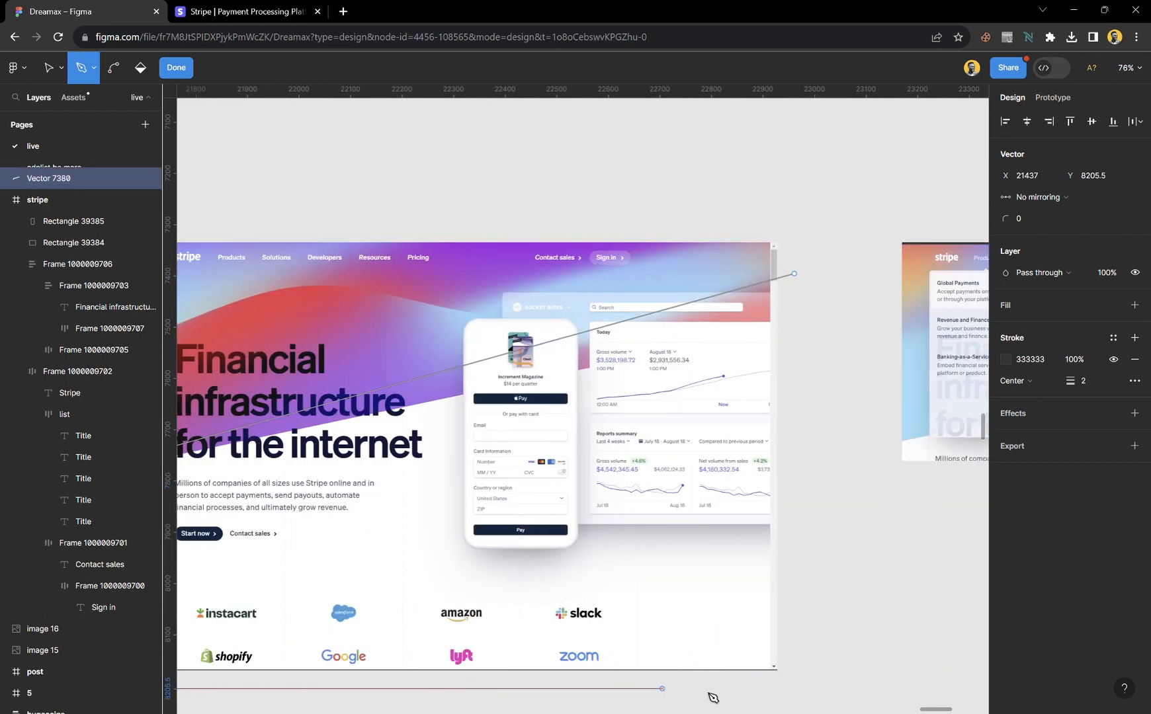
left_click(795, 688)
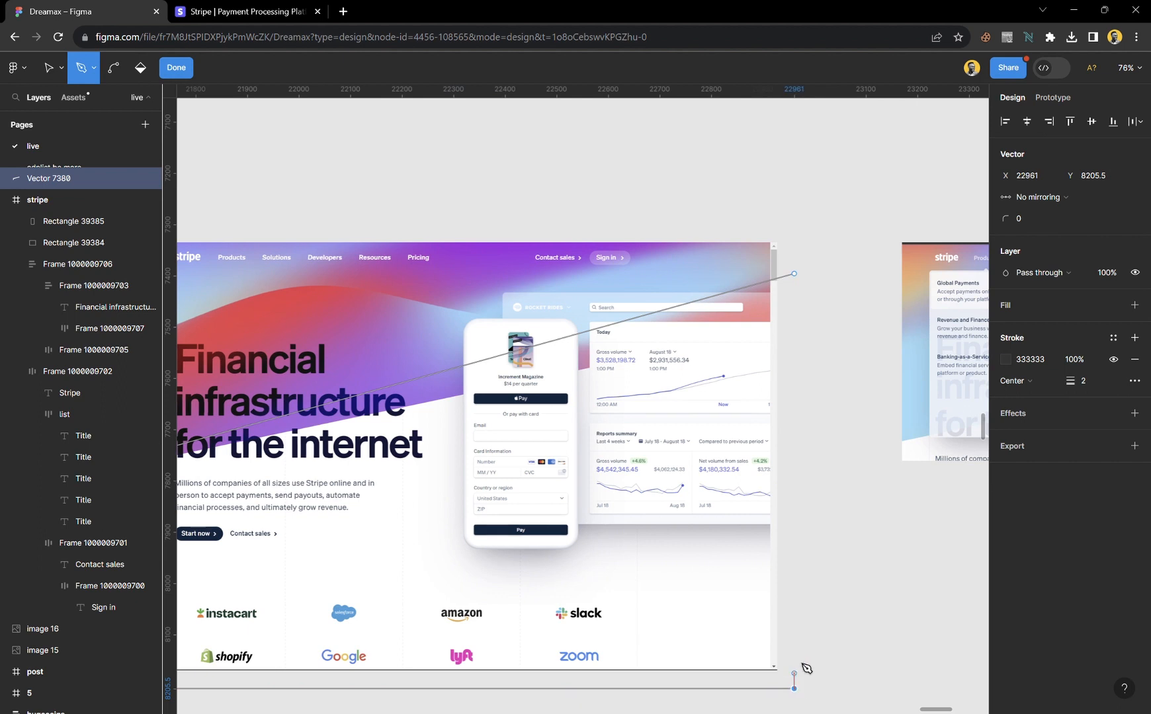
left_click(798, 277)
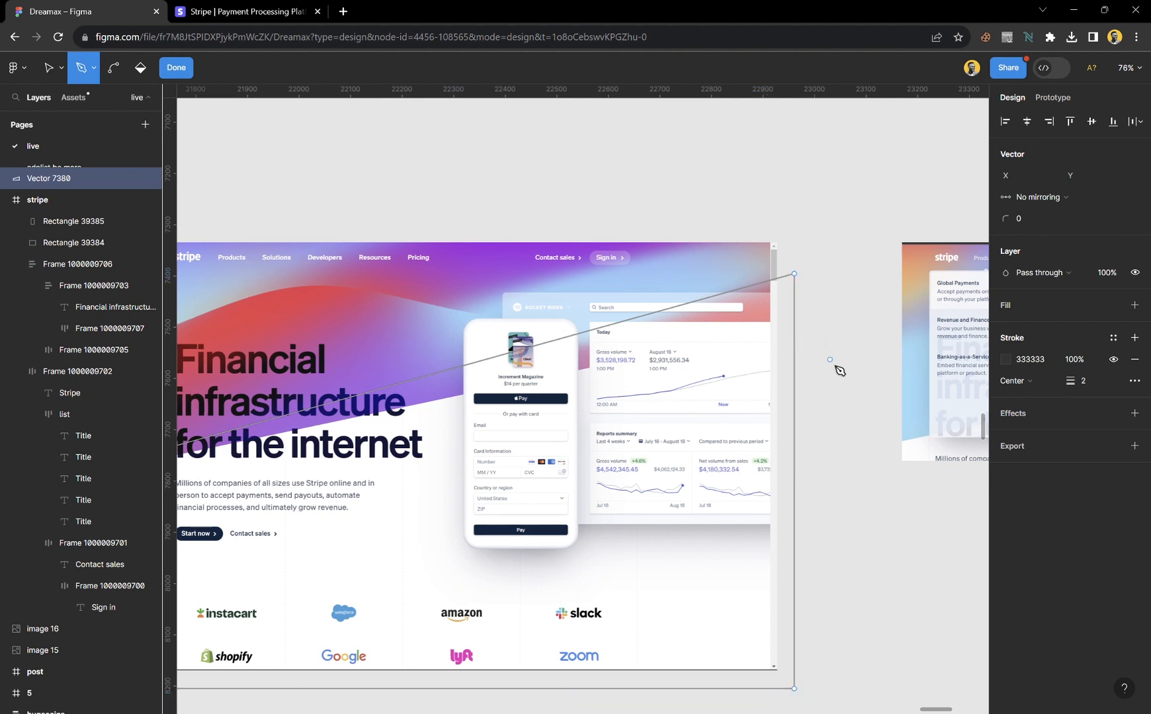
key("Escape")
key("Escape")
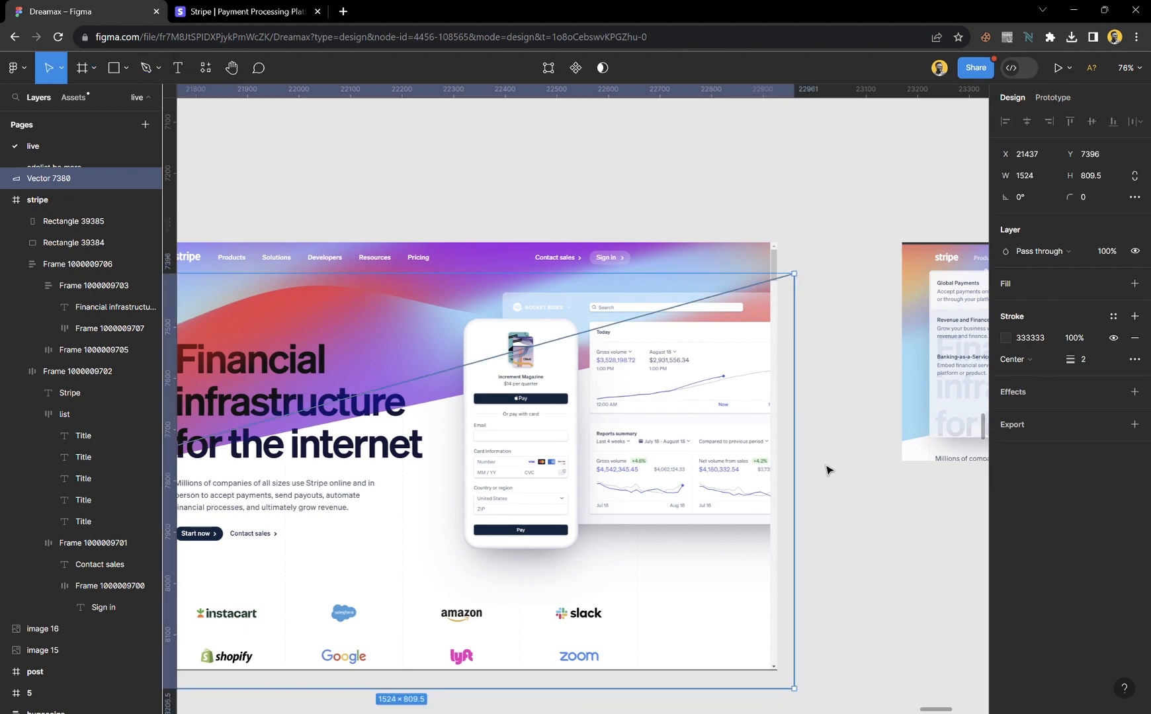
- Bend the vector shape's slanted top edge downward into a gentle curve over the reference image
scroll(826, 466, "down", 3)
scroll(689, 475, "left", 2)
scroll(786, 433, "up", 3)
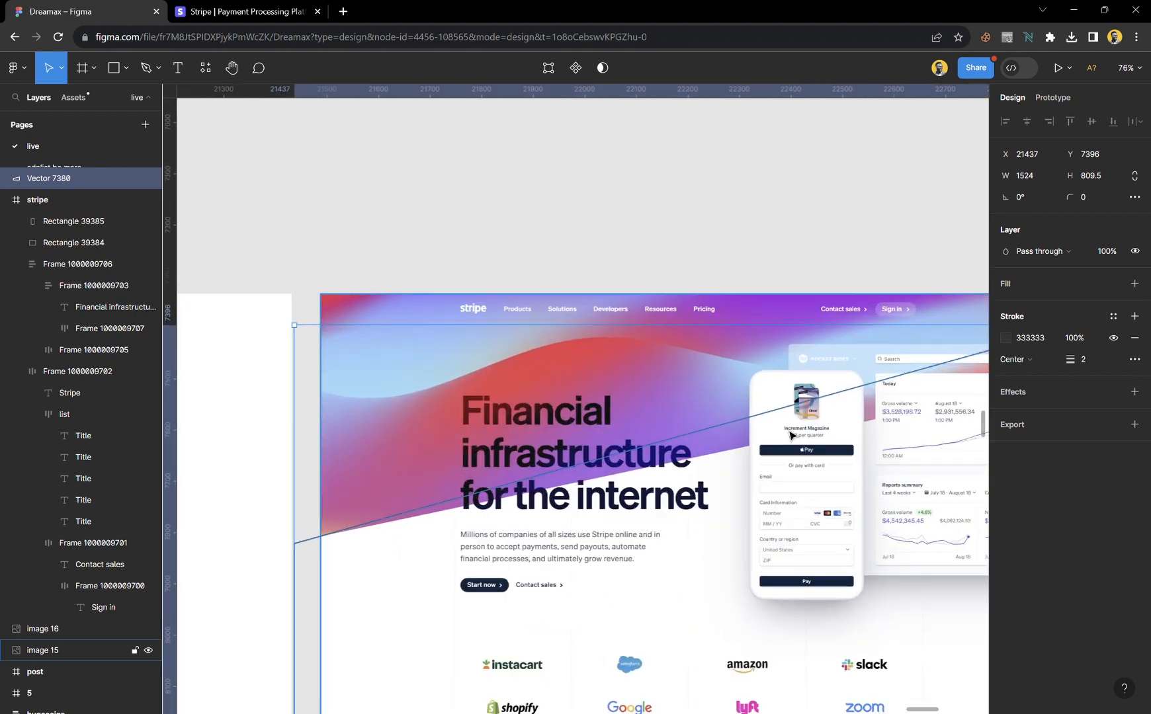
key("Return")
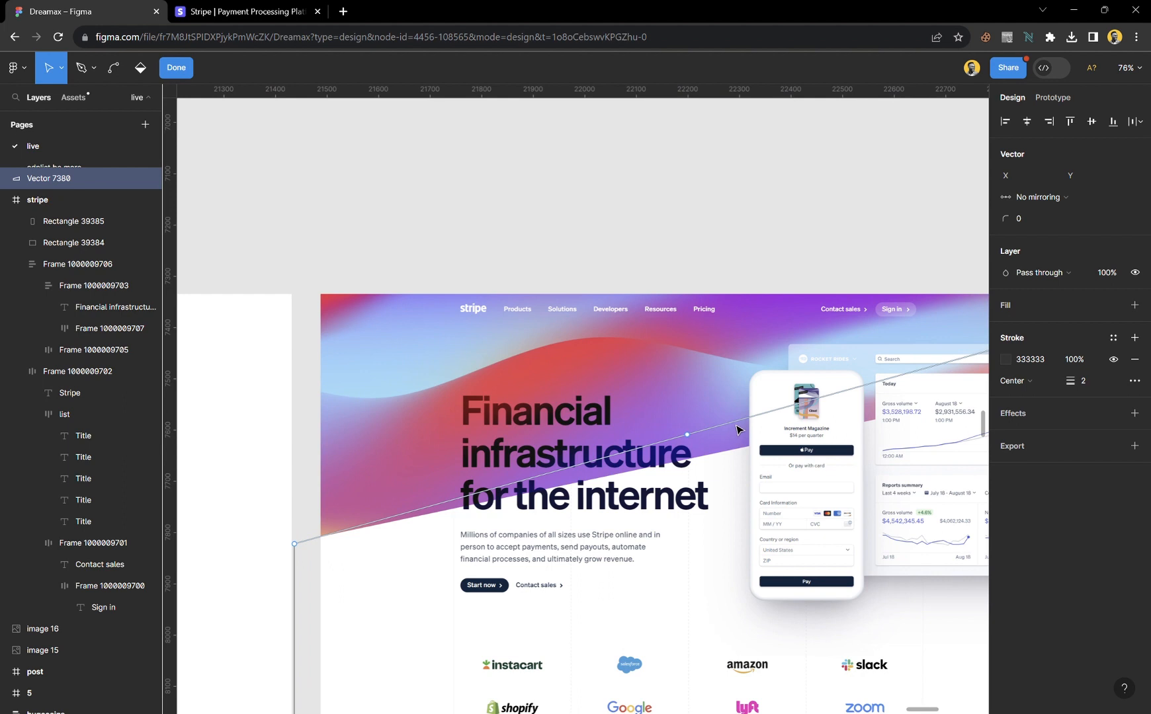
key("ctrl")
left_click_drag(740, 434, 881, 422)
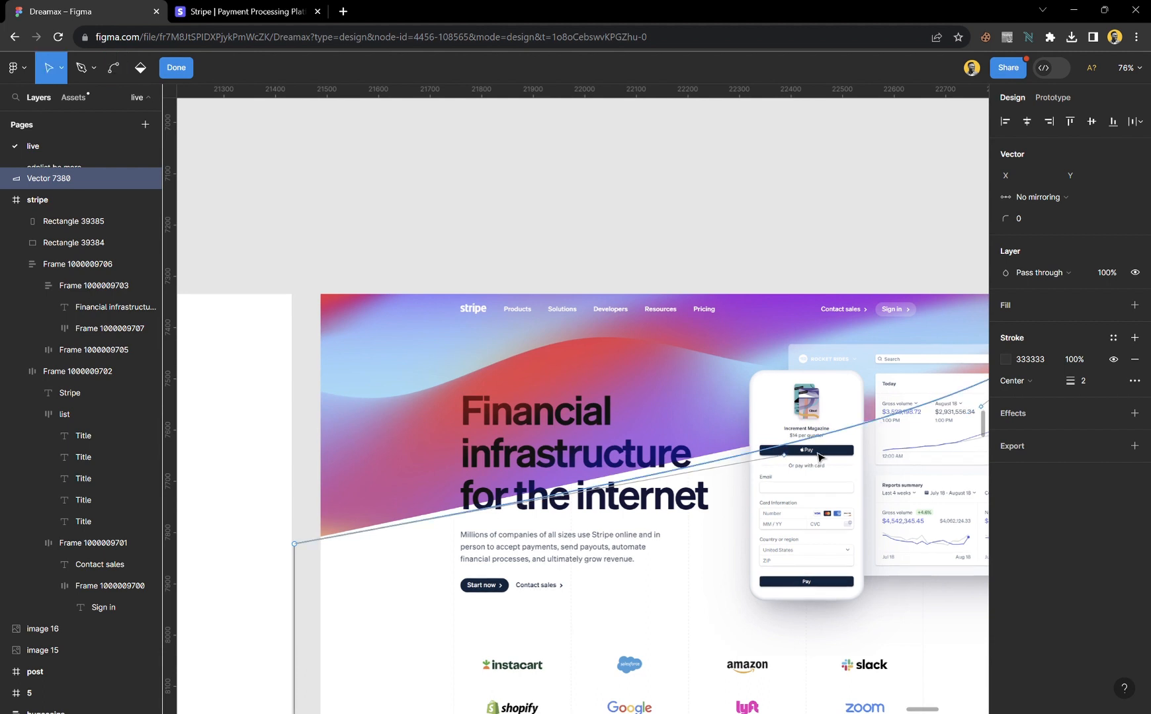
- Adjust both curve handles of the vector's slanted top edge to match the reference image's diagonal, and finish vector editing
left_click_drag(789, 461, 678, 468)
scroll(702, 457, "right", 5)
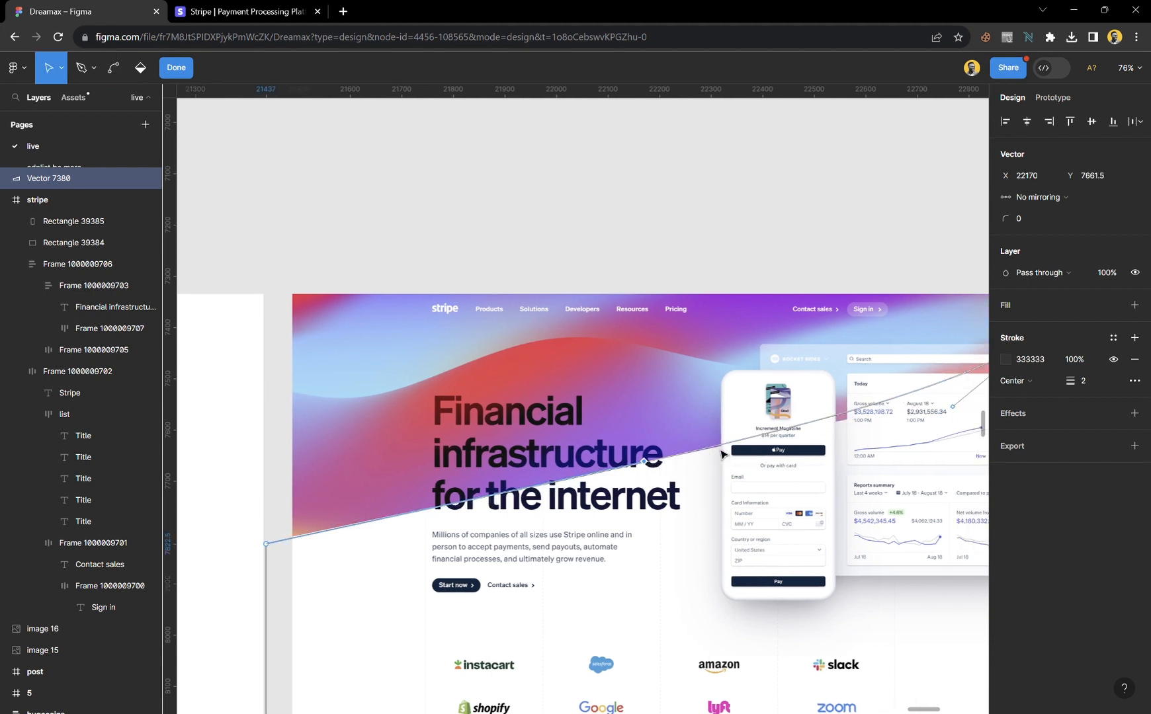
left_click_drag(730, 412, 770, 405)
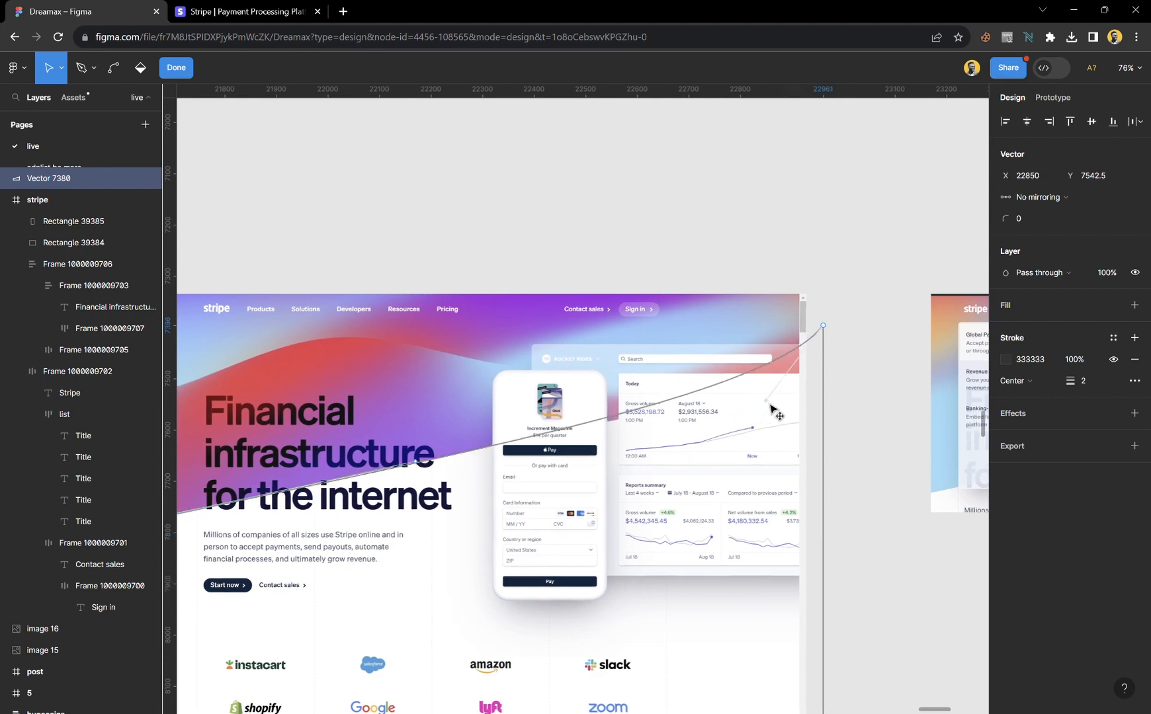
scroll(770, 414, "down", 5)
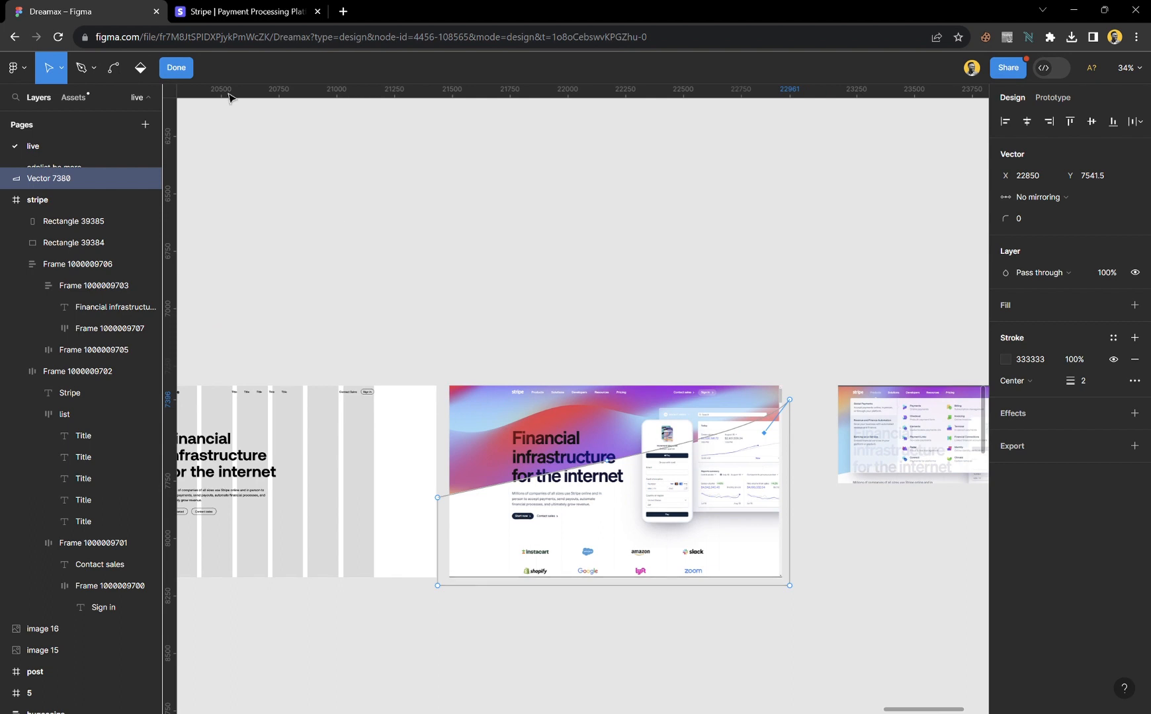
left_click(176, 67)
- Move the slanted vector into the stripe frame, centre it horizontally and send it behind the other layers
scroll(648, 397, "left", 5)
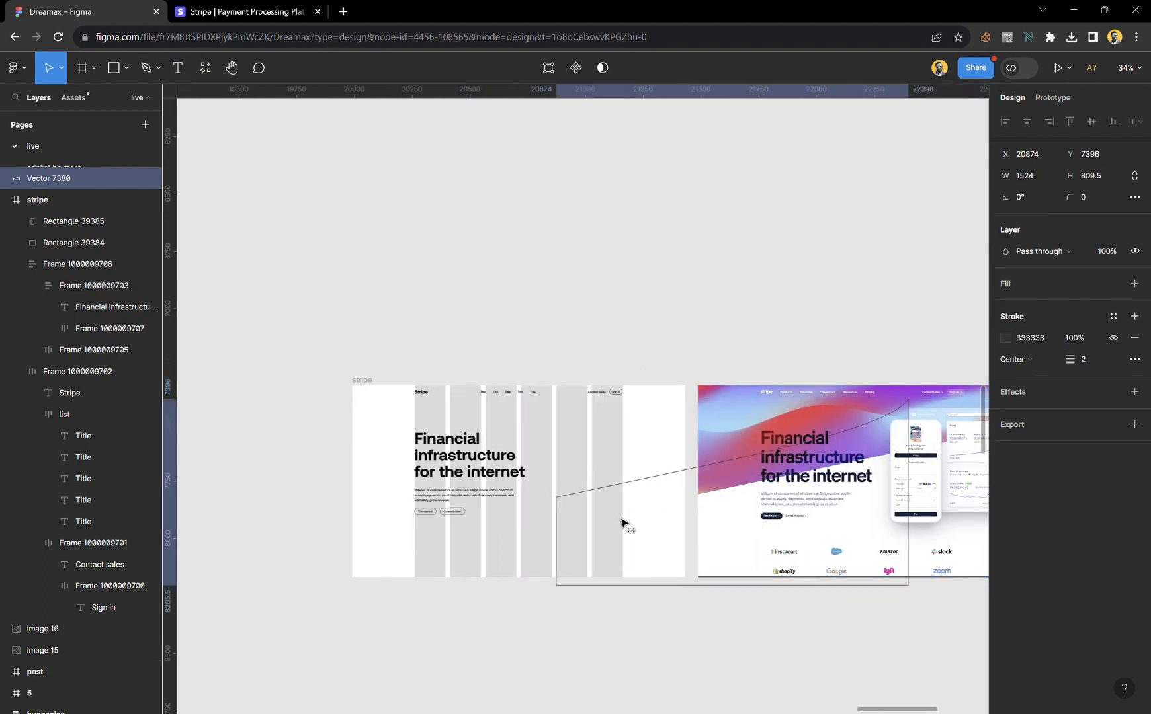
left_click_drag(621, 522, 602, 522)
left_click(1026, 122)
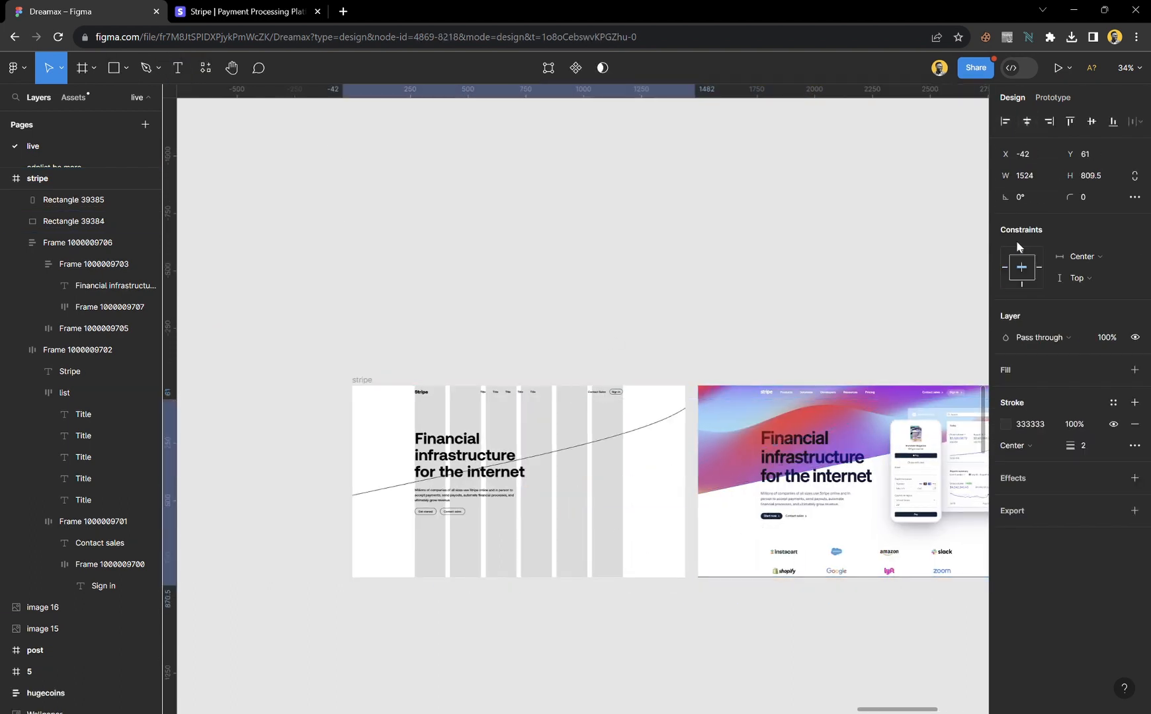
key("[")
scroll(532, 513, "up", 5)
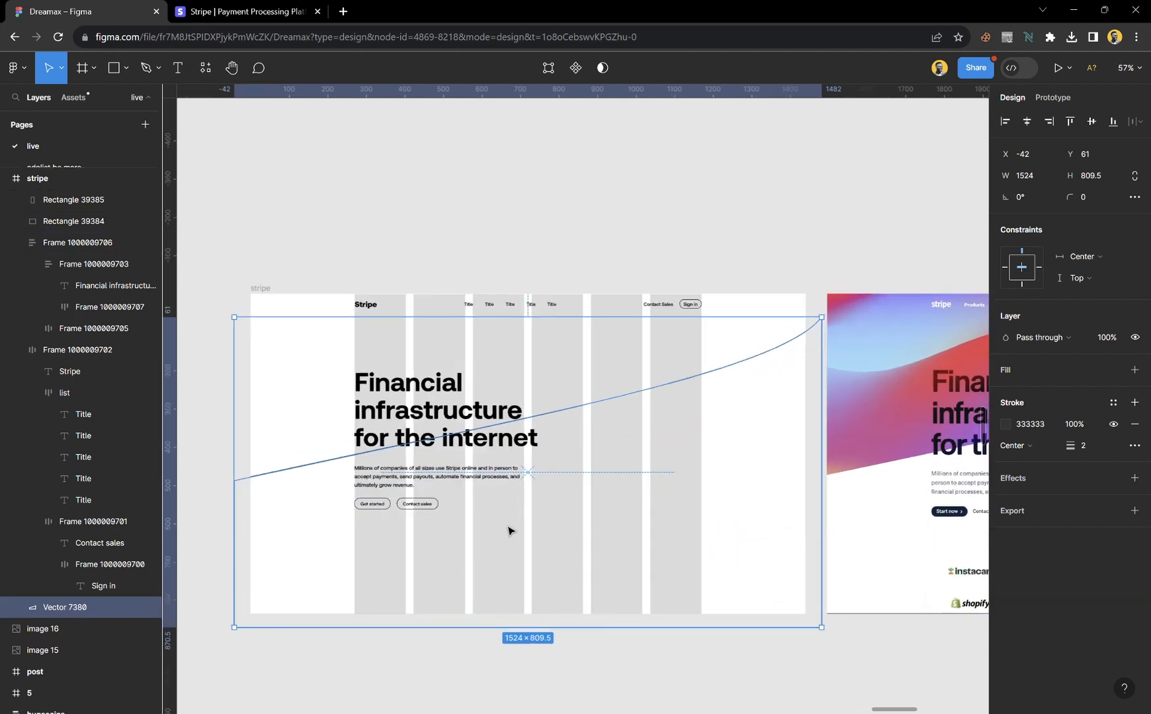
- Fill the slanted vector with the dreamax/white colour style and remove its stroke
left_click(1114, 370)
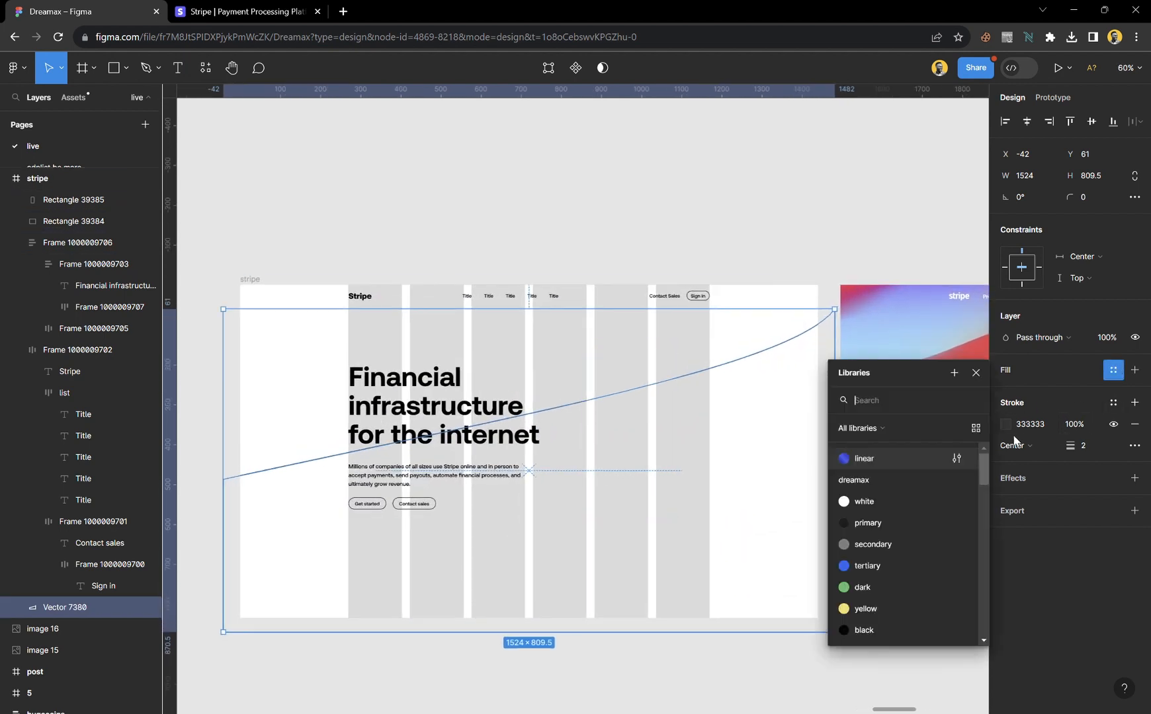
left_click(866, 501)
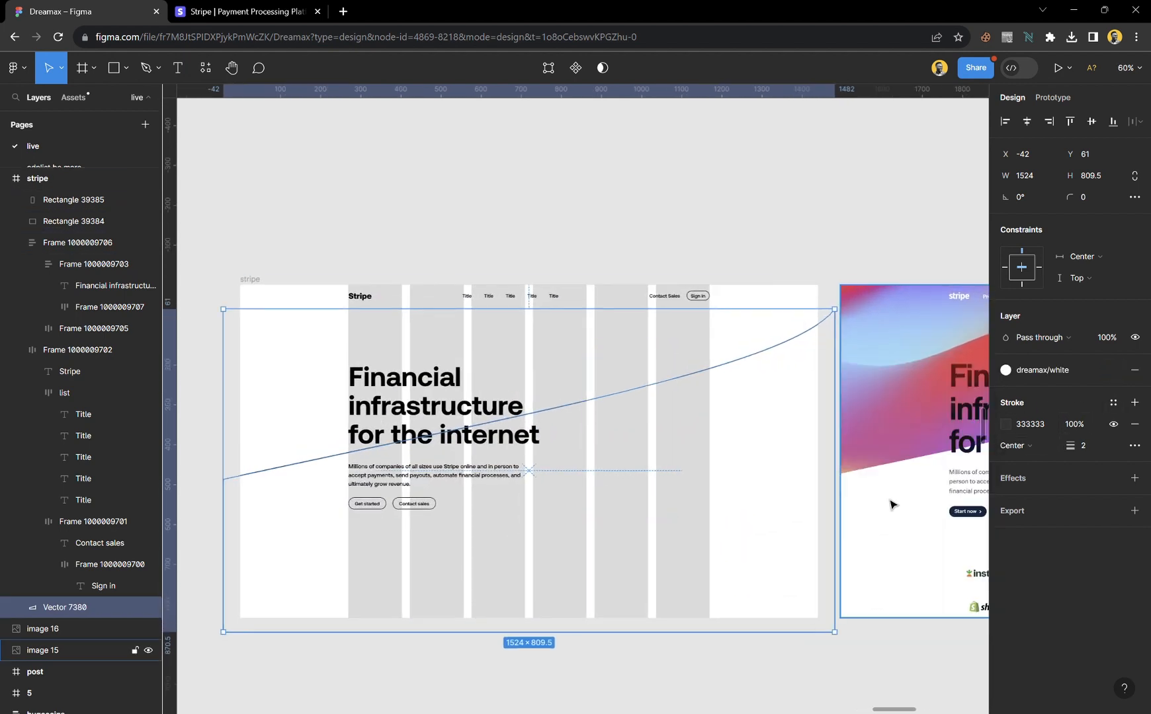
left_click(1133, 427)
left_click(577, 210)
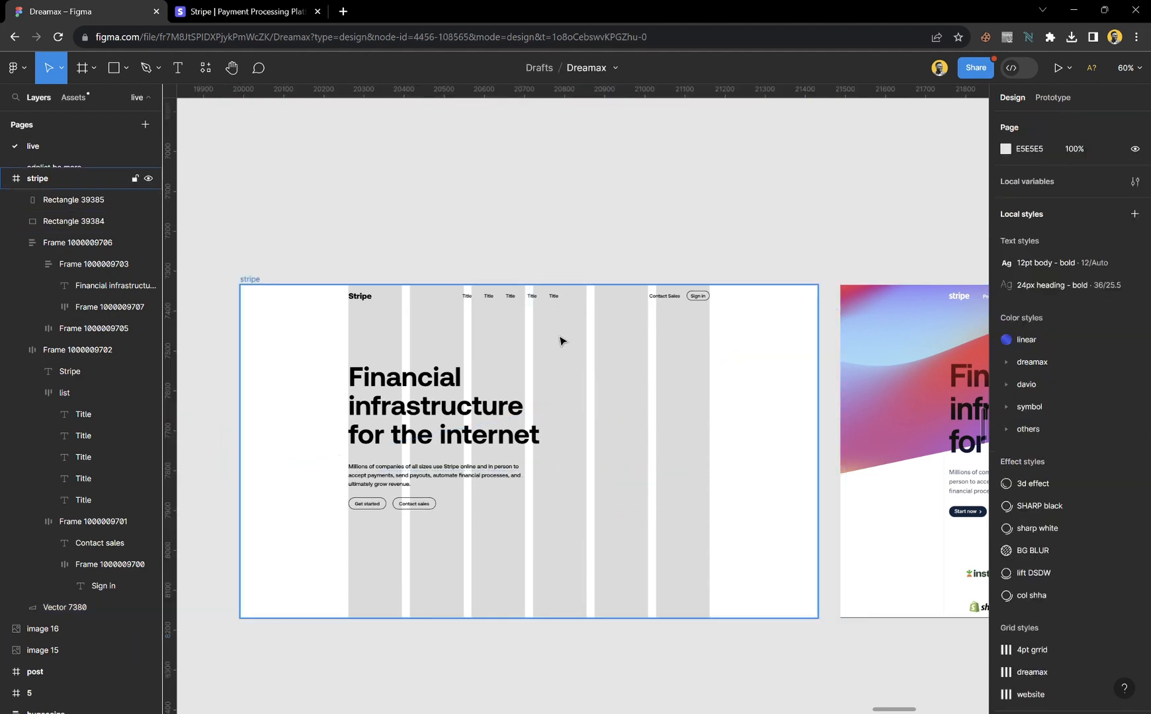
- Trace the reference image's red wave freehand with the Pencil as a shape of about 1307 × 530 and select it
scroll(561, 338, "down", 2)
scroll(586, 345, "right", 5)
scroll(807, 377, "up", 3)
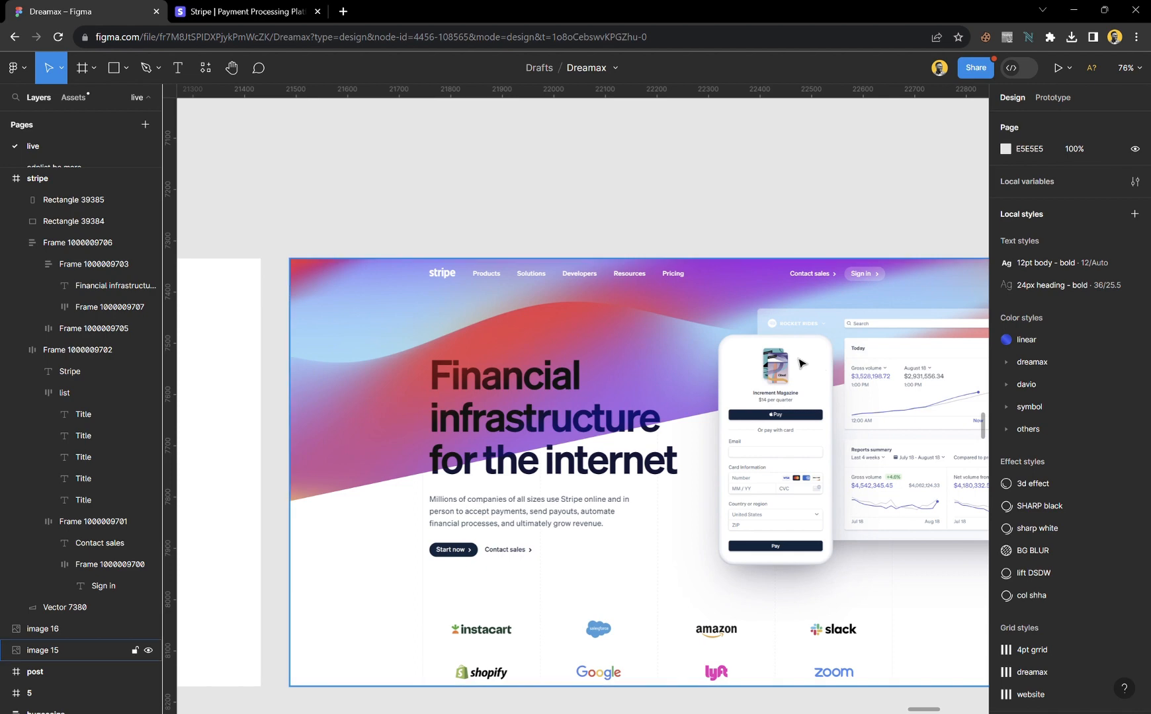
scroll(680, 342, "down", 1)
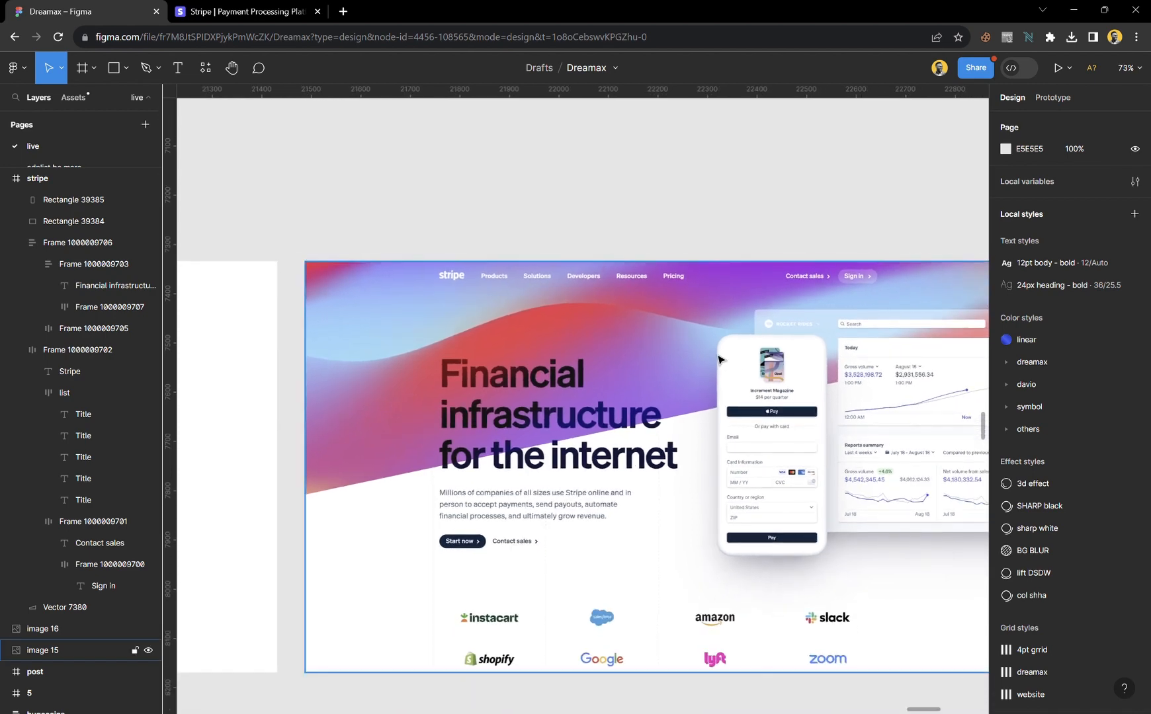
key("p")
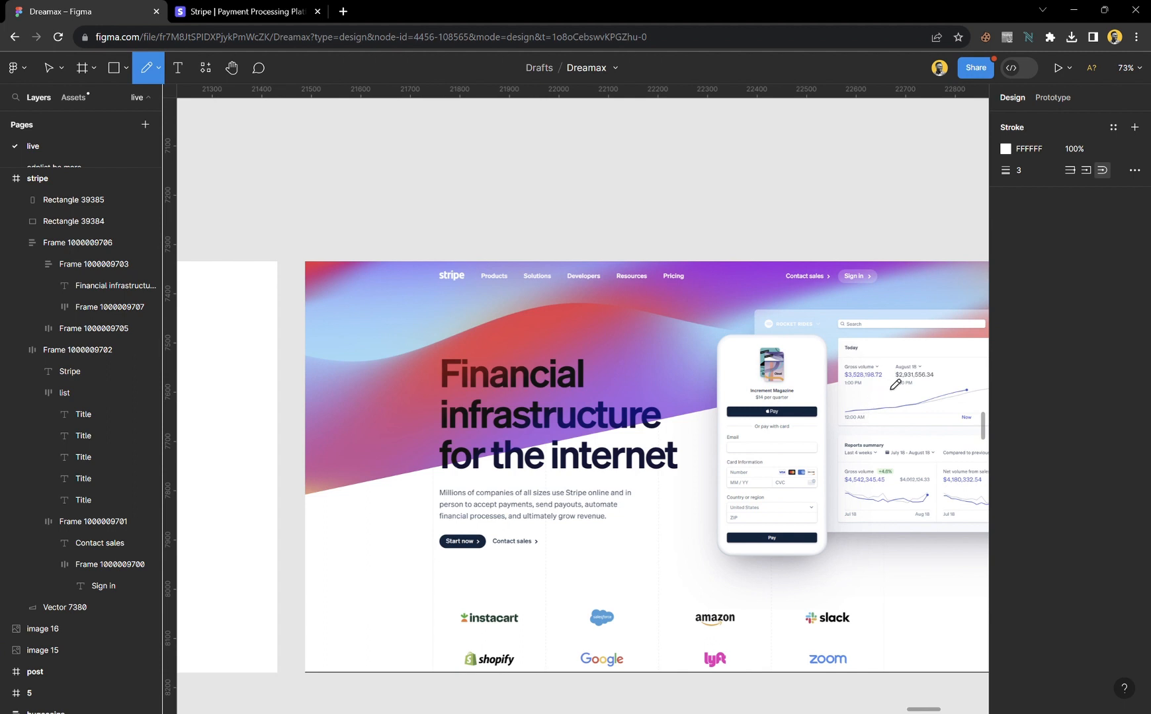
left_click_drag(894, 385, 676, 327)
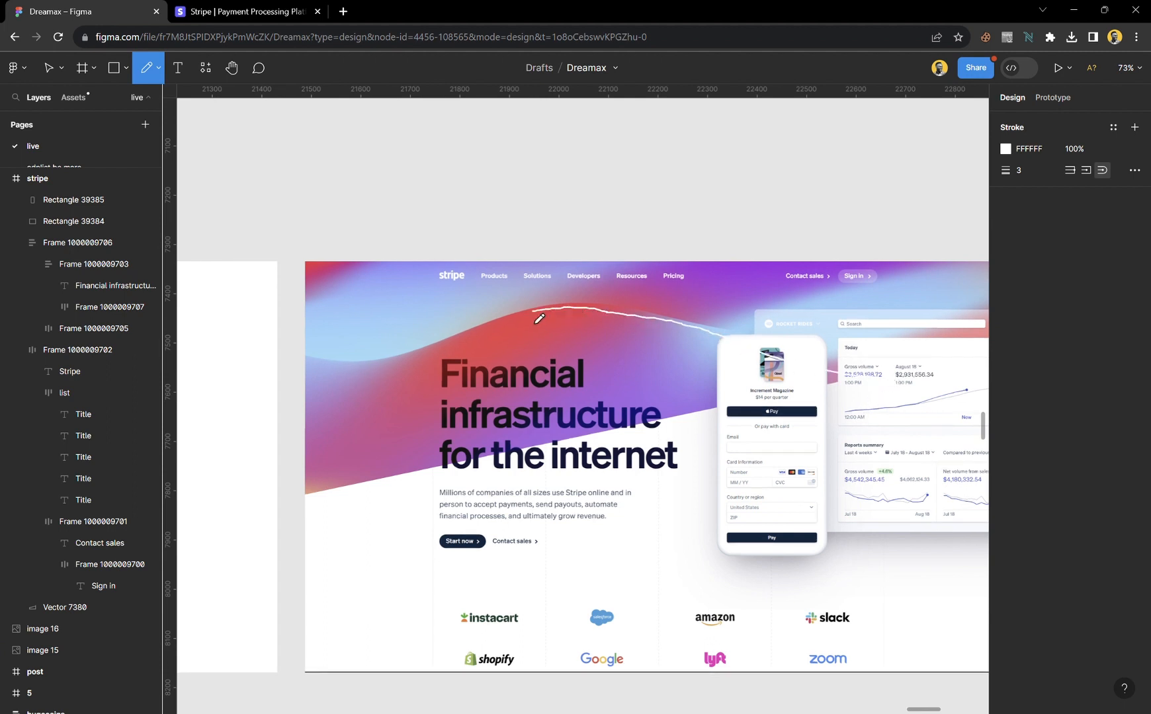
mouse_move(311, 342)
left_mouse_down()
mouse_move(303, 335)
mouse_move(301, 454)
left_mouse_up()
left_click_drag(309, 564, 611, 524)
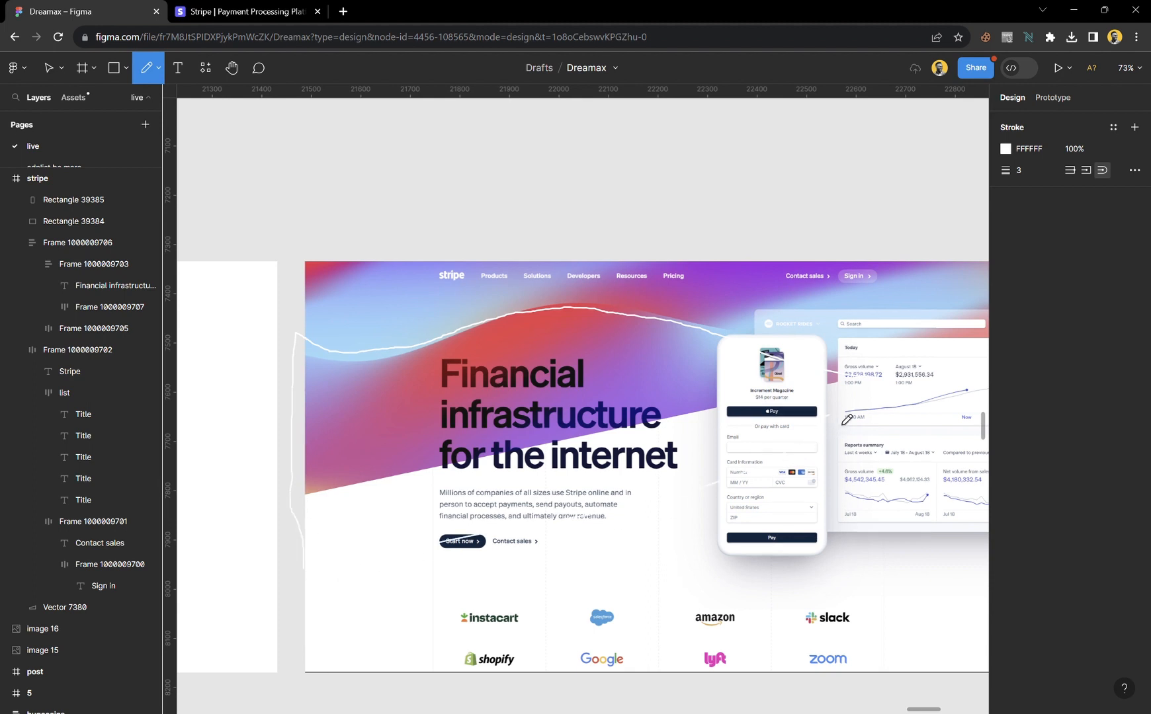
mouse_move(940, 391)
left_mouse_down()
mouse_move(938, 368)
mouse_move(862, 391)
left_mouse_up()
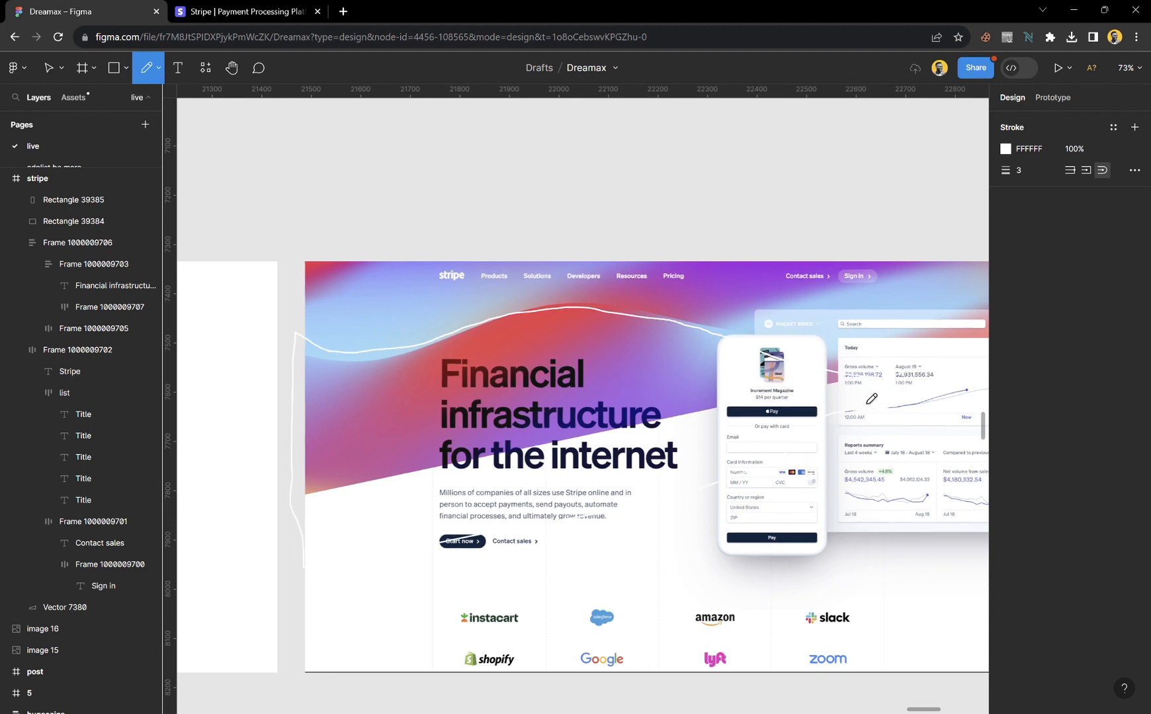
key("Escape")
left_click(735, 350)
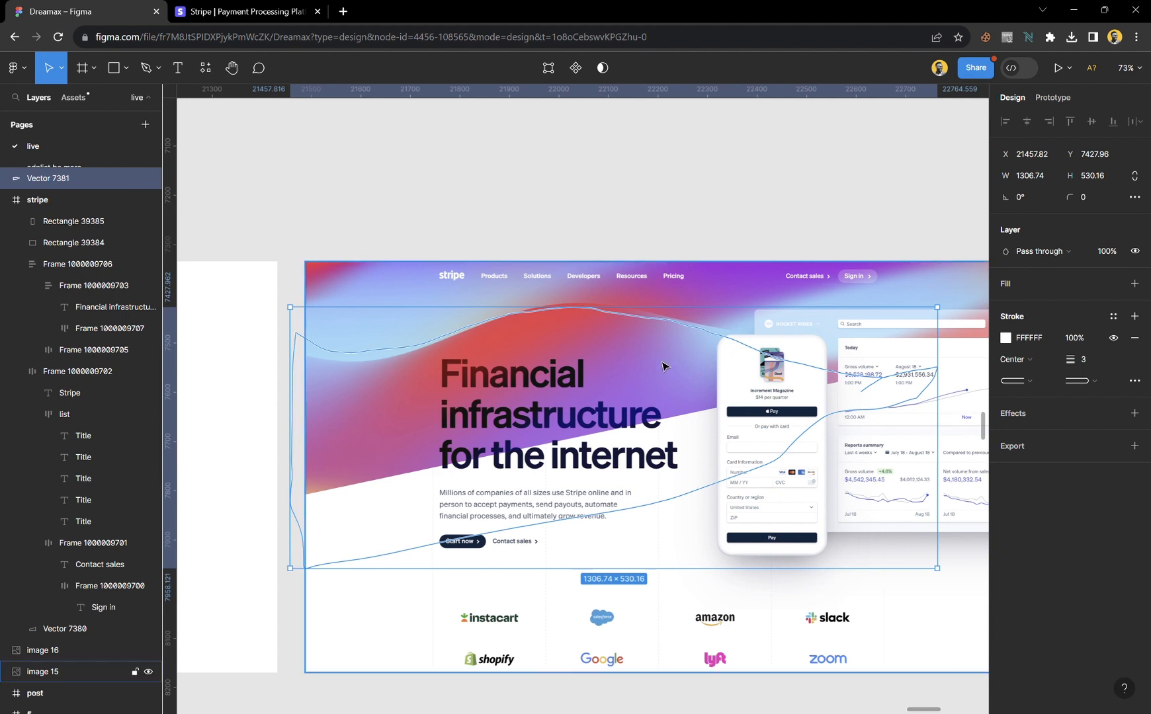
- Give the wave shape a solid fill without a stroke and move it into the stripe frame
left_click(1055, 278)
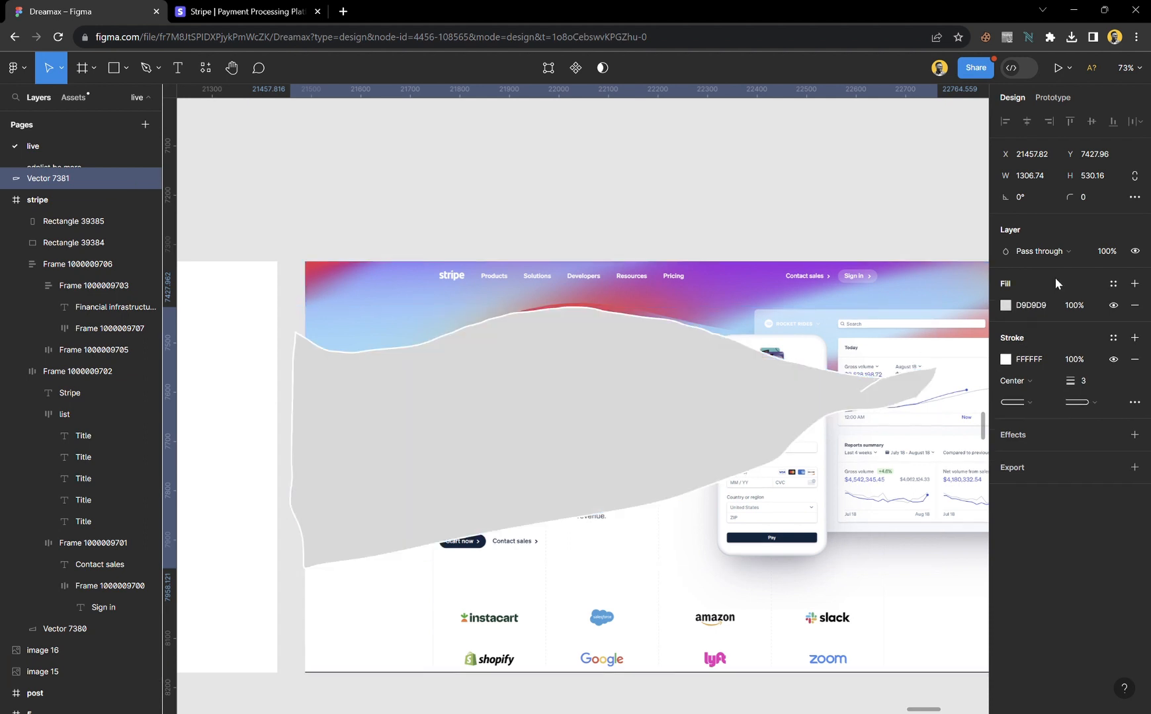
left_click(1134, 359)
scroll(681, 373, "left", 4)
left_click_drag(748, 406, 303, 422)
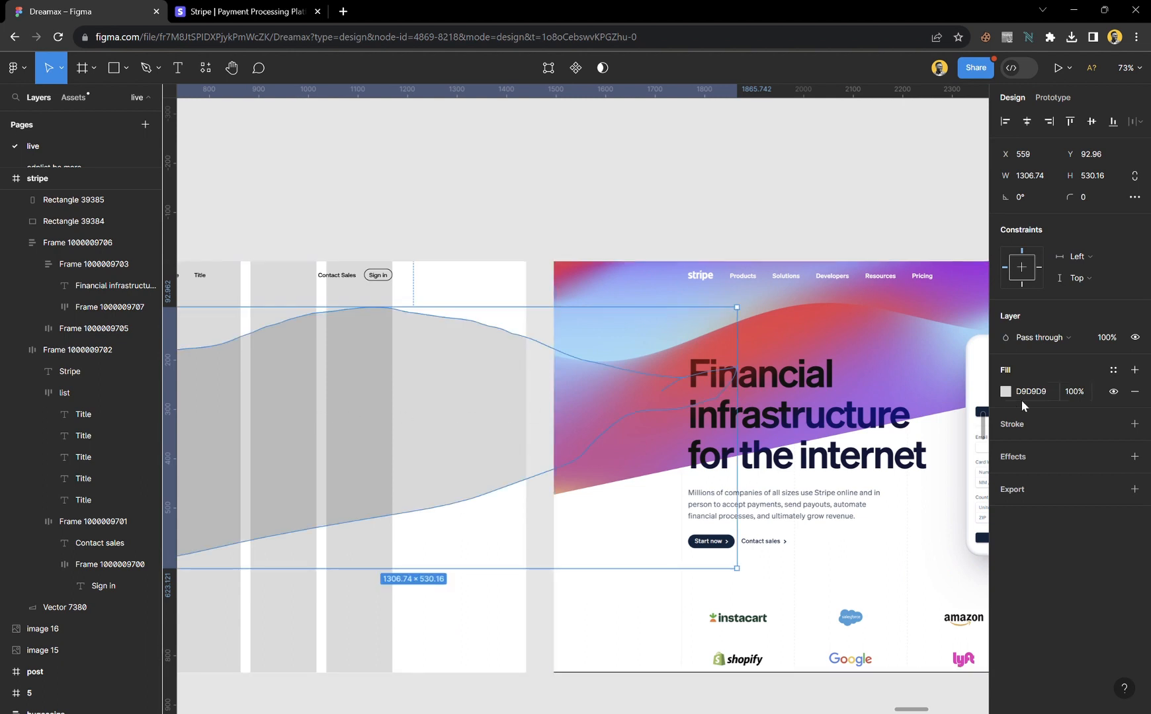
- Fill the wave with a linear gradient from red E7414A to purple B05CBF, sampling both colours from the reference image
key("i")
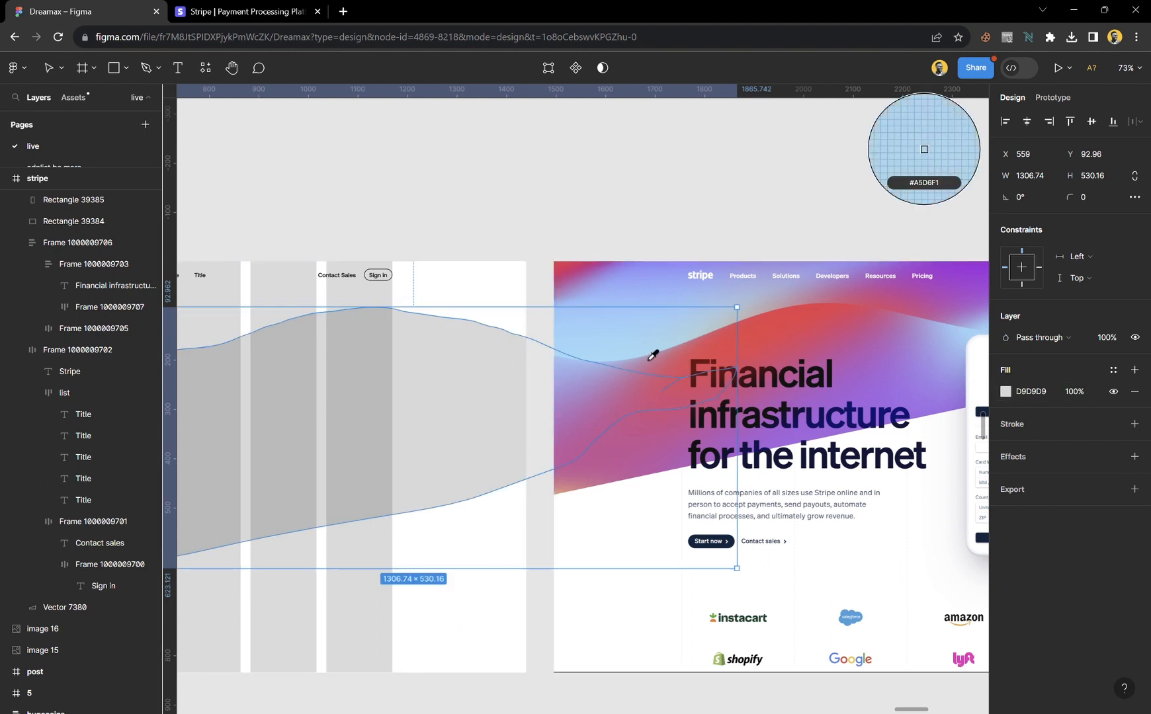
left_click(782, 328)
left_click(1006, 392)
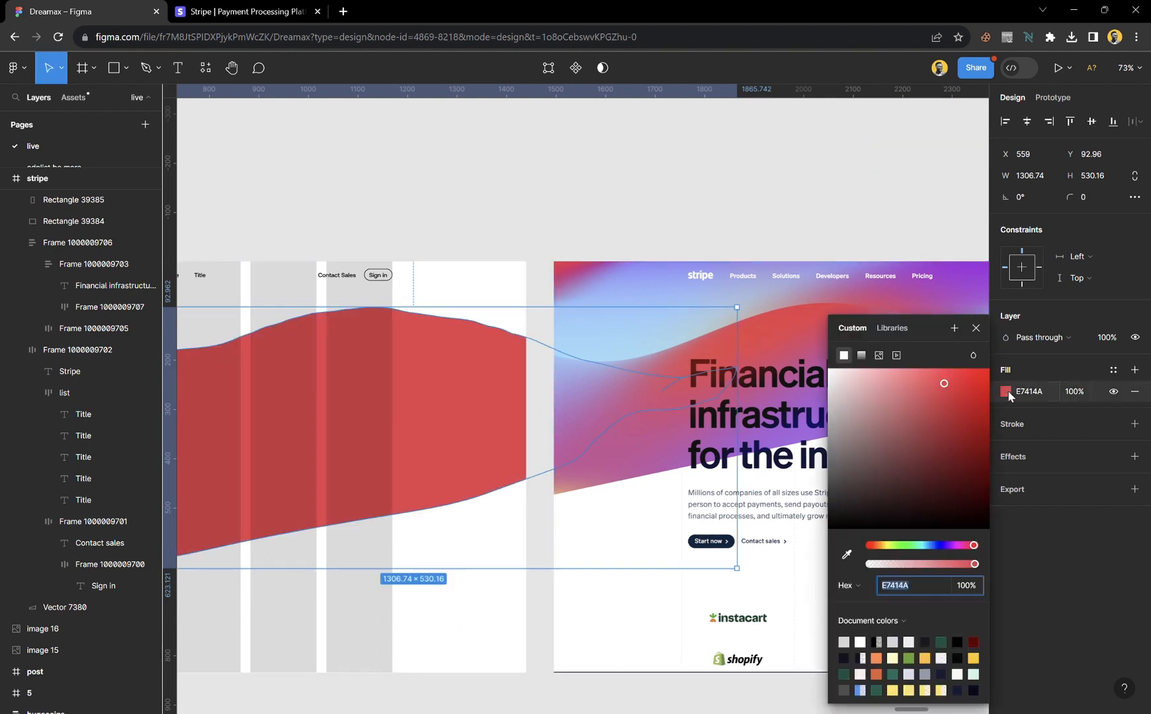
left_click(861, 357)
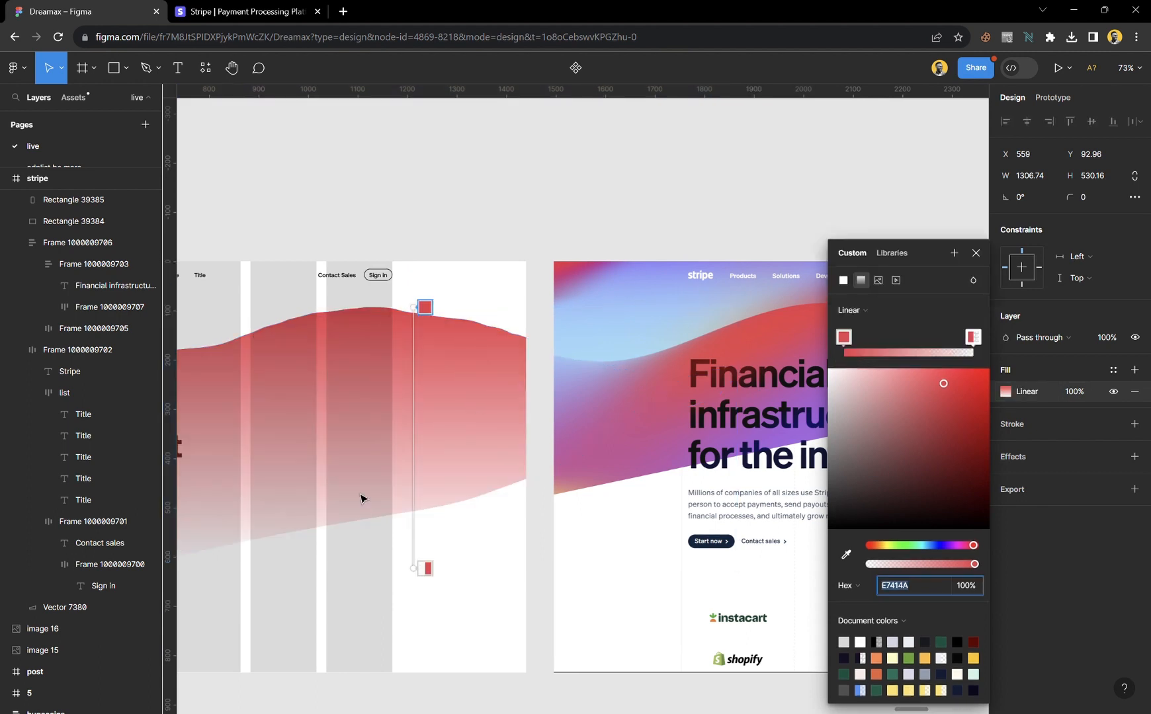
left_click(431, 572)
key("i")
left_click(716, 445)
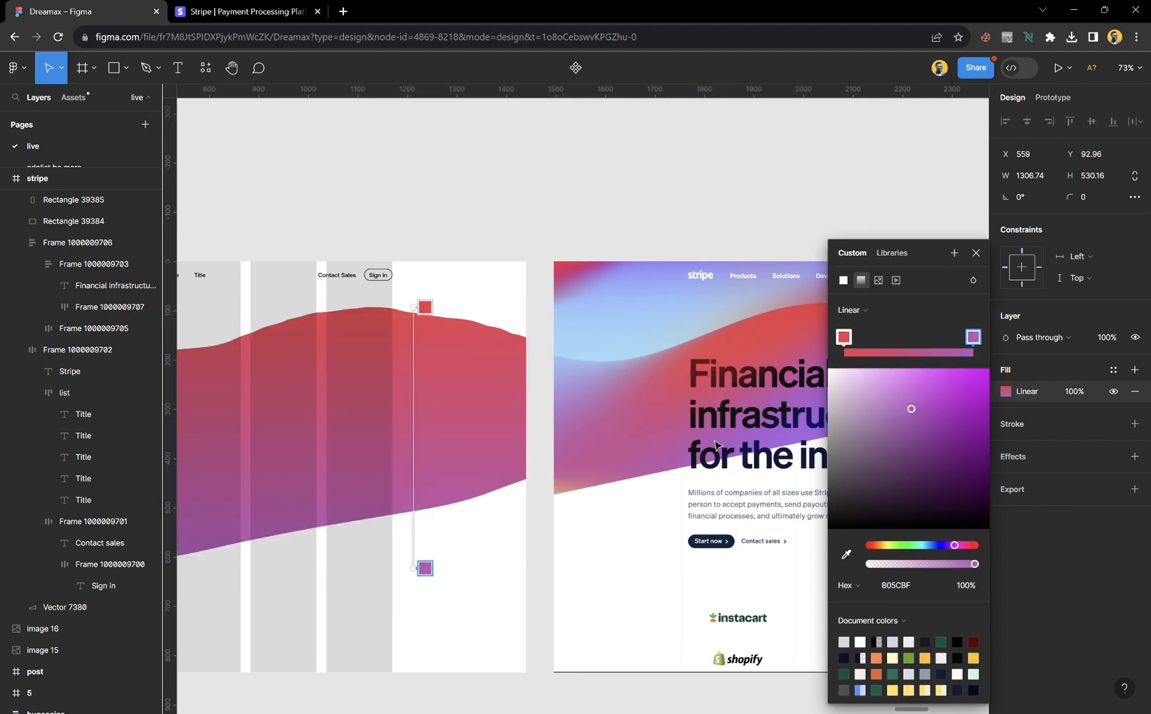
- Add two middle stops to the wave's gradient with colours sampled from the reference image, the lower one pink-purple BE55A1
left_click(430, 413)
key("i")
left_click(574, 497)
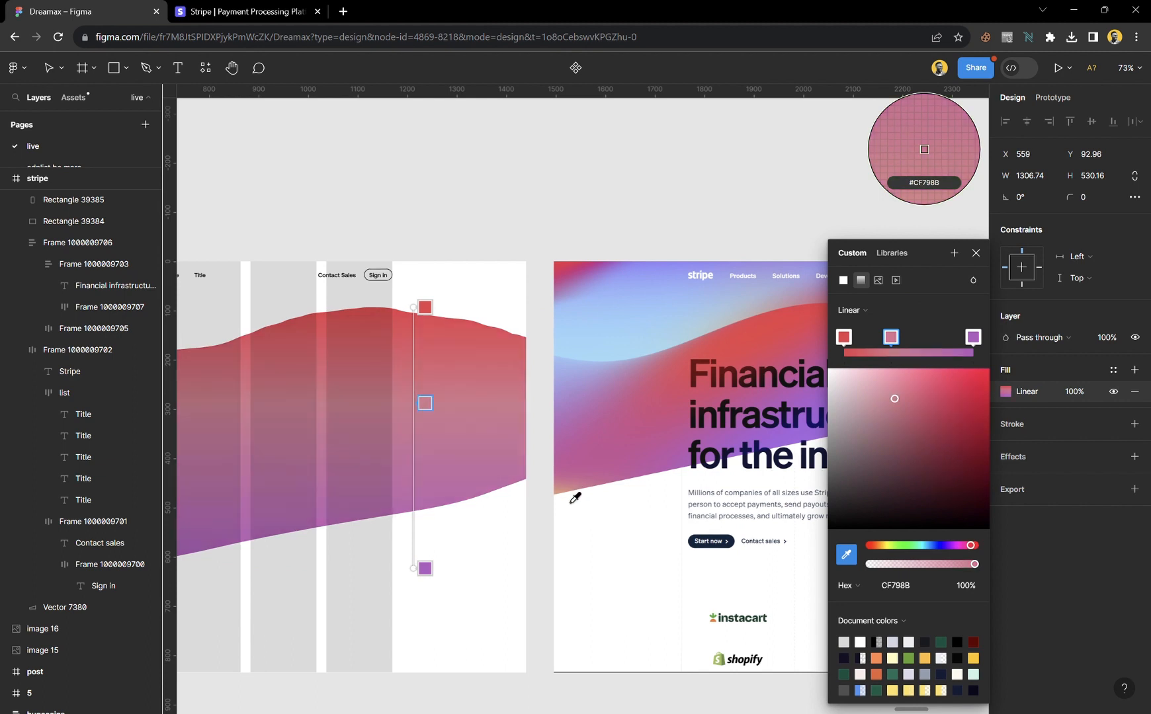
left_click(433, 460)
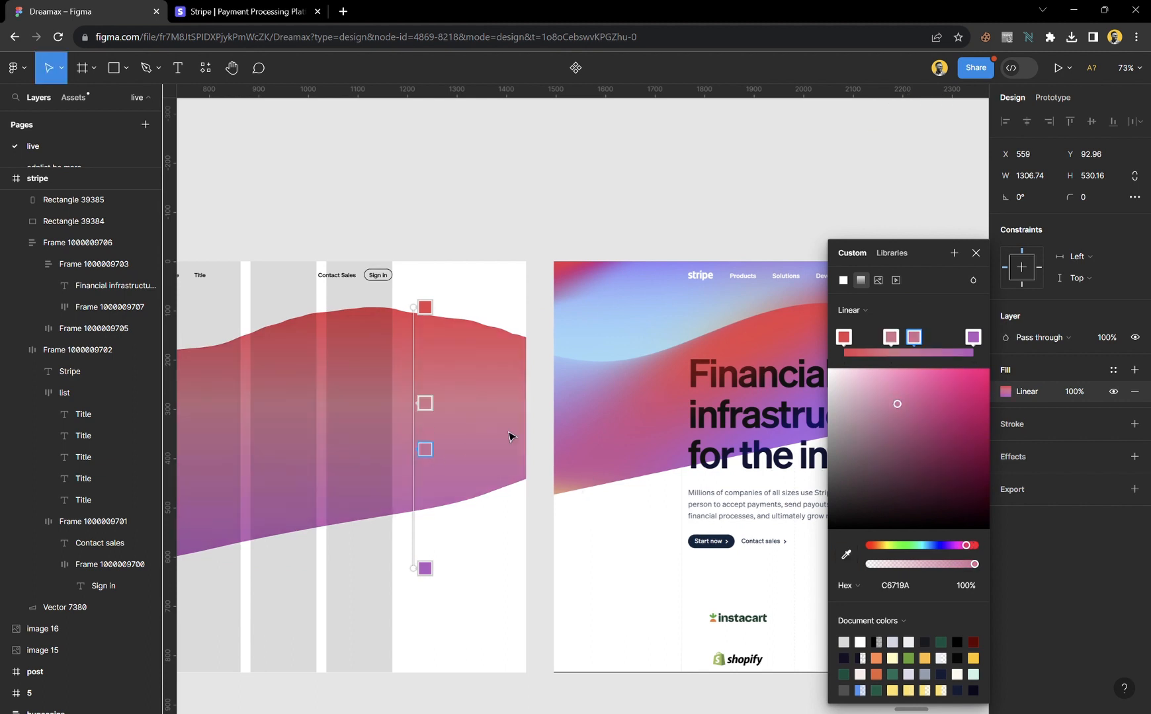
key("i")
left_click(771, 401)
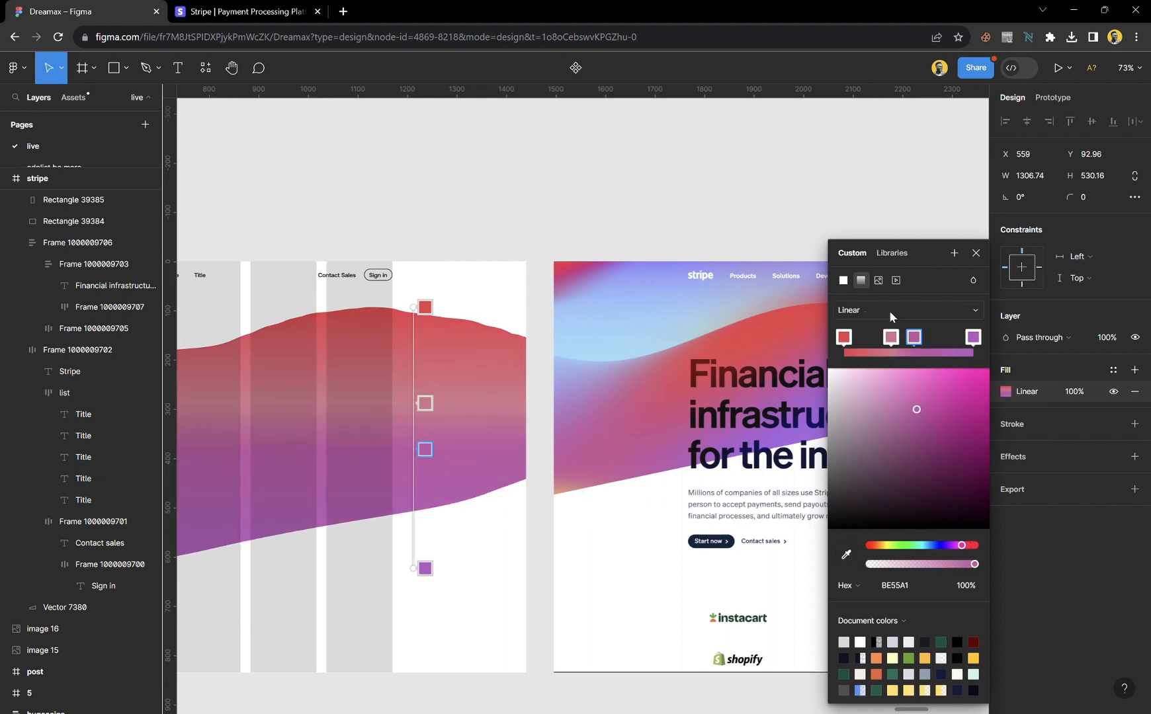
left_click(976, 253)
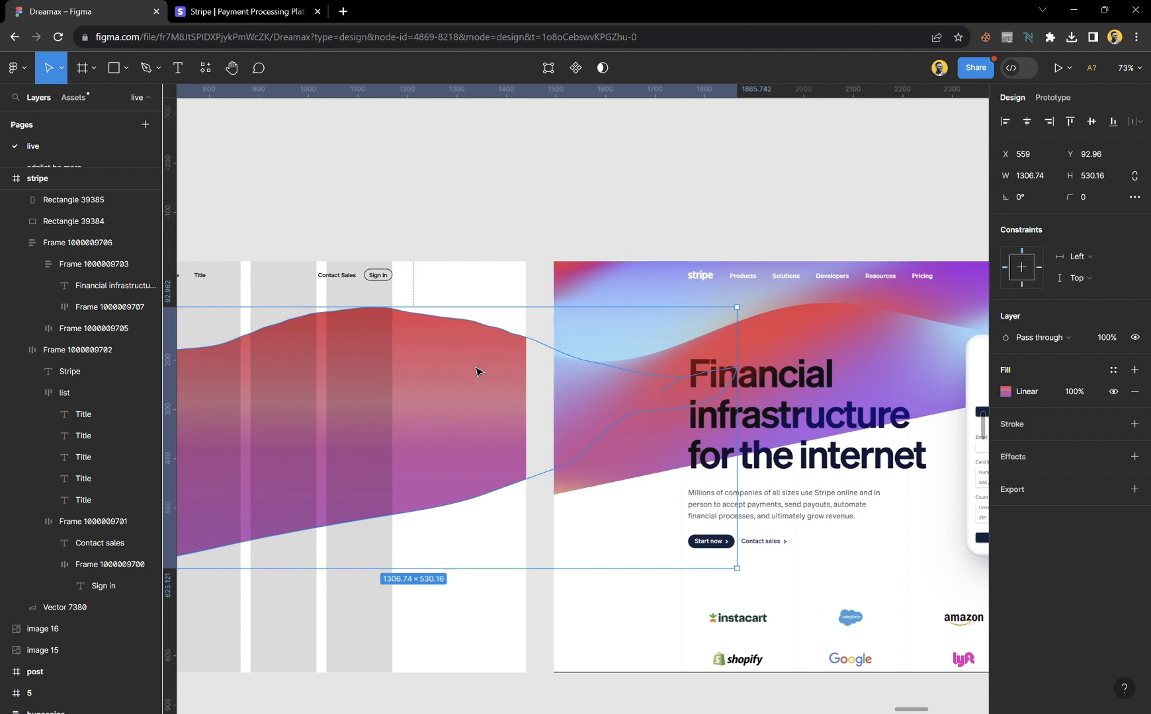
- Shift the wave shape past the stripe frame's left edge to X -75 and send it behind all other layers
left_click(568, 204)
left_click(487, 424)
scroll(487, 423, "right", 5)
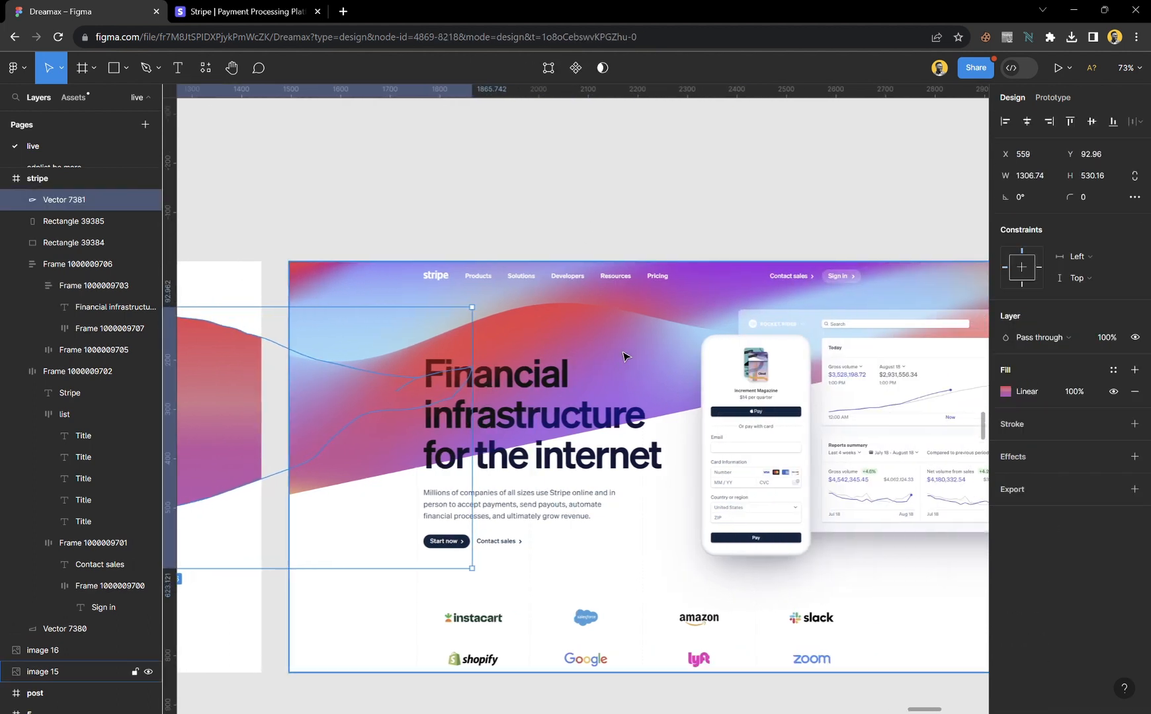
scroll(623, 357, "left", 7)
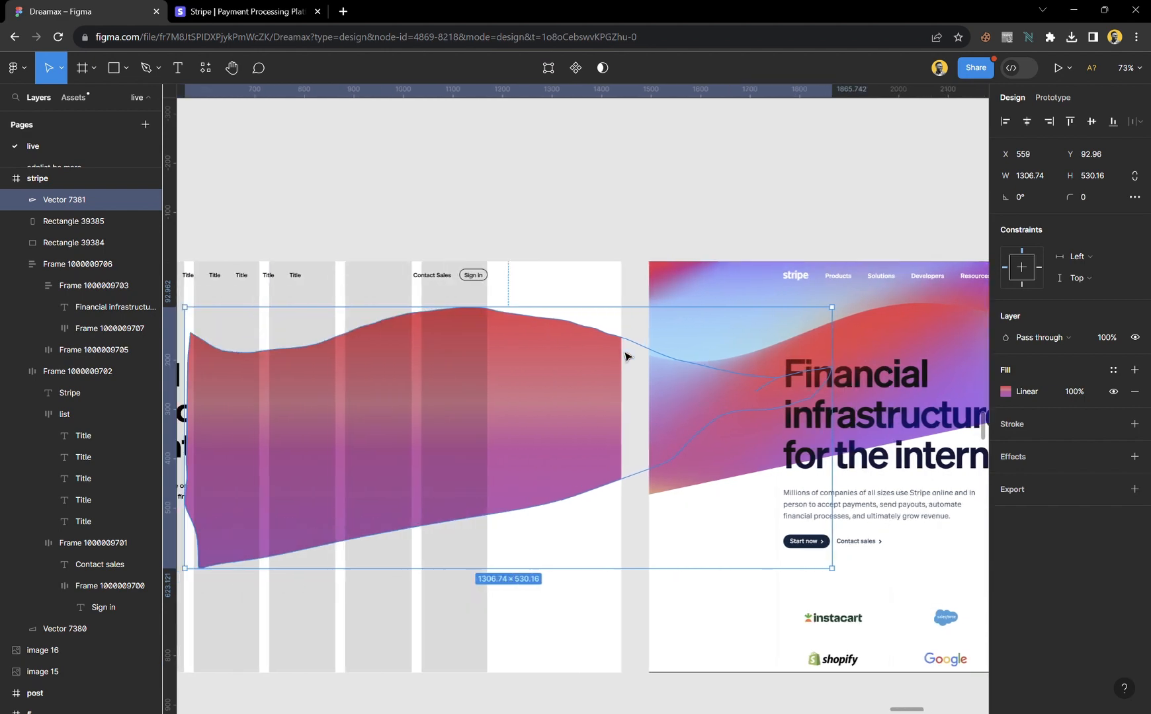
scroll(616, 344, "right", 2)
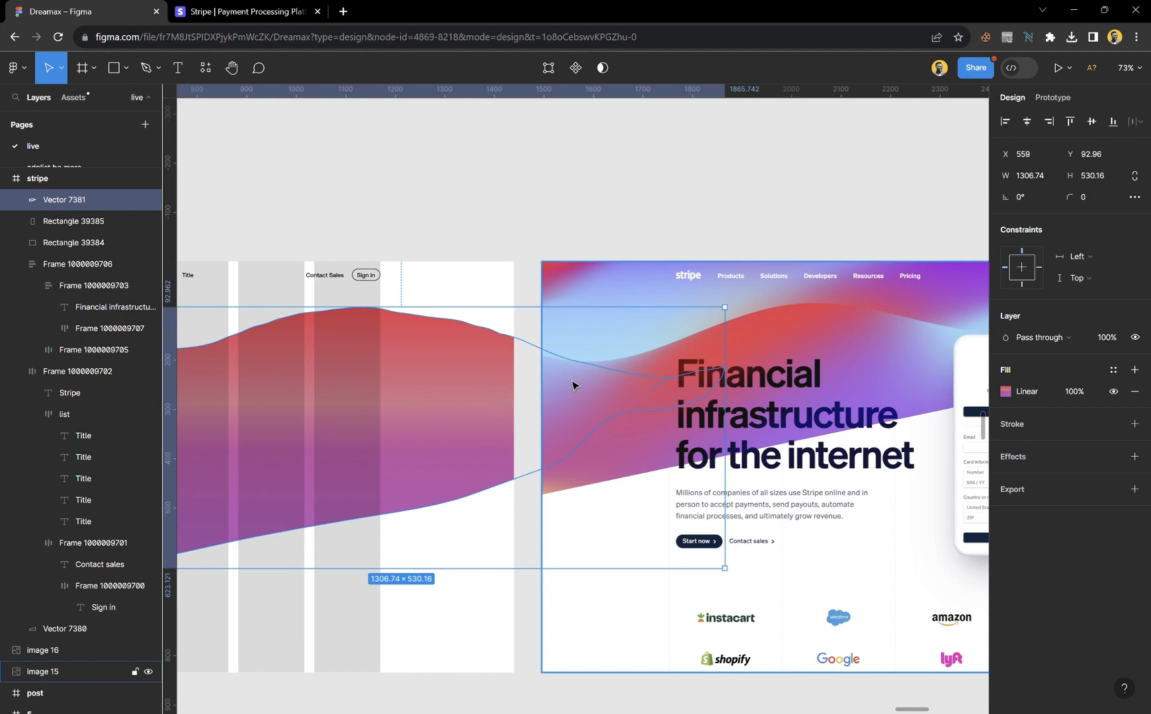
scroll(573, 385, "left", 7)
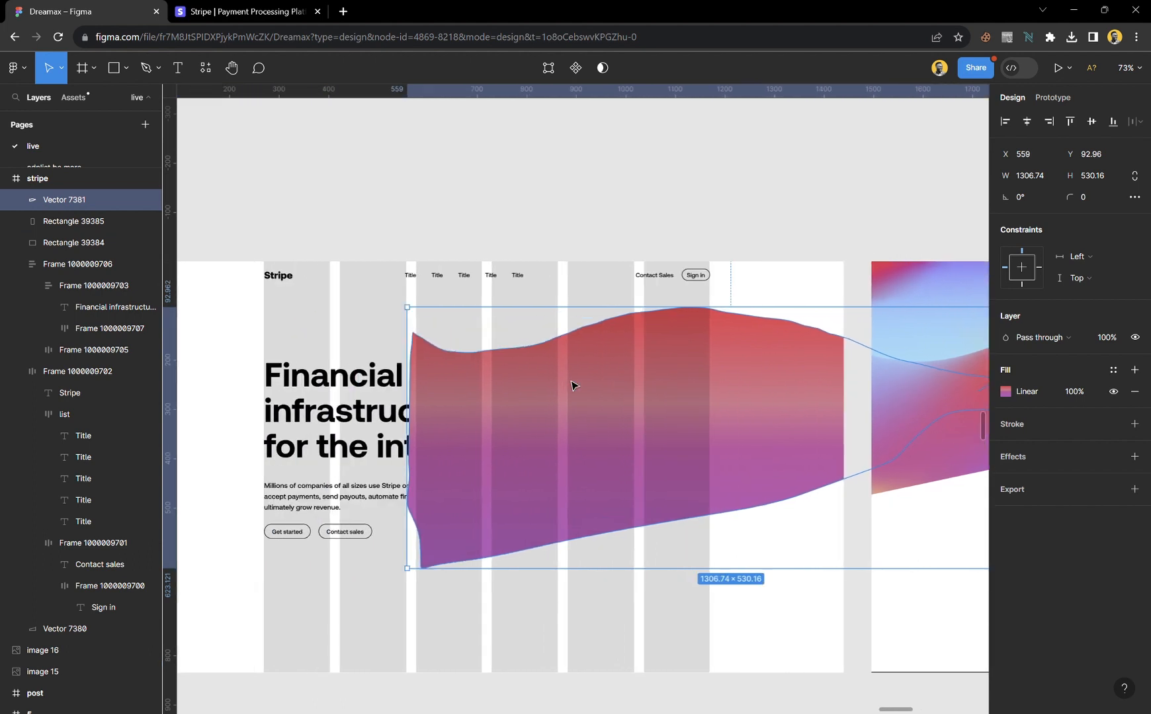
left_click(1004, 121)
scroll(675, 378, "left", 6)
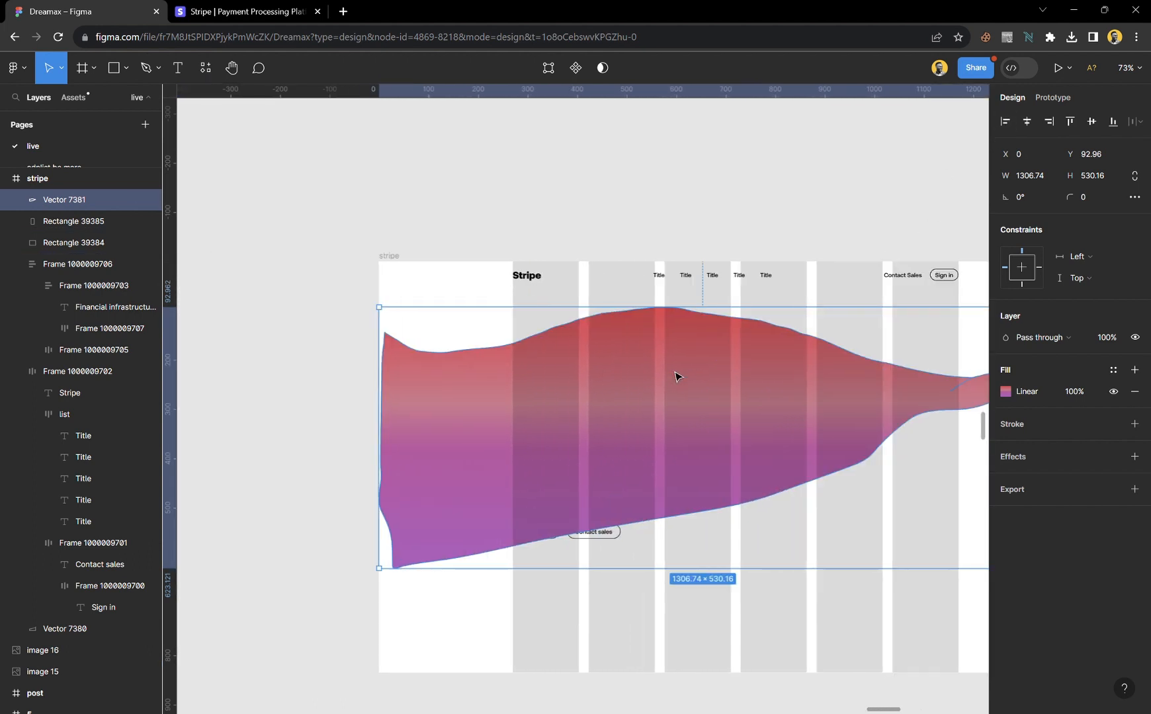
left_click_drag(675, 377, 612, 404)
key("ctrl+shift+[")
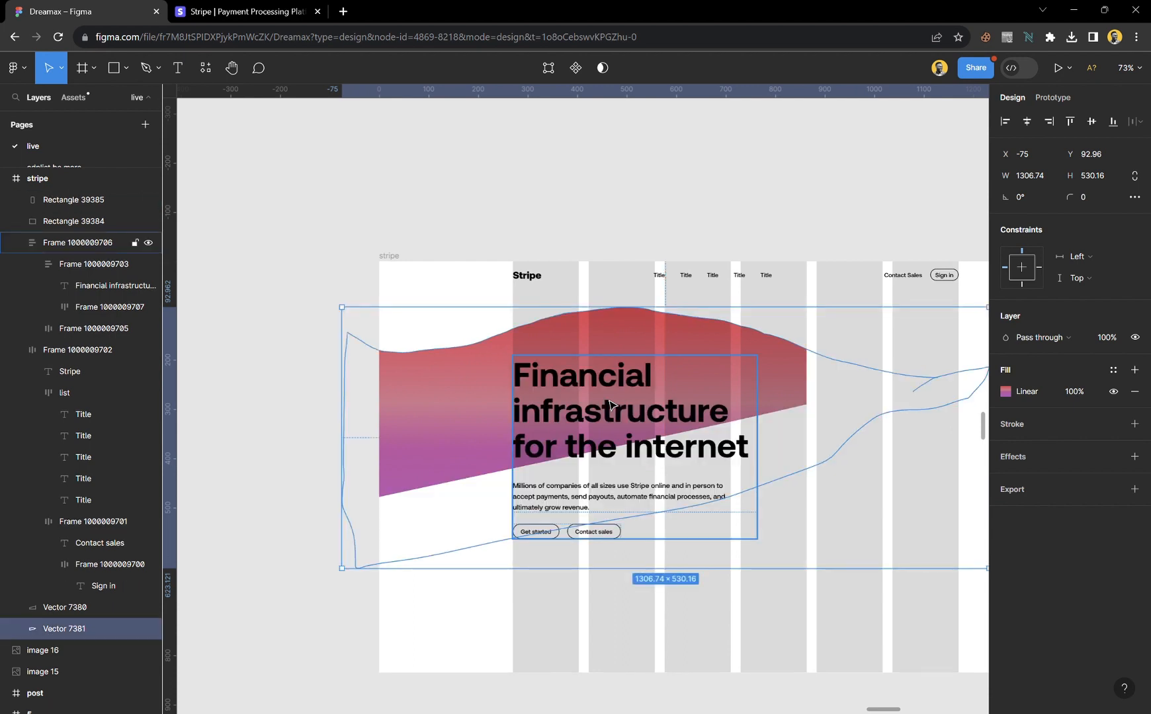
- Hide the six-column layout grid of the stripe frame
scroll(609, 406, "right", 5)
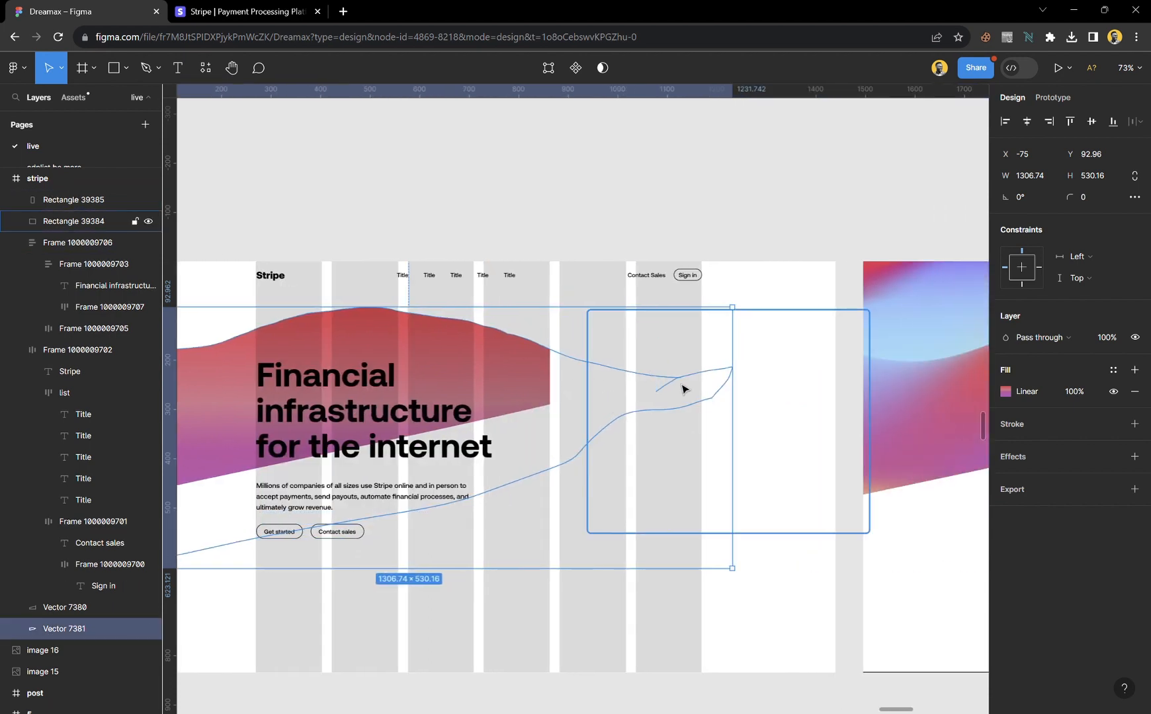
left_click(784, 301)
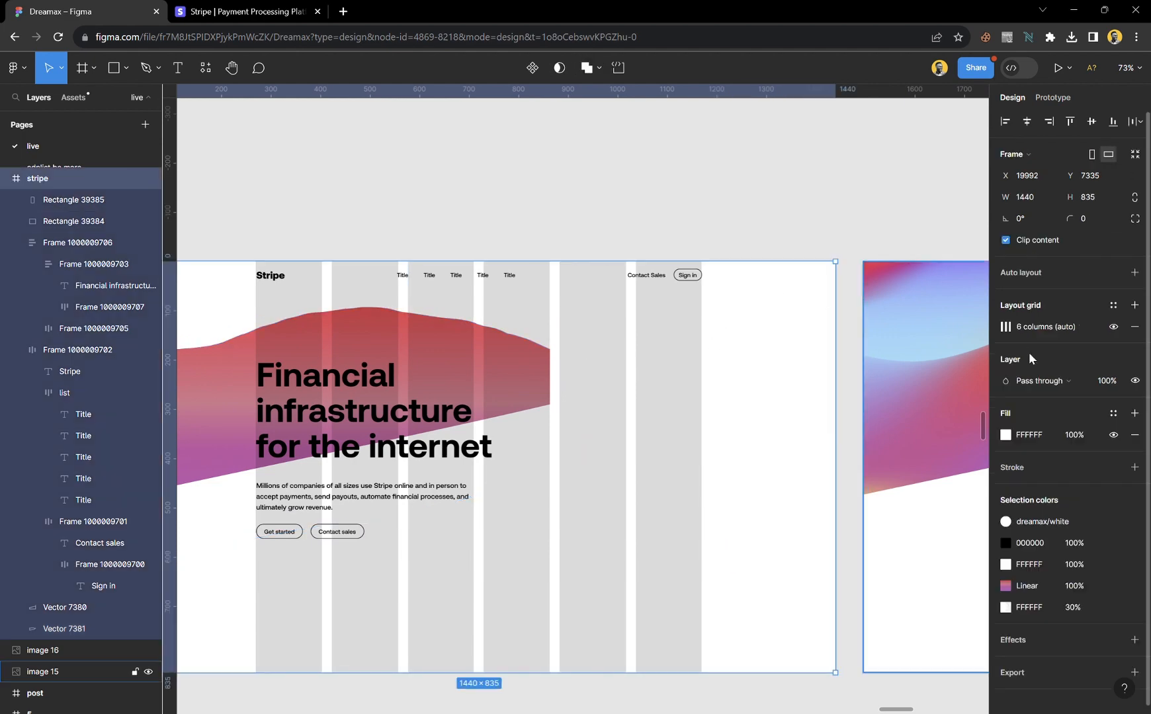
left_click(1113, 326)
left_click(721, 205)
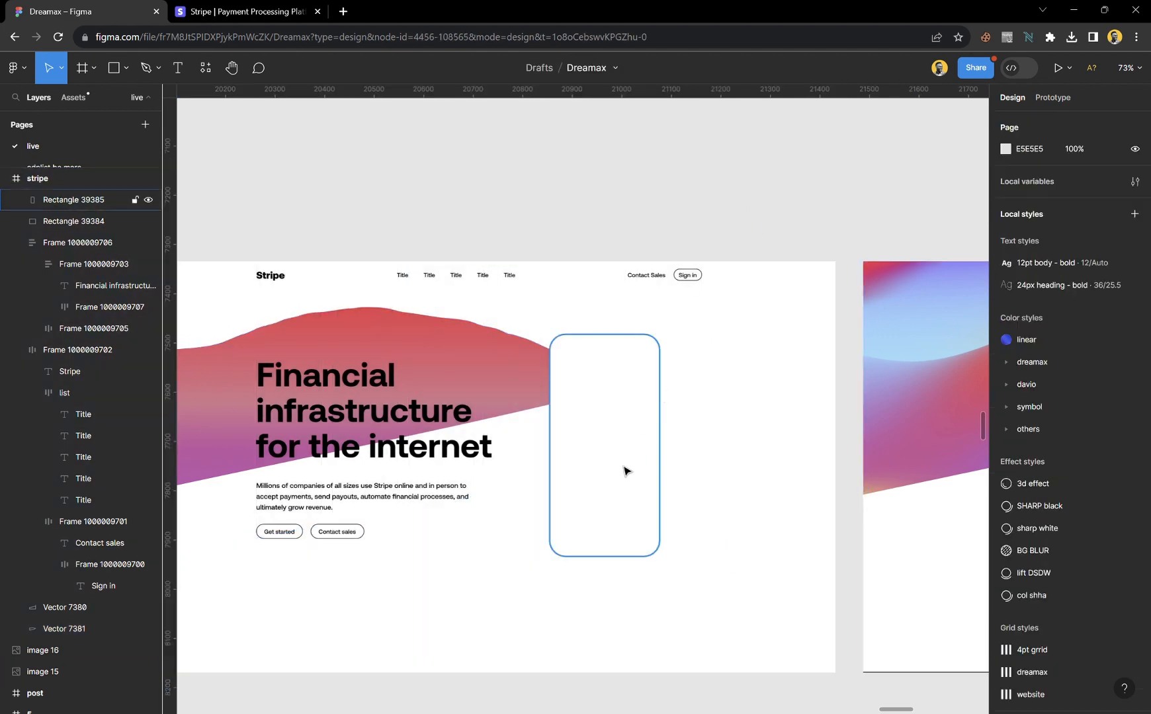
- Add a drop shadow to both the phone and dashboard placeholder rectangles and open the shadow's colour for editing
left_click(625, 471)
scroll(690, 461, "right", 10)
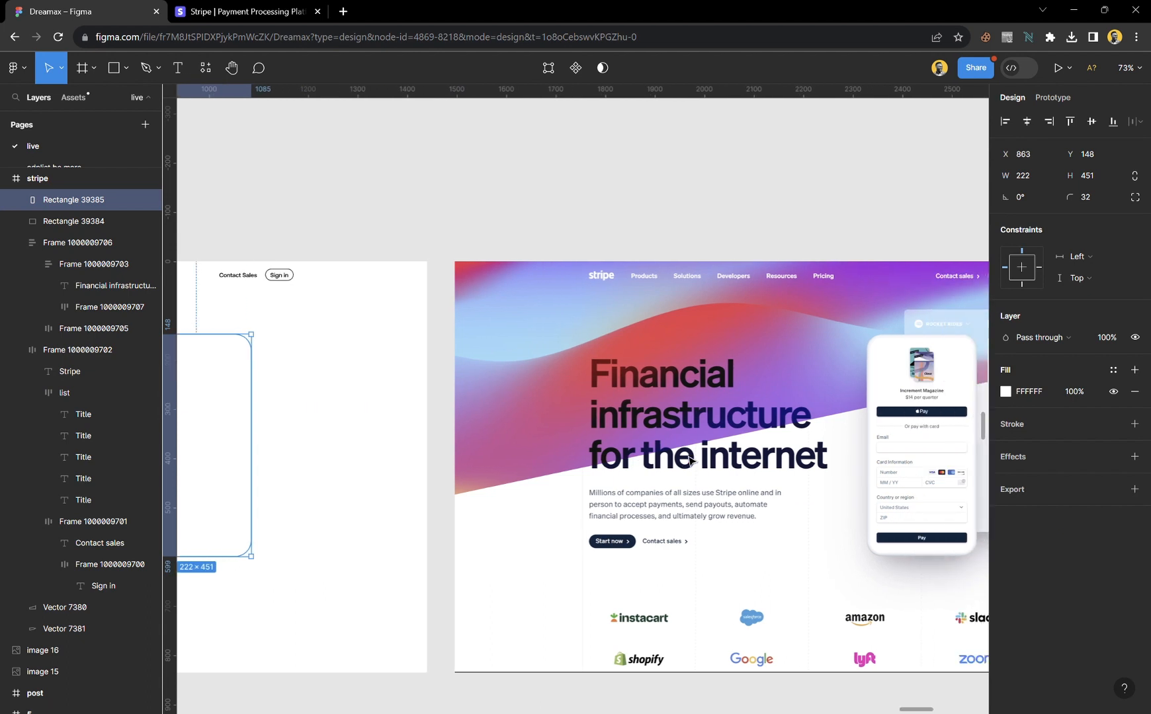
scroll(690, 461, "right", 1)
scroll(690, 461, "left", 3)
left_click(371, 403, "shift")
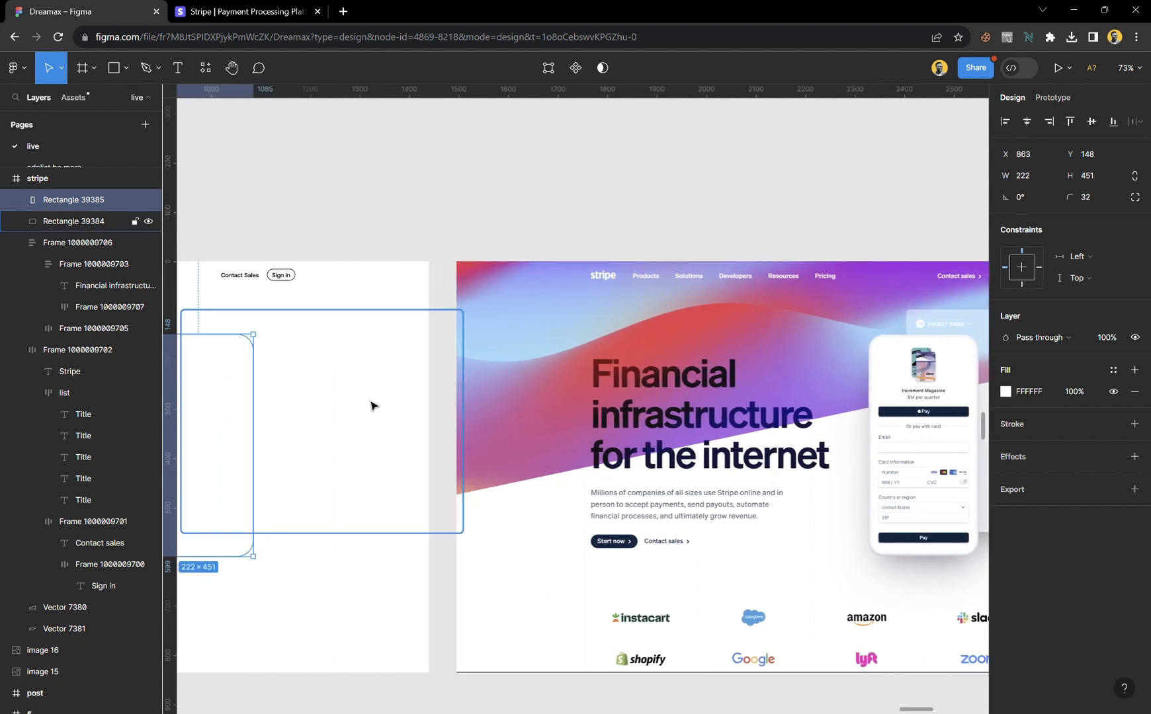
scroll(368, 405, "right", 3)
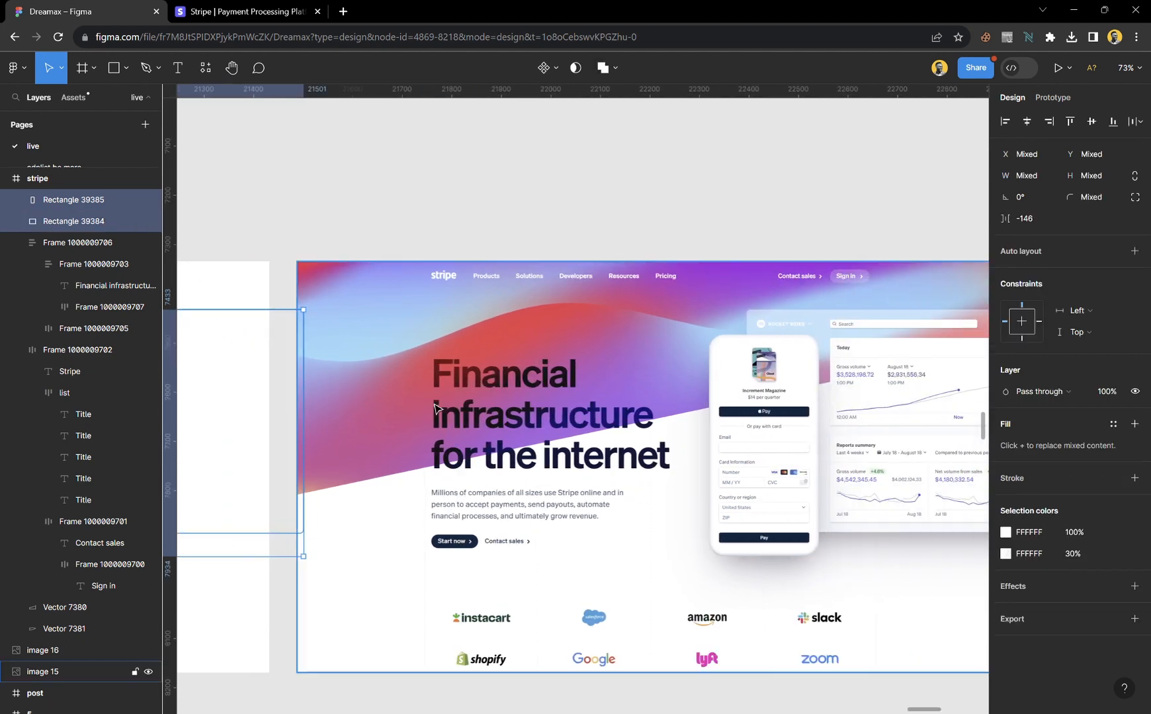
left_click(1028, 595)
scroll(843, 563, "up", 5)
left_click(1005, 608)
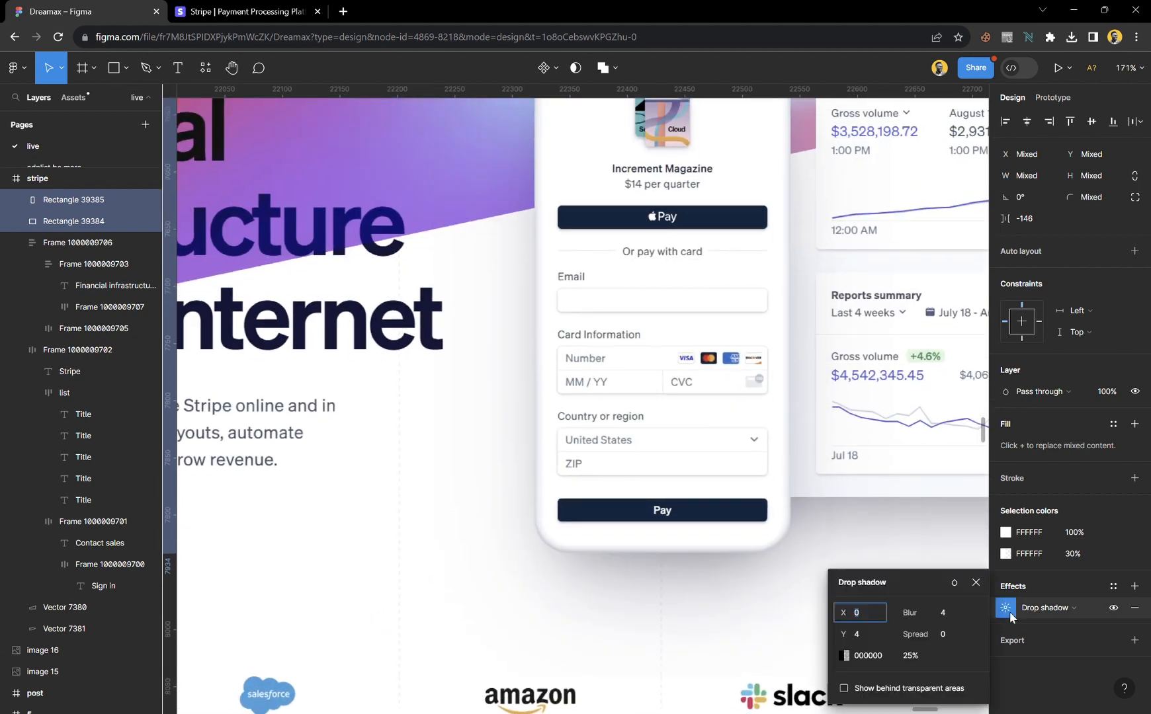
left_click(845, 657)
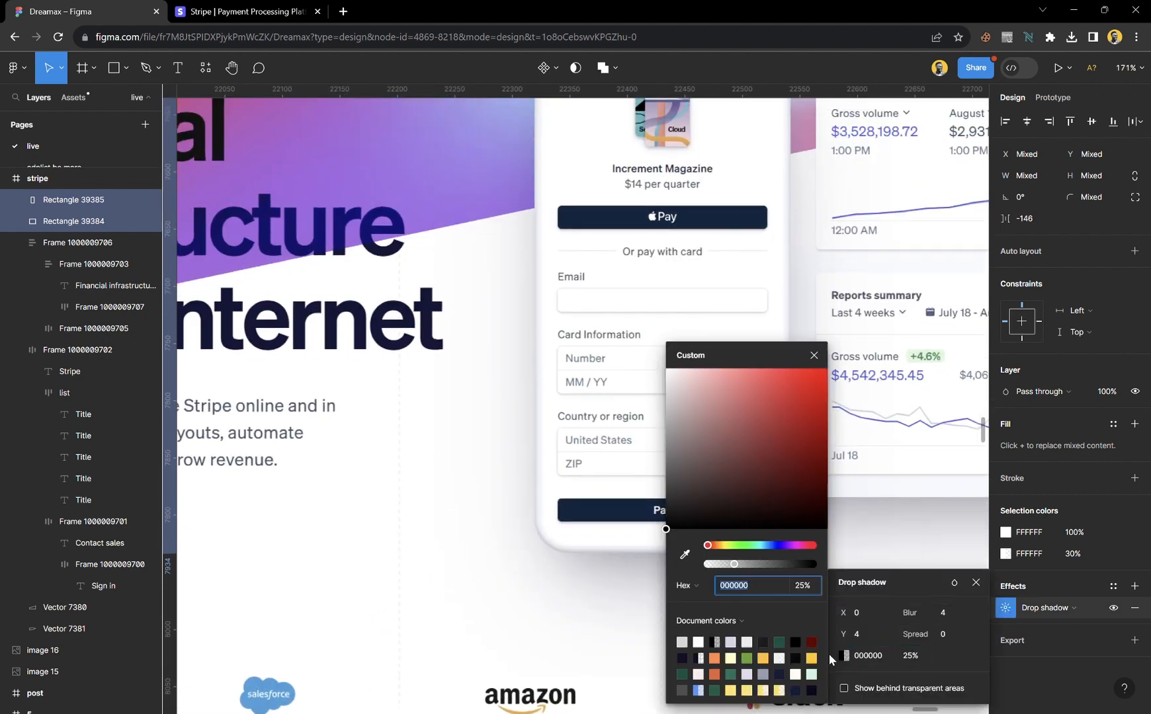
- Set the drop shadow colour of both white rectangles to 11243E, sampled from the dark Pay button in the reference design
left_click(684, 554)
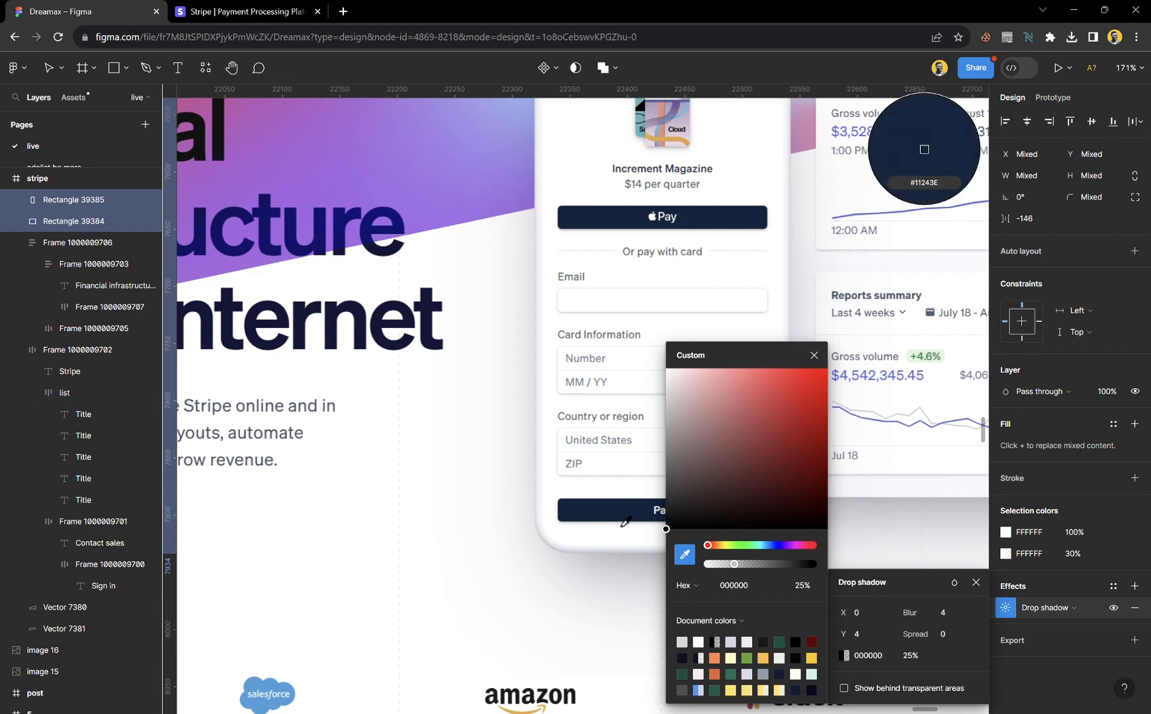
left_click(925, 149)
scroll(855, 550, "down", 1)
scroll(810, 355, "up", 1)
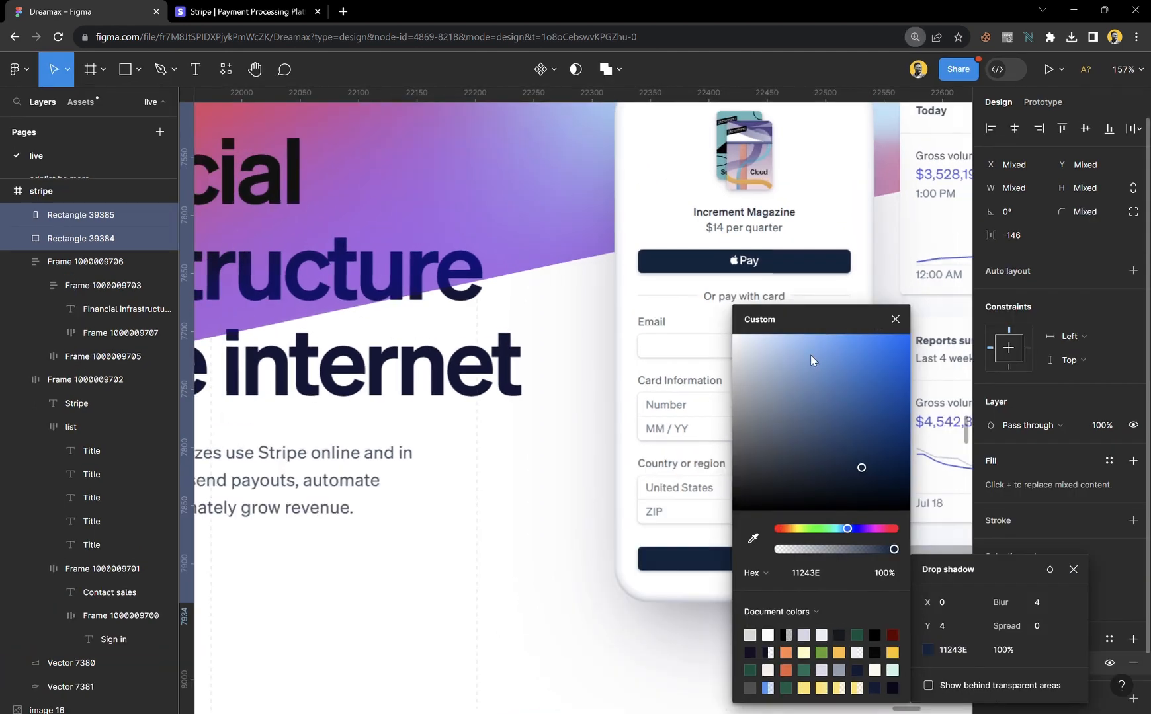
scroll(897, 324, "down", 1)
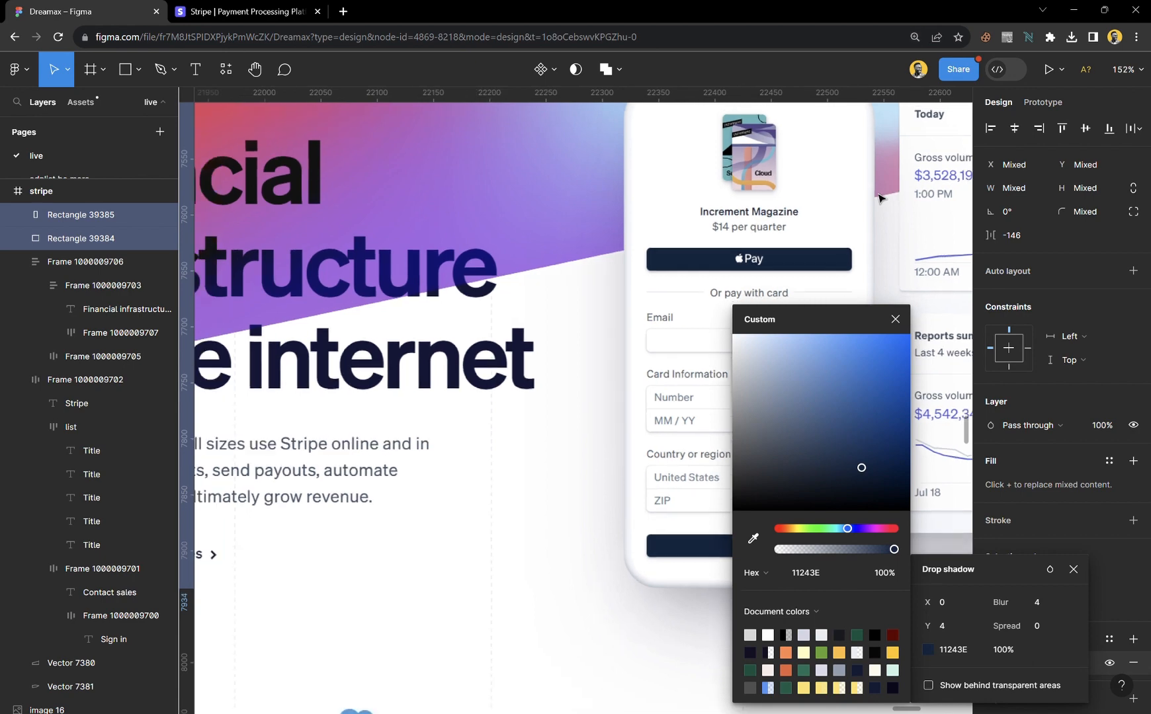
scroll(612, 304, "down", 1)
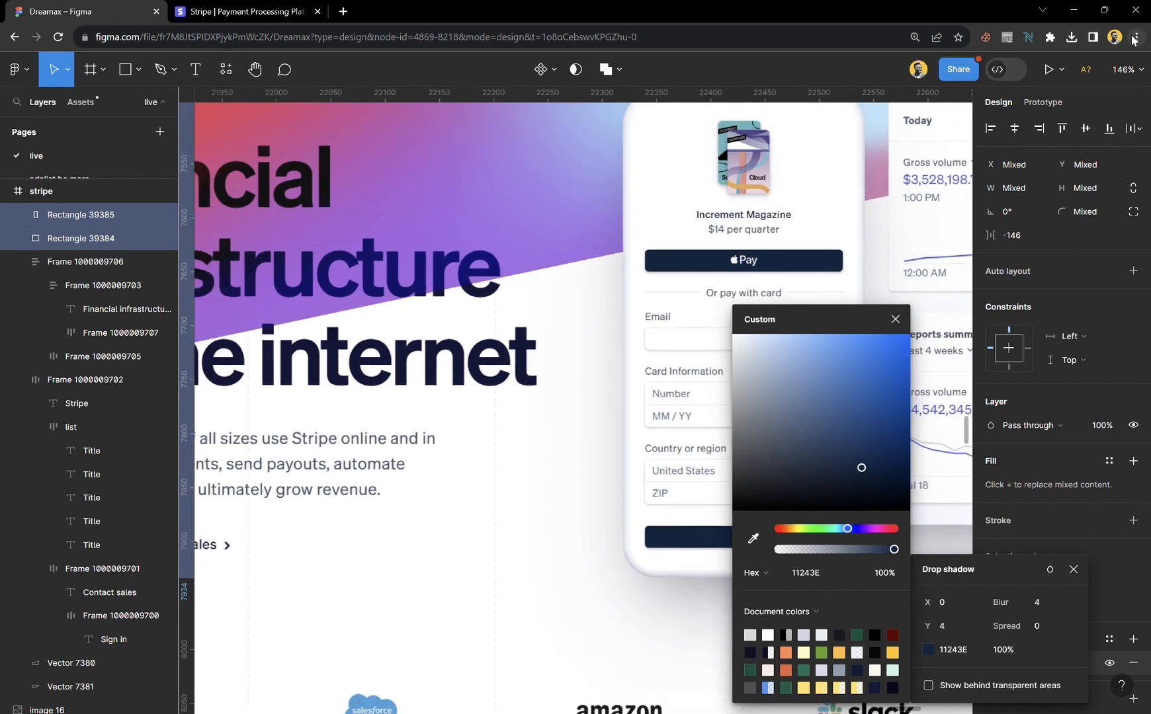
key("ctrl+minus")
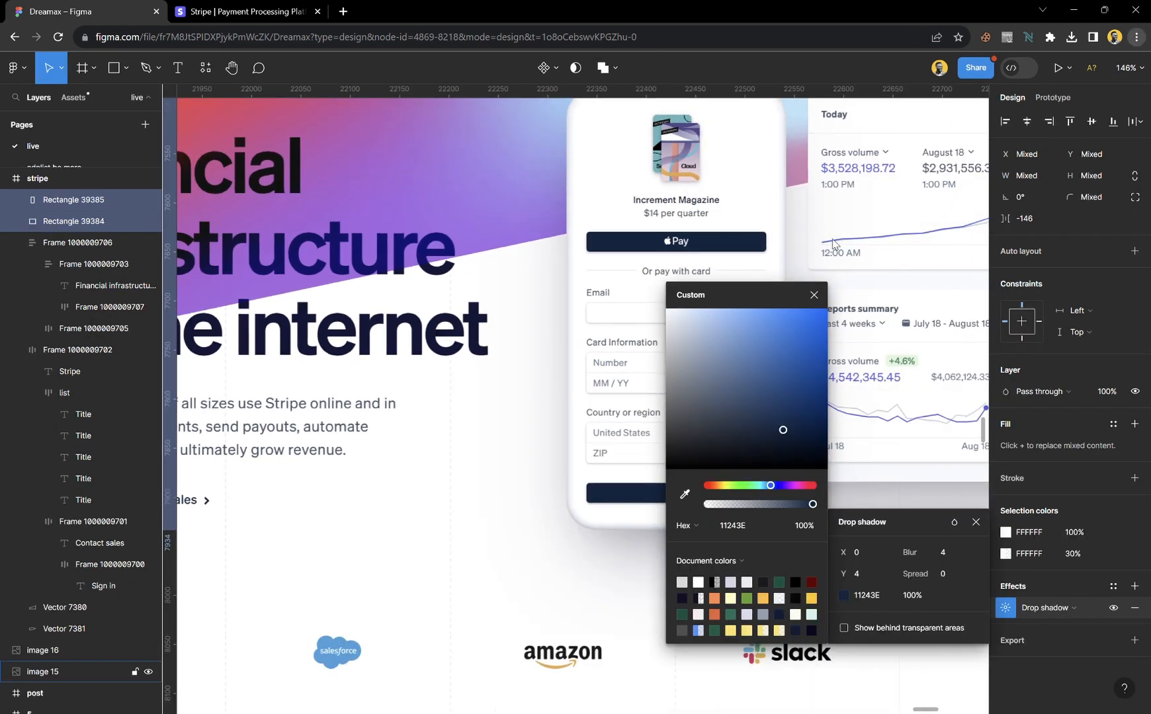
left_click(814, 295)
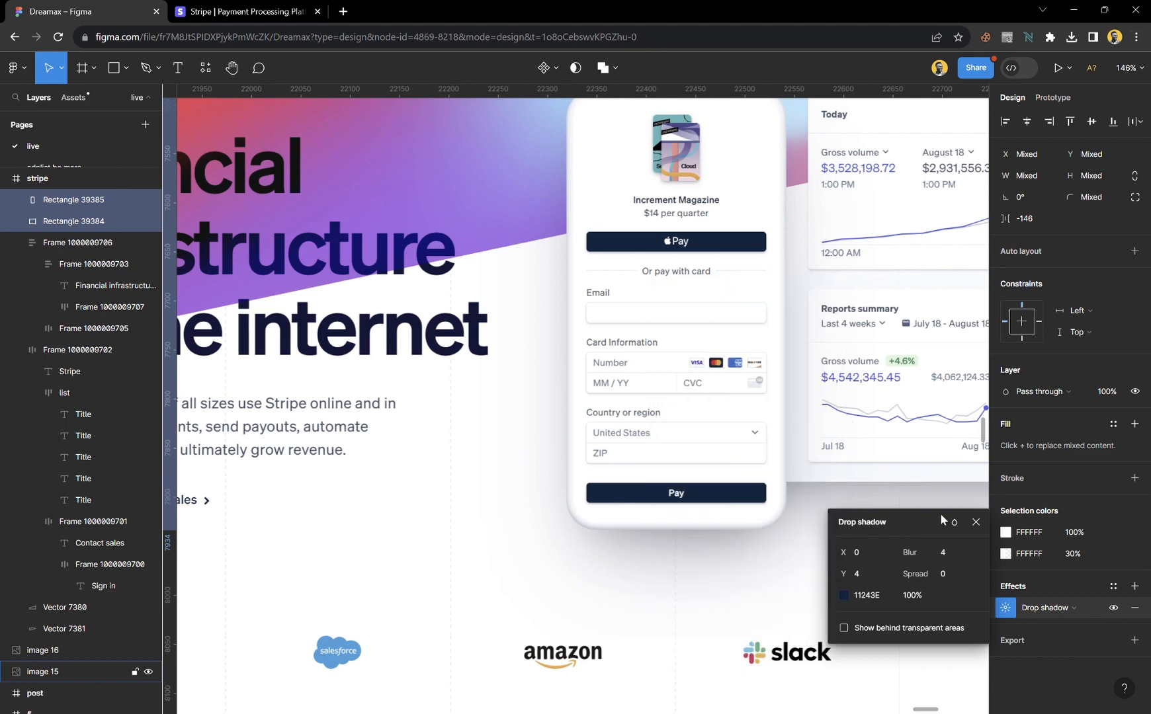
- Set the rectangles' drop shadow Y offset to 9 and its blur to 64
scroll(607, 498, "down", 5)
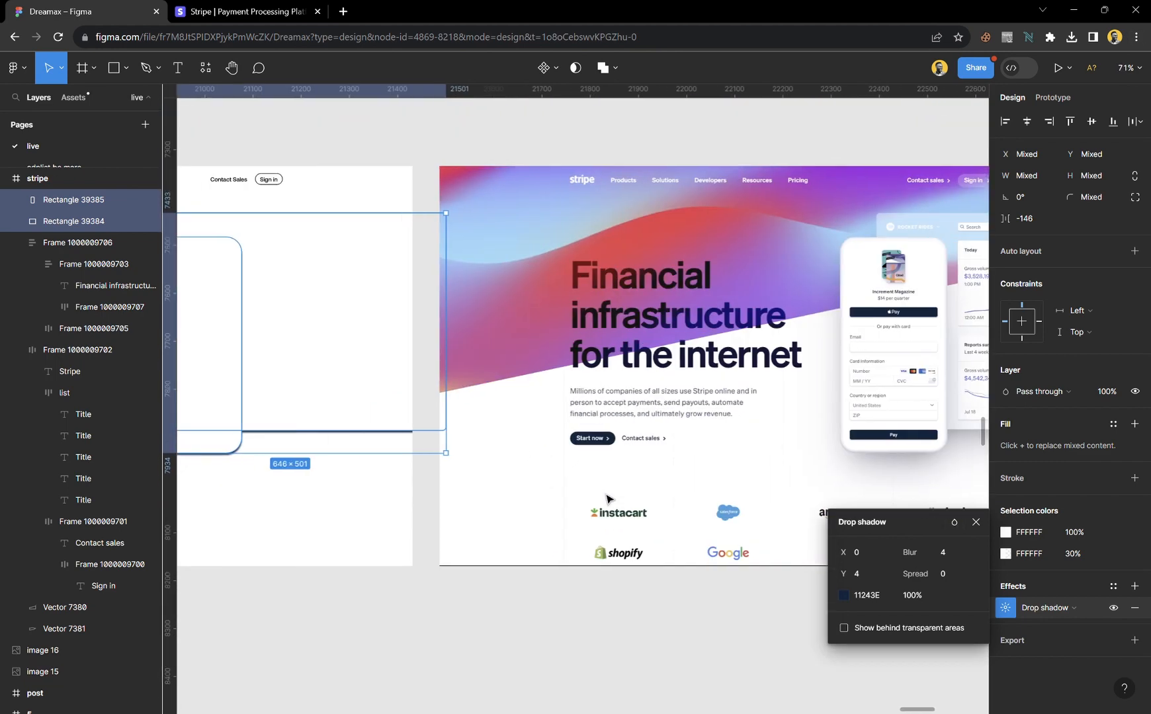
scroll(607, 499, "down", 2)
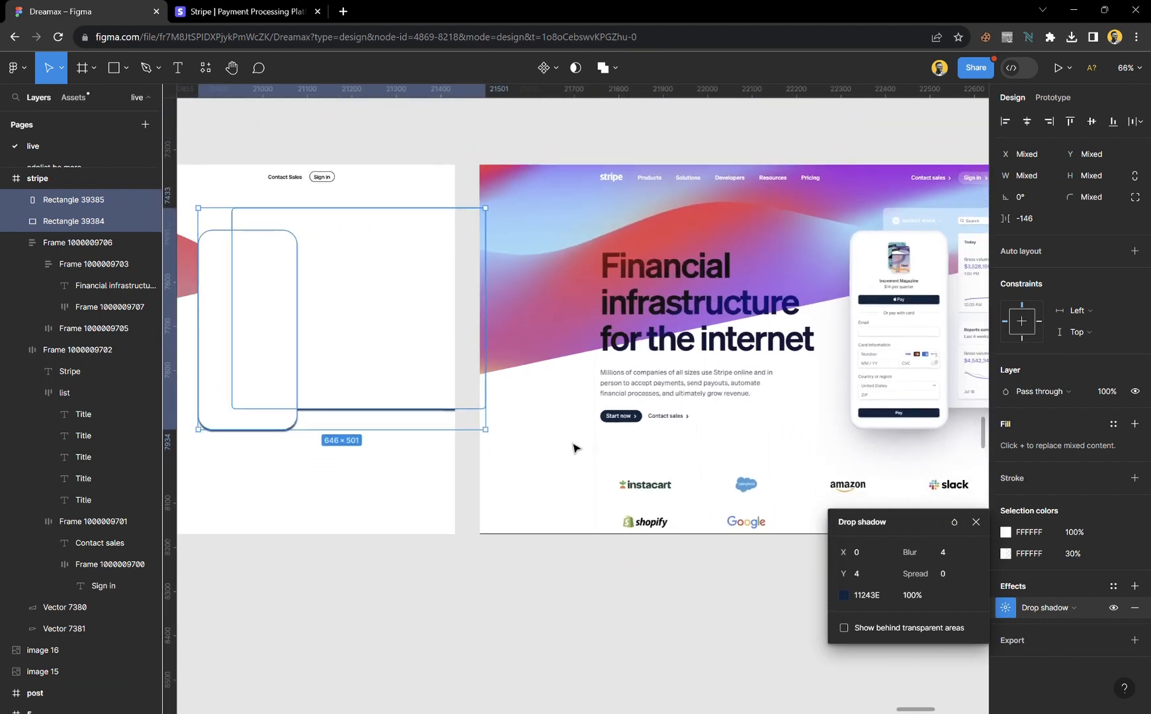
scroll(574, 449, "down", 1)
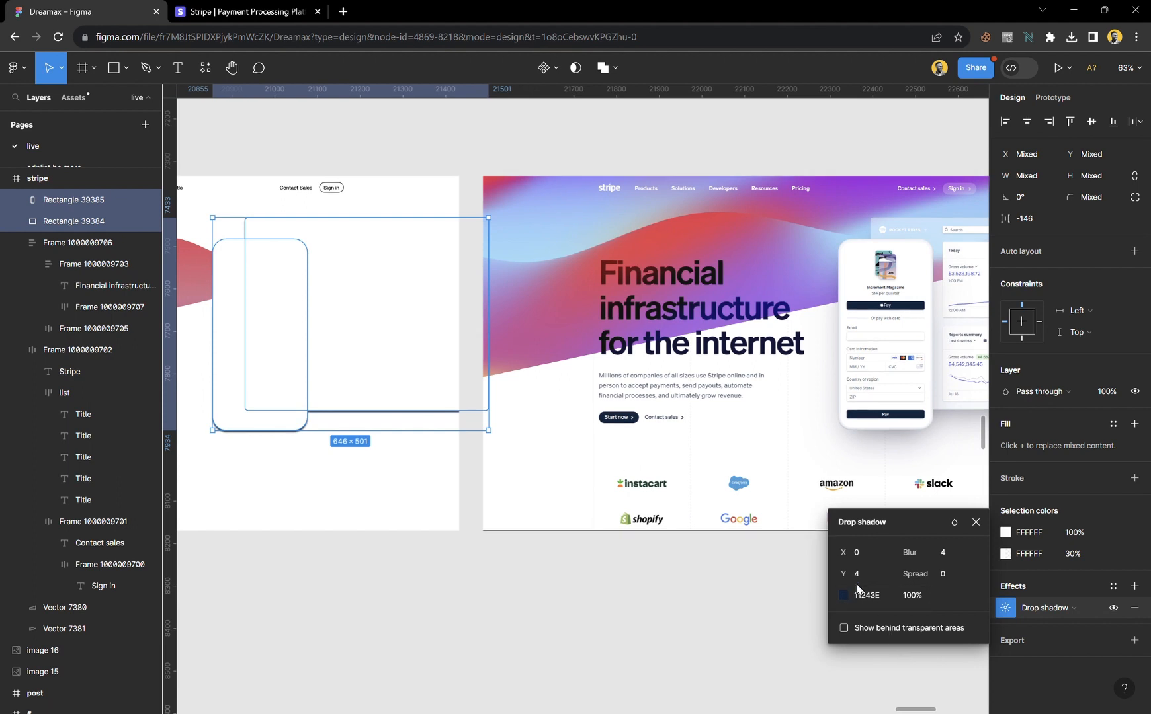
left_click_drag(843, 574, 850, 574)
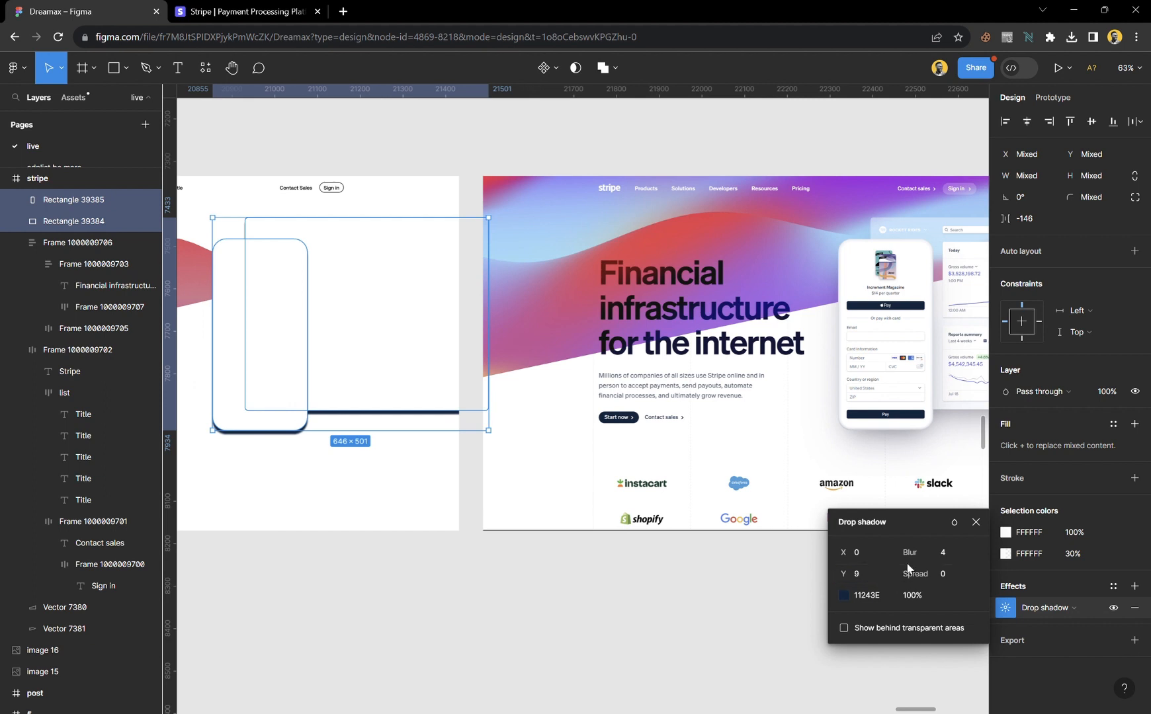
left_click_drag(911, 553, 567, 549)
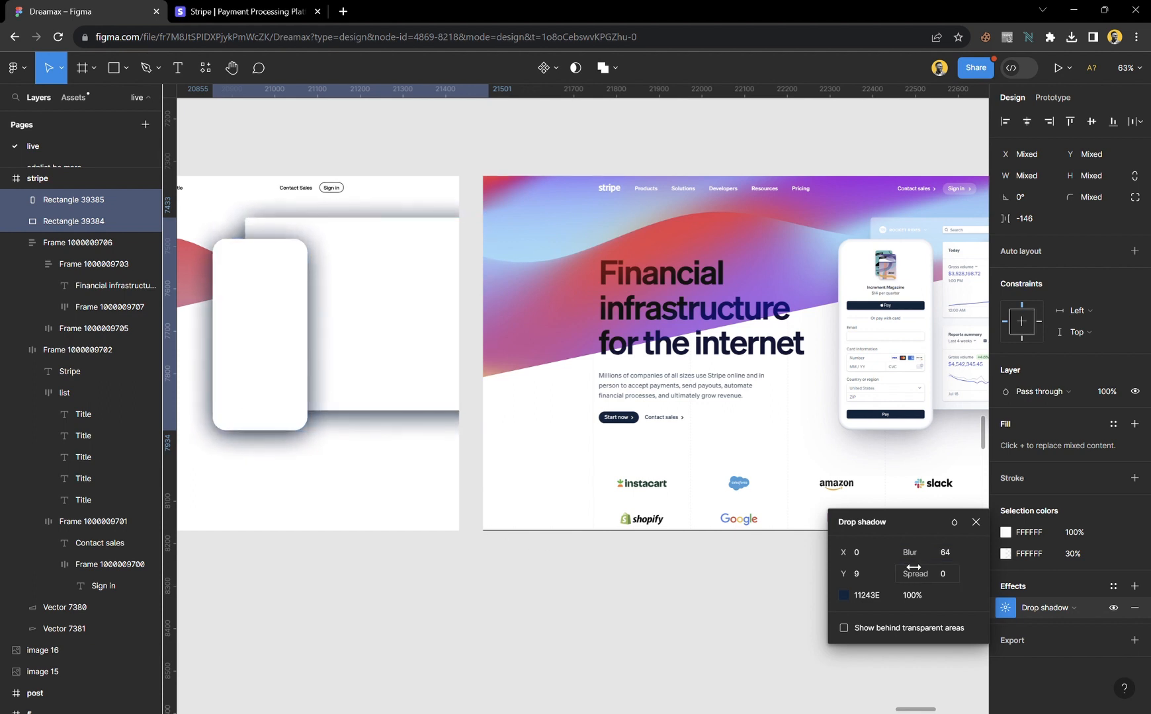
- Reduce the opacity of the rectangles' drop shadow colour to 13%
left_click(844, 594)
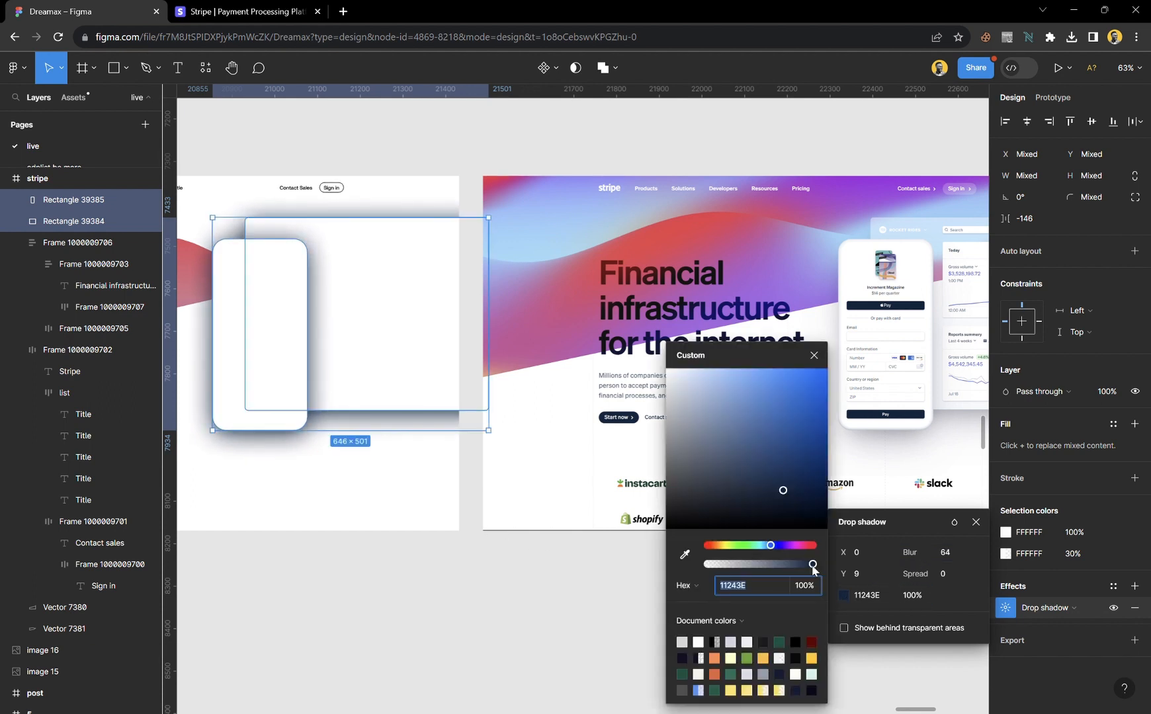
left_click_drag(812, 565, 731, 571)
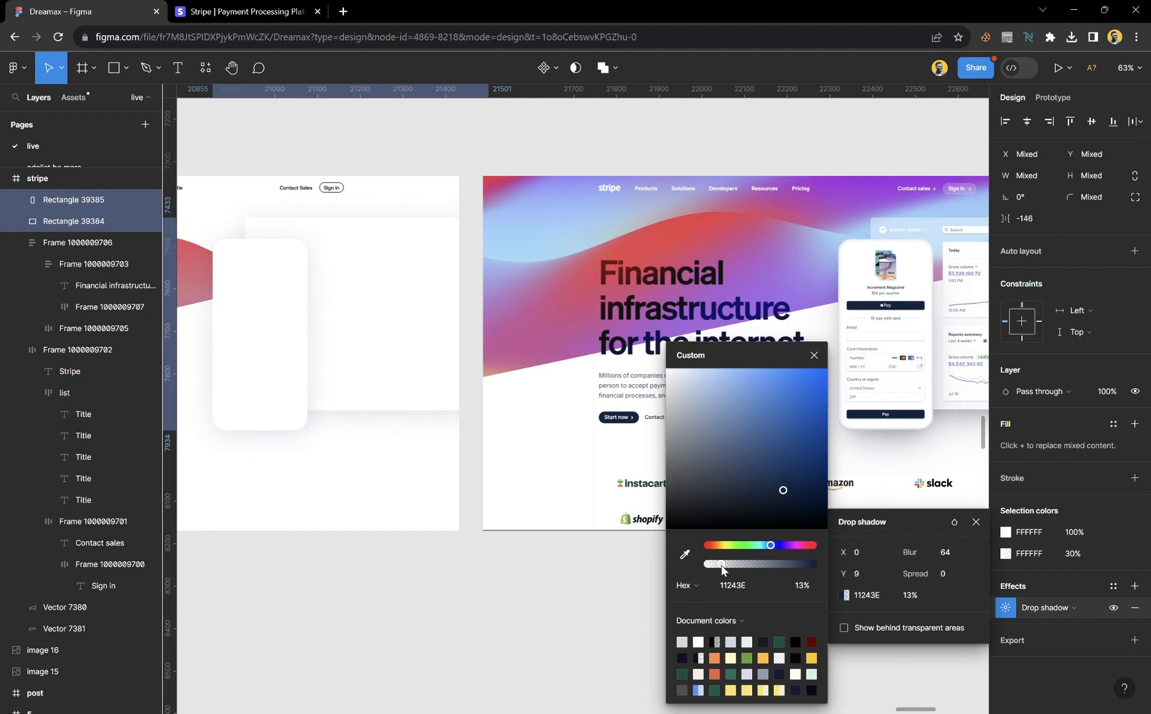
left_click_drag(722, 570, 722, 570)
left_click(813, 357)
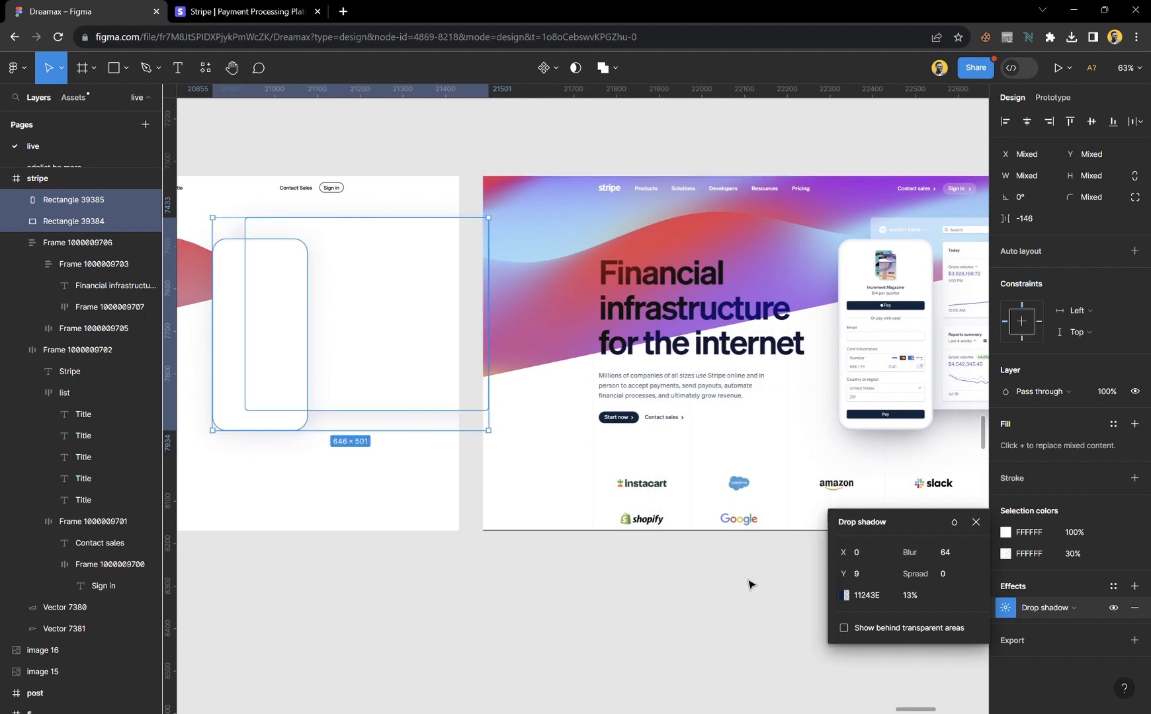
- Compare the shadowed rectangles with the phone and dashboard cards in the reference Stripe design
left_click(751, 588)
scroll(627, 311, "left", 3)
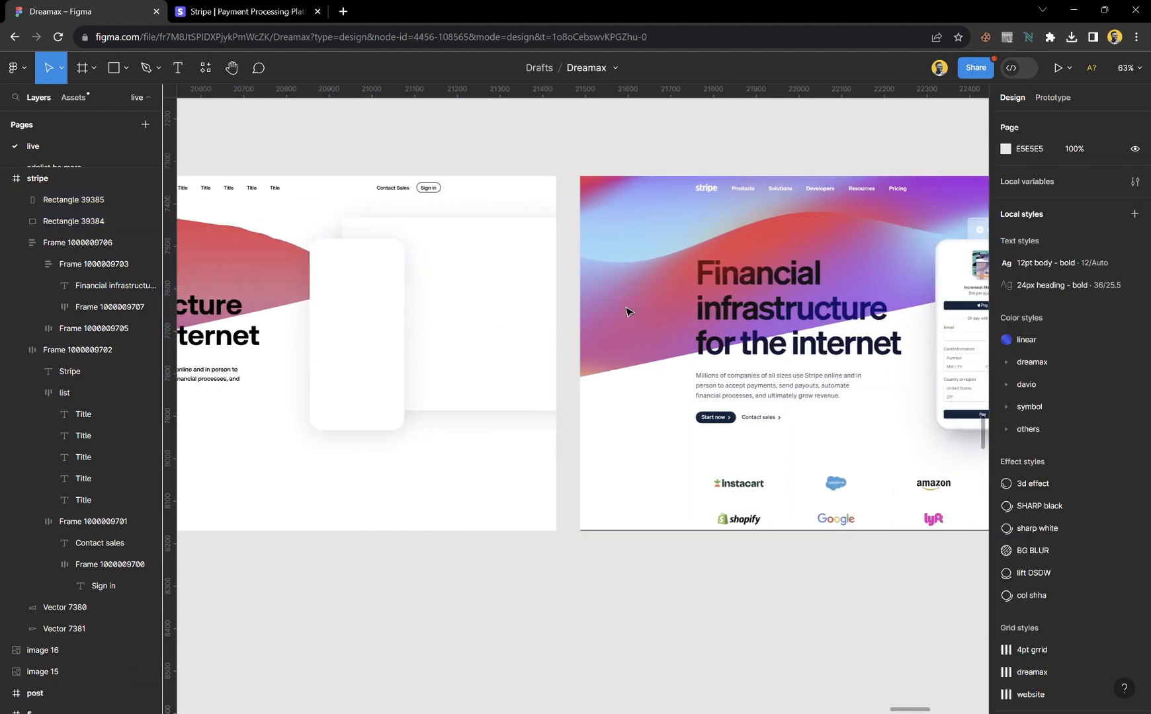
scroll(627, 311, "right", 6)
scroll(627, 311, "right", 7)
scroll(627, 311, "left", 5)
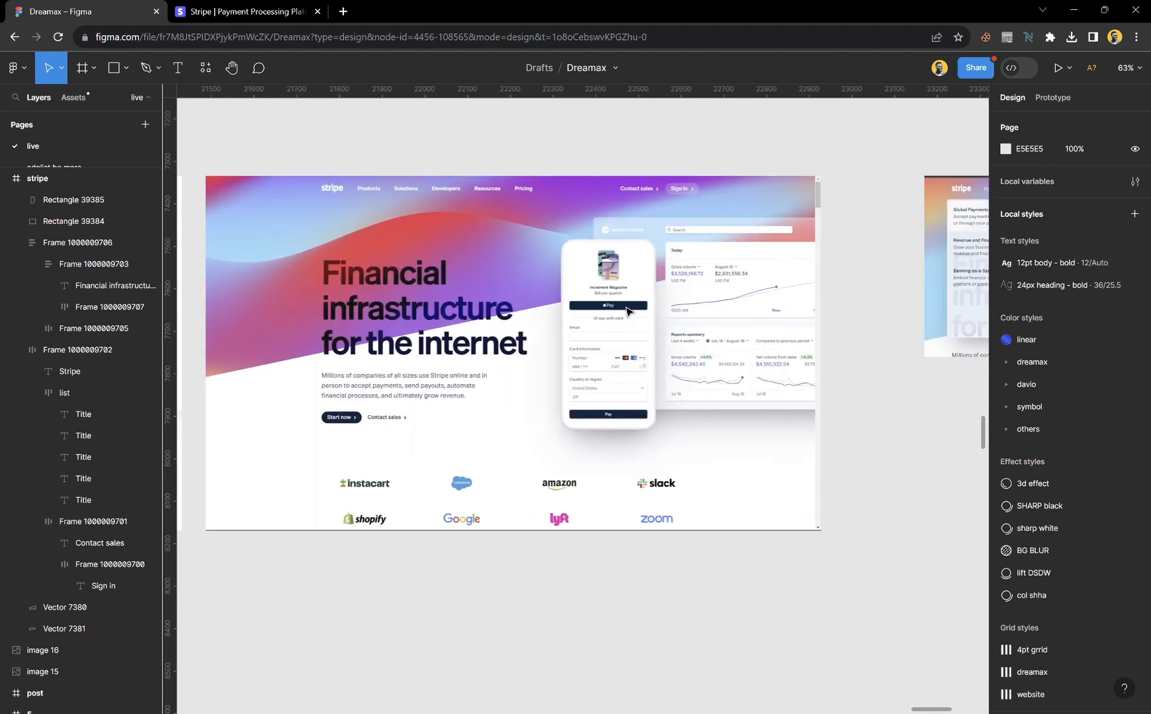
scroll(628, 311, "left", 5)
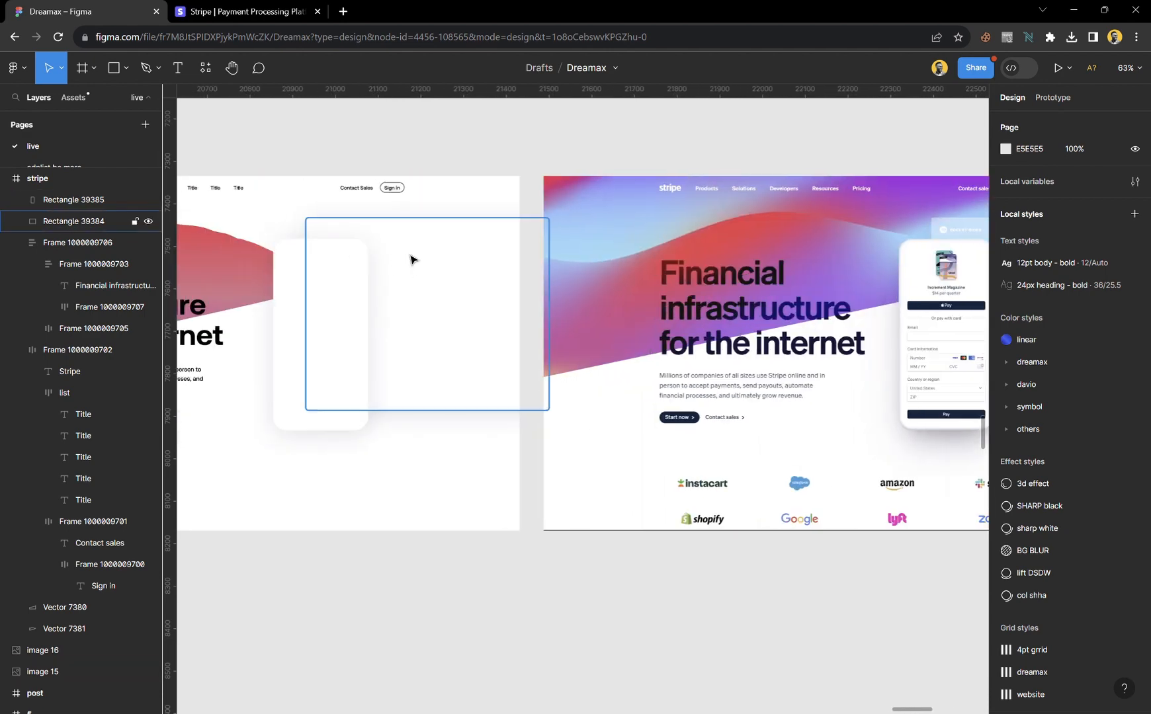
left_click(417, 258)
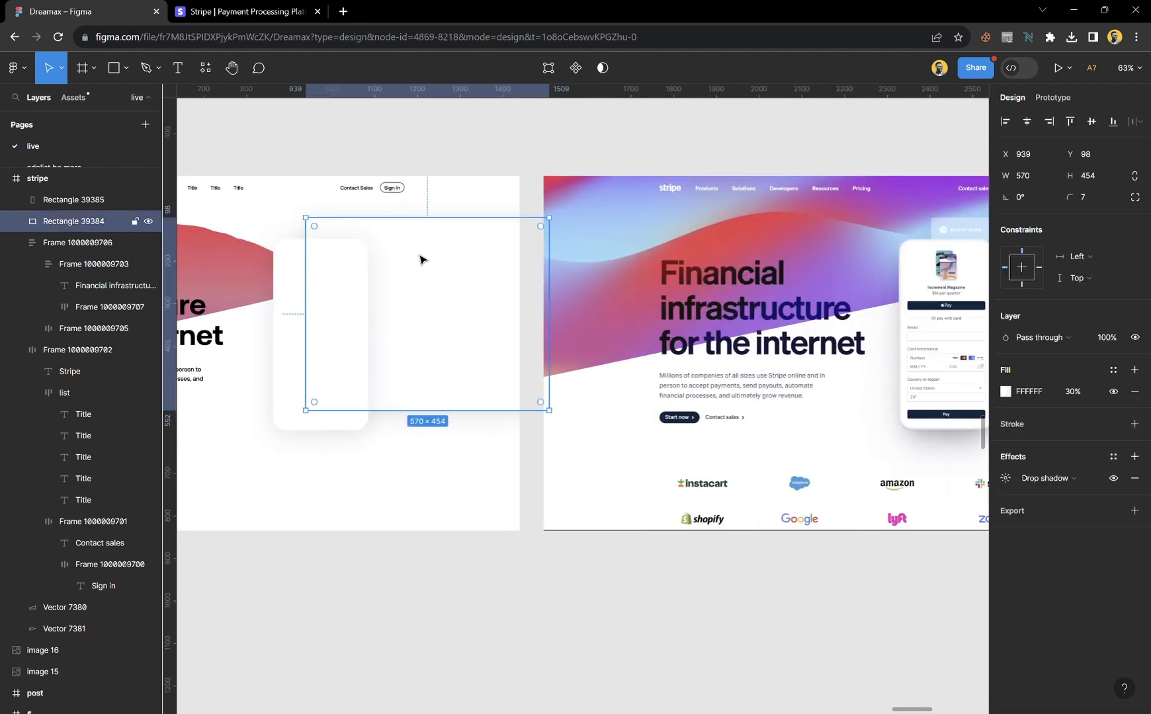
left_click(600, 640)
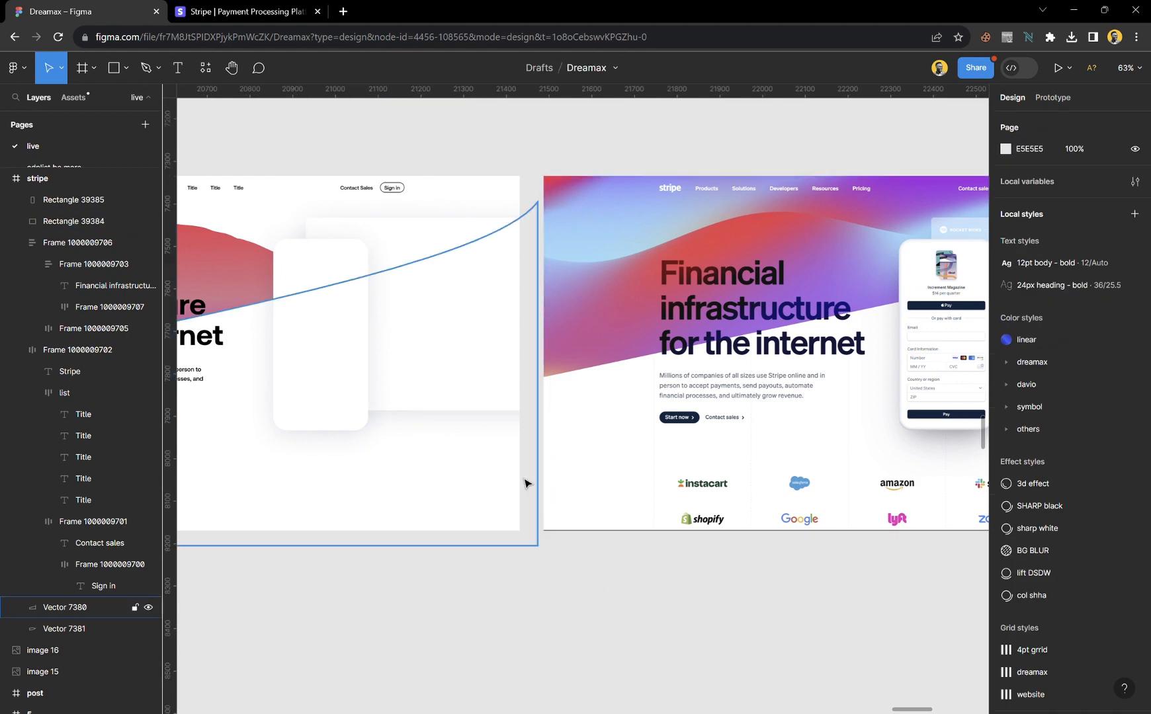
- Duplicate the red-to-purple gradient wave behind the headline and turn the original and its copy into a mask group
scroll(614, 581, "left", 8)
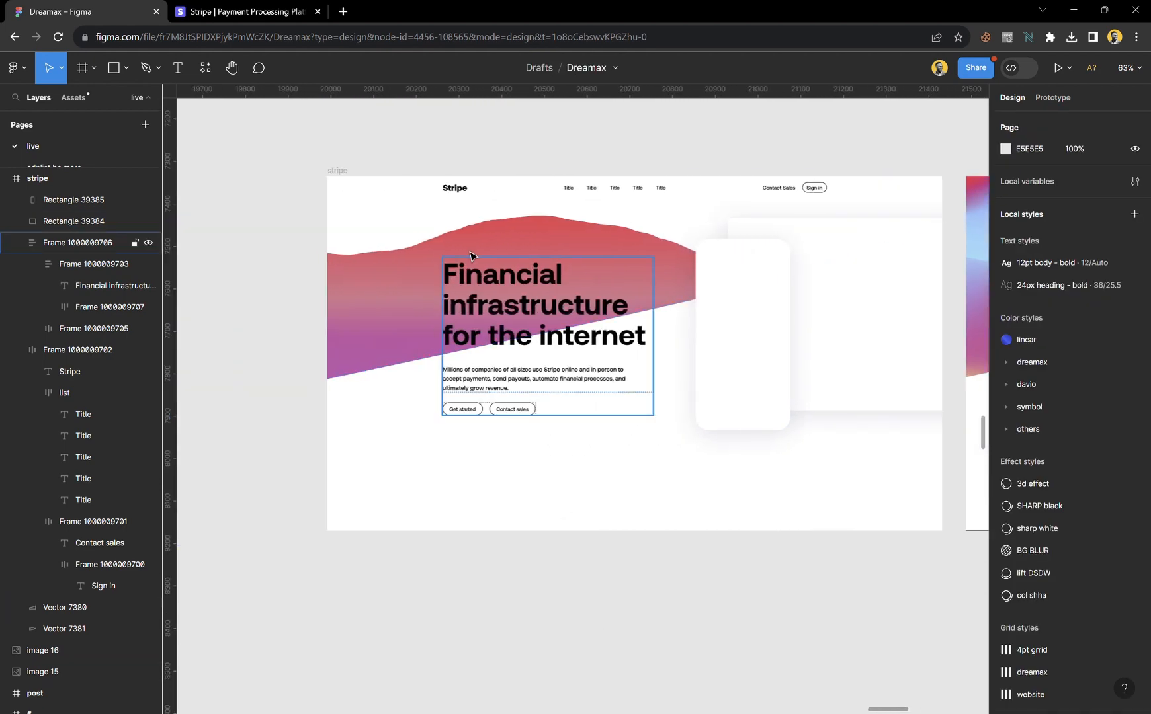
scroll(472, 256, "up", 6)
left_click(585, 308)
scroll(585, 309, "down", 5)
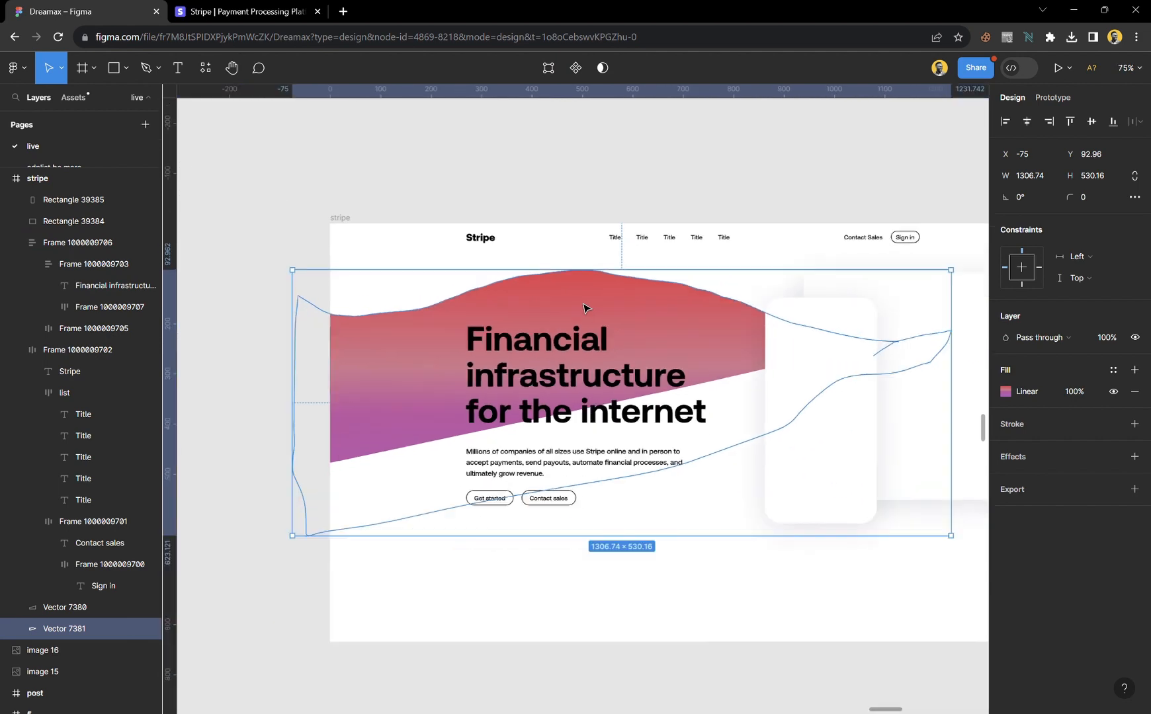
scroll(585, 308, "down", 1)
key("ctrl+d")
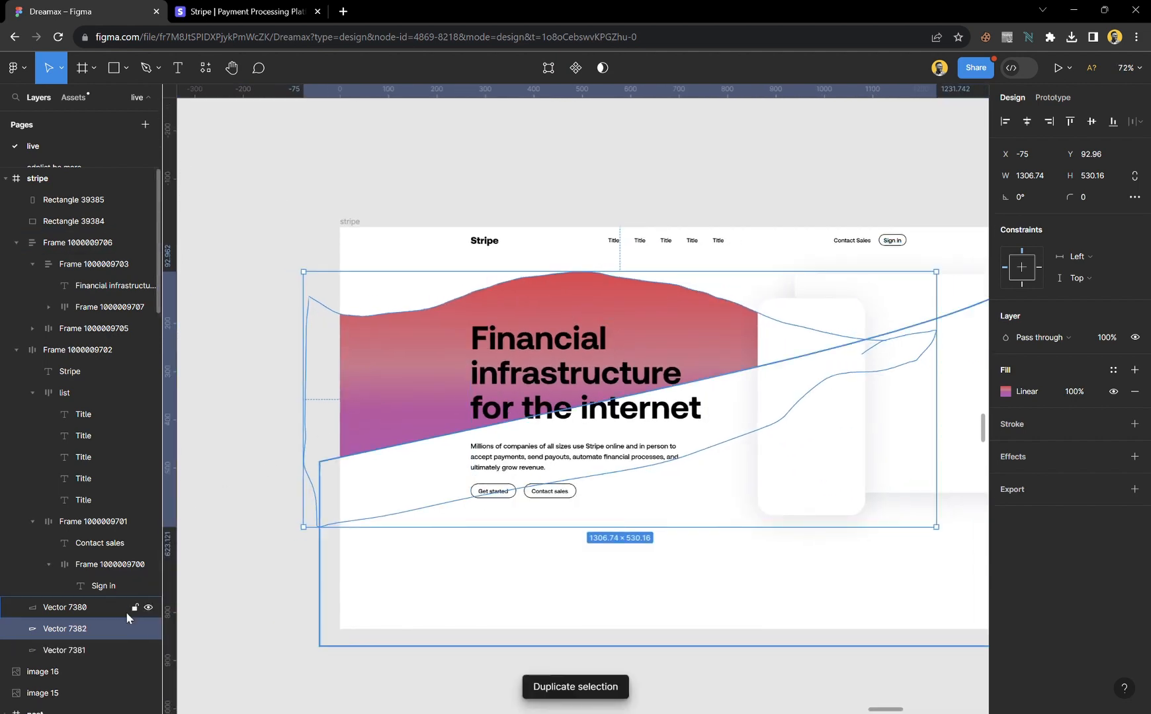
left_click(92, 651, "shift")
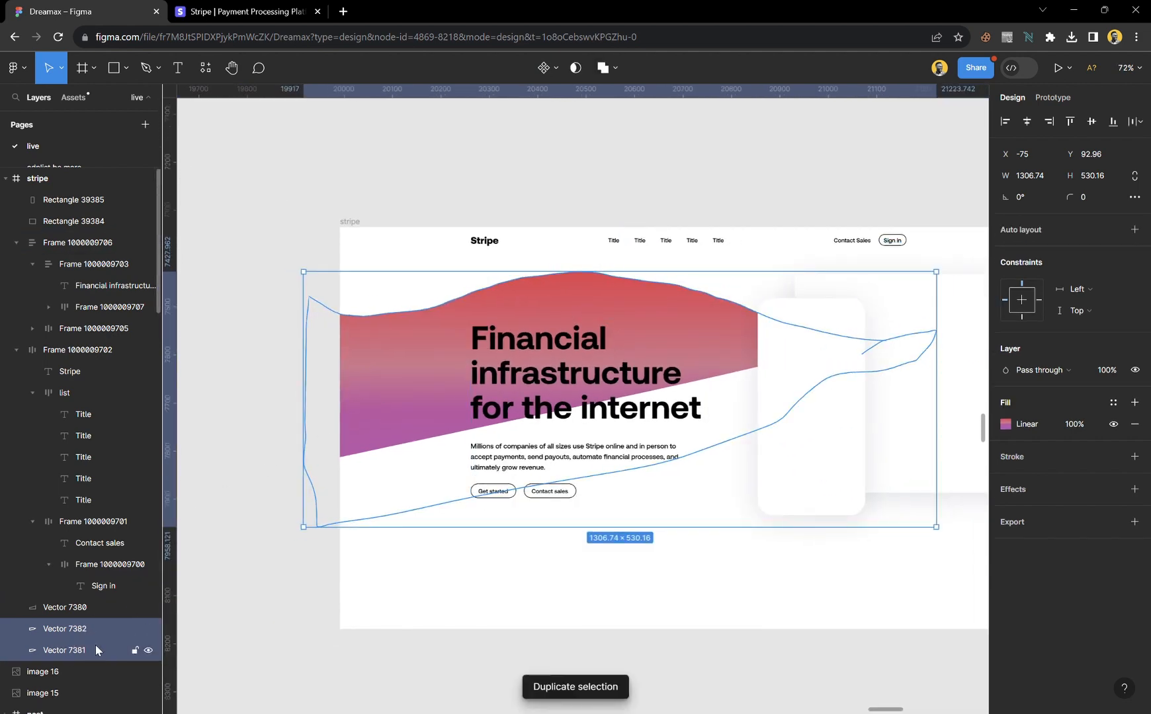
left_click(574, 73)
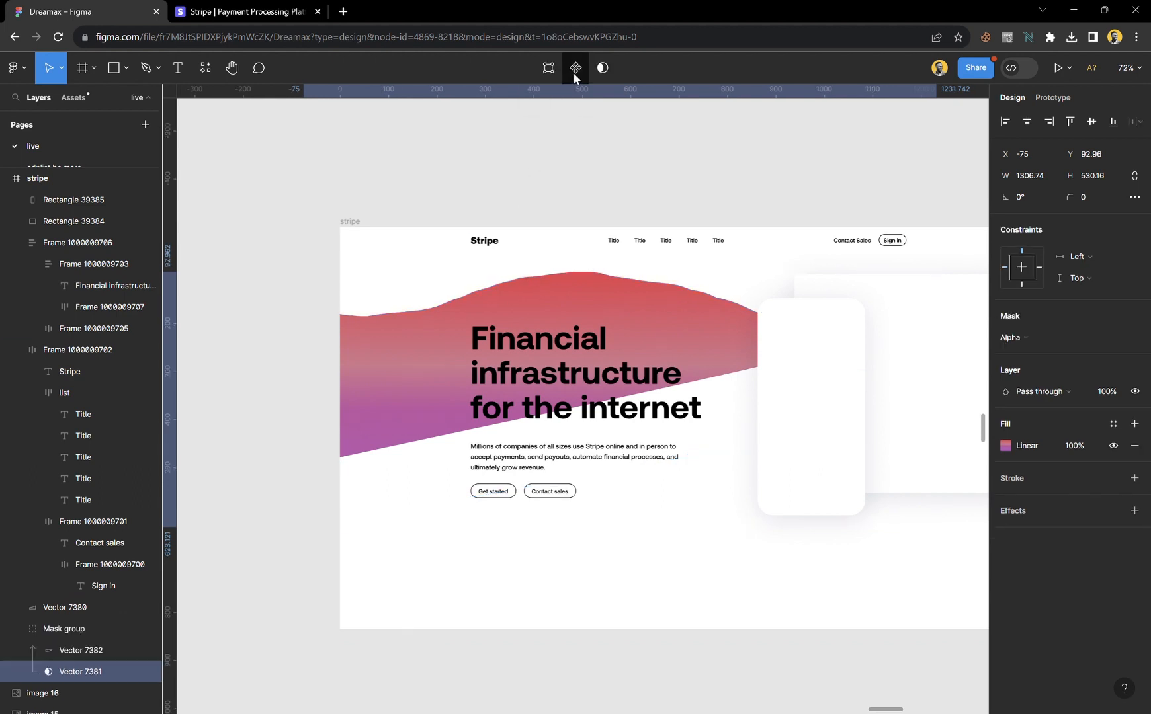
- Draw a circle about 506 × 506 over the wave, between the headline and the phone rectangle
scroll(596, 360, "right", 5)
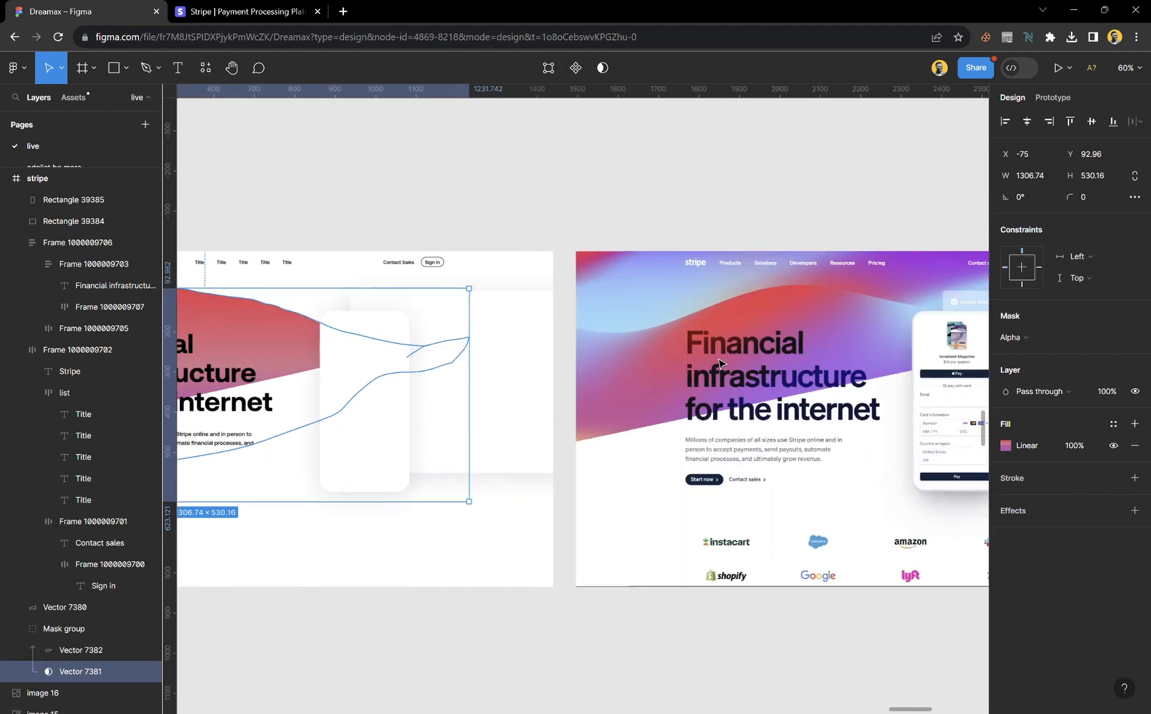
scroll(576, 352, "down", 2)
scroll(576, 352, "left", 3)
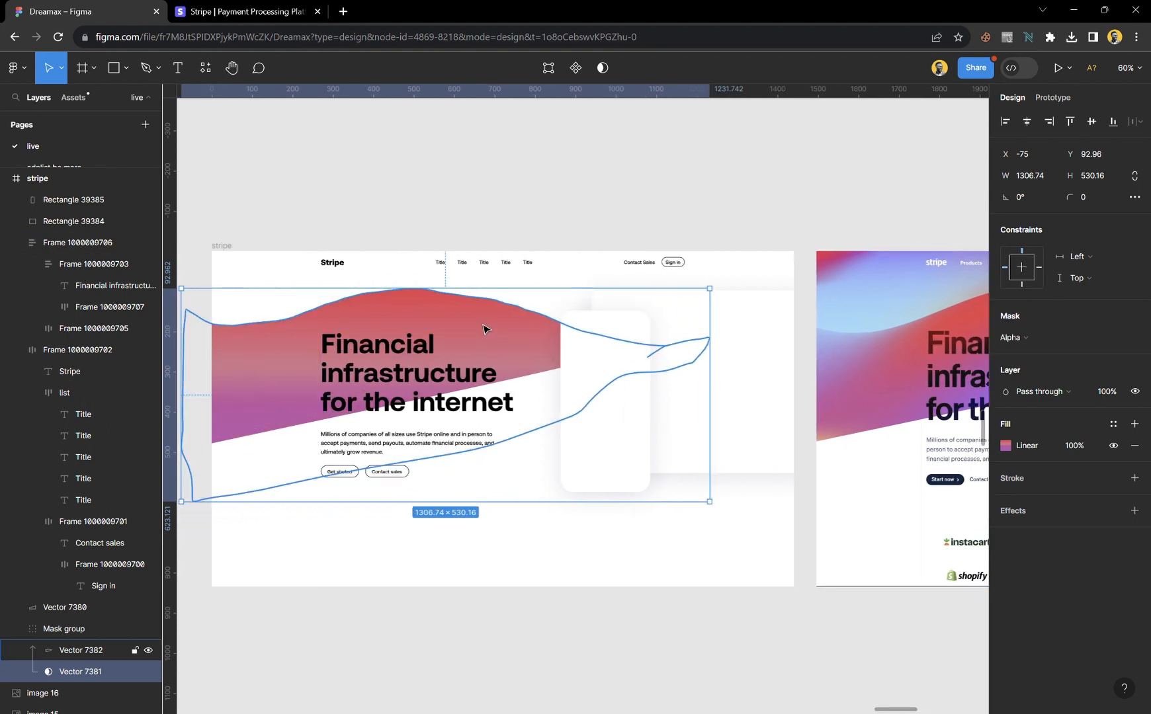
key("o")
left_click_drag(409, 307, 612, 386)
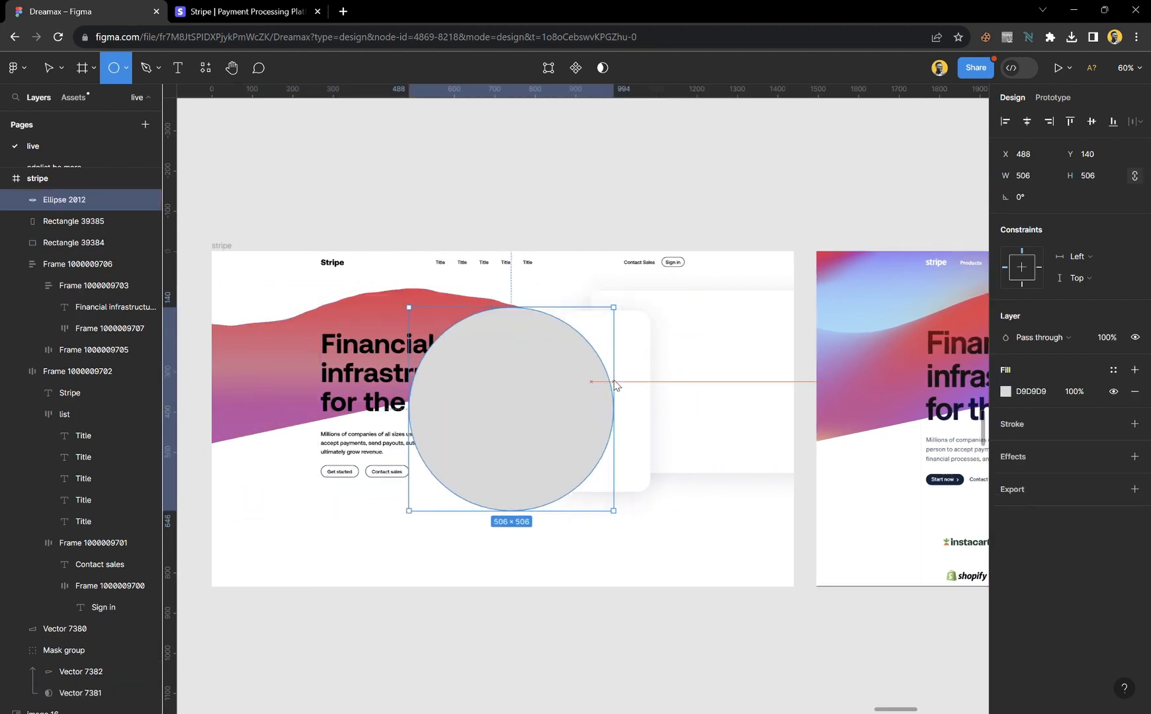
- Move the circle into the wave's mask group by cutting it and pasting it above the duplicated vector
key("ctrl+x")
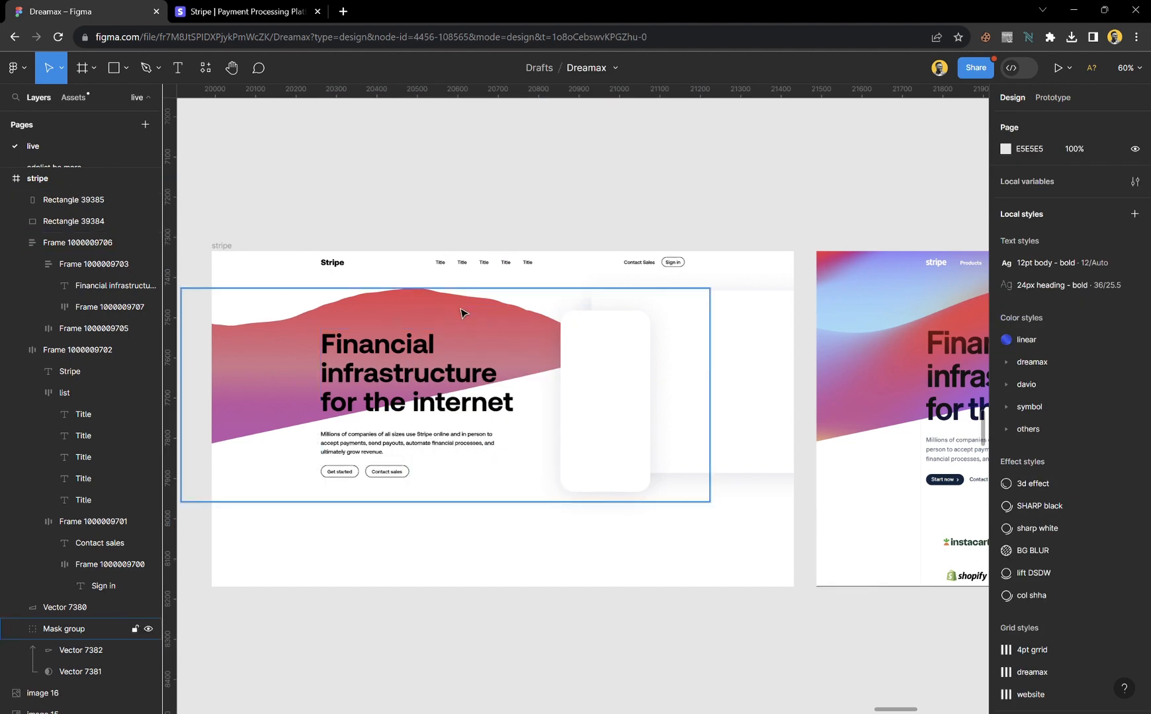
left_click(473, 323)
key("ctrl+v")
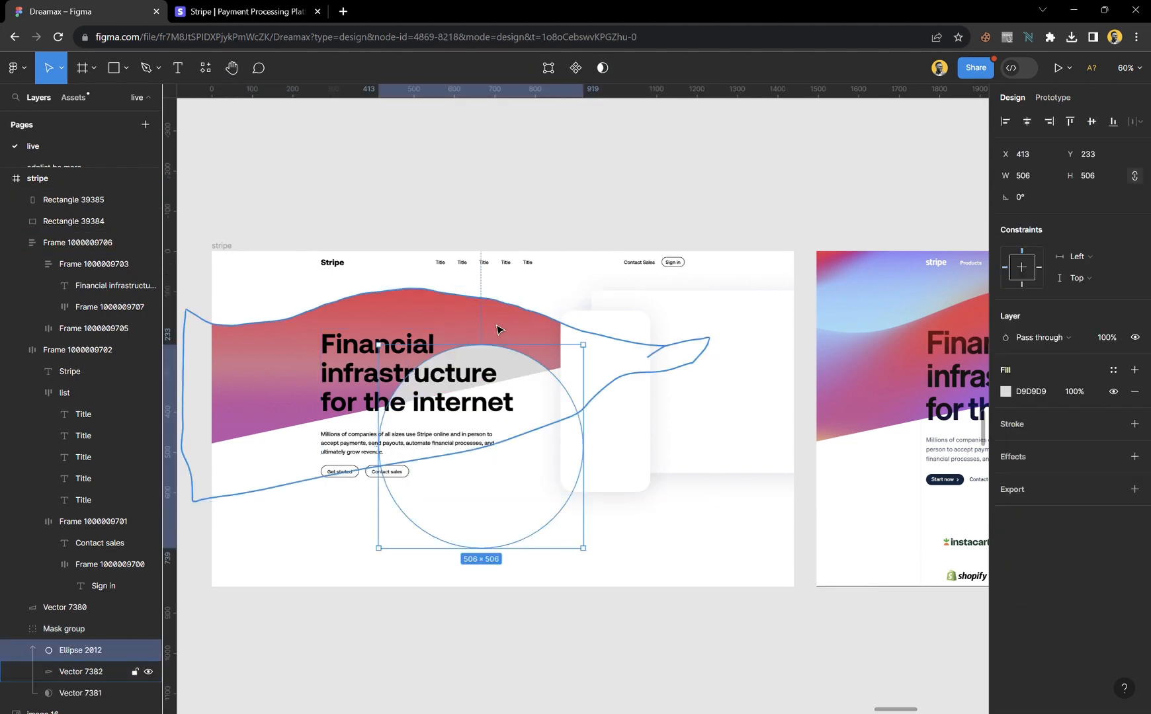
- Move the masked circle up over the wave's right part, to about X 421, Y -12
scroll(506, 370, "up", 5)
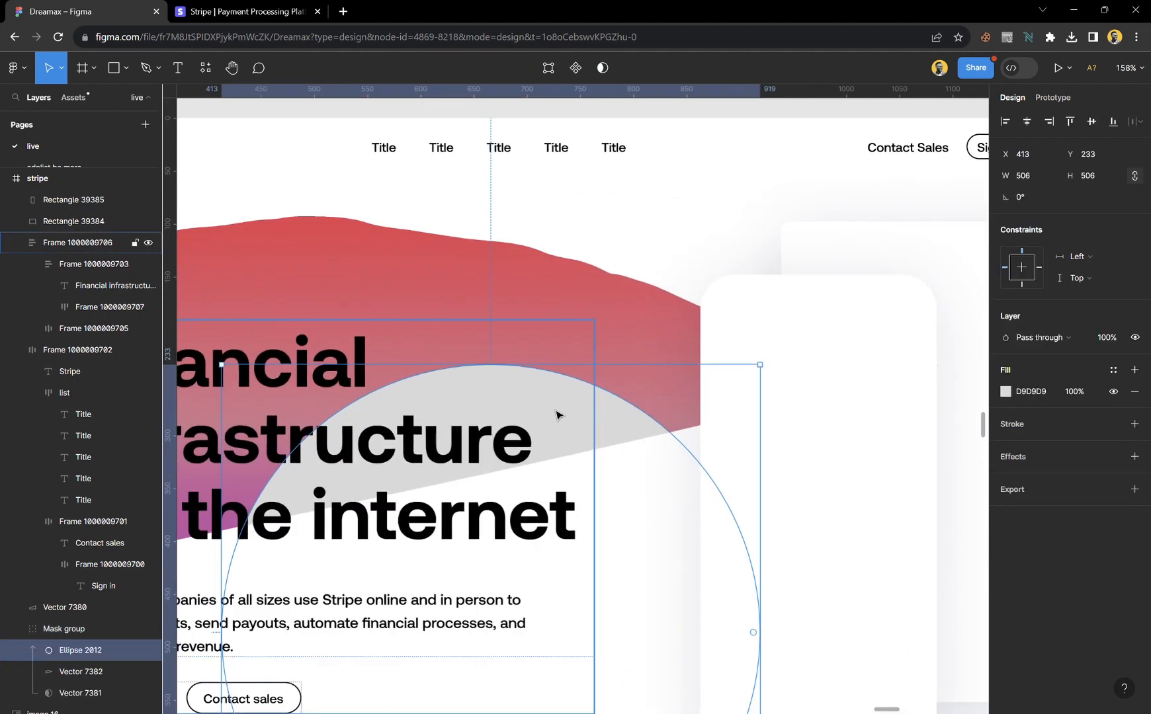
left_click_drag(629, 430, 647, 246)
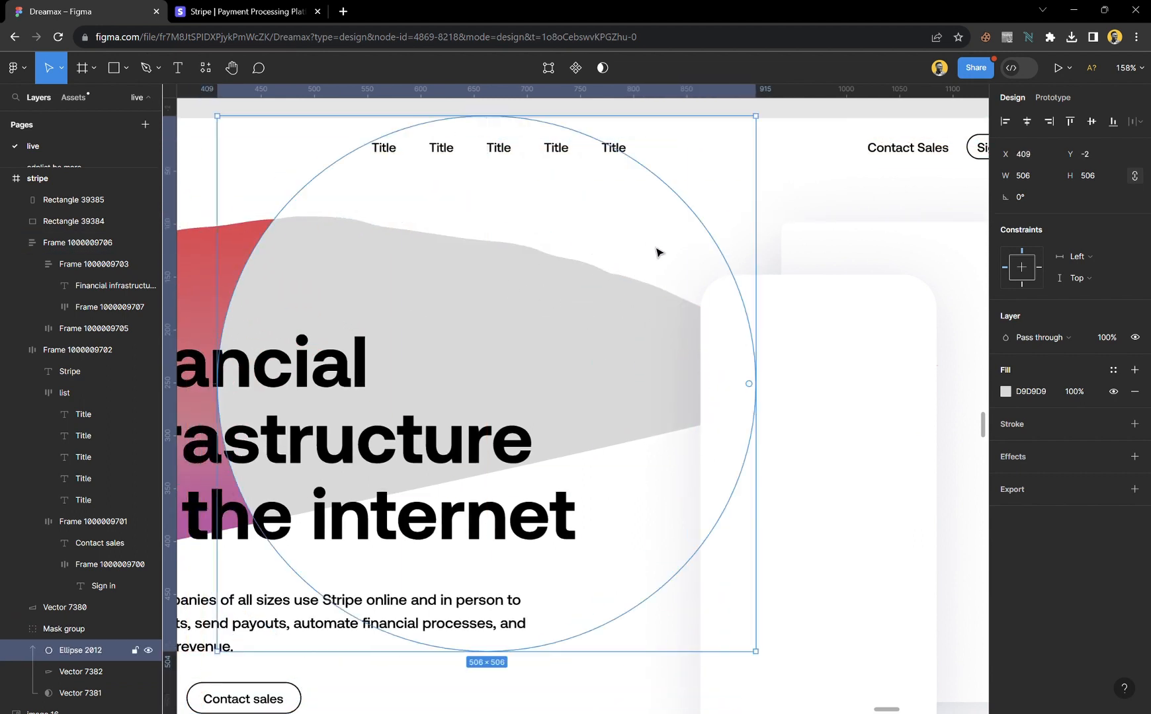
mouse_move(631, 350)
left_mouse_down()
mouse_move(604, 336)
mouse_move(649, 344)
left_mouse_up()
scroll(649, 344, "down", 5)
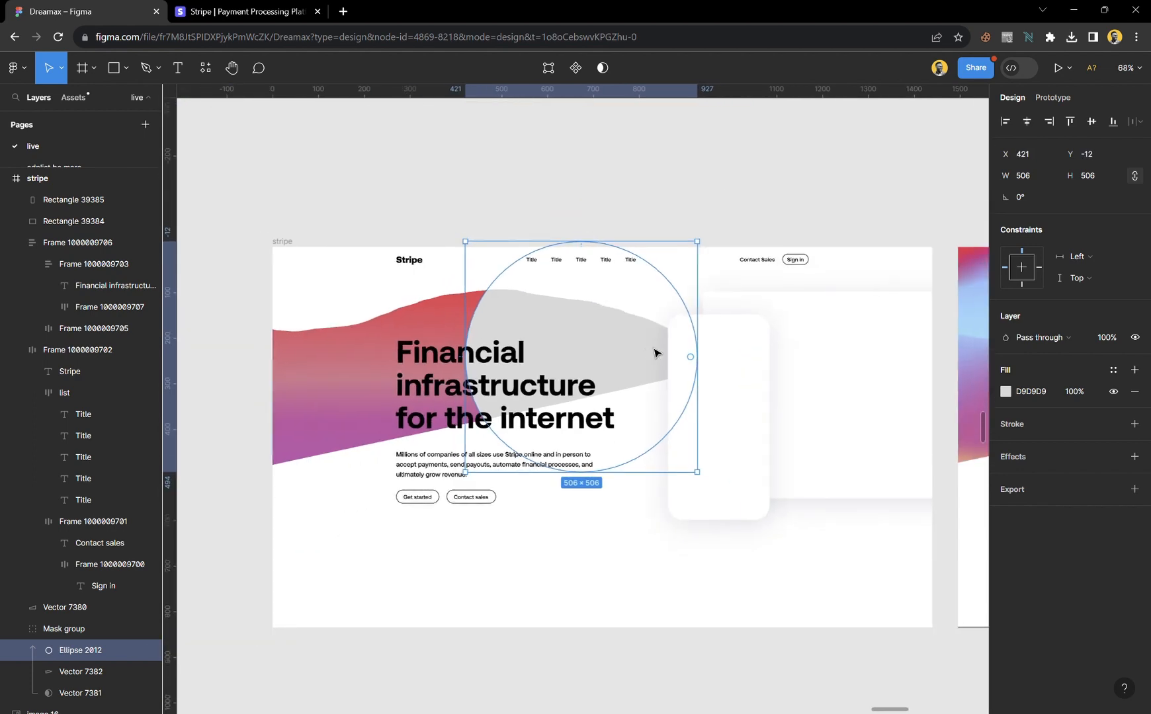
- Fill the masked circle with light blue 9FCDF6 sampled from the reference design's gradient beside the phone
scroll(728, 349, "right", 6)
key("i")
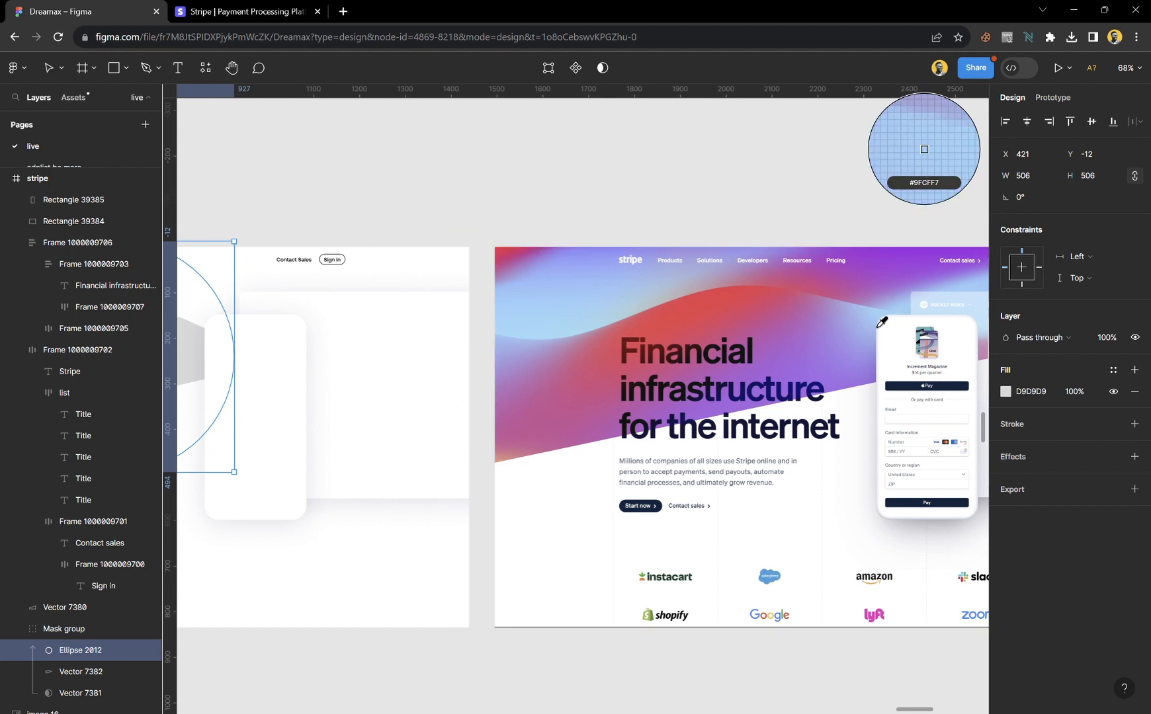
left_click(881, 324)
scroll(488, 335, "left", 8)
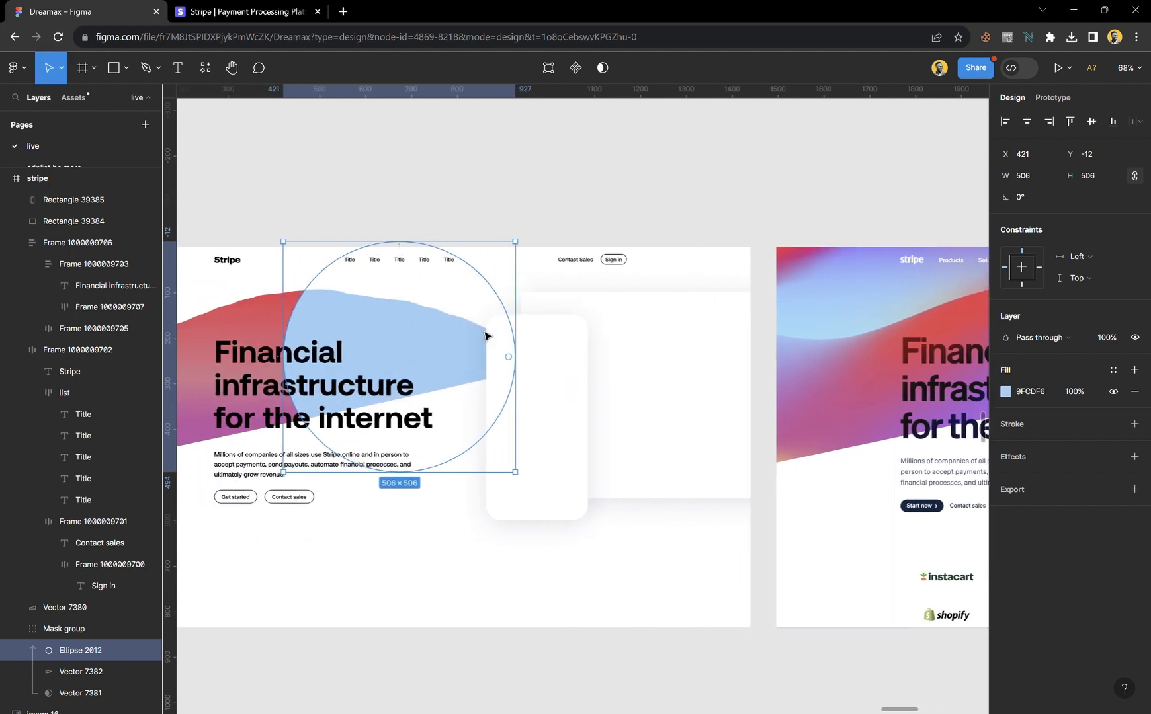
- Change the masked light blue circle's fill to a linear gradient and move its start point down to the wave's upper edge
left_click(1005, 392)
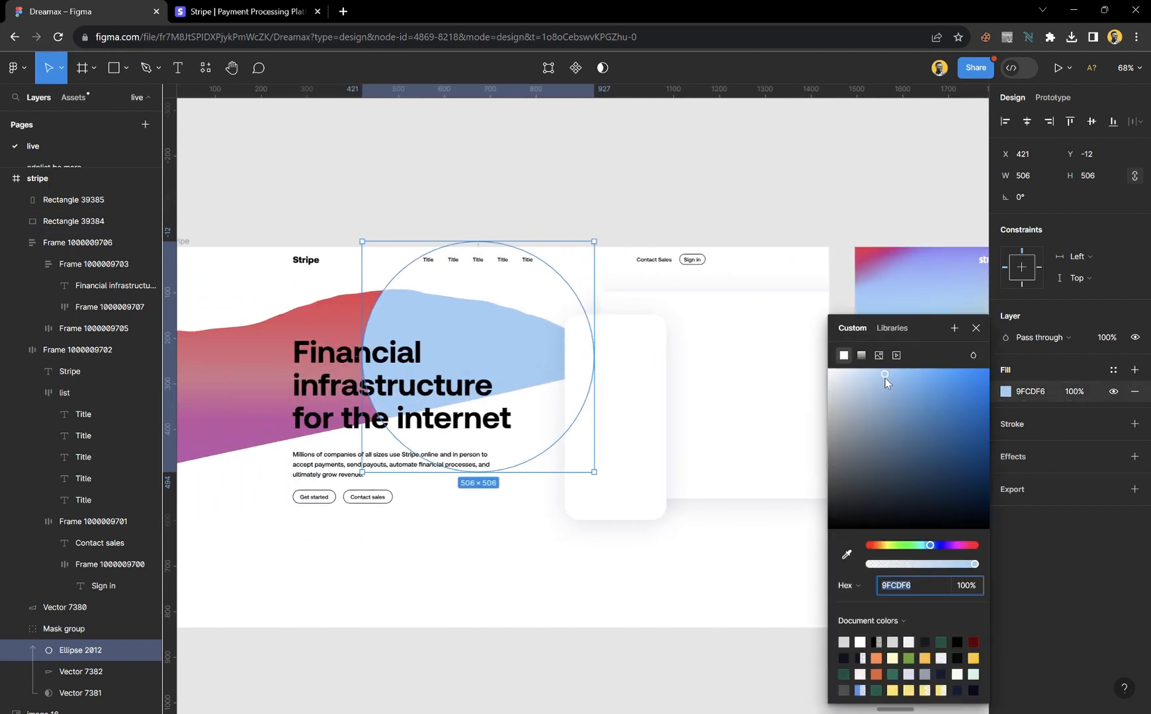
left_click(861, 356)
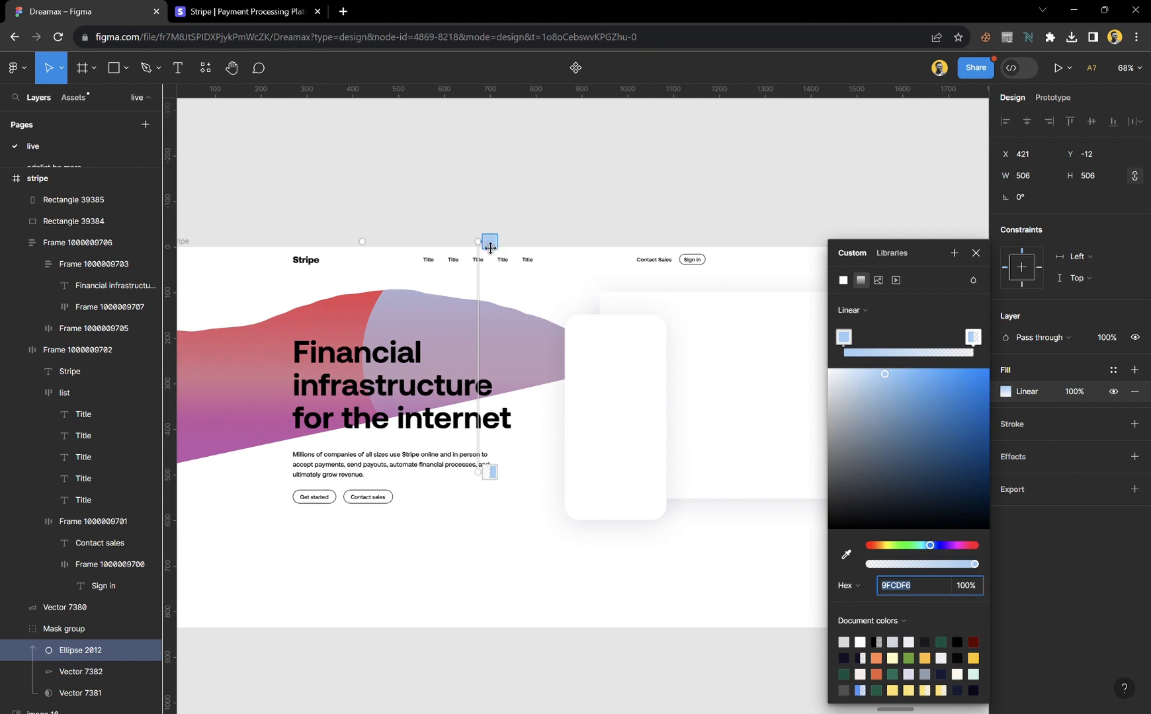
left_click_drag(491, 247, 517, 305)
- Set the gradient's transparent end stop to purple 9D88E9 sampled from the reference design's wave beside the phone
left_click(491, 473)
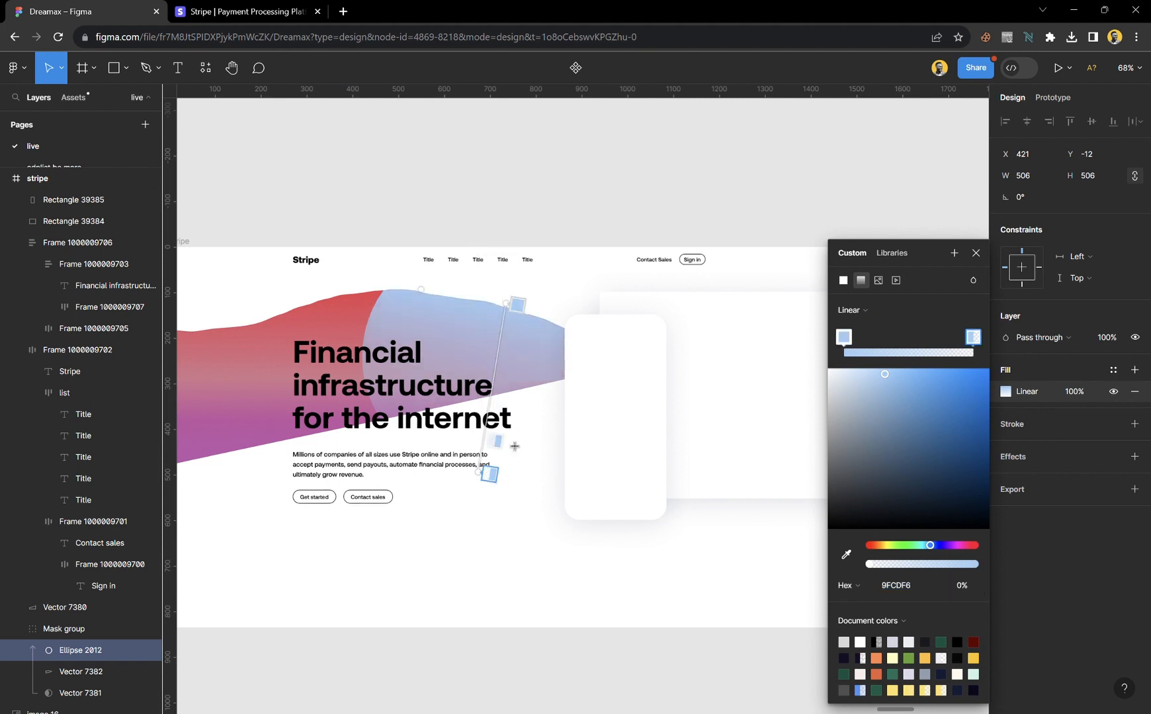
scroll(570, 344, "right", 10)
key("i")
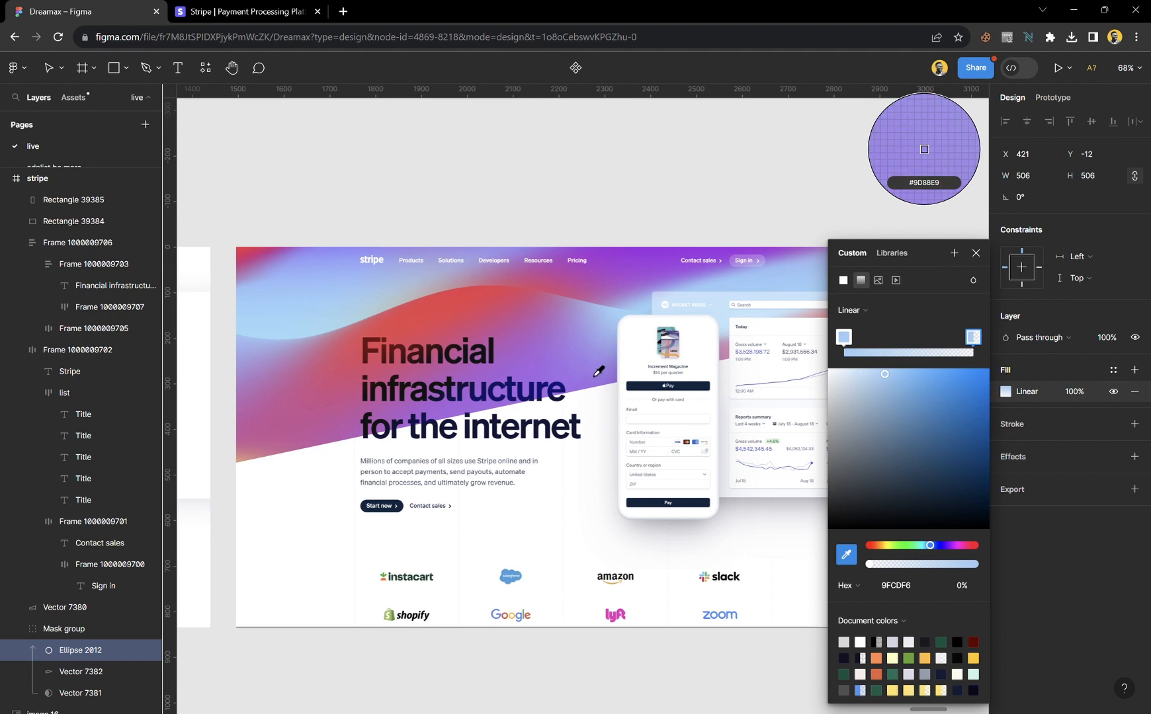
left_click(598, 372)
key("Escape")
scroll(522, 367, "left", 10)
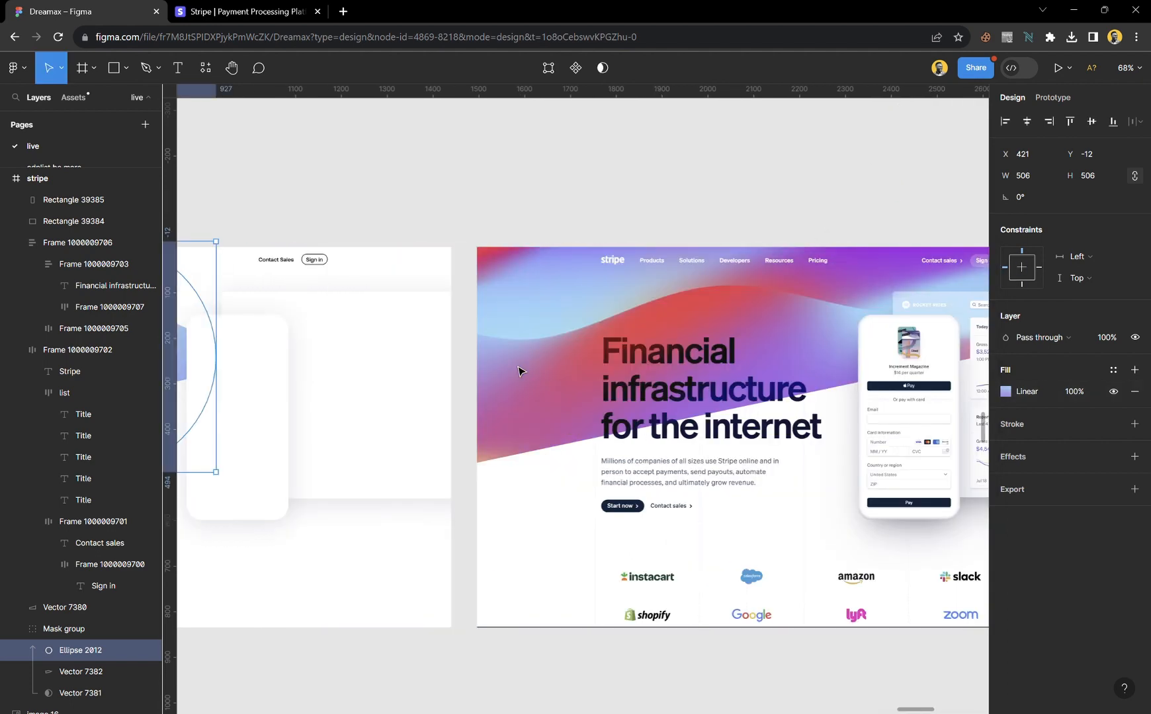
scroll(520, 371, "left", 2)
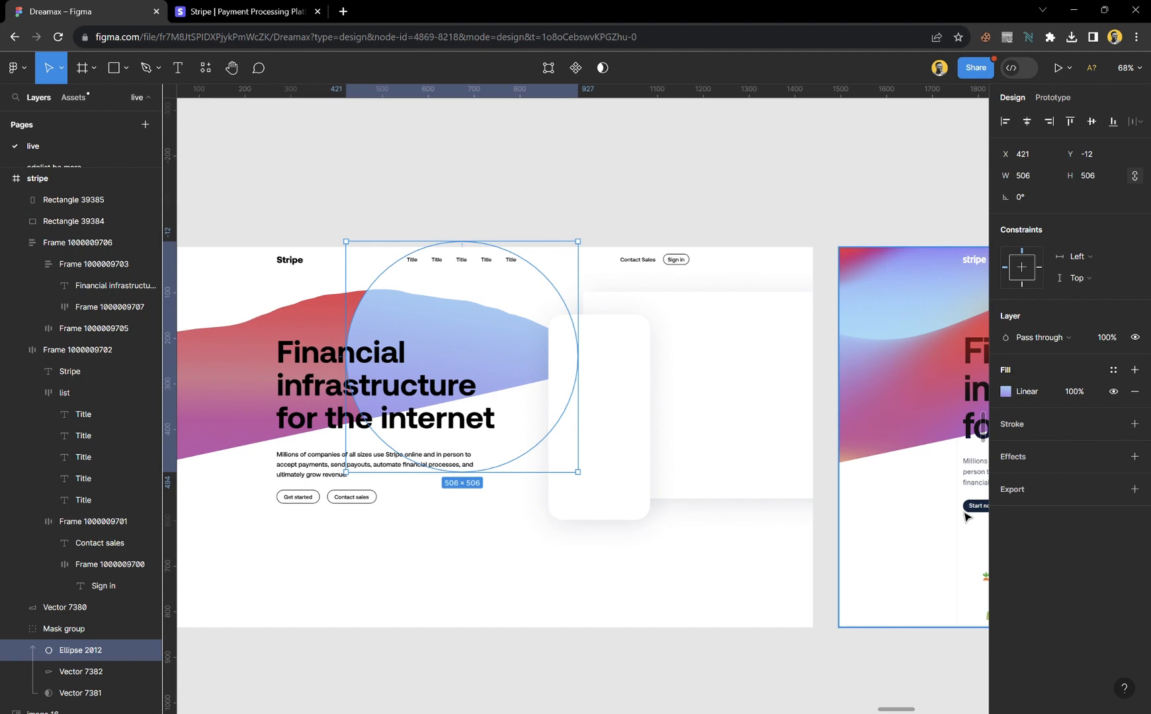
- Add a layer blur to the circle and increase it until the circle's edge blends softly into the red wave
left_click(1028, 455)
left_click(1029, 476)
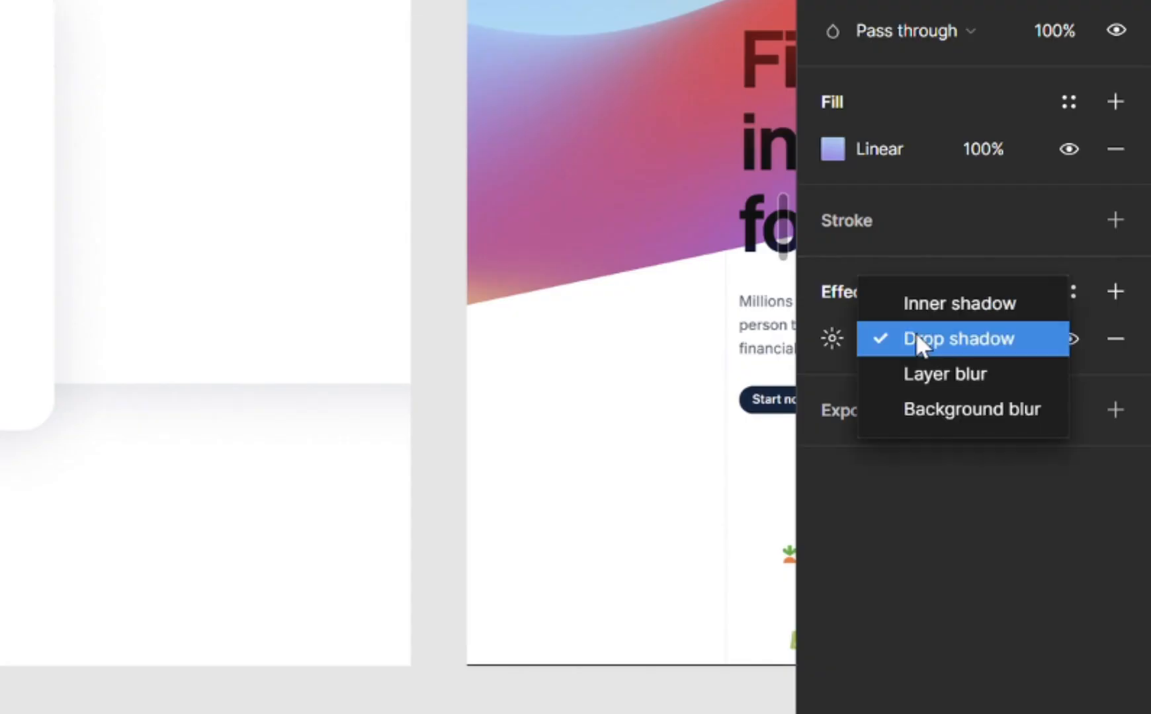
left_click(934, 378)
left_click(842, 340)
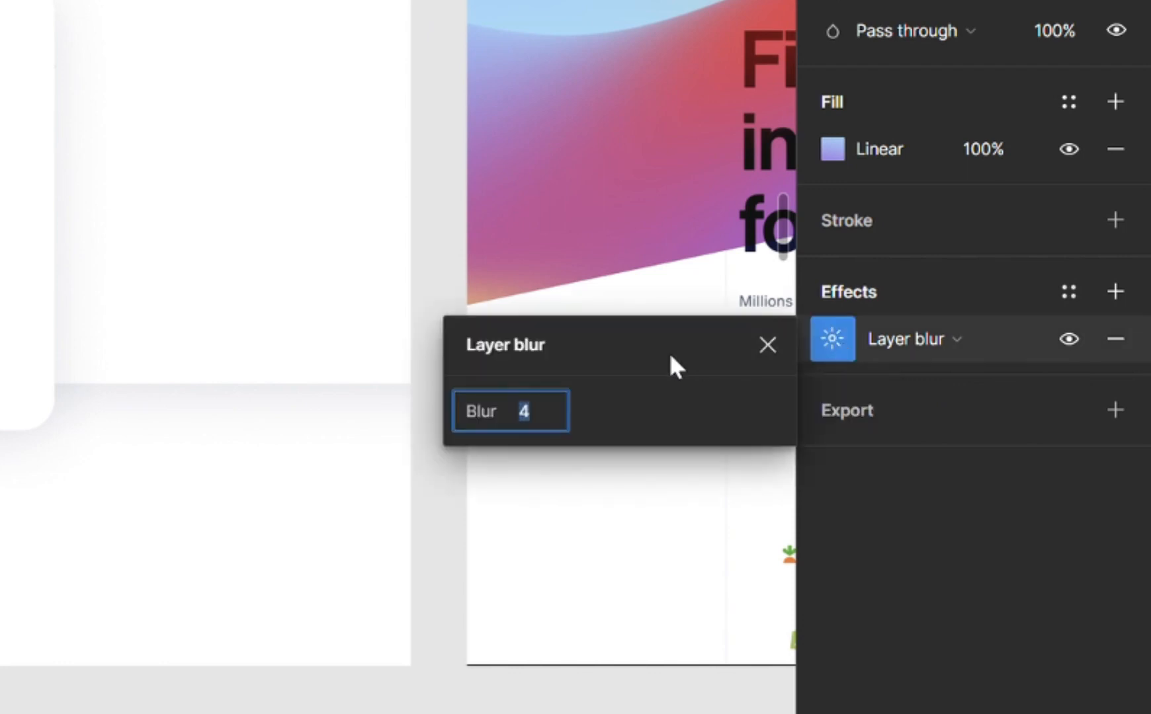
mouse_move(463, 416)
left_mouse_down()
mouse_move(1133, 377)
mouse_move(905, 301)
mouse_move(1032, 301)
mouse_move(1036, 236)
mouse_move(1142, 239)
left_mouse_up()
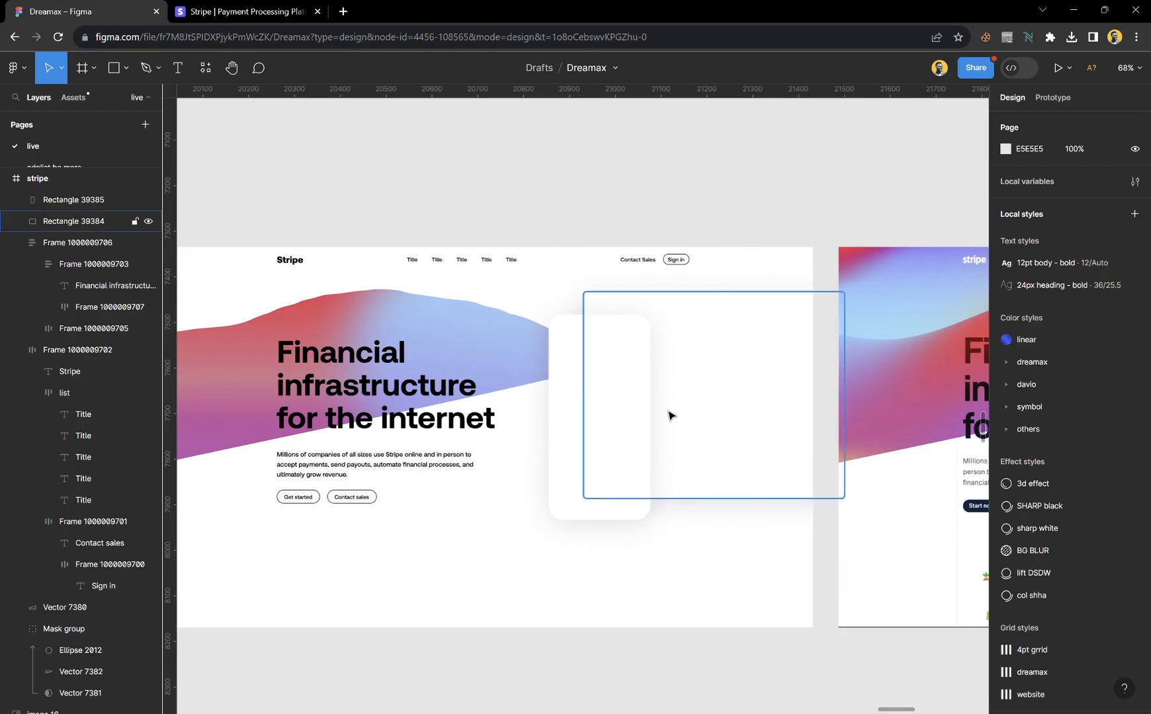
- Duplicate the blurred circle toward the wave's left part and shrink the copy to about 372 × 372 at X 169, Y -46
scroll(672, 424, "right", 5)
scroll(680, 428, "left", 8)
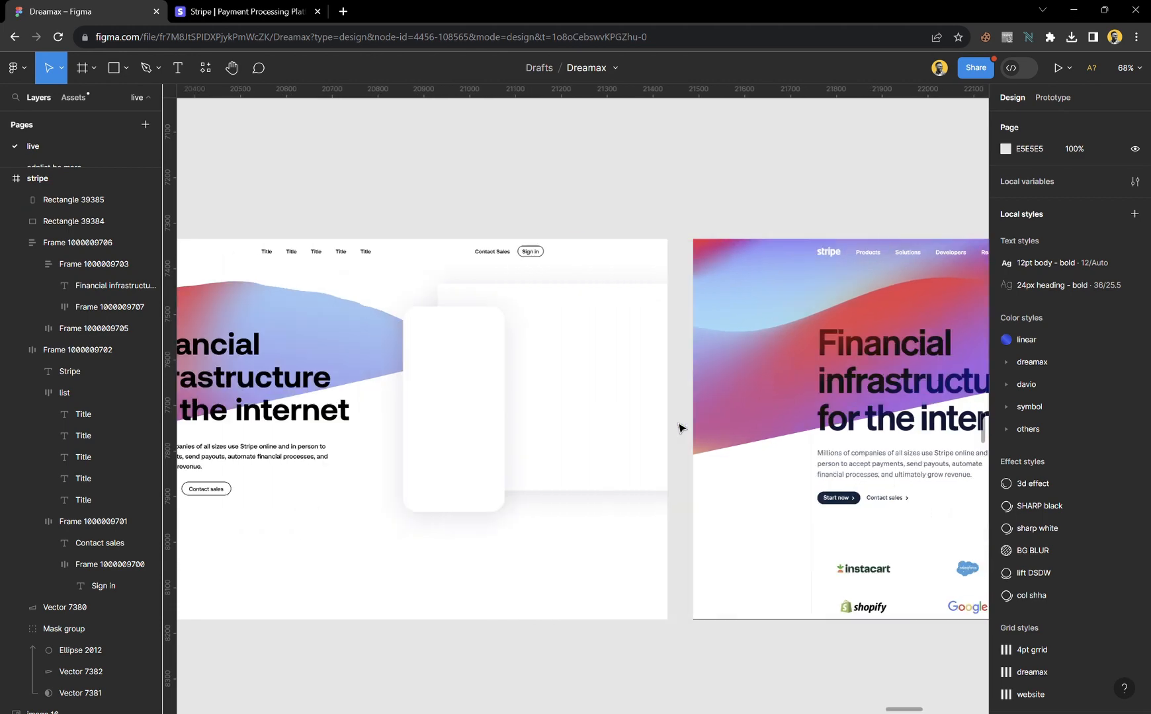
scroll(676, 410, "left", 1)
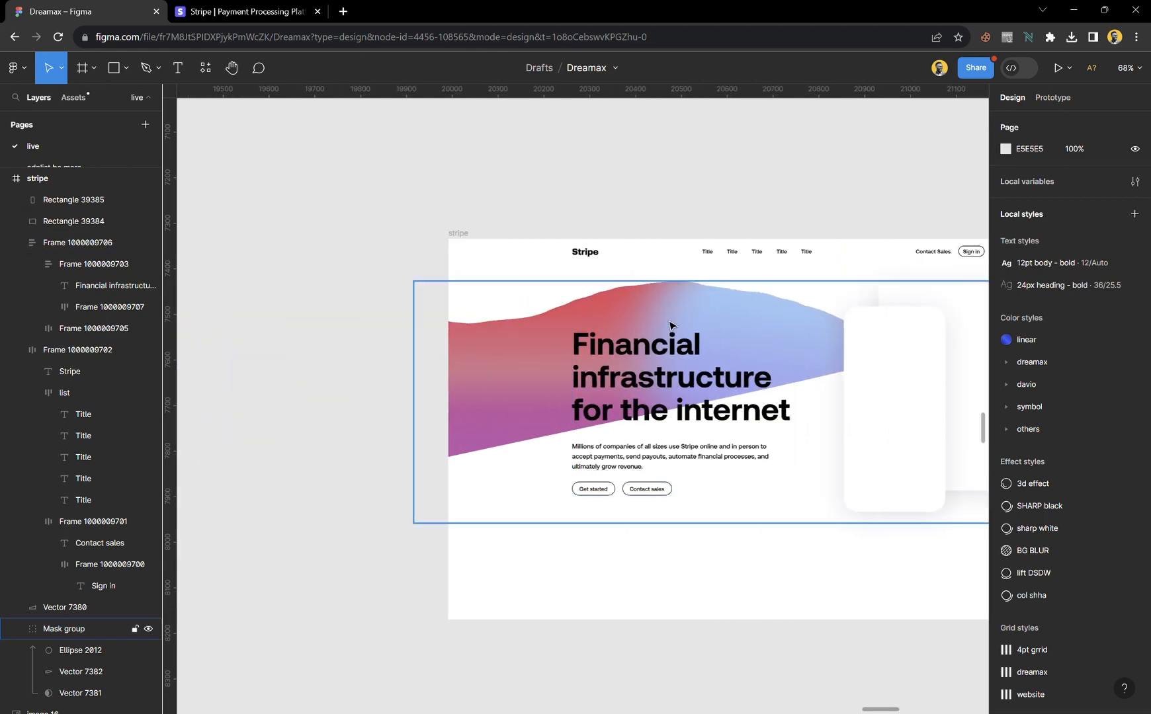
scroll(667, 321, "up", 3)
left_click(768, 339, "ctrl")
key("alt")
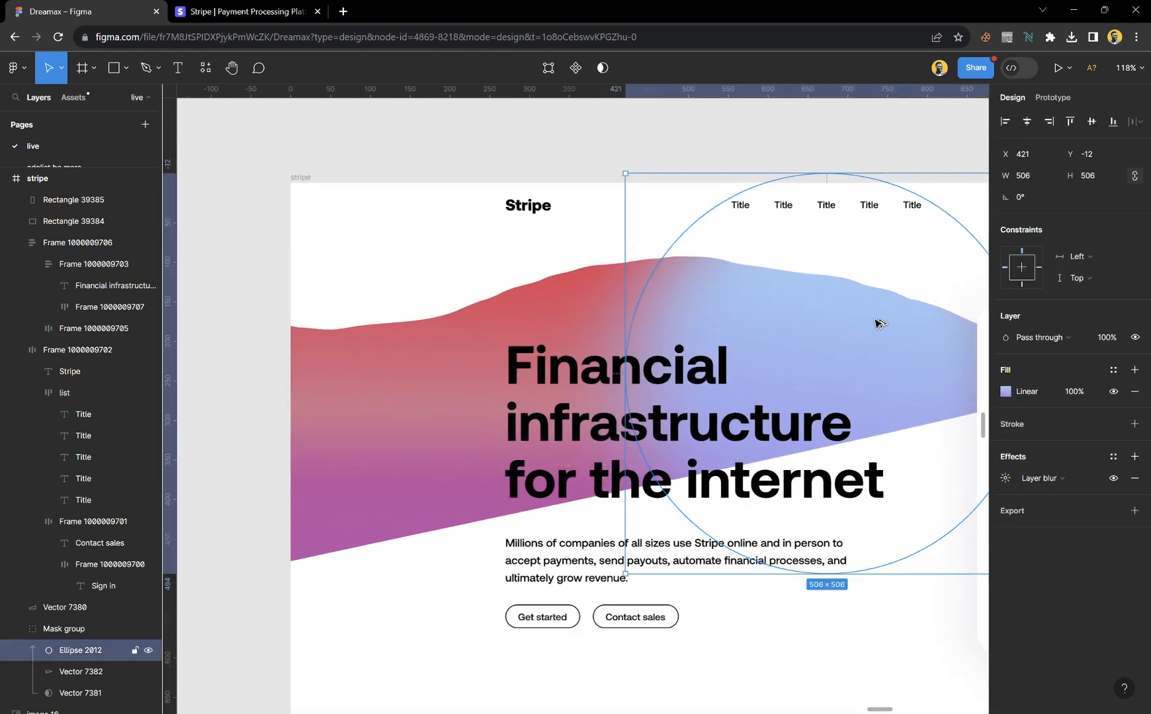
left_click_drag(879, 324, 630, 289)
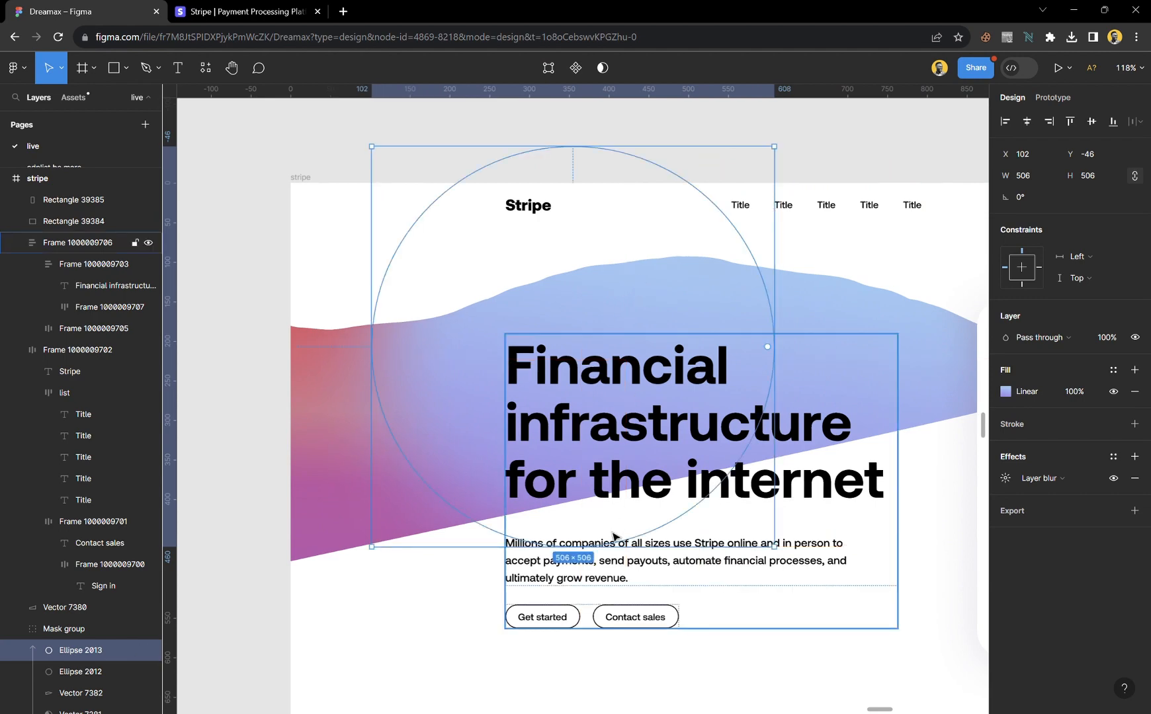
left_click_drag(612, 547, 602, 452)
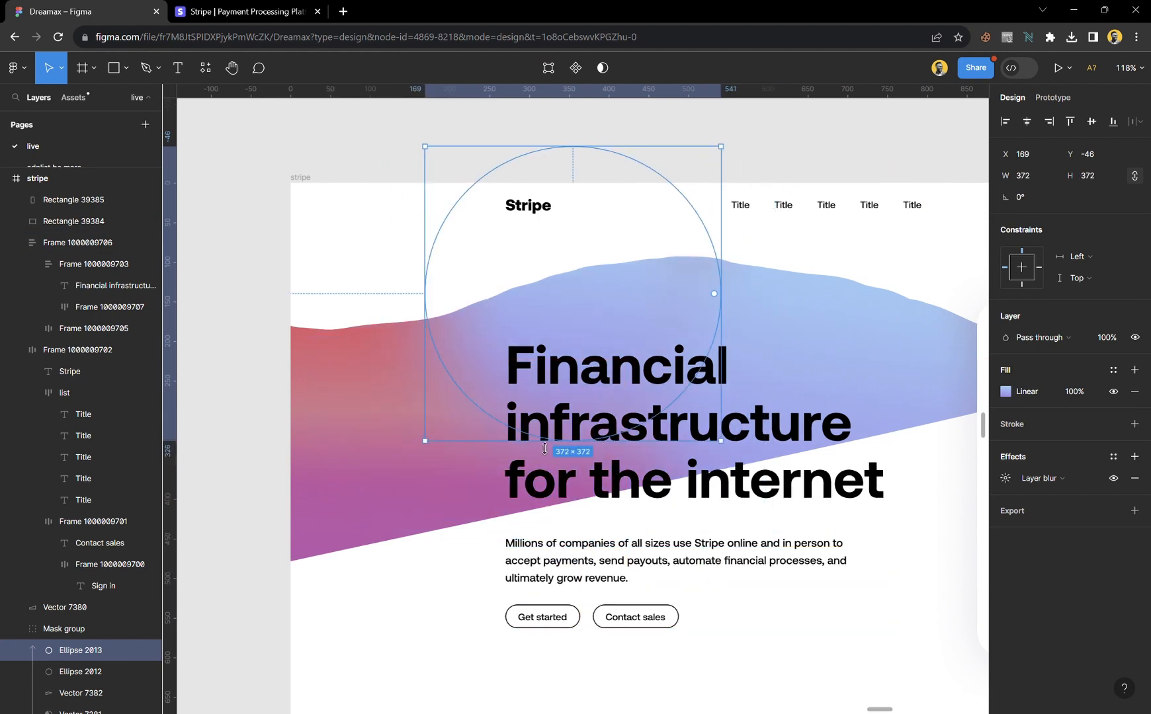
- Fill the smaller circle with red E94048 sampled from the reference wave just above the headline
scroll(530, 443, "down", 4)
scroll(655, 419, "right", 4)
scroll(862, 371, "up", 4)
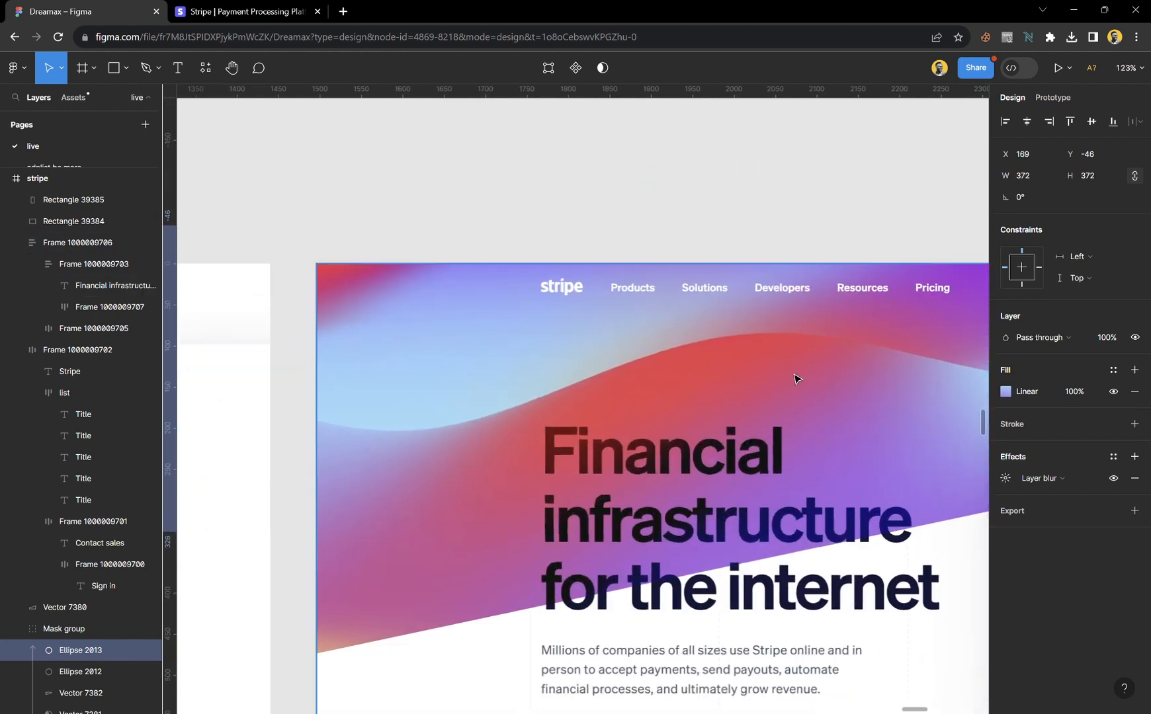
key("i")
left_click(728, 364)
scroll(792, 390, "down", 5)
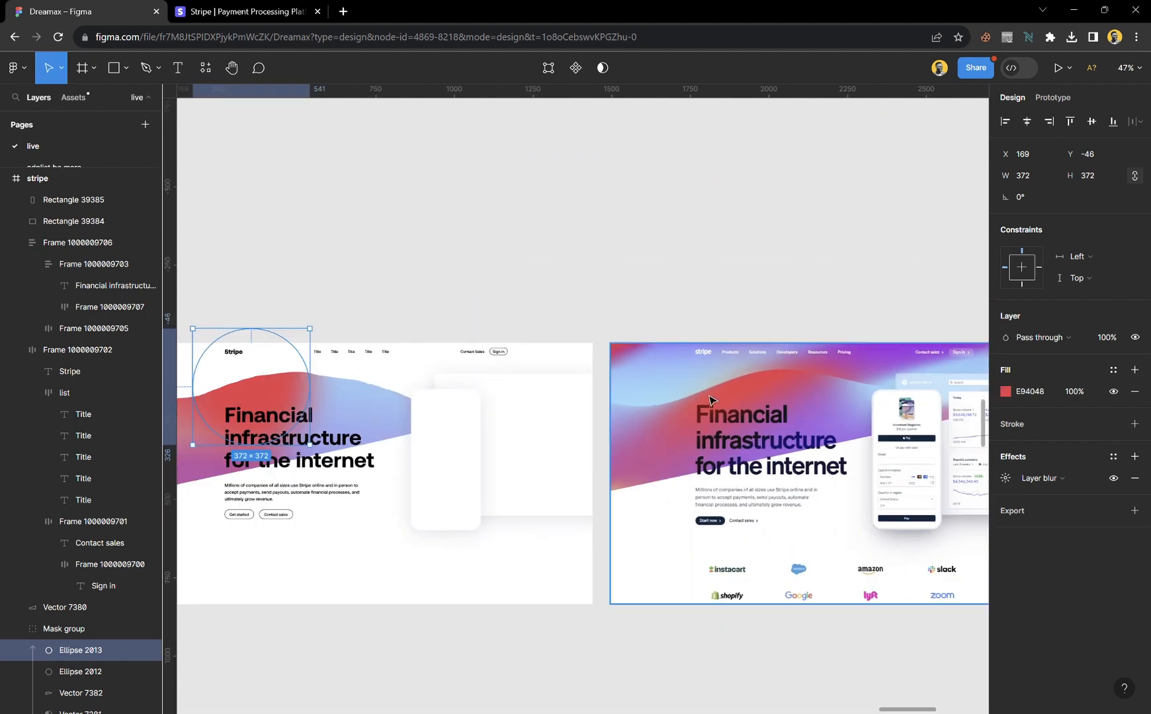
- Stretch the red circle to the frame's left edge and flatten it into an ellipse about 541 × 287
scroll(710, 399, "left", 5)
scroll(674, 363, "up", 4)
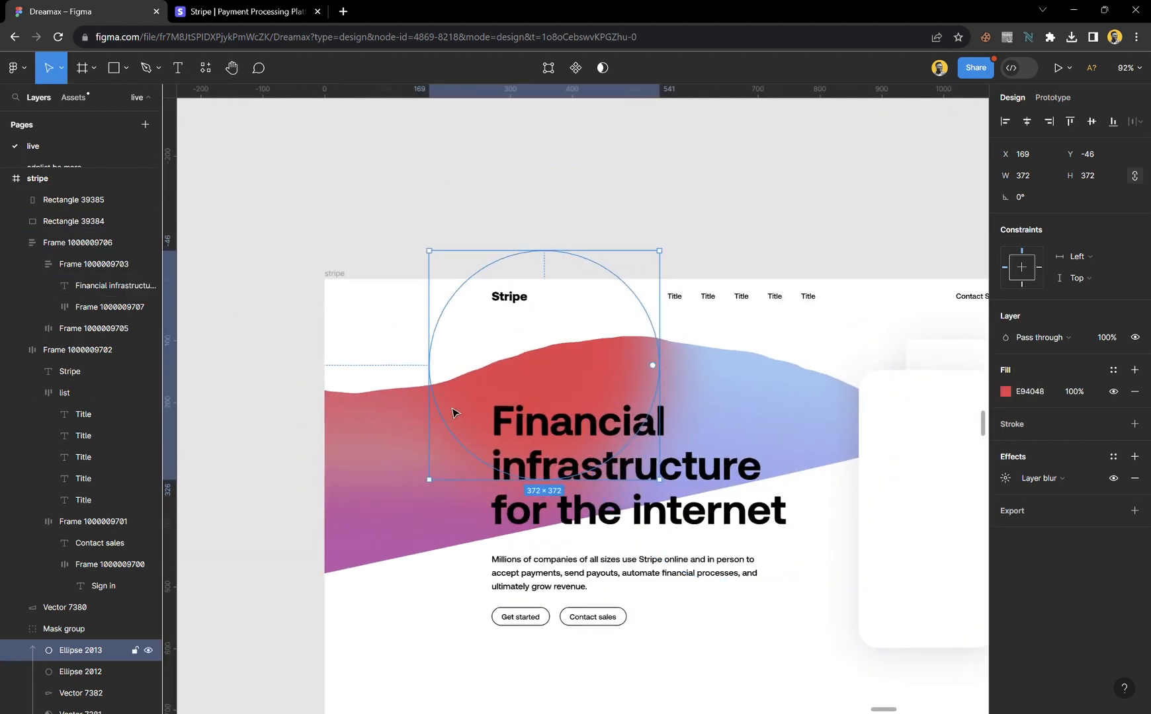
left_click_drag(440, 405, 331, 411)
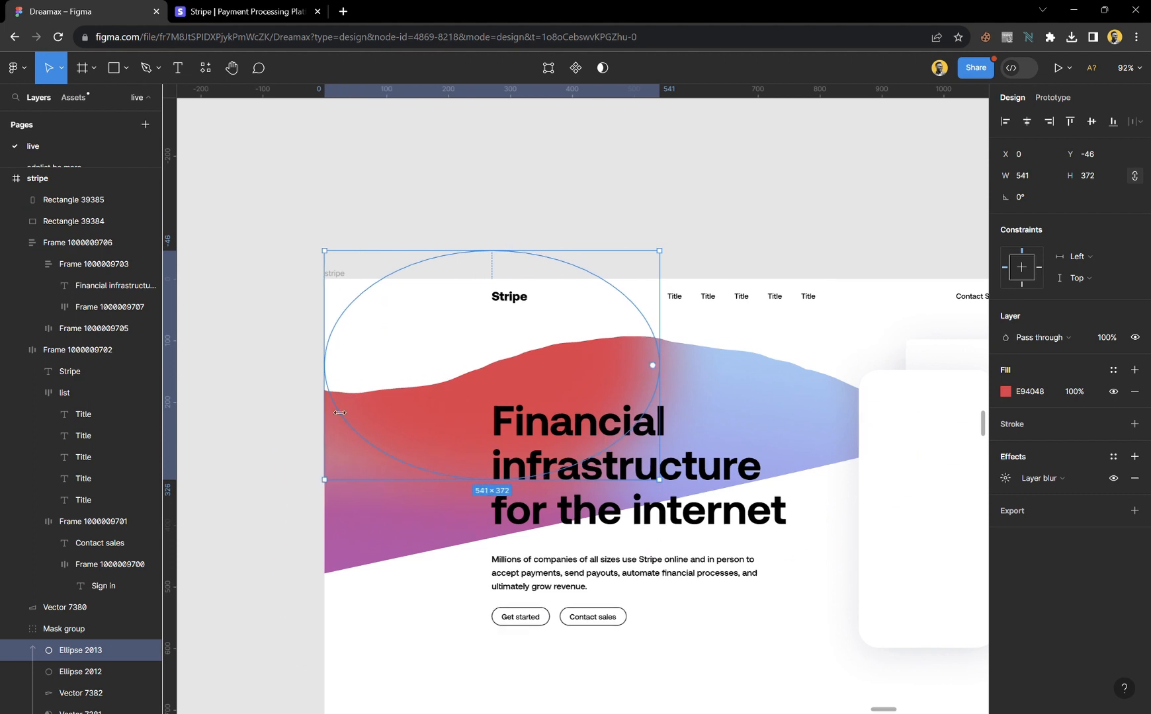
left_click_drag(533, 488, 532, 437)
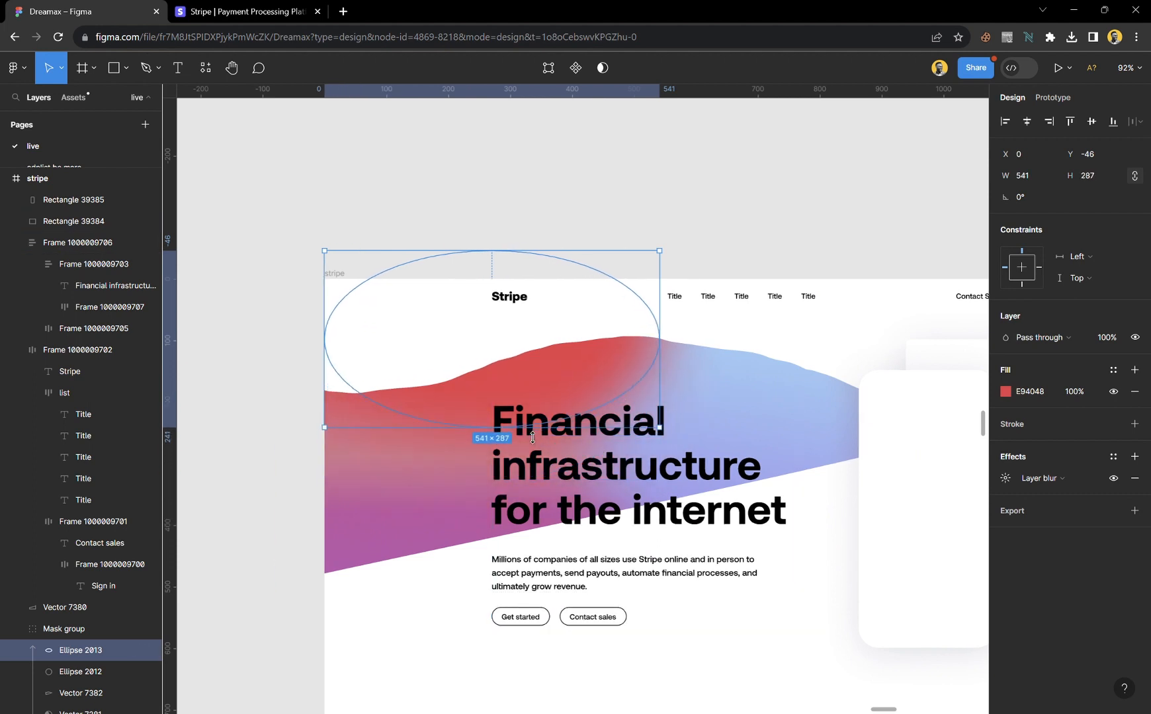
- Rotate the red ellipse about 20.22° and move it along the wave's crest to about X 70, Y 61
left_click_drag(678, 258, 628, 229)
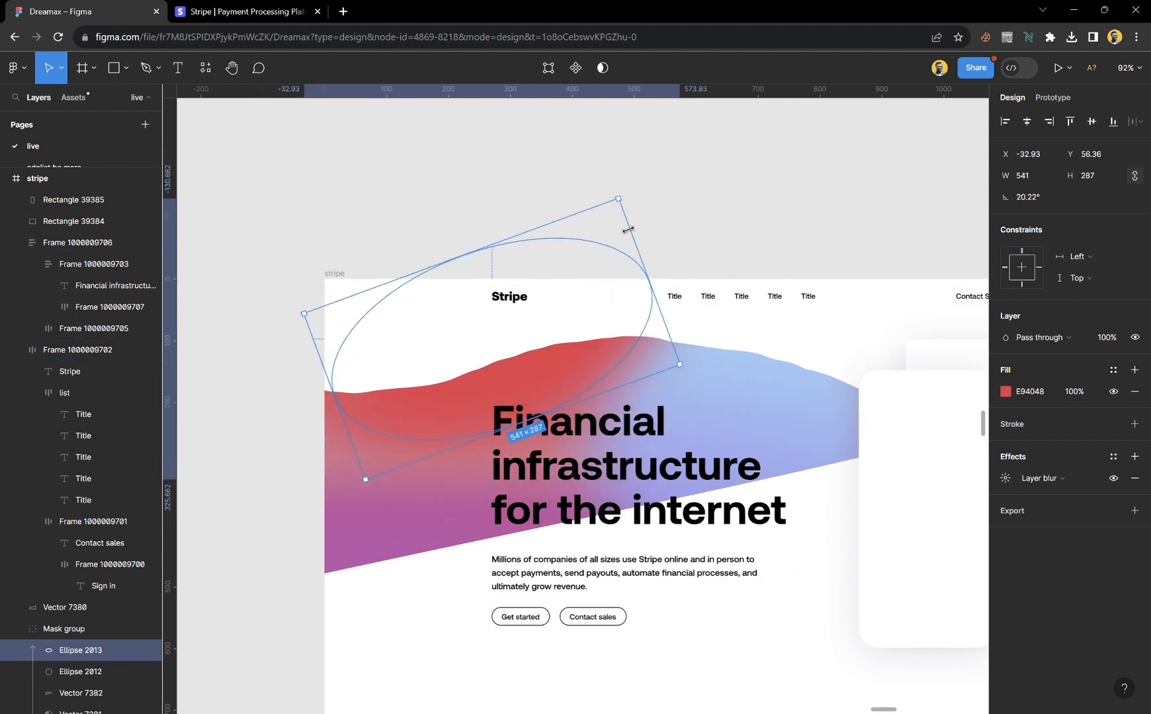
left_click_drag(544, 392, 609, 395)
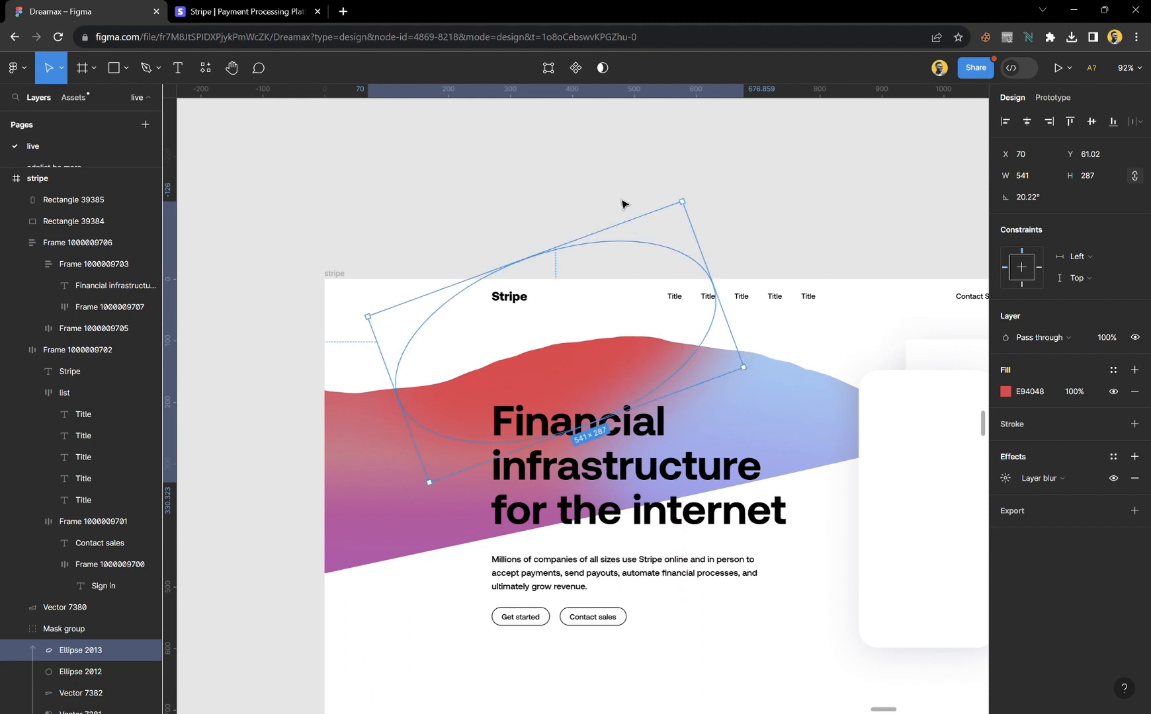
left_click(707, 259)
- Duplicate the red ellipse over the wave's left end, at about X -345, Y 202, partly outside the frame
scroll(590, 496, "right", 5)
scroll(591, 497, "right", 8)
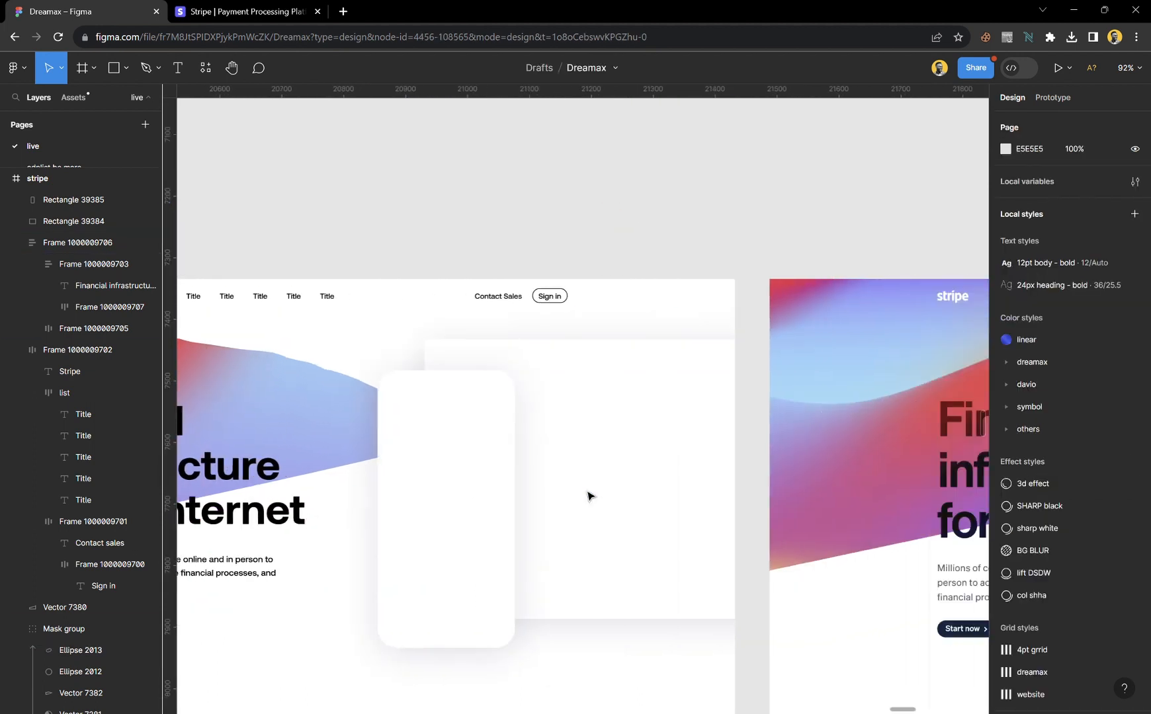
scroll(851, 429, "down", 1)
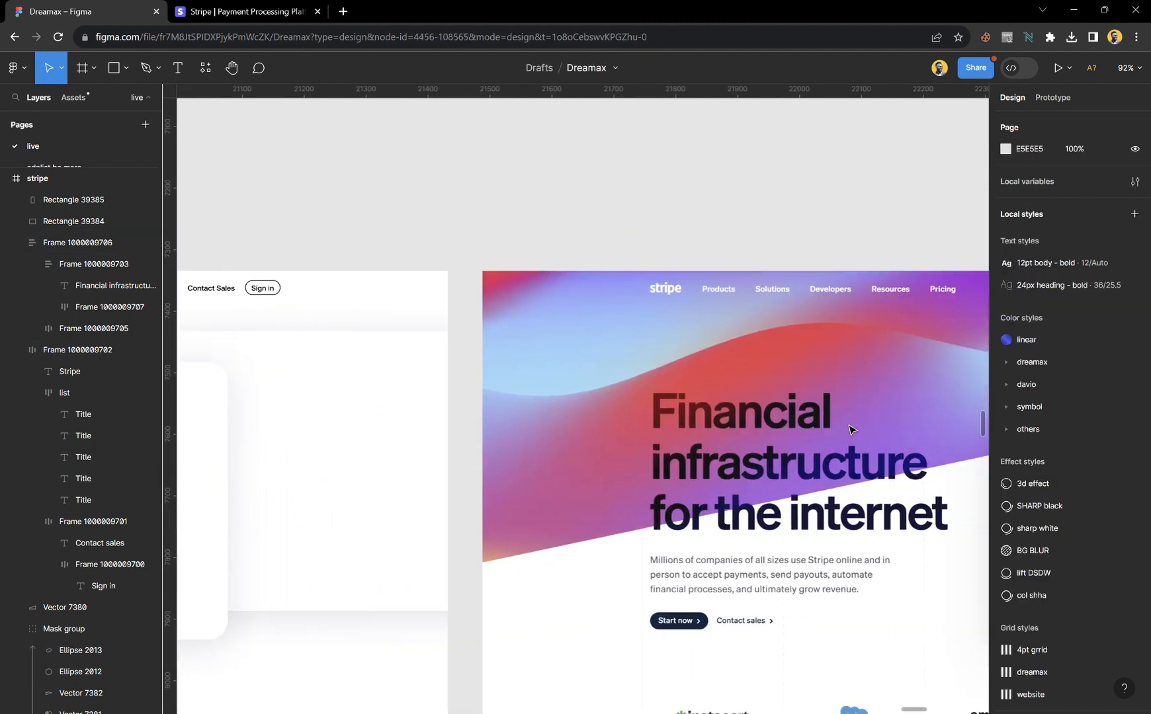
scroll(852, 428, "down", 3)
scroll(577, 467, "left", 8)
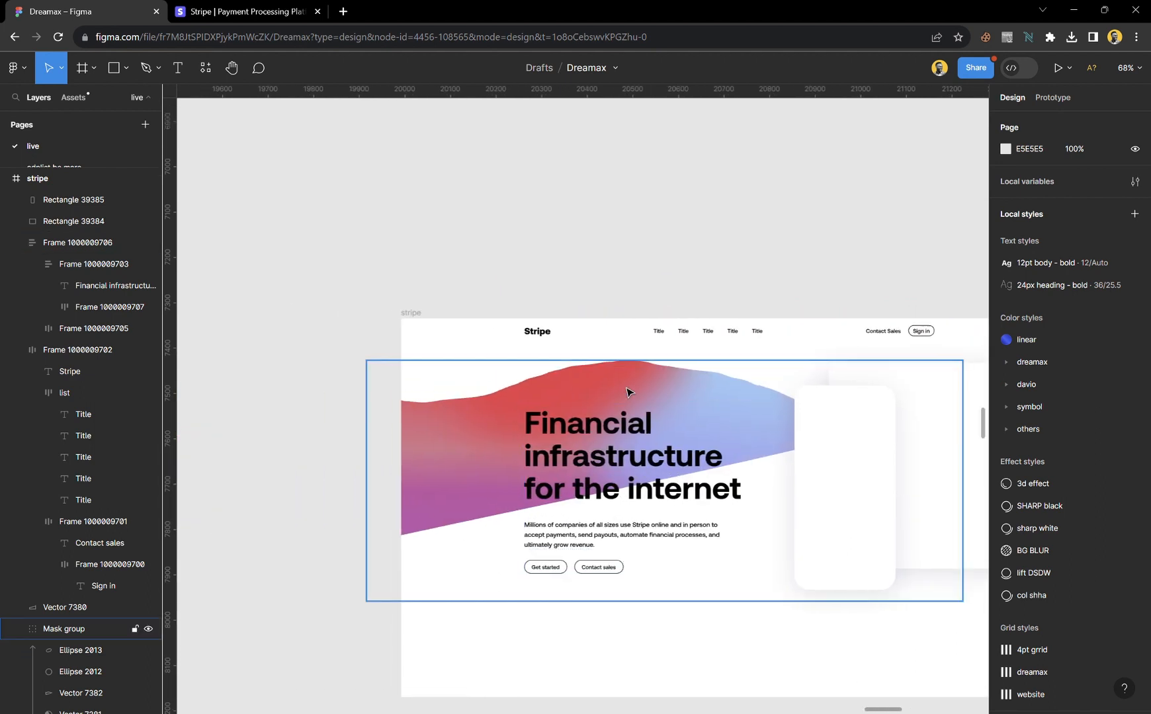
left_click(527, 441, "ctrl")
left_click_drag(527, 441, 440, 456)
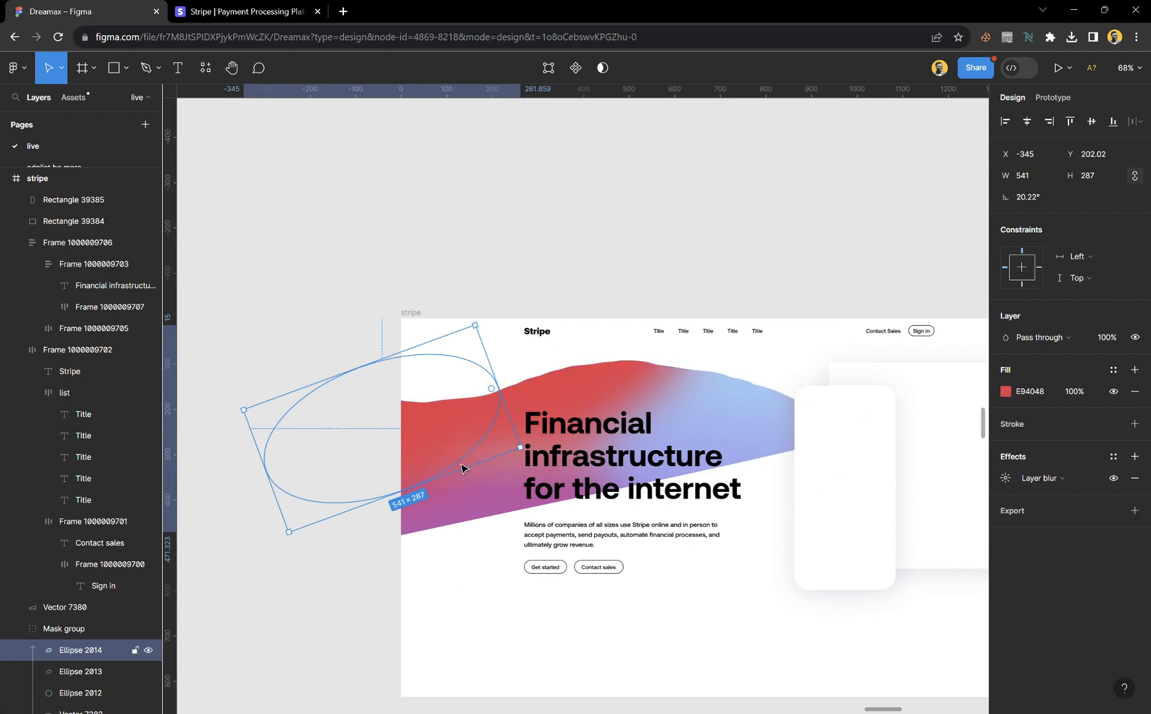
- Fill the duplicated ellipse with lavender A3A9E3 sampled from the left part of the reference design's wave
scroll(460, 466, "down", 5)
scroll(767, 459, "up", 10)
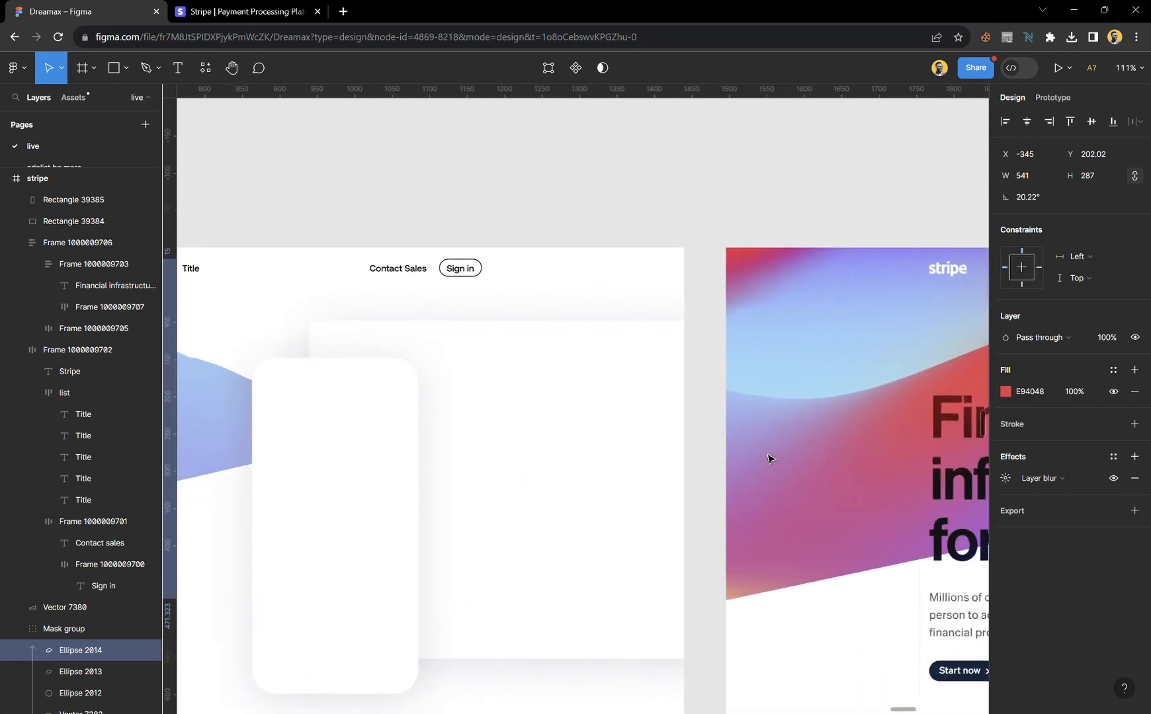
key("i")
left_click(782, 422)
scroll(821, 425, "down", 6)
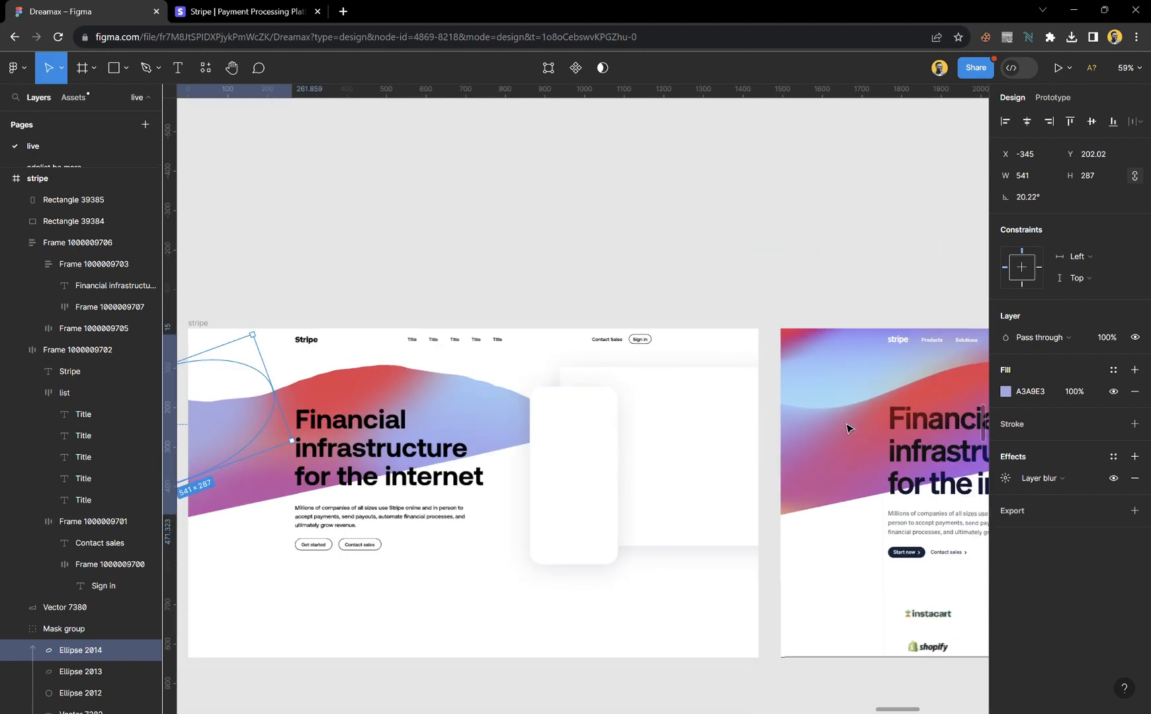
- Reduce the lavender ellipse's fill opacity to 86%
scroll(367, 447, "up", 4)
scroll(367, 447, "up", 2)
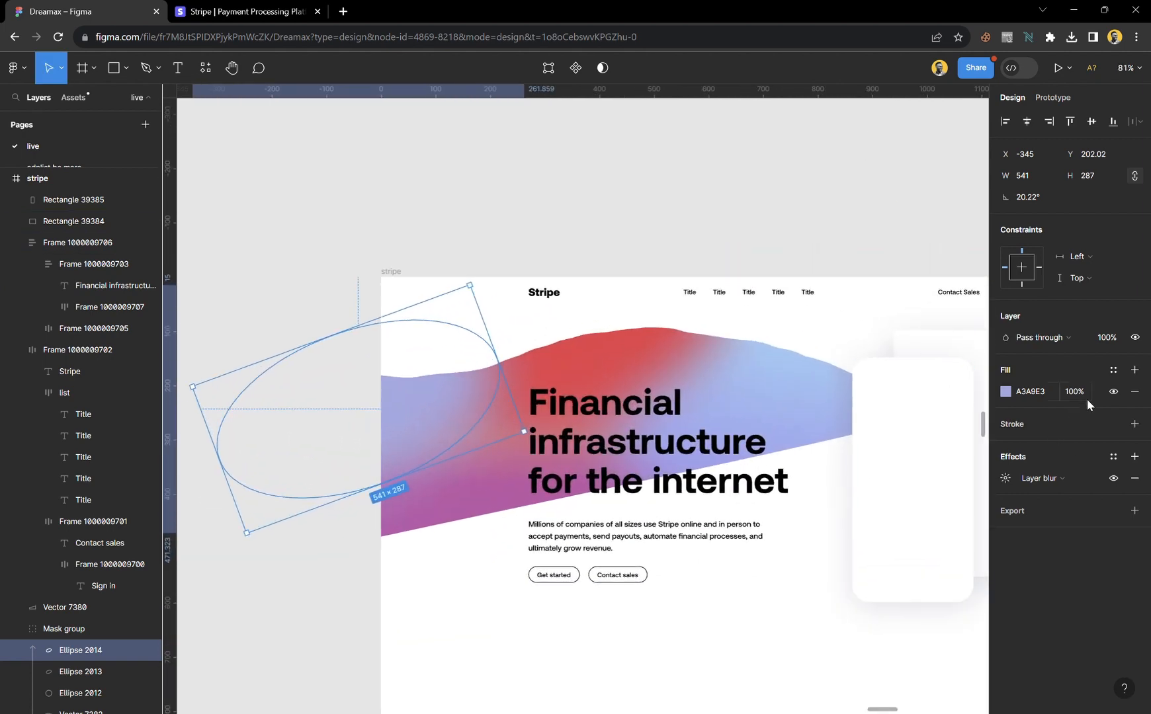
left_click(1006, 392)
left_click(922, 565)
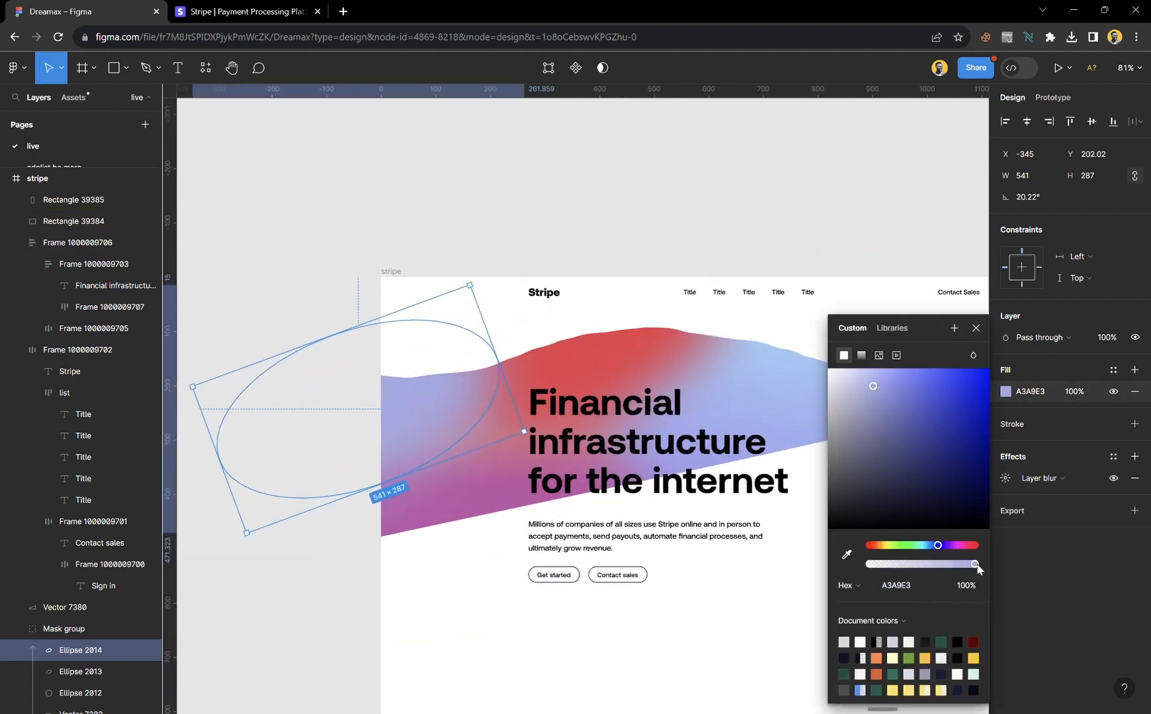
left_click_drag(926, 577, 962, 576)
left_click(975, 328)
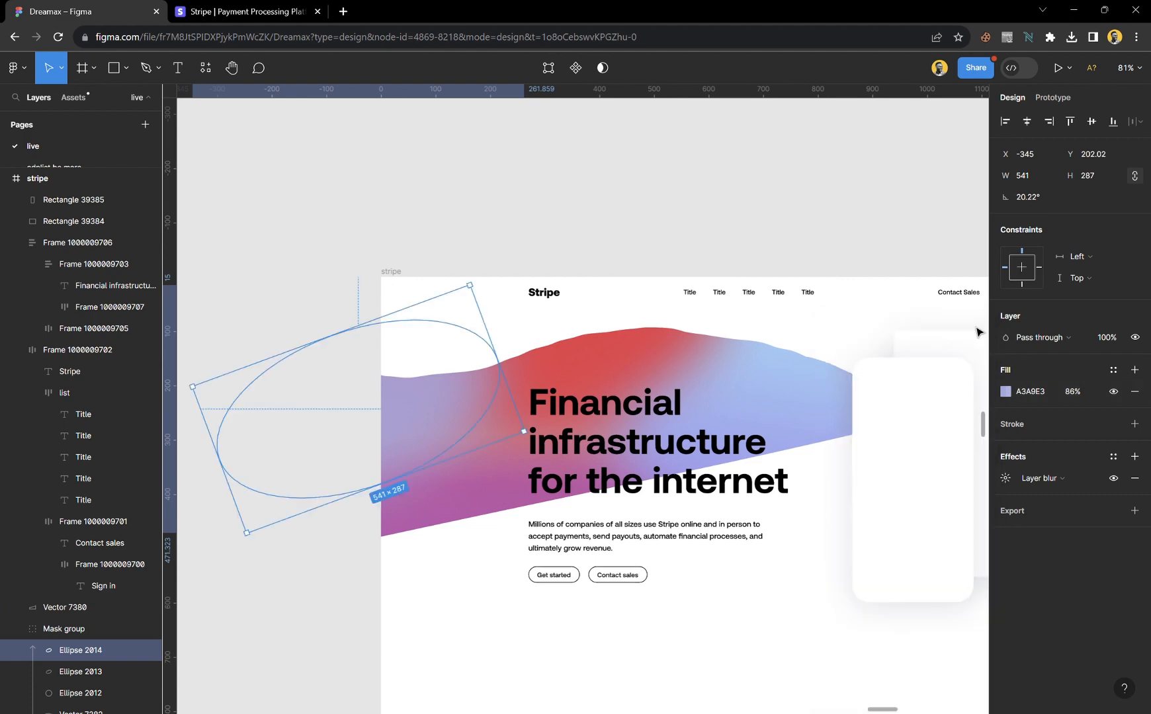
left_click(712, 210)
- Fill the stripe frame's background with the purple sampled from the reference design's upper gradient, just above the phone
scroll(432, 281, "down", 5)
scroll(519, 378, "right", 10)
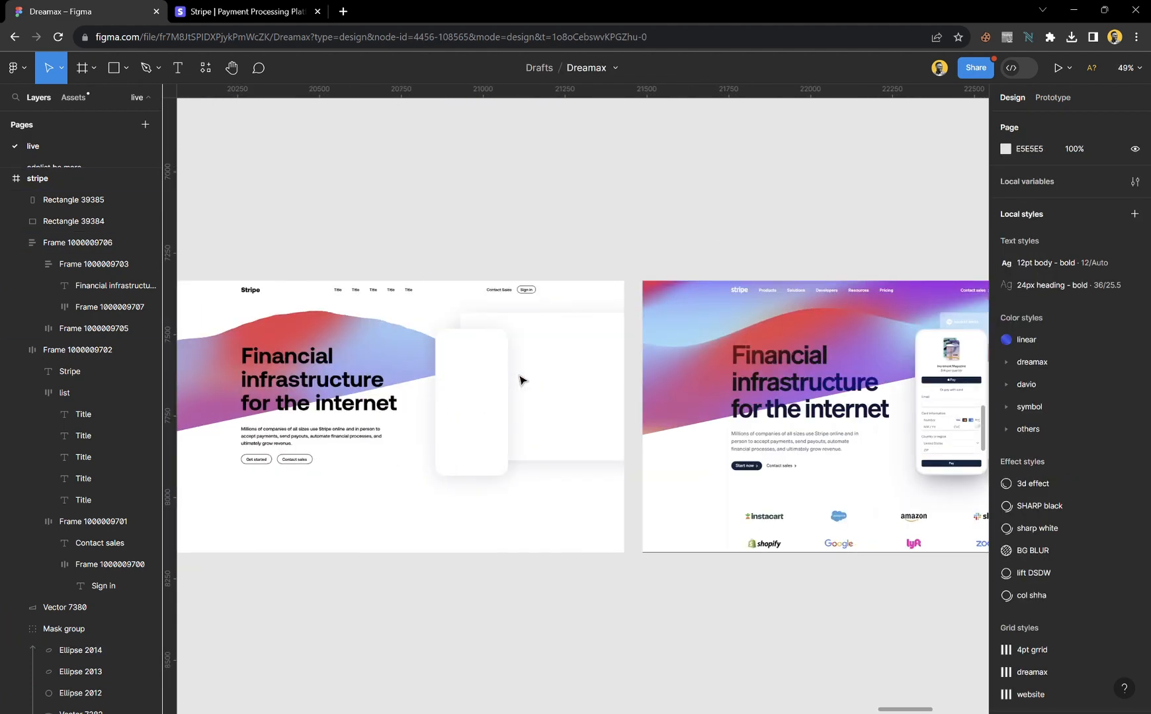
scroll(521, 378, "left", 5)
scroll(463, 331, "left", 5)
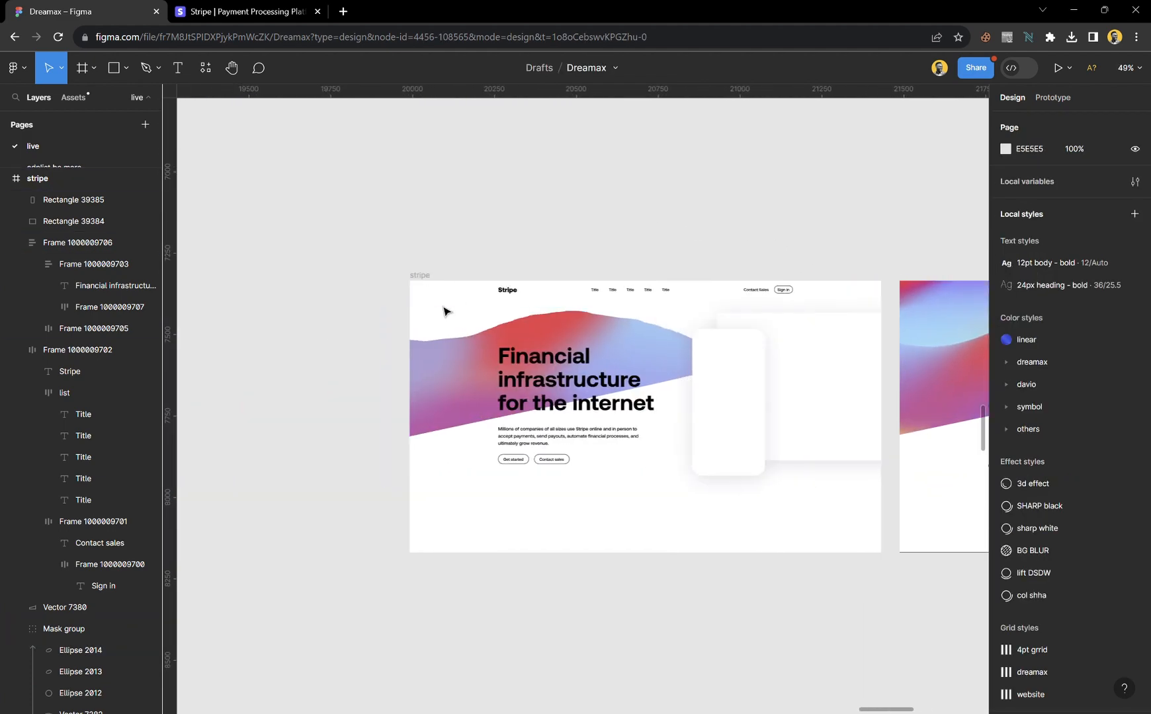
left_click(419, 277)
scroll(694, 364, "right", 6)
scroll(725, 365, "right", 4)
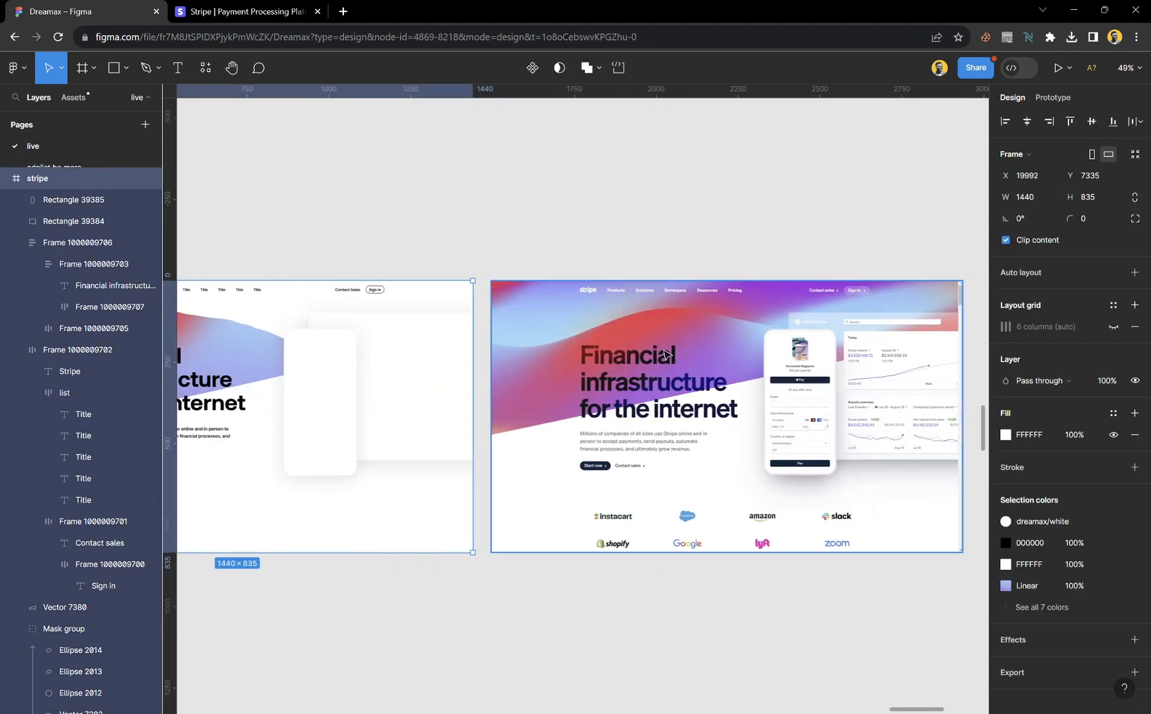
scroll(756, 316, "up", 5)
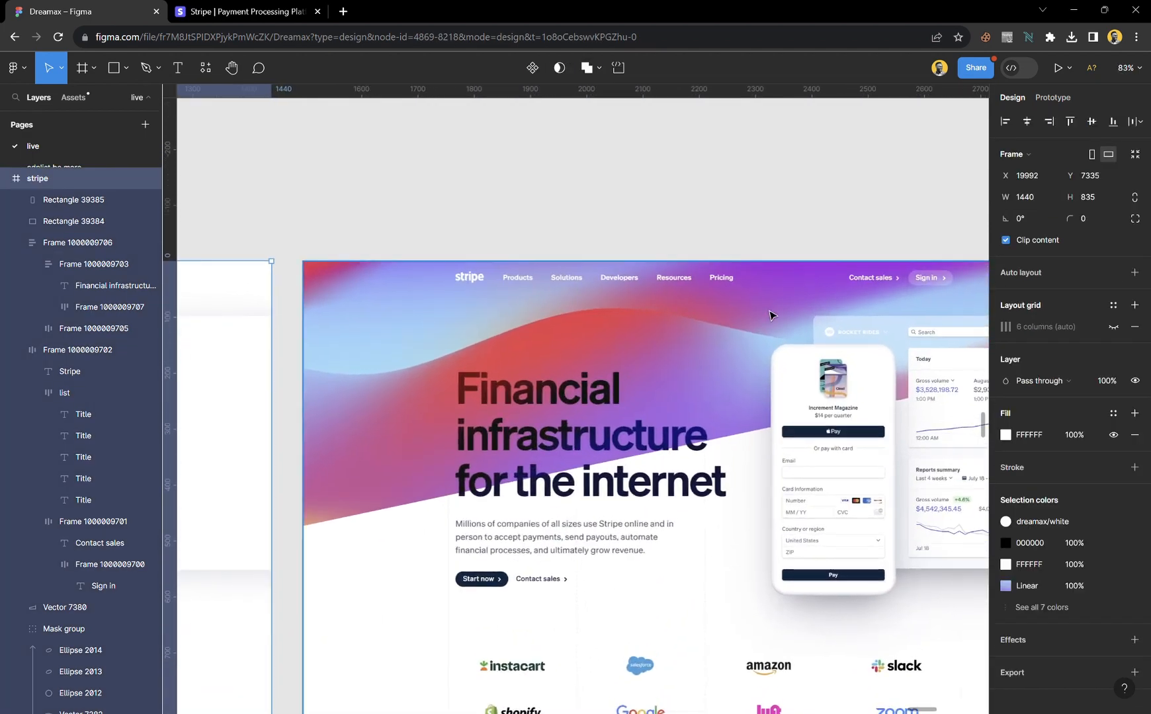
key("i")
left_click(797, 296)
key("Escape")
scroll(608, 340, "down", 5)
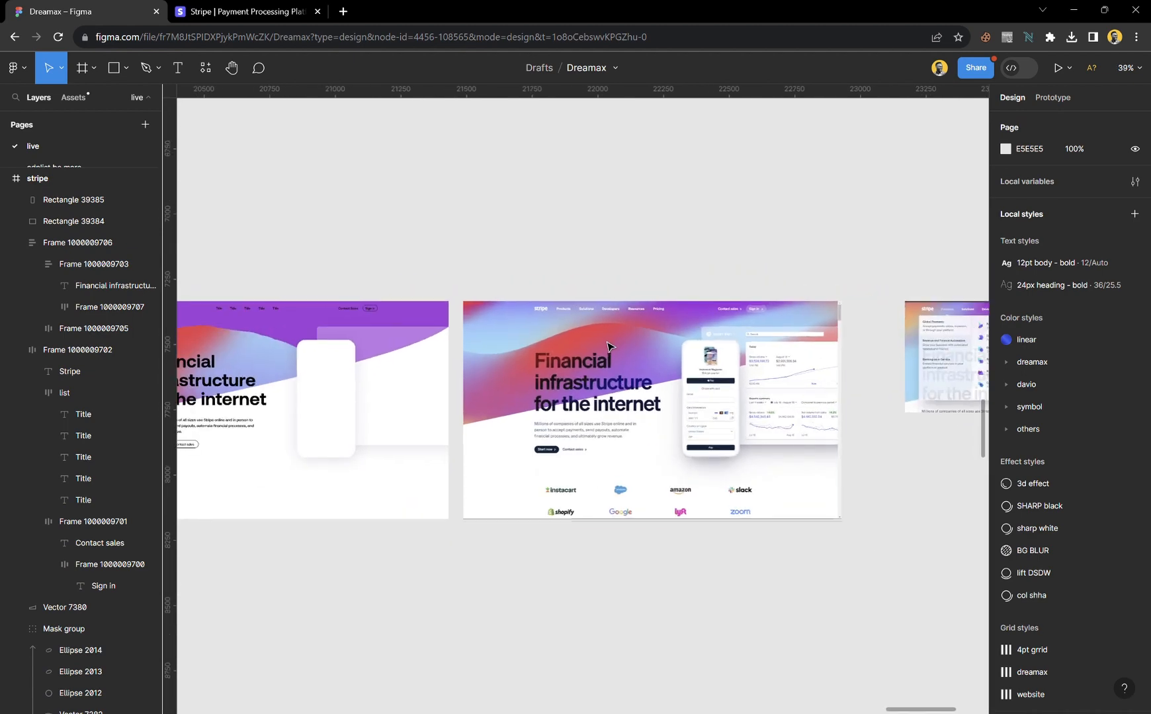
- Trace a freehand Pencil outline about 802 × 451 around the light-blue area behind the phone in the reference design's gradient
scroll(324, 344, "up", 7)
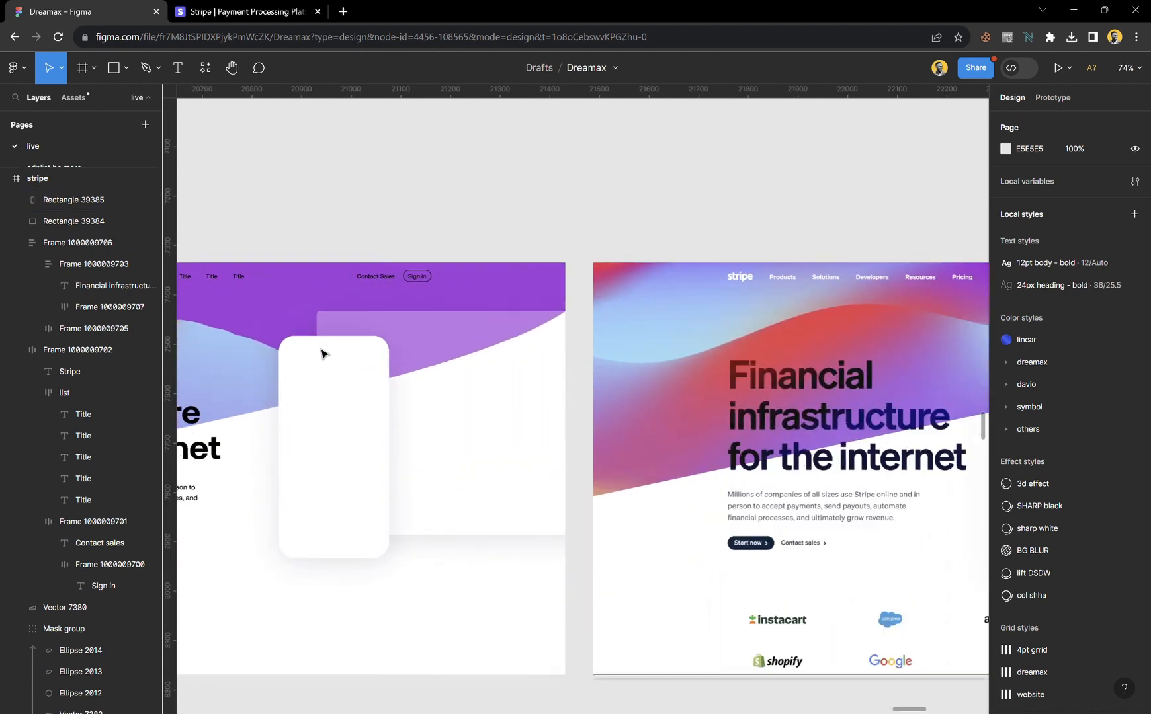
key("r")
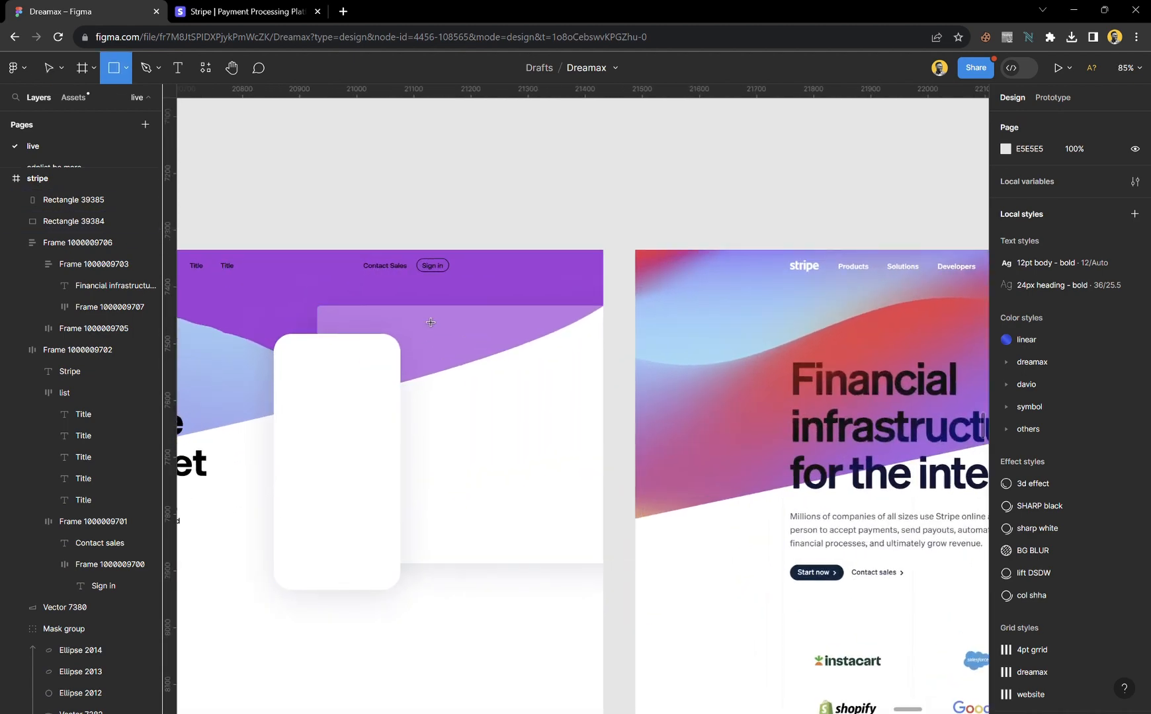
key("shift+p")
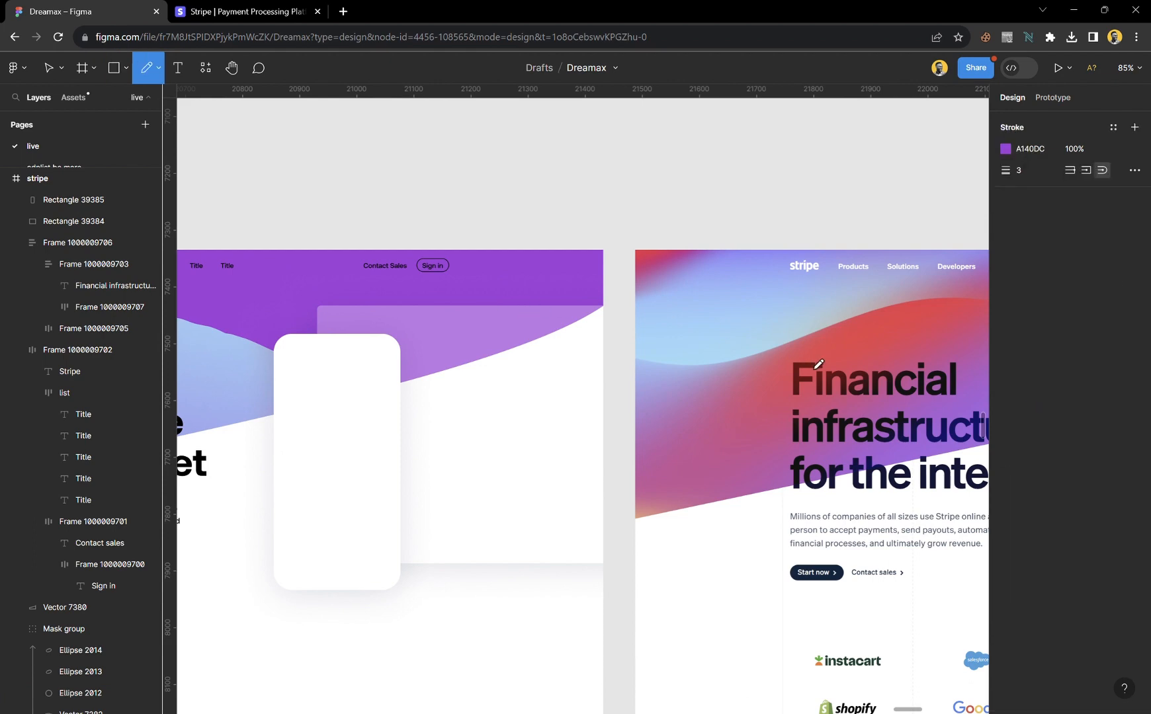
scroll(819, 363, "right", 10)
mouse_move(857, 271)
left_mouse_down()
mouse_move(716, 336)
mouse_move(606, 416)
left_mouse_up()
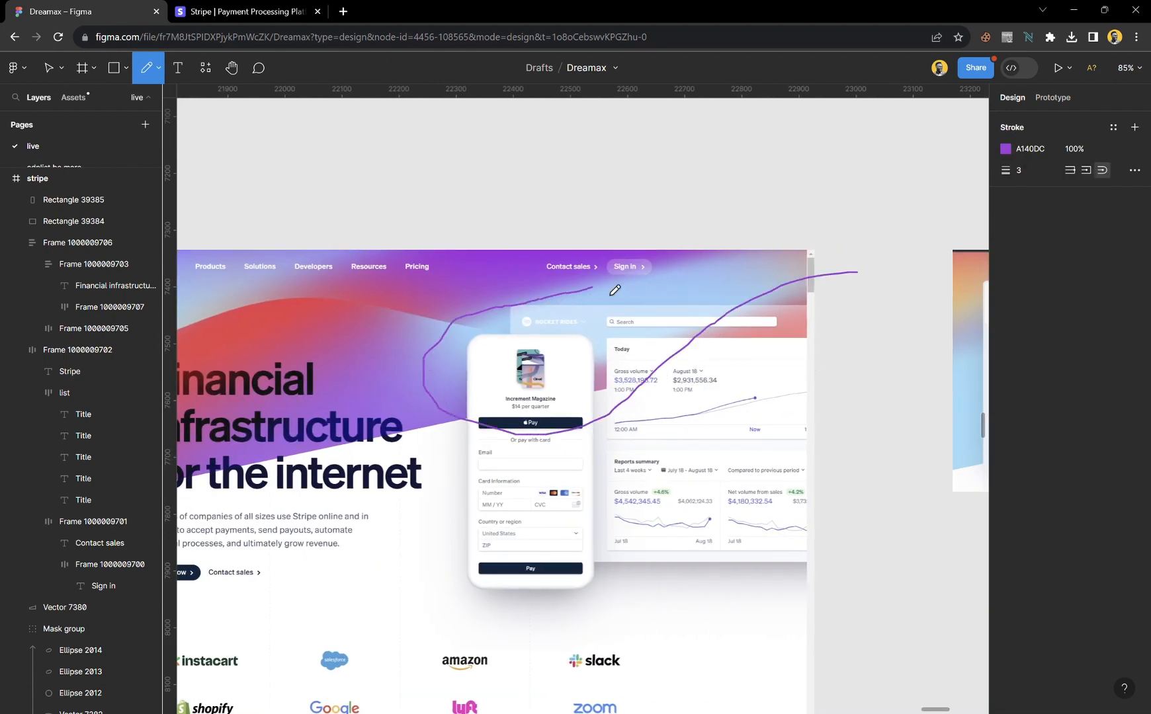
mouse_move(611, 295)
left_mouse_down()
mouse_move(801, 208)
mouse_move(868, 220)
left_mouse_up()
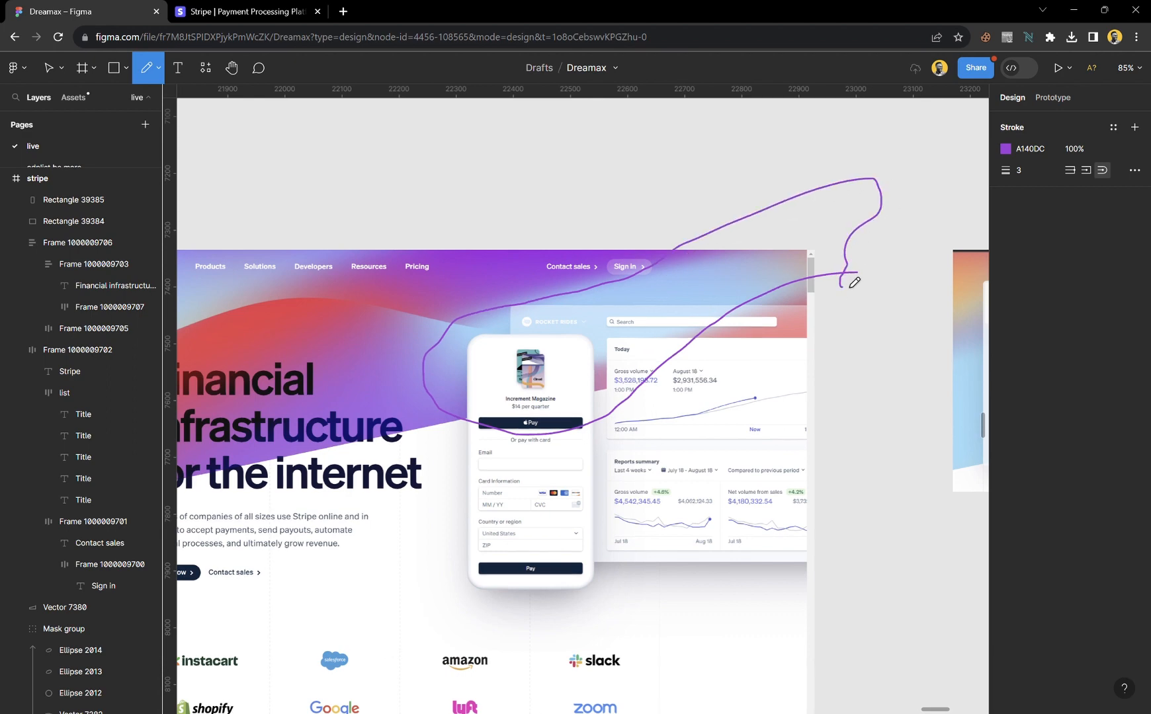
key("Escape")
- Move the traced outline into the stripe frame, over the gradient behind the phone card, at X 812, Y -125.5
left_click(766, 293)
scroll(767, 296, "left", 1)
scroll(766, 293, "left", 7)
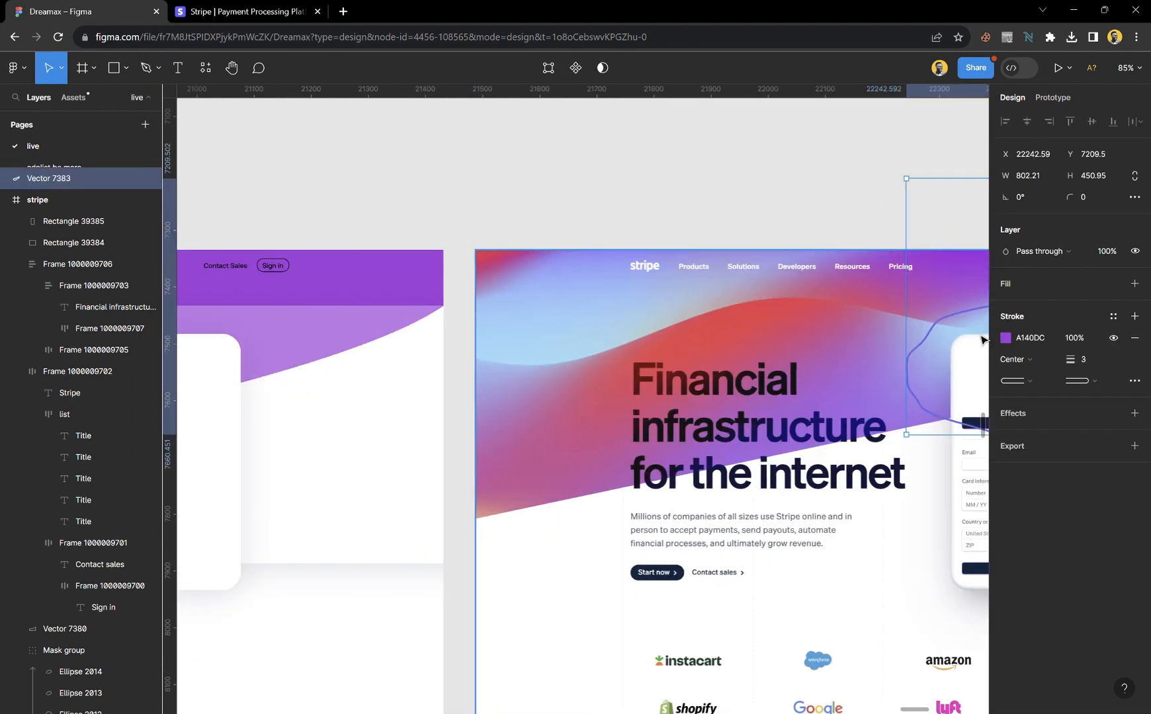
left_click_drag(930, 360, 185, 367)
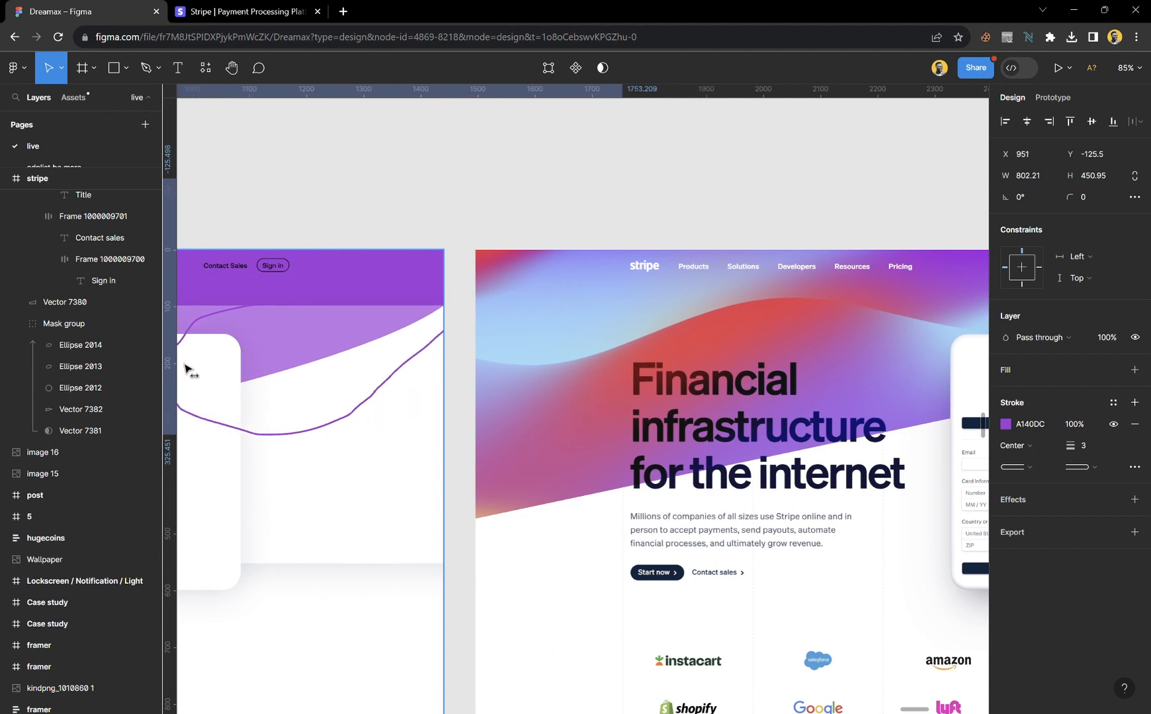
scroll(467, 430, "left", 4)
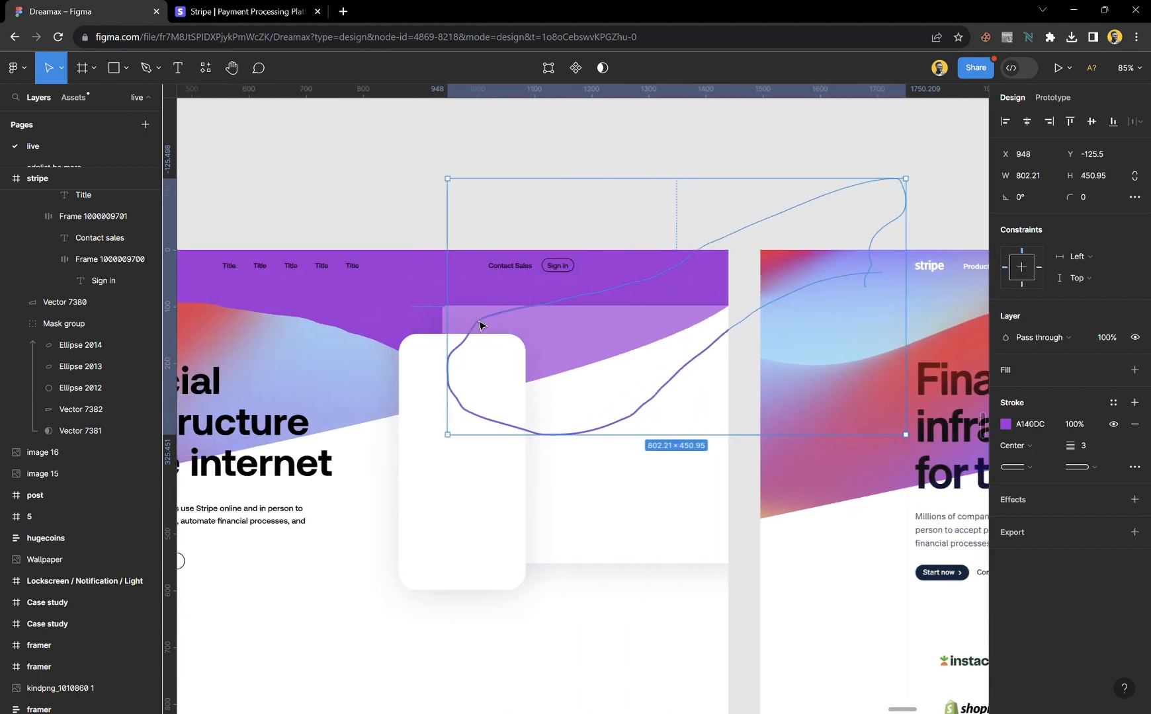
left_click_drag(665, 296, 619, 313)
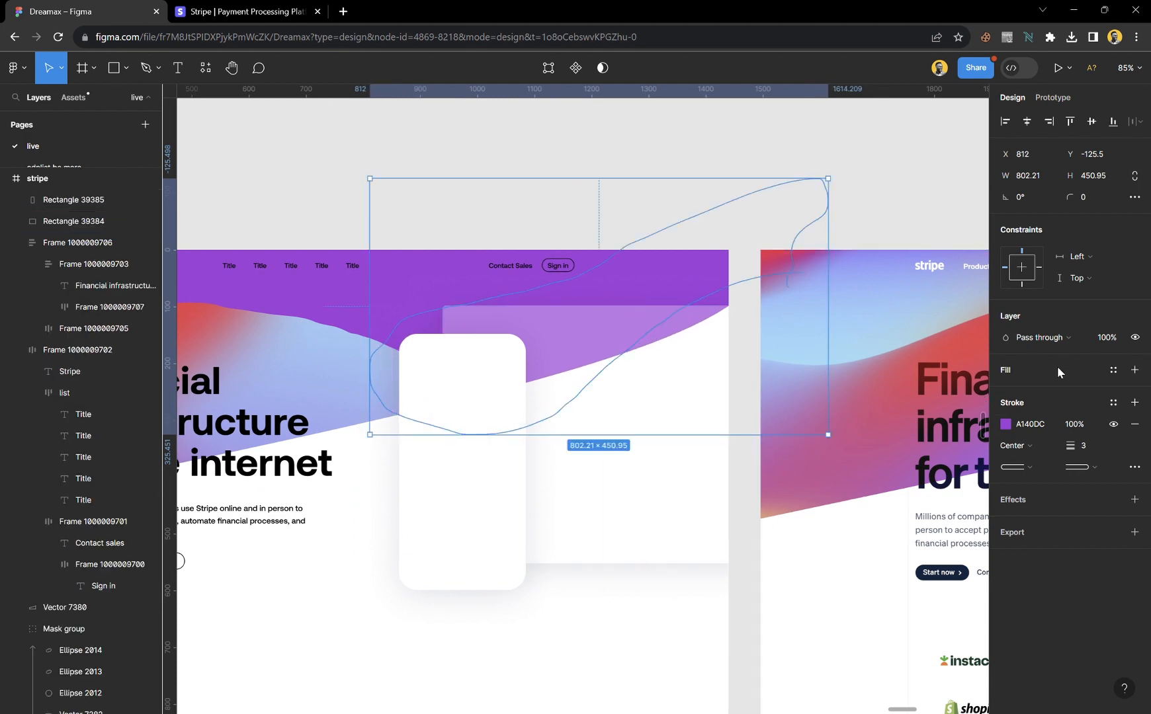
- Replace the outline's stroke with a light-blue 9CC8F9 fill sampled from the reference gradient just above its dashboard card
left_click(1135, 370)
left_click(1134, 445)
scroll(645, 381, "right", 10)
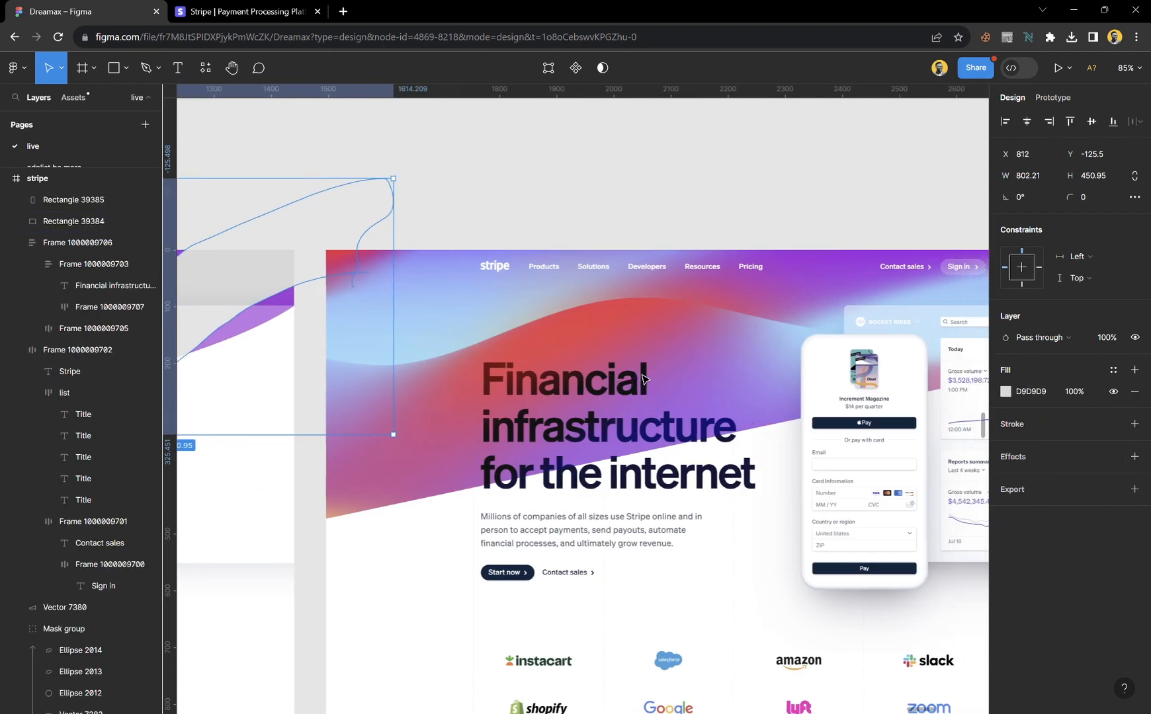
key("i")
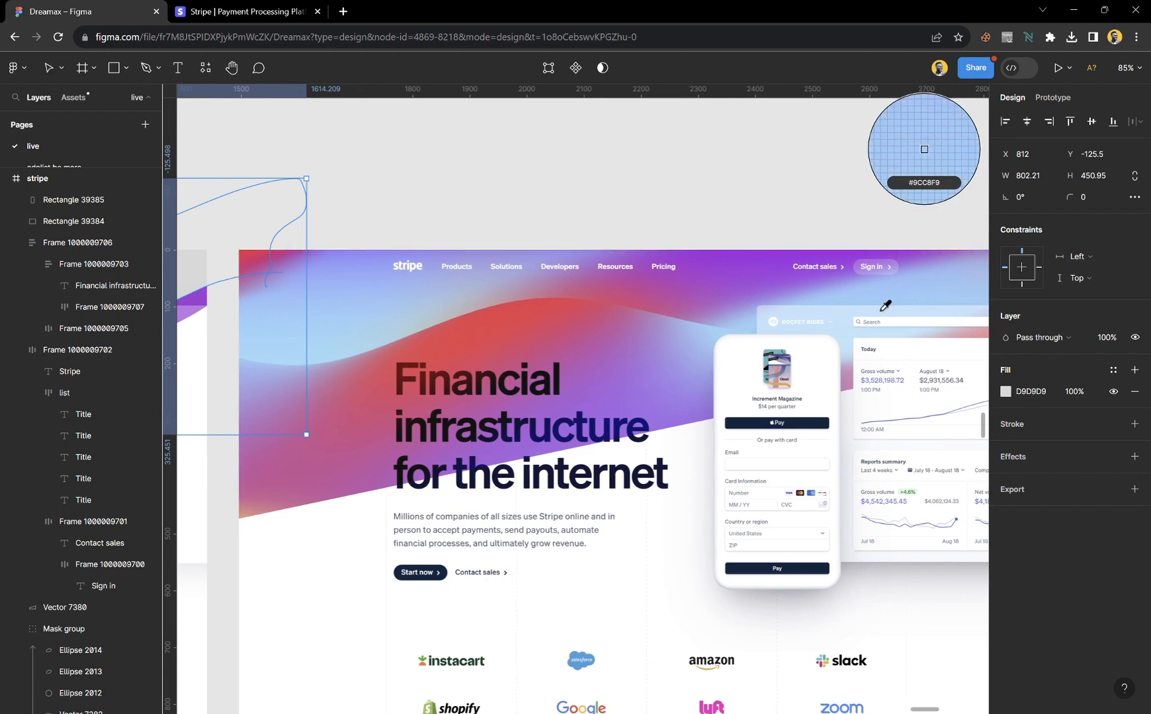
left_click(882, 309)
scroll(390, 305, "left", 8)
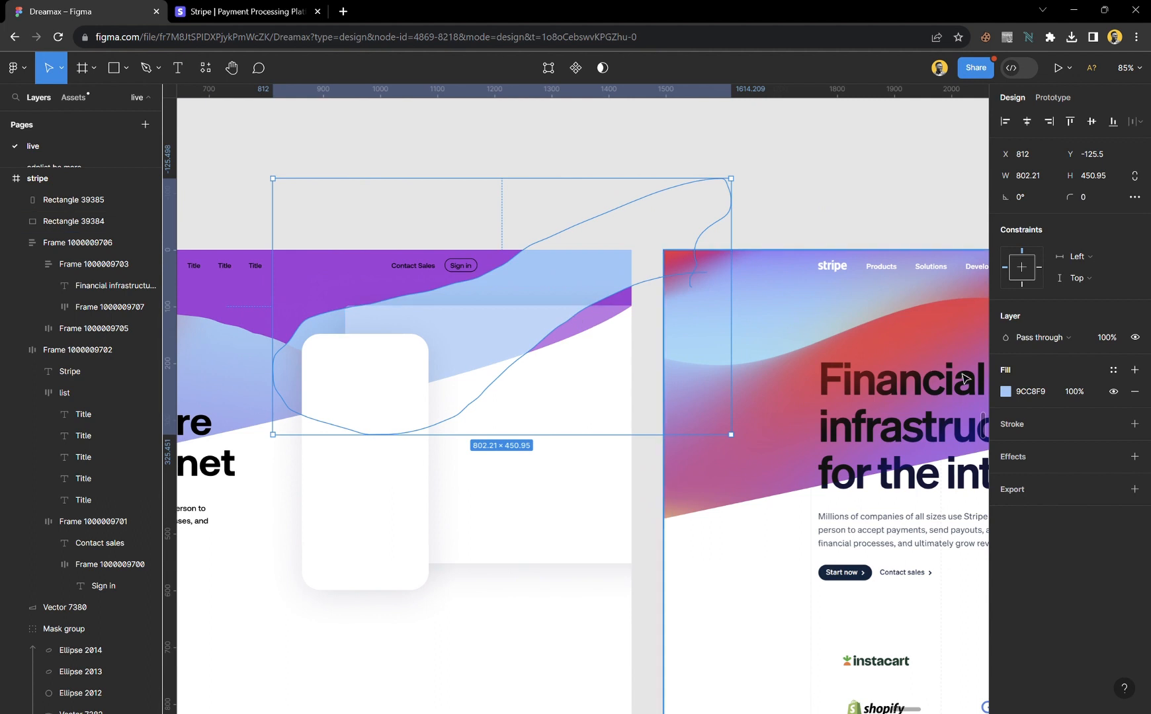
- Add a layer blur of 59 to the light-blue shape
left_click(1029, 456)
left_click(1043, 489)
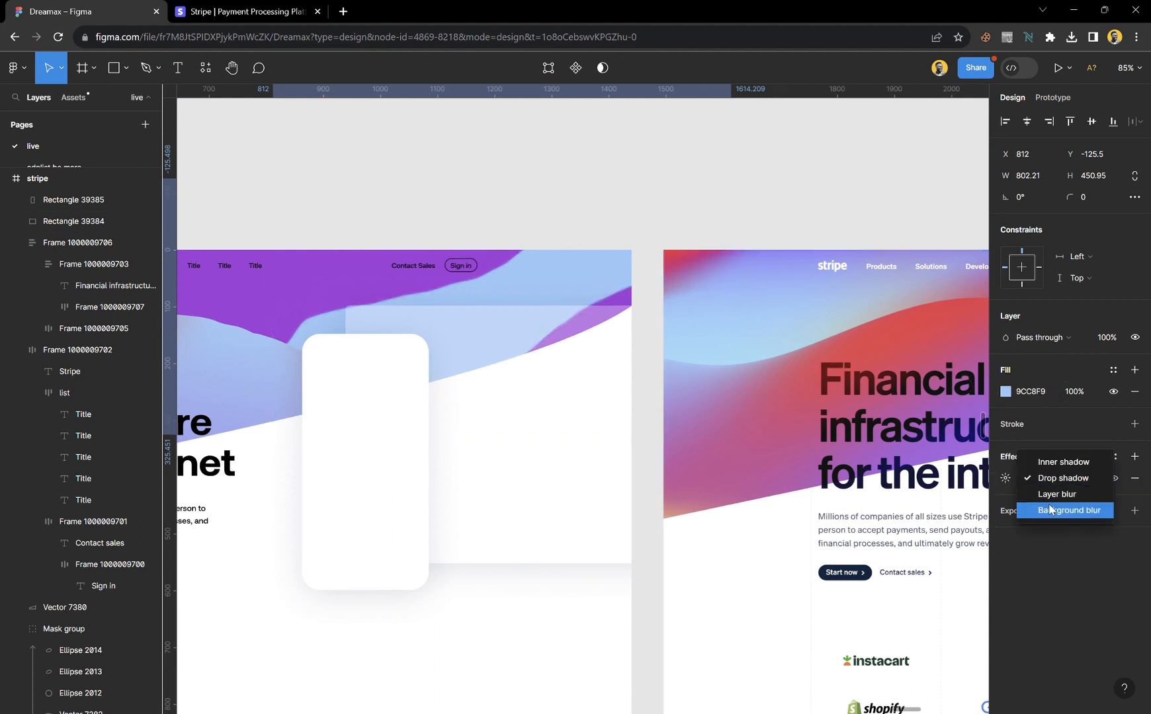
left_click(1044, 493)
left_click(872, 514)
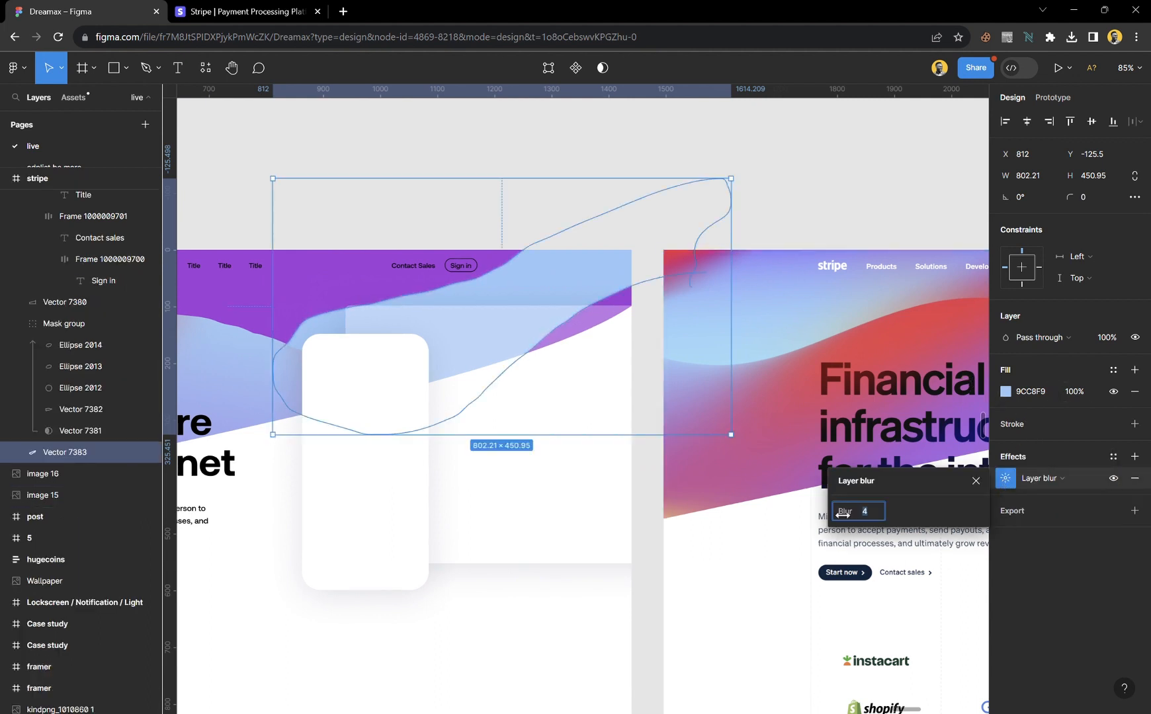
type("35")
key("Return")
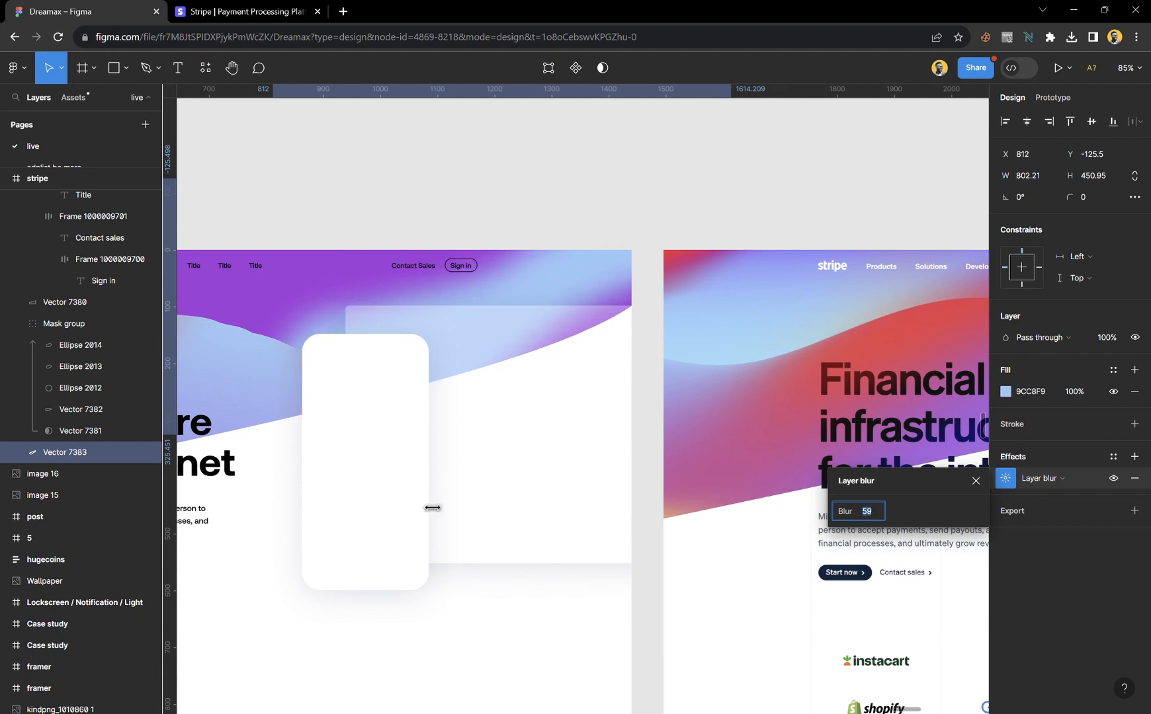
- Enlarge the blurred light-blue shape to about 862 × 484 and shift it slightly toward the frame's right edge
mouse_move(532, 295)
left_mouse_down()
mouse_move(563, 293)
mouse_move(552, 291)
left_mouse_up()
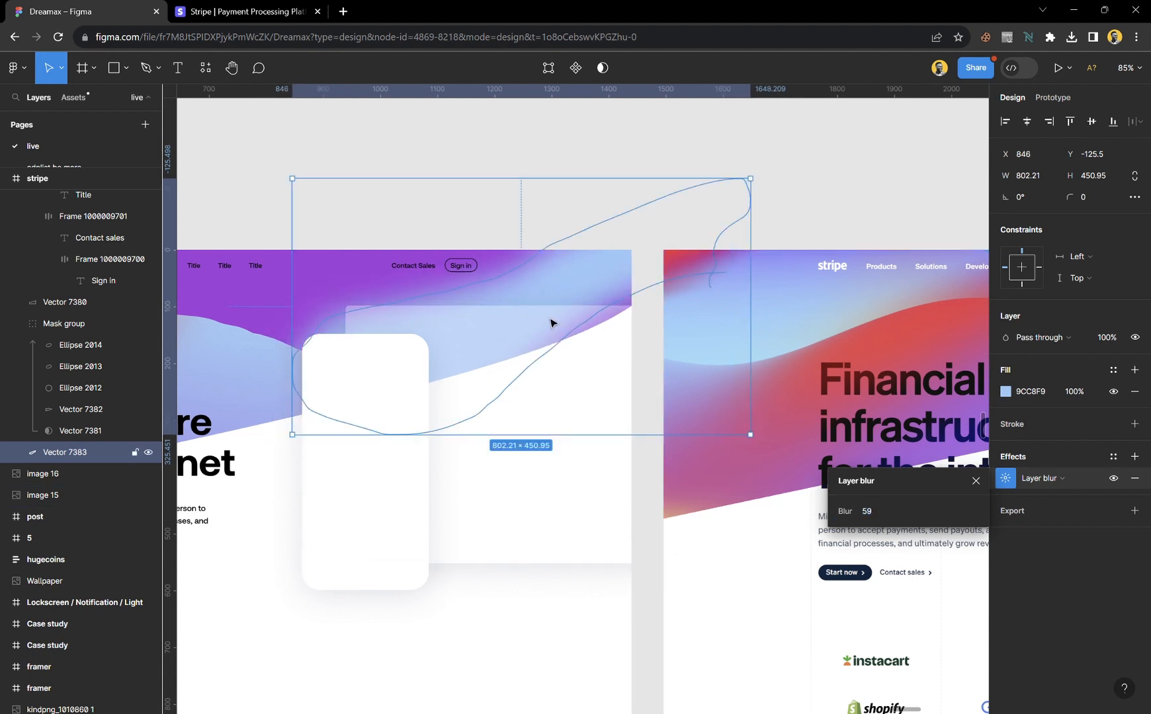
left_click_drag(305, 382, 267, 382)
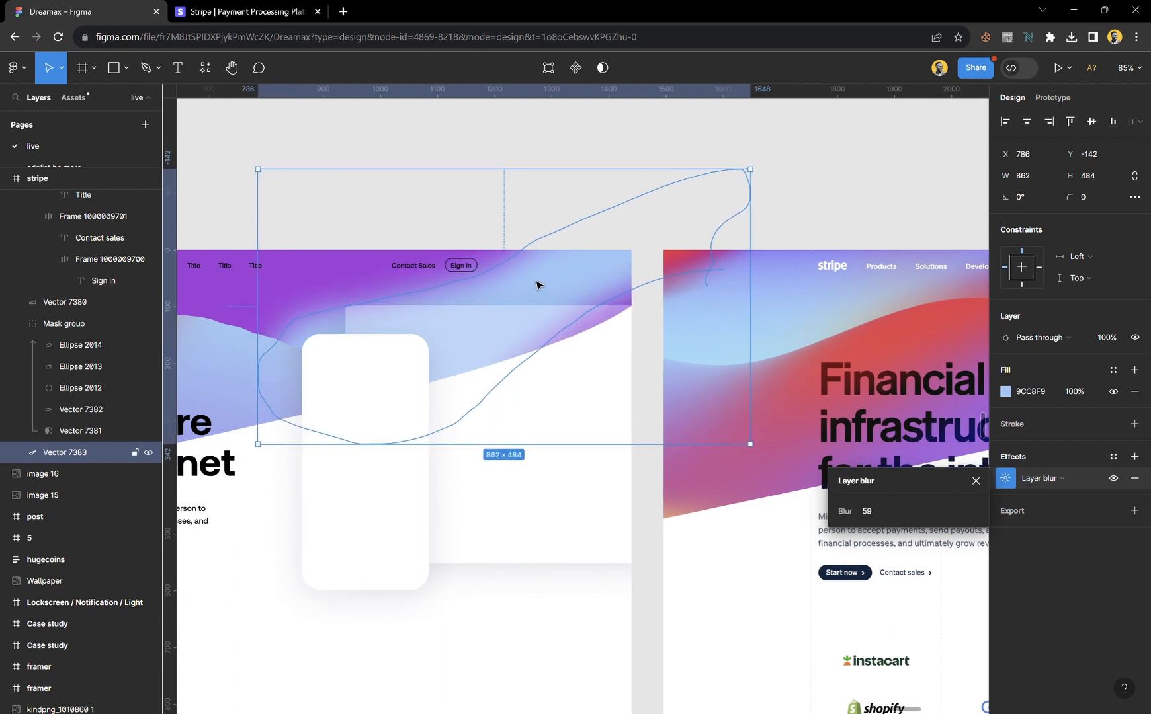
left_click_drag(536, 284, 557, 285)
left_click(555, 212)
scroll(555, 211, "left", 4)
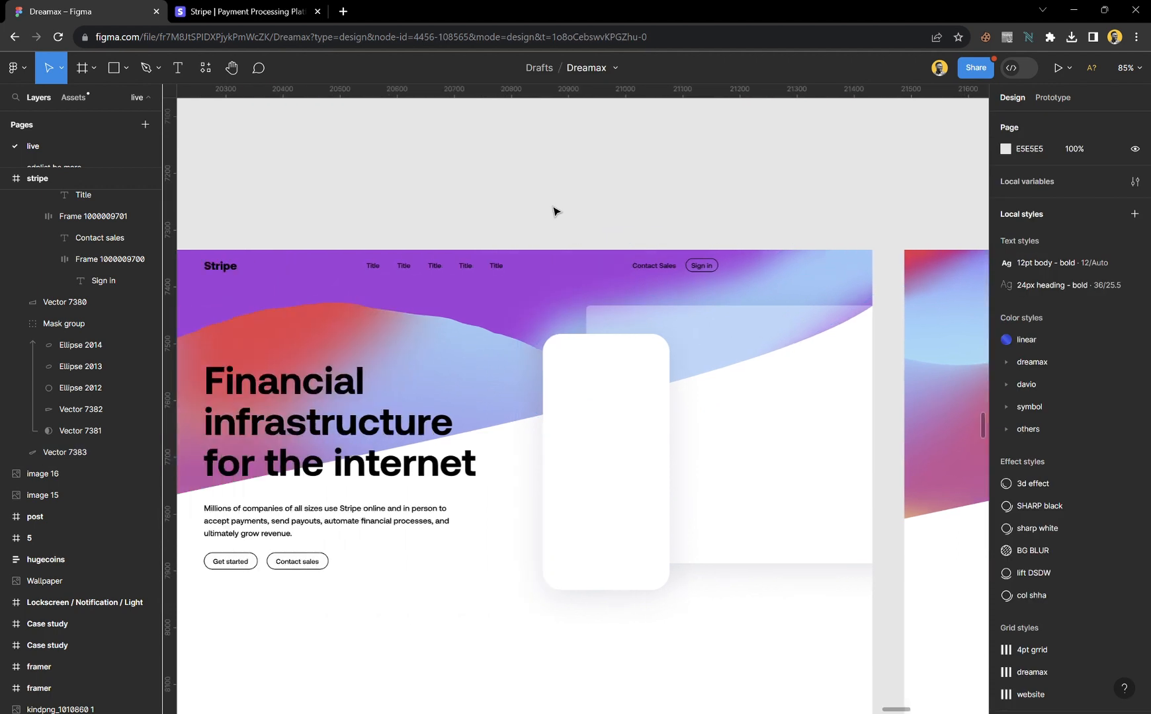
- Recolour all contents of the navigation bar from black to the dreamax white colour style
left_click(535, 270)
scroll(1131, 516, "down", 2)
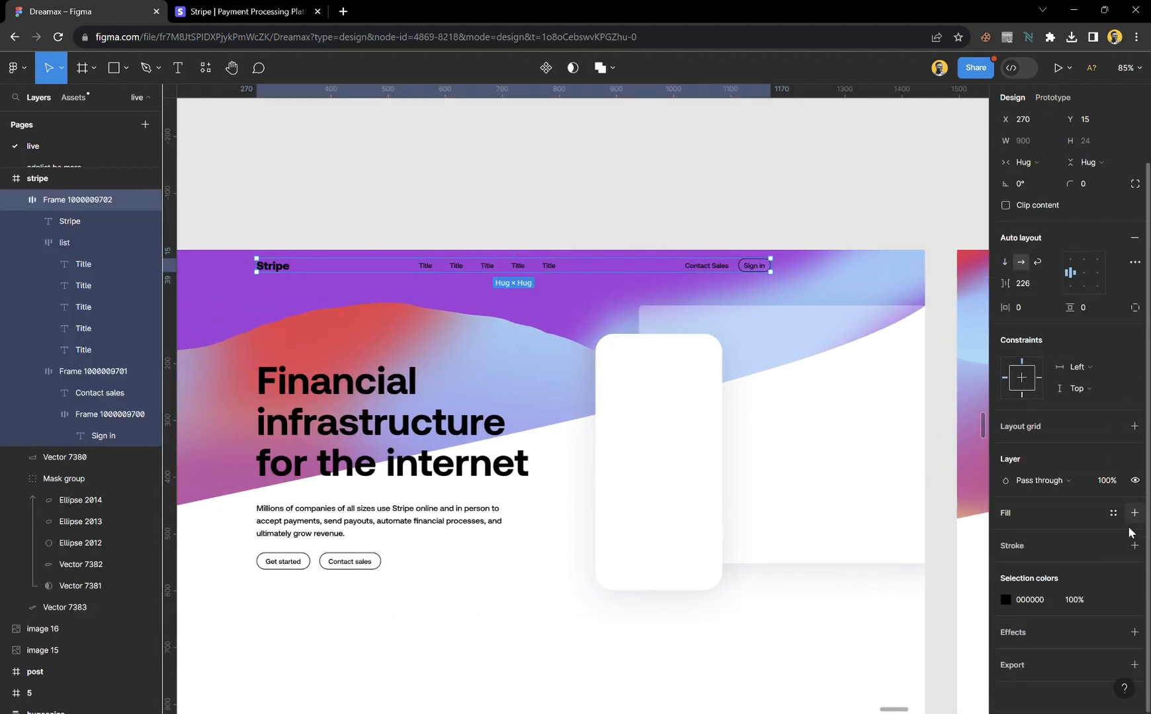
left_click(1116, 600)
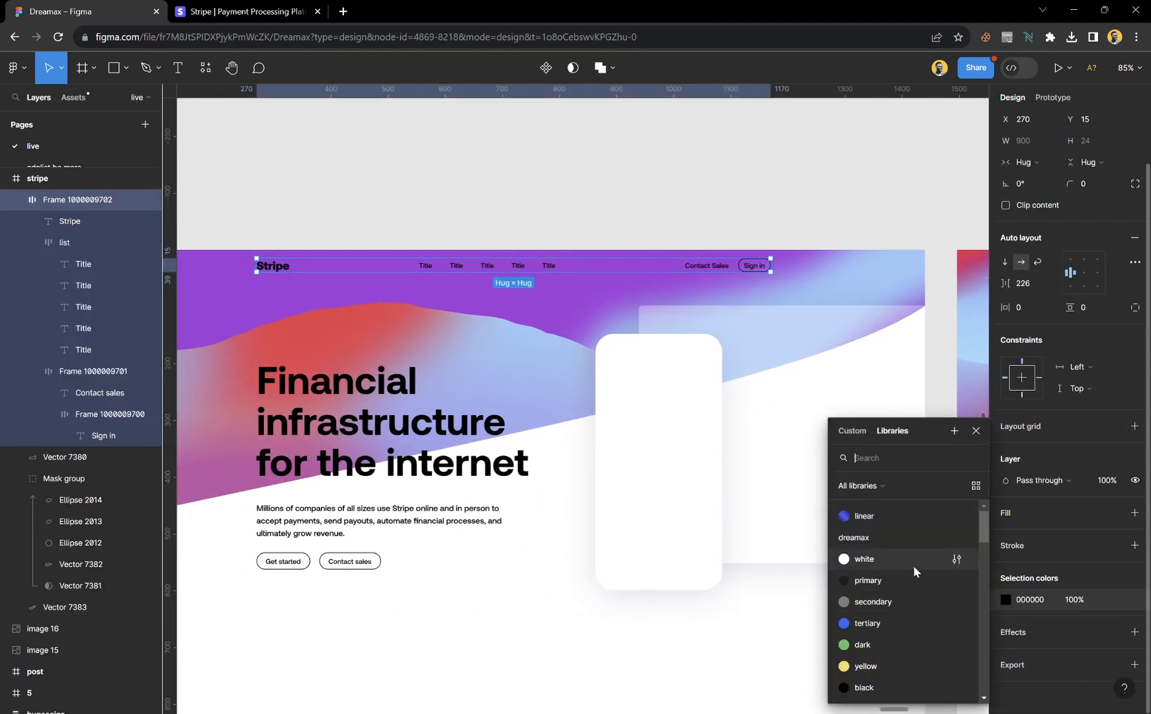
left_click(915, 561)
left_click(701, 209)
- Add a background blur of 15 to the translucent white card behind the phone, keeping its drop shadow
scroll(714, 223, "right", 5)
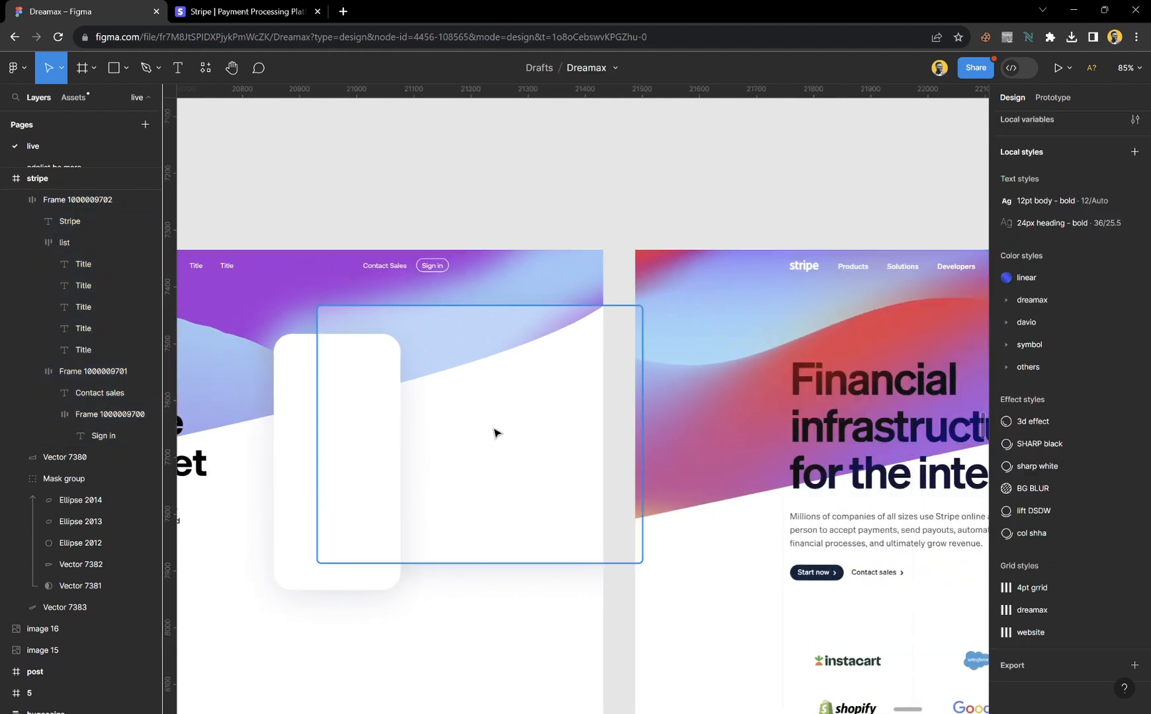
scroll(496, 434, "right", 3)
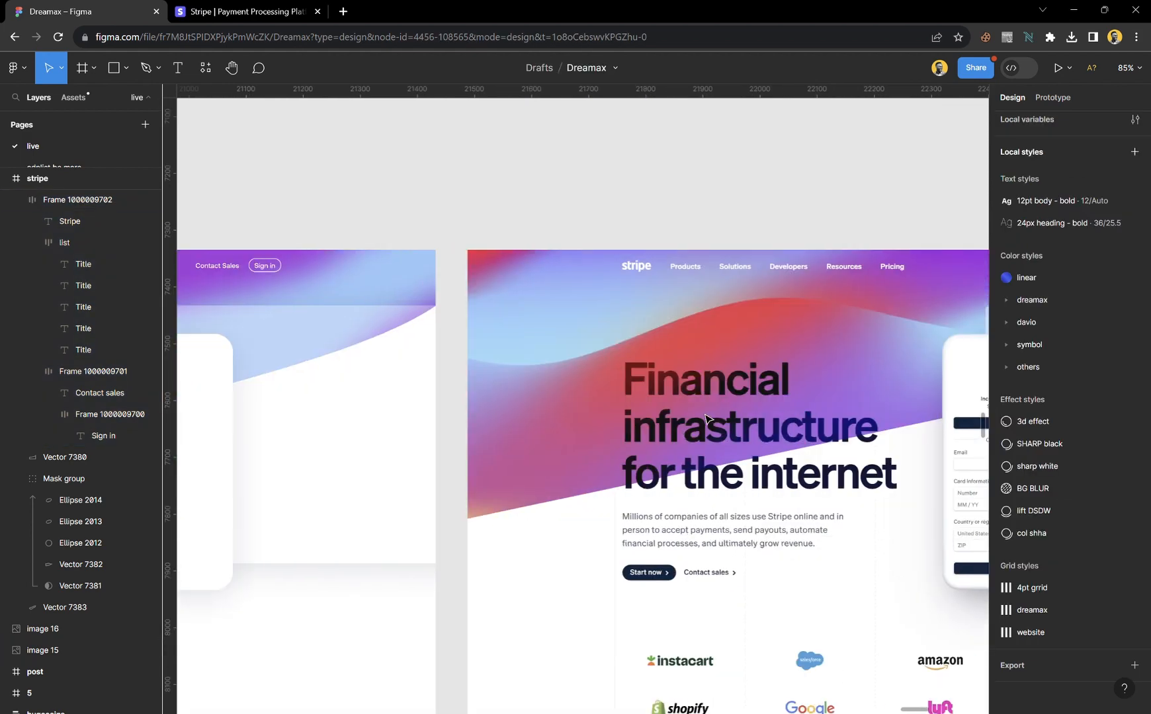
scroll(699, 411, "left", 4)
scroll(517, 362, "up", 4)
left_click(606, 300)
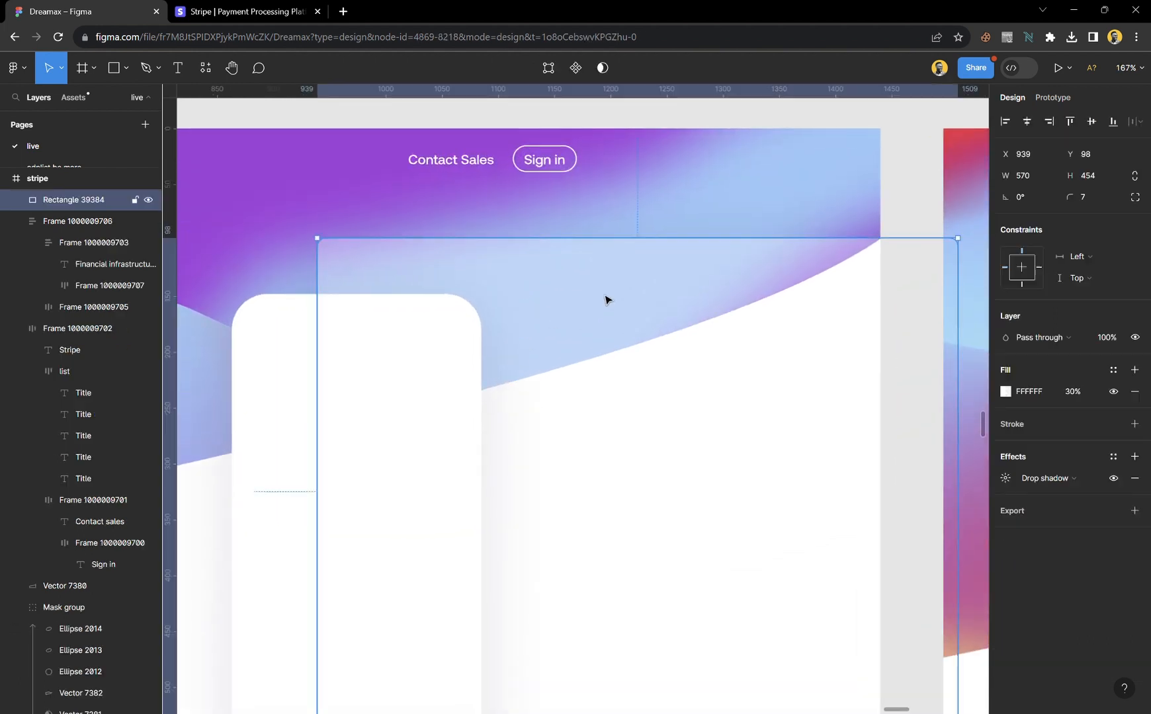
left_click(1135, 456)
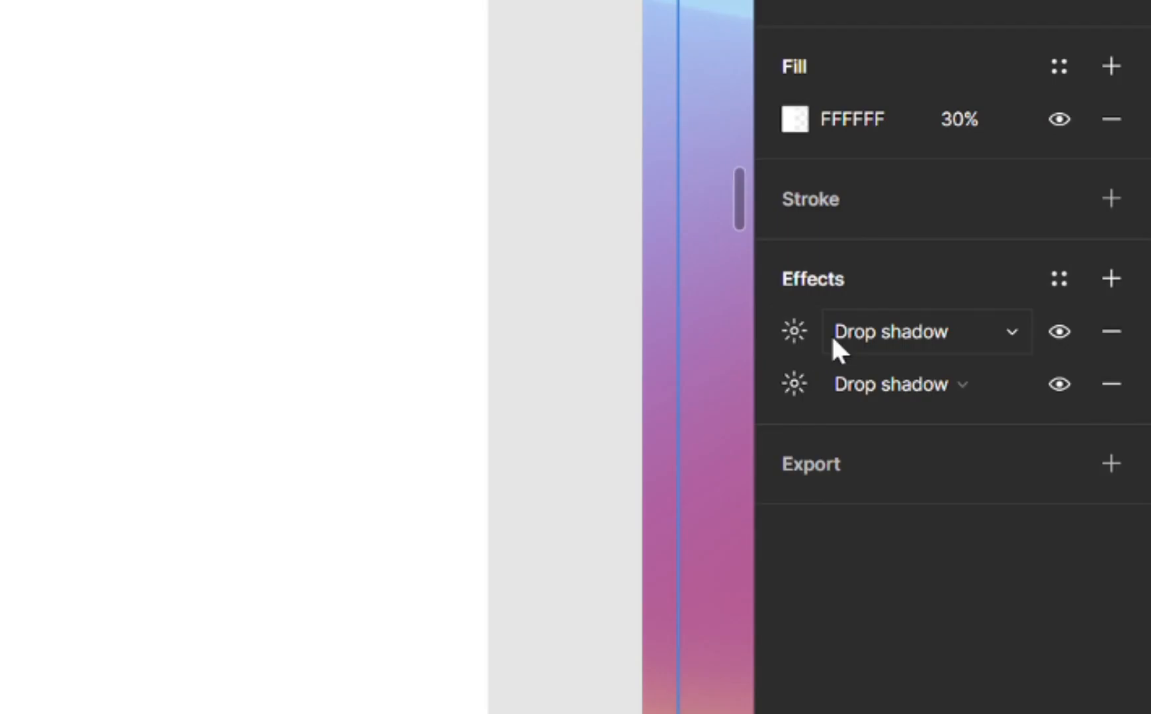
left_click(1005, 478)
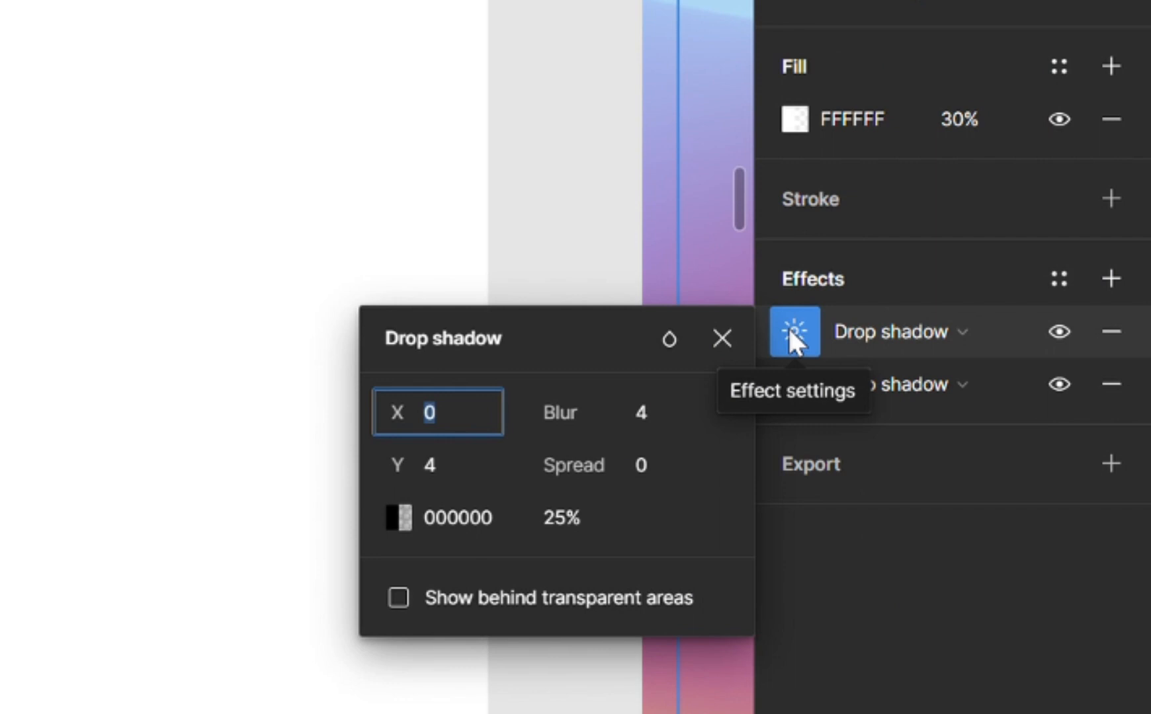
left_click(789, 328)
left_click(893, 330)
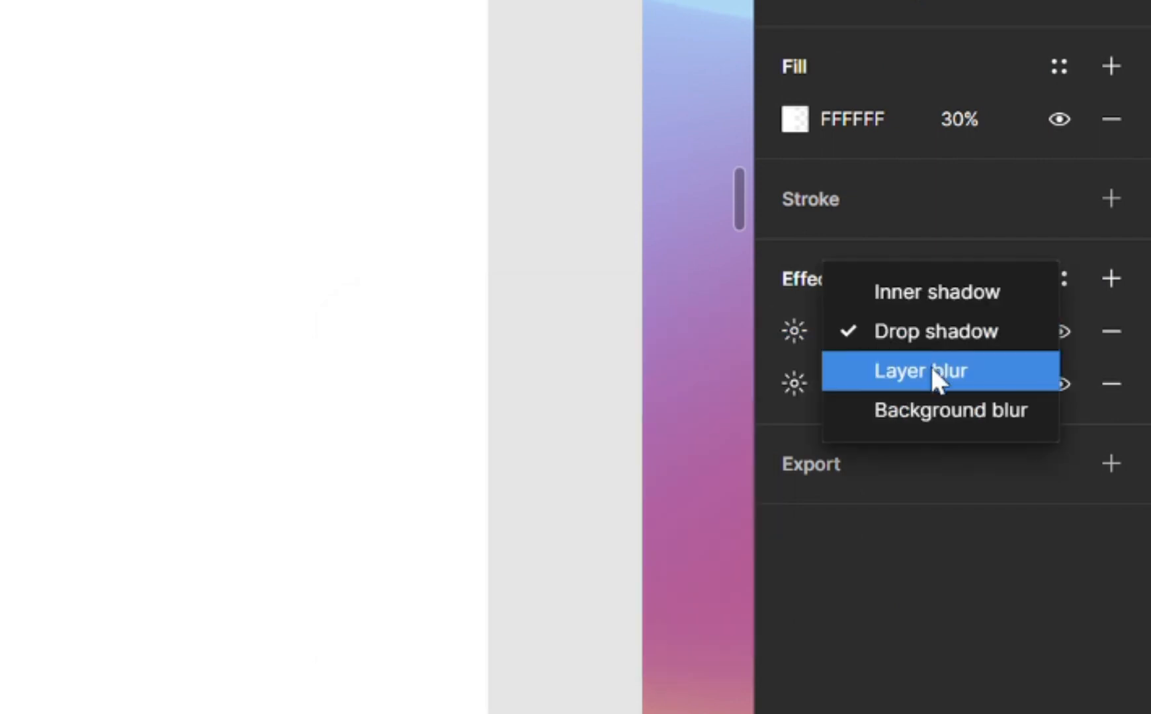
left_click(939, 410)
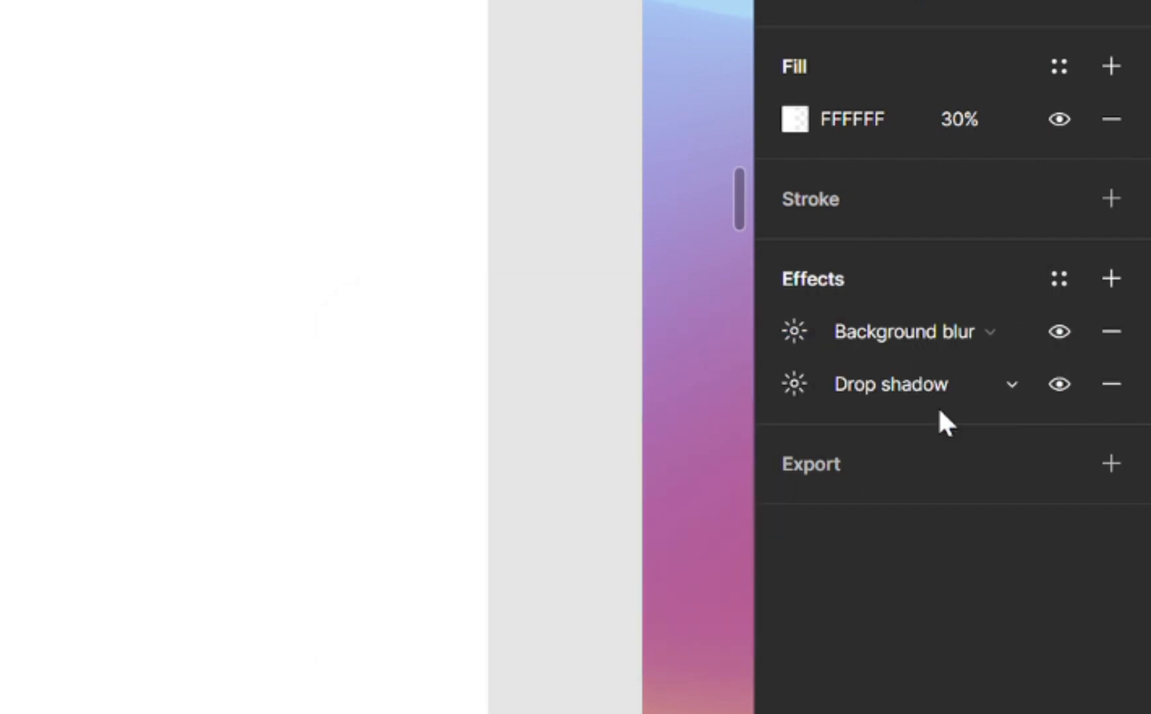
left_click(797, 349)
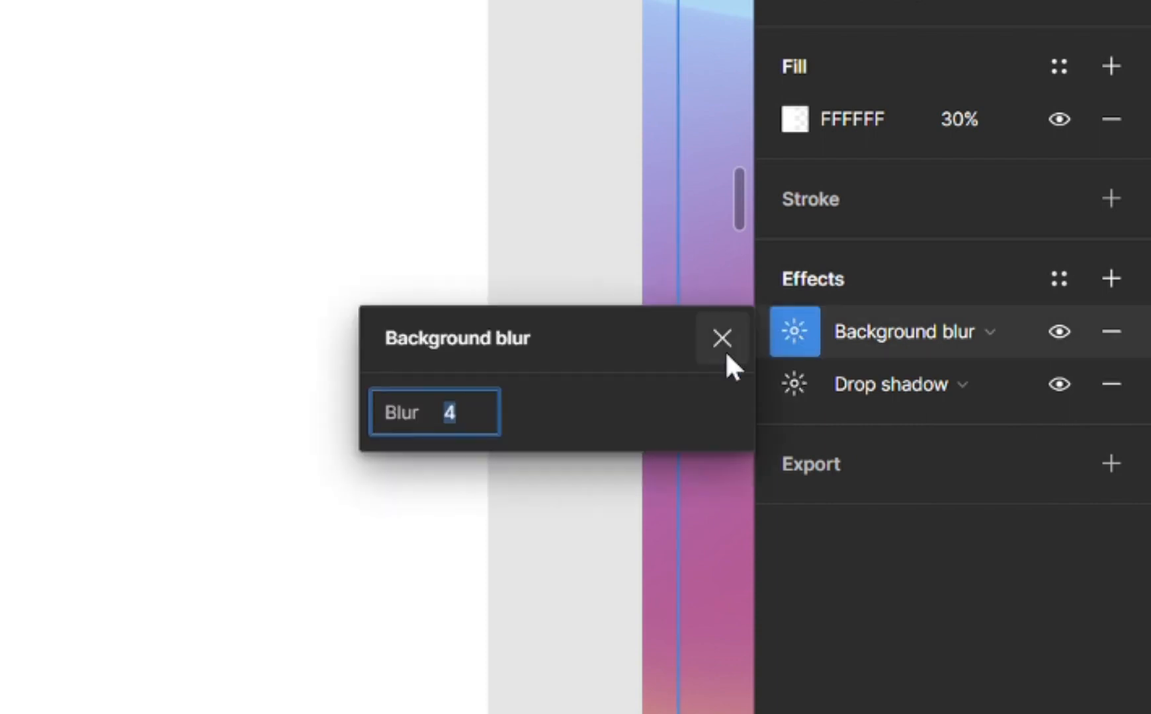
left_click_drag(405, 414, 761, 447)
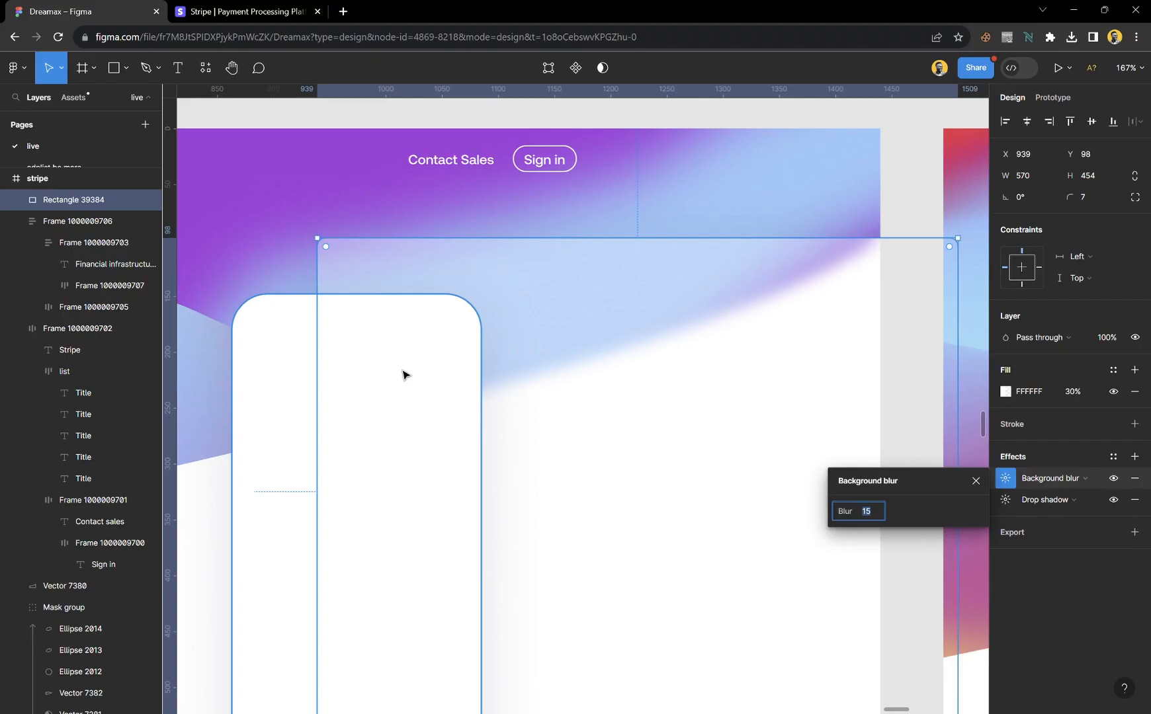
left_click(511, 117)
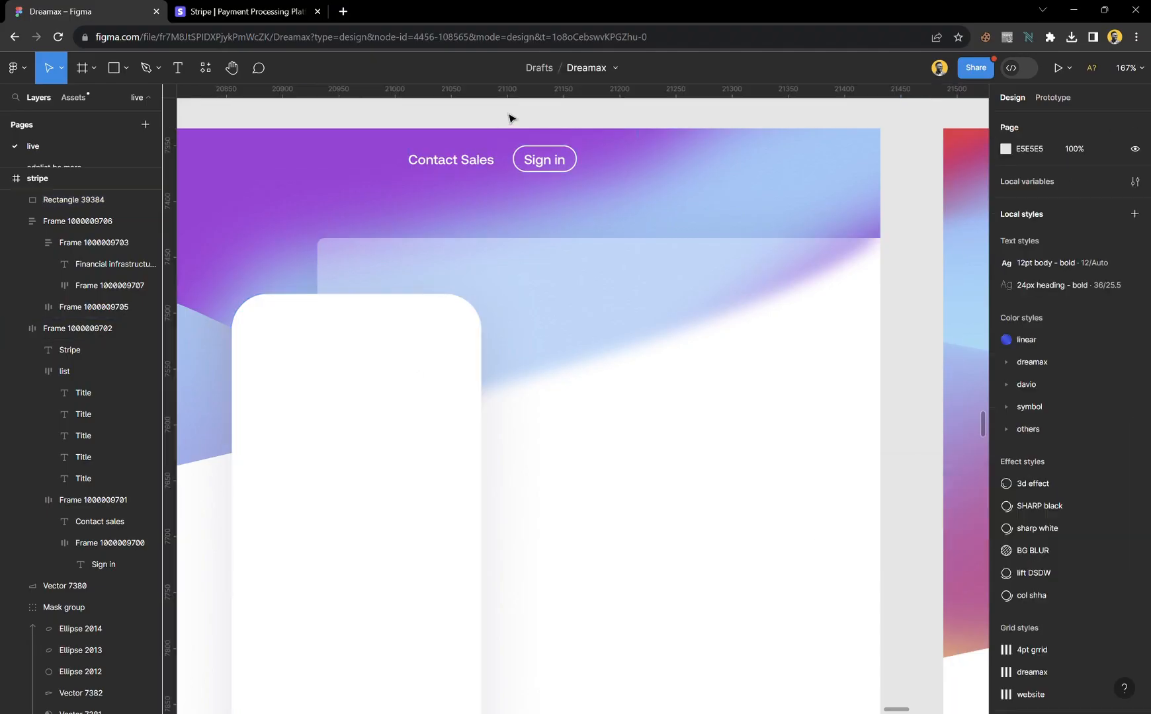
- Compare the recreated hero with the Stripe reference, examining the gradient colours around the device cards and behind the navigation
scroll(470, 381, "down", 5)
scroll(470, 381, "down", 2)
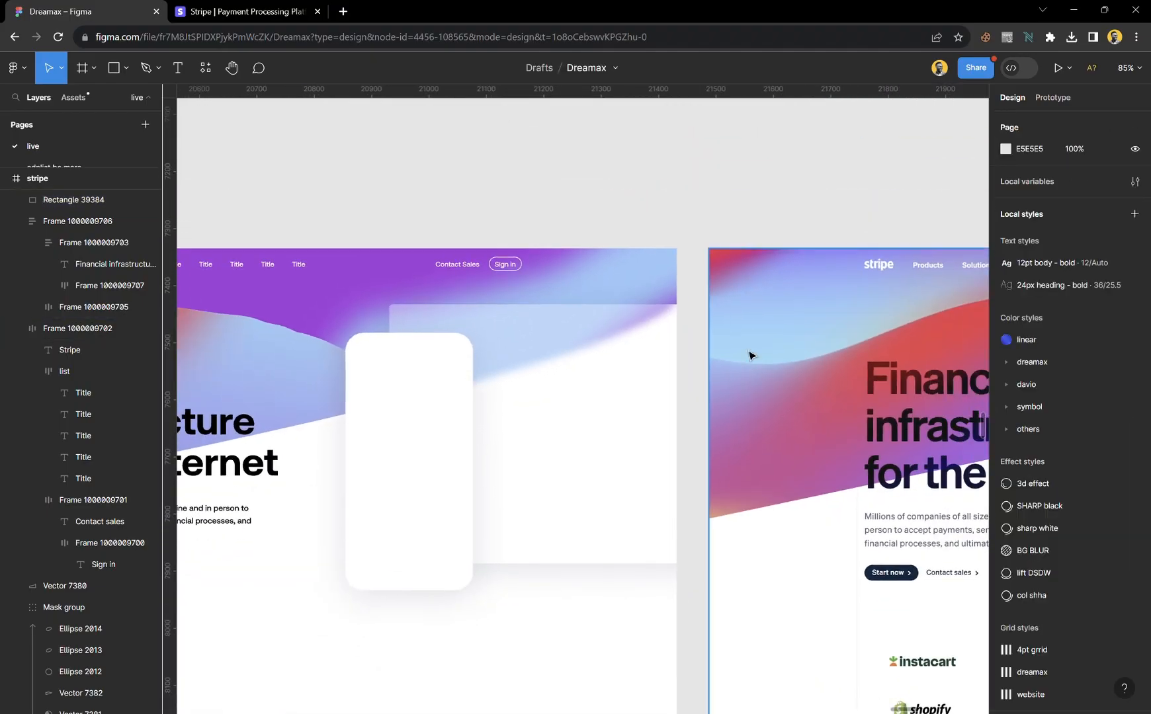
scroll(753, 356, "right", 6)
scroll(763, 361, "right", 5)
scroll(762, 361, "left", 4)
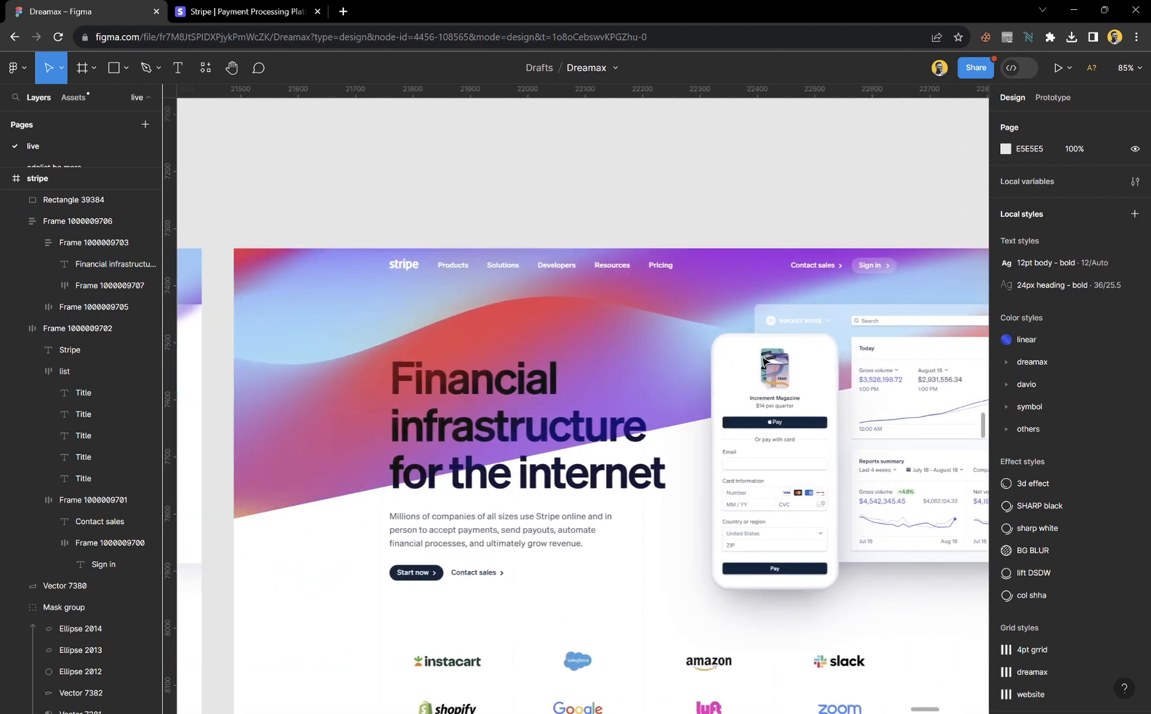
scroll(763, 361, "right", 5)
scroll(763, 361, "left", 5)
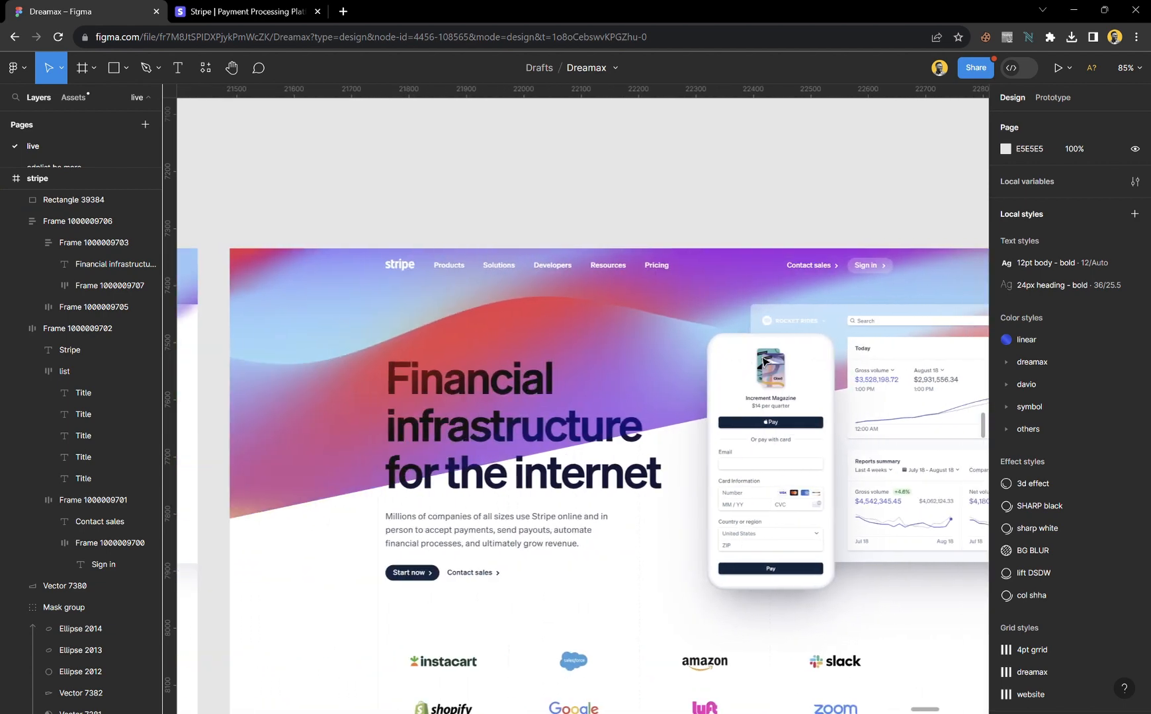
scroll(799, 339, "right", 2)
scroll(791, 338, "up", 5)
scroll(817, 331, "down", 2)
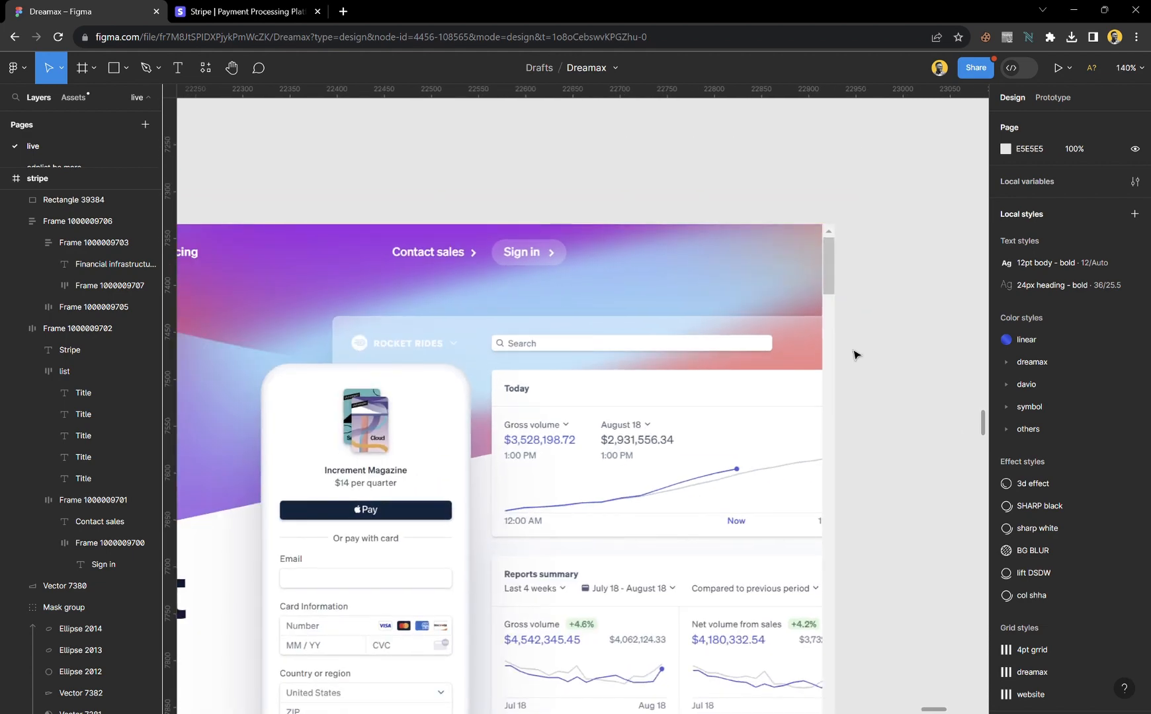
- Trace a freehand wave shape about 611 × 393 over the reference's coral area by the dashboard card and move it to the stripe frame's right edge
key("p")
mouse_move(872, 261)
left_mouse_down()
mouse_move(815, 285)
mouse_move(783, 311)
left_mouse_up()
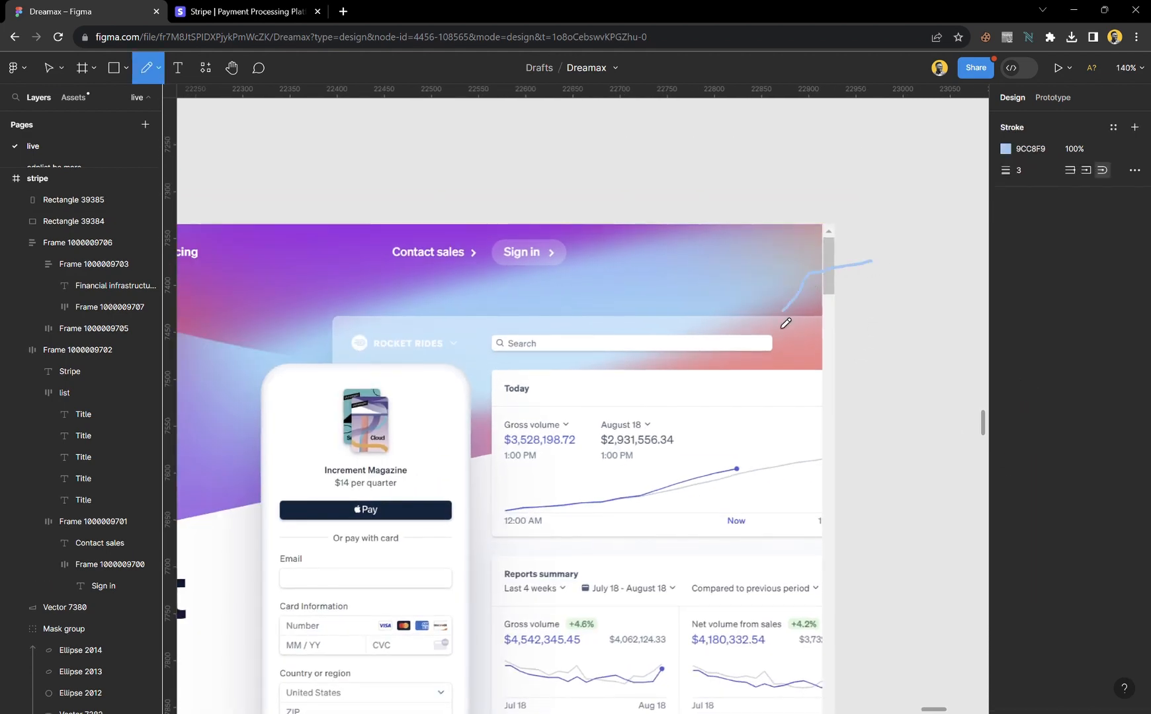
mouse_move(594, 381)
left_mouse_down()
mouse_move(425, 417)
mouse_move(341, 459)
mouse_move(360, 576)
mouse_move(625, 557)
mouse_move(740, 414)
mouse_move(877, 388)
mouse_move(910, 294)
mouse_move(891, 235)
mouse_move(860, 279)
left_mouse_up()
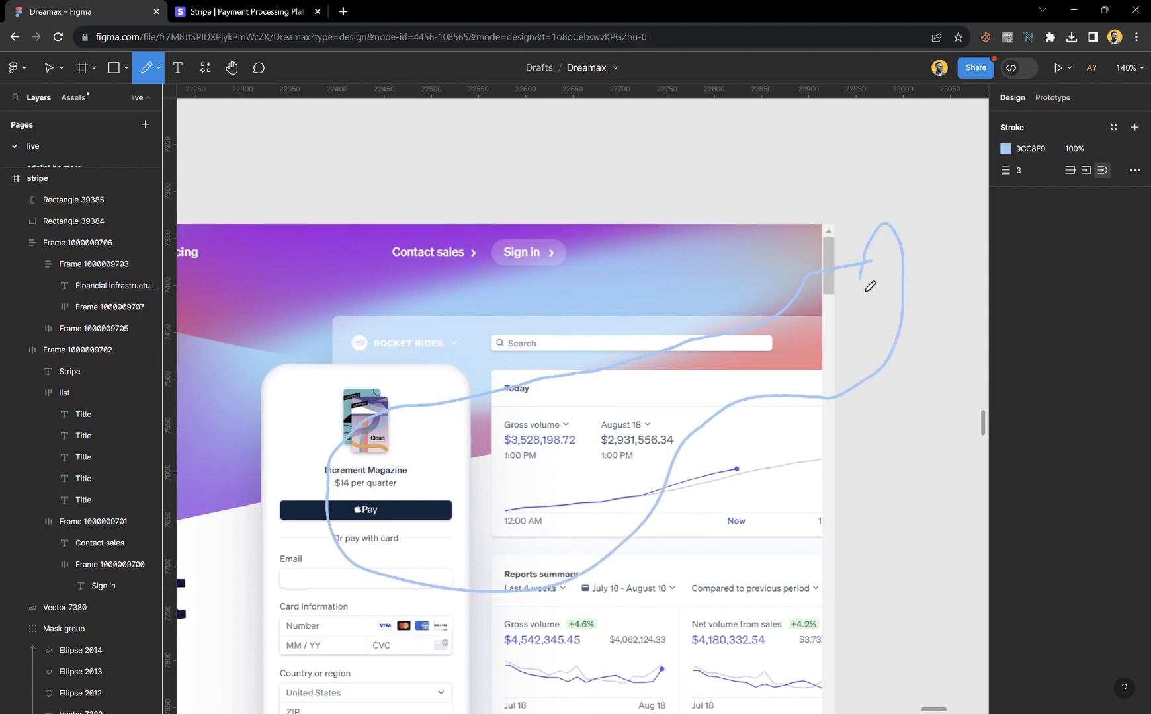
key("Escape")
left_click(866, 268)
scroll(880, 334, "down", 5)
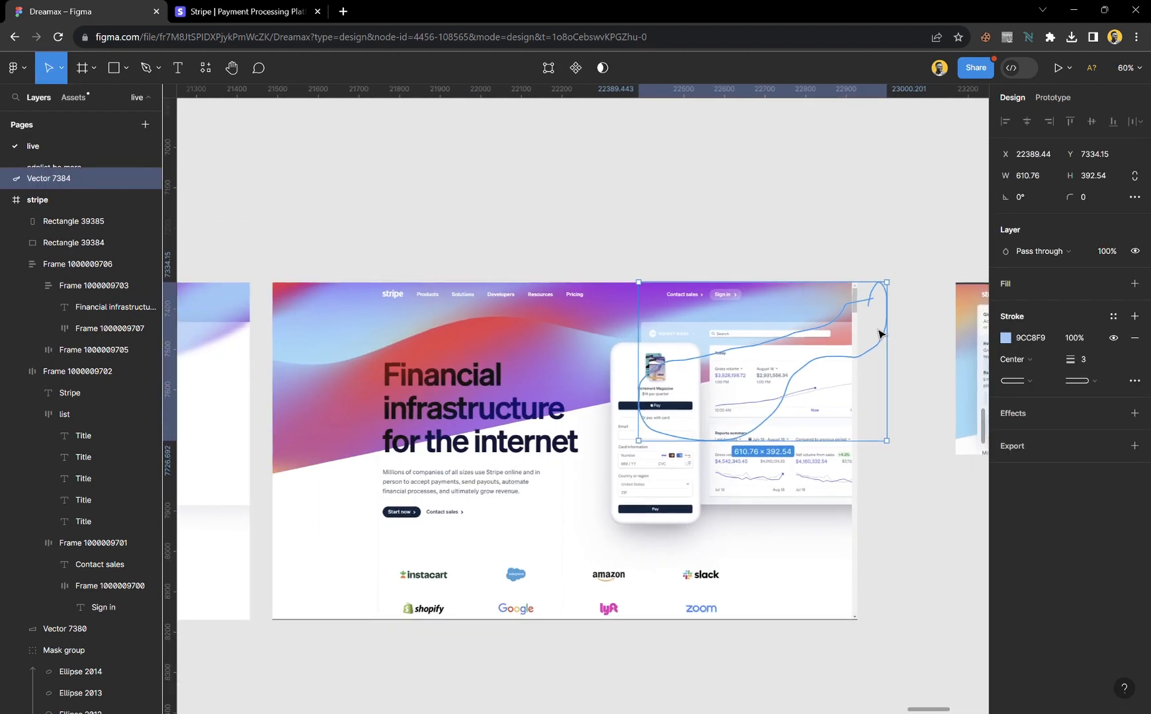
left_click(158, 68)
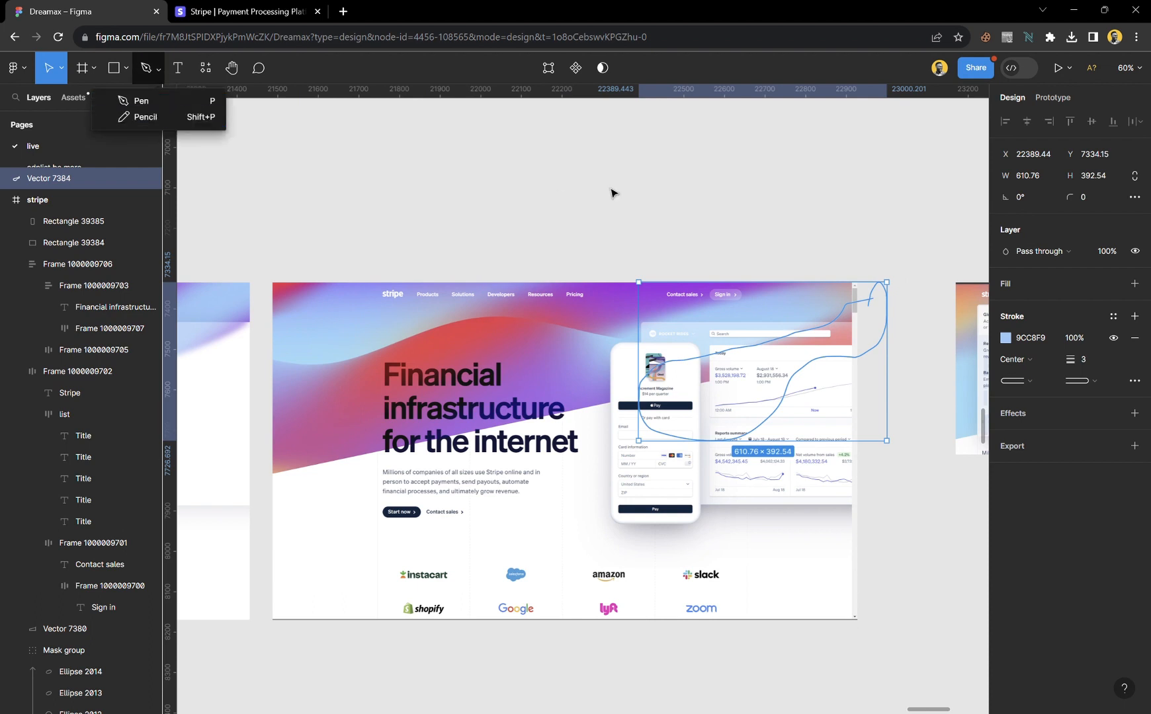
left_click(800, 231)
left_click(876, 305)
scroll(880, 317, "left", 5)
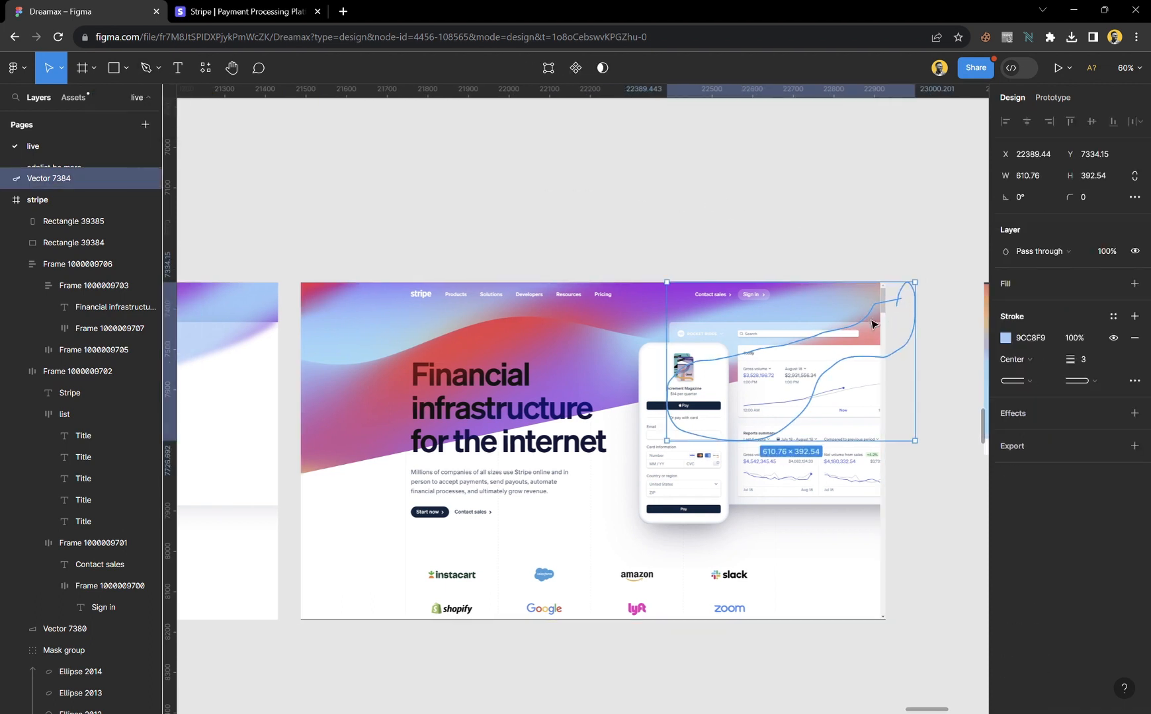
mouse_move(963, 323)
left_mouse_down()
mouse_move(354, 334)
mouse_move(308, 323)
mouse_move(330, 326)
left_mouse_up()
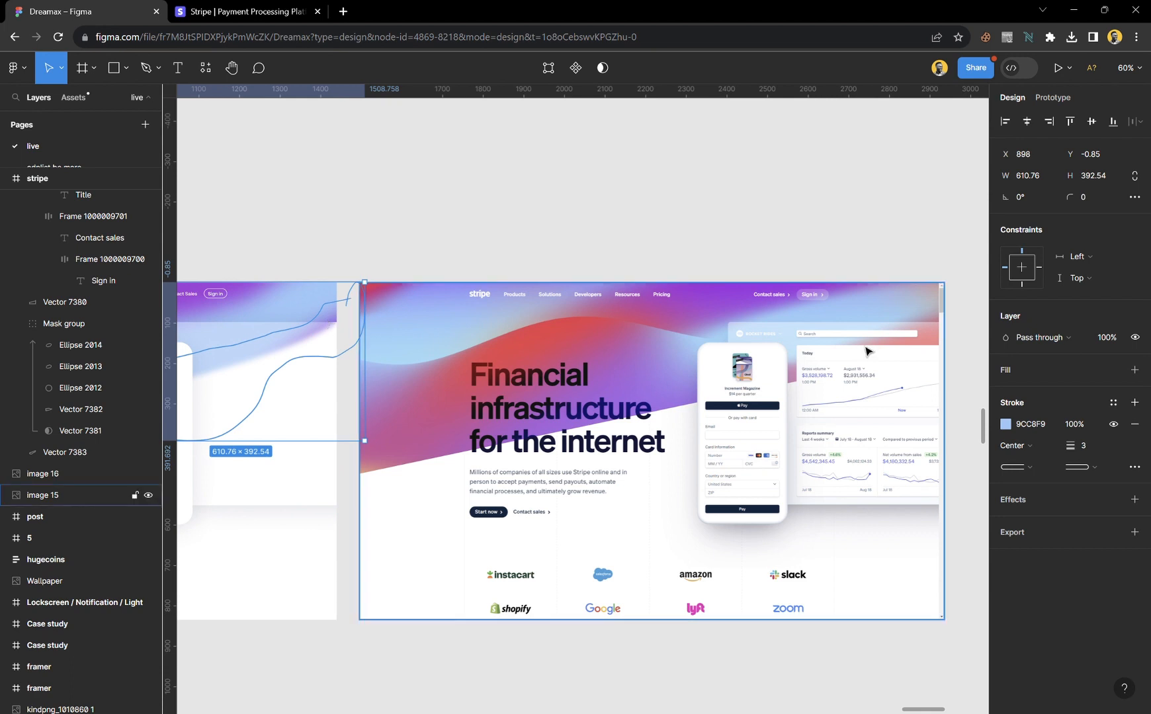
- Replace the traced shape's stroke with a coral F08A8A fill sampled from the reference and layer it directly above the light-blue shape
left_click(1101, 370)
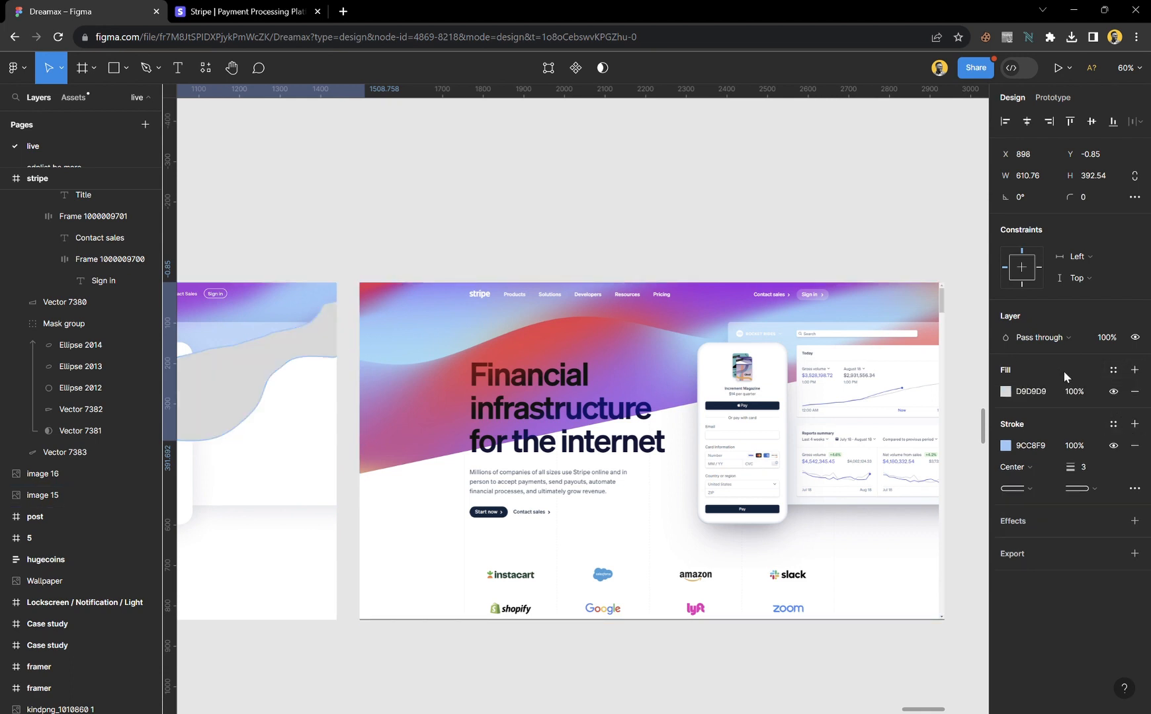
left_click(1137, 445)
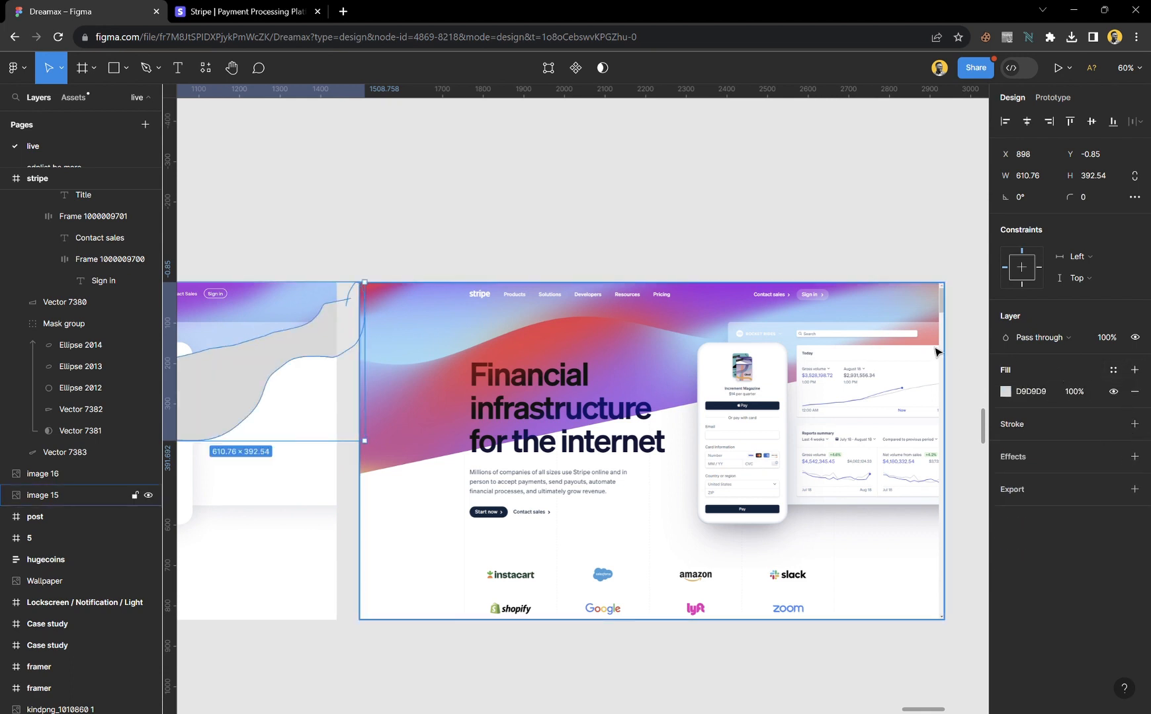
key("i")
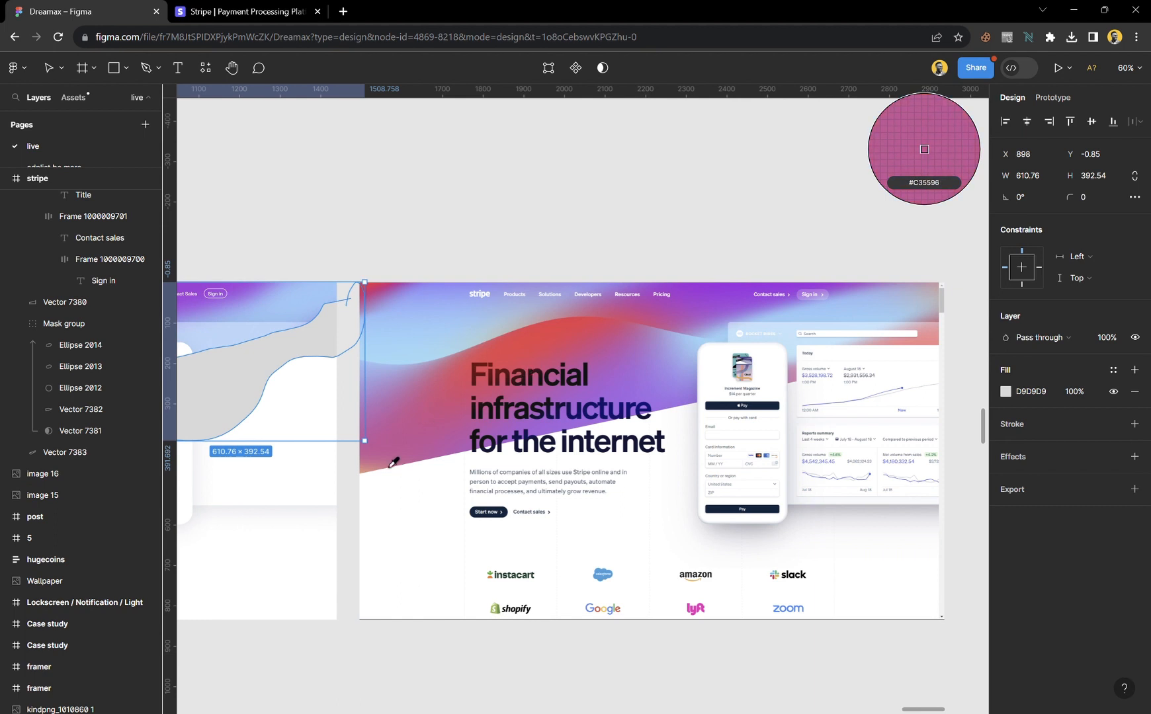
left_click(917, 361)
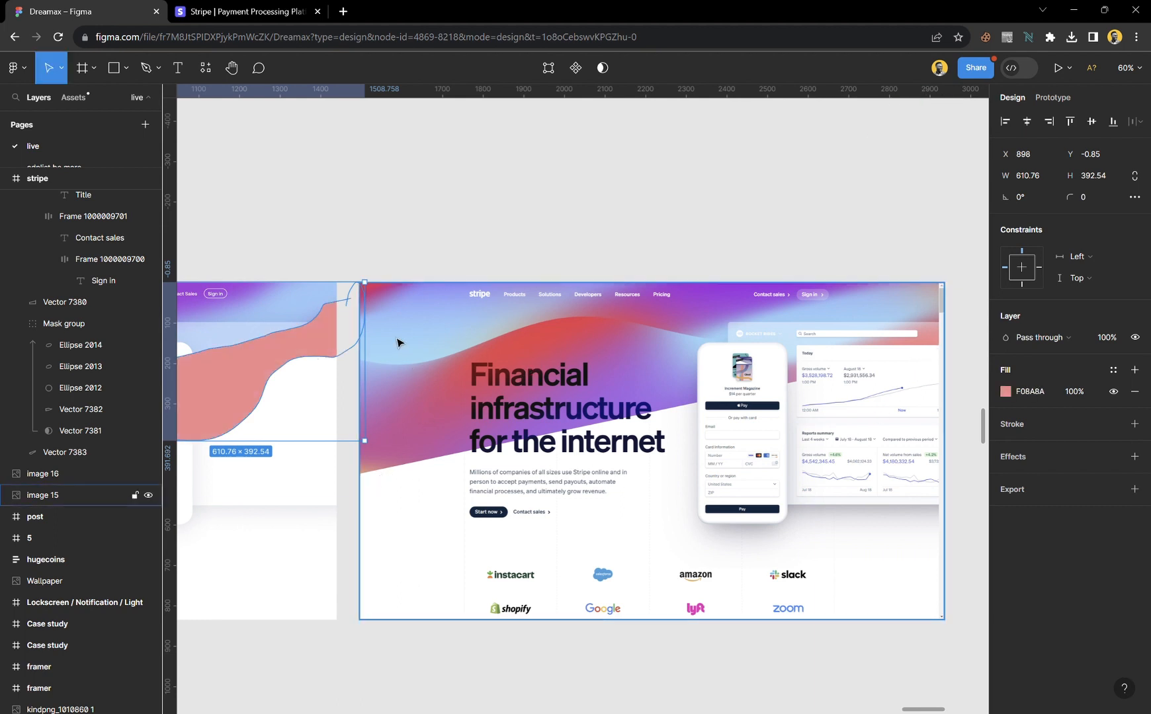
key("[")
key("]")
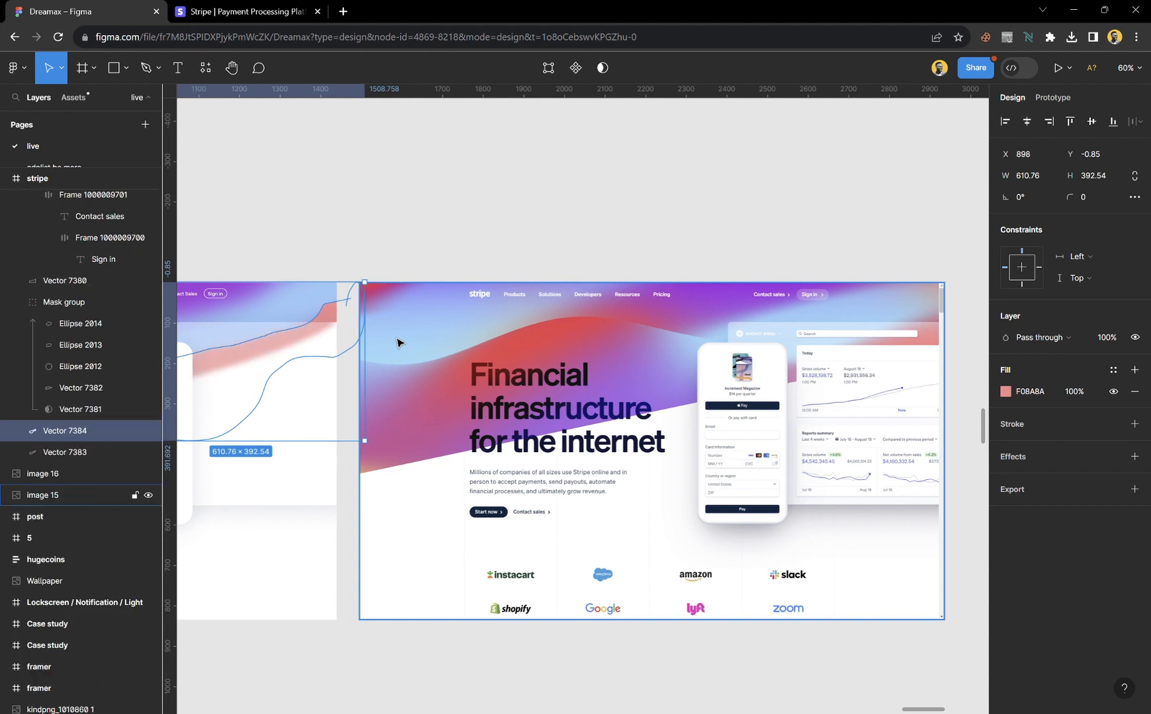
- Add a layer blur of 58 to the coral shape
scroll(394, 335, "left", 3)
left_click(1134, 456)
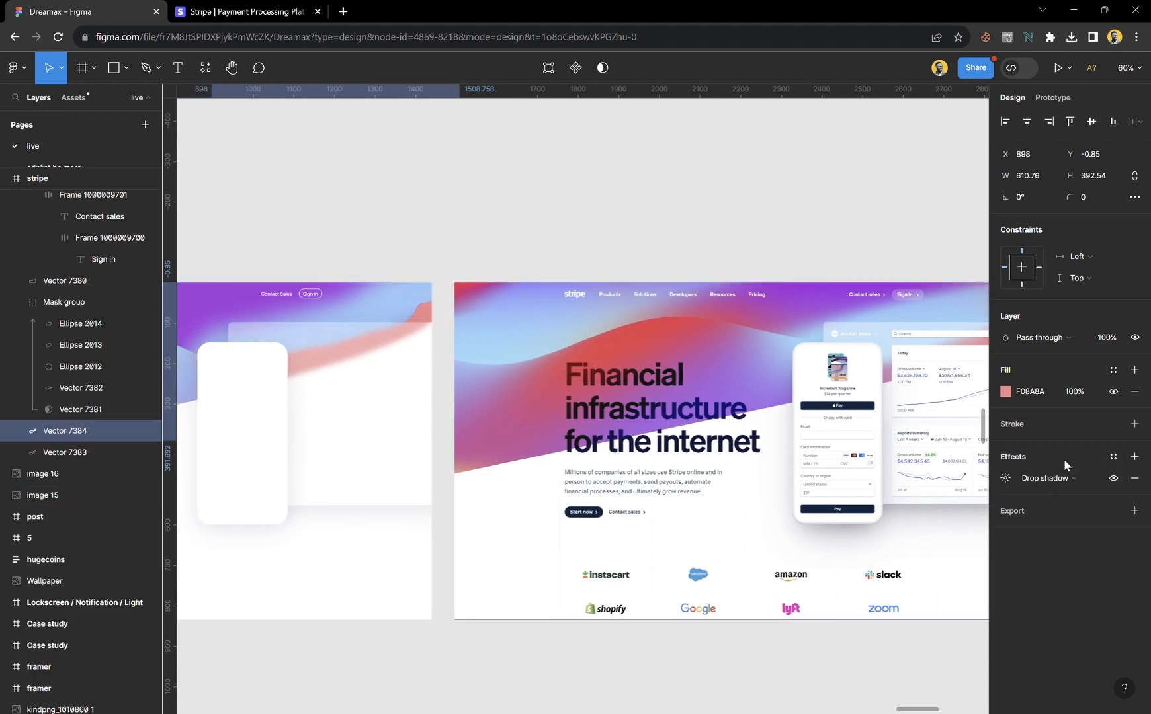
left_click(1057, 478)
left_click(1057, 495)
left_click(1006, 483)
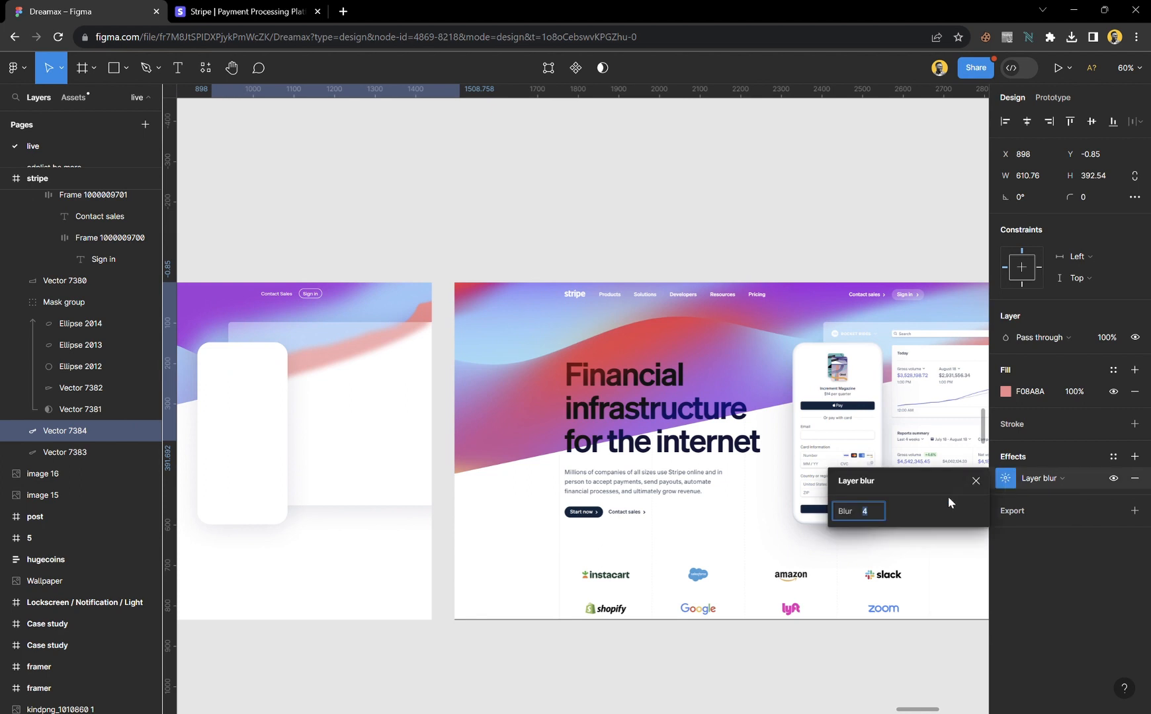
left_click_drag(840, 513, 1018, 515)
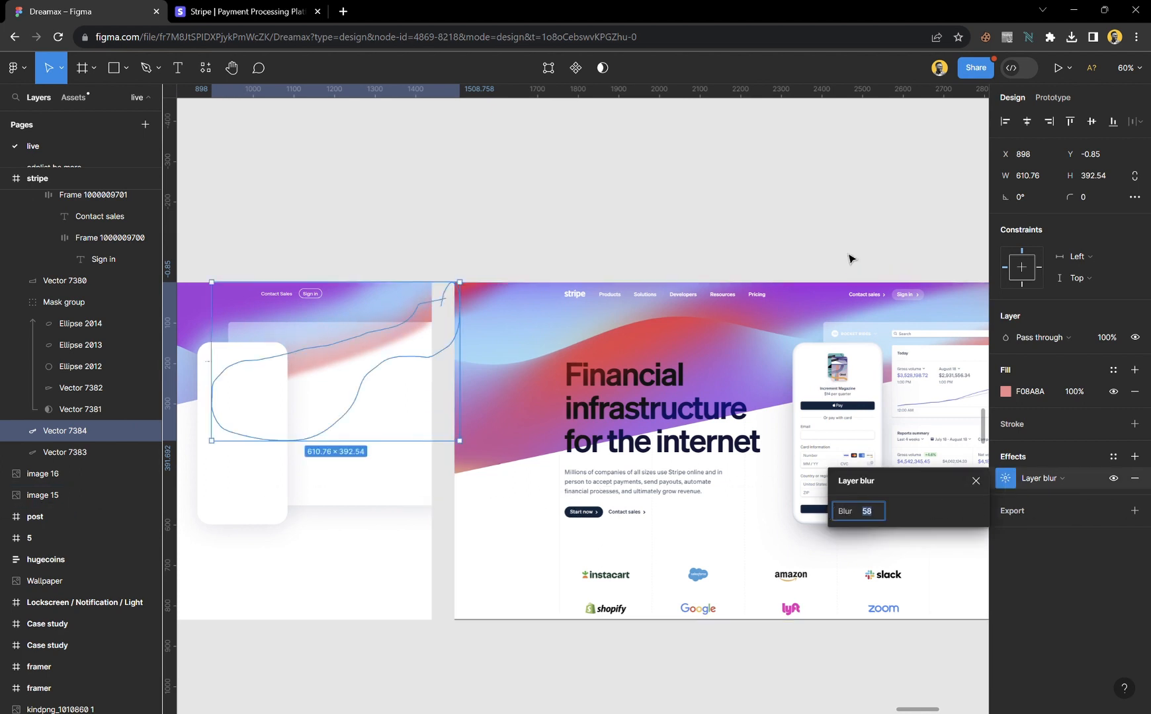
left_click(673, 253)
scroll(429, 344, "left", 5)
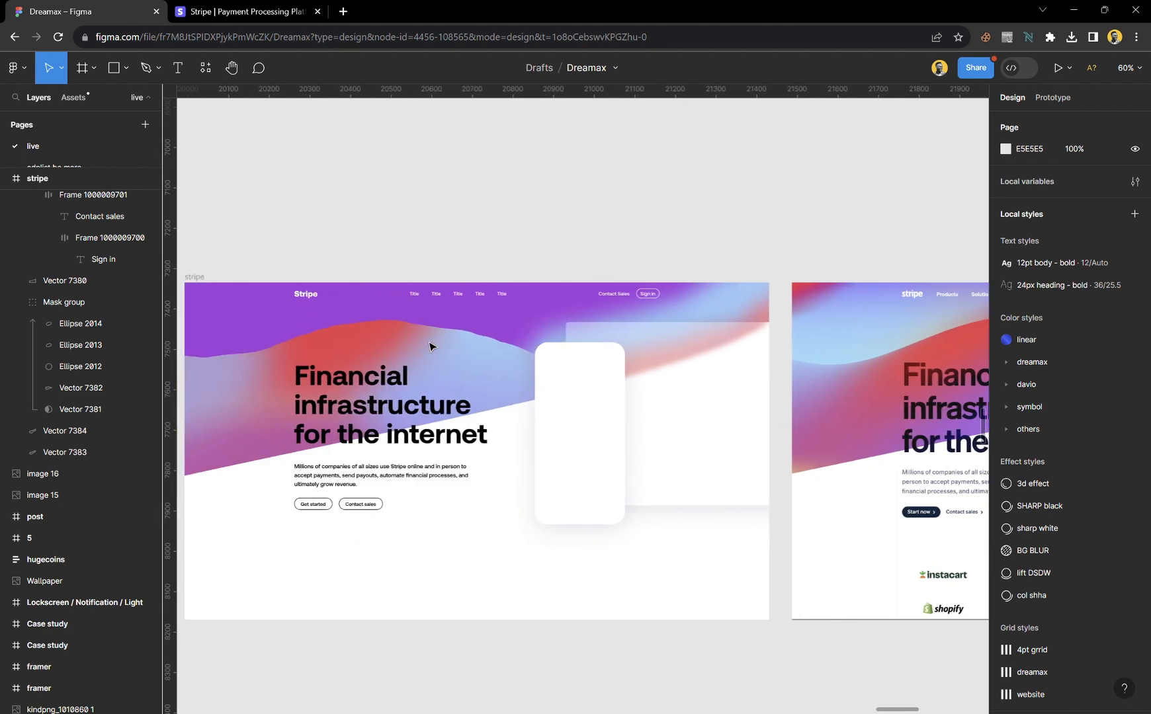
scroll(684, 298, "right", 3)
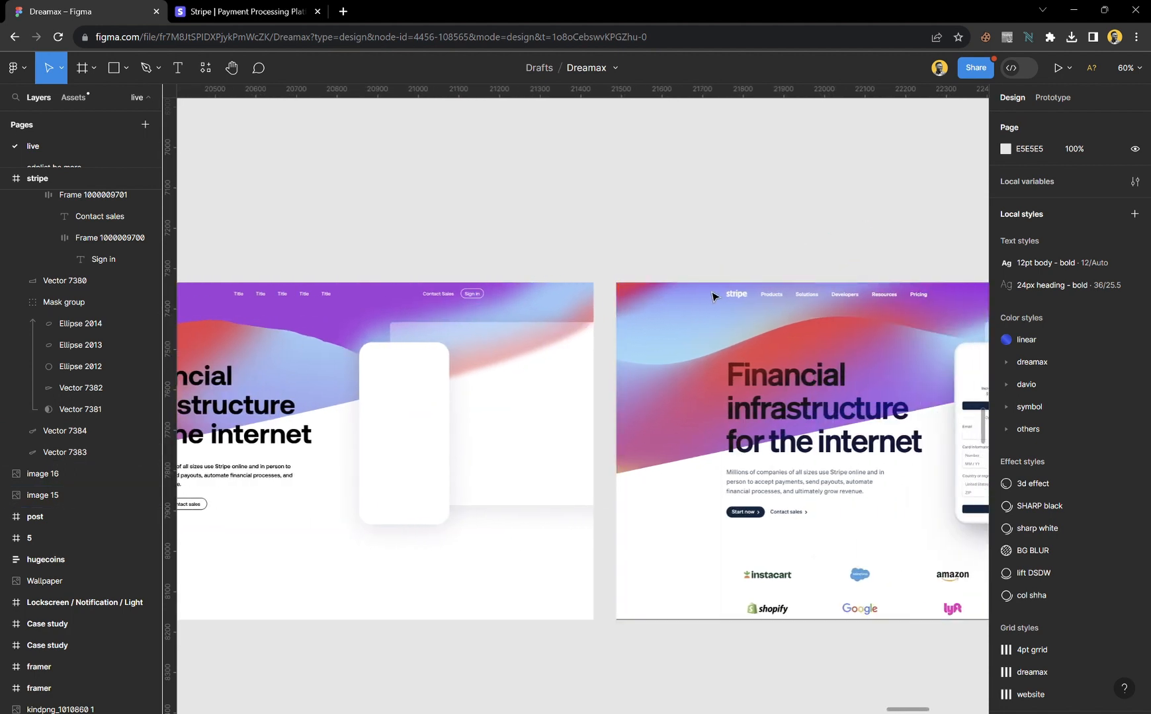
- Trace a freehand shape about 893 × 470 over the reference's upper-left light-blue wave and move it to the stripe frame's upper-left corner
scroll(797, 298, "right", 1)
key("shift+p")
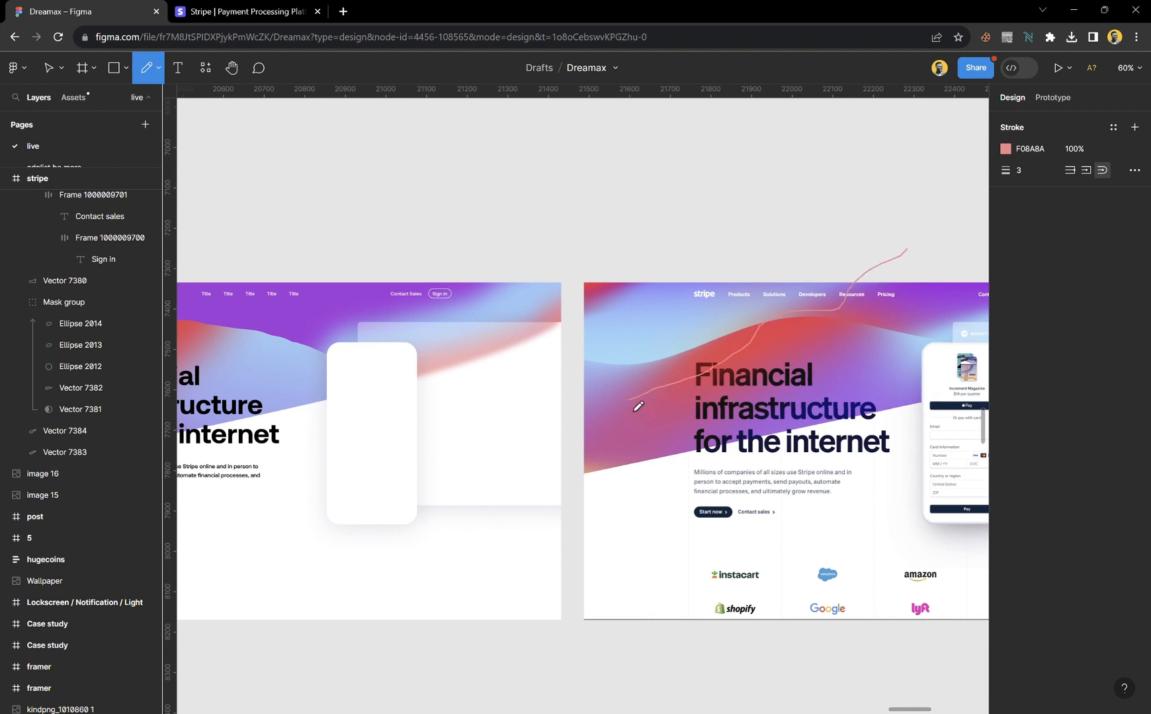
mouse_move(753, 234)
left_mouse_down()
mouse_move(879, 225)
mouse_move(884, 249)
left_mouse_up()
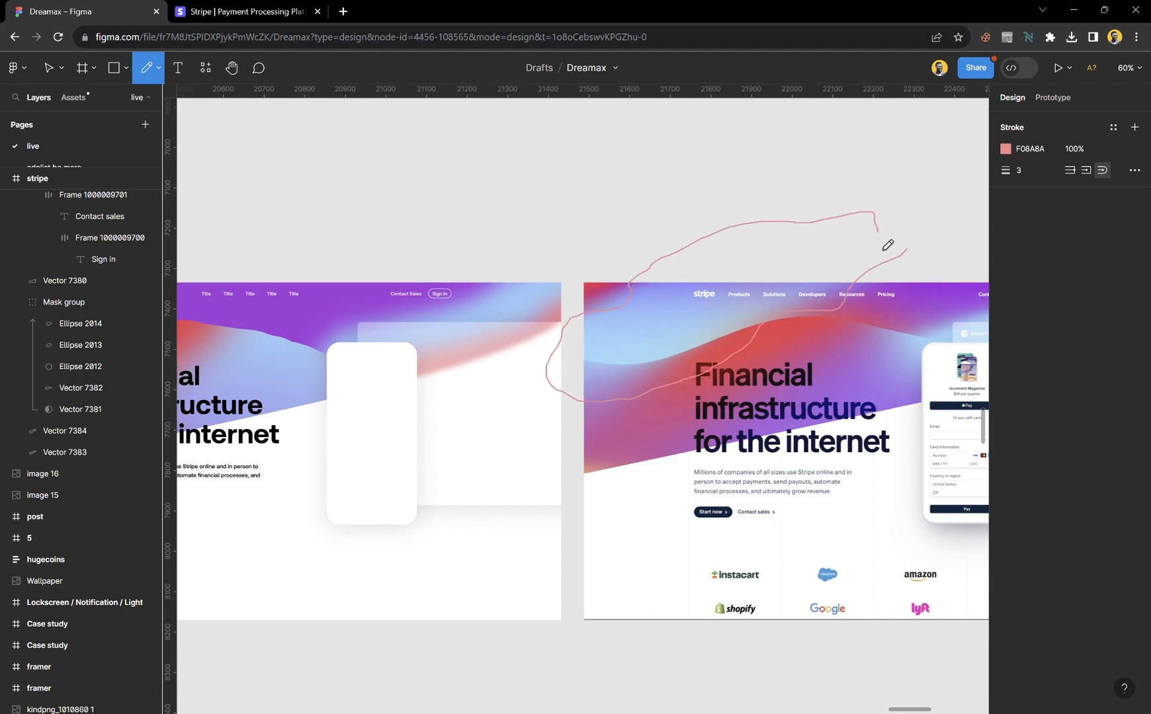
left_click(892, 266)
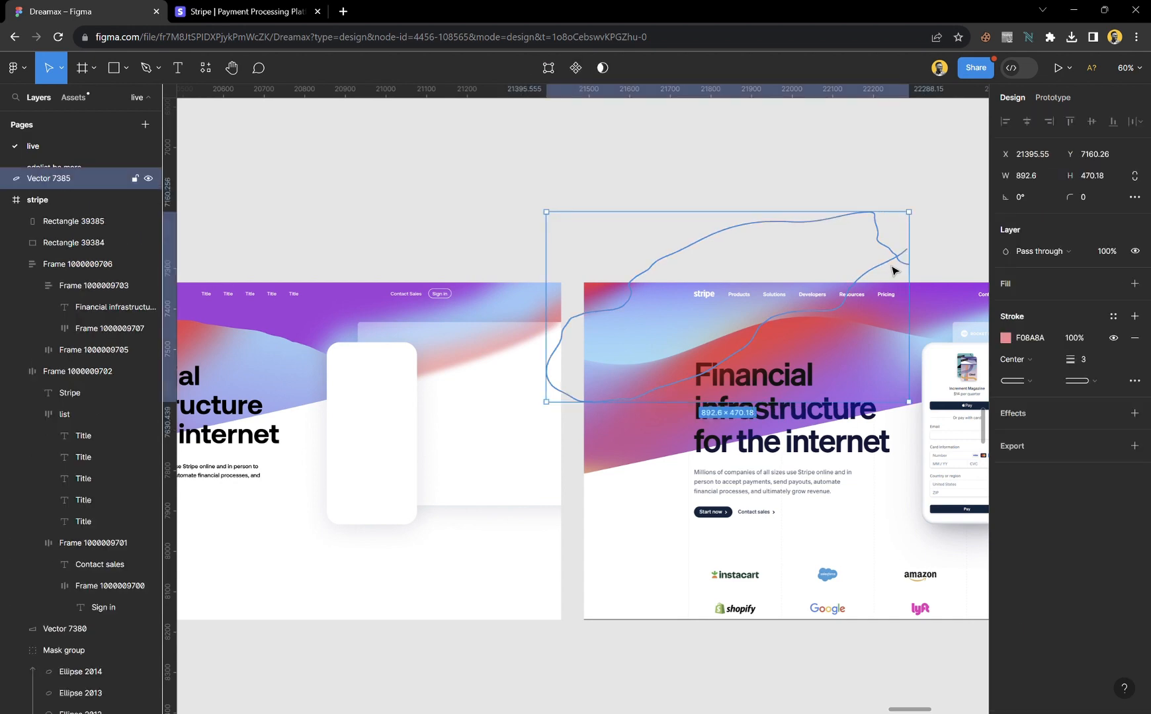
scroll(893, 270, "left", 4)
mouse_move(905, 326)
left_mouse_down()
mouse_move(349, 351)
mouse_move(309, 329)
left_mouse_up()
- Replace the new shape's stroke with a light-blue A2D4F7 fill sampled from the reference
left_click(1135, 370)
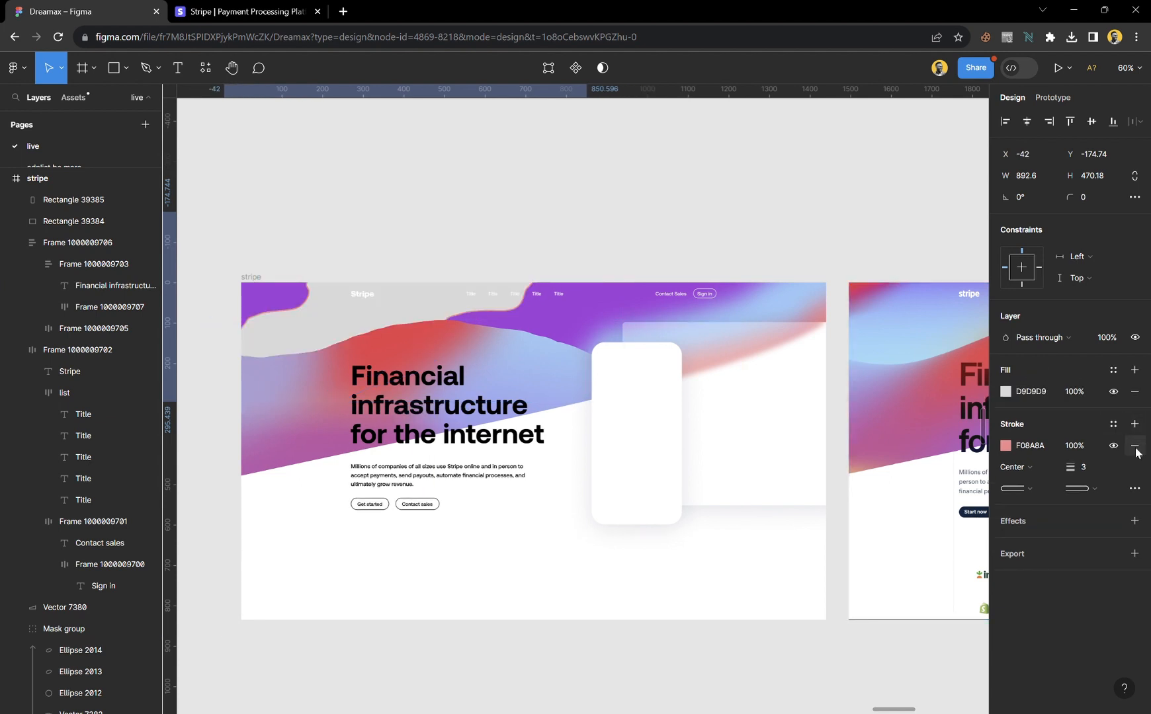
left_click(1135, 449)
key("i")
left_click(918, 357)
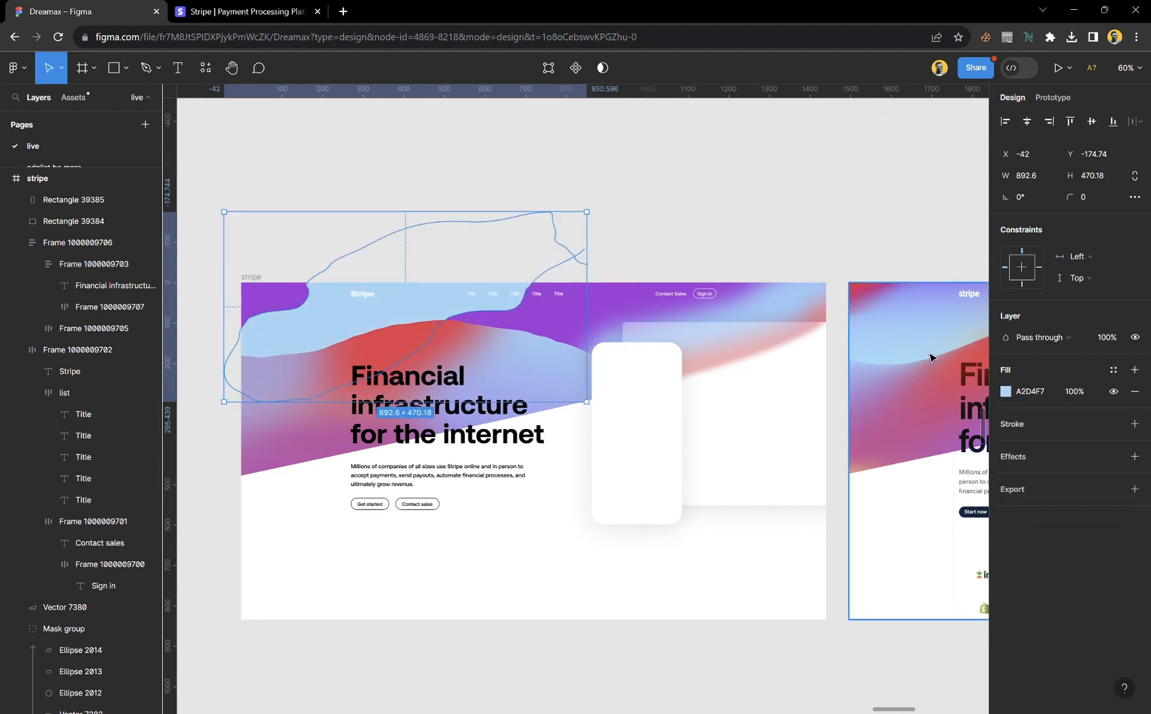
- Send the new light-blue shape behind the frame's other layers and give it a layer blur of 78
left_click(1044, 459)
left_click(1060, 480)
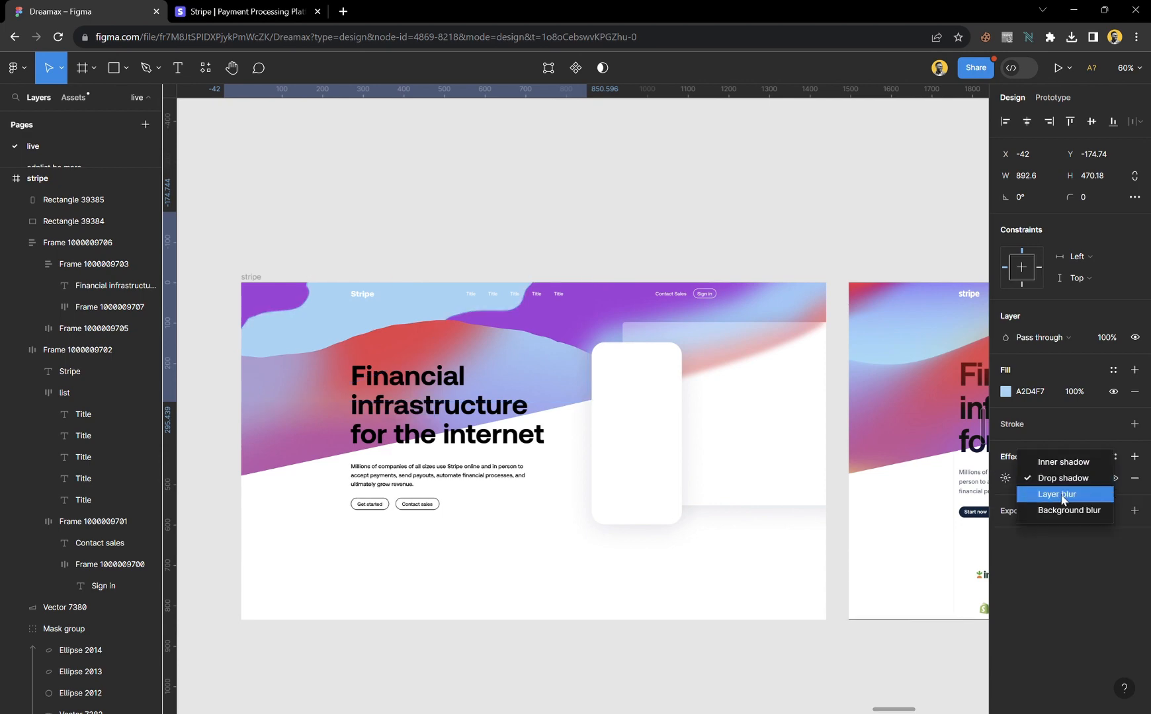
left_click(1063, 495)
scroll(308, 347, "up", 5)
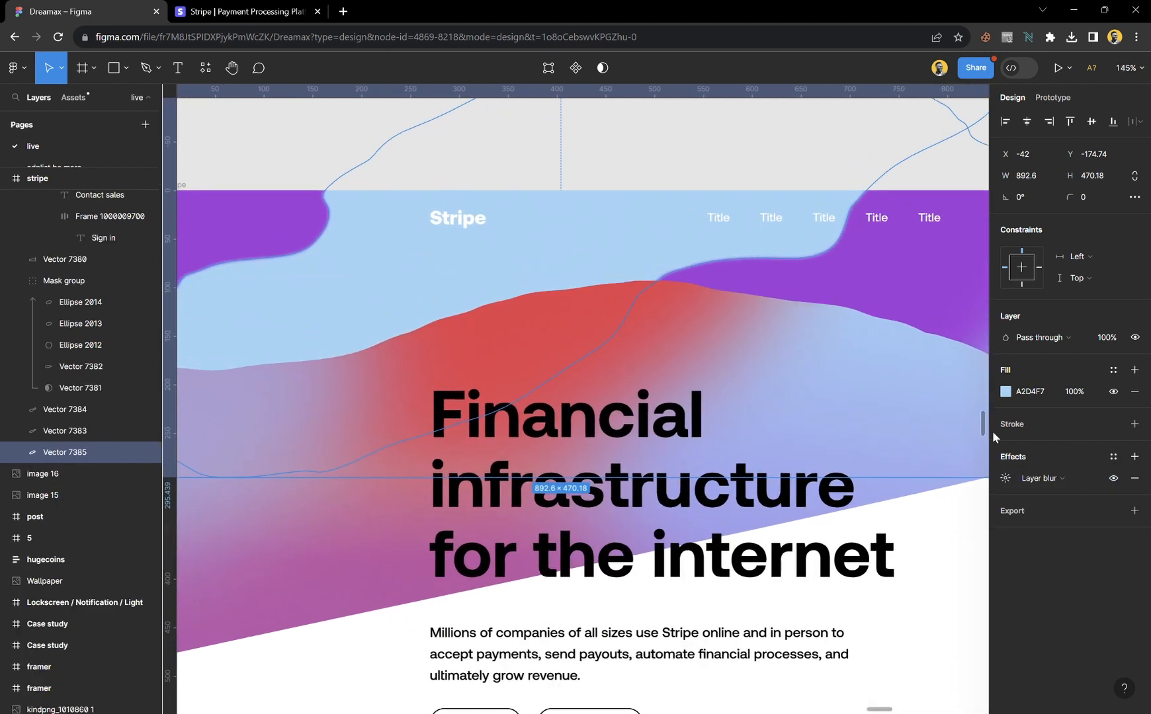
left_click(1006, 479)
left_click_drag(853, 511, 666, 432)
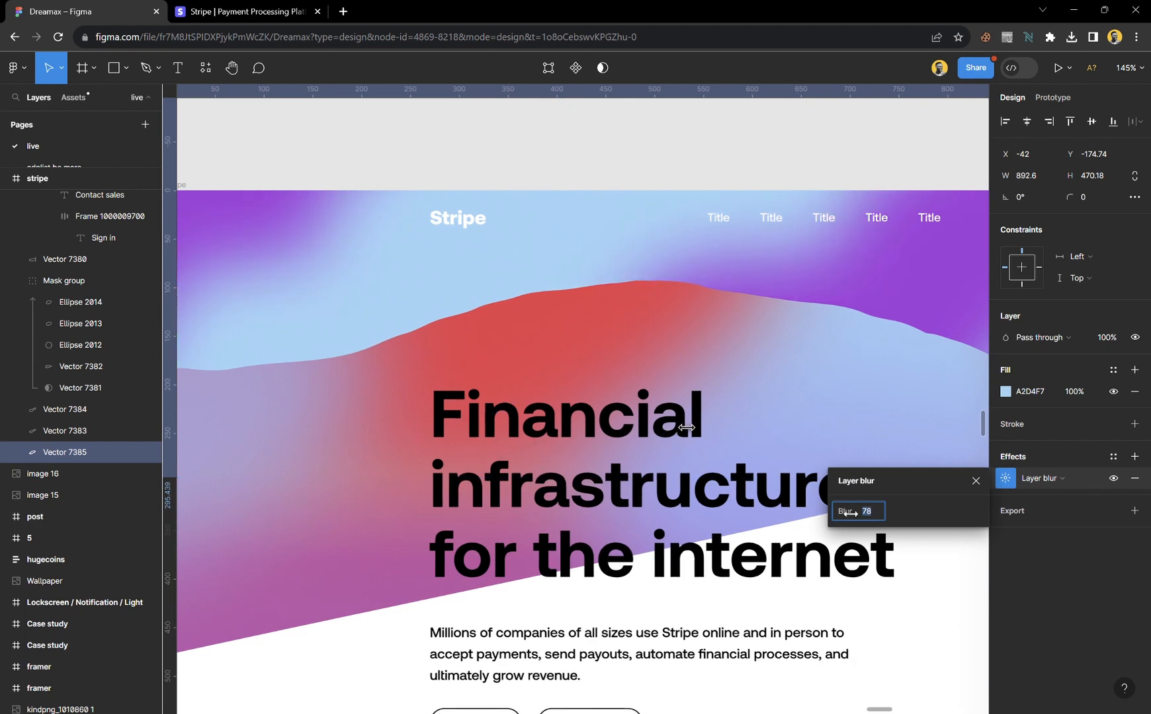
scroll(613, 381, "down", 5)
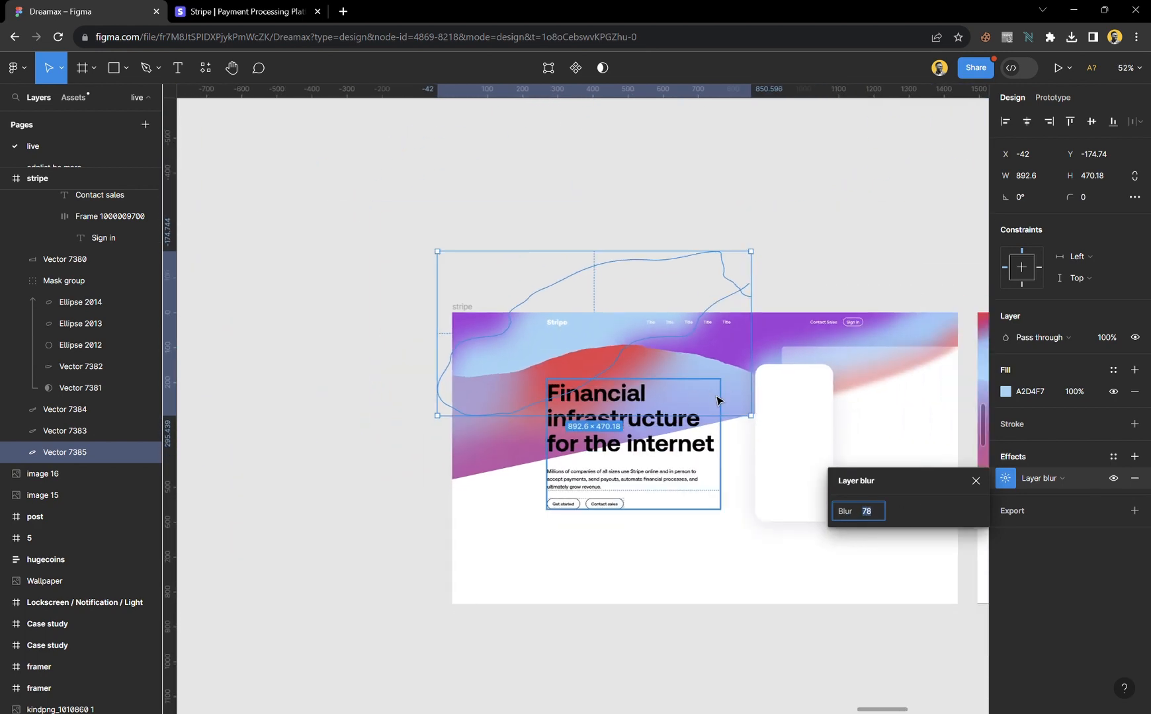
scroll(721, 403, "right", 5)
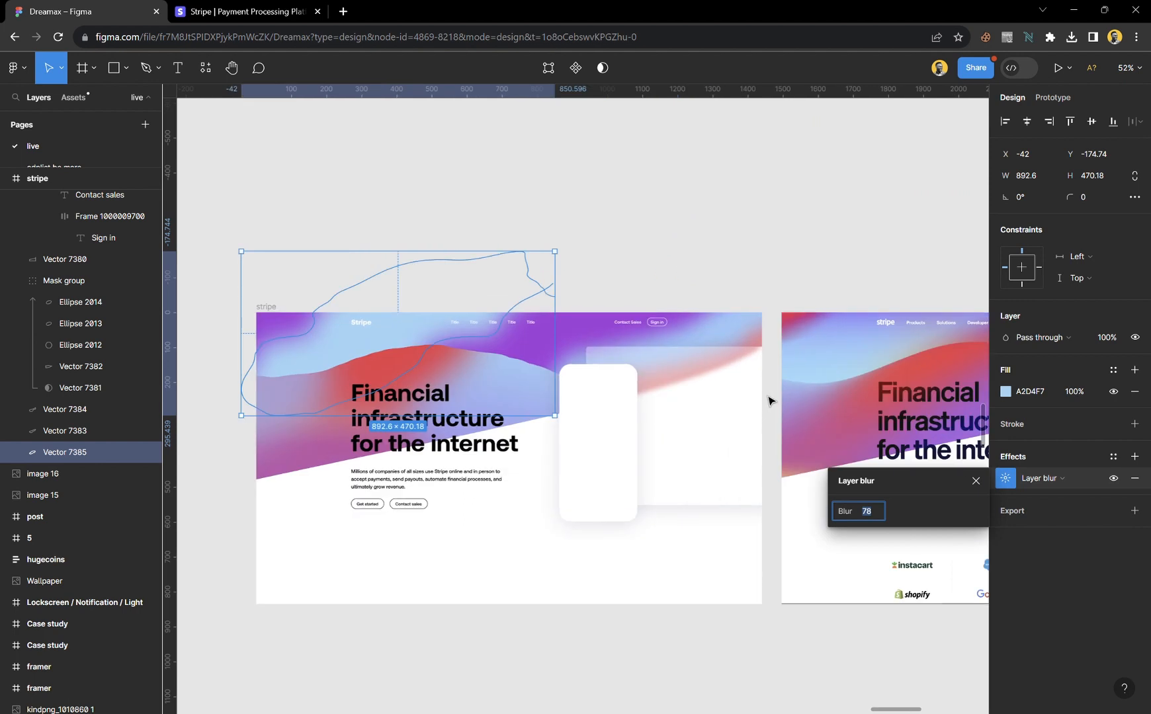
left_click(976, 481)
left_click(721, 230)
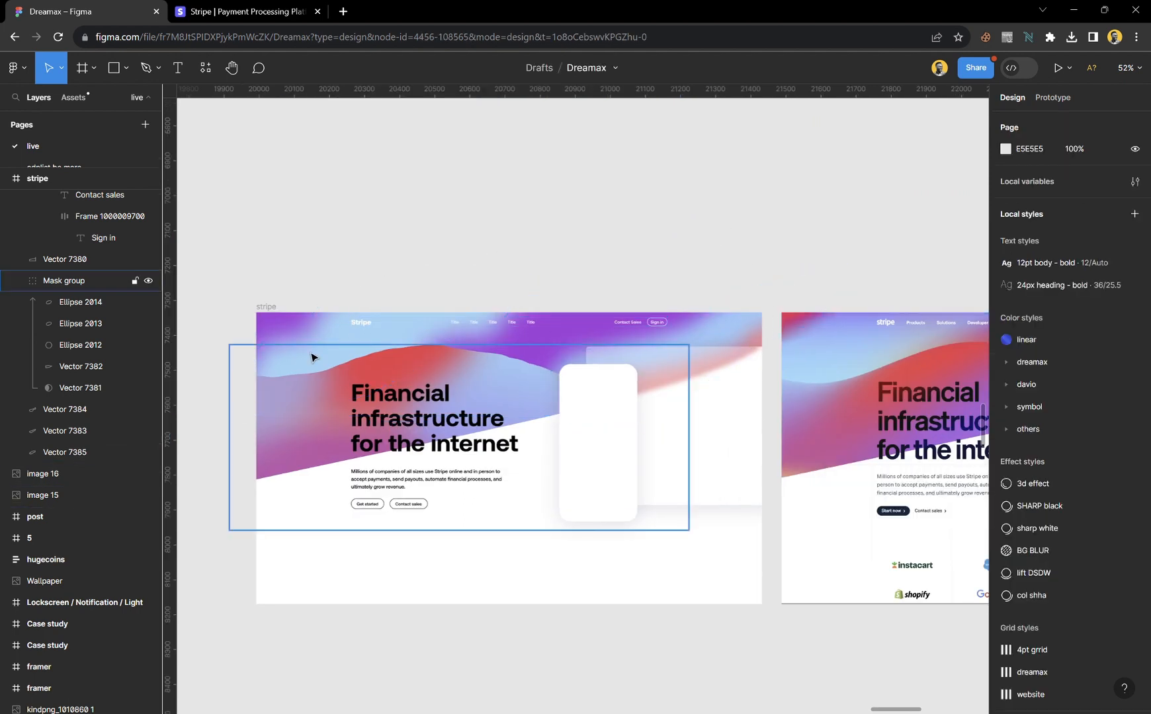
- Duplicate the blurred light-blue shape toward the frame's upper-left corner and recolour the copy to red E33150 sampled from the reference
left_click(339, 342)
left_click_drag(339, 344, 287, 331, "alt")
scroll(793, 320, "up", 5, "ctrl")
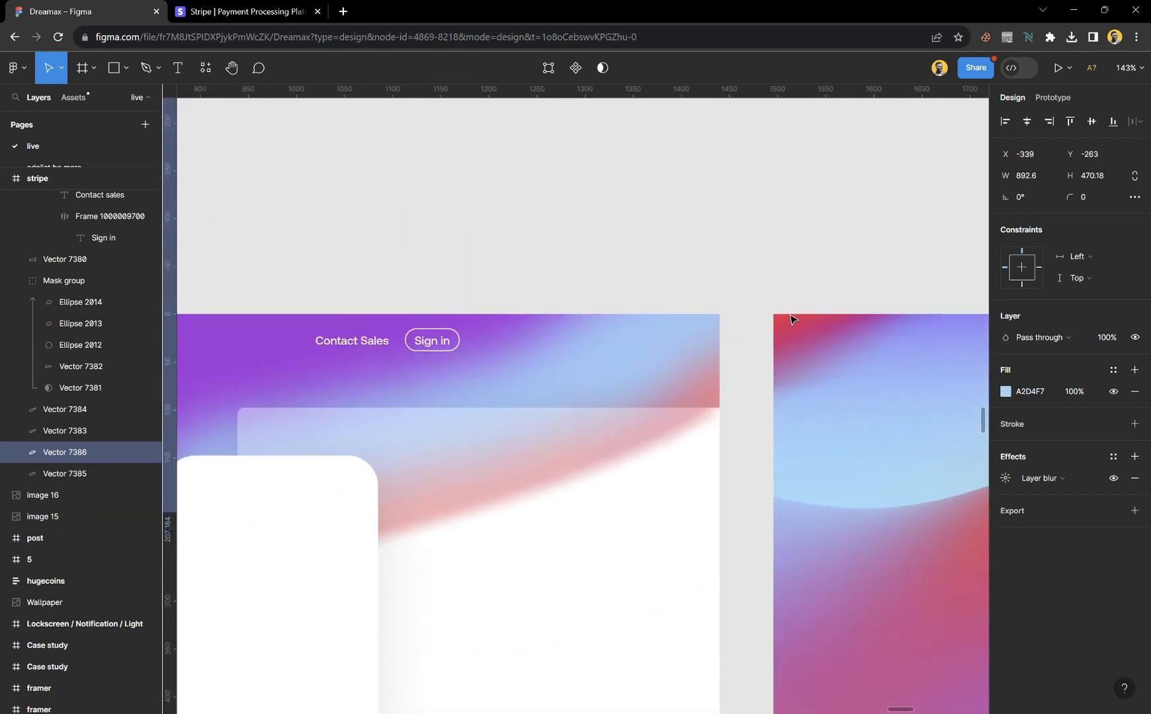
key("i")
left_click(802, 335)
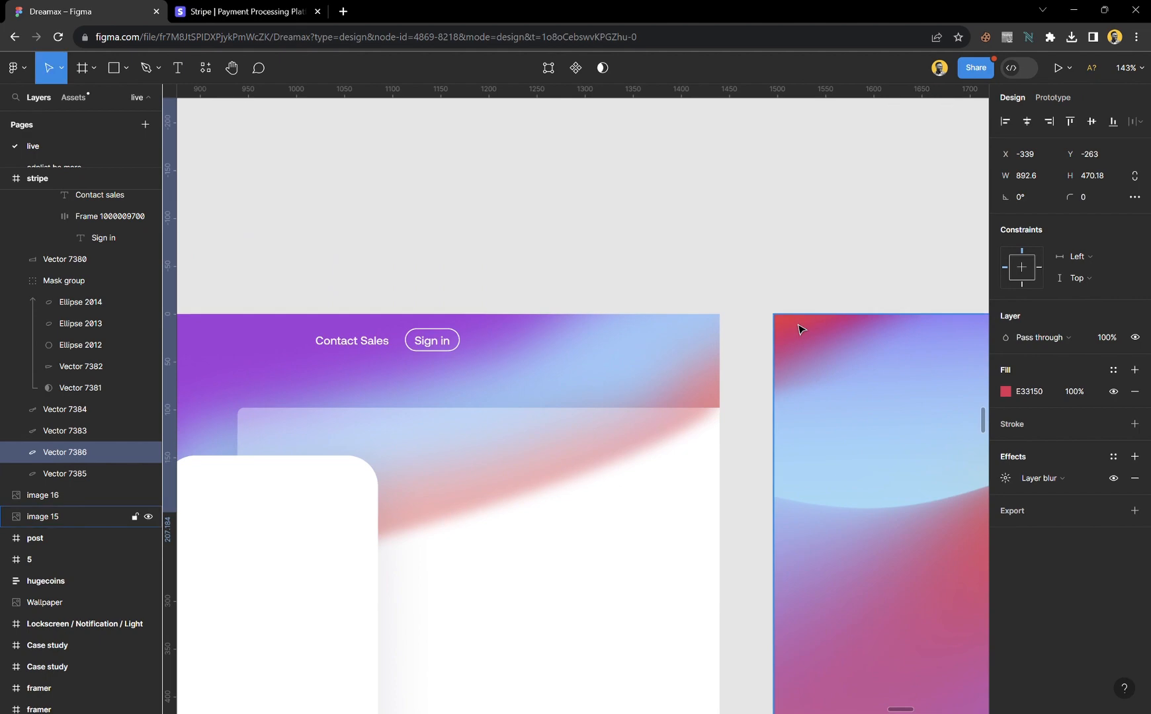
- Send the red shape behind the light-blue one and shift it slightly farther toward the frame's upper-left corner
scroll(783, 345, "down", 6, "ctrl")
scroll(451, 347, "up", 4, "ctrl")
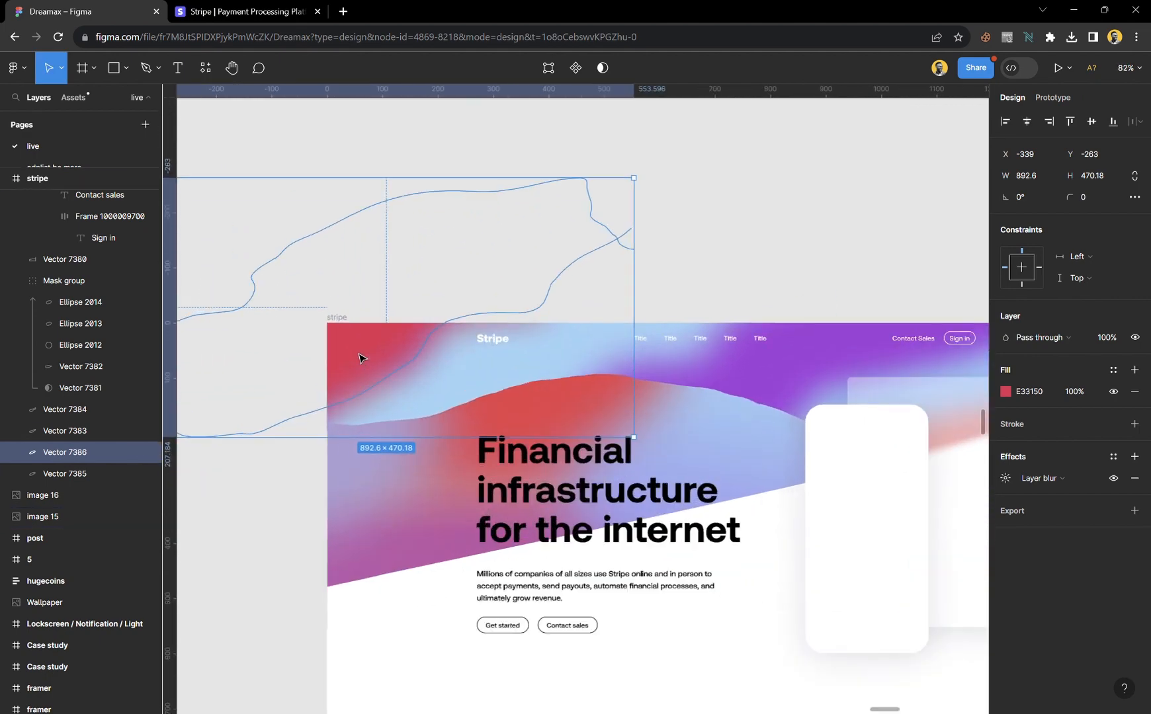
key("ctrl+[")
left_click_drag(417, 372, 364, 348)
left_click(728, 264)
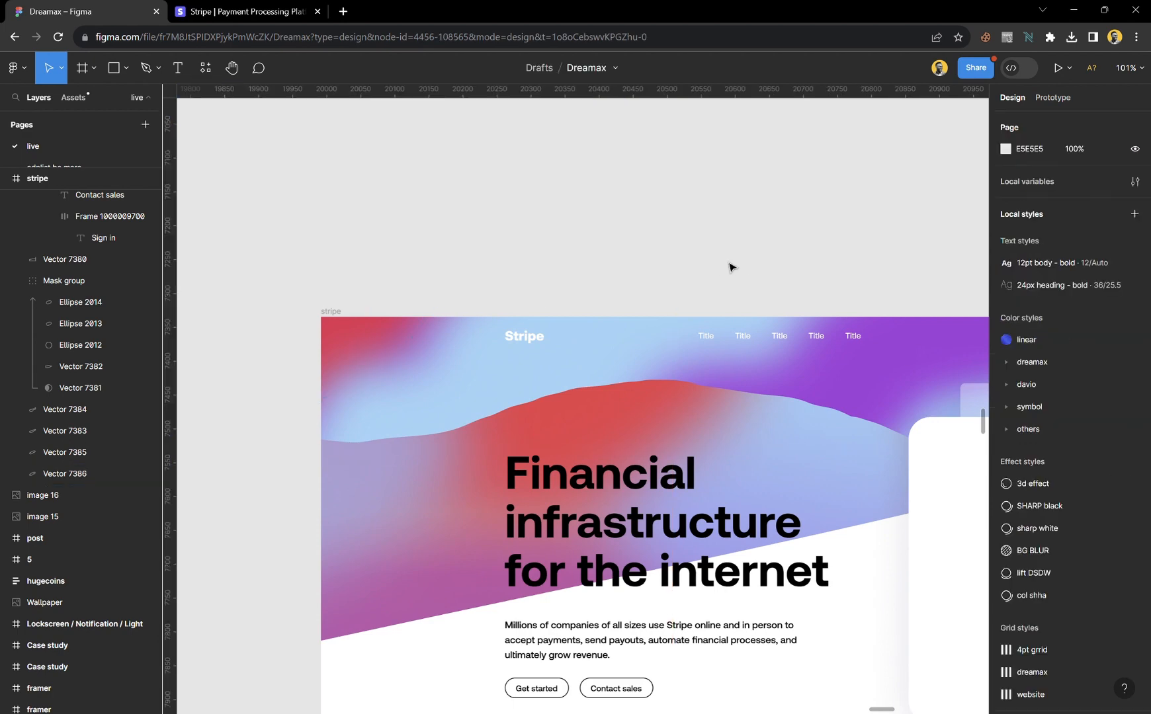
- Duplicate the blurred lavender ellipse inside the wave mask to the wave's lower-left edge
scroll(502, 297, "down", 5, "ctrl")
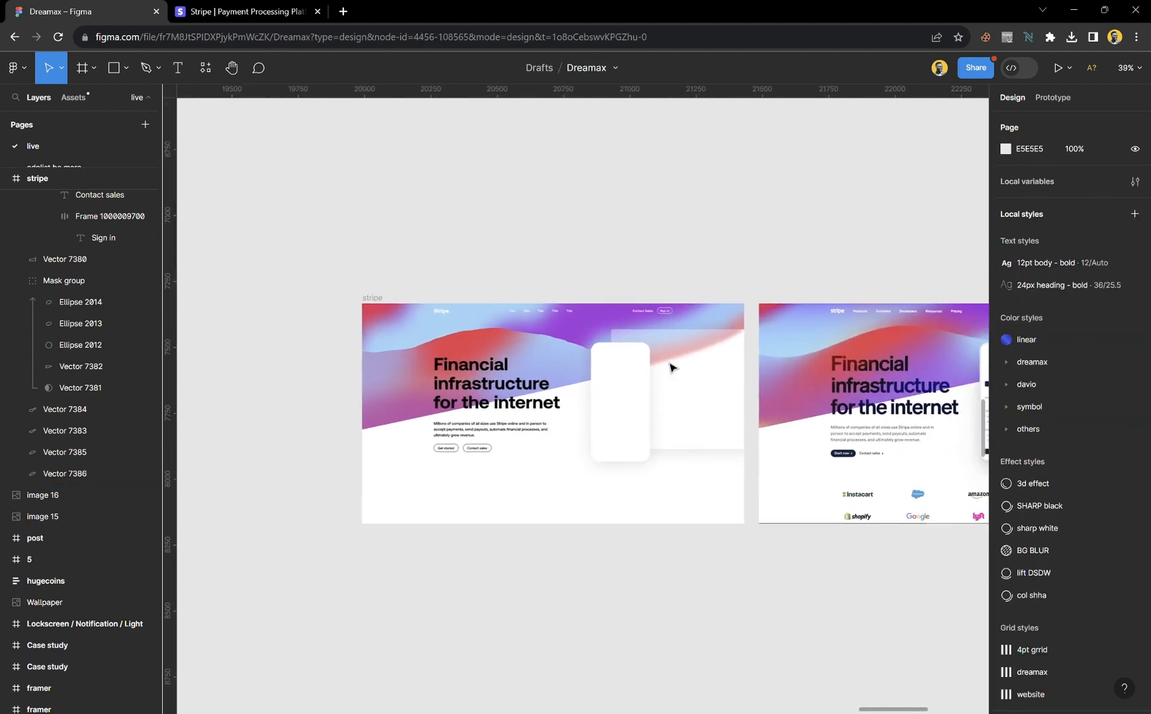
scroll(662, 367, "right", 2)
scroll(360, 411, "up", 5, "ctrl")
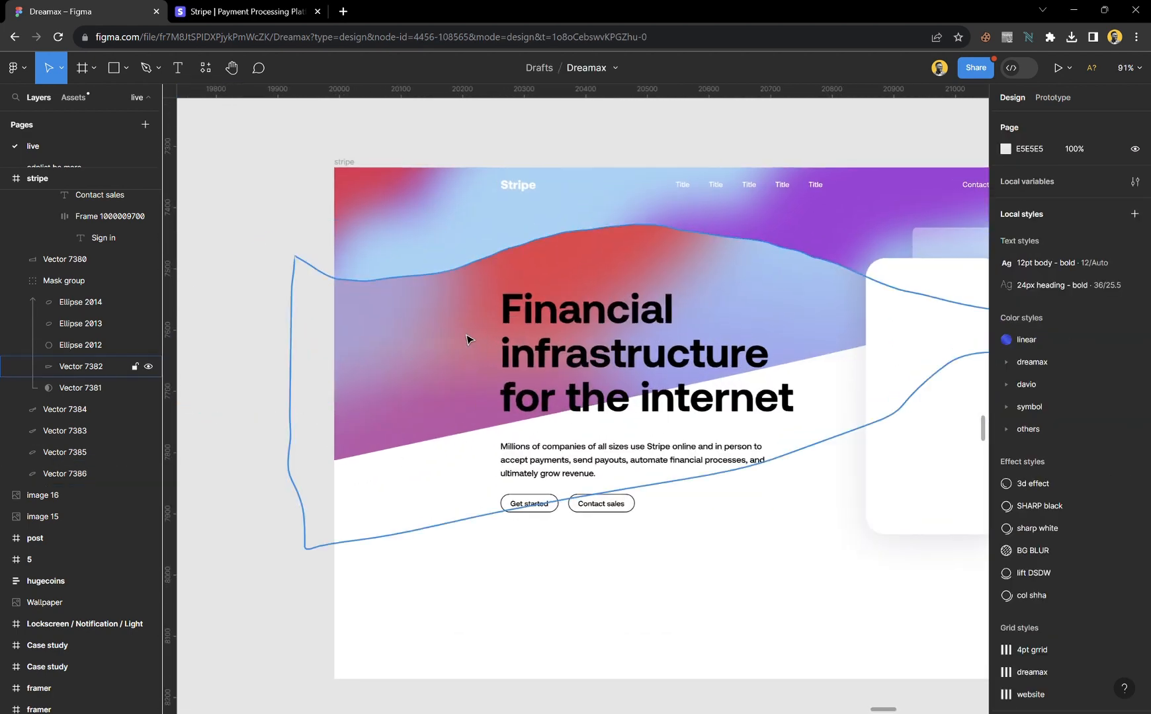
left_click(395, 334)
left_click_drag(423, 311, 363, 448, "alt")
scroll(367, 422, "down", 2, "ctrl")
scroll(367, 422, "down", 2, "ctrl")
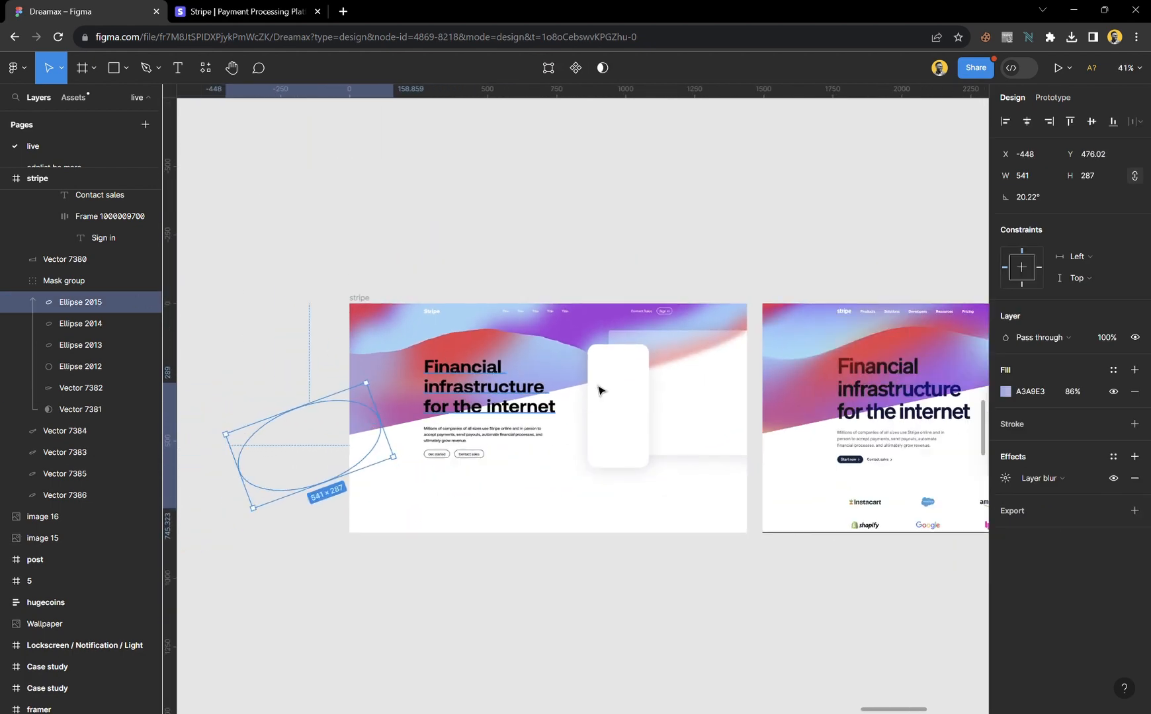
- Recolour the duplicated ellipse to orange E09F7C sampled from the reference and shift it to about X -475, Y 504
scroll(785, 380, "up", 6, "ctrl")
key("i")
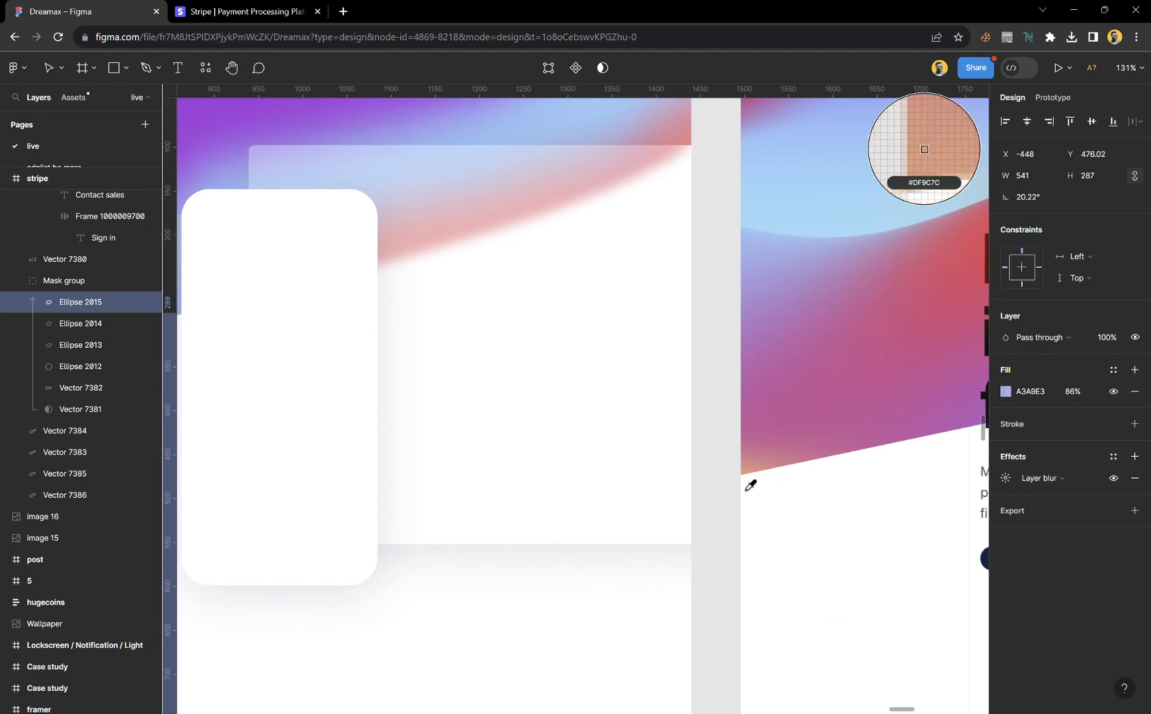
left_click(750, 488)
scroll(767, 449, "down", 6, "ctrl")
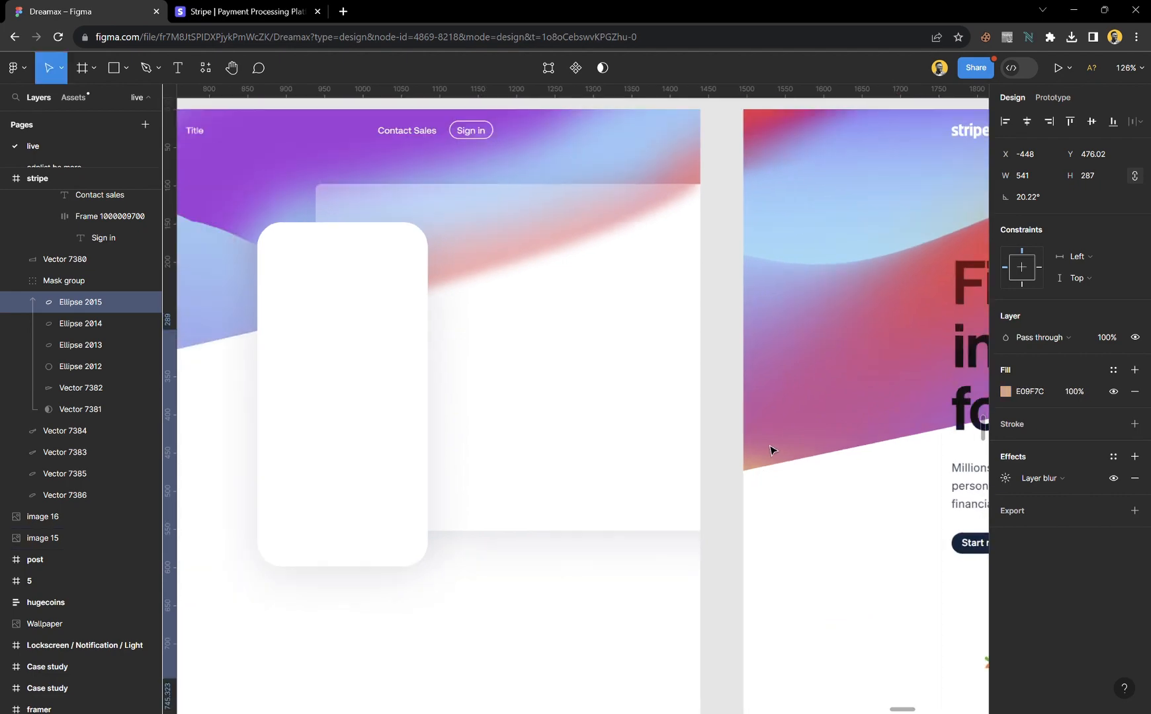
scroll(490, 475, "up", 3, "ctrl")
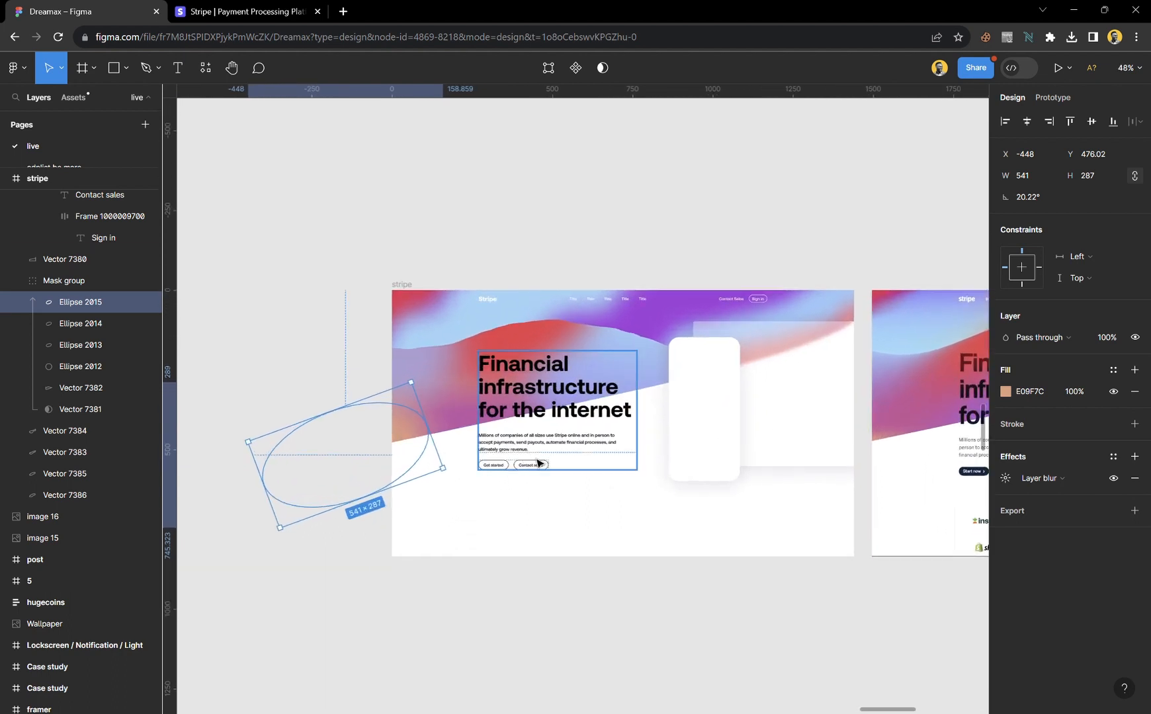
left_click_drag(417, 424, 406, 435)
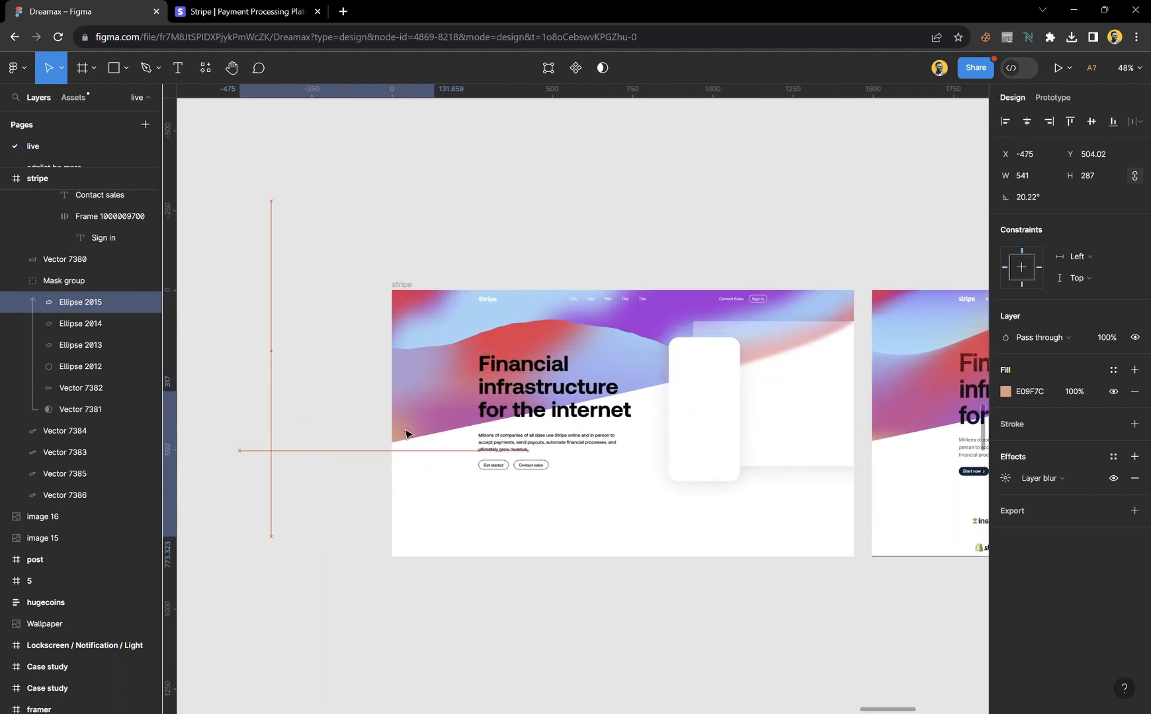
left_click(331, 300)
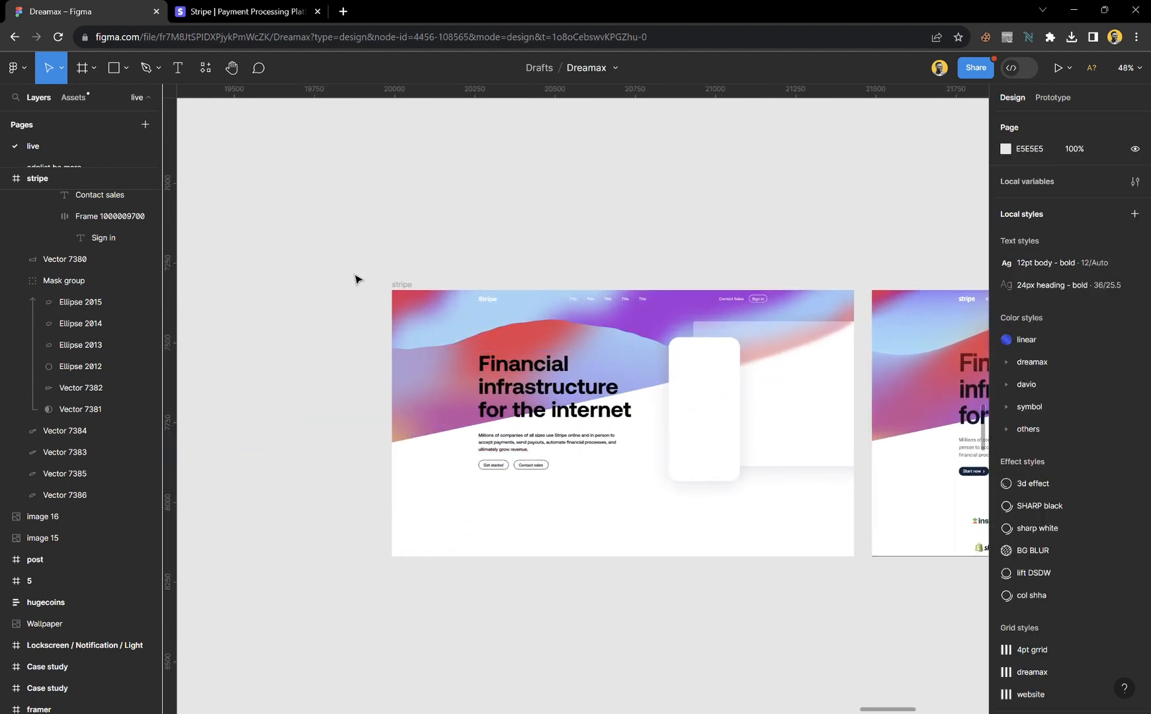
- Recolour the hero heading to dark navy 121537 sampled from the reference heading
scroll(527, 395, "right", 5)
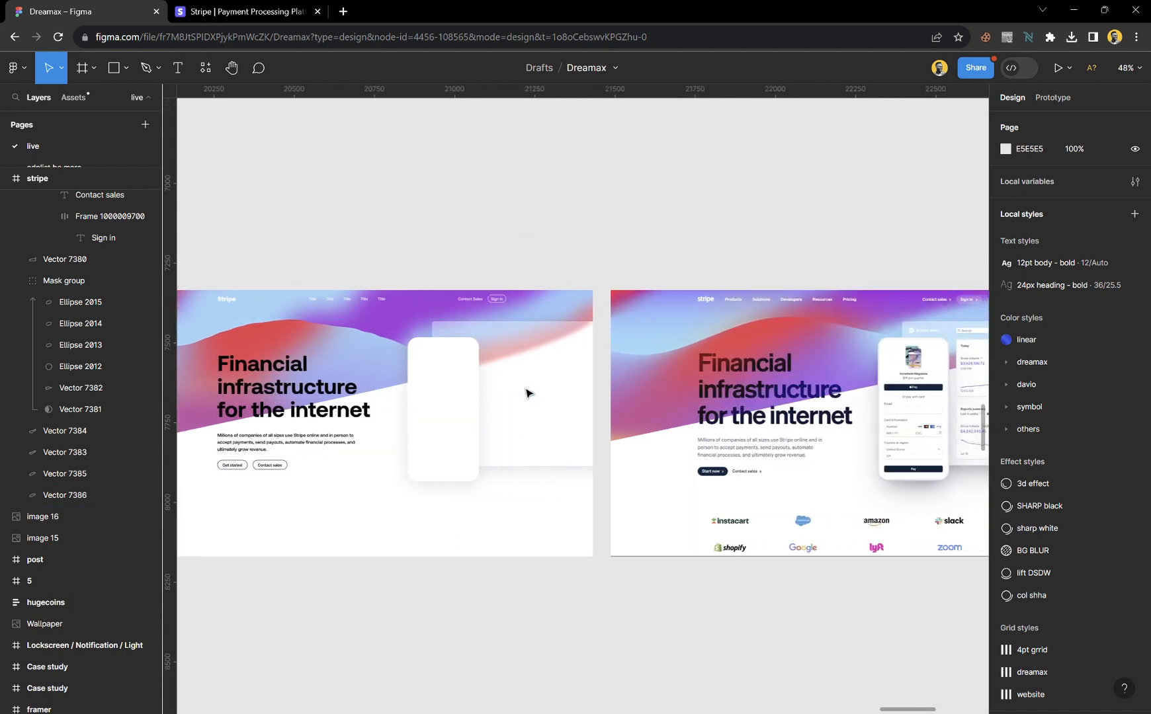
scroll(527, 395, "left", 1)
scroll(527, 395, "left", 1)
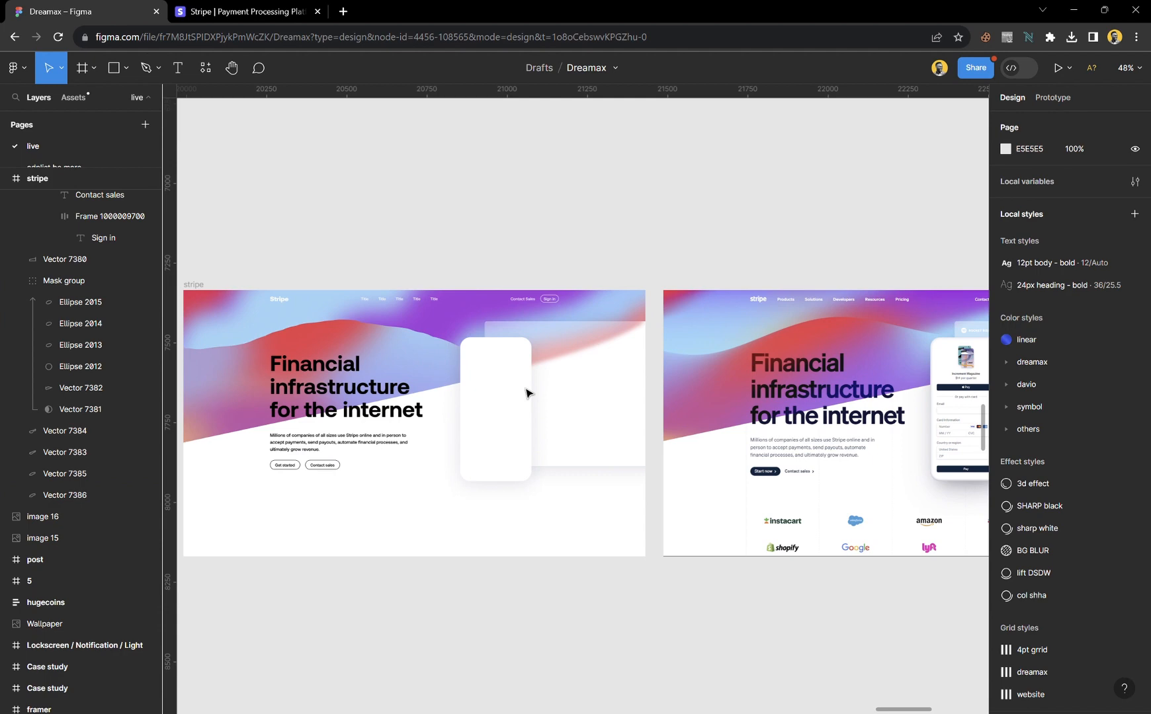
left_click(356, 400)
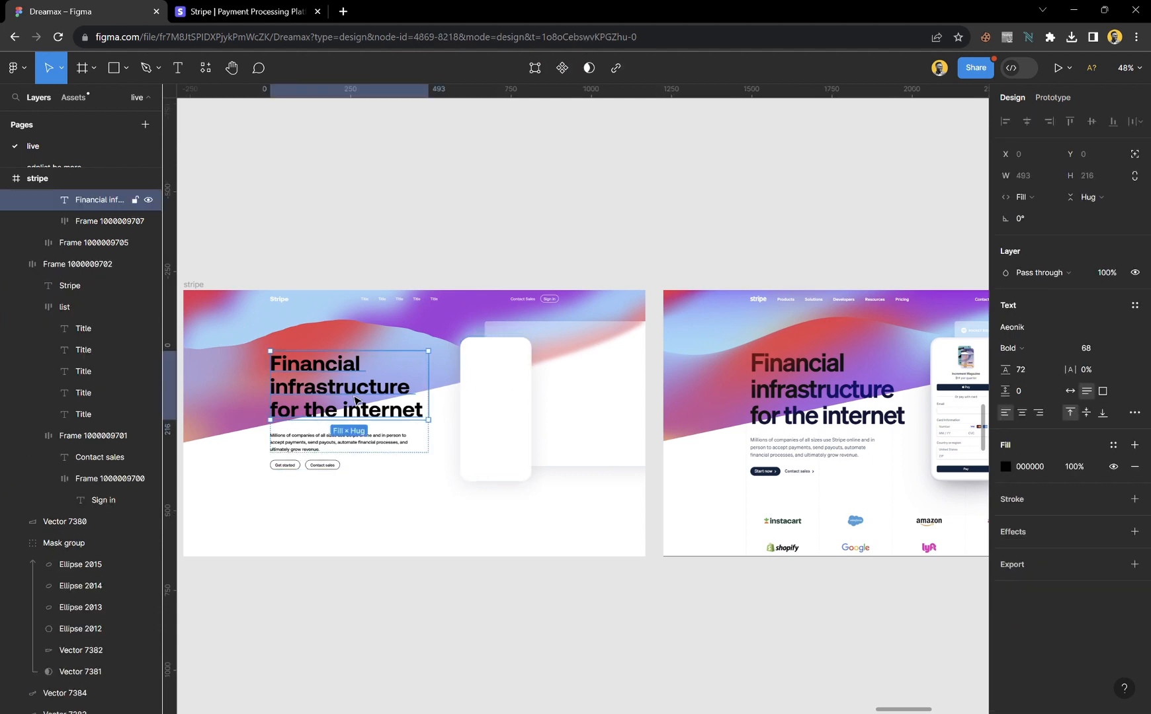
scroll(836, 457, "up", 10)
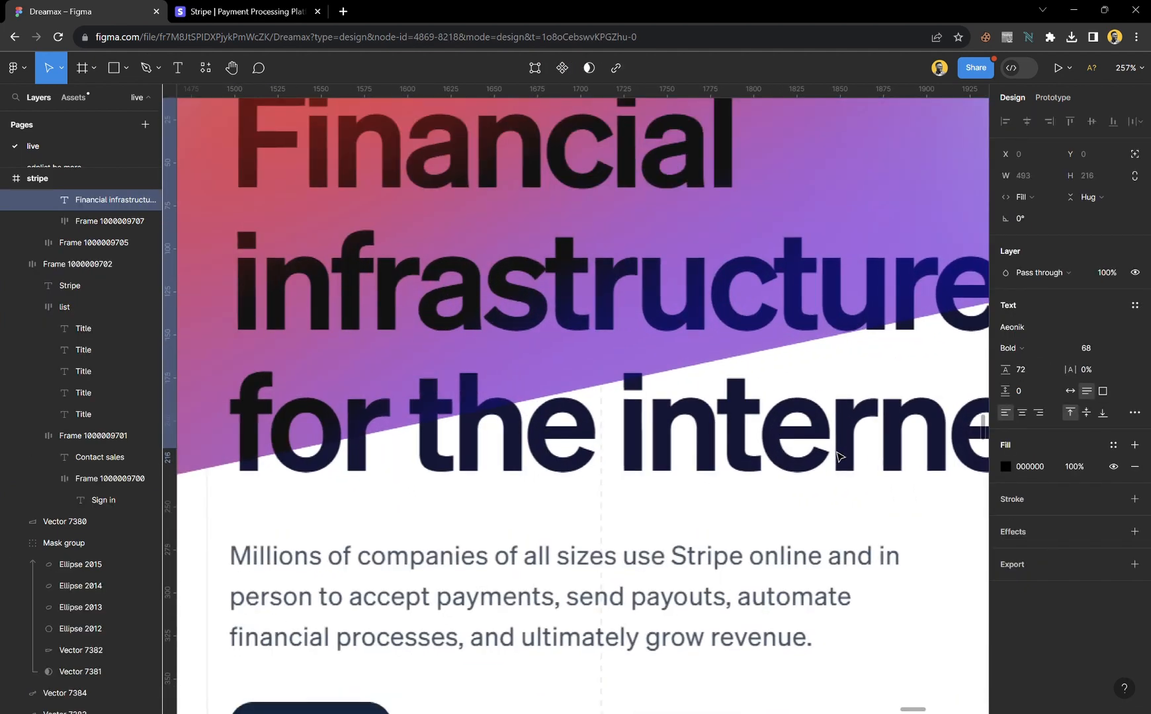
key("i")
left_click(826, 431)
scroll(826, 430, "down", 10)
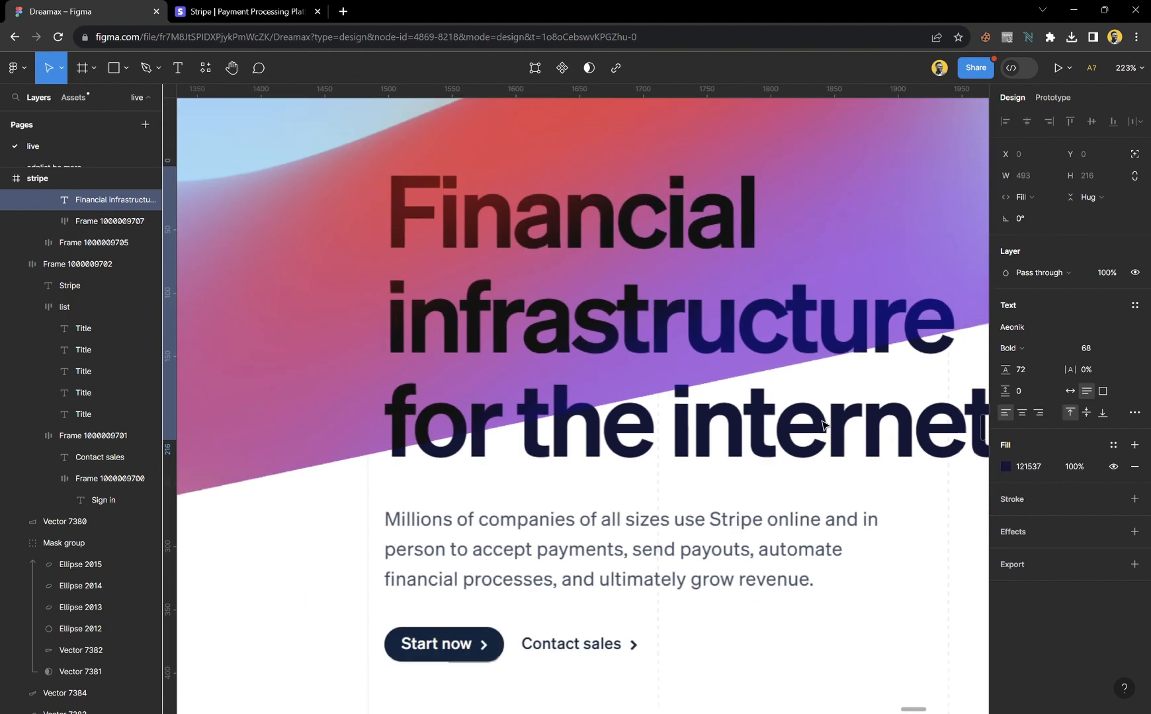
left_click(709, 670)
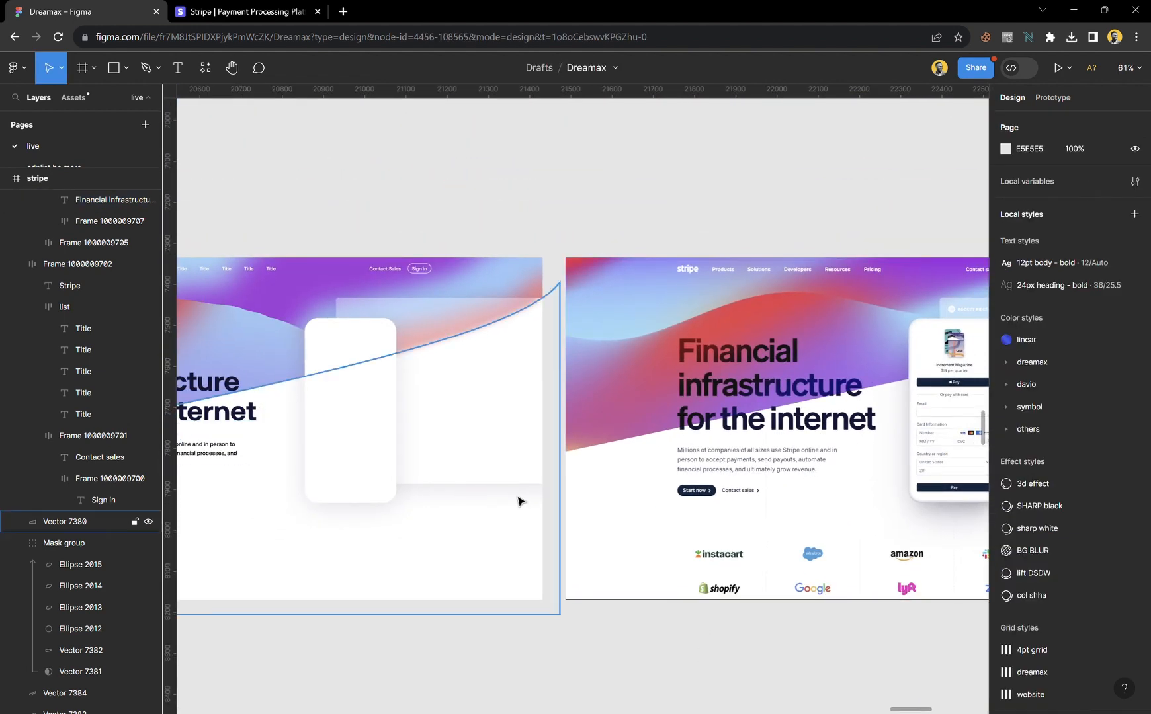
- Recolour the paragraph below the heading to the heading's navy 121537 by sampling it
scroll(517, 495, "left", 5)
double_click(391, 456)
scroll(391, 455, "up", 10)
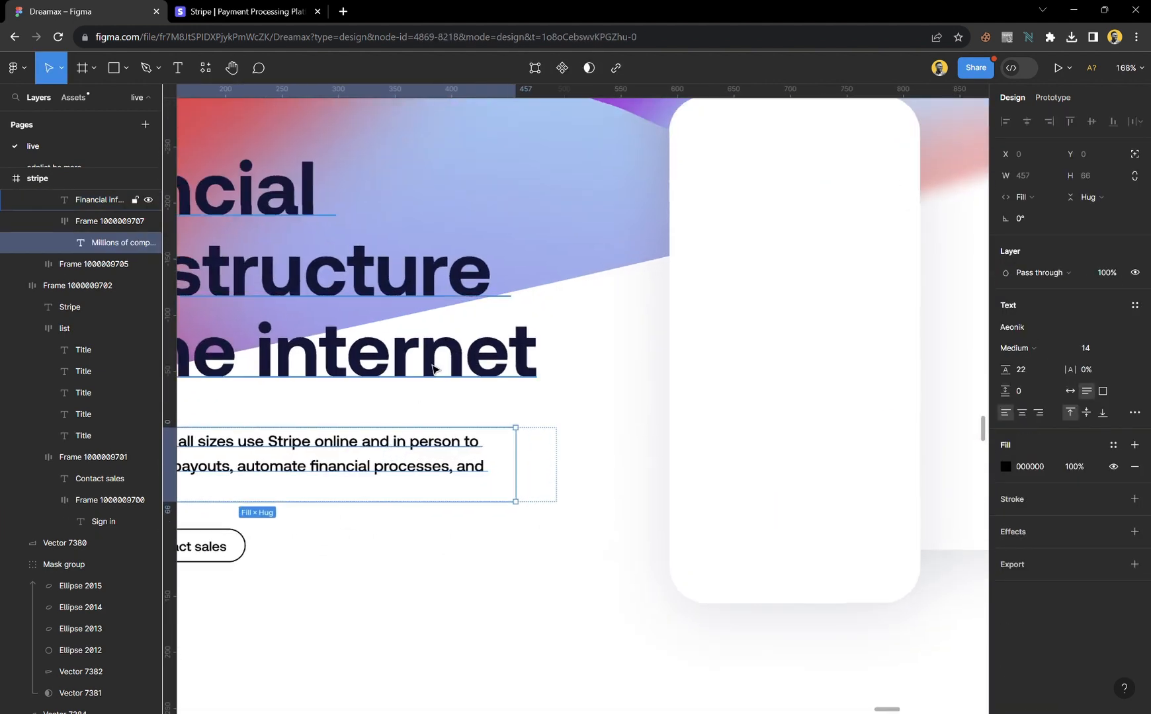
key("i")
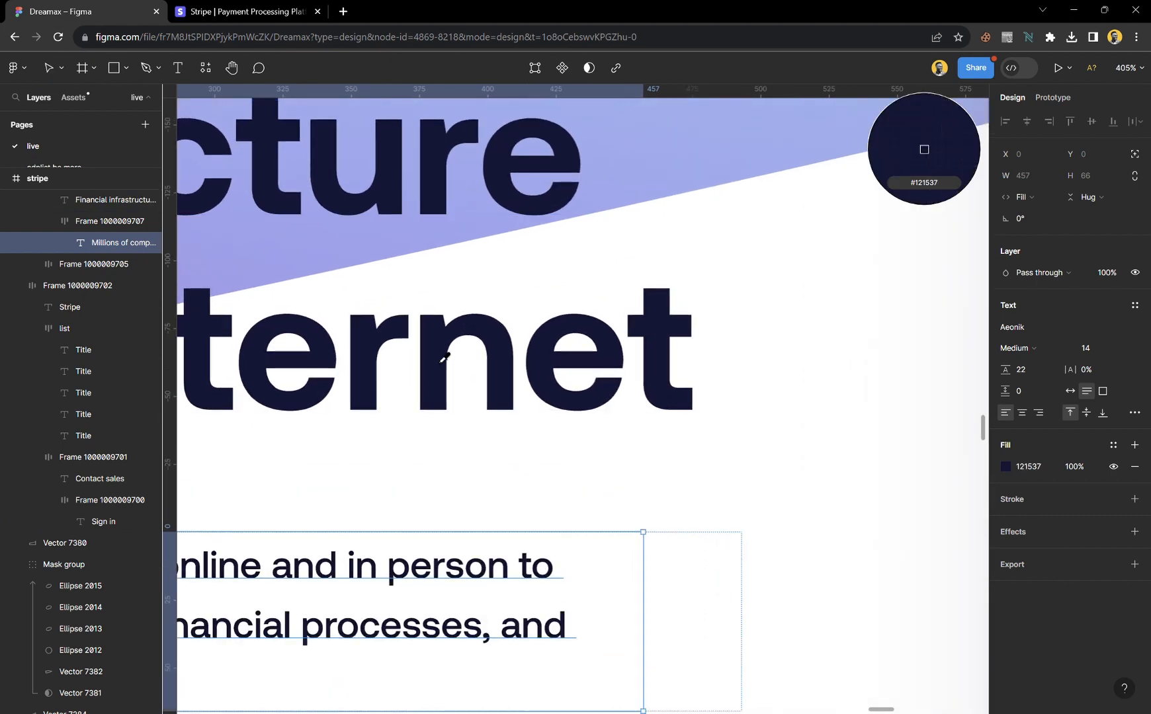
left_click(450, 357)
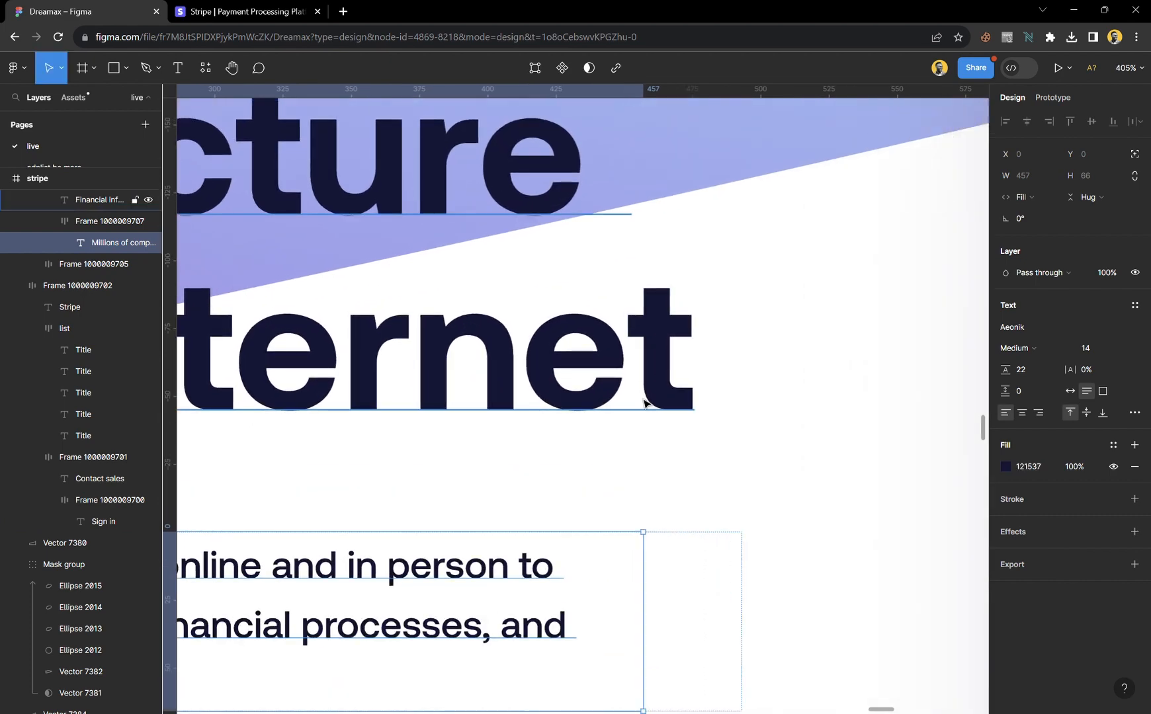
scroll(645, 402, "down", 6)
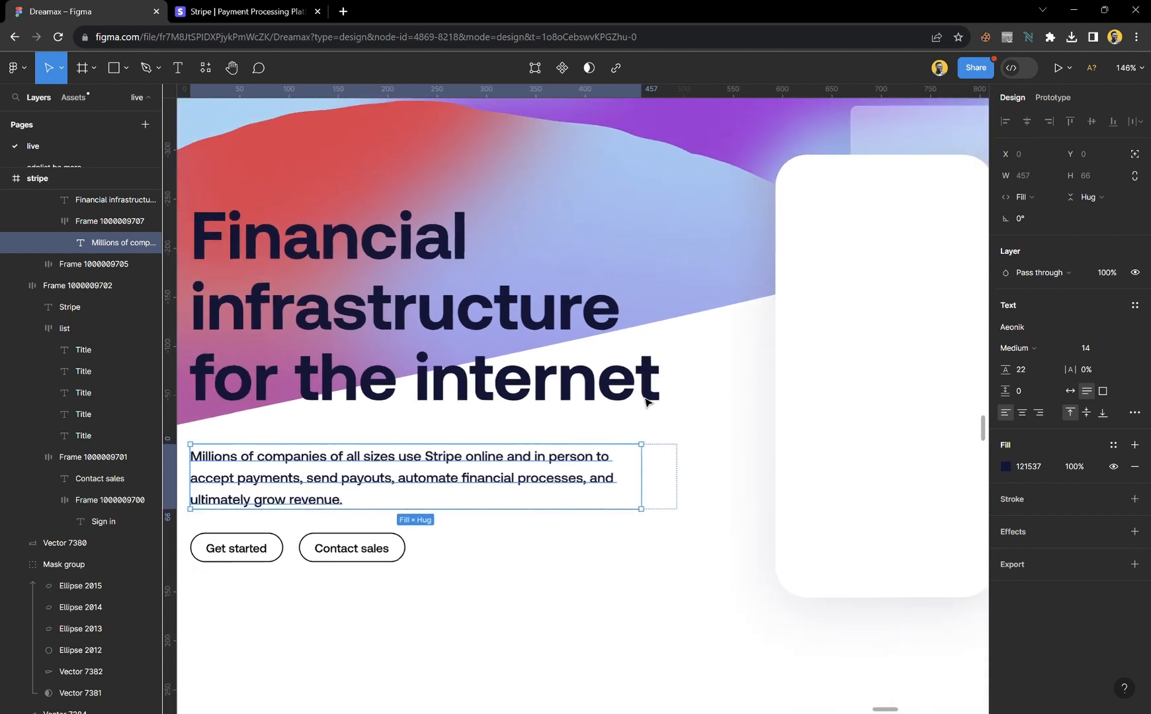
scroll(646, 402, "down", 2)
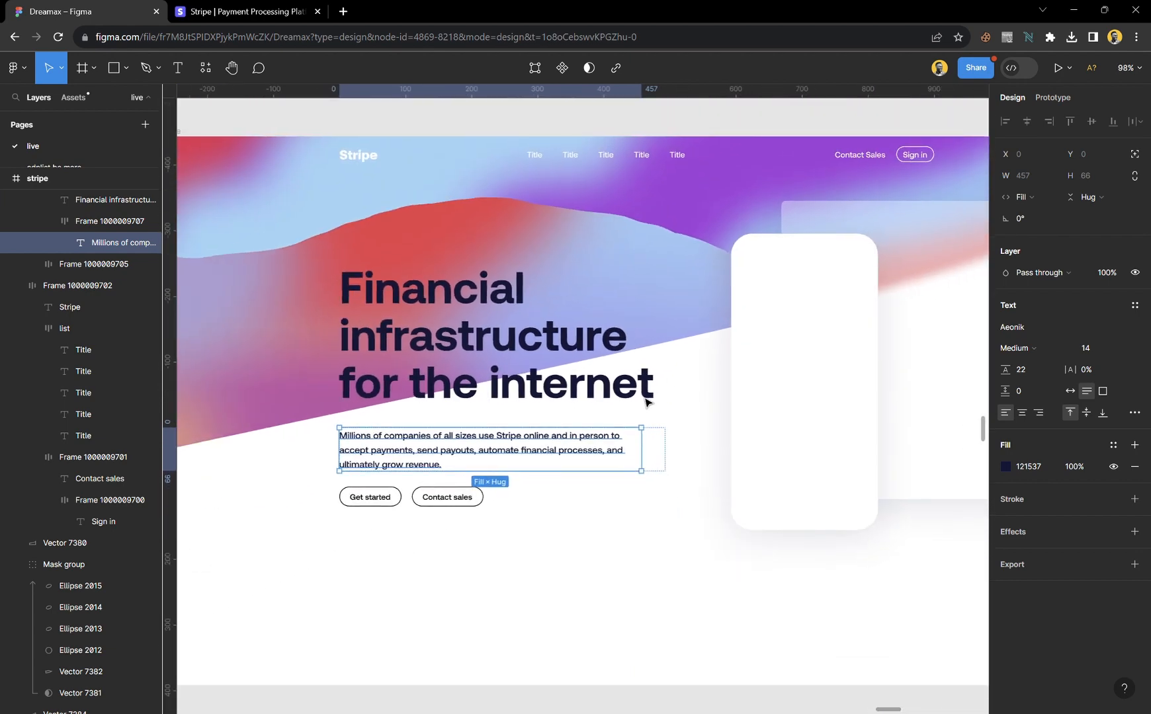
scroll(521, 411, "down", 3)
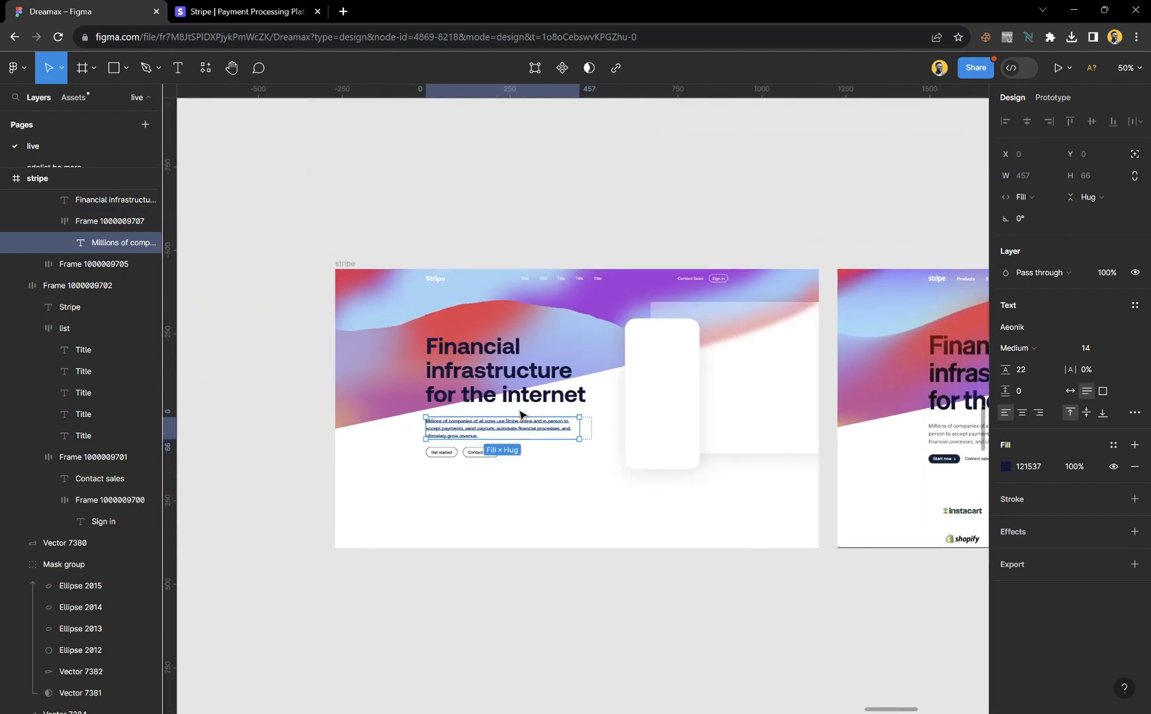
- Copy the paragraph's colour value 121537 and apply it as the Get started button's fill
scroll(454, 493, "up", 4)
scroll(449, 468, "up", 4)
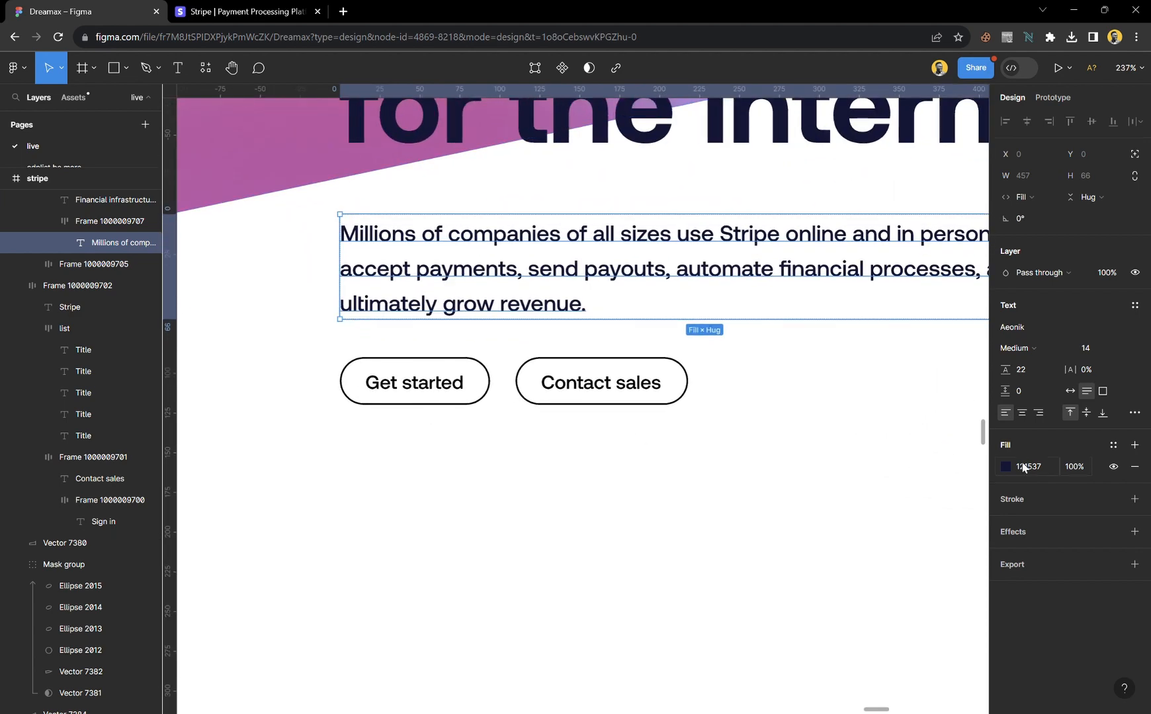
left_click(1031, 468)
key("ctrl+c")
left_click(465, 391)
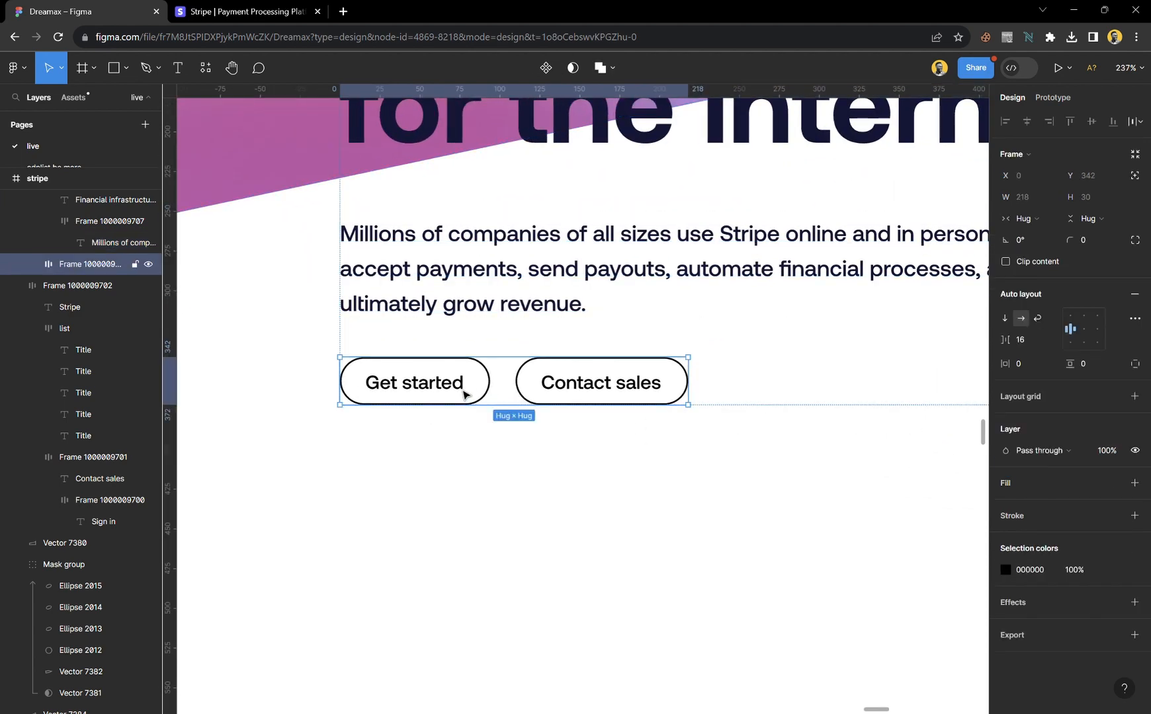
left_click(1087, 490)
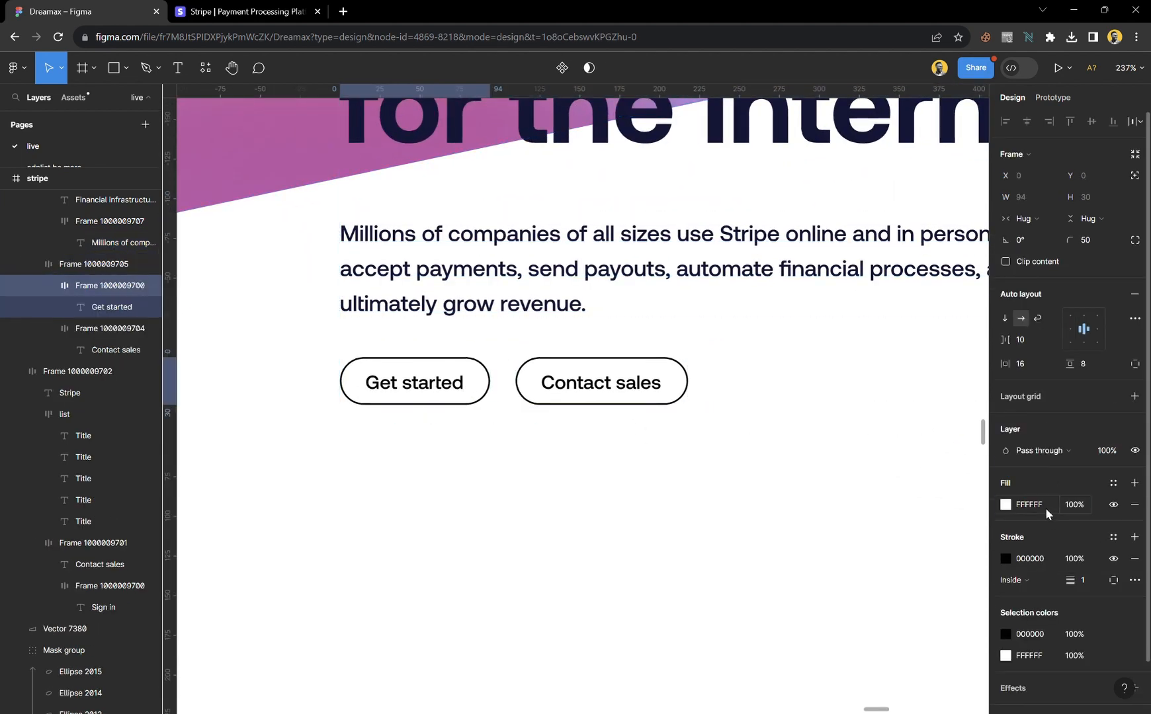
key("ctrl+v")
key("Return")
- Remove the Get started button's stroke and set its label colour to dreamax/white
left_click(1134, 559)
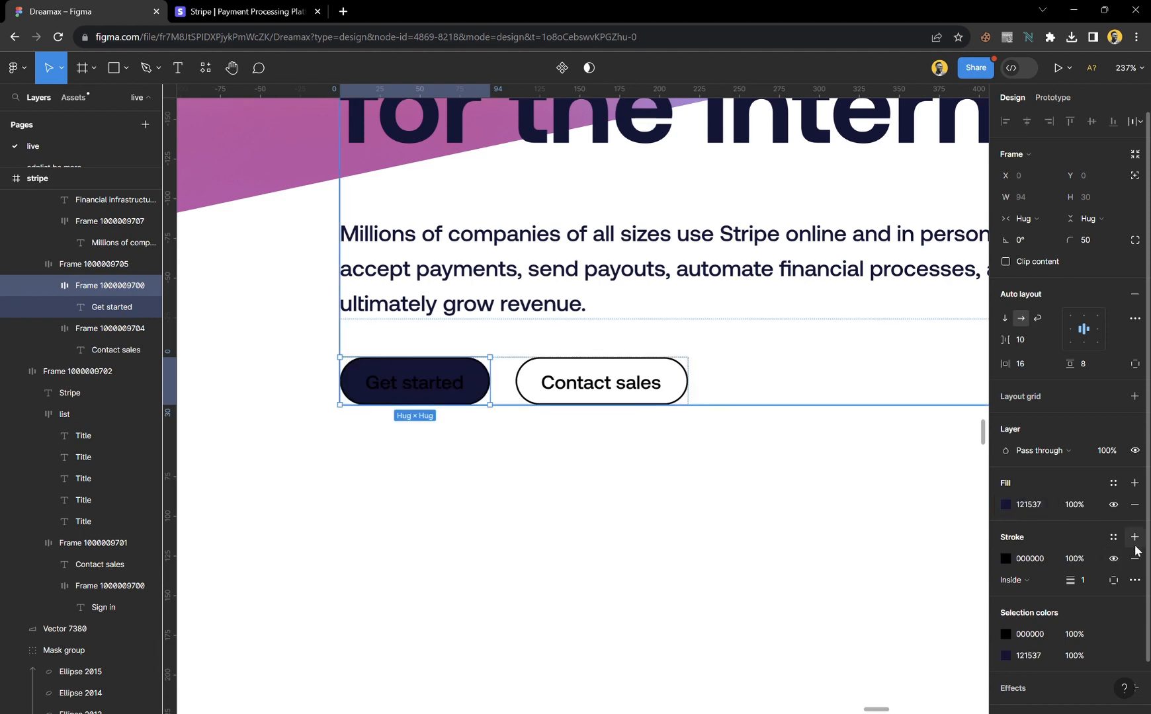
left_click(1110, 592)
left_click(900, 559)
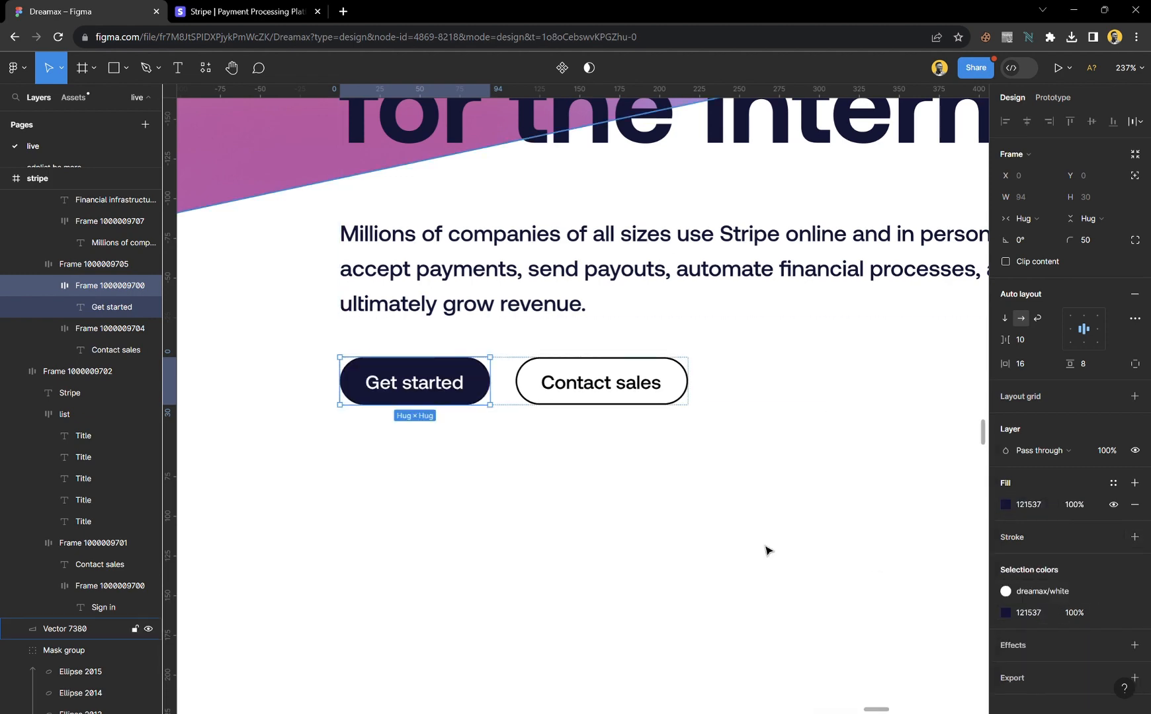
- Compare with the reference buttons, set the Contact sales button's colours to 121537 and remove its stroke
left_click(361, 462)
key("shift+2")
scroll(452, 463, "down", 3)
scroll(796, 465, "up", 10)
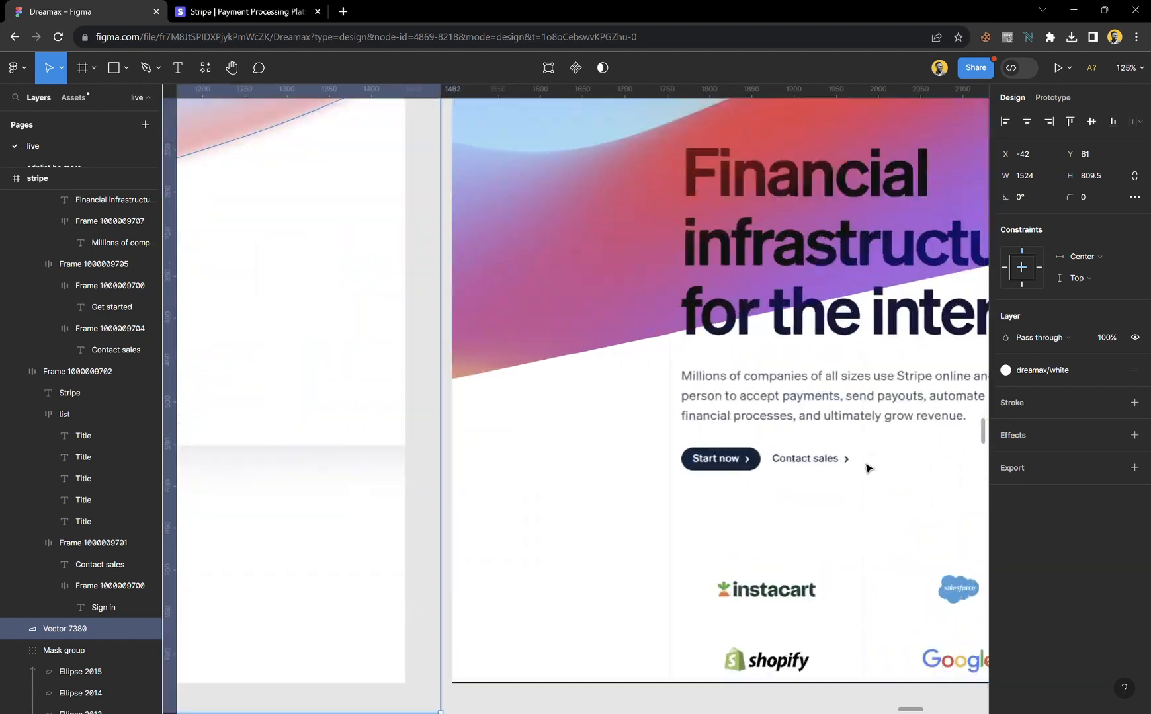
scroll(806, 457, "down", 5)
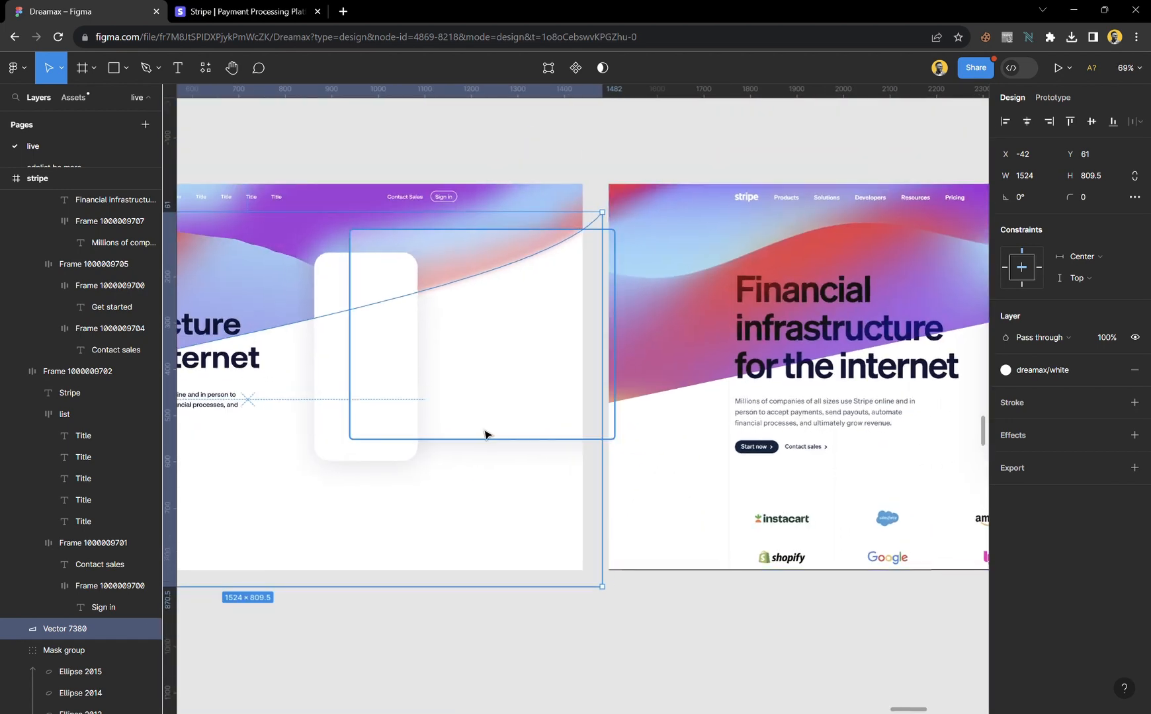
scroll(486, 434, "up", 5)
scroll(447, 431, "up", 5)
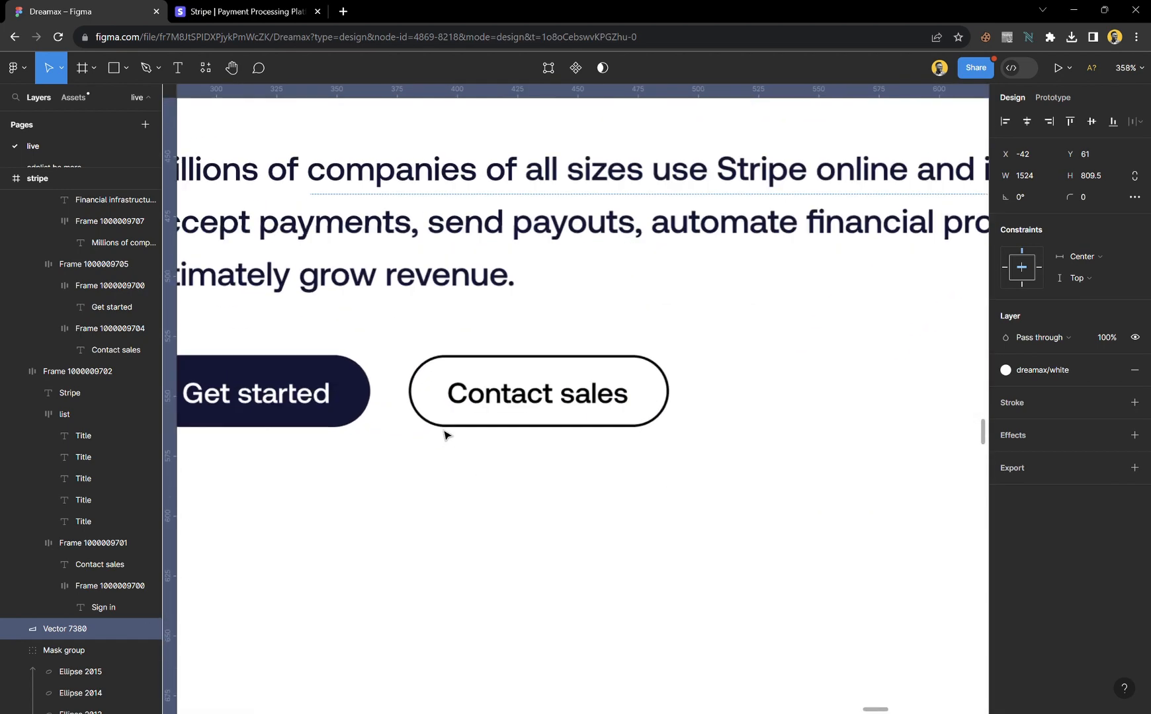
double_click(577, 389)
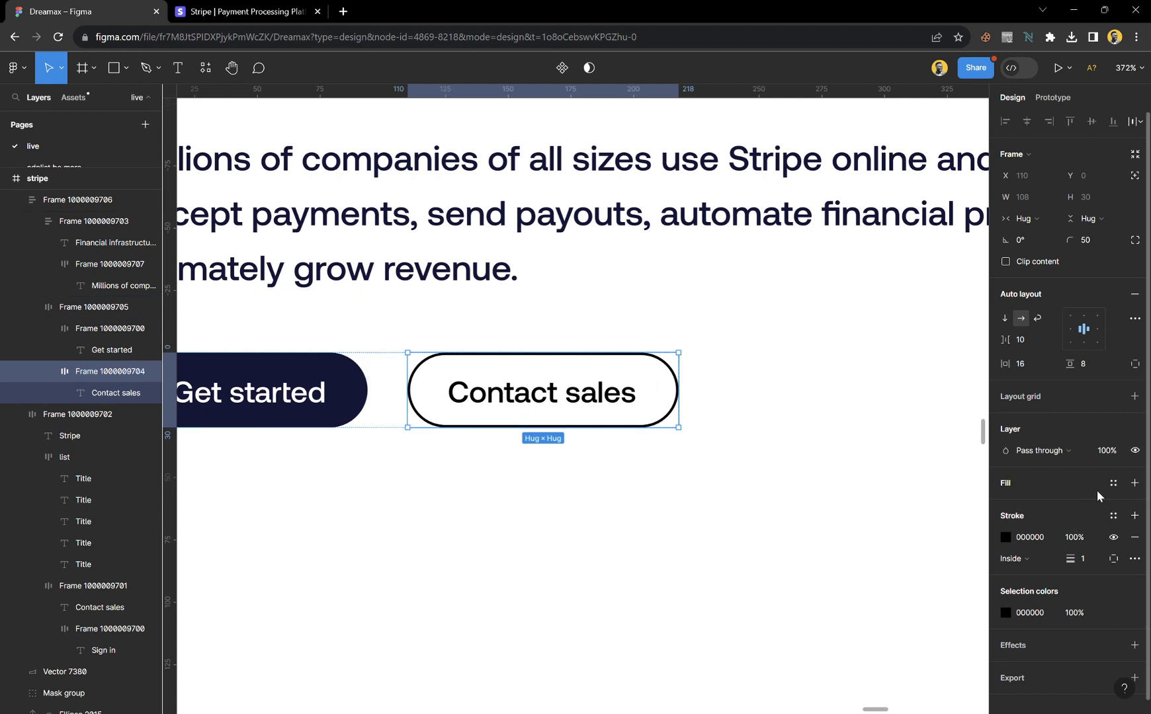
left_click(1048, 612)
type("121537")
key("Return")
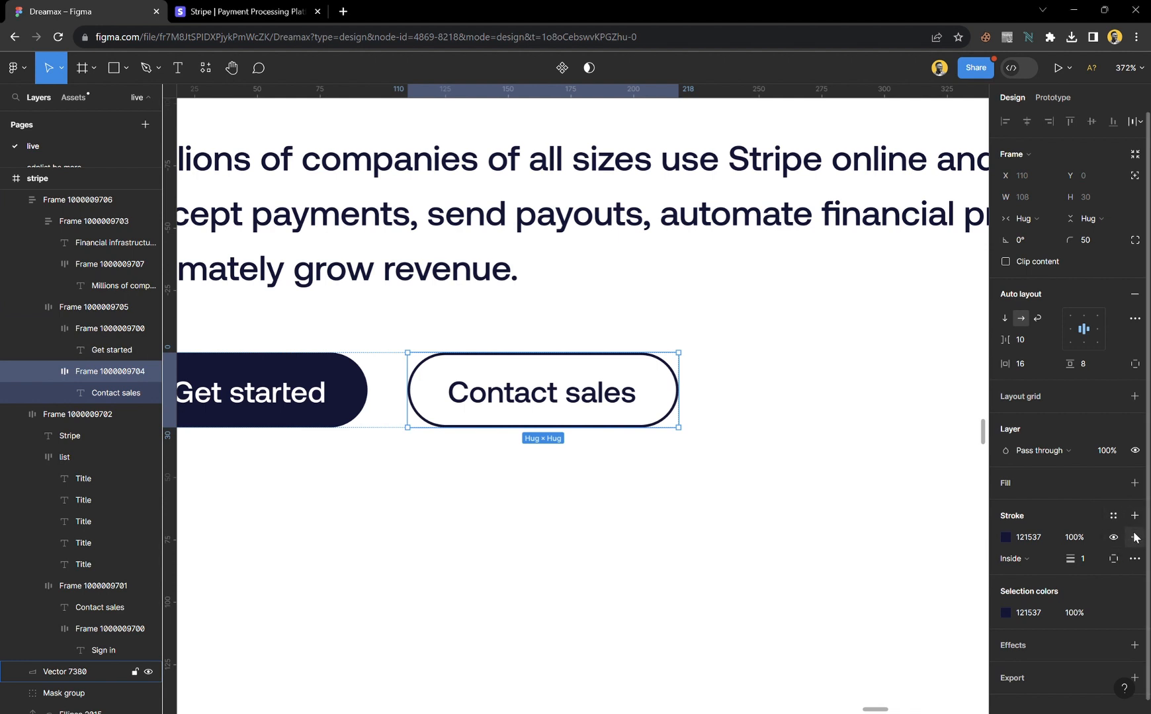
left_click(1135, 537)
left_click(805, 451)
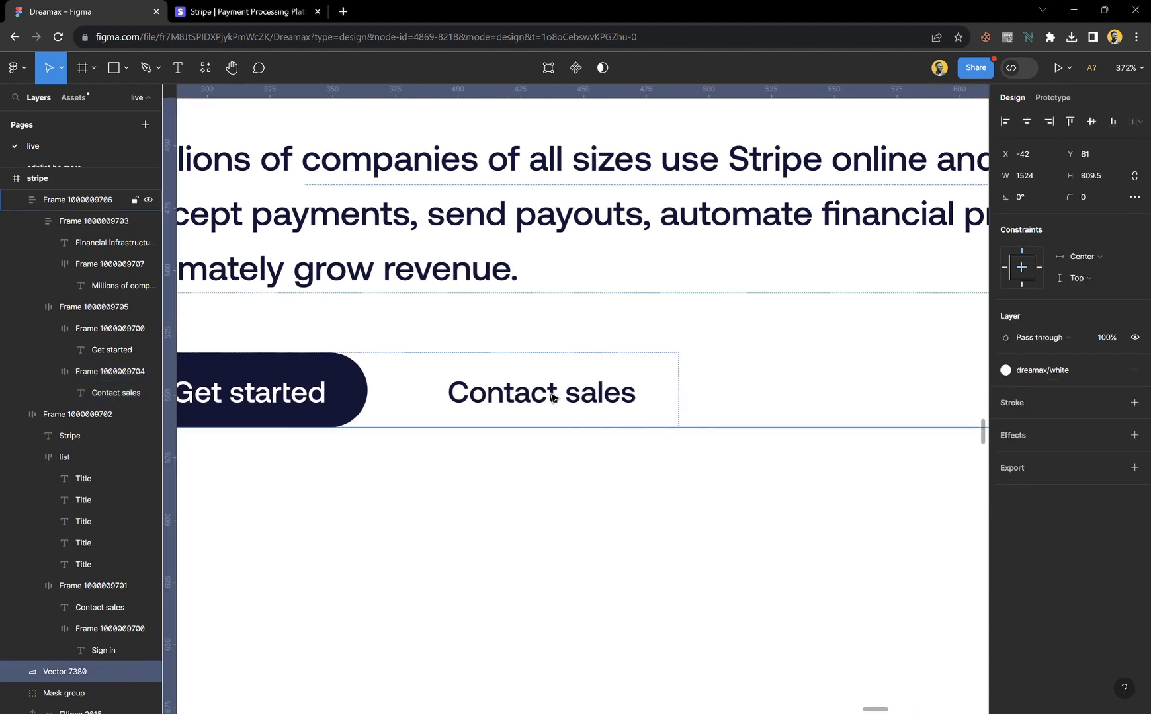
- Set the spacing between the Get started and Contact sales buttons to 0
double_click(553, 394)
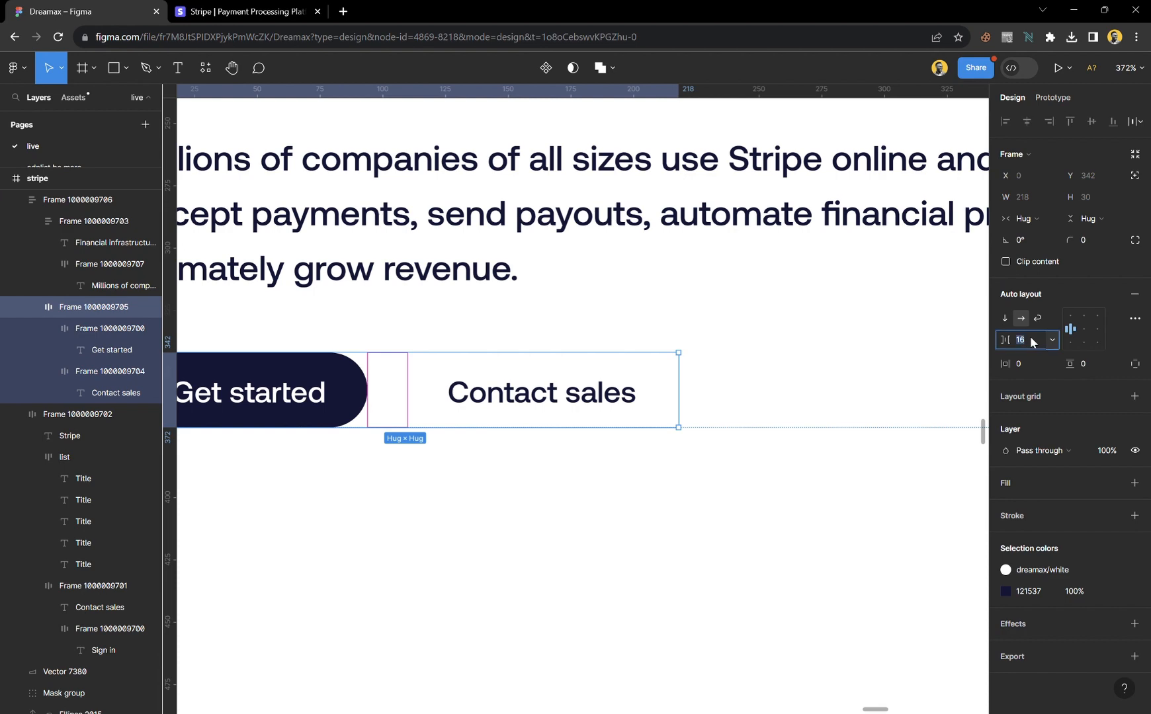
type("0")
key("Return")
left_click(662, 501)
scroll(582, 476, "down", 5)
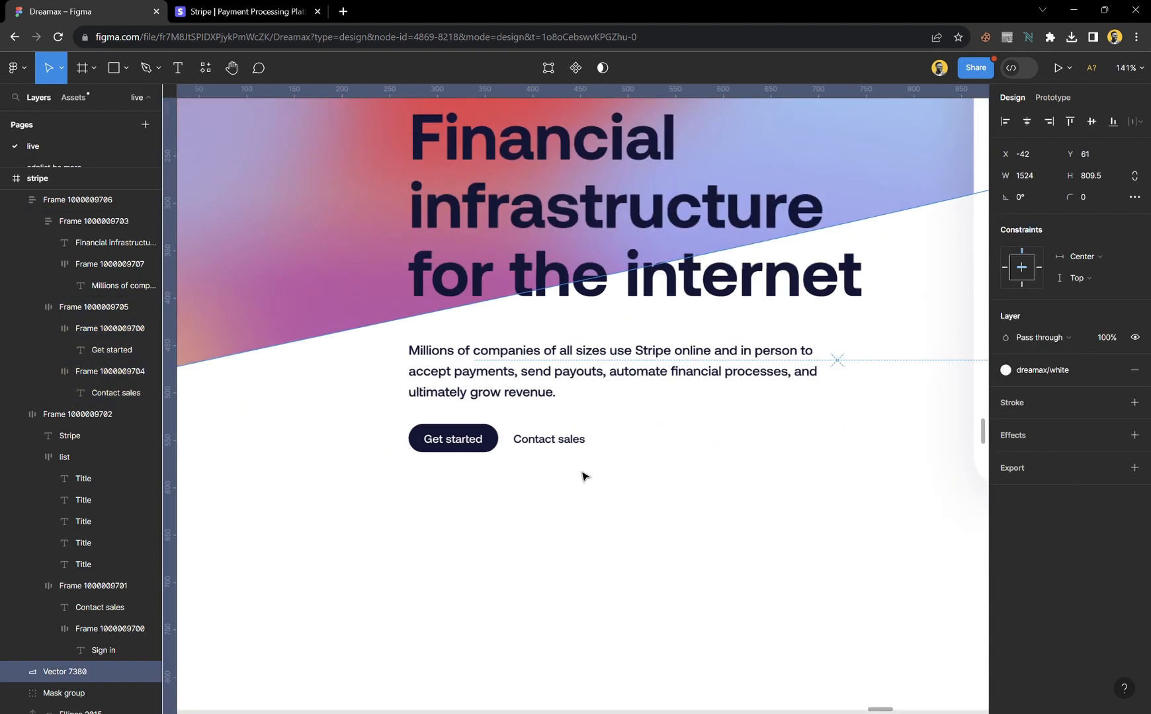
scroll(567, 507, "down", 5)
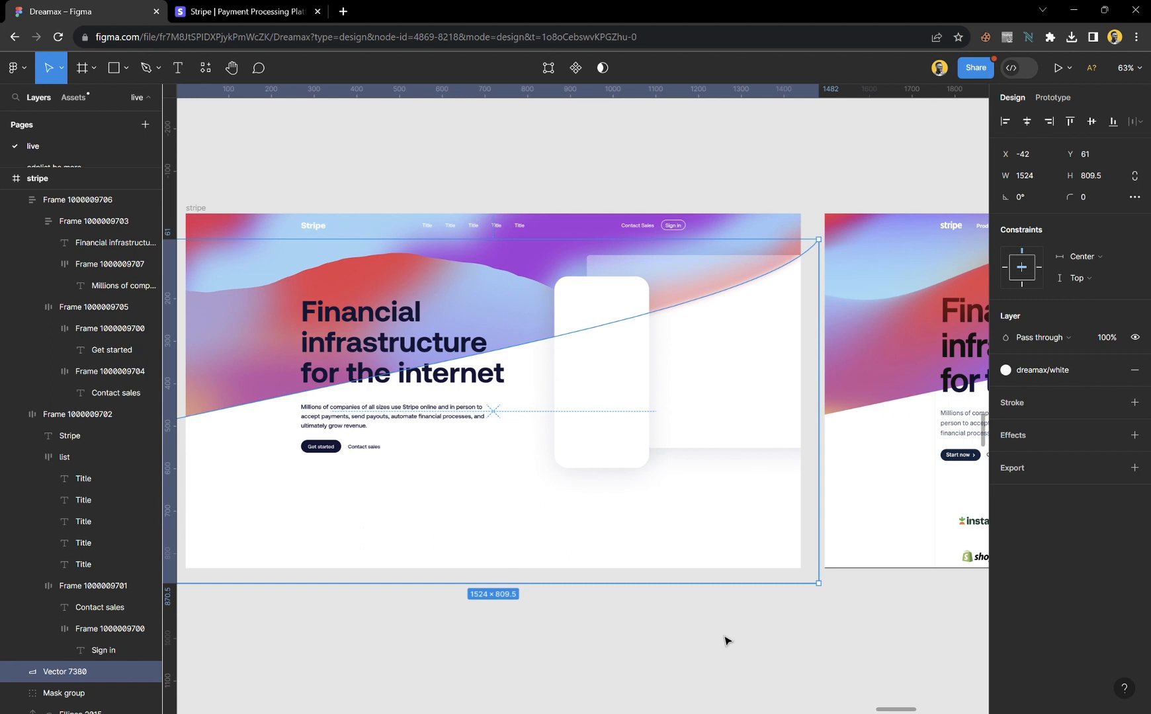
left_click(728, 641)
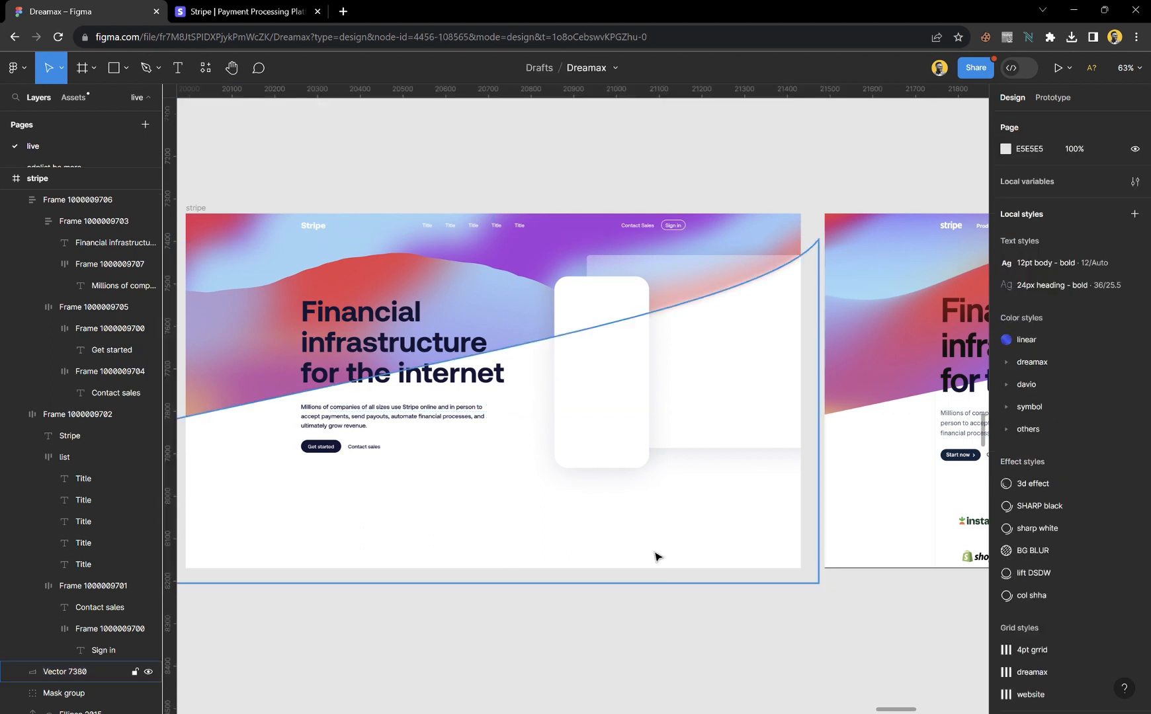
- Add a layer blur effect to the wave's mask group in the stripe frame
scroll(637, 487, "right", 3)
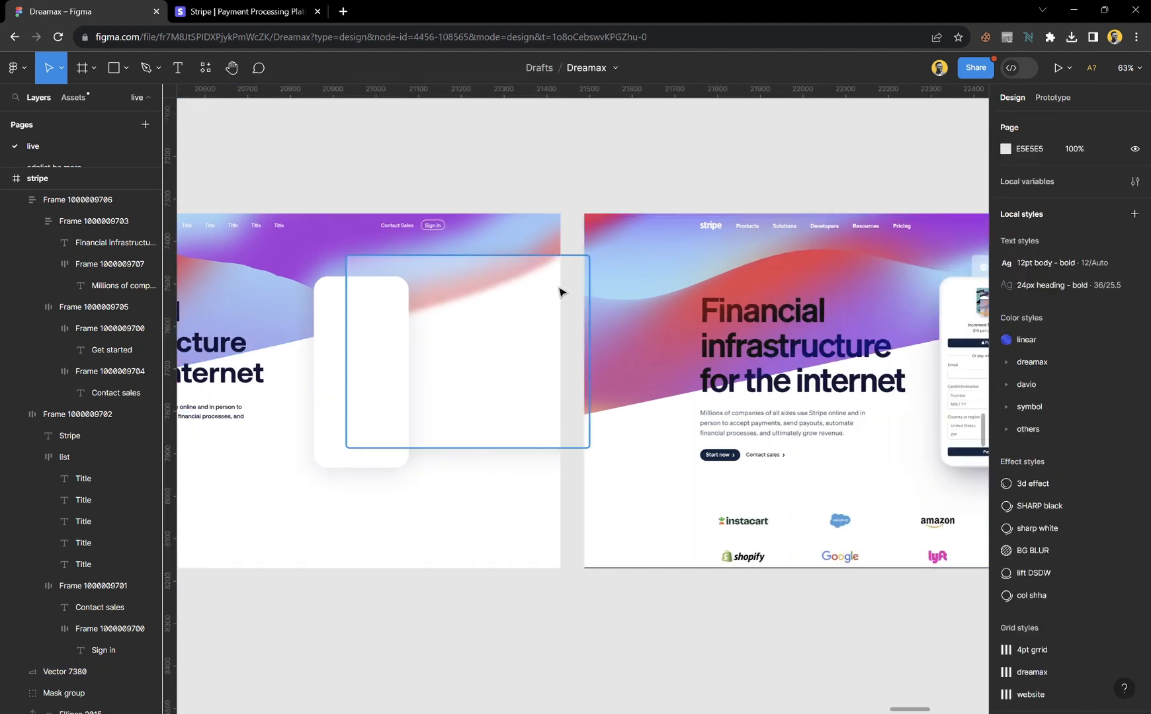
scroll(691, 288, "left", 3)
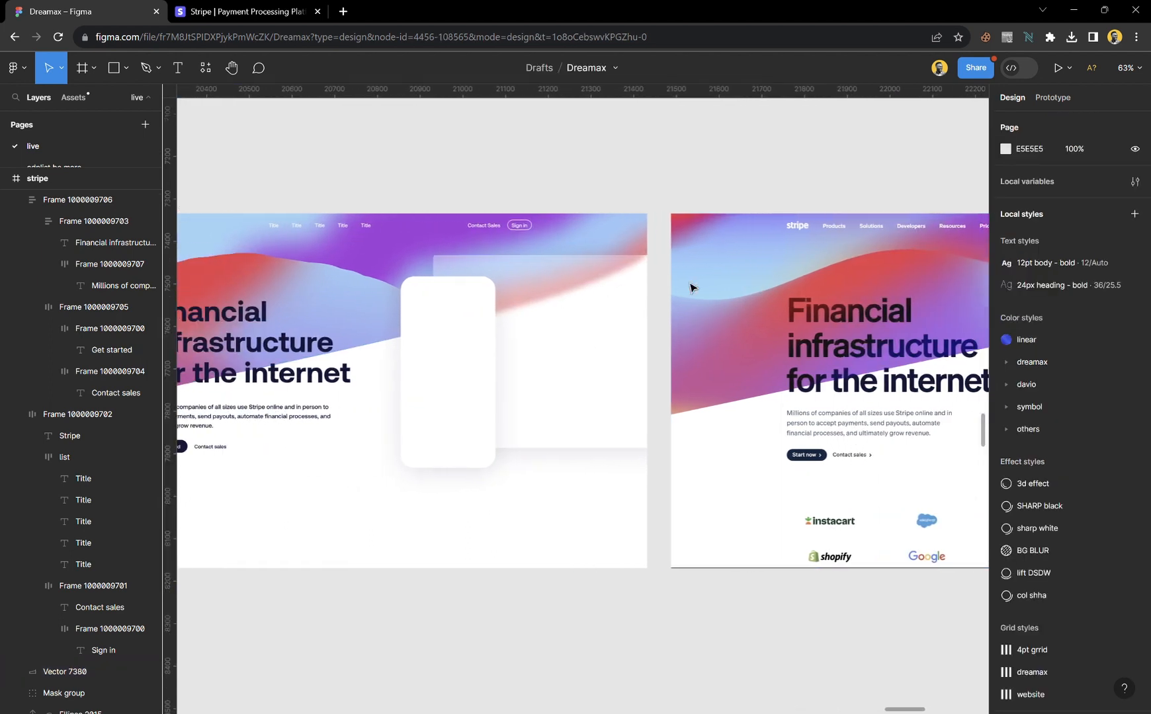
scroll(815, 272, "right", 1)
scroll(868, 262, "right", 3)
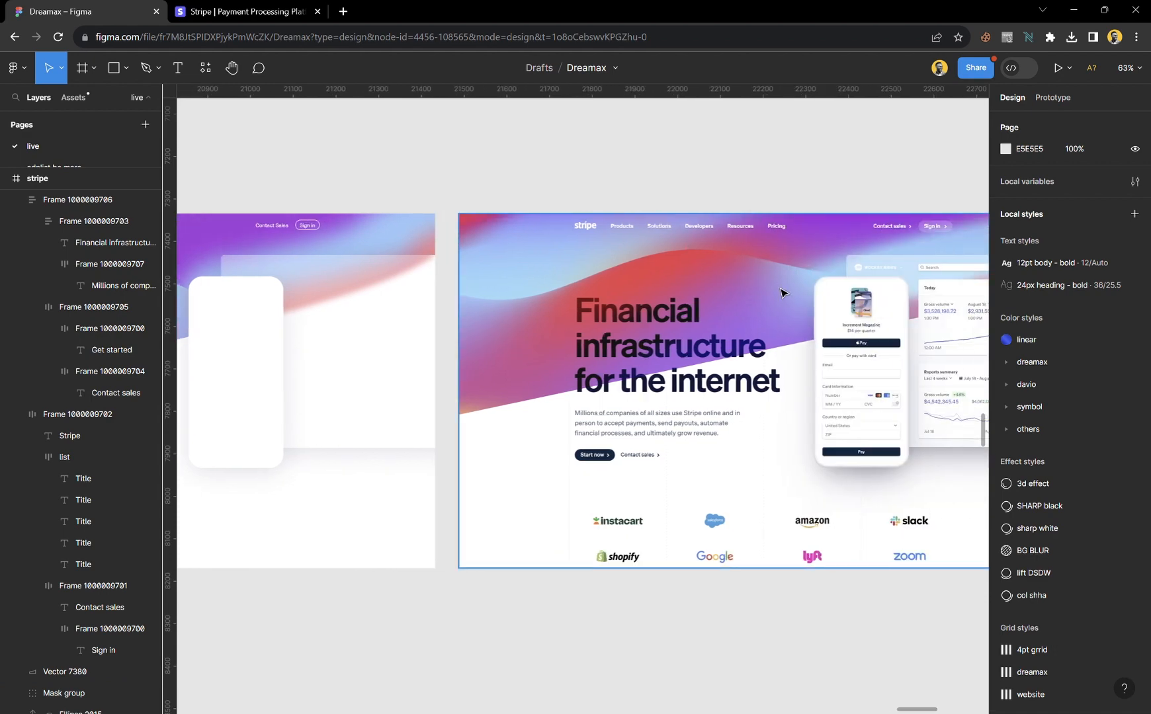
scroll(782, 293, "down", 4)
scroll(351, 315, "up", 3)
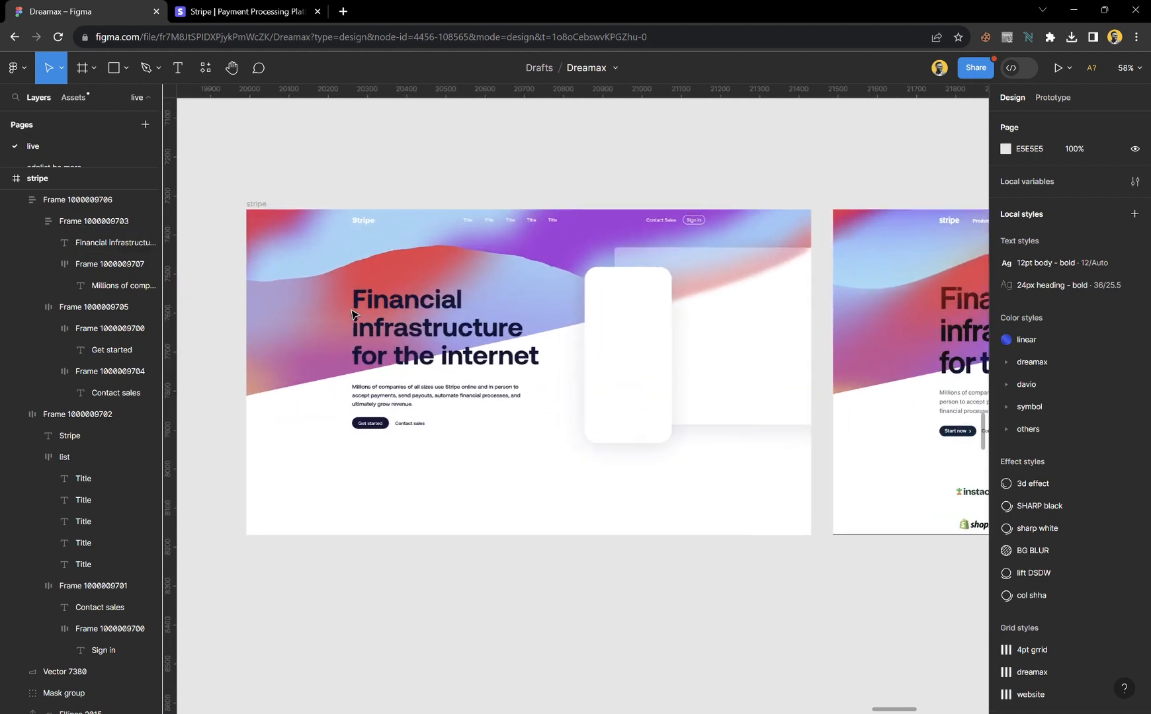
left_click(529, 276)
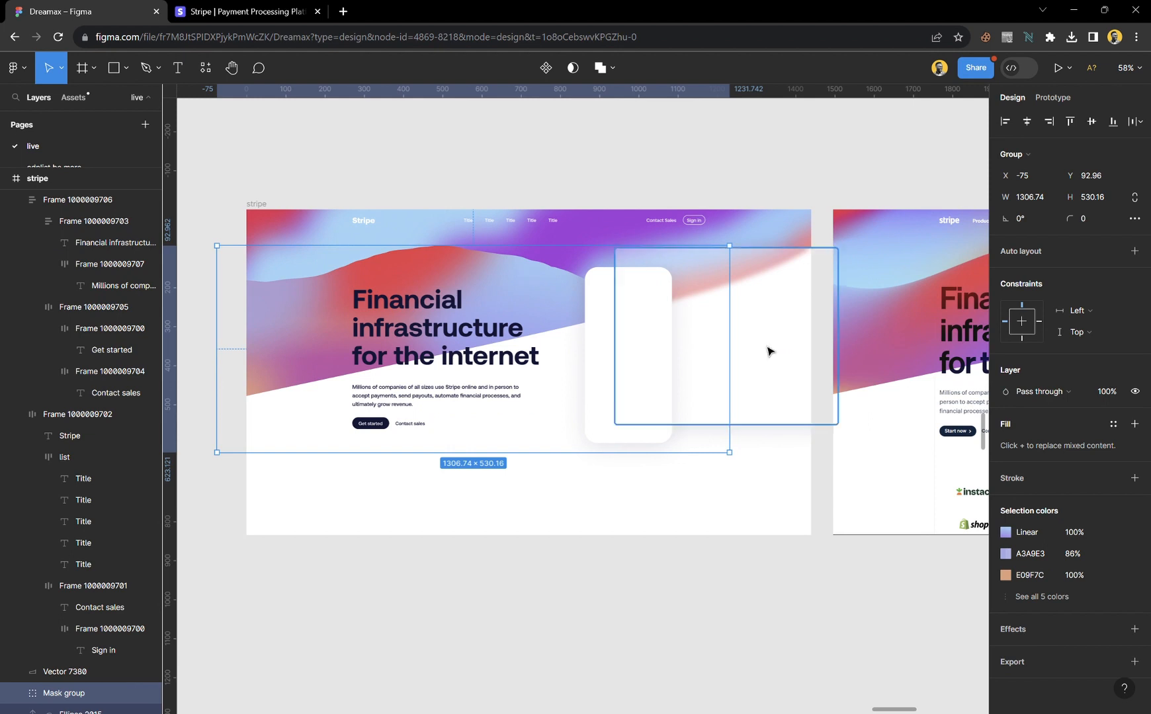
left_click(1046, 631)
left_click(1045, 651)
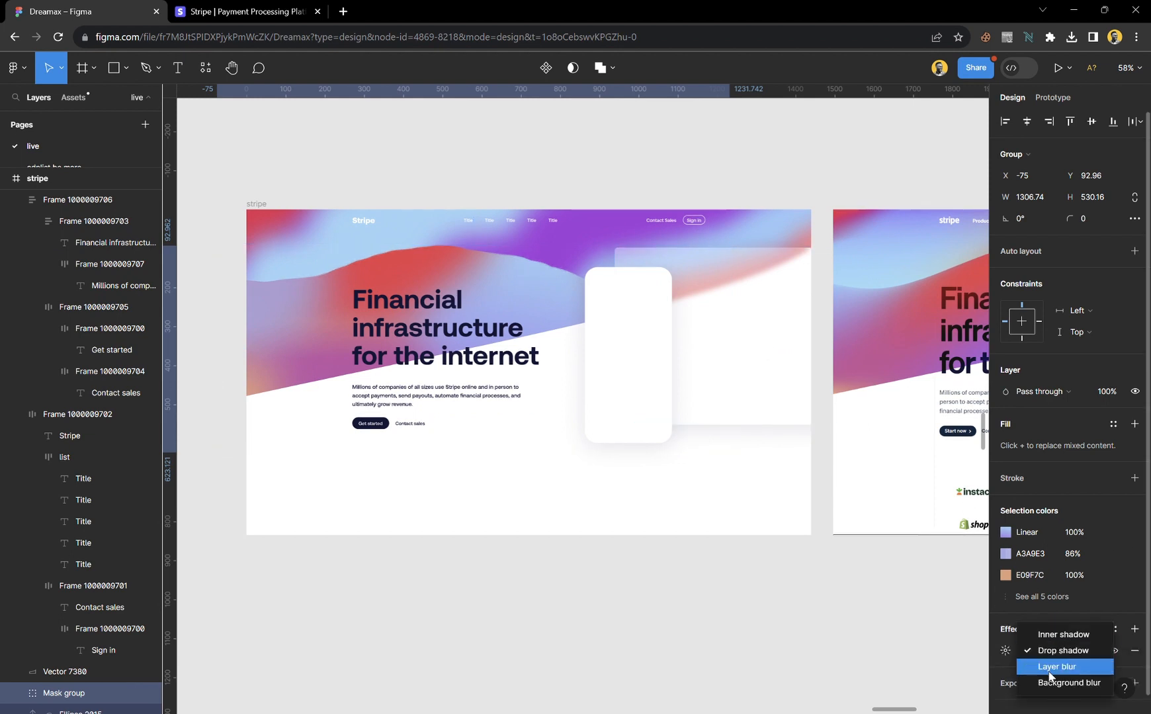
left_click(1049, 668)
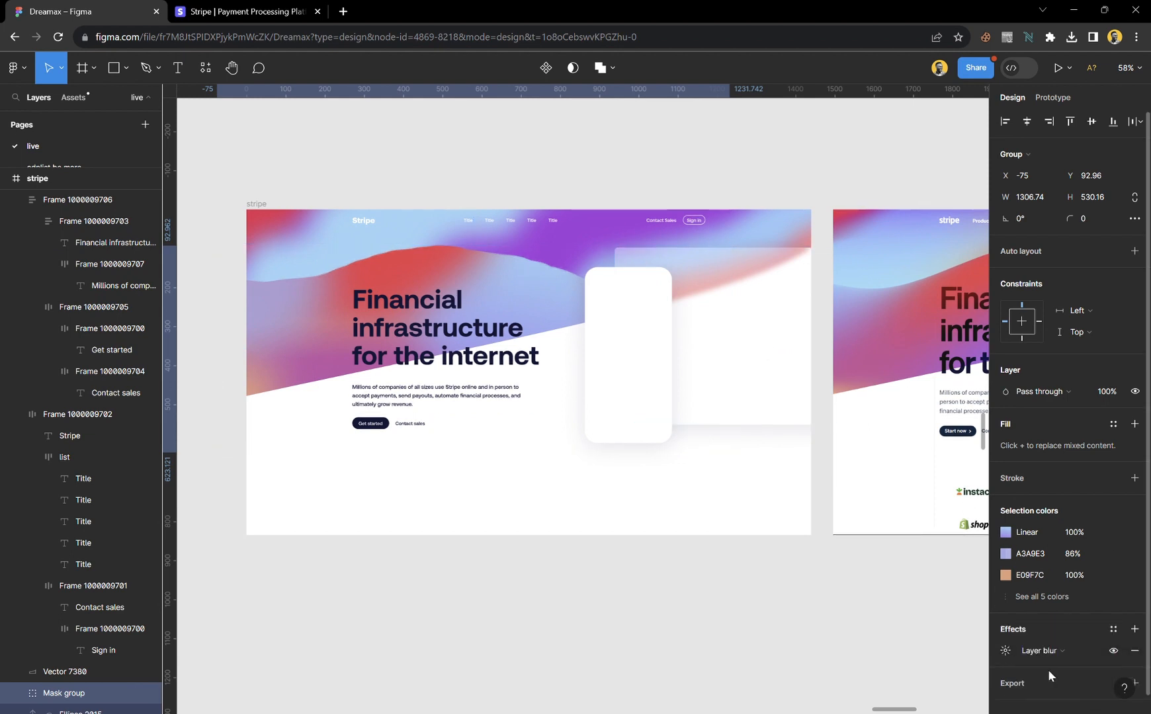
- Set the mask group's layer blur to 5 for a slight softening of the wave's edge
left_click(1006, 651)
left_click_drag(840, 684, 25, 674)
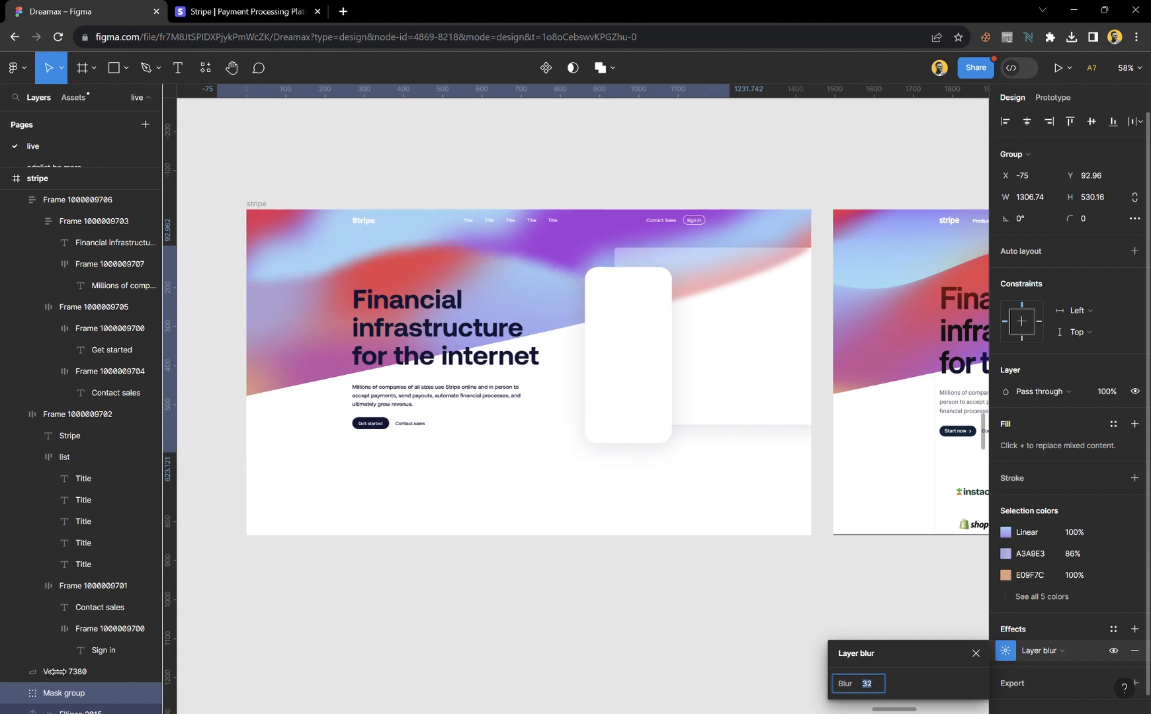
left_click_drag(1143, 666, 917, 662)
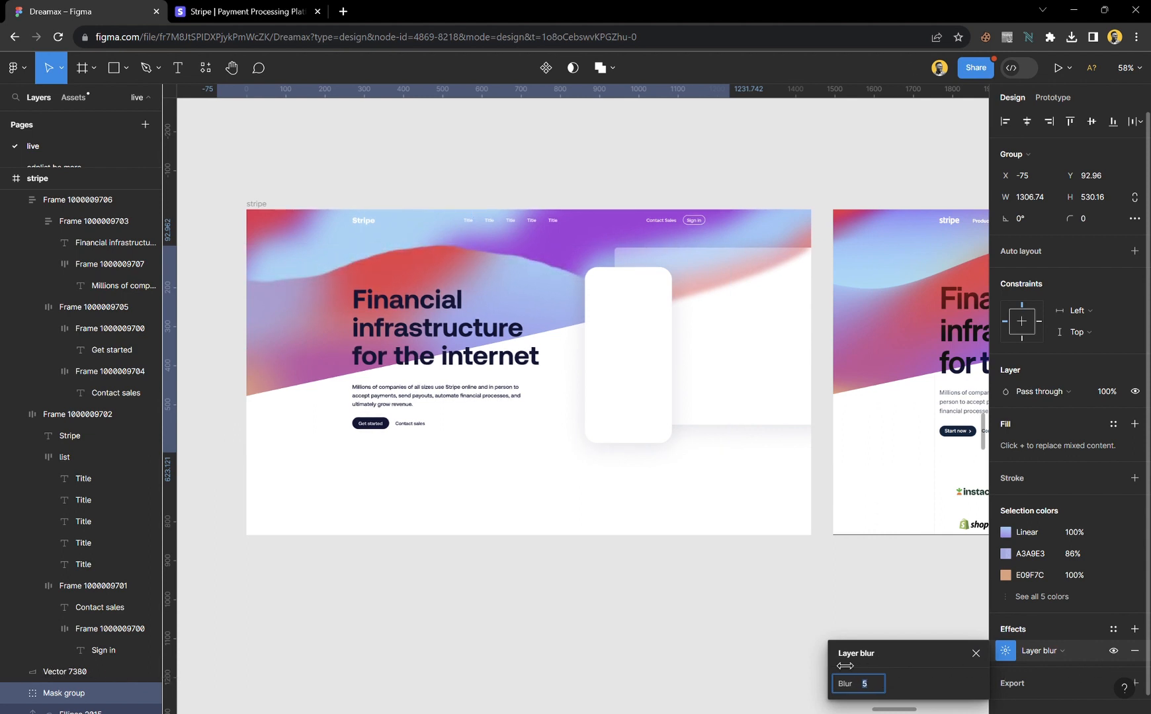
left_click(665, 624)
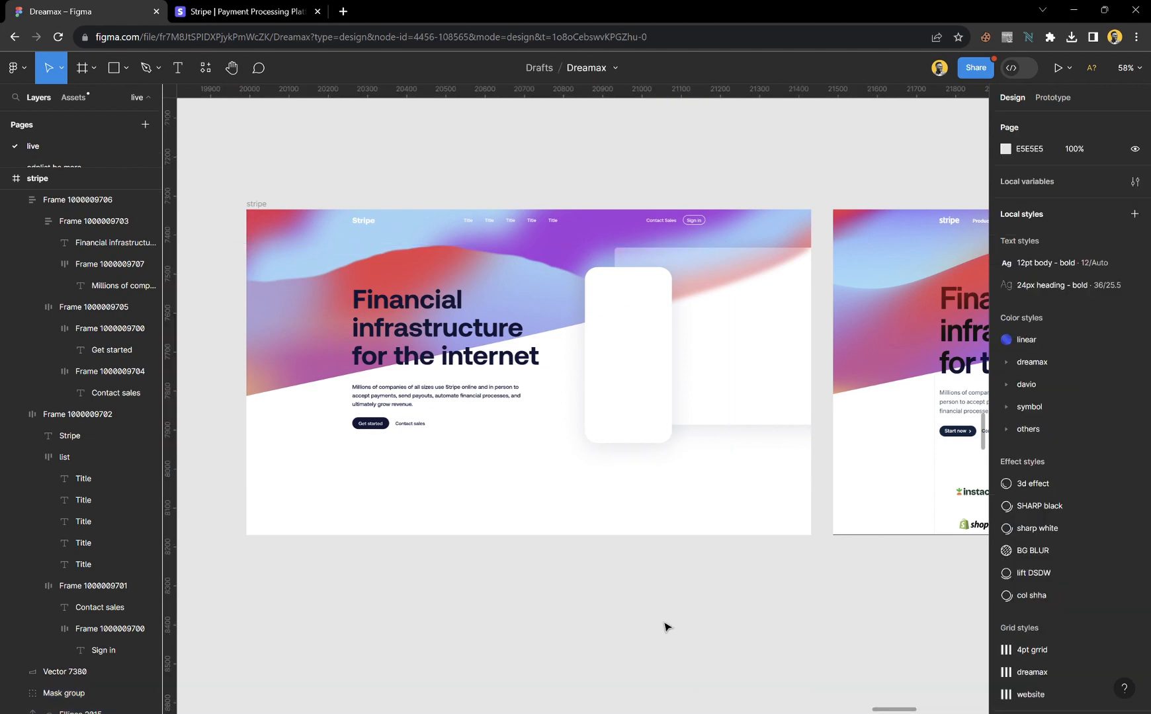
- Move the full hero reference screenshot aside and place the Products dropdown reference beside the stripe frame
scroll(418, 322, "up", 3)
scroll(418, 322, "down", 3)
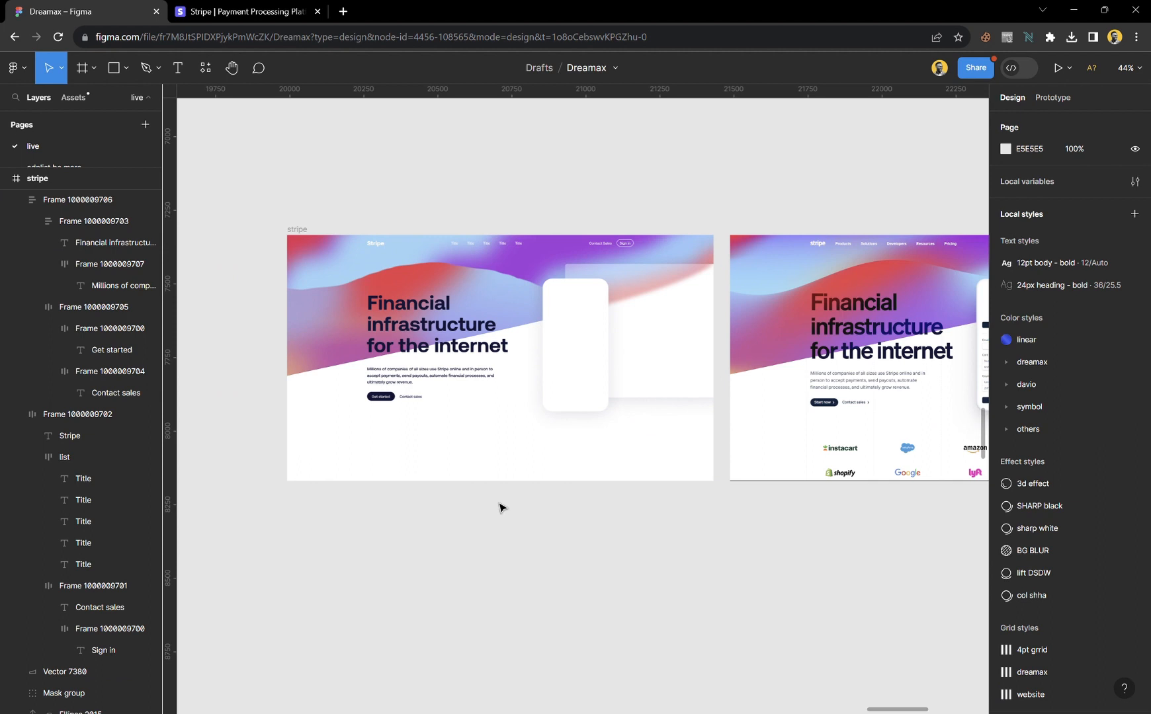
scroll(532, 417, "right", 5)
scroll(532, 416, "left", 5)
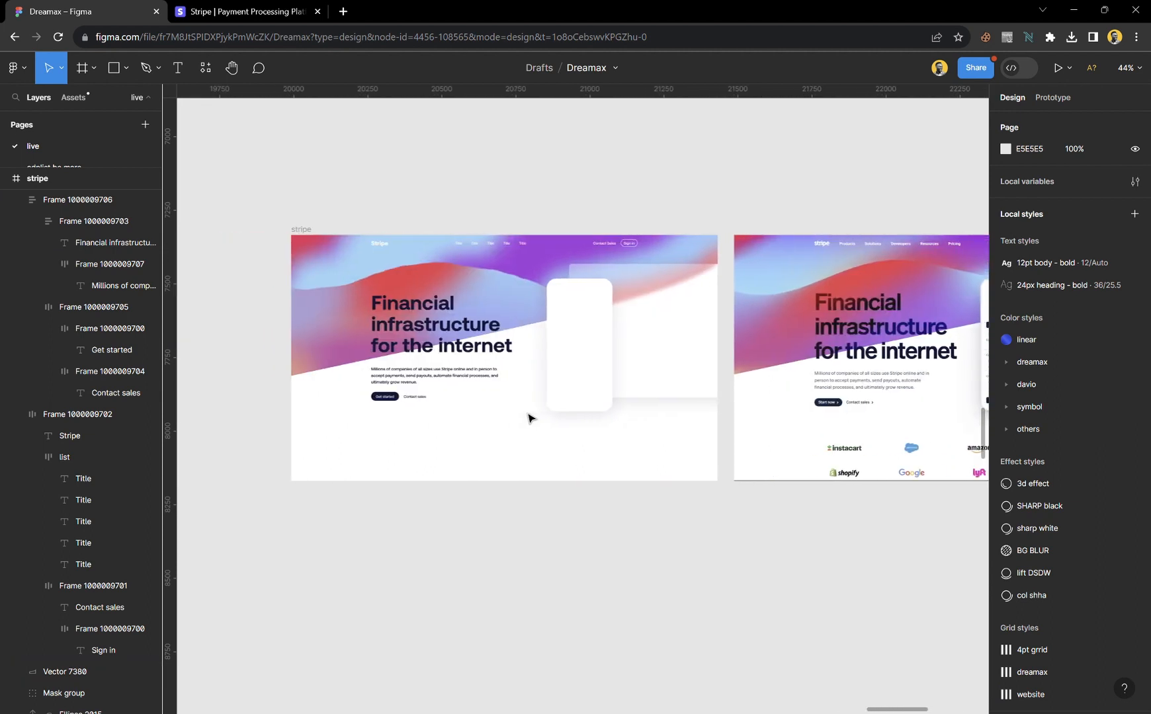
scroll(529, 417, "right", 2)
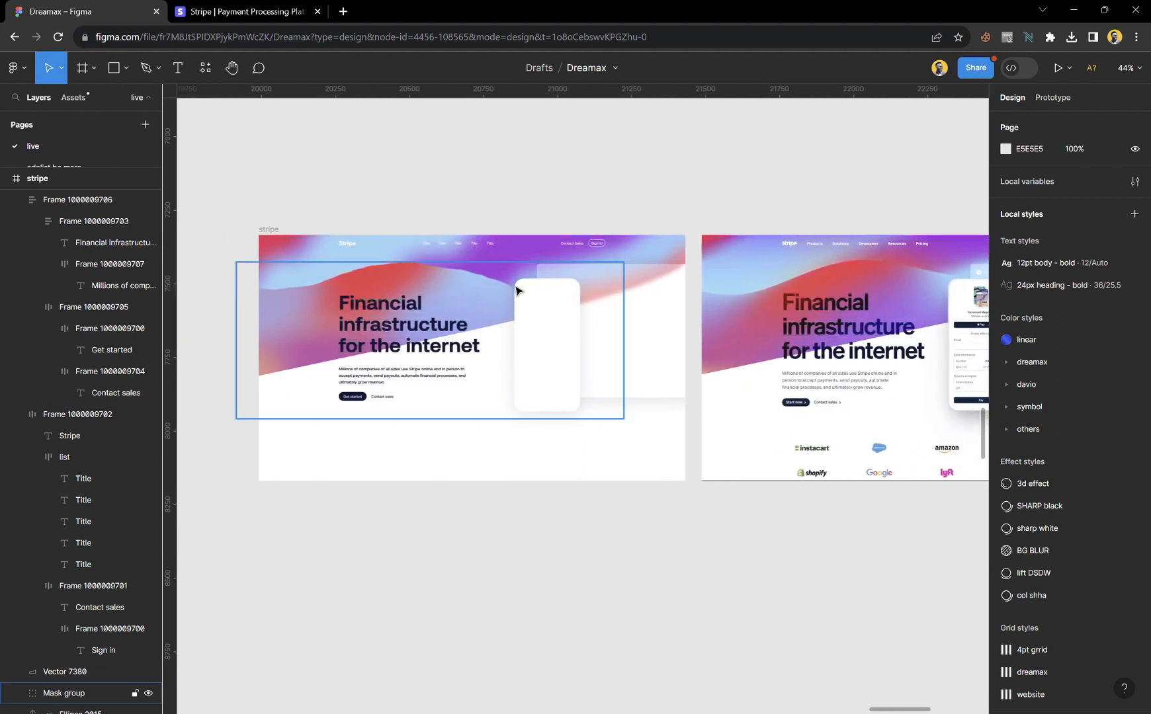
scroll(526, 288, "up", 1)
left_click(570, 269)
scroll(721, 305, "right", 6)
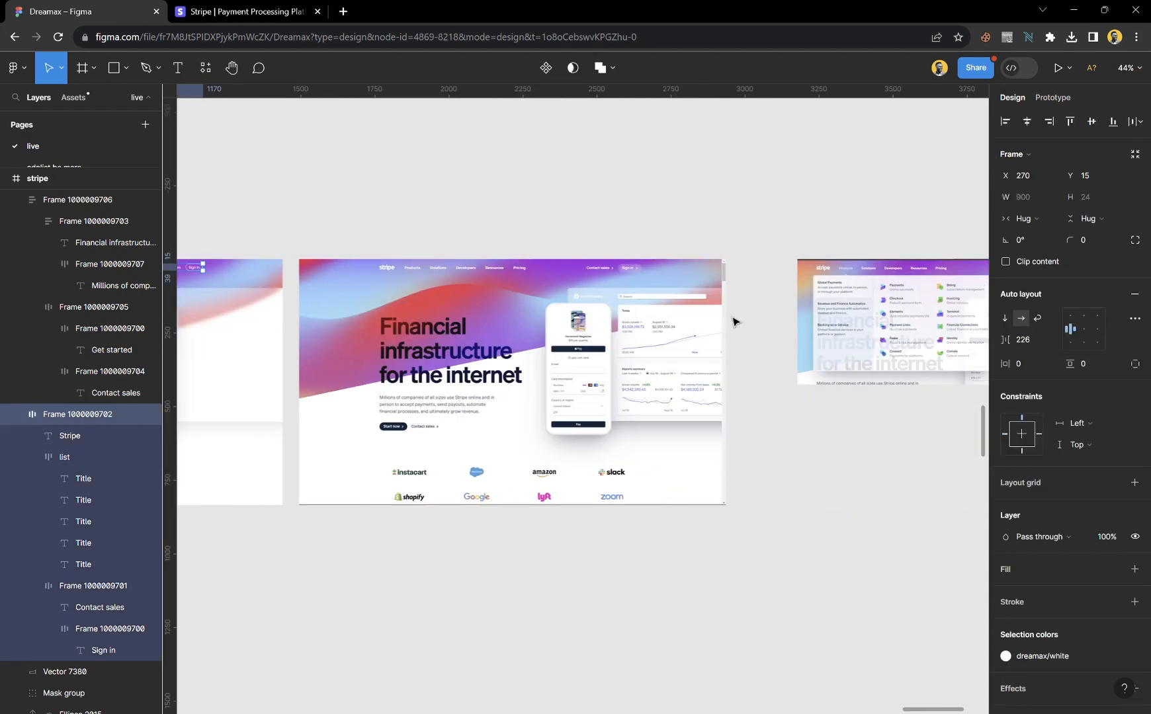
scroll(733, 320, "left", 1)
left_click_drag(394, 329, 1134, 329)
left_click_drag(799, 289, 372, 278)
scroll(372, 279, "left", 6)
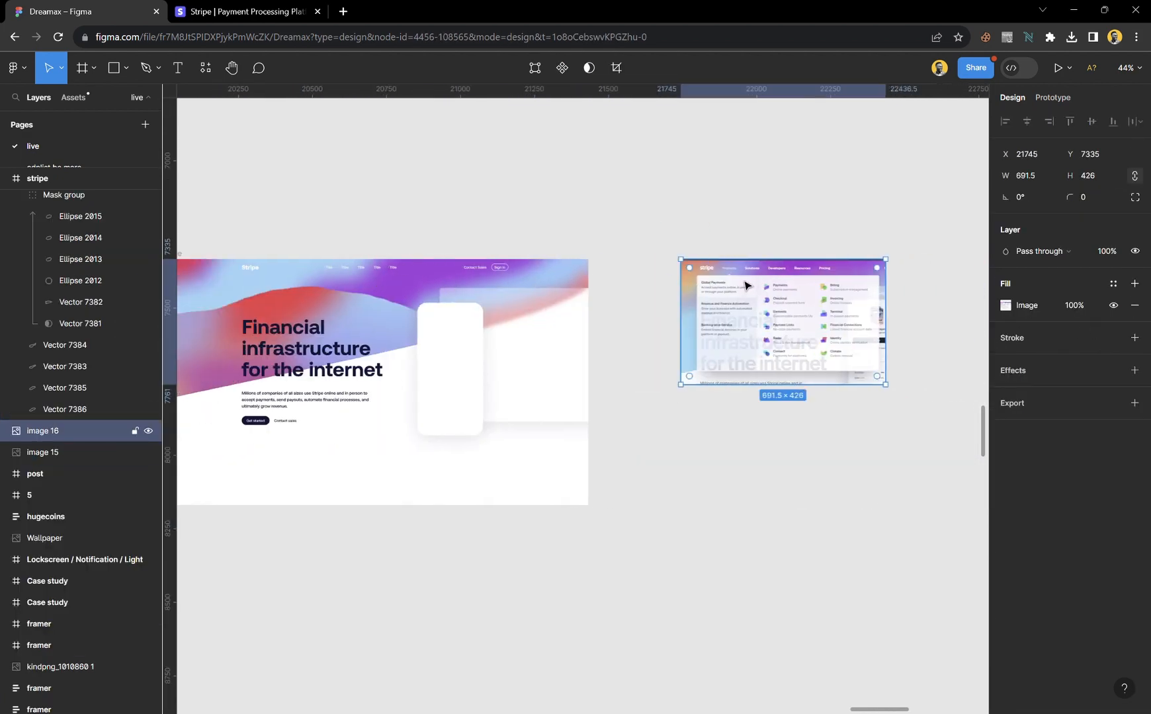
- Examine the Products dropdown reference up close, including its side column, link titles, descriptions and icons
key("shift+2")
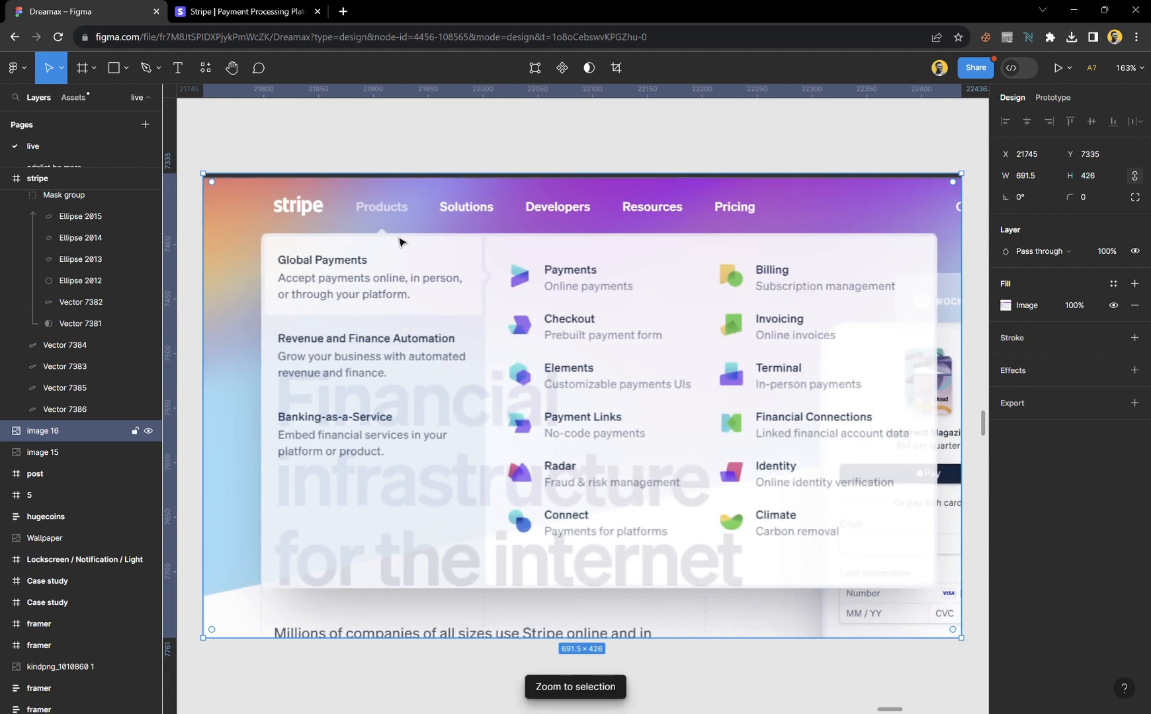
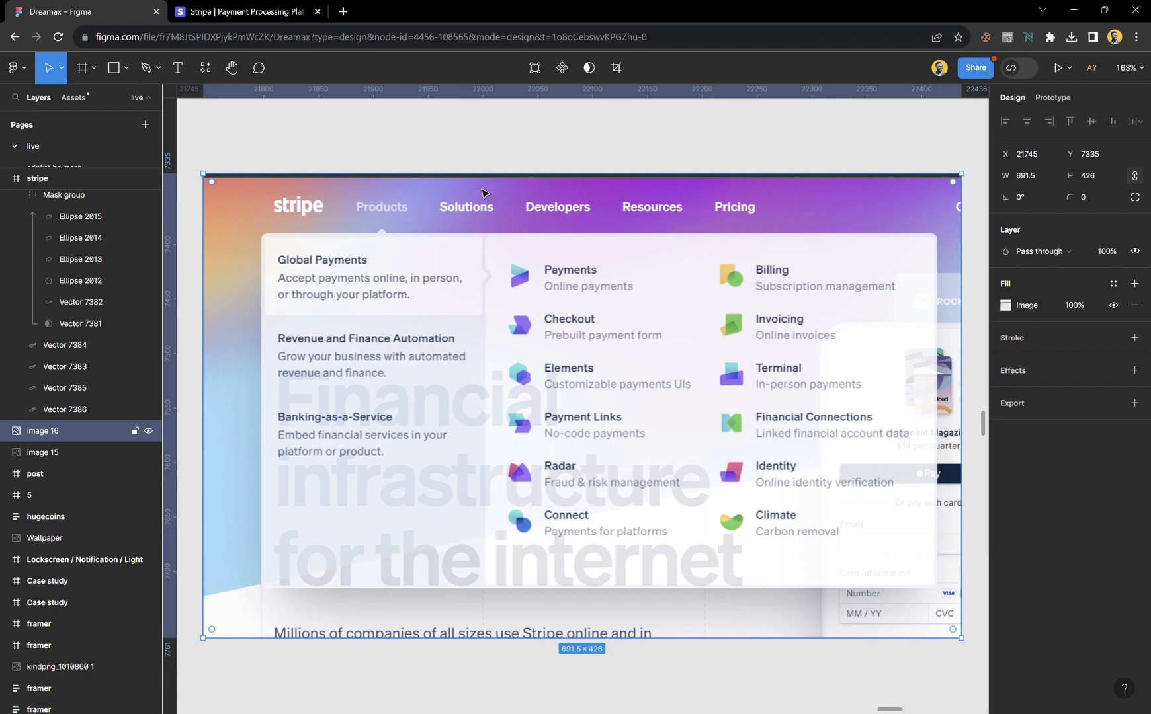
scroll(552, 213, "down", 5, "ctrl")
scroll(542, 221, "down", 2)
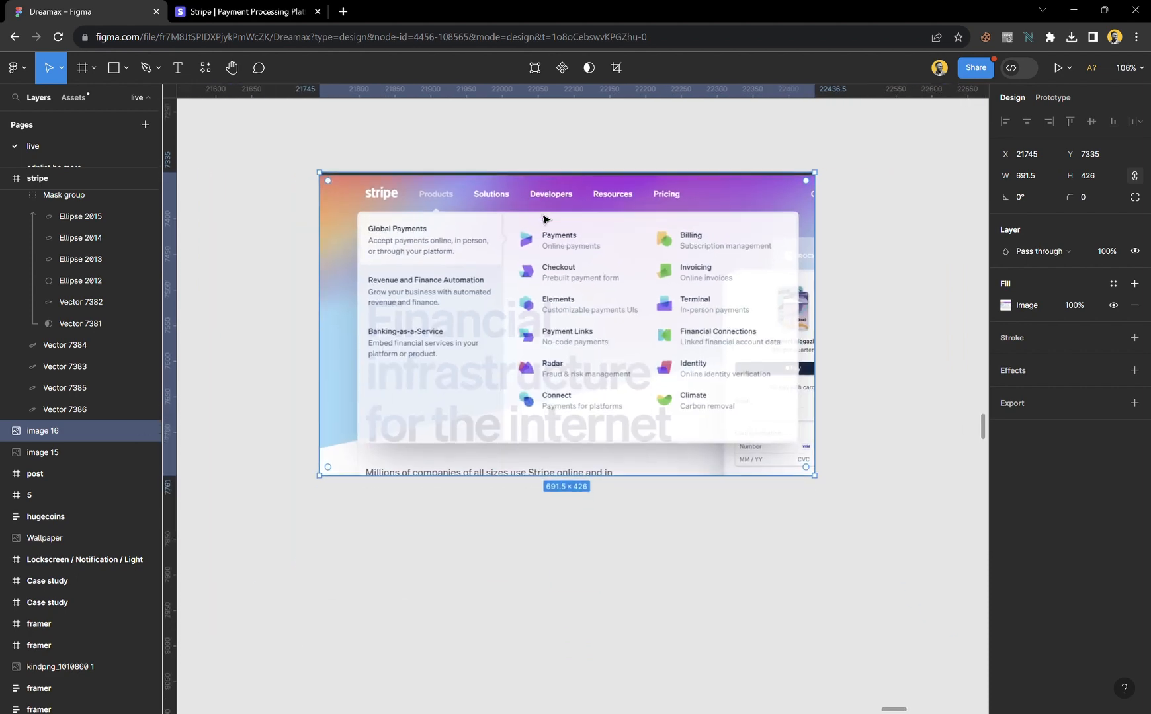
scroll(408, 325, "up", 4, "ctrl")
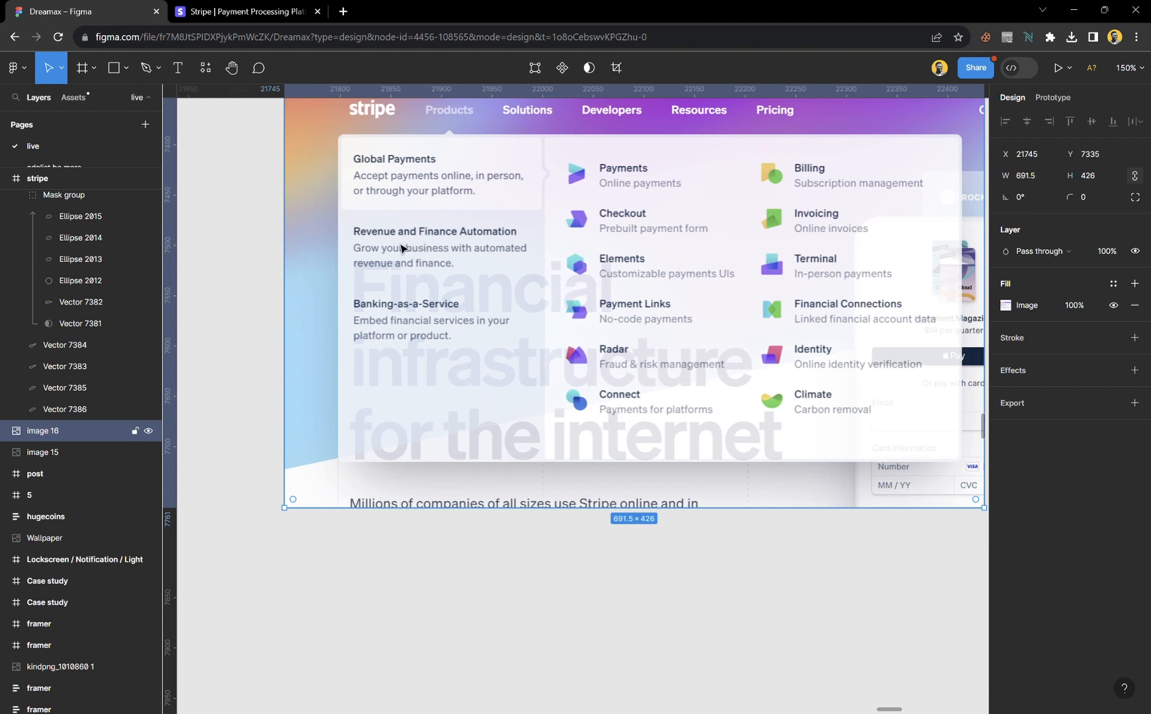
scroll(396, 245, "down", 1)
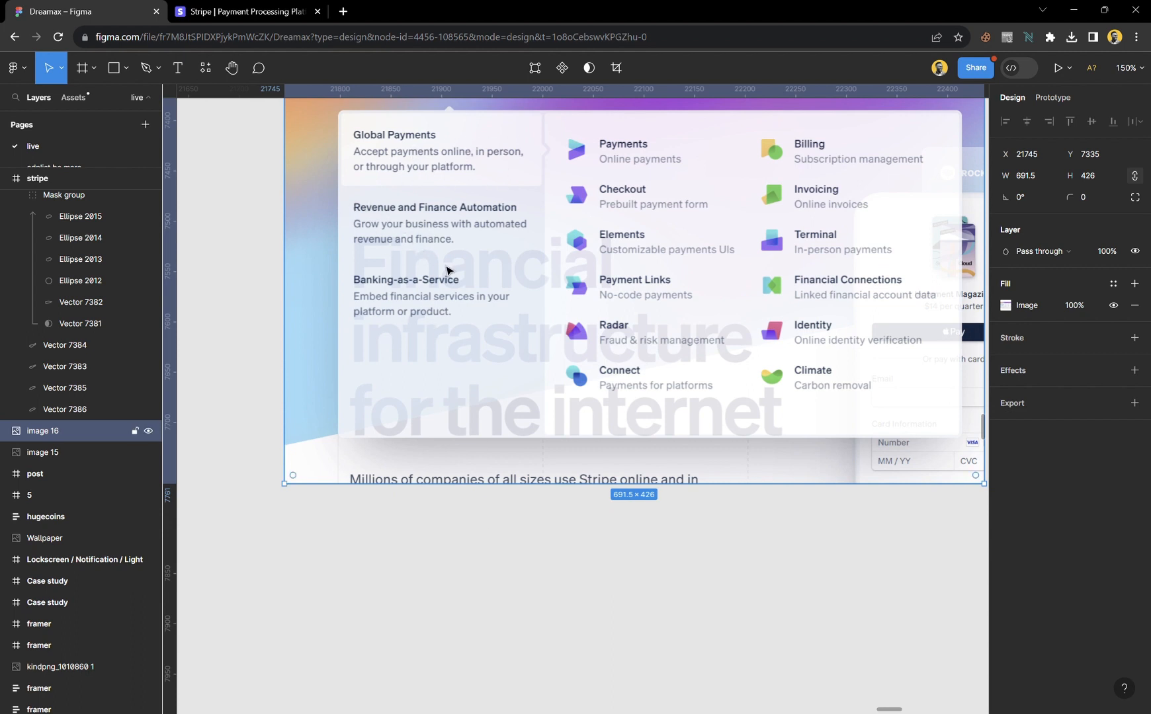
left_click(482, 577)
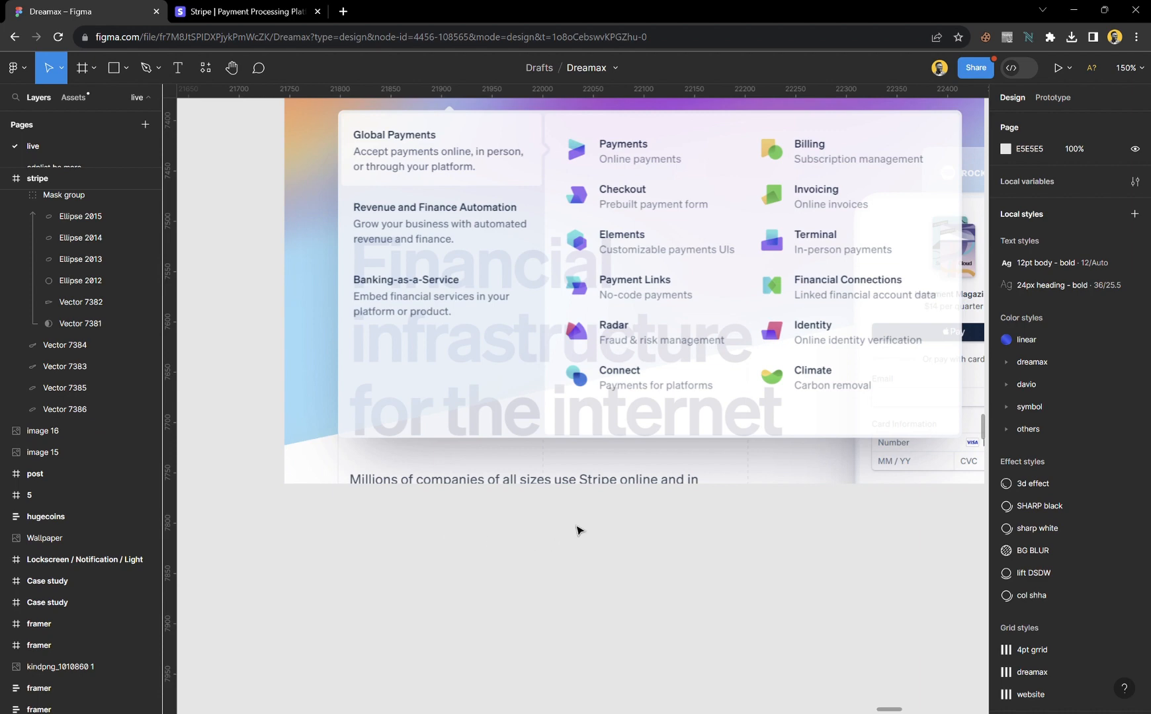
- Duplicate the hero paragraph onto the empty canvas just below the Products dropdown reference
scroll(575, 530, "down", 5)
scroll(455, 536, "left", 5)
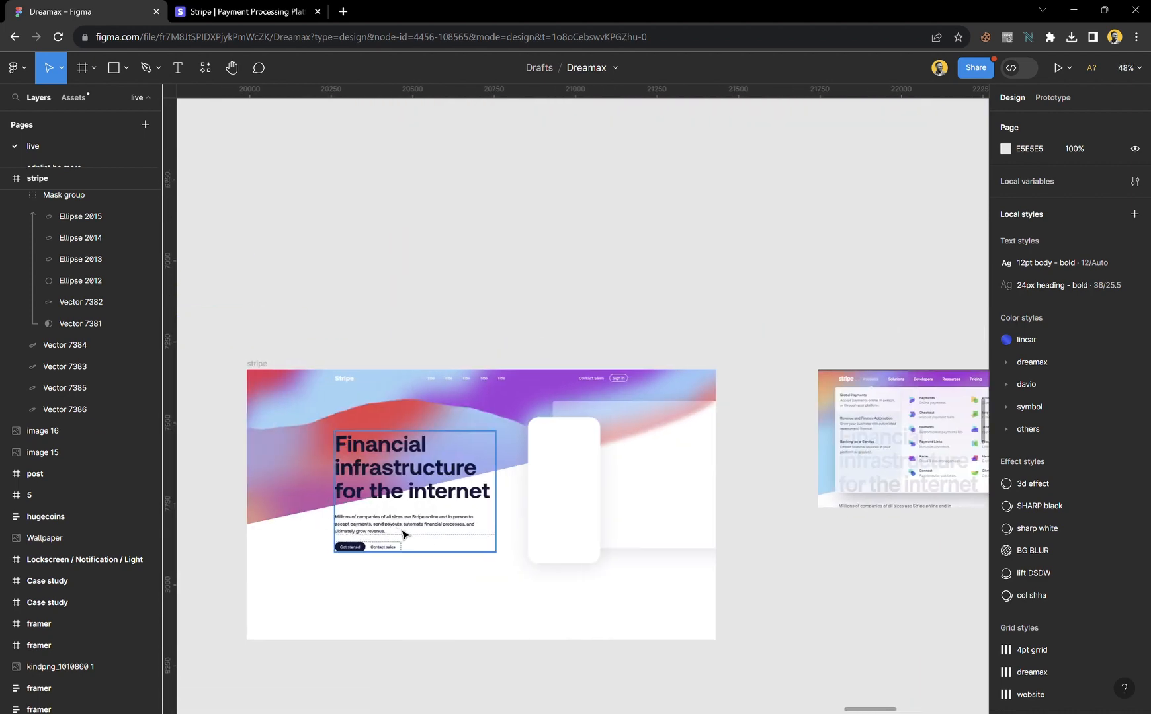
left_click(397, 530, "ctrl")
left_click_drag(381, 530, 871, 542)
scroll(868, 544, "right", 5)
scroll(648, 494, "up", 10)
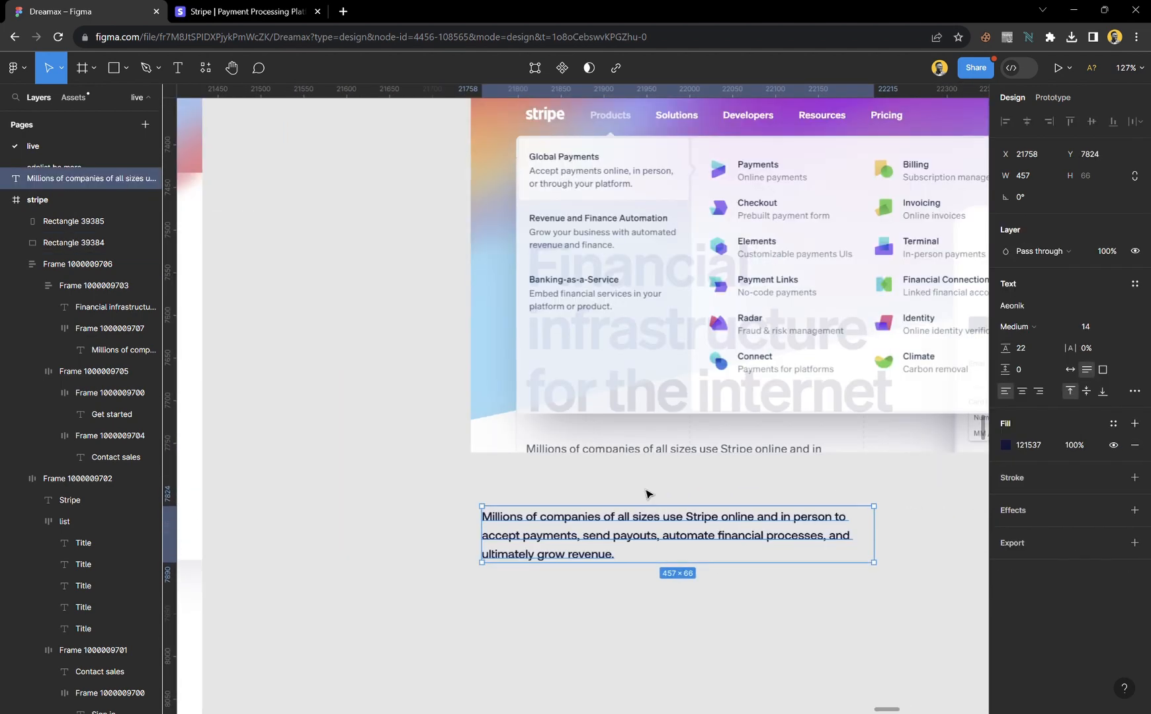
- Move the dropdown reference closer to the copied paragraph and crop its bottom edge to a height of 401
left_click_drag(642, 329, 565, 367)
left_click_drag(566, 498, 566, 469)
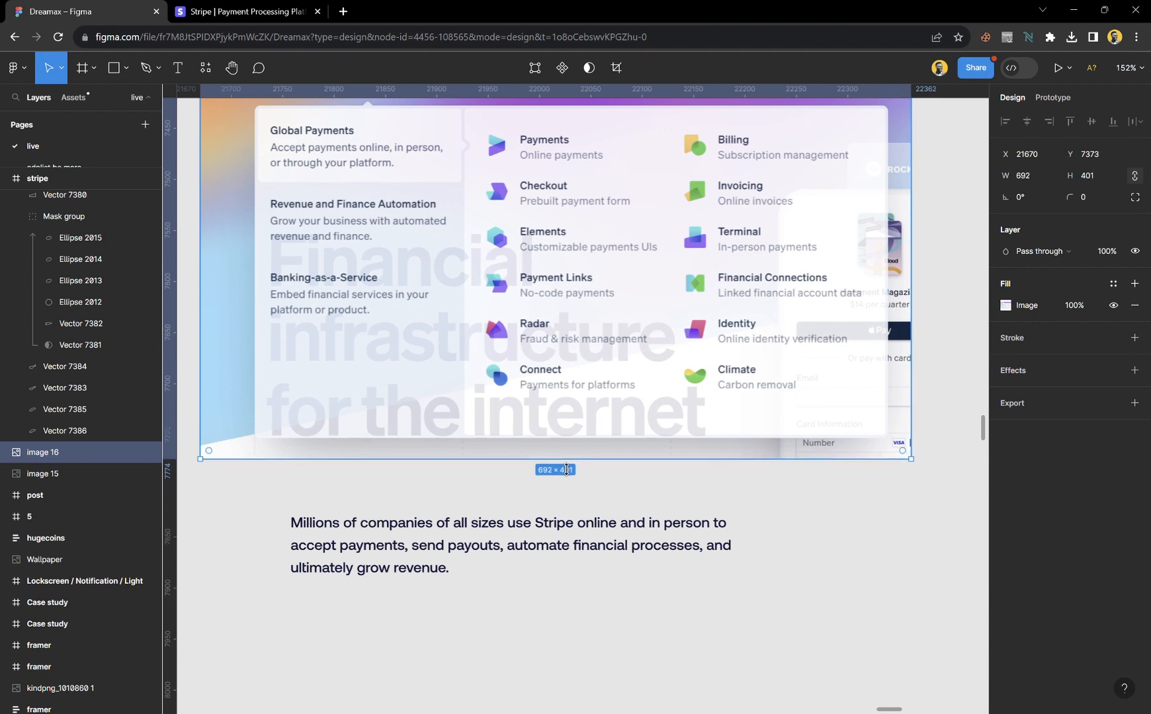
scroll(567, 470, "up", 1)
- Place vertical guides at both edges of the reference's Global Payments description and fit the copied paragraph between them, 171 wide
left_click(461, 552)
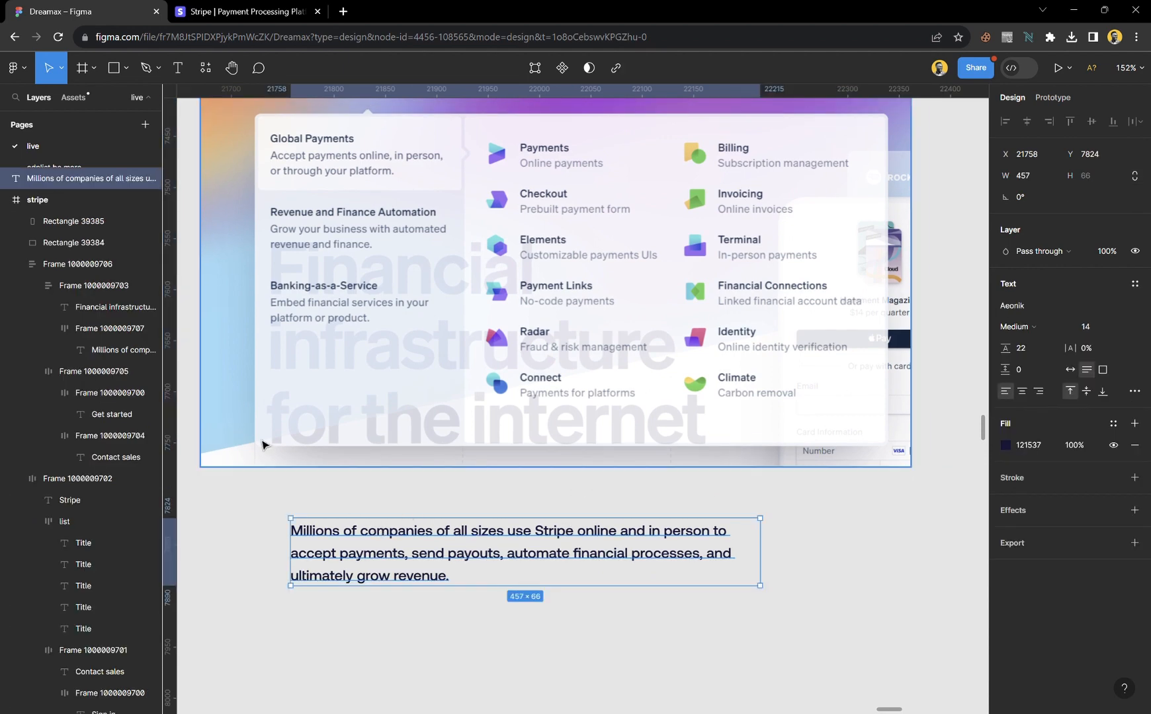
left_click_drag(212, 376, 271, 363)
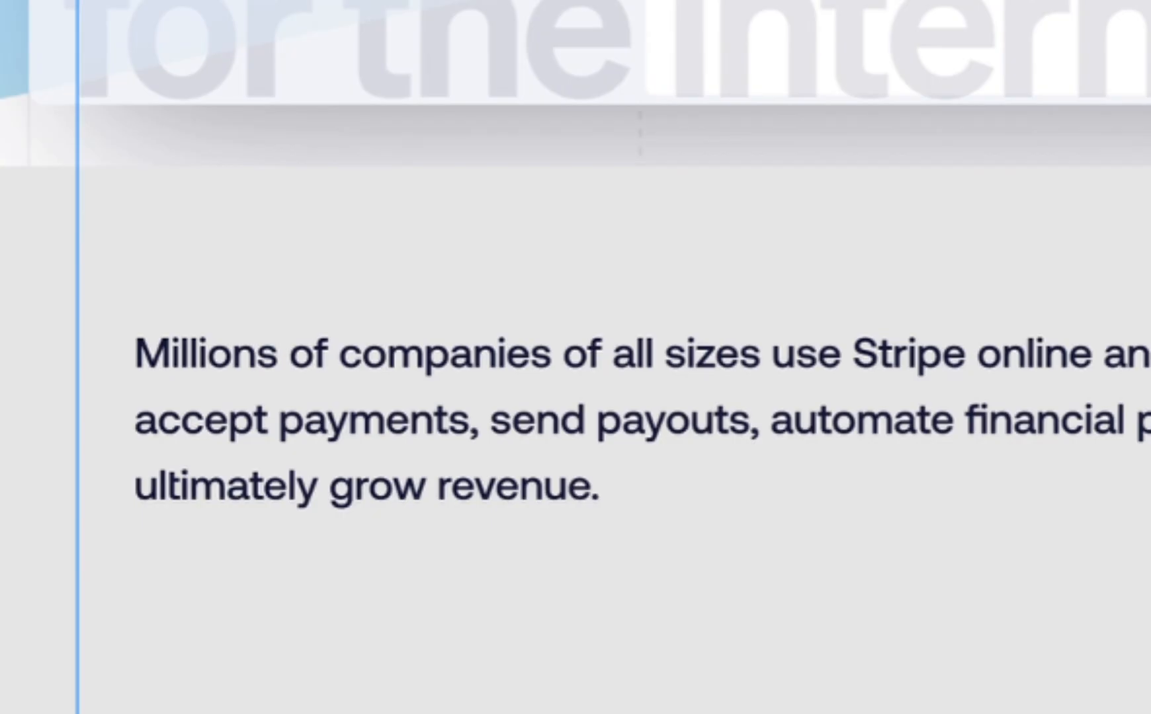
left_click_drag(0, 358, 593, 357)
left_click_drag(372, 401, 318, 390)
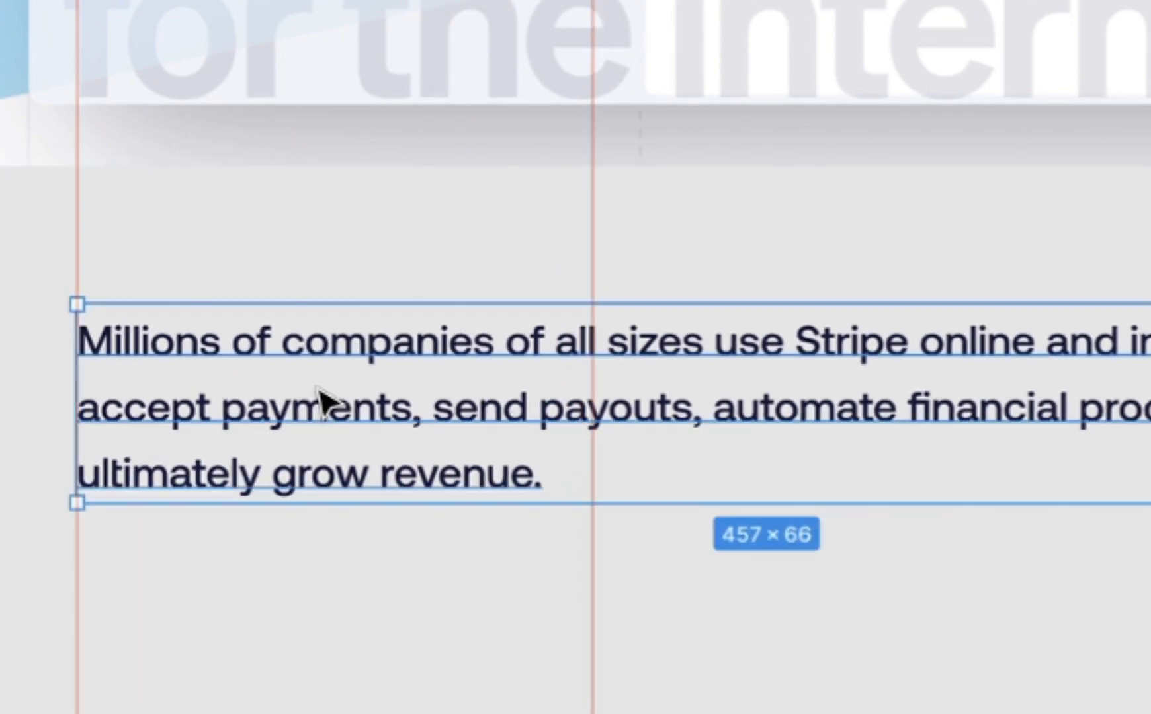
left_click_drag(1150, 408, 624, 408)
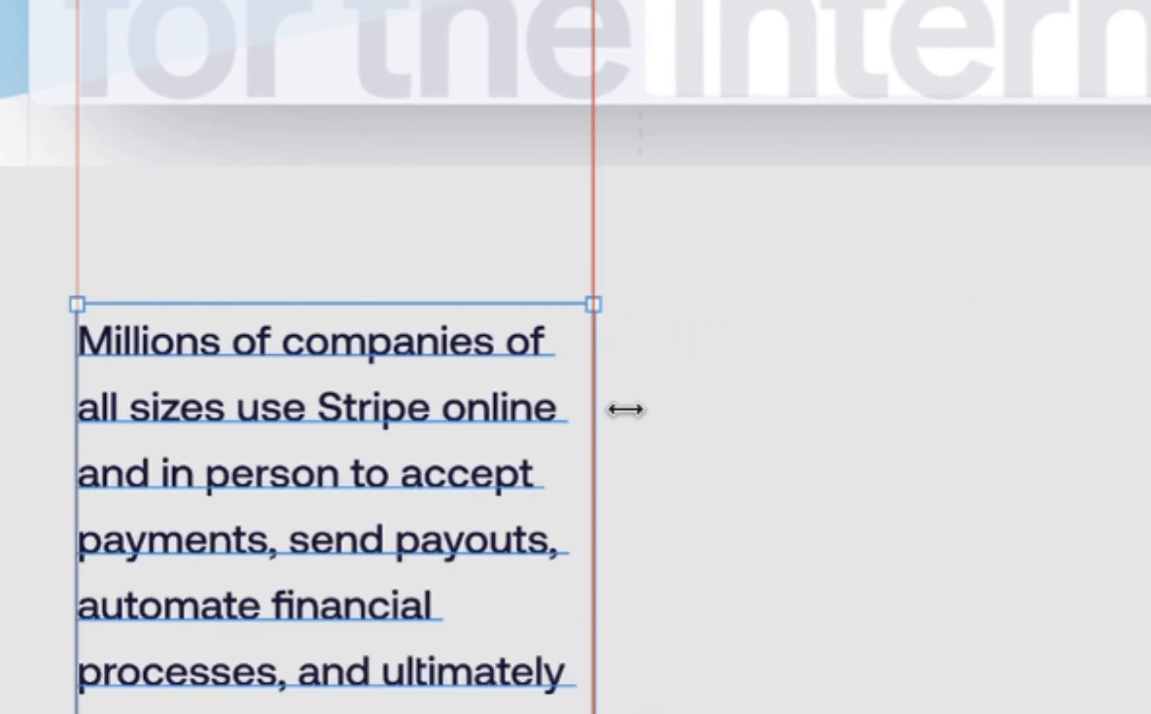
- Replace the copied paragraph's text with "Global payments"
double_click(524, 417)
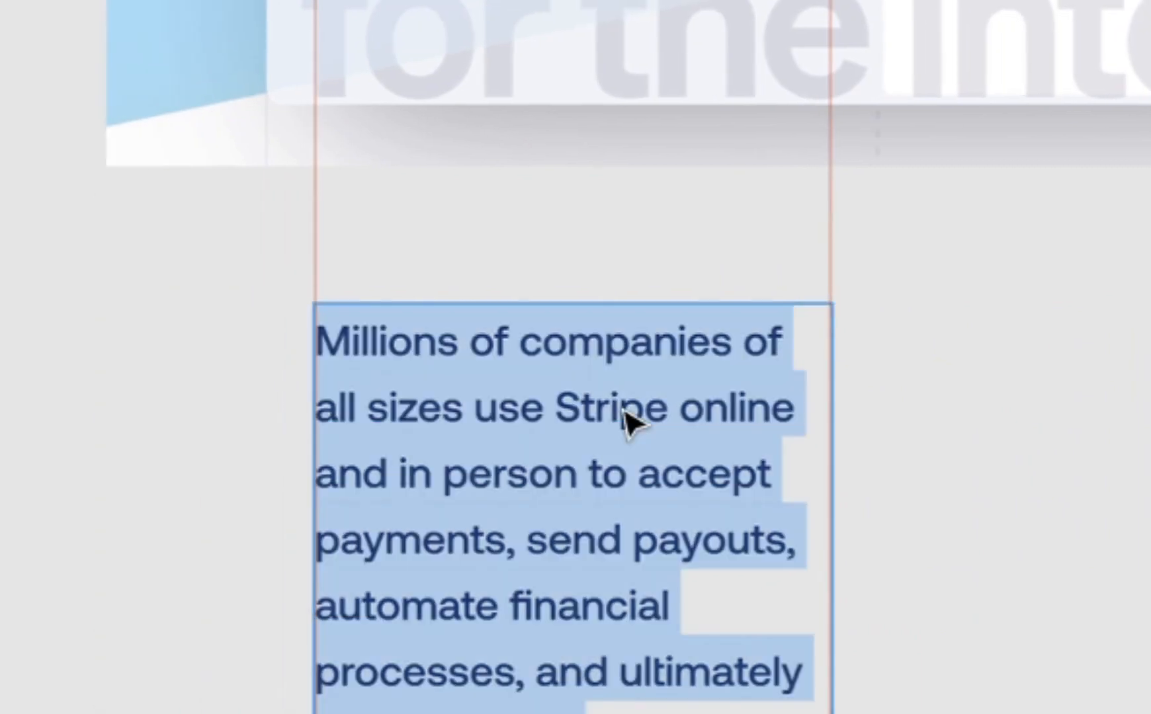
type("Glo")
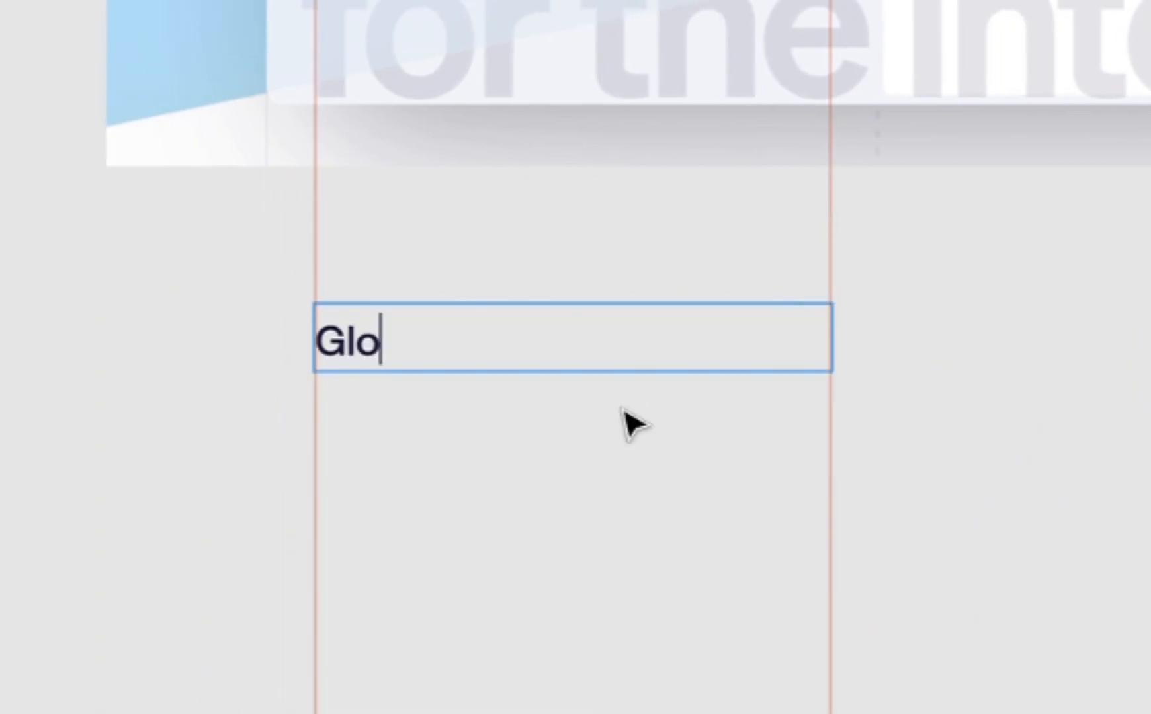
type("bal p")
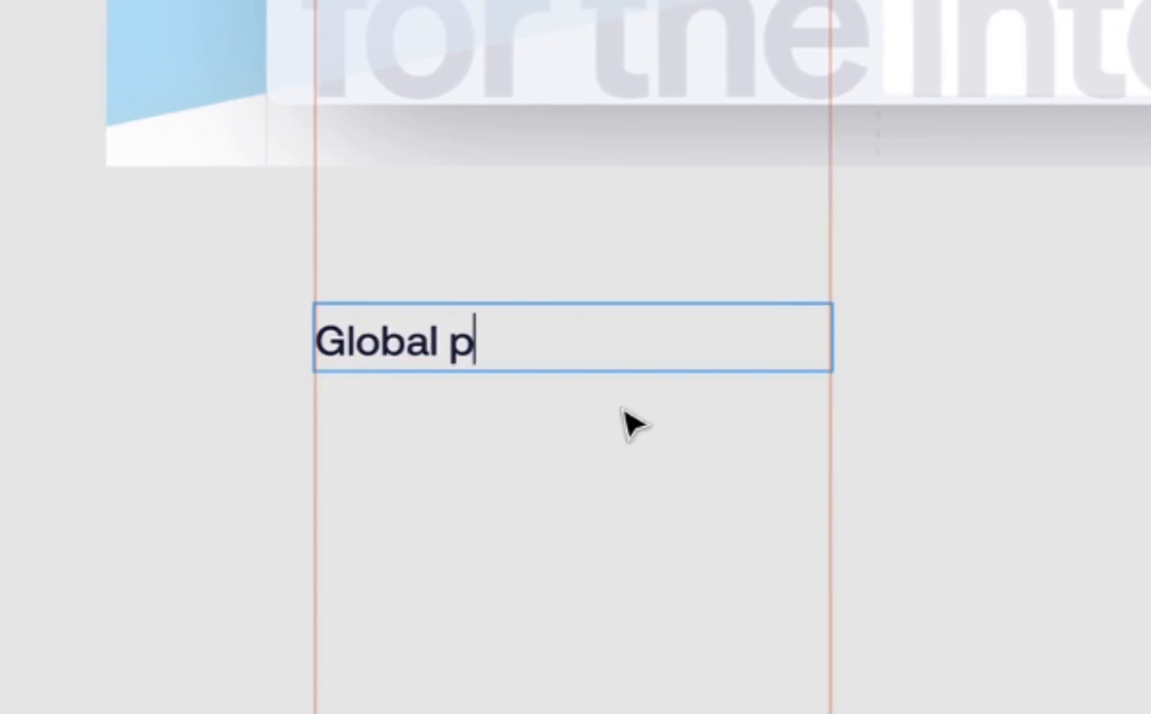
type("ayment")
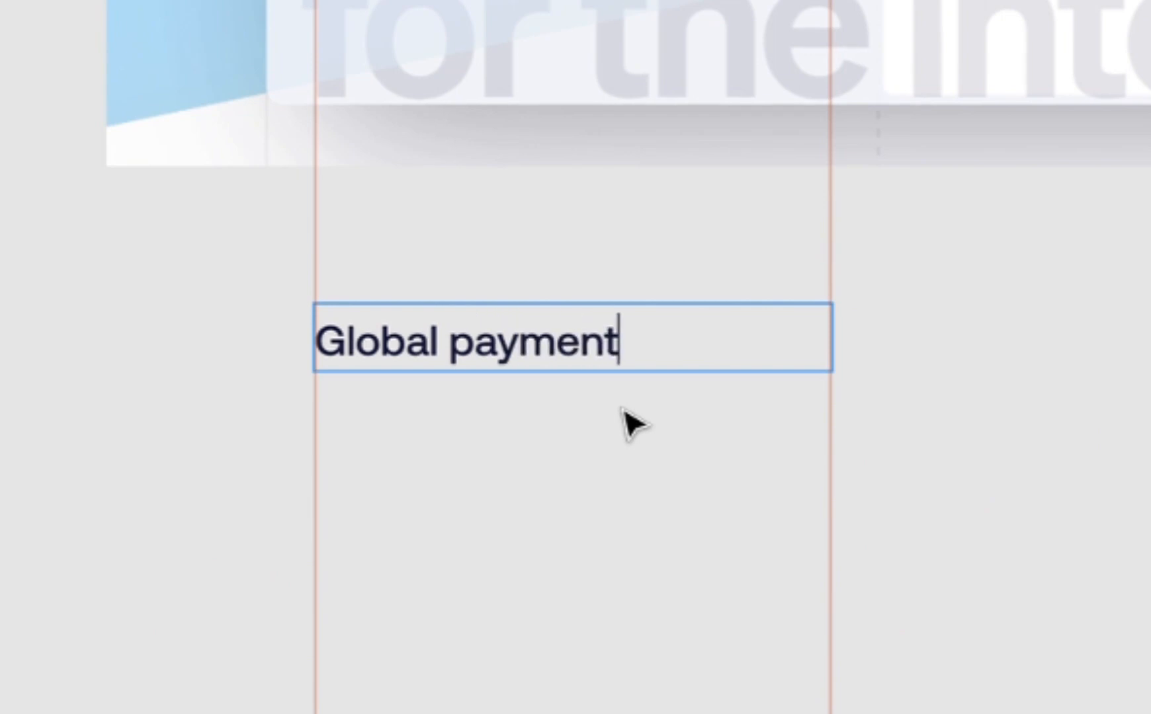
type("s")
key("Escape")
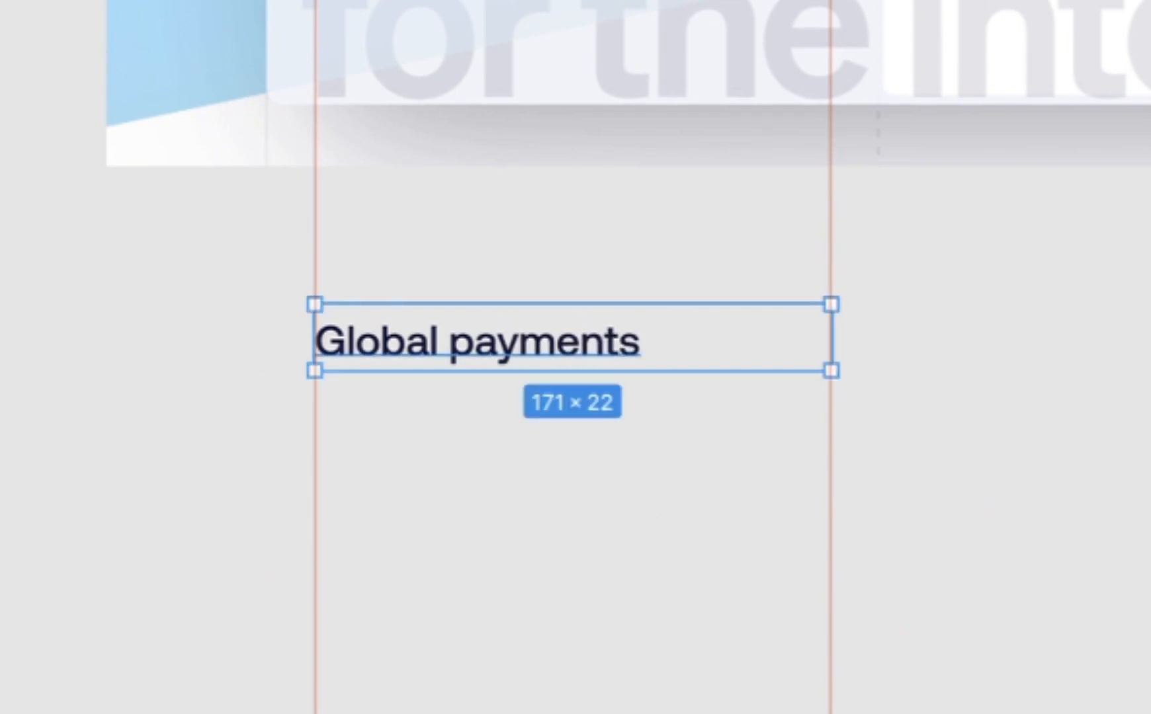
- Place a vertical guide at the end of the reference's Global Payments title and match the "Global payments" text to it at size 12, bold
left_click_drag(0, 334, 557, 334)
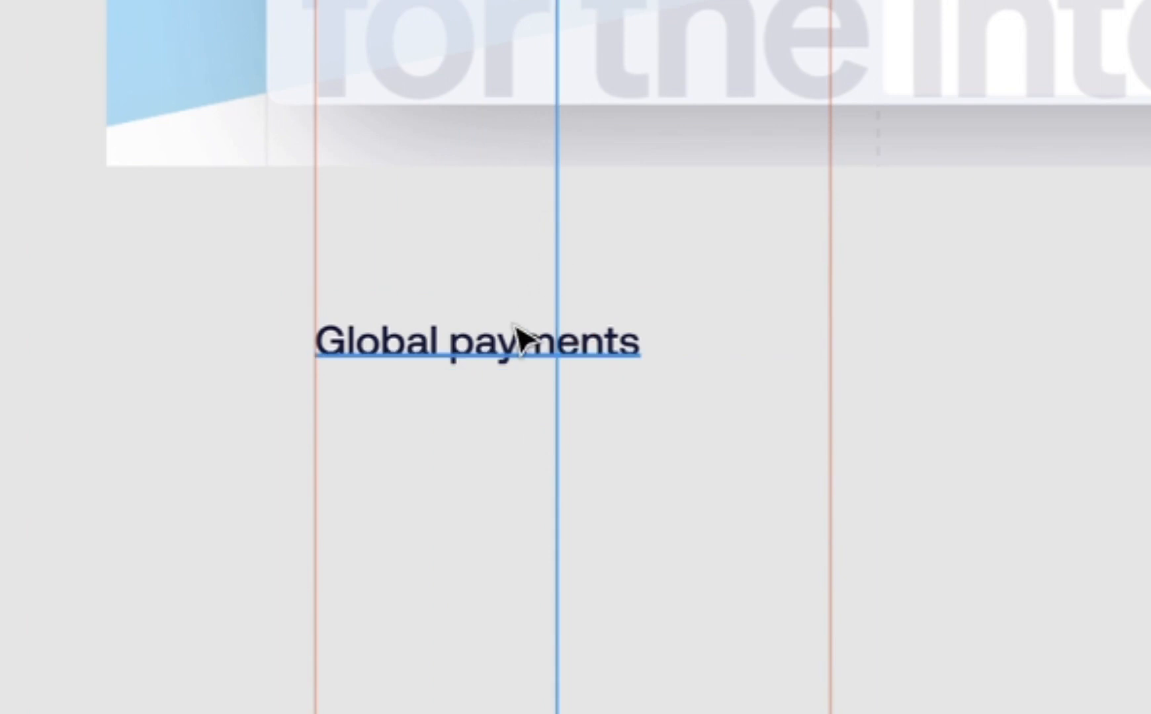
left_click(532, 360)
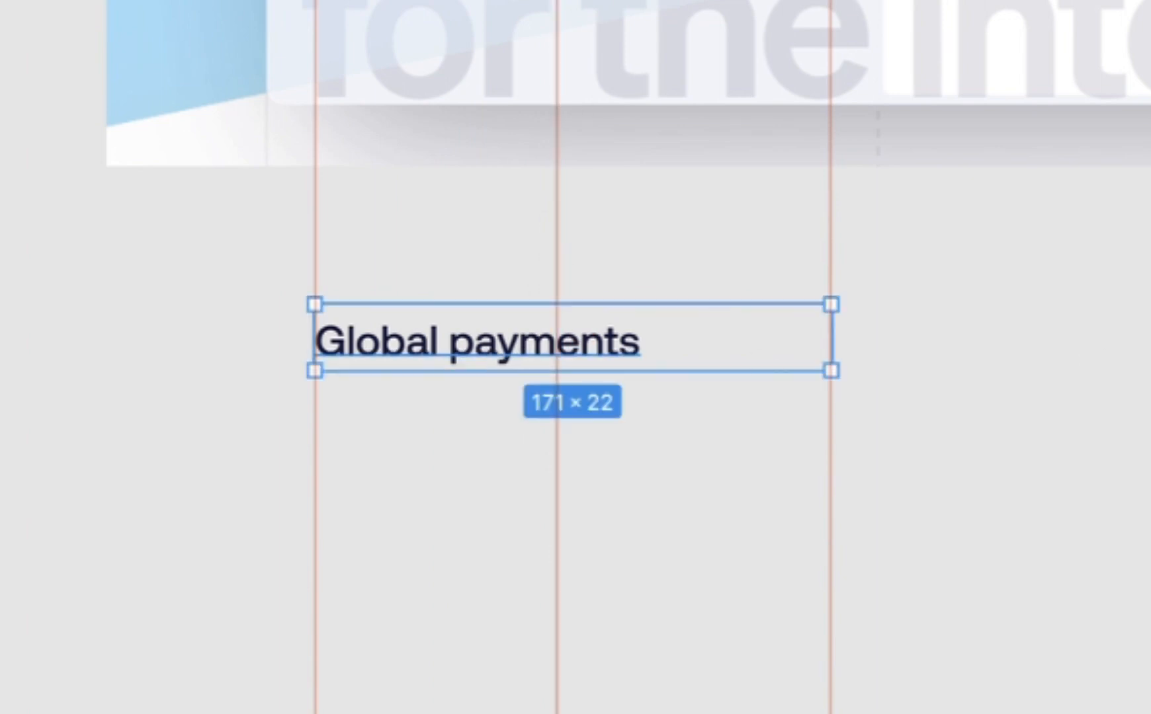
key("super+shift+comma")
key("super+shift+comma")
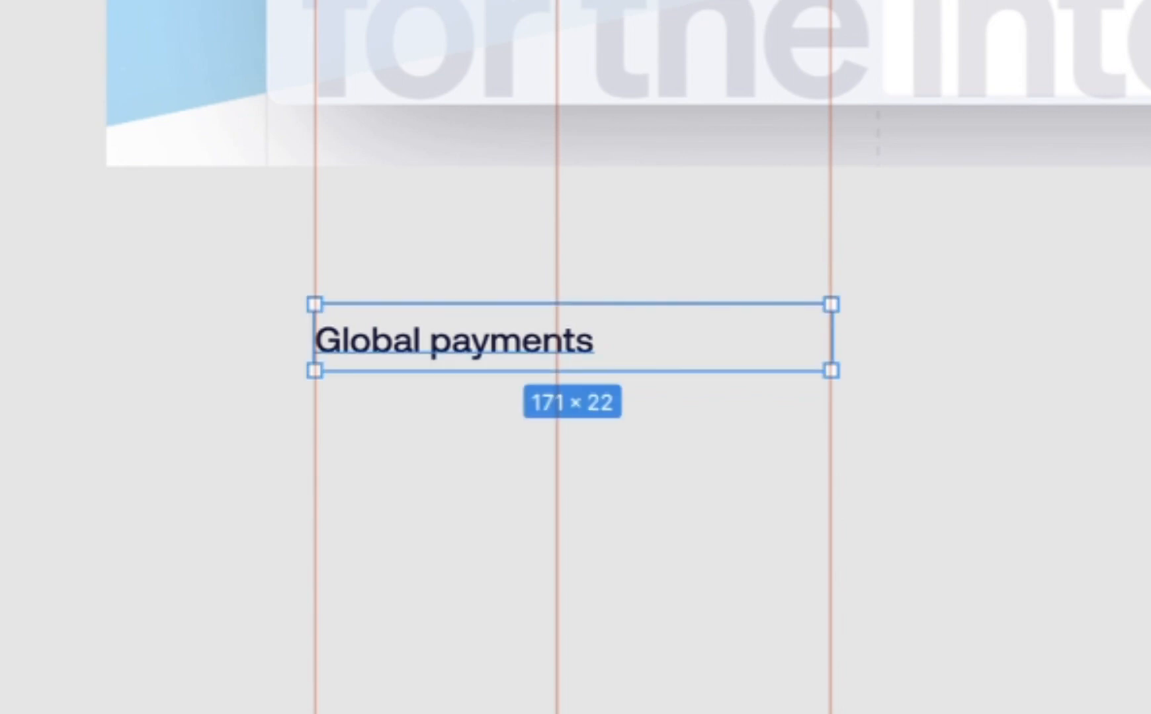
key("super+b")
key("Escape")
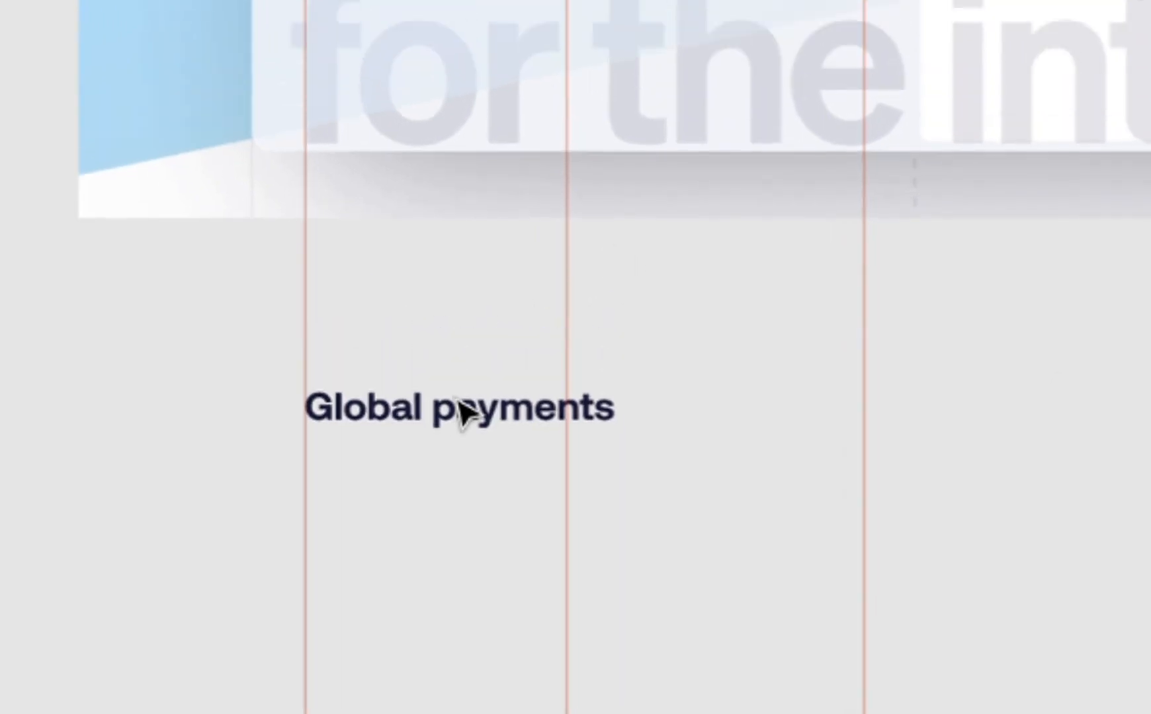
- Duplicate the title directly beneath itself and replace the copy's text with "Accept payments online, in person or through your platforrm."
left_click_drag(453, 442, 461, 401)
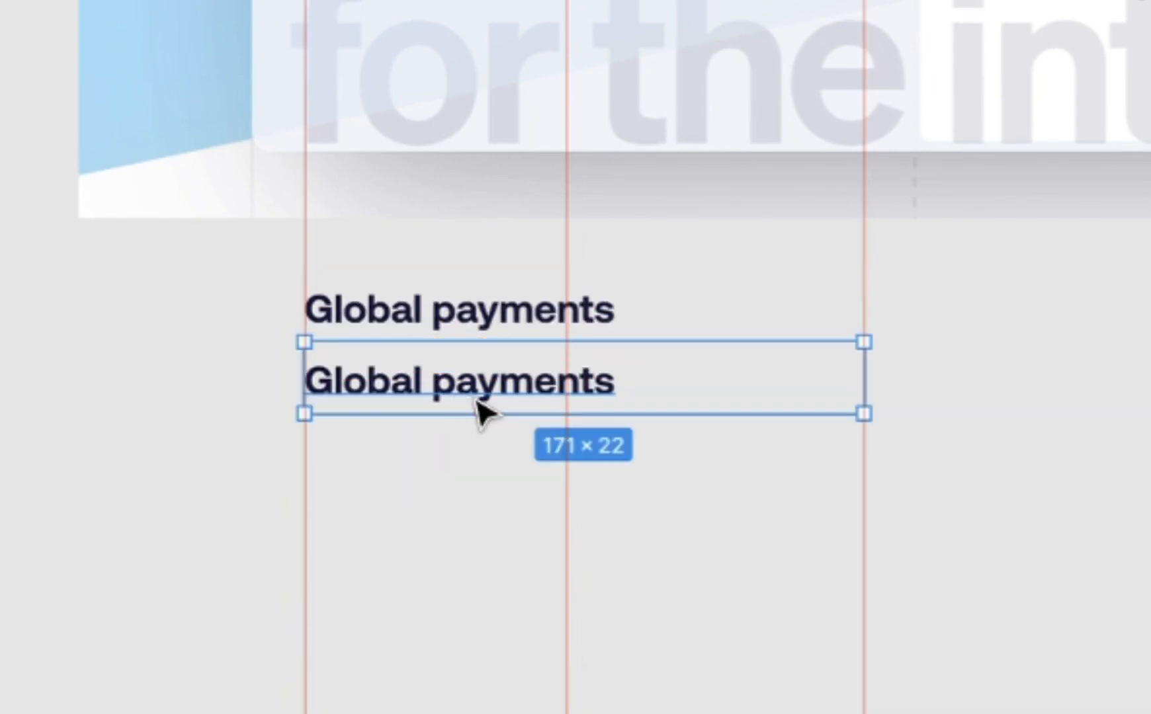
double_click(477, 402)
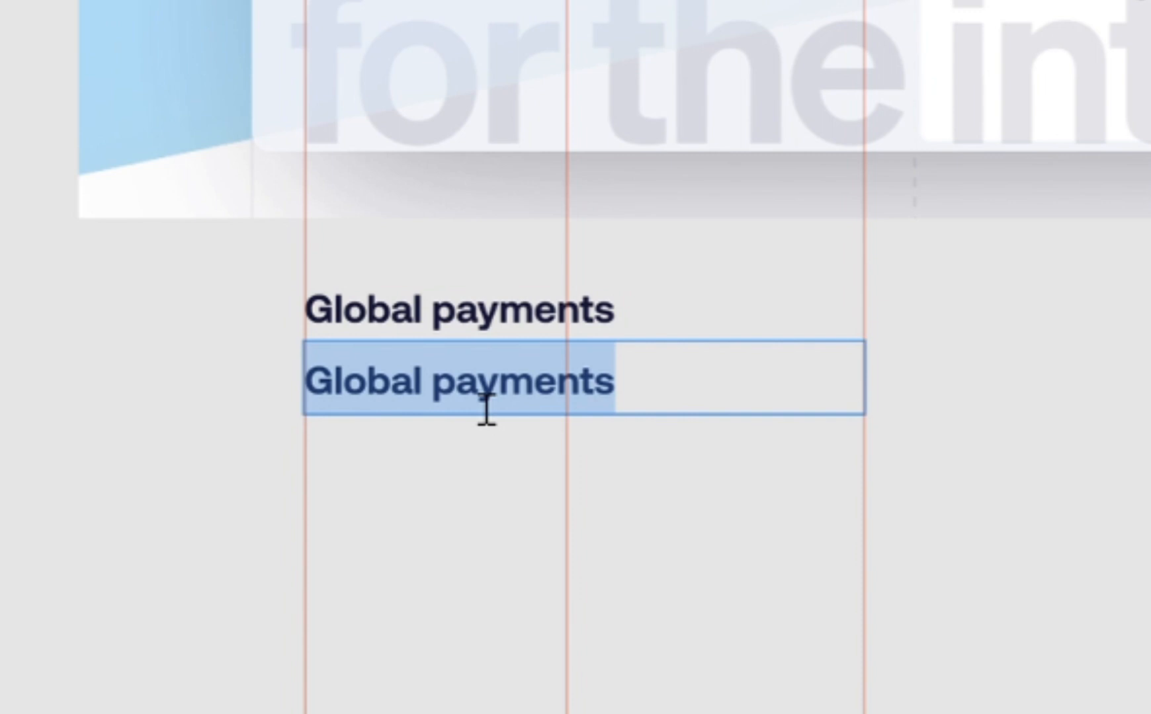
type("Acce")
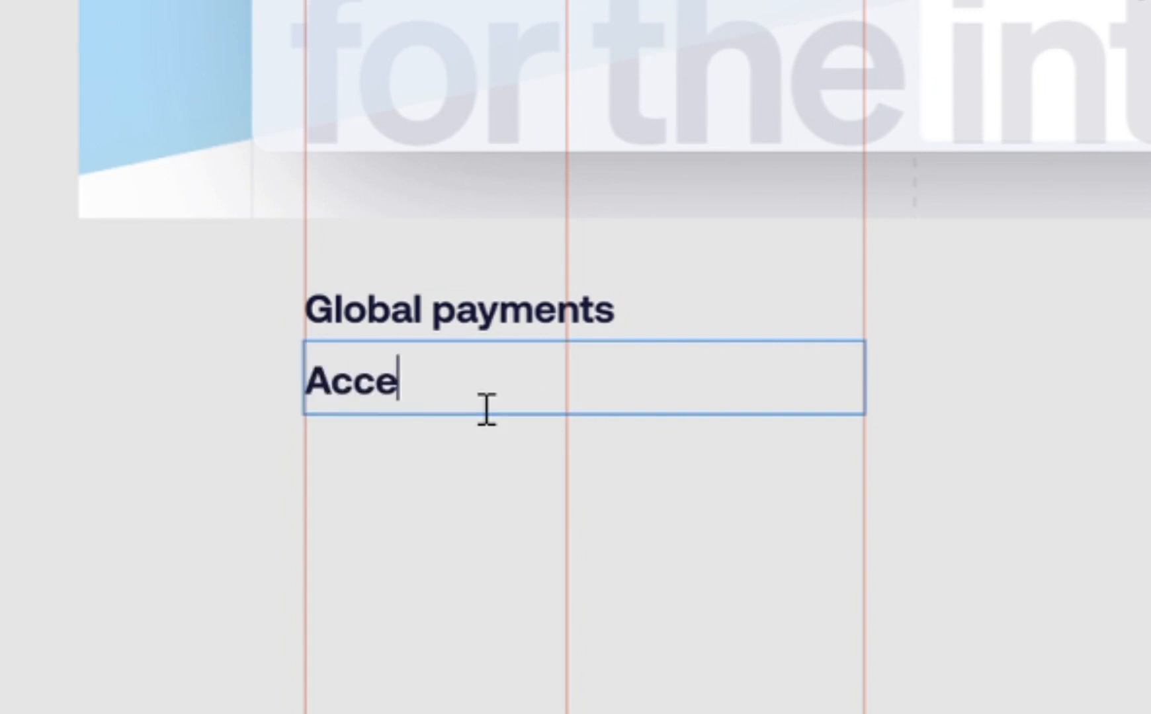
type("pt pa")
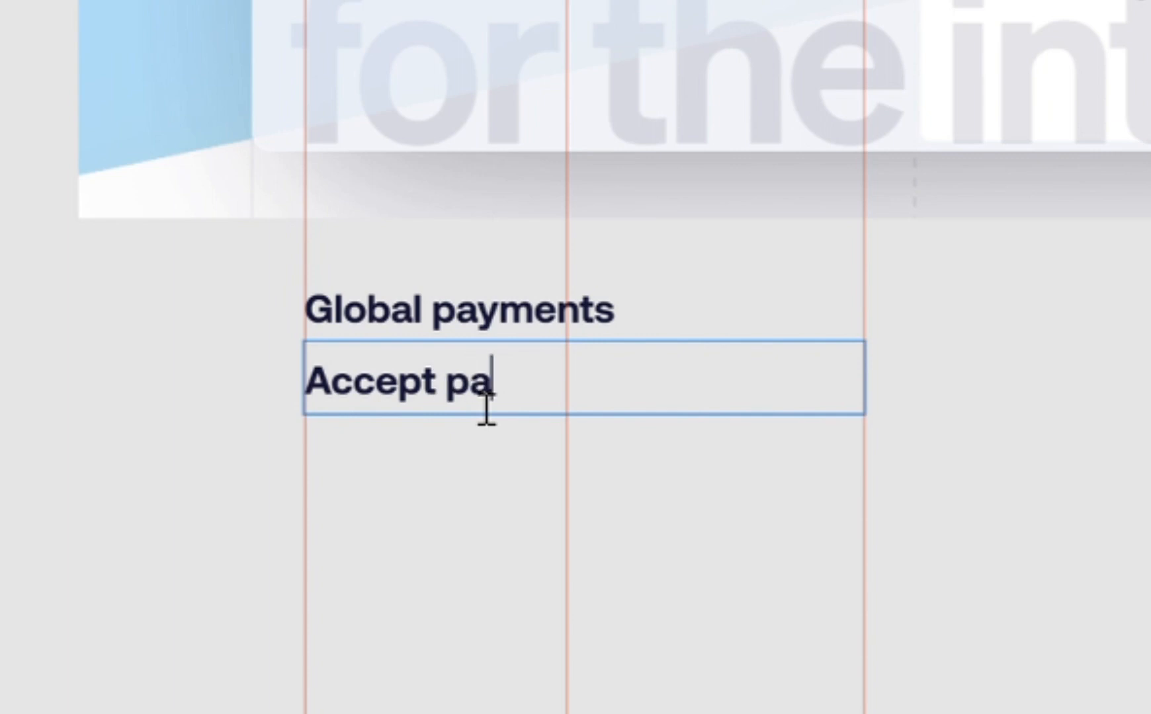
type("yments")
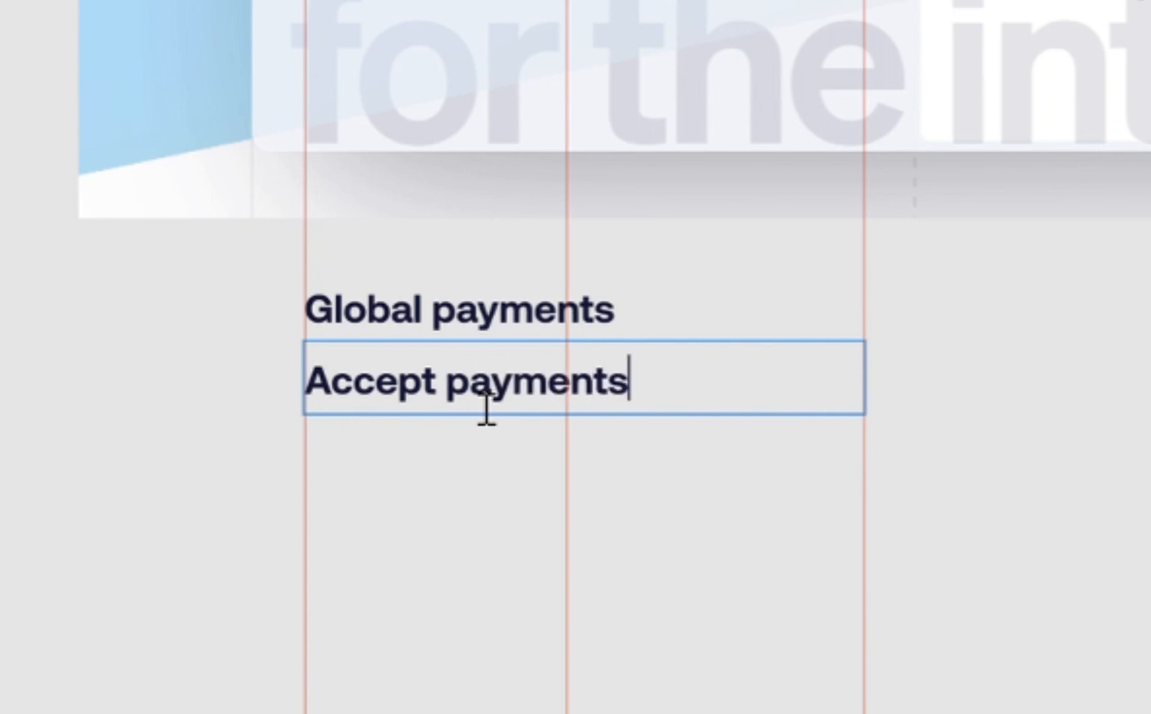
type(" onli")
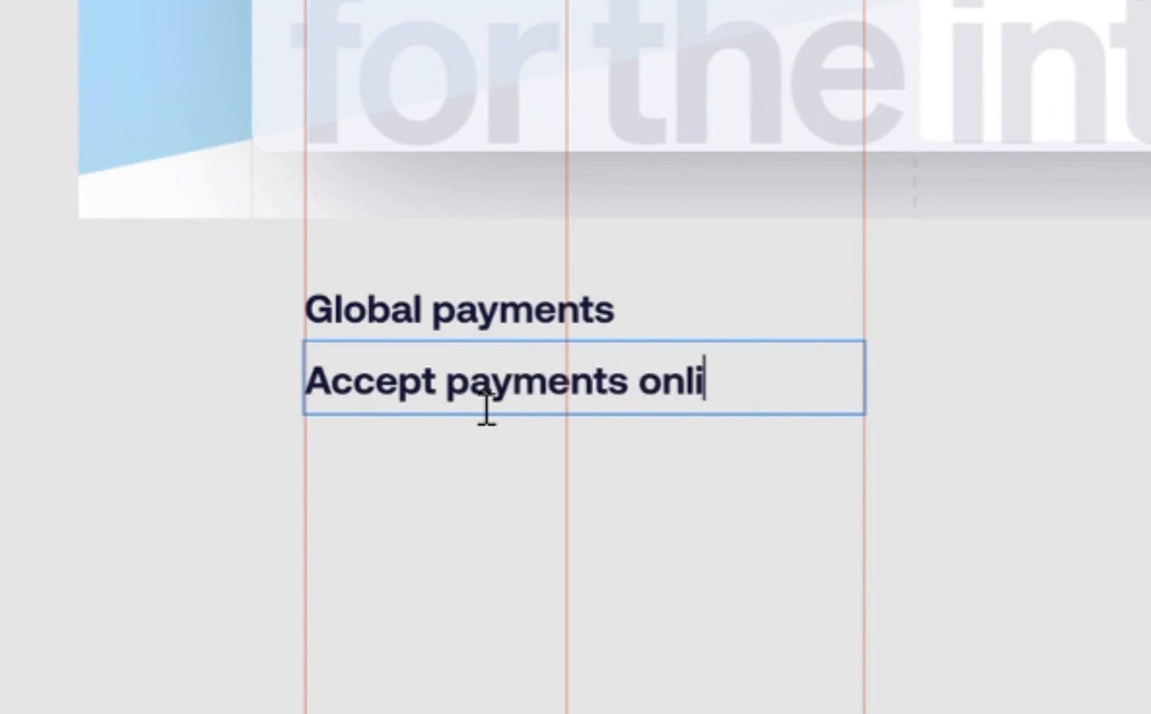
type("ne, in ")
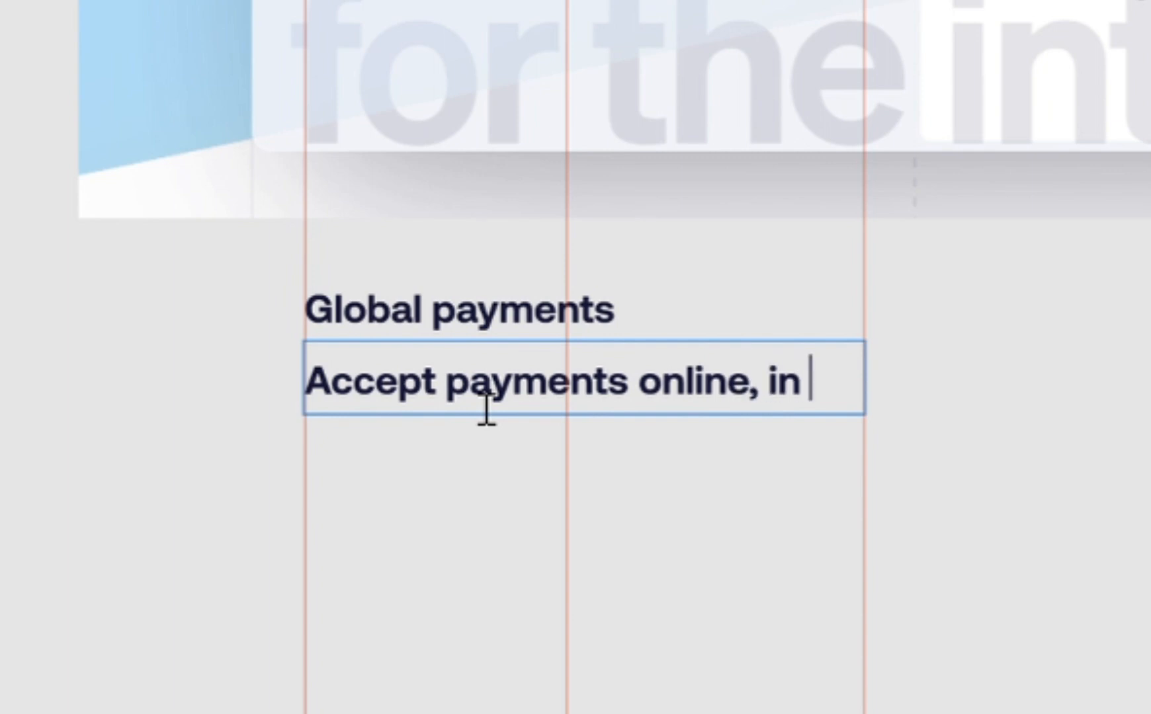
type("person a")
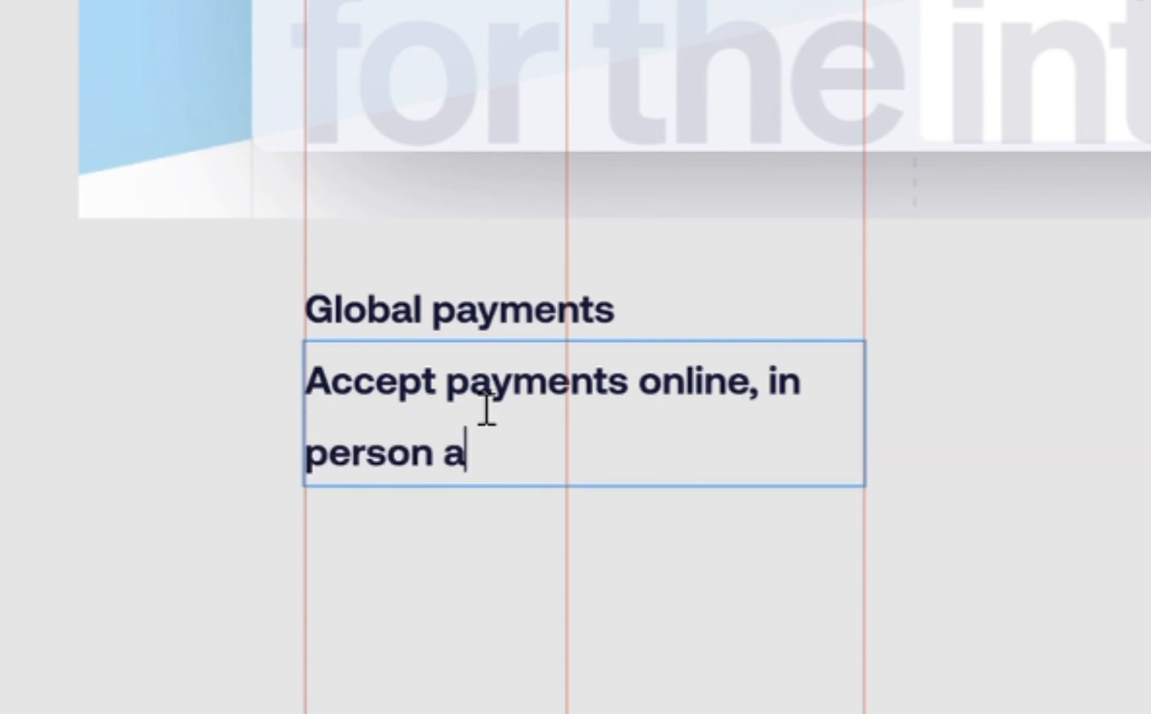
key("BackSpace")
type("or thro")
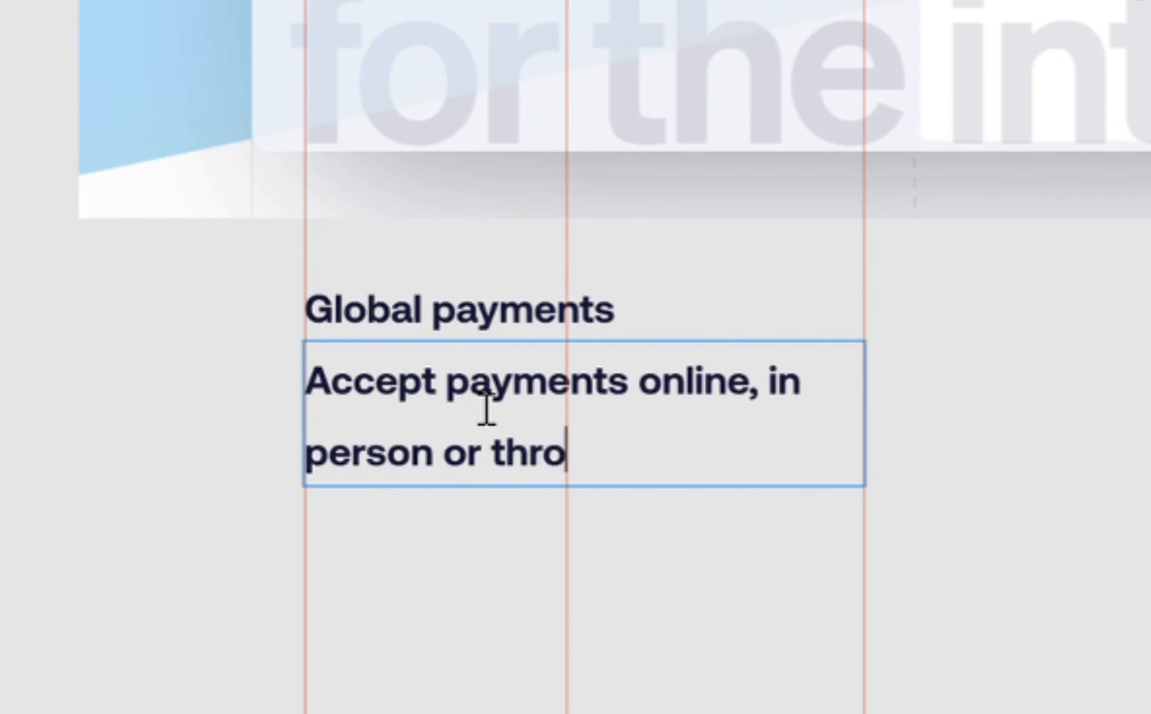
type("ugh your ")
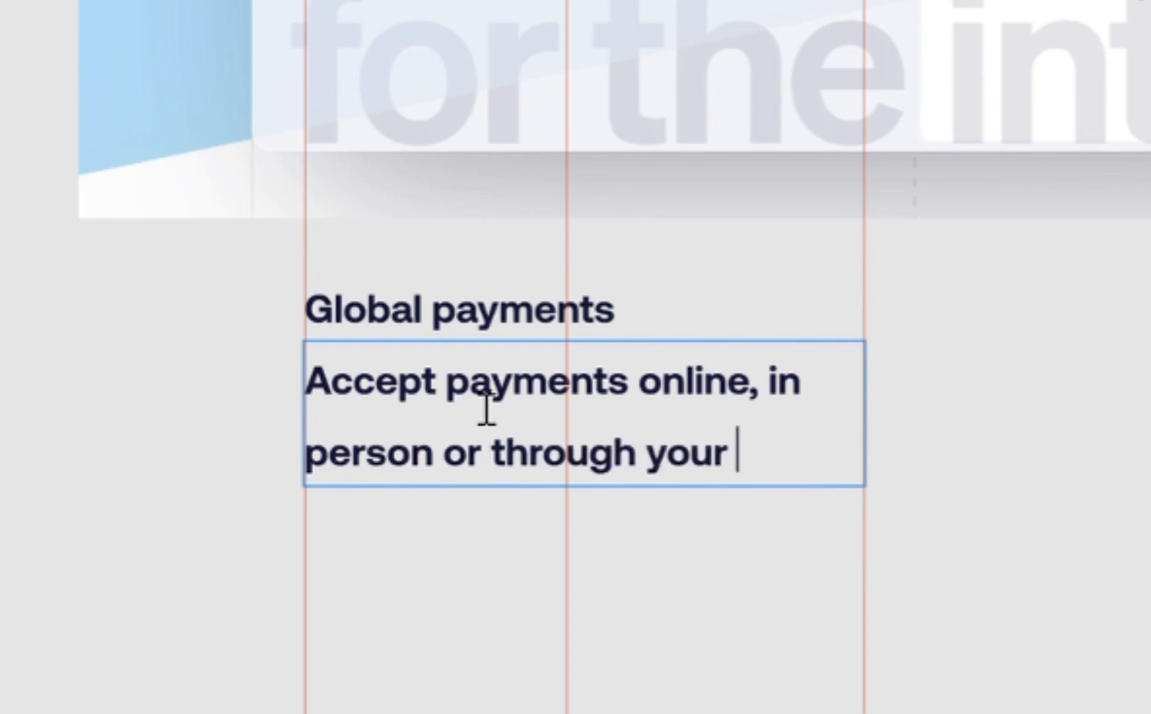
type("platfor")
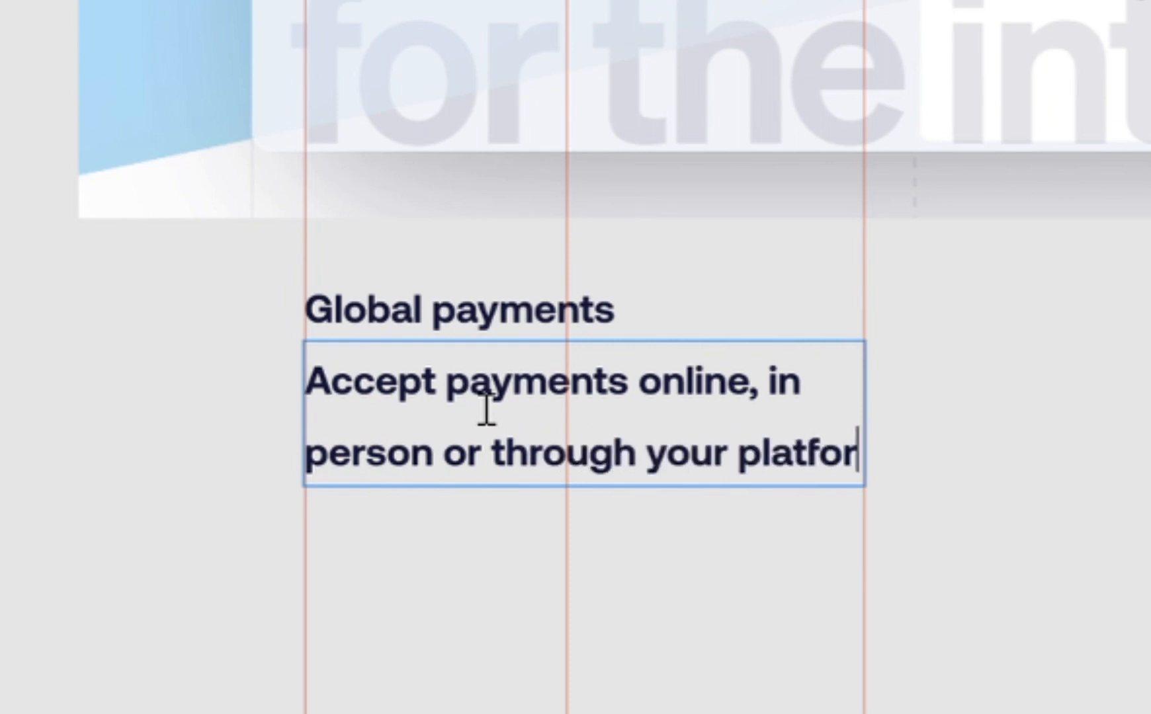
type("rm.")
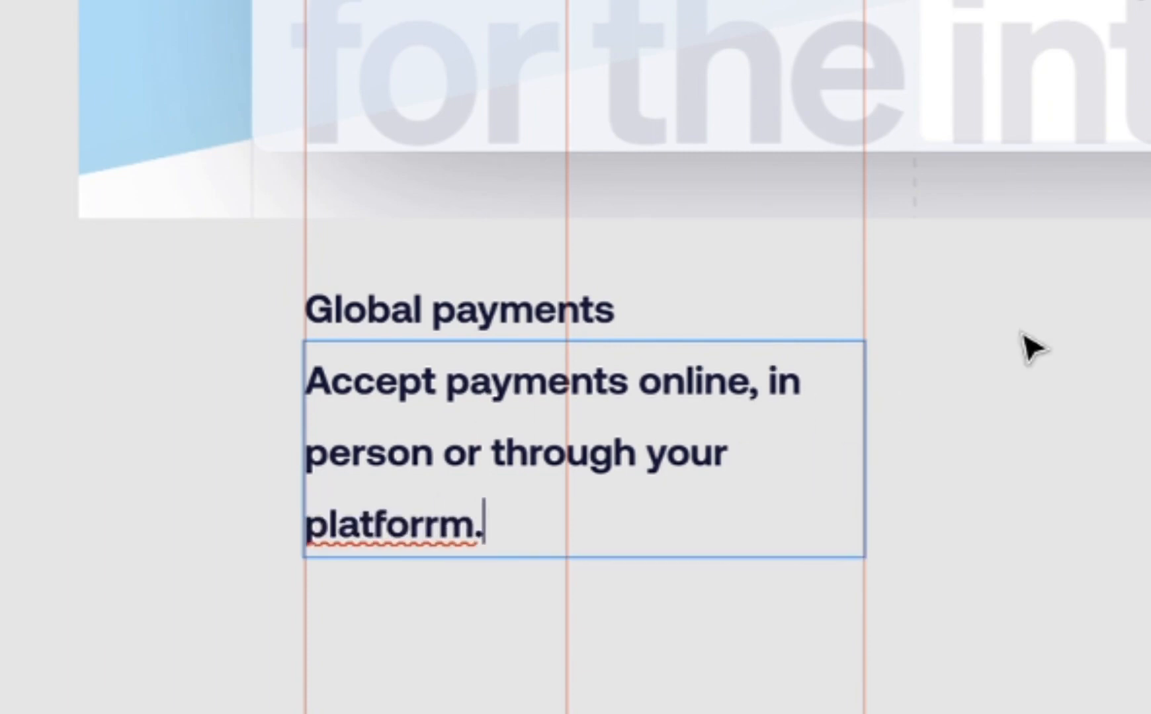
key("Escape")
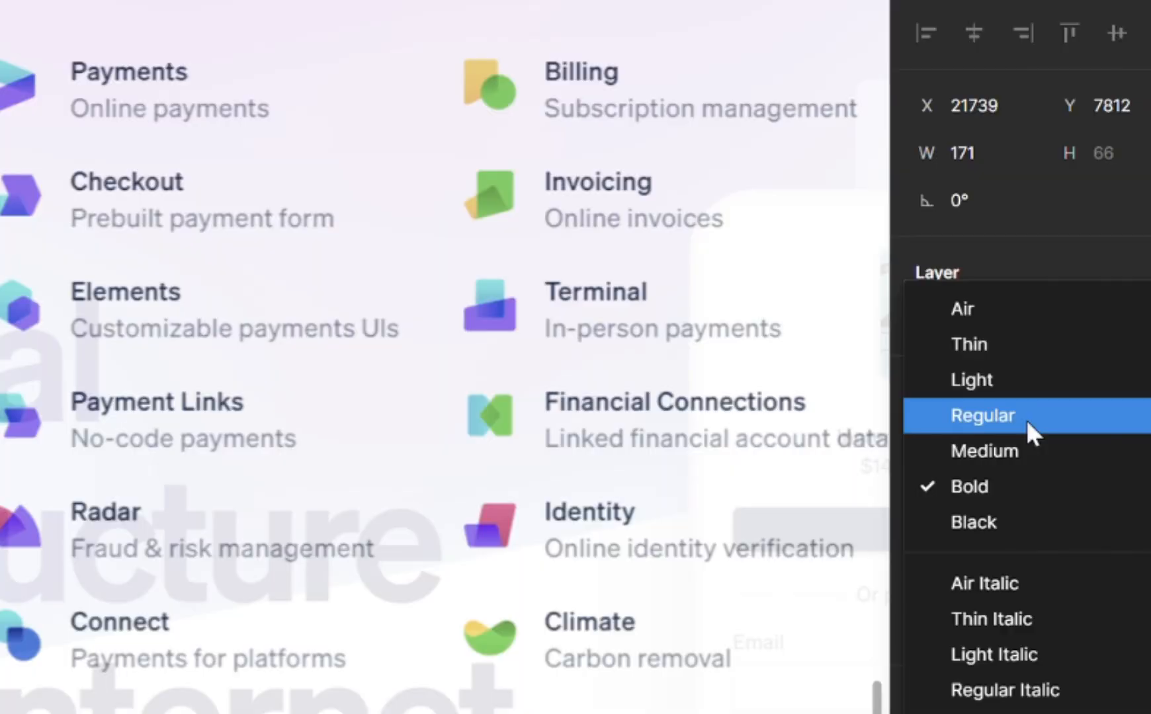
- Set the description text's weight to Regular and its line height to 14
left_click(1026, 419)
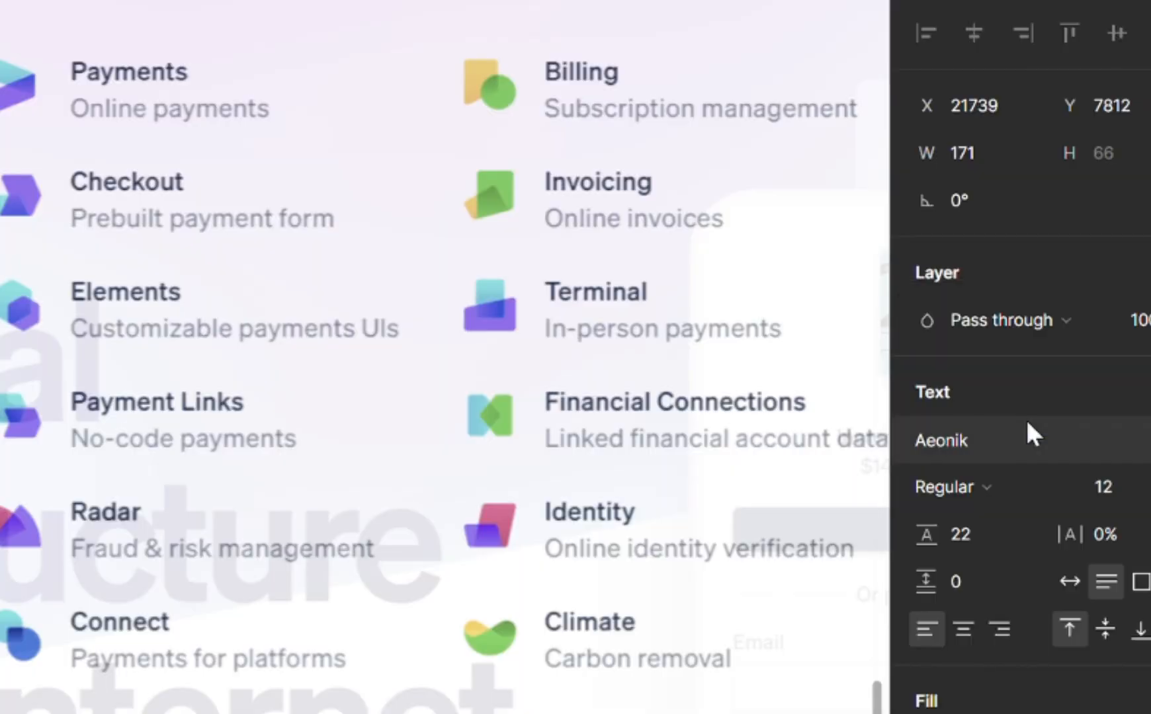
left_click(987, 543)
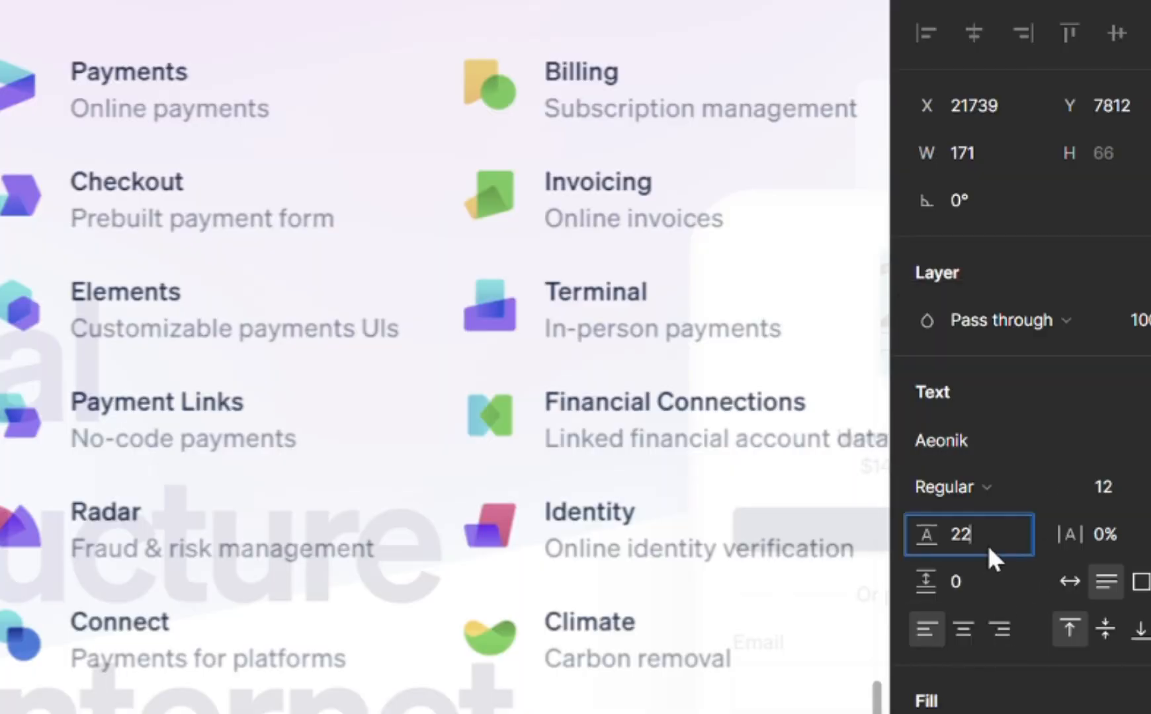
type("20")
key("Return")
left_click(986, 543)
type("18")
key("Return")
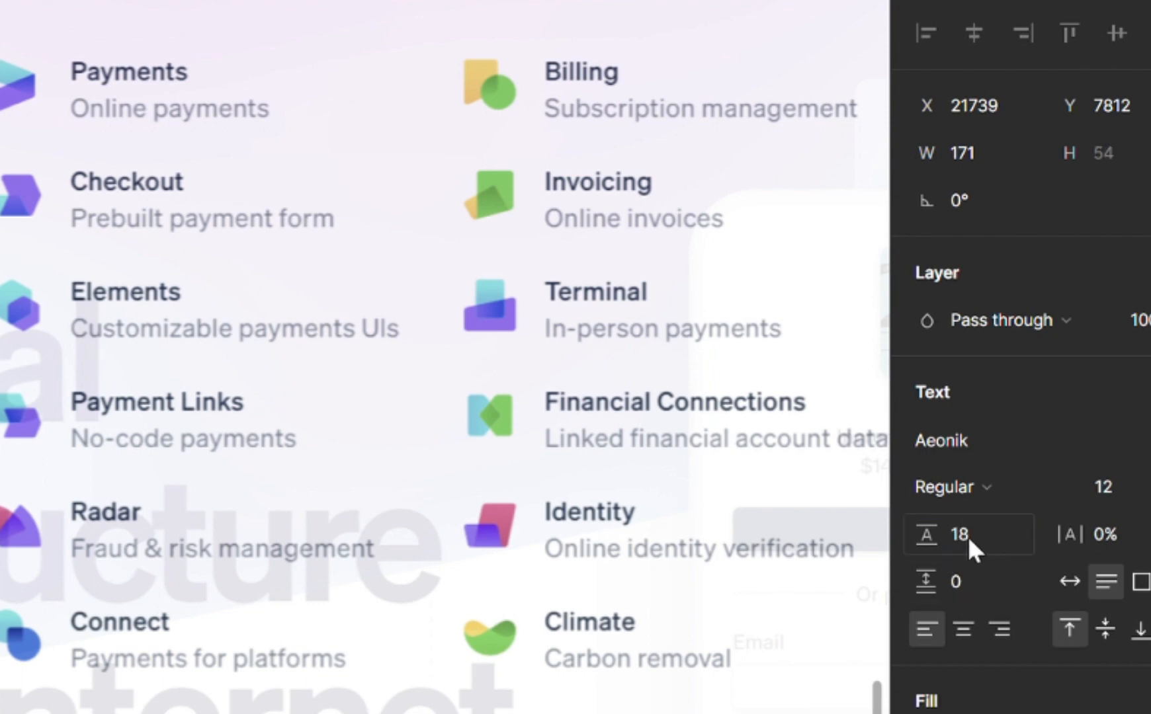
left_click(988, 535)
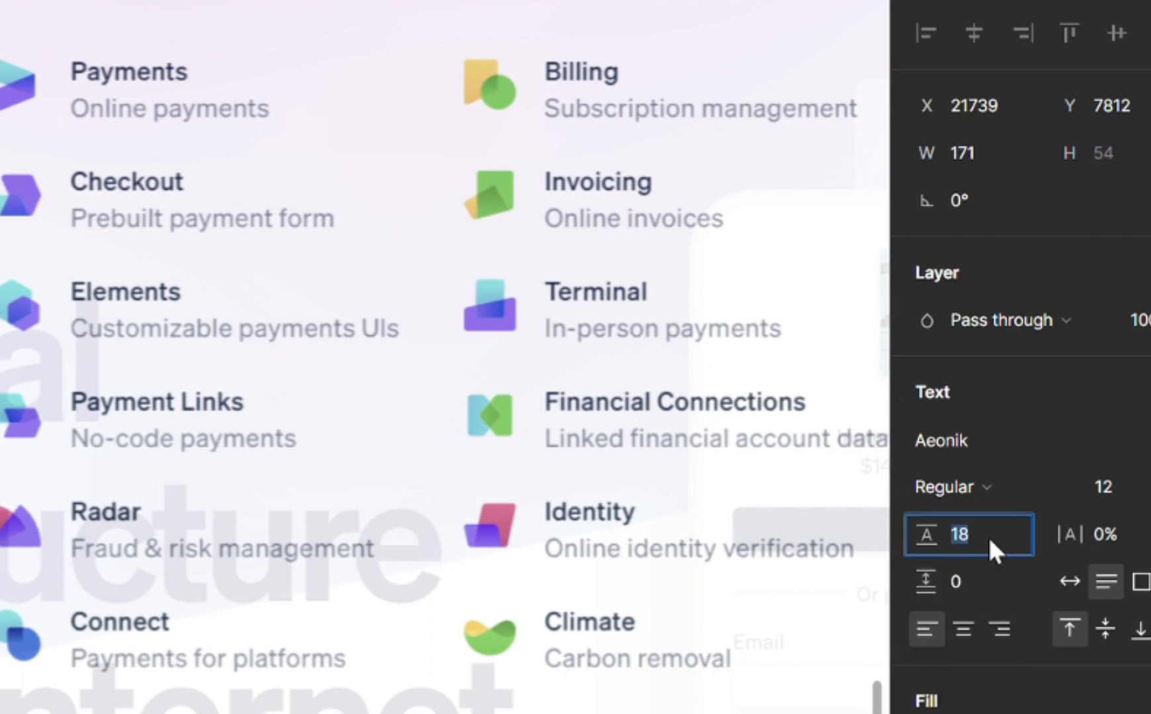
type("1")
key("Return")
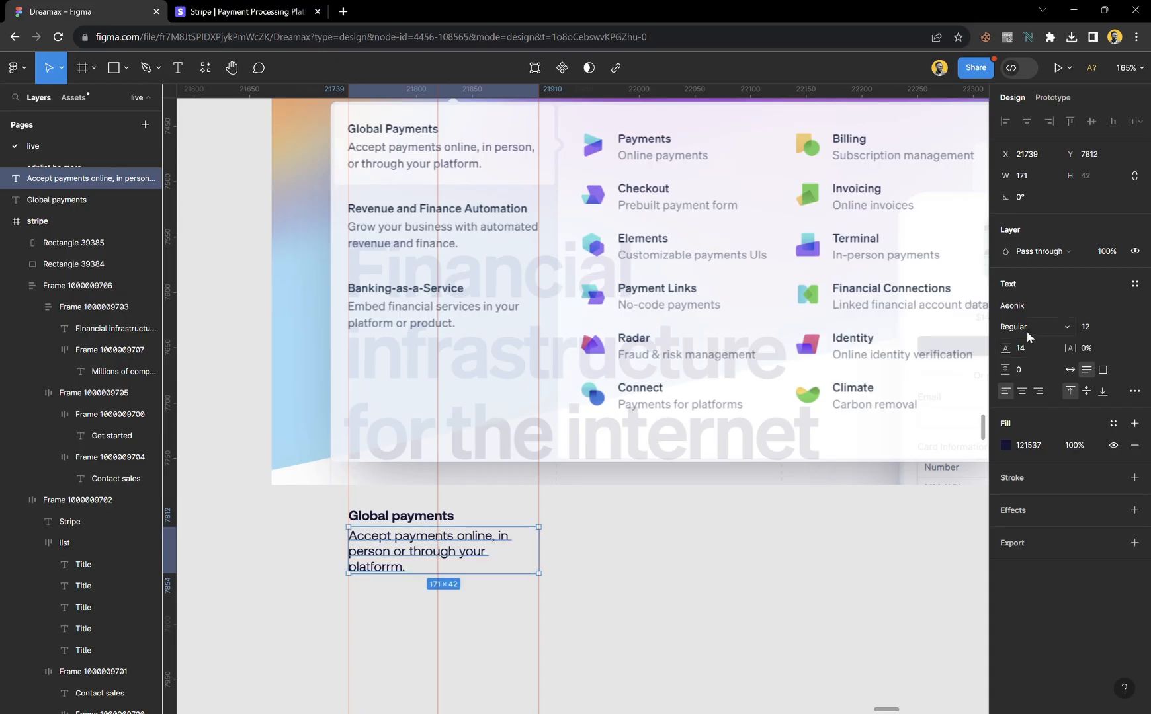
- Fill the description text with the grey-blue 666F87 sampled from the reference's Global Payments description
left_click(1006, 445)
left_click(850, 556)
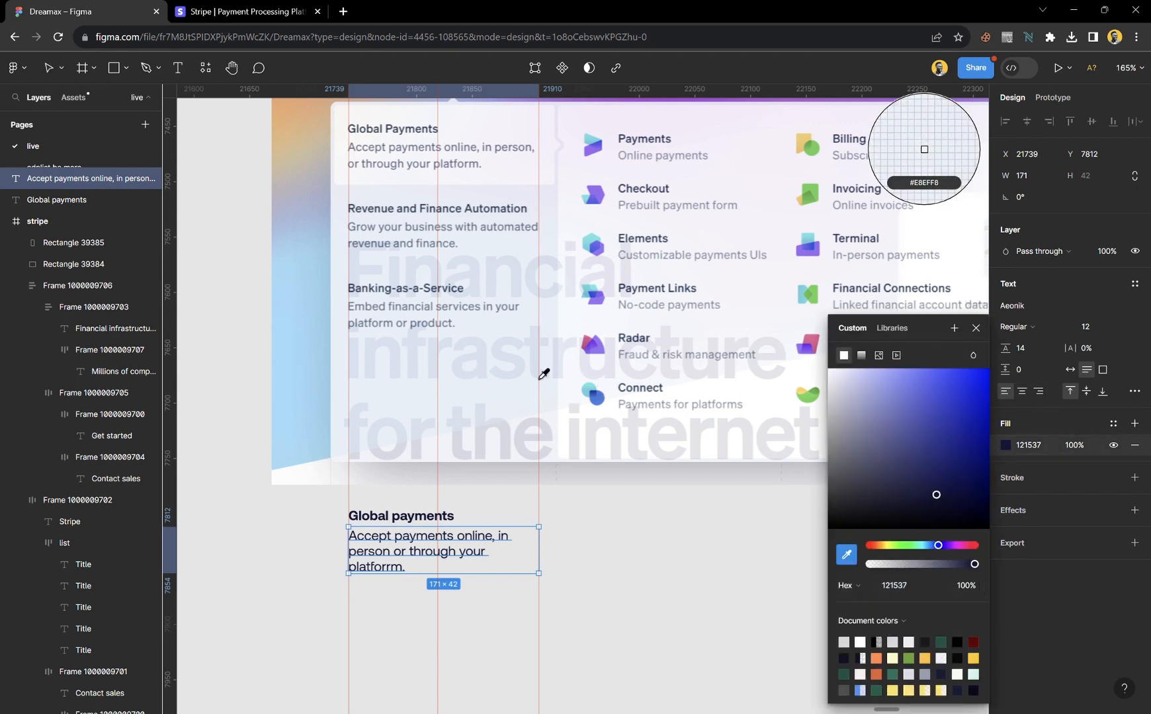
scroll(411, 139, "up", 5)
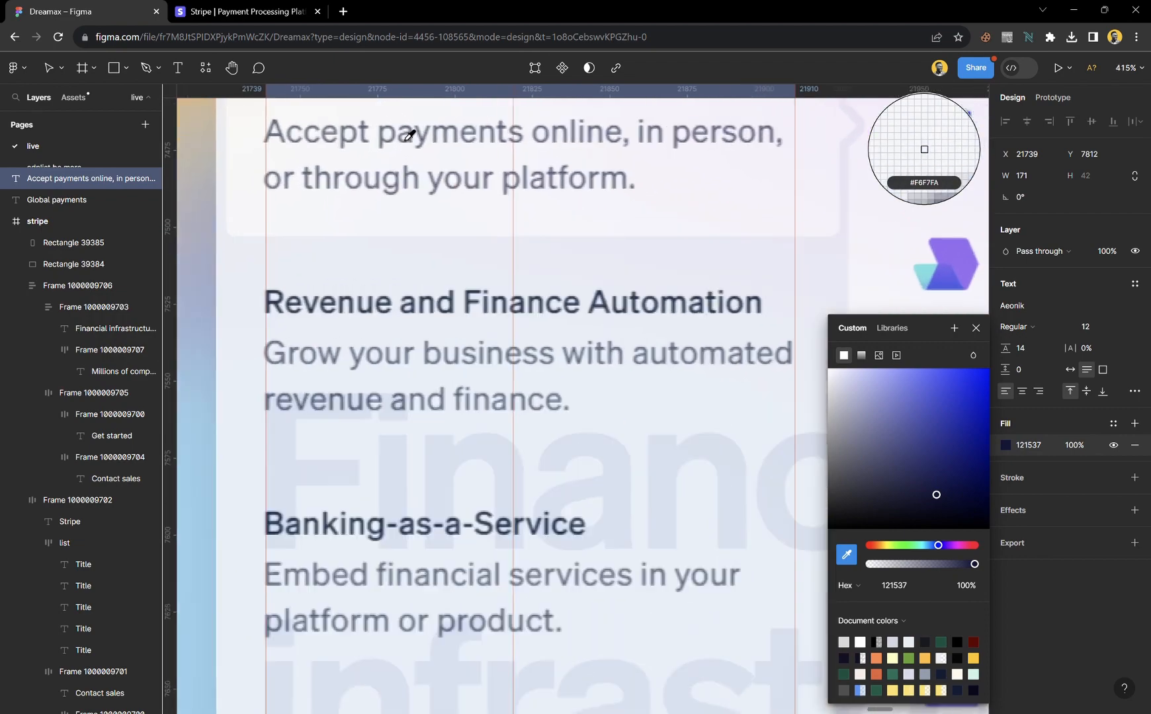
scroll(410, 136, "up", 10)
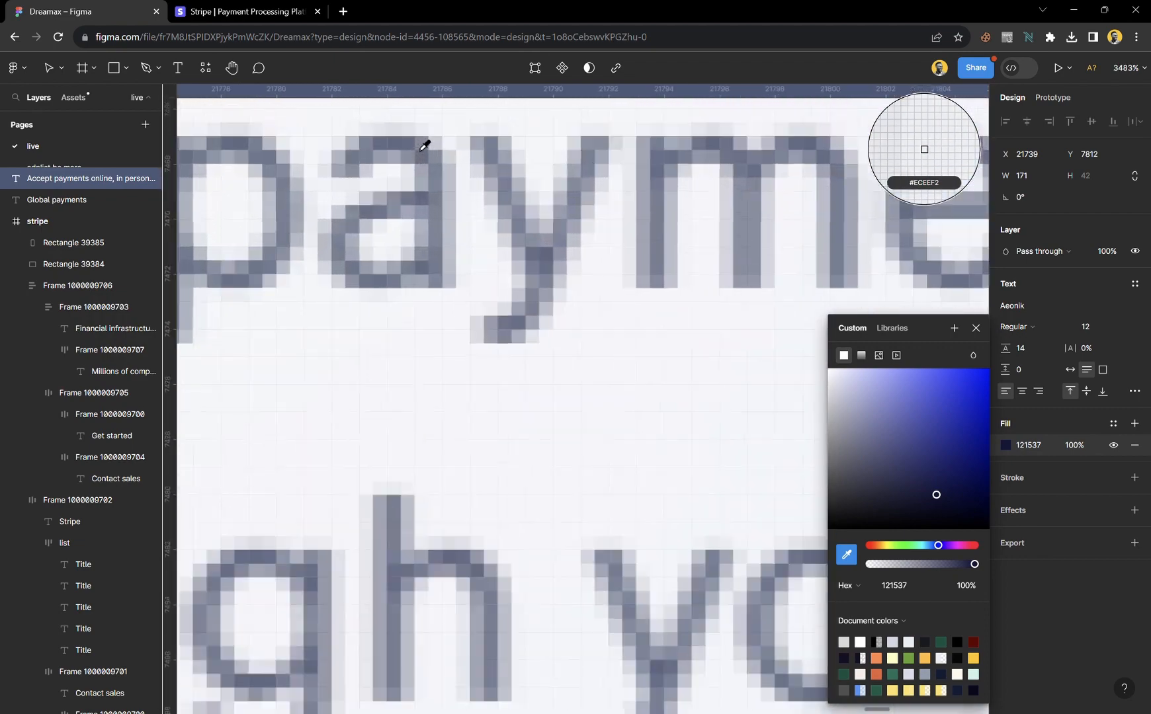
scroll(425, 145, "up", 2)
left_click(430, 170)
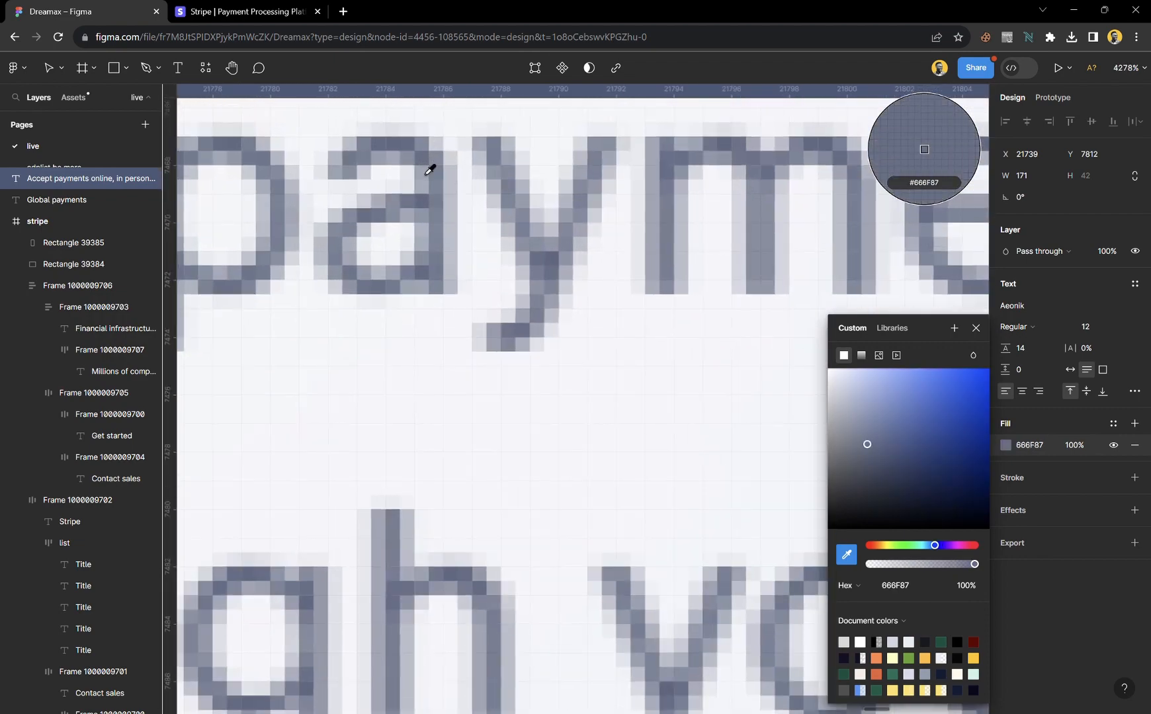
scroll(596, 287, "down", 8)
scroll(602, 286, "down", 5)
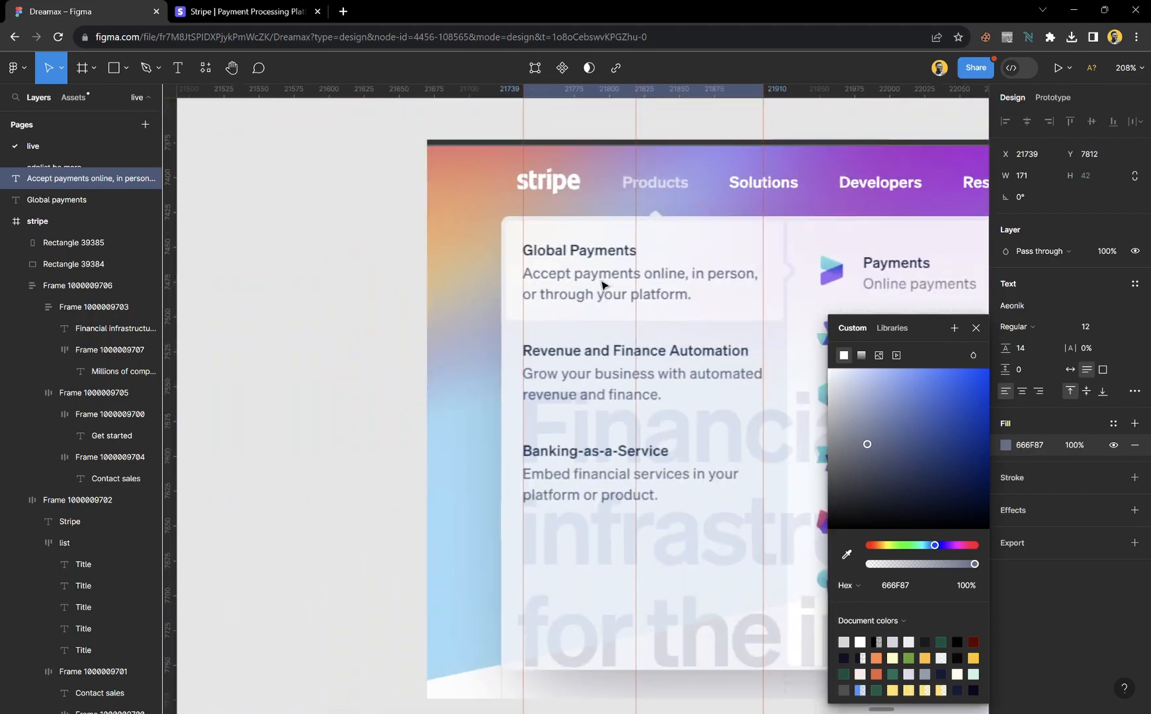
scroll(147, 50, "down", 2)
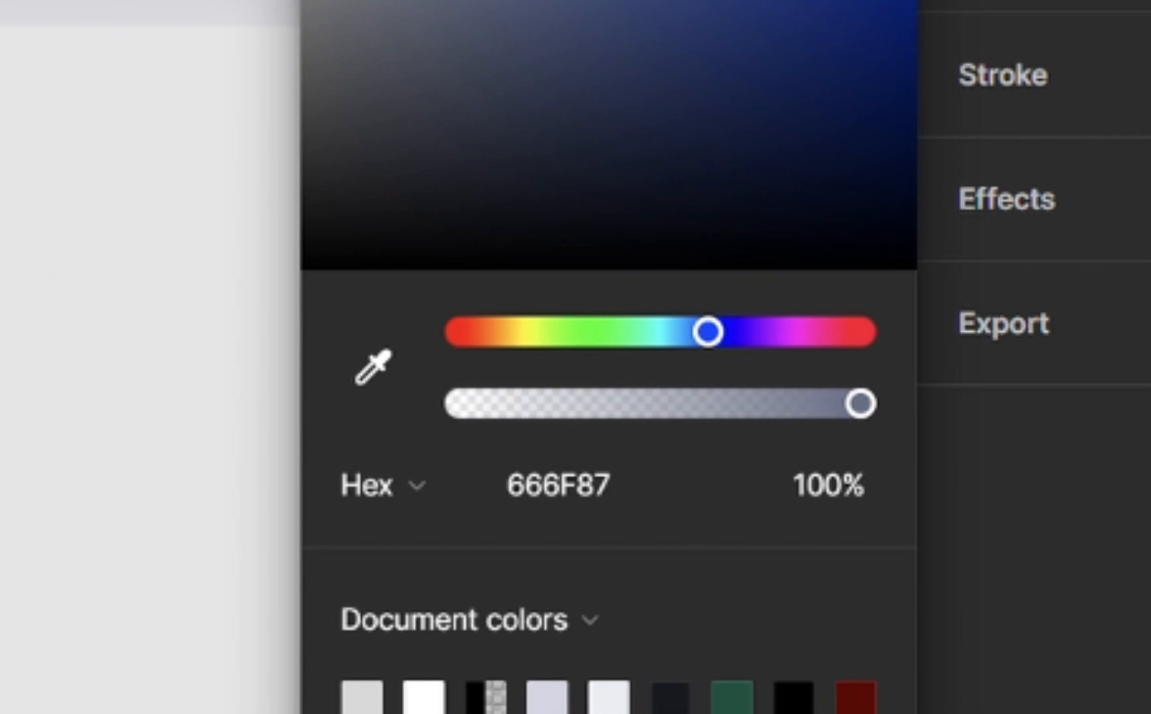
key("Escape")
scroll(461, 601, "down", 2)
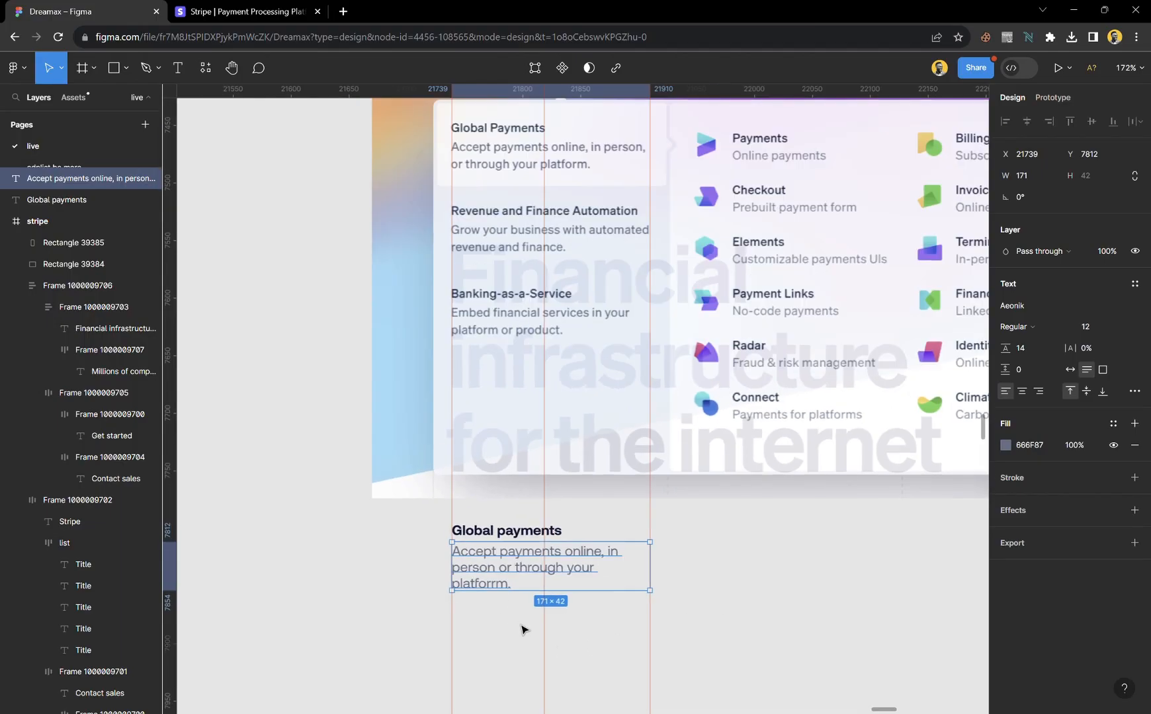
- Change the description text's weight to Medium
scroll(522, 629, "up", 4)
left_click(1018, 328)
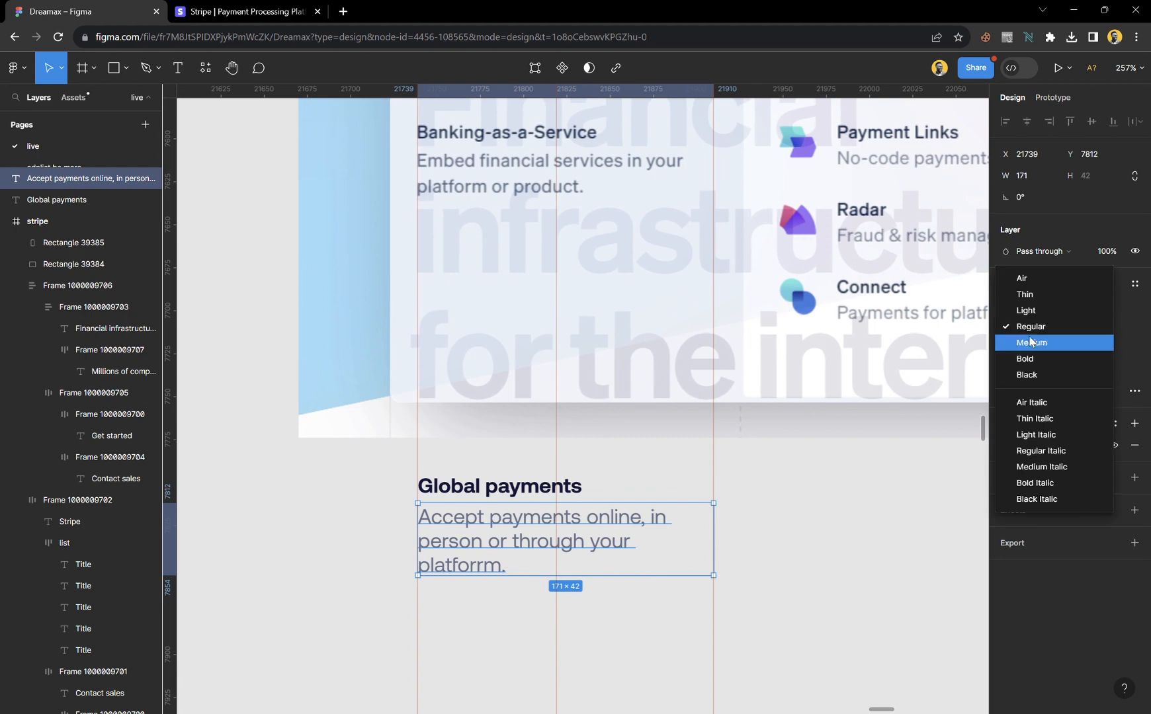
left_click(1031, 342)
left_click(797, 594)
- Combine the "Global payments" title and its description into one vertical auto layout frame
scroll(465, 544, "down", 3)
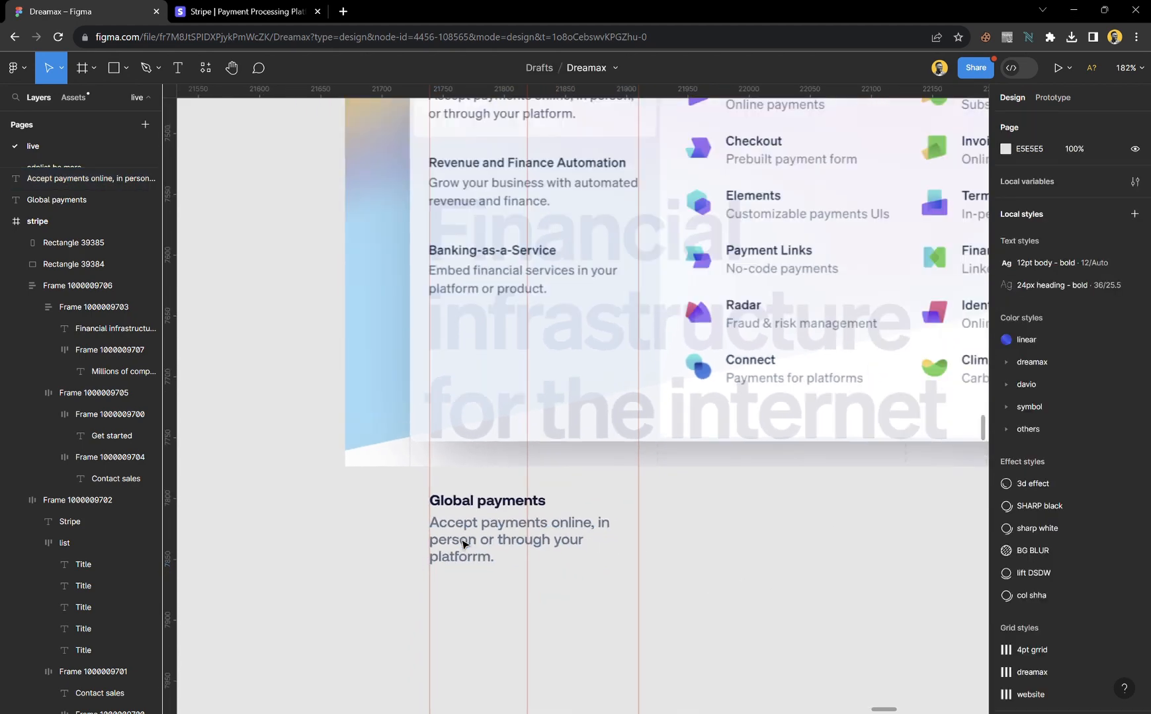
scroll(465, 544, "down", 1)
left_click(461, 537)
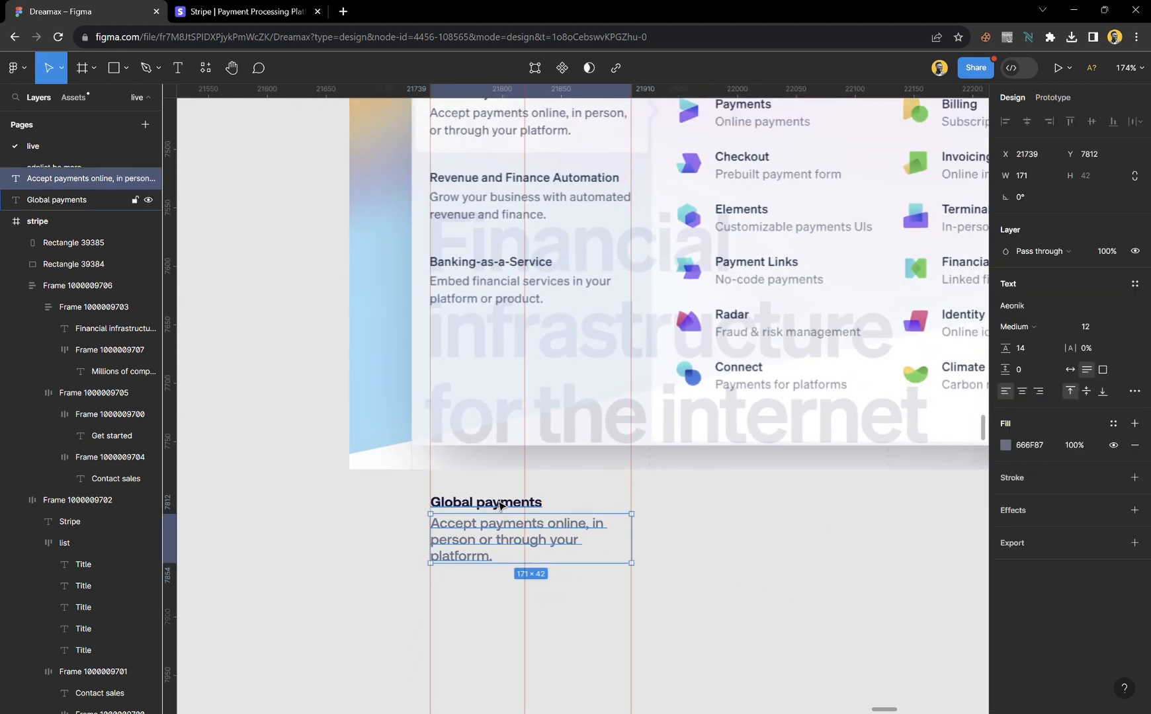
left_click(501, 506, "shift")
key("shift+a")
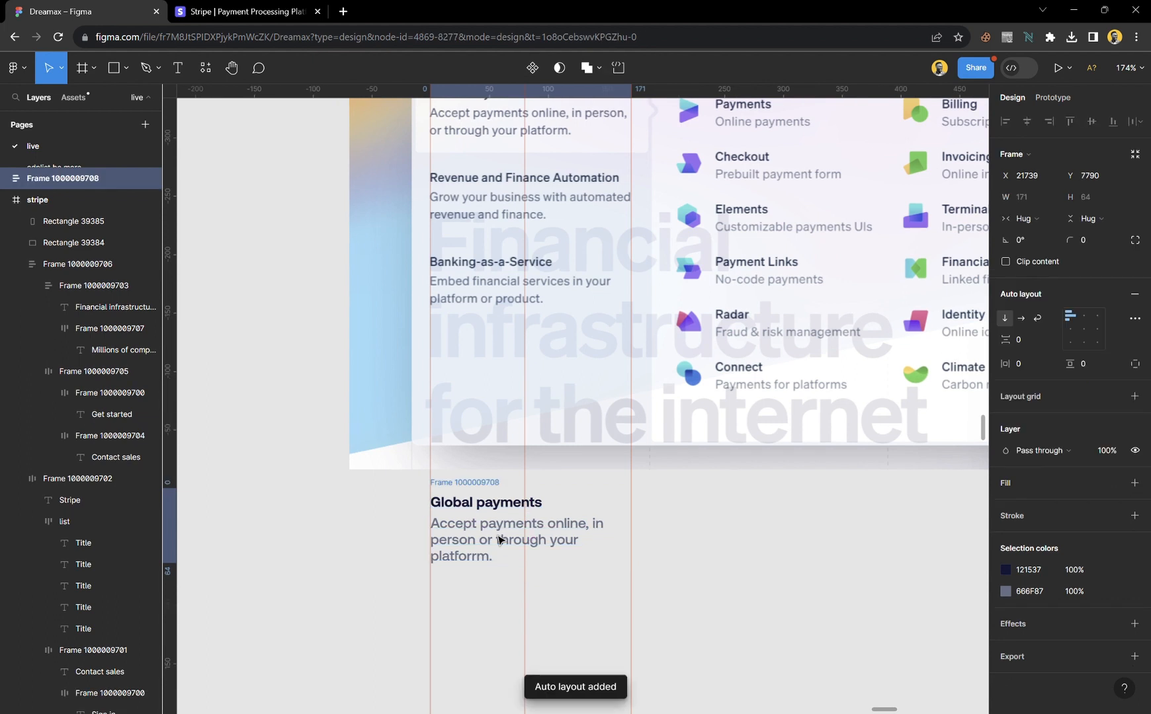
scroll(505, 567, "up", 3)
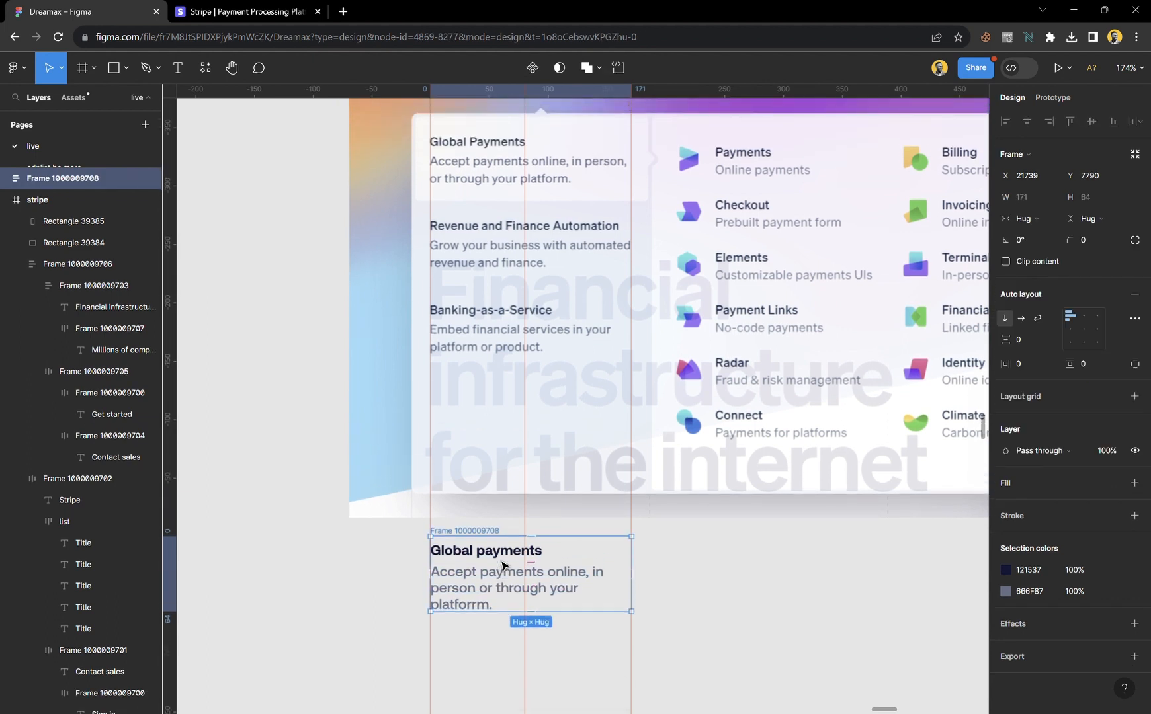
scroll(509, 556, "up", 3)
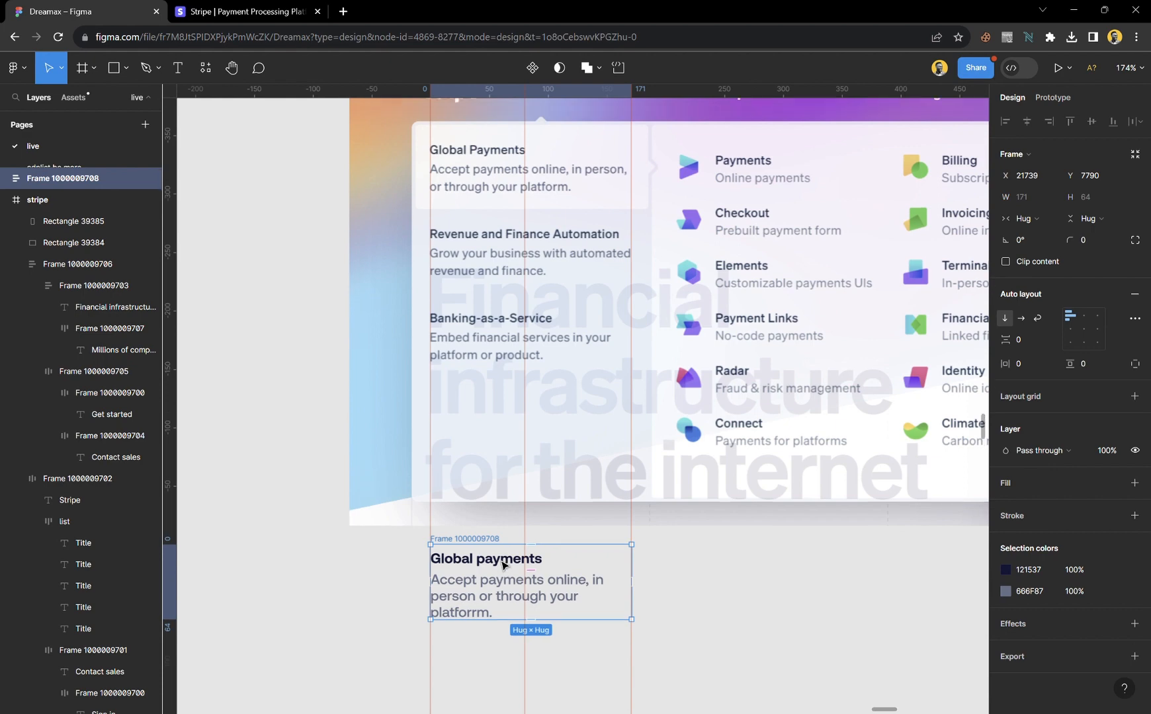
- Move the Global payments text frame slightly down to Y 7801, below the reference screenshot
scroll(565, 166, "up", 5)
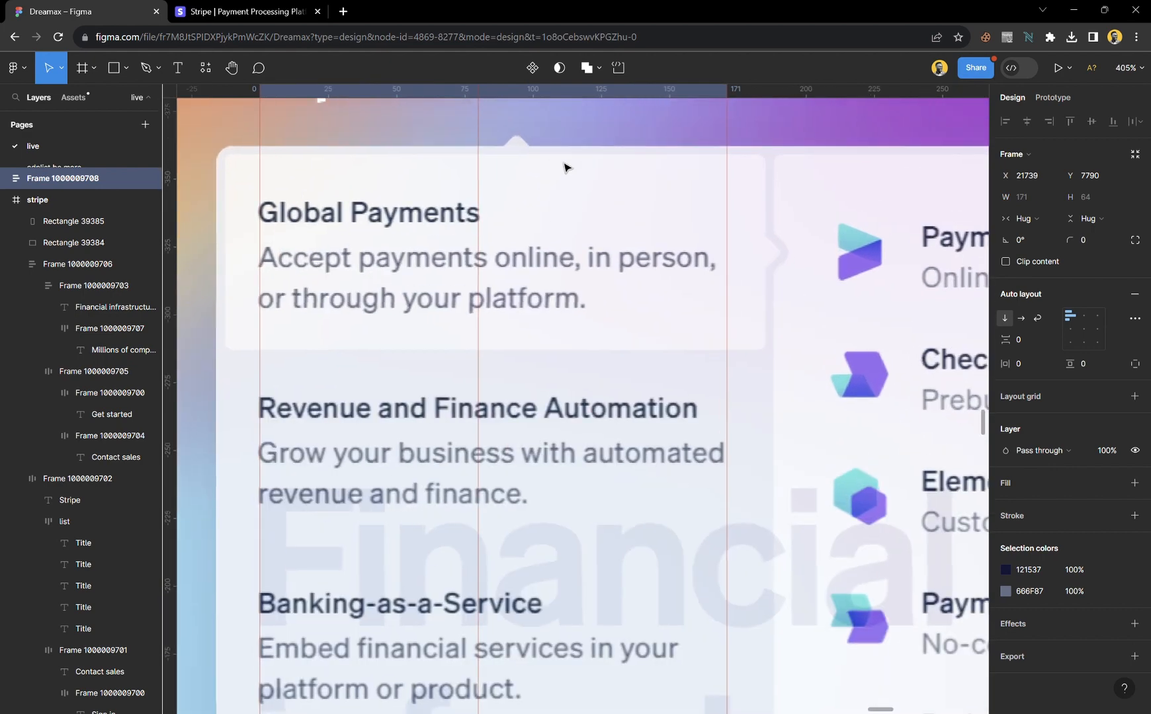
scroll(519, 307, "down", 5)
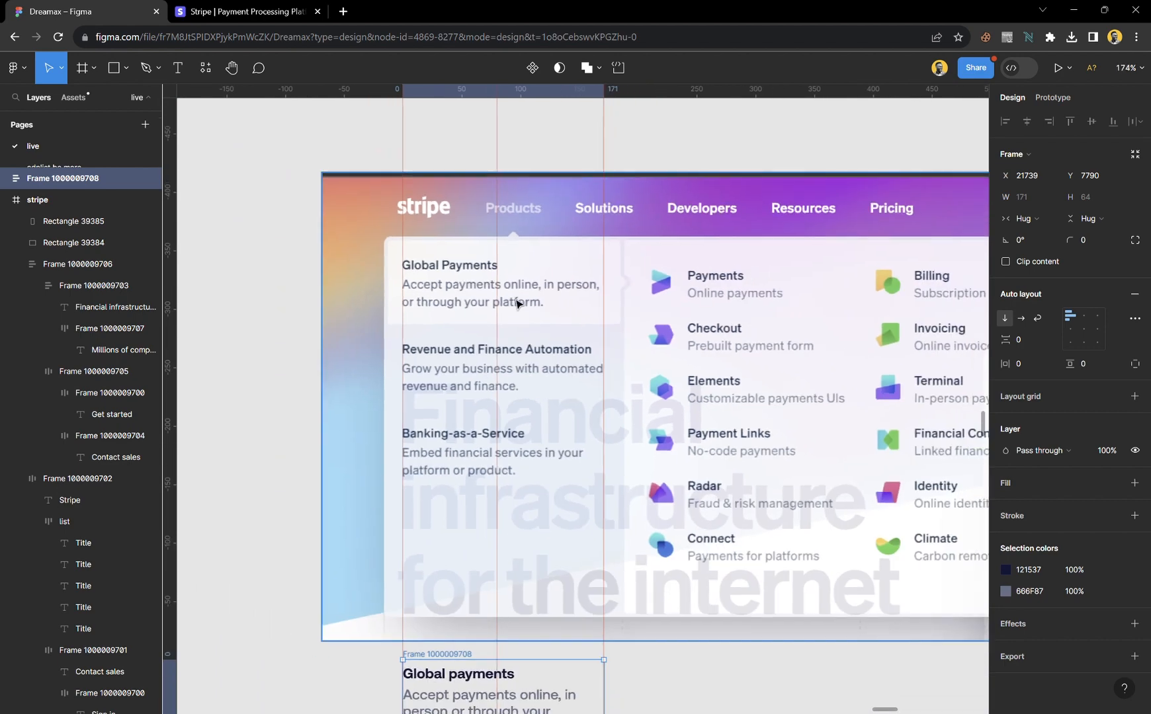
scroll(517, 304, "down", 3)
scroll(517, 304, "down", 1)
scroll(509, 434, "up", 3)
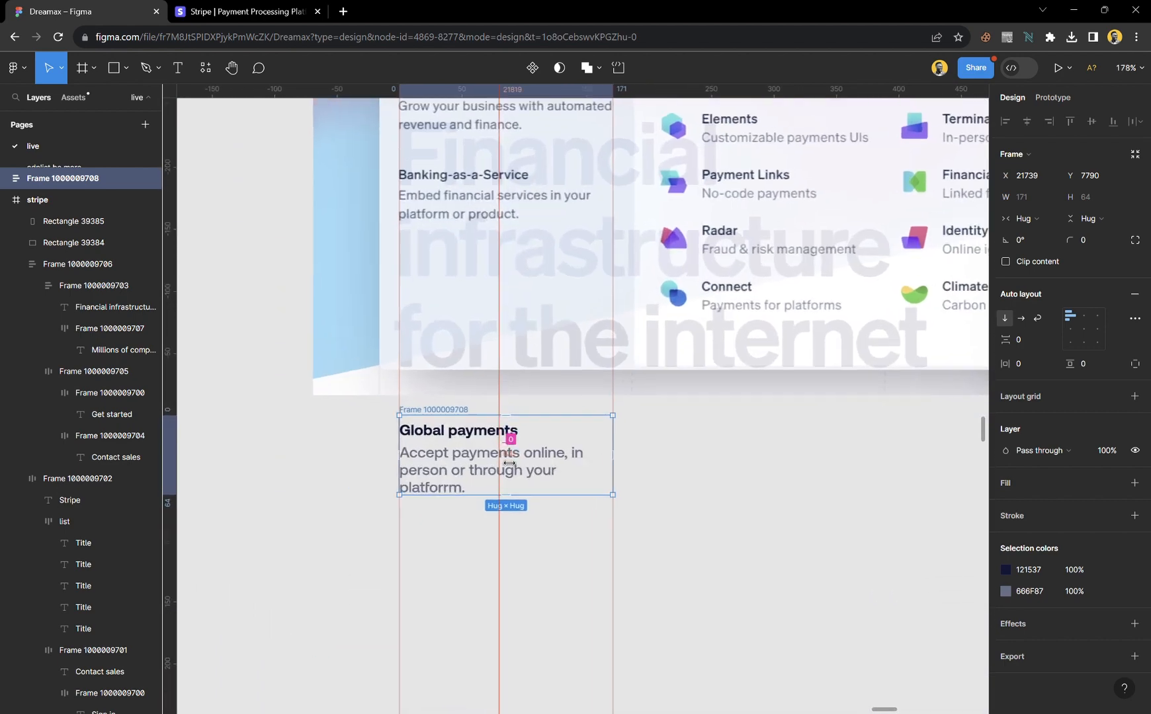
left_click_drag(461, 442, 463, 456)
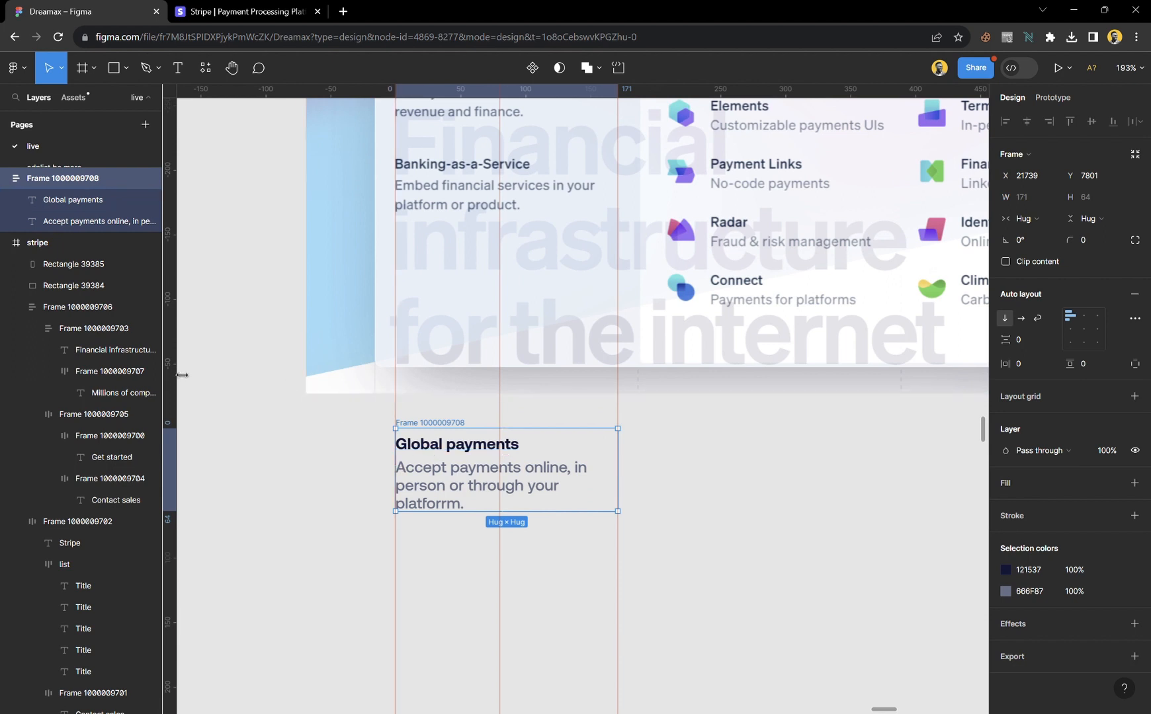
- Place a vertical guide at 21727 on the left edge of the reference's highlighted Global Payments card
left_click_drag(182, 375, 385, 417)
key("Escape")
scroll(386, 417, "up", 5)
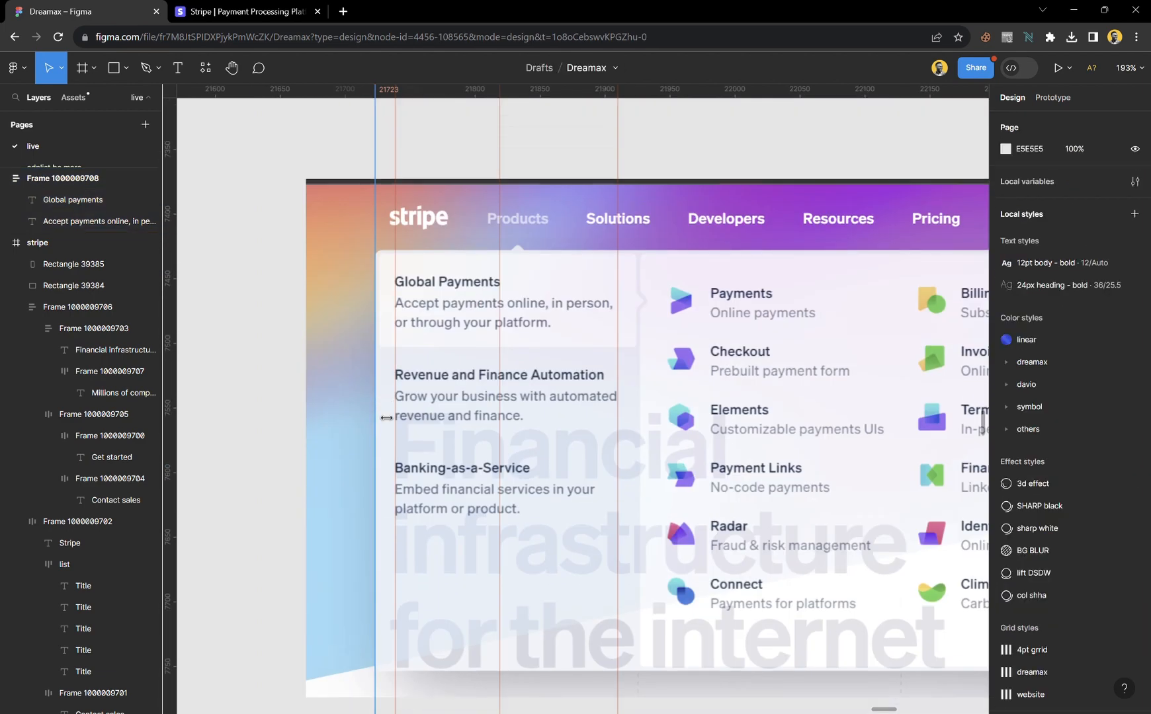
scroll(371, 264, "up", 5)
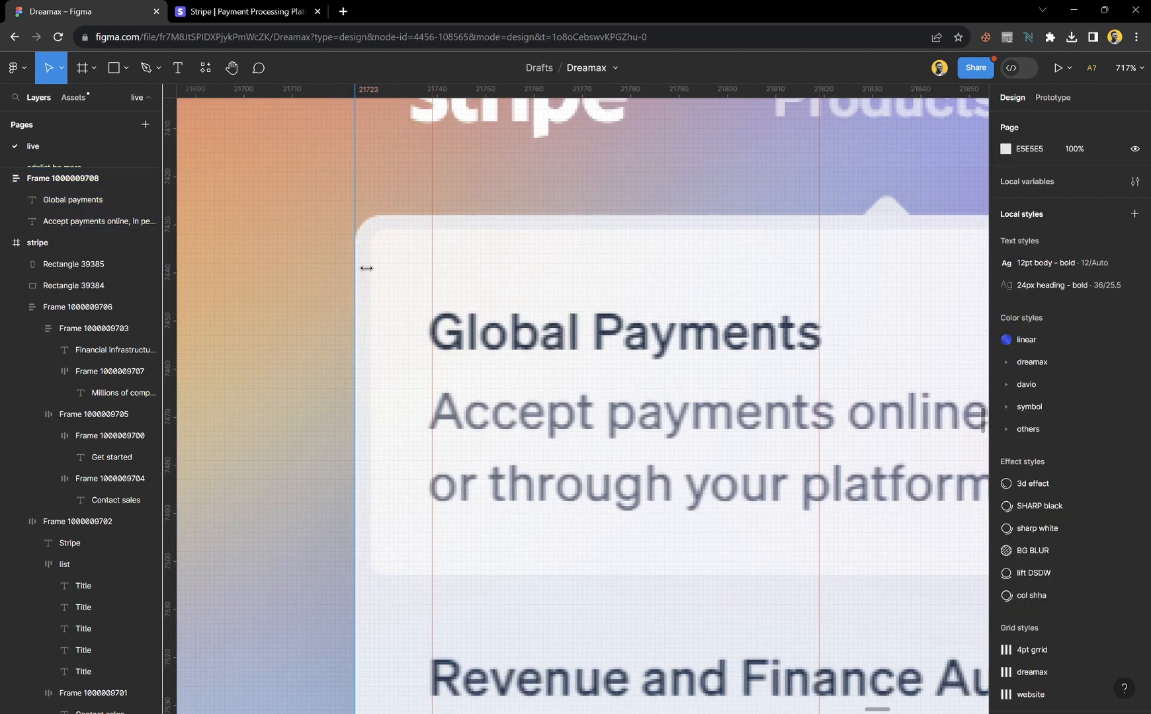
left_click_drag(367, 268, 385, 274)
scroll(397, 331, "down", 5)
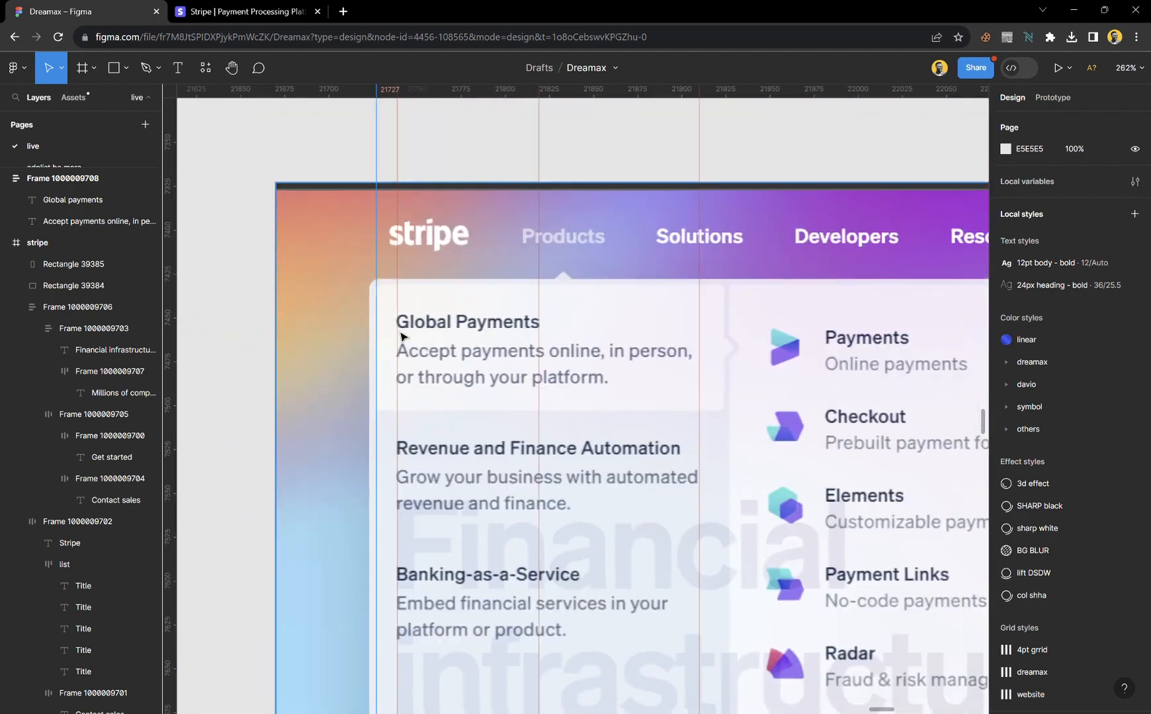
scroll(411, 340, "down", 5)
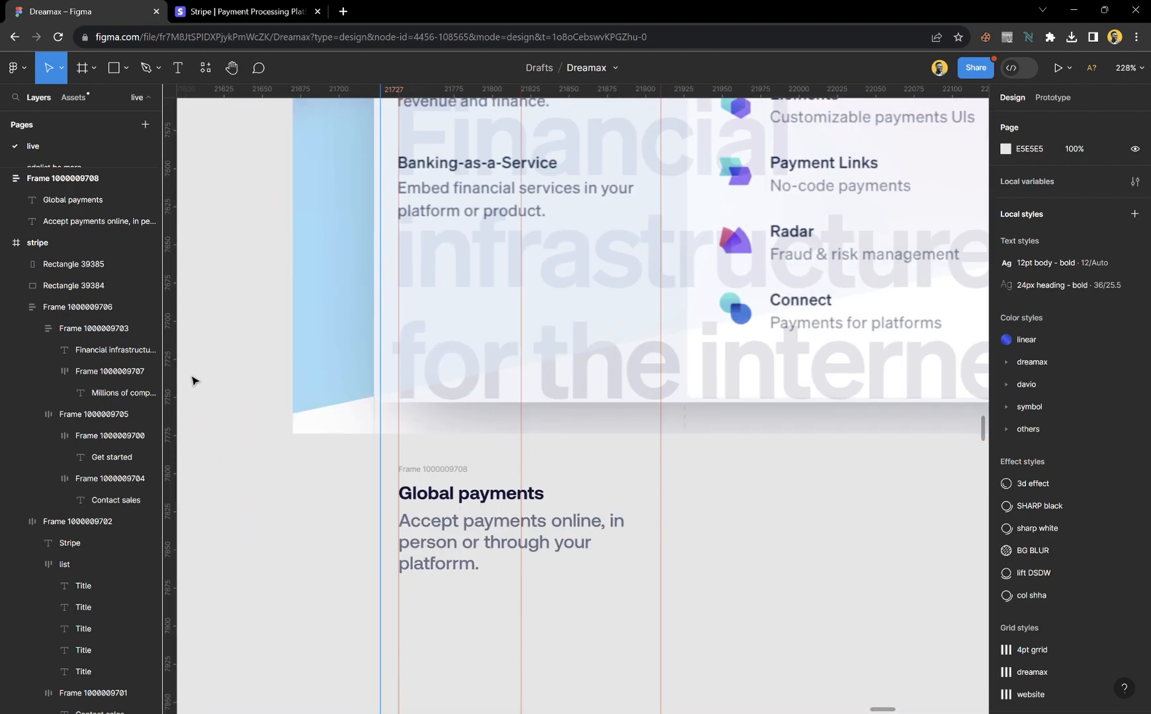
- Place another vertical guide at 21924 on the right edge of the reference's Global Payments card
left_click_drag(186, 383, 699, 429)
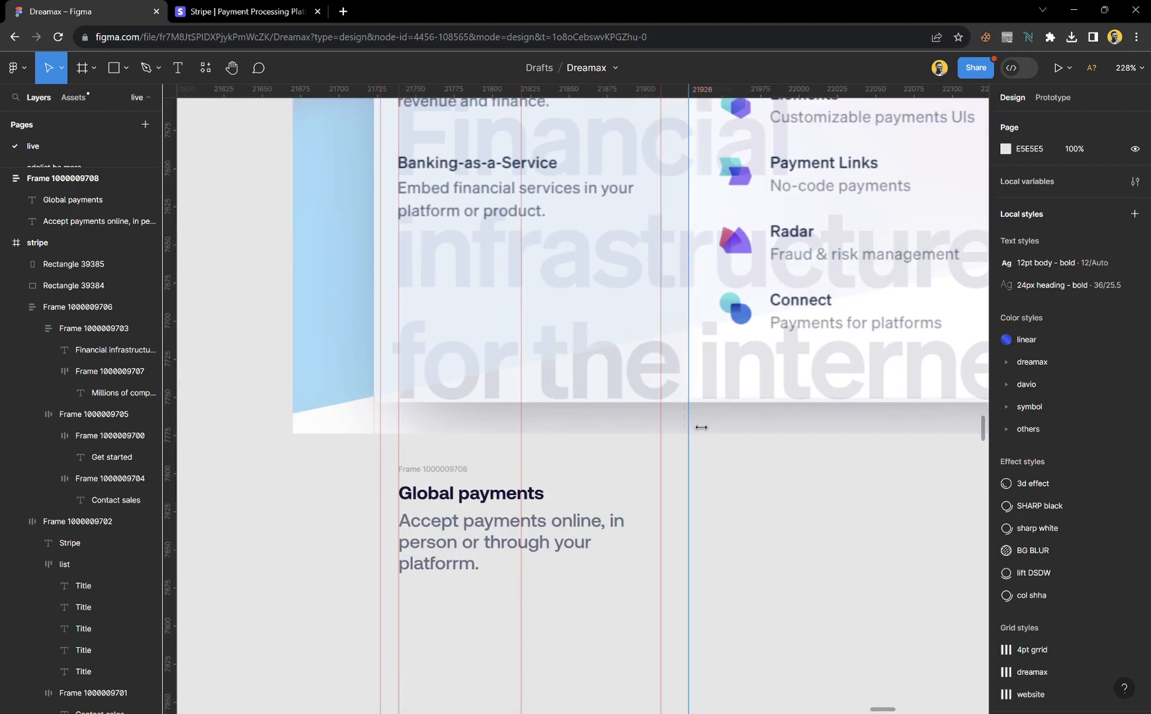
scroll(698, 410, "up", 6)
scroll(698, 384, "up", 10)
left_click_drag(698, 342, 675, 335)
scroll(655, 396, "down", 10)
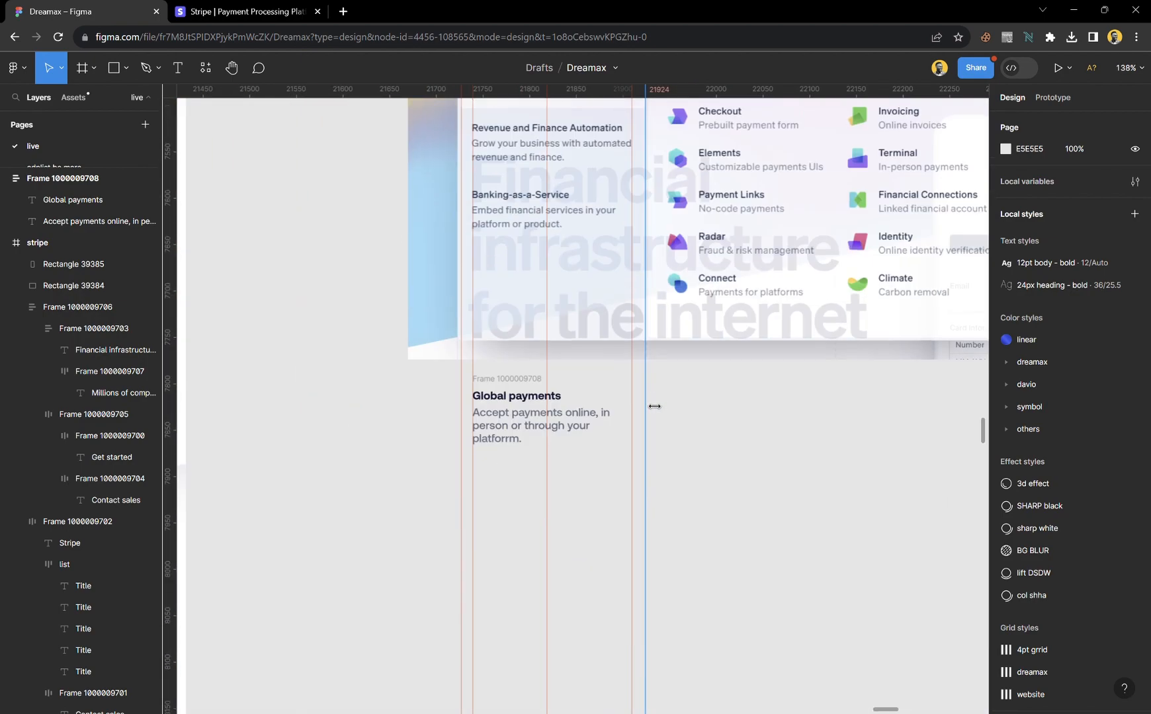
left_click(753, 477)
- Shift the Global payments frame left so its edge sits on the card's left guide at X 21727
scroll(547, 430, "up", 5)
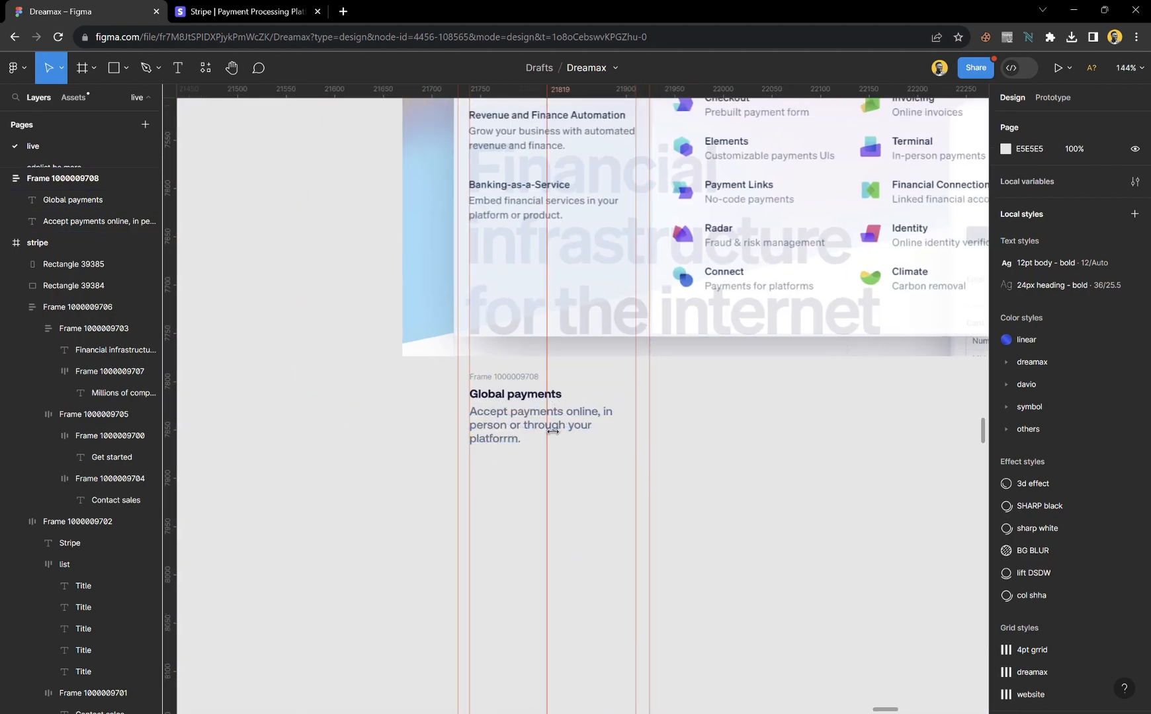
scroll(547, 430, "up", 1)
left_click(392, 309)
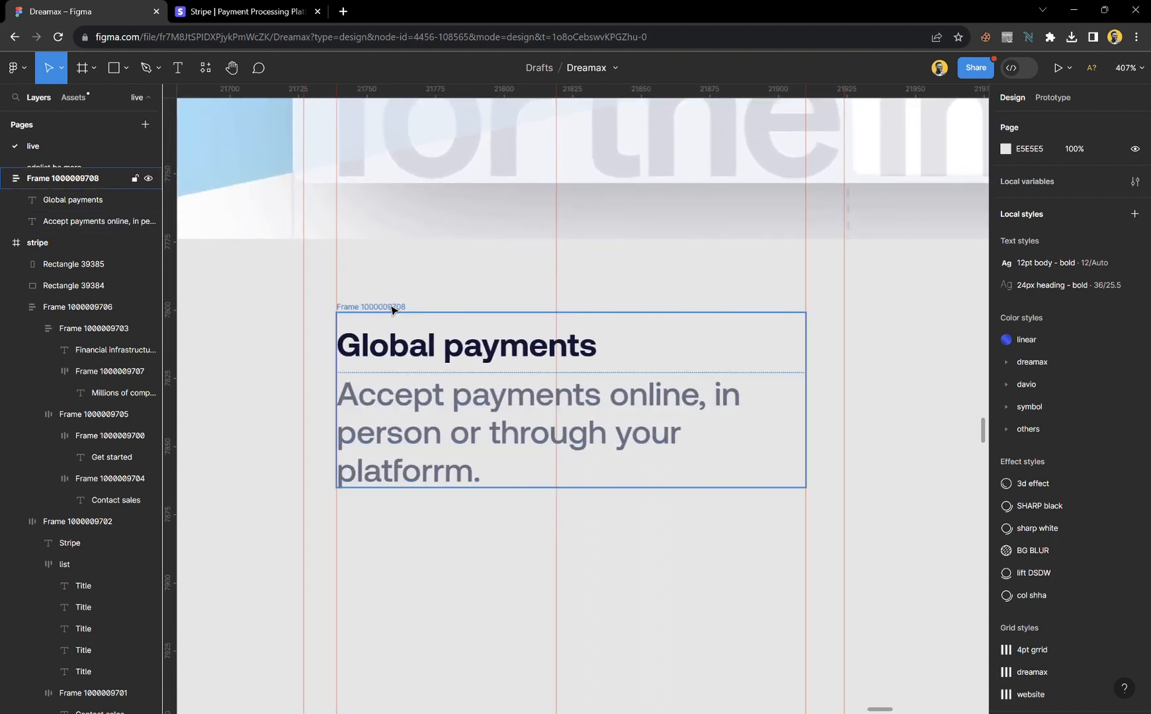
left_click_drag(466, 350, 434, 351)
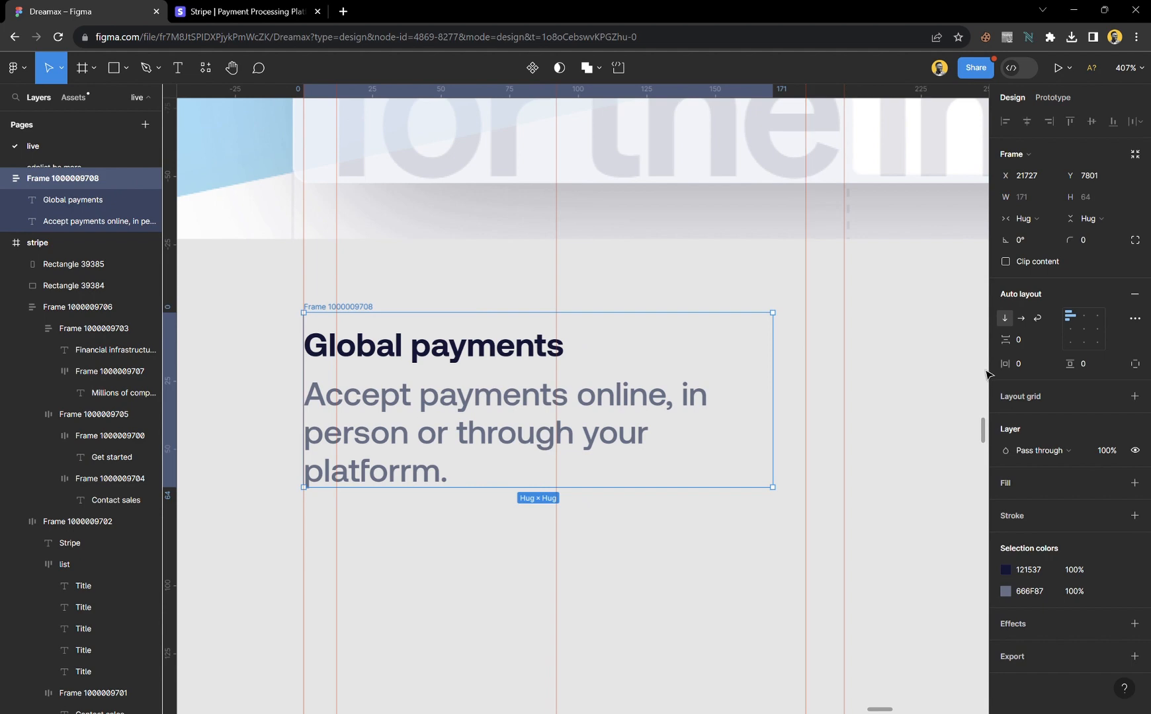
- Set the frame's horizontal and vertical auto layout padding to 13, matching the width to the outer guides
mouse_move(1006, 365)
left_mouse_down()
mouse_move(1026, 366)
mouse_move(1014, 369)
left_mouse_up()
scroll(873, 331, "up", 5)
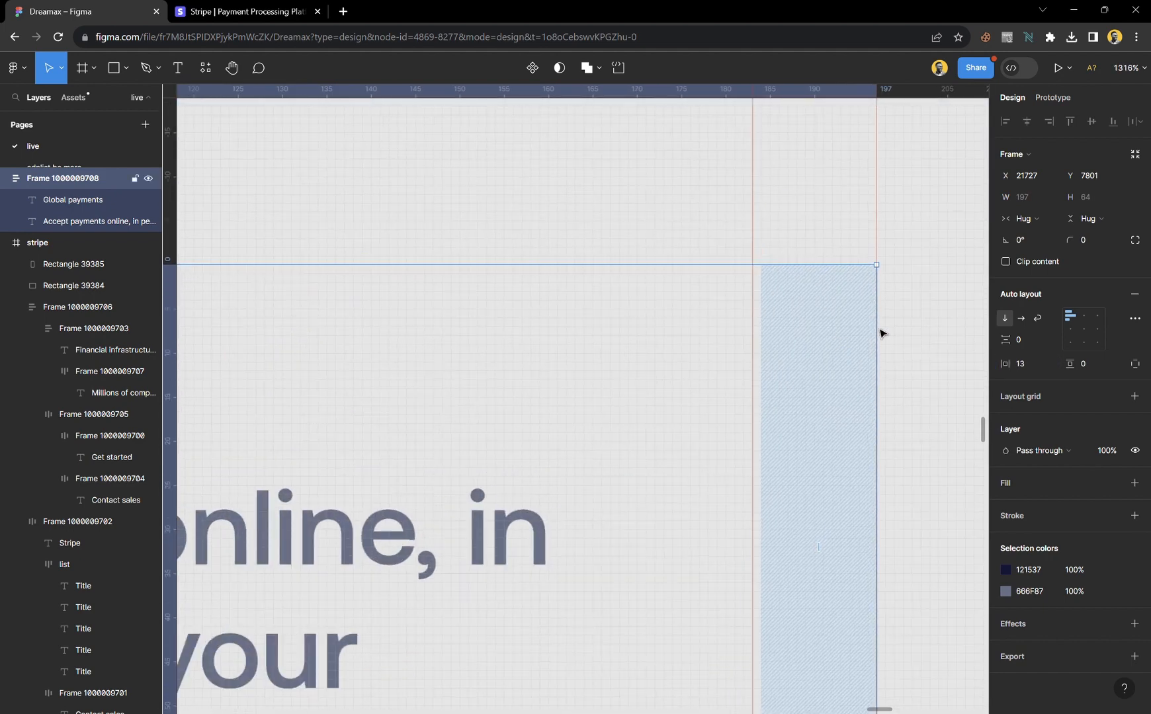
scroll(876, 291, "down", 4)
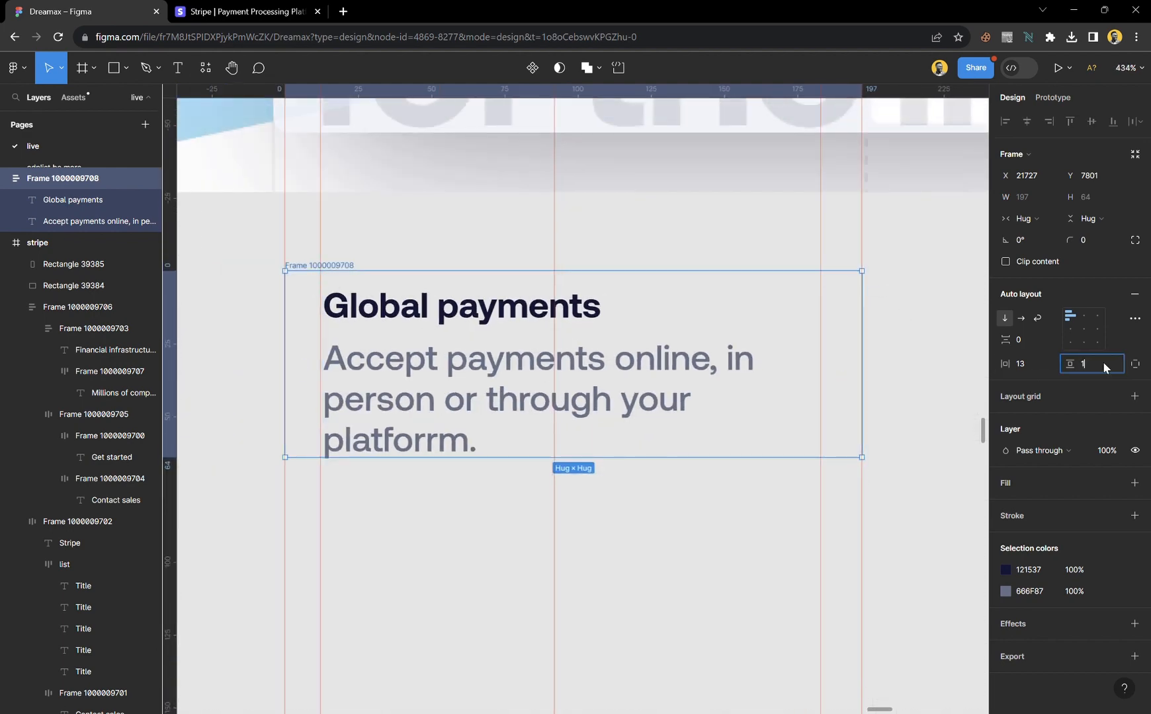
type("3")
key("Return")
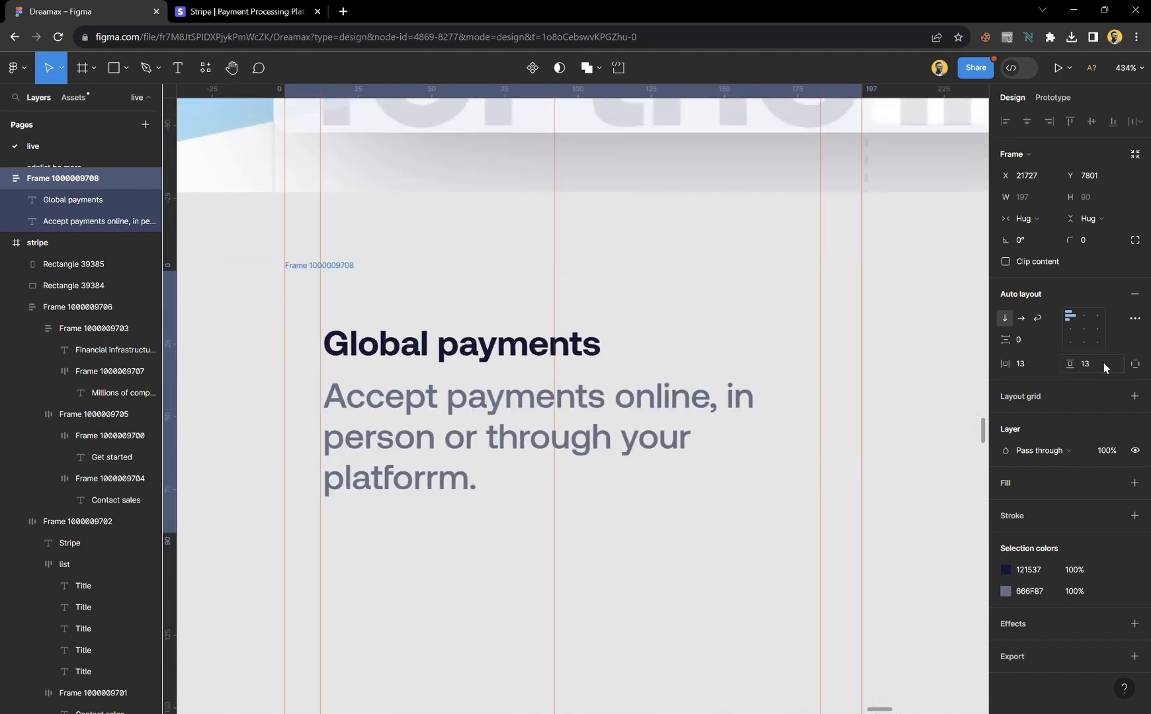
- Fill the frame with the dreamax/white colour style and set its corner radius to 16
left_click(1113, 483)
left_click(880, 559)
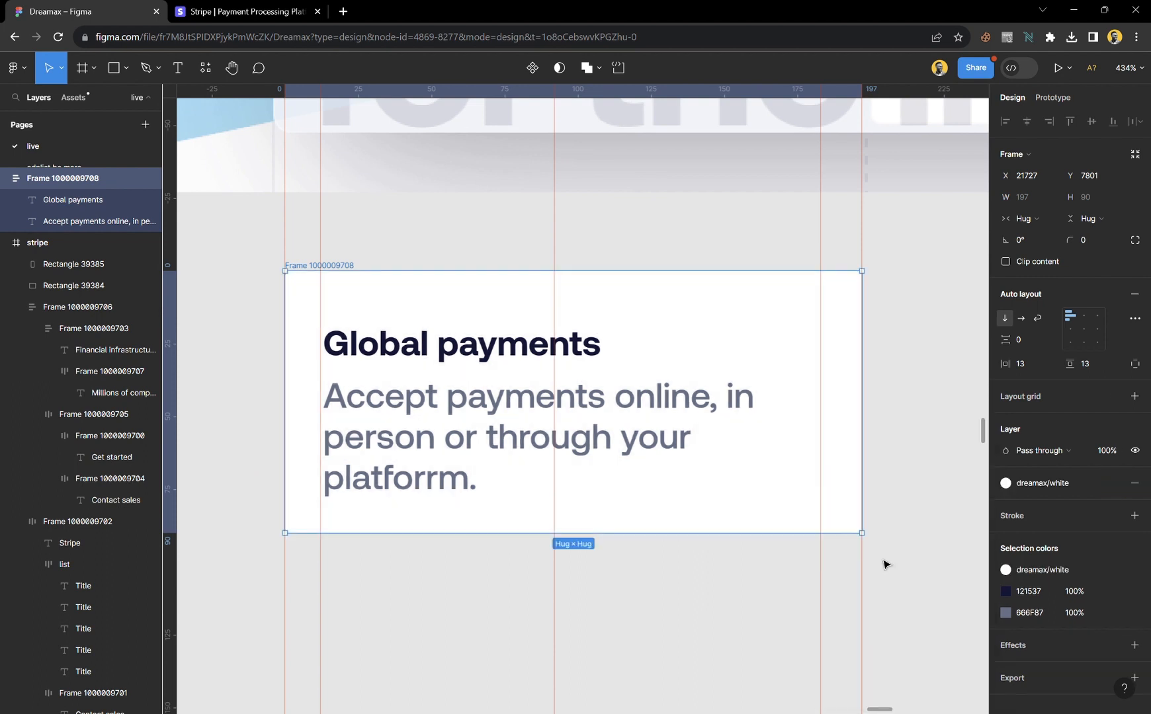
left_click(1097, 248)
type("16")
key("Return")
scroll(1096, 248, "down", 1)
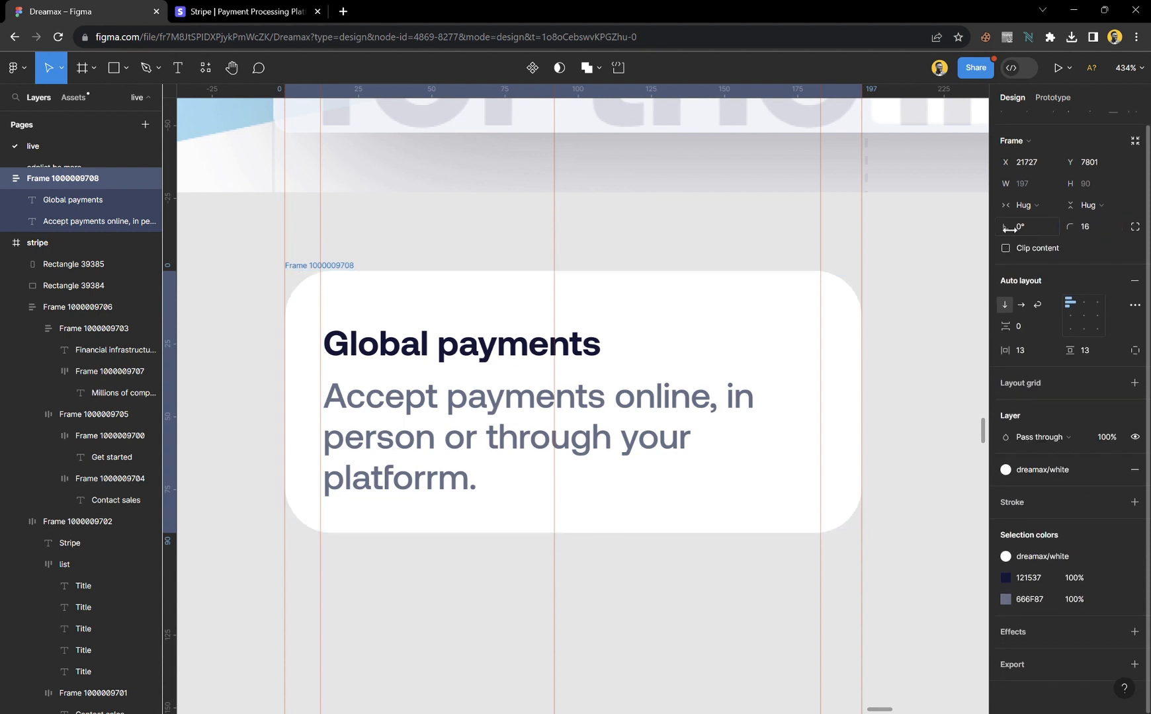
- Rename the Global payments card frame as "active"
double_click(352, 265)
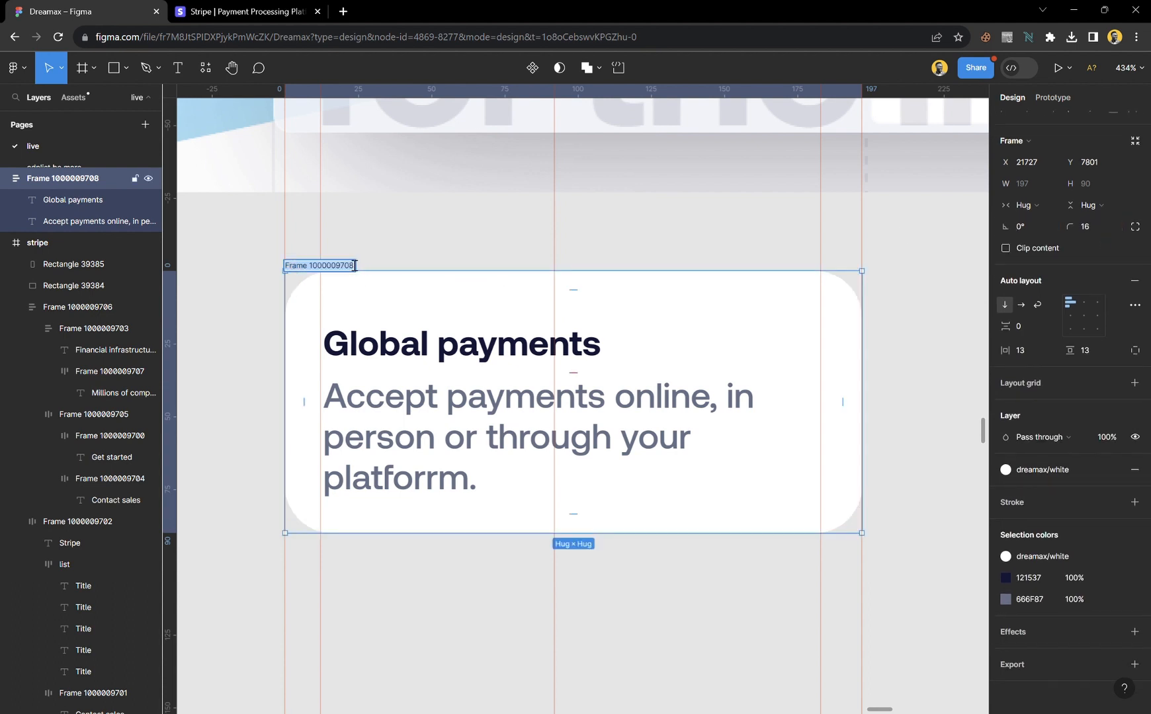
type("activ")
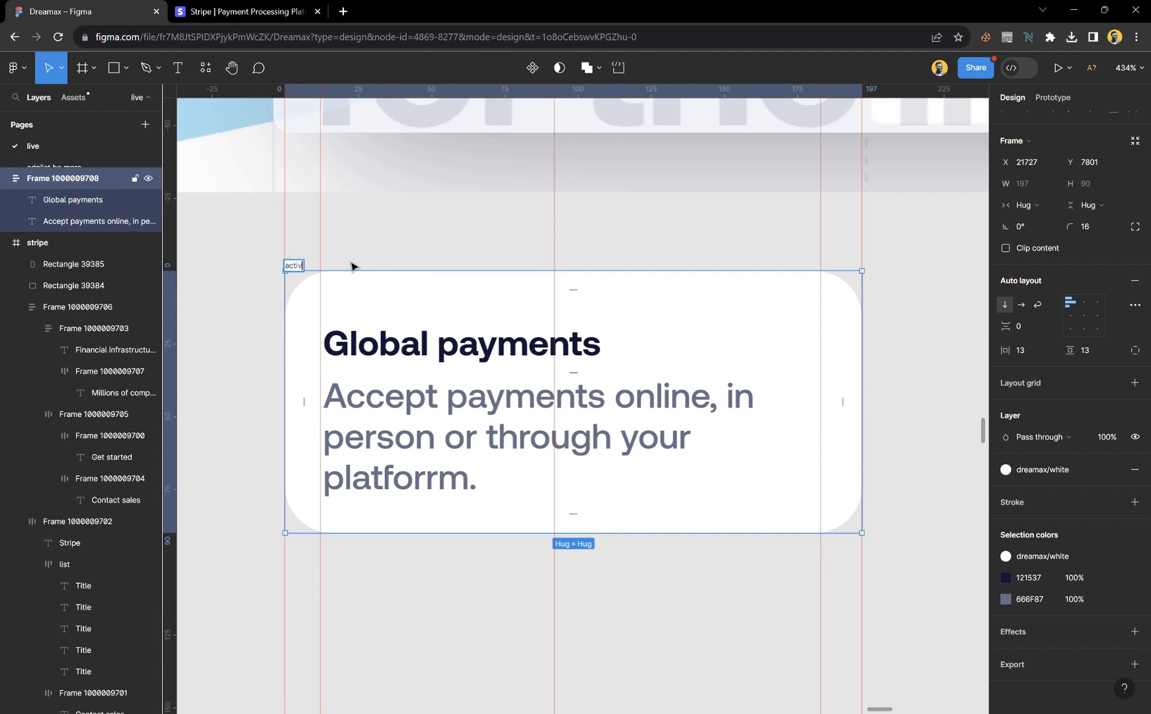
type("e")
key("Return")
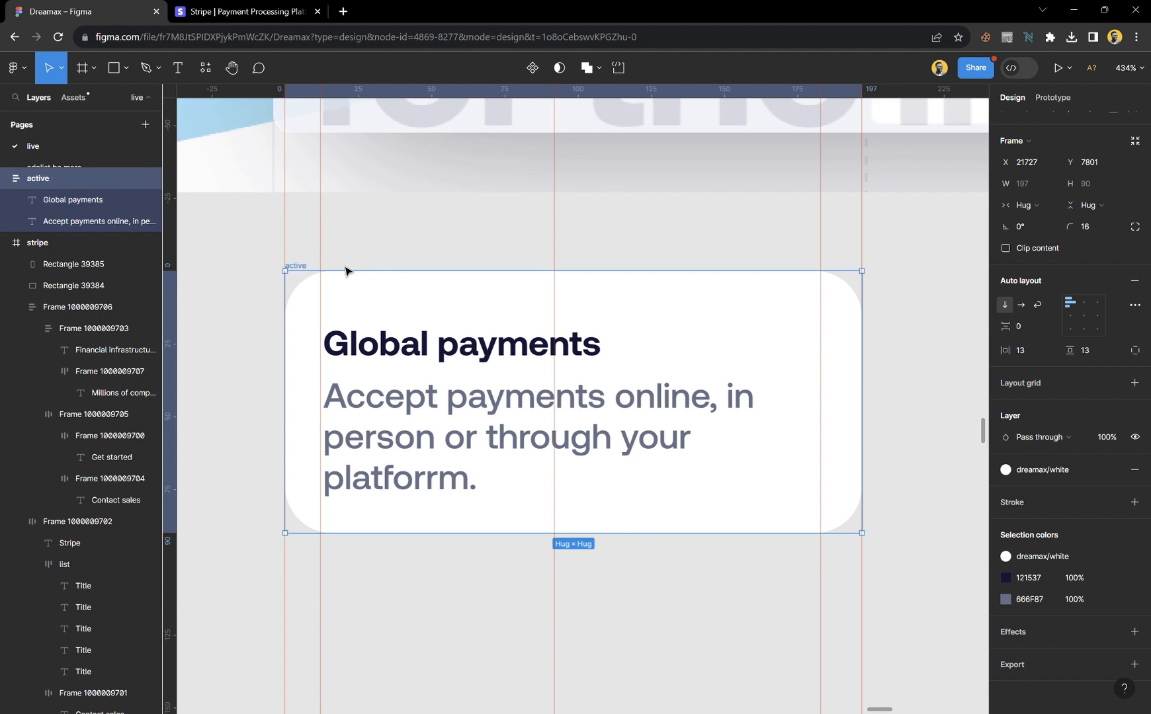
left_click(414, 252)
- Compare the card with the reference's highlighted item and set the active frame's corner radius to 4
scroll(466, 390, "down", 3)
scroll(464, 389, "up", 5)
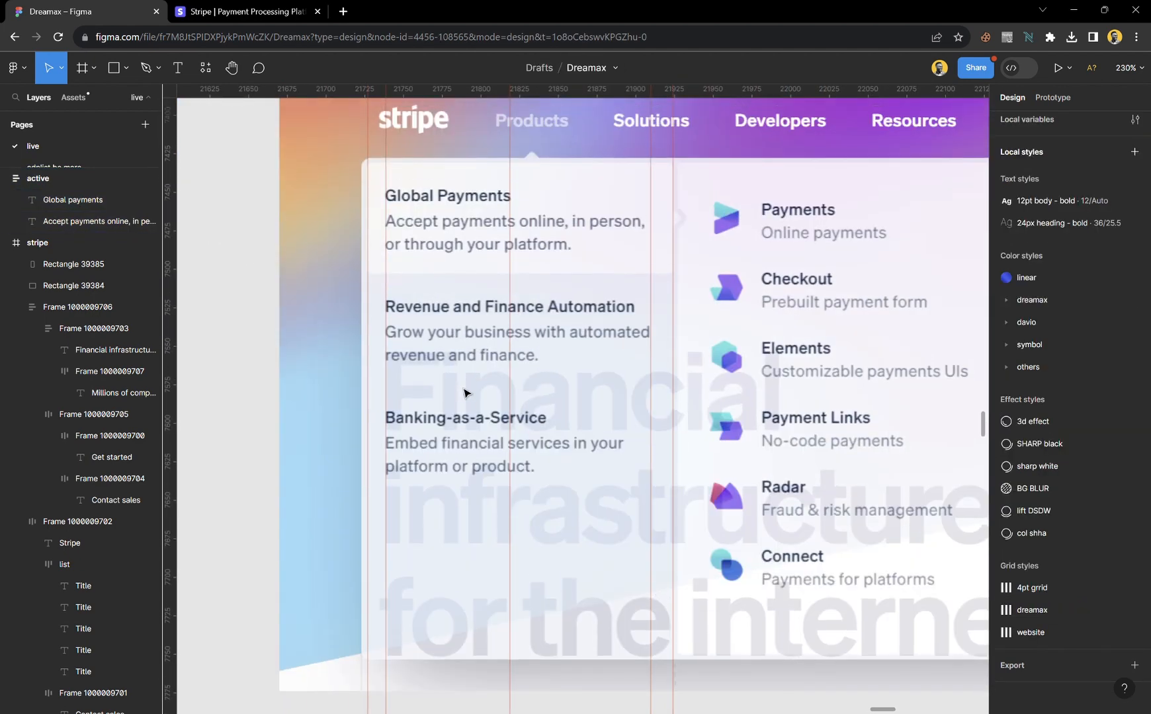
scroll(645, 197, "up", 4)
scroll(639, 226, "down", 4)
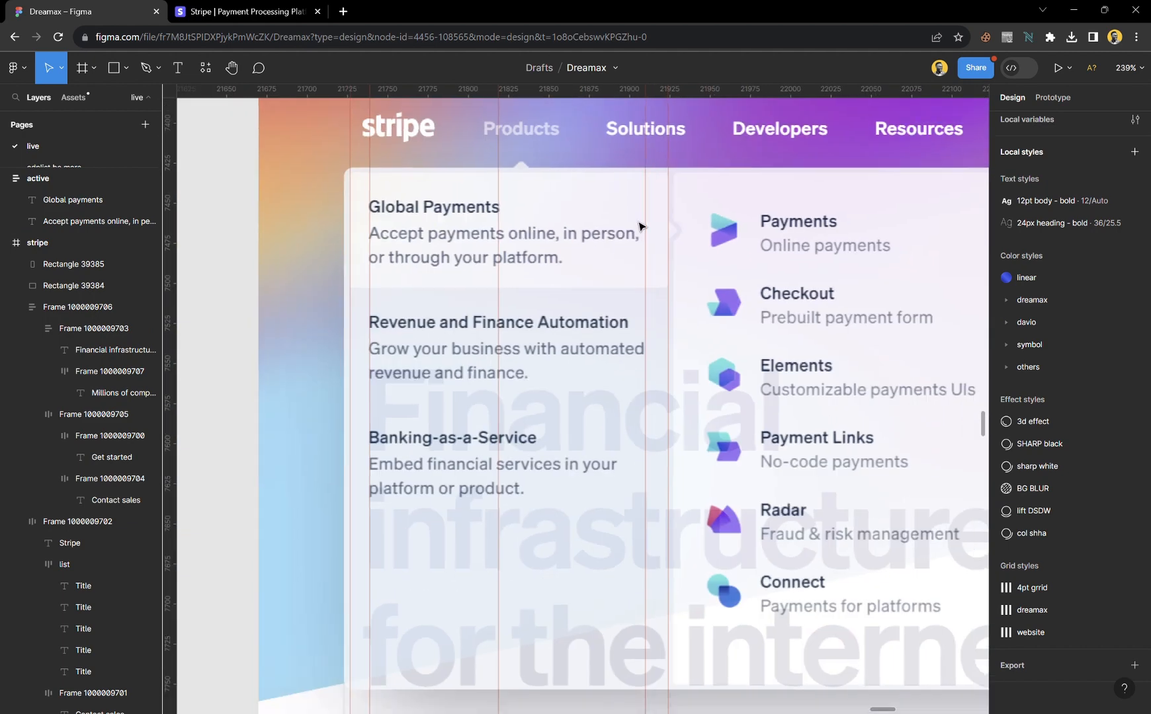
scroll(639, 226, "down", 3)
scroll(542, 367, "down", 6)
scroll(410, 298, "up", 4)
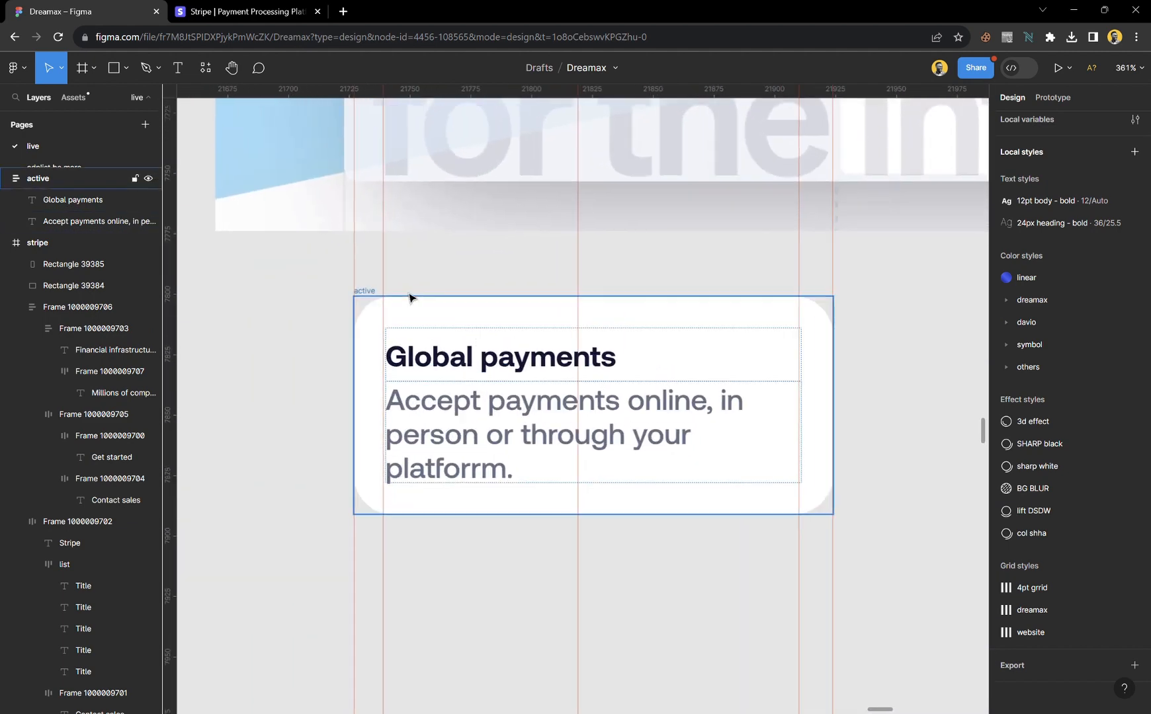
left_click(368, 295)
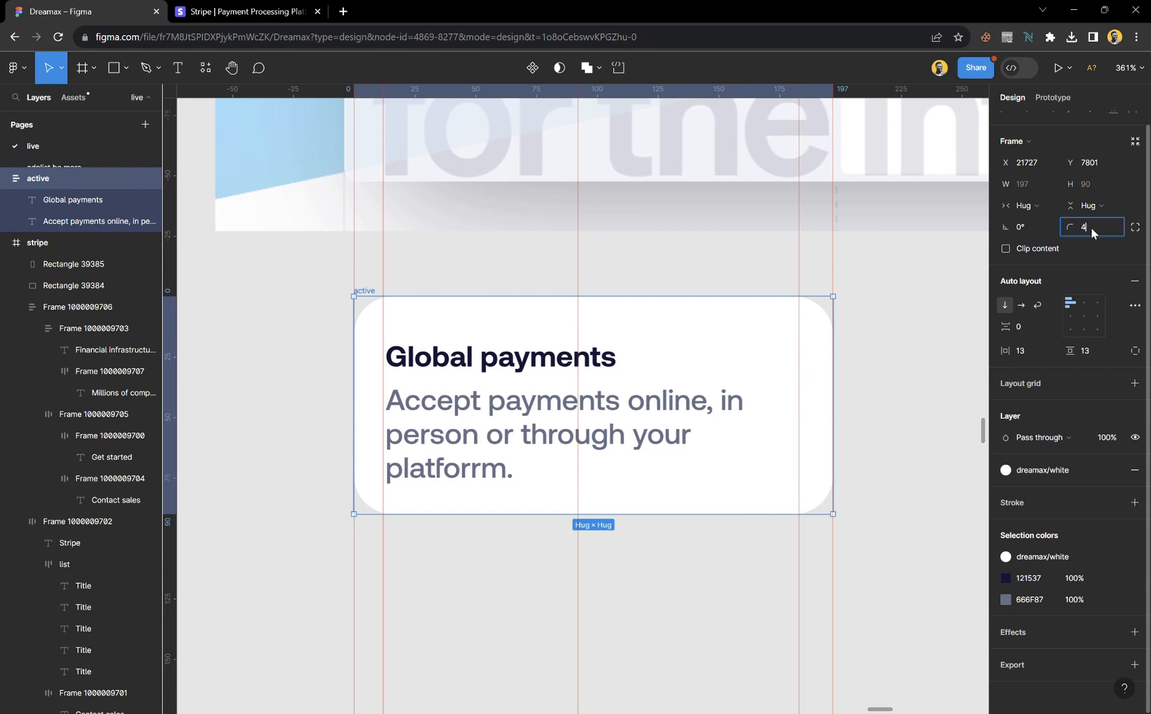
key("Return")
left_click(914, 385)
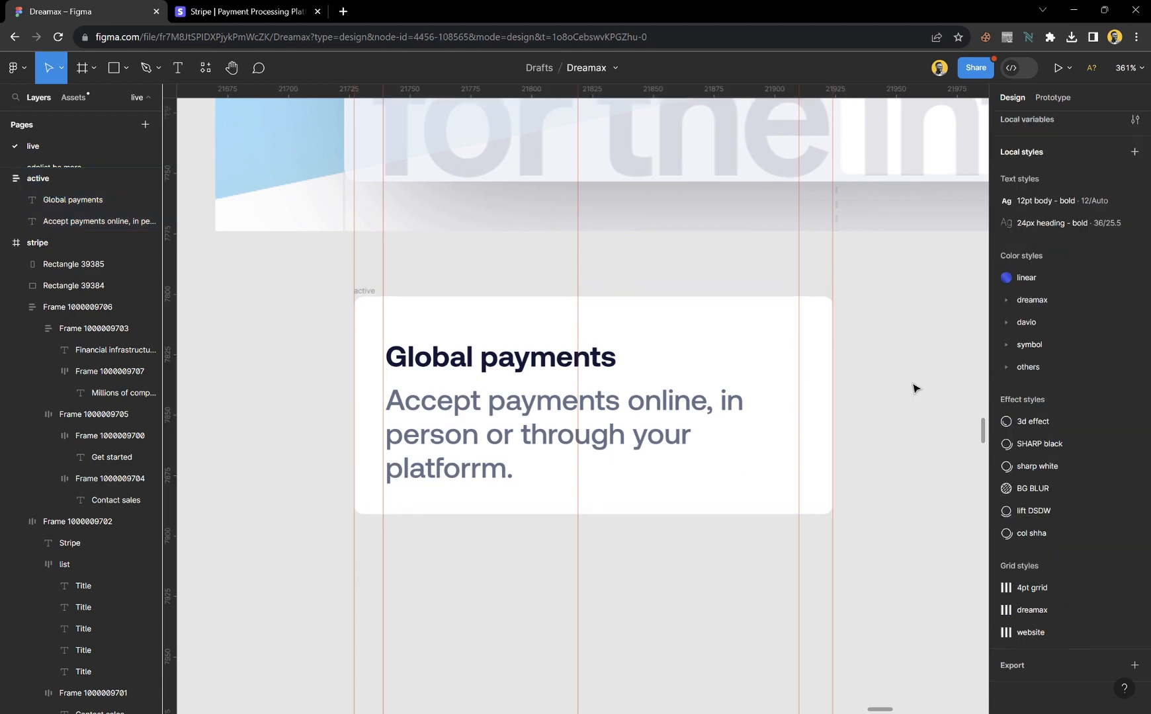
- Check the reference's text spacing and set the "Global payments" title's line height to 14
scroll(537, 480, "down", 3)
scroll(537, 460, "up", 10)
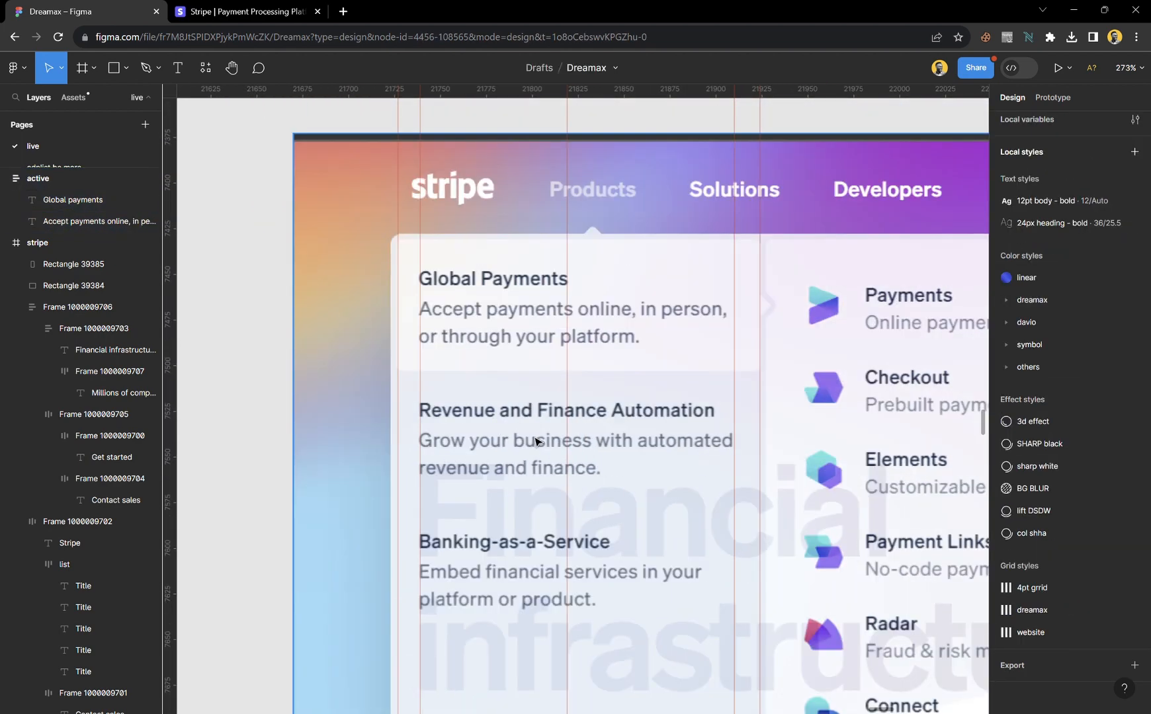
scroll(457, 390, "down", 10)
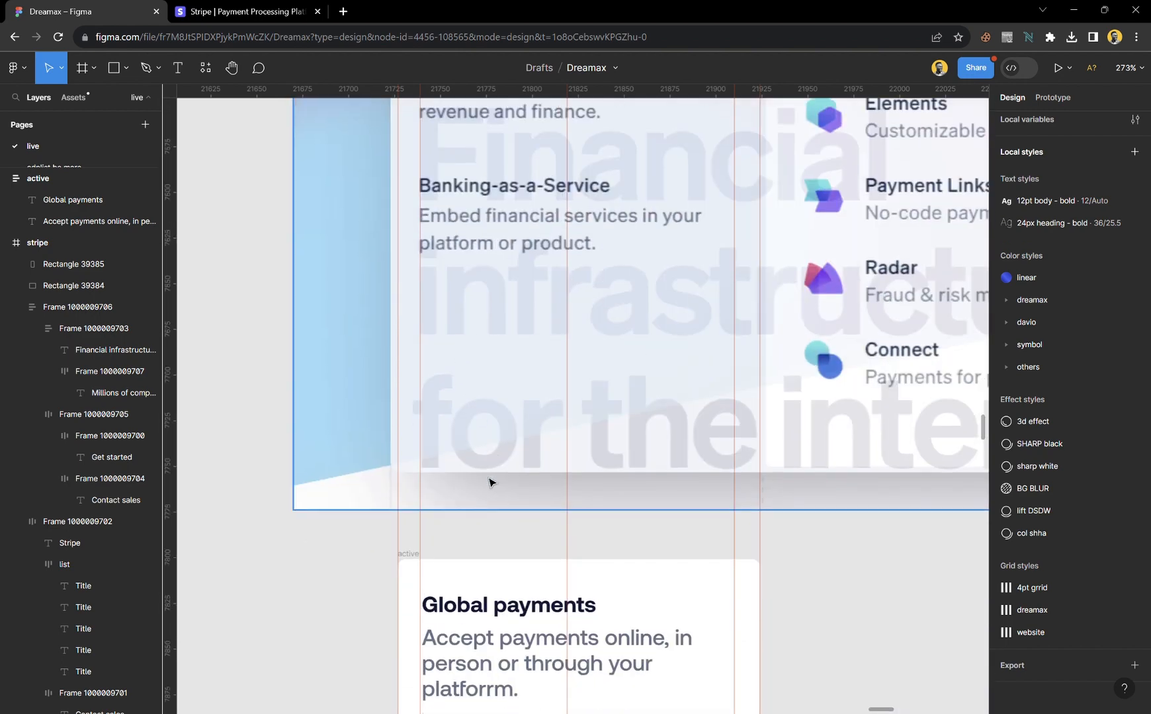
scroll(491, 480, "up", 2)
scroll(501, 426, "up", 1)
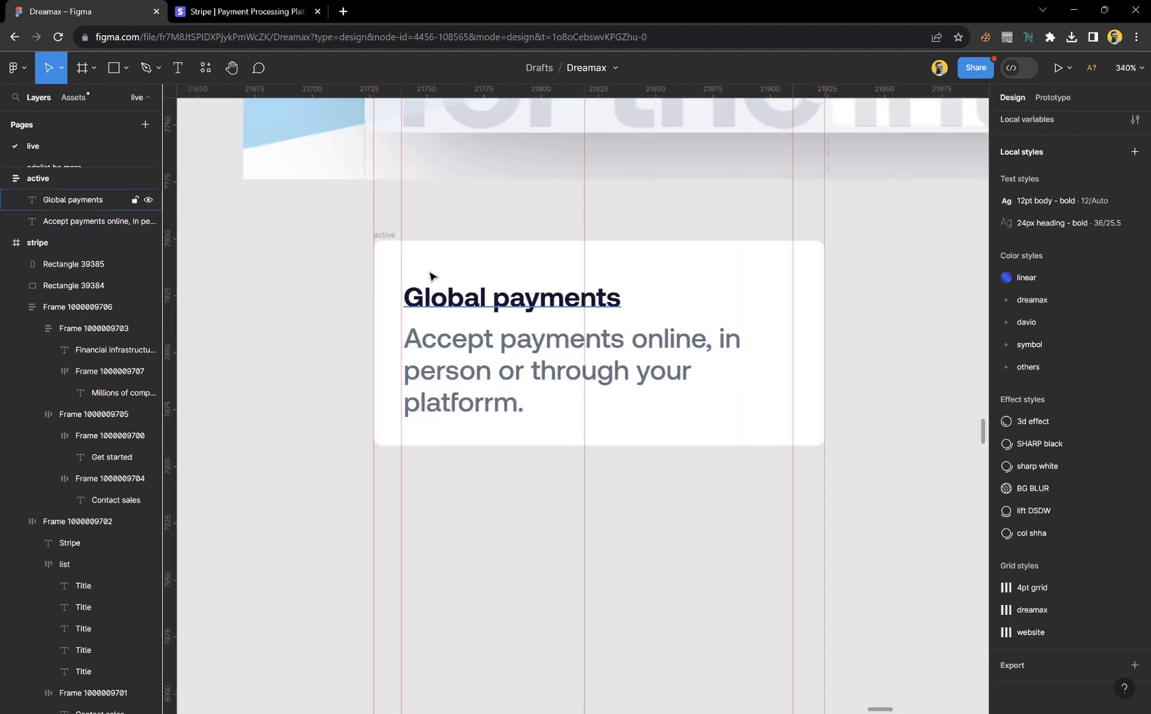
left_click(397, 243)
left_click(458, 298)
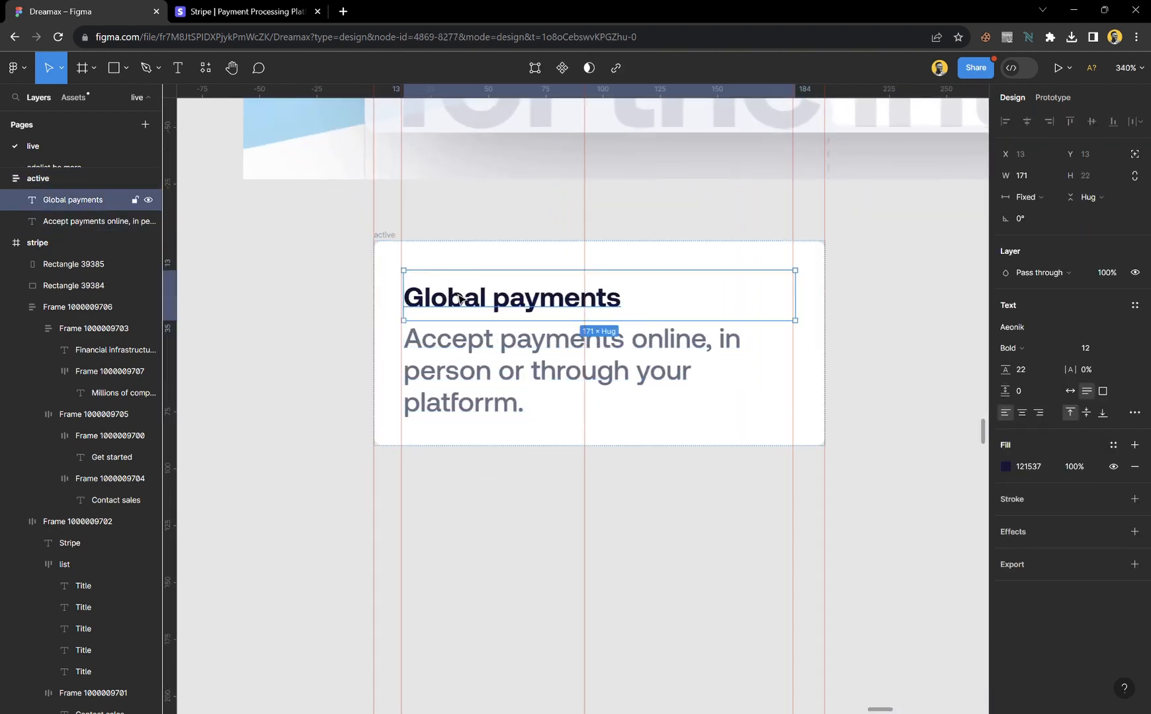
left_click(1034, 368)
type("14")
key("Return")
left_click(925, 411)
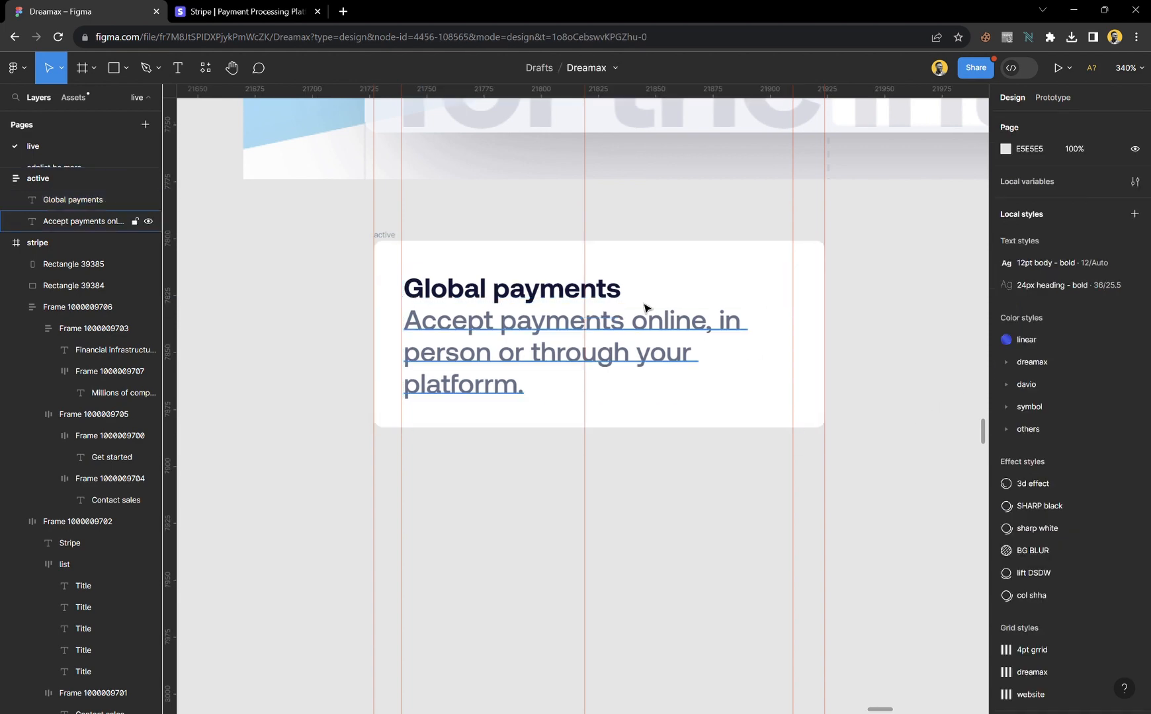
- Set the active frame's vertical gap between the title and description to 4
left_click(714, 285)
scroll(679, 367, "up", 2)
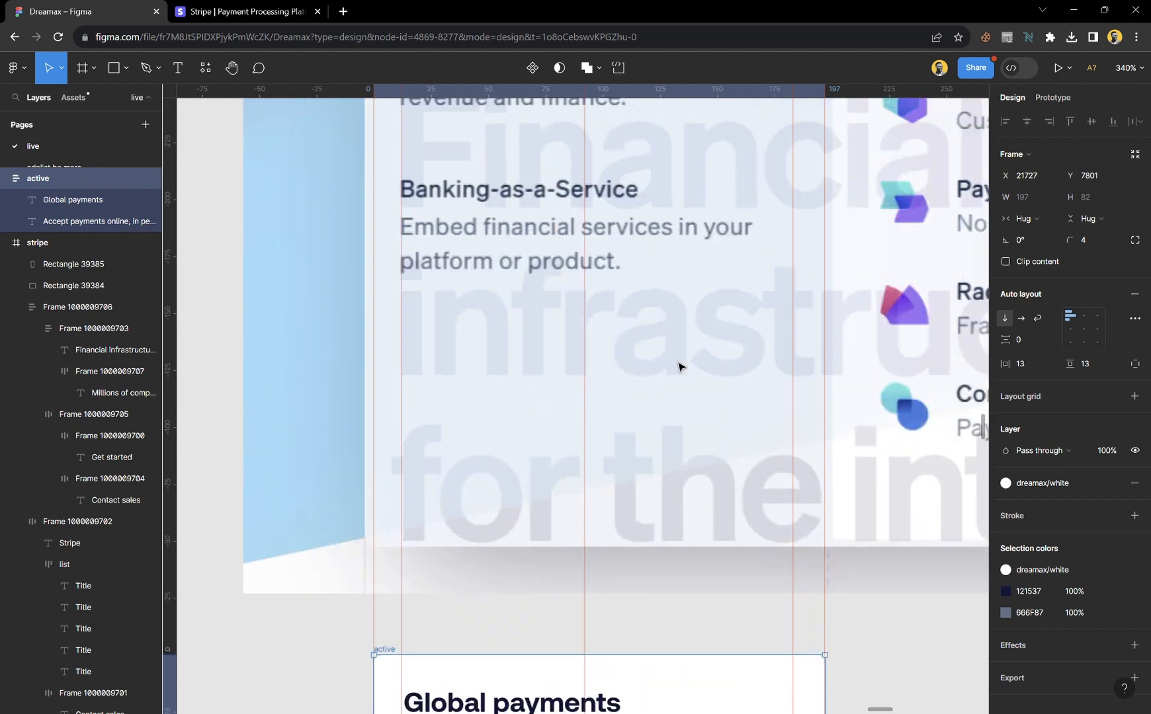
scroll(681, 368, "down", 5)
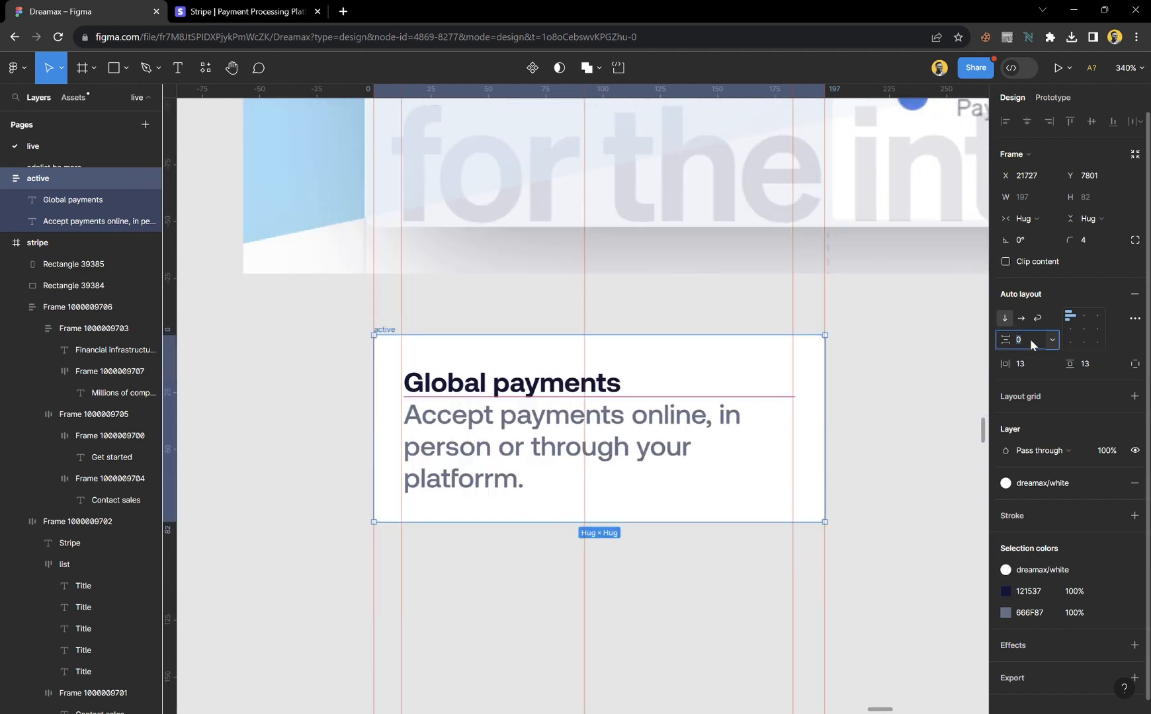
left_click(1030, 339)
type("4")
key("Return")
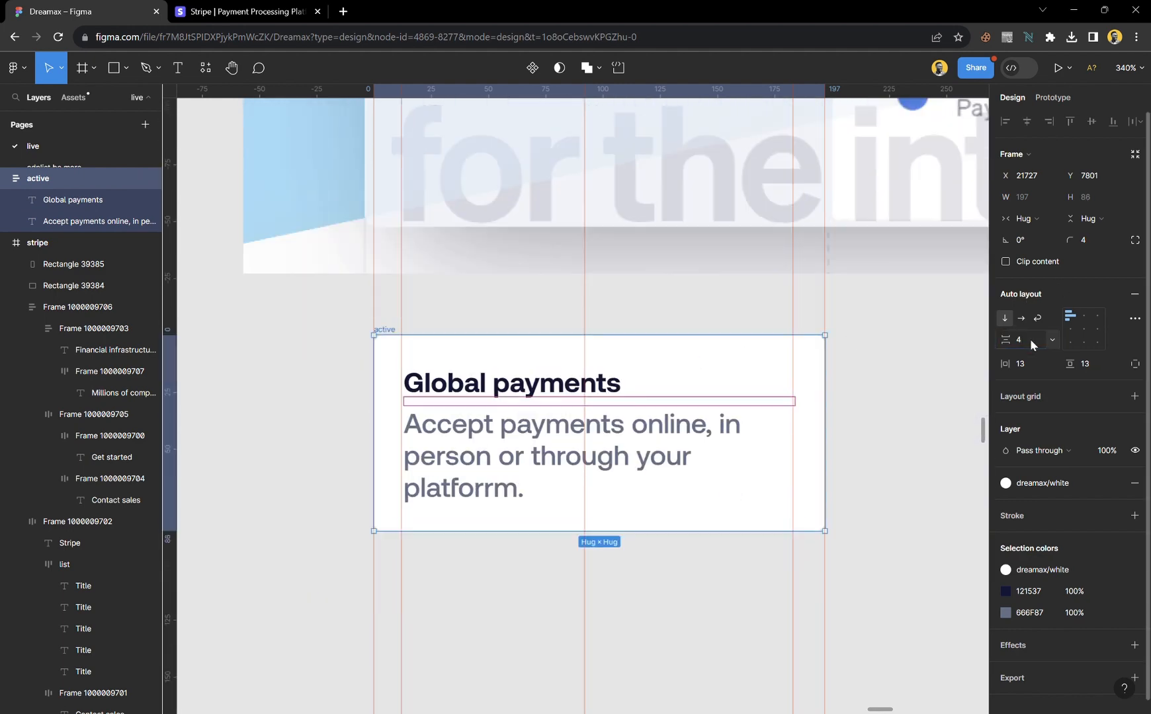
left_click(922, 391)
scroll(573, 460, "down", 3)
scroll(572, 460, "down", 2)
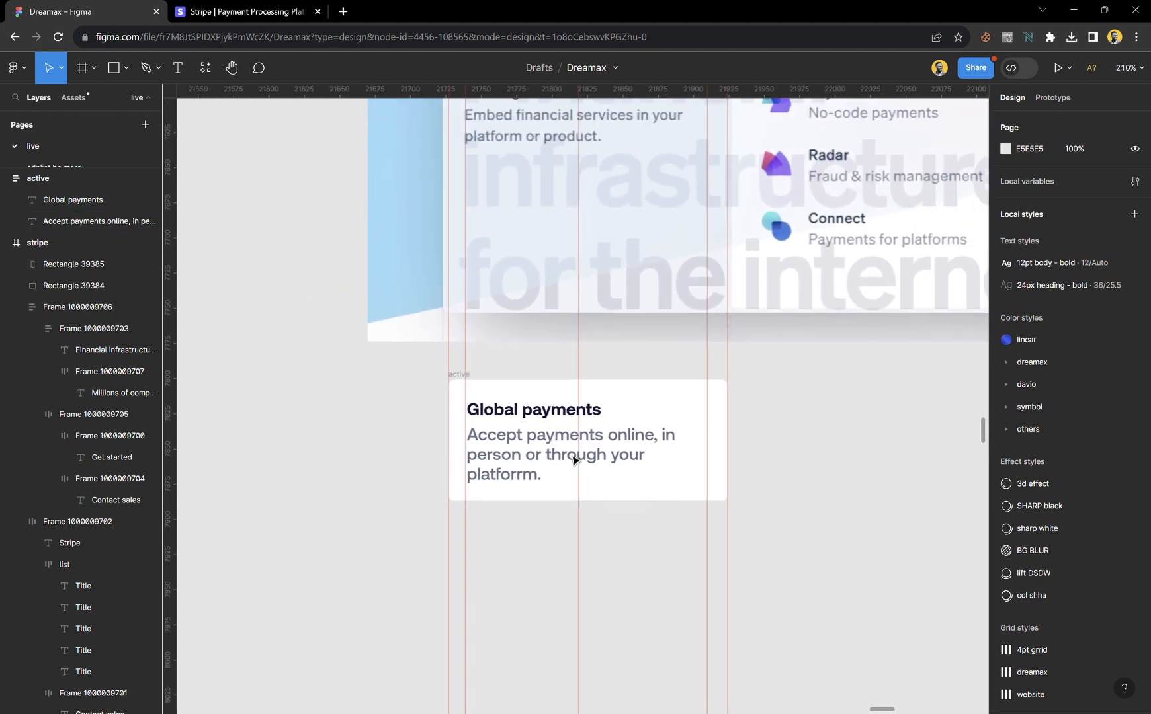
- Remove all vertical guides from the canvas around the active card
scroll(553, 545, "down", 2)
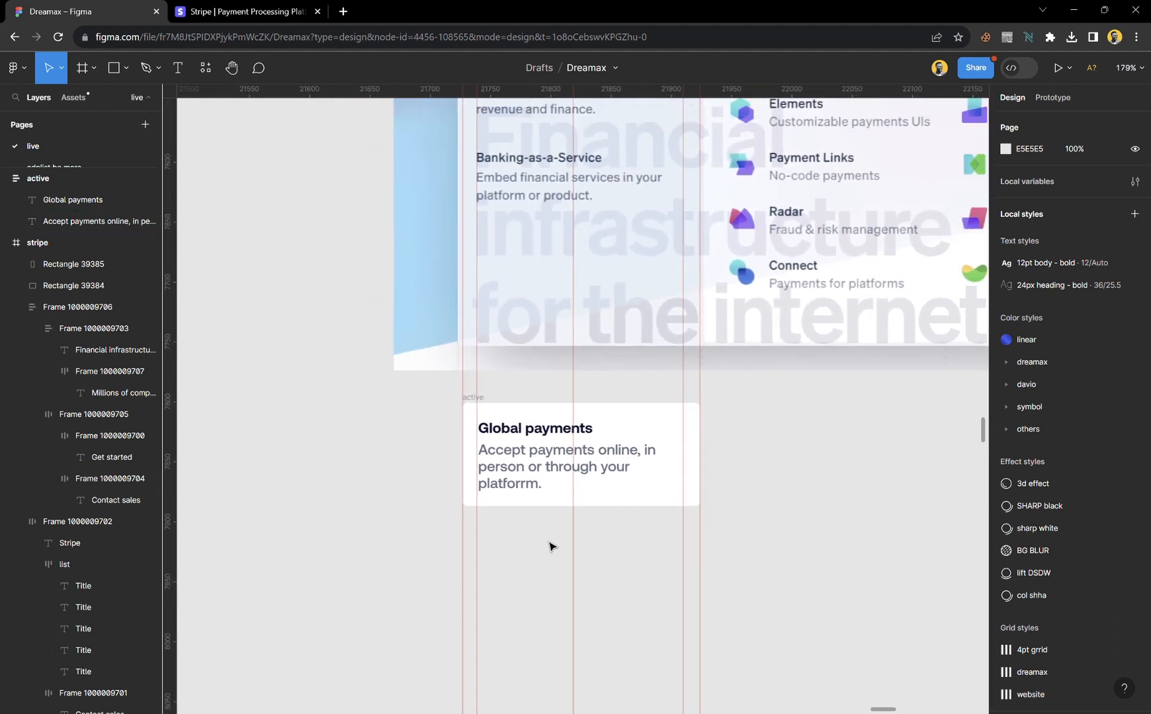
scroll(552, 545, "up", 1)
scroll(552, 544, "up", 1)
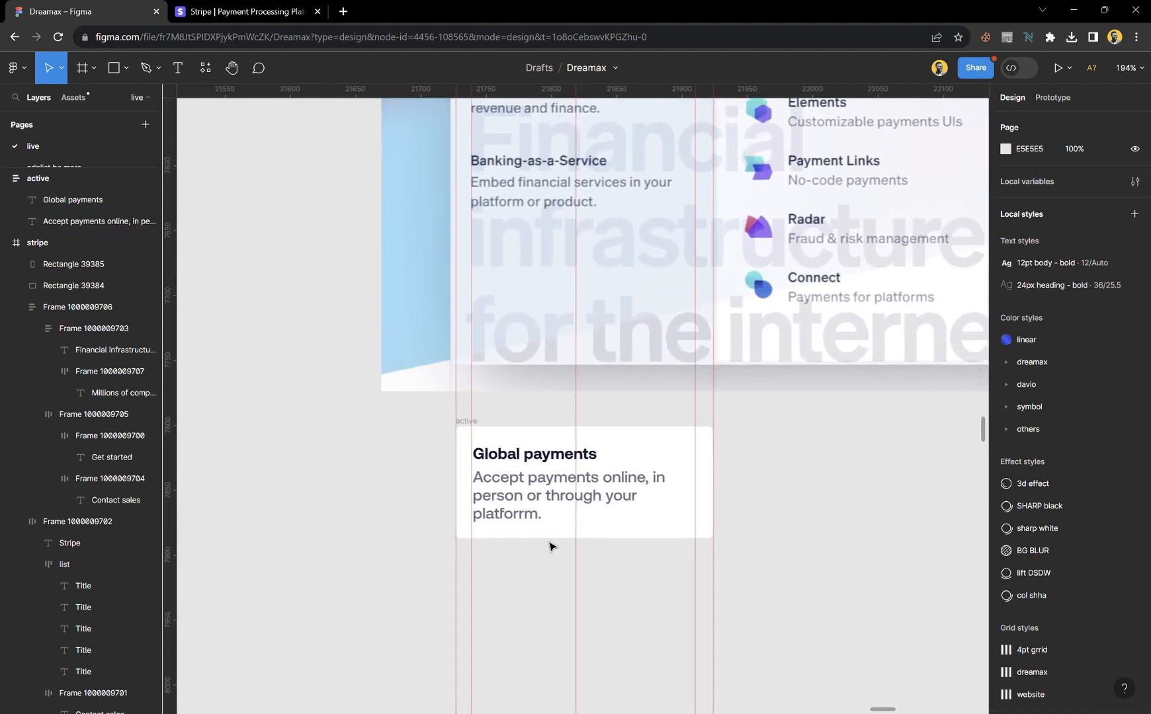
scroll(553, 545, "up", 1)
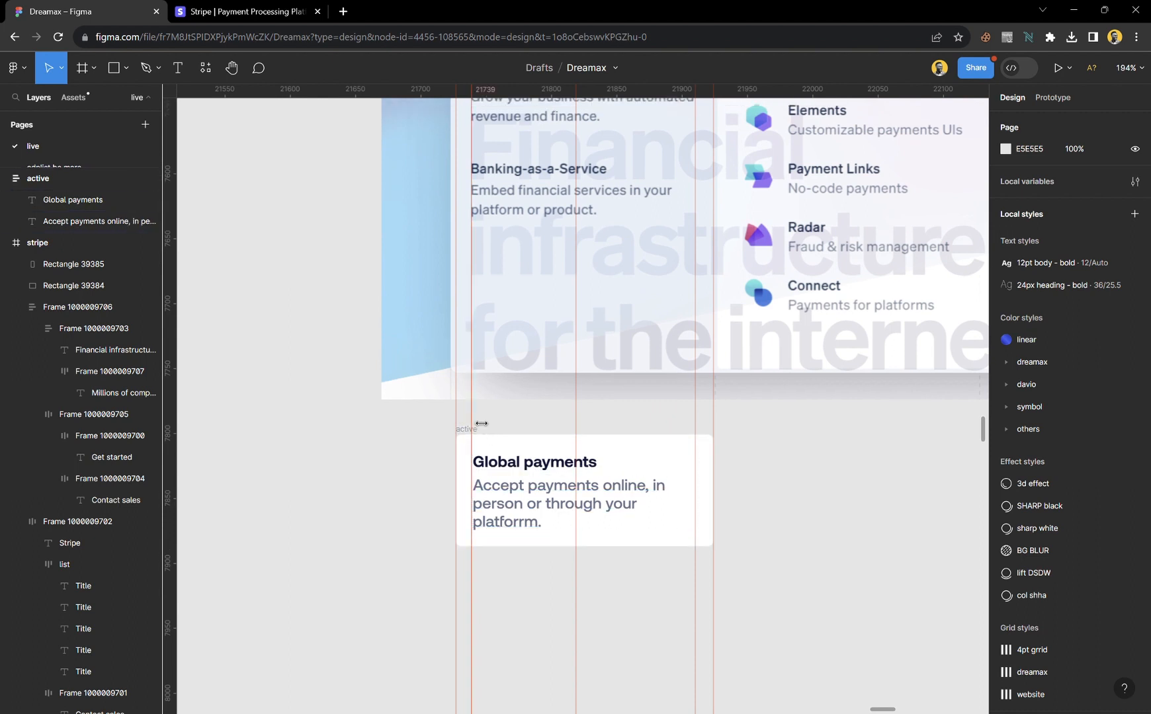
right_click(178, 371)
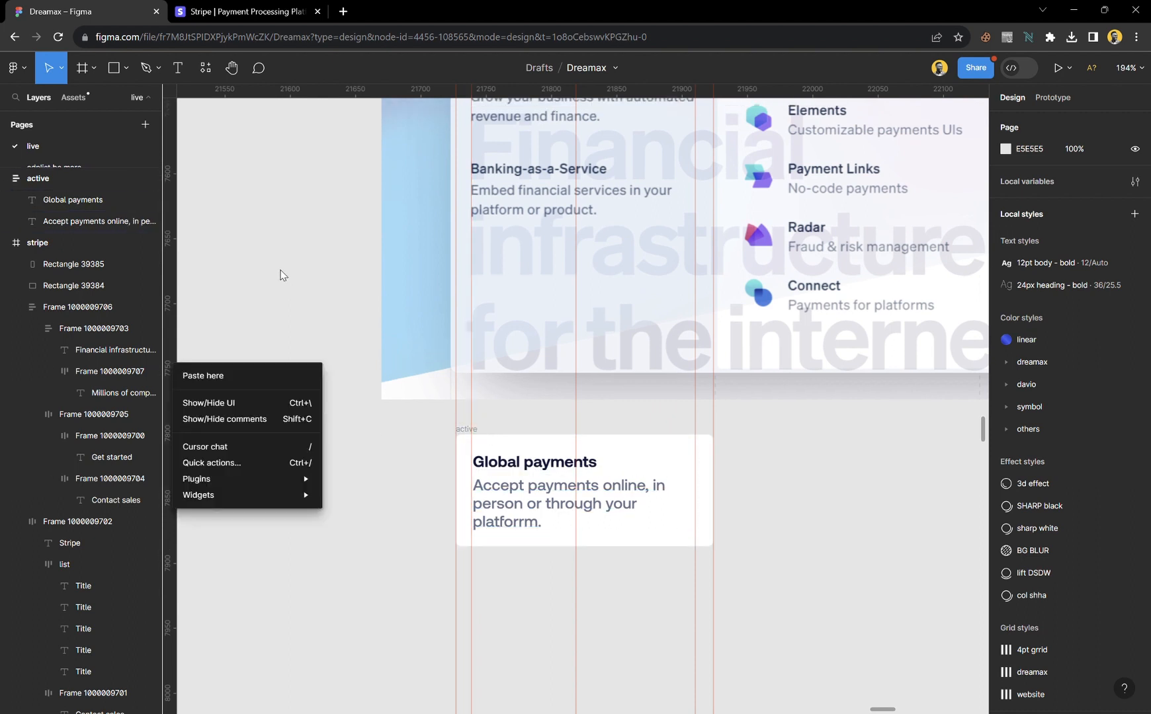
left_click(353, 94)
right_click(356, 96)
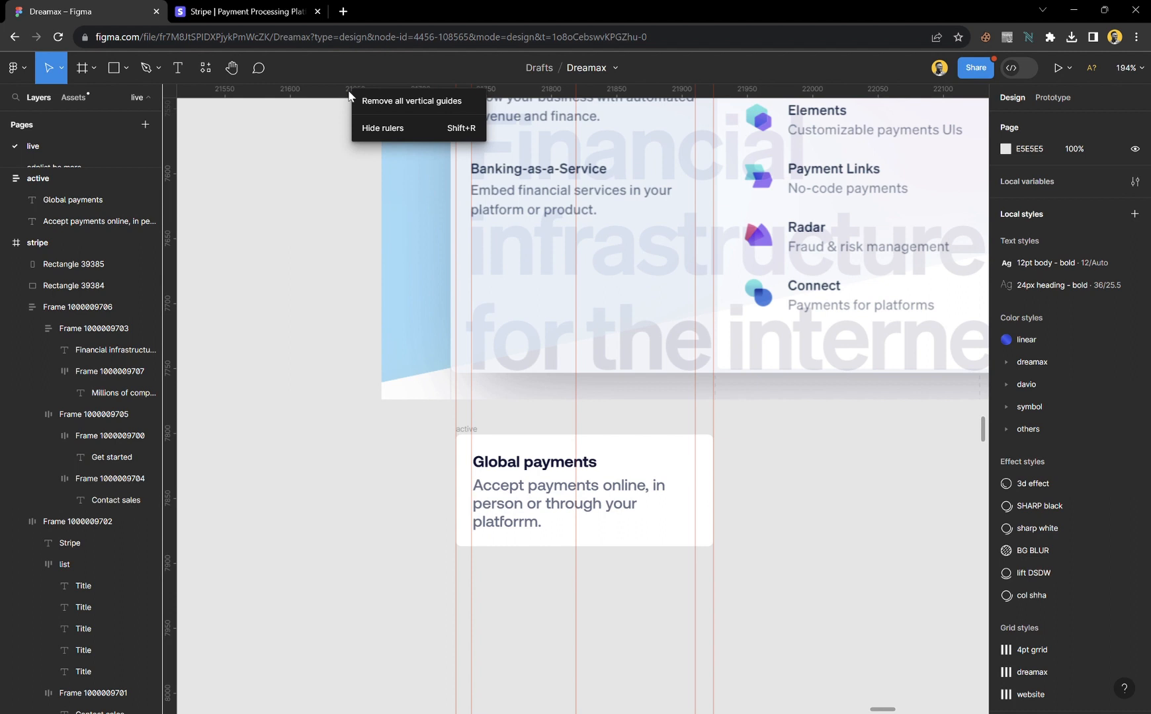
left_click(391, 100)
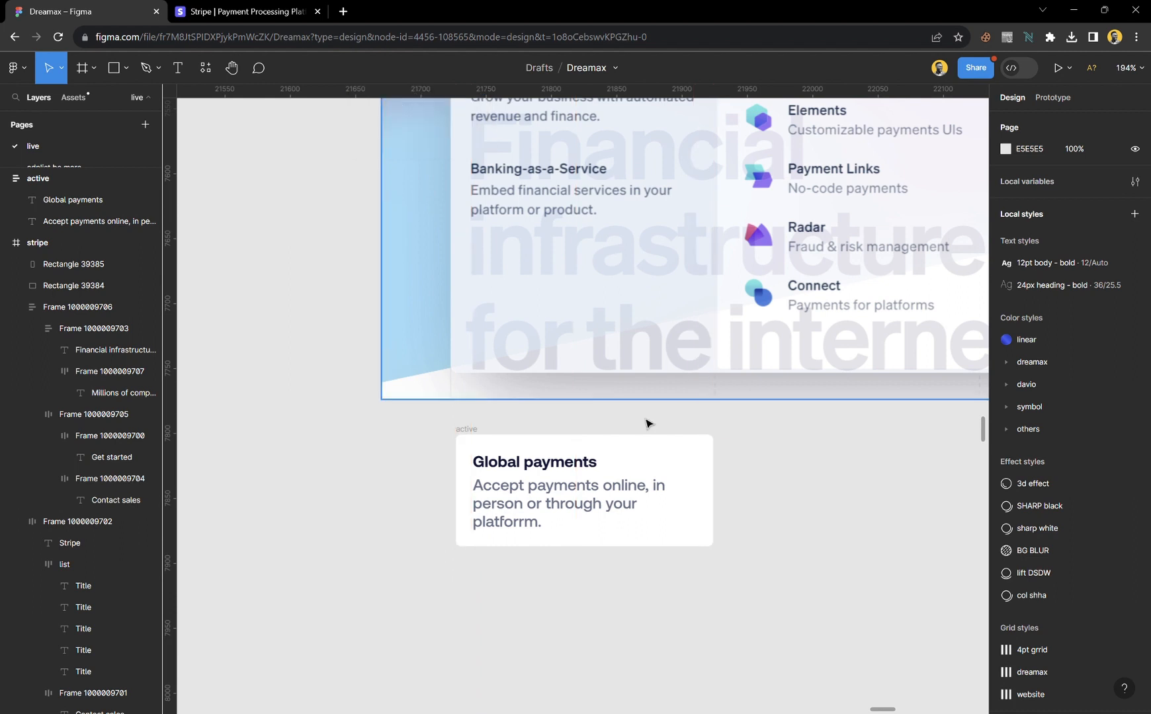
- Duplicate the active card frame directly below the original, at about Y 7912
left_click(470, 430)
left_click_drag(561, 463, 563, 475)
scroll(569, 493, "down", 1)
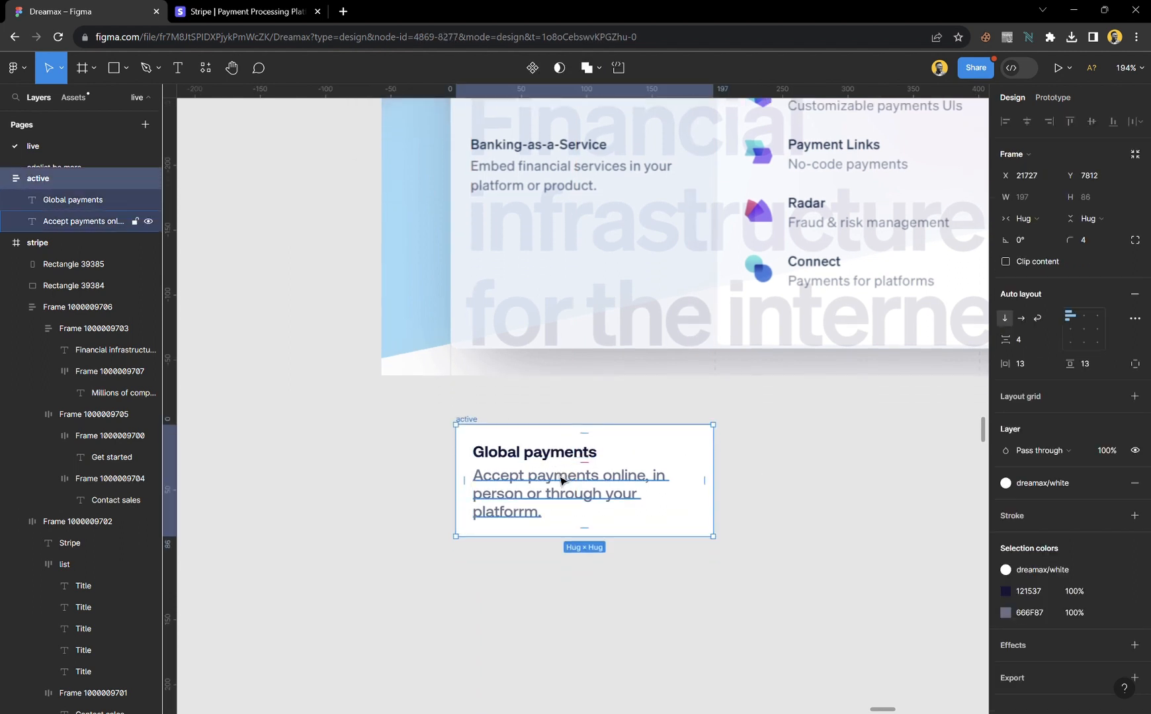
scroll(578, 490, "up", 5, "ctrl")
key("shift+2")
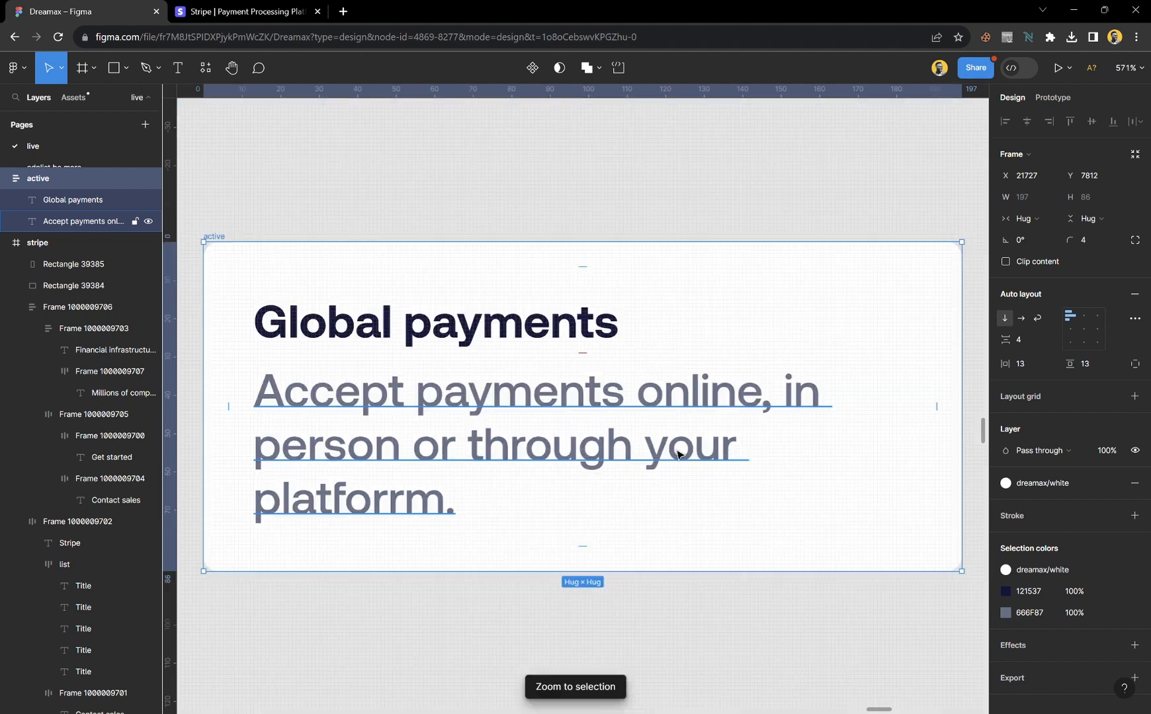
key("Escape")
scroll(542, 286, "down", 3, "ctrl")
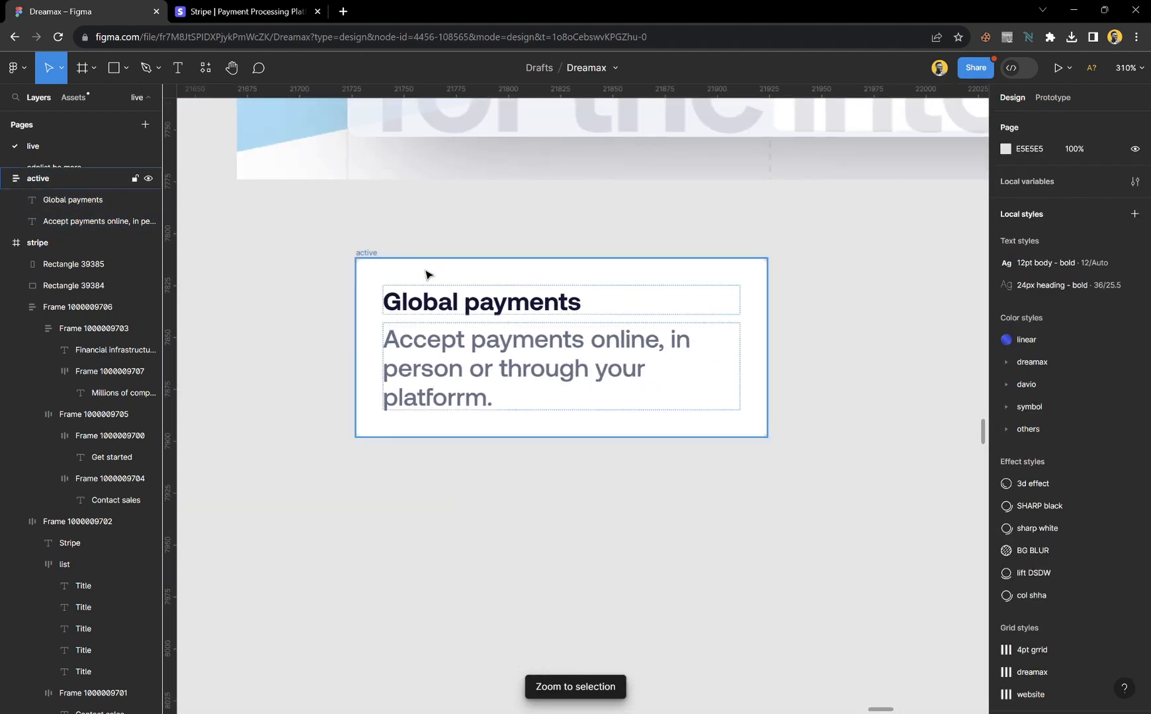
left_click(383, 254)
left_click_drag(498, 300, 498, 521)
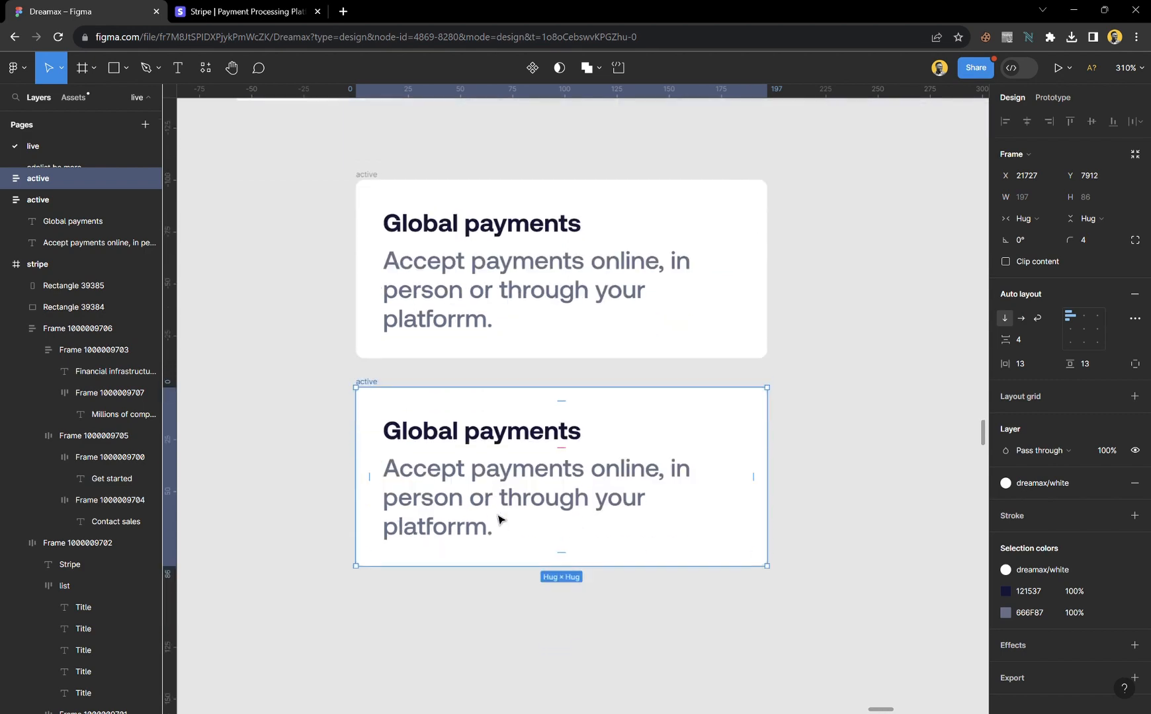
- Remove the dreamax/white fill from the lower copy of the card
scroll(499, 521, "up", 5, "ctrl")
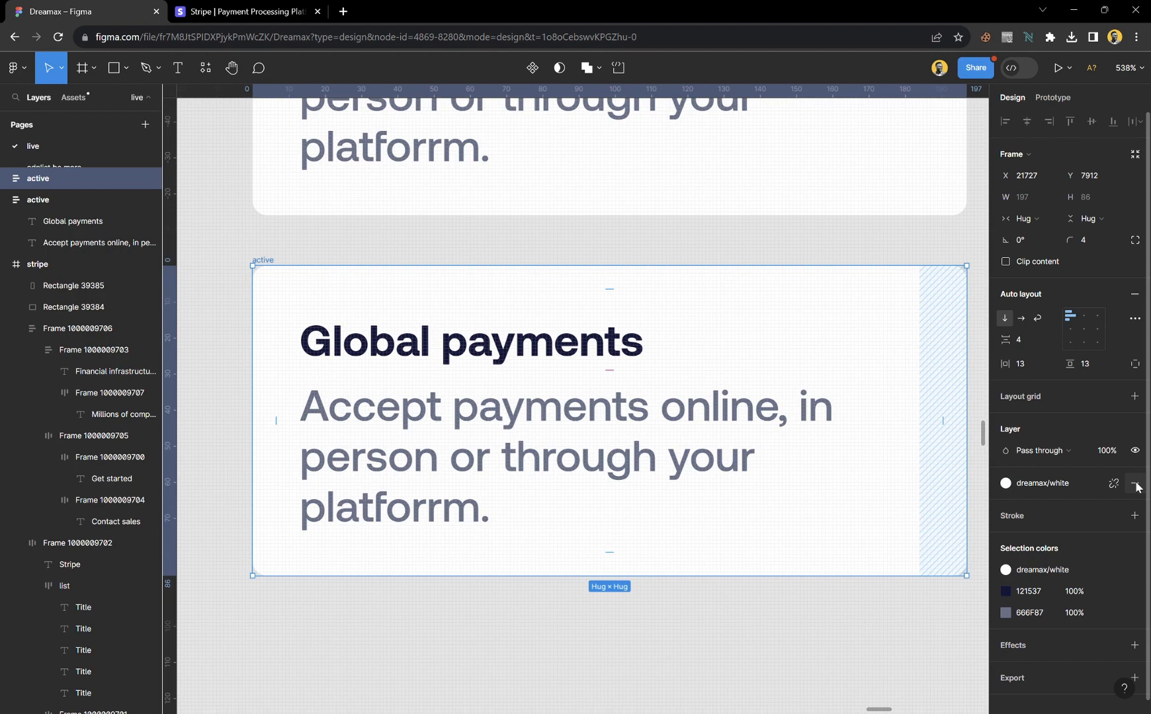
left_click(1137, 488)
left_click(671, 255)
scroll(488, 507, "down", 3, "ctrl")
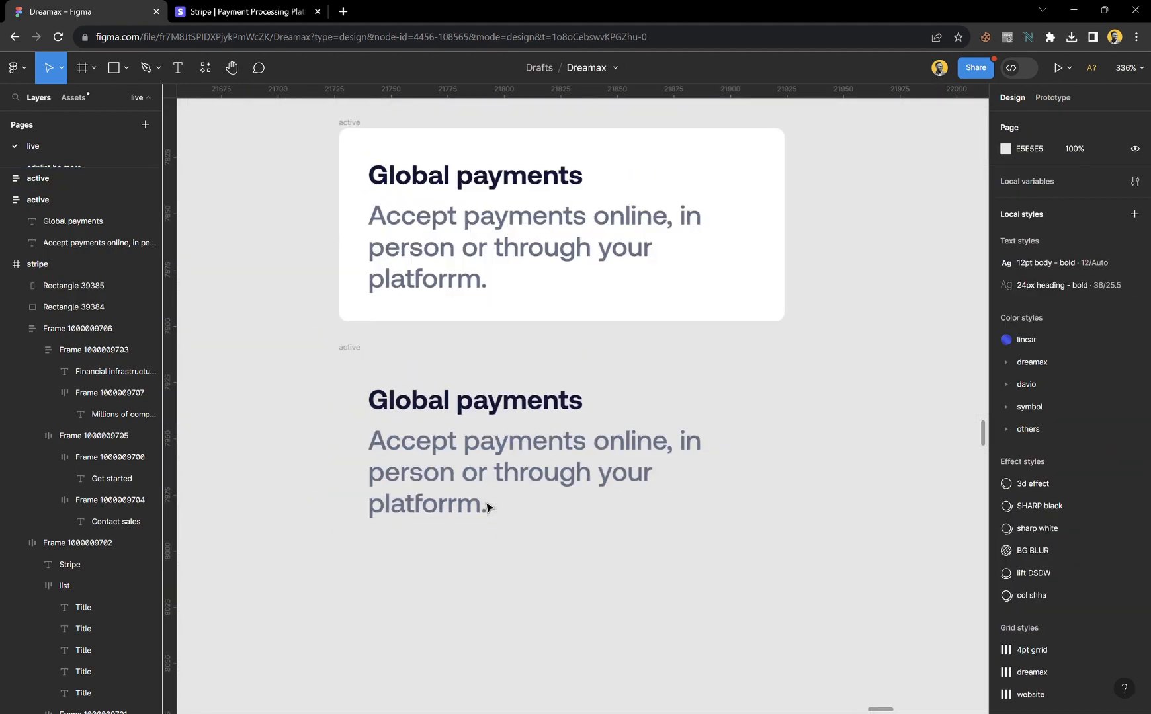
scroll(487, 508, "down", 2, "ctrl")
scroll(487, 508, "up", 3)
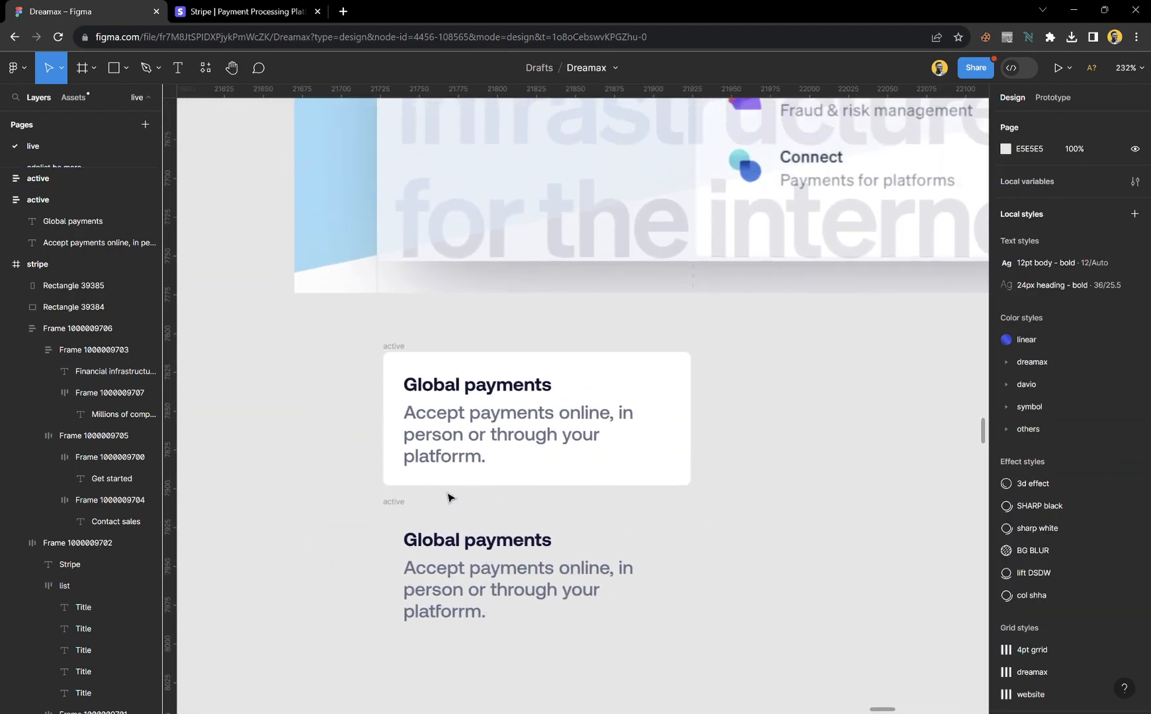
- Rename the lower card frame without a fill as "inactive"
double_click(403, 504)
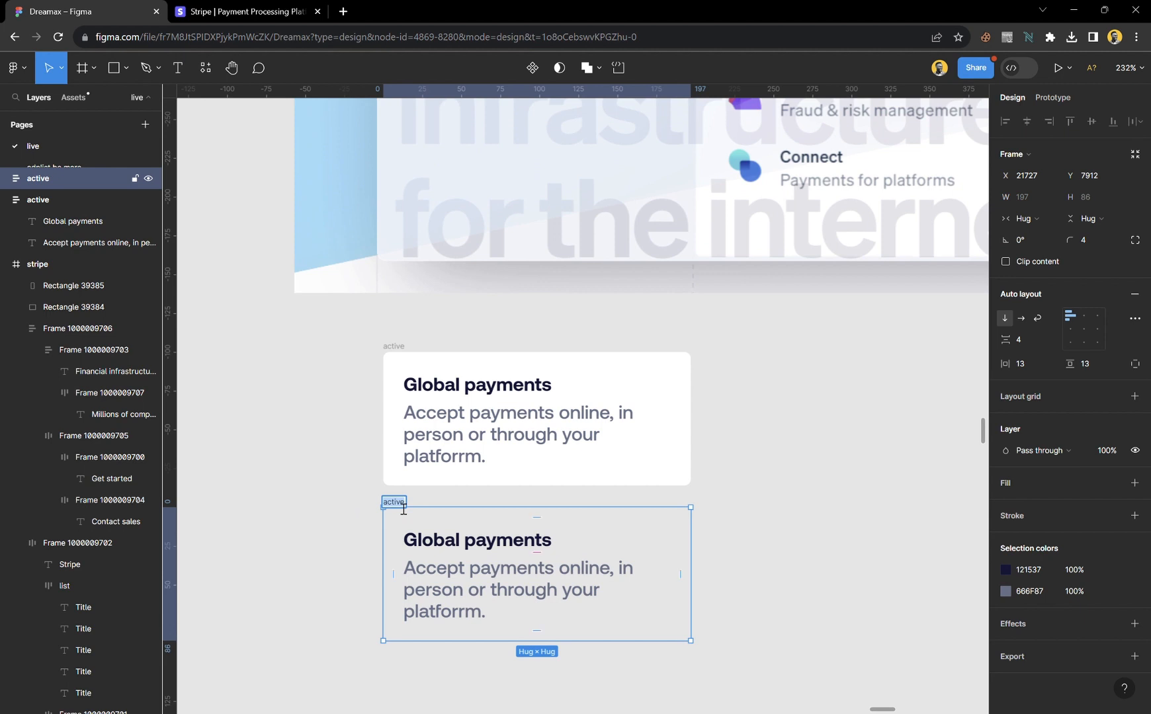
type("inactive")
key("Return")
left_click(296, 473)
- Examine the reference dropdown's highlighted and plain items and its icon columns against the two cards
scroll(428, 497, "down", 3)
scroll(476, 501, "up", 1)
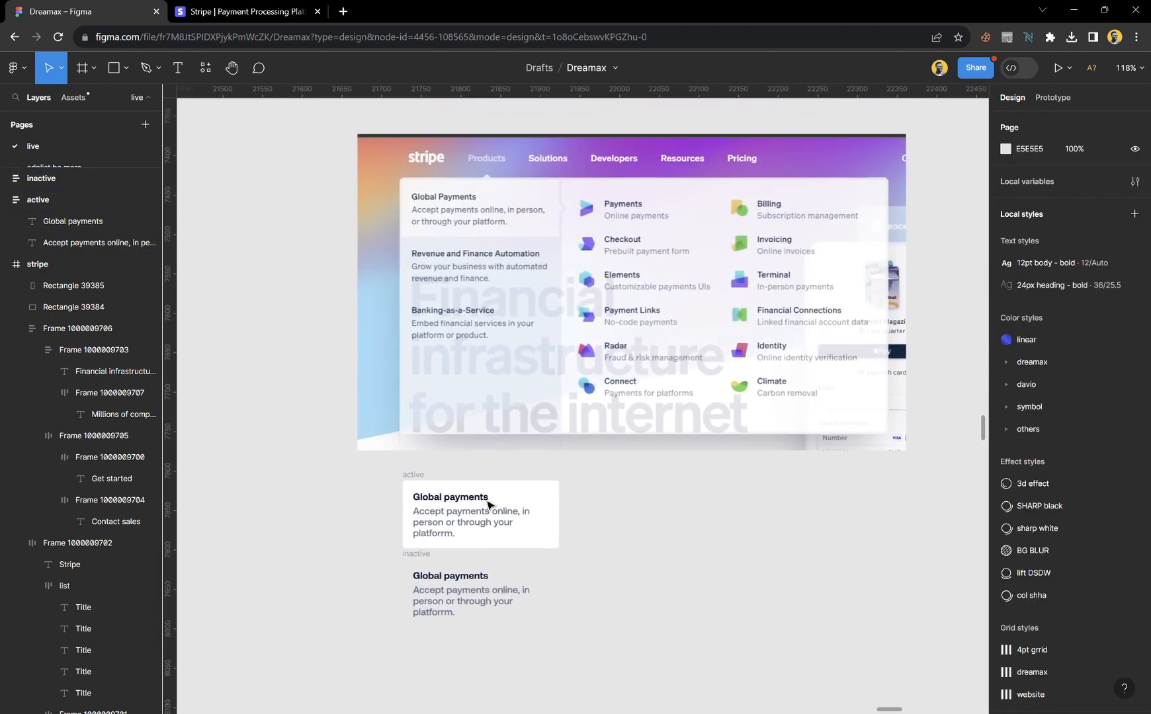
scroll(496, 423, "up", 1)
scroll(509, 341, "up", 5)
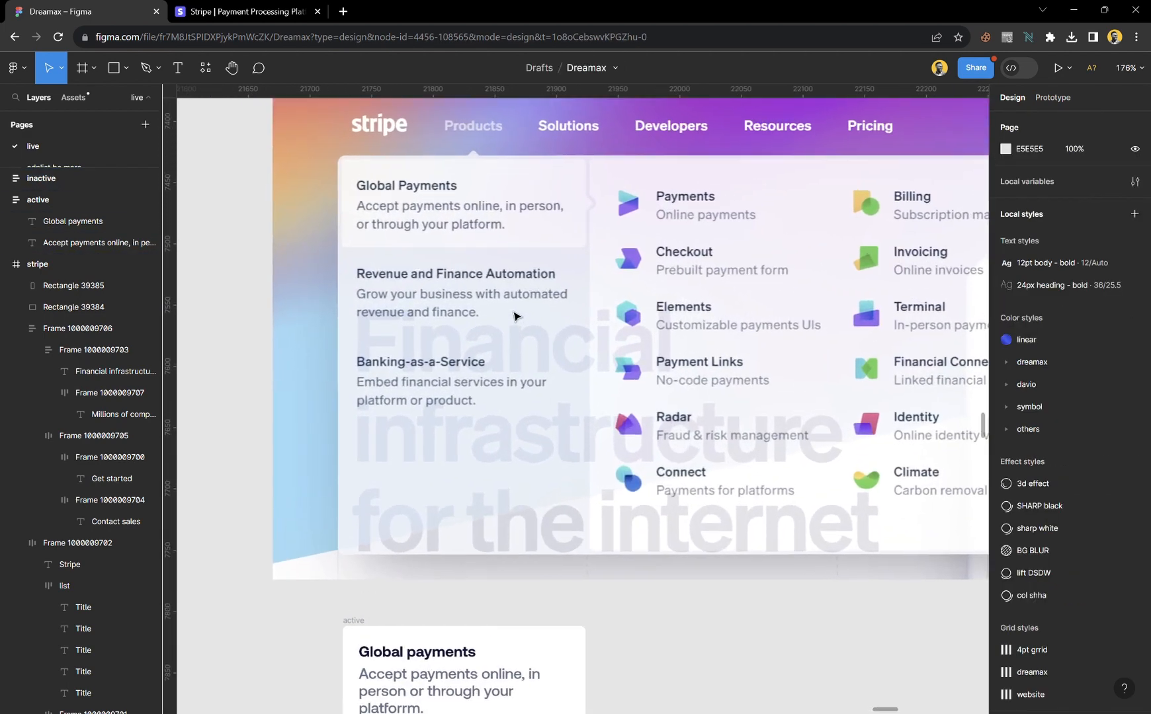
scroll(517, 316, "up", 2)
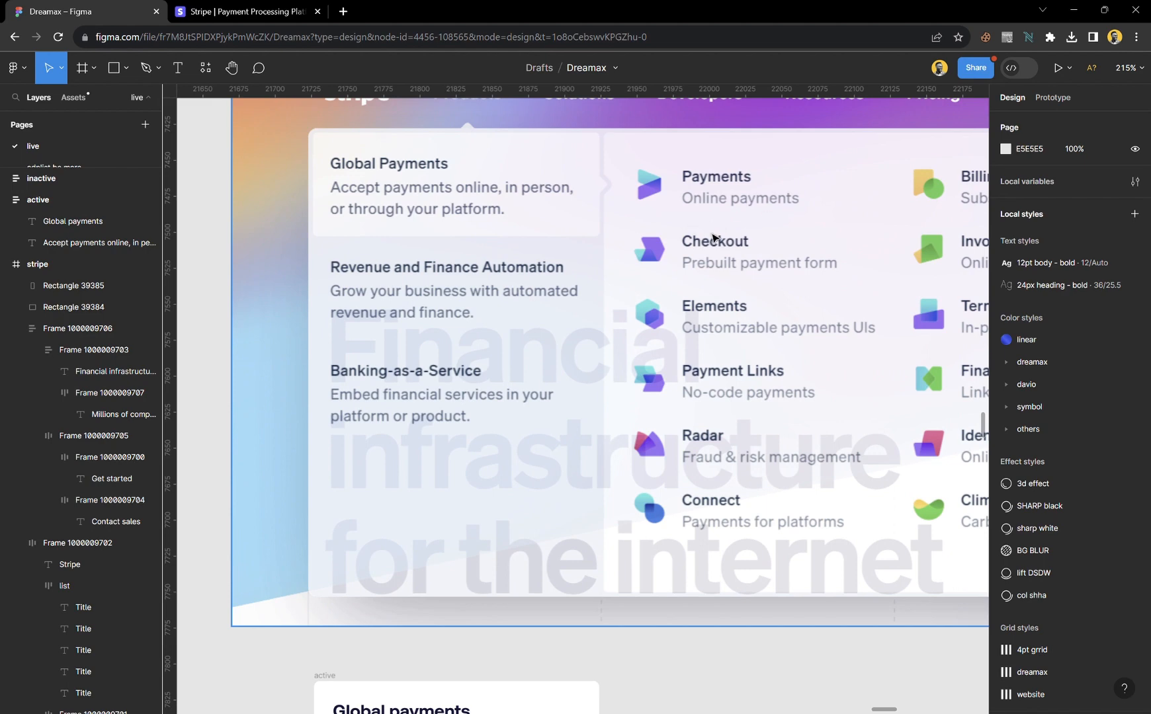
scroll(708, 225, "right", 5)
scroll(613, 331, "left", 4)
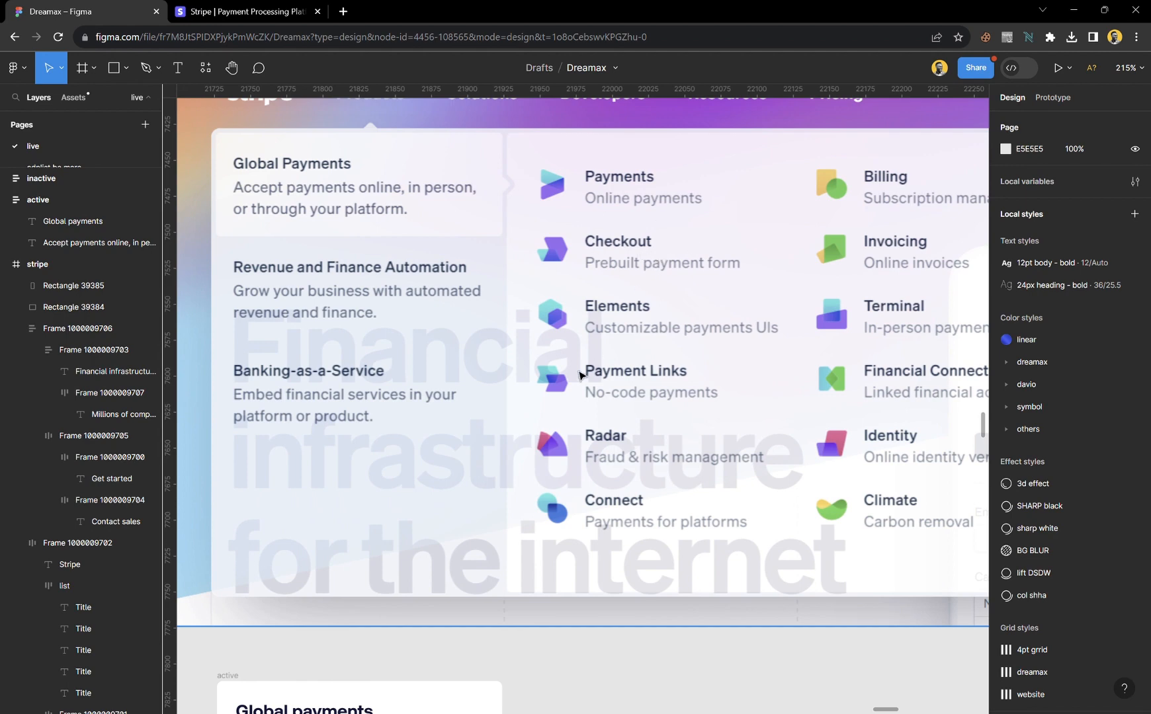
scroll(535, 333, "down", 3)
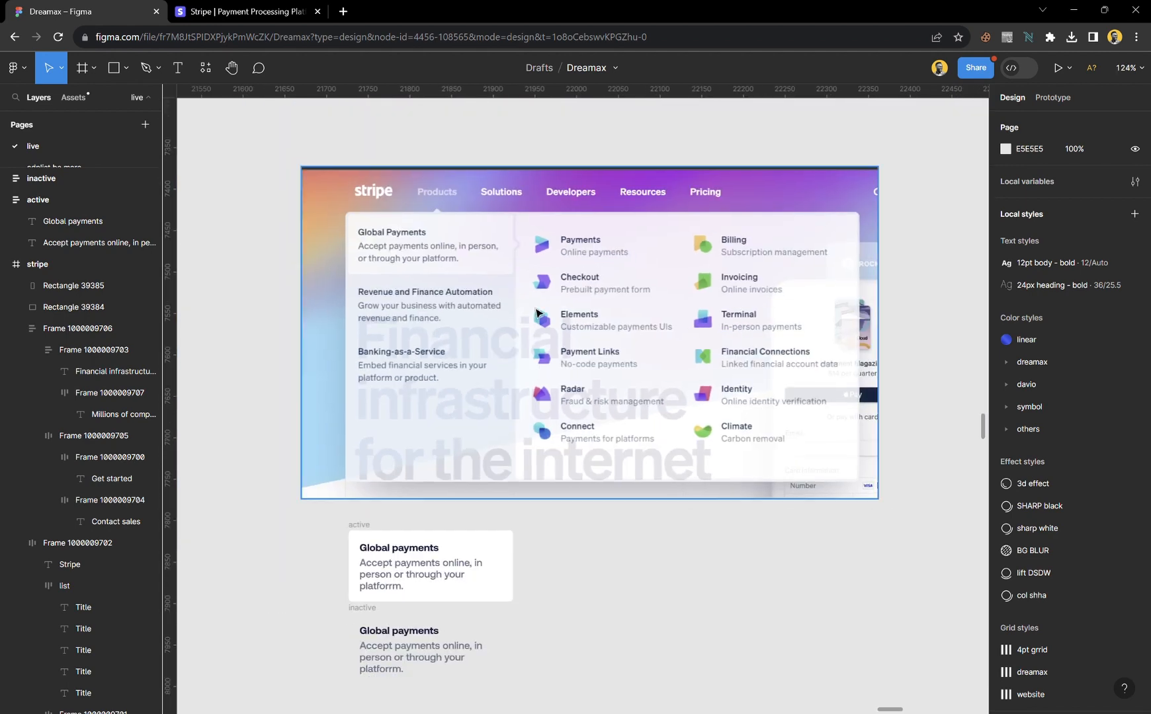
scroll(535, 309, "down", 1)
scroll(538, 506, "down", 2)
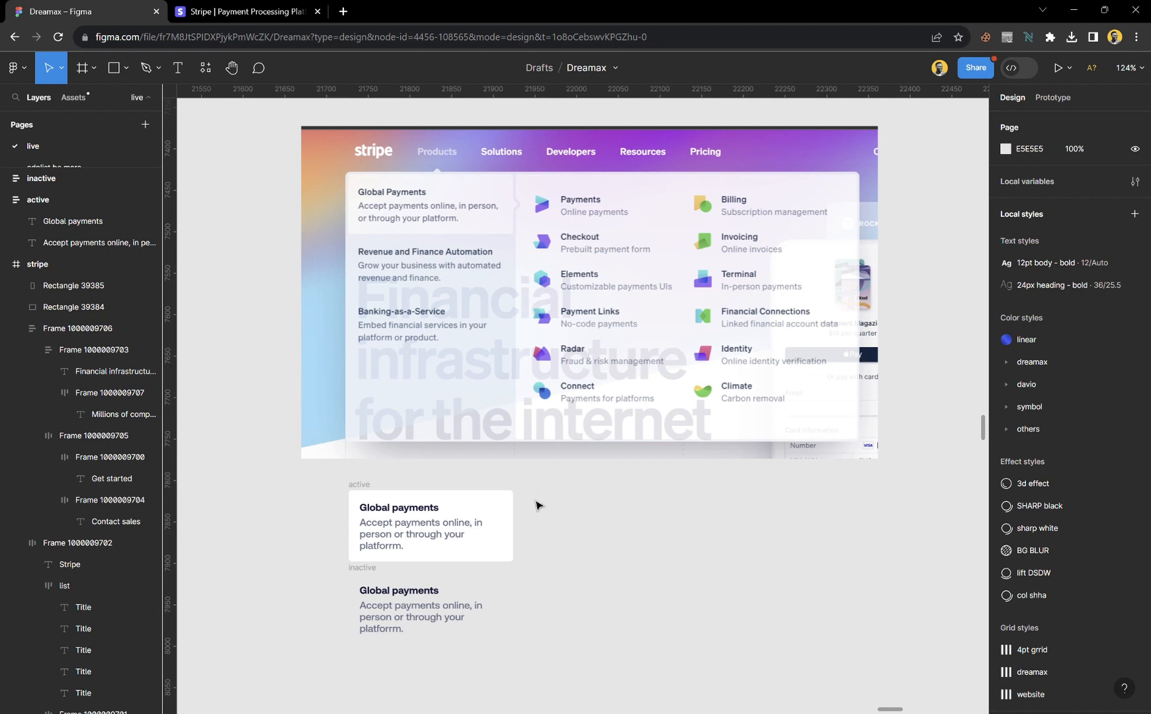
- Move the inactive frame straight down to about Y 8043, leaving free space below the active card
left_click(370, 580)
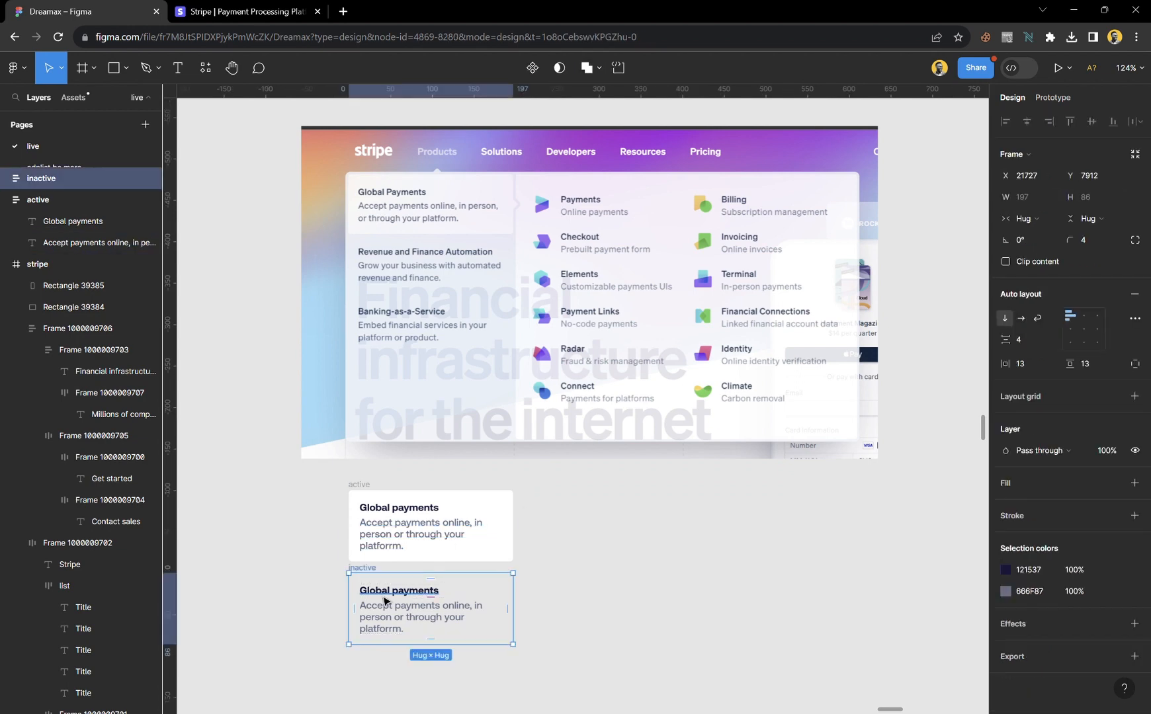
left_click_drag(380, 599, 380, 710)
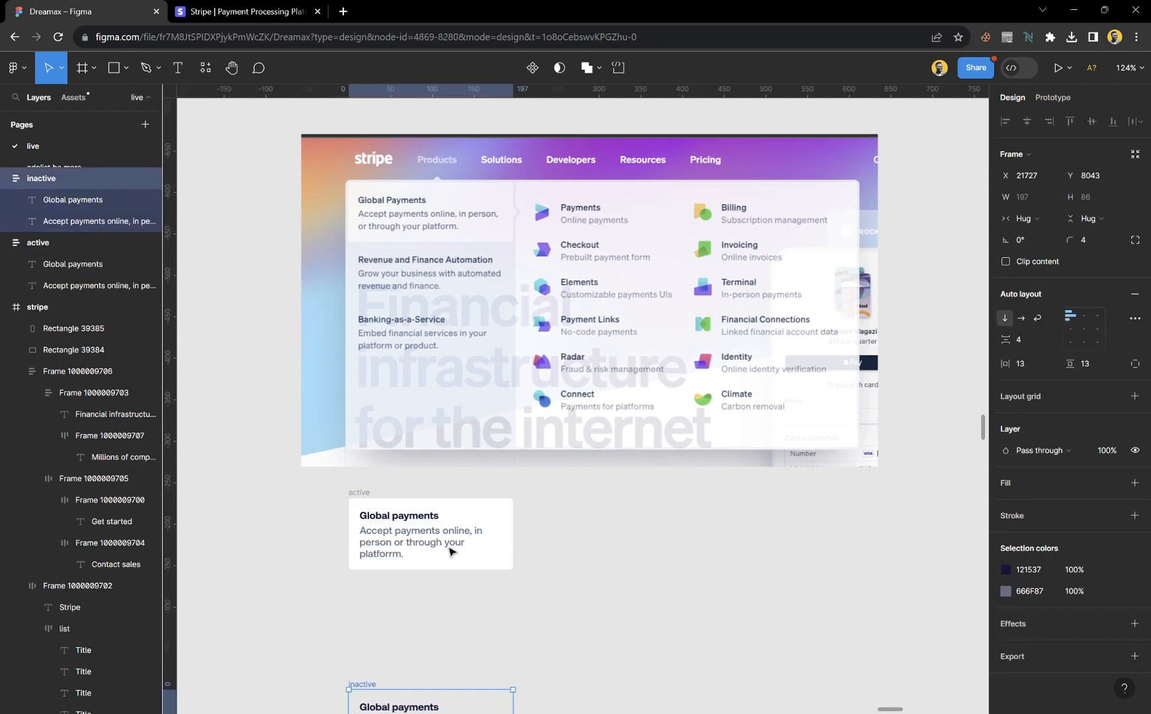
scroll(451, 550, "up", 3)
scroll(445, 548, "up", 1)
scroll(436, 544, "down", 3)
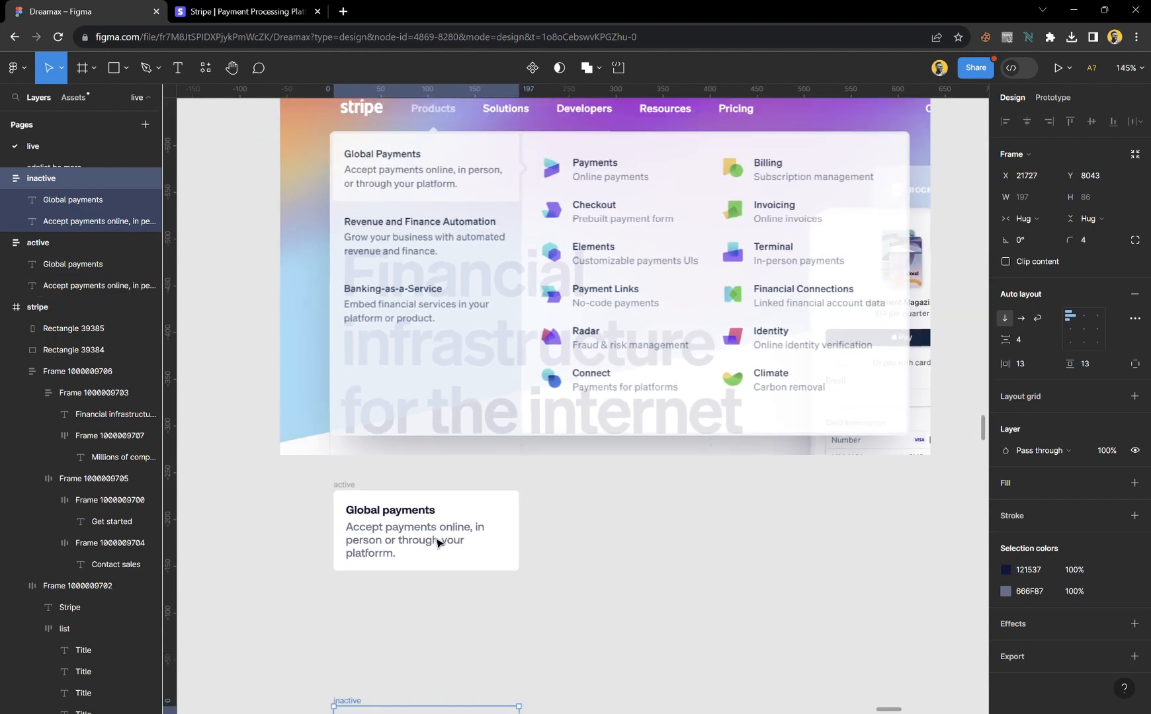
scroll(549, 537, "down", 2)
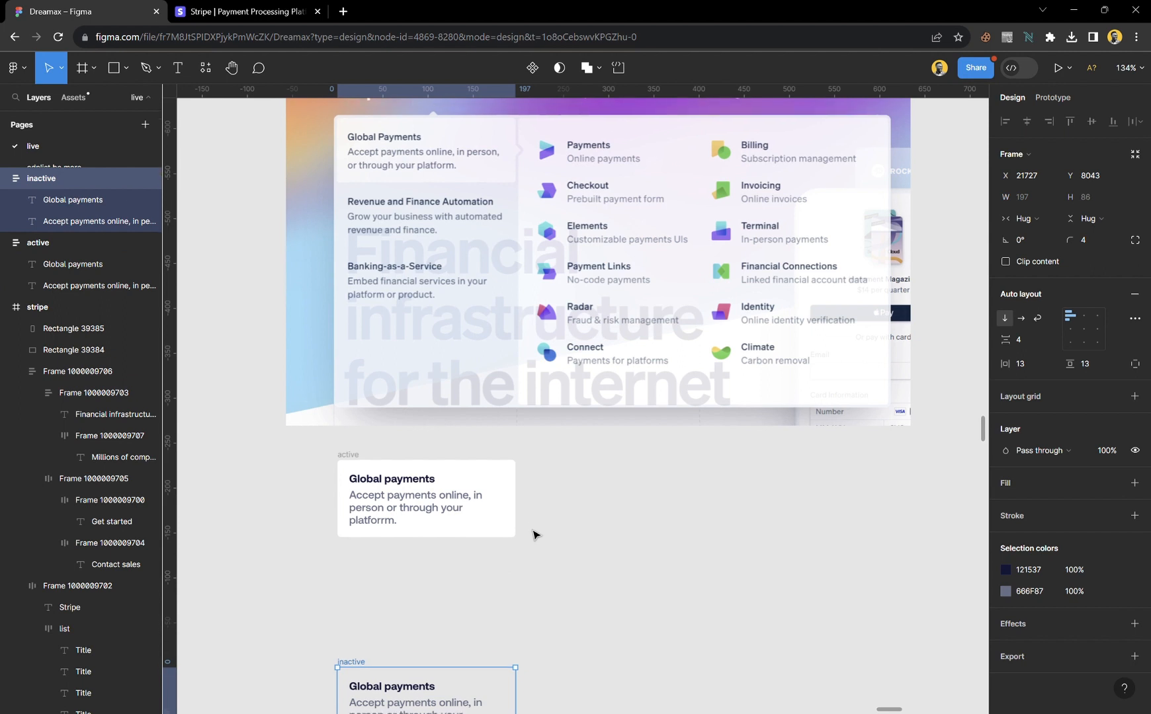
- Check the reference's menu columns and place a copy of the active frame beside the original, at about X 21929
scroll(534, 534, "up", 1)
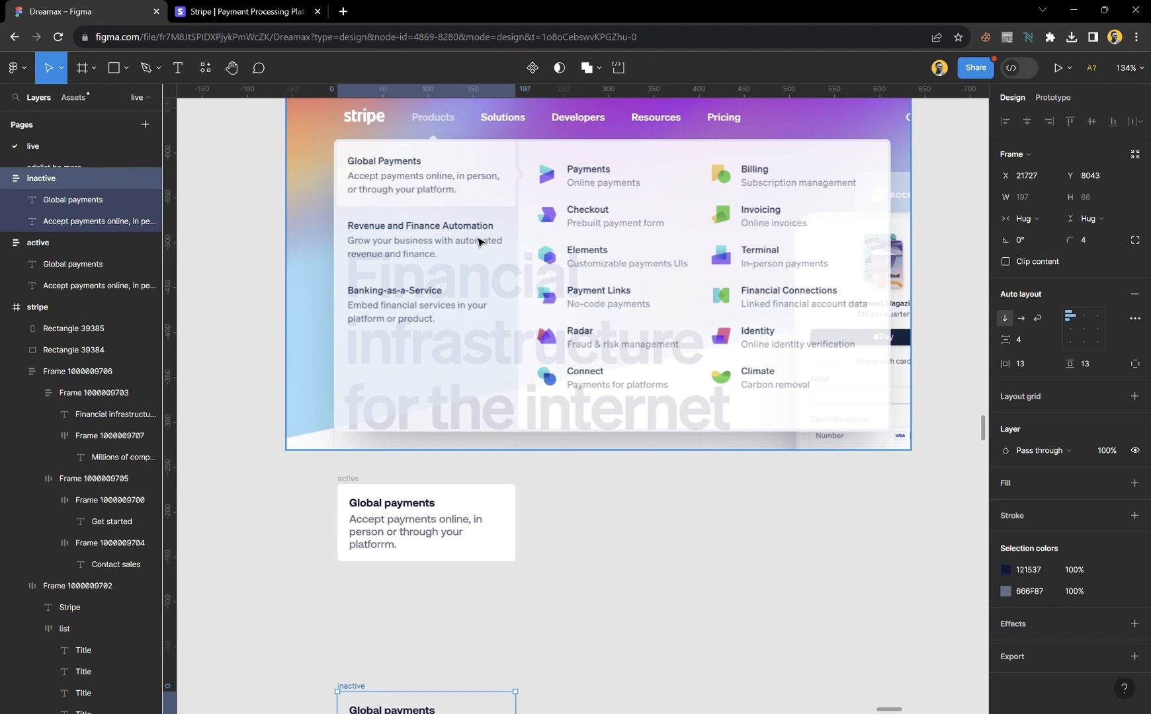
scroll(522, 360, "down", 1)
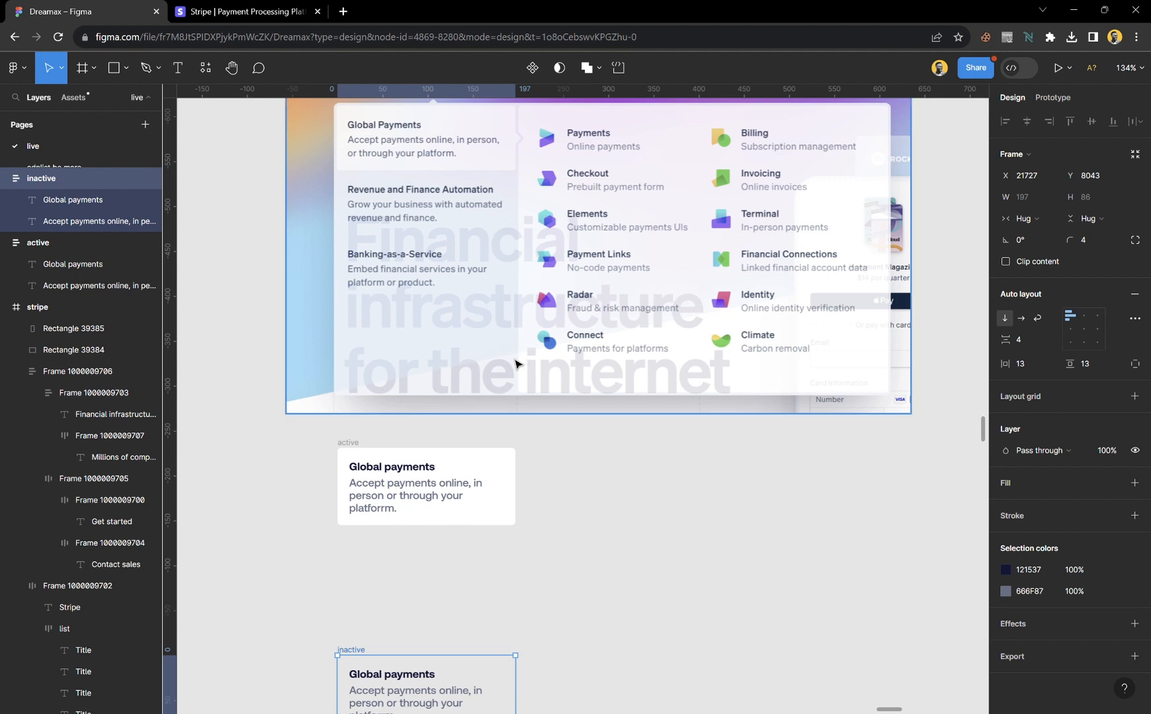
scroll(470, 534, "up", 1)
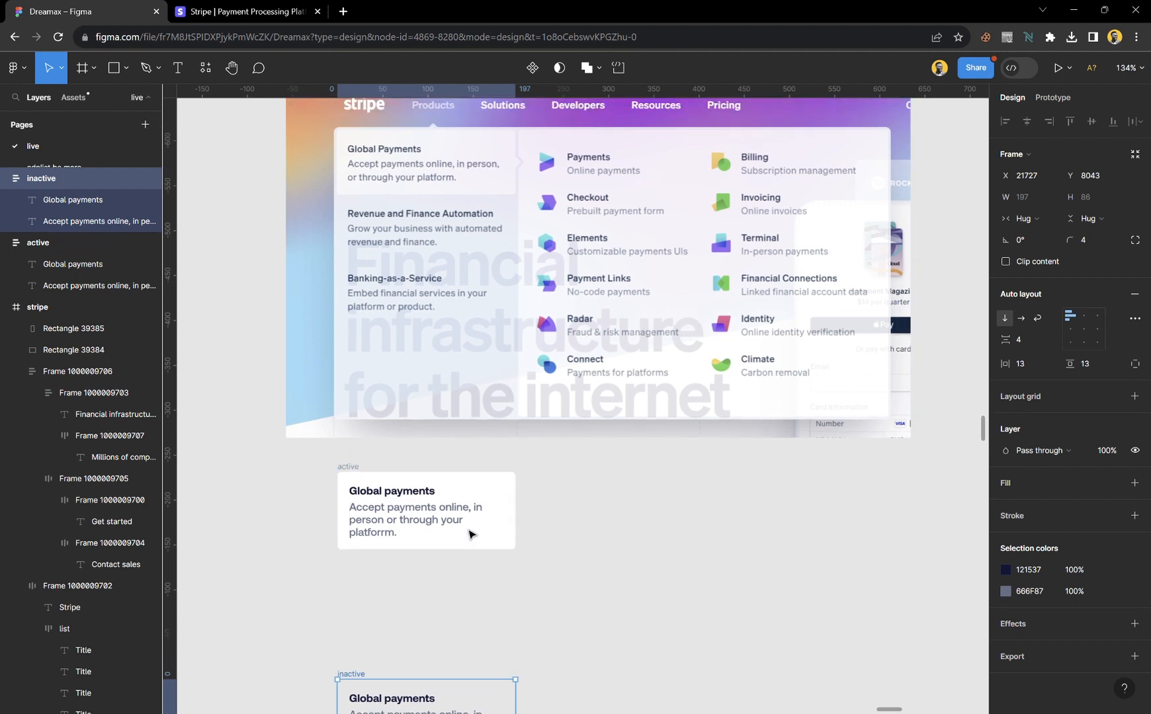
left_click(371, 489)
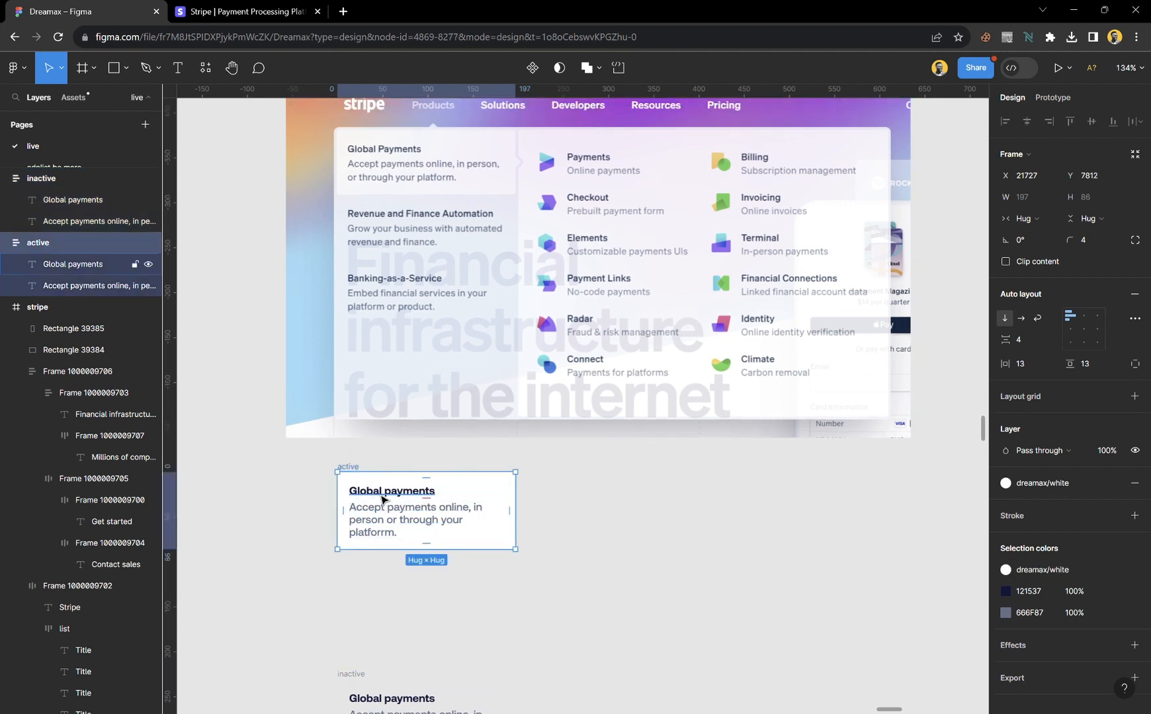
left_click_drag(382, 499, 567, 491)
scroll(616, 555, "up", 5)
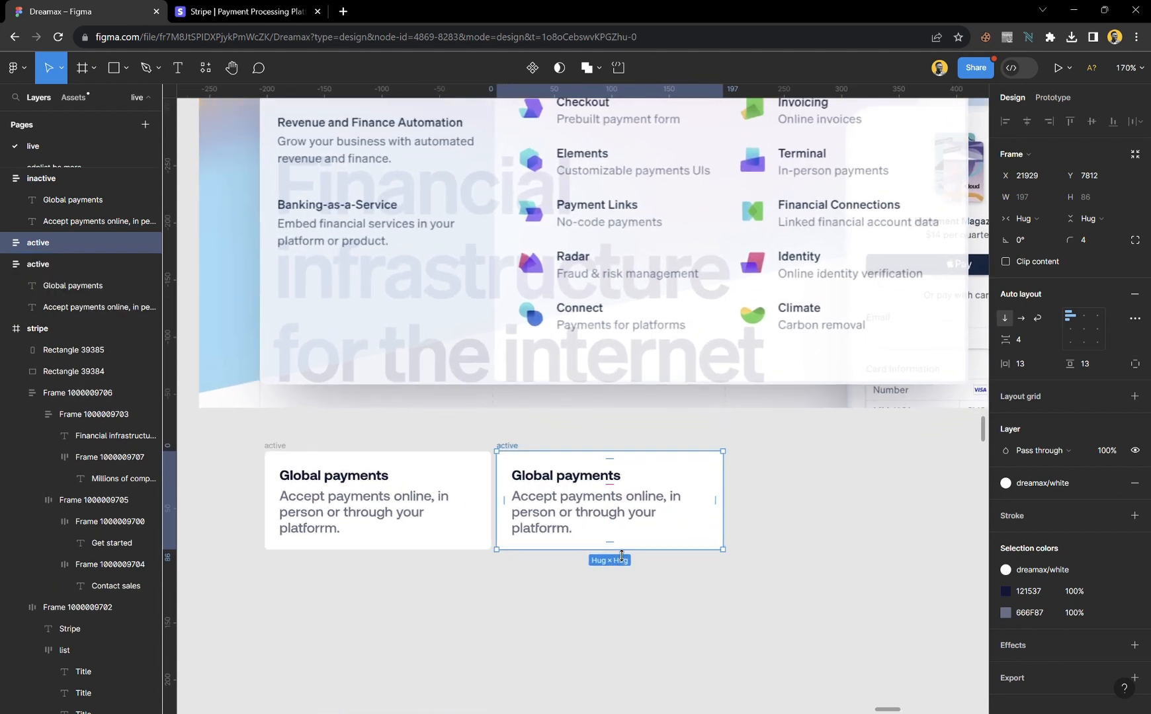
- Trace the teal upper half of the reference Payments icon as a closed four-point Pen outline, about 15 × 15.5
scroll(521, 528, "up", 4)
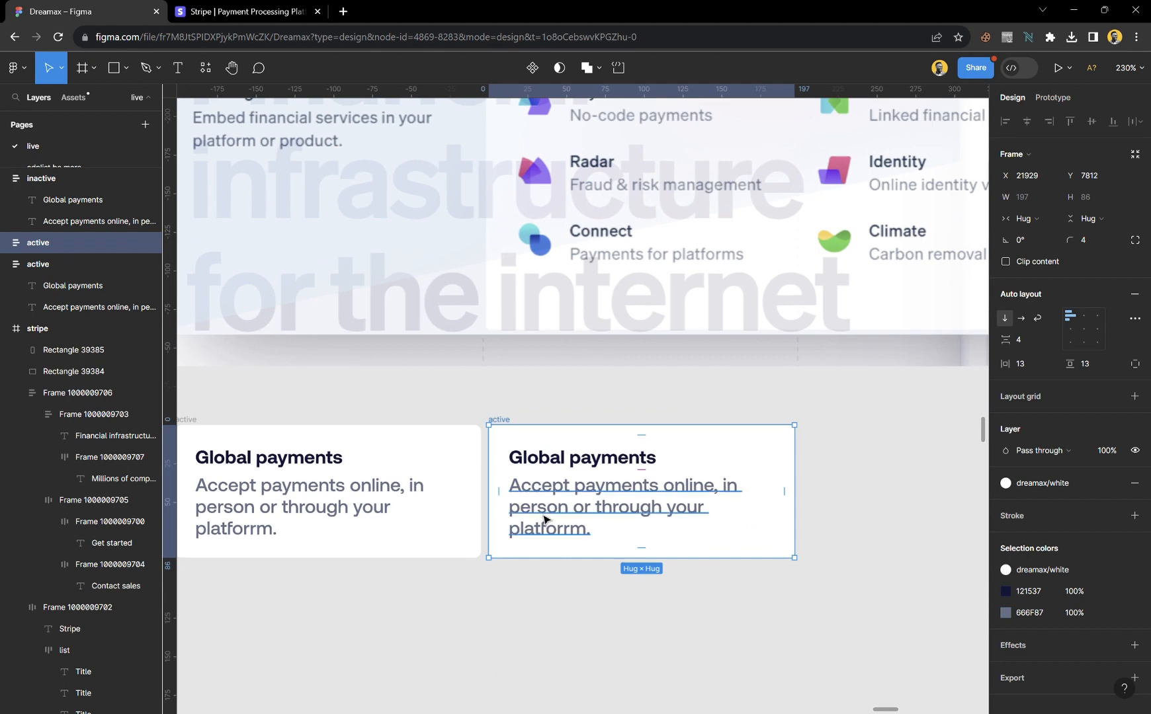
scroll(544, 519, "up", 6)
scroll(545, 220, "up", 10)
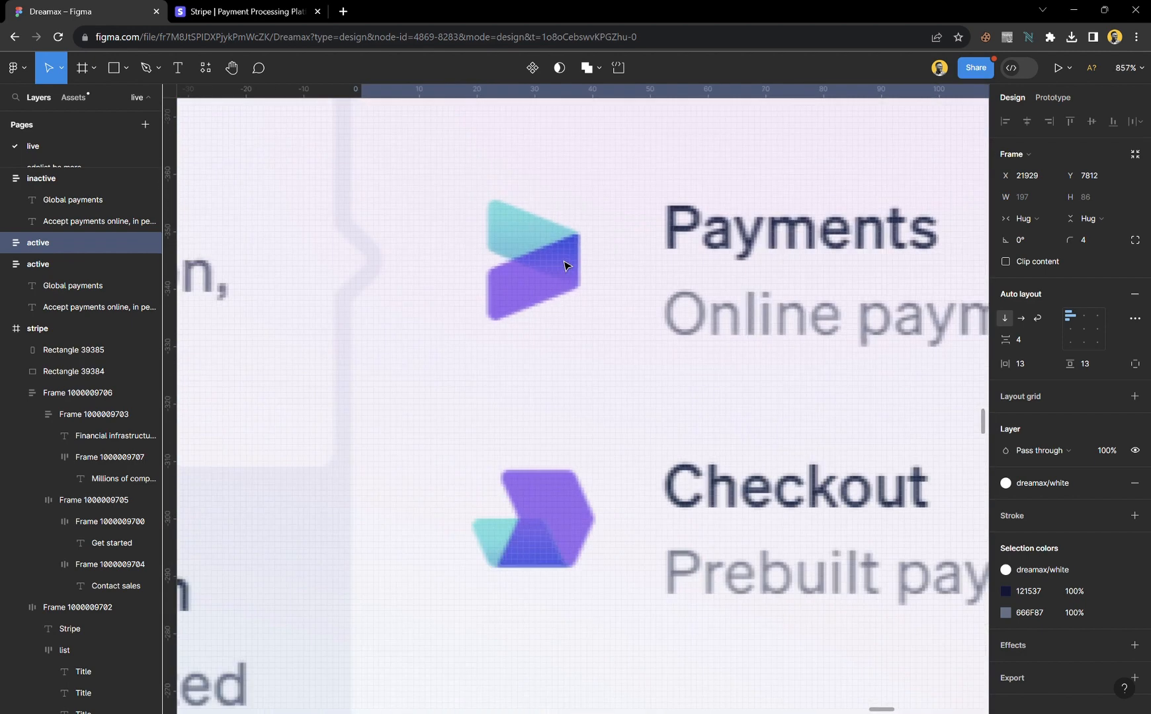
scroll(567, 266, "up", 1)
key("p")
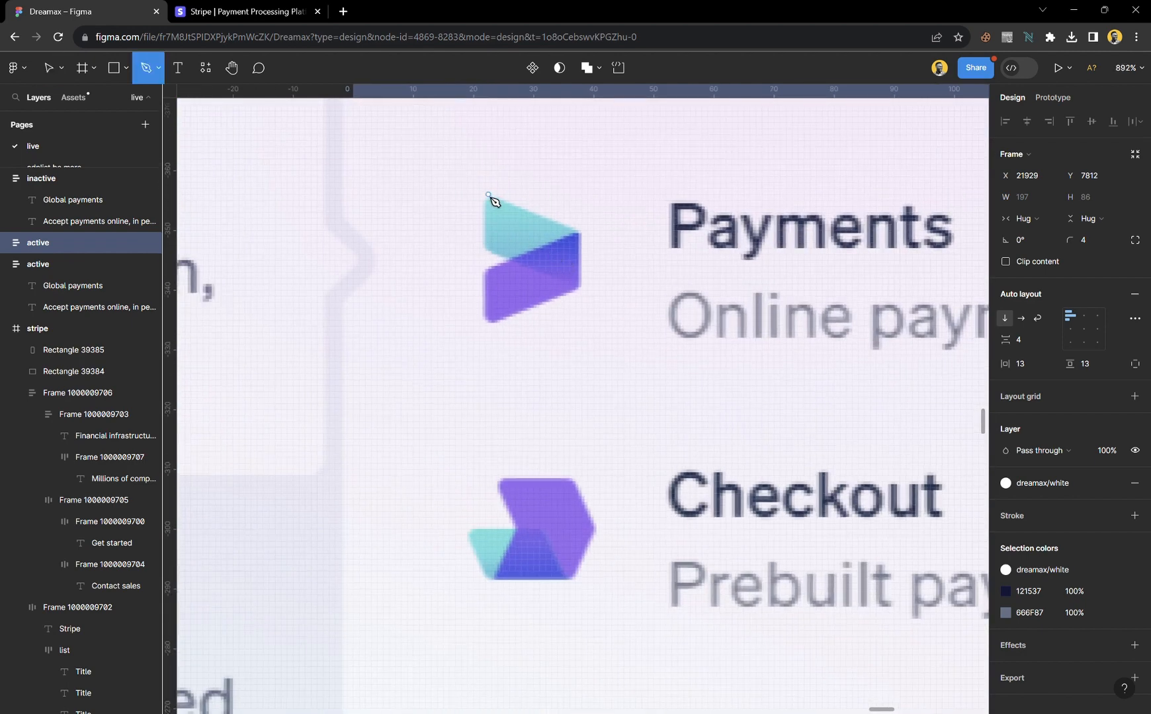
left_click(489, 194)
left_click(579, 232)
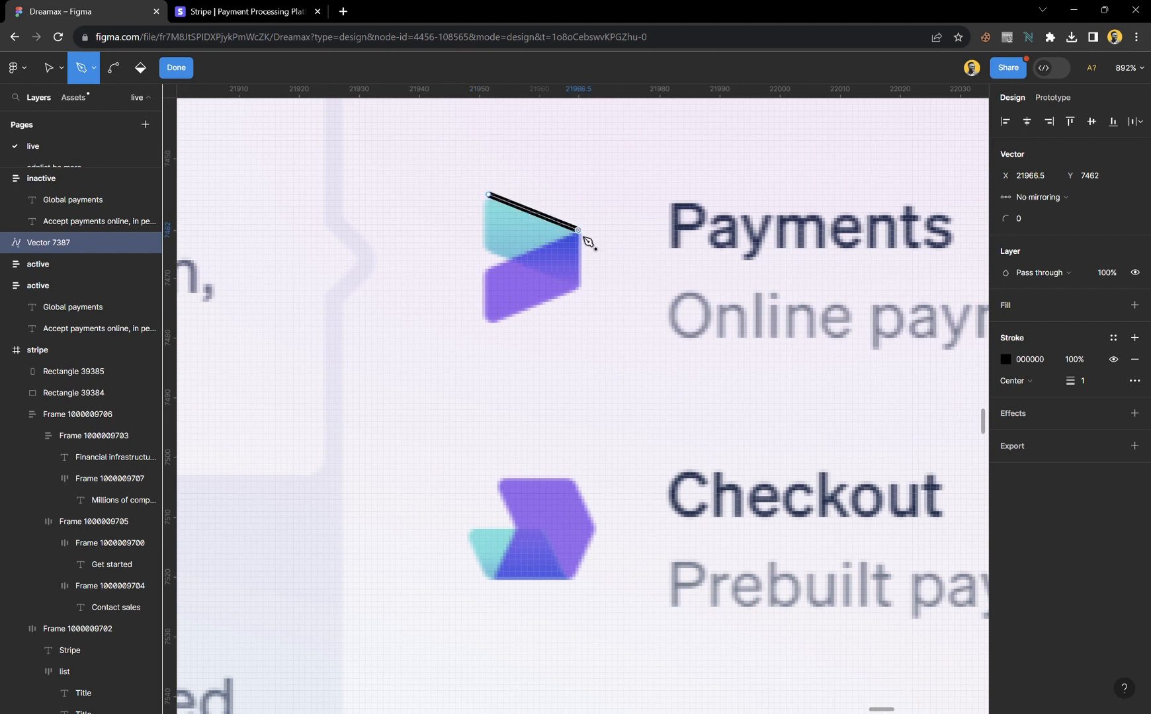
left_click(578, 287)
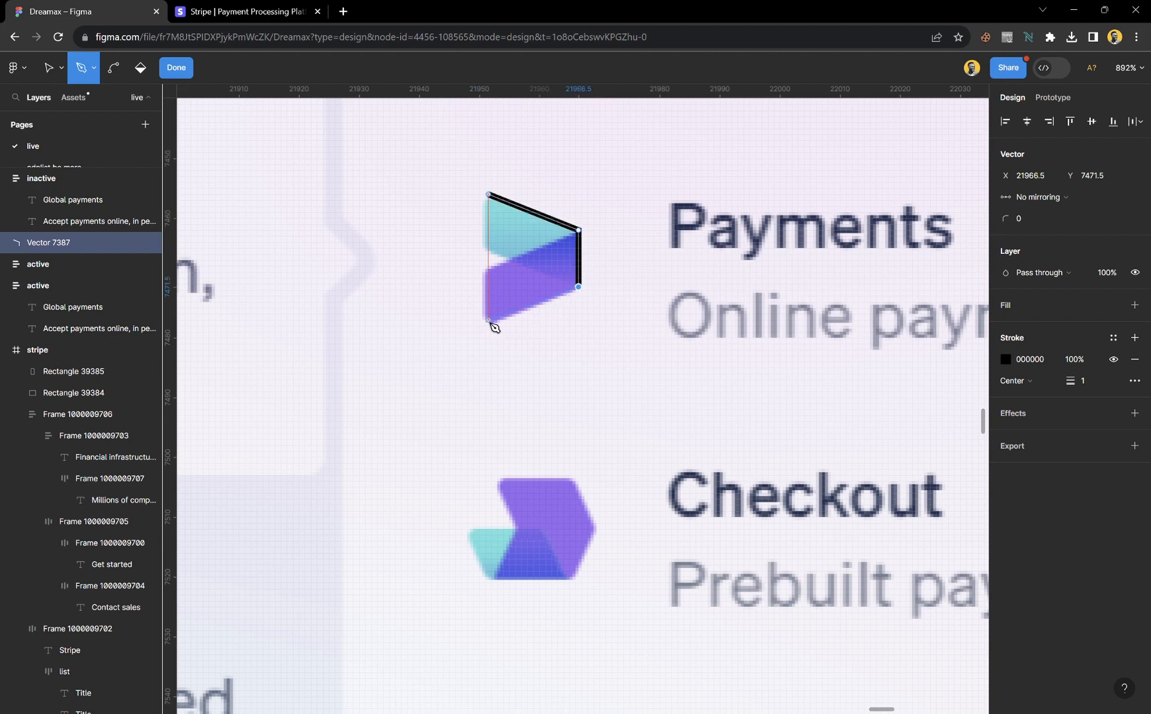
left_click(488, 248)
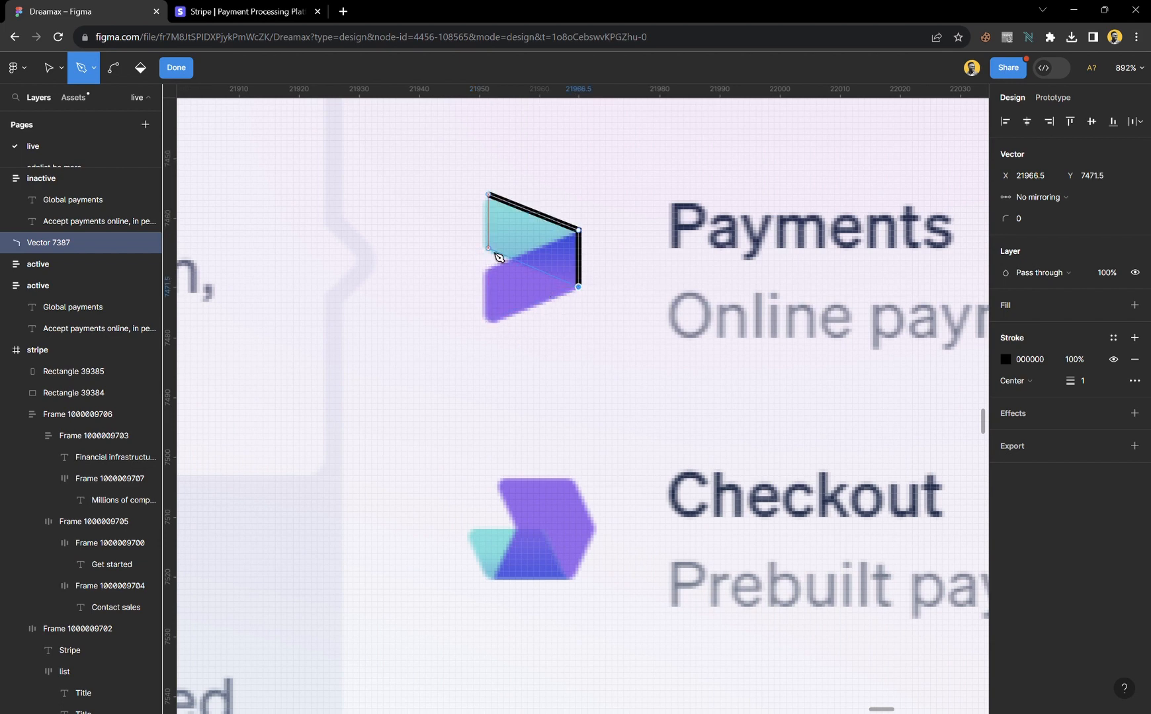
left_click(488, 194)
left_click(176, 68)
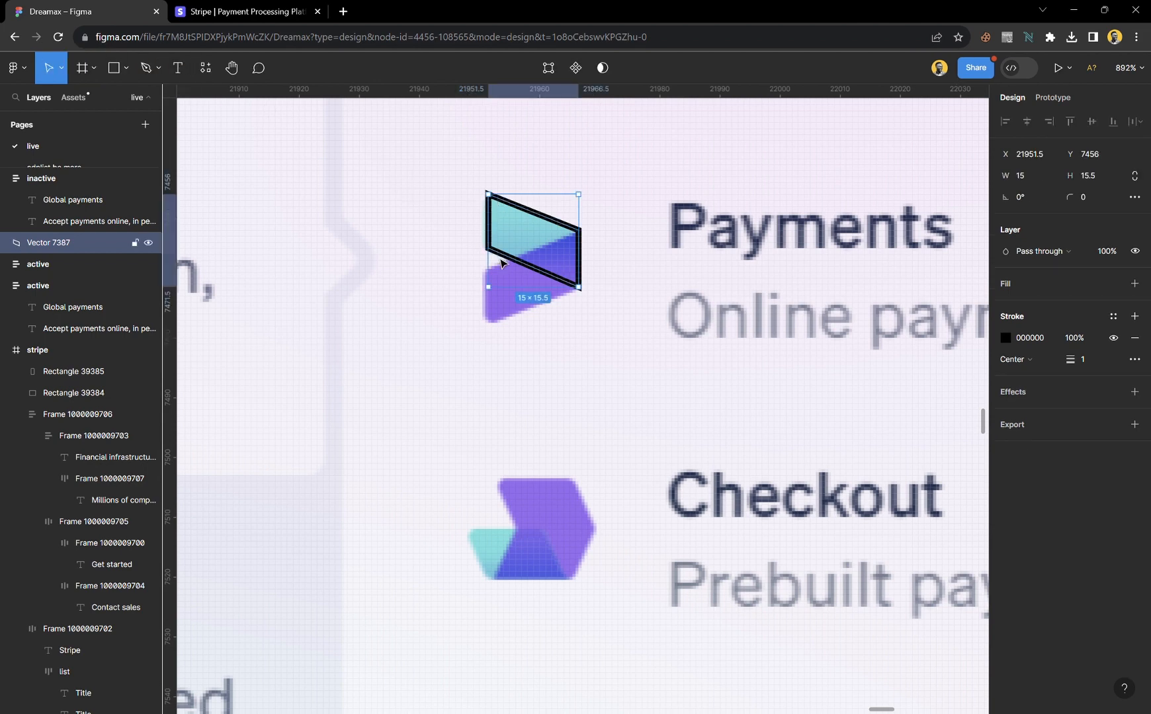
- Place a vertically flipped copy of the outline over the icon's purple half, and move both outlines straight down below the reference icon
key("ctrl+d")
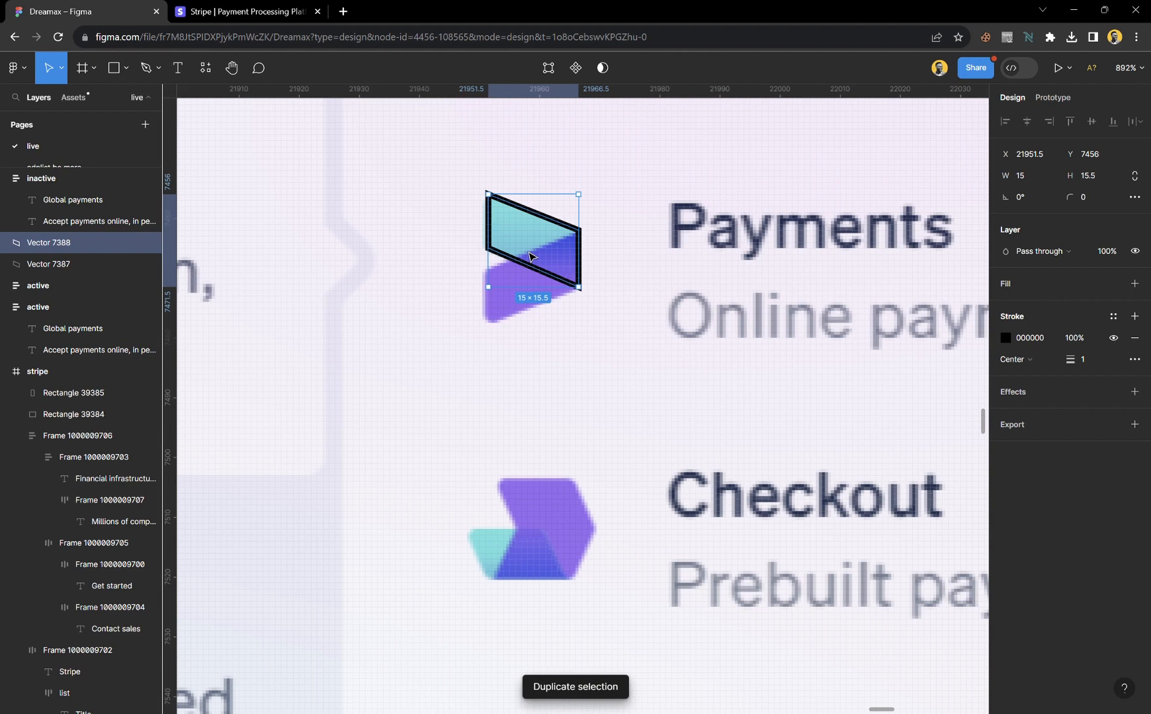
key("shift+v")
left_click_drag(548, 241, 549, 276)
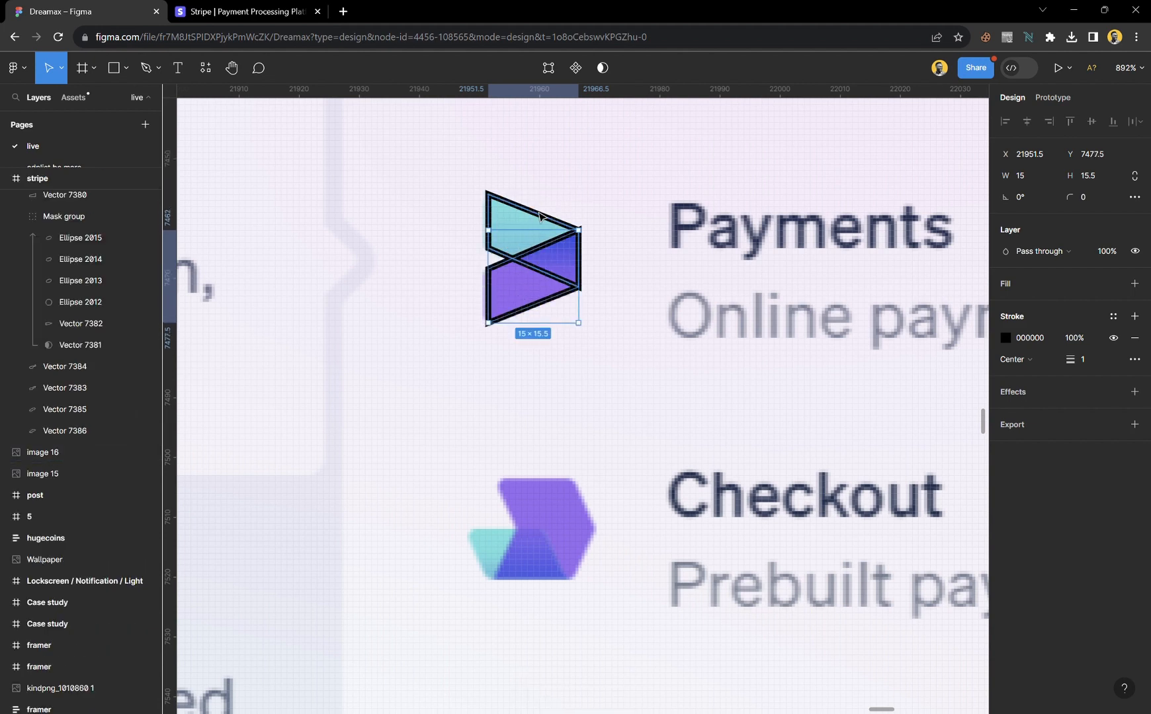
left_click_drag(548, 277, 544, 388)
- Give the upper outline a fill sampled from the reference icon's teal, 73D6DF, and remove its stroke
left_click(544, 365)
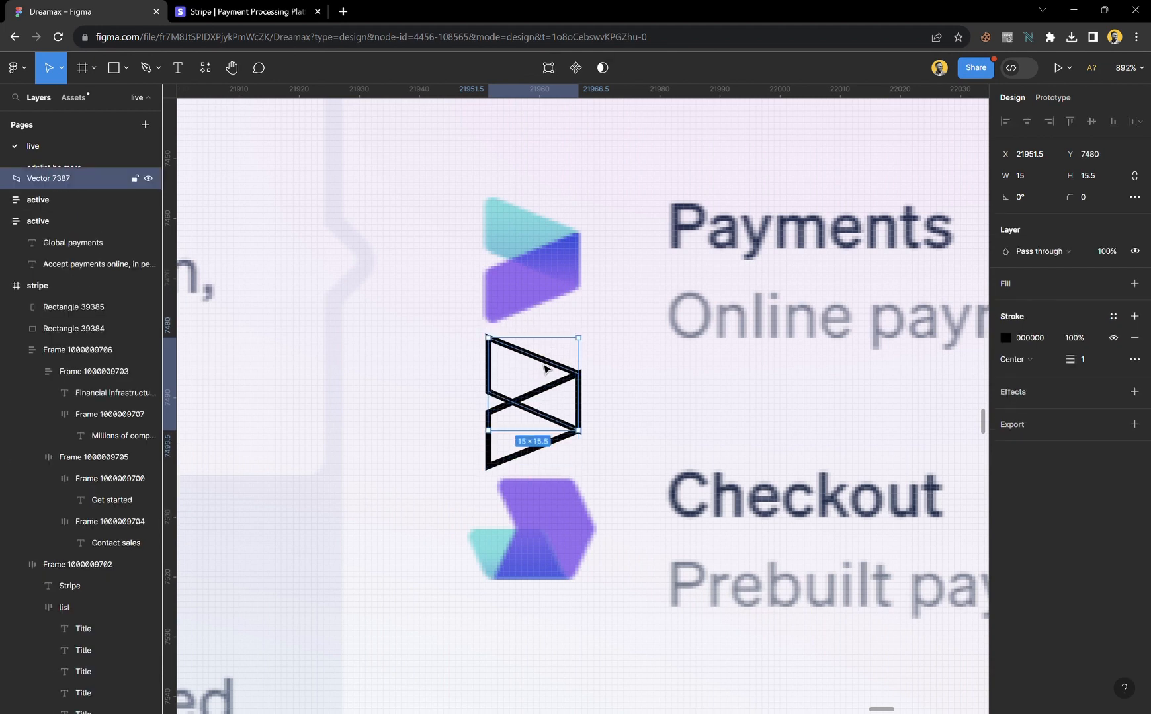
left_click(1135, 283)
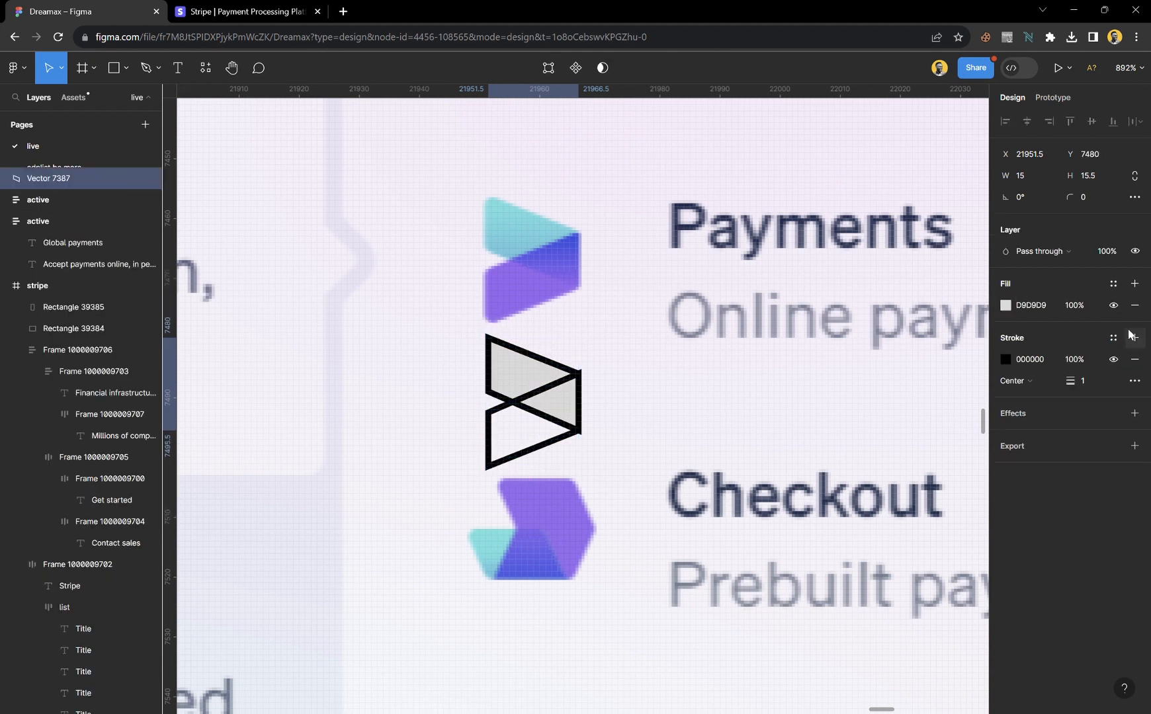
left_click(1135, 358)
key("i")
left_click(521, 236)
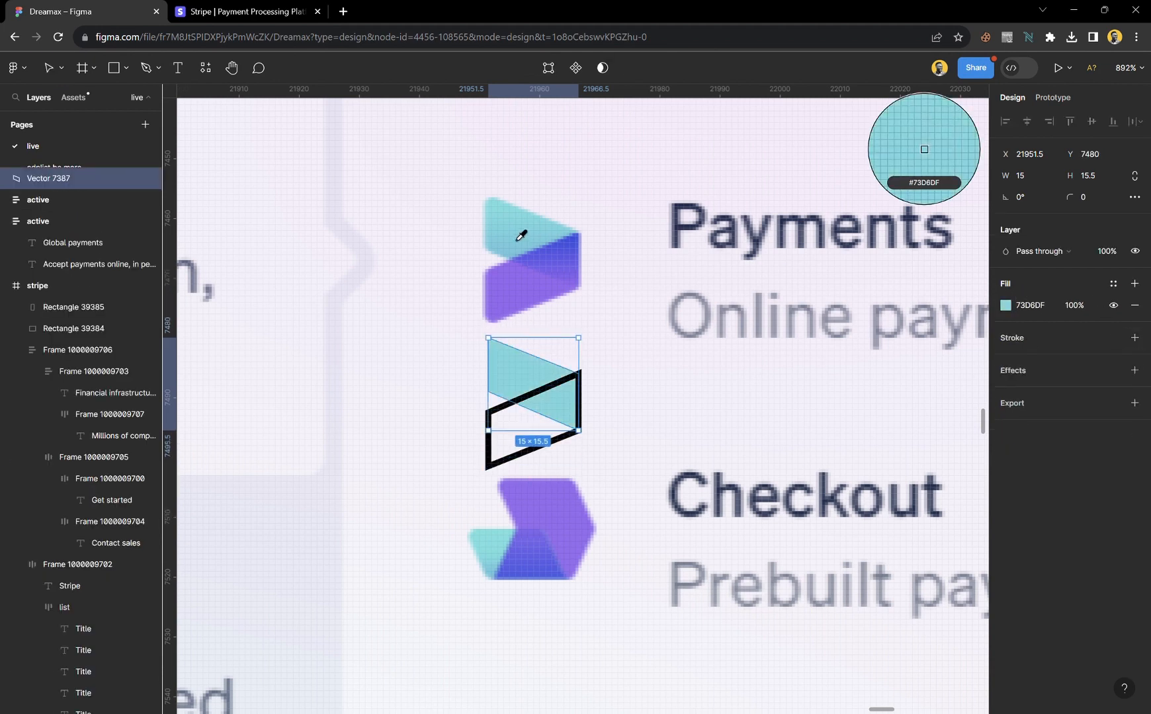
- Fill the lower outlined parallelogram with the reference icon's purple, 9469F2, and remove its black stroke
left_click(580, 401)
left_click(1135, 283)
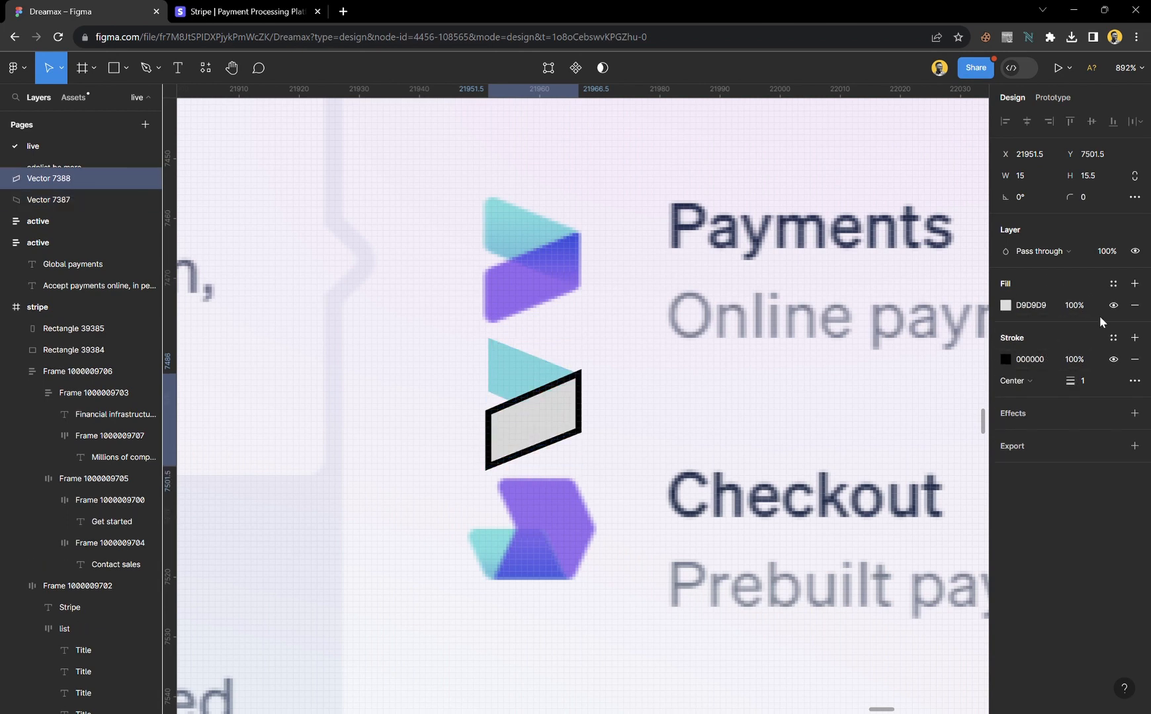
left_click(1135, 359)
key("i")
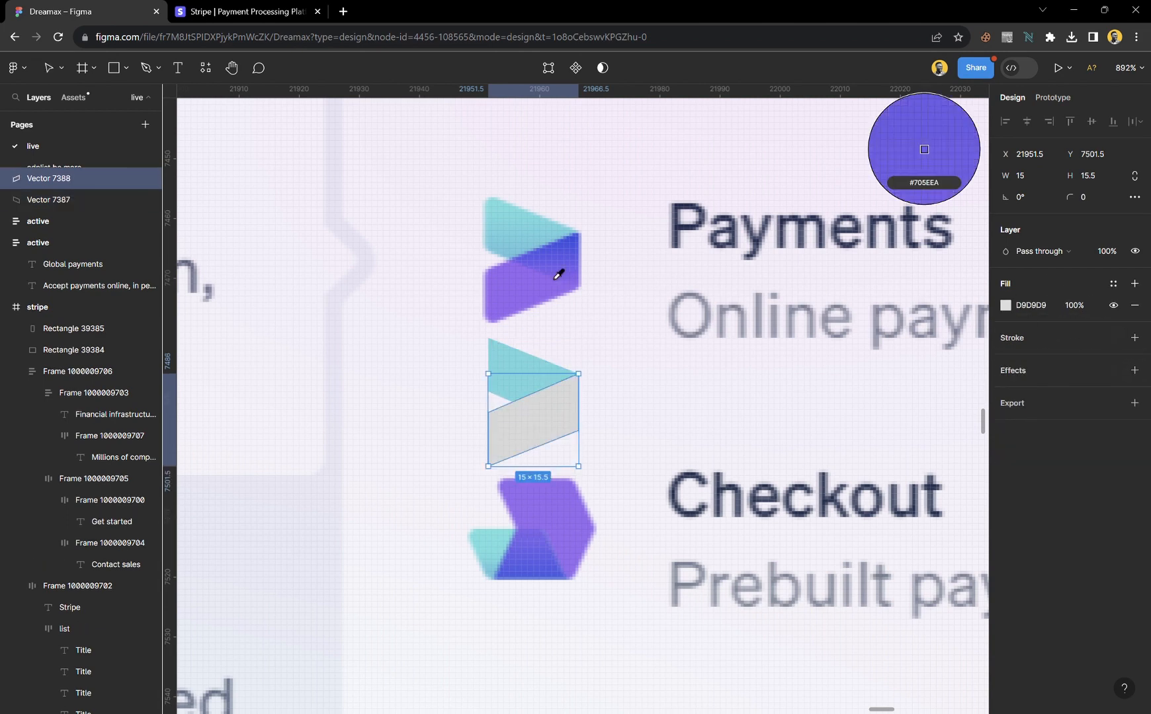
left_click(511, 299)
- Duplicate the teal parallelogram in place and bring the copy in front of the purple shape
left_click(551, 382)
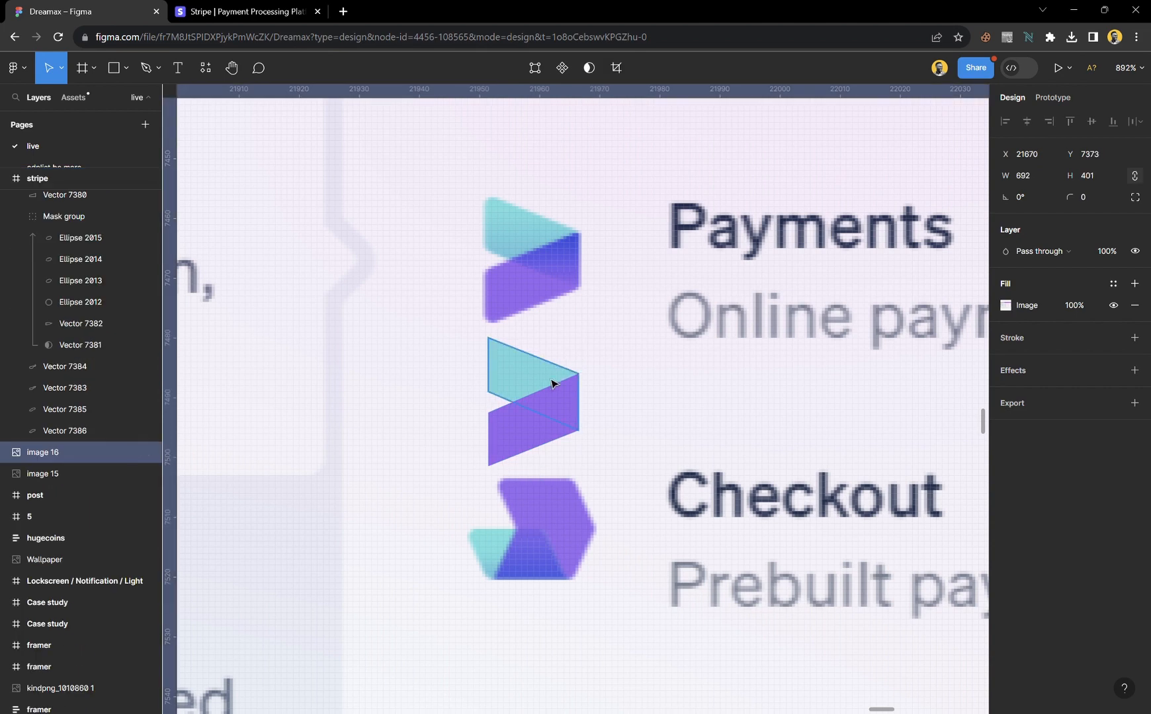
key("ctrl+d")
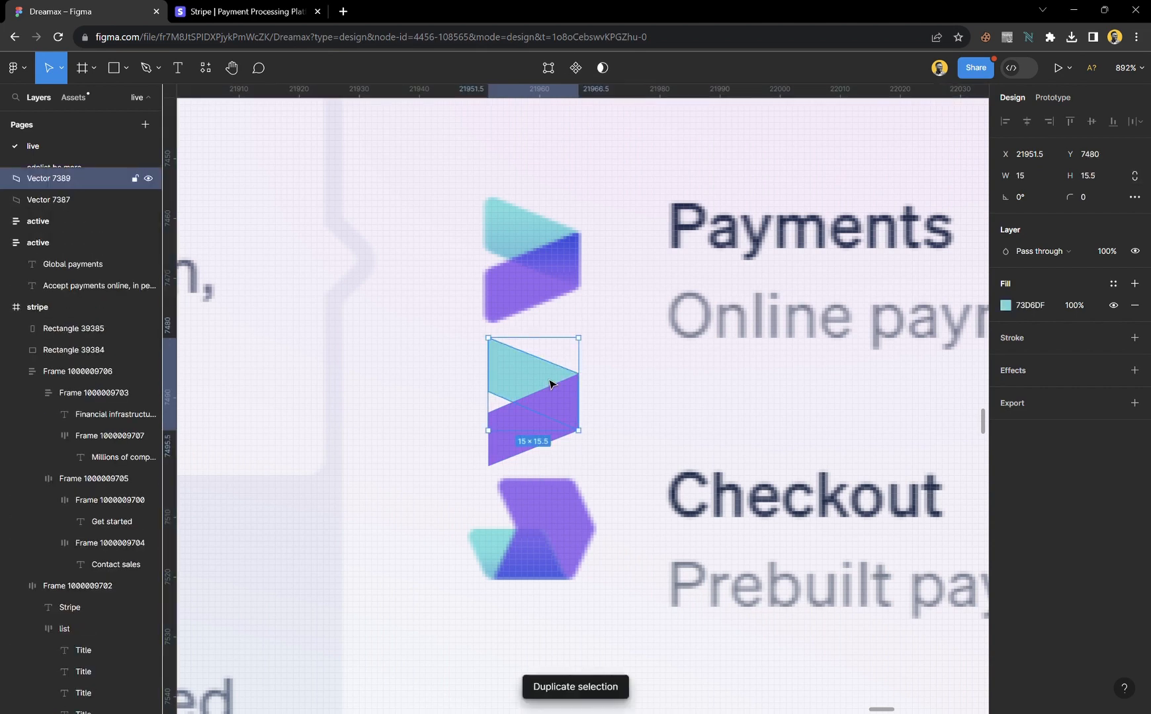
key("shift+h")
key("shift+v")
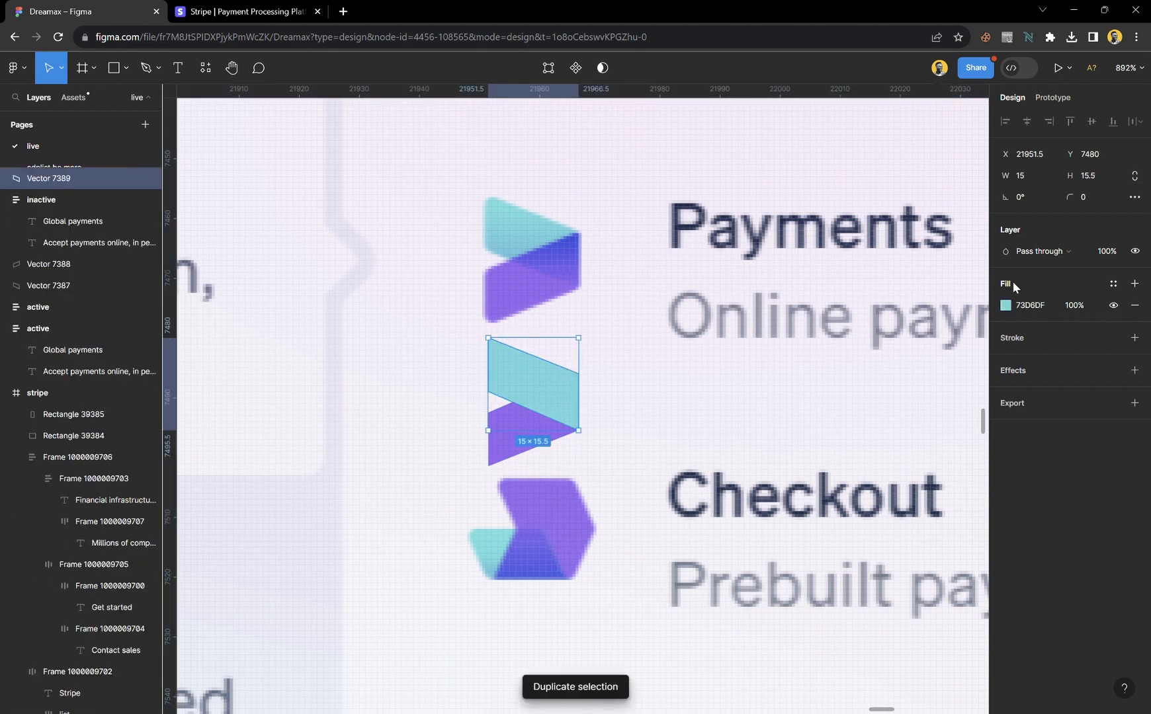
- Set the duplicated parallelogram's blend mode to Soft light and sample the reference icon's dark blue, 4D54E2, as its fill
left_click(1036, 255)
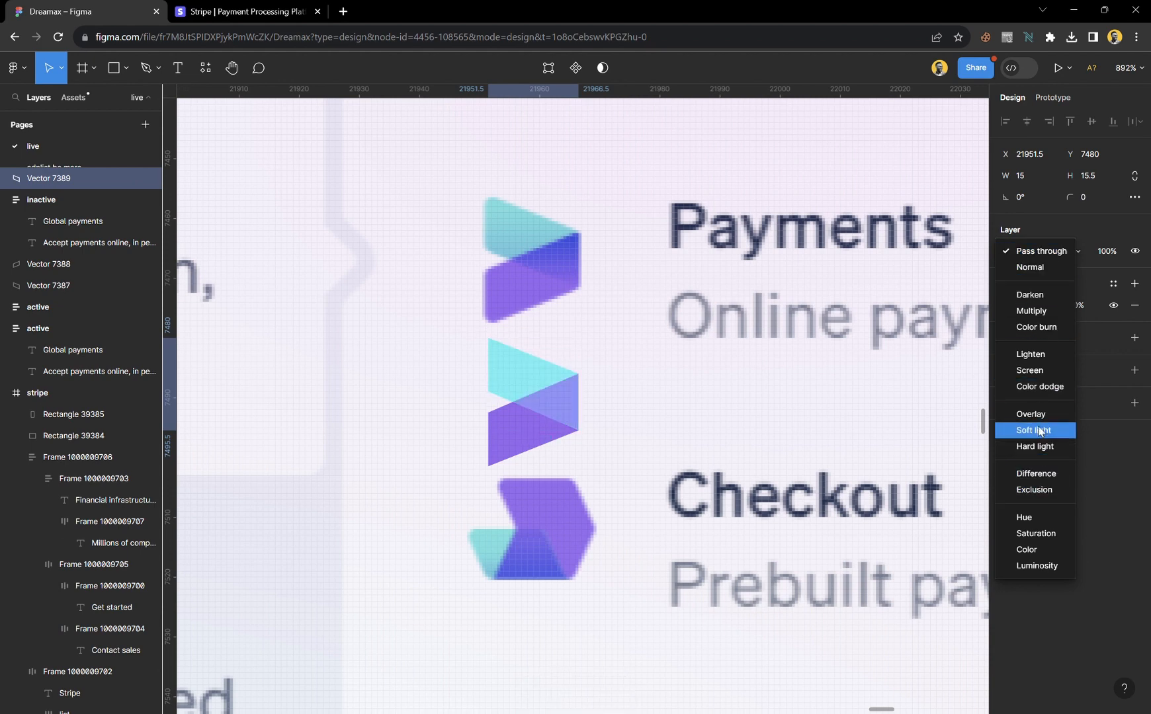
left_click(1039, 432)
key("i")
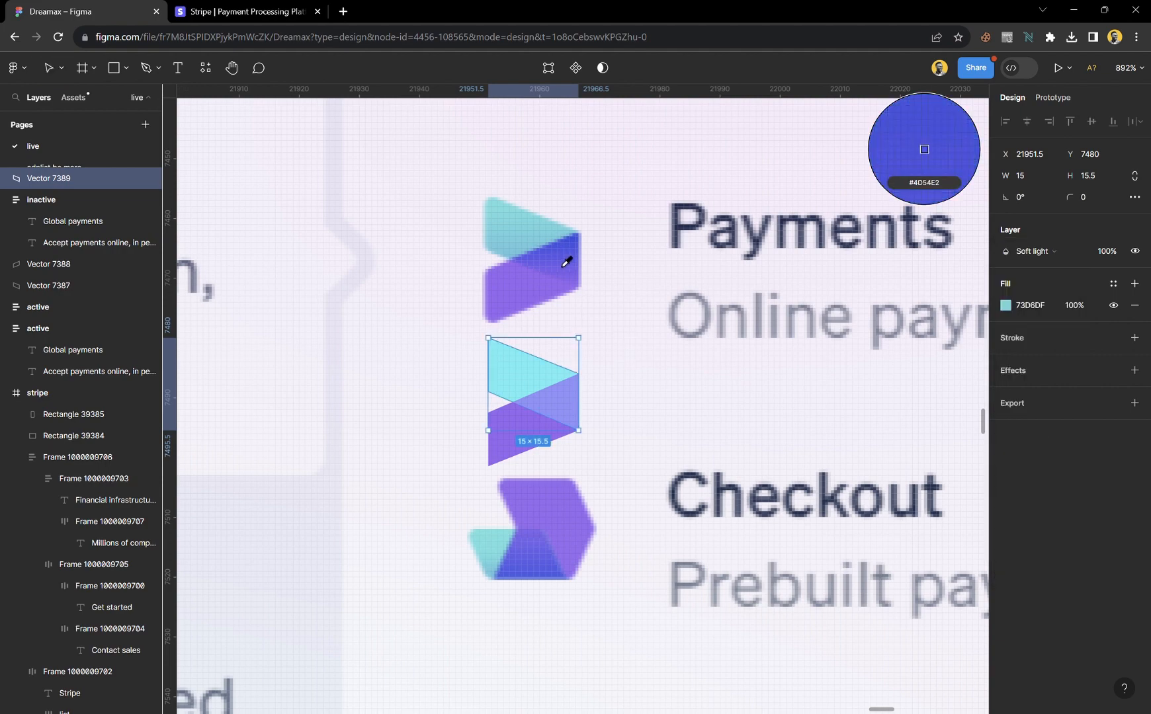
left_click(564, 257)
left_click(614, 412)
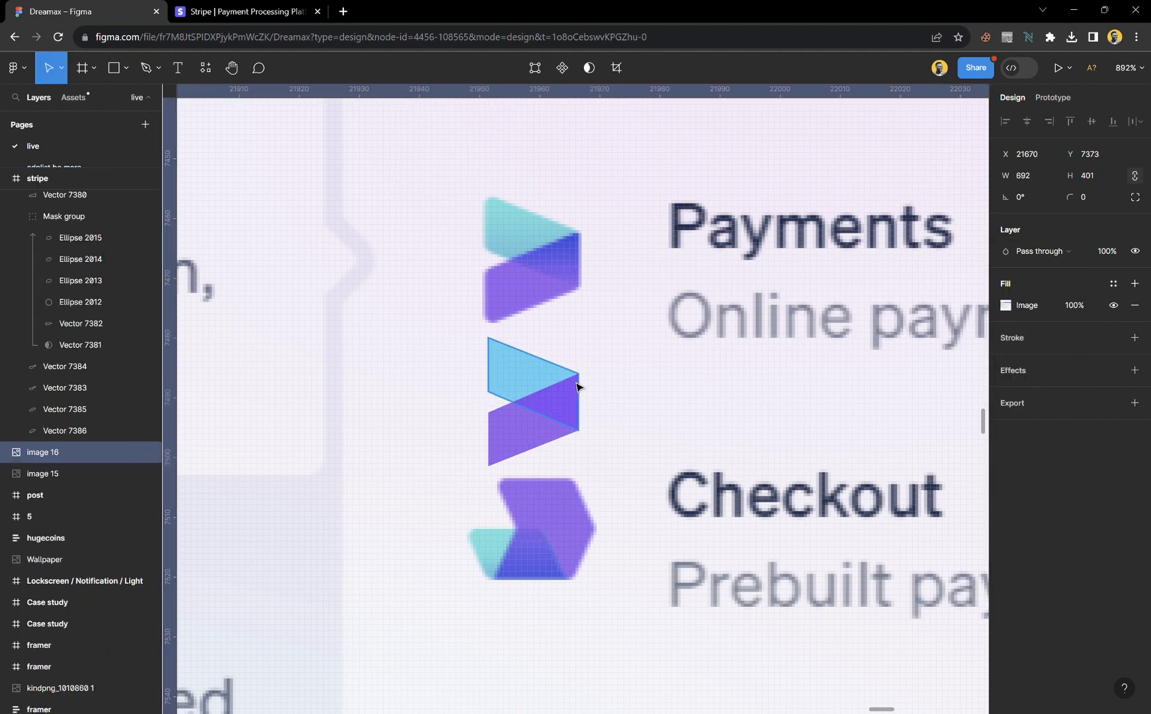
- Select all three parallelogram vectors of the redrawn Payments icon and wrap them in a frame
scroll(571, 385, "down", 3)
scroll(569, 384, "down", 2)
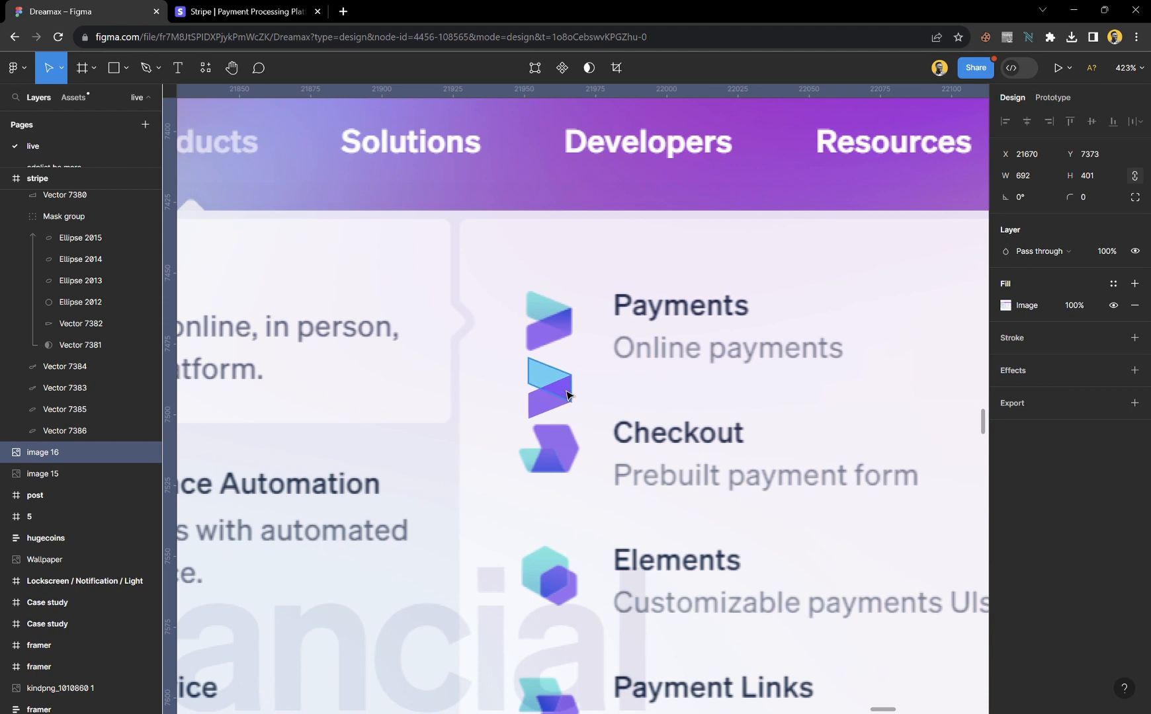
left_click(567, 395)
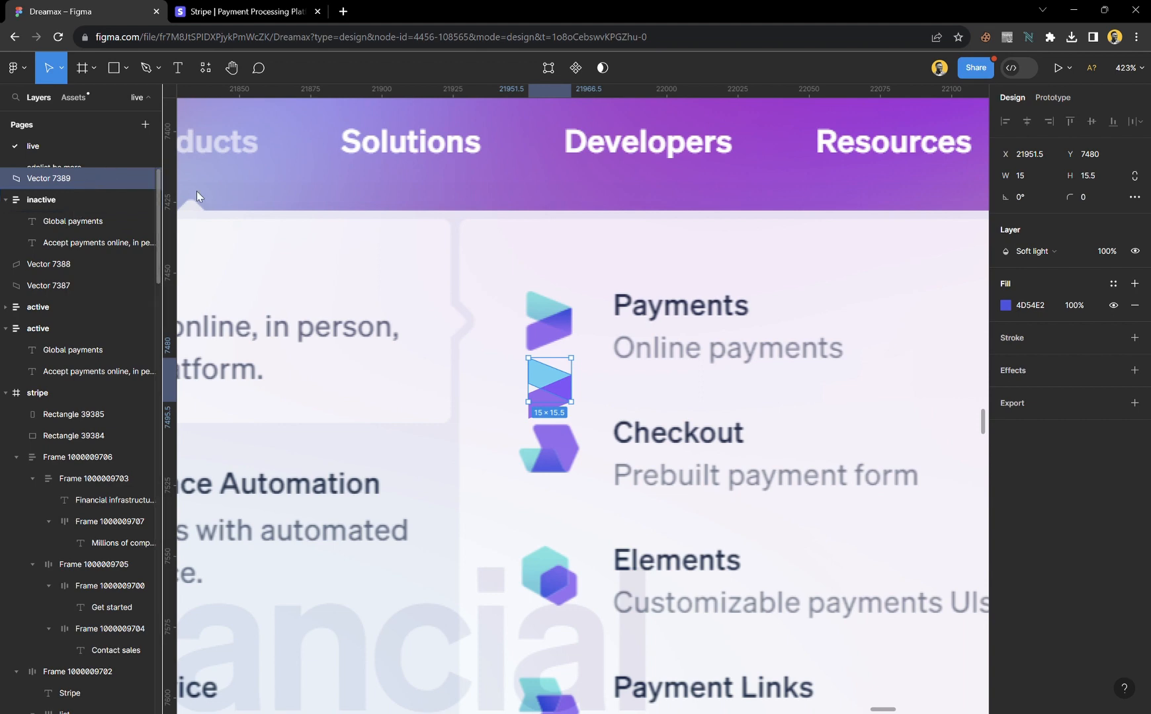
left_click(546, 416)
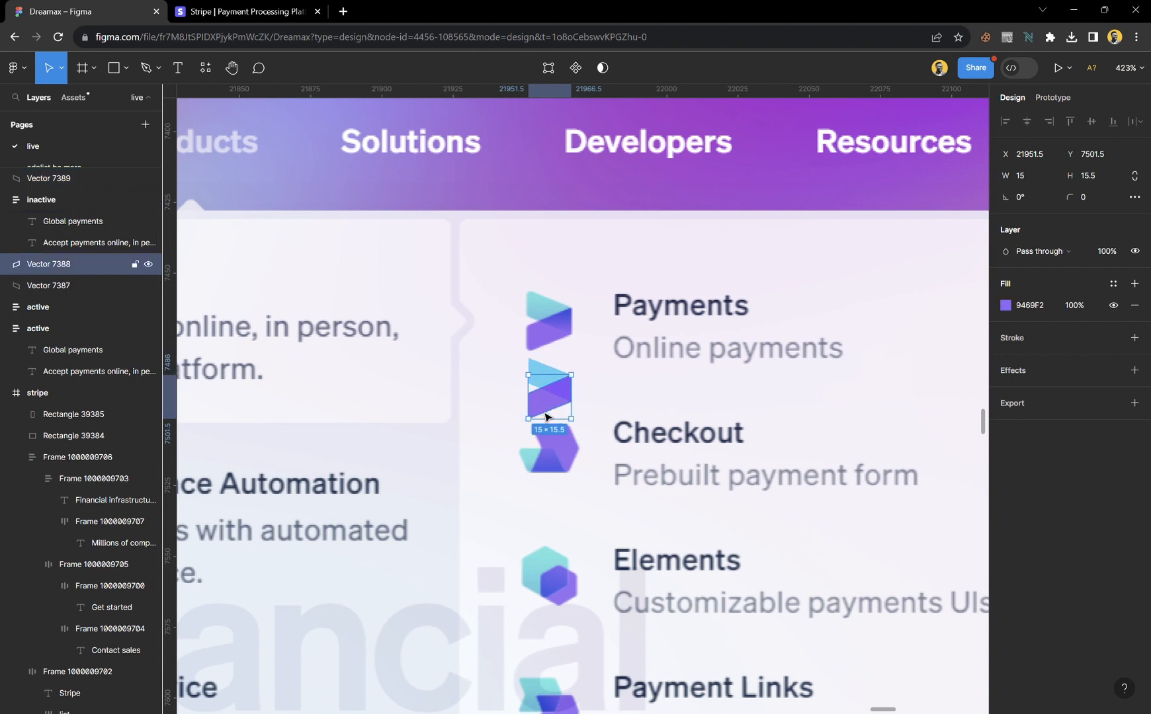
left_click(64, 286, "shift")
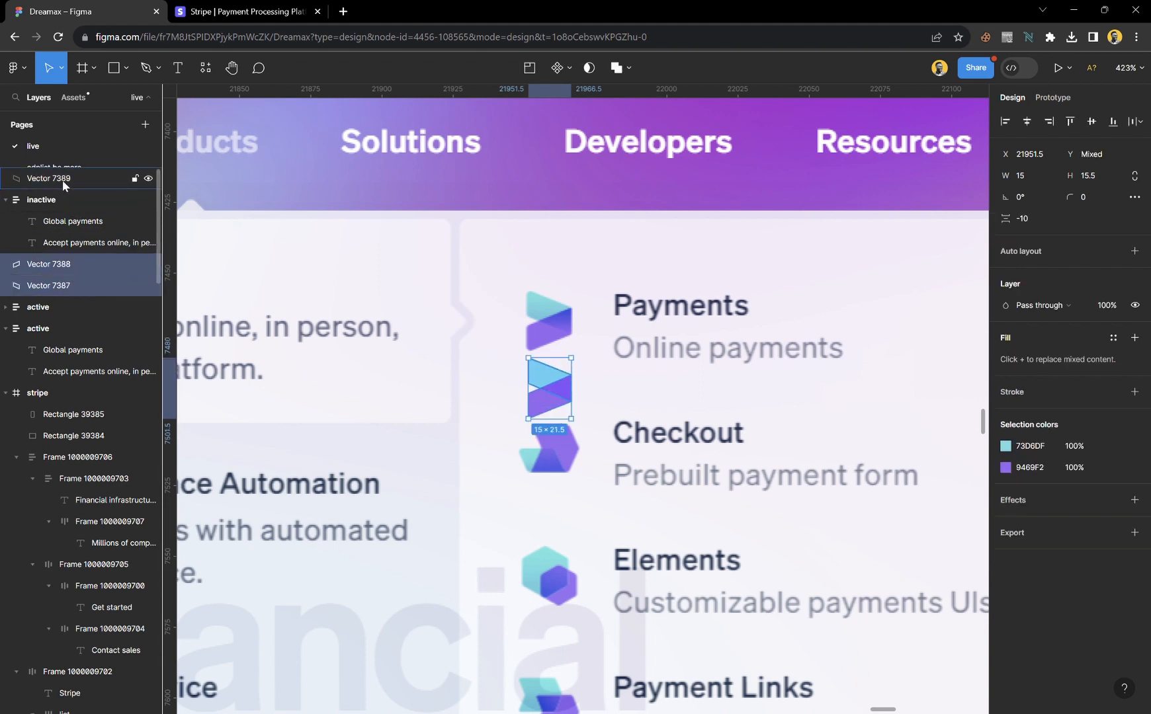
left_click(64, 183, "shift")
scroll(465, 414, "down", 5, "ctrl")
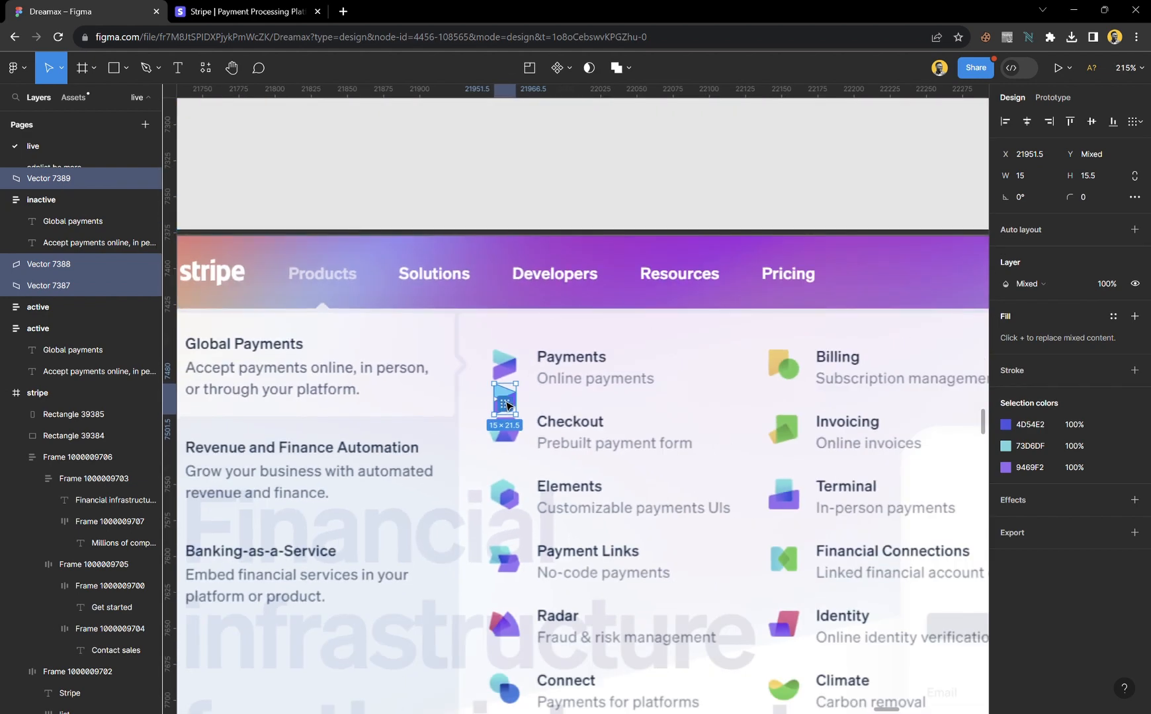
right_click(504, 398)
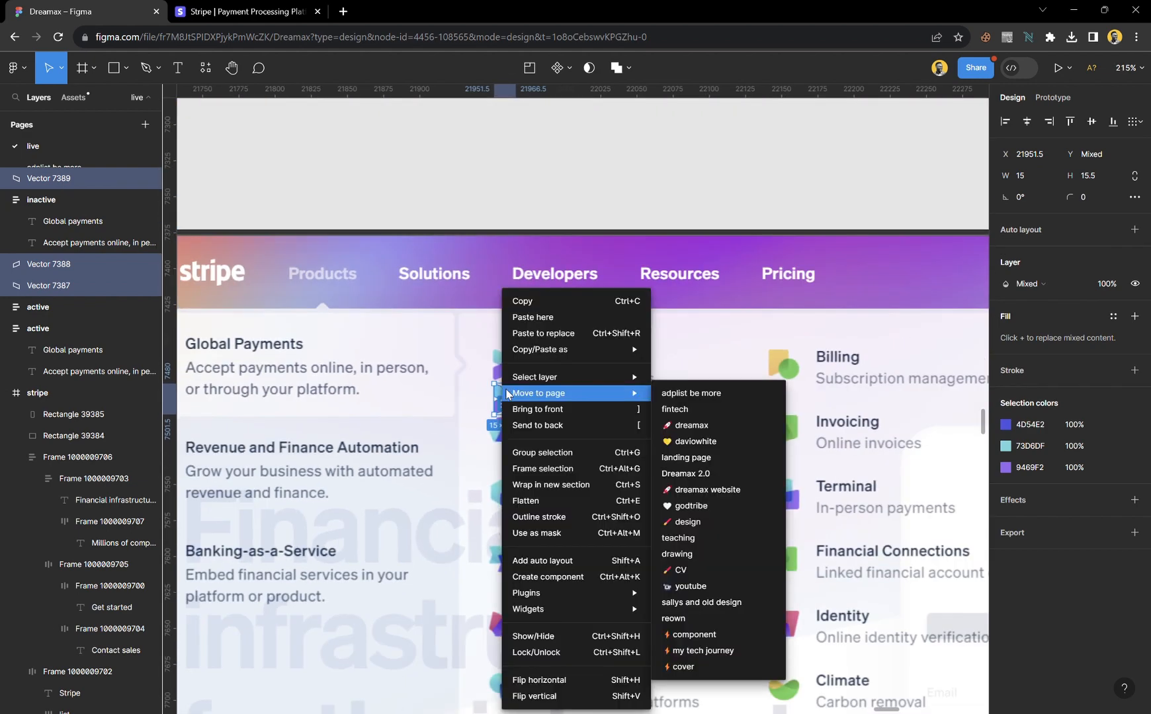
left_click(551, 470)
- Move the framed icon off the reference image into the second white card, above its Global payments heading
scroll(534, 407, "down", 4, "ctrl")
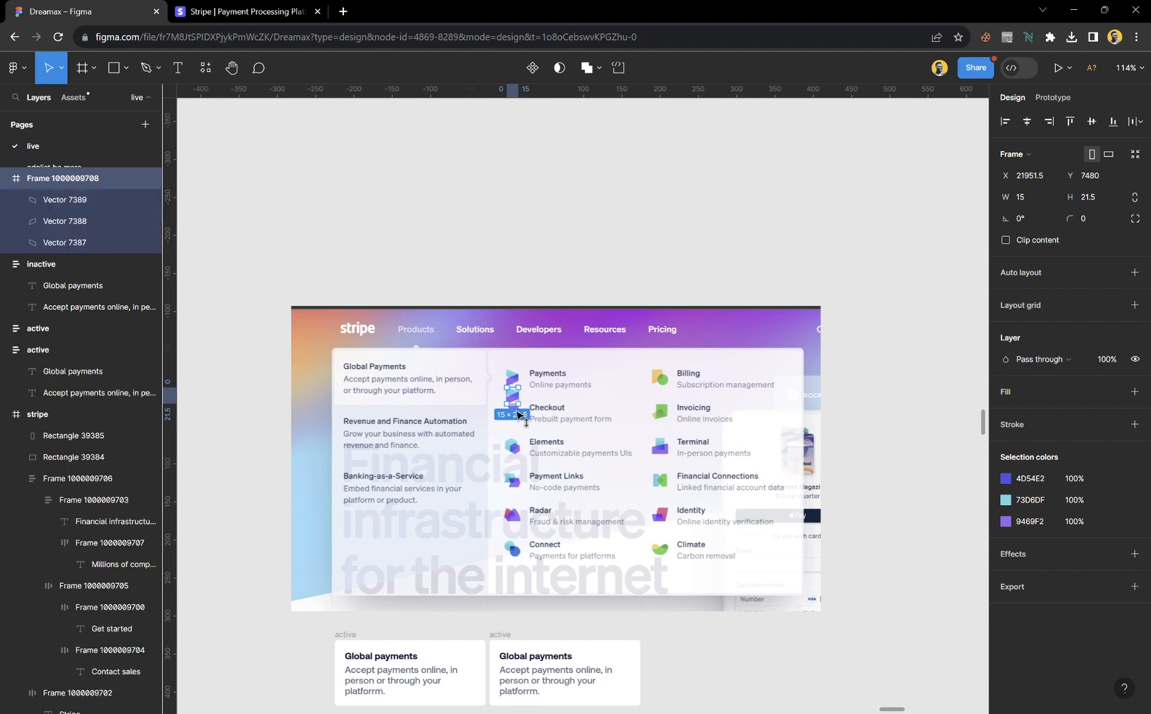
left_click_drag(513, 404, 514, 640)
scroll(521, 632, "up", 4, "ctrl")
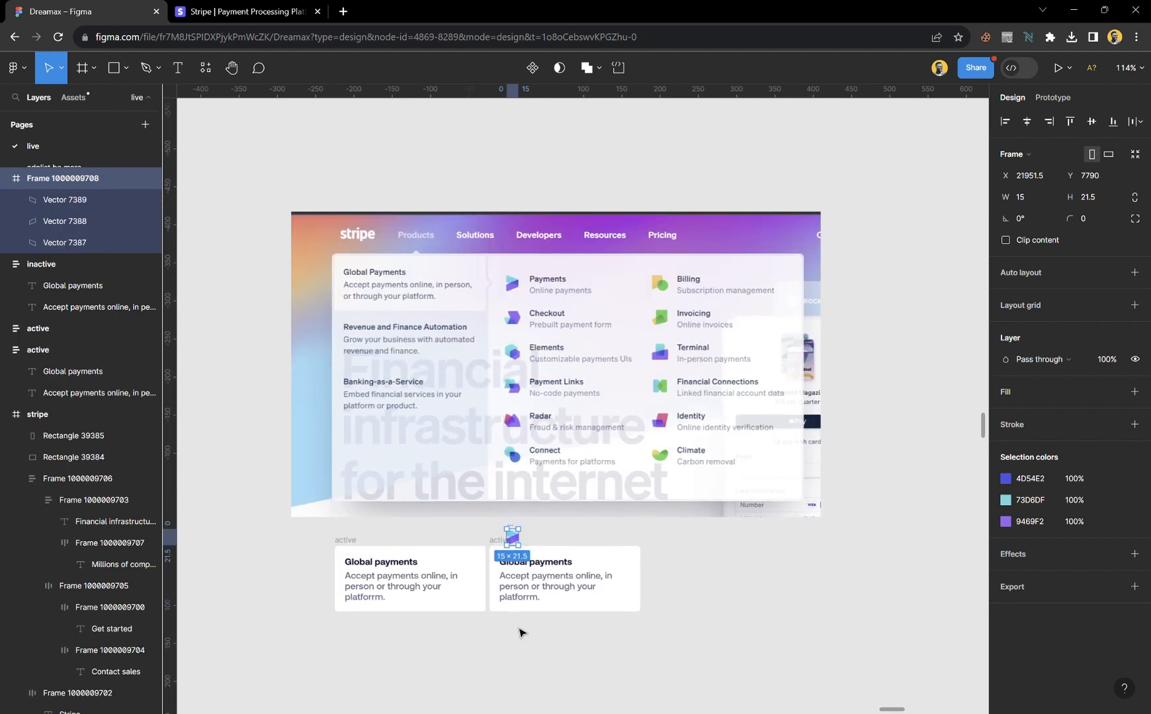
scroll(531, 641, "up", 2, "ctrl")
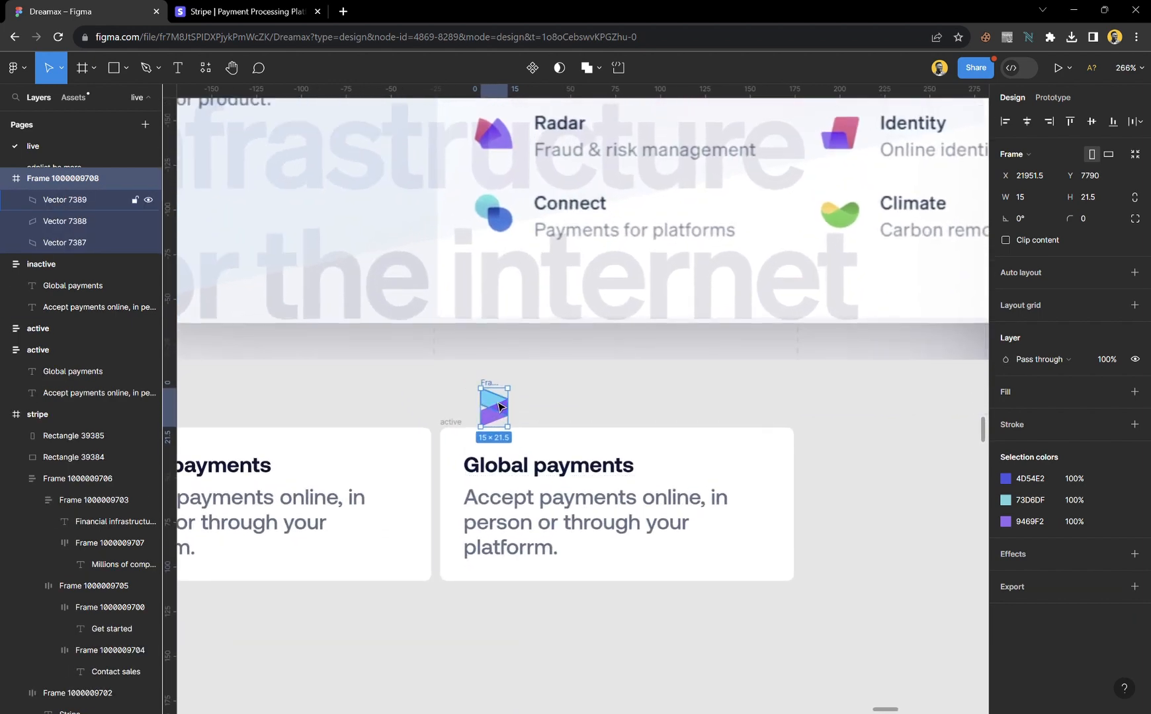
left_click_drag(493, 404, 455, 442)
- Group the second card's heading and description texts in their own auto layout
left_click(549, 519)
left_click(616, 569, "shift")
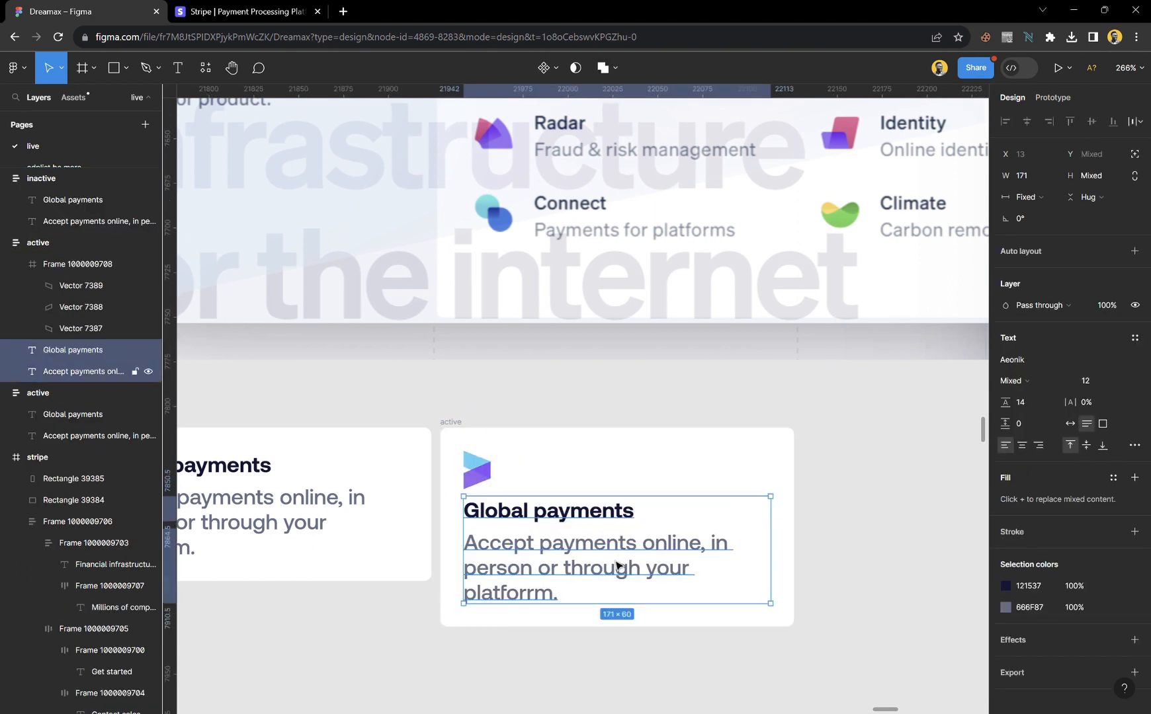
key("shift+a")
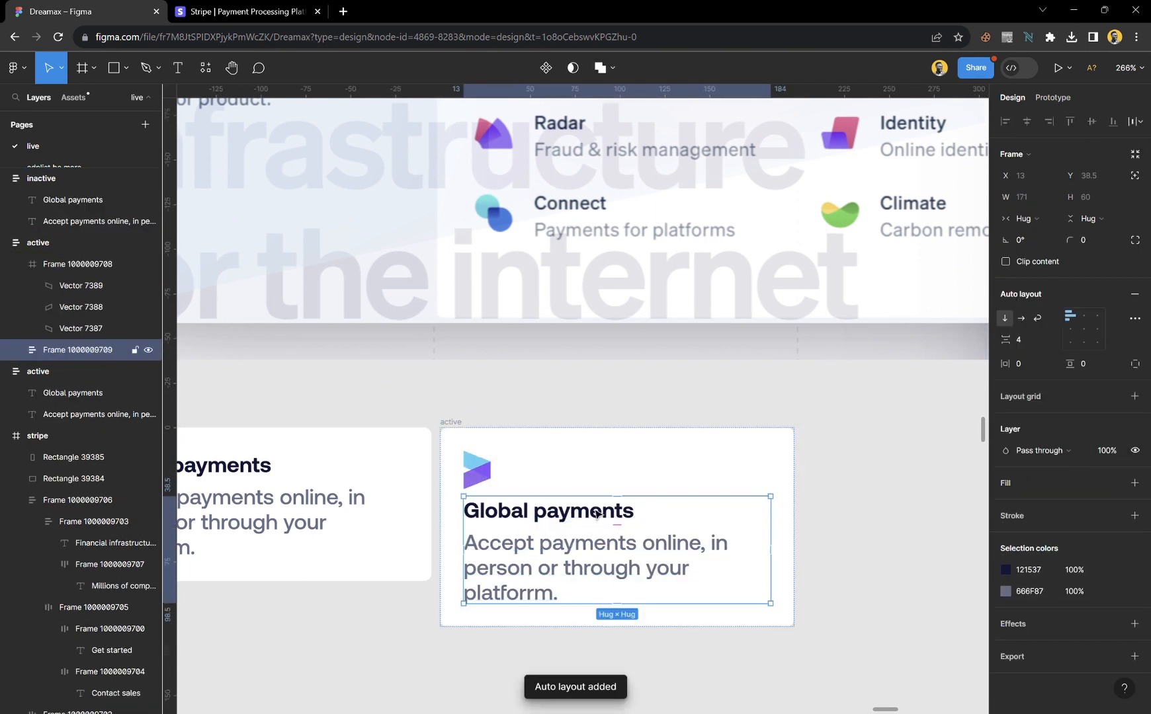
- Switch the second card's auto layout to horizontal and set the gap between icon and text to 12
left_click(552, 442)
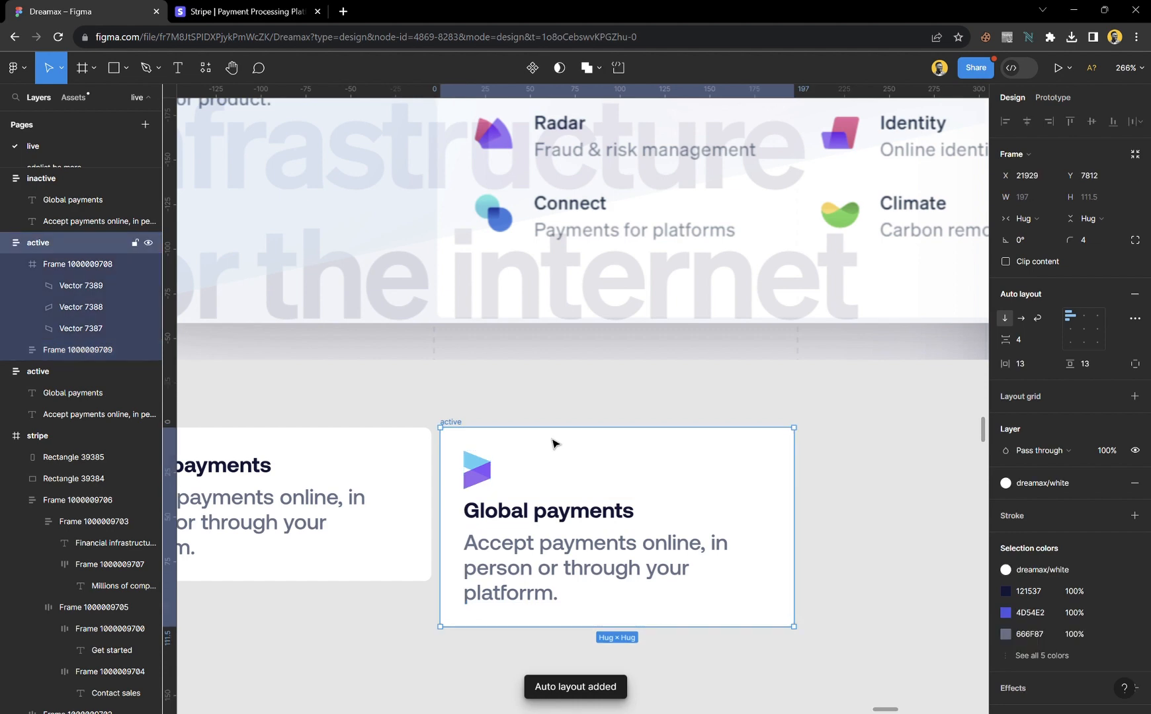
left_click(1019, 319)
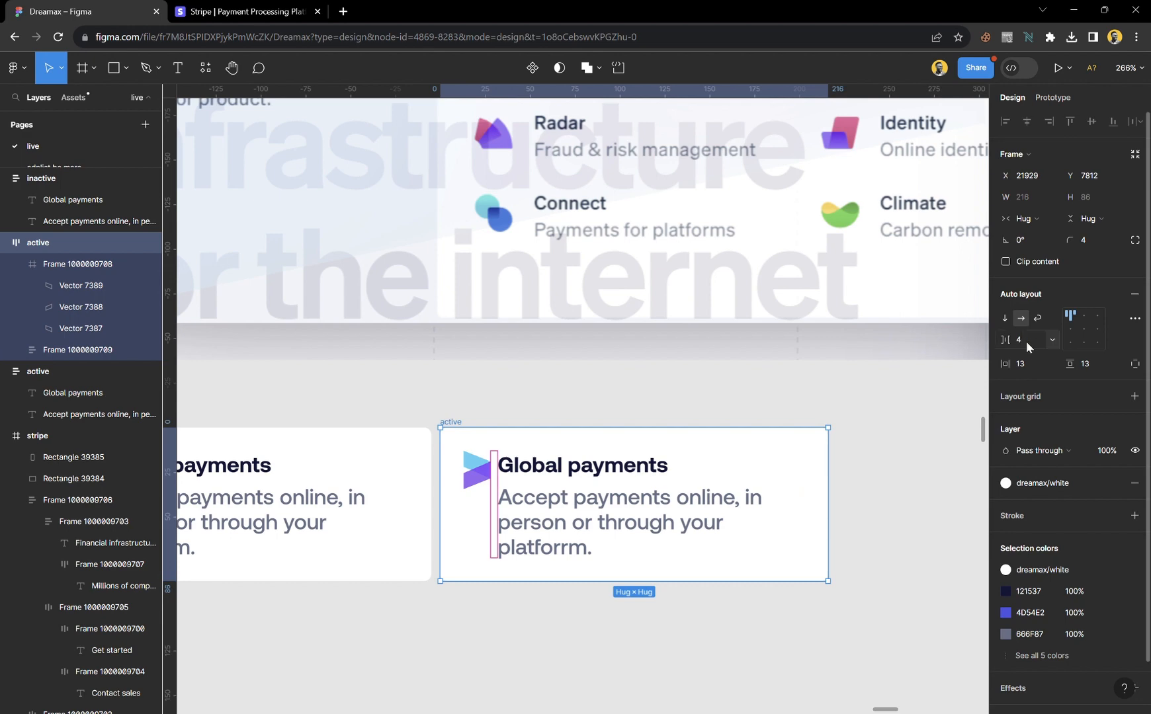
left_click_drag(1005, 341, 1018, 349)
left_click(904, 459)
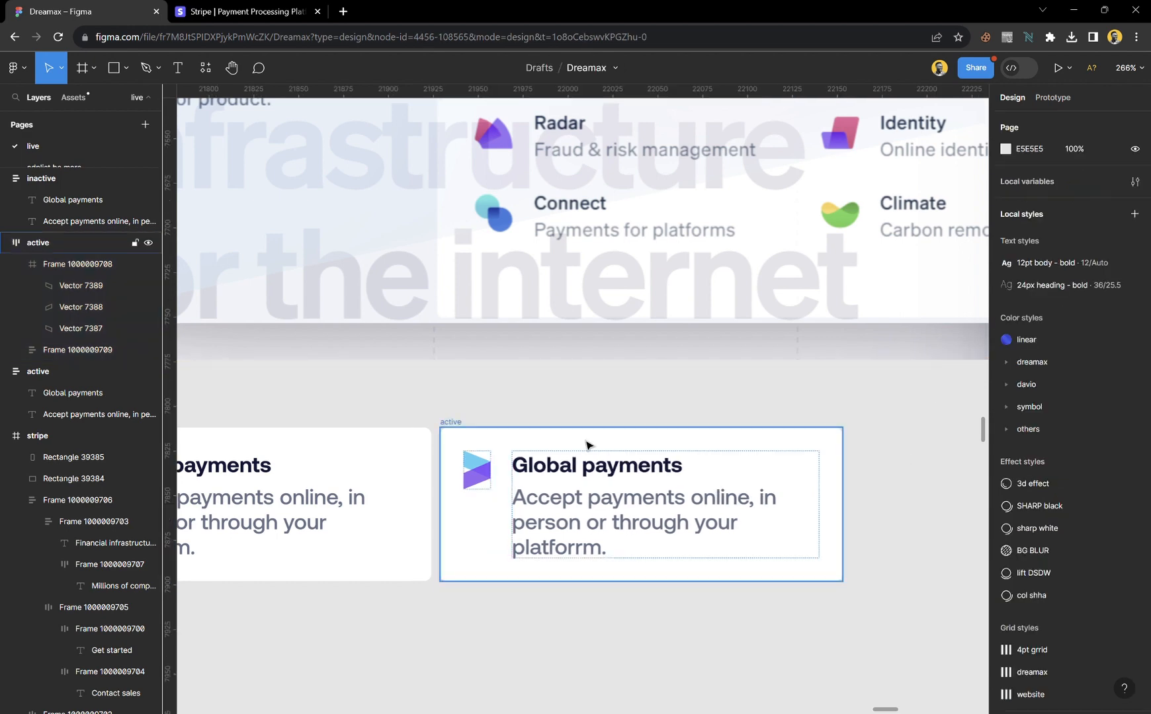
- Replace the second card's description text with "Online payments"
scroll(342, 455, "down", 3)
scroll(480, 447, "up", 2)
scroll(482, 448, "up", 1)
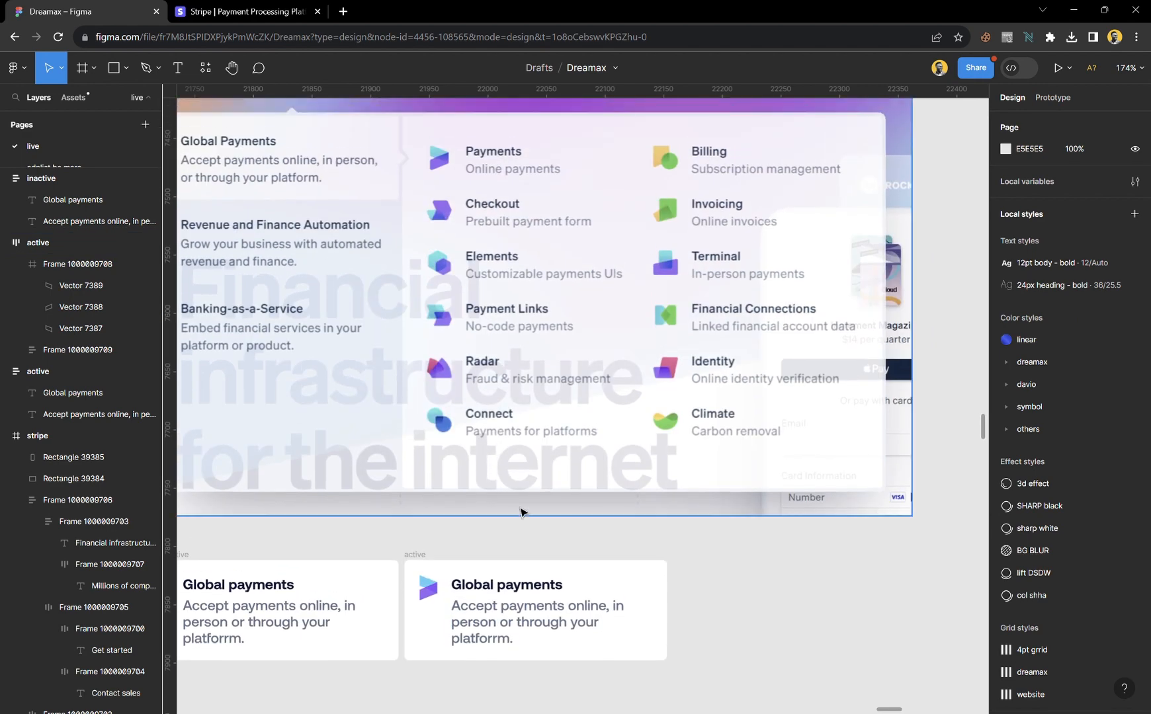
left_click(519, 609)
double_click(518, 612)
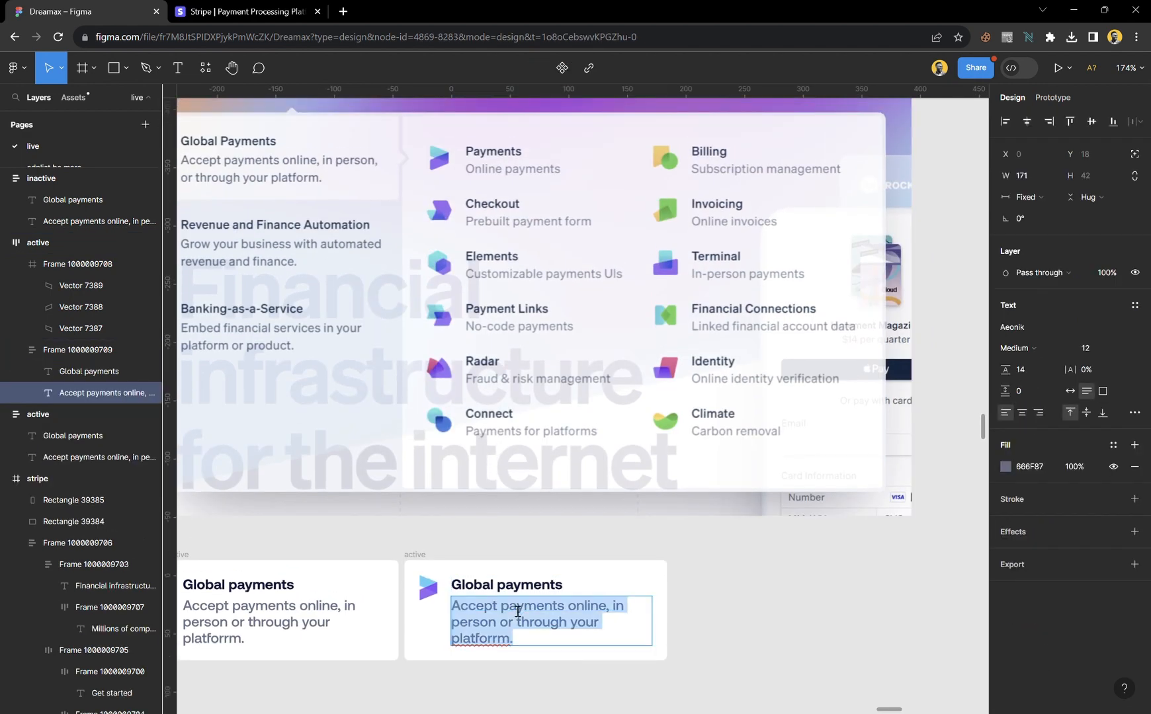
type("Online")
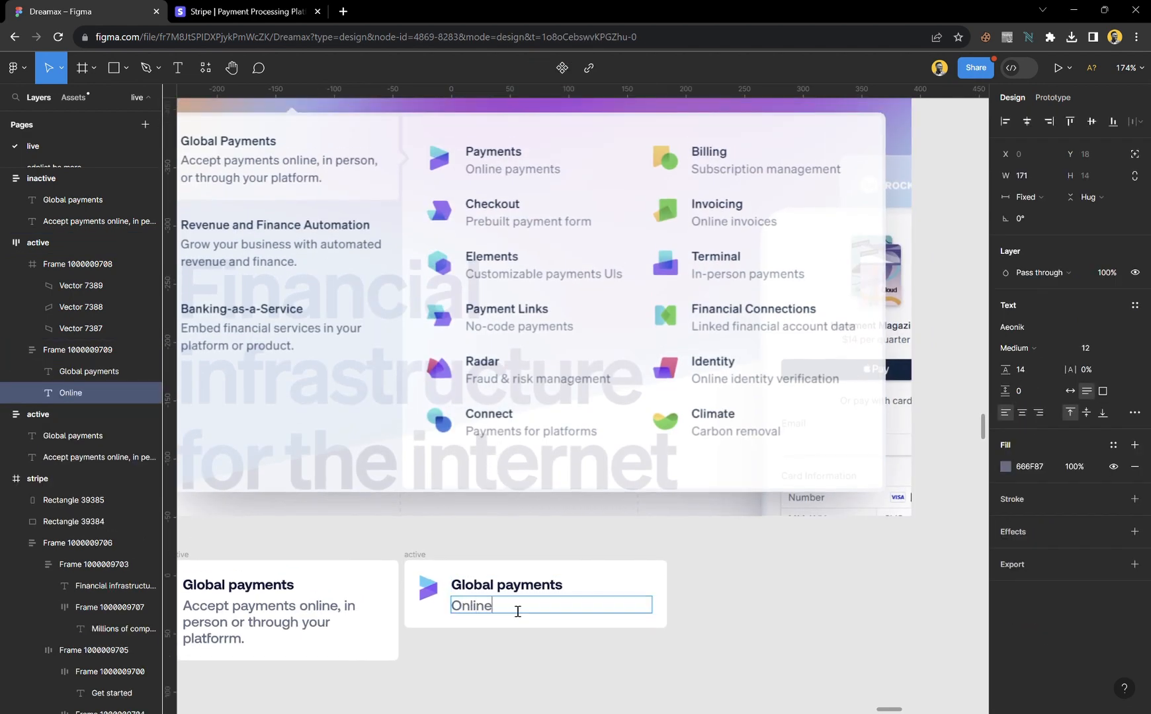
type(" payments")
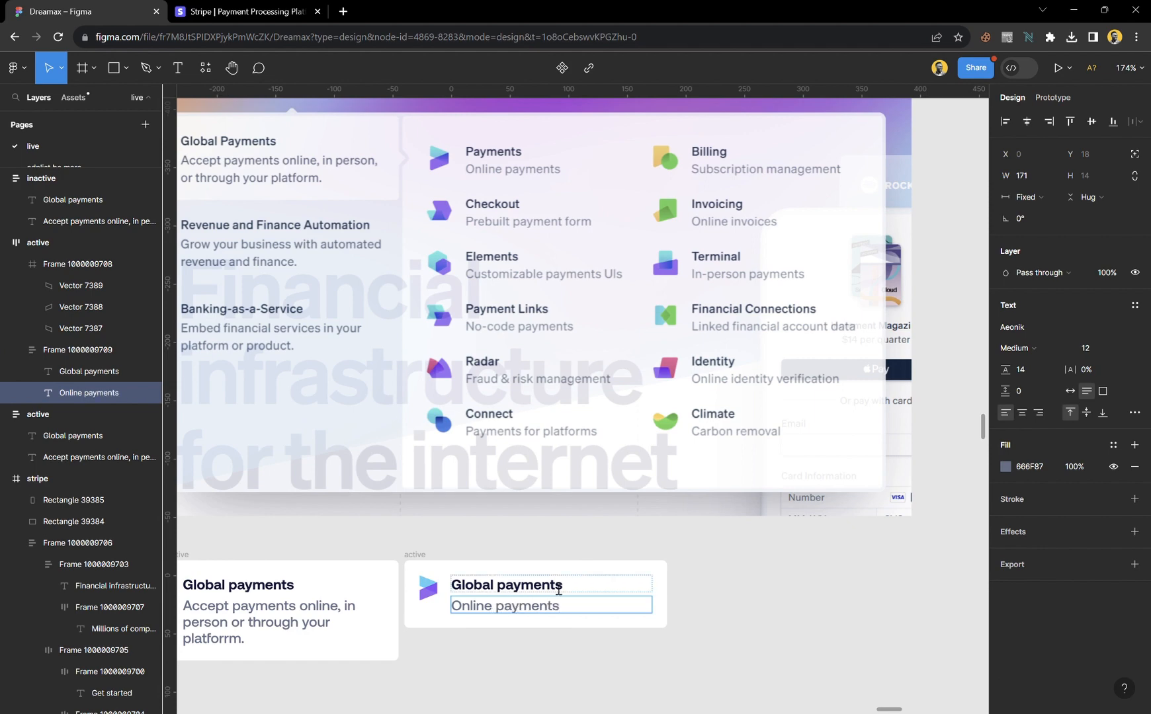
- Change the second card's heading to "Payments"
left_click_drag(509, 593, 450, 587)
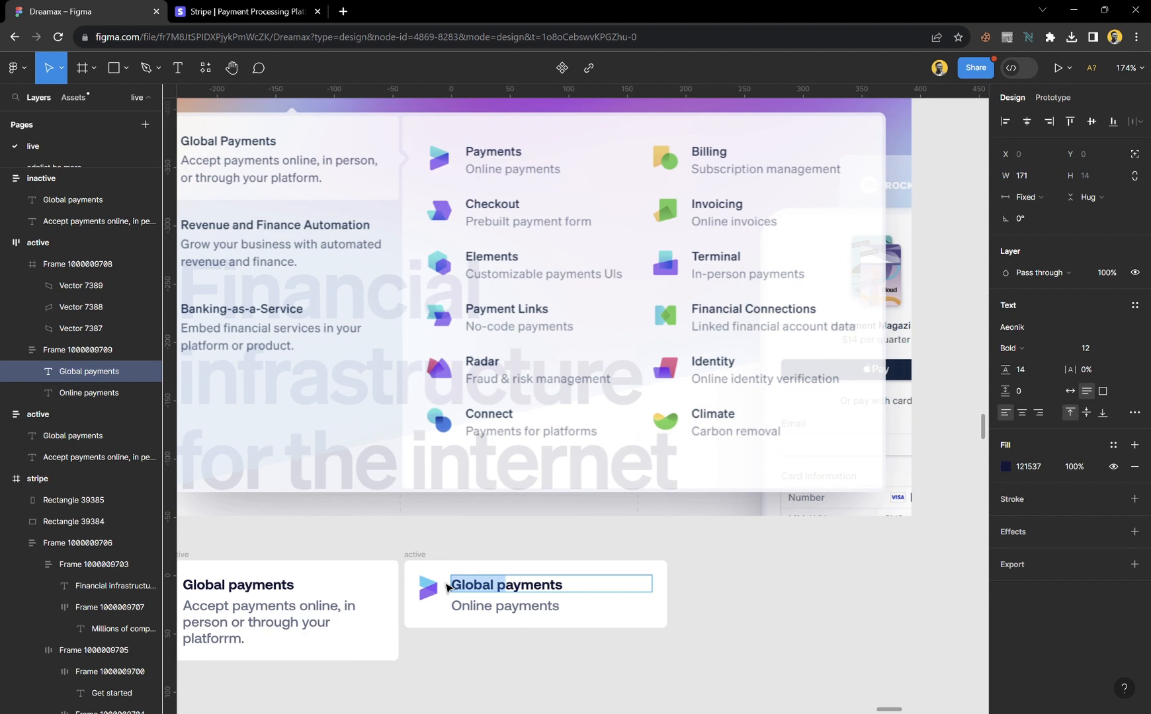
type("P")
left_click(701, 627)
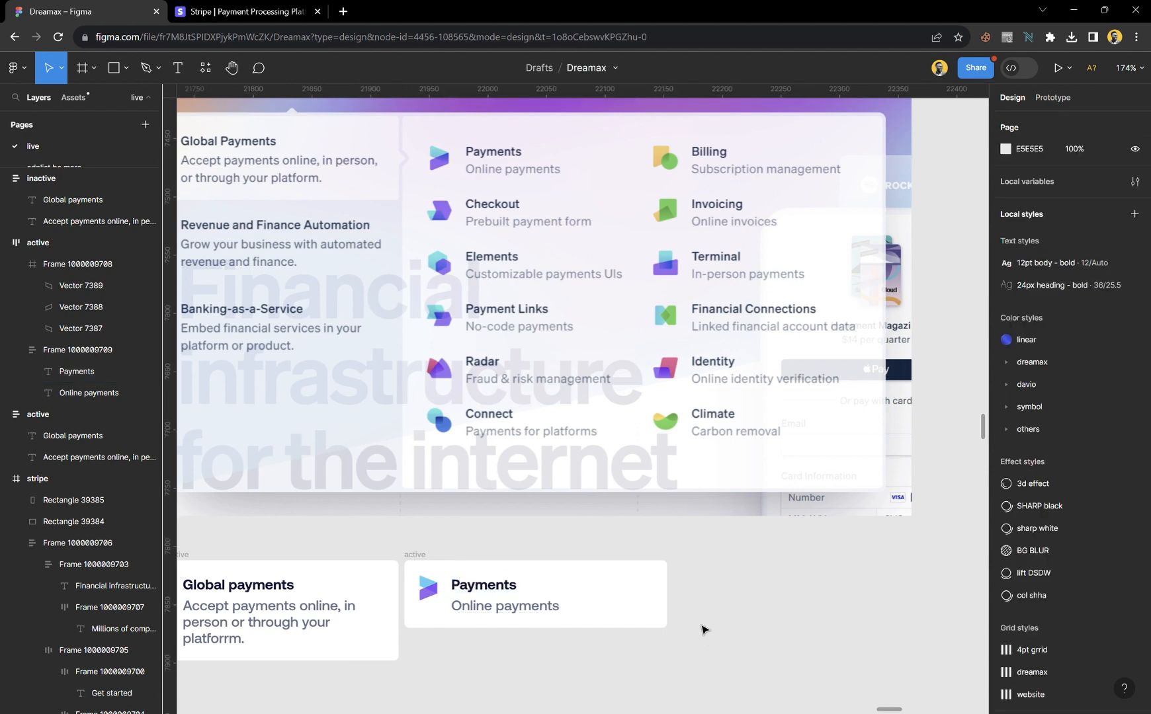
- Wrap the icon and the Payments text group together in an auto layout row inside the card
scroll(607, 598, "down", 1)
left_click(526, 573)
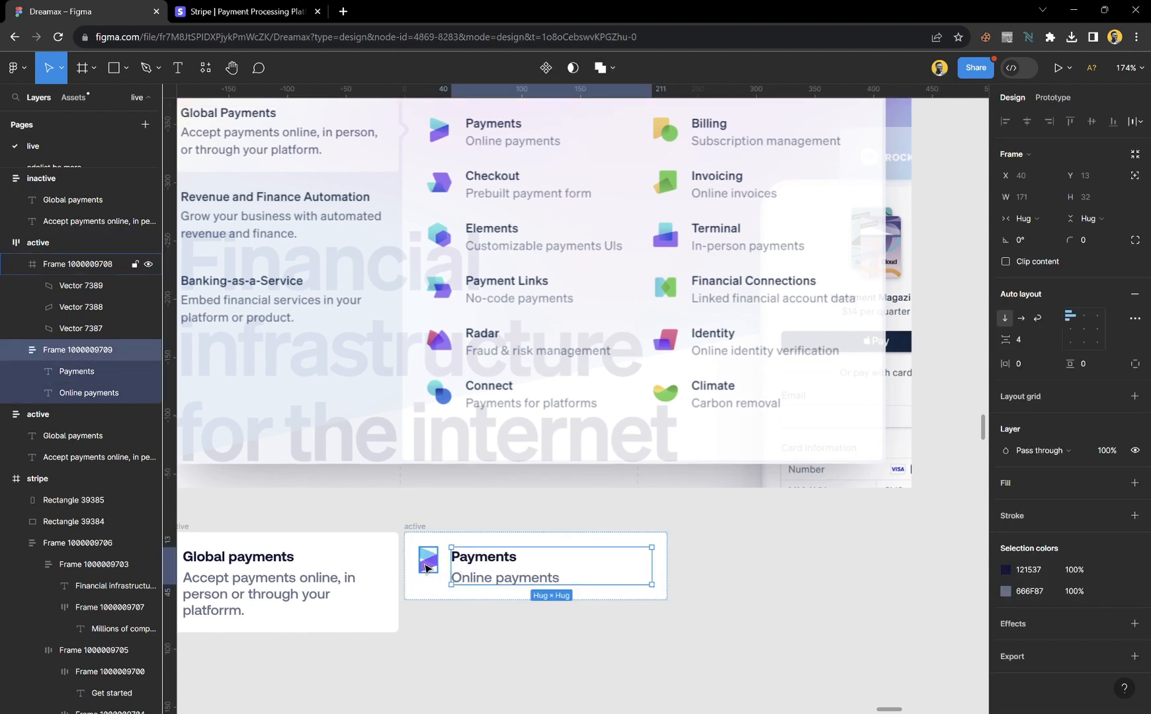
scroll(446, 598, "up", 5)
left_click(434, 569, "shift")
key("shift+a")
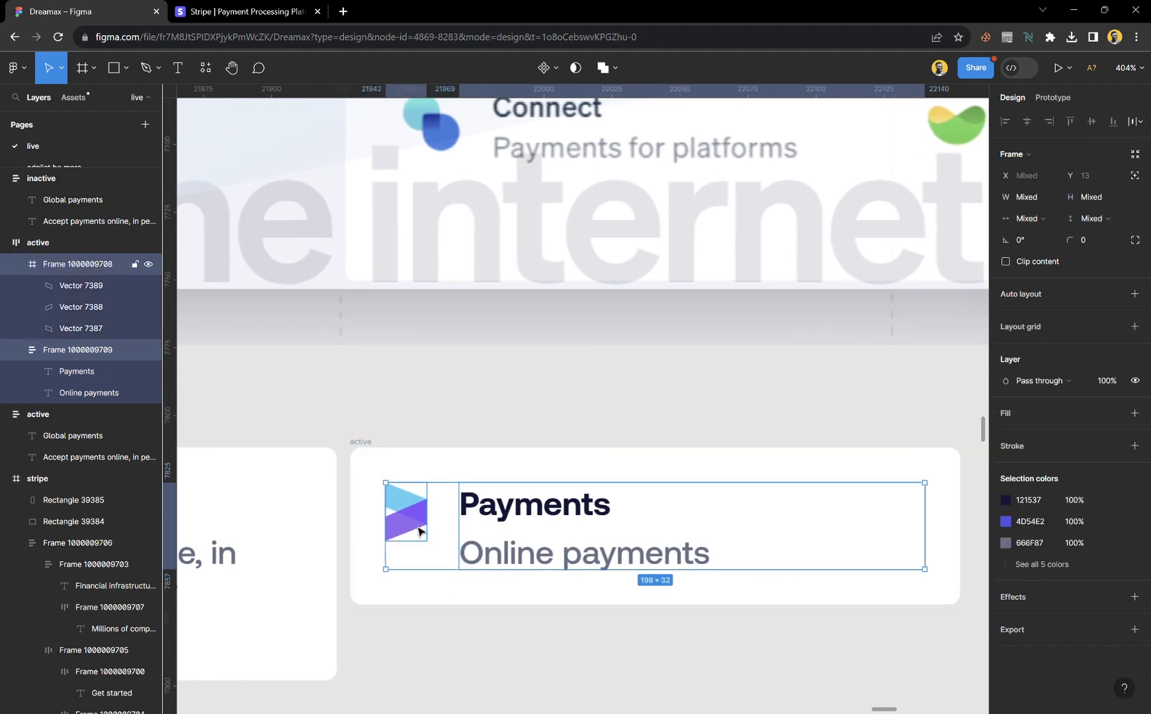
- Duplicate the Payments row inside the card and stack the rows by making the card's auto layout vertical
scroll(523, 584, "down", 1)
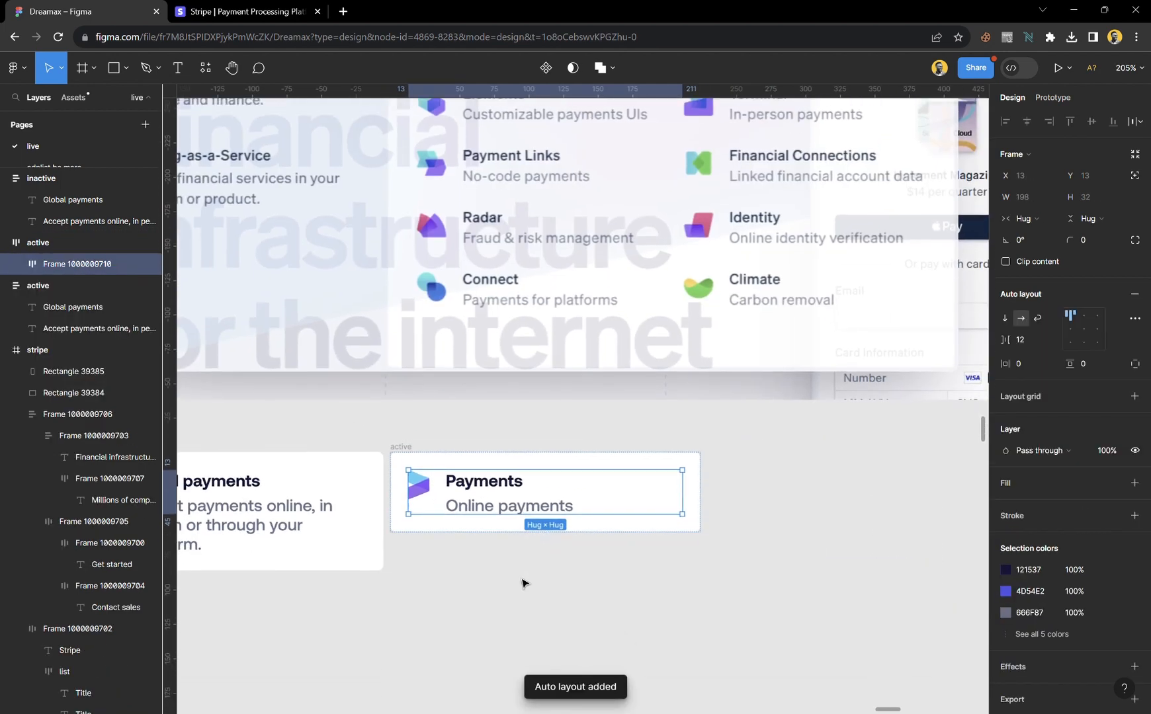
key("ctrl+d")
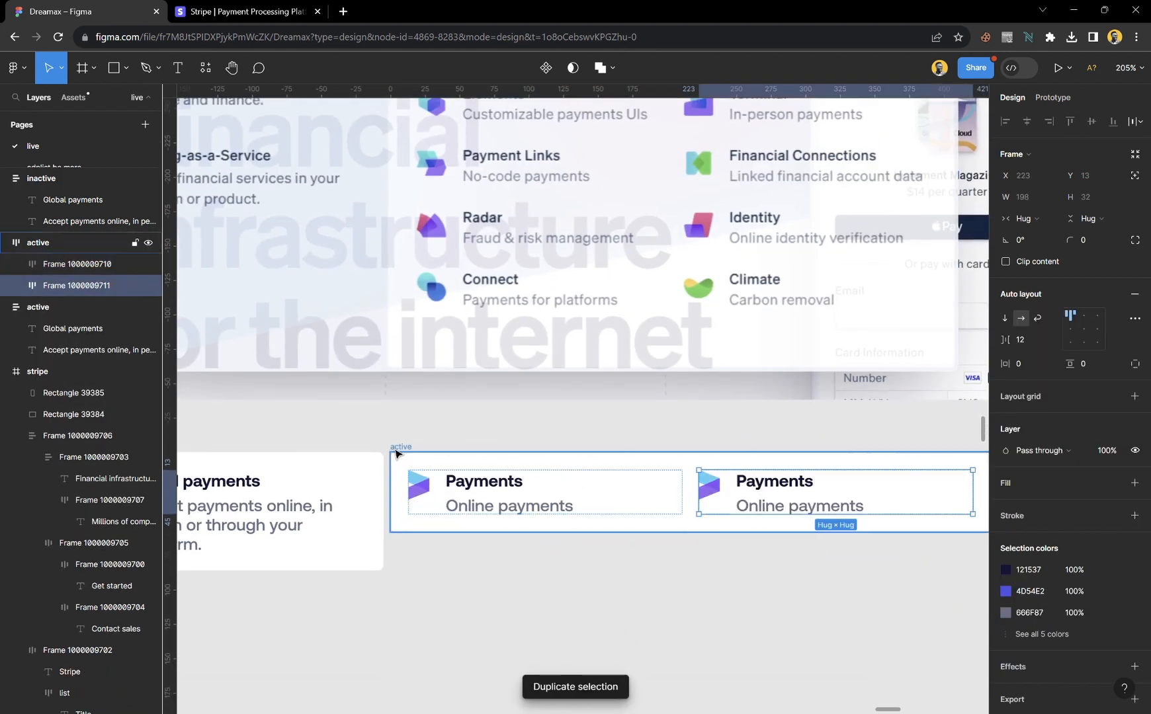
left_click(417, 453)
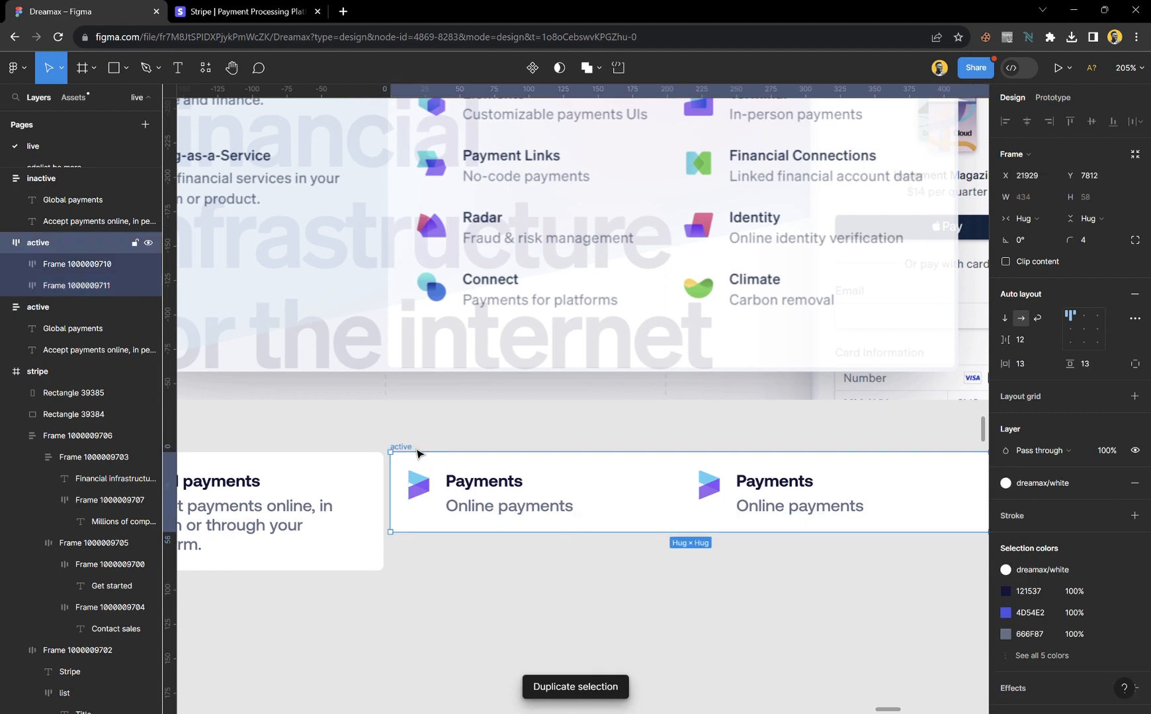
left_click(1004, 320)
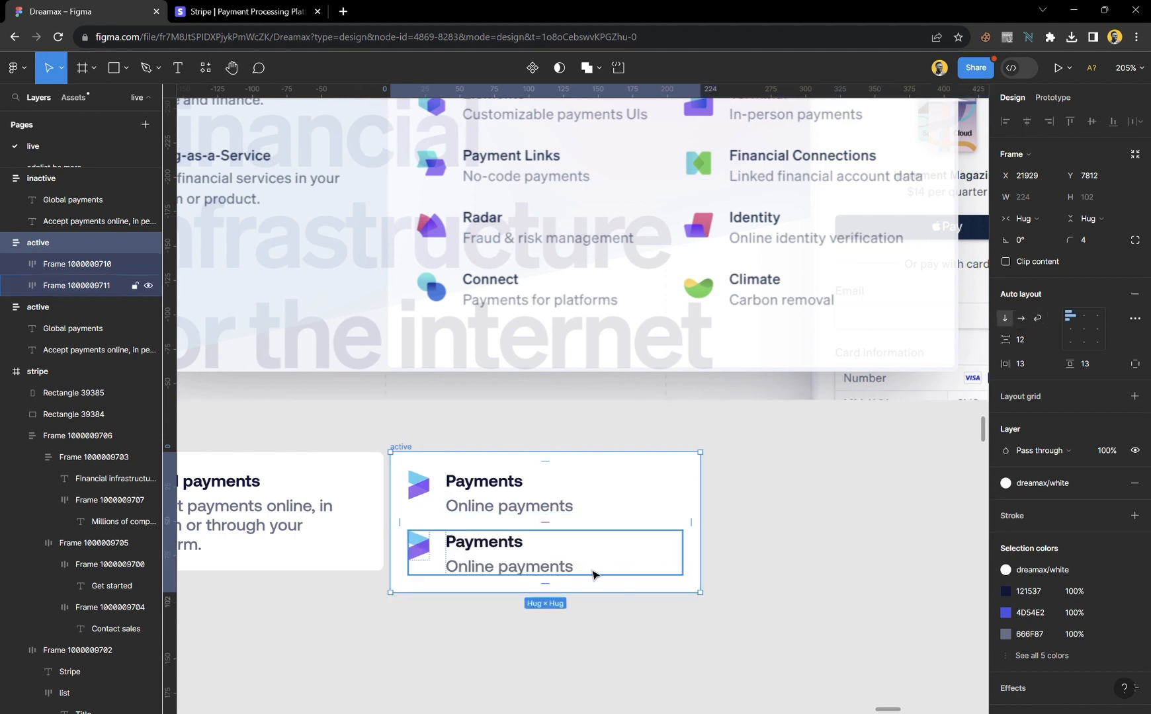
scroll(546, 462, "down", 2)
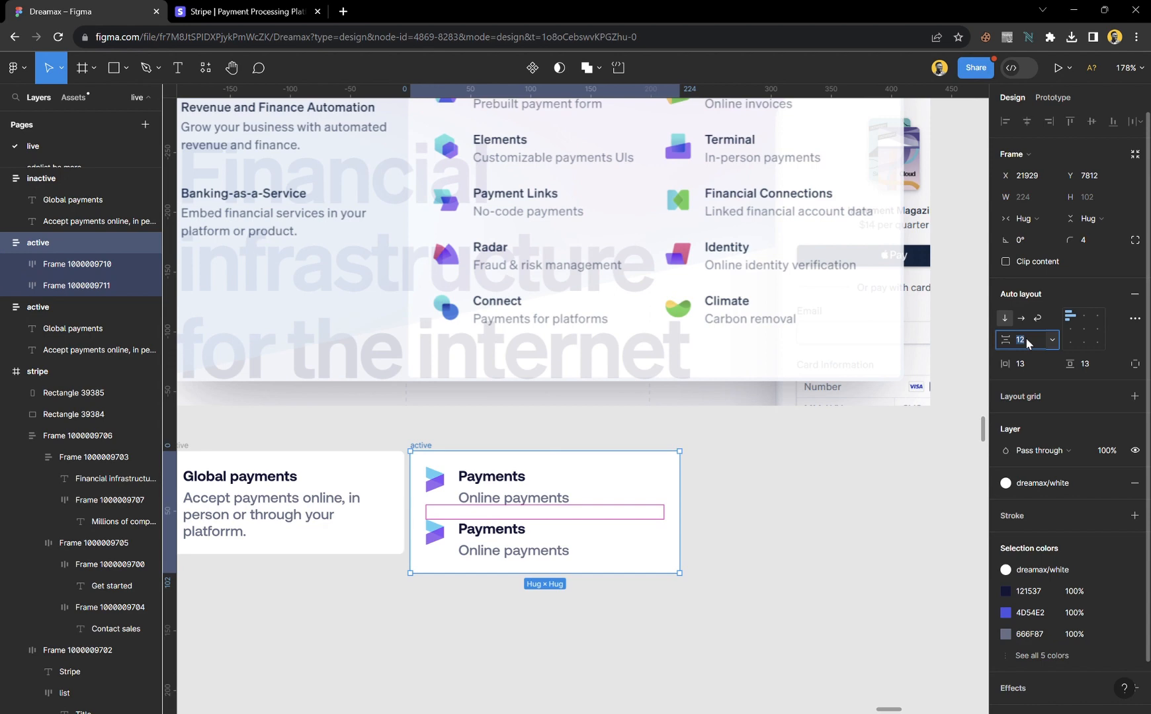
- Set the vertical spacing between the two Payments rows in the card to 24
type("4")
key("Return")
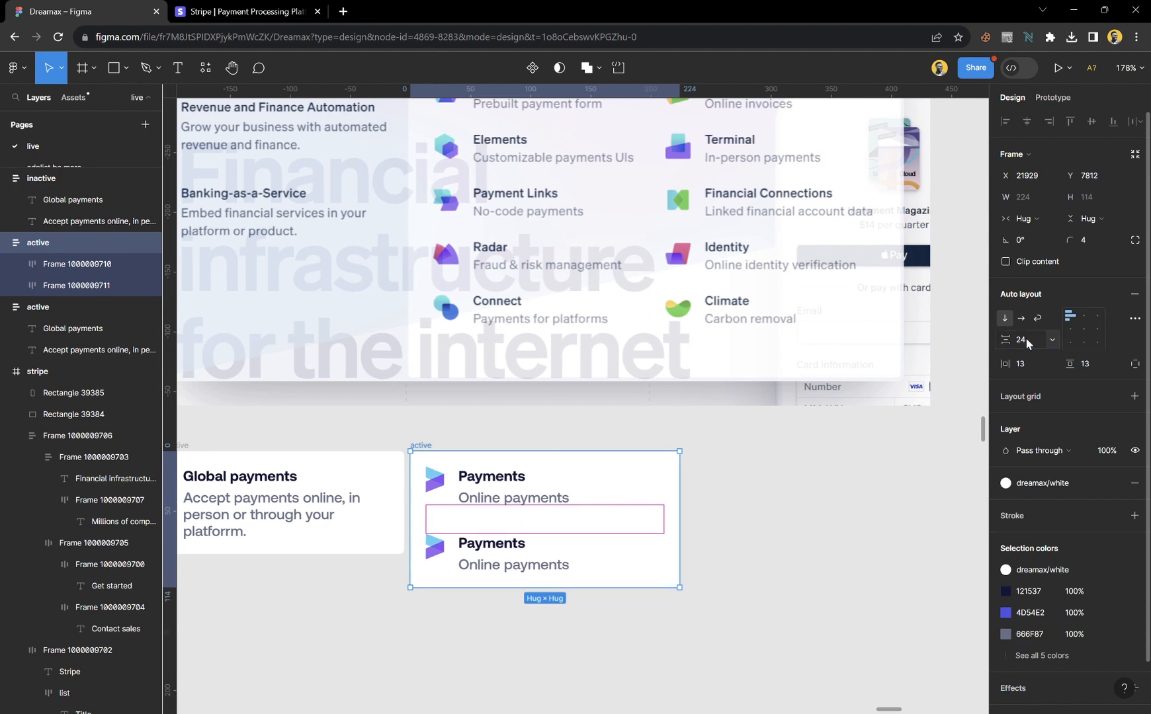
left_click(864, 534)
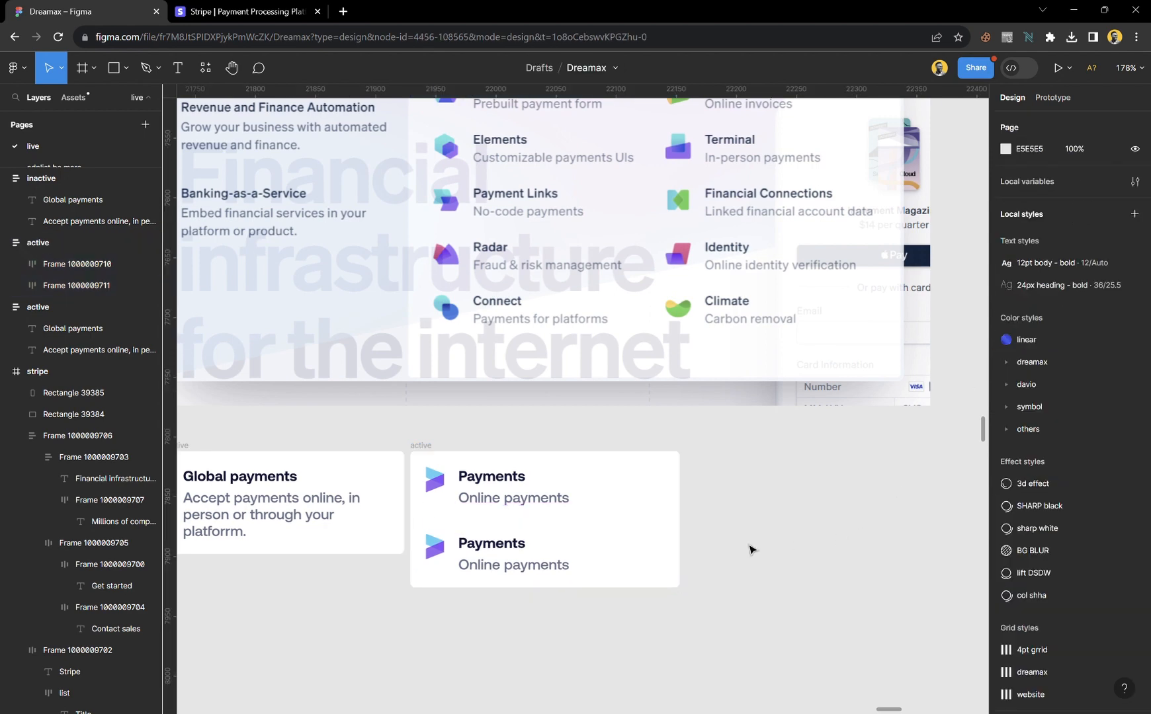
- Duplicate the second Payments row four times to make a six-row list in the card
left_click(549, 563)
scroll(530, 396, "up", 3)
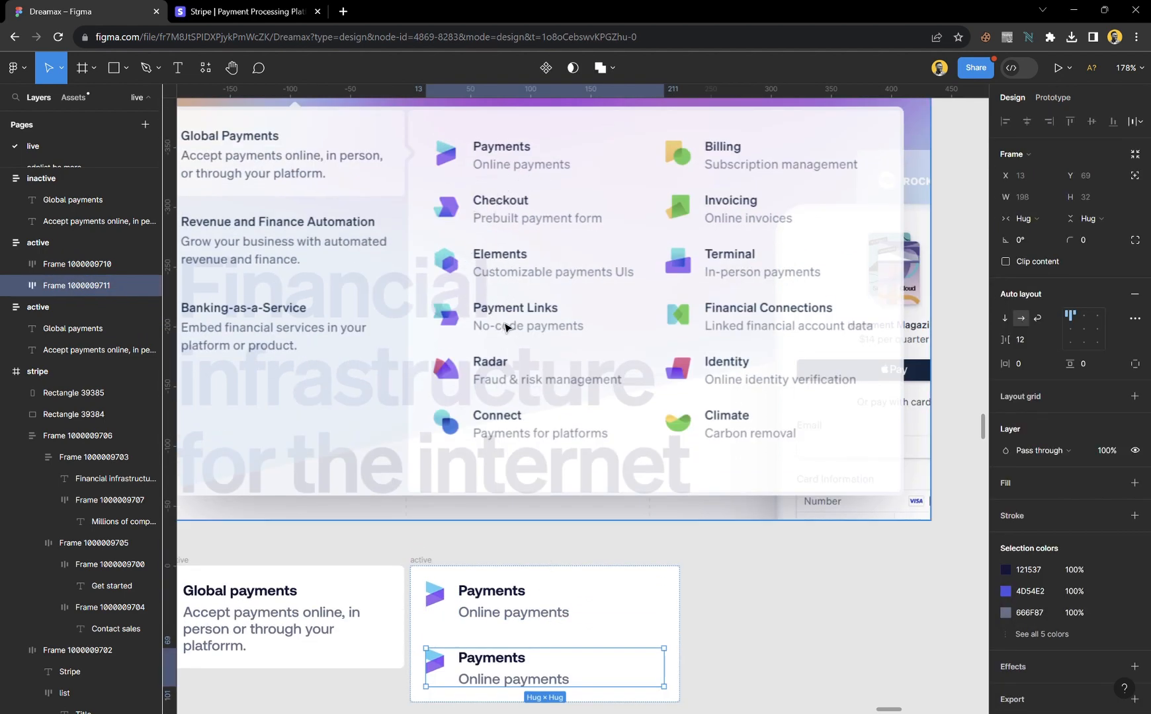
scroll(504, 420, "down", 7)
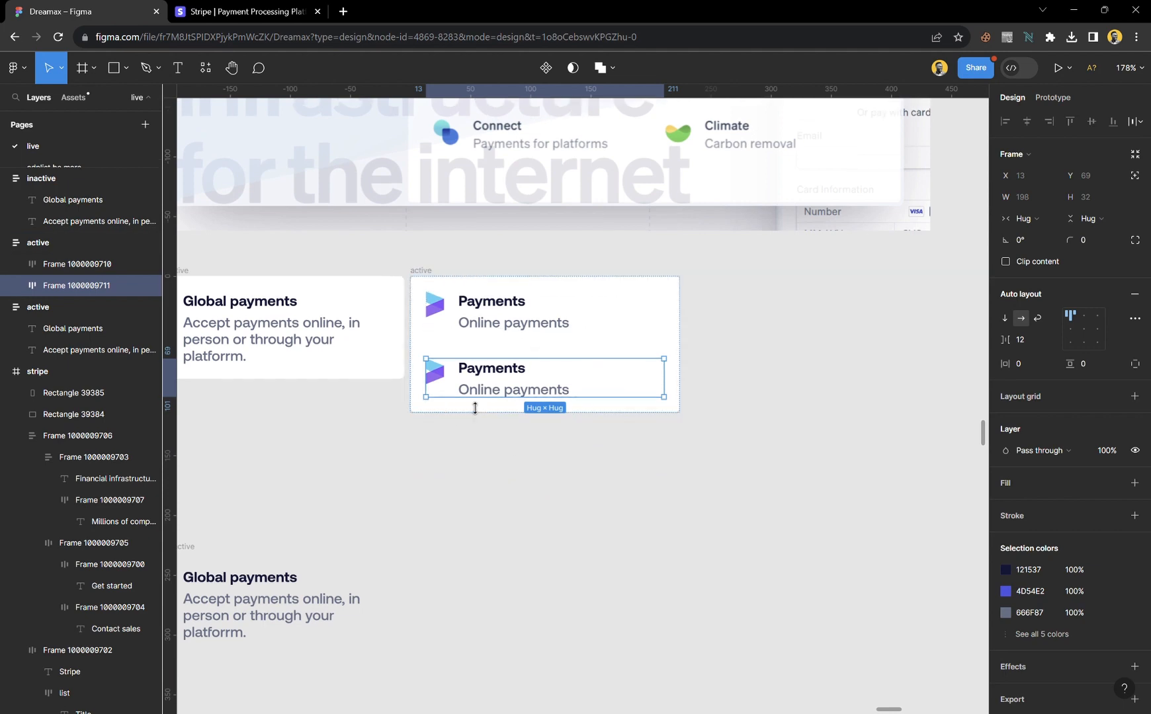
key("ctrl+d")
key("ctrl+d")
key("ctrl+d")
key("ctrl+d")
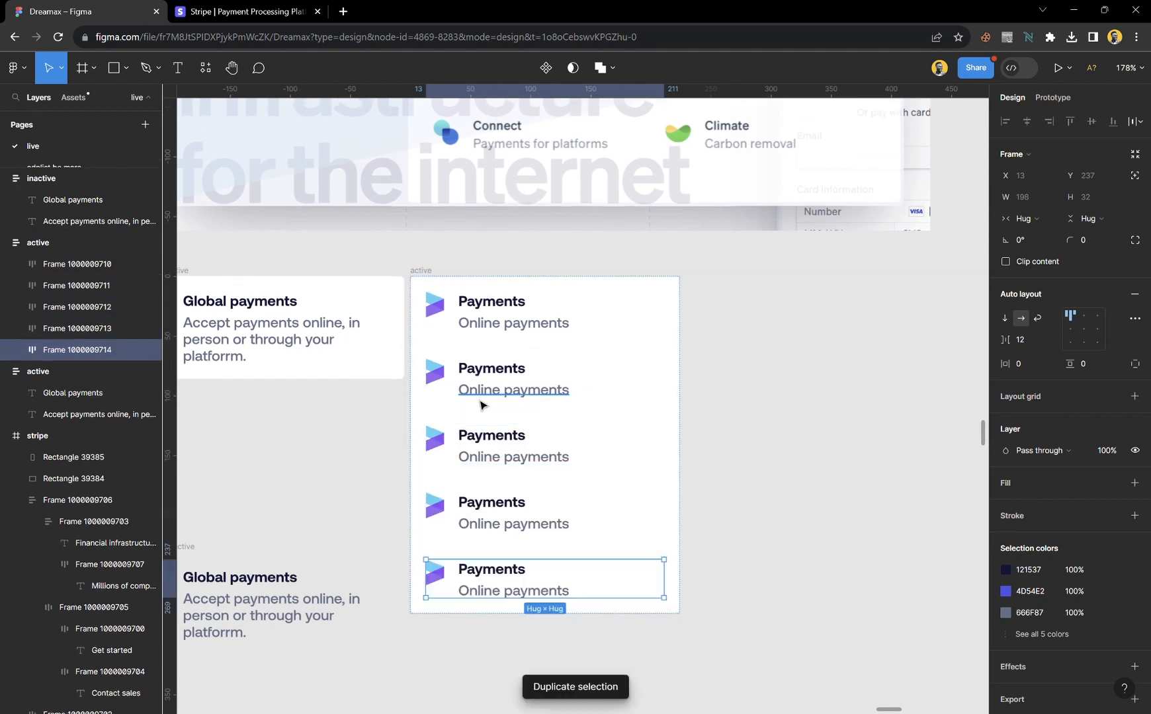
left_click(721, 421)
scroll(721, 421, "down", 6)
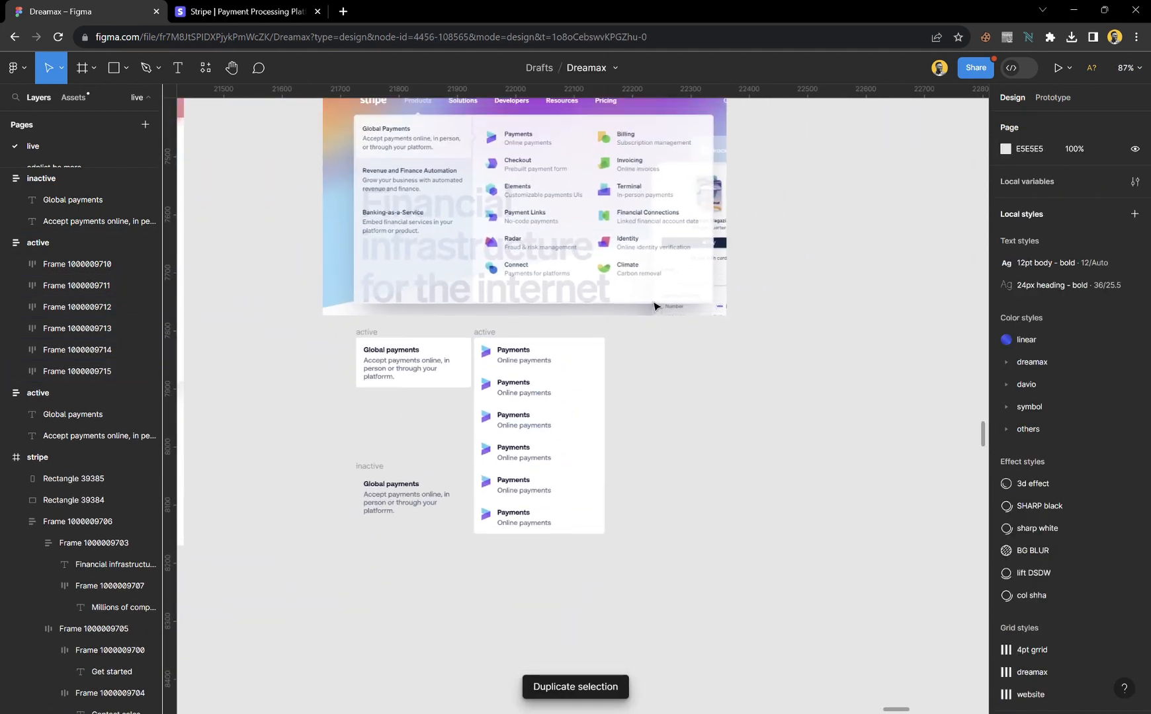
scroll(629, 308, "down", 4)
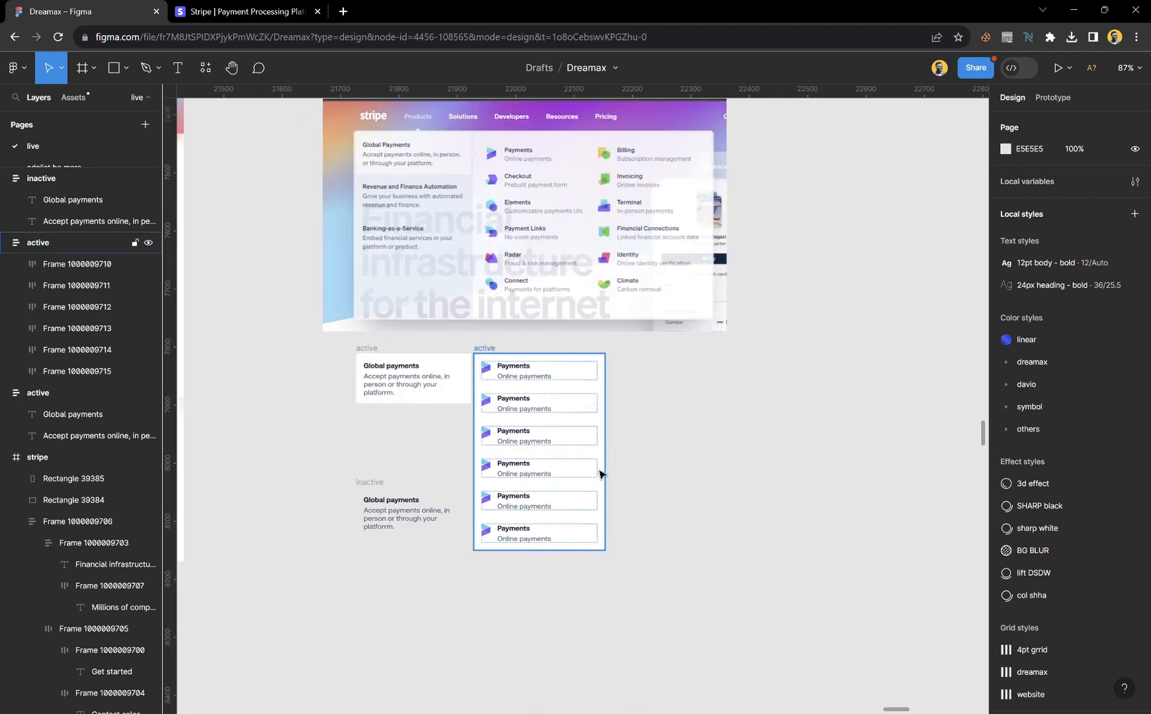
scroll(586, 521, "up", 3)
scroll(582, 522, "up", 1)
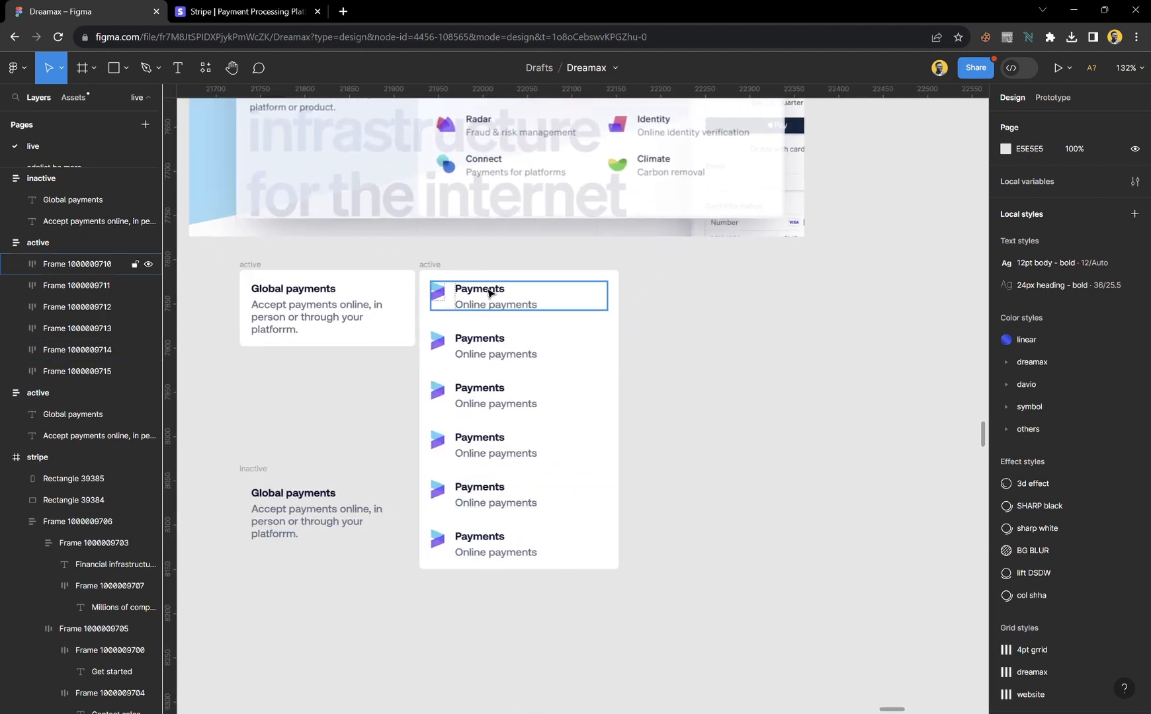
- Wrap the six Payments rows in their own auto layout column and duplicate that column inside the card
left_click(437, 266)
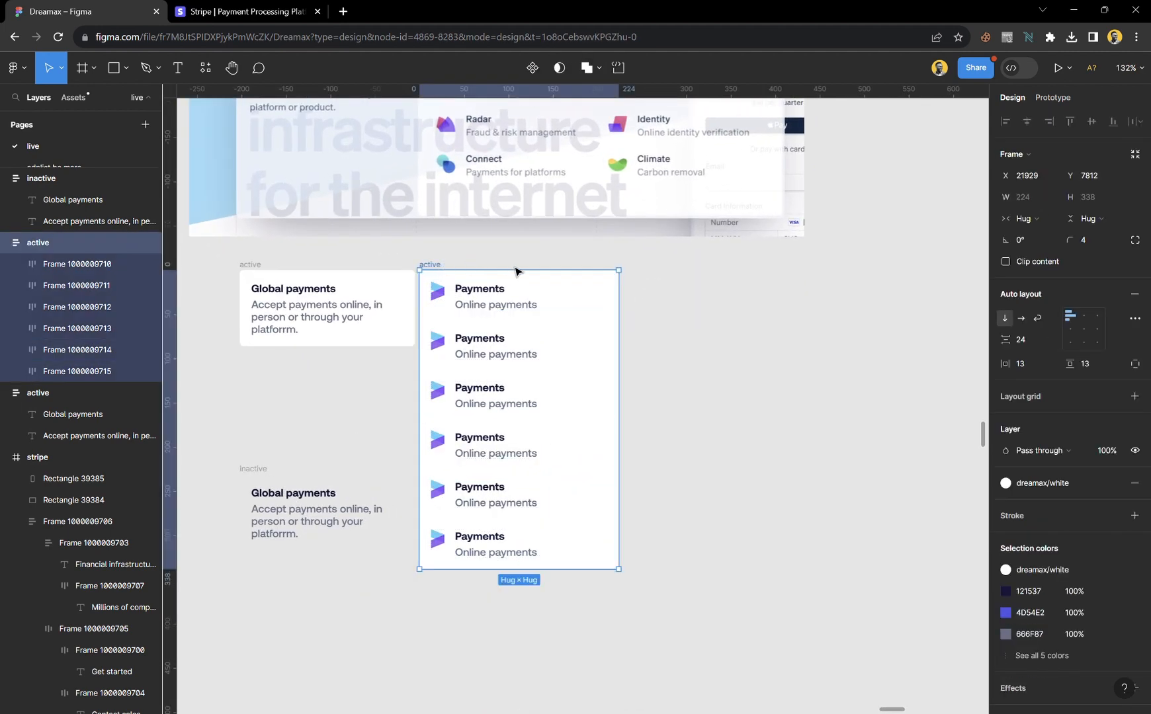
key("Return")
key("shift+a")
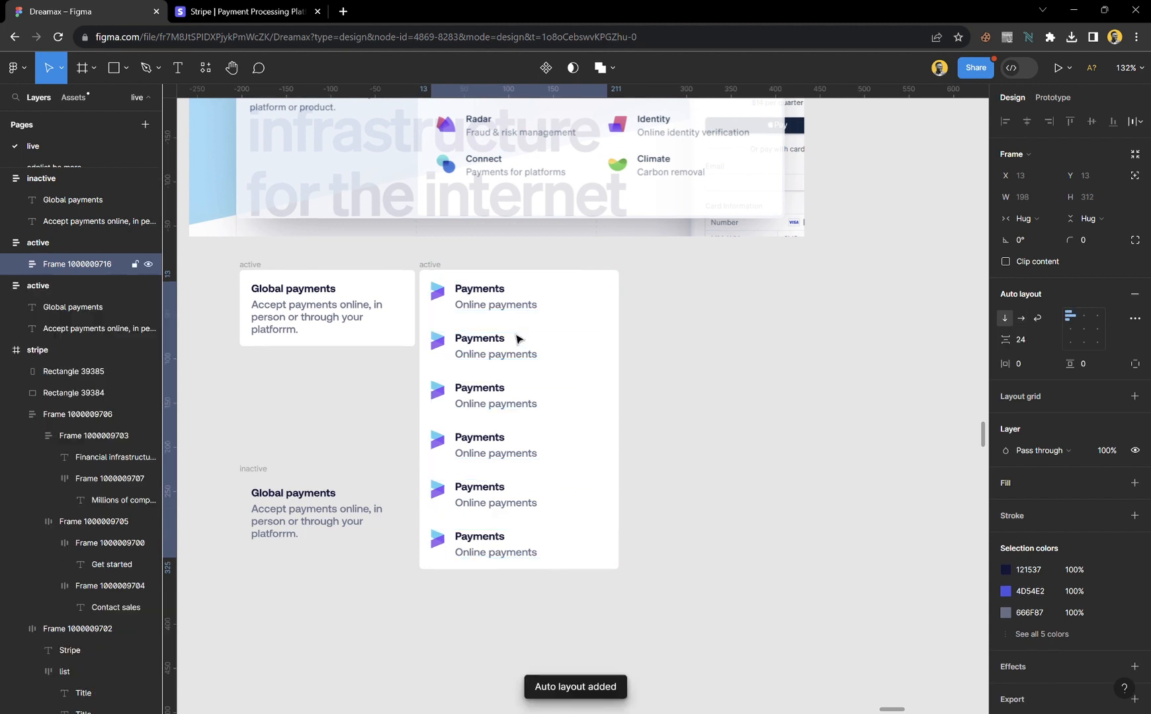
key("ctrl+d")
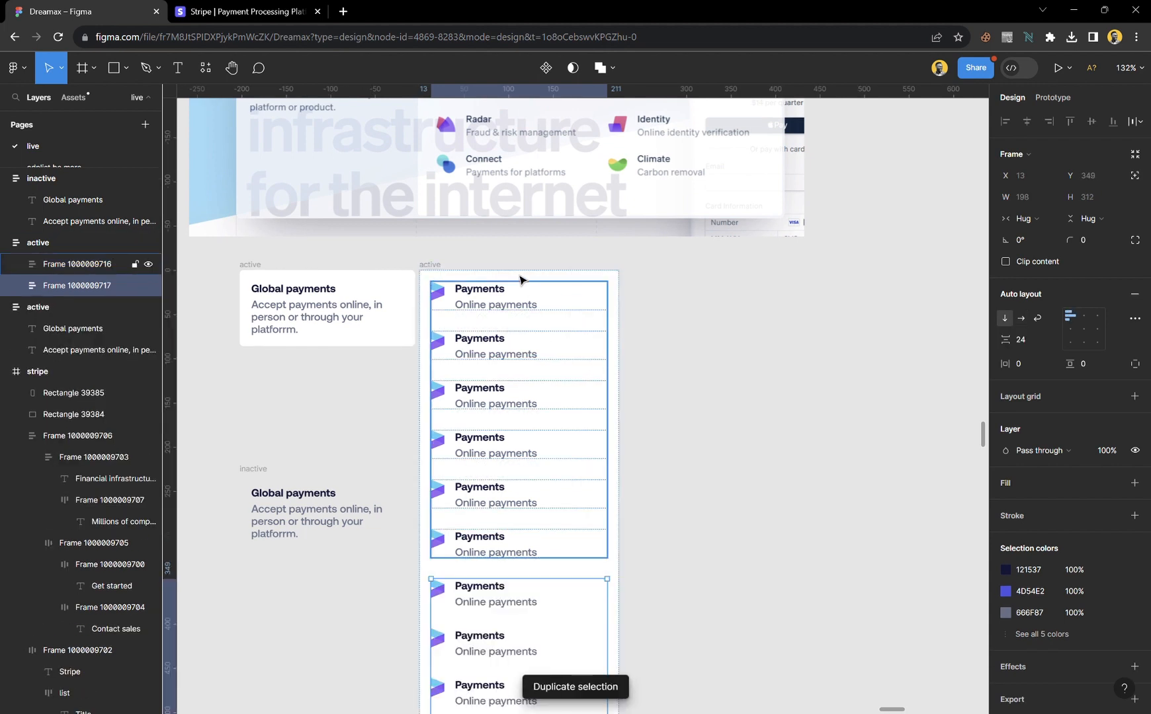
- Make the card's auto layout horizontal so the two Payments columns sit side by side
left_click(443, 267)
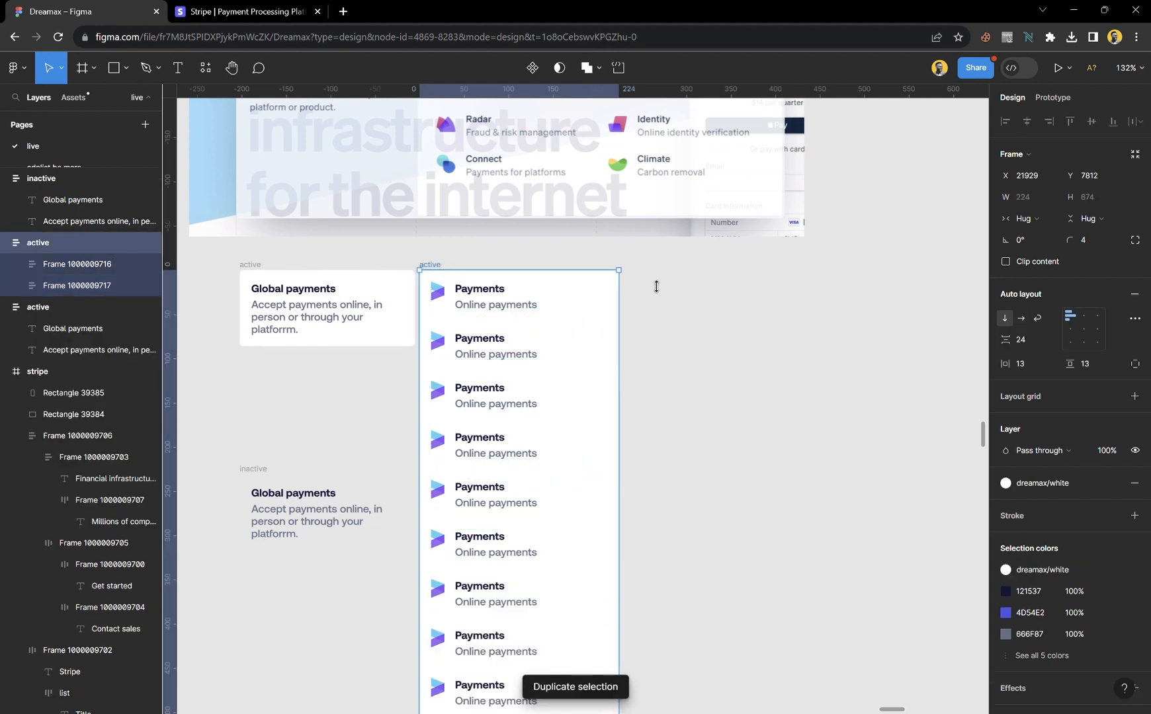
left_click(1018, 320)
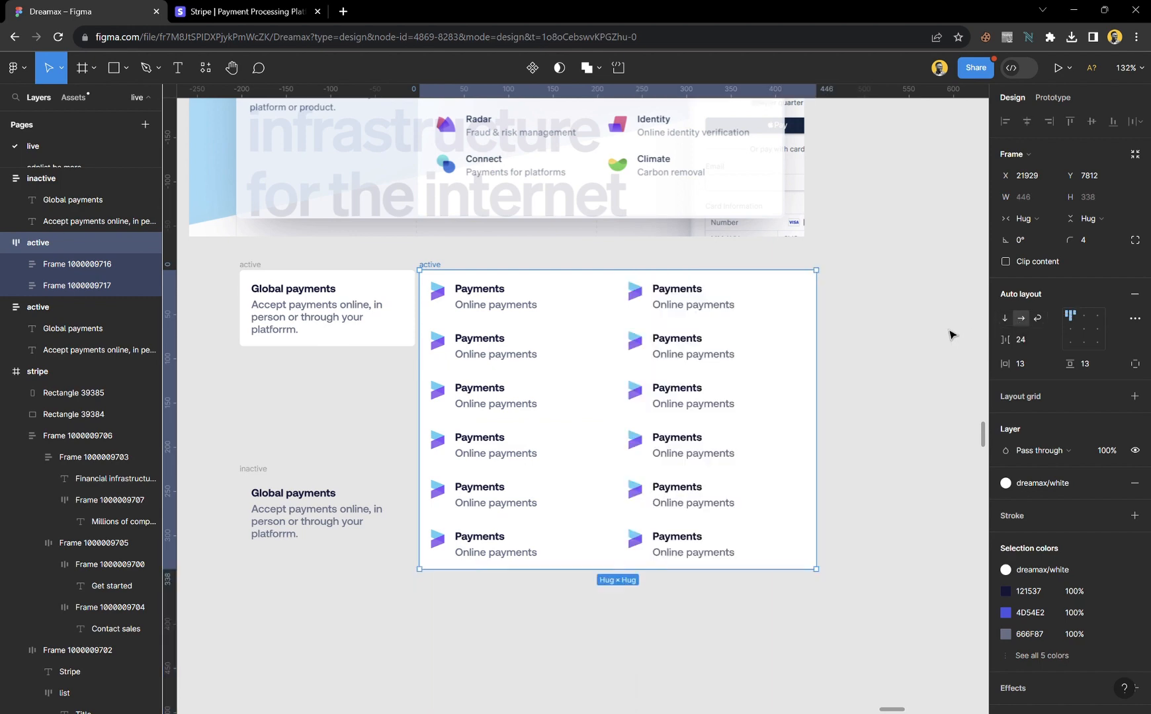
left_click(905, 374)
scroll(831, 366, "down", 2)
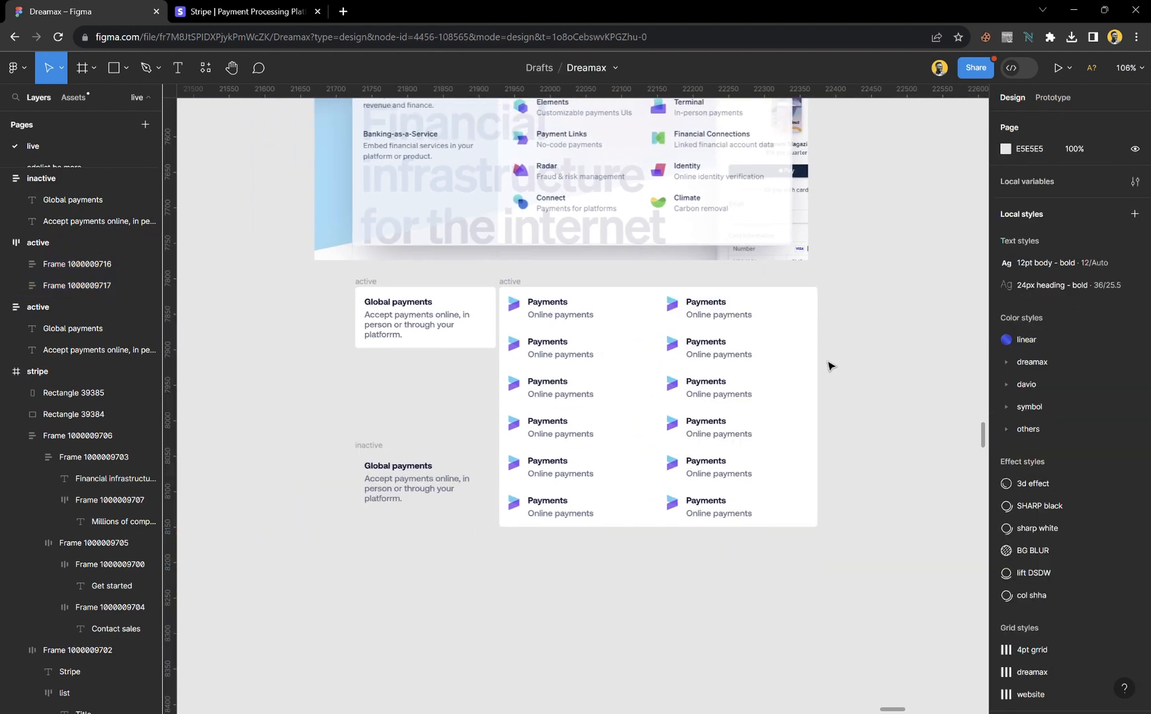
scroll(831, 366, "up", 3)
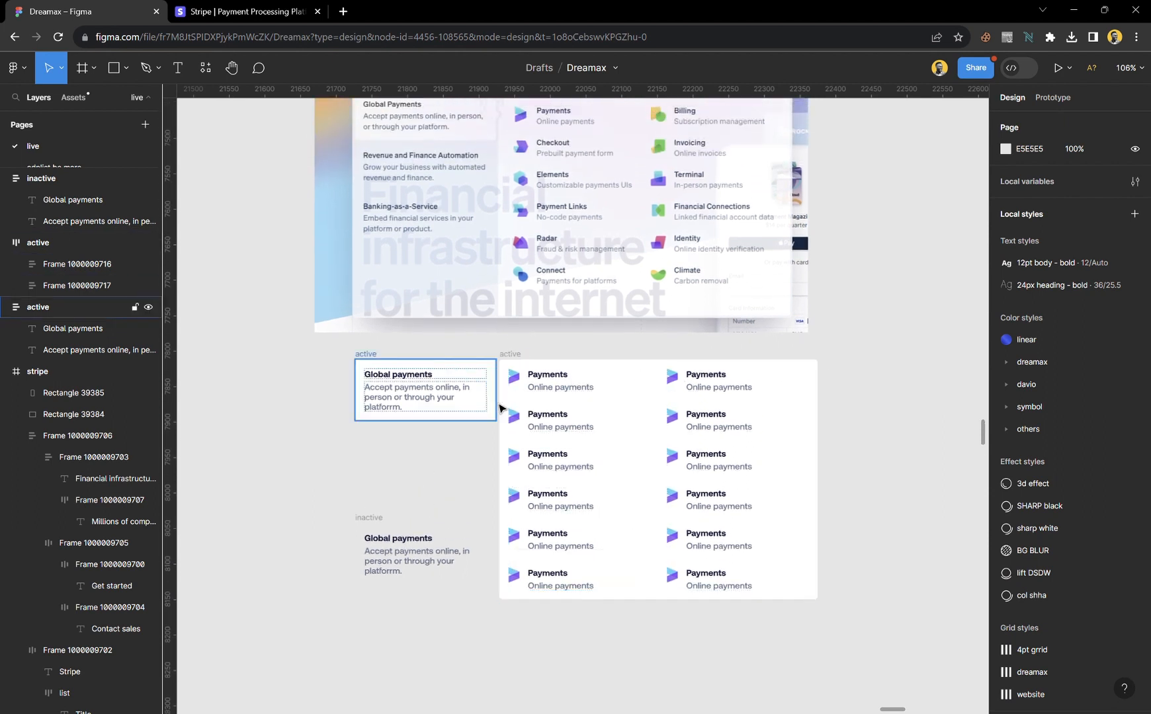
- Move the inactive Global payments card to the left of the active one, aligning their top edges at Y 7812
left_click_drag(360, 522, 177, 378)
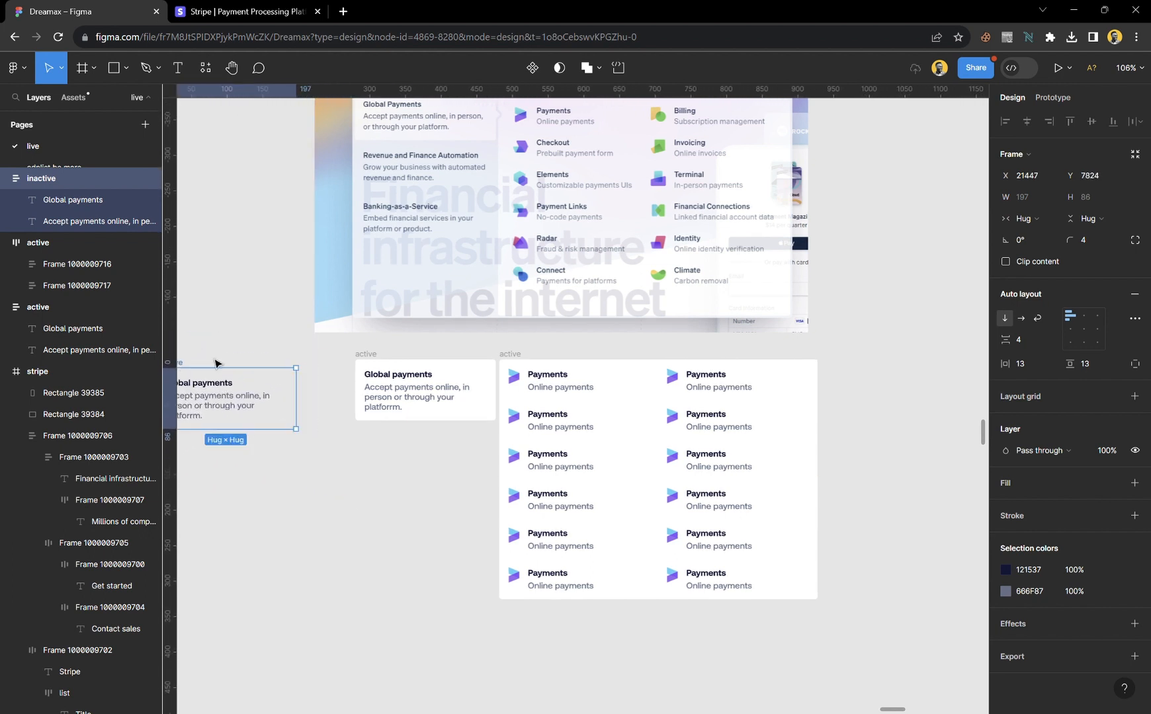
left_click(299, 339)
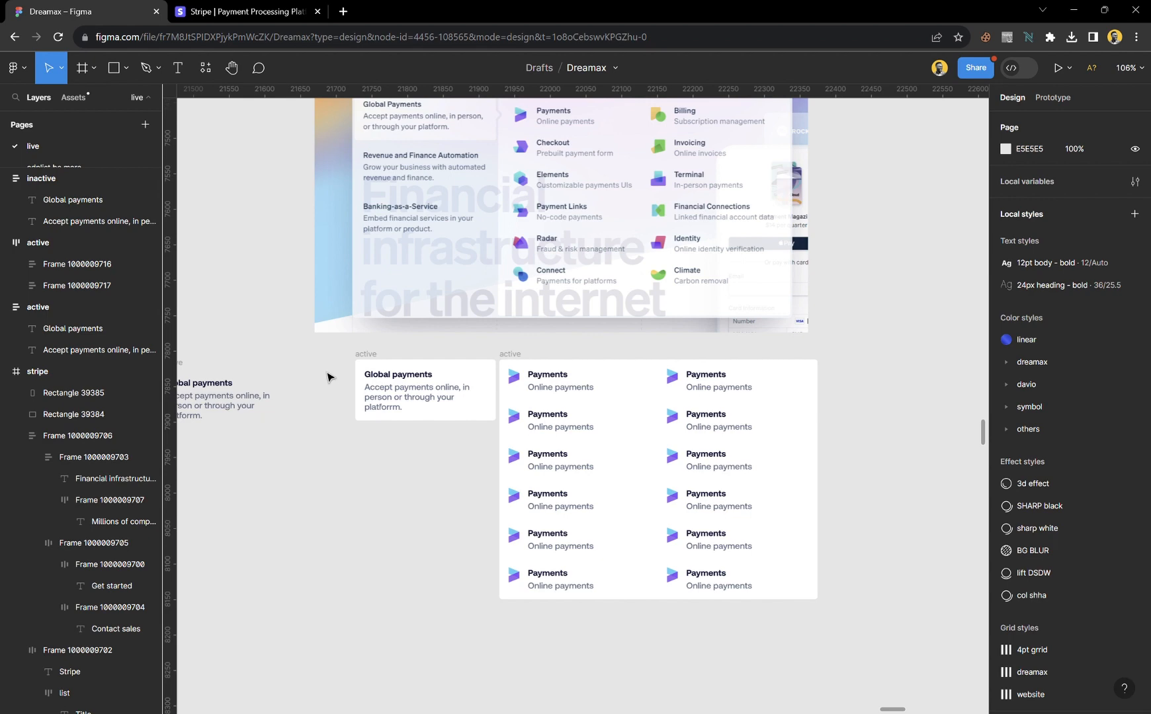
scroll(421, 439, "up", 3)
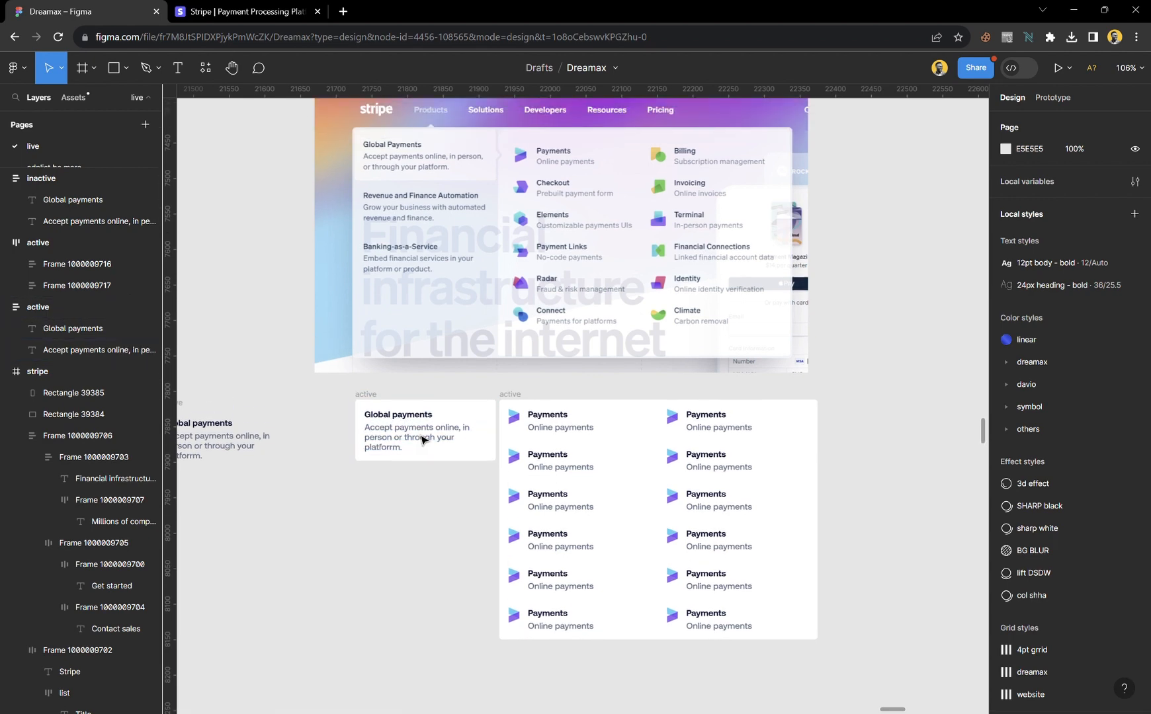
scroll(421, 439, "down", 1)
left_click(424, 441)
scroll(427, 443, "up", 3)
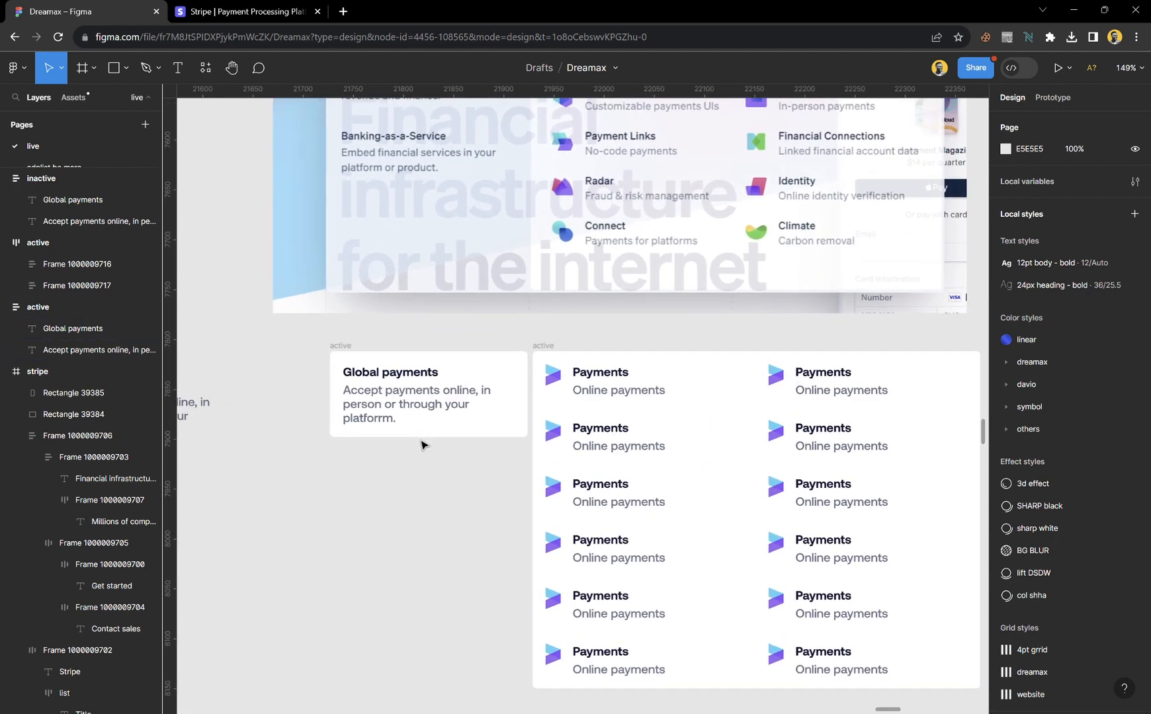
scroll(430, 442, "left", 5)
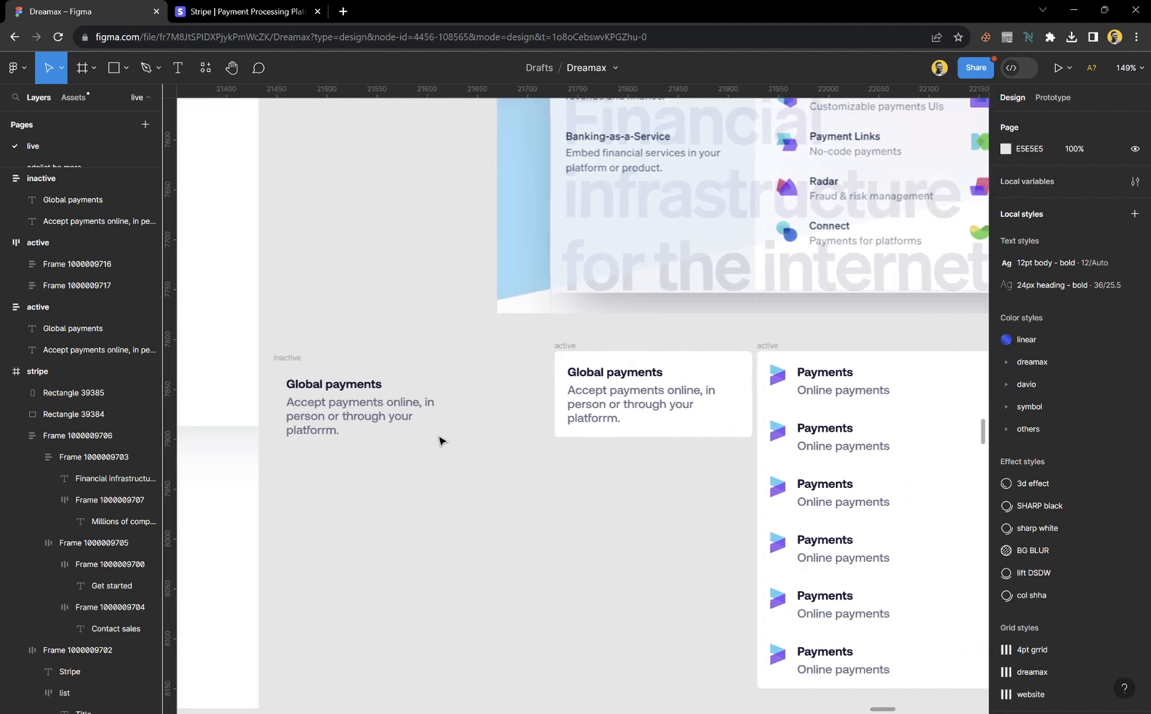
left_click_drag(308, 367, 358, 359)
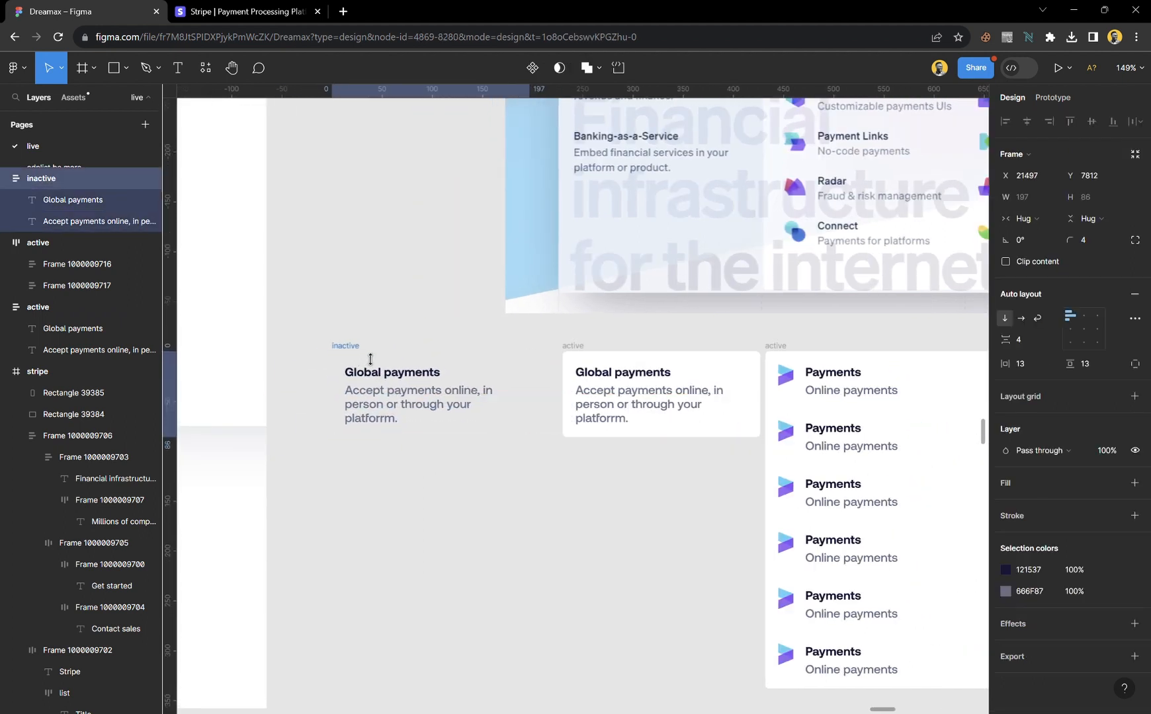
- Duplicate the inactive and active Global payments cards together and place the copies below the originals at Y 8208
left_click(586, 353, "shift")
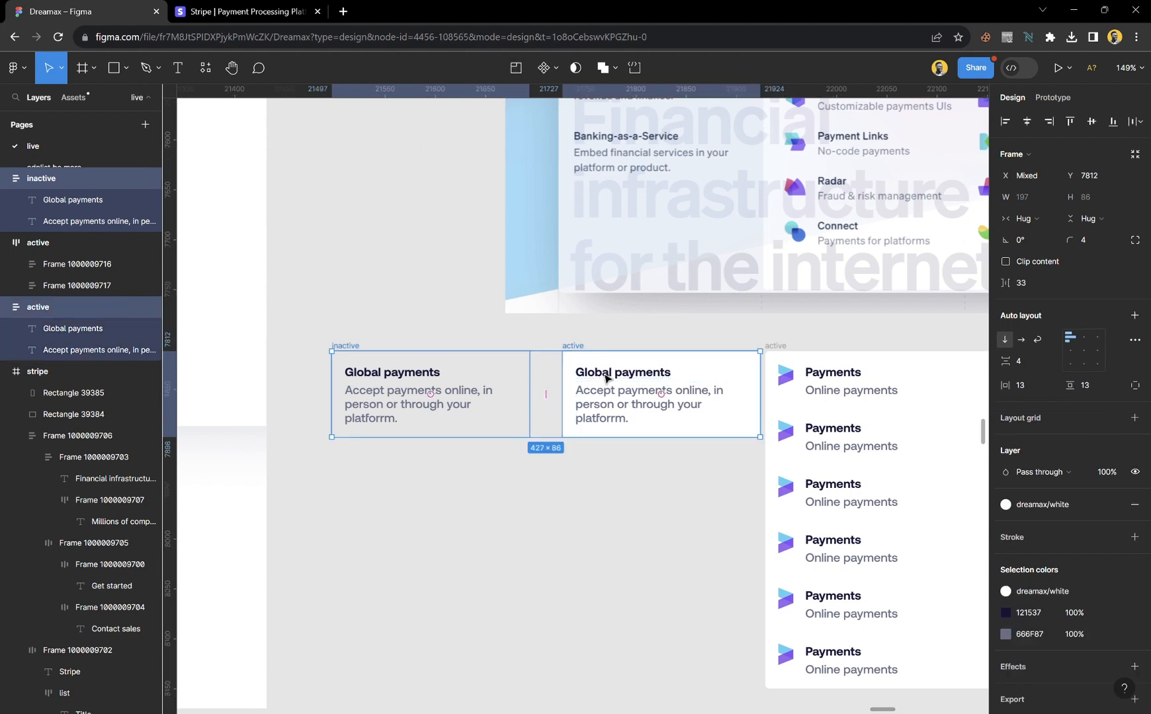
left_click_drag(606, 378, 588, 556)
scroll(588, 556, "down", 5)
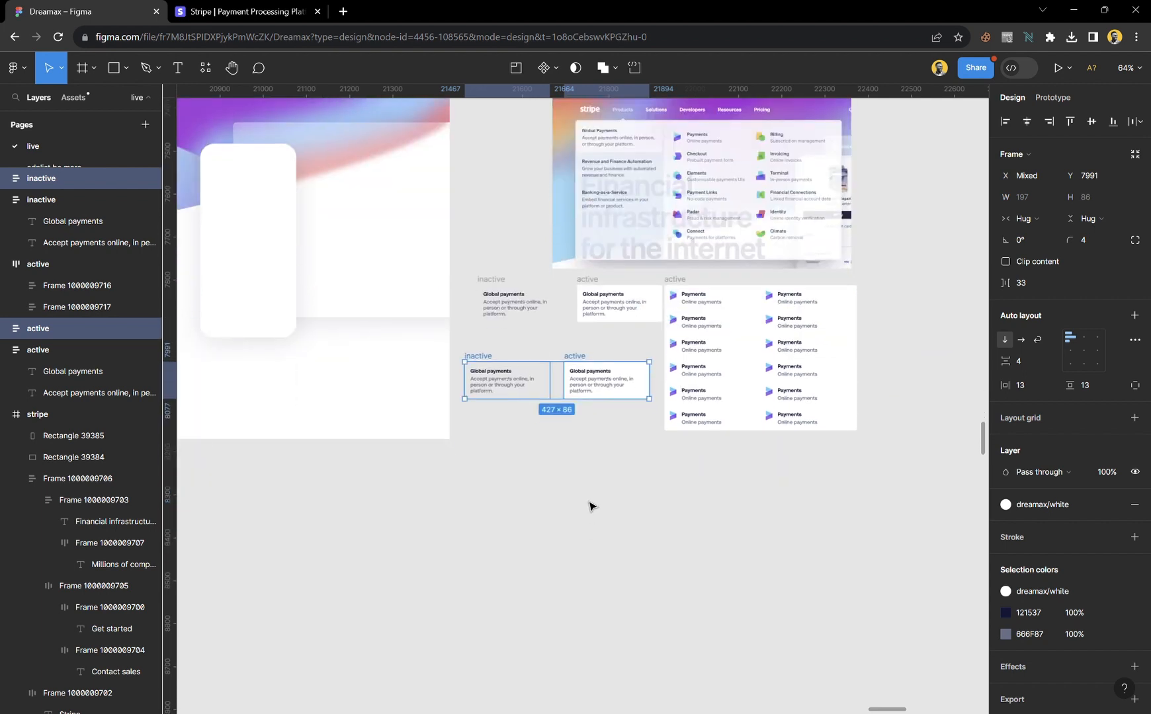
left_click_drag(586, 380, 601, 474)
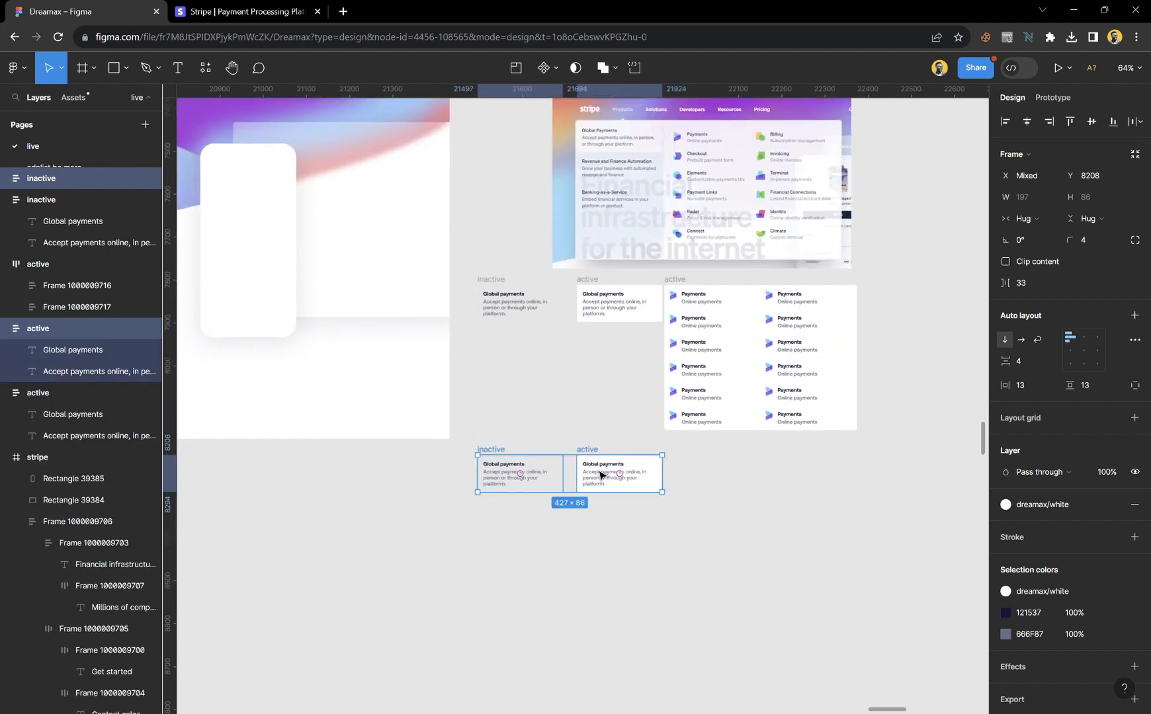
scroll(560, 503, "up", 5)
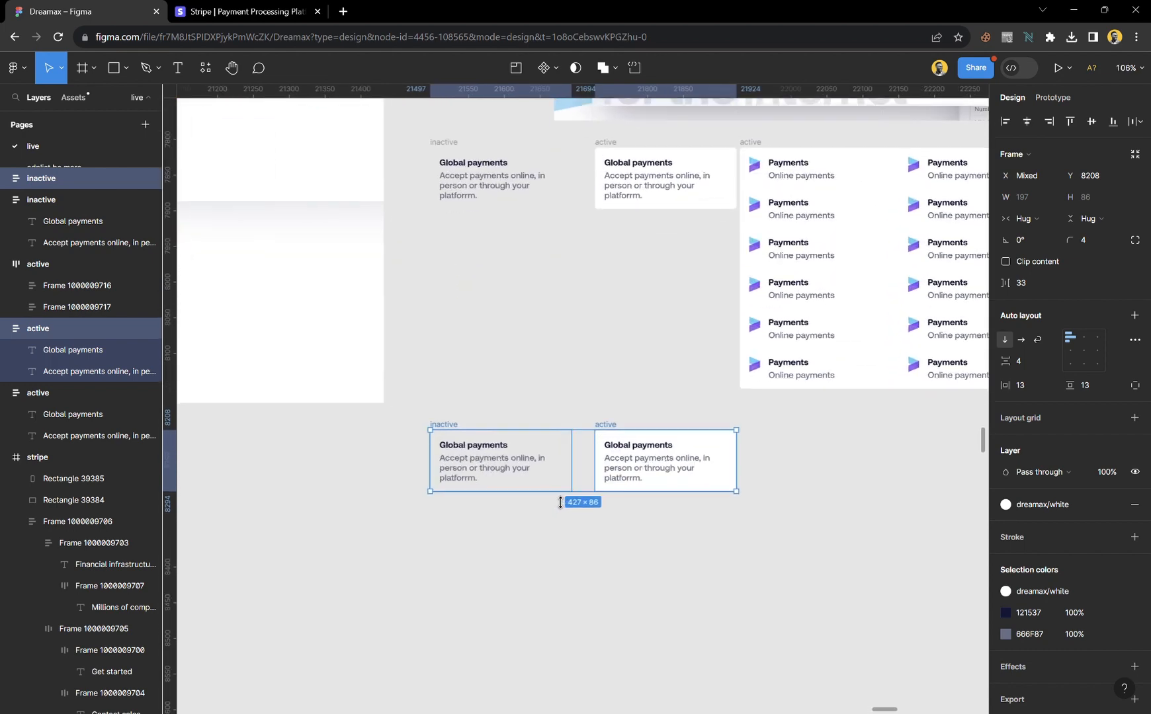
scroll(560, 503, "up", 5)
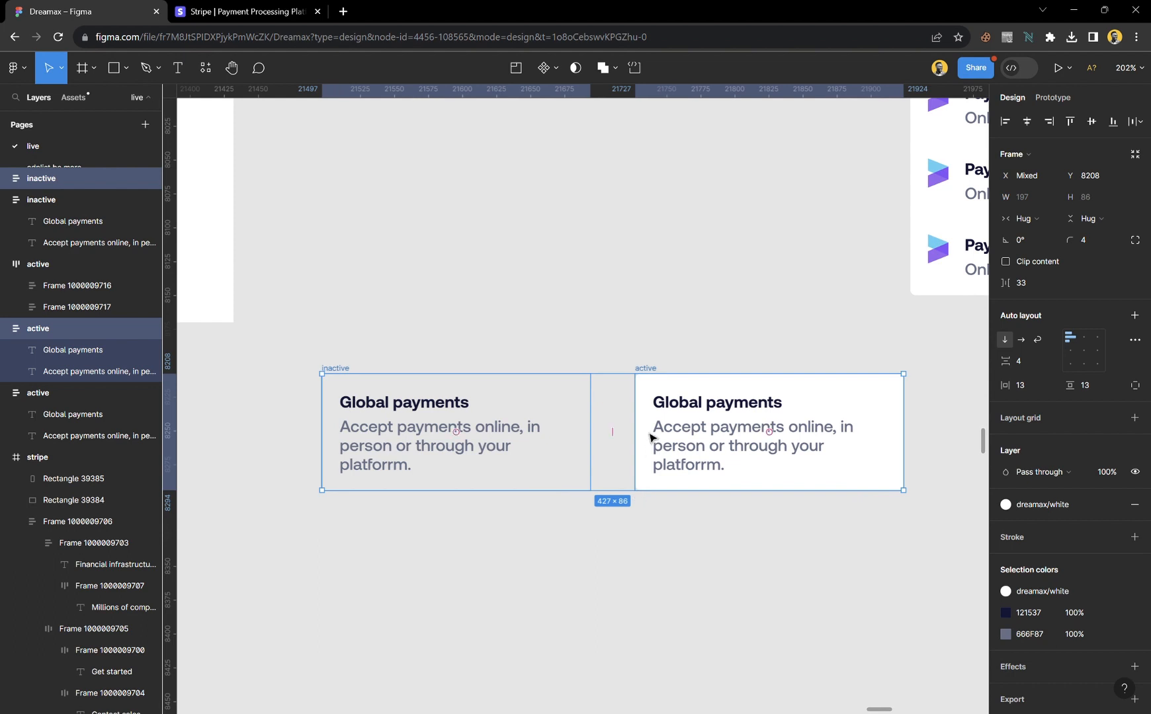
- Narrow the gap between the two copied cards to 27 and combine them into a component set
left_click_drag(624, 442, 617, 443)
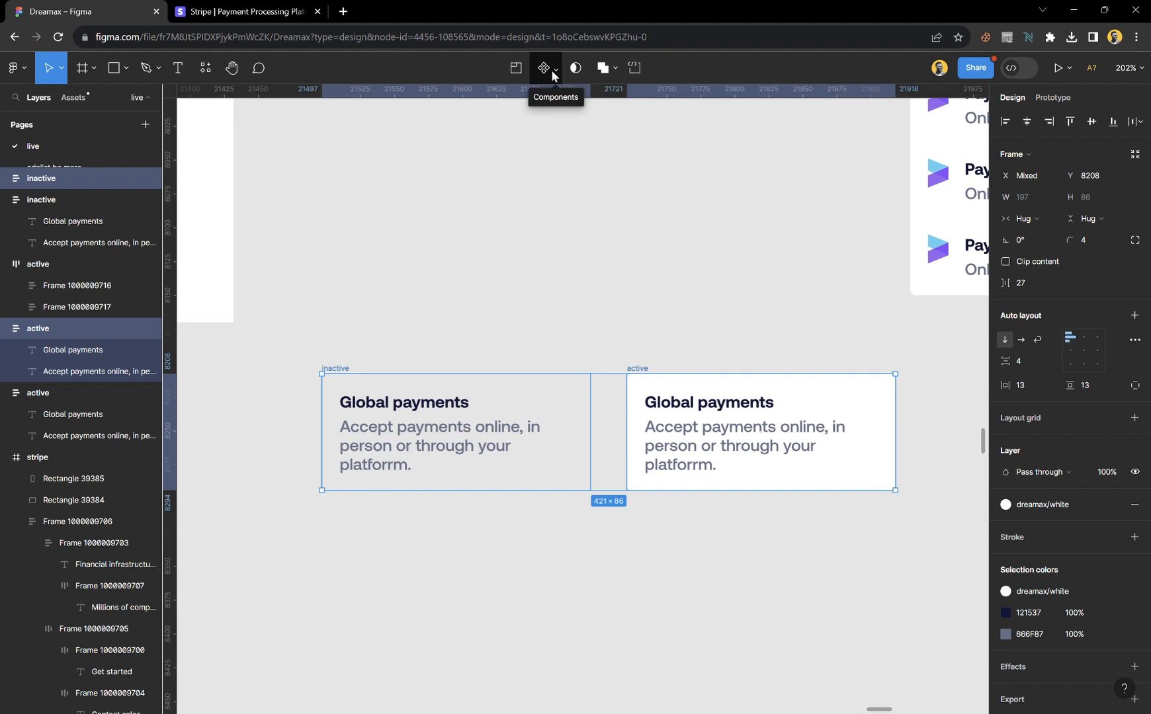
key("shift+2")
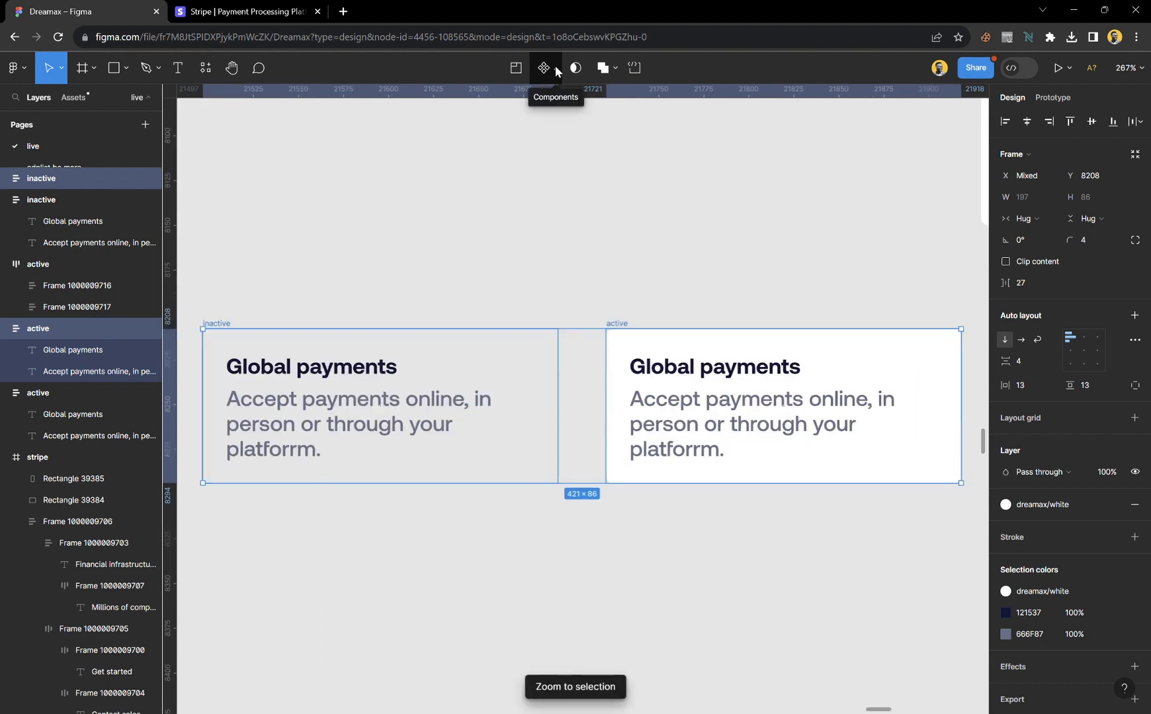
left_click(556, 66)
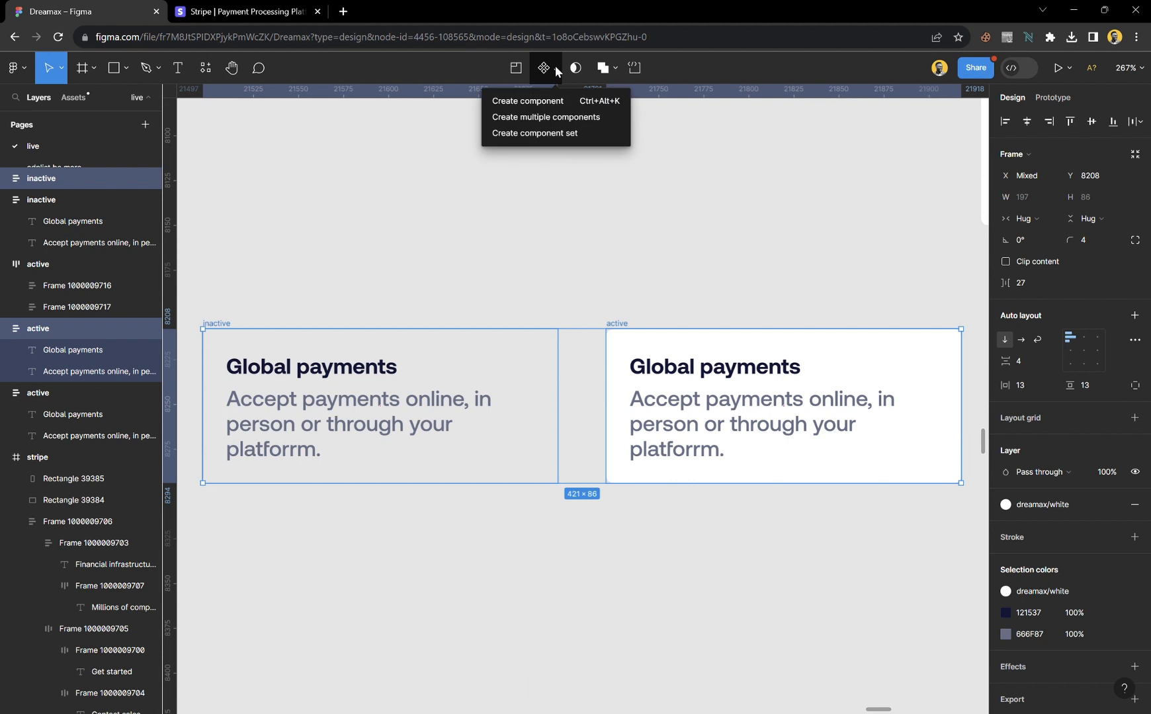
left_click(554, 134)
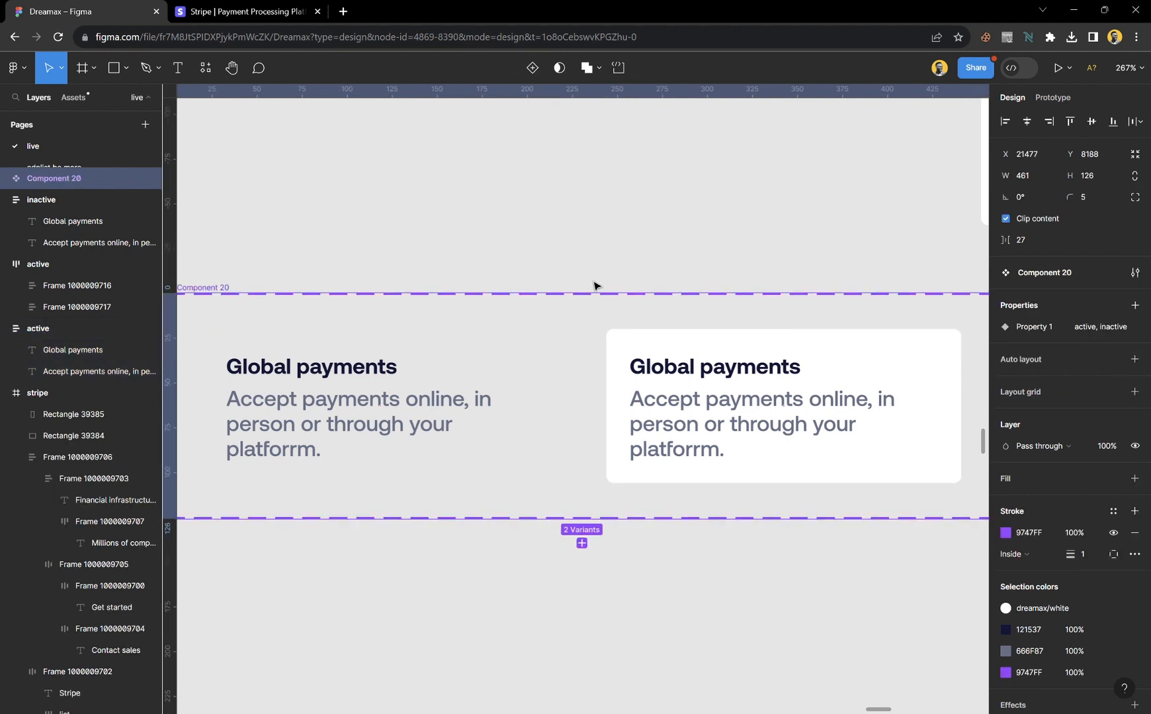
- Add a prototype interaction that changes the inactive variant to the active variant while hovering
left_click(441, 413)
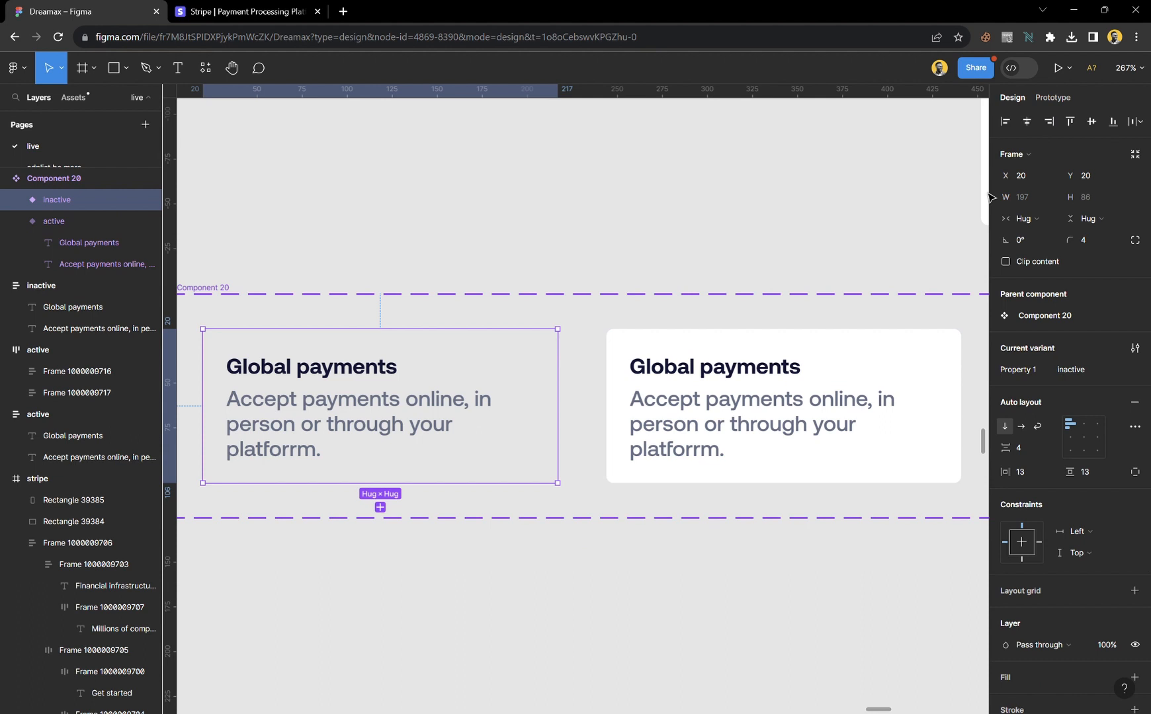
left_click(1059, 103)
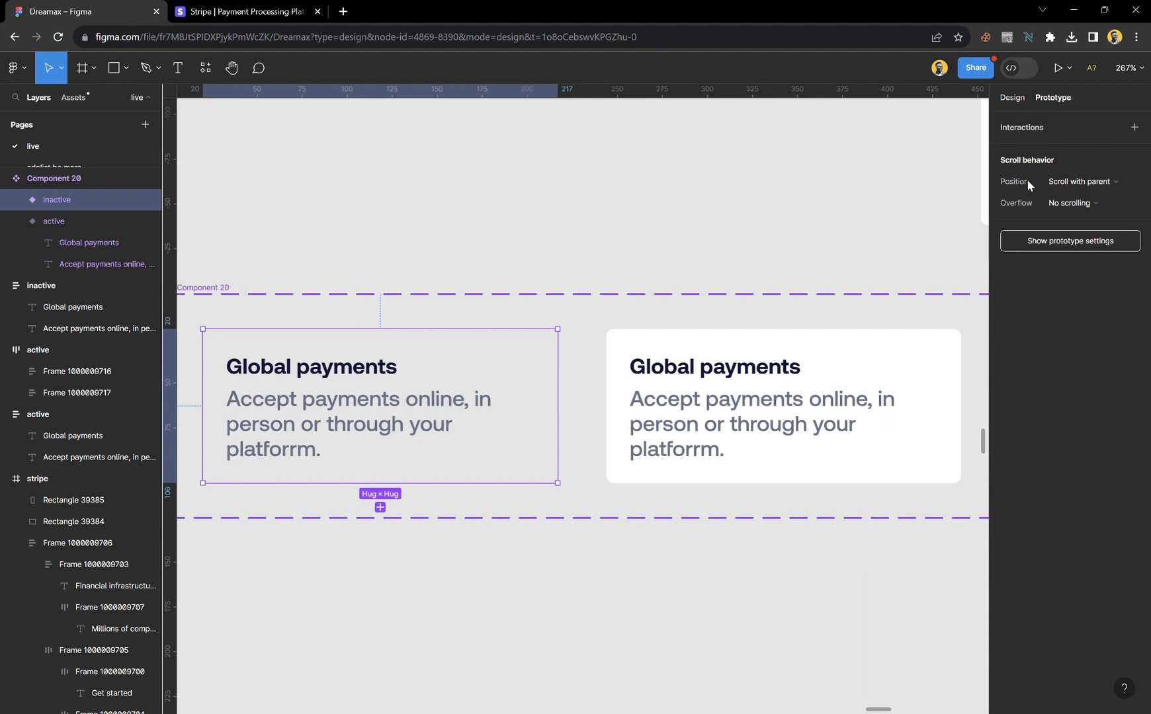
mouse_move(563, 412)
left_click_drag(562, 412, 675, 411)
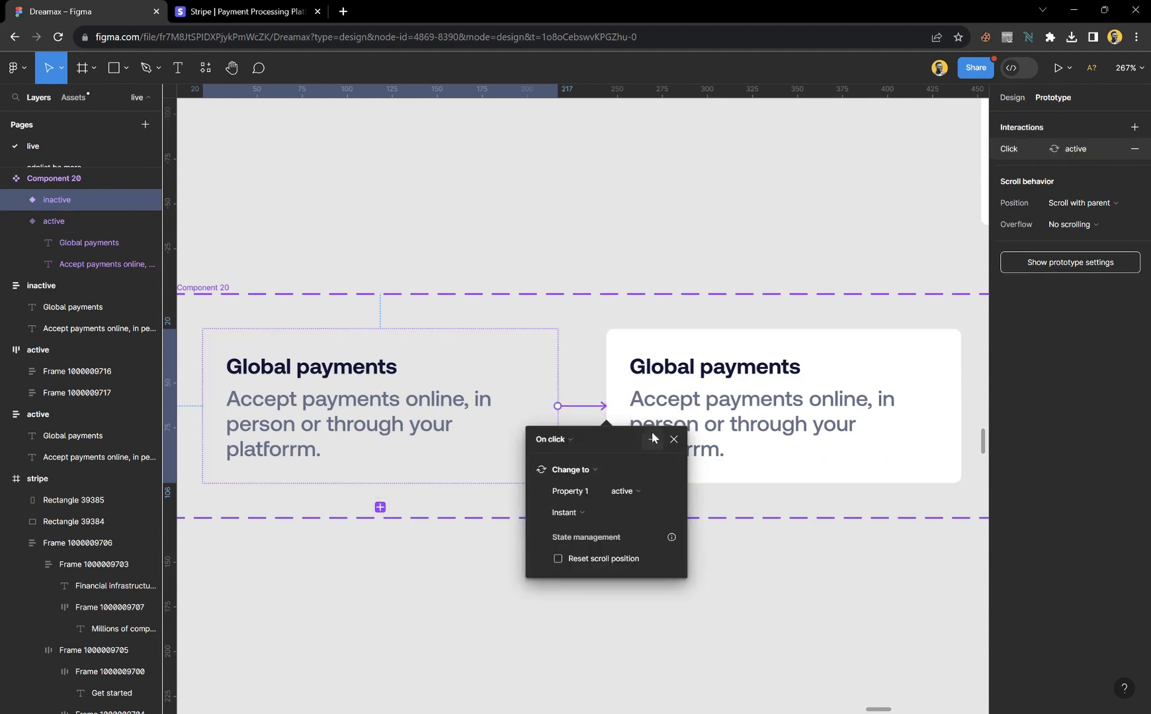
left_click(554, 440)
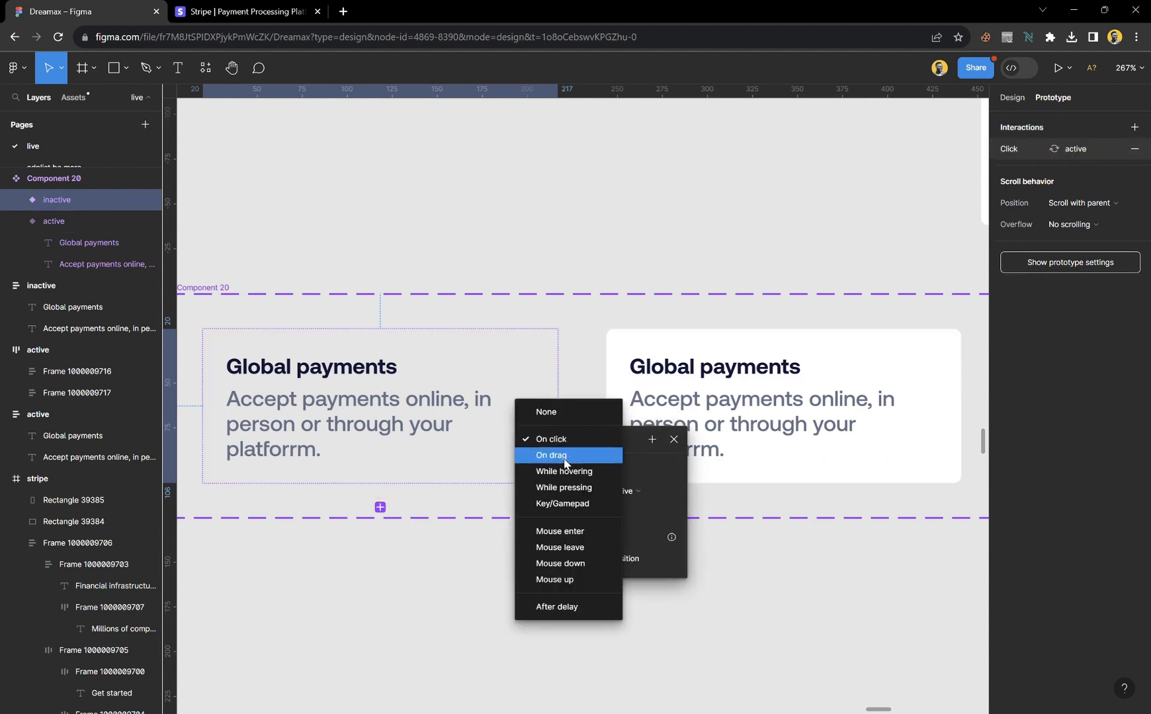
left_click(575, 472)
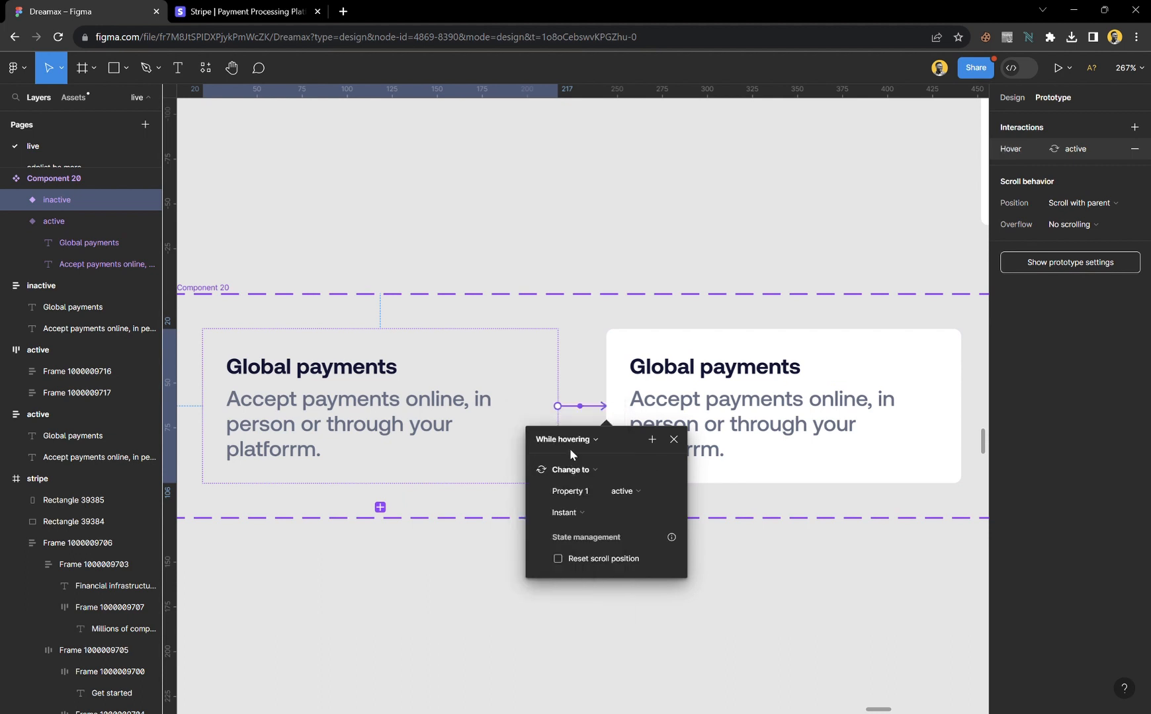
- Set the hover interaction's animation to Smart animate with Ease out at 300ms
left_click(585, 516)
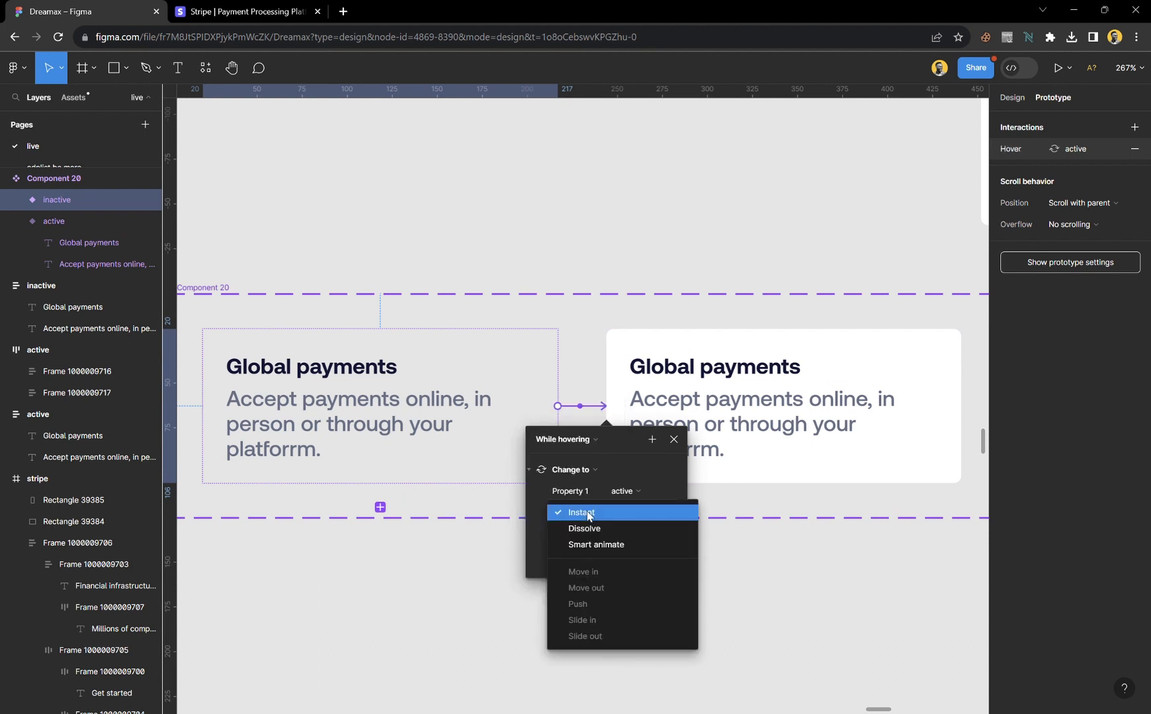
left_click(615, 544)
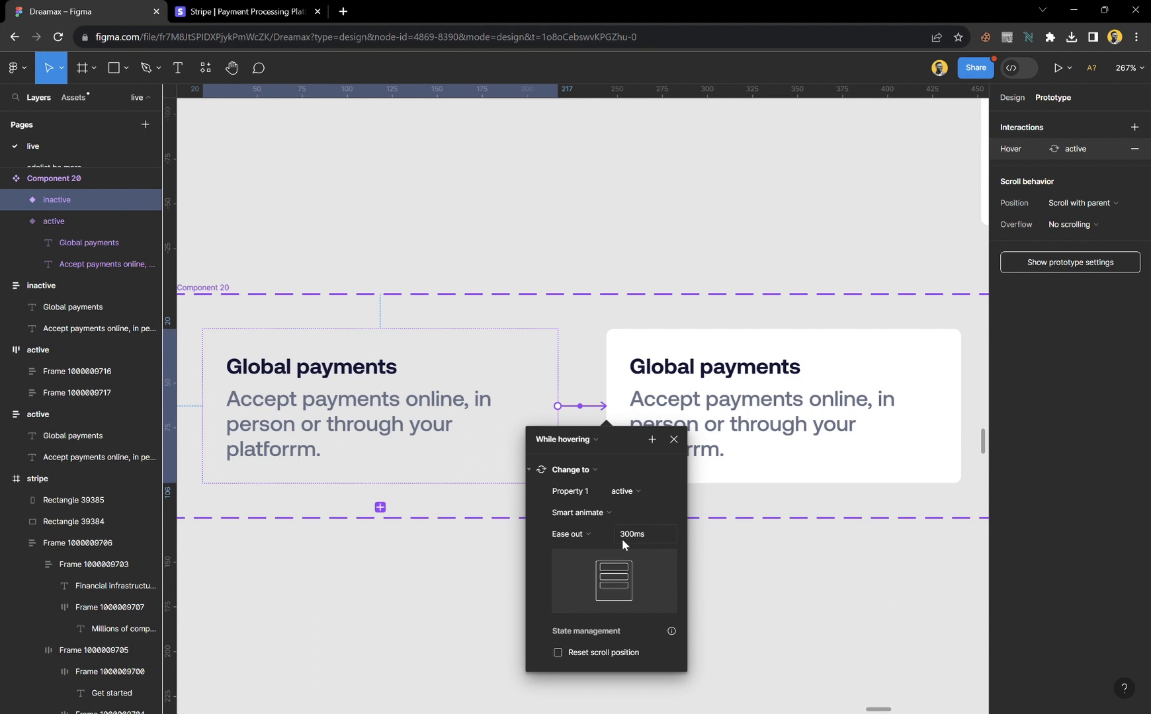
left_click(674, 440)
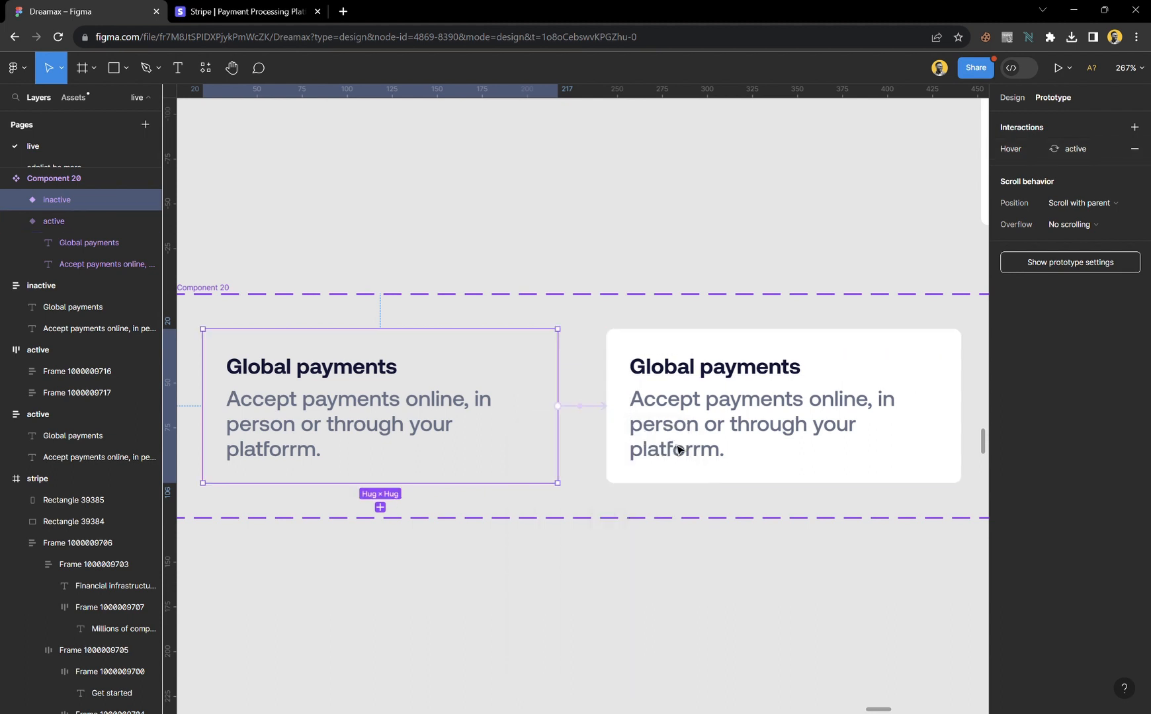
- Rename the Global payments component set as cards
double_click(219, 290)
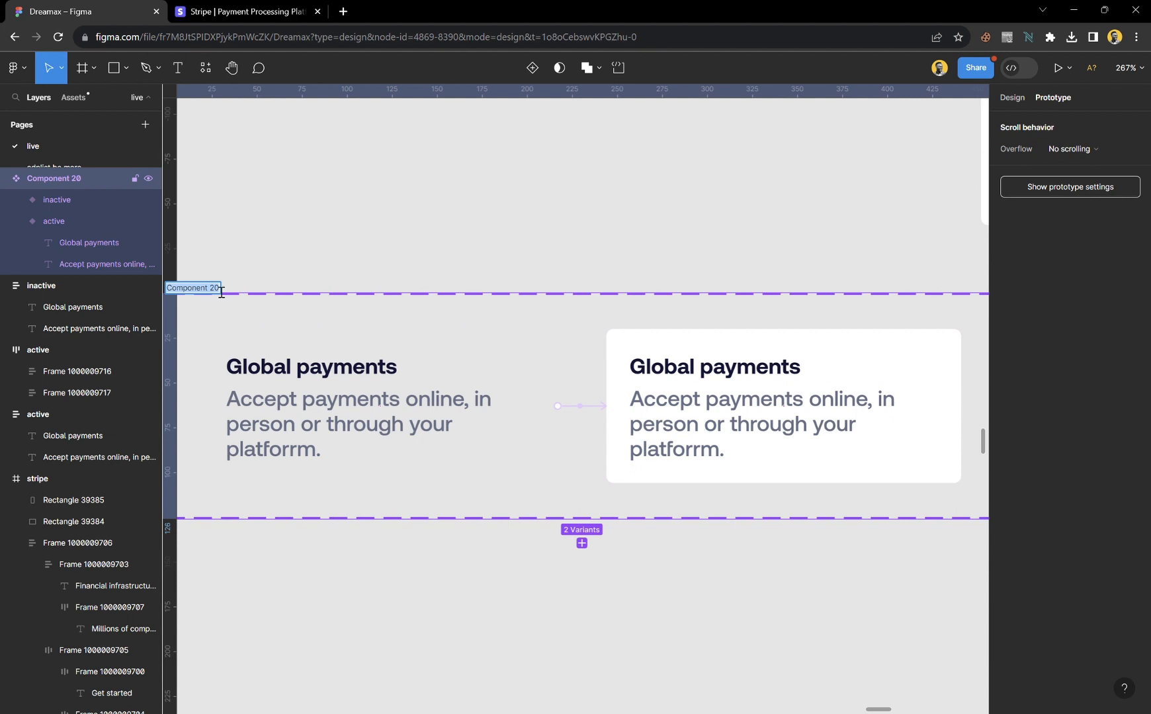
type("crads")
key("Return")
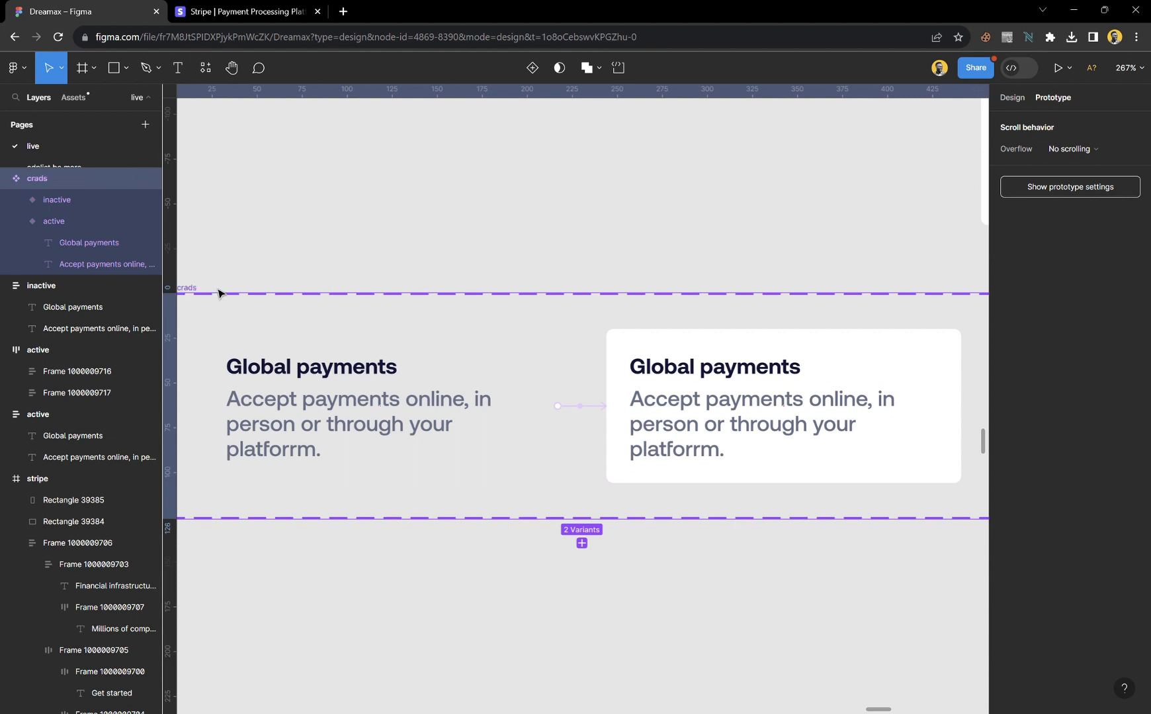
scroll(345, 249, "down", 2)
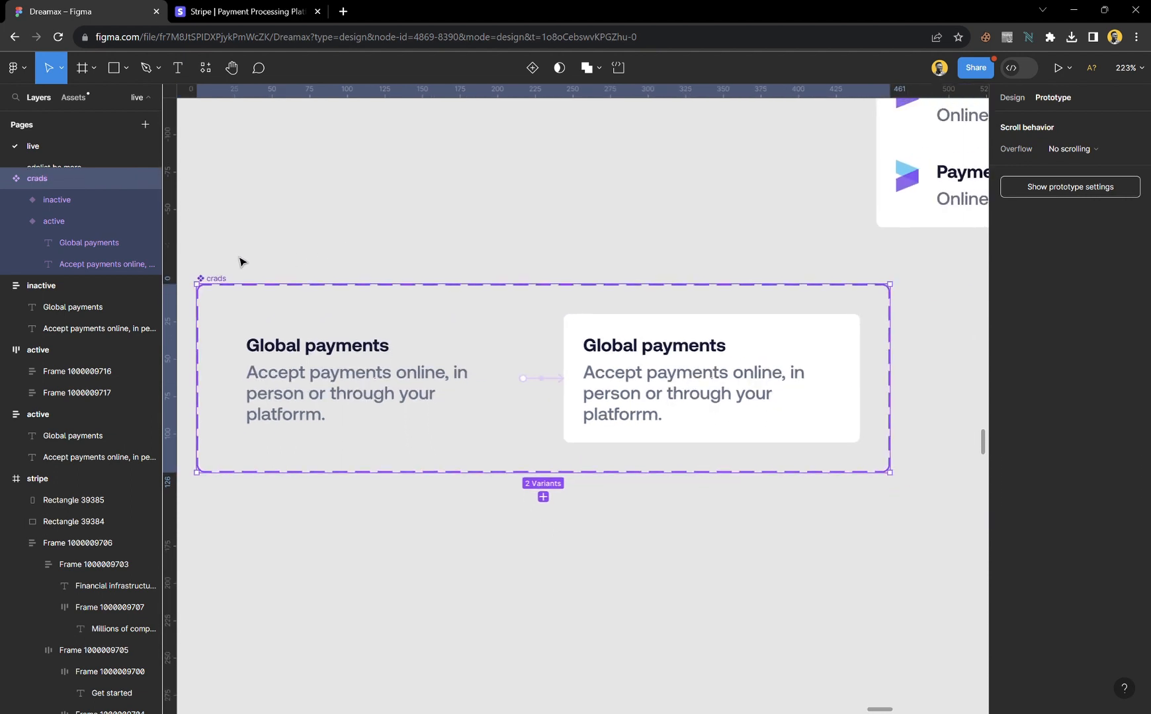
double_click(219, 280)
type("cards")
left_click(272, 235)
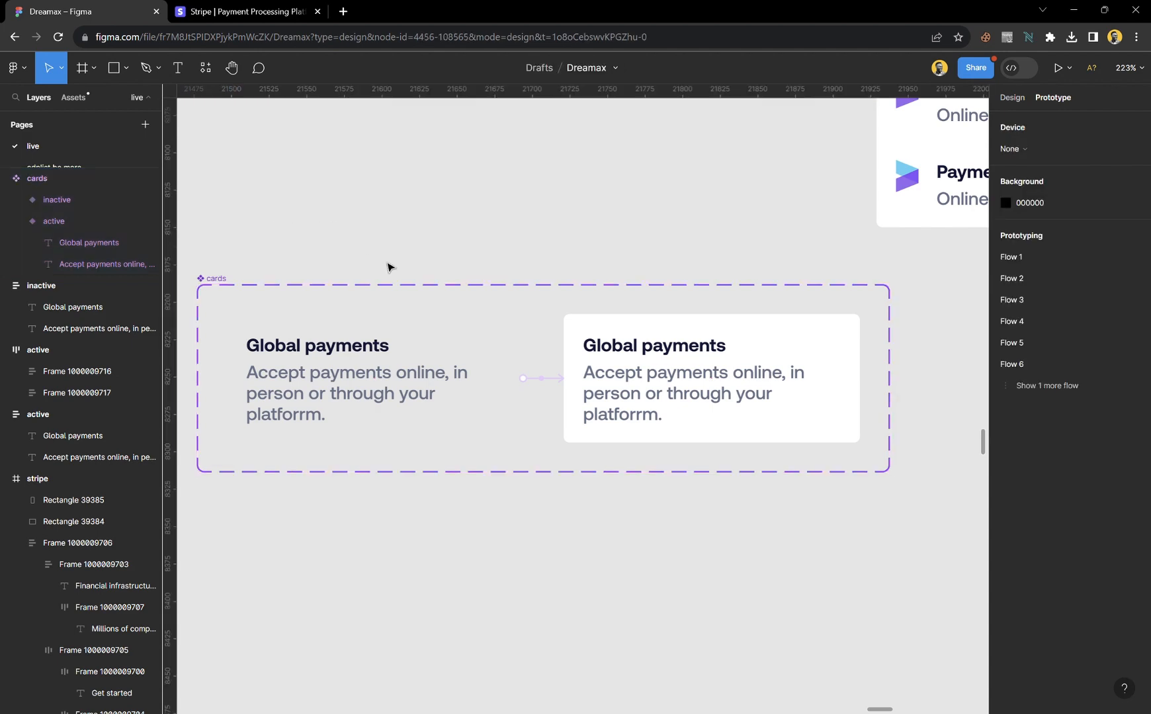
- Move the cards component set below the two-column Payments card, aligning their left edges
scroll(442, 372, "down", 5)
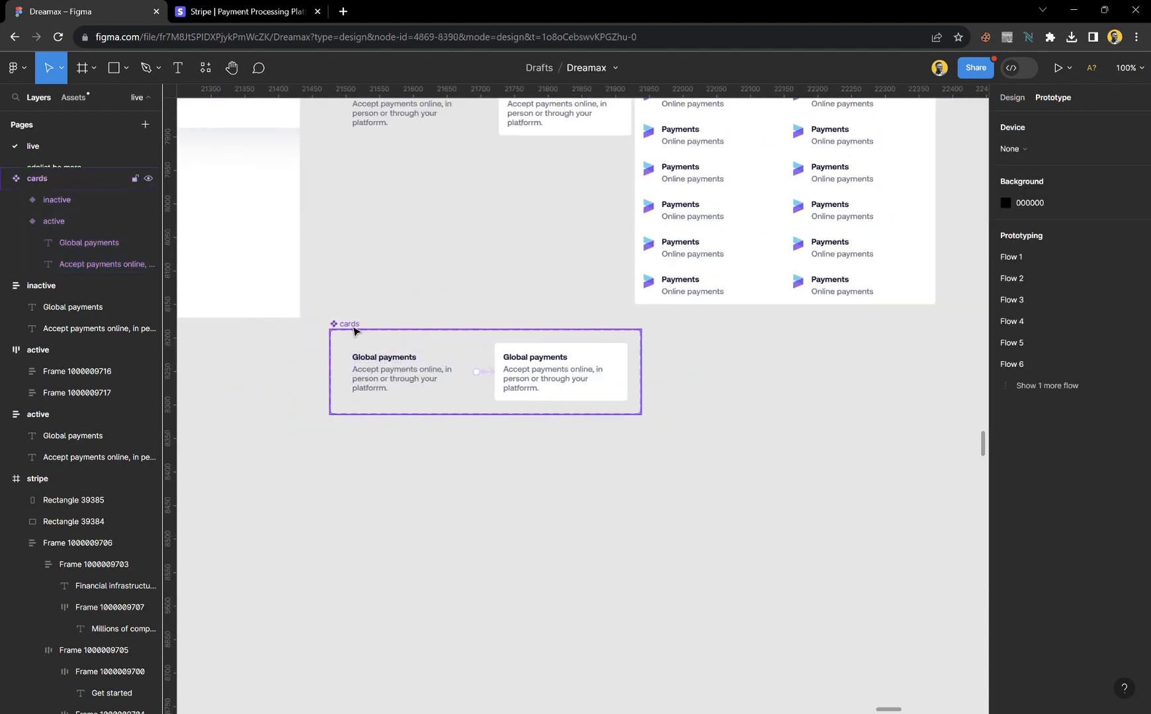
left_click_drag(351, 330, 661, 407)
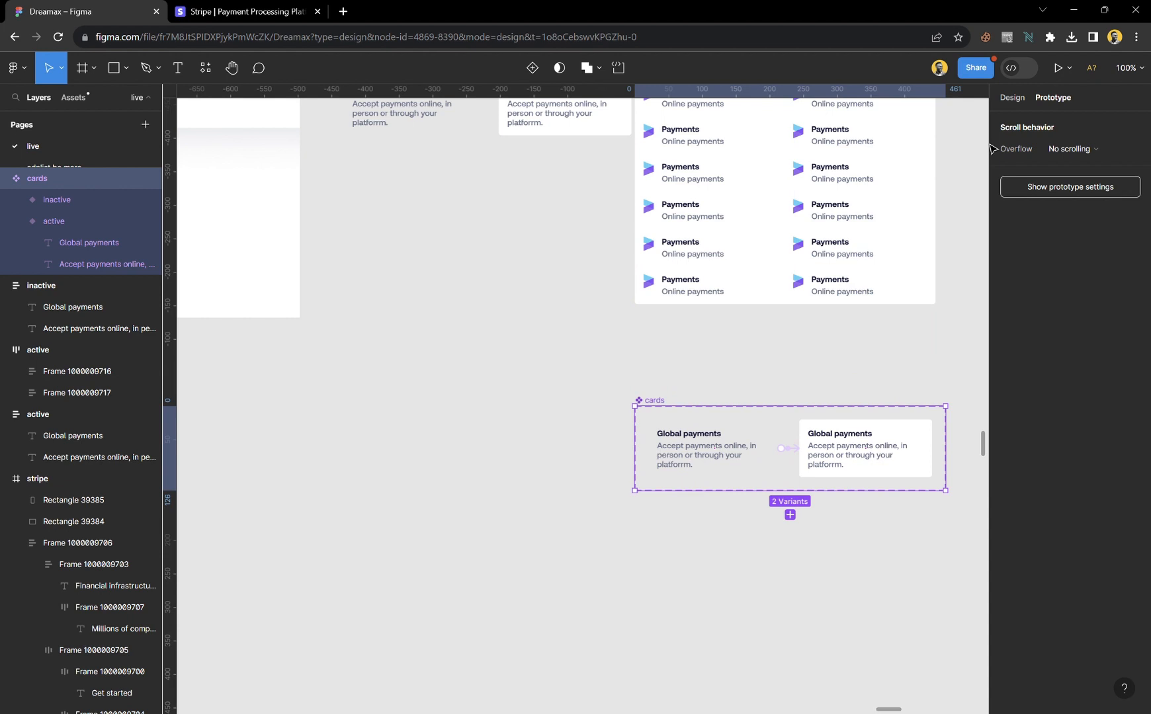
left_click(1013, 99)
left_click(544, 460)
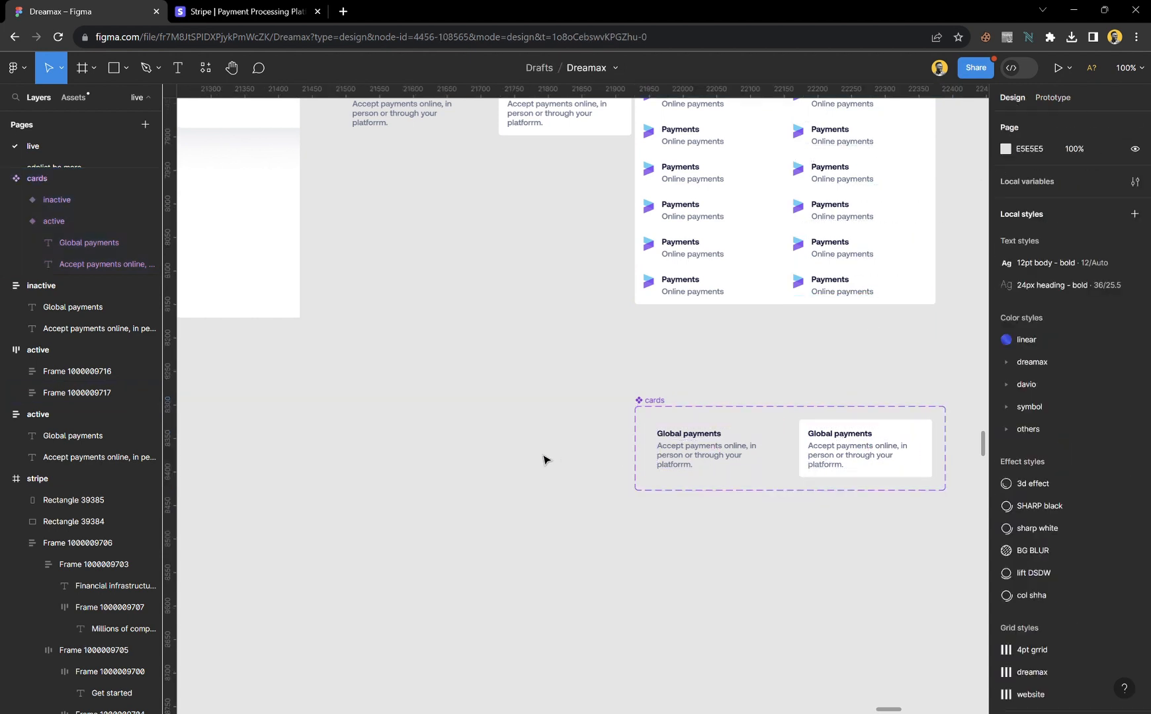
- Place a test instance of the inactive variant left of the component set and give it a flow starting point
left_click(709, 460)
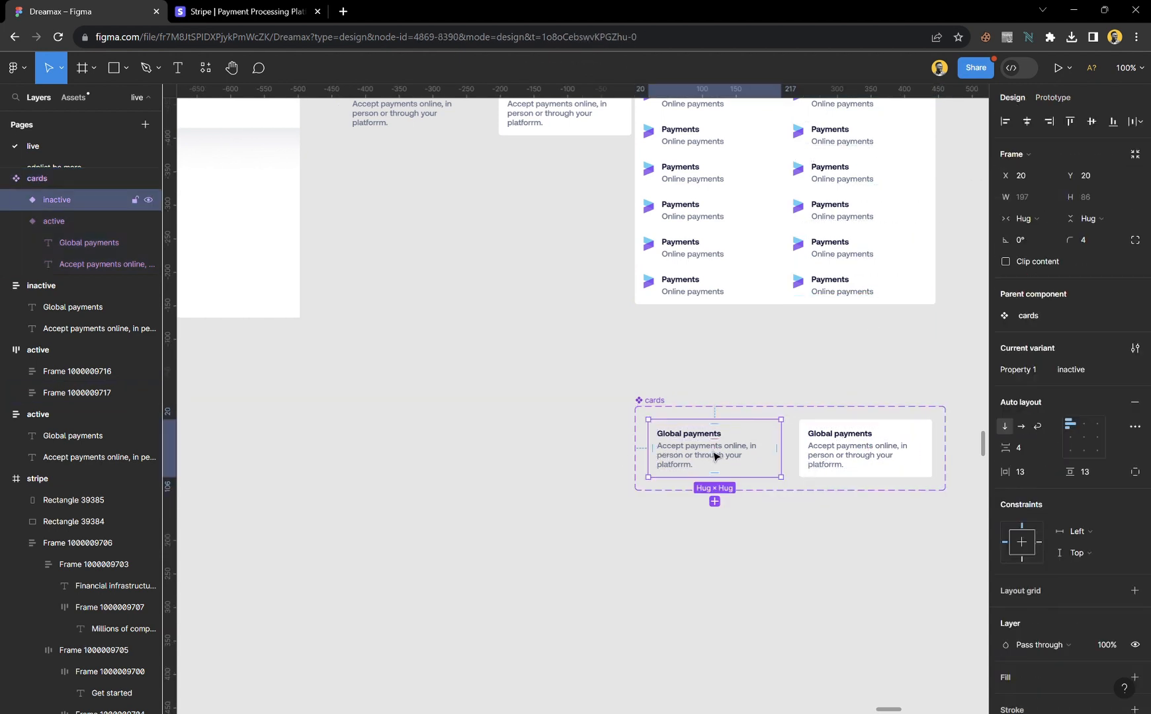
left_click_drag(714, 457, 442, 466)
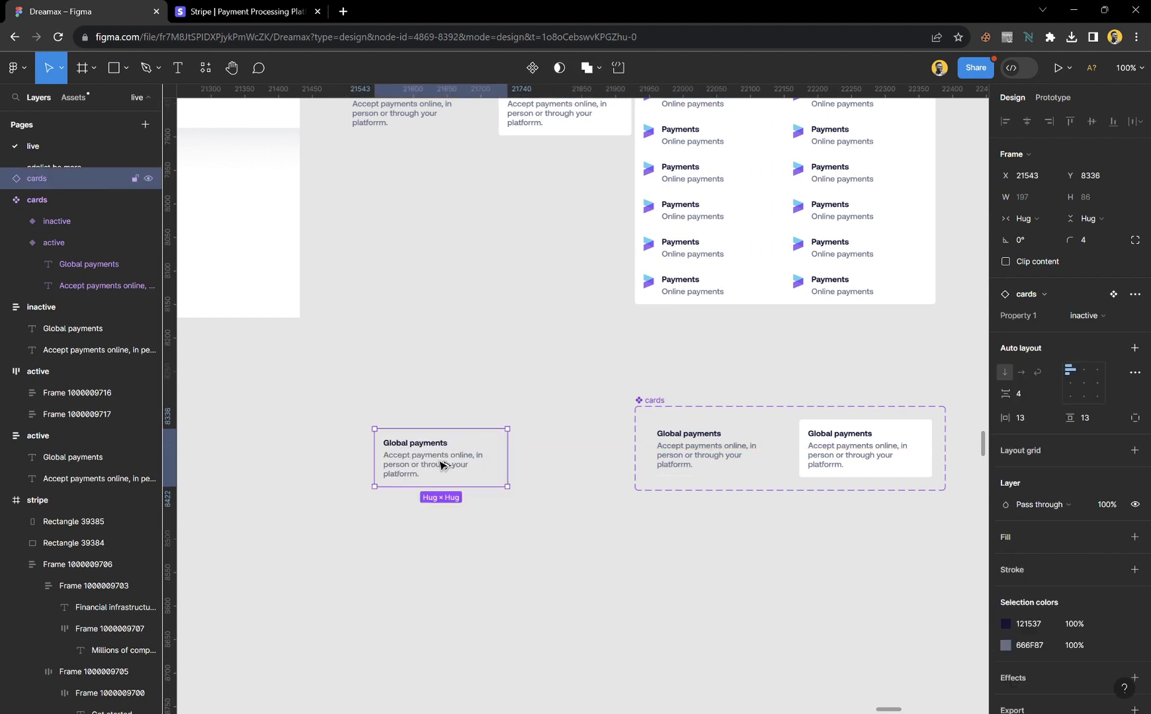
left_click(1059, 100)
left_click(1061, 128)
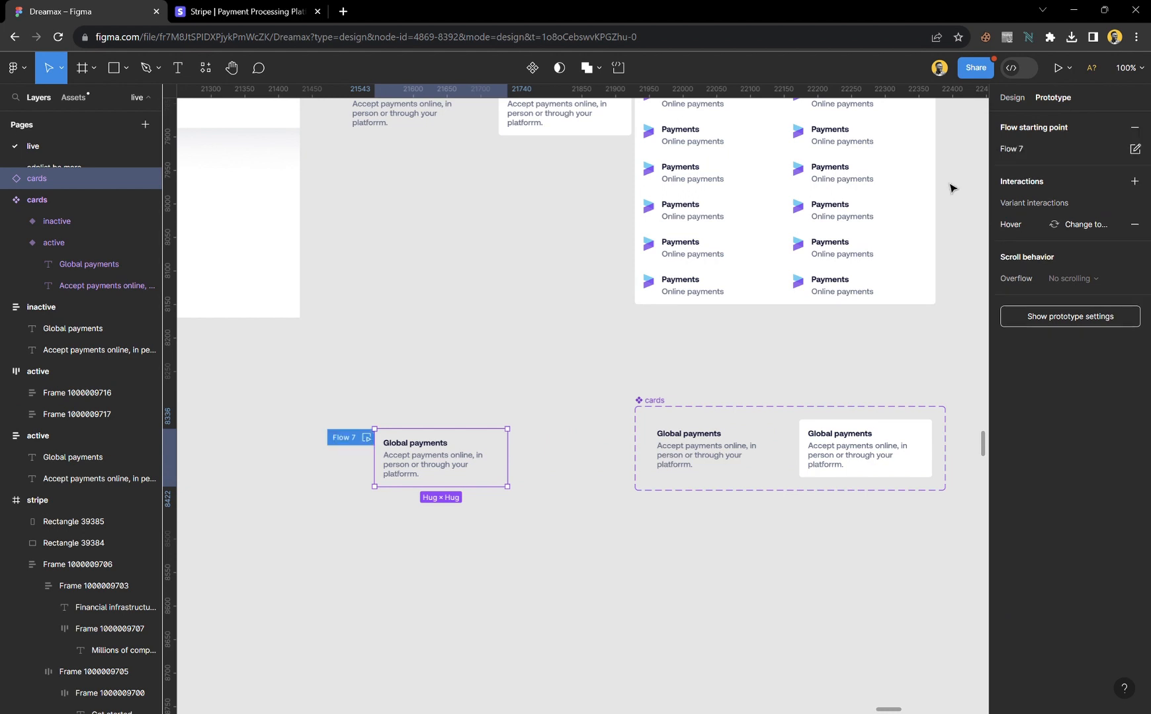
- Preview the test instance's hover animation and delete the instance from the canvas
left_click(367, 438)
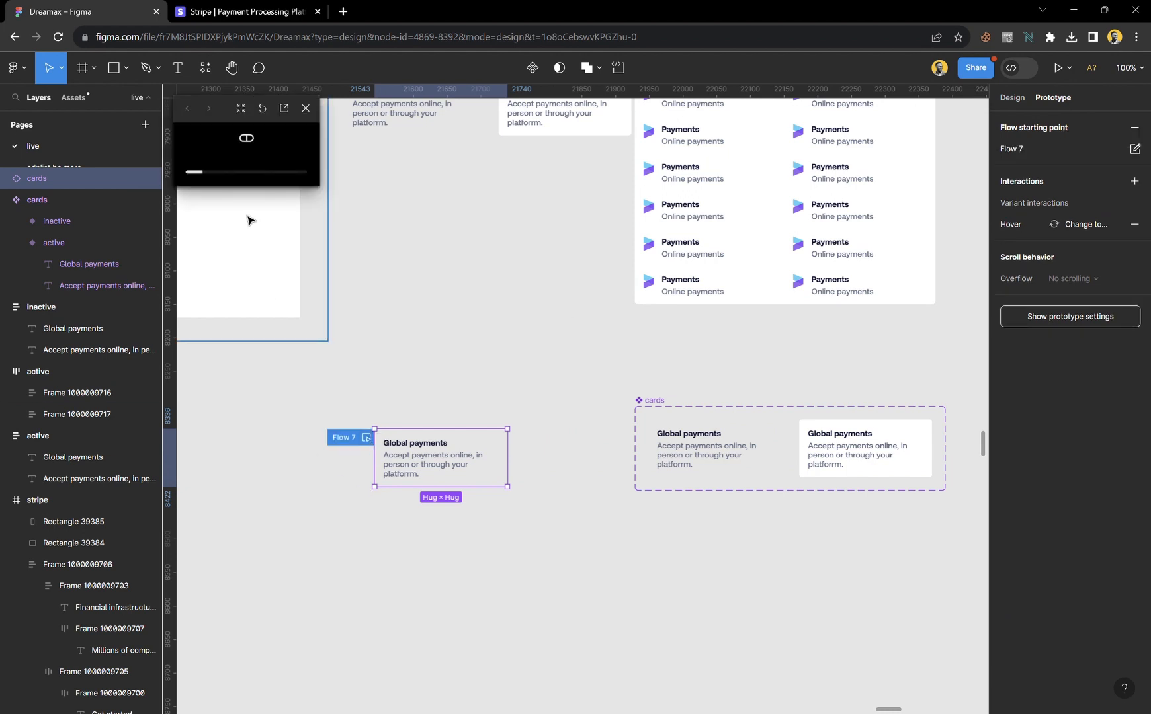
left_click_drag(227, 111, 316, 323)
scroll(452, 391, "up", 5)
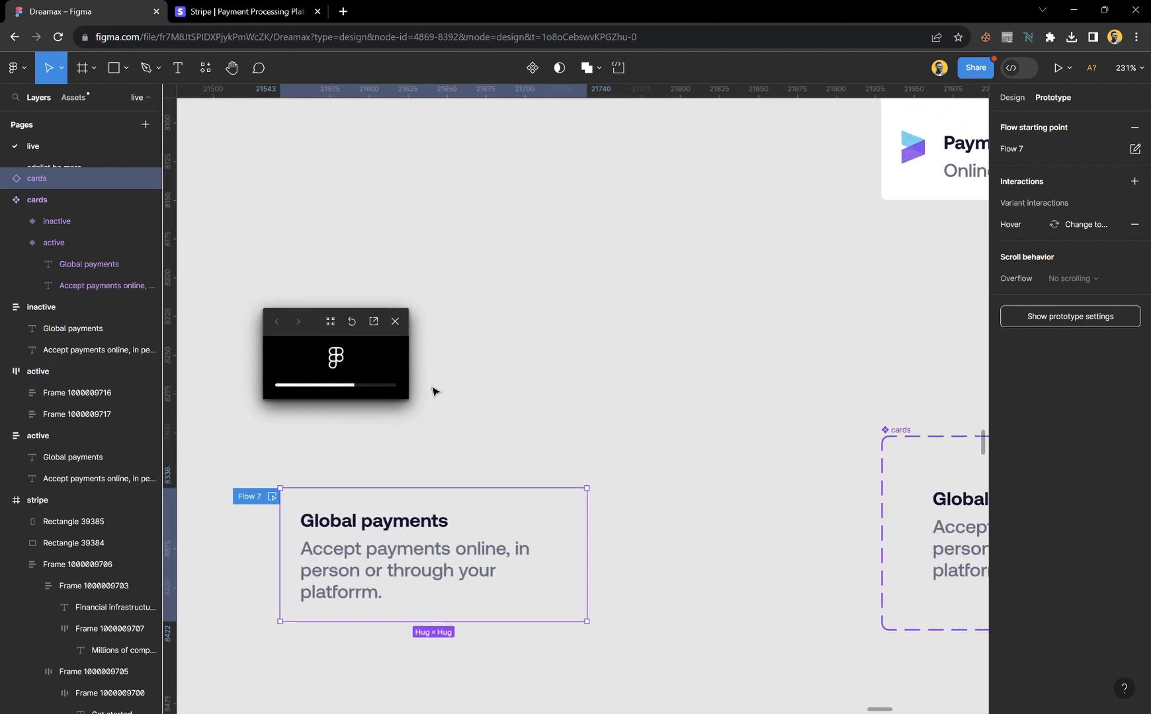
scroll(435, 392, "down", 5)
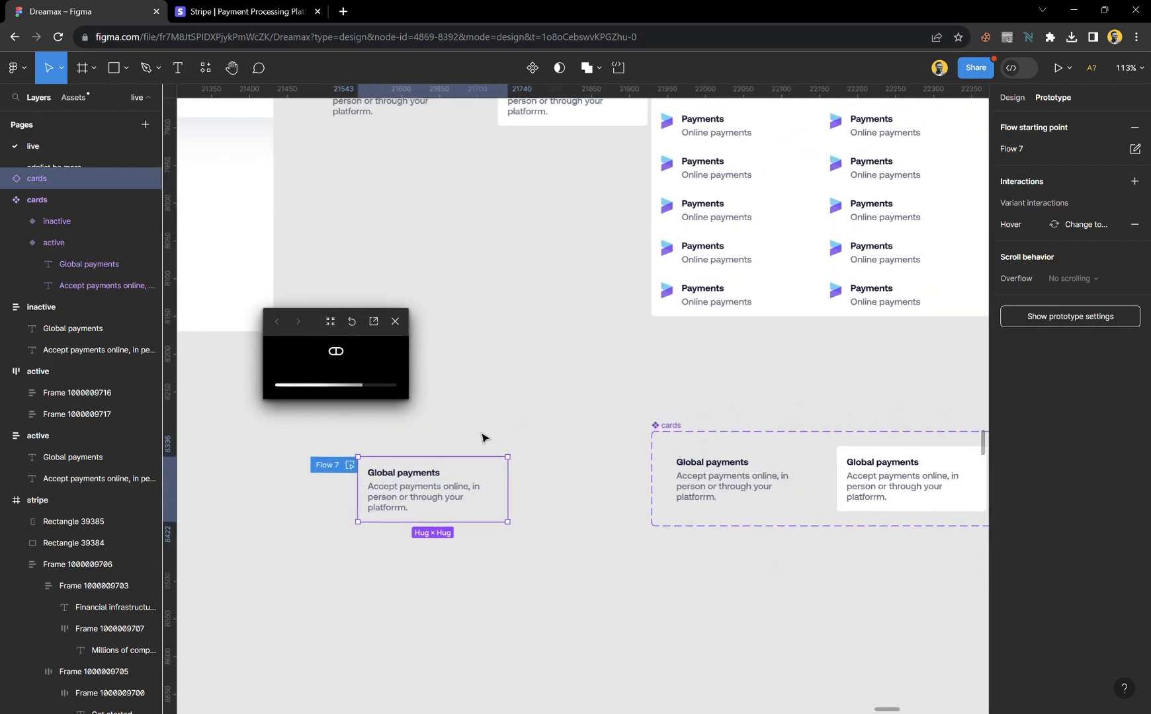
scroll(483, 438, "down", 2)
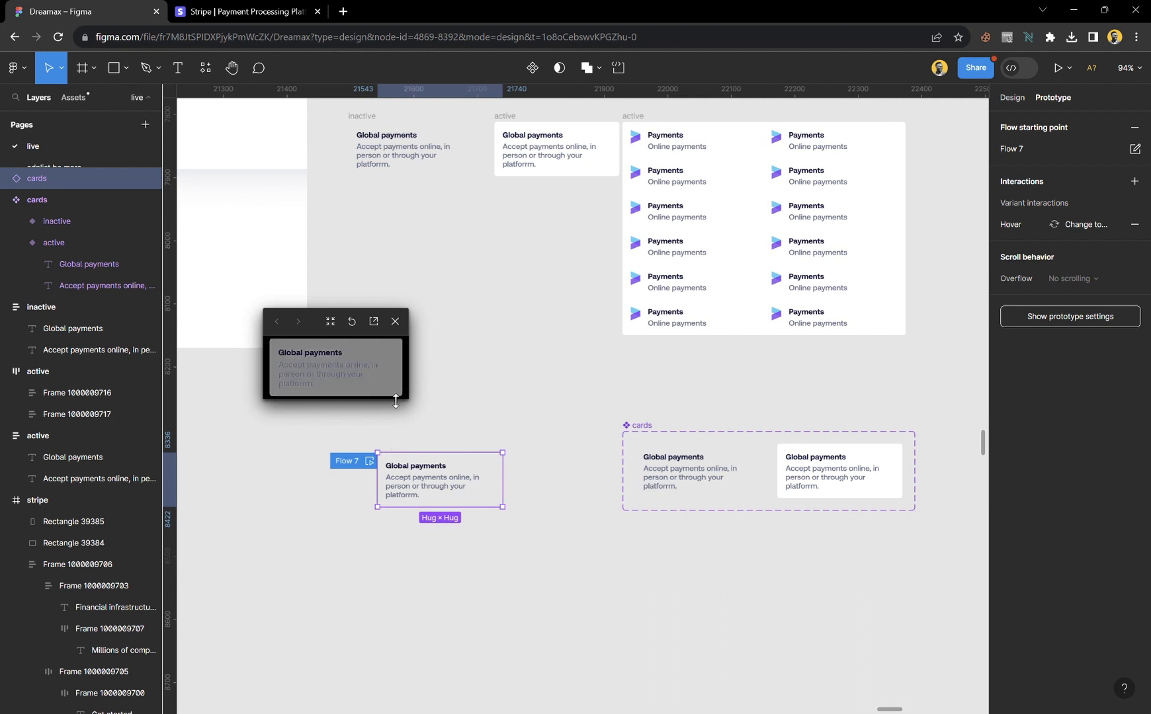
left_click(395, 323)
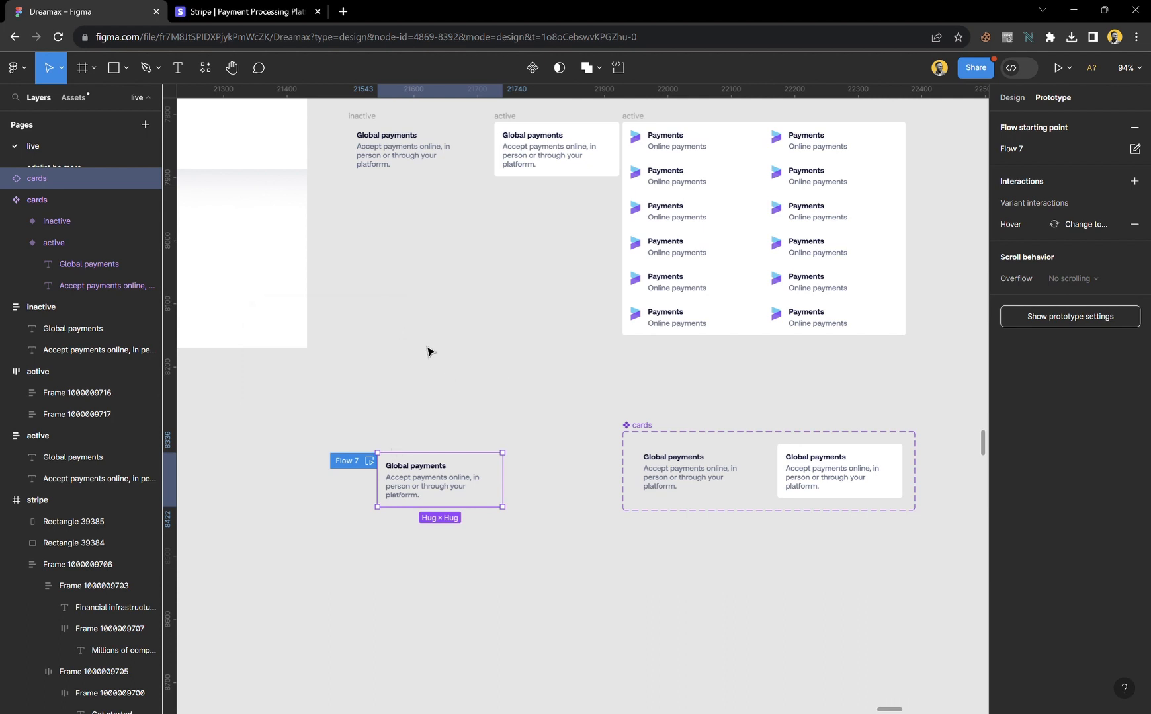
left_click(1012, 105)
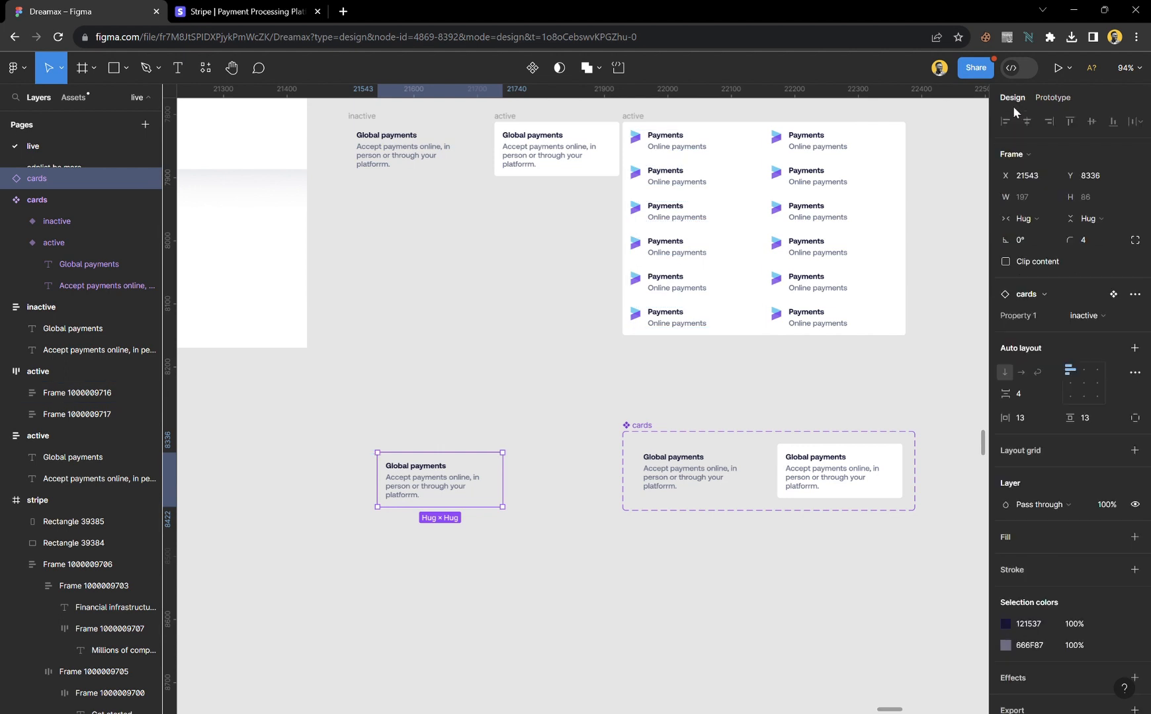
left_click(520, 471)
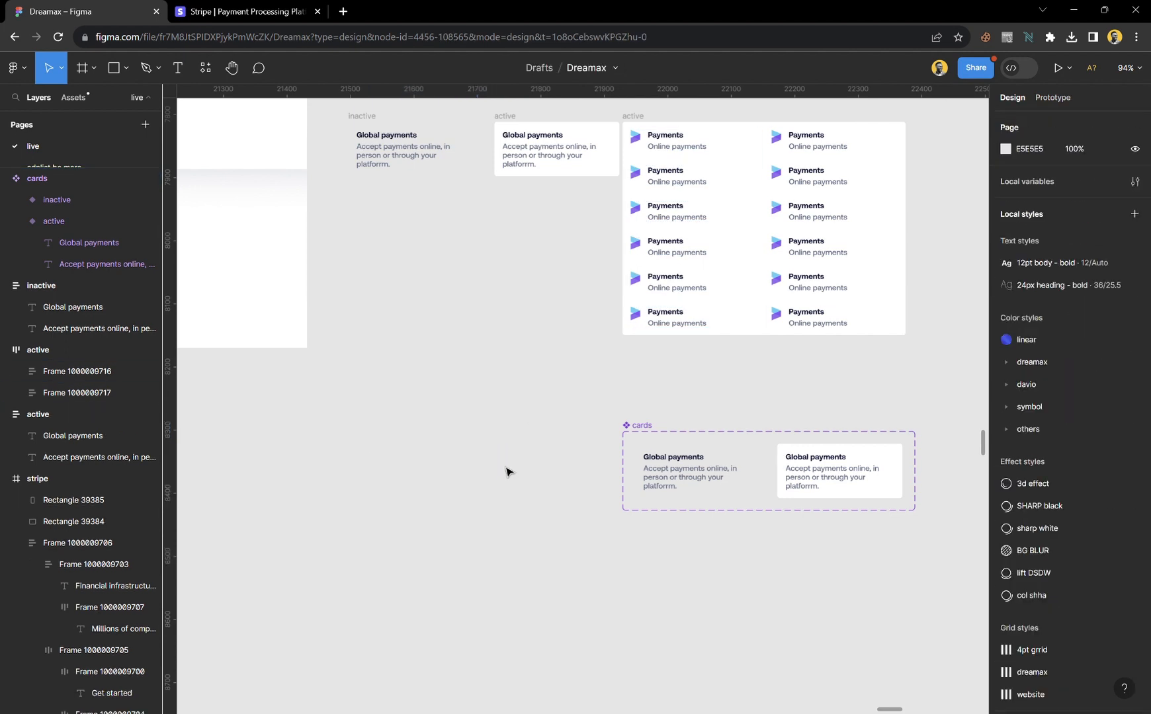
- Place an instance of the inactive variant directly below the standalone active Global payments card at X 21727, Y 7911
scroll(547, 456, "up", 3)
scroll(596, 463, "up", 1)
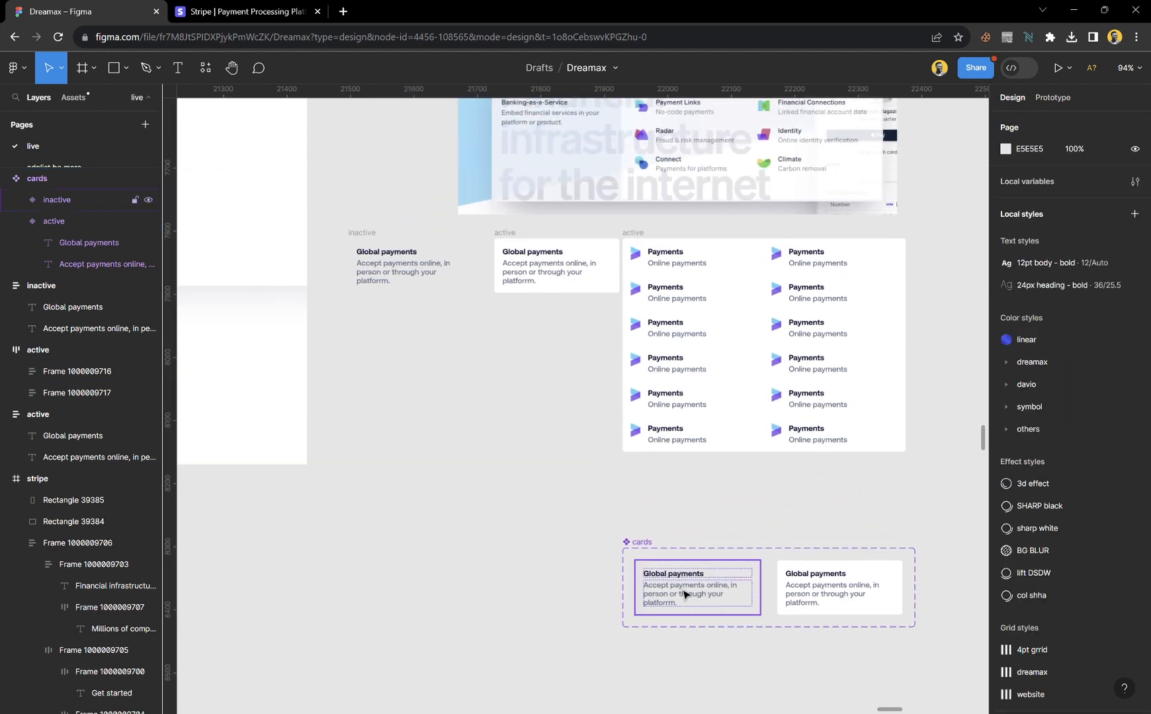
left_click(707, 593)
left_click_drag(709, 594, 571, 324)
scroll(571, 324, "up", 5)
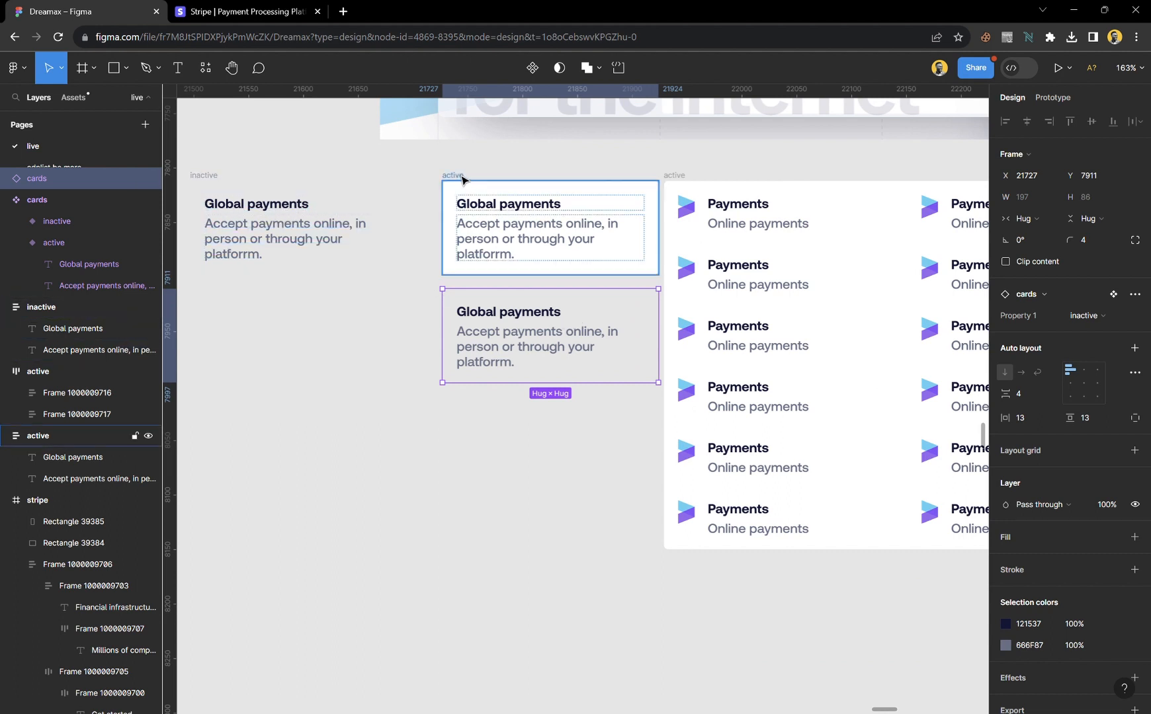
- Wrap the instance and the standalone active card in a vertical auto layout and move the instance above the card
scroll(586, 360, "down", 5)
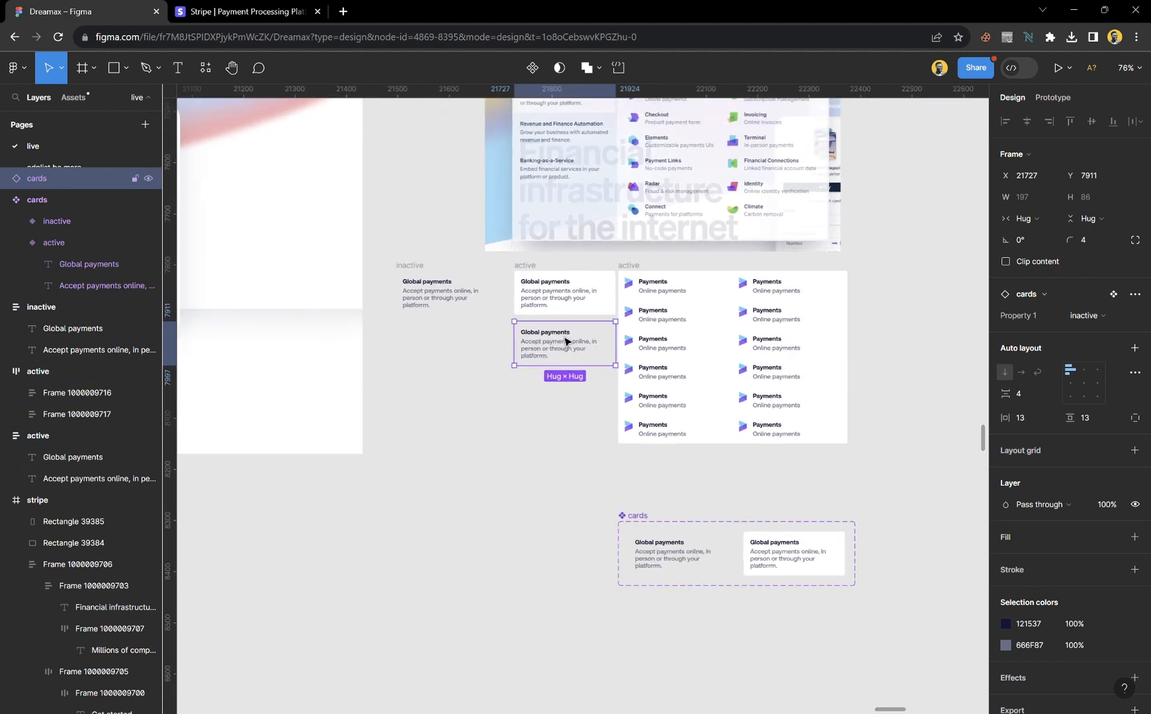
left_click(534, 274, "shift")
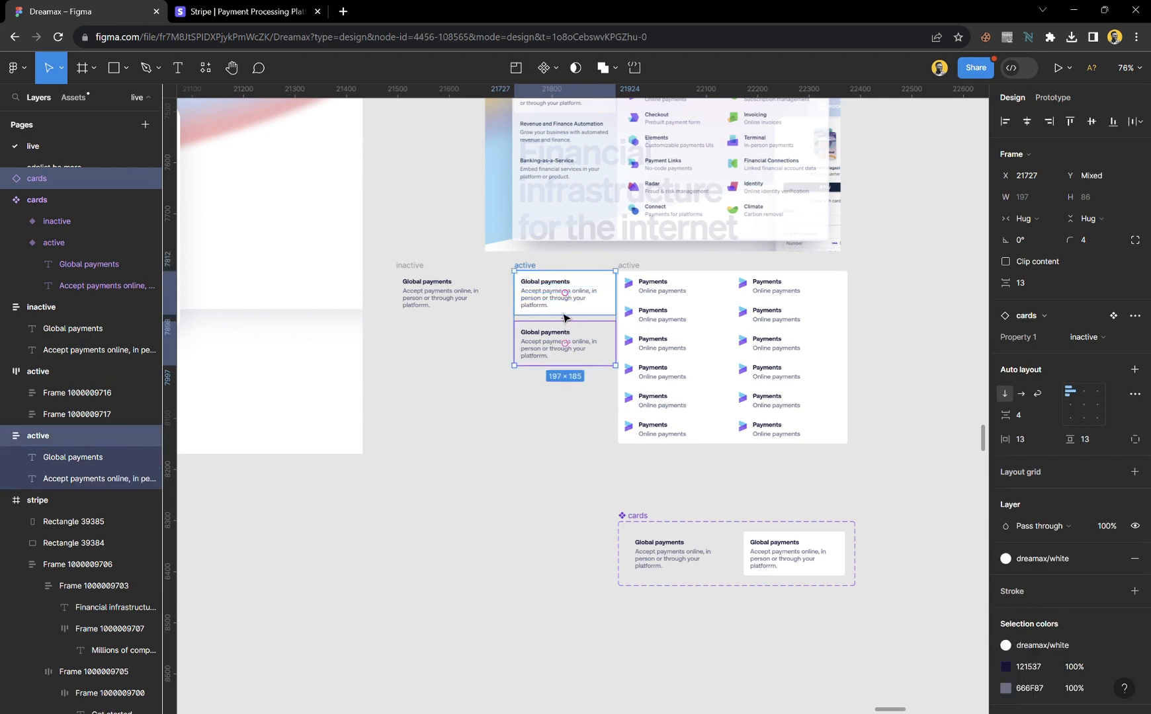
scroll(562, 309, "up", 5)
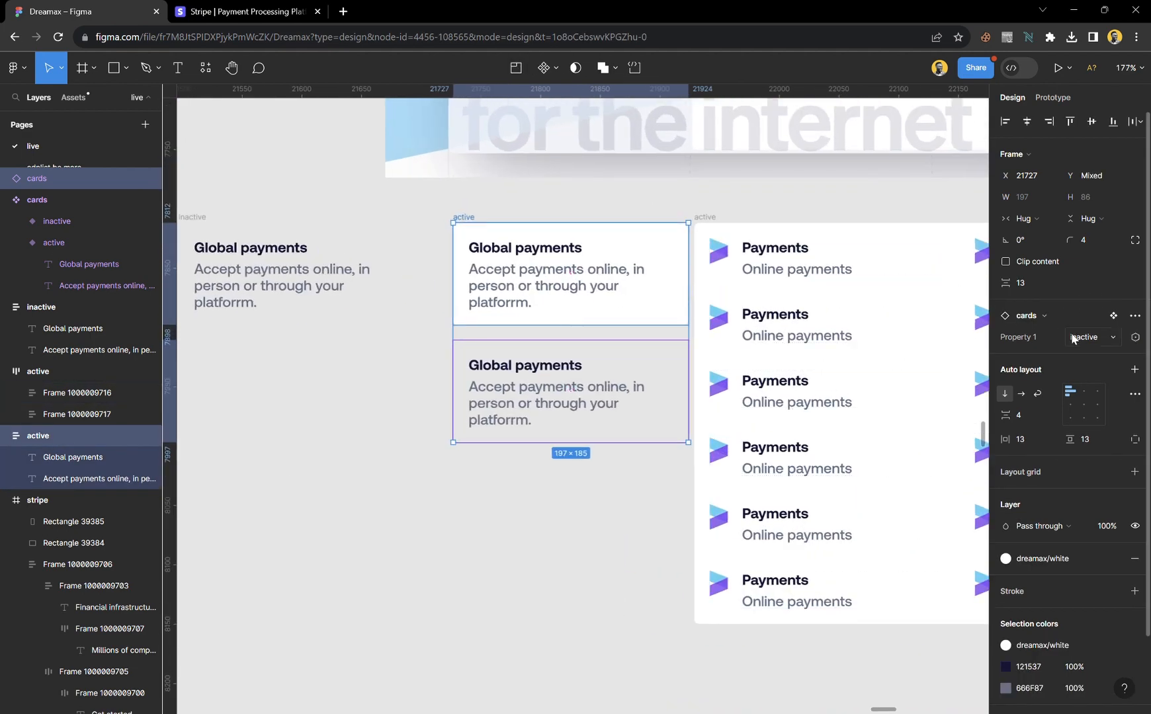
left_click(1134, 370)
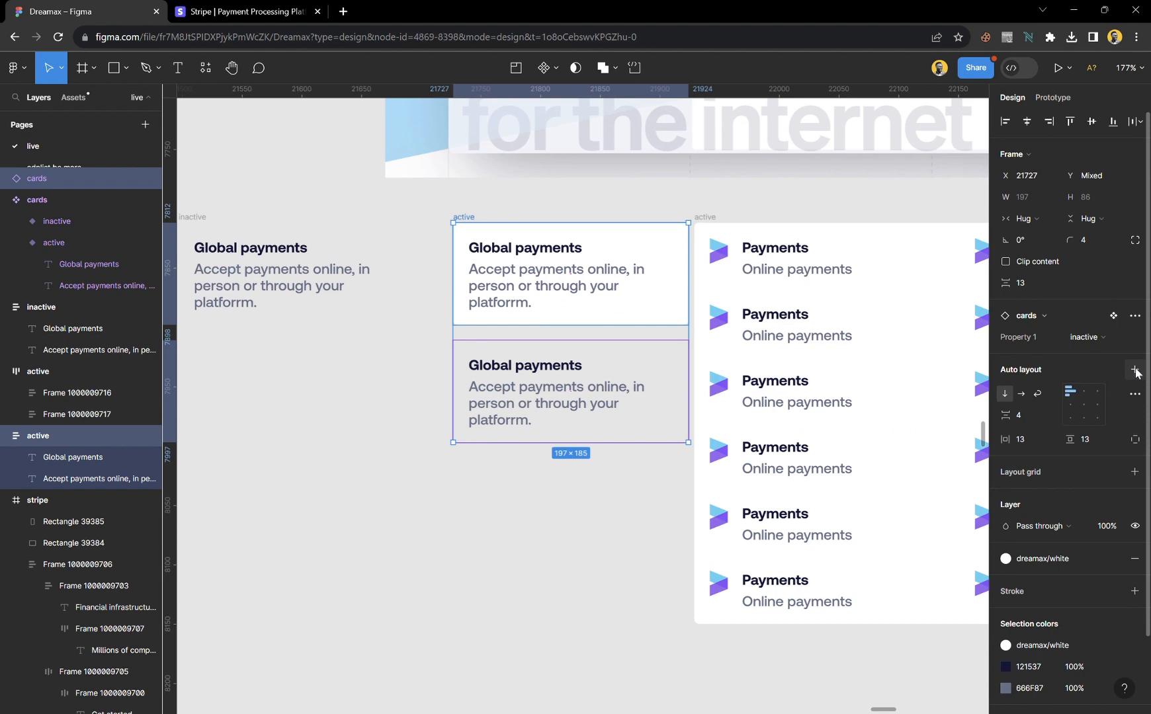
left_click(607, 368)
key("Up")
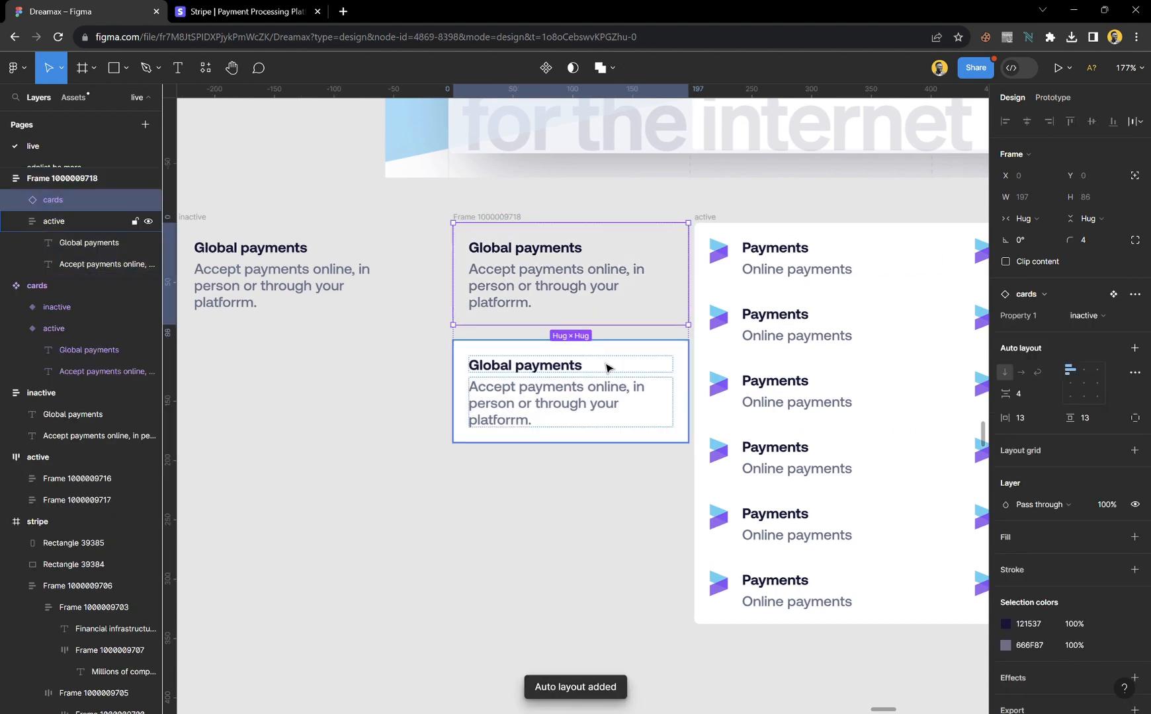
left_click(437, 365)
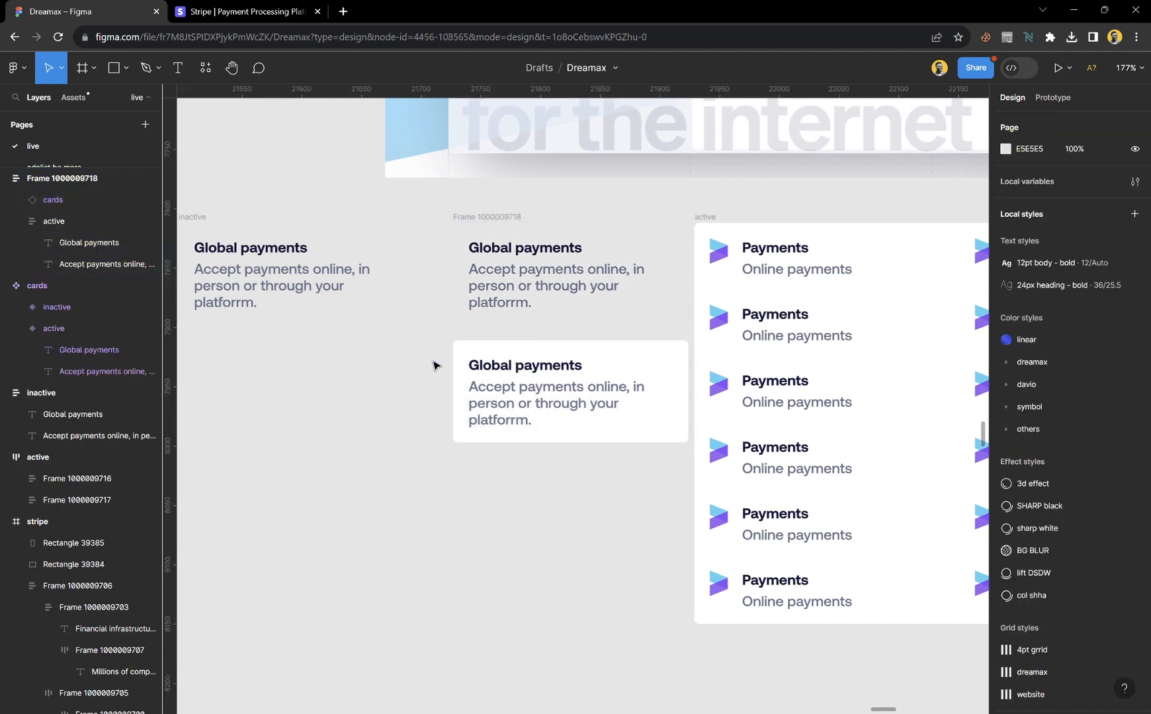
- Ungroup the auto layout frame and delete the standalone active Global payments card
left_click(503, 218)
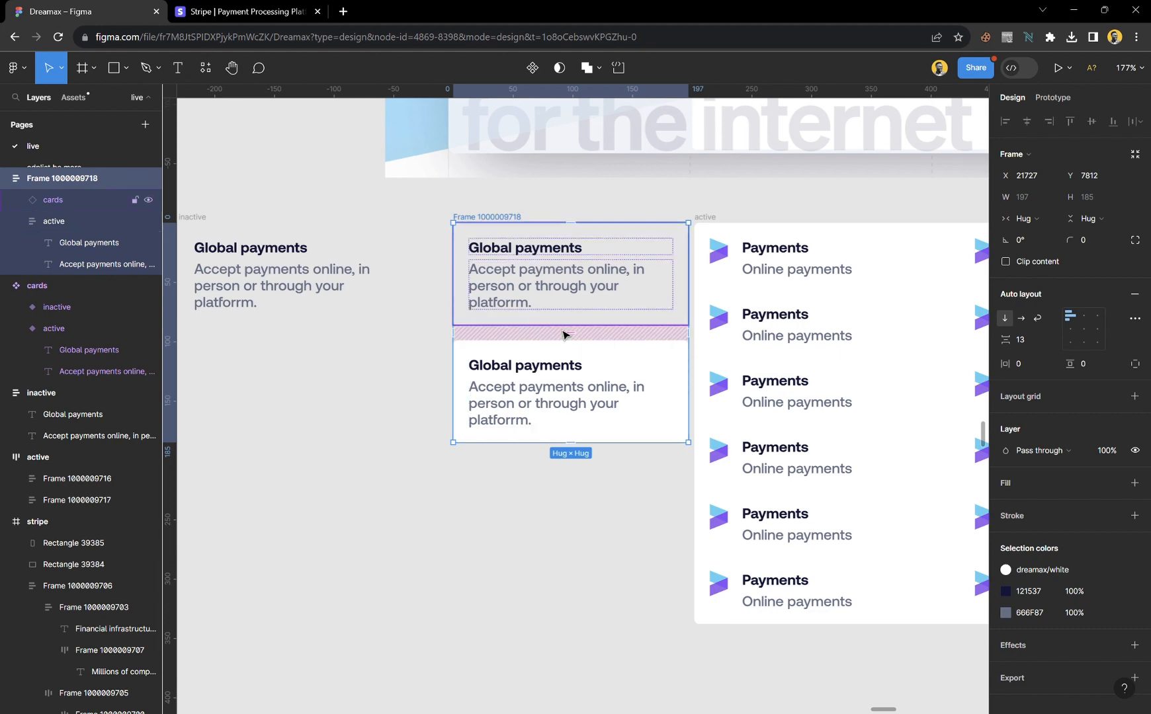
key("ctrl+shift+g")
left_click(447, 352)
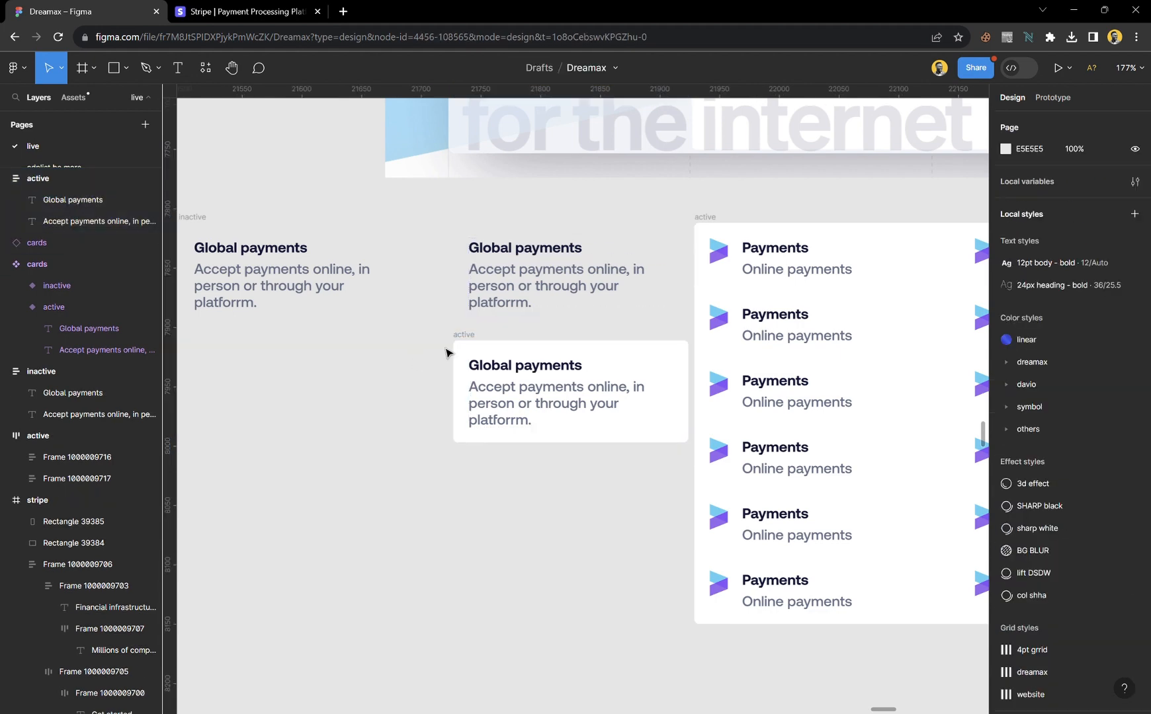
left_click(465, 339)
key("Delete")
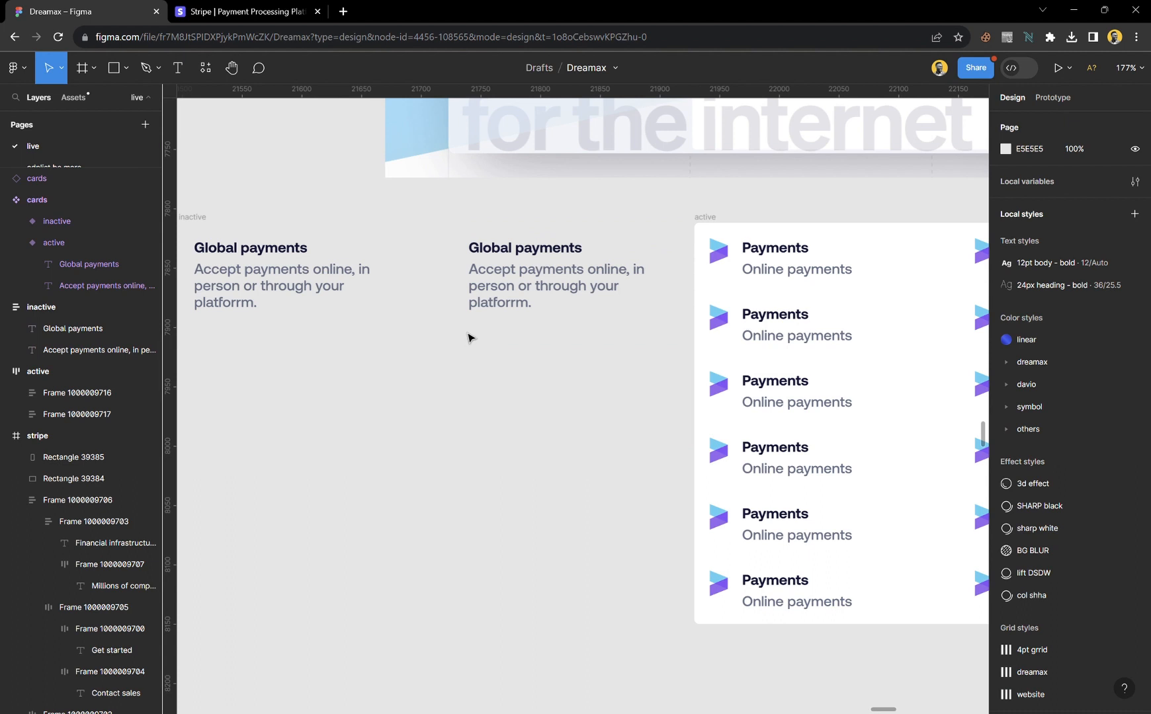
left_click(473, 299)
left_click(715, 226, "shift")
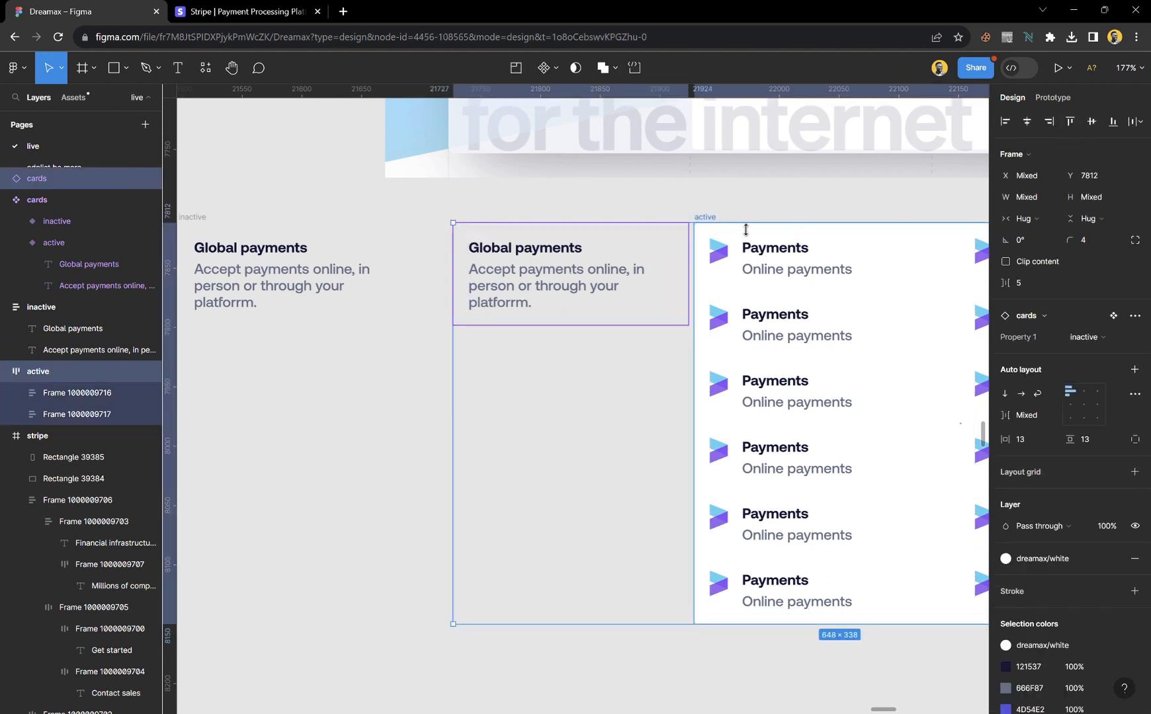
left_click(745, 218)
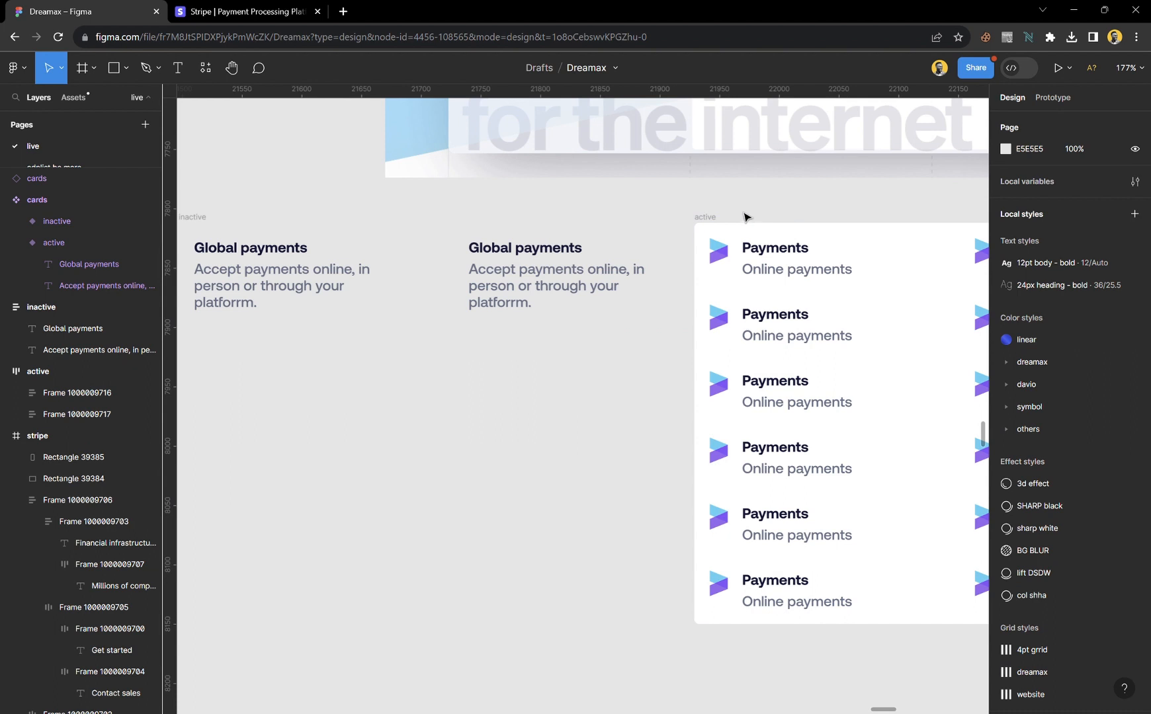
- Delete the leftover standalone inactive Global payments card
left_click(210, 225)
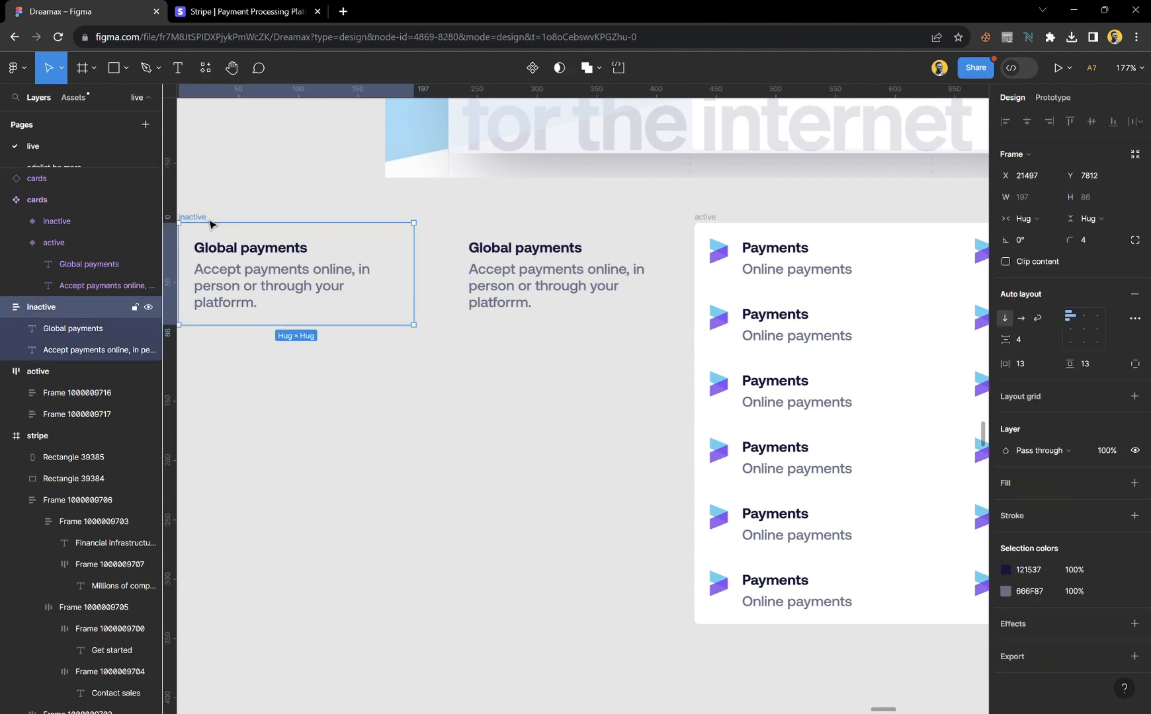
key("Delete")
scroll(398, 324, "down", 3)
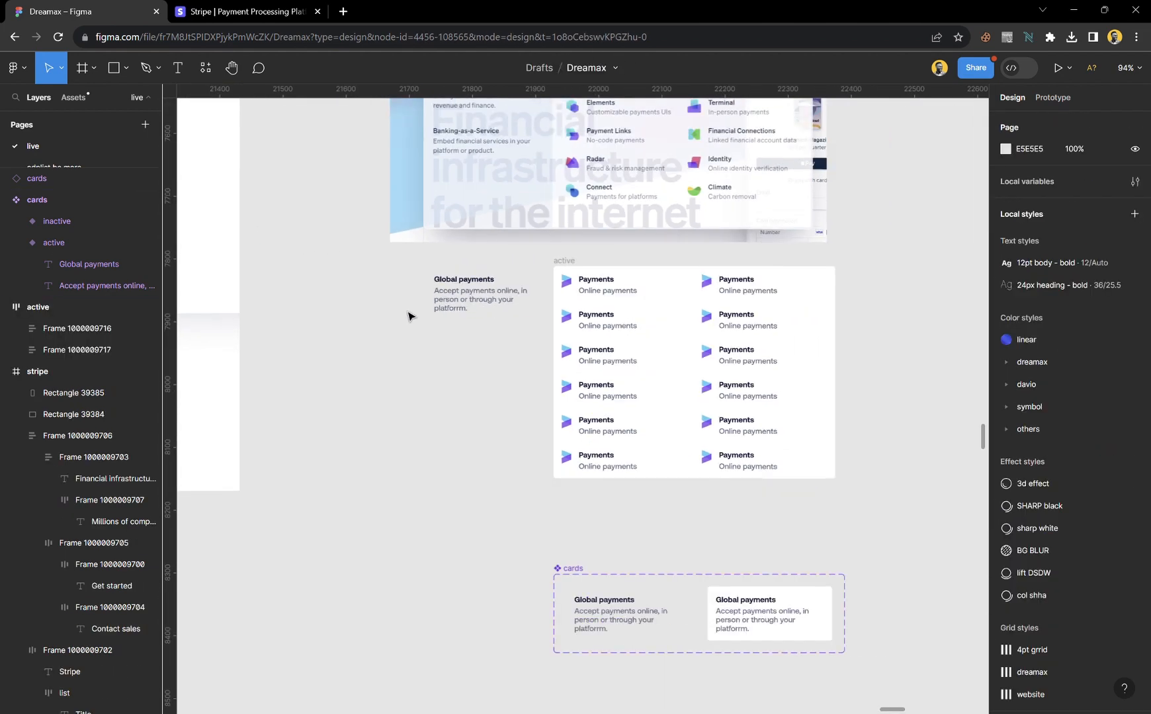
- Frame the Global payments card instance together with the two-column Payments card
left_click(440, 279)
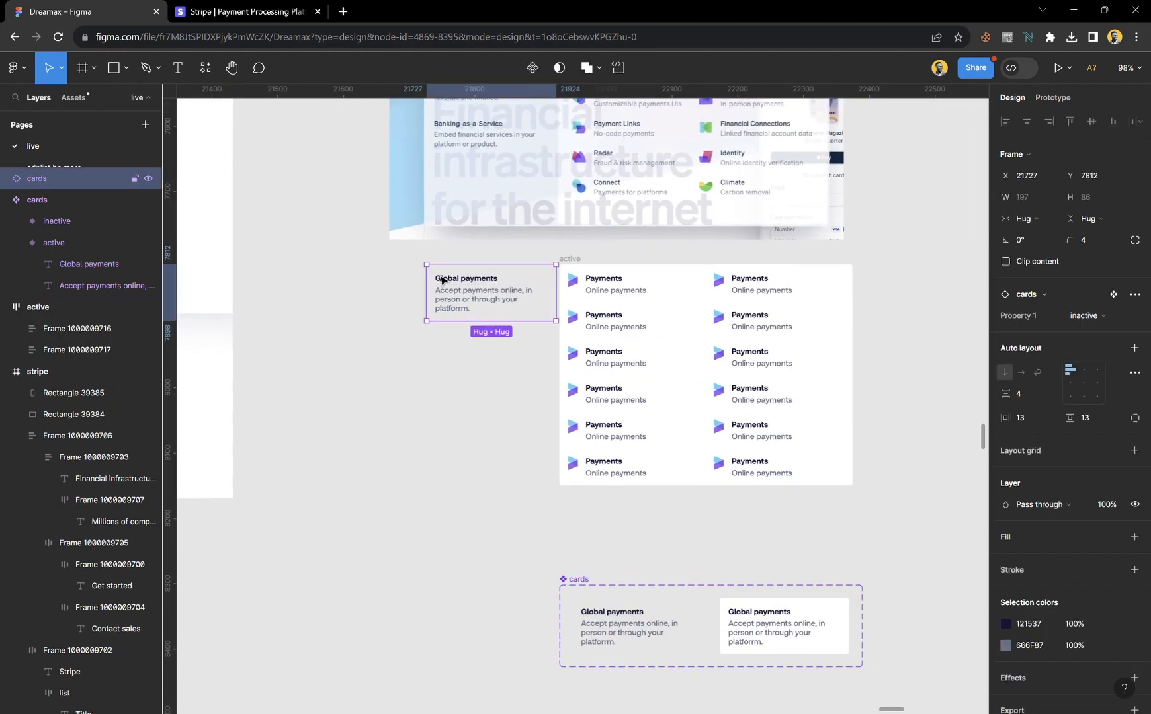
left_click(572, 266, "shift")
scroll(556, 353, "up", 5)
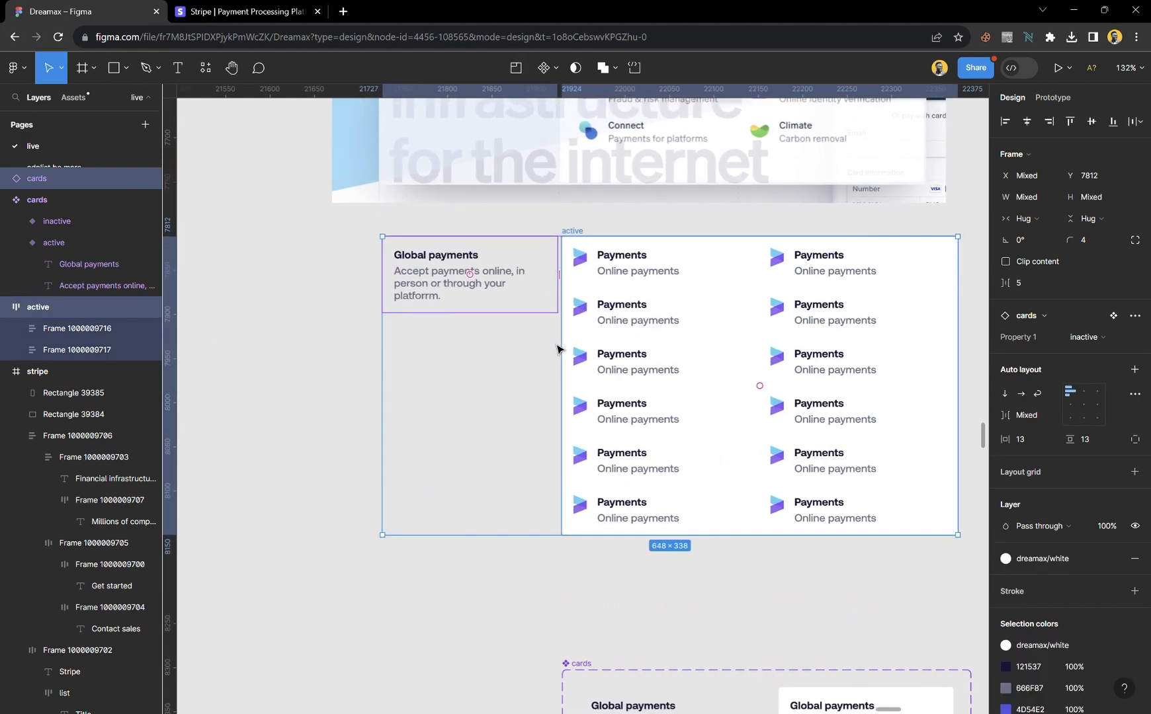
right_click(597, 268)
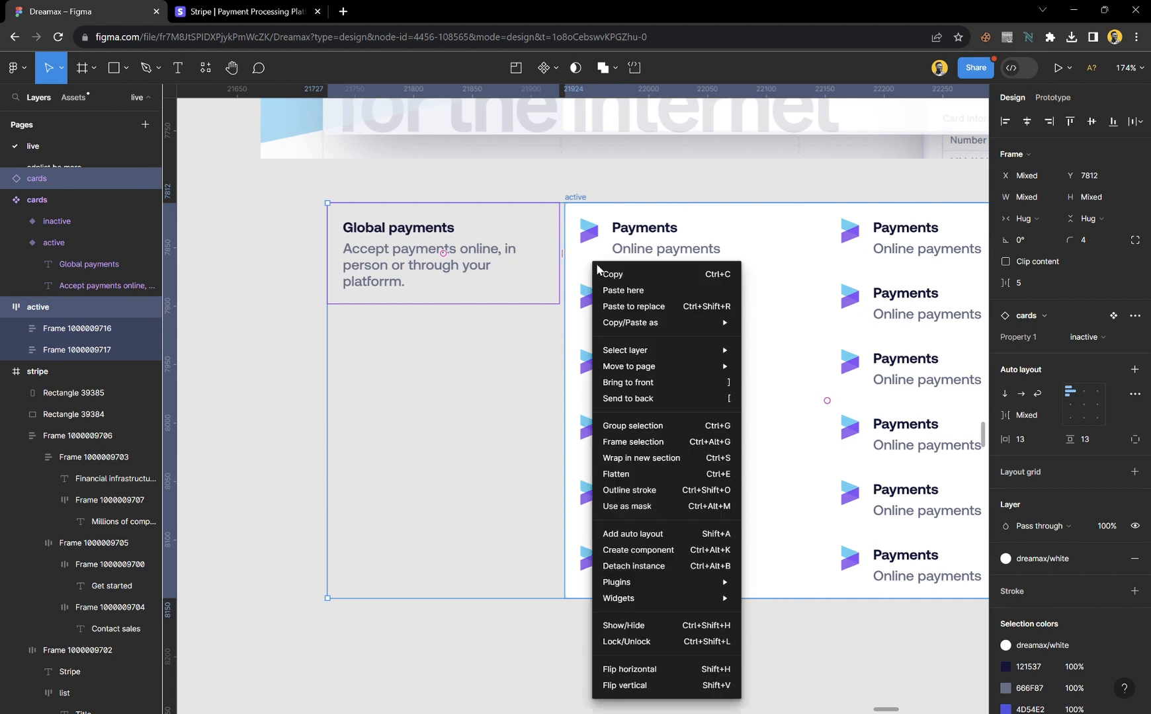
left_click(644, 447)
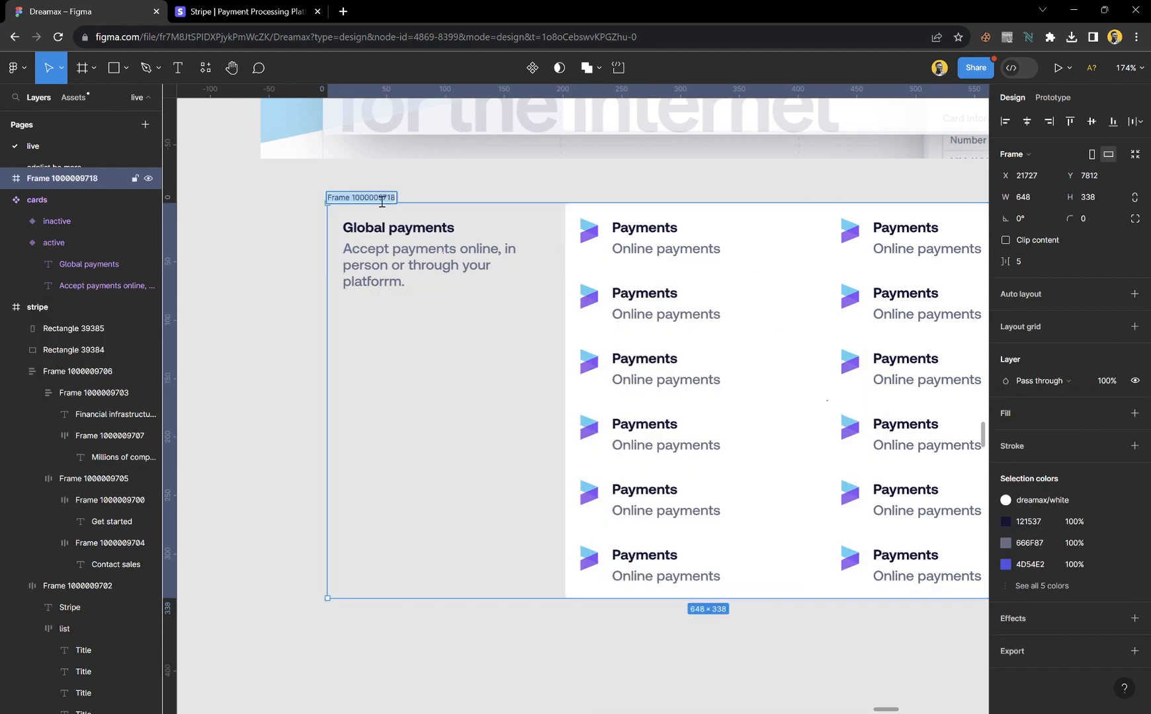
- Rename the new frame around the cards as insactive
type("insa")
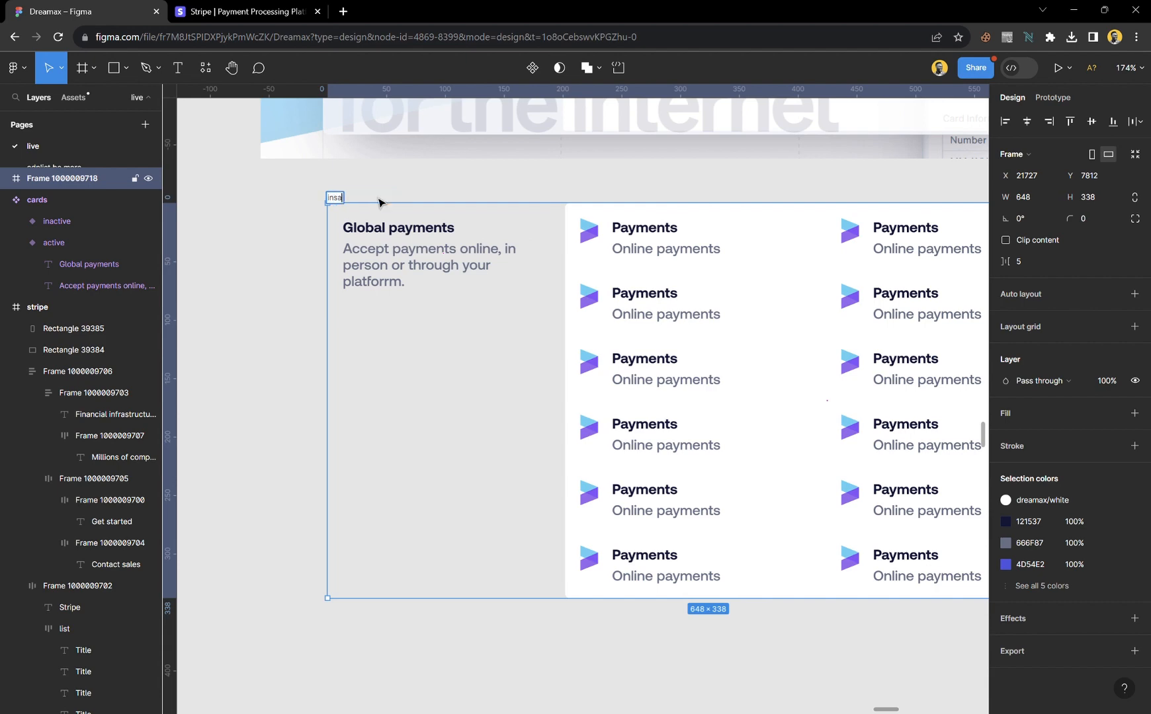
type("ctive")
key("Return")
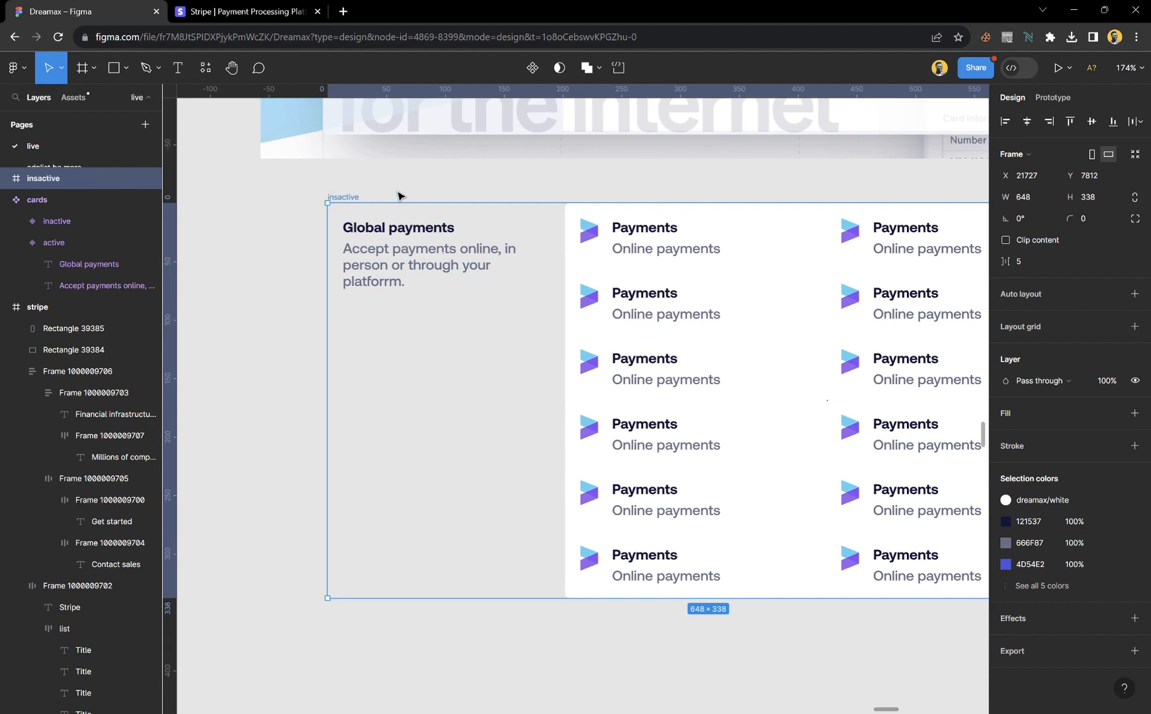
left_click(276, 306)
scroll(300, 322, "down", 5)
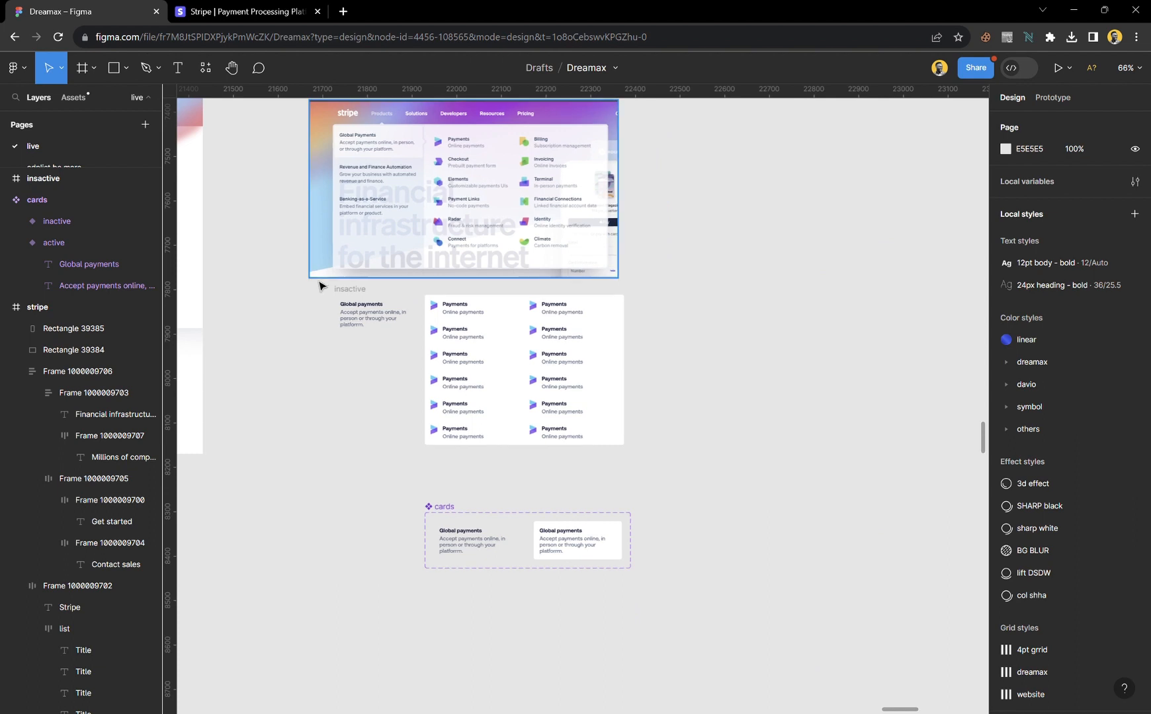
- Duplicate the insactive frame beside itself at X 22415, Y 7812 and rename the original frame as inactive
left_click(358, 294)
key("ctrl+d")
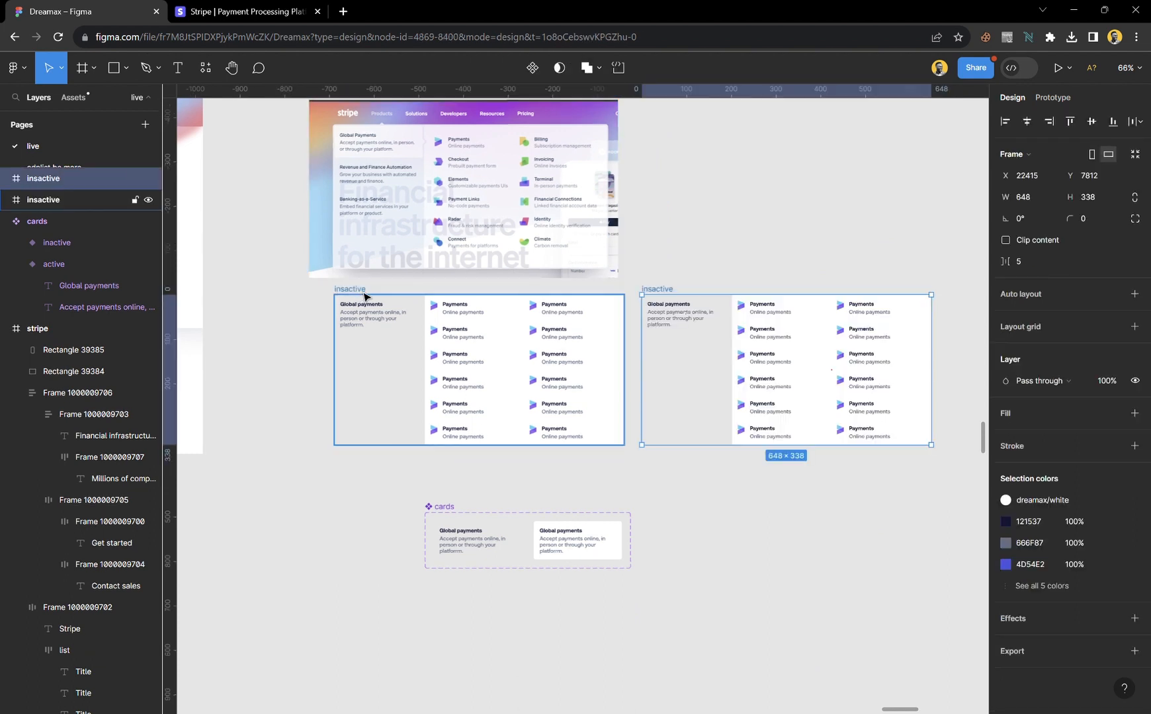
double_click(351, 289)
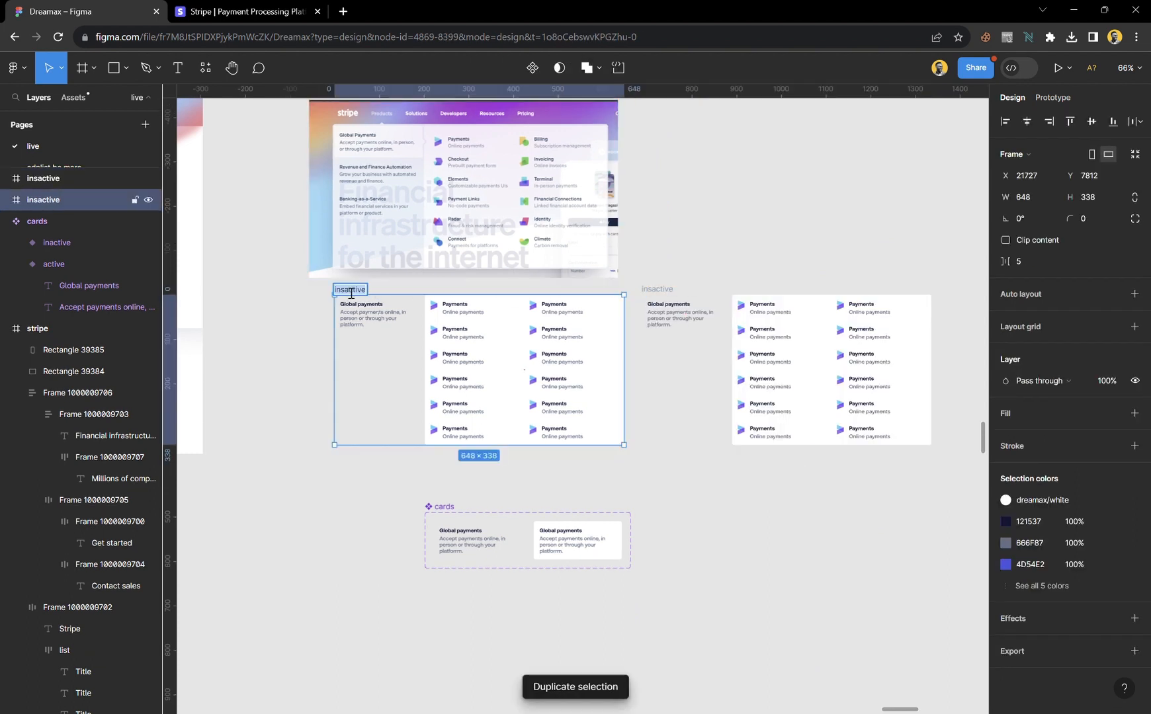
key("Return")
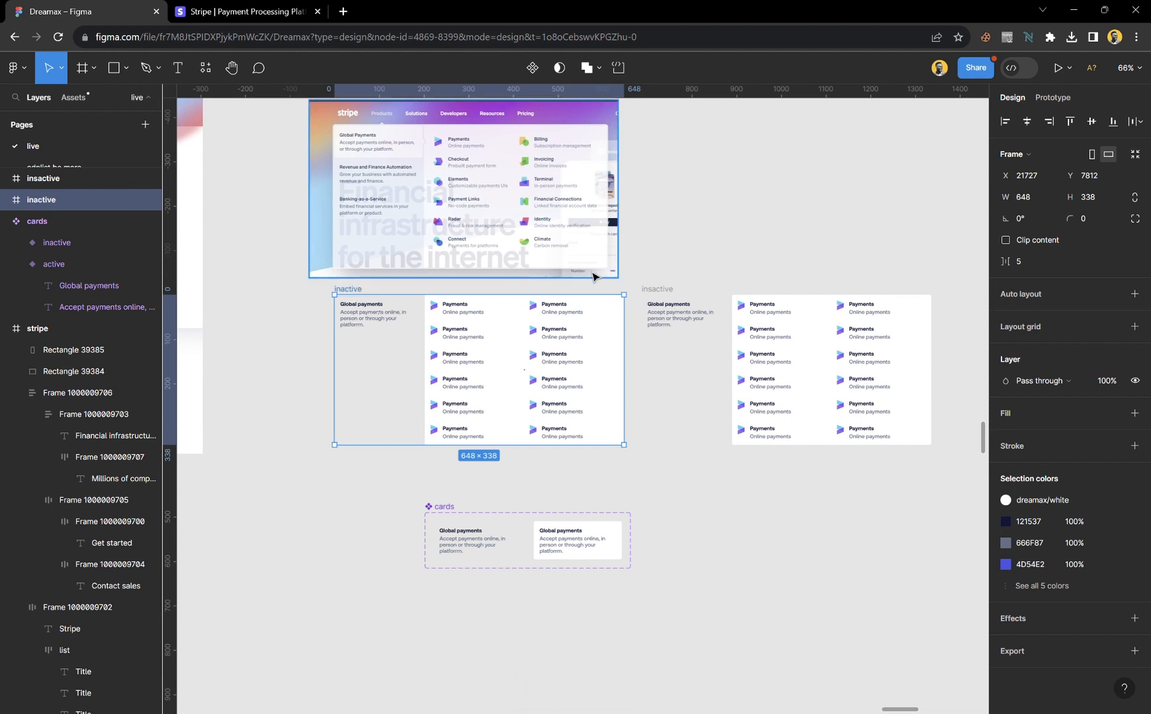
- Rename the duplicated frame as active
left_click(663, 285)
double_click(658, 292)
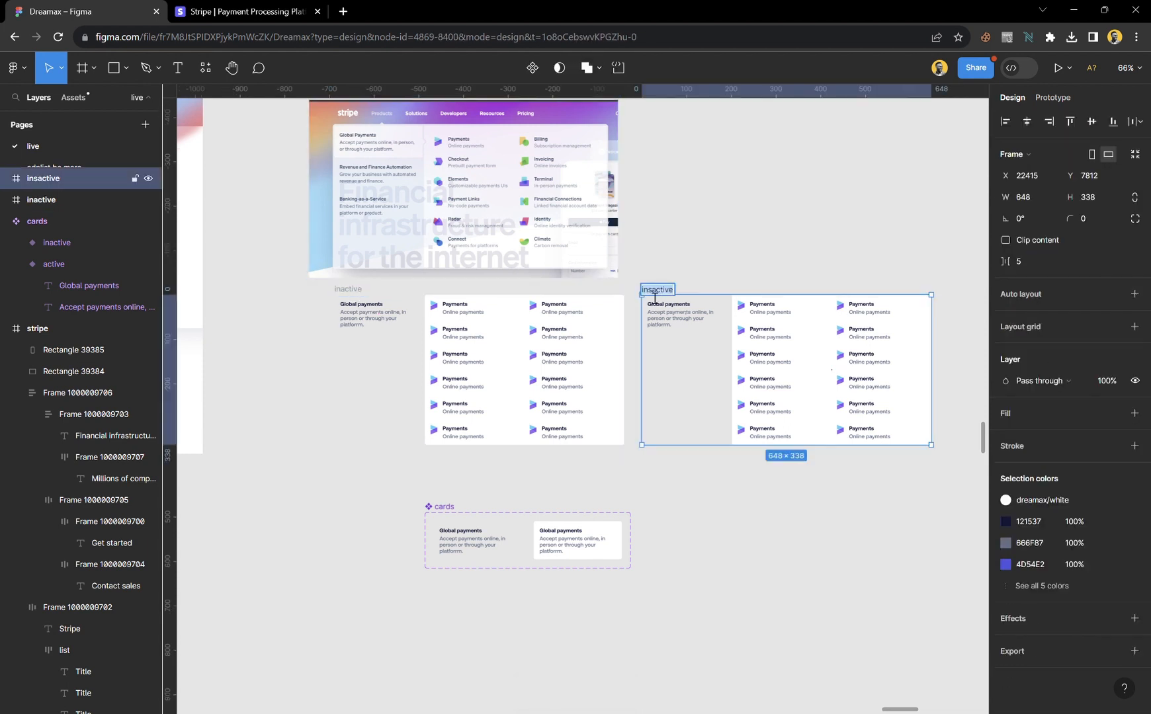
left_click(660, 299)
key("BackSpace")
key("BackSpace")
key("Return")
left_click(730, 254)
scroll(698, 383, "up", 3)
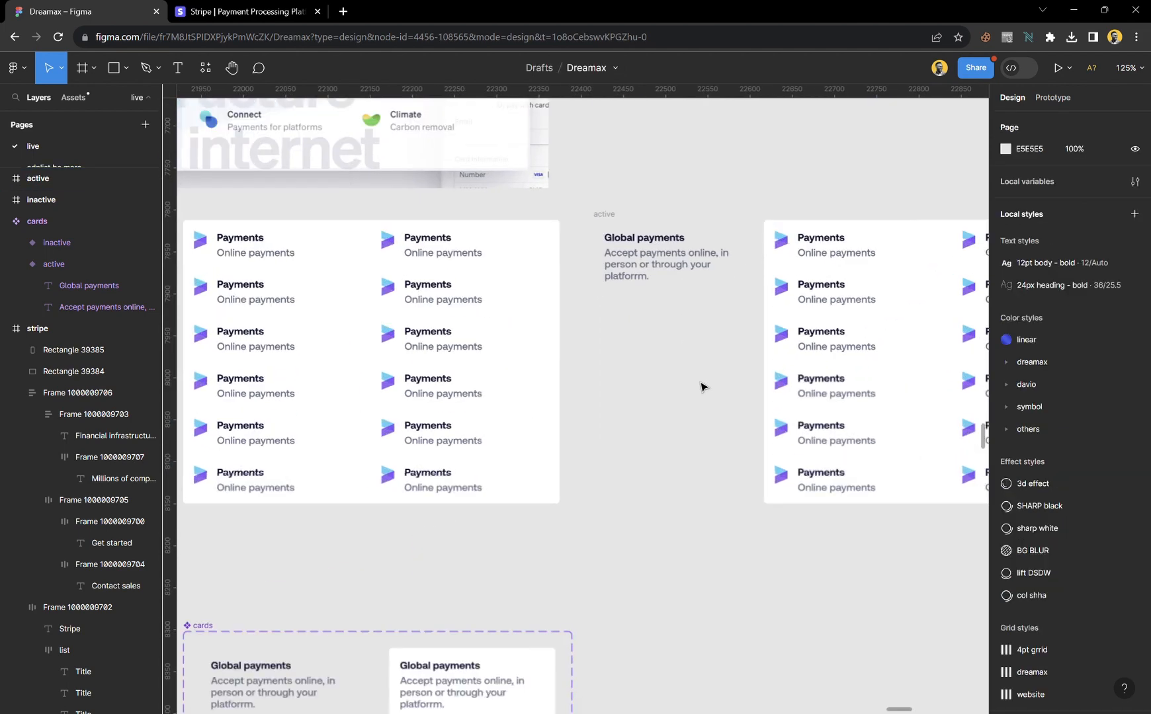
scroll(702, 387, "up", 2)
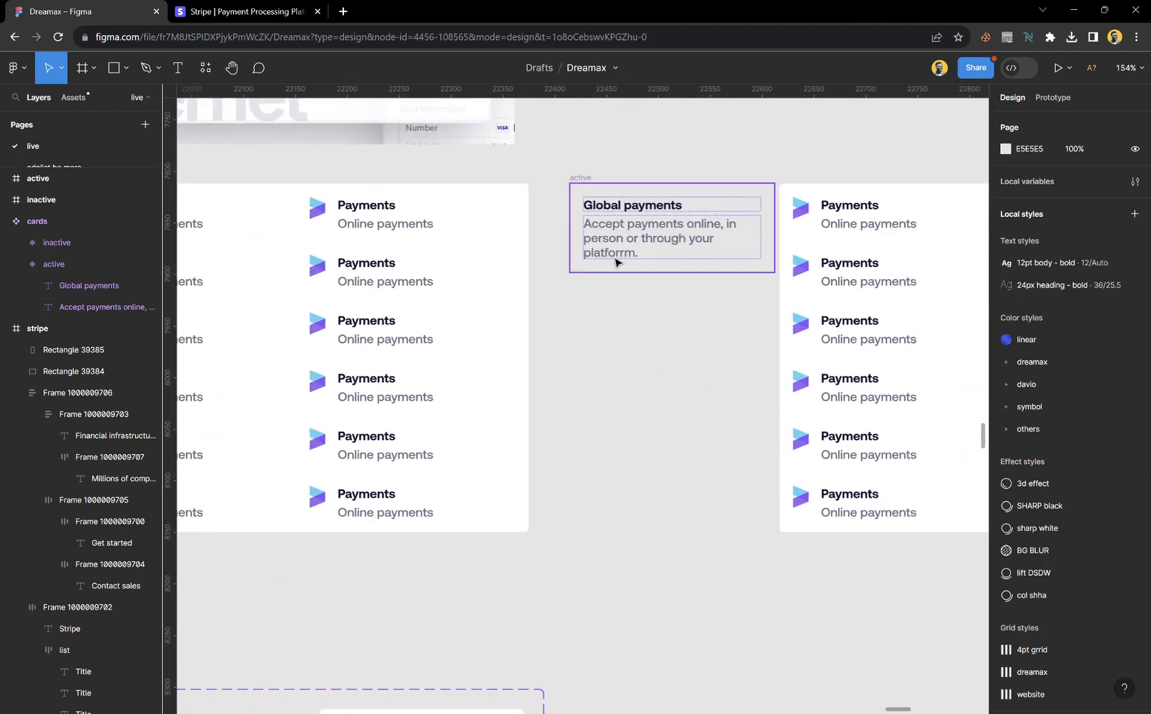
scroll(463, 304, "down", 3)
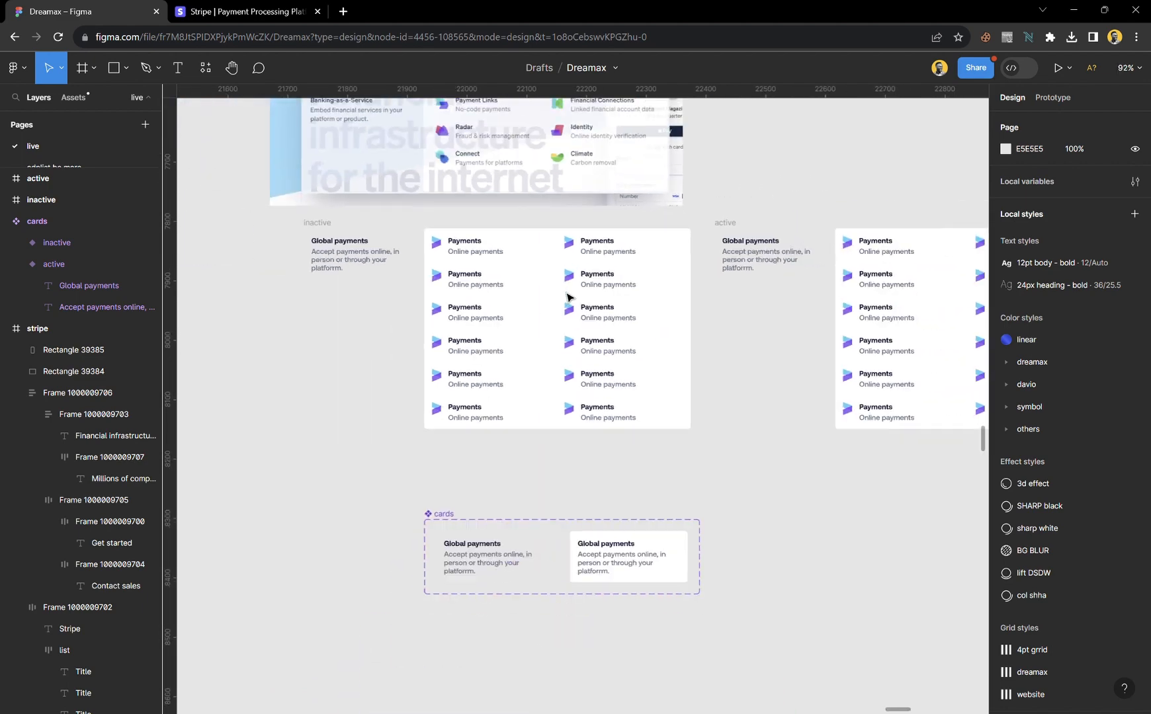
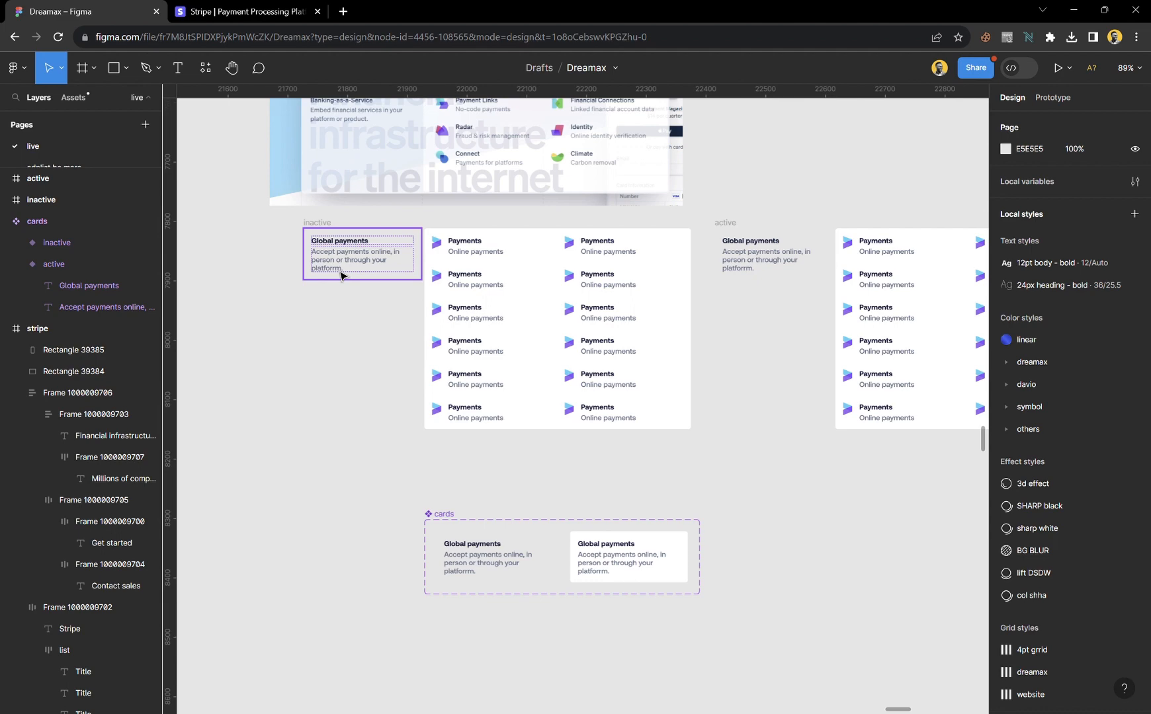
- Place two copies of the Global payments card below the original in the inactive frame, at Y 96 and Y 192
left_click(341, 275)
scroll(341, 276, "up", 5)
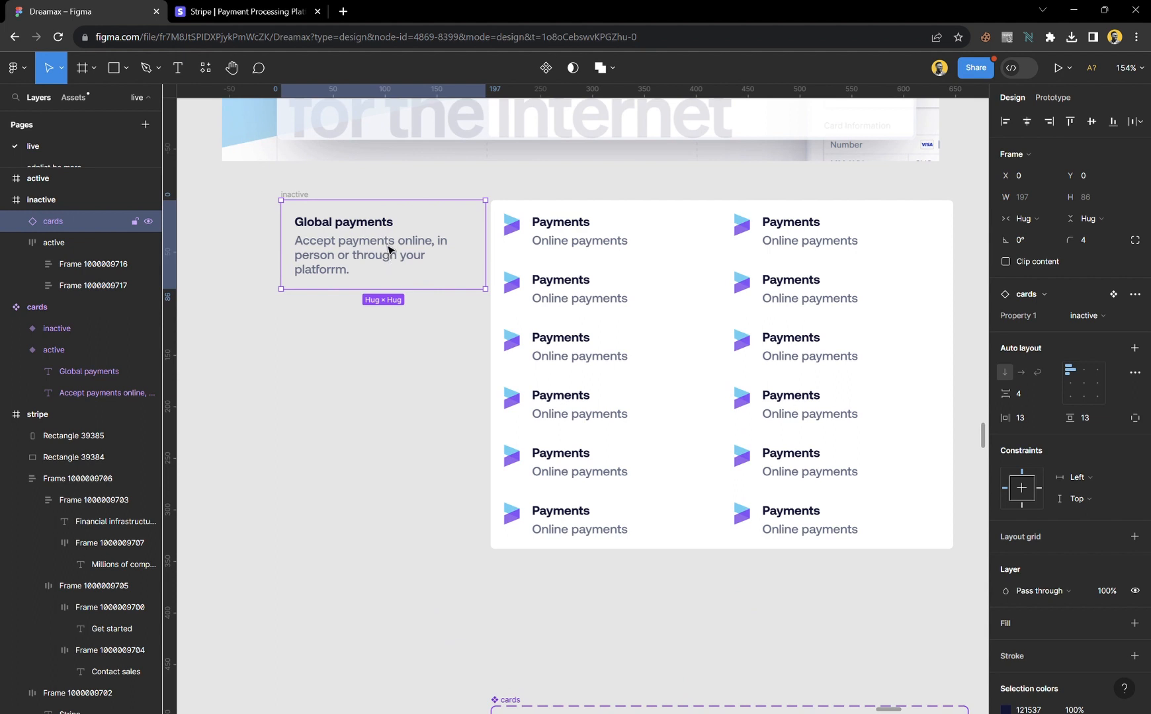
left_click_drag(389, 249, 386, 348)
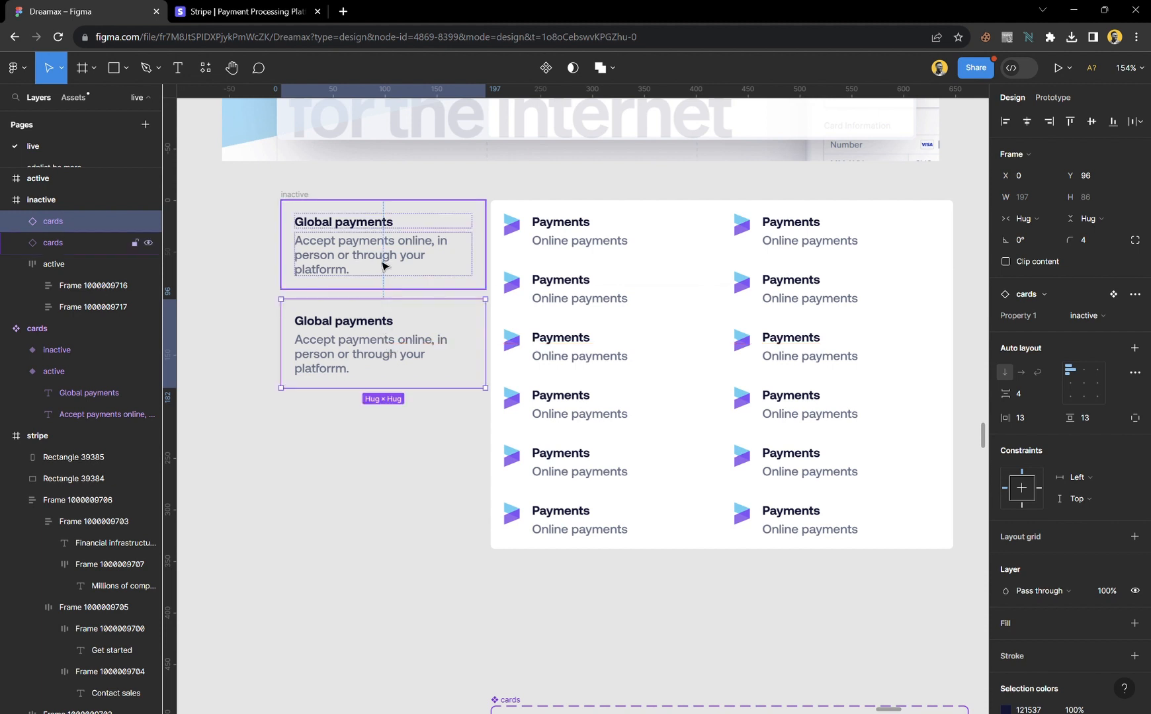
key("ctrl+d")
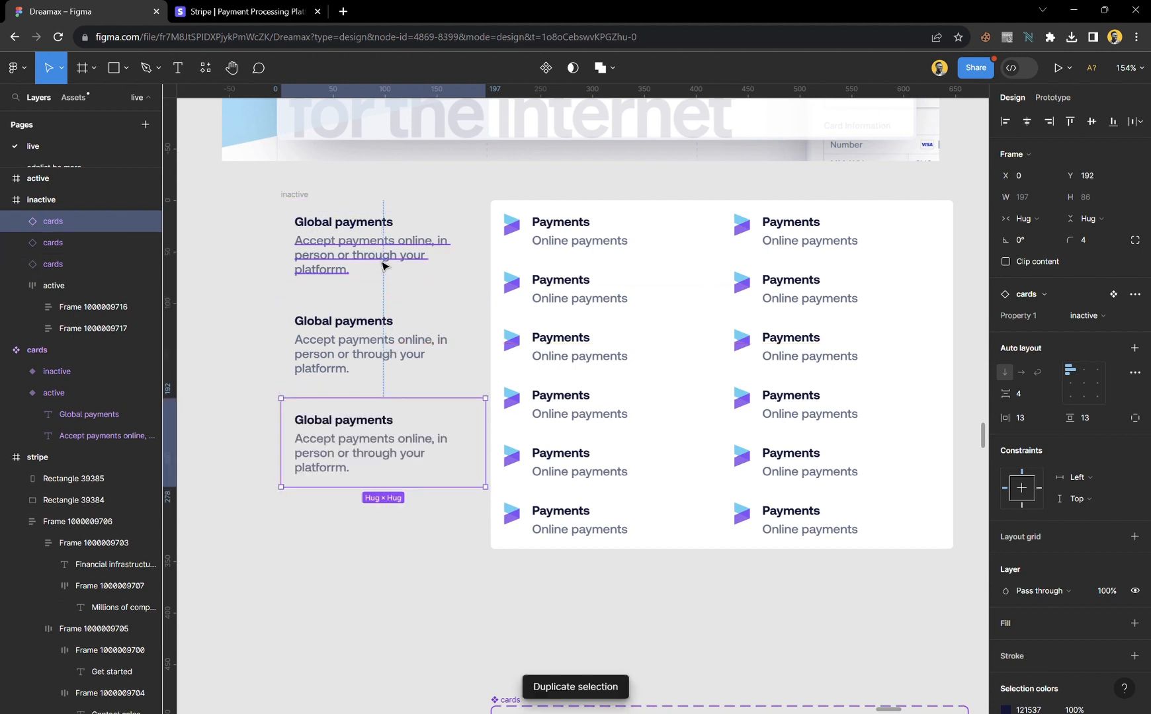
- Copy the two added Global payments cards into the active frame at the same positions below its first card
left_click(390, 337, "shift")
scroll(391, 342, "right", 5)
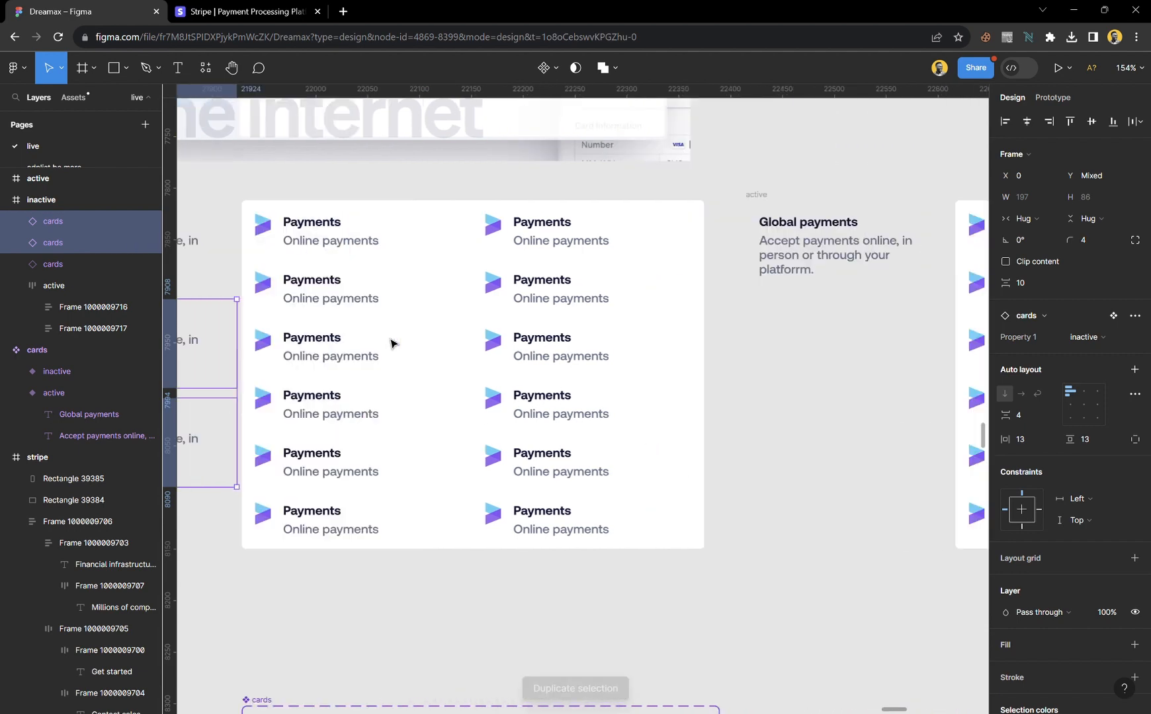
scroll(391, 343, "right", 4)
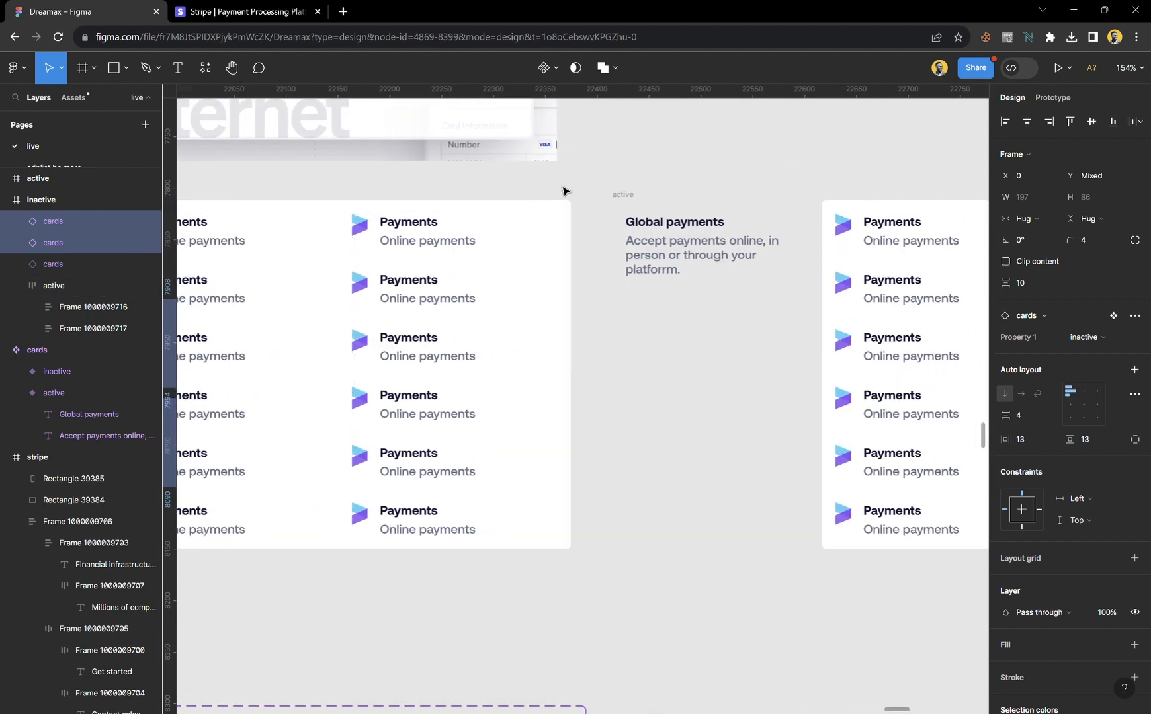
left_click(625, 196)
key("ctrl+v")
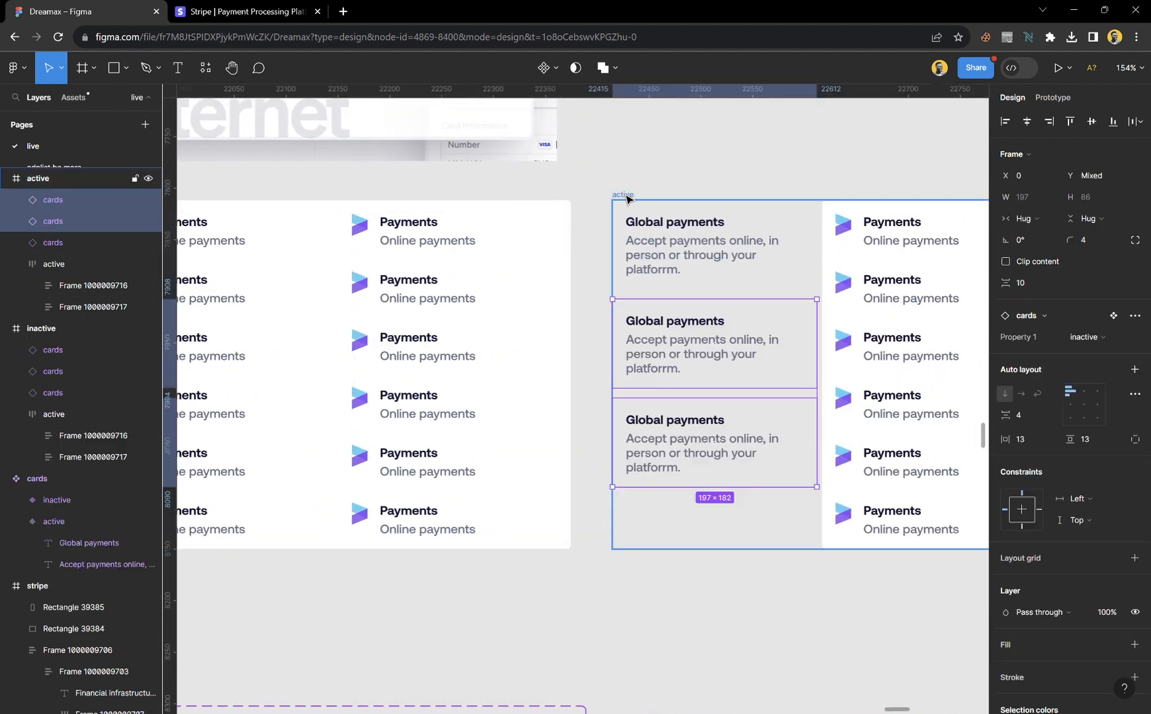
left_click(696, 173)
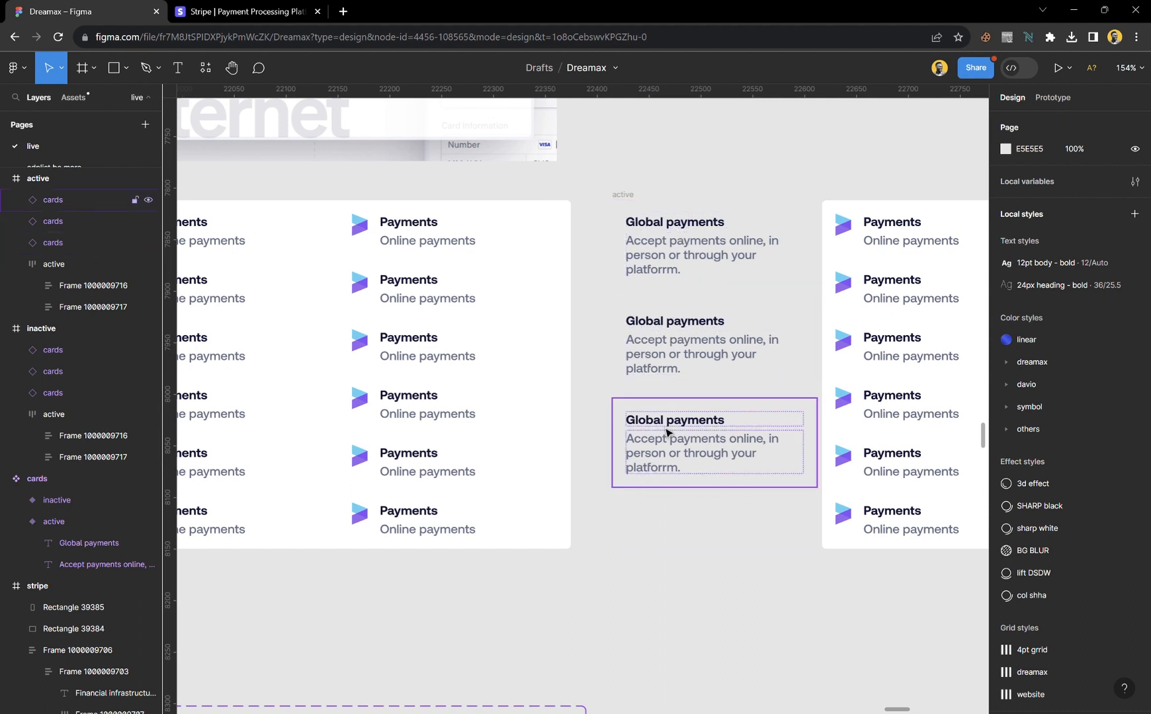
left_click(663, 479)
left_click(660, 371, "shift")
left_click(662, 261, "shift")
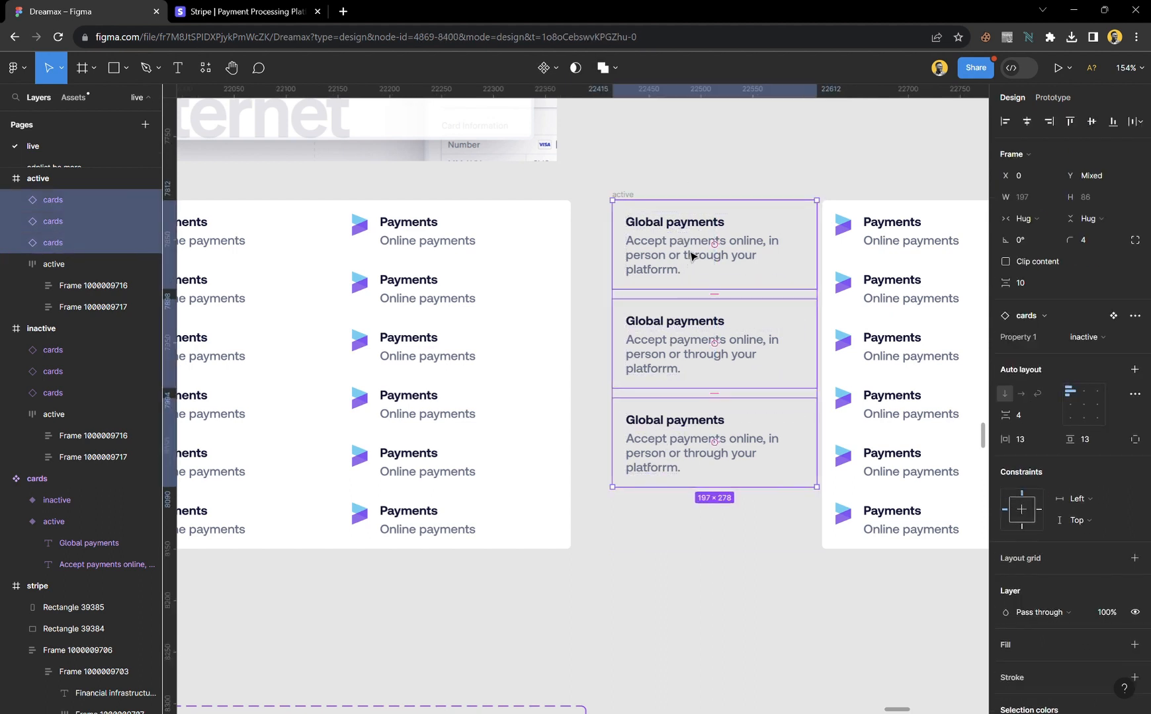
left_click(673, 172)
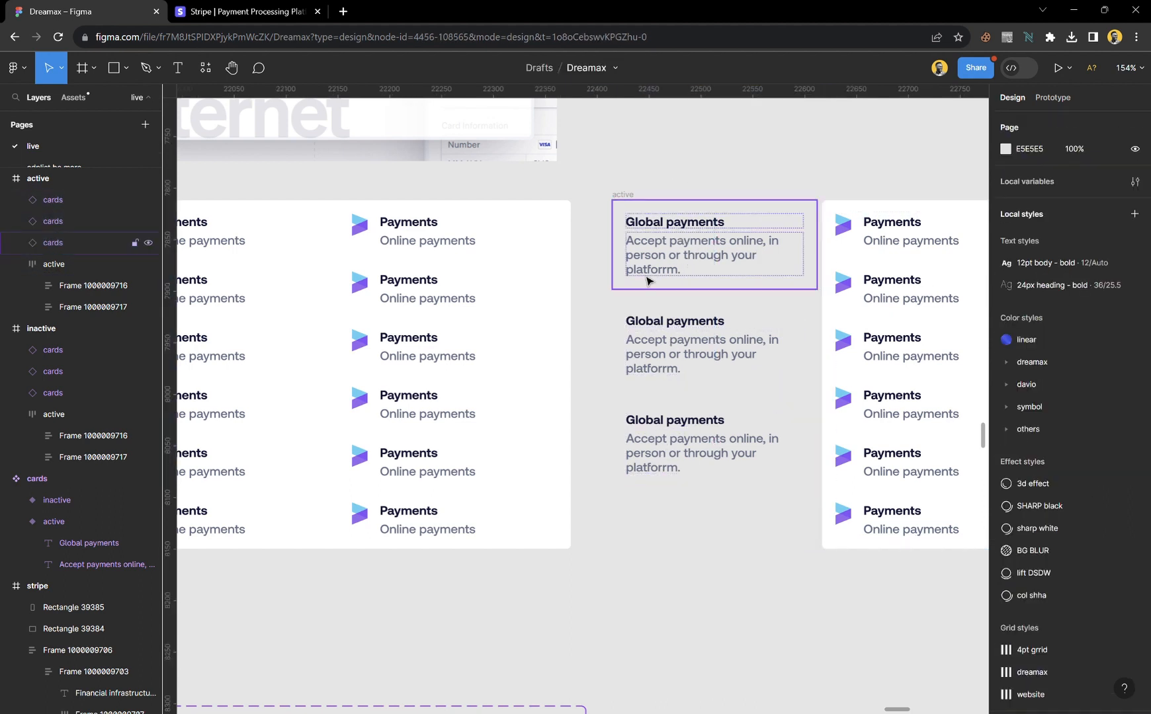
scroll(612, 362, "down", 3)
scroll(612, 362, "down", 2)
scroll(612, 362, "up", 3)
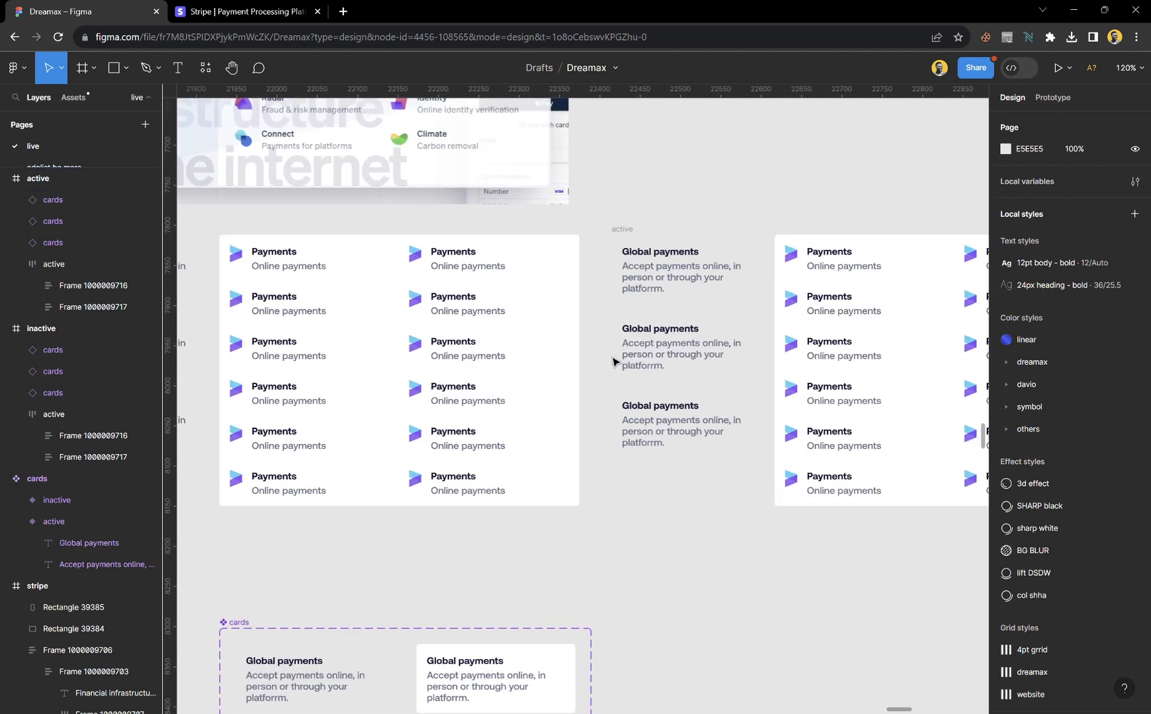
- Hide the two-column Payments card inside the inactive frame
left_click(380, 302)
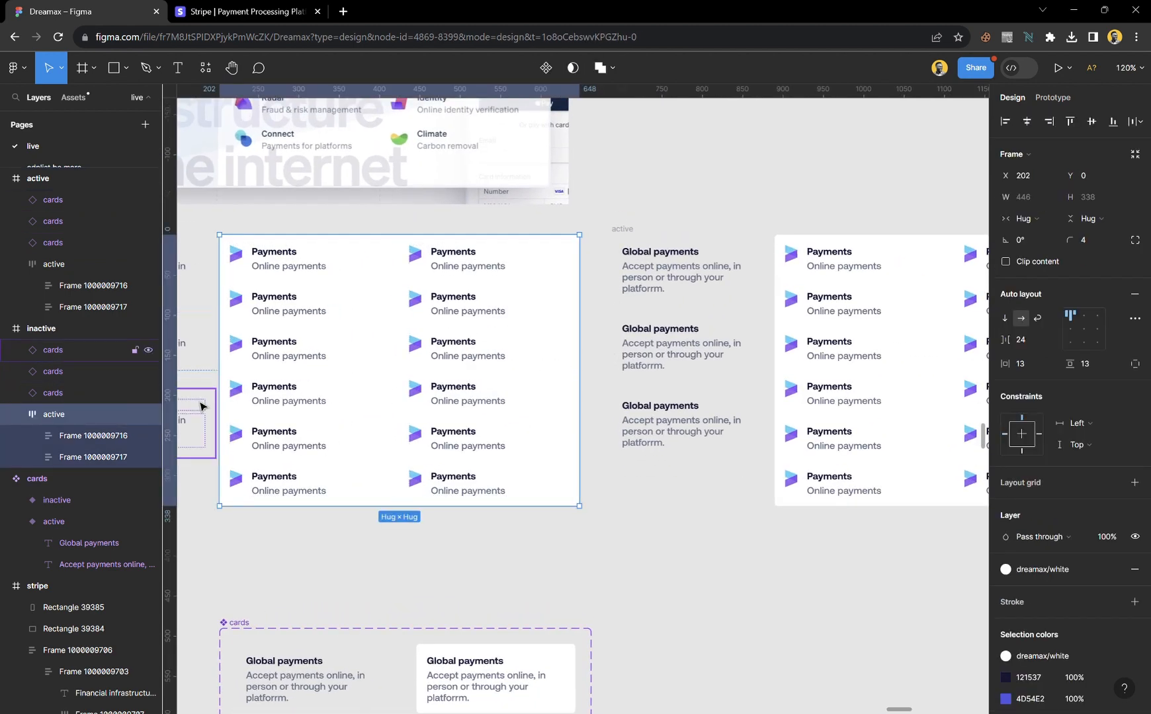
left_click(148, 415)
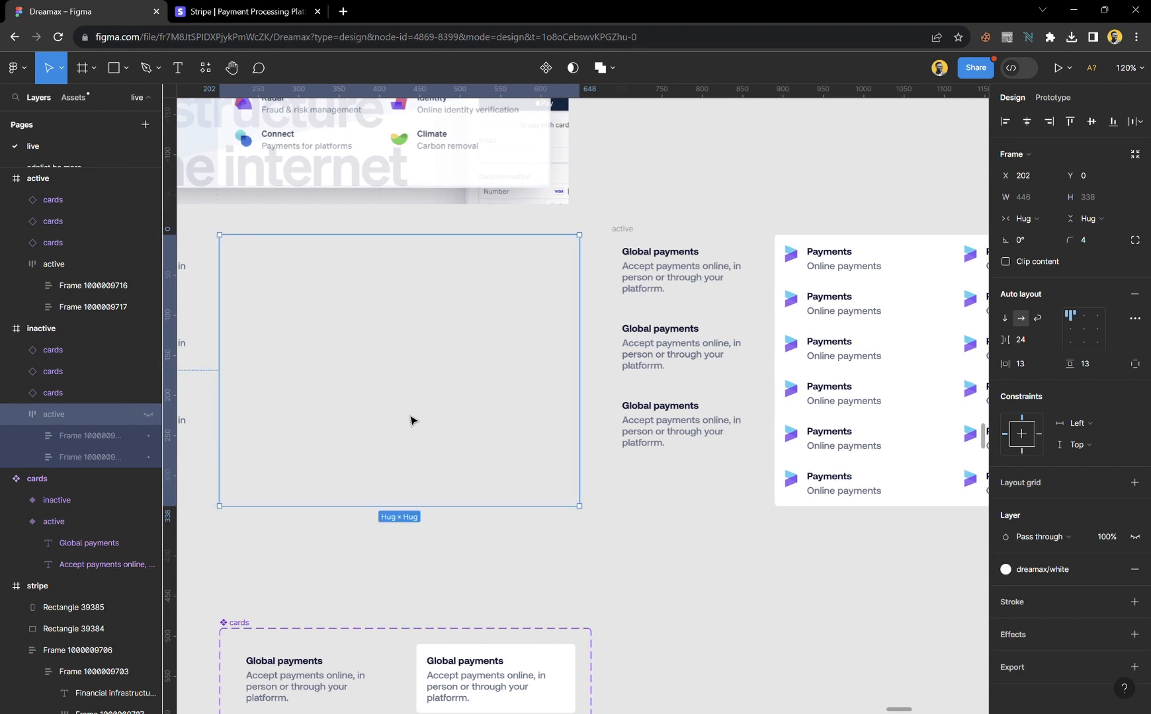
left_click(632, 539)
- Combine the inactive and active frames into a component set and select its inactive variant
scroll(488, 378, "left", 4)
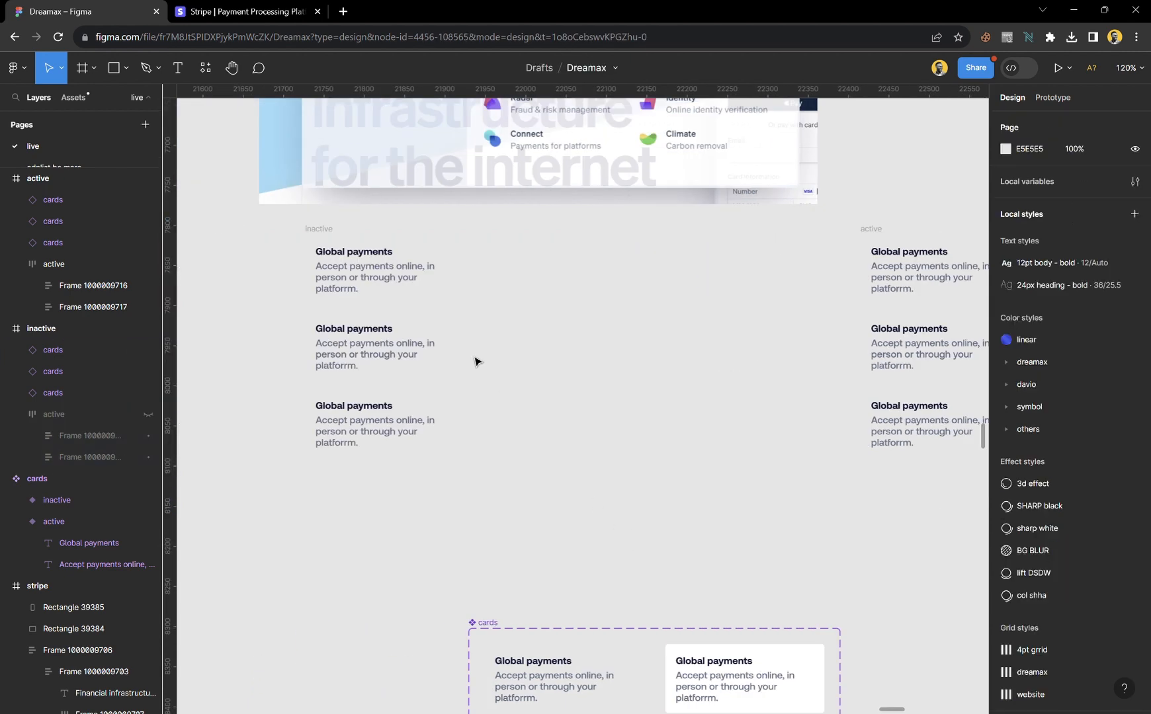
left_click(329, 233)
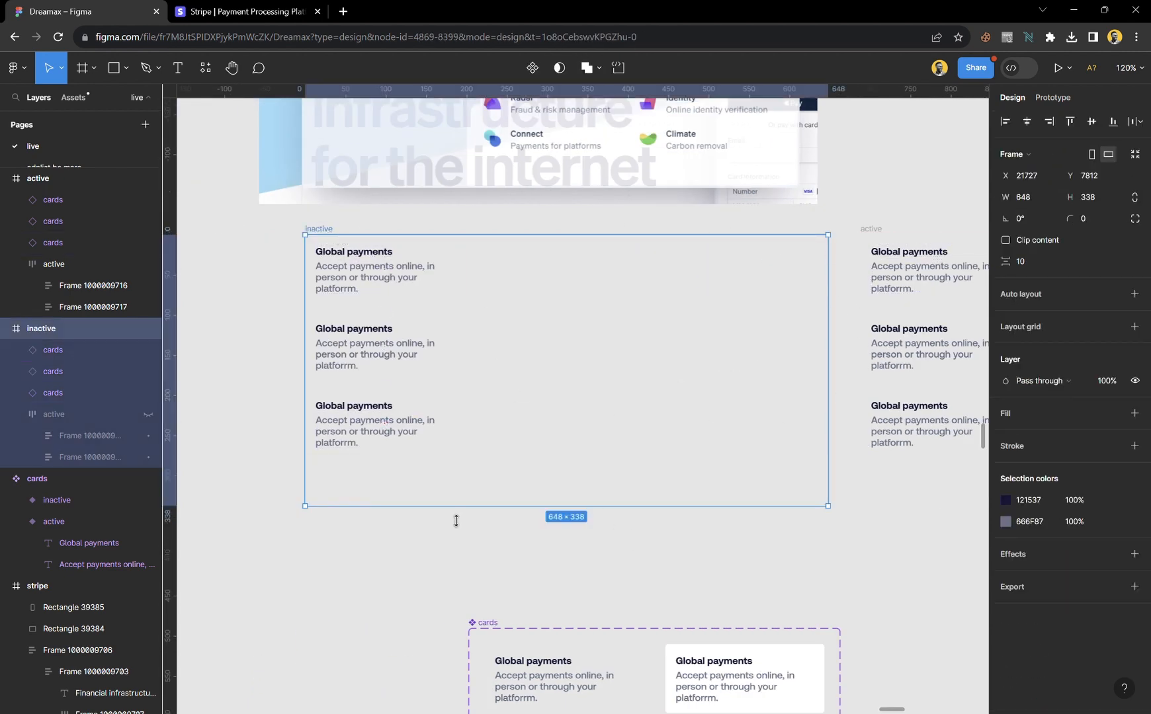
scroll(483, 360, "down", 2)
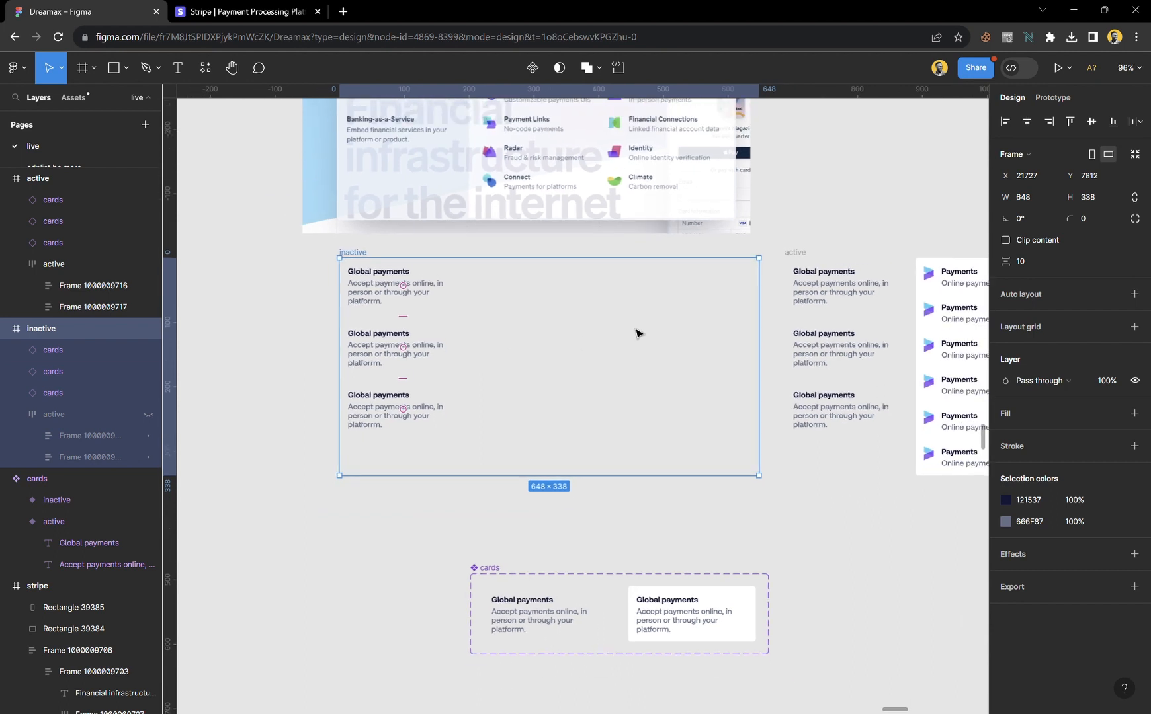
scroll(665, 324, "right", 2)
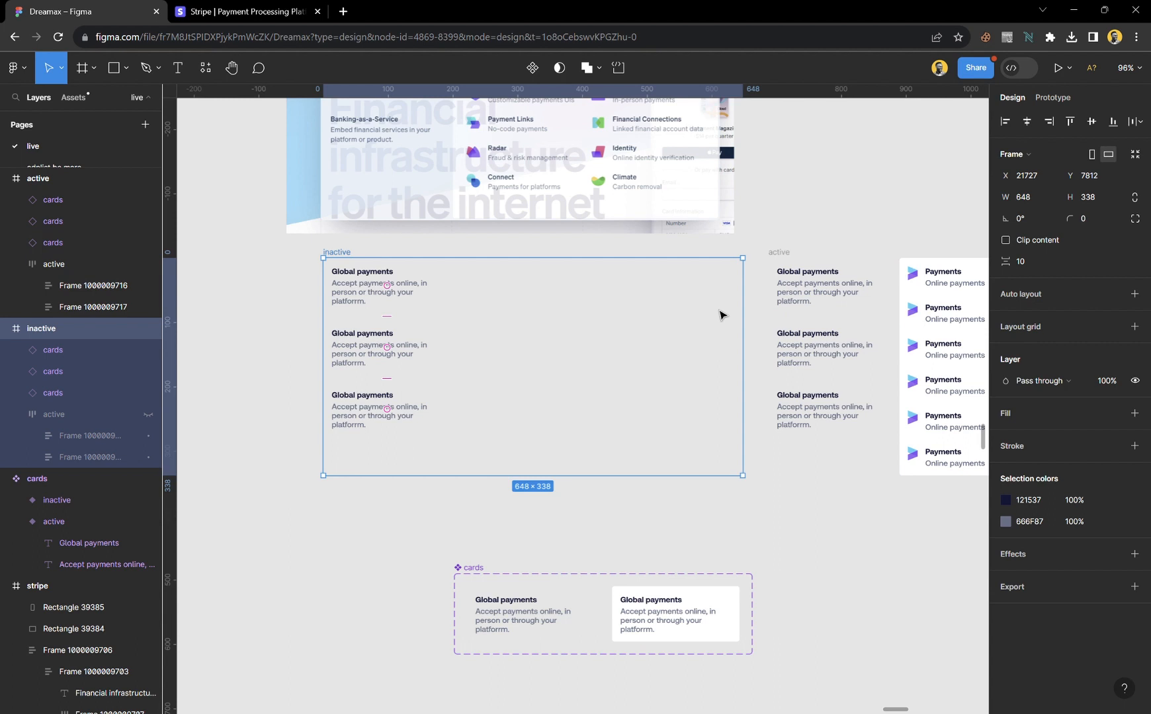
left_click(787, 257, "shift")
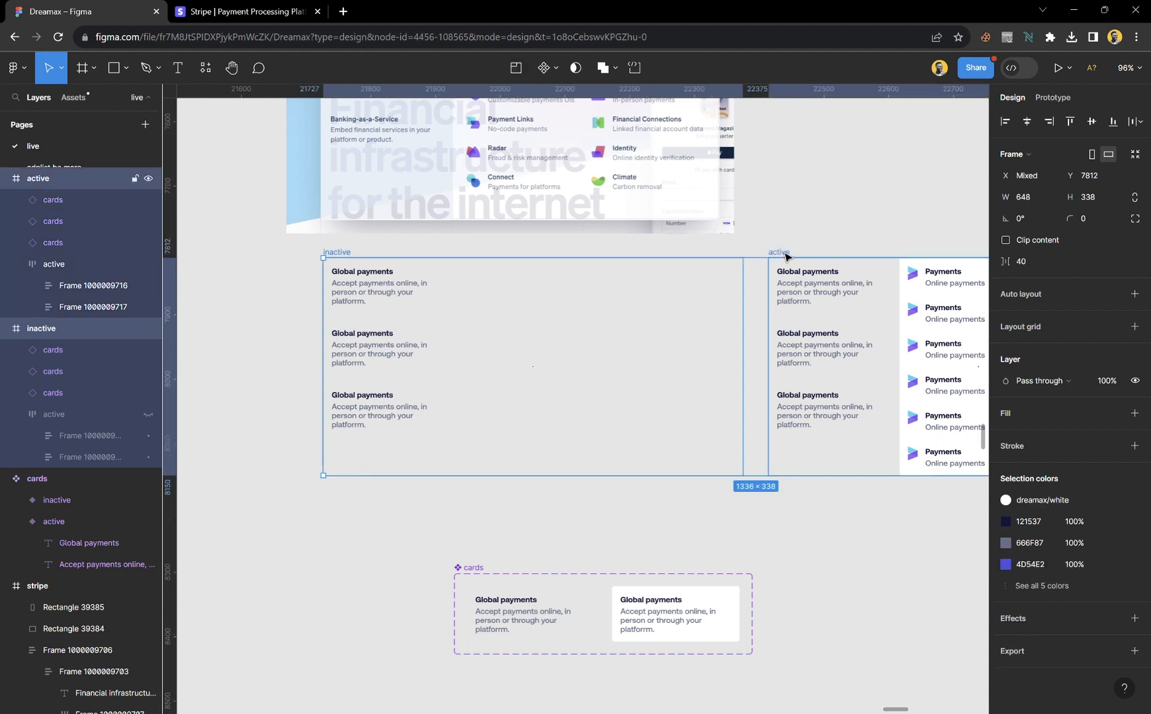
left_click(556, 68)
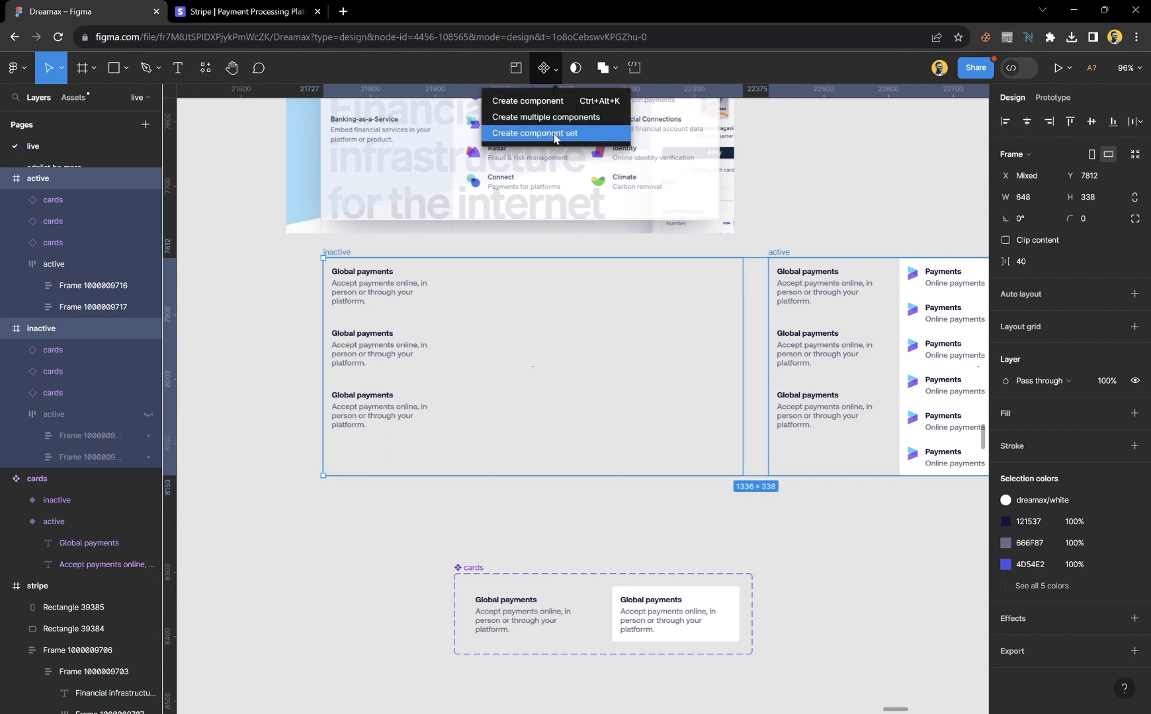
left_click(556, 133)
scroll(711, 377, "right", 2)
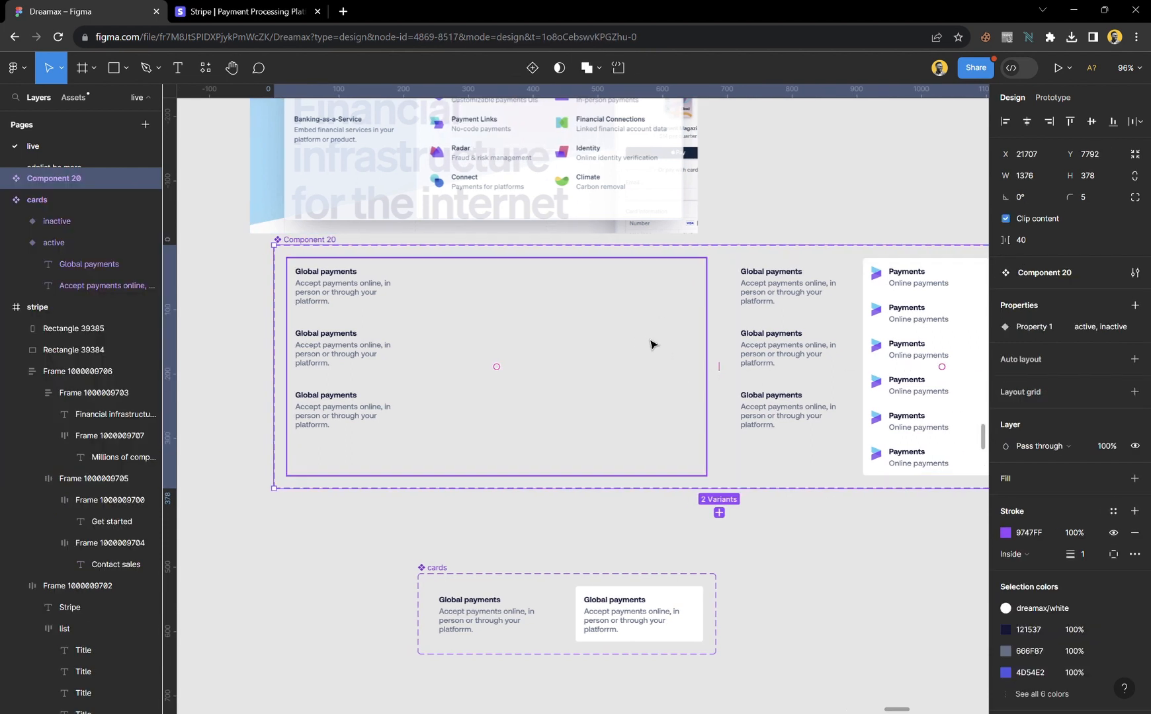
left_click(543, 319)
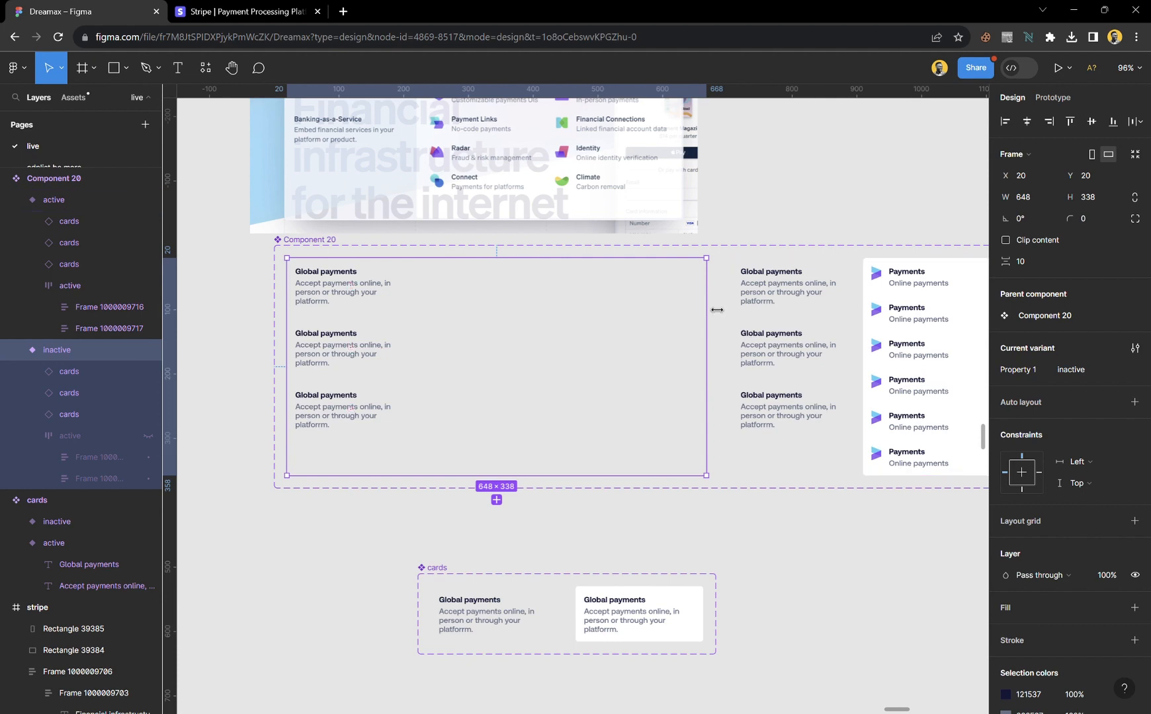
- Copy the third Payments item from the first column of the active variant onto the empty canvas below the component set
scroll(820, 376, "up", 5, "ctrl")
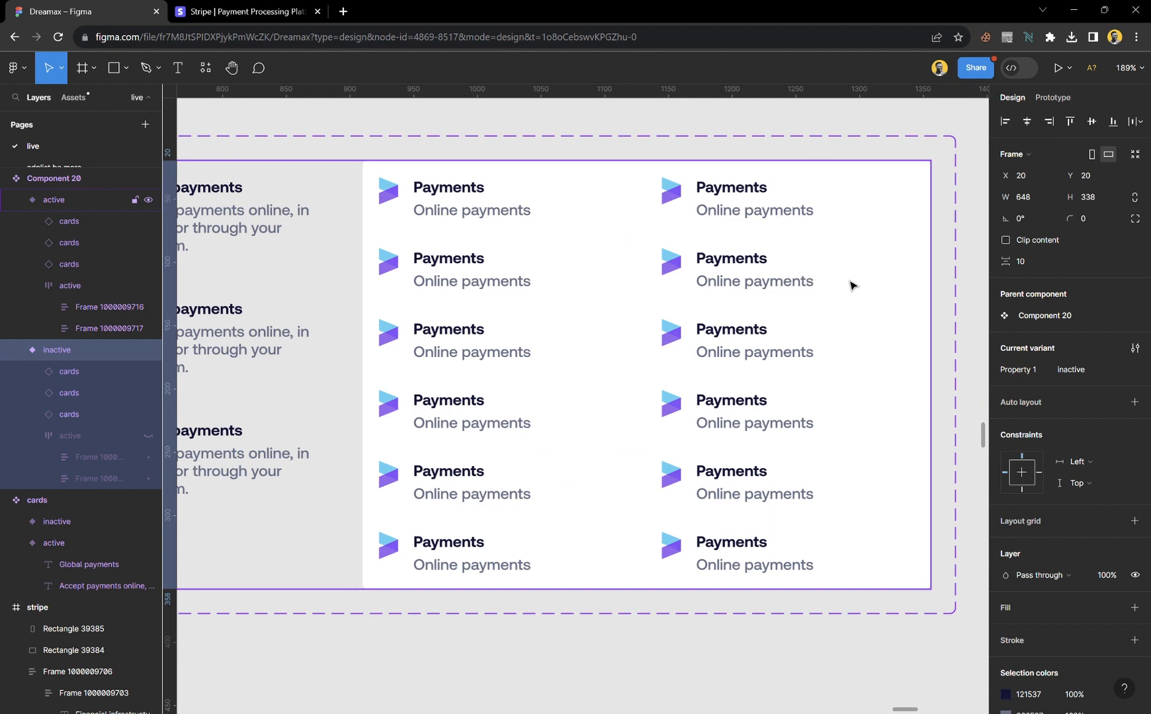
scroll(748, 328, "down", 2, "ctrl")
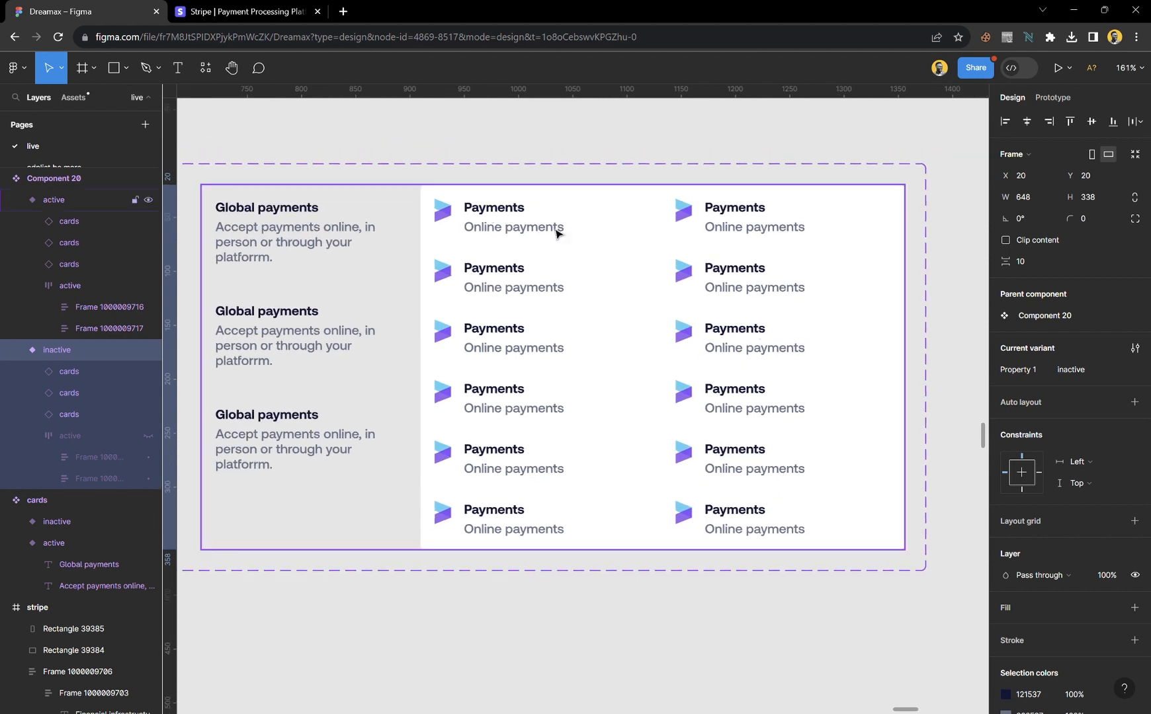
scroll(664, 329, "down", 2, "ctrl")
scroll(664, 329, "down", 2, "ctrl")
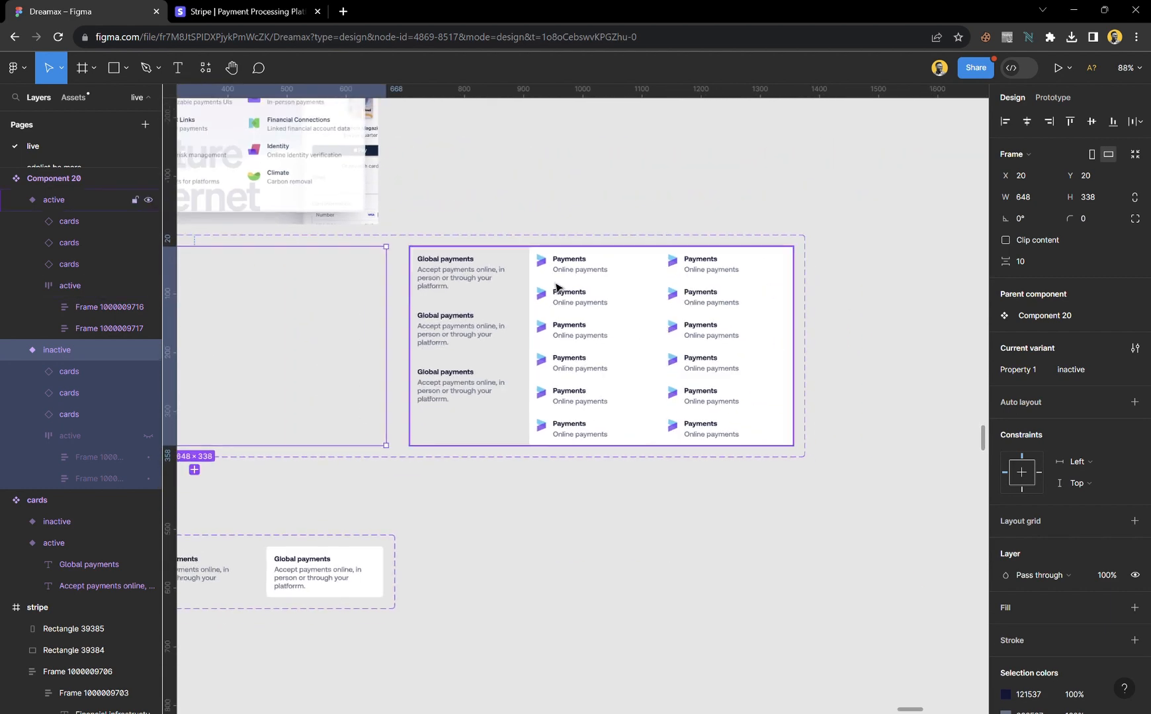
scroll(588, 347, "up", 4, "ctrl")
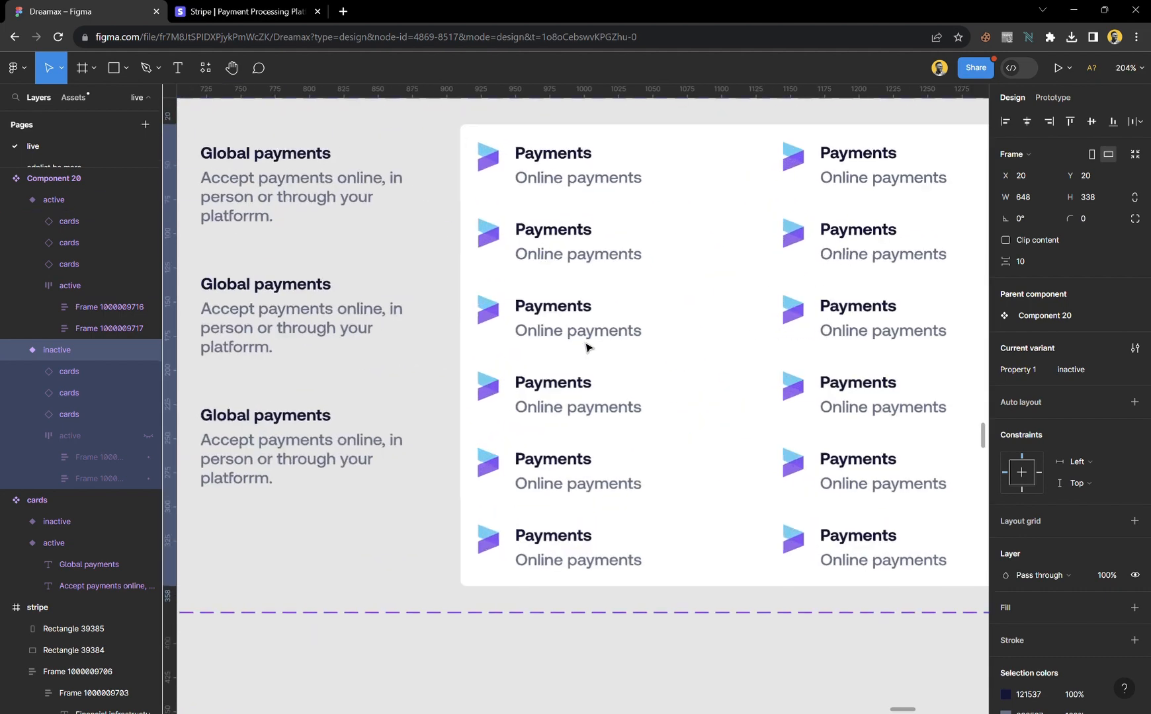
scroll(586, 348, "up", 1)
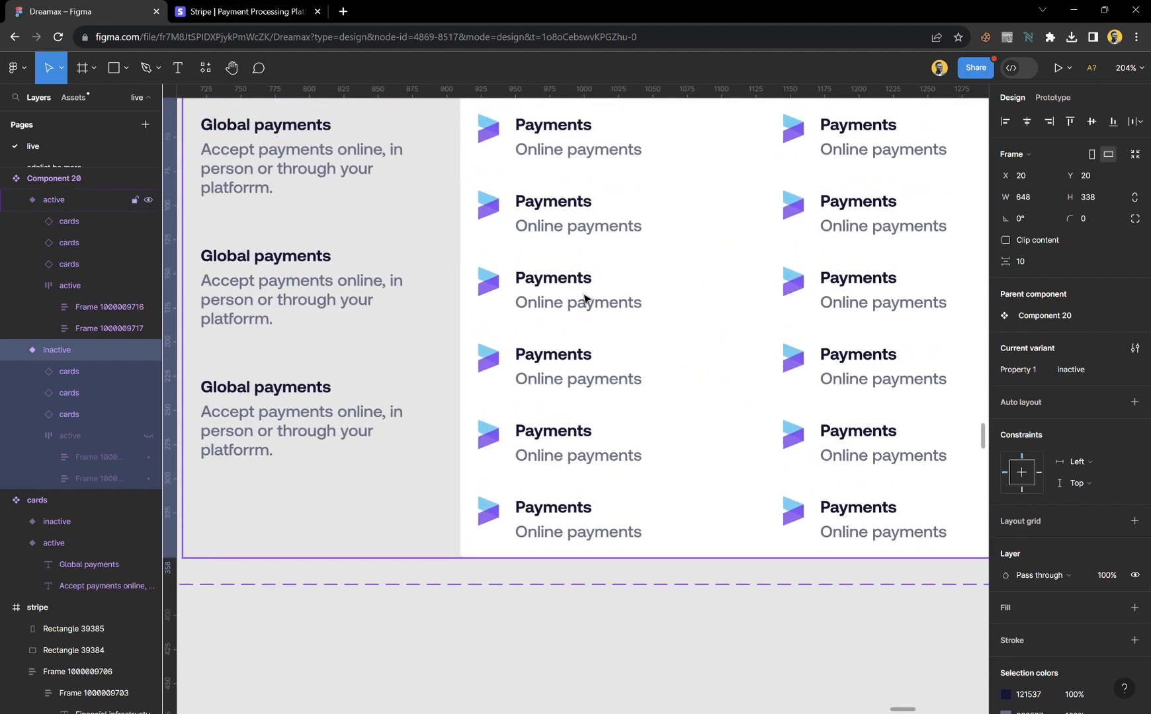
left_click(582, 299)
double_click(584, 300)
double_click(583, 300)
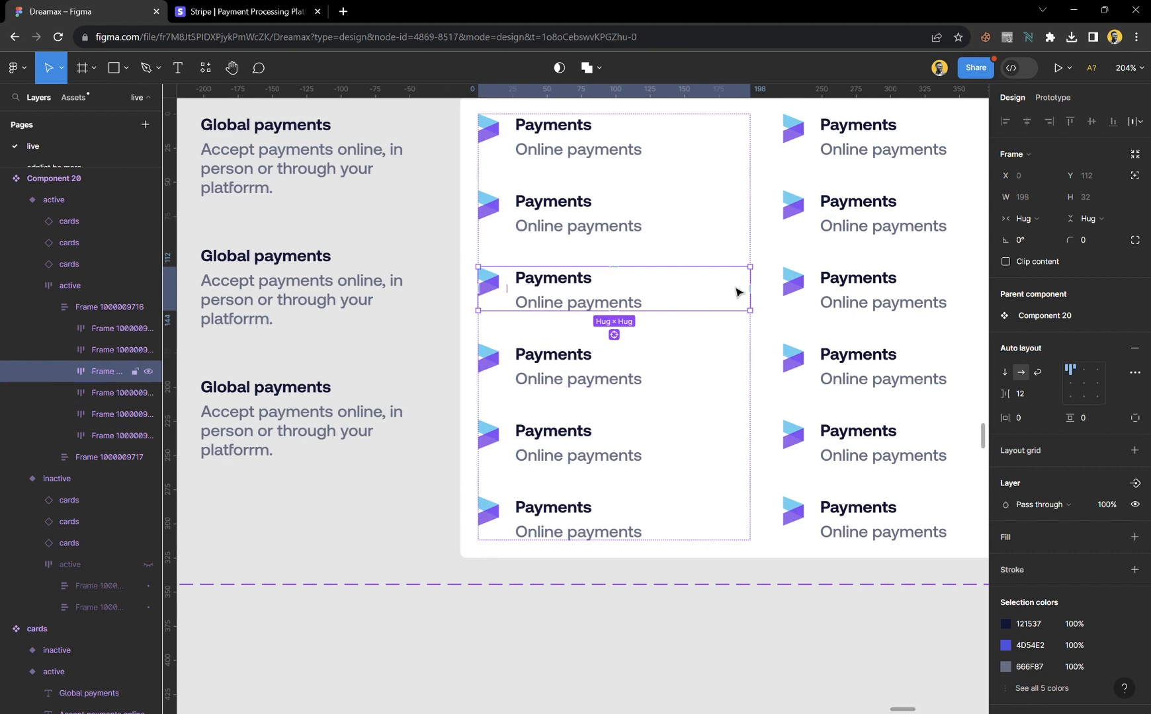
scroll(675, 324, "down", 5)
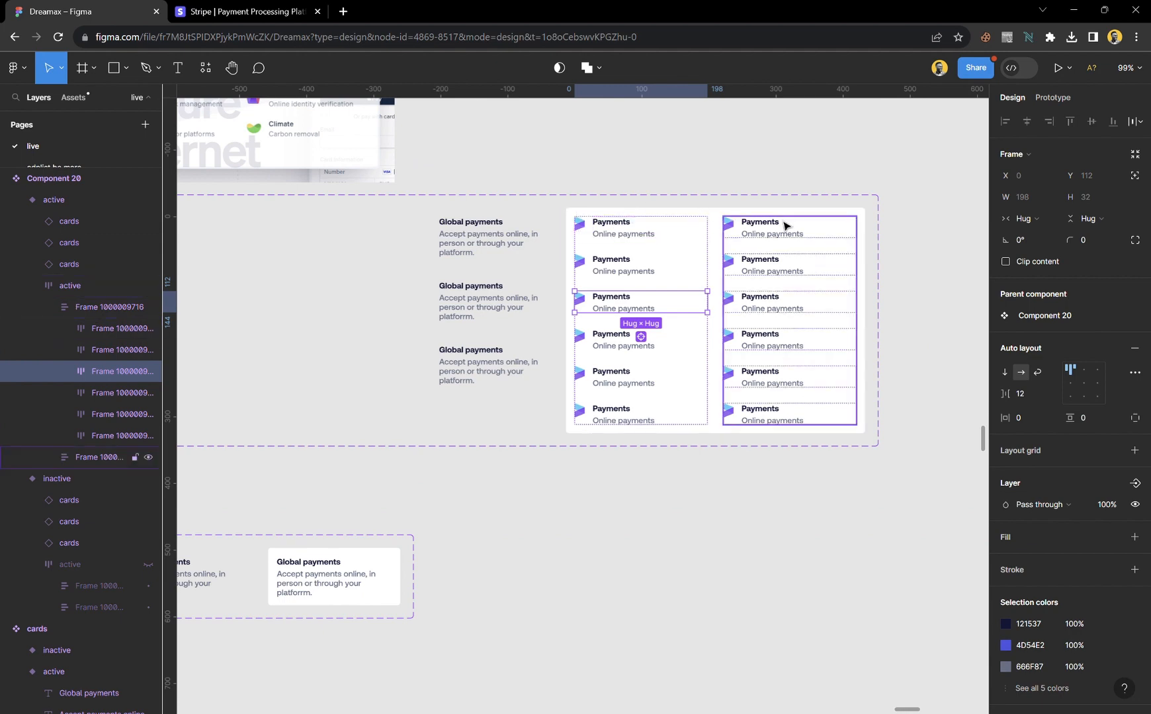
scroll(606, 365, "down", 1)
scroll(630, 342, "up", 3)
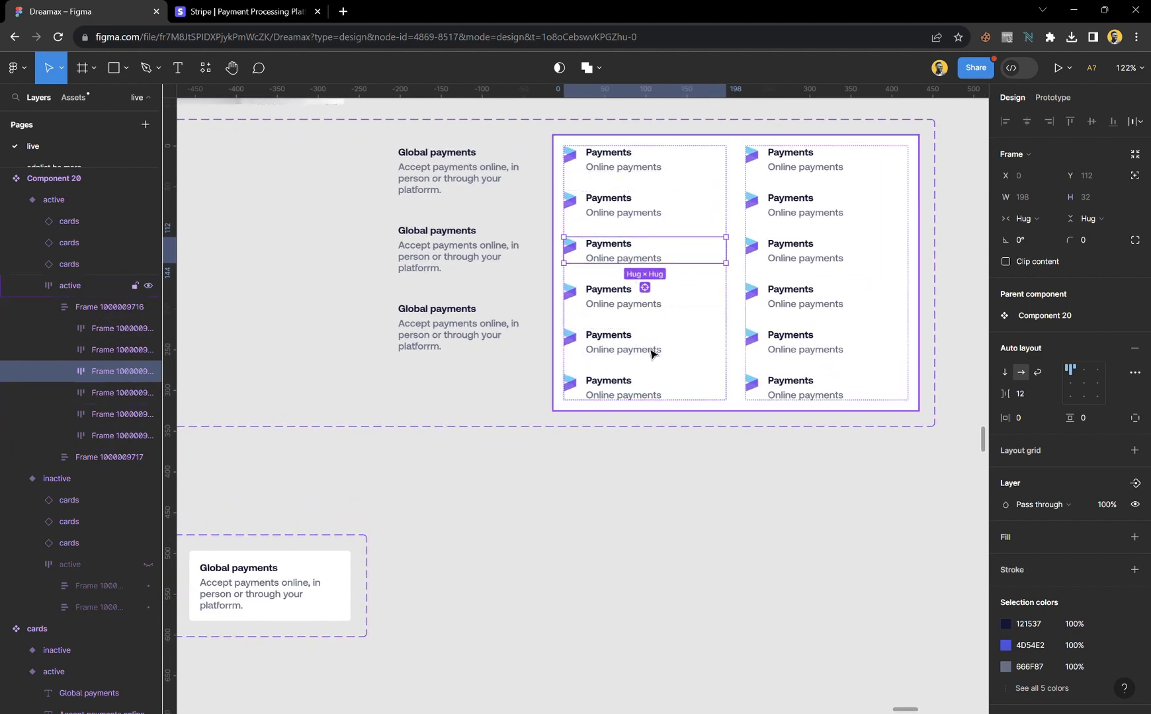
scroll(652, 355, "down", 5)
scroll(652, 358, "up", 5)
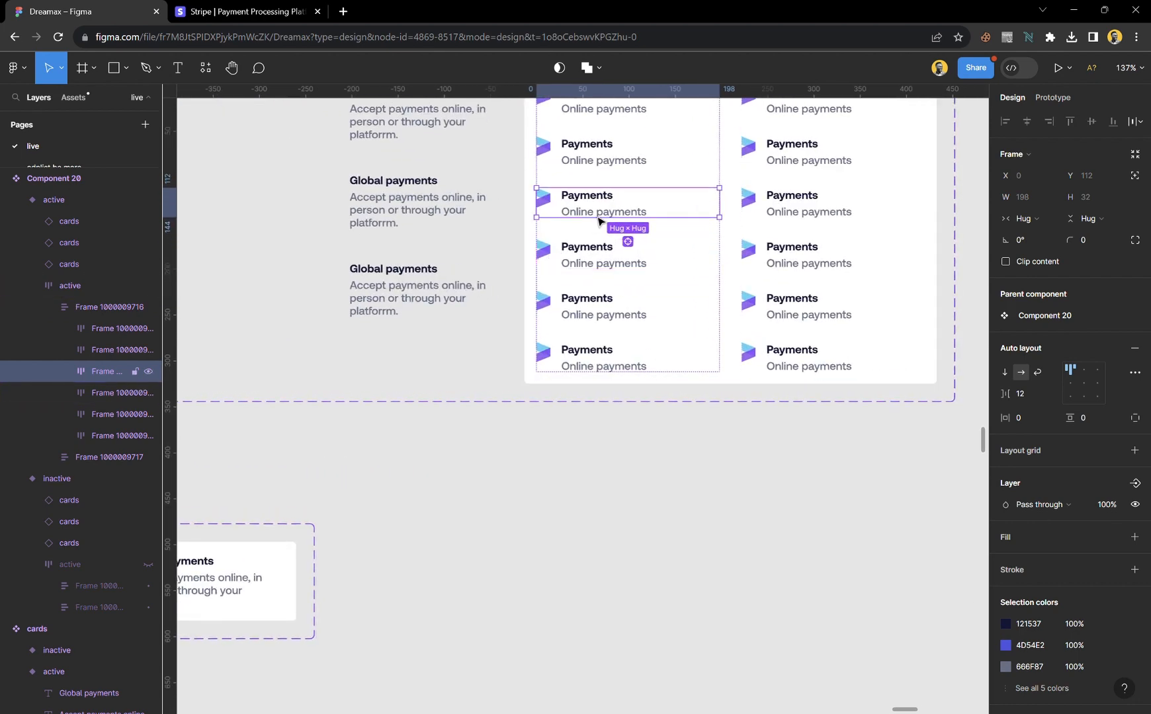
left_click_drag(606, 212, 599, 478)
scroll(634, 537, "up", 4)
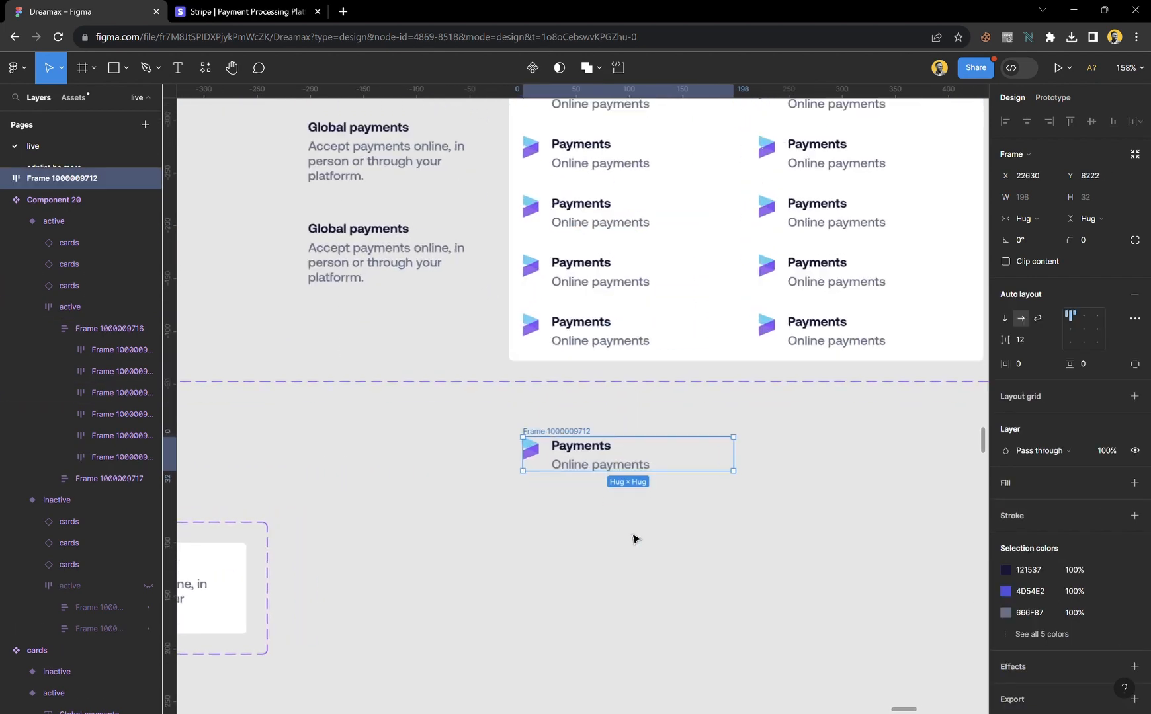
- Rename the copied Payments item's frame as default
double_click(514, 365)
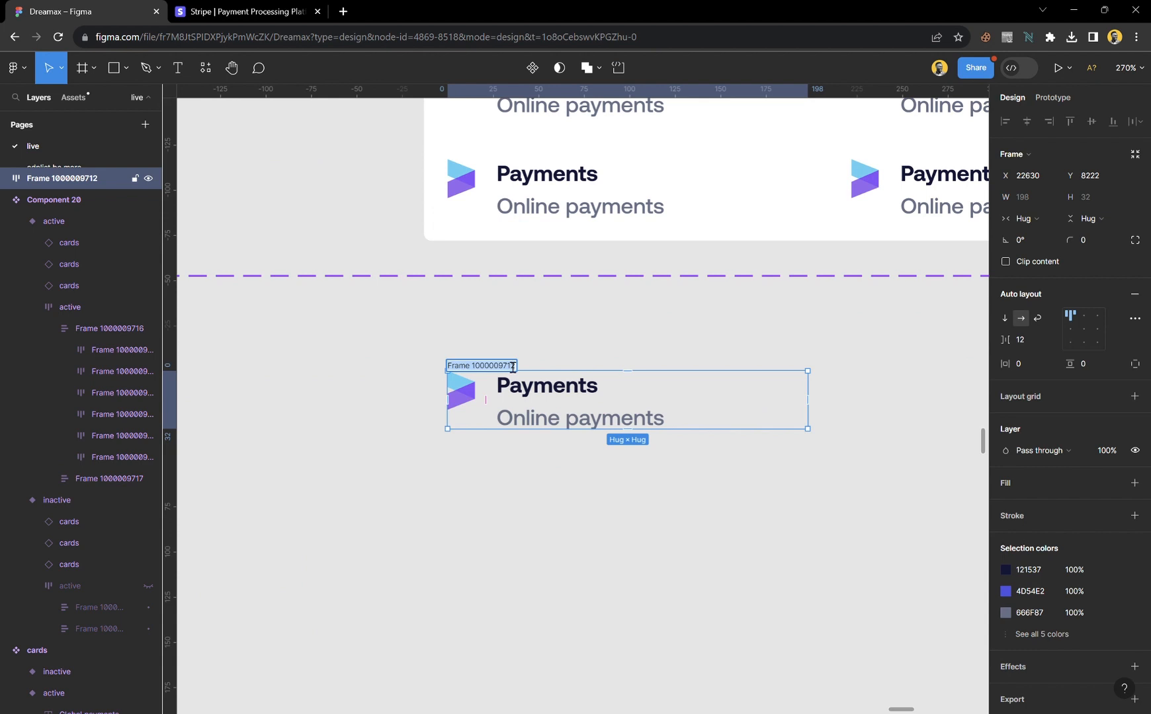
type("c")
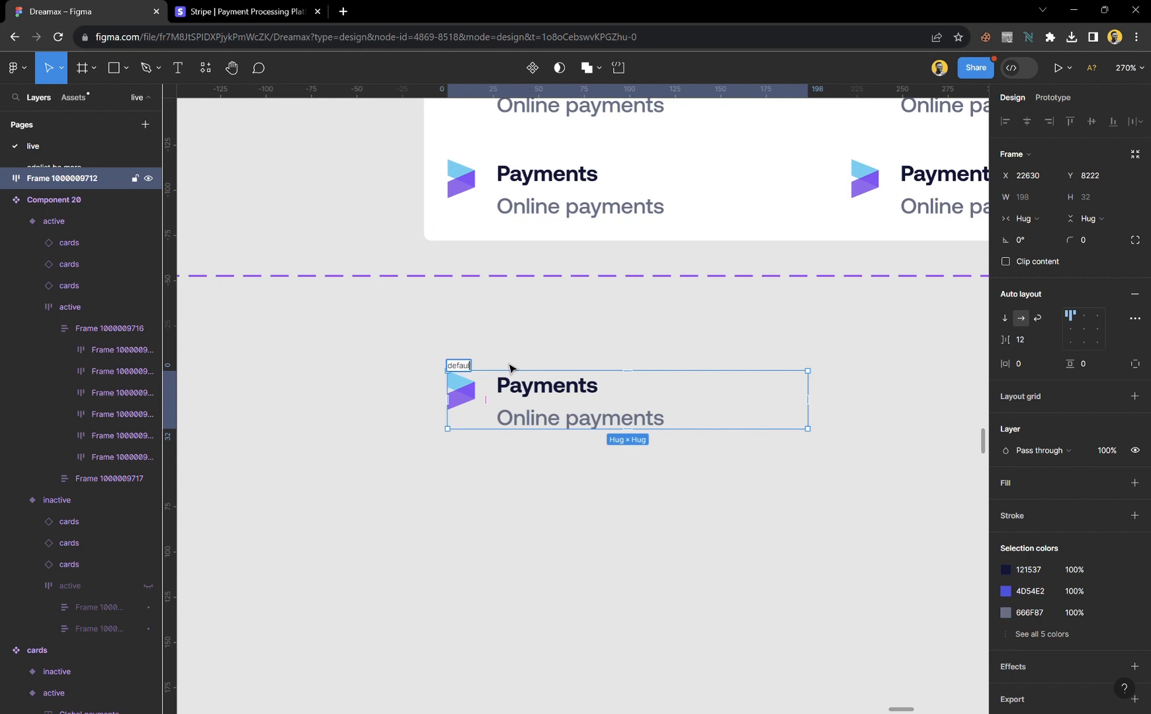
type("efault")
key("Return")
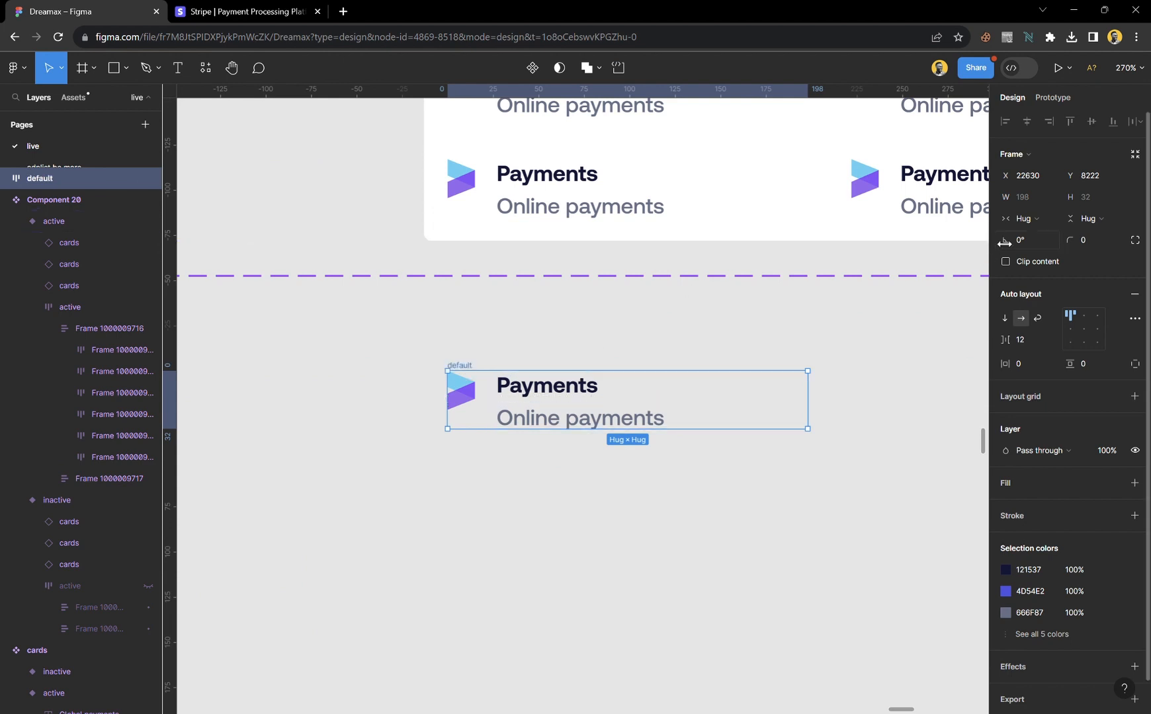
- Set the default frame's horizontal resizing to Fixed and align its auto layout contents left and vertically centred
left_click(1036, 221)
left_click(1052, 202)
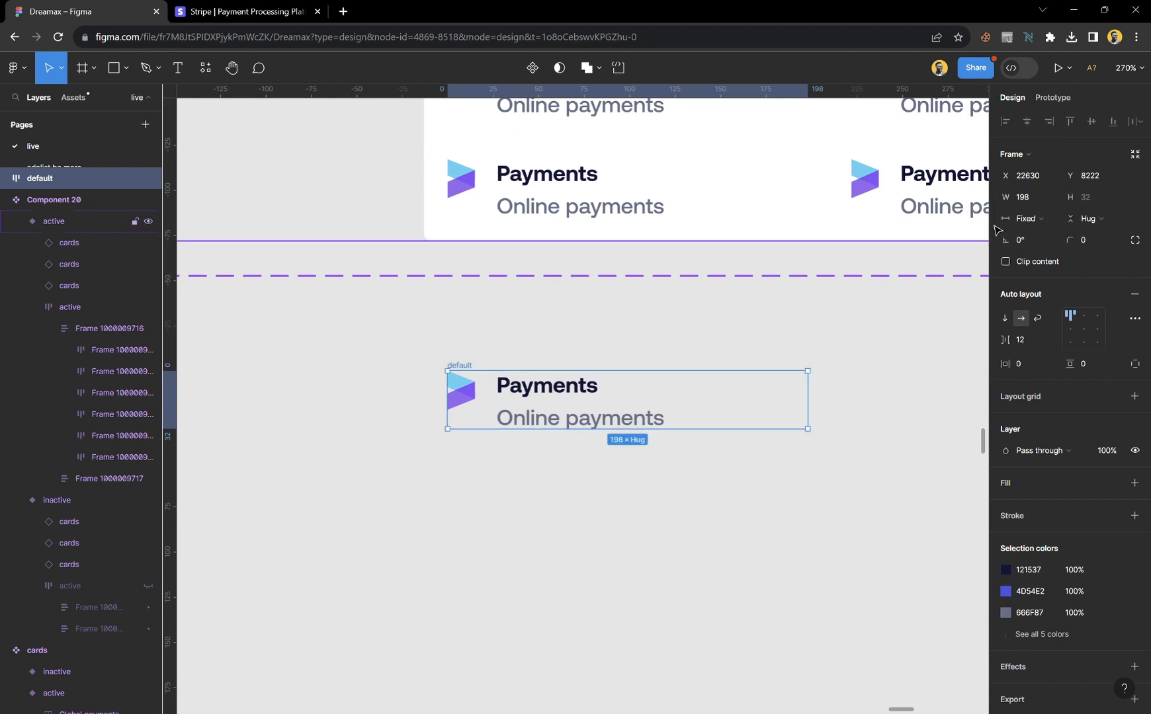
scroll(566, 369, "right", 3)
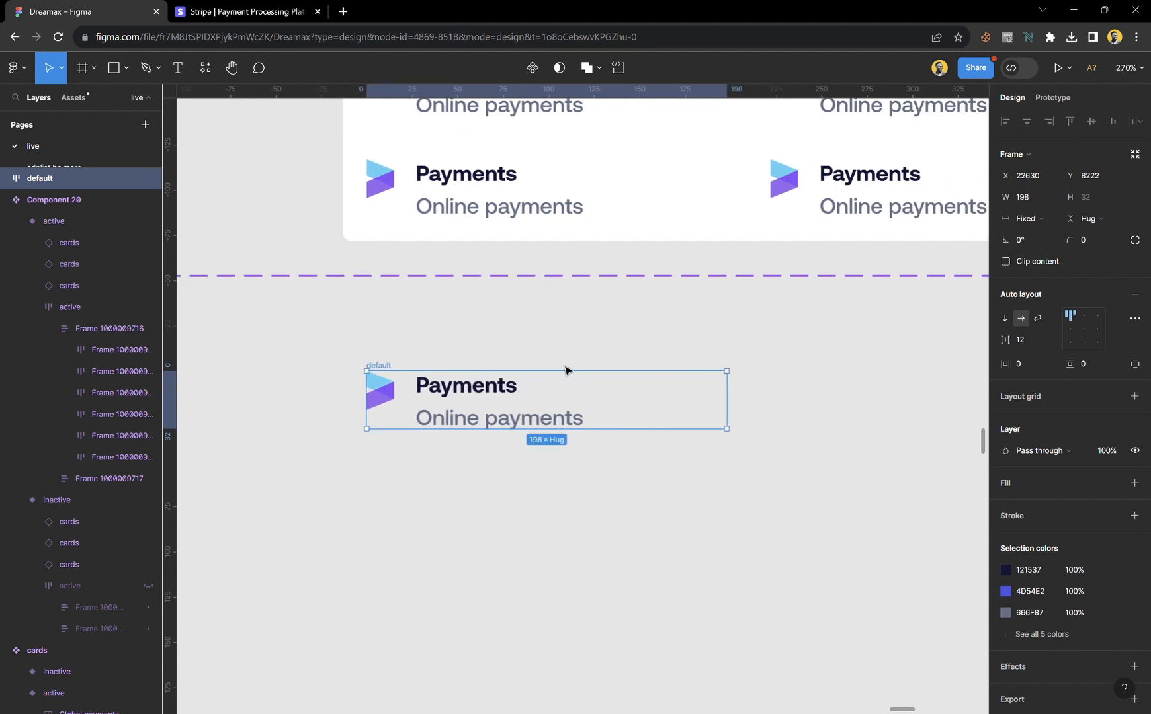
left_click(1071, 329)
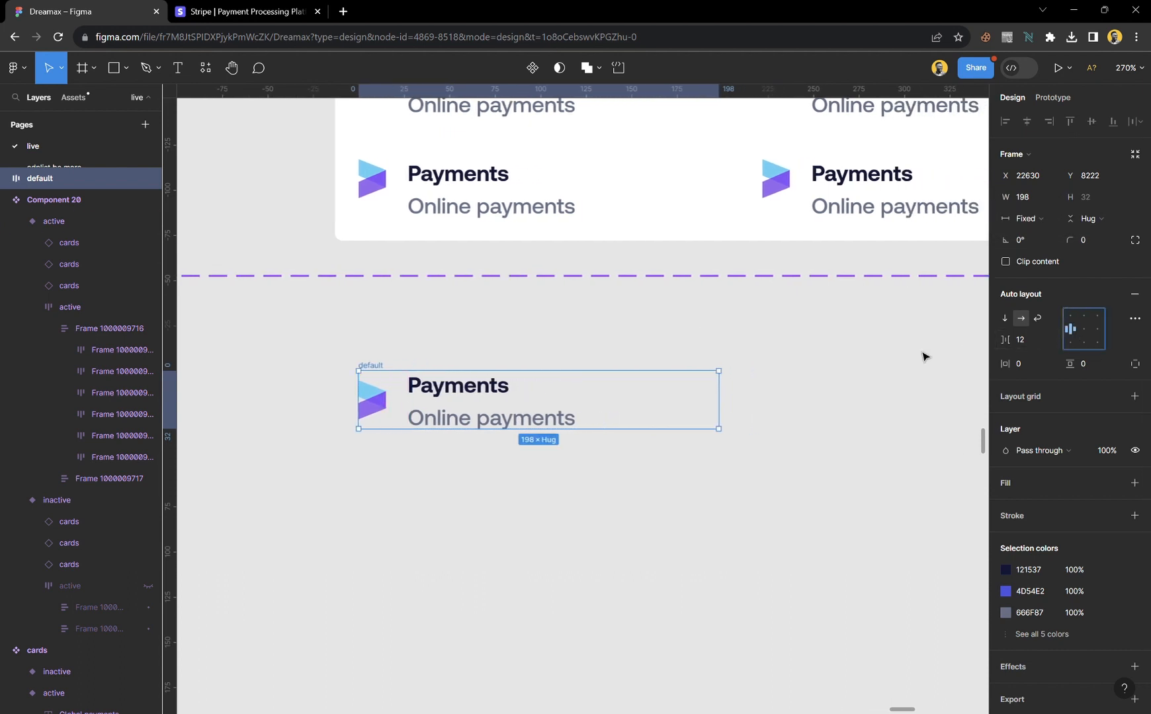
scroll(524, 388, "right", 6)
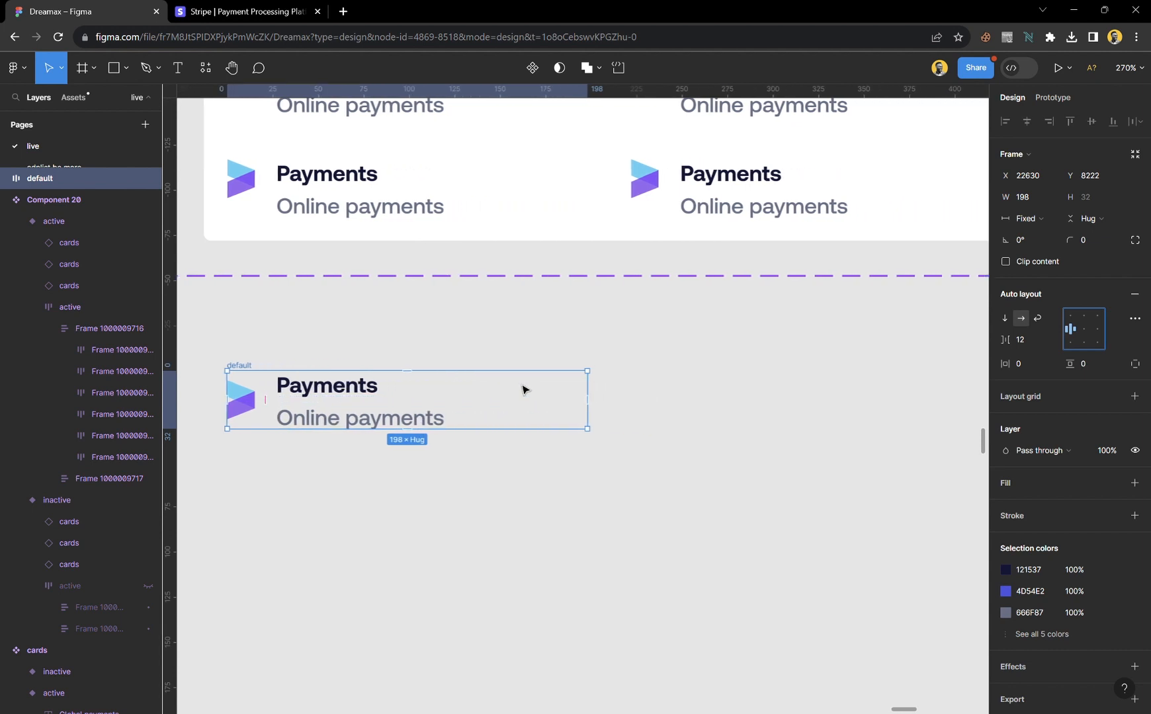
- Duplicate the default frame to its right at X 22868 and rename the copy hover
key("alt+d")
left_click(318, 364)
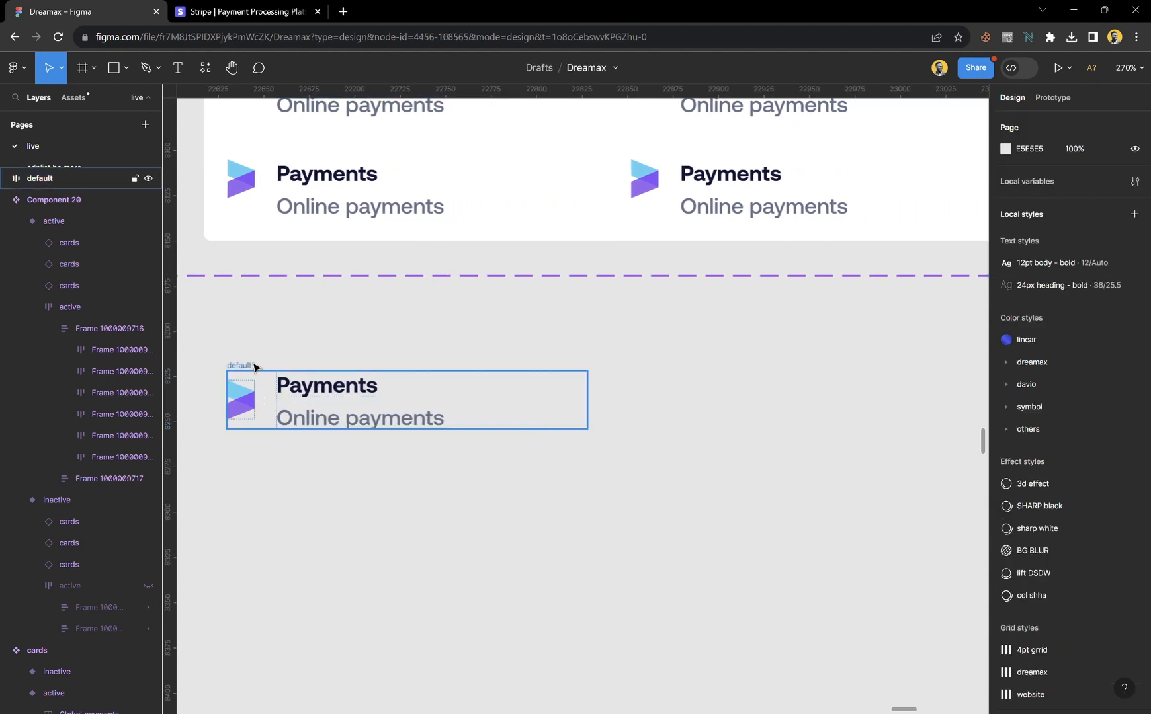
left_click(244, 366)
key("ctrl+d")
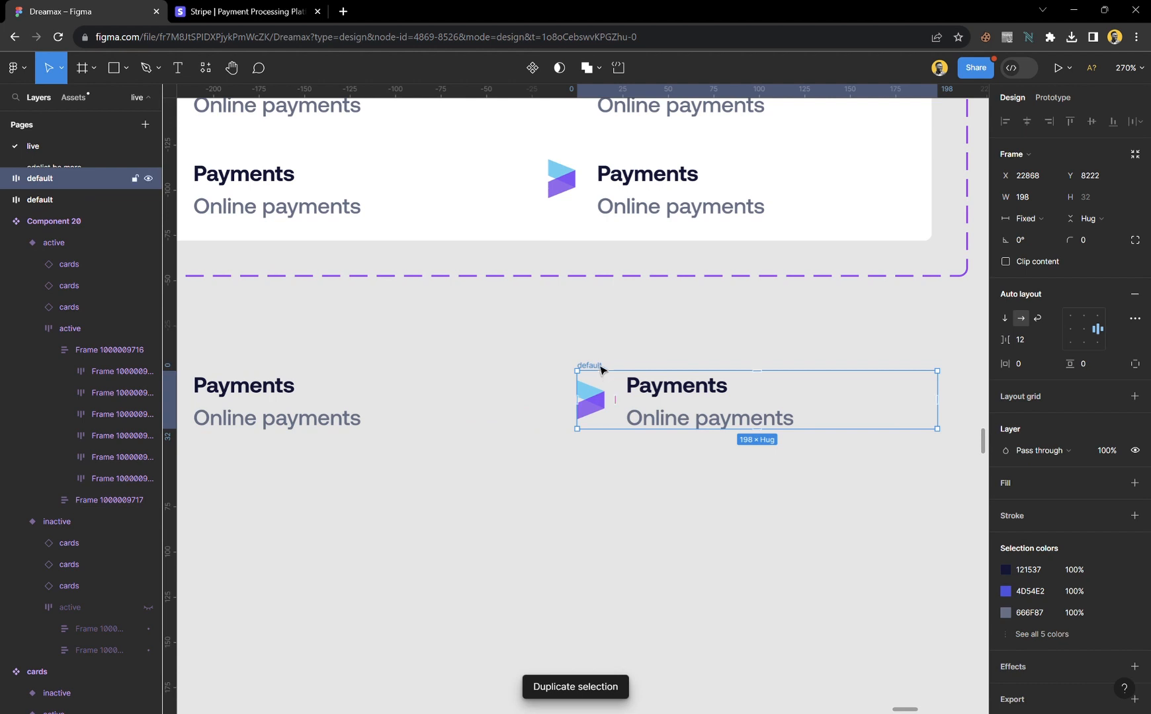
double_click(599, 366)
type("hover")
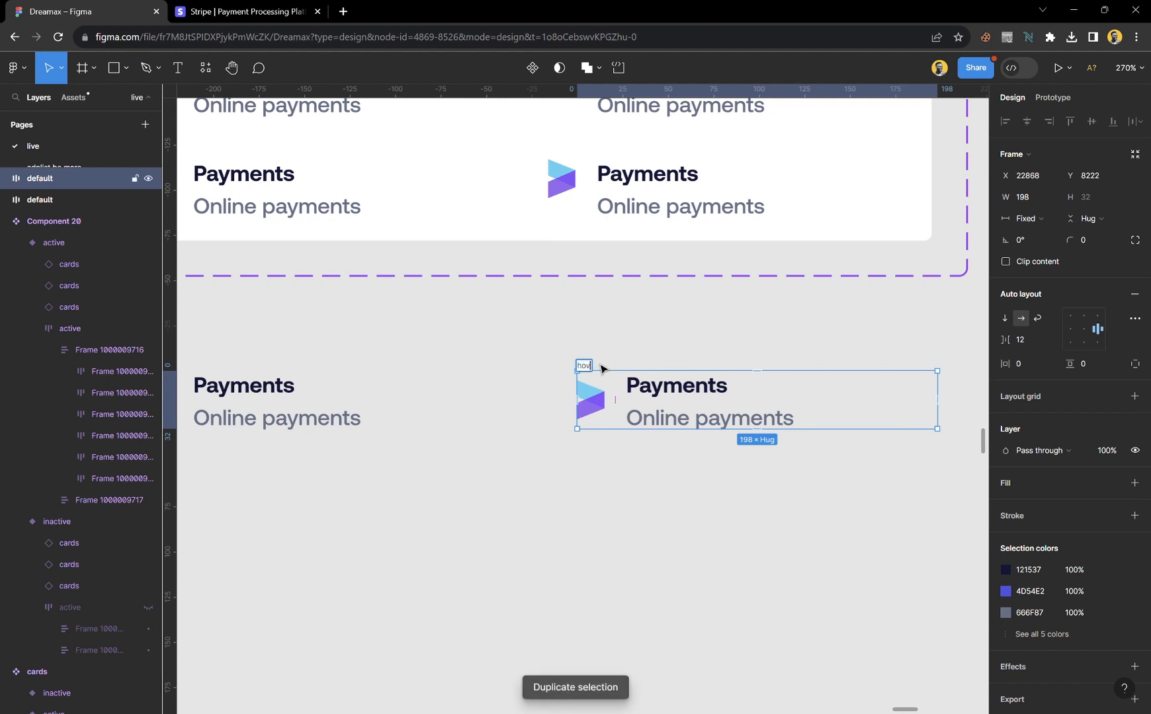
key("Return")
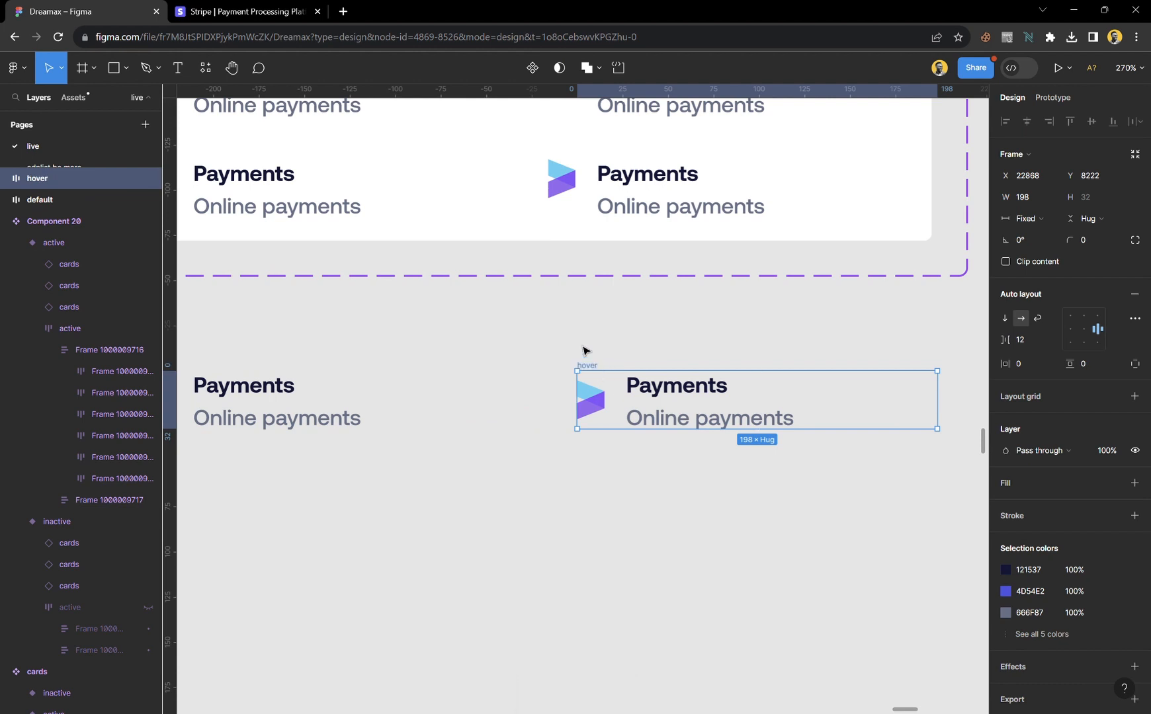
left_click(589, 327)
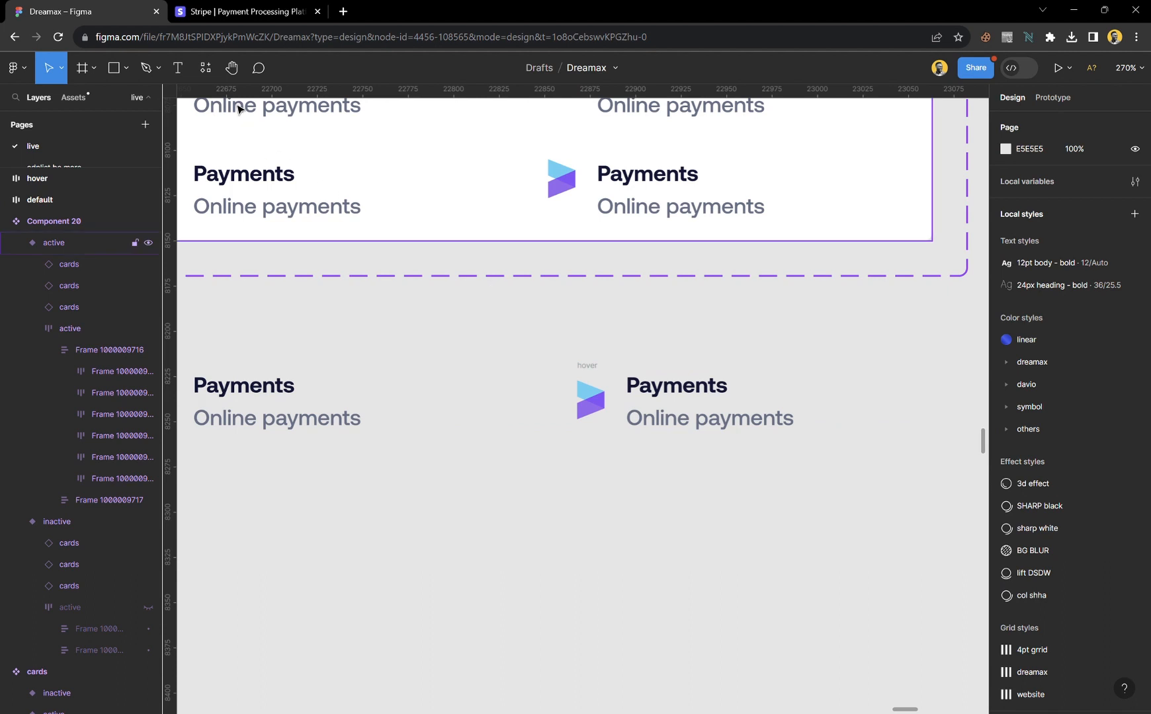
- Run the Hugeicons Pro plugin, browse its icon styles, and limit the icons to the Solid style
left_click(206, 69)
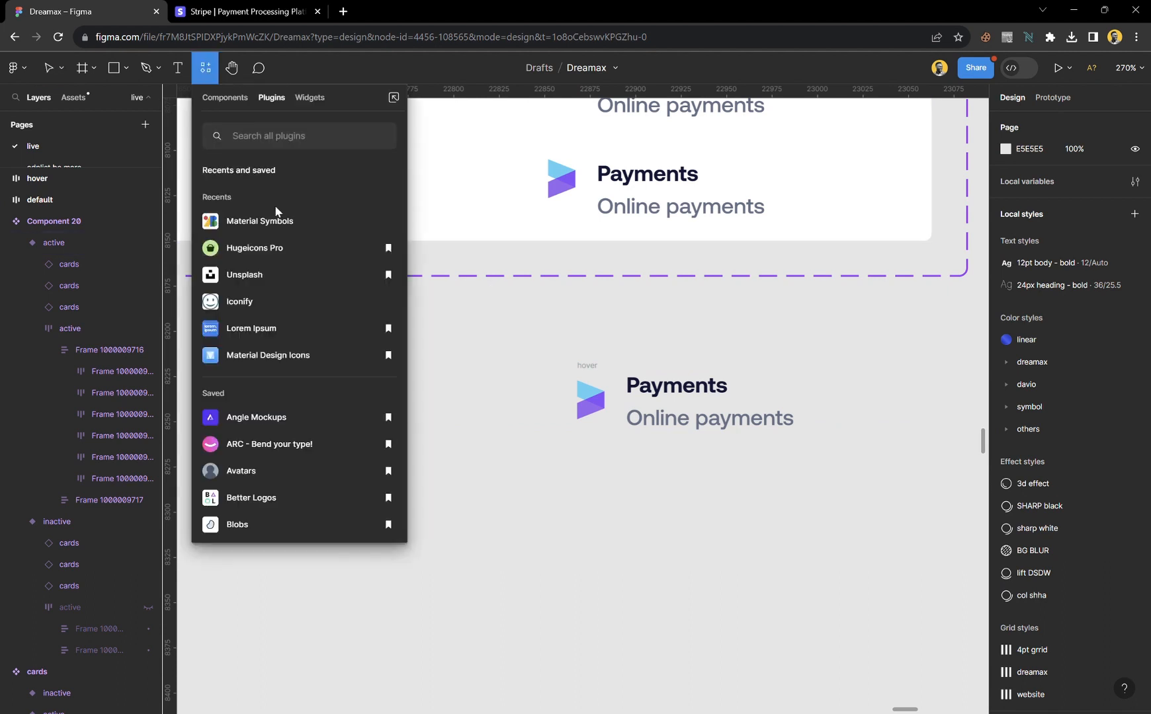
left_click(246, 250)
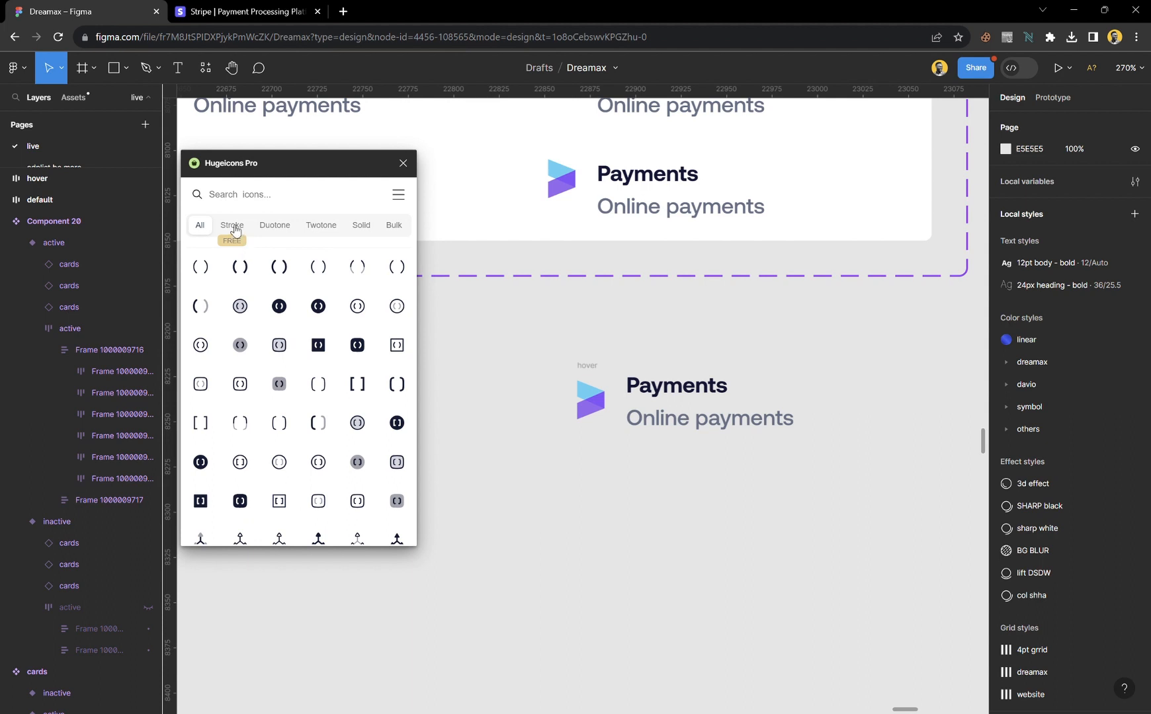
left_click(235, 228)
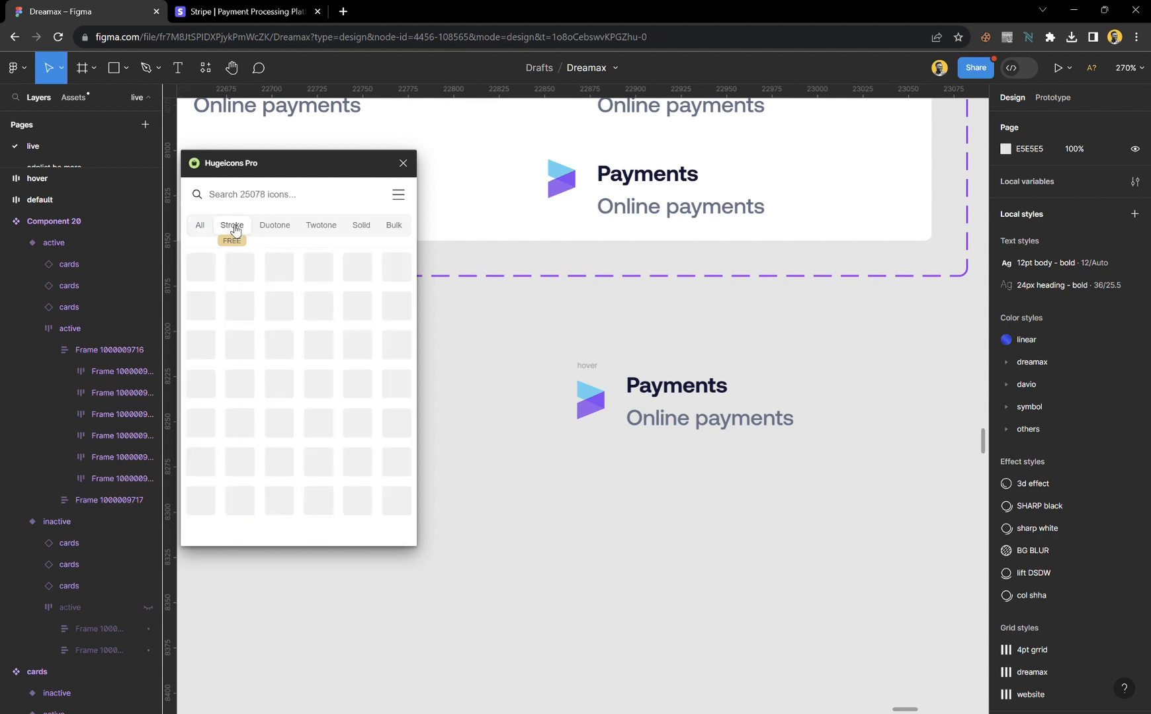
left_click(279, 227)
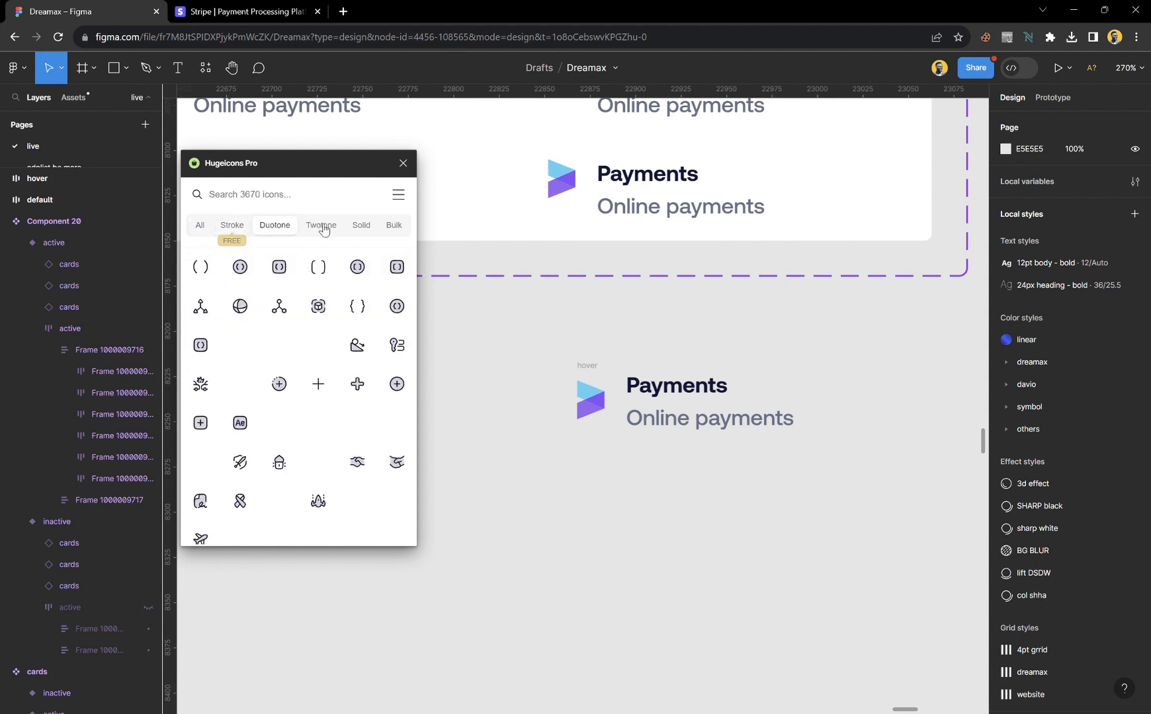
left_click(324, 226)
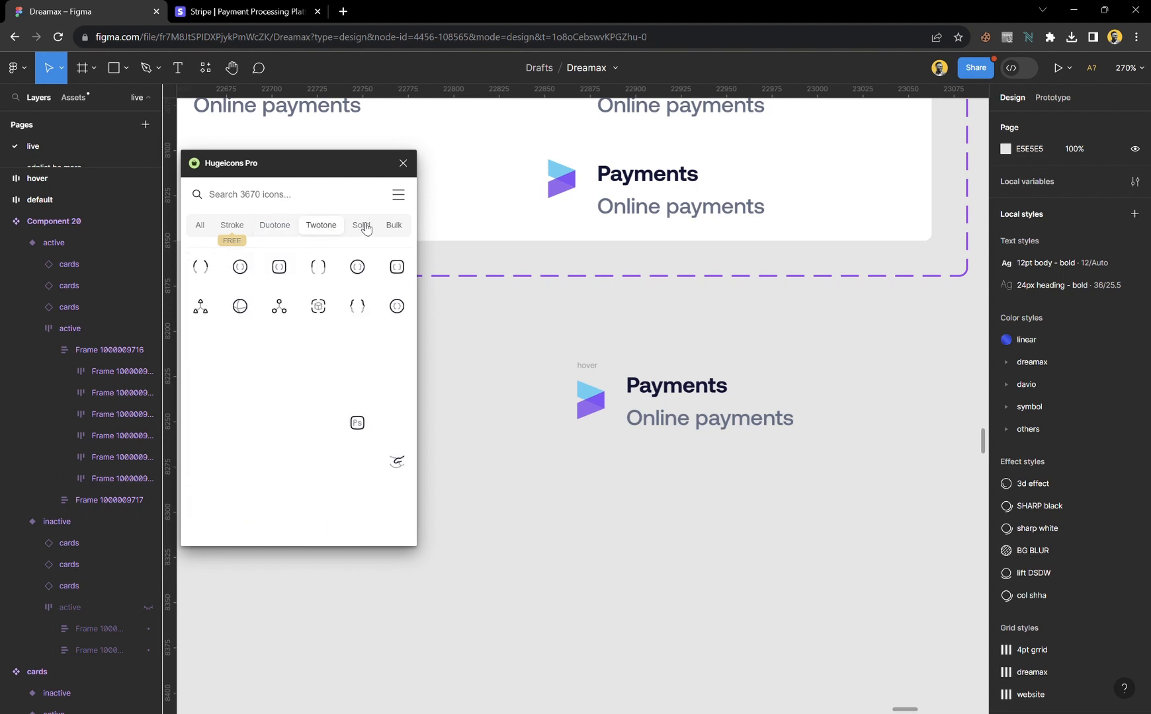
left_click(362, 226)
left_click(396, 227)
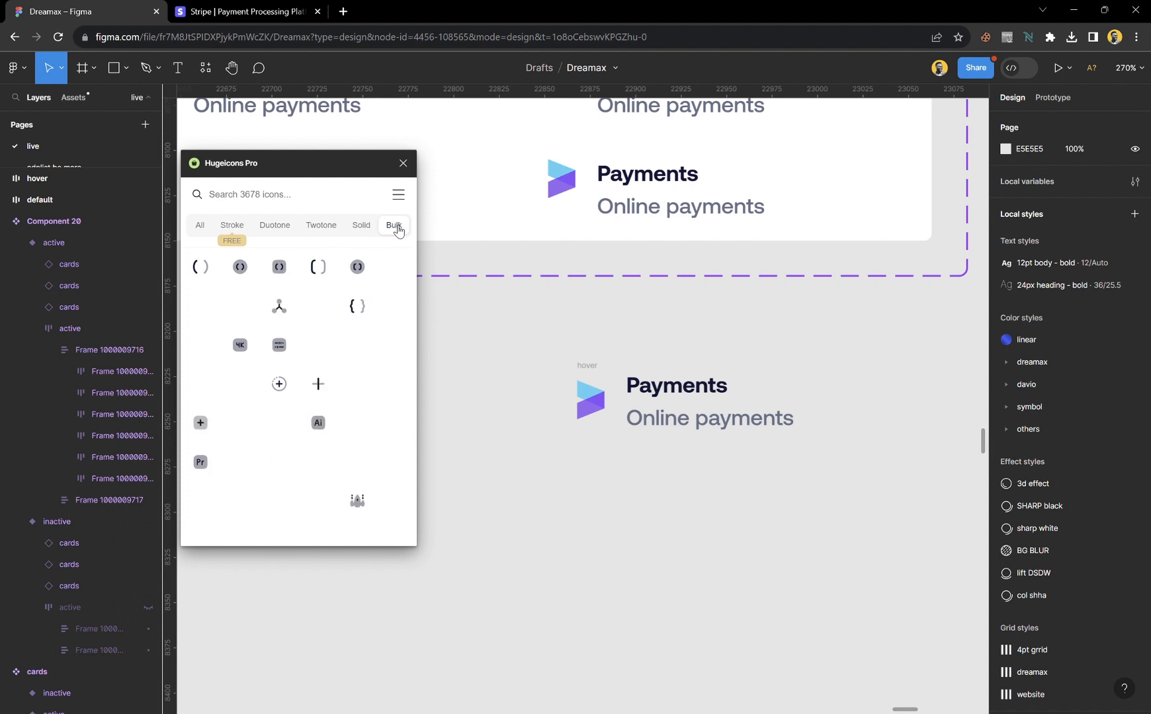
left_click(321, 226)
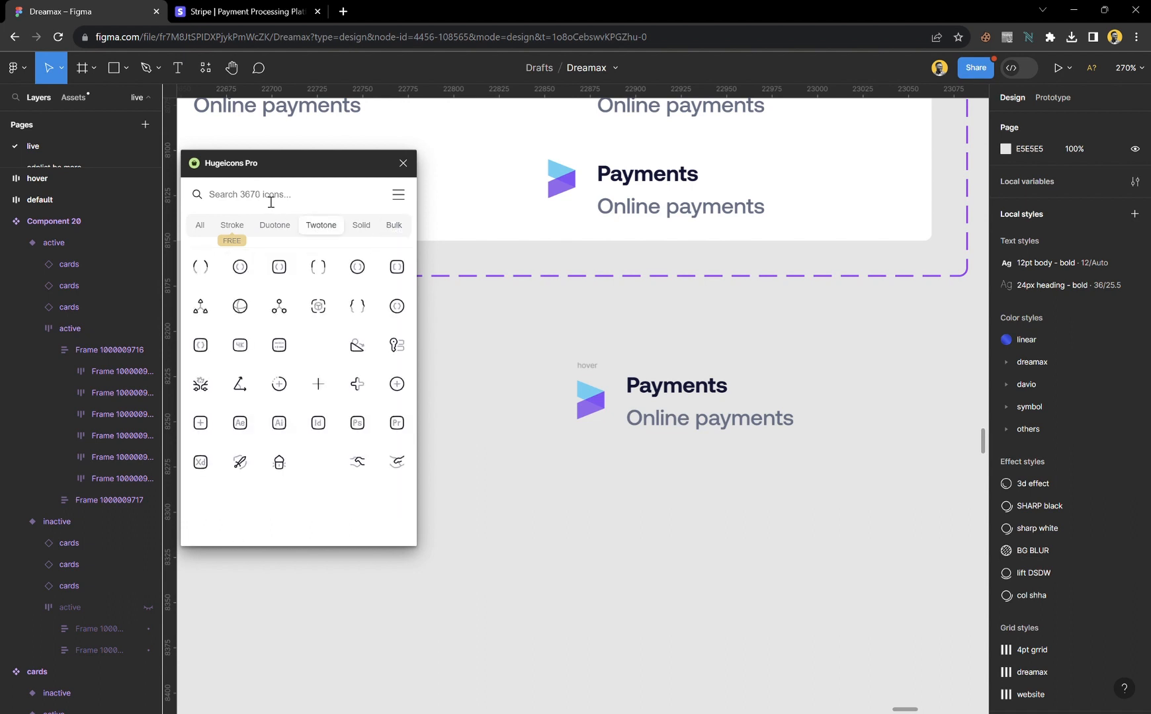
left_click(369, 229)
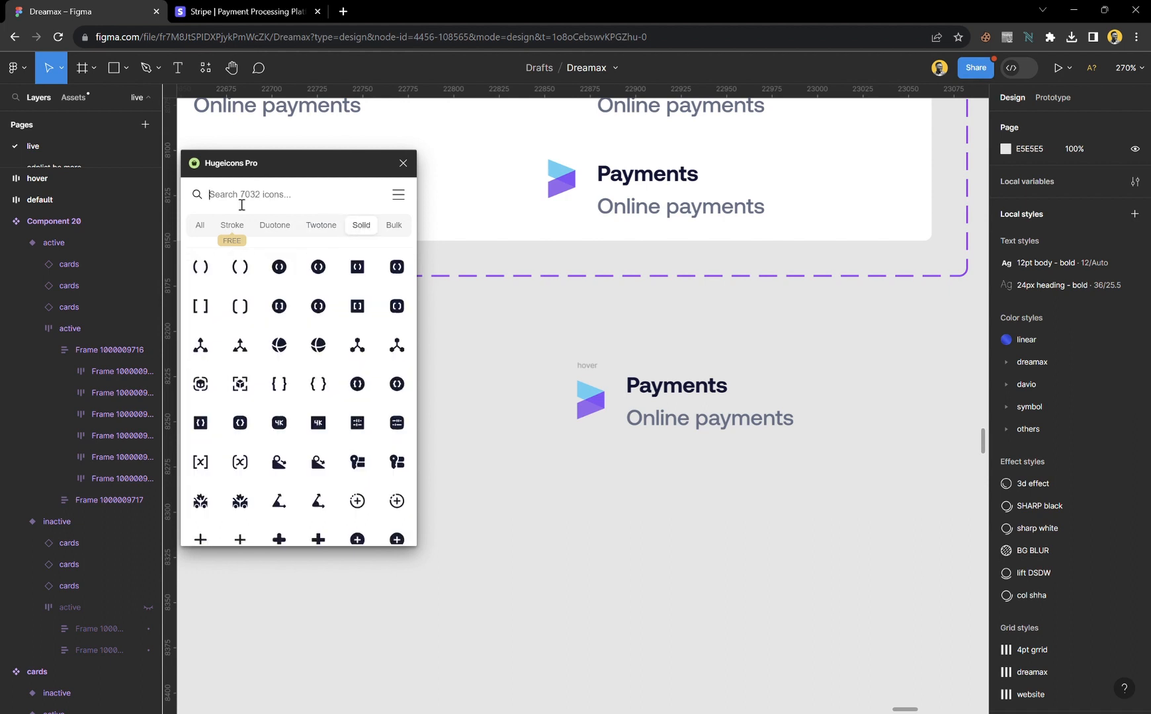
- Search the icons for arrow and place arrow-right-02-sharp on the canvas below the hover frame
type("arrow")
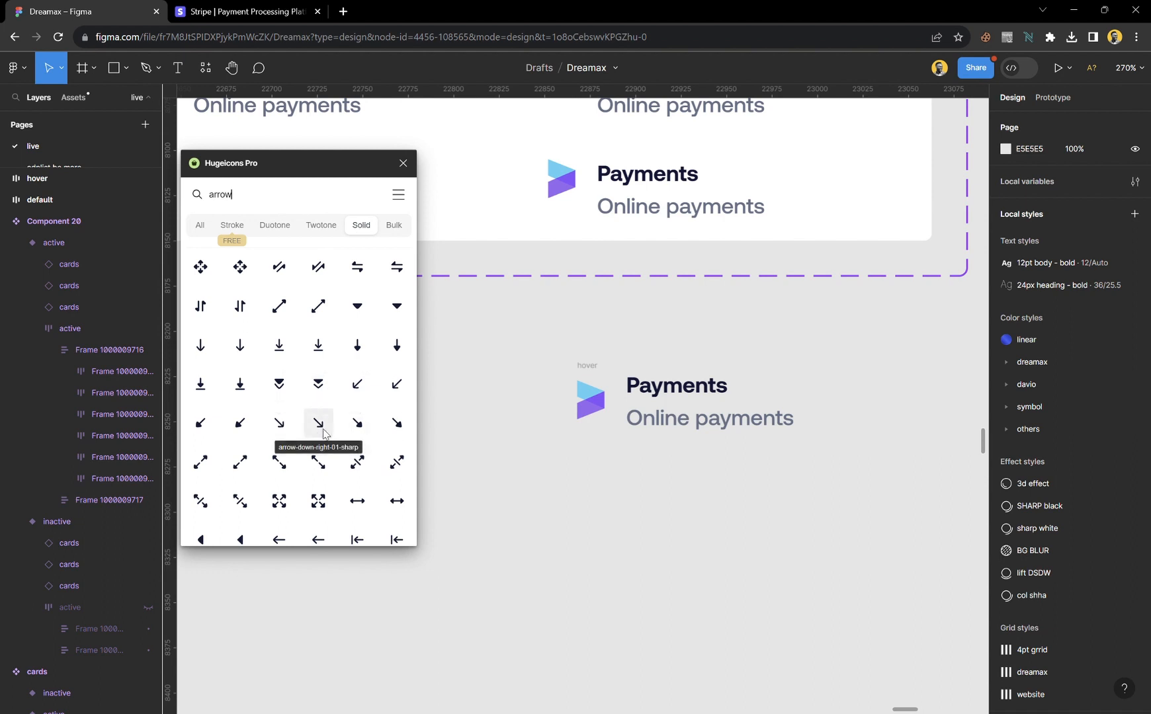
scroll(279, 417, "down", 2)
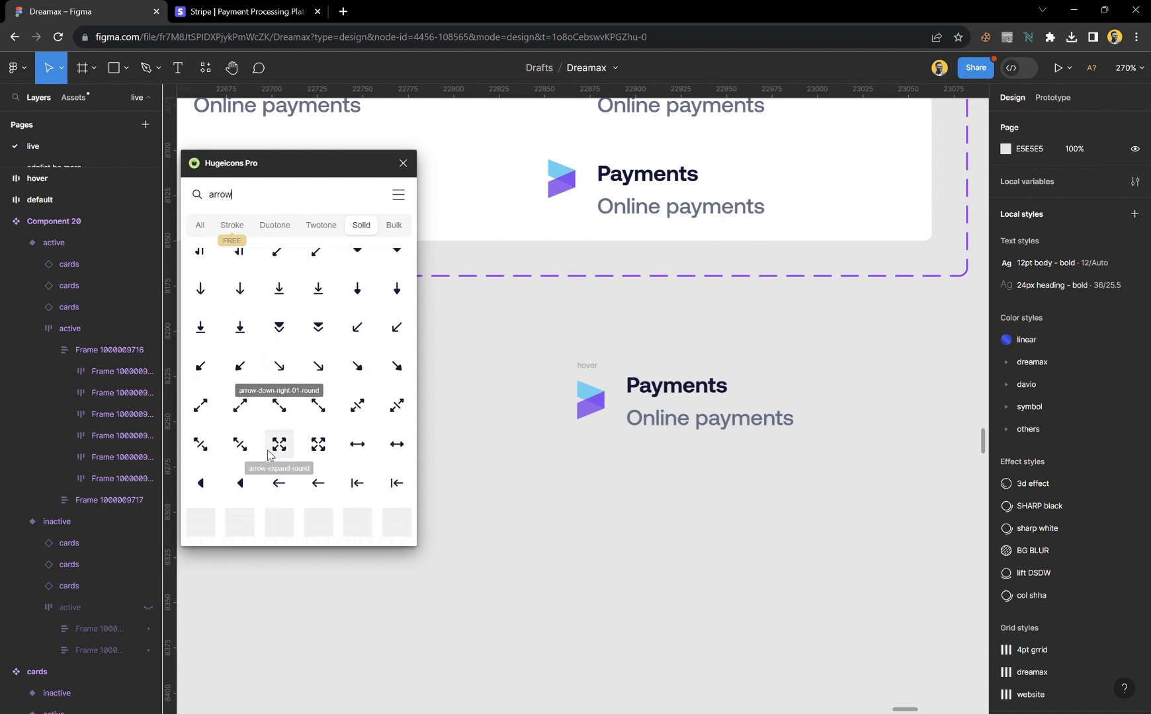
scroll(355, 487, "down", 3)
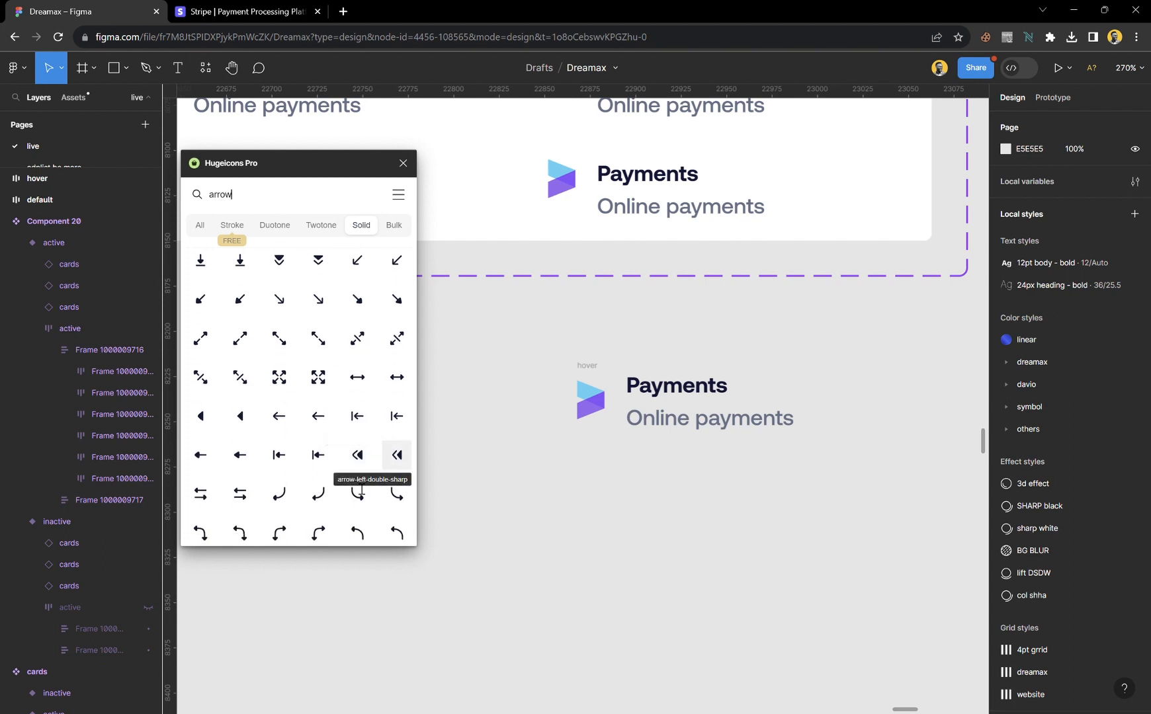
scroll(356, 487, "down", 2)
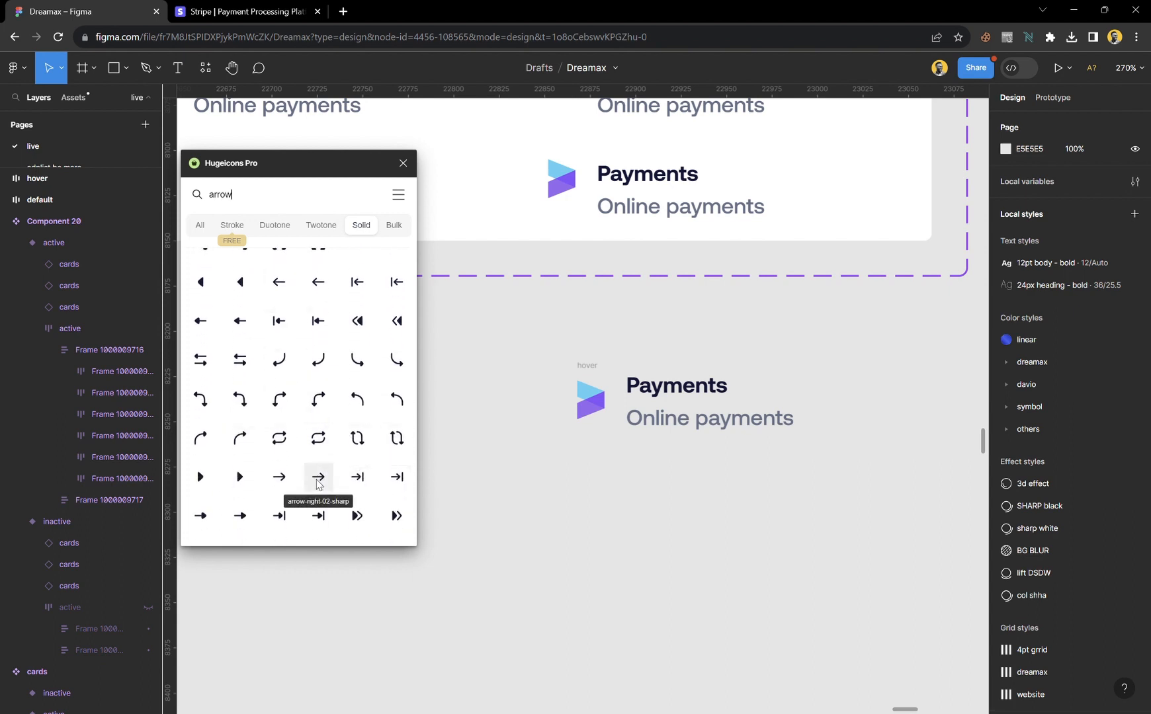
left_click_drag(319, 485, 582, 499)
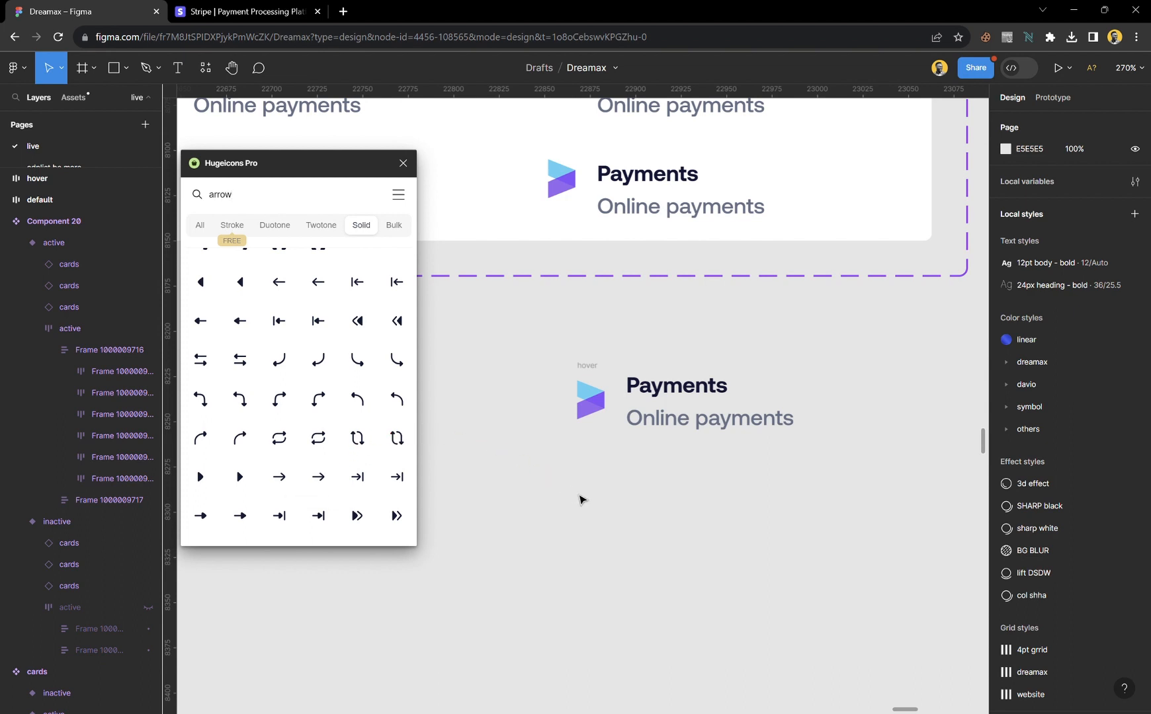
- Close the icon plugin and resize the arrow icon proportionally to 18 by 18
left_click(403, 163)
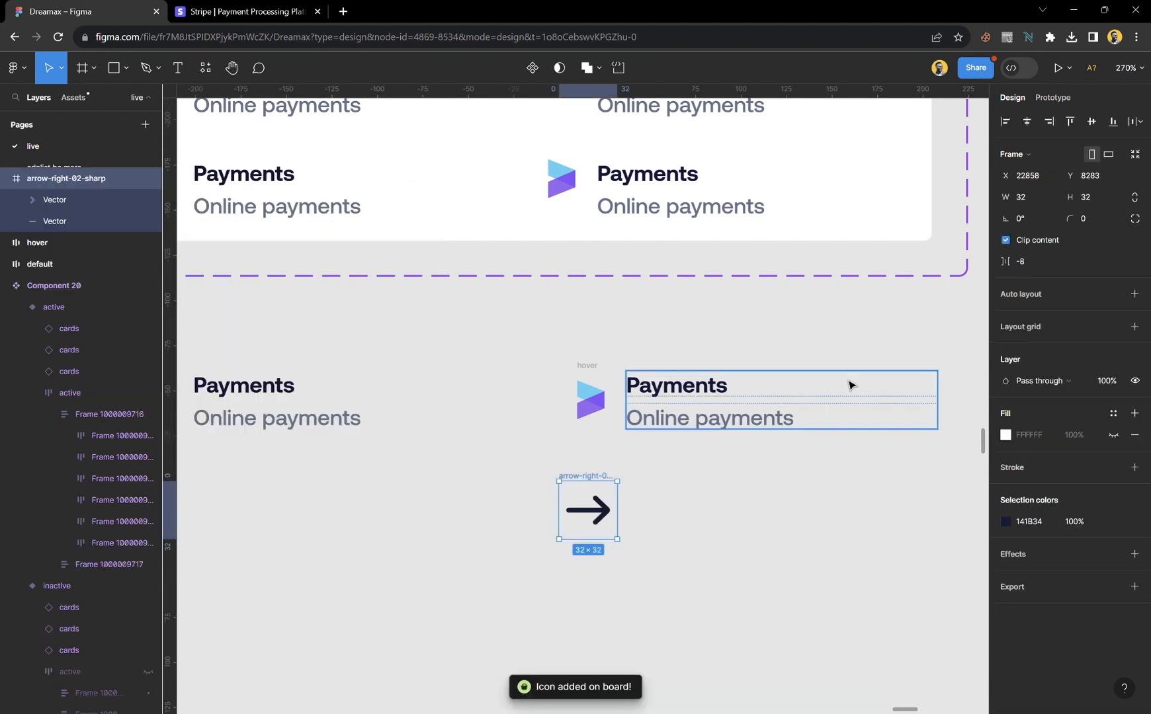
left_click(1099, 198)
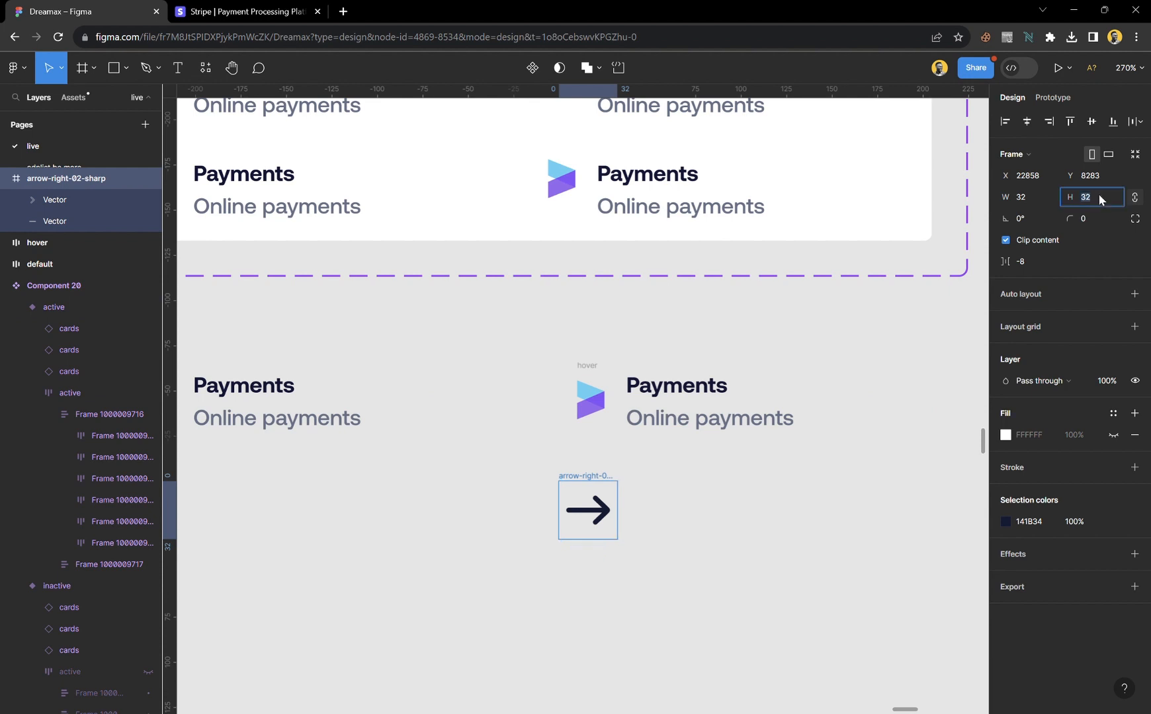
type("18")
key("Return")
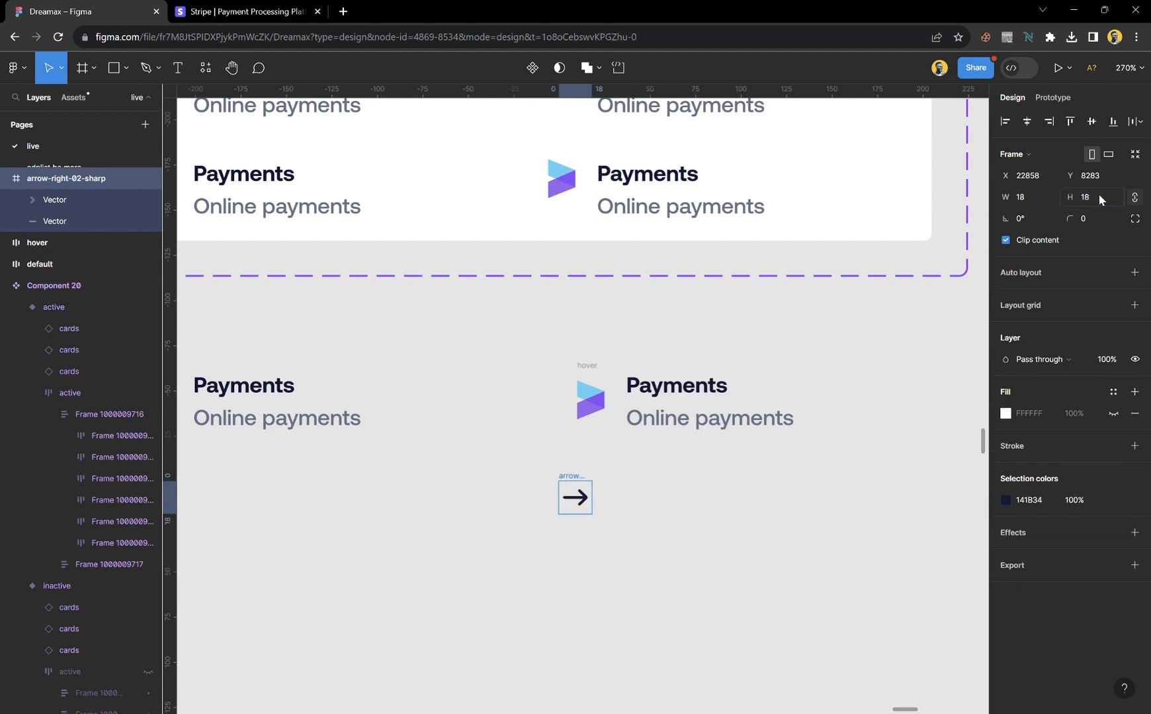
- Move the arrow icon into the hover frame, after the Payments text
scroll(805, 310, "right", 3)
scroll(805, 310, "right", 2)
left_click_drag(310, 493, 675, 394)
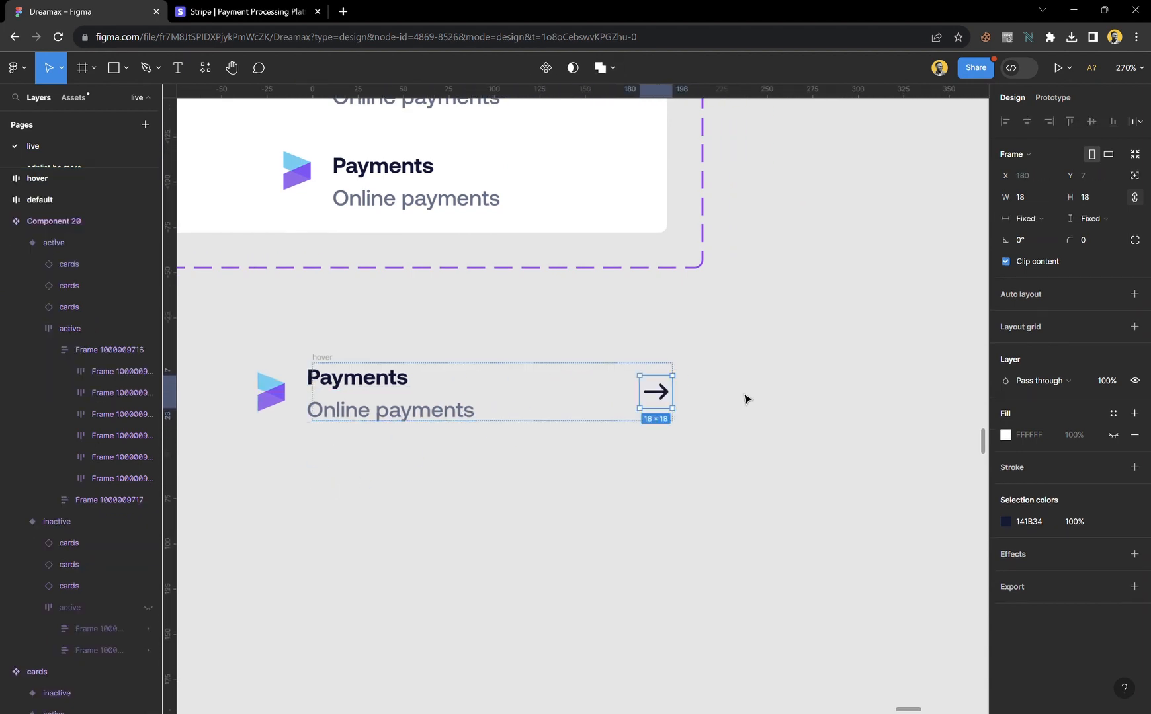
left_click(741, 397)
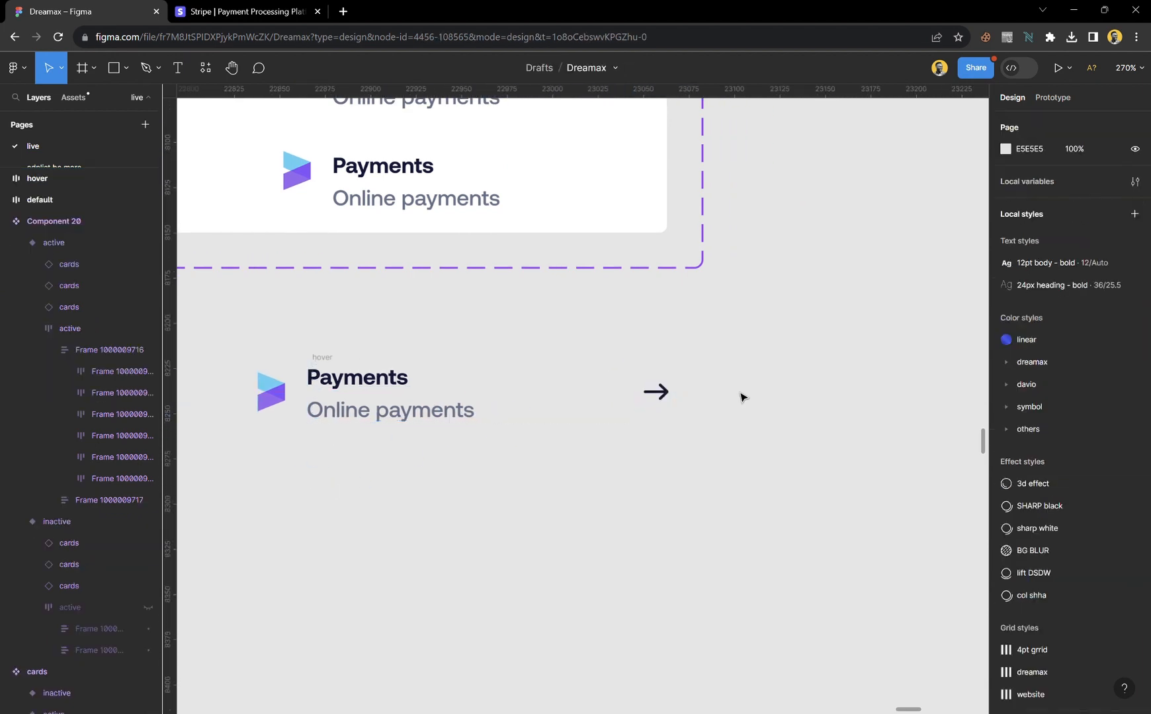
- Move the hover frame directly below the default frame, left-aligned with it at X 22630, Y 8277
left_click(323, 358)
scroll(357, 363, "left", 5)
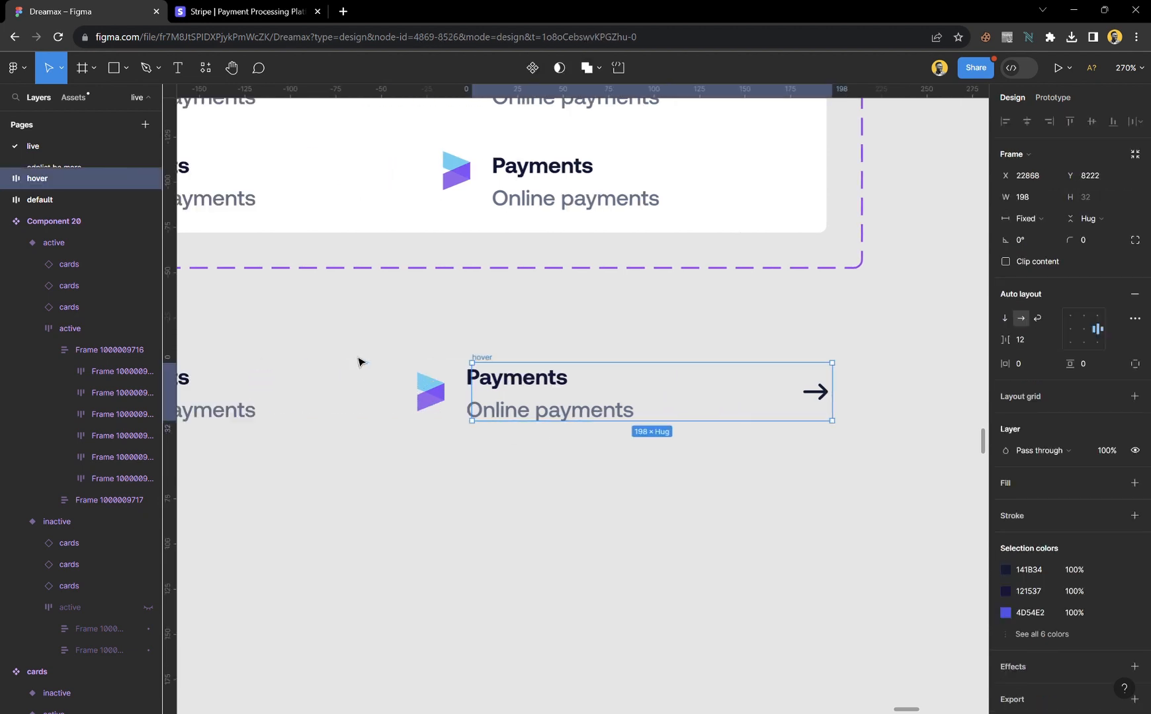
scroll(465, 355, "down", 3)
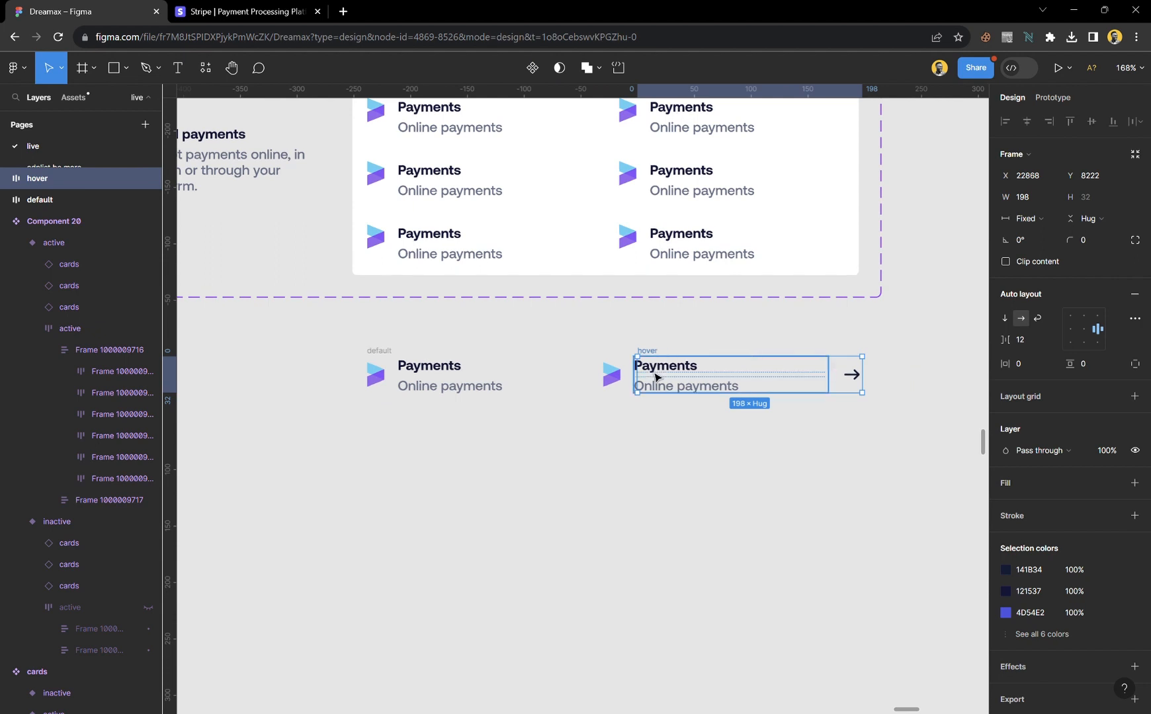
left_click_drag(661, 376, 397, 440)
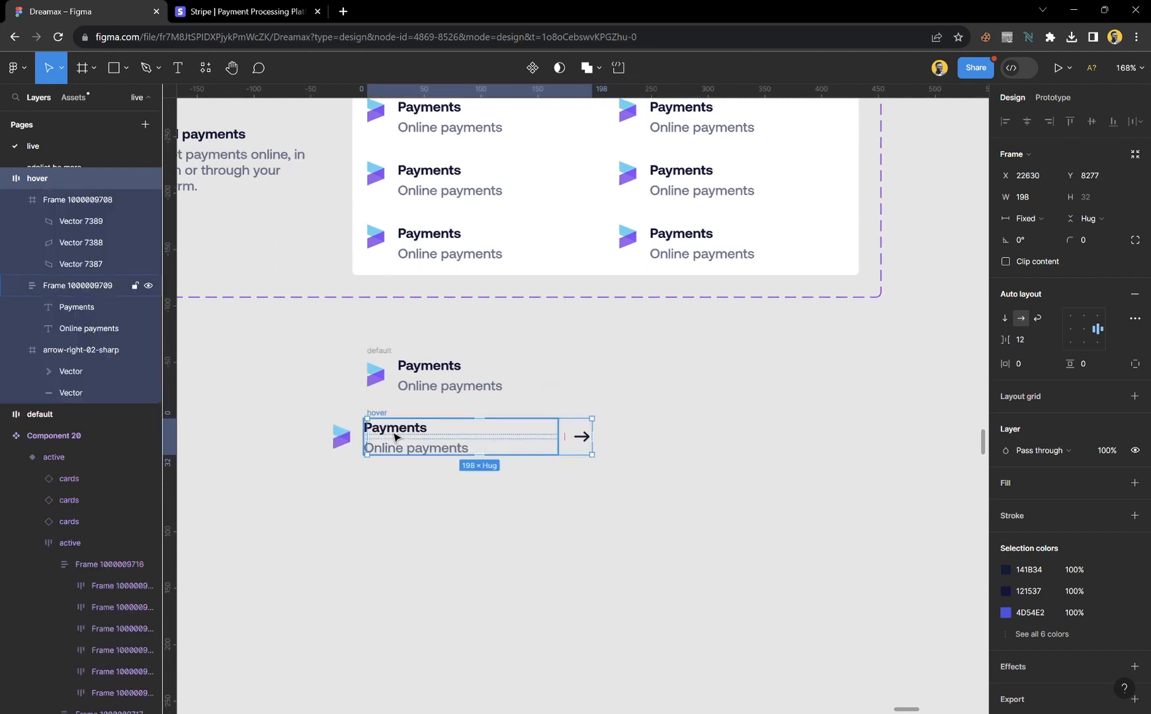
- Set the horizontal resizing of the hover frame's Payments text group to Fill container
scroll(395, 463, "up", 5)
scroll(397, 463, "up", 1)
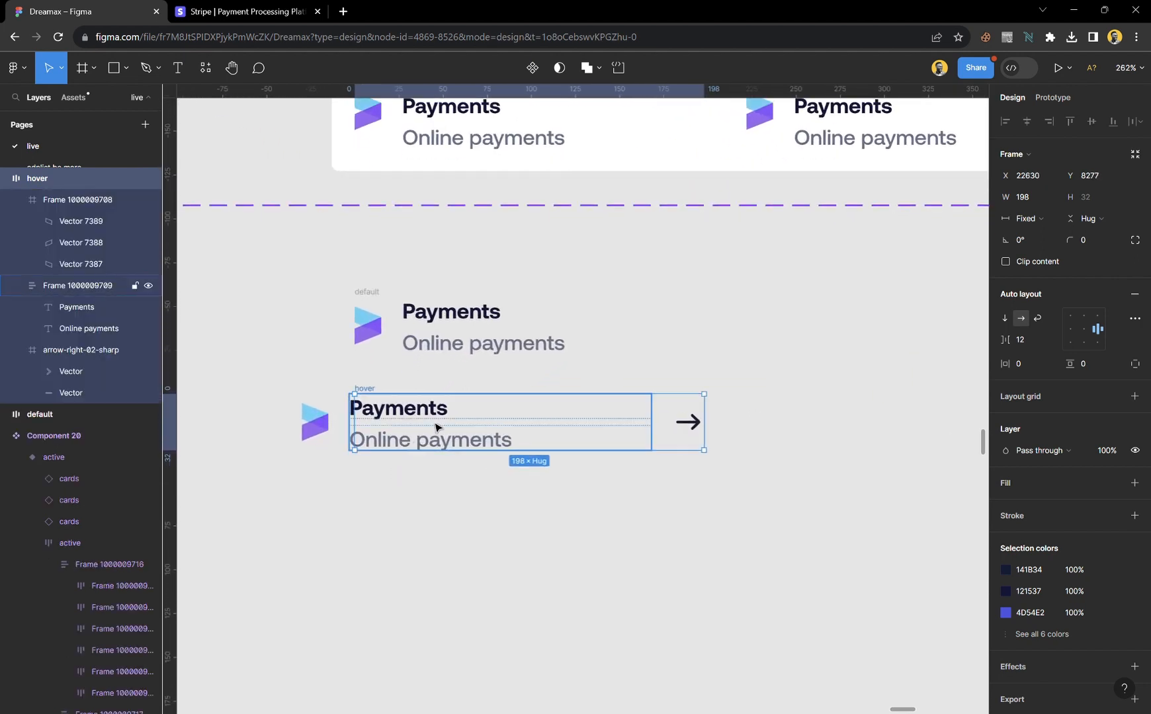
left_click(437, 427)
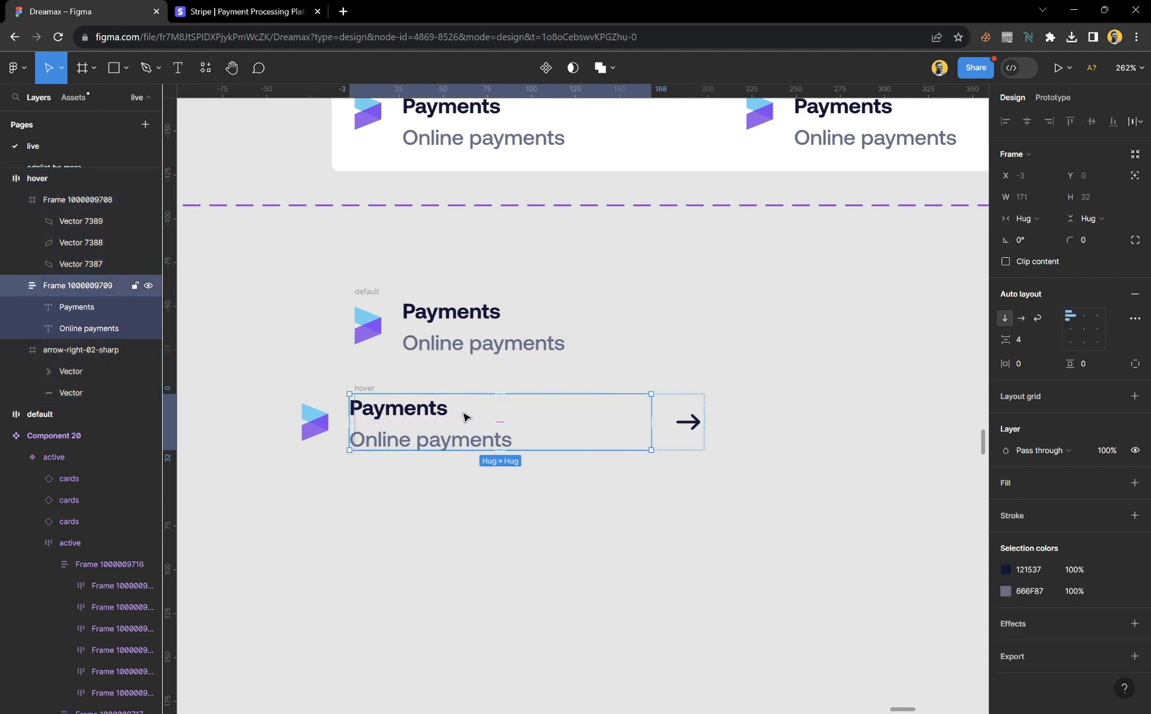
left_click(1043, 219)
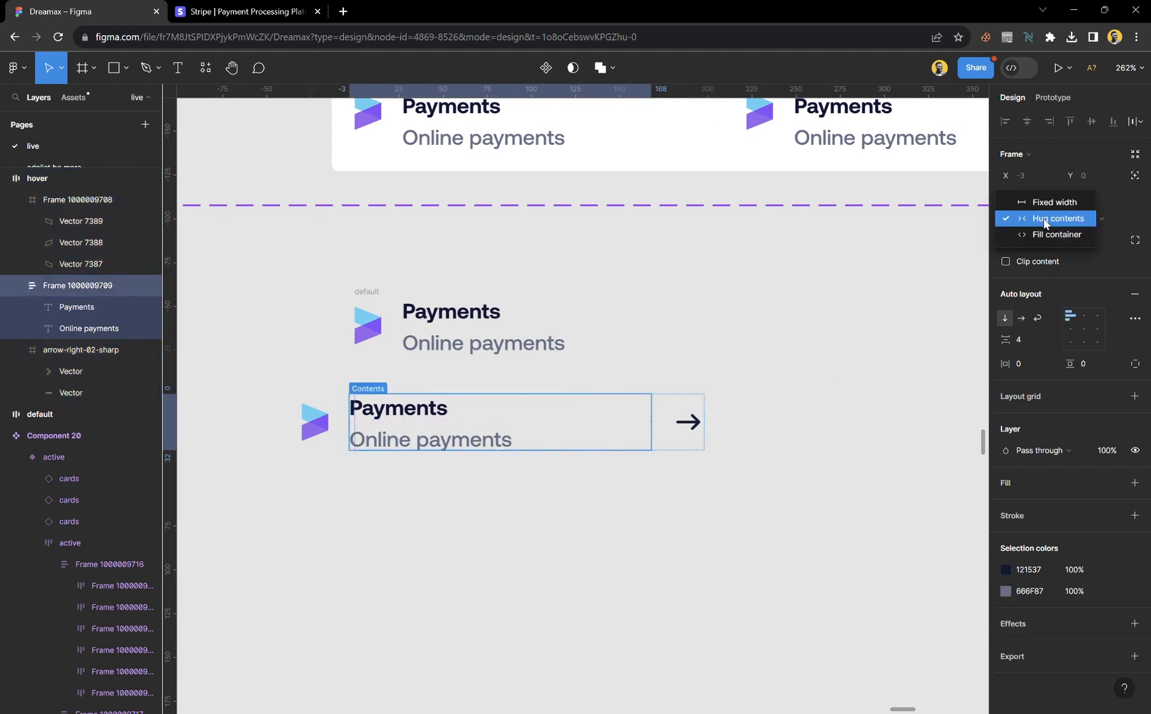
left_click(1048, 233)
left_click(740, 493)
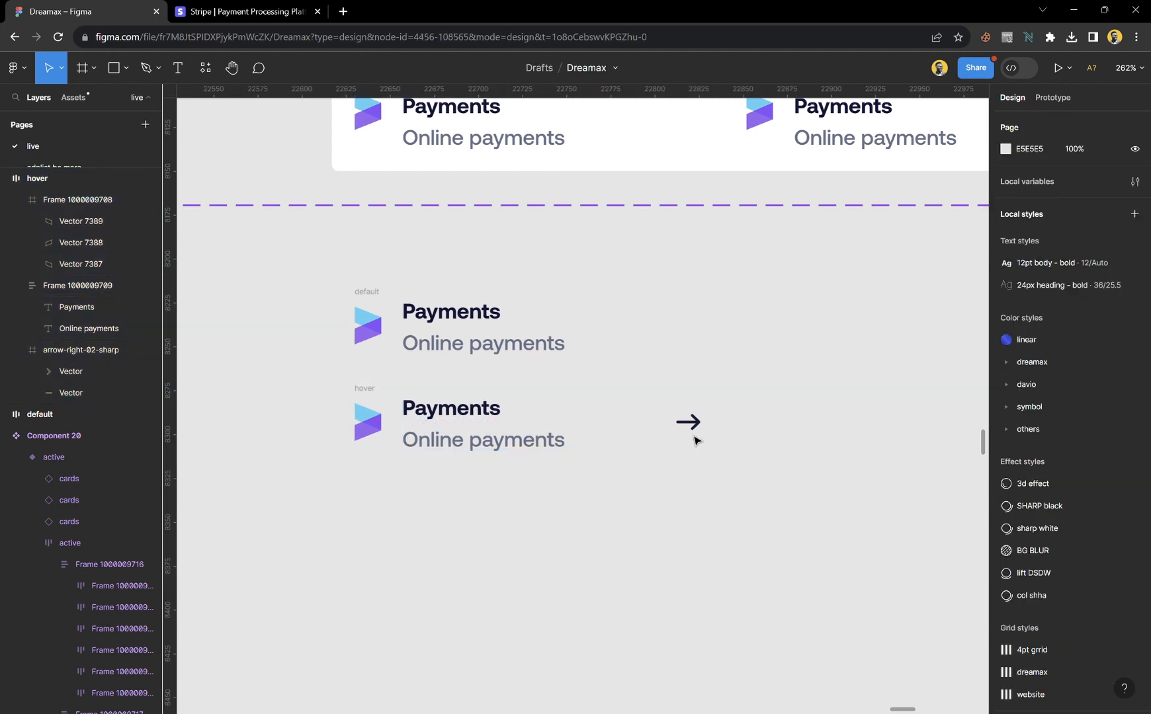
left_click(367, 295)
left_click(371, 392, "shift")
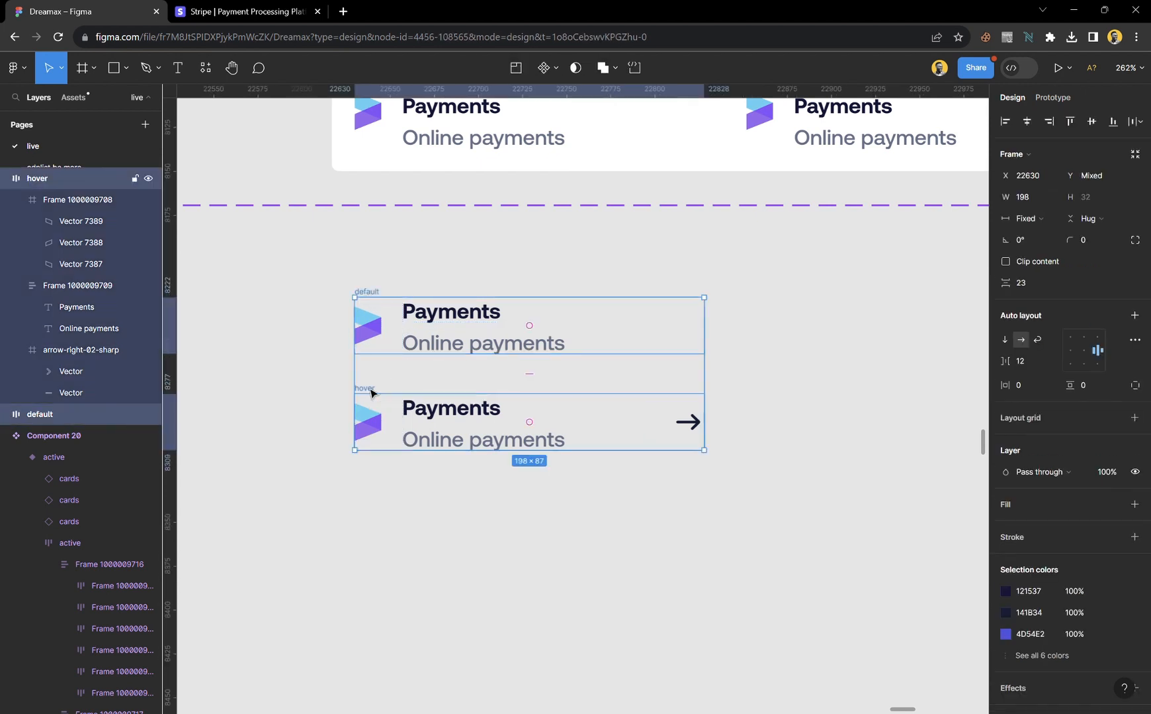
left_click(1135, 537)
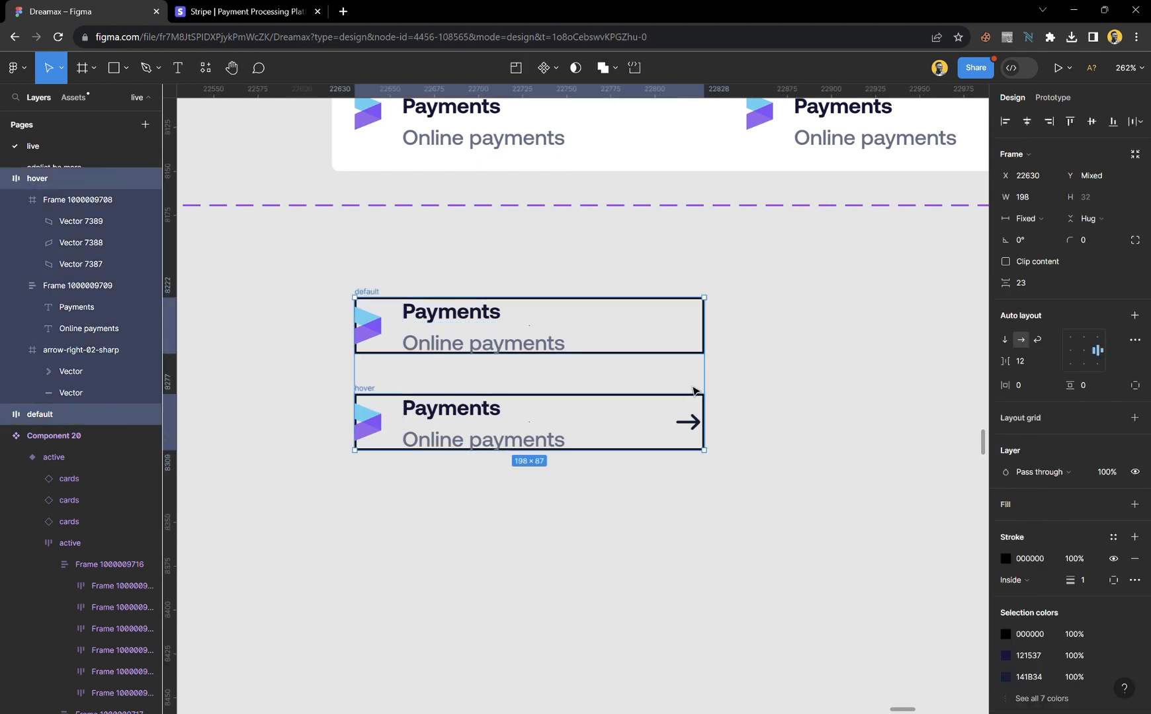
left_click(1114, 560)
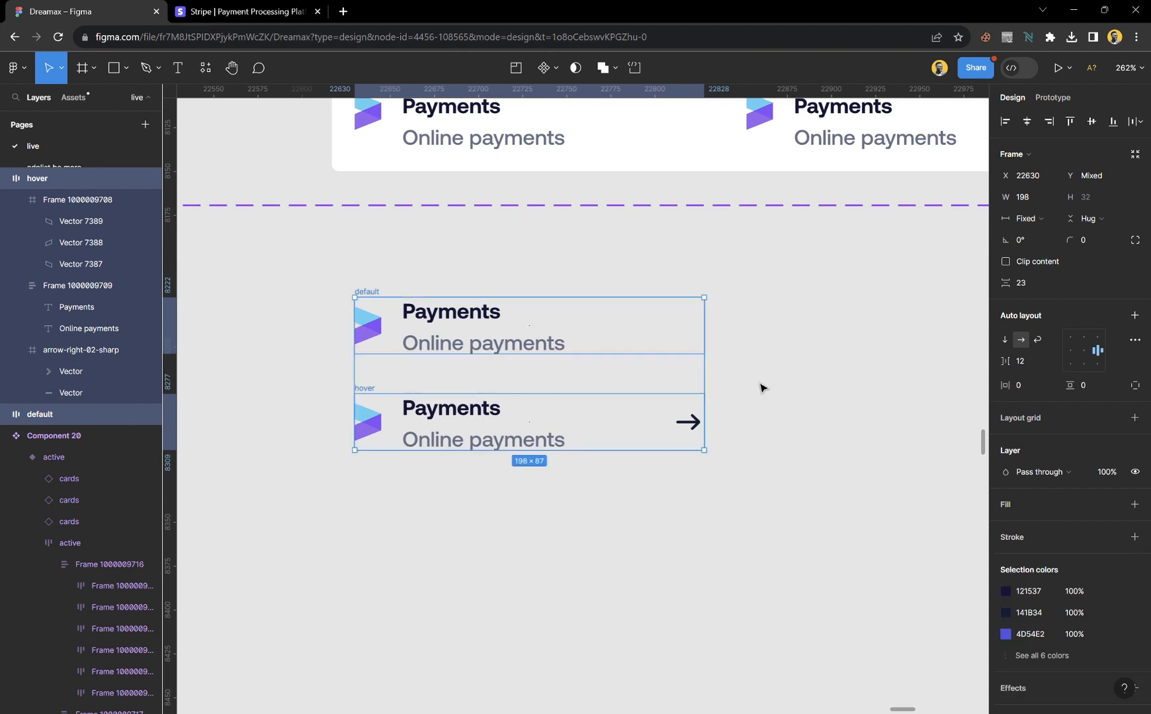
left_click(760, 387)
- Combine the default and hover frames into a component set
left_click_drag(308, 271, 817, 569)
left_click(557, 68)
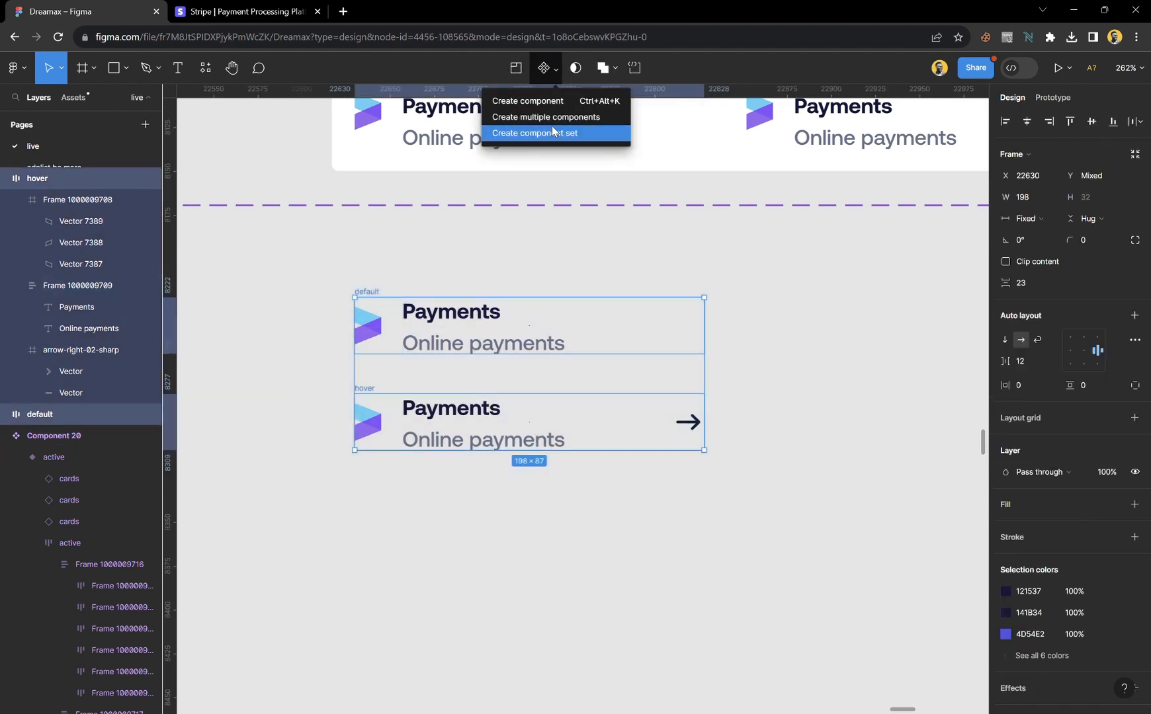
left_click(529, 132)
- Add a While hovering interaction that changes the default variant to hover, using Smart animate
left_click(493, 317)
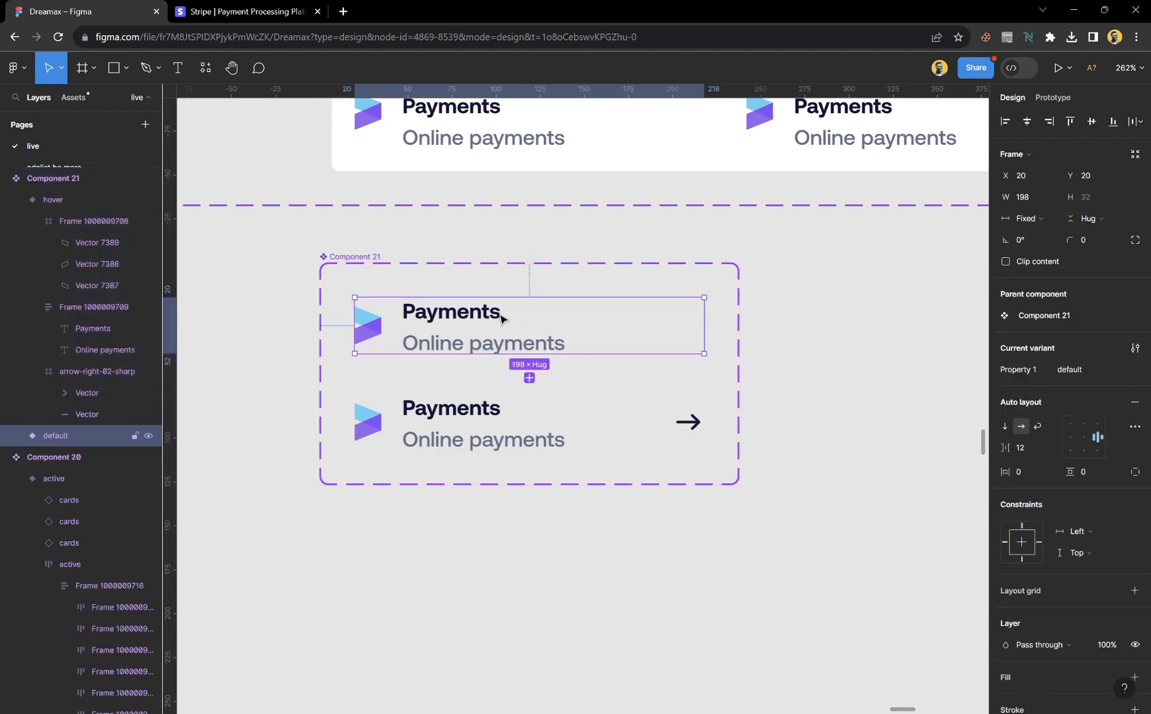
left_click(1053, 100)
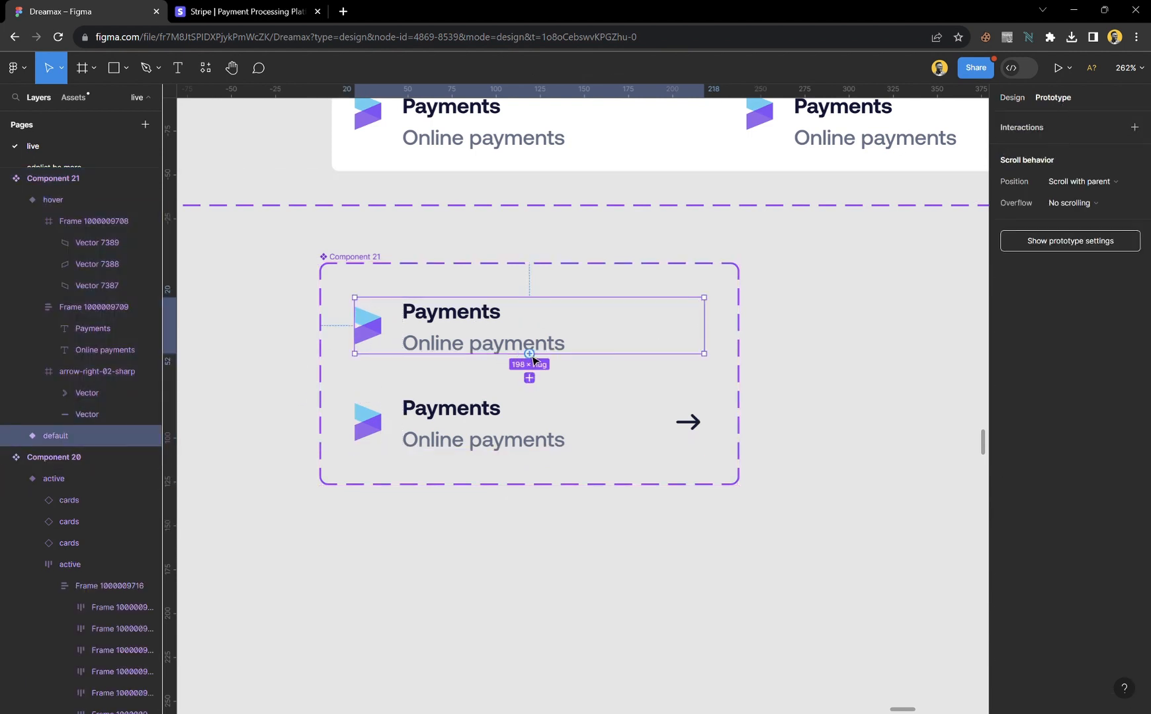
left_click_drag(532, 359, 531, 419)
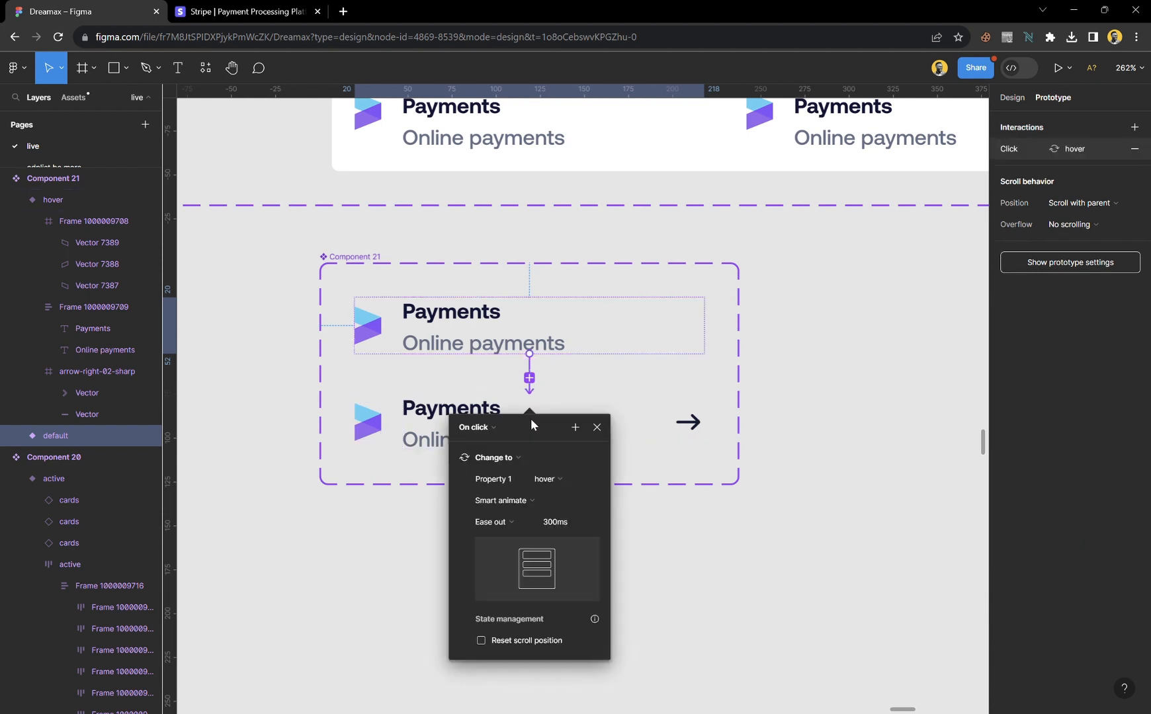
left_click(478, 428)
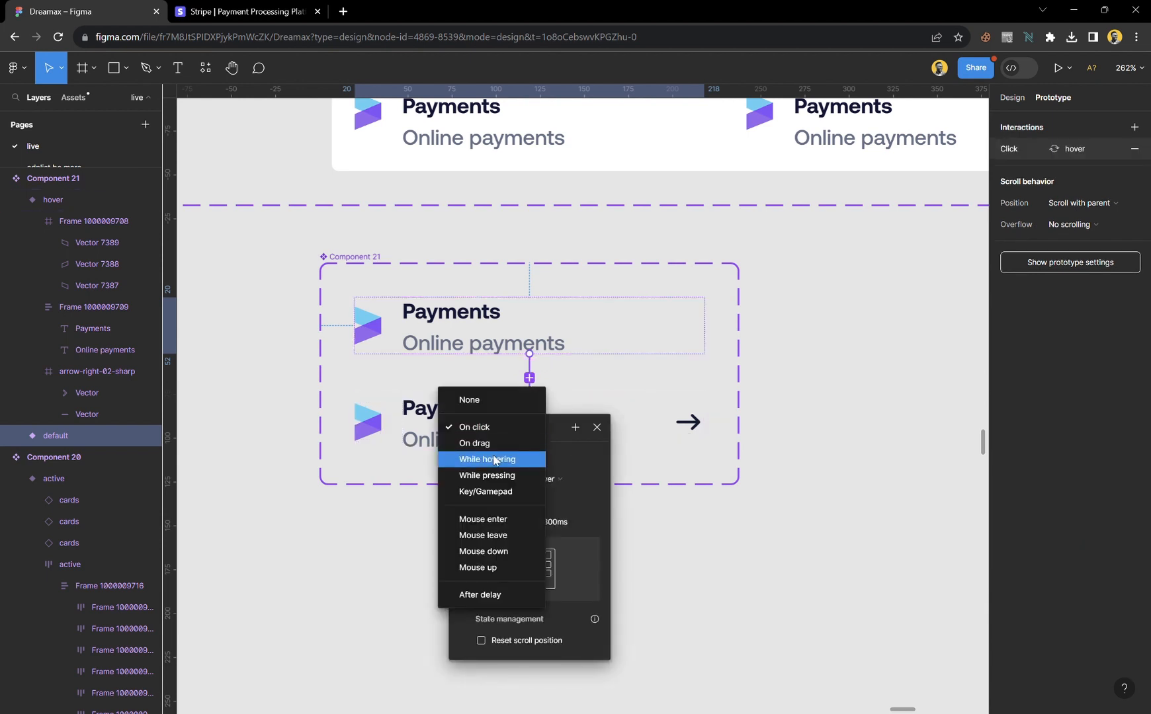
left_click(496, 459)
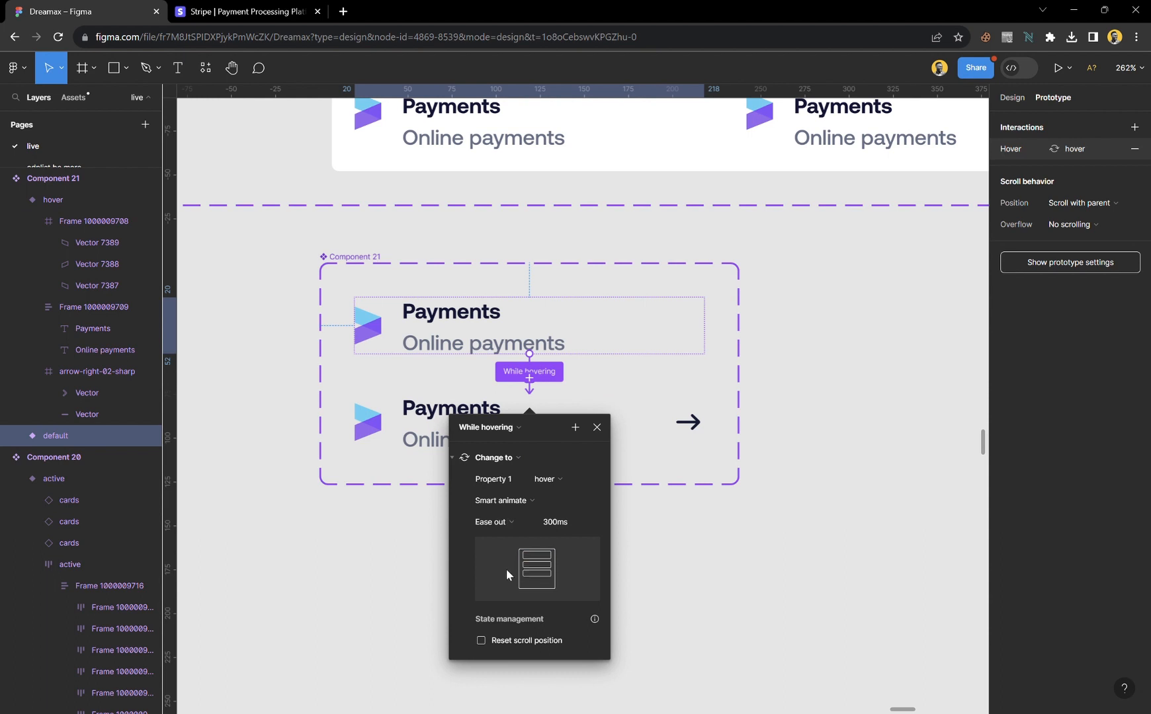
left_click(596, 428)
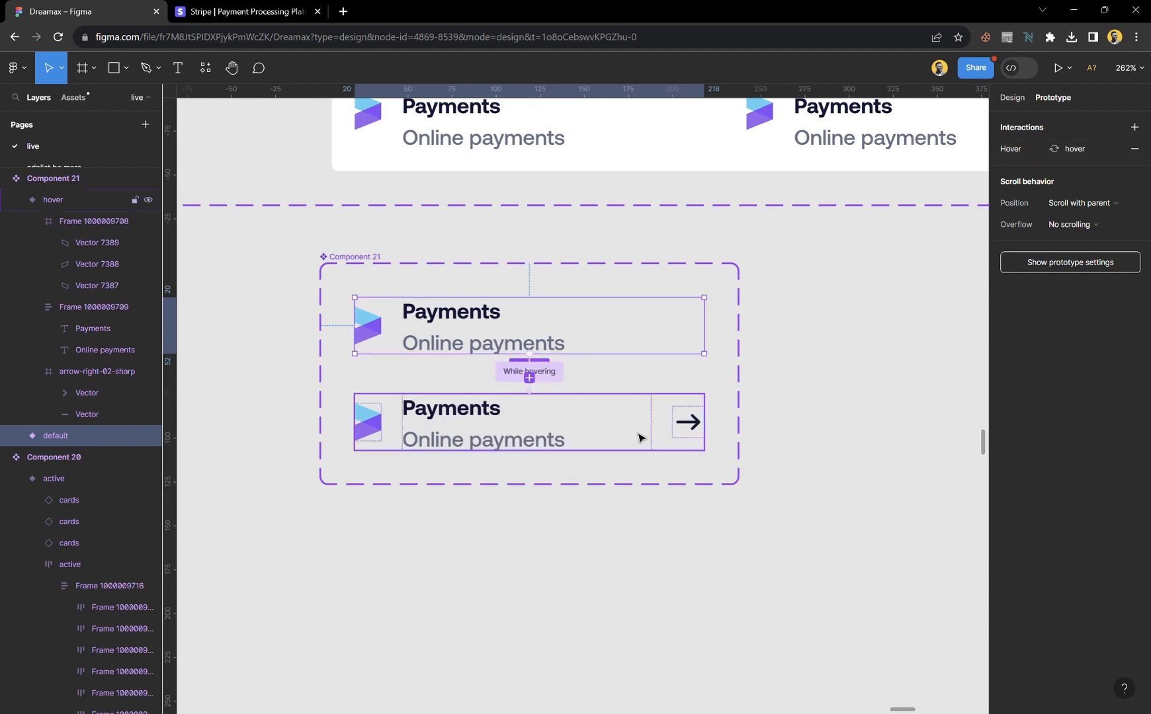
left_click(698, 435)
left_click(1020, 101)
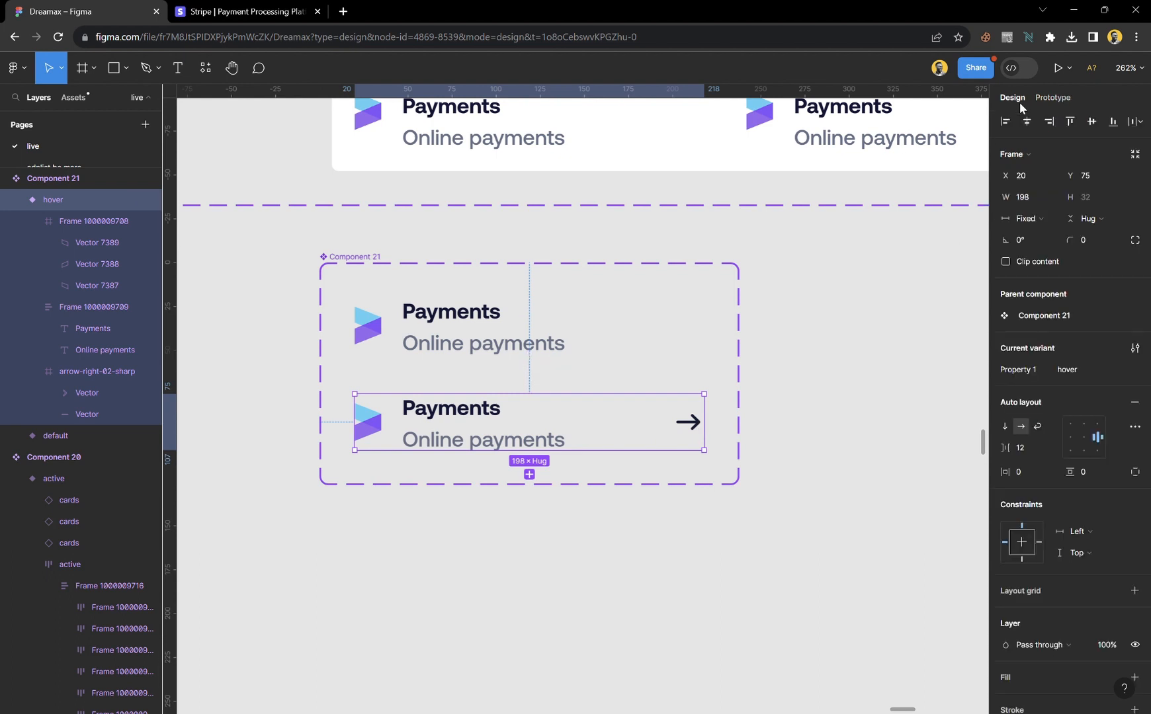
scroll(1010, 618, "down", 5)
left_click(1056, 599)
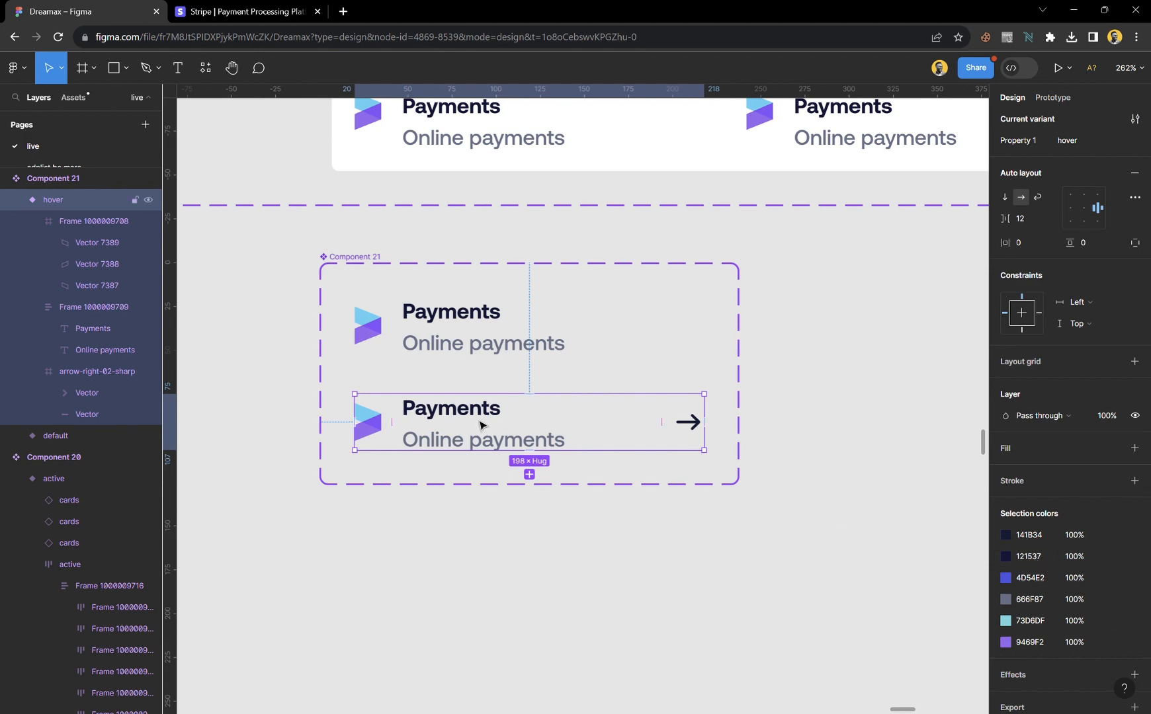
left_click(678, 555)
- Place an instance of the new set's default variant on the canvas beside the component set
scroll(538, 517, "down", 5)
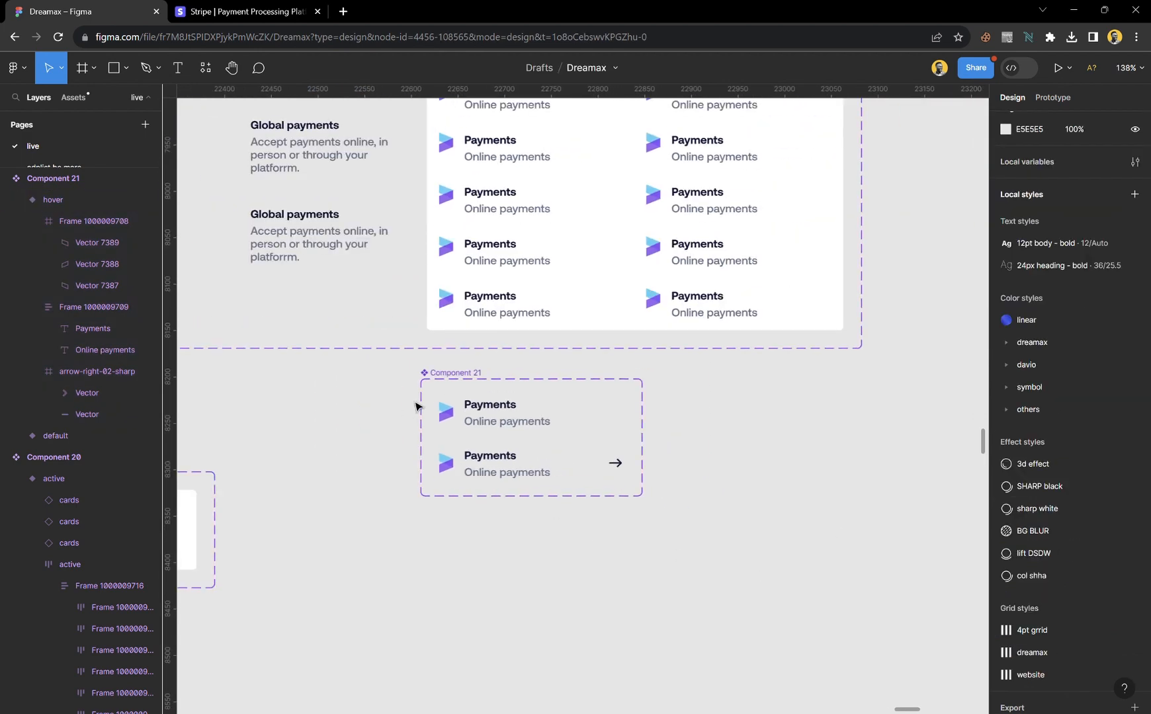
scroll(430, 400, "up", 2)
scroll(444, 395, "up", 3)
left_click(537, 577)
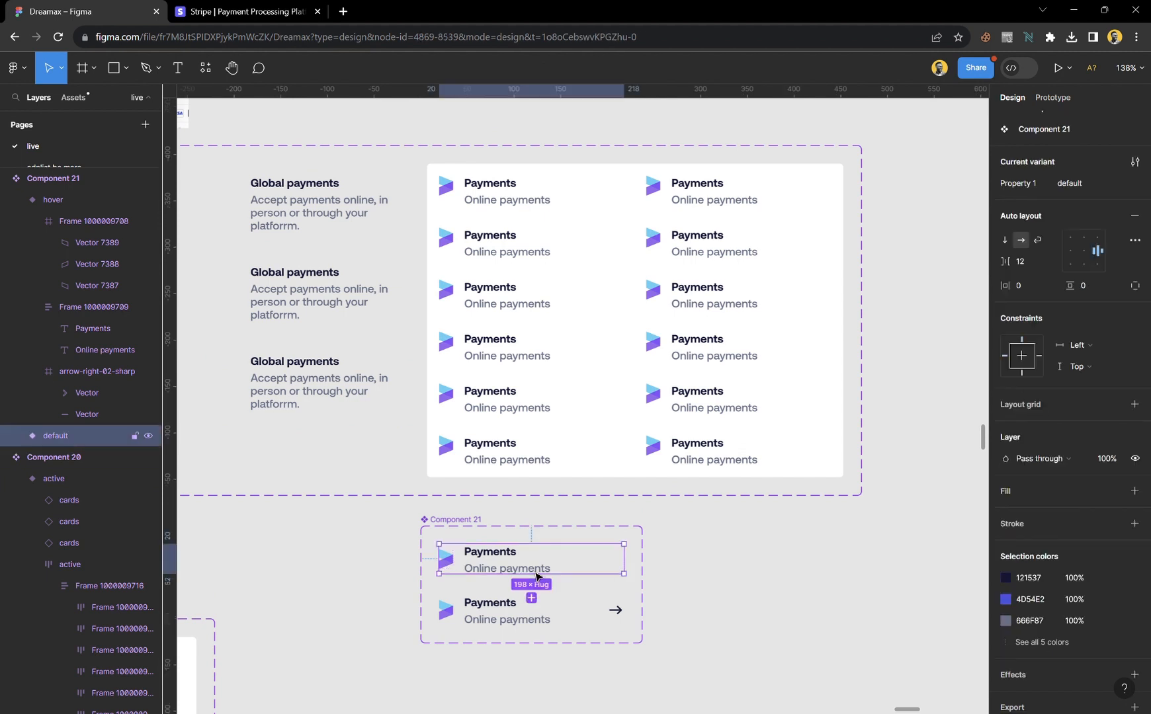
left_click_drag(498, 561, 718, 544)
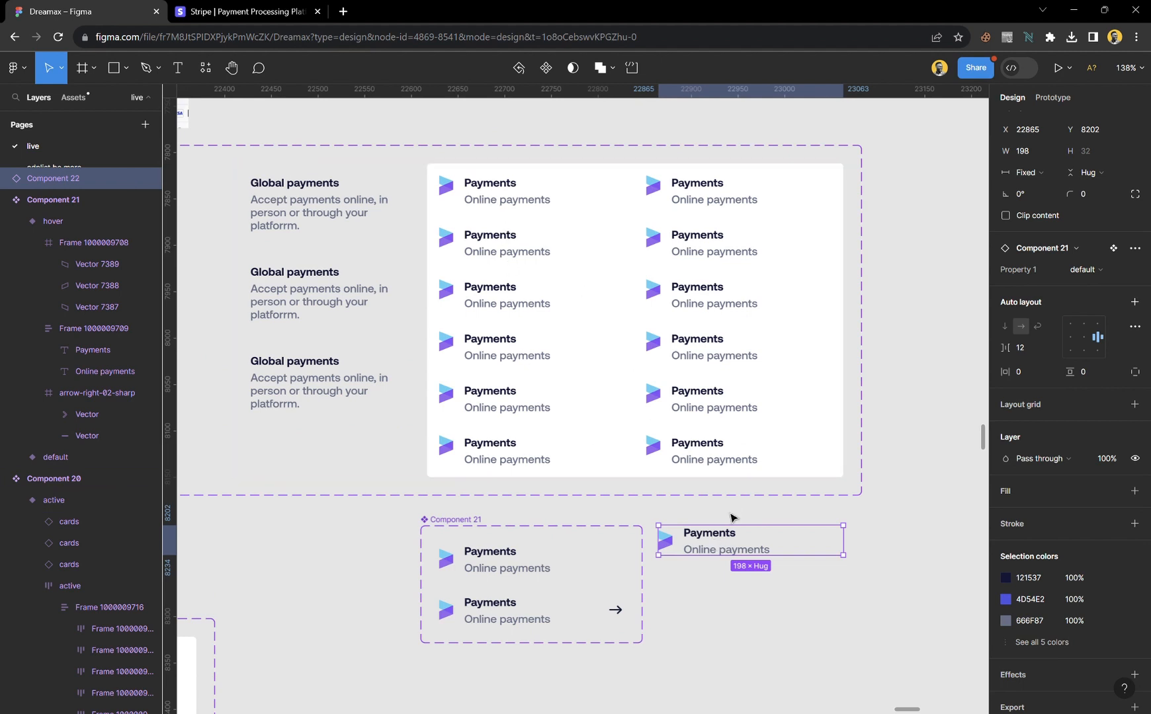
- Move the instance into the active menu's left item column and delete the original first Payments item
left_click_drag(715, 547, 488, 221)
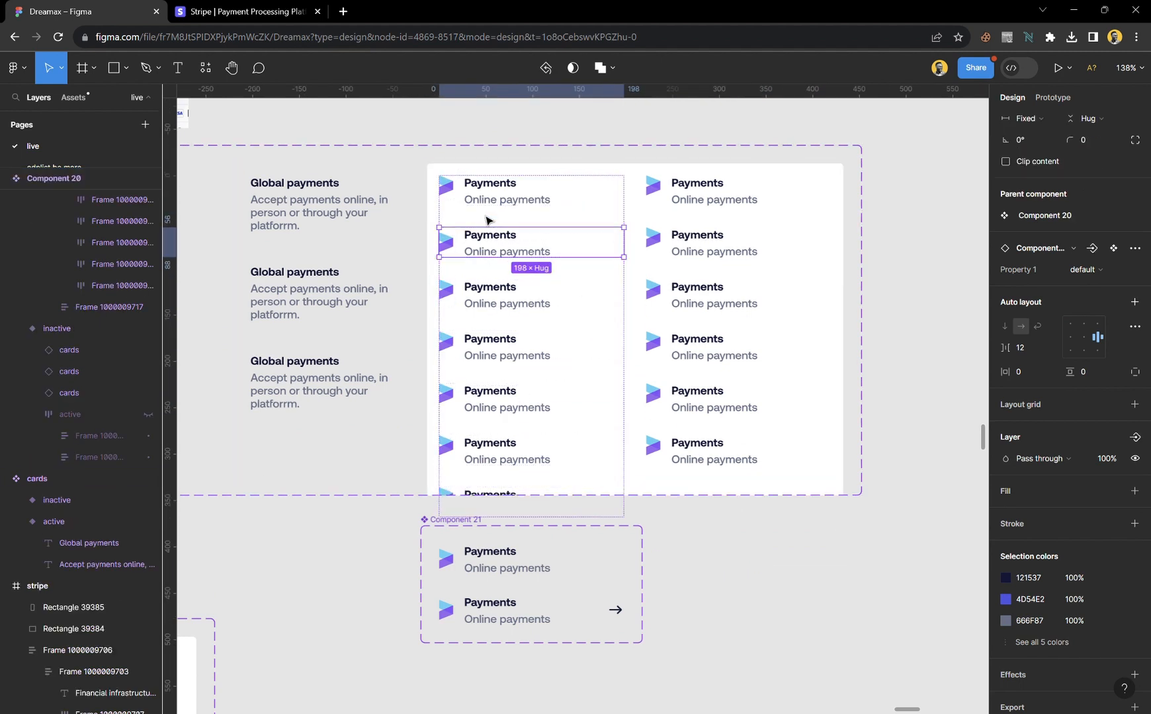
left_click(497, 203)
key("Escape")
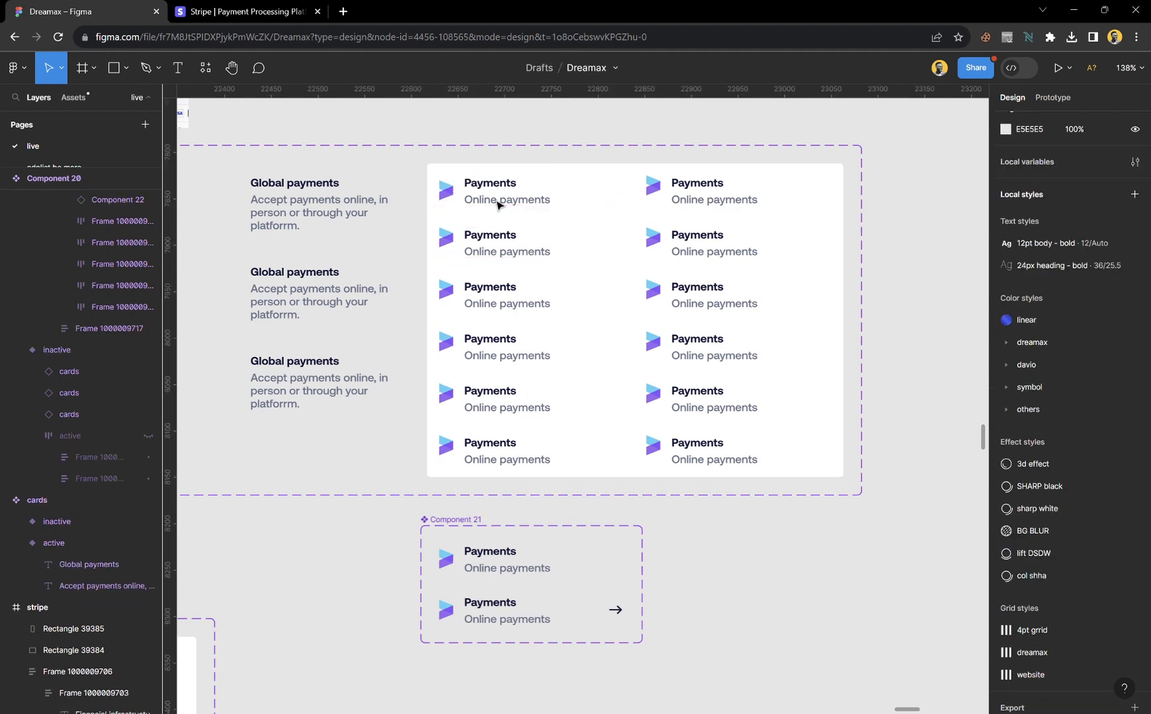
- Delete the second to fifth Payments items in the active menu's left column
double_click(509, 203)
left_click(511, 202)
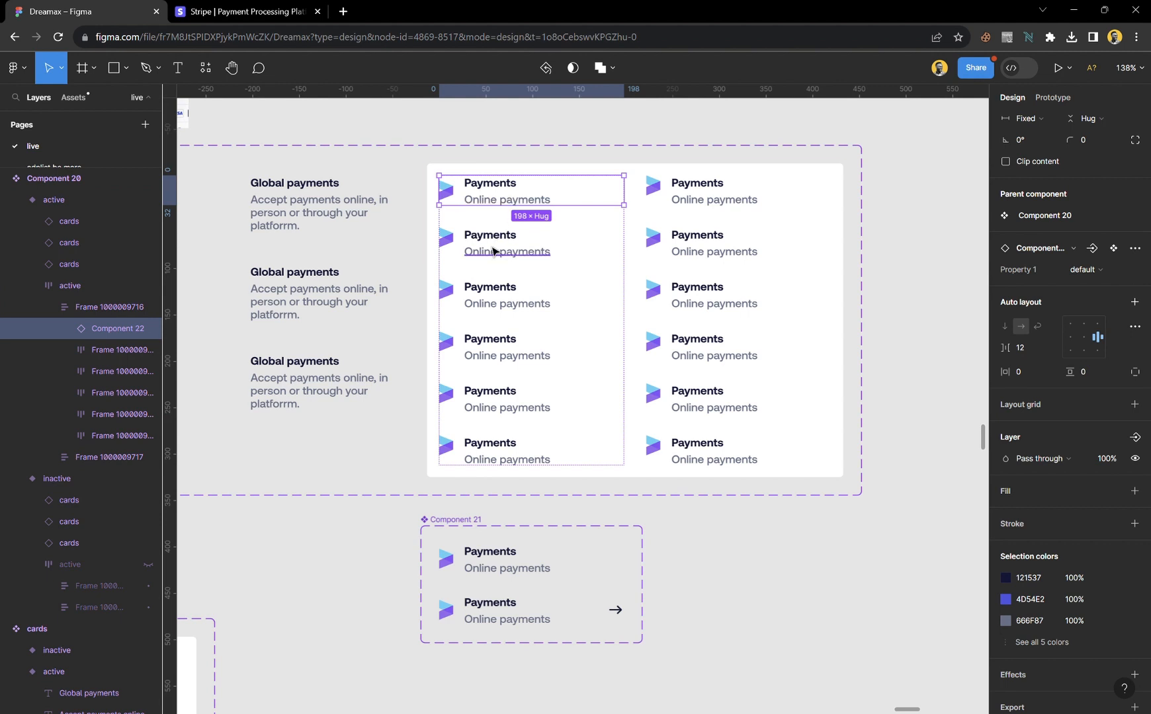
left_click(510, 258)
left_click(526, 302, "shift")
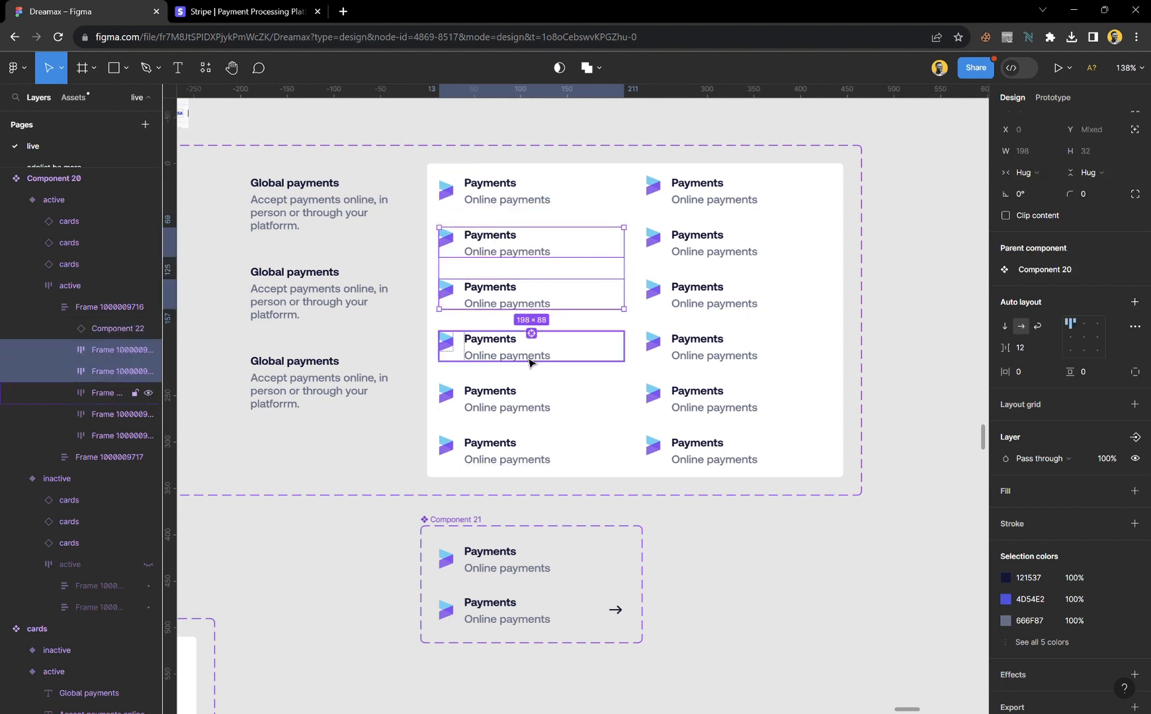
left_click(529, 360, "shift")
left_click(530, 406, "shift")
key("Delete")
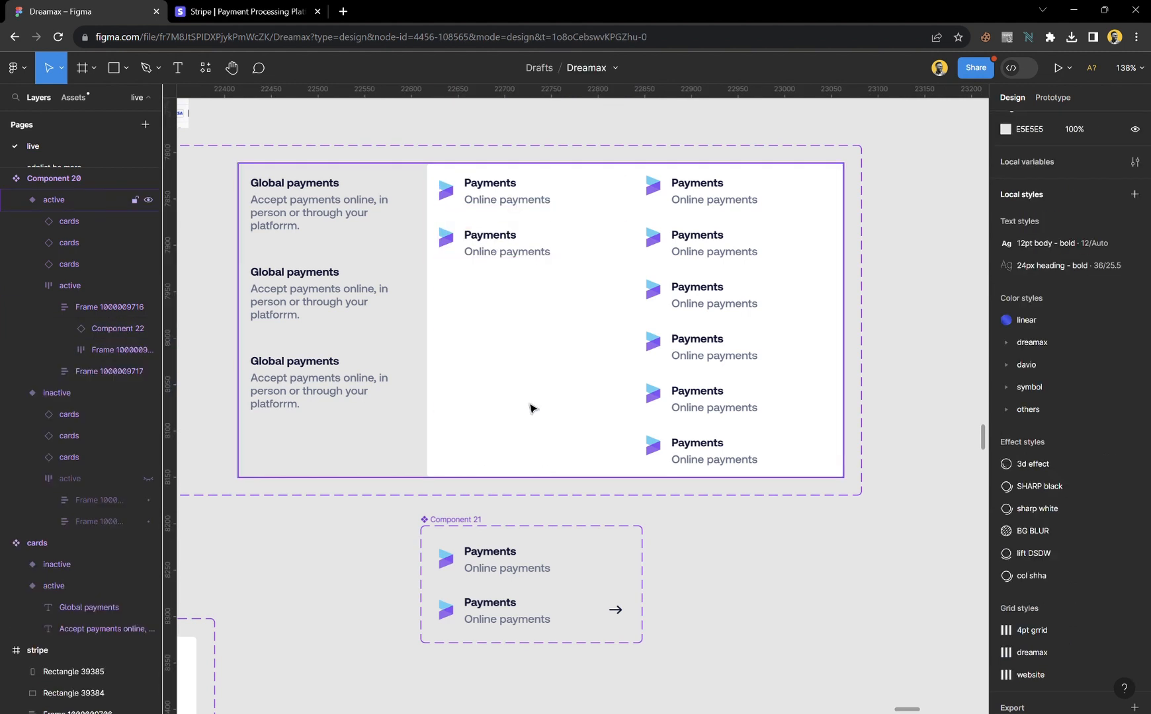
- Duplicate the Payments instance twice in the active menu's left item column and delete the remaining original Payments item
scroll(516, 212, "up", 5)
left_click(523, 197)
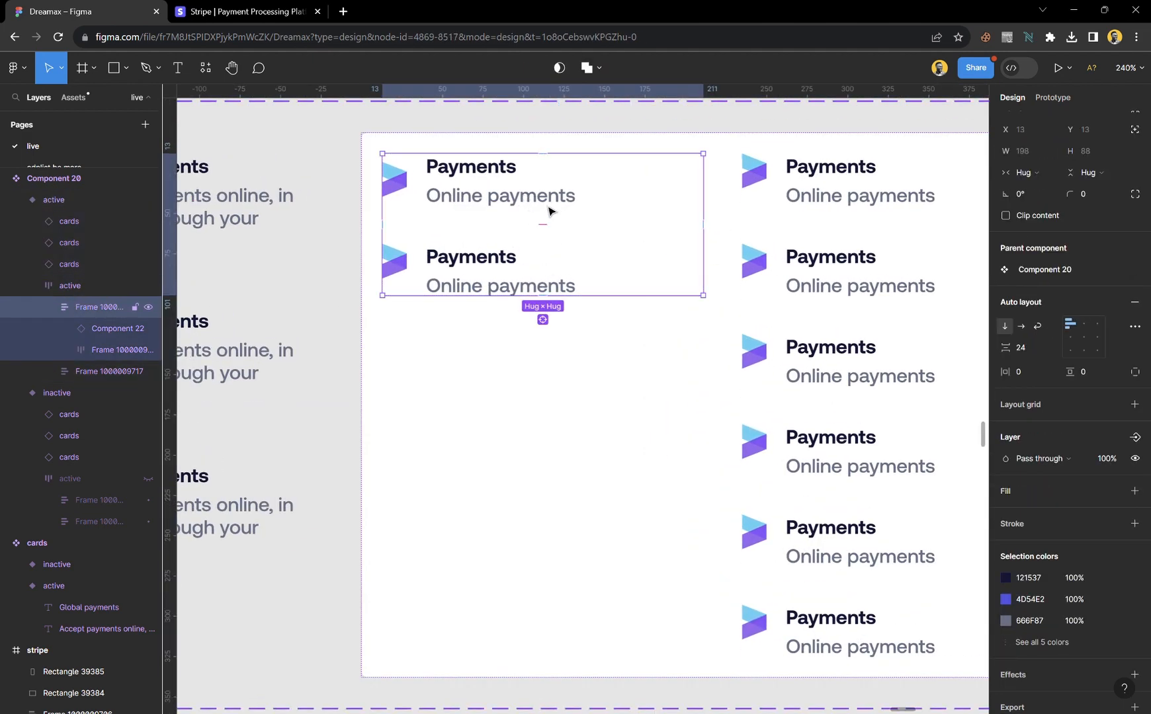
double_click(534, 201)
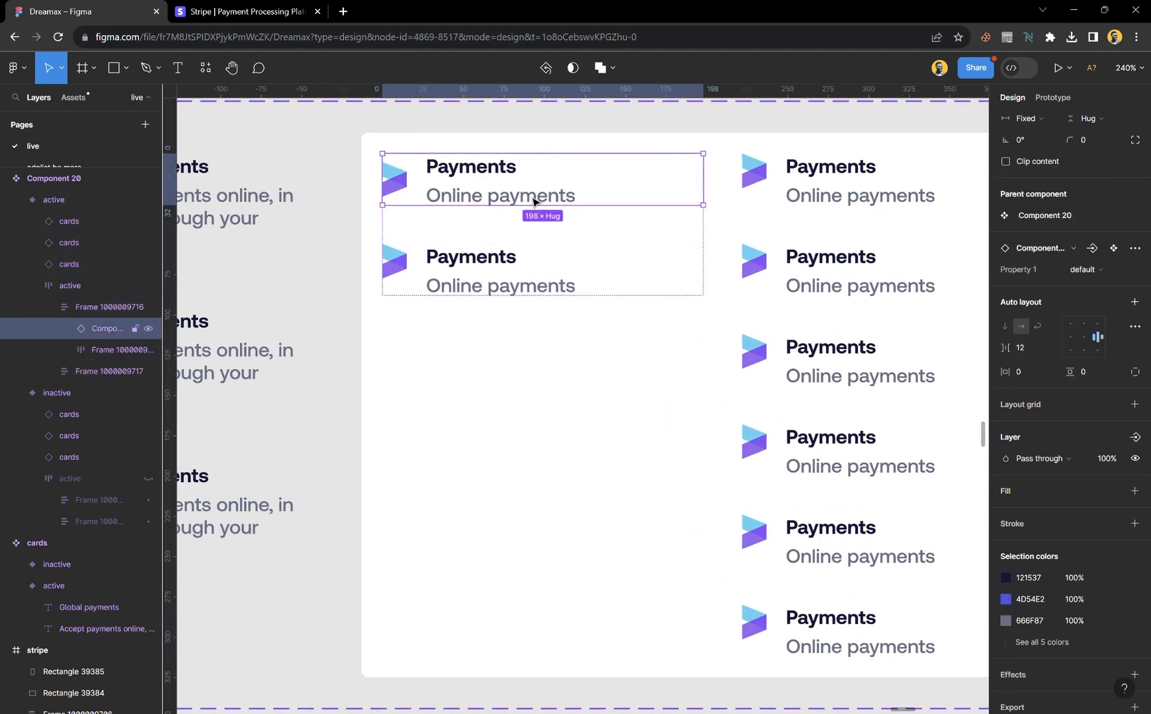
key("ctrl+d")
key("ctrl+d")
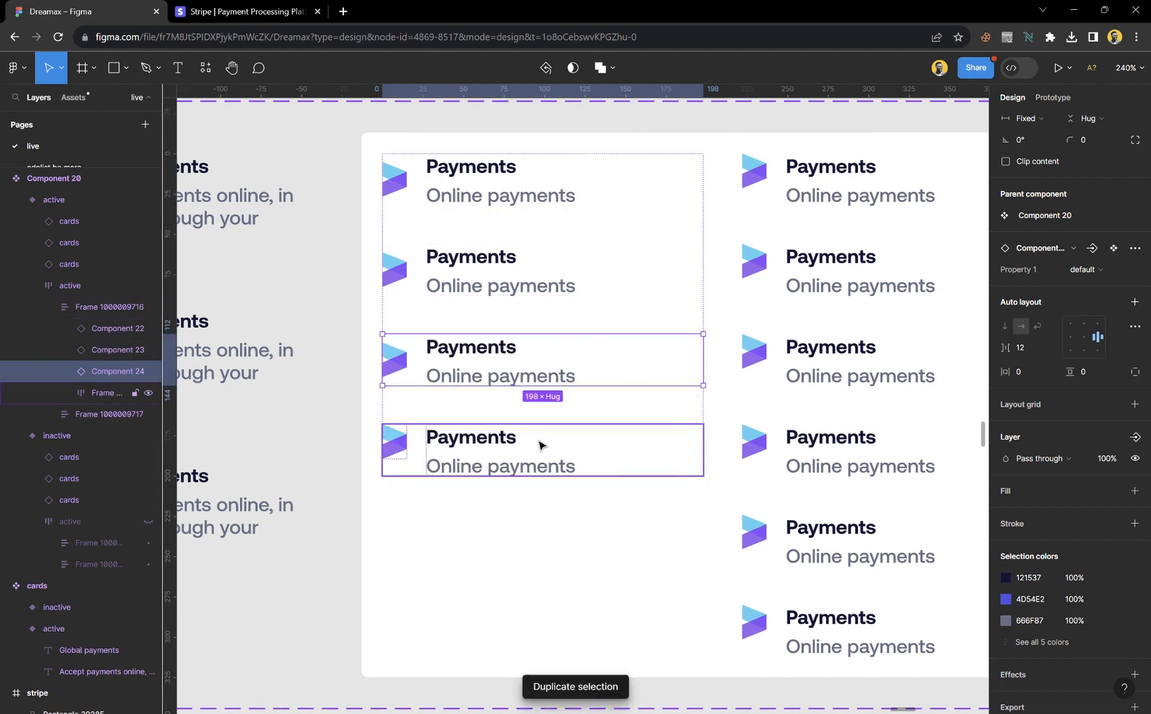
left_click(540, 446)
key("Delete")
- Duplicate the third Payments instance three times so the left item column holds six instances
left_click(520, 375)
double_click(520, 375)
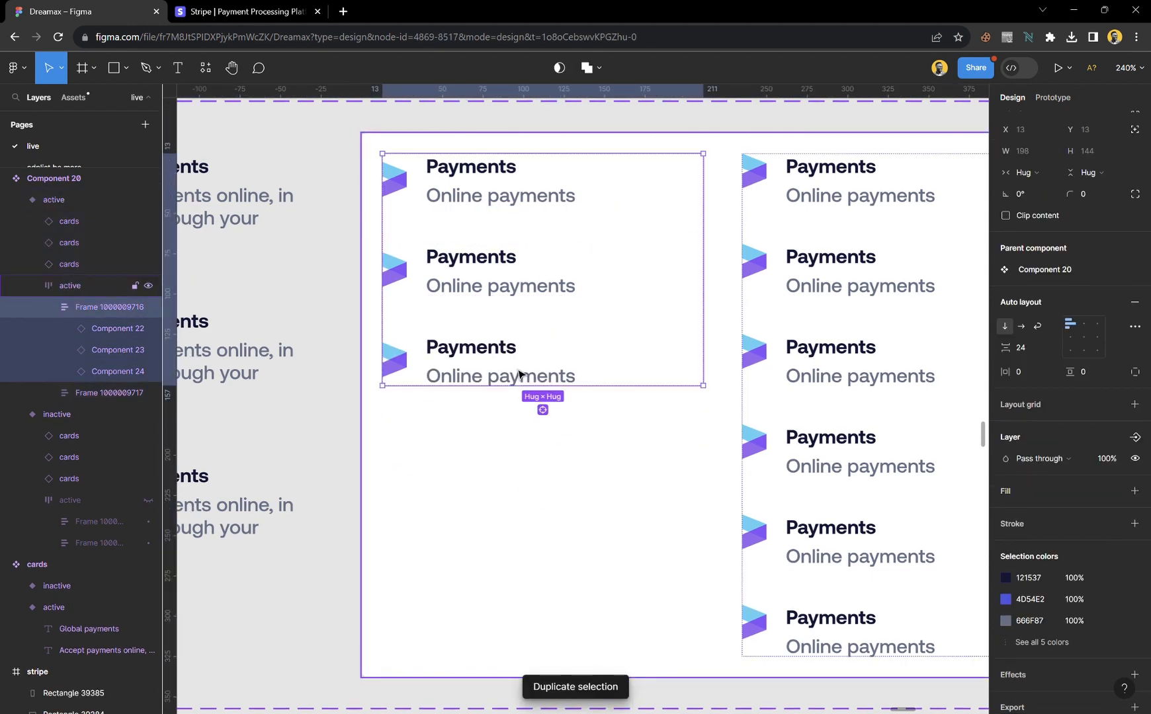
left_click(520, 374)
key("ctrl+d")
key("ctrl+d")
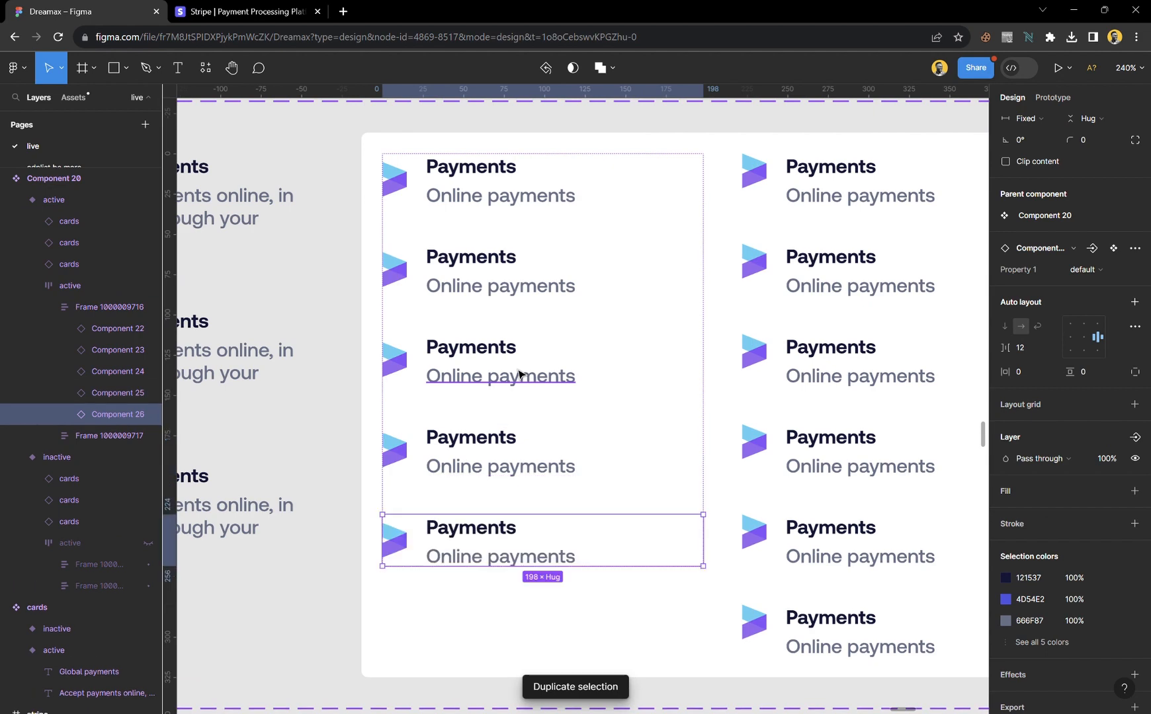
key("ctrl+d")
- Duplicate the column of six Payments instances and delete the original right-hand Payments column
scroll(521, 375, "right", 5)
left_click(683, 287)
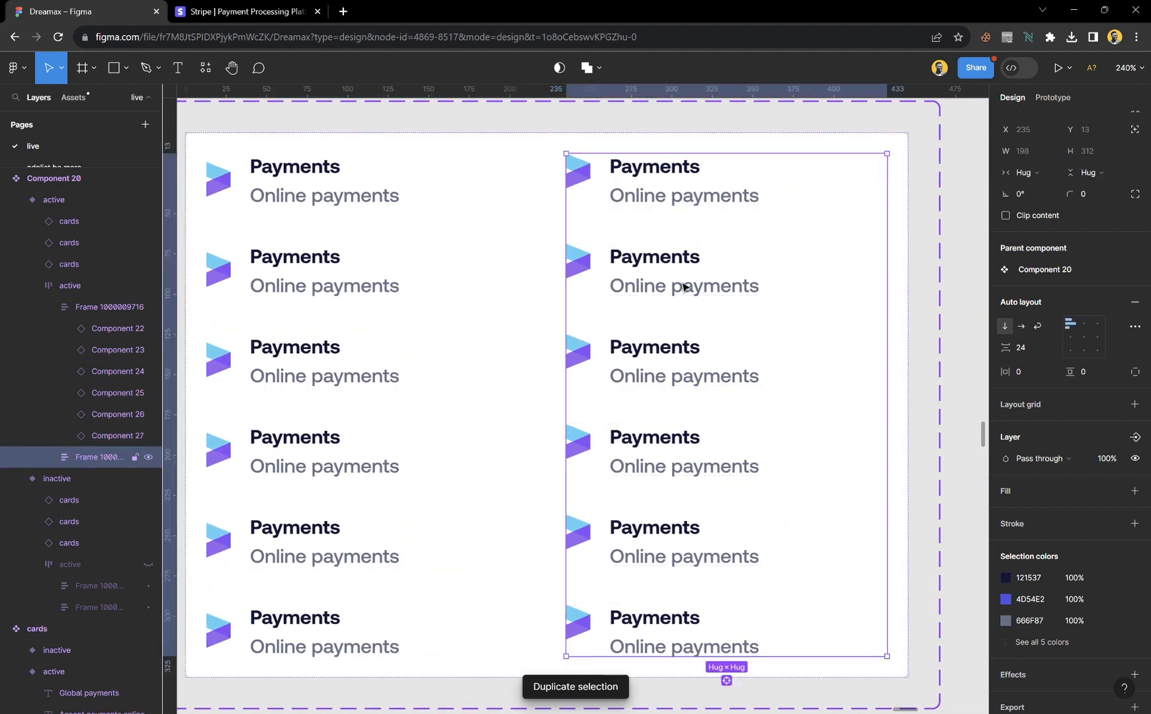
left_click(416, 259)
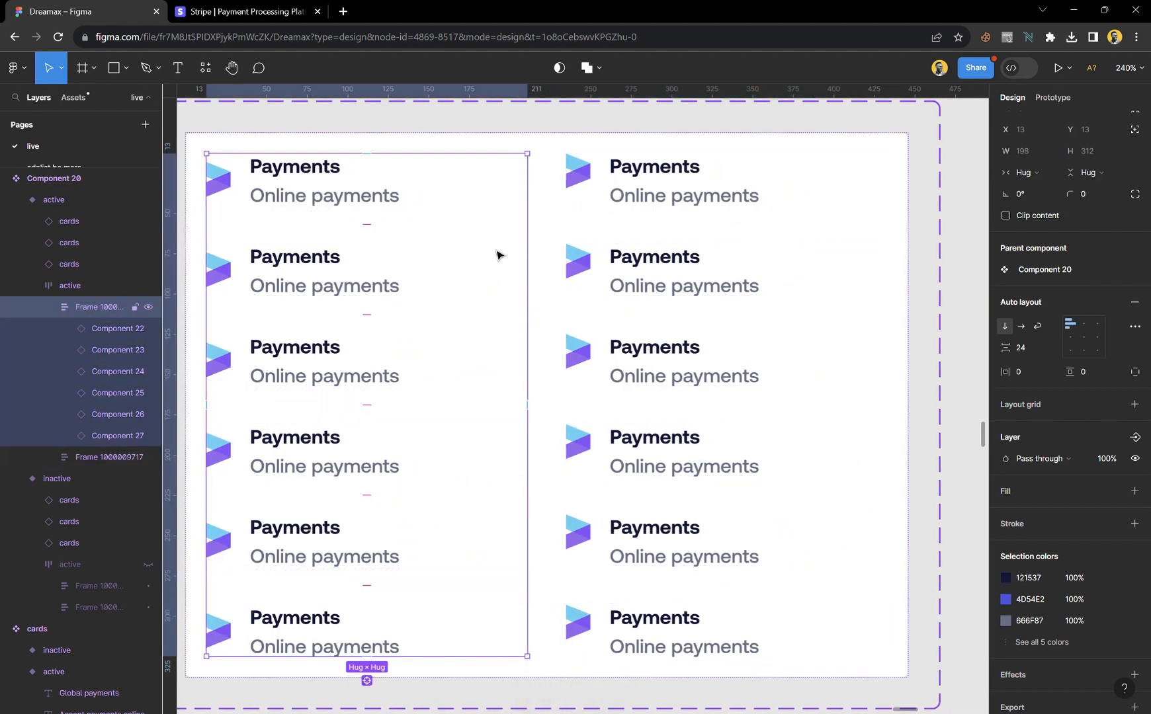
key("ctrl+d")
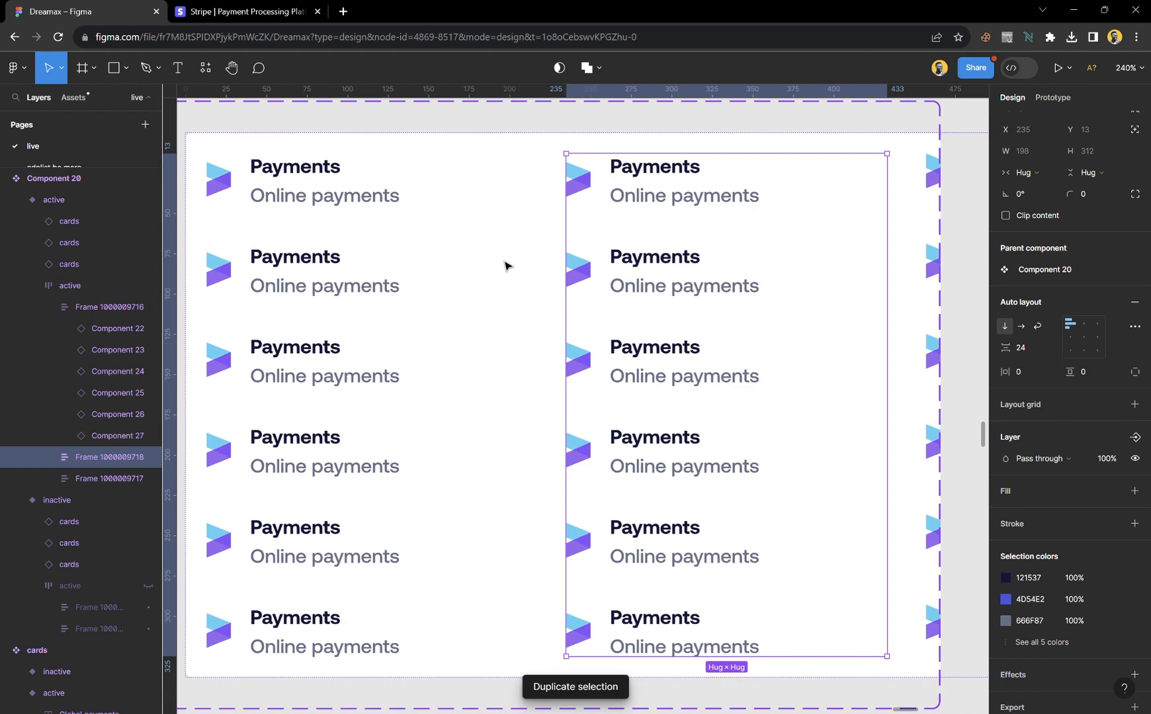
left_click(929, 191)
key("Delete")
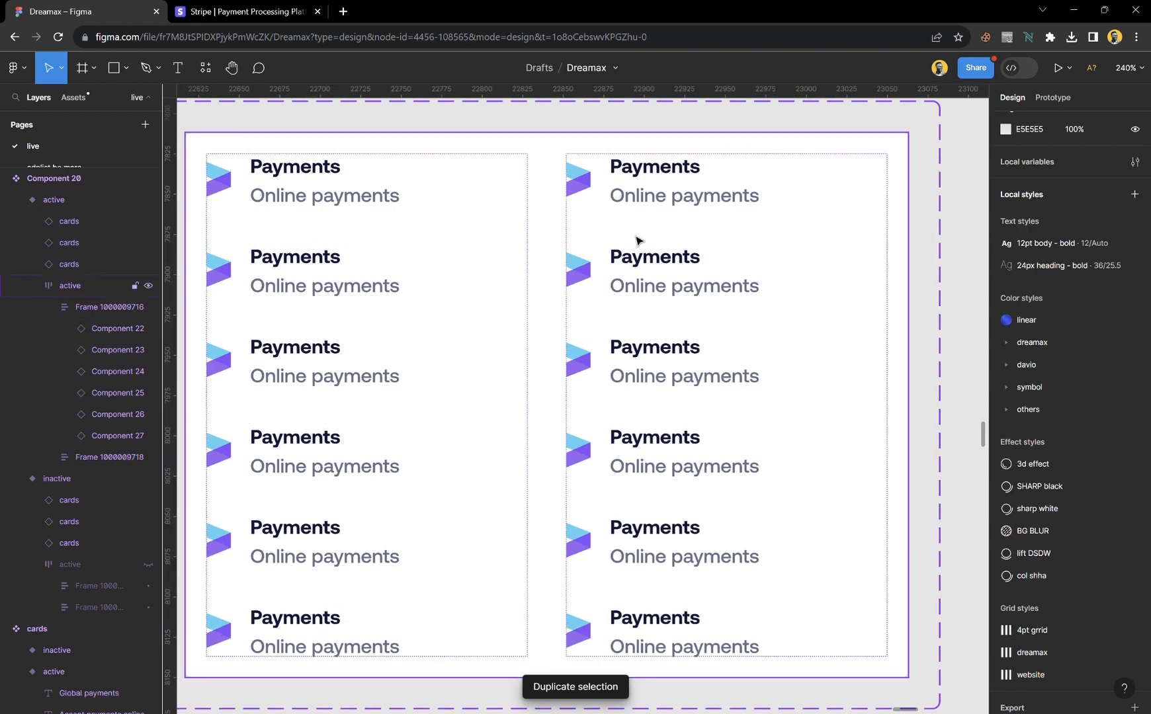
- Link the inactive menu variant's three cards to the active variant with an On click Change to interaction using Smart animate, Ease out, 300ms
scroll(639, 240, "down", 5)
scroll(699, 259, "left", 4)
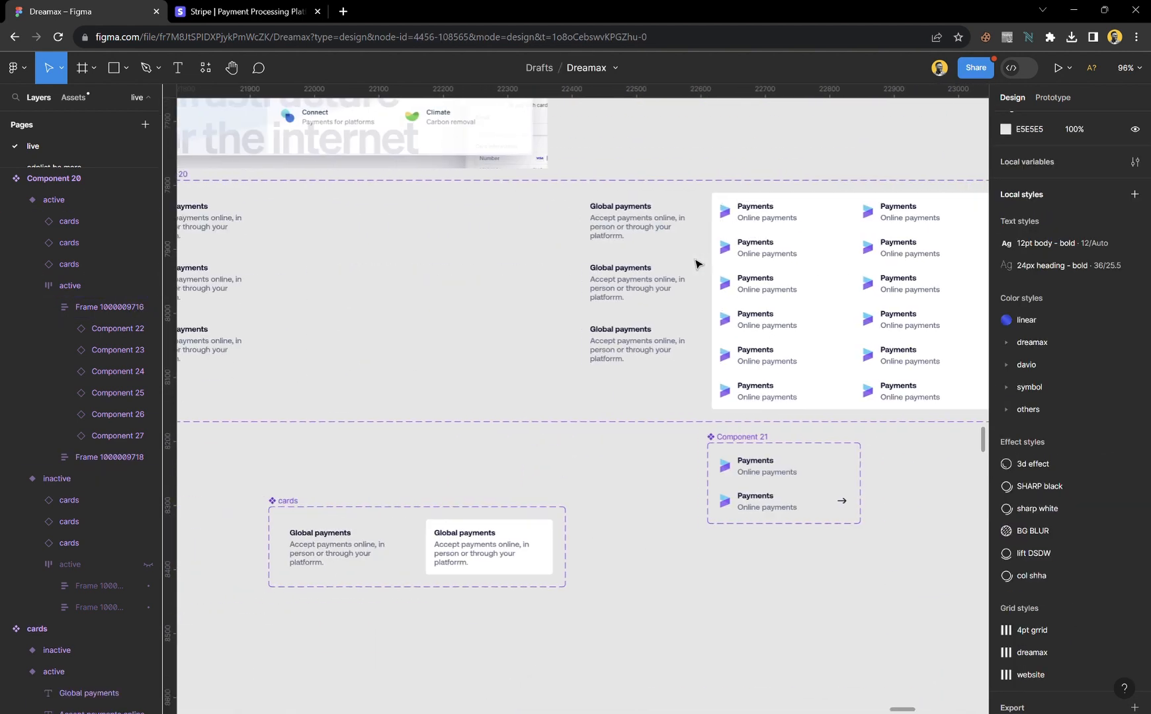
scroll(698, 265, "left", 4)
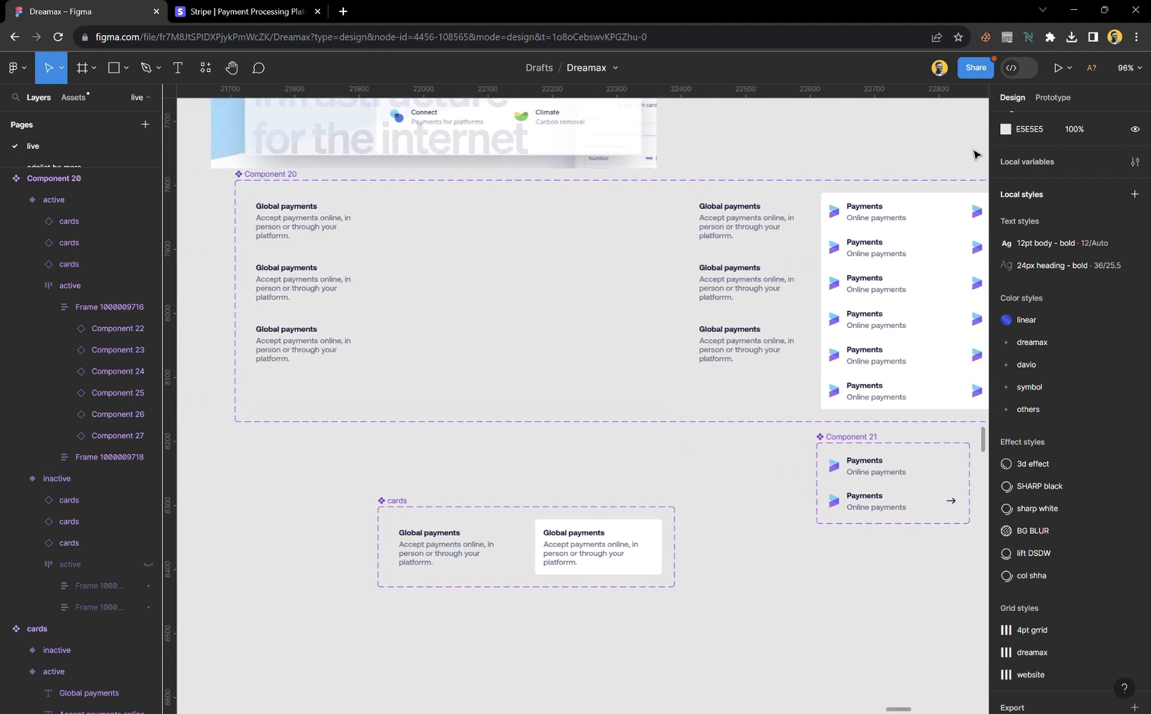
left_click(1058, 102)
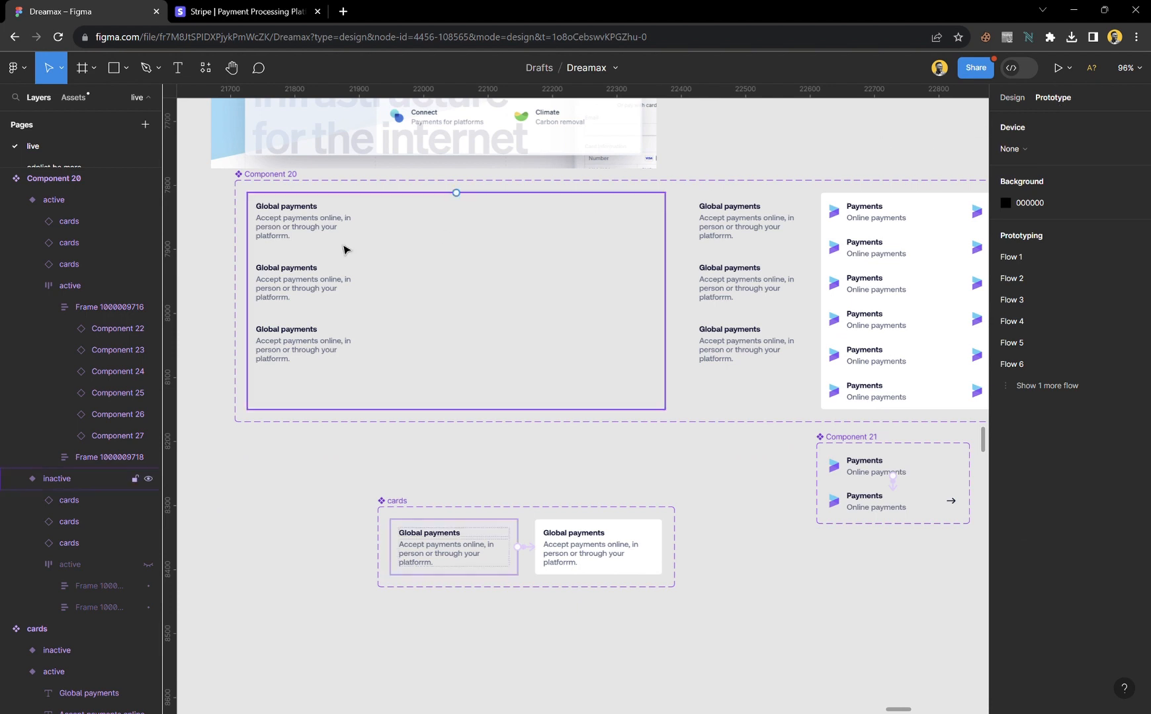
double_click(298, 235)
left_click(322, 295, "shift")
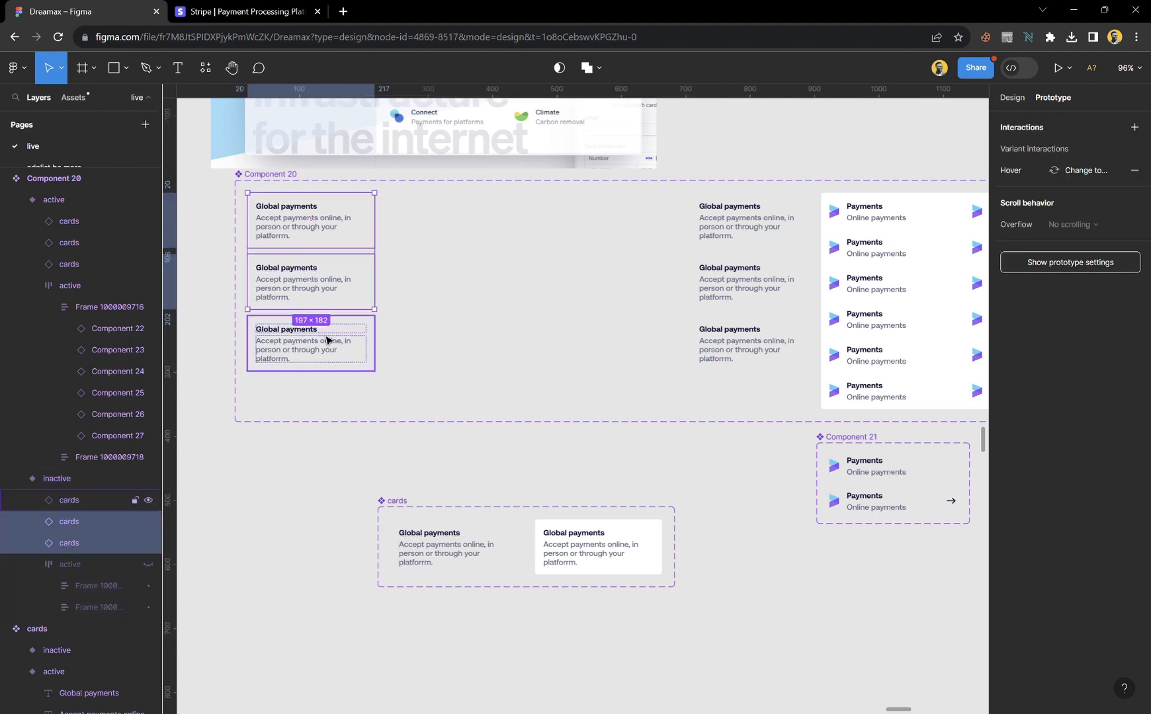
left_click(328, 337, "shift")
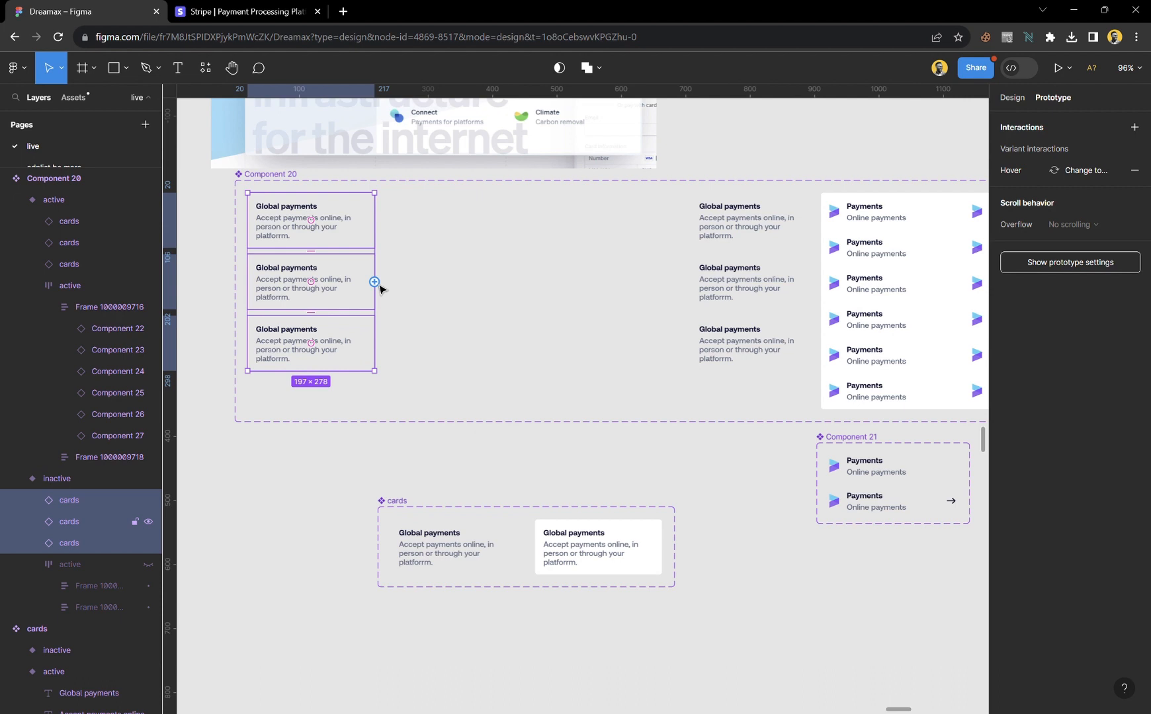
left_click_drag(378, 285, 738, 259)
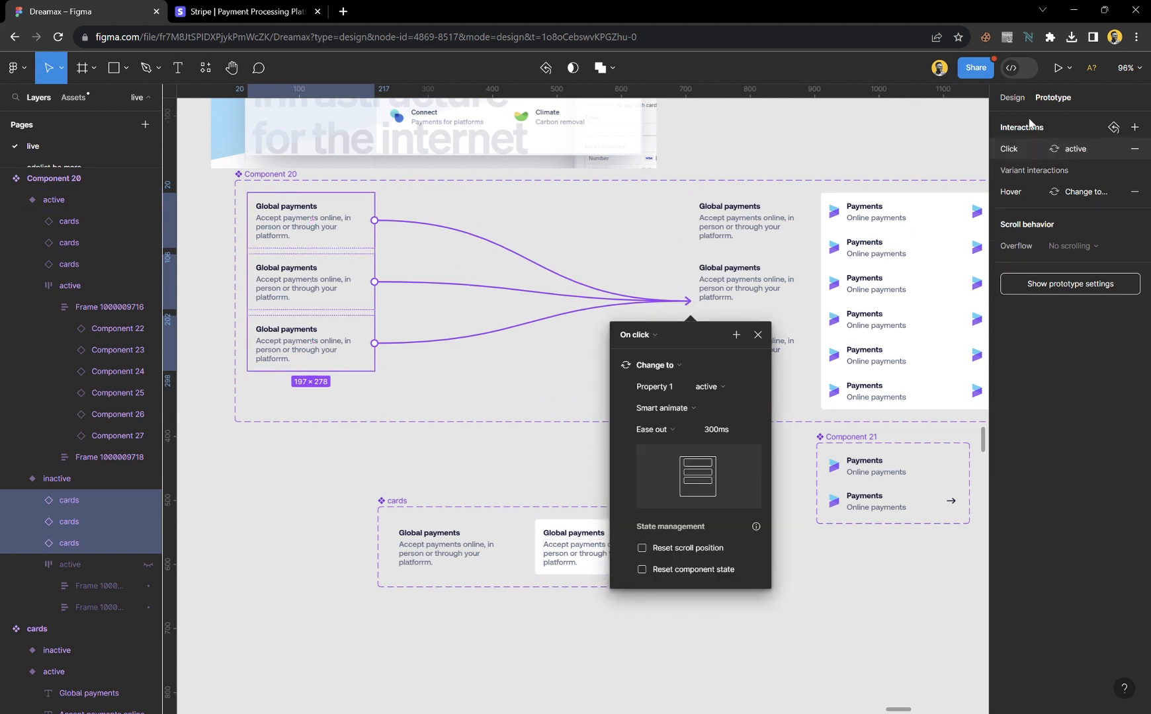
left_click(1014, 101)
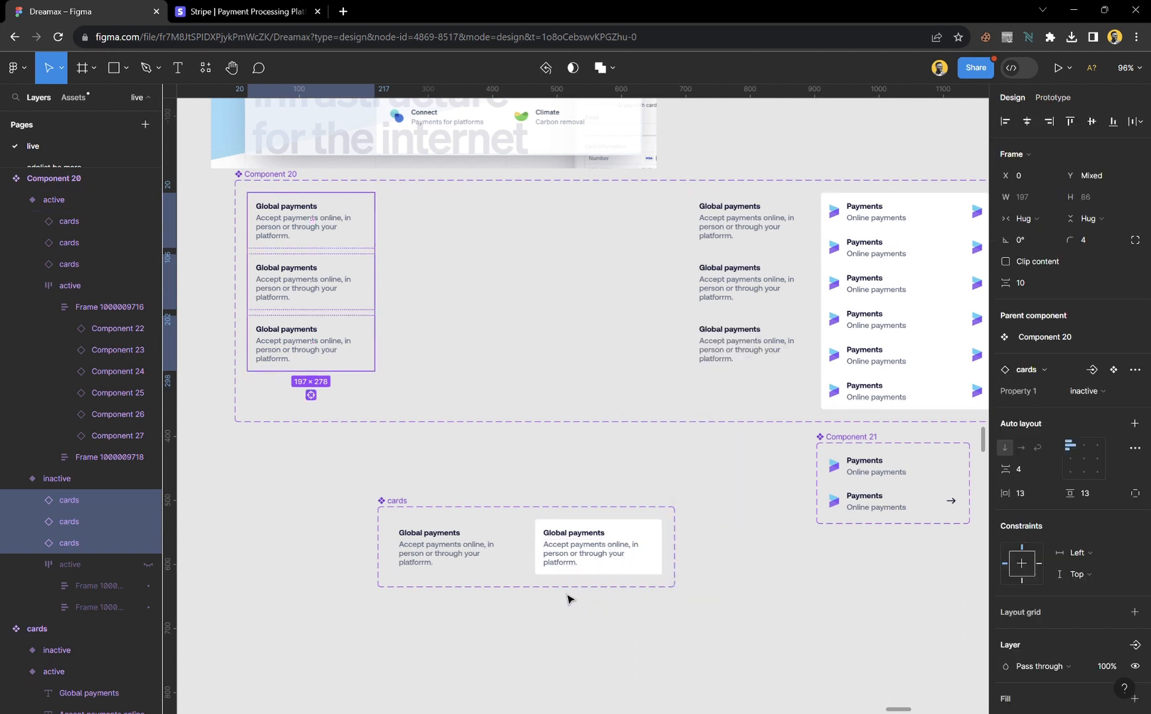
- Examine the active cards variant, the inactive menu's cards and the Payments panel in the active menu
left_click(574, 550)
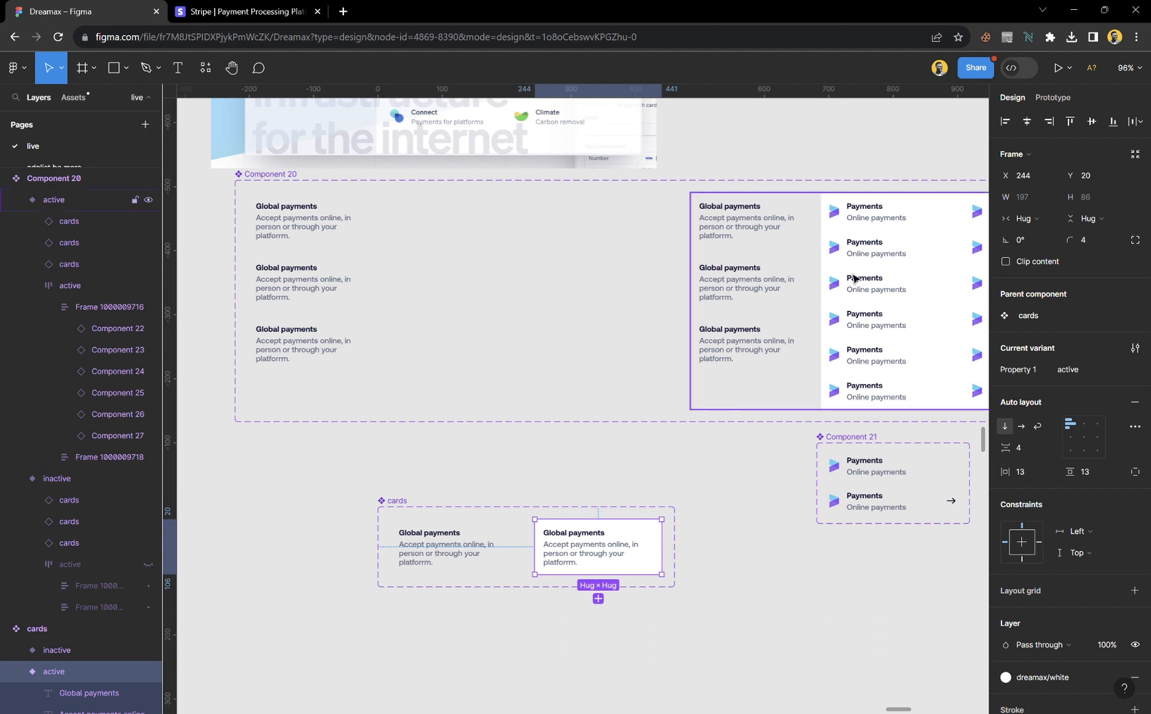
left_click(314, 235)
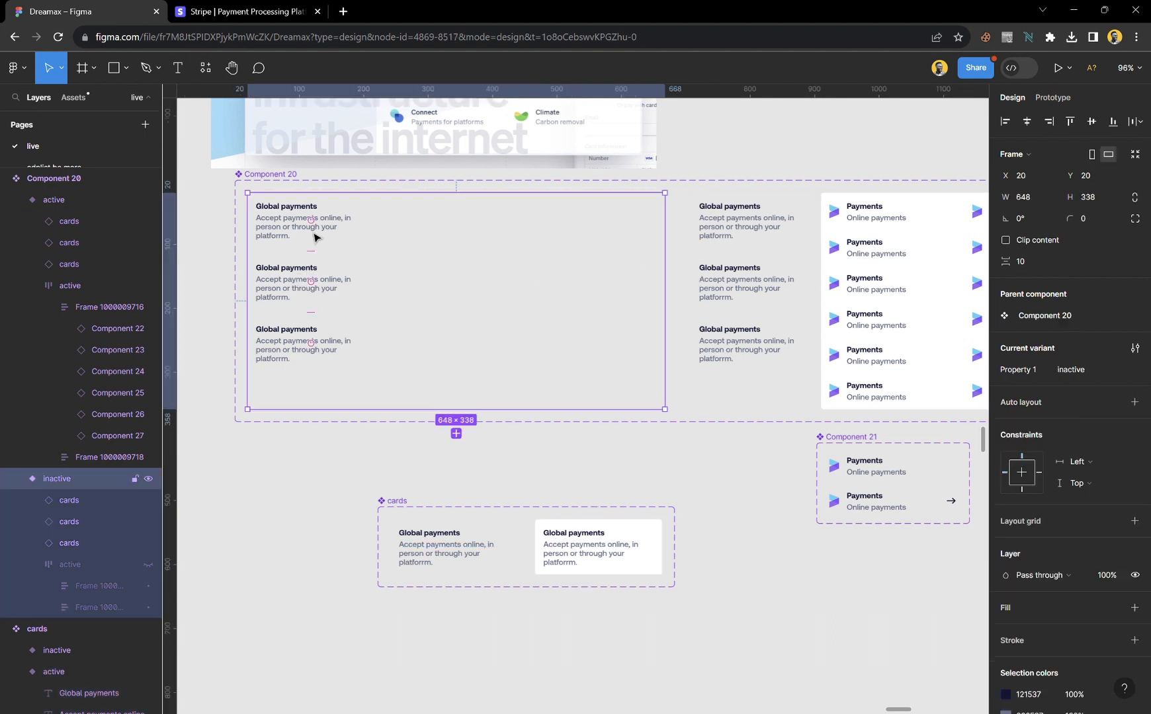
left_click(317, 226)
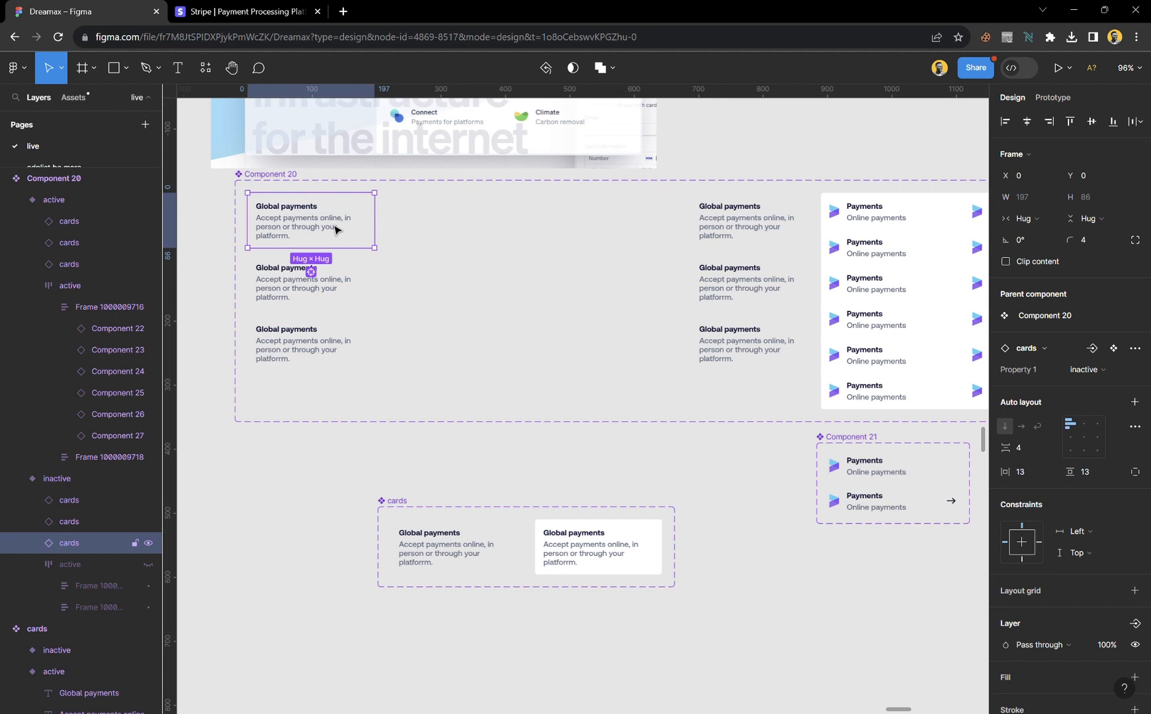
left_click(856, 249)
scroll(856, 248, "right", 1)
scroll(794, 250, "right", 5)
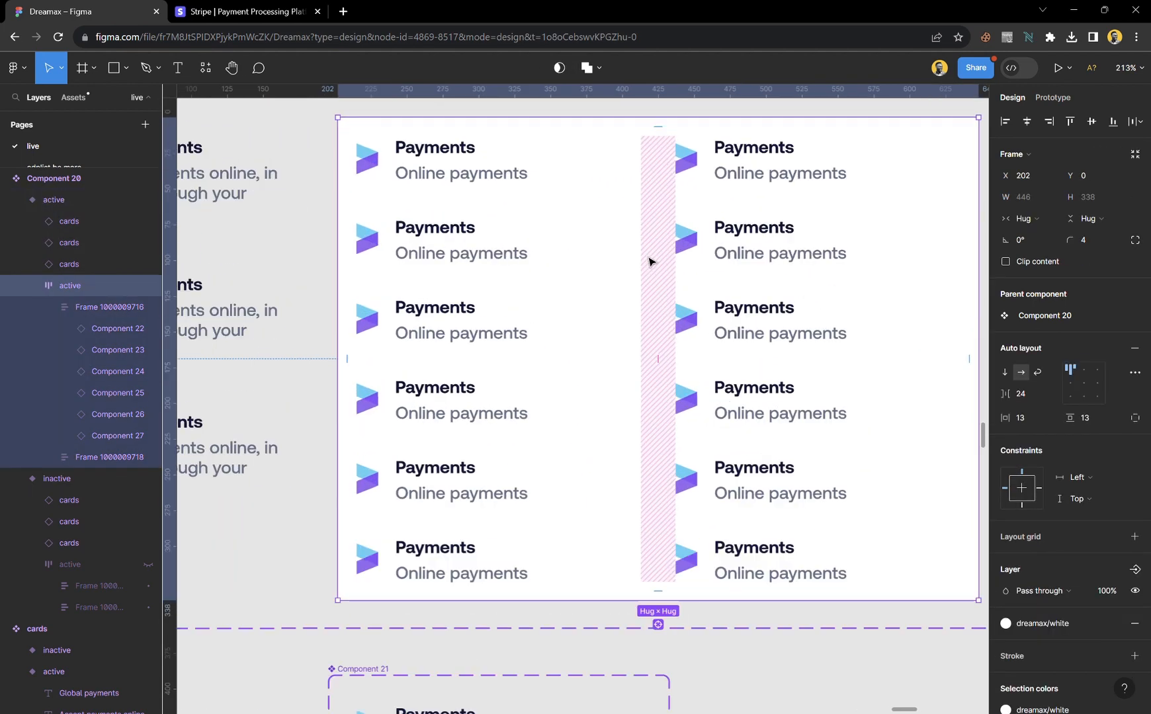
scroll(646, 258, "up", 5)
scroll(698, 340, "down", 5)
scroll(527, 328, "left", 7)
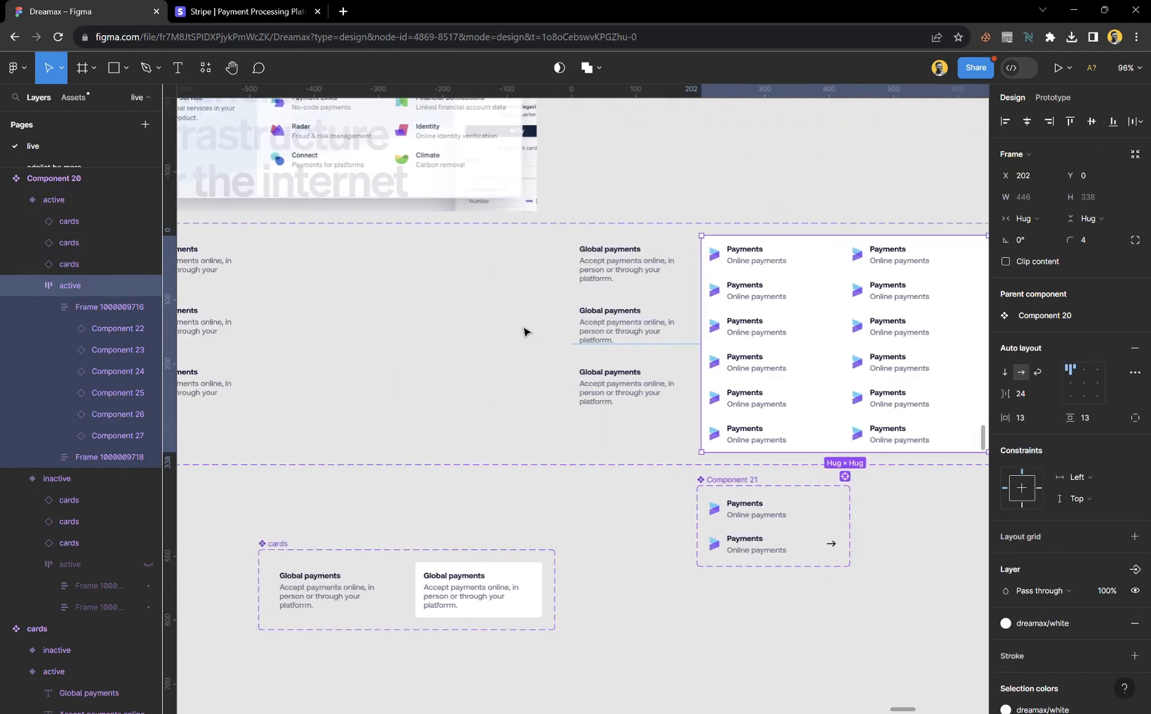
left_click(463, 334)
left_click(465, 334)
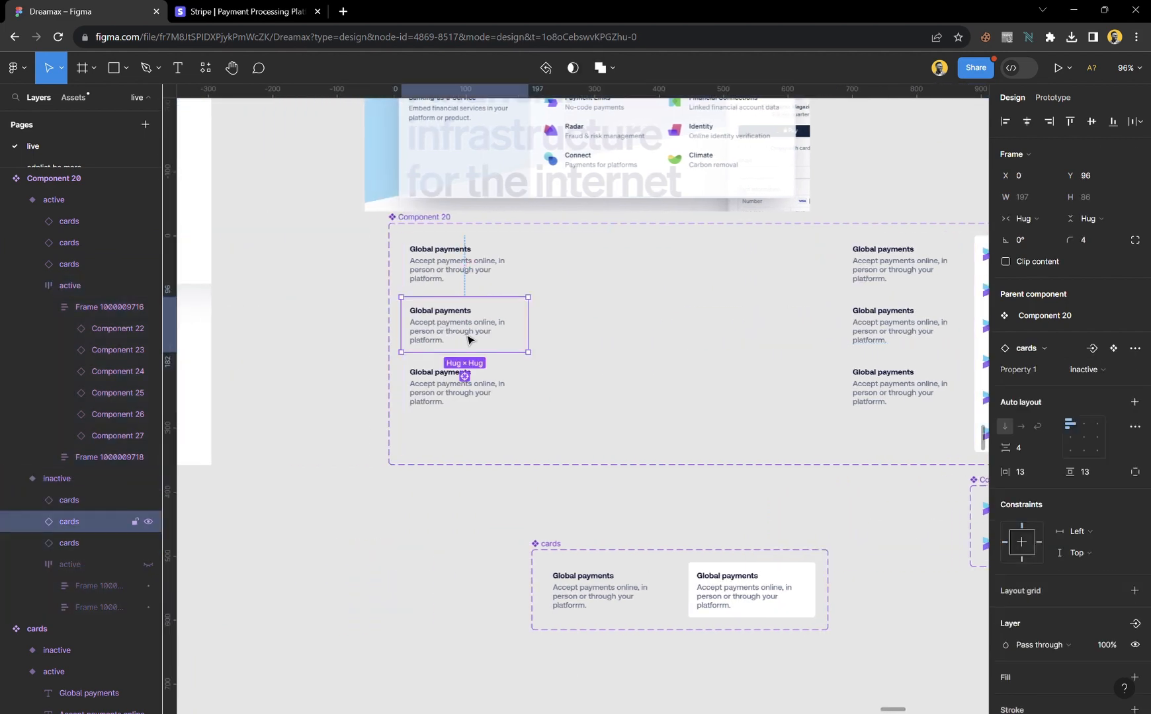
scroll(668, 352, "right", 5)
scroll(754, 346, "up", 3)
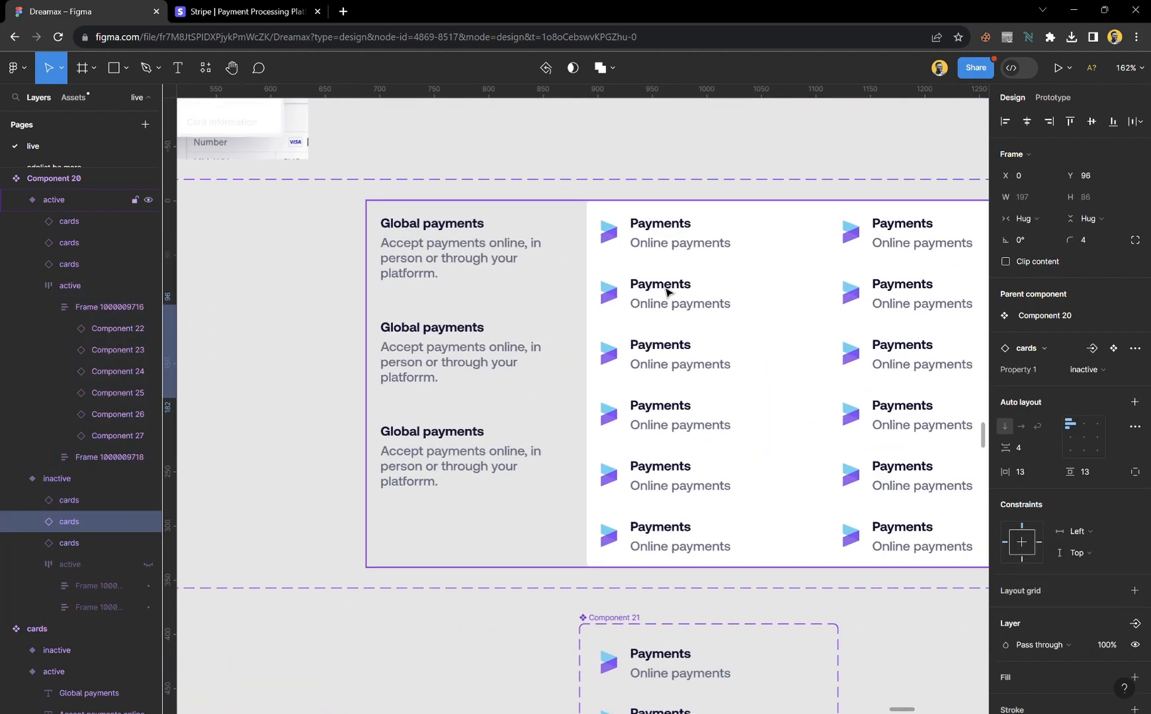
scroll(731, 276, "down", 5)
scroll(621, 453, "left", 8)
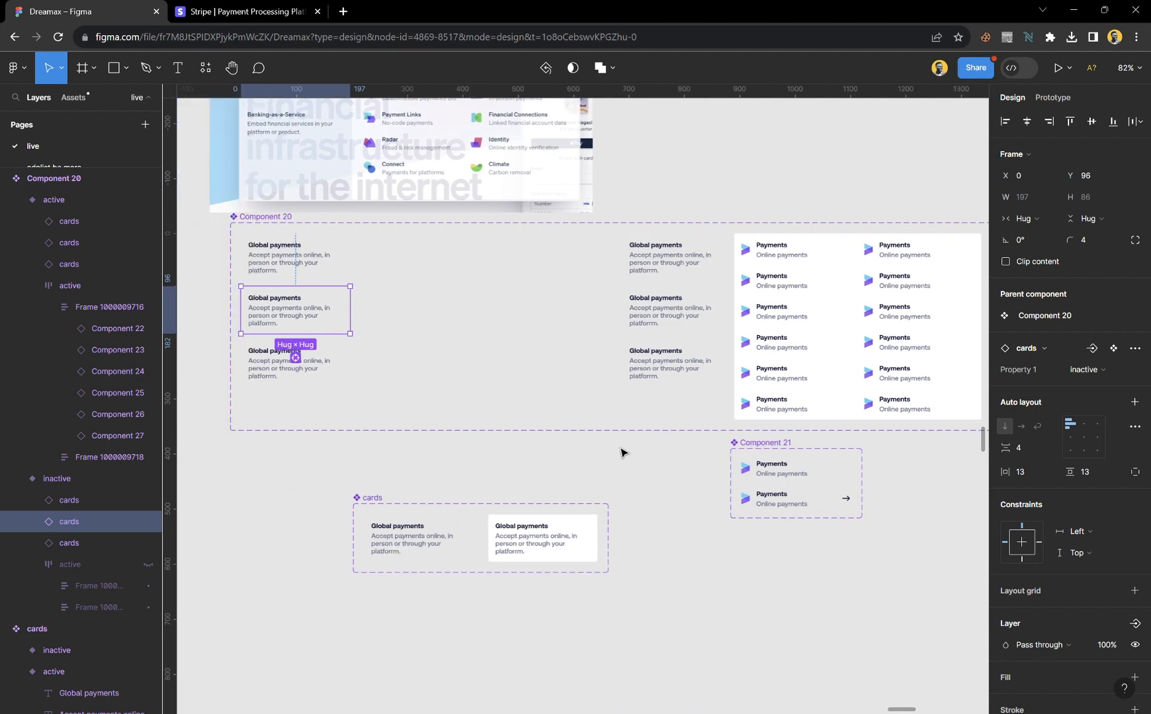
- Compare the inactive and active menu variants with the cards and Payments item component sets below them
left_click(519, 472)
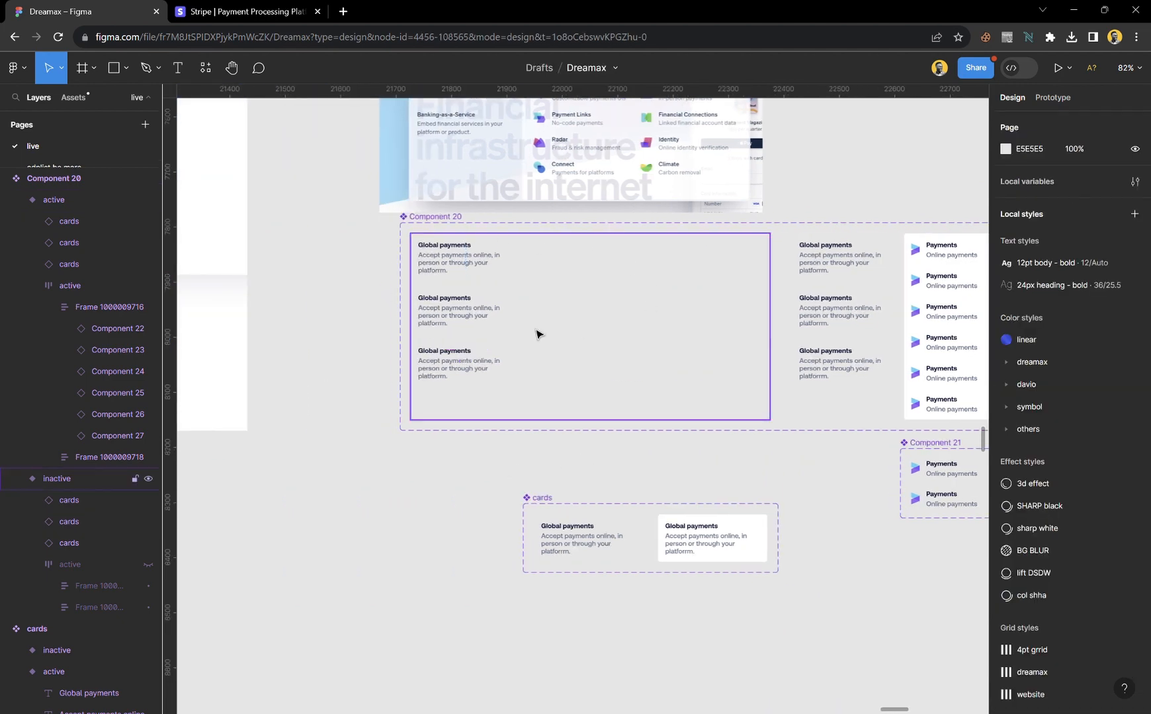
scroll(465, 334, "up", 4)
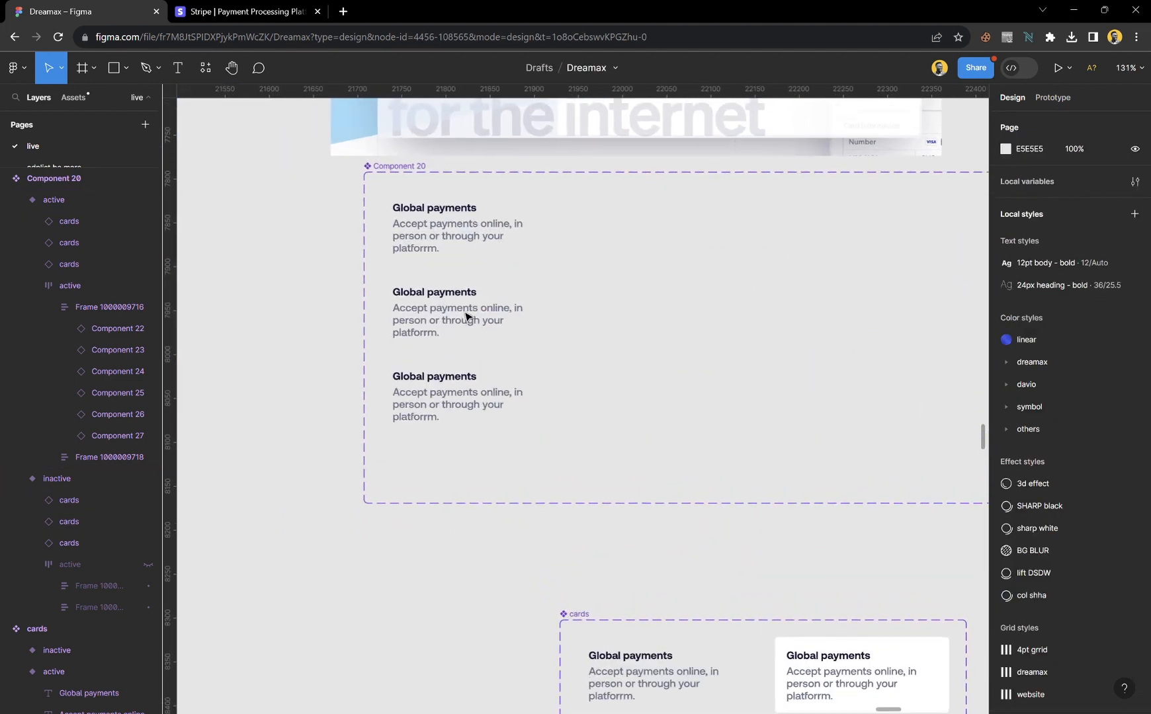
scroll(466, 317, "down", 4)
scroll(466, 317, "up", 2)
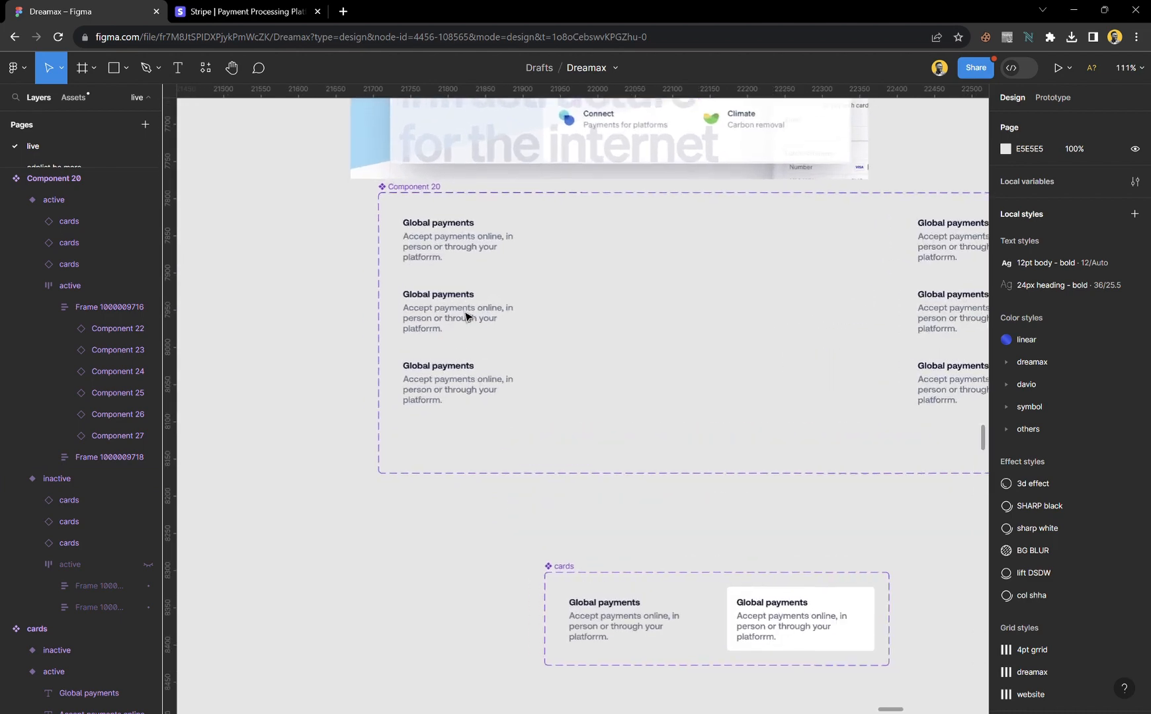
scroll(465, 316, "up", 2)
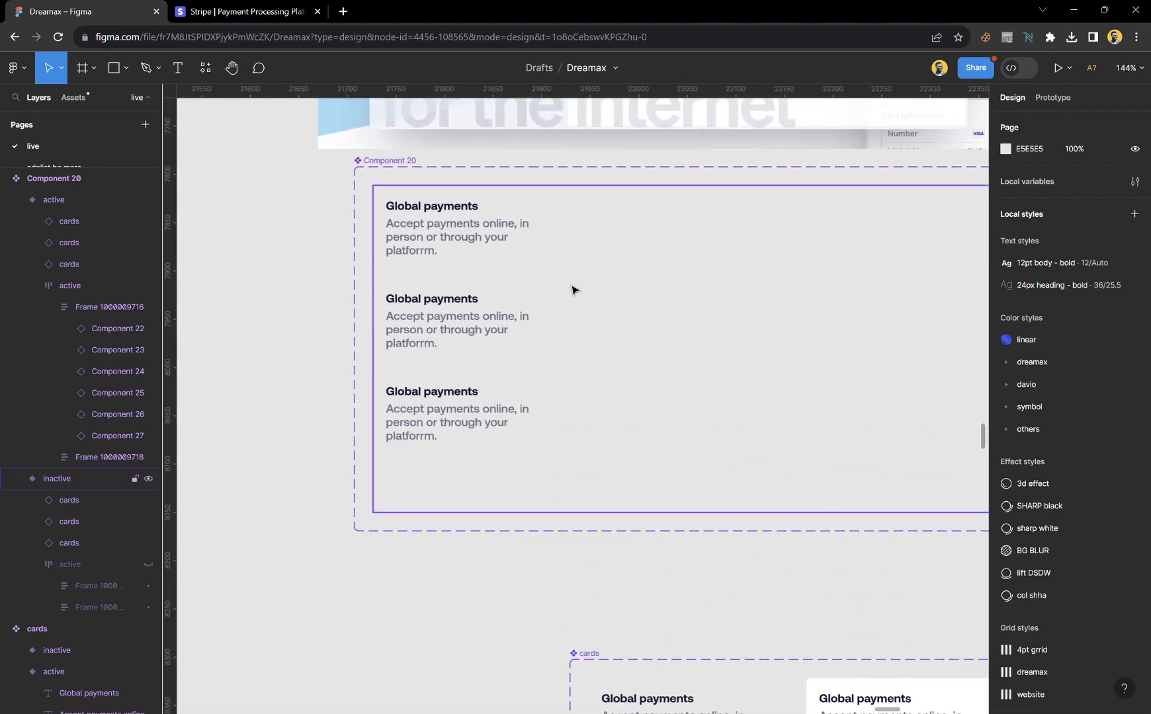
scroll(511, 291, "down", 4)
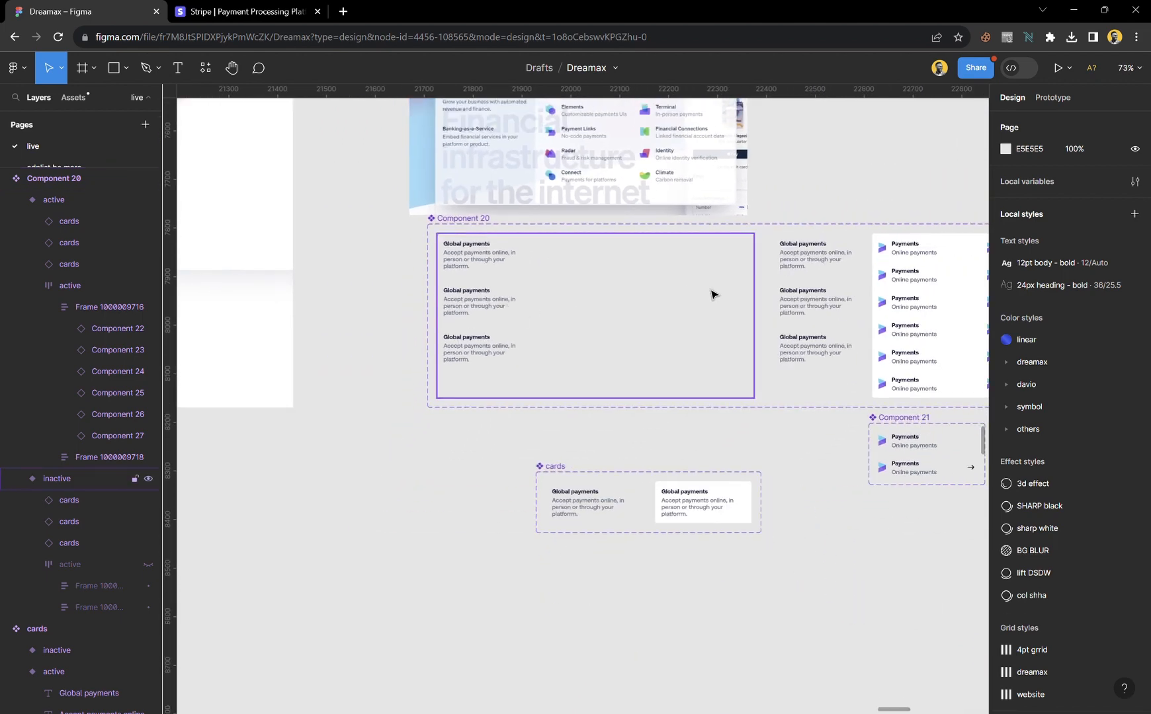
scroll(712, 293, "right", 3)
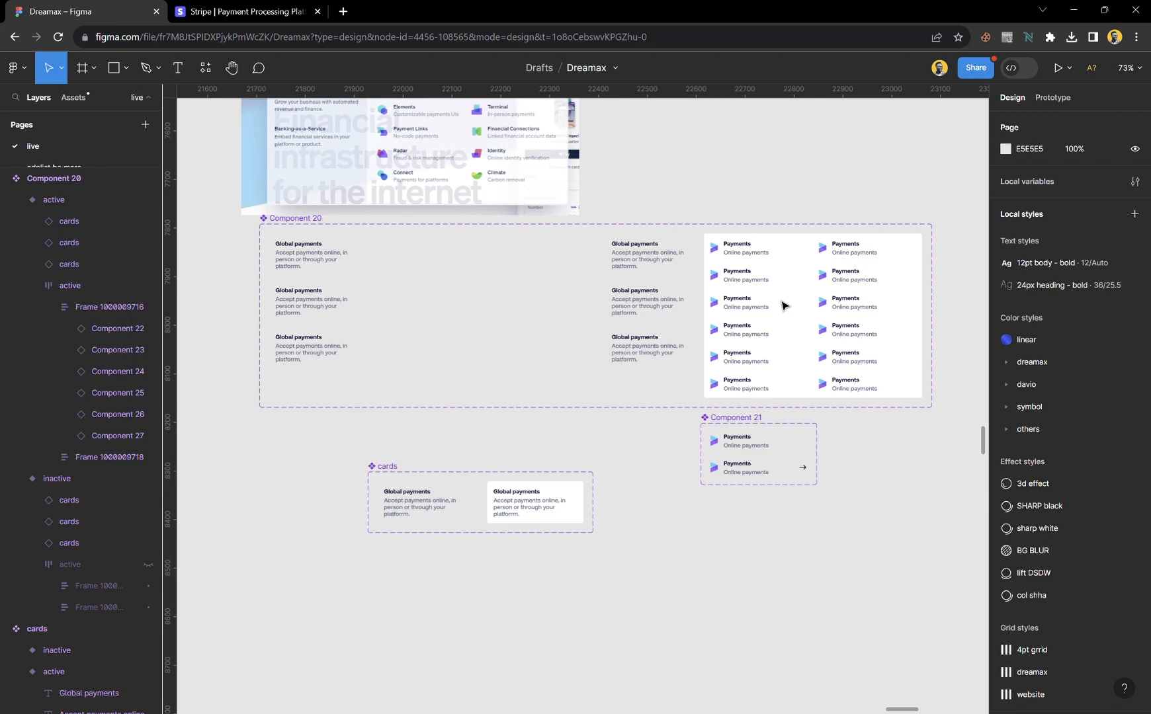
scroll(784, 305, "right", 1)
scroll(783, 305, "right", 1)
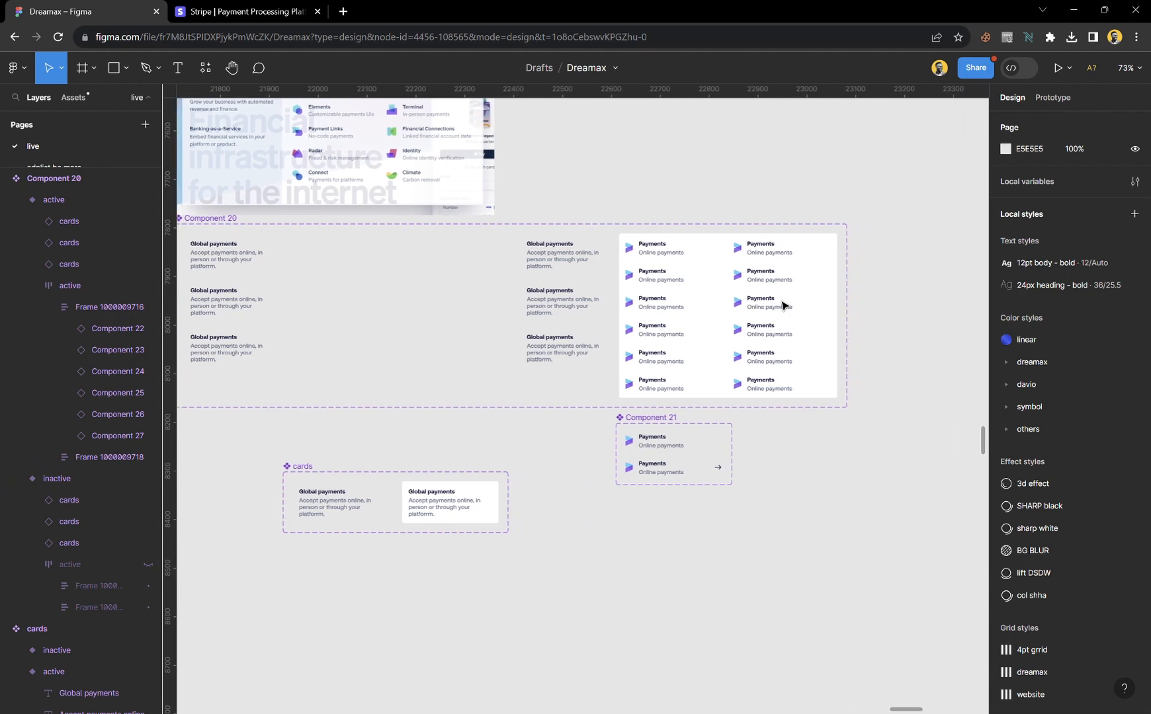
scroll(743, 313, "up", 2)
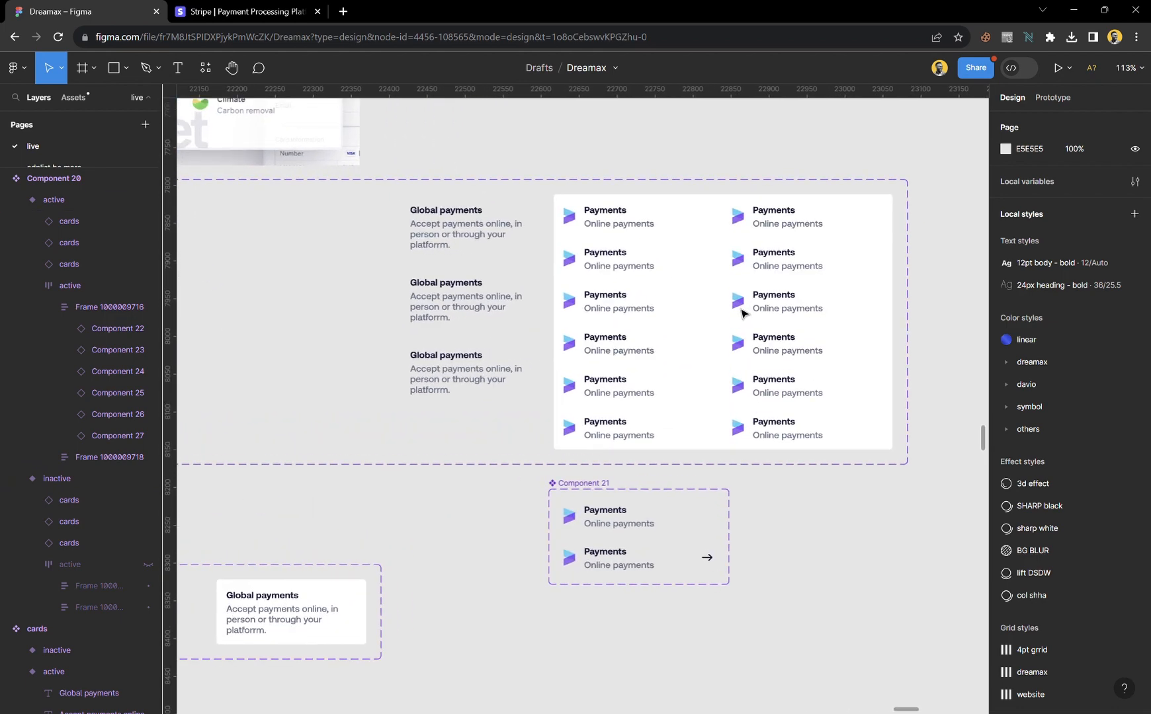
scroll(742, 313, "down", 3)
scroll(743, 313, "up", 1)
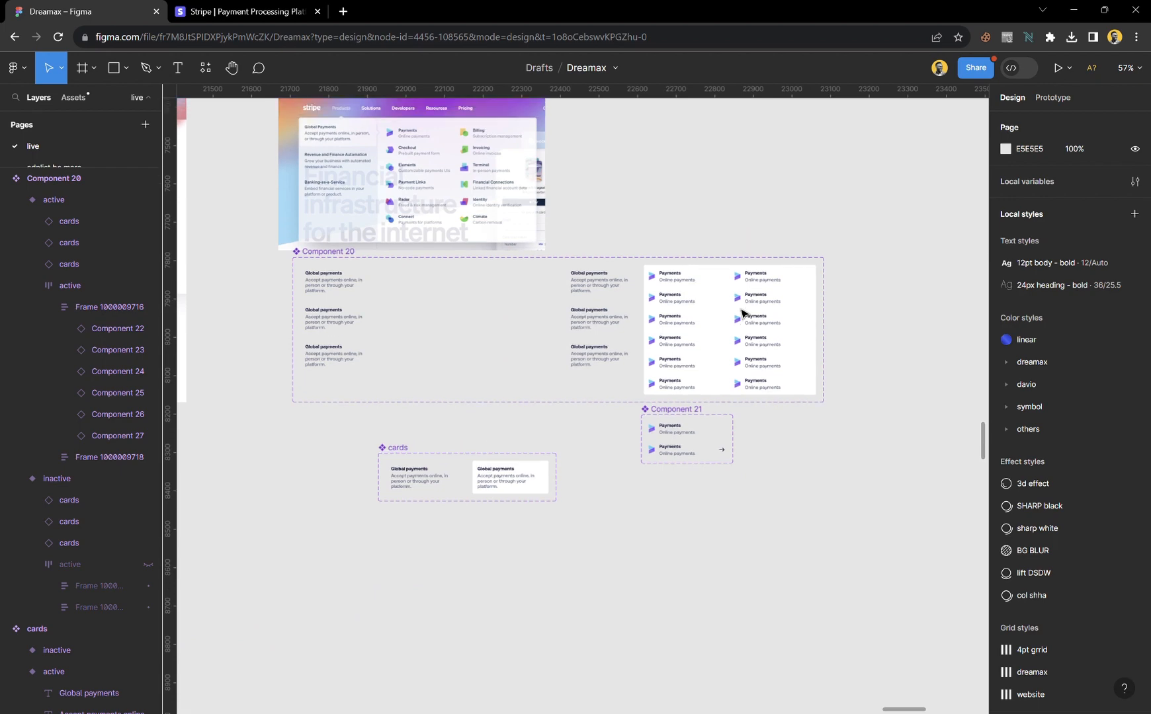
scroll(742, 313, "down", 1)
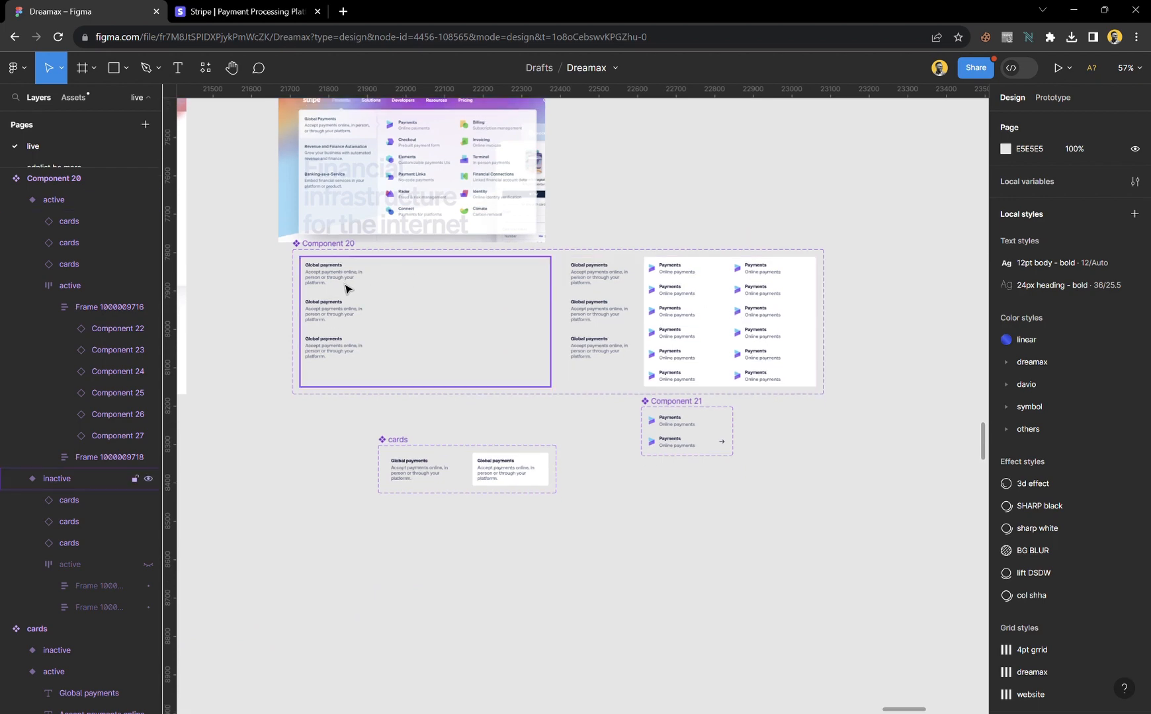
scroll(314, 299, "up", 1)
scroll(314, 300, "up", 4)
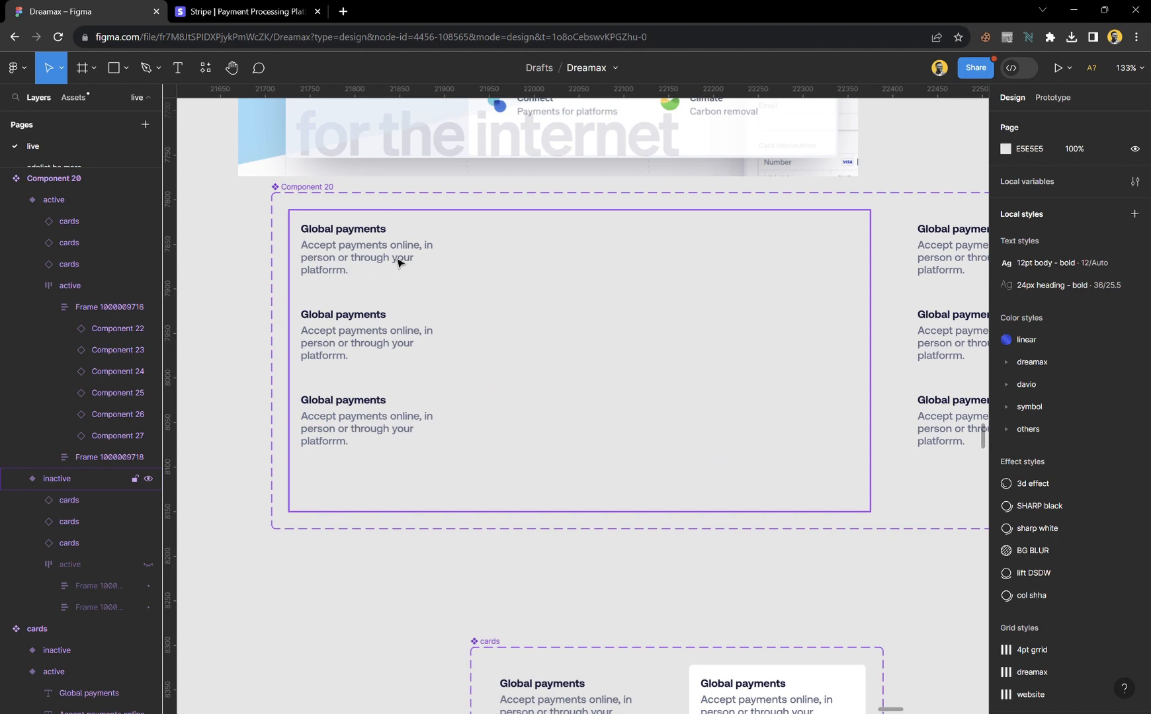
- Inspect the first card of the inactive menu variant and the two-column Payments panel of the active variant
scroll(398, 263, "down", 3)
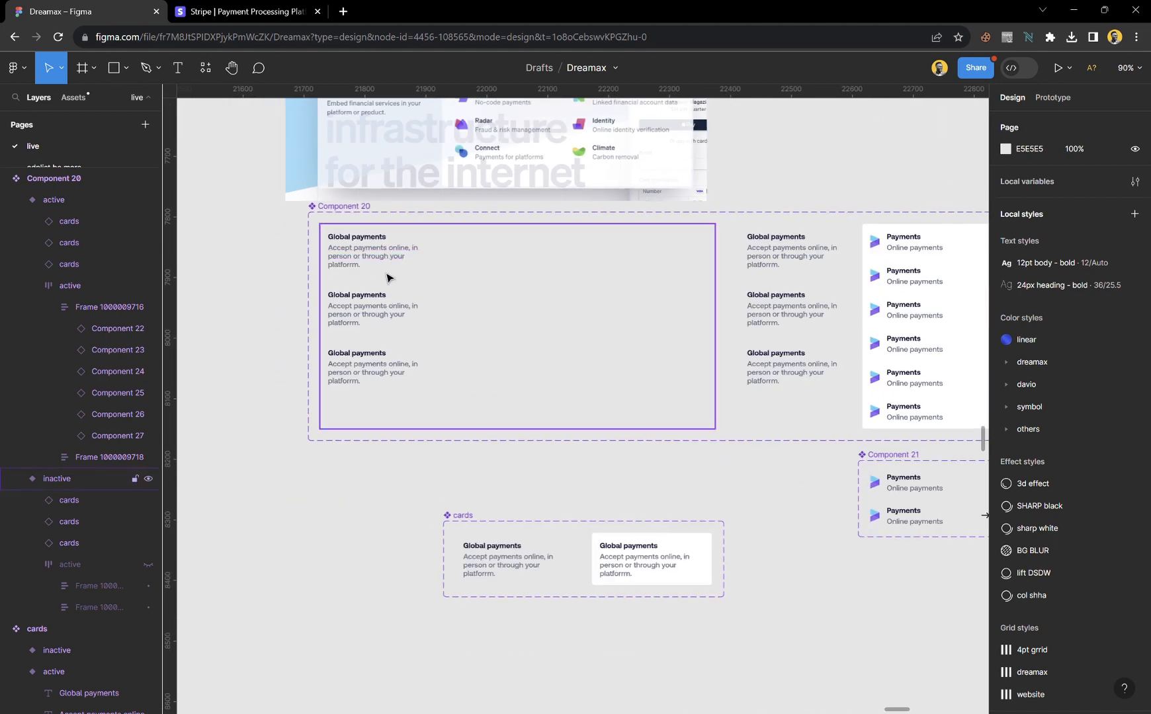
double_click(389, 267)
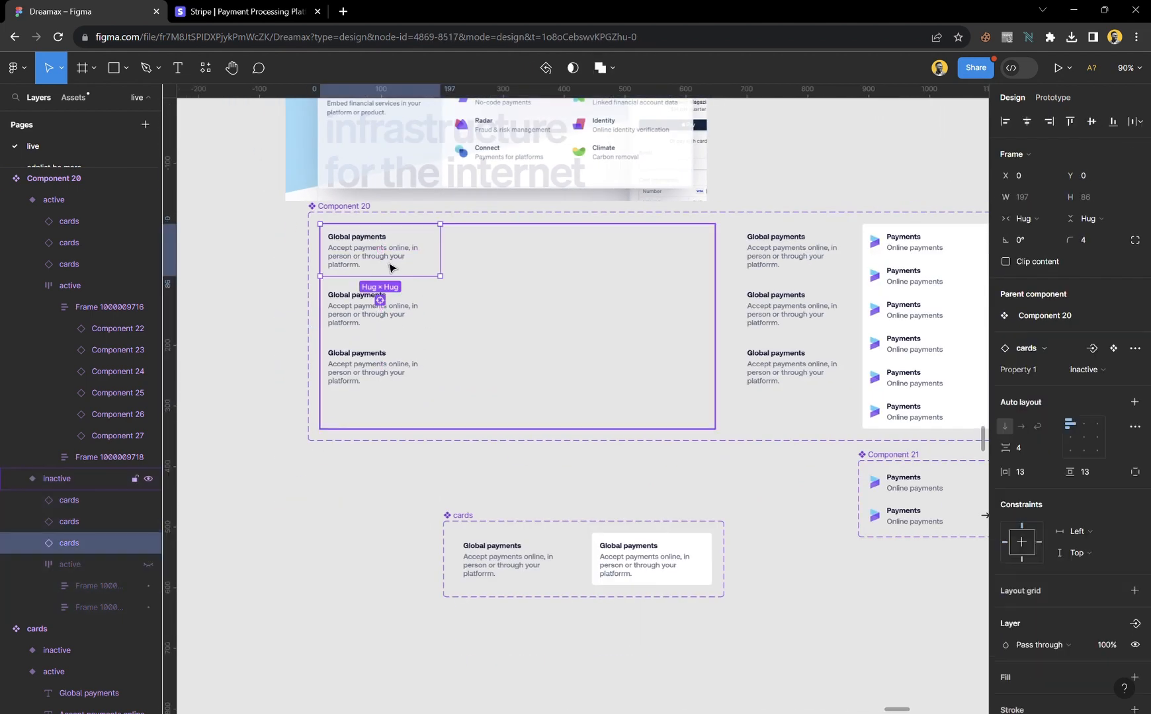
left_click(241, 263)
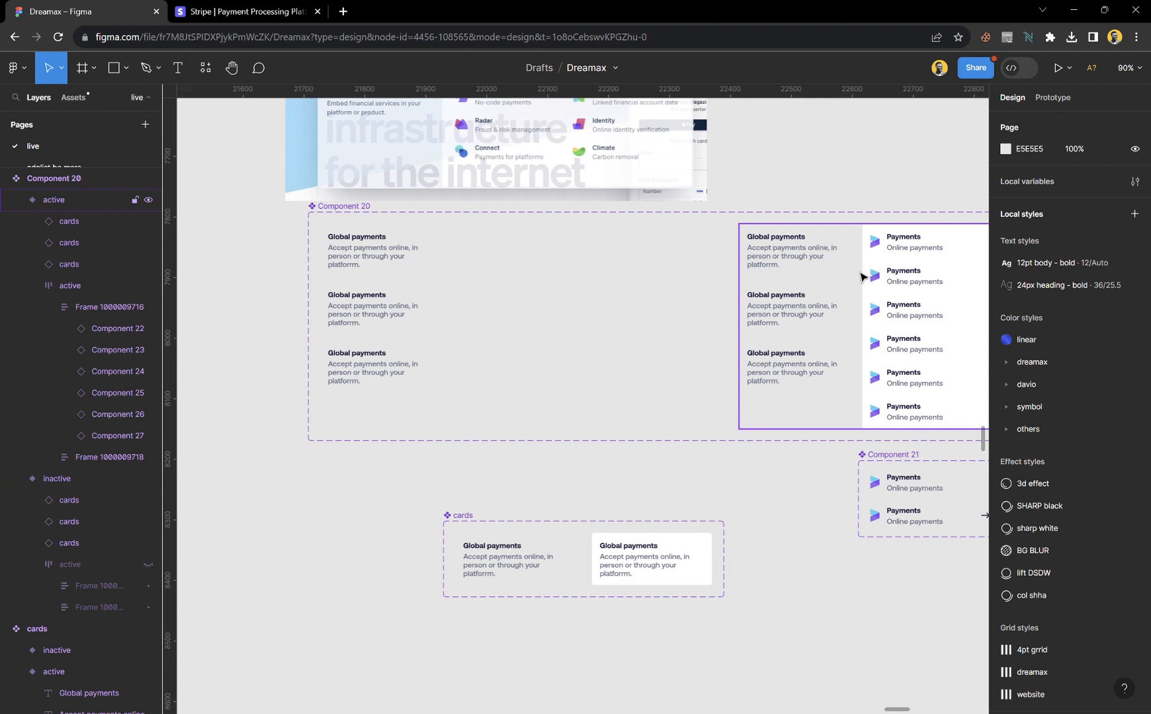
scroll(777, 344, "right", 6)
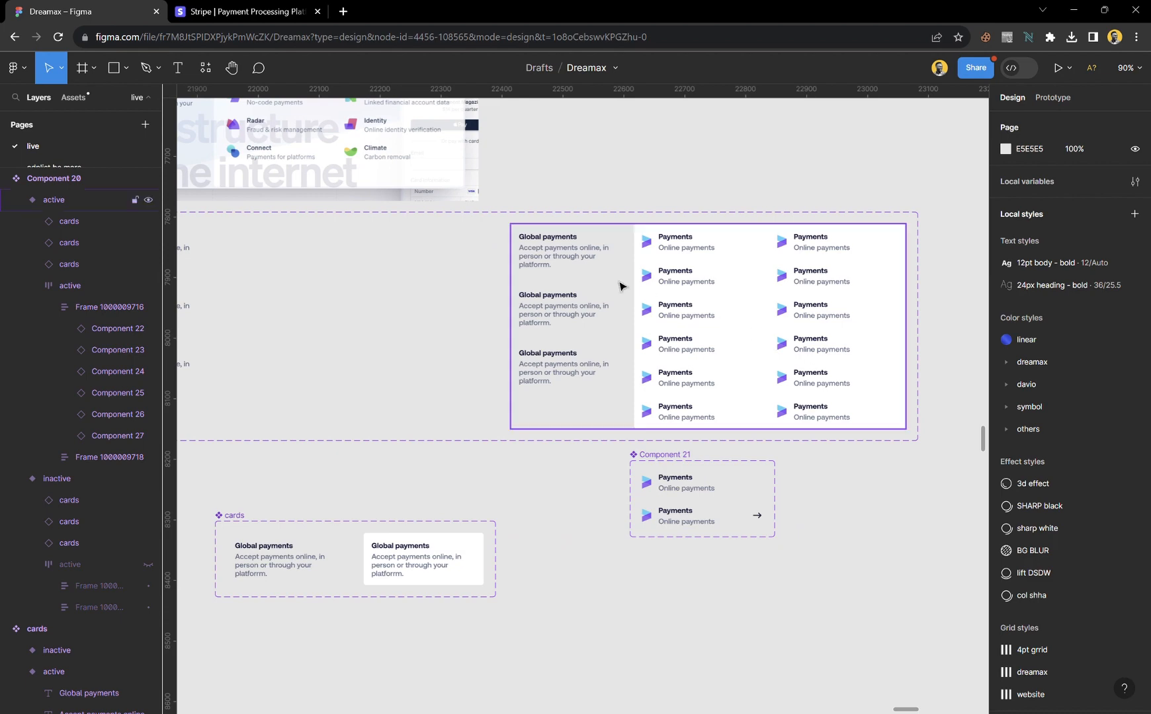
scroll(647, 275, "up", 5)
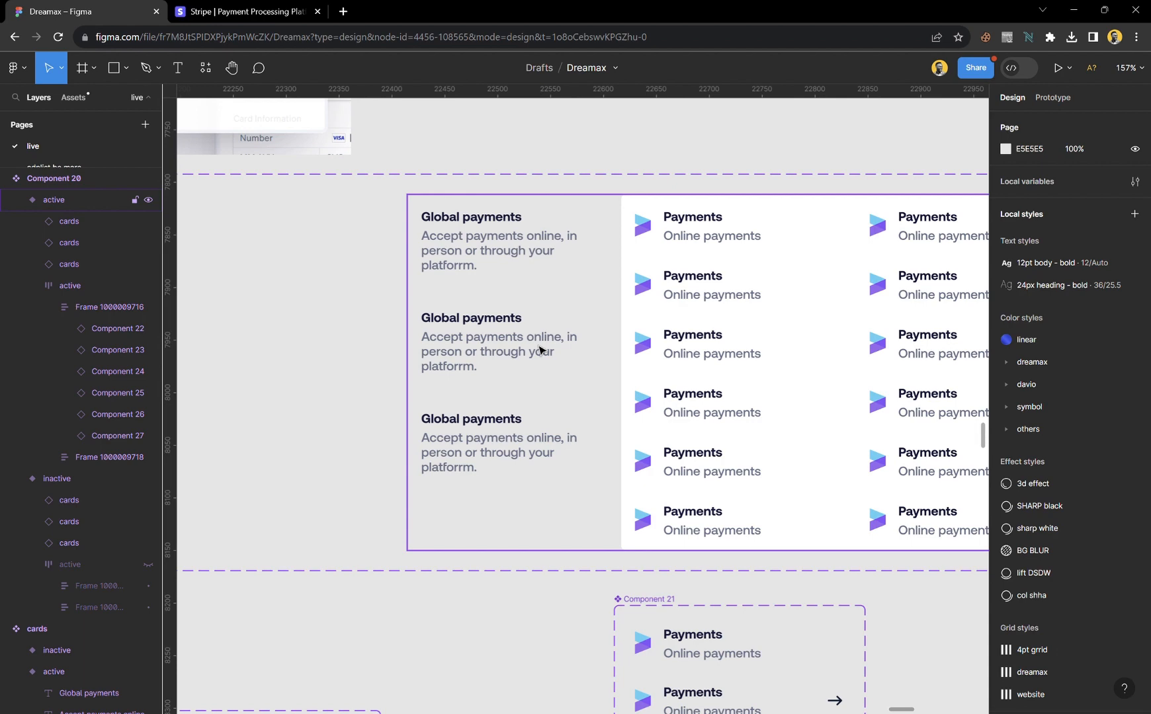
scroll(539, 351, "down", 6)
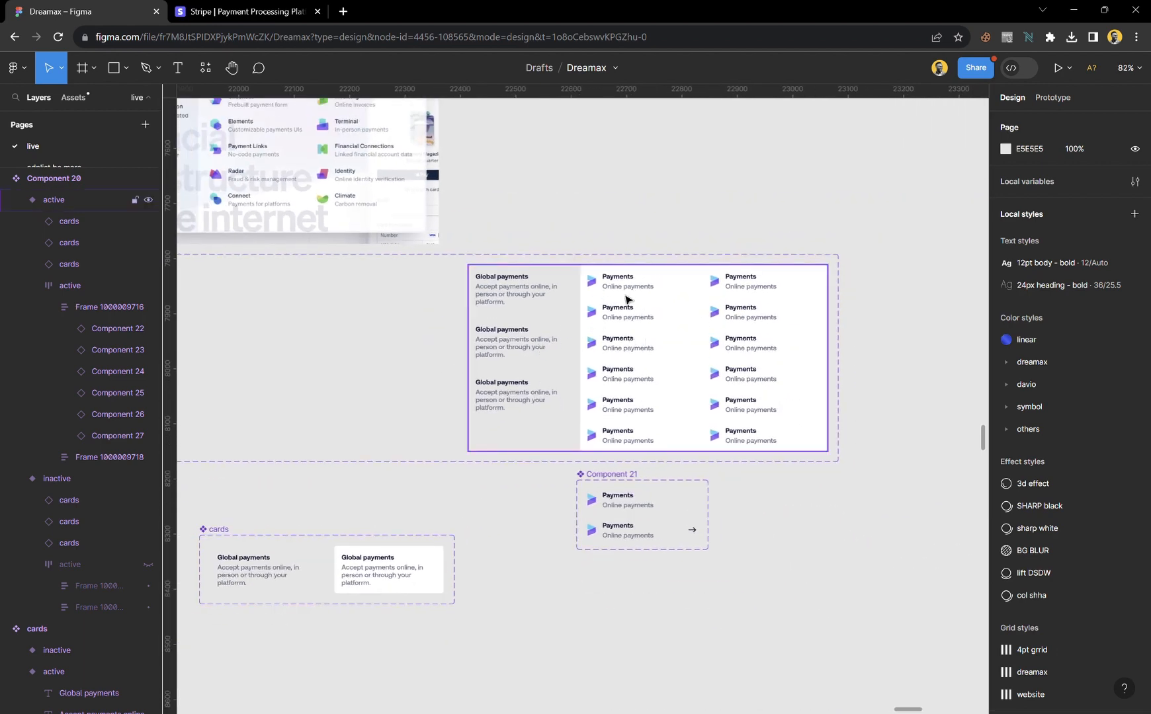
scroll(720, 354, "up", 8)
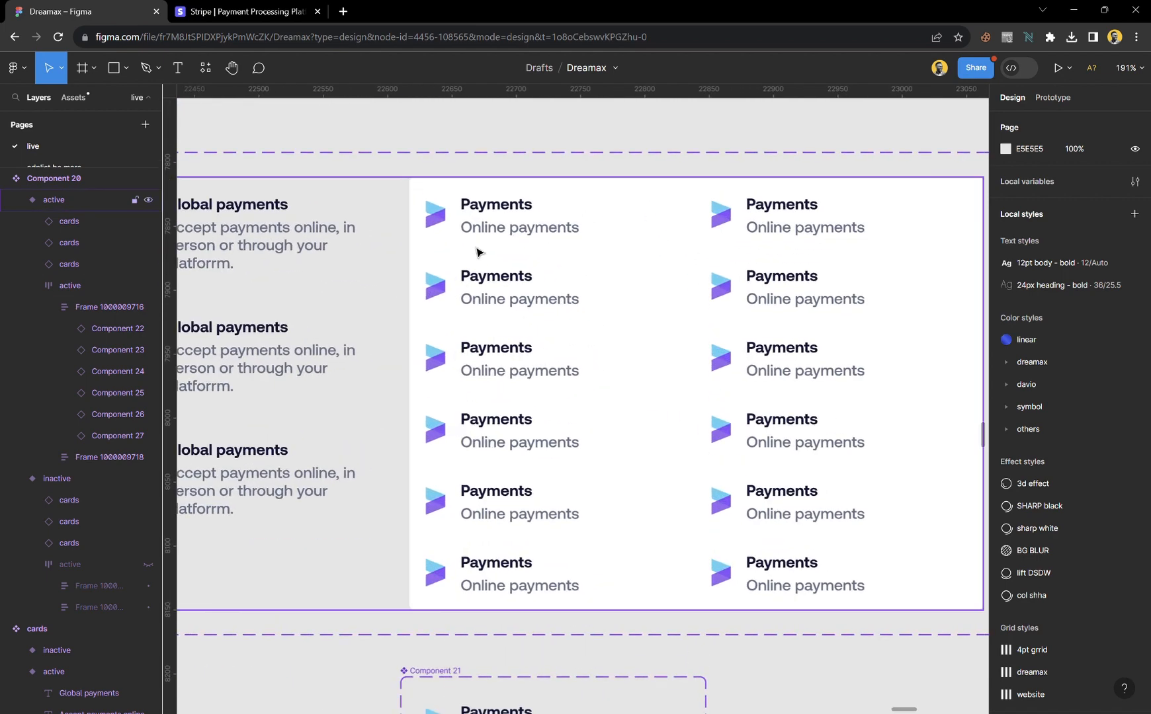
left_click(489, 260)
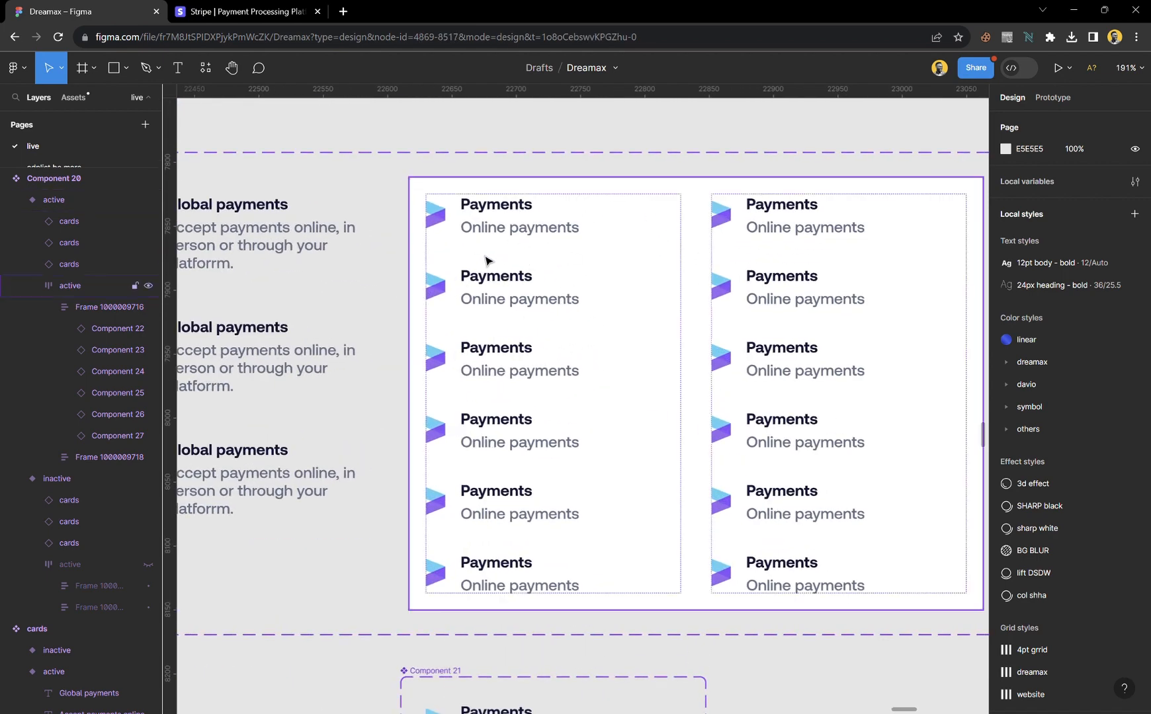
left_click(521, 128)
scroll(539, 257, "down", 5)
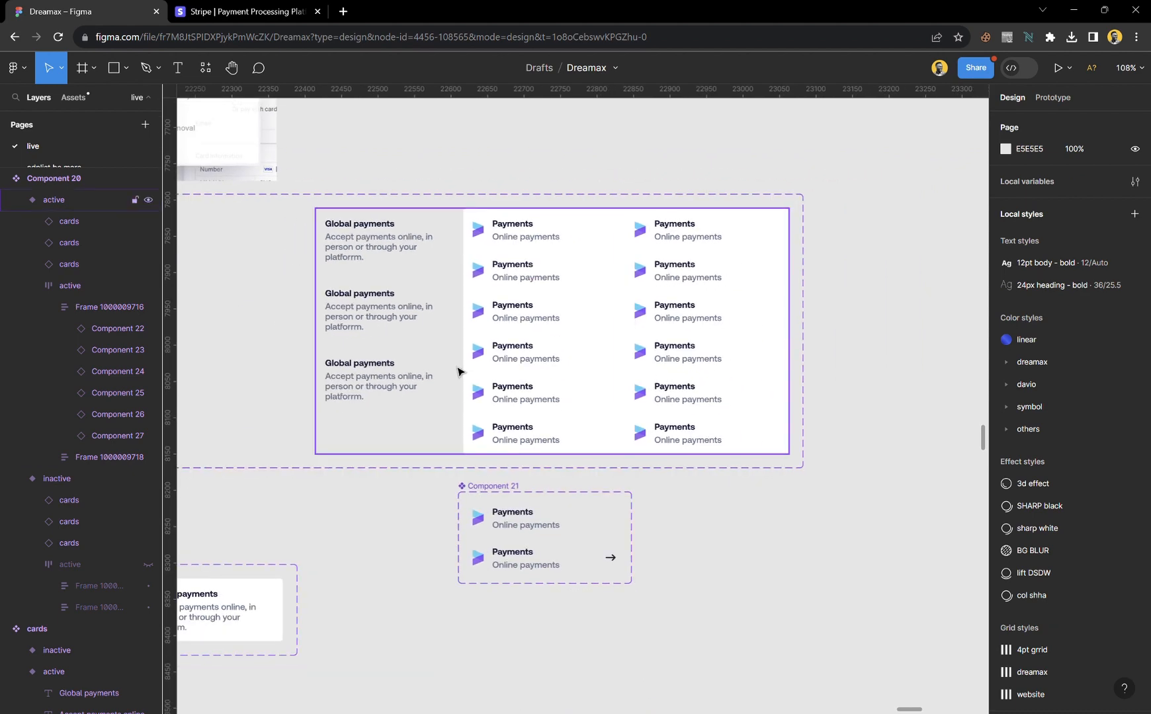
scroll(461, 372, "left", 3)
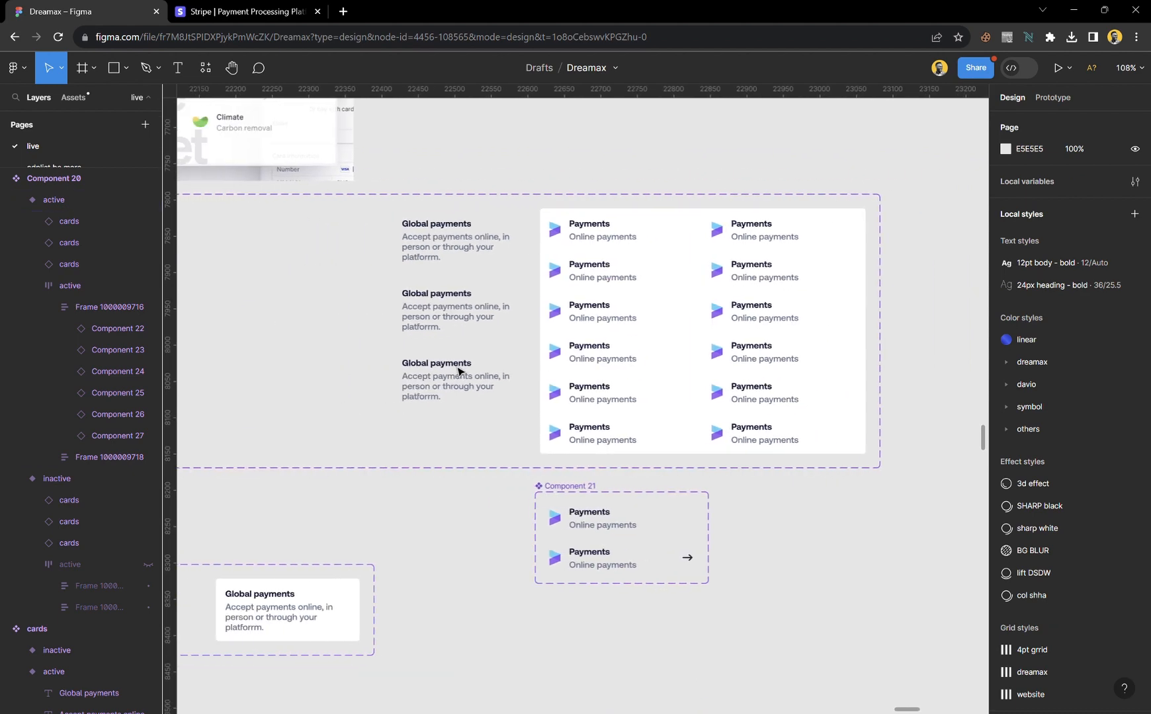
scroll(605, 261, "up", 4)
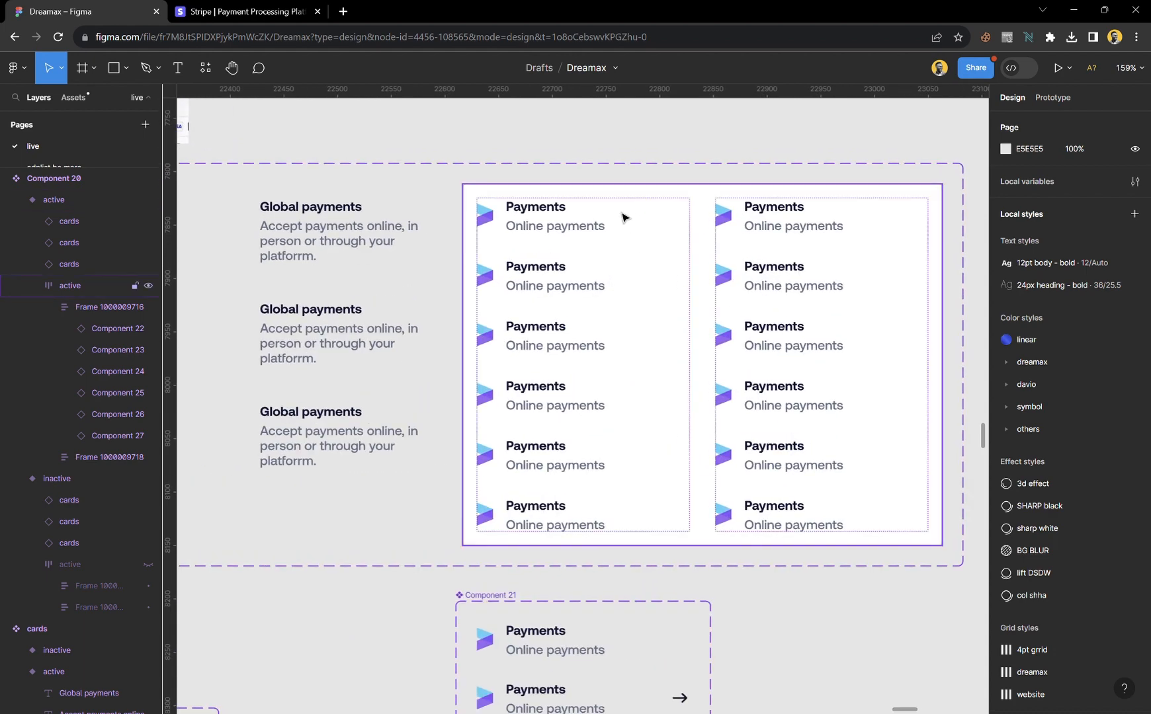
left_click(622, 216)
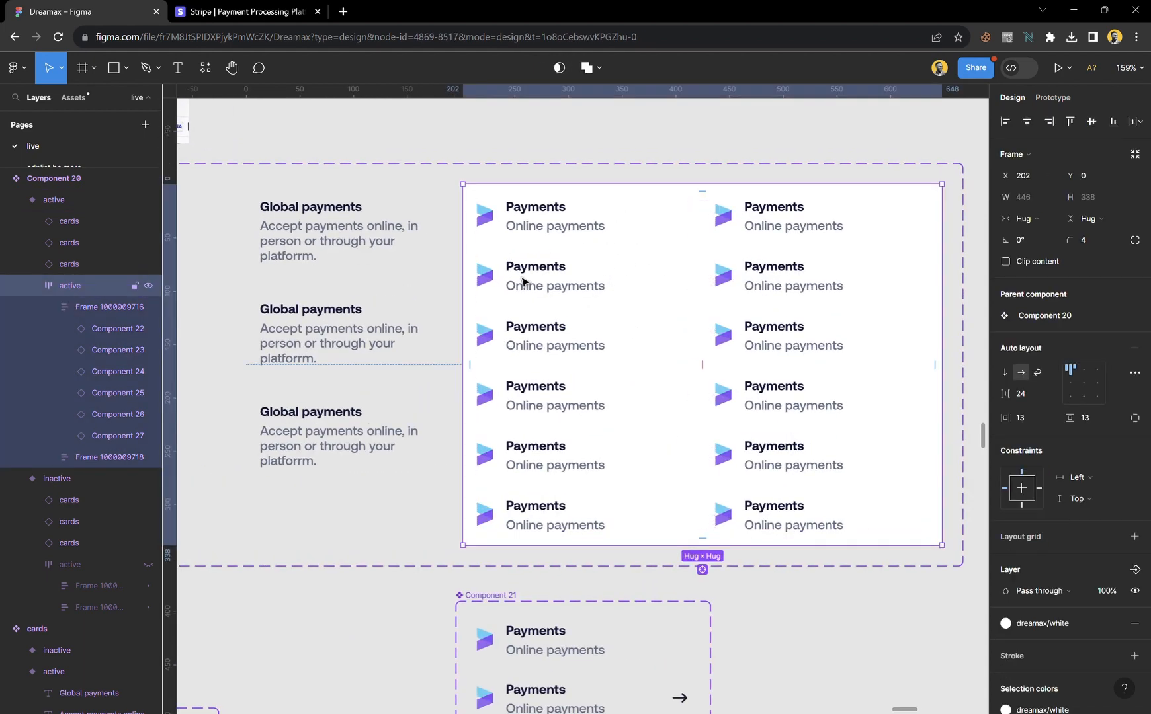
scroll(515, 275, "down", 3)
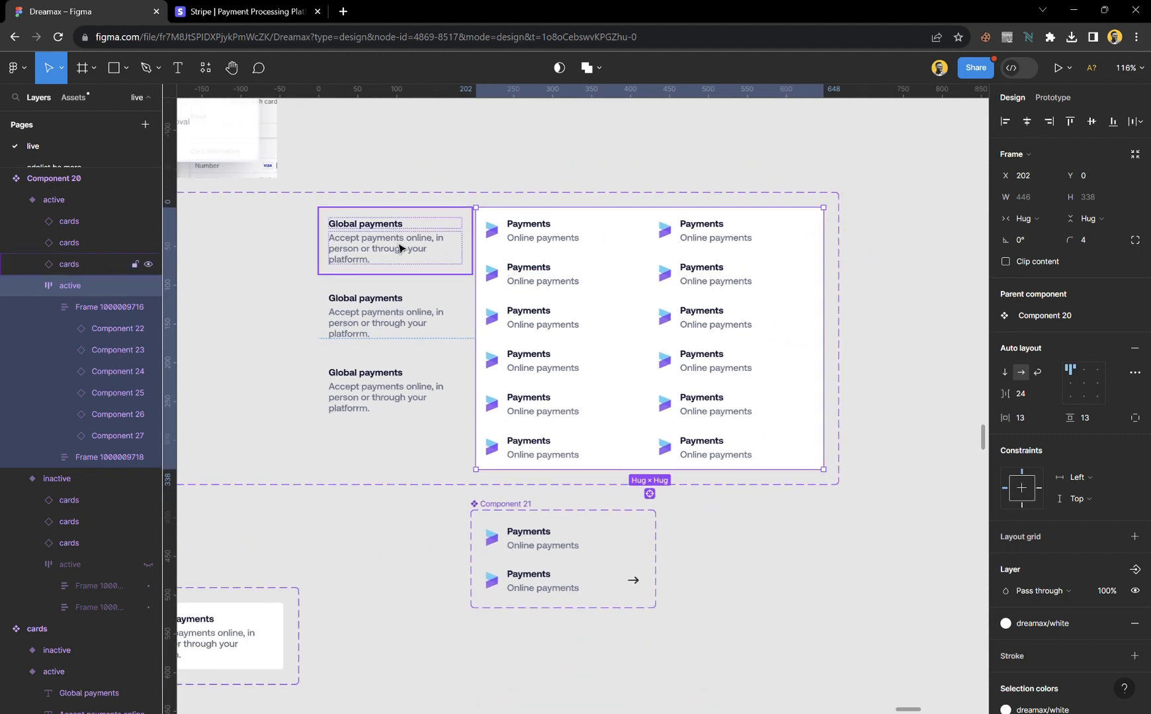
left_click(473, 162)
scroll(476, 193, "down", 5)
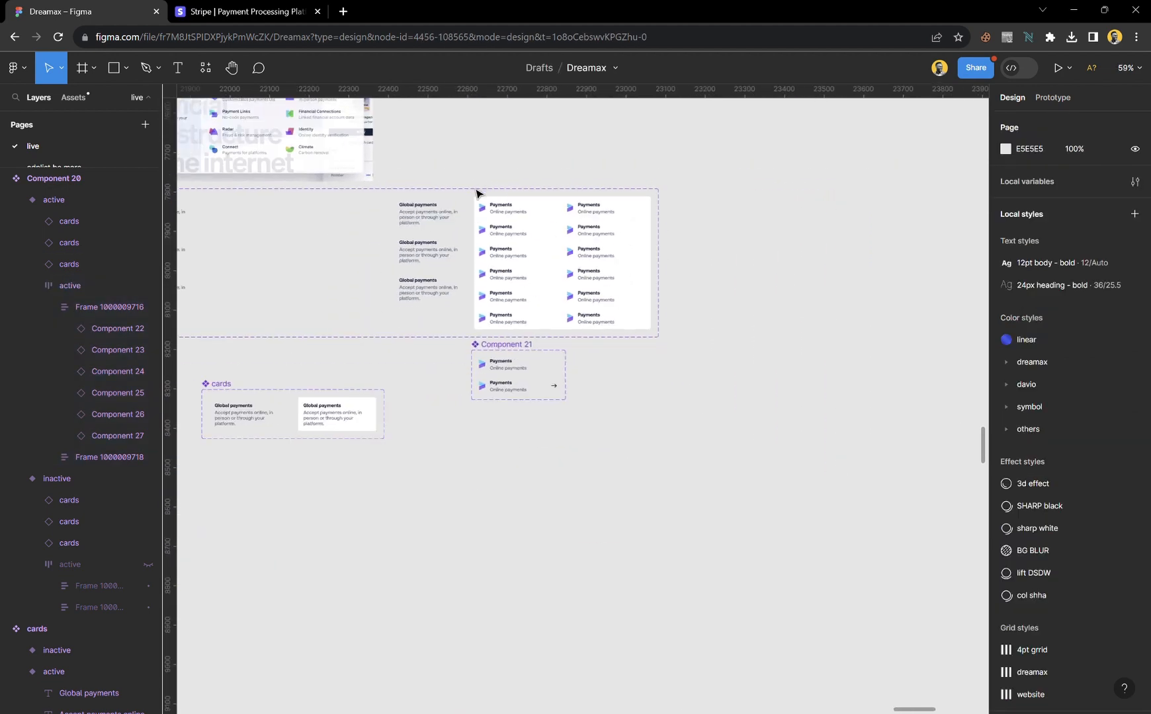
- Compare the inactive menu variant with the Stripe reference's Products dropdown and the landing page's header
scroll(477, 203, "up", 1)
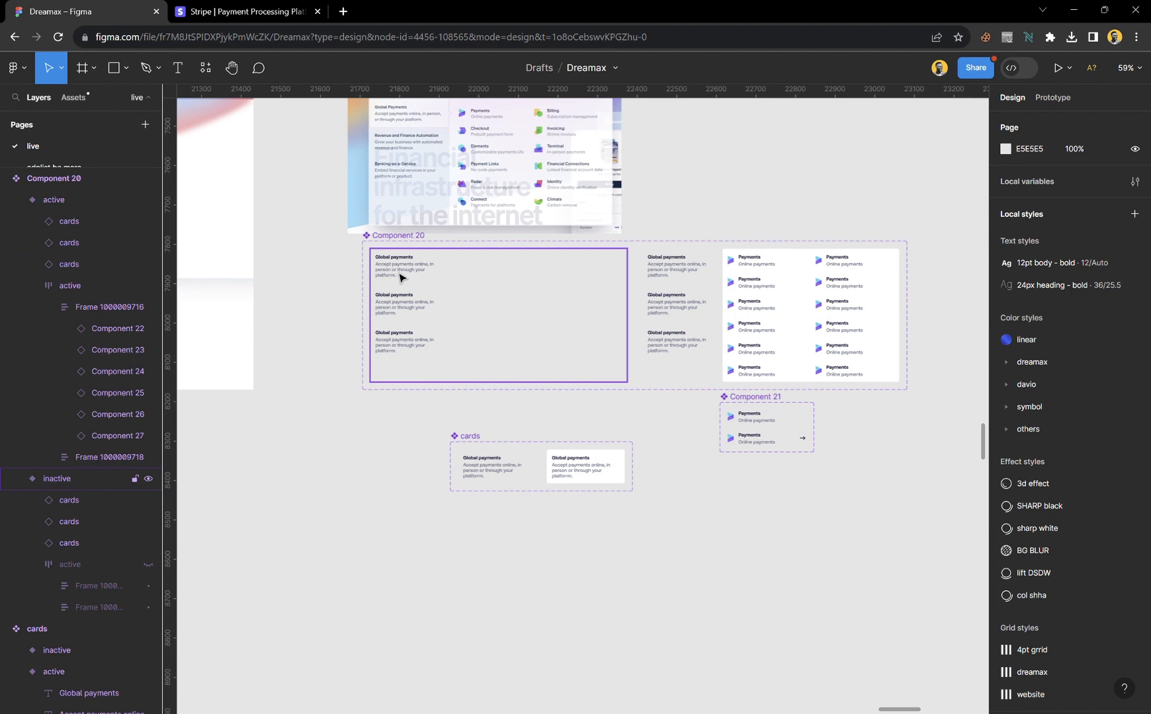
scroll(400, 278, "up", 3)
scroll(400, 276, "down", 2)
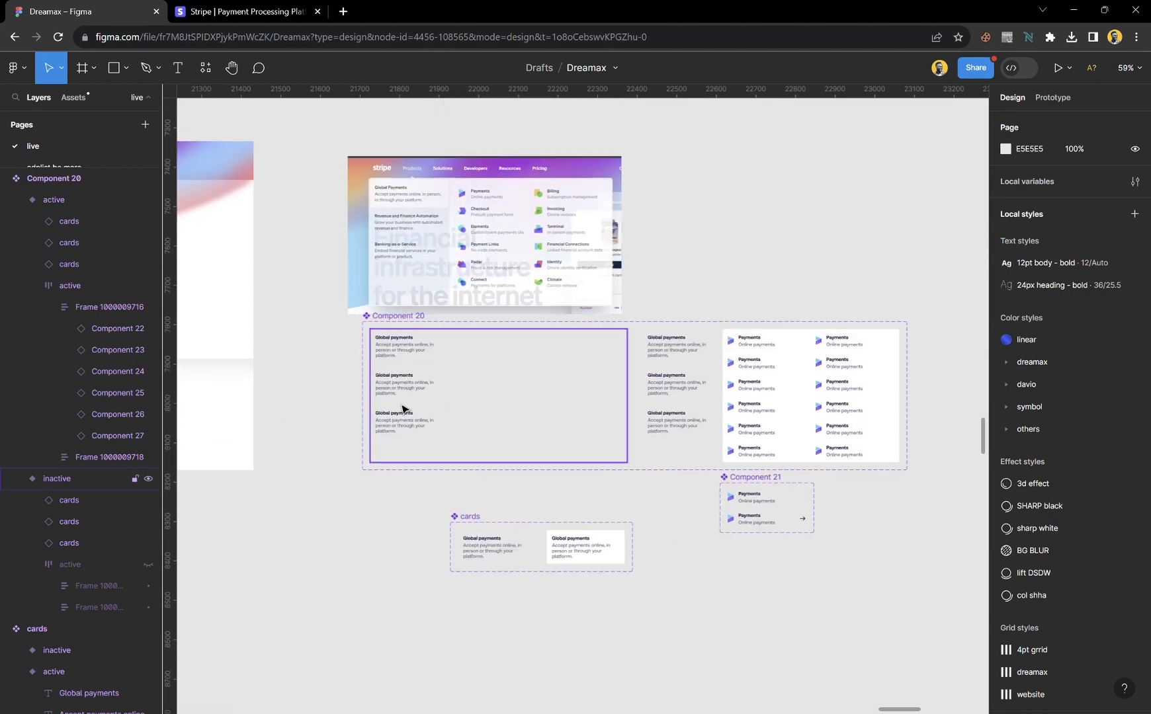
scroll(402, 416, "up", 3)
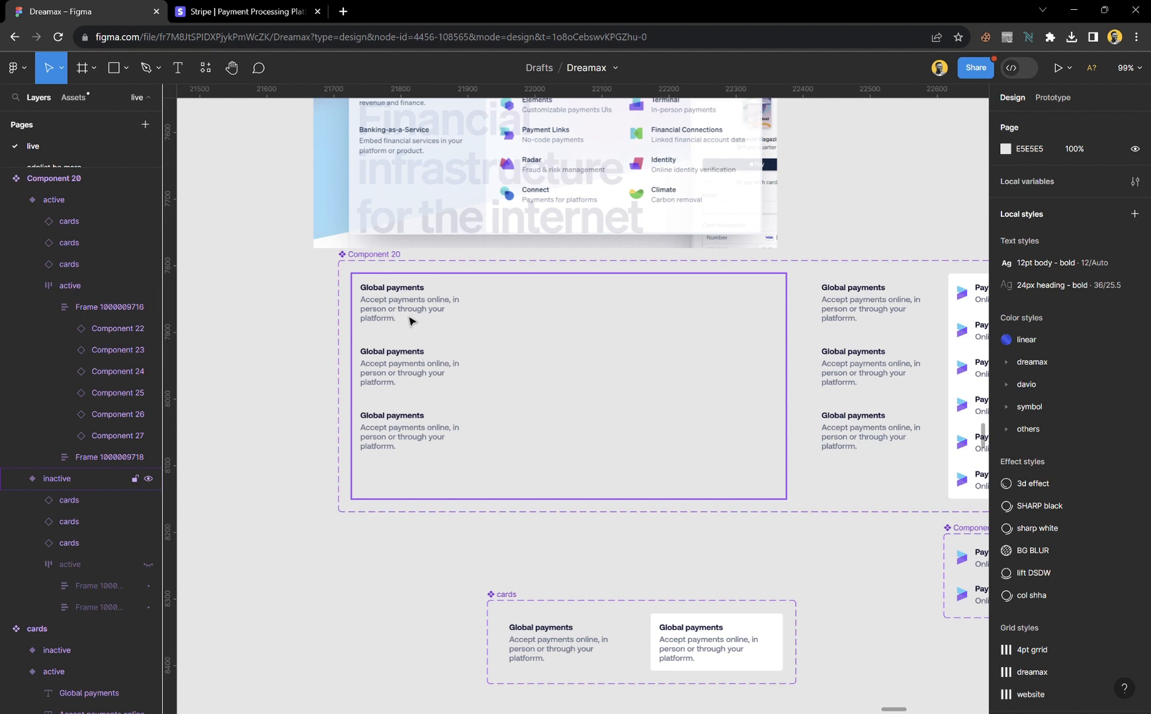
scroll(410, 313, "up", 2)
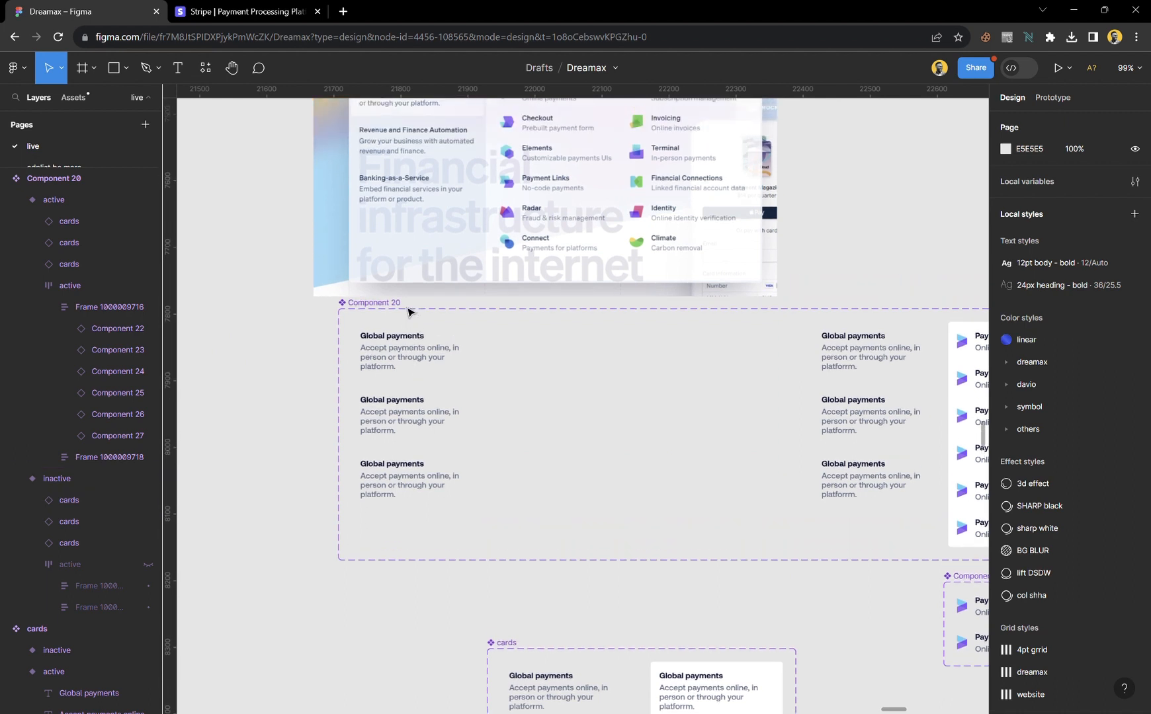
scroll(409, 313, "up", 2)
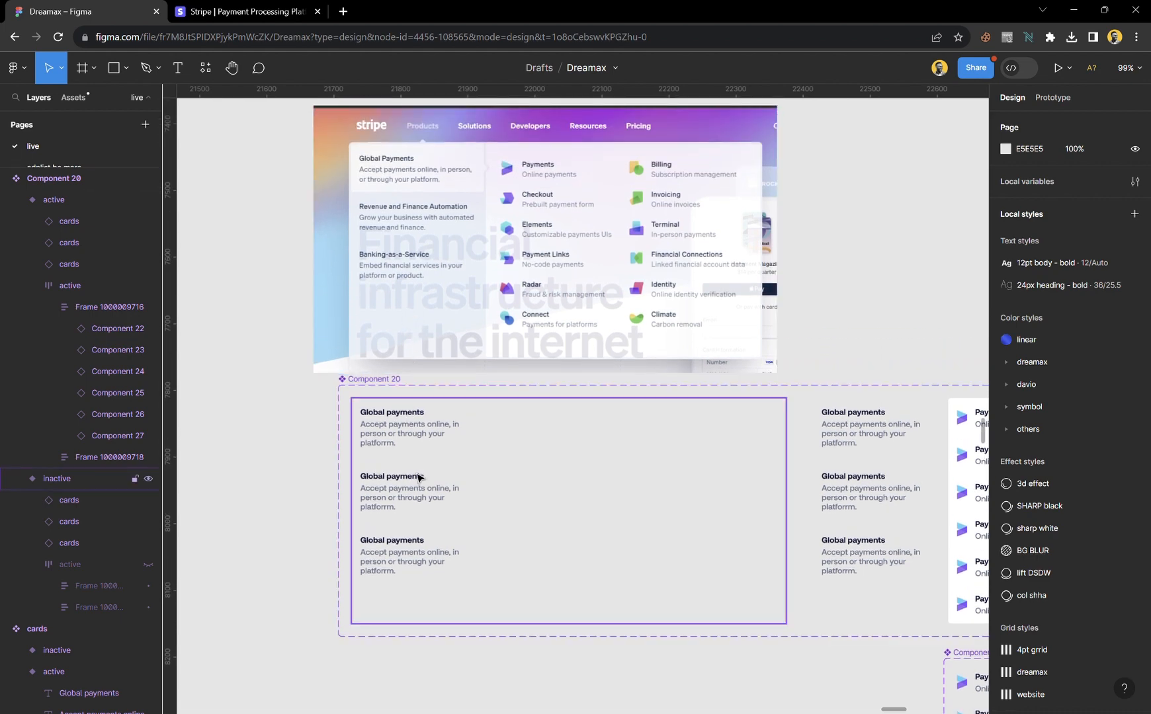
left_click(401, 458)
scroll(424, 264, "up", 4)
scroll(452, 267, "up", 5)
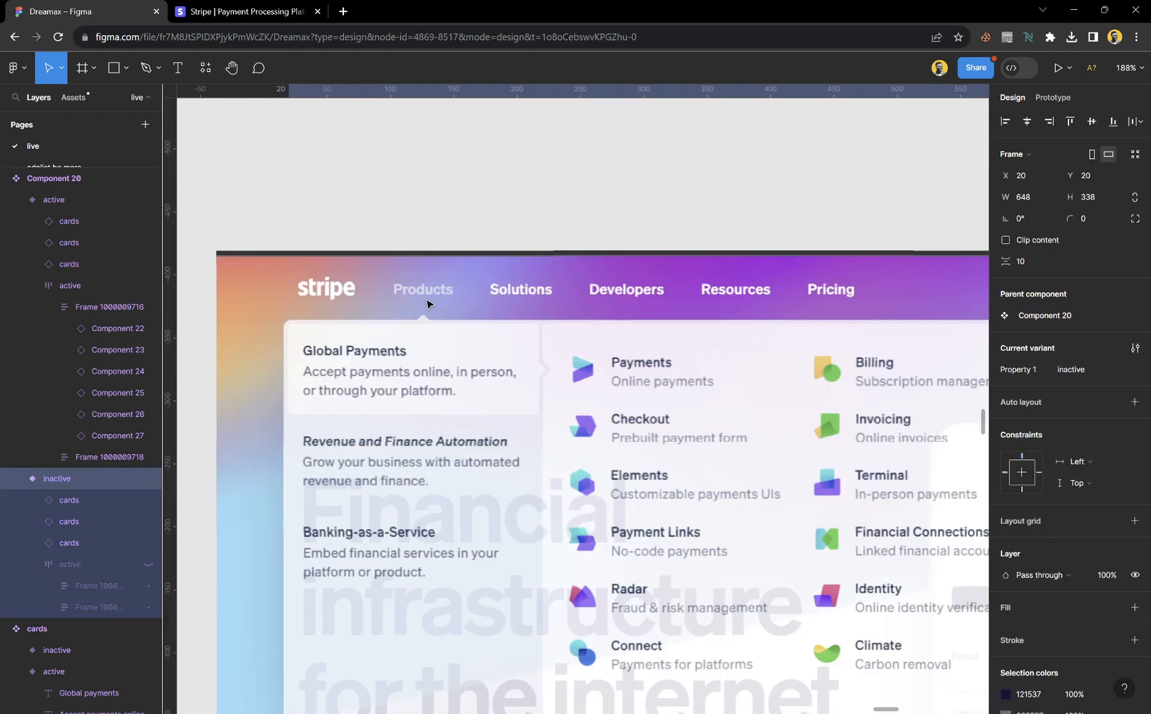
scroll(452, 266, "down", 7)
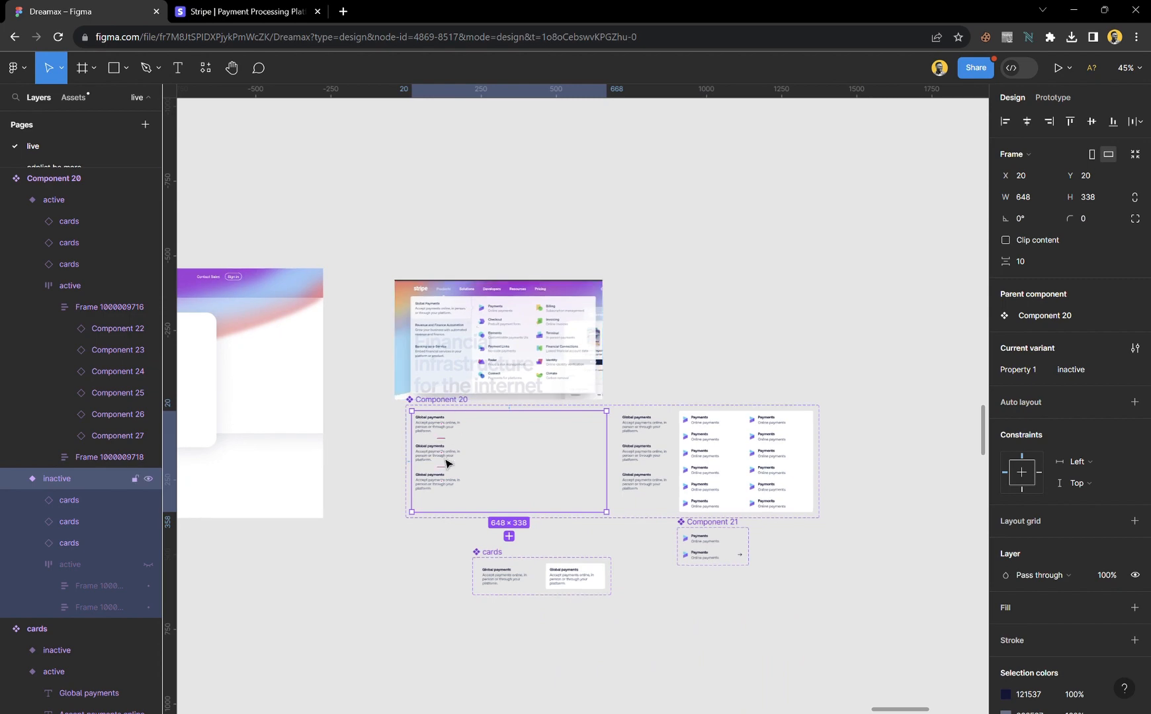
scroll(441, 464, "up", 1)
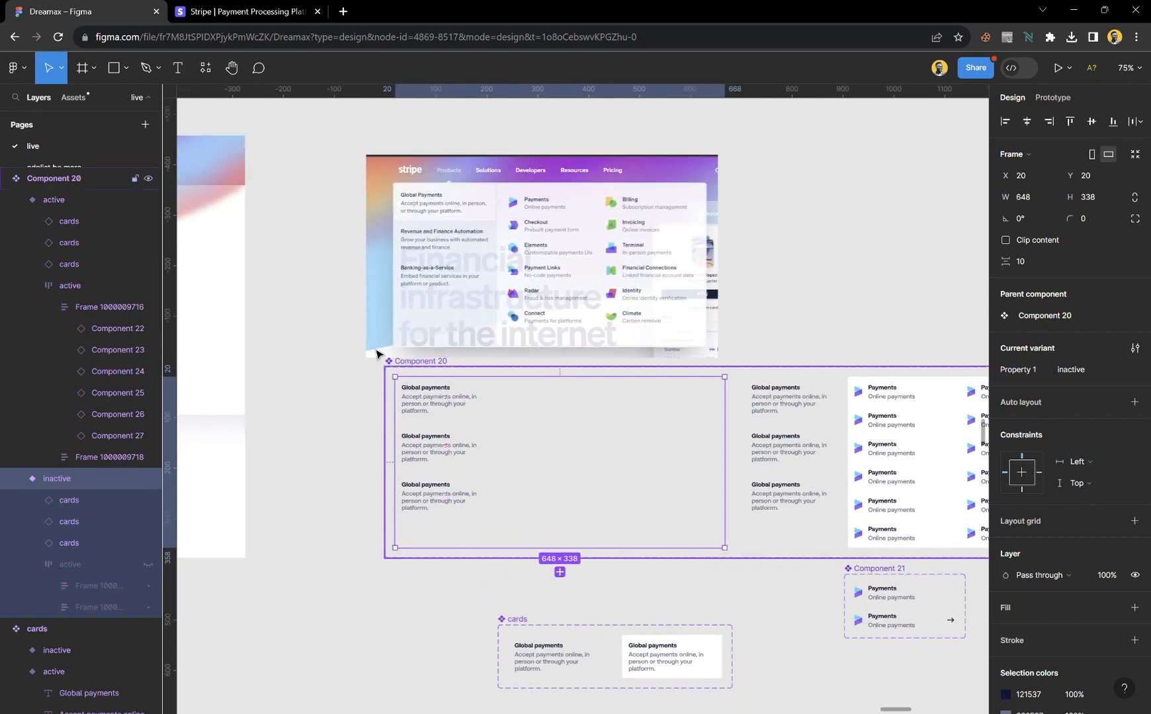
scroll(357, 334, "left", 3)
scroll(351, 331, "left", 6)
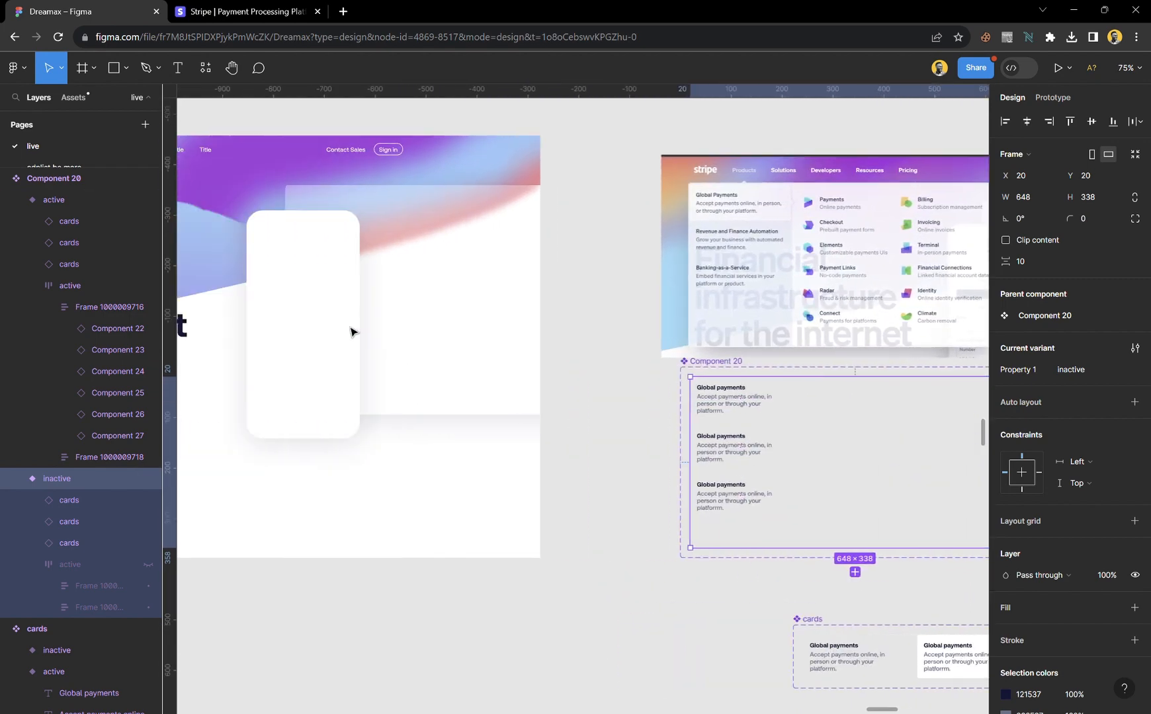
scroll(354, 331, "left", 3)
scroll(324, 251, "right", 3)
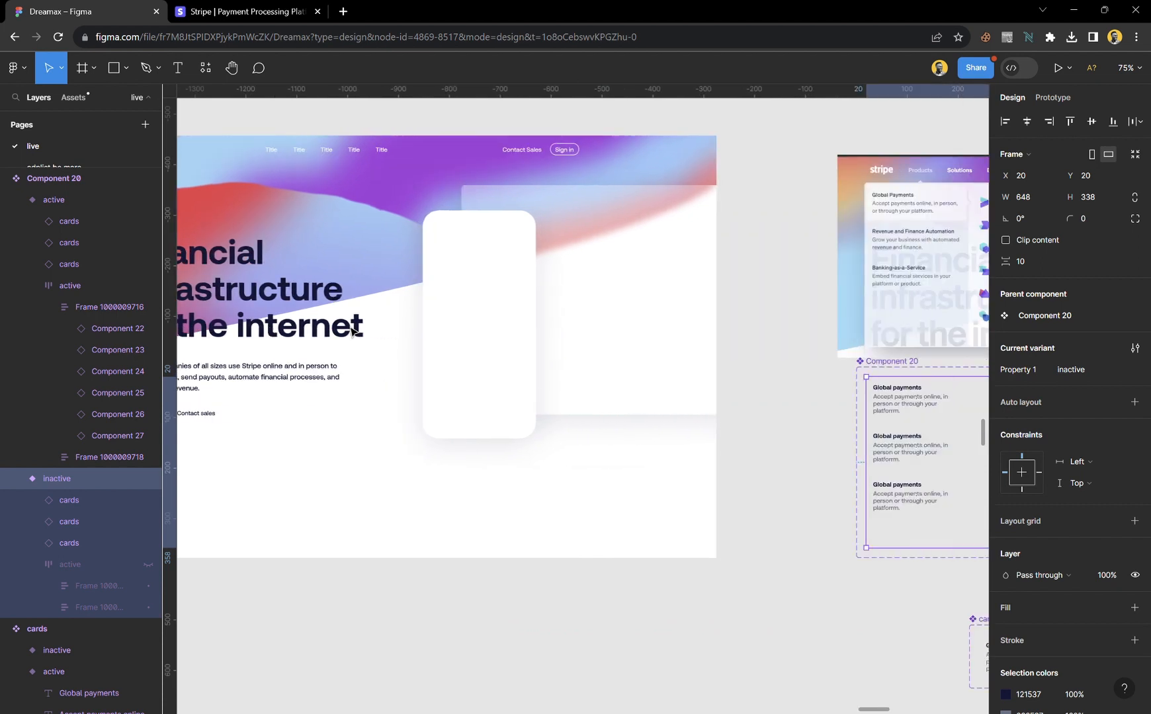
- Ungroup the landing page's header frame so the logo, title list and sign-in group are separate layers
left_click(299, 154)
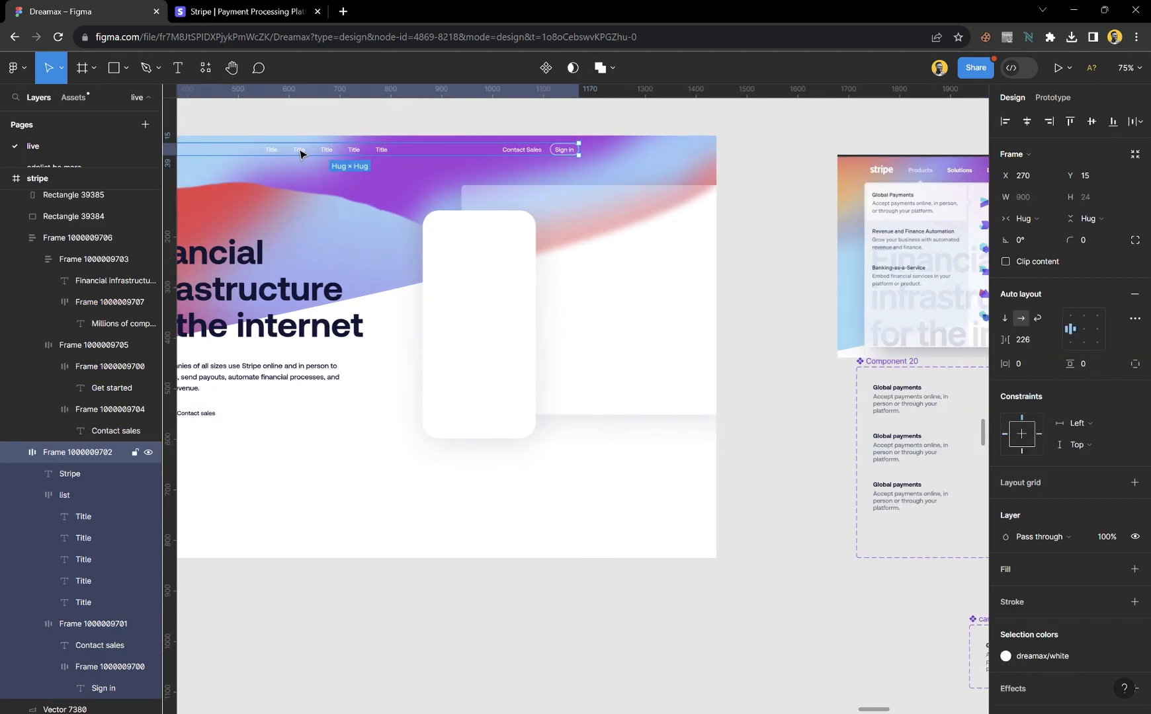
scroll(424, 341, "right", 2)
scroll(424, 344, "left", 3)
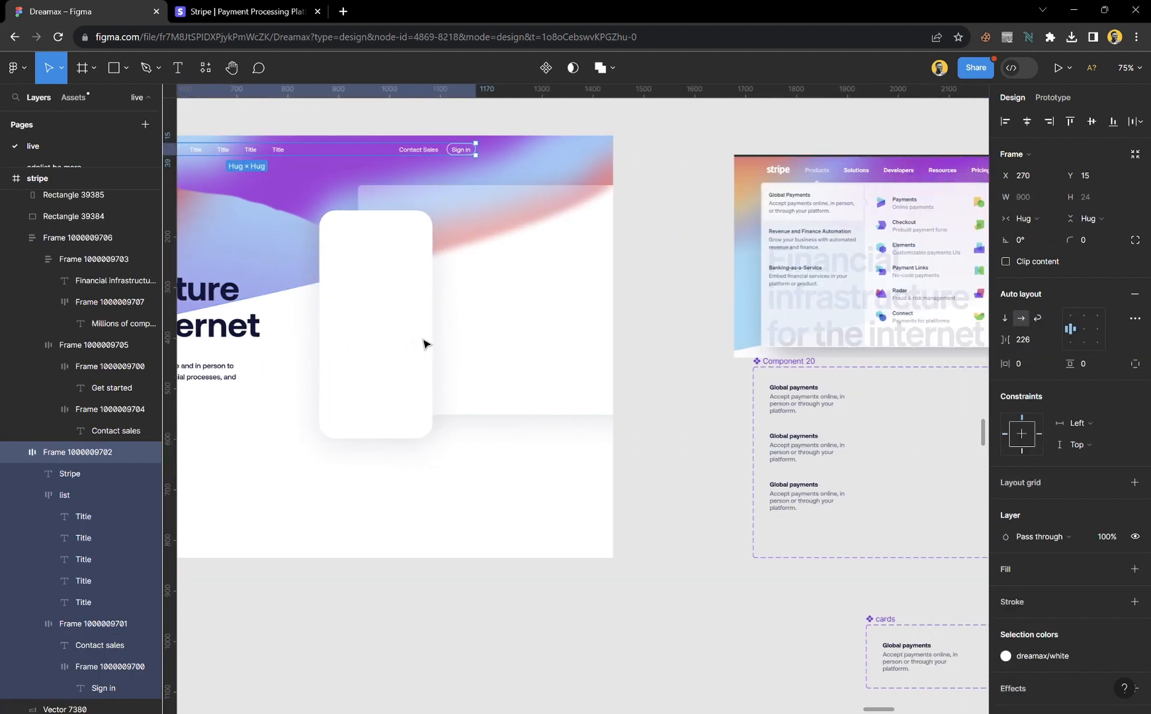
scroll(424, 344, "left", 3)
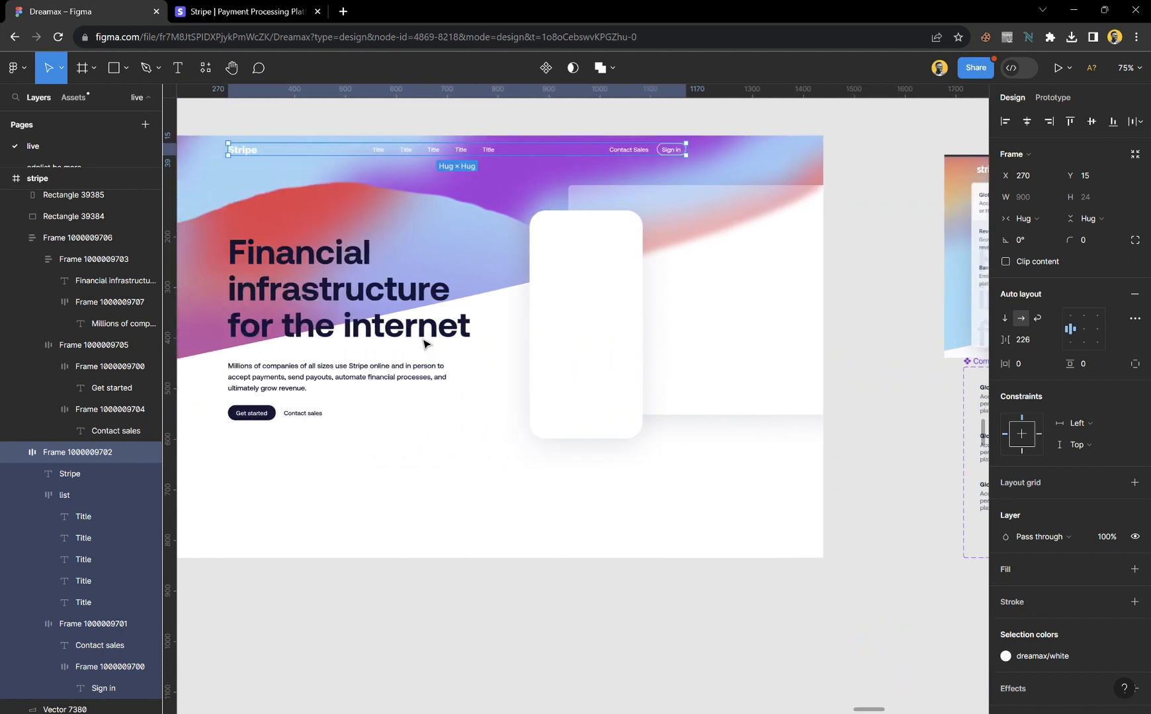
scroll(424, 343, "right", 2)
scroll(424, 344, "right", 2)
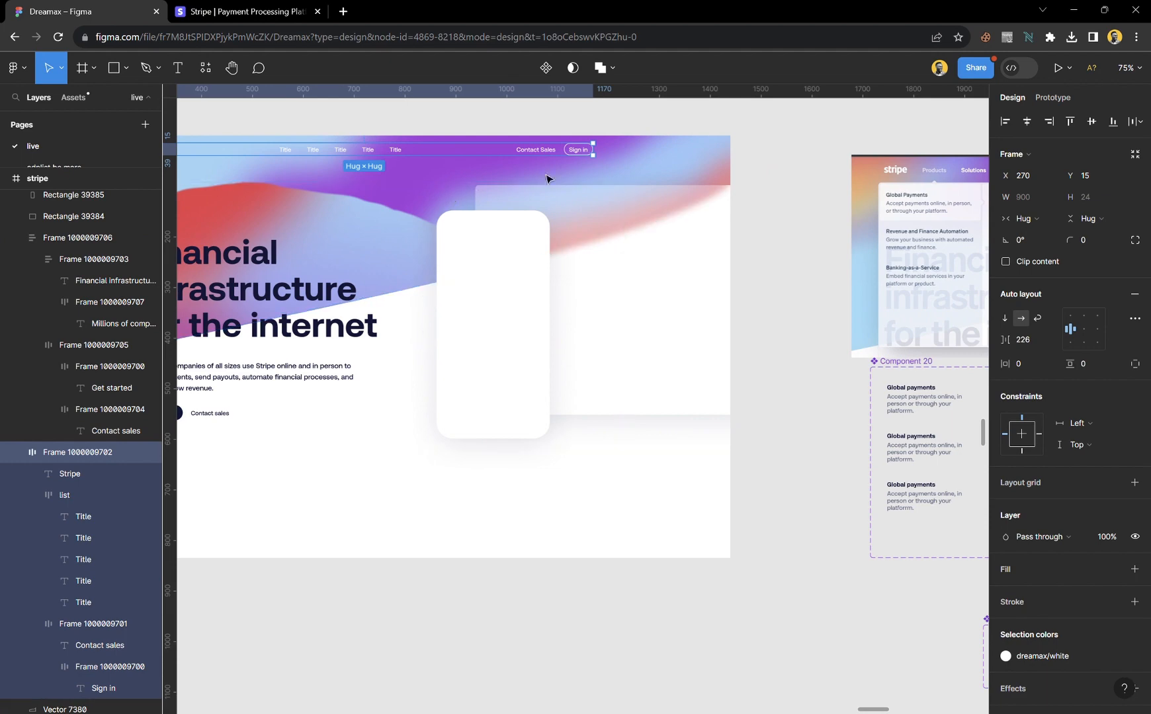
scroll(301, 160, "up", 5)
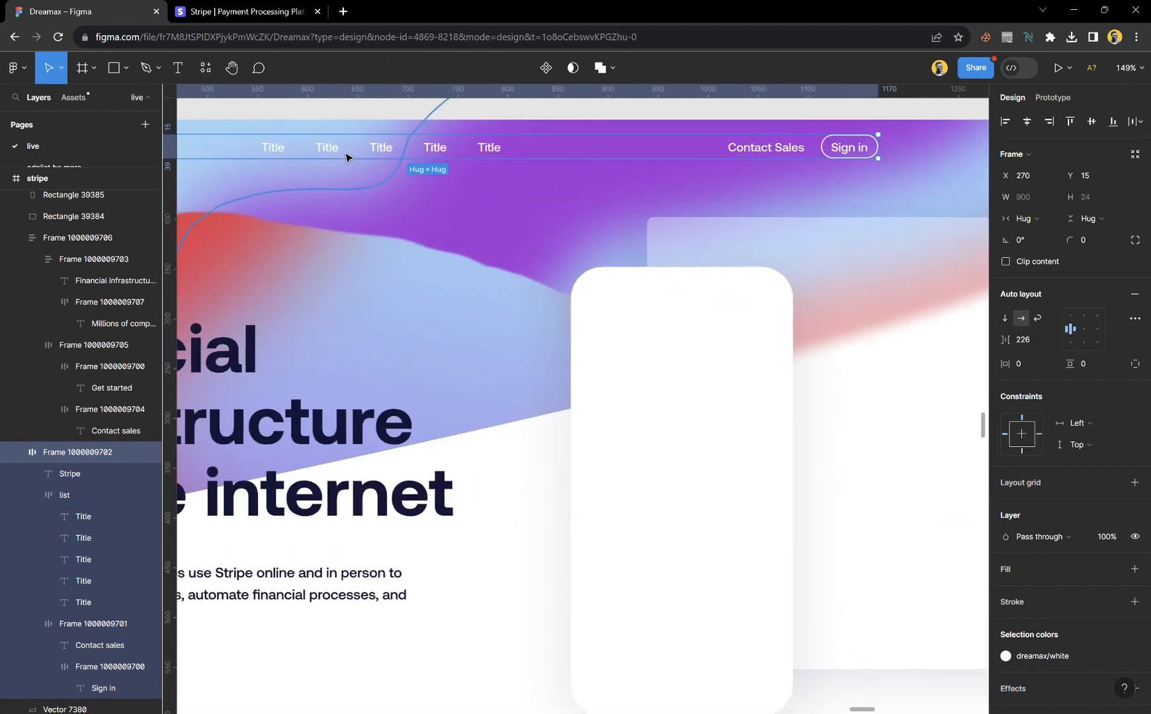
key("ctrl+shift+g")
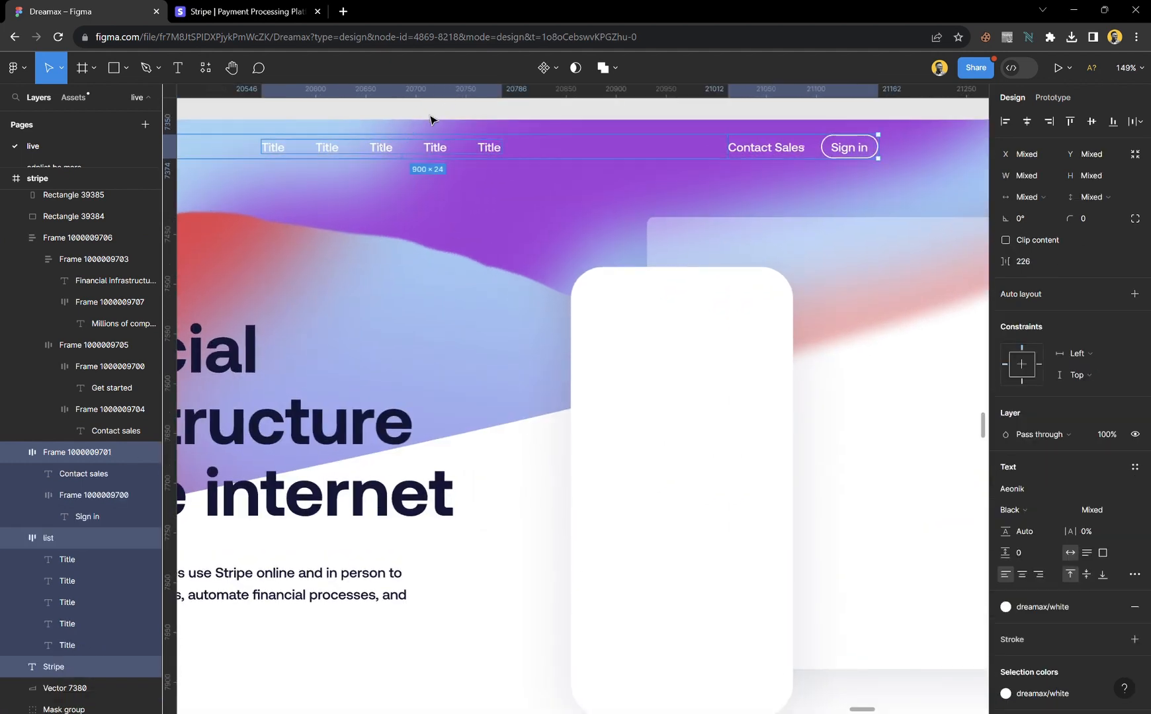
left_click(450, 116)
- Ungroup the header's list frame into its five individual Title text layers
left_click(462, 152)
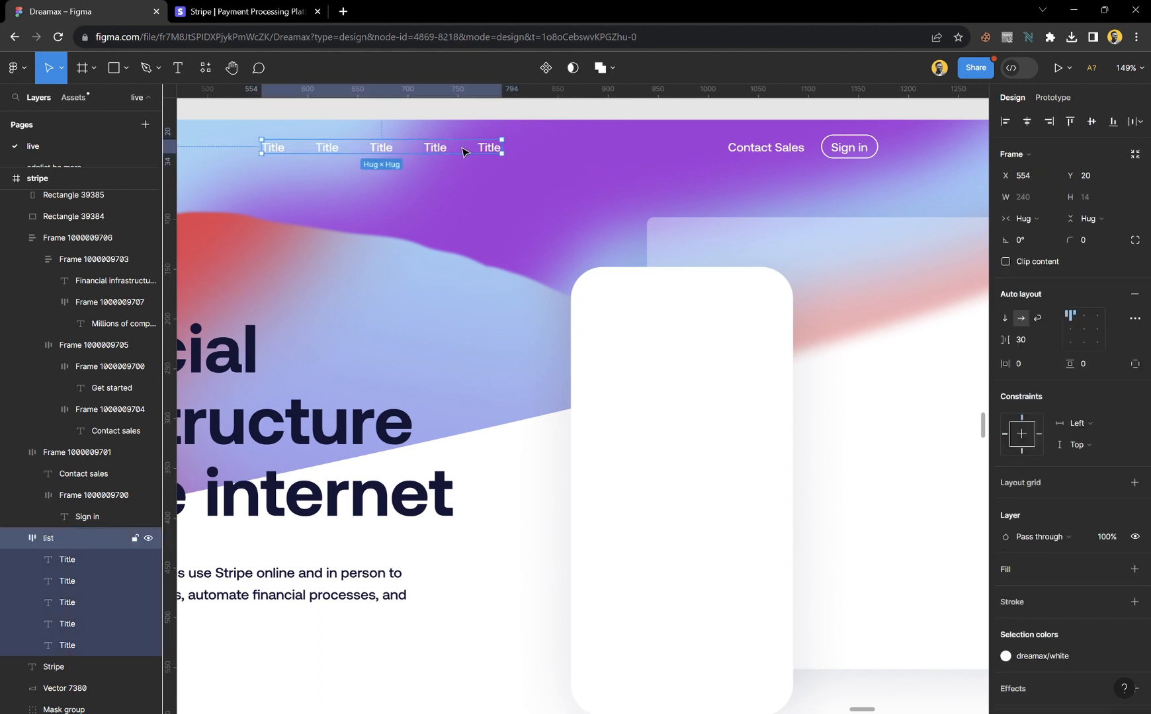
key("ctrl+shift+g")
left_click(450, 118)
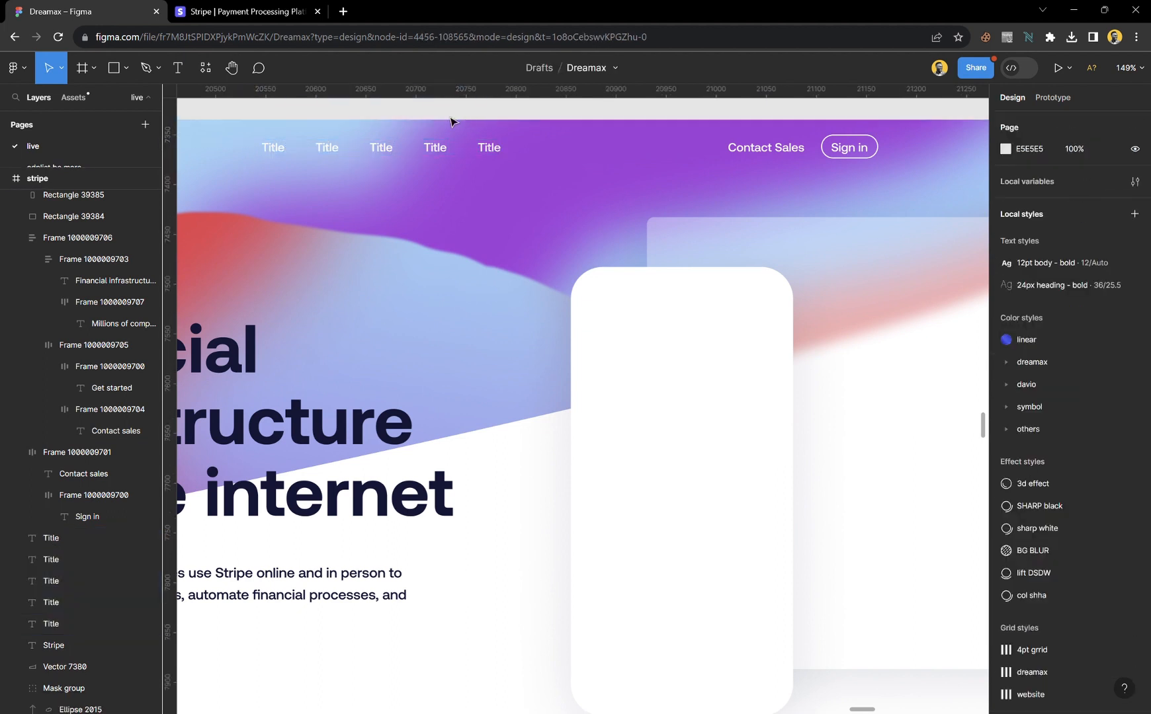
- Copy the second Title text from the landing page's header into the inactive variant of the menu component set
left_click(333, 151)
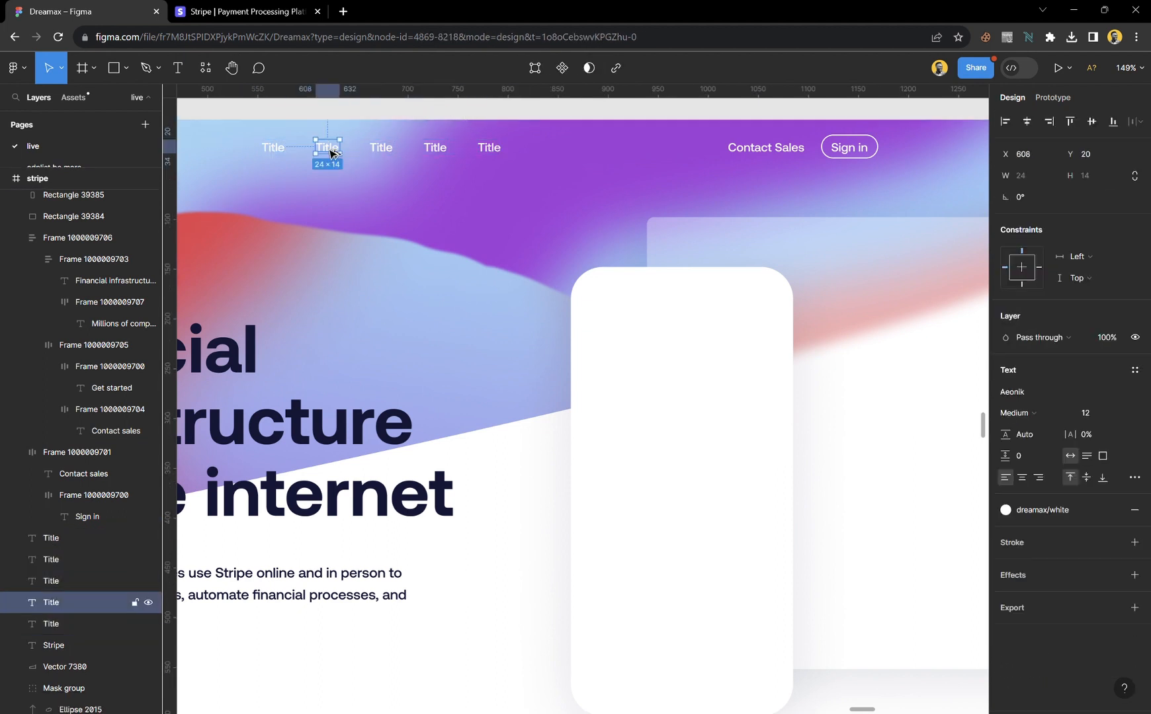
scroll(330, 153, "down", 10)
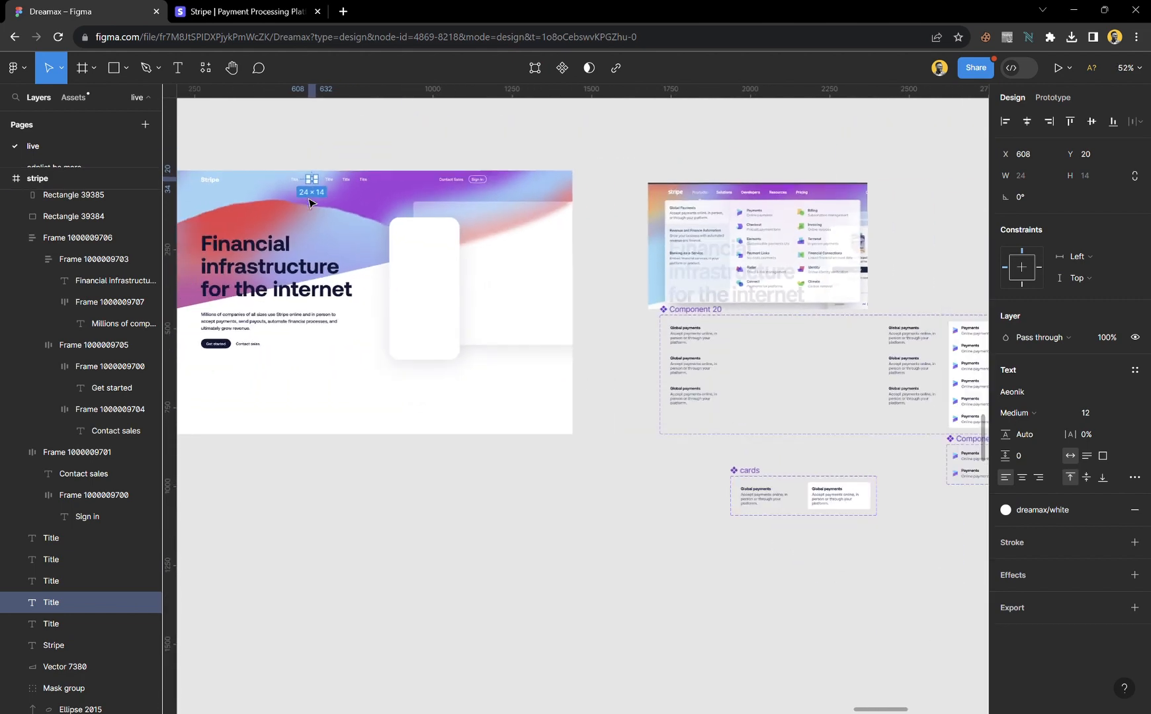
scroll(639, 426, "up", 5)
scroll(648, 404, "up", 3)
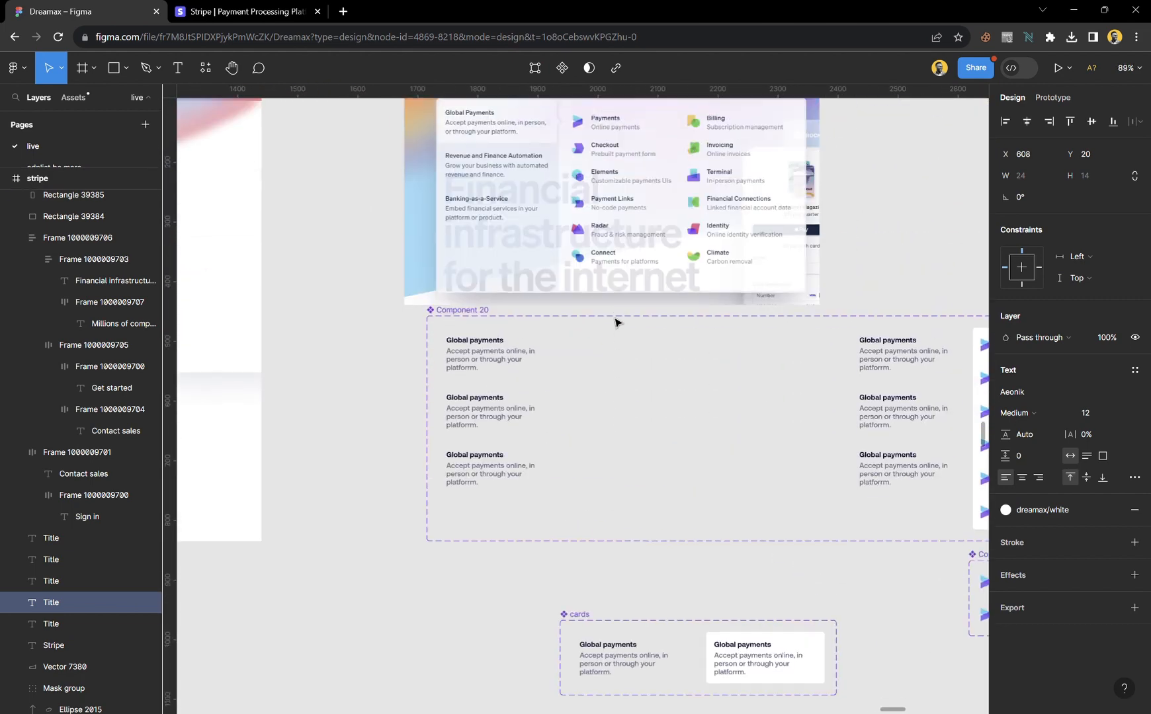
scroll(587, 337, "up", 2)
scroll(433, 324, "up", 3)
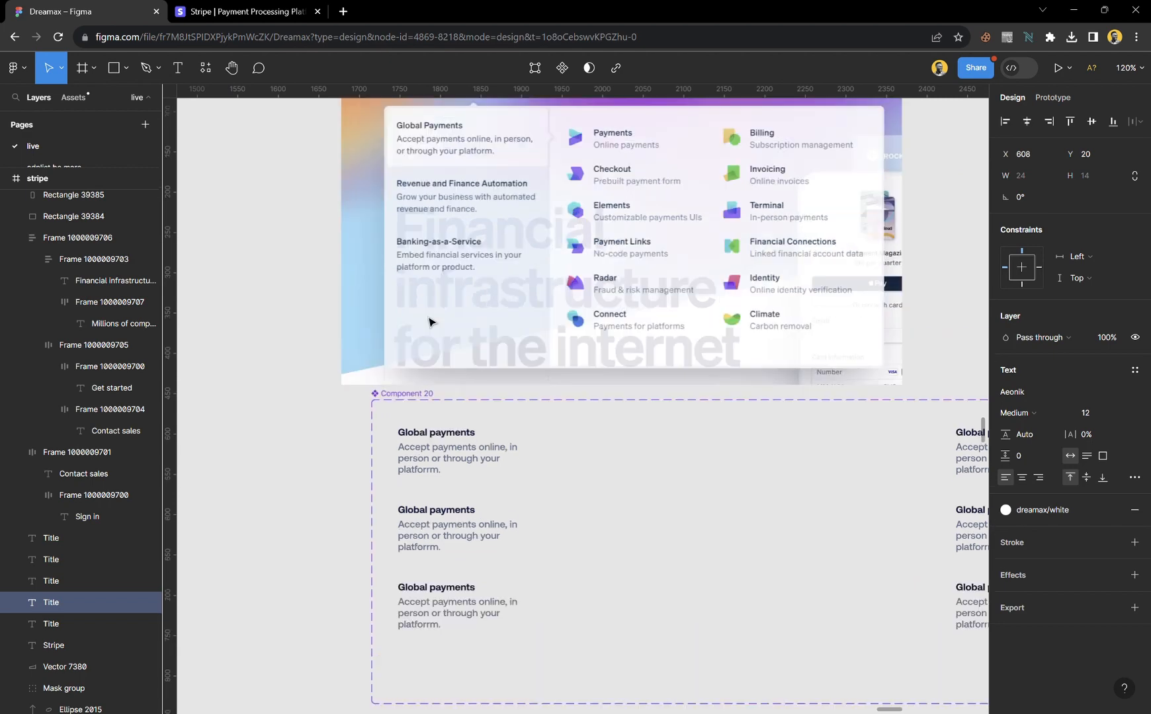
left_click(428, 402)
left_click(452, 429)
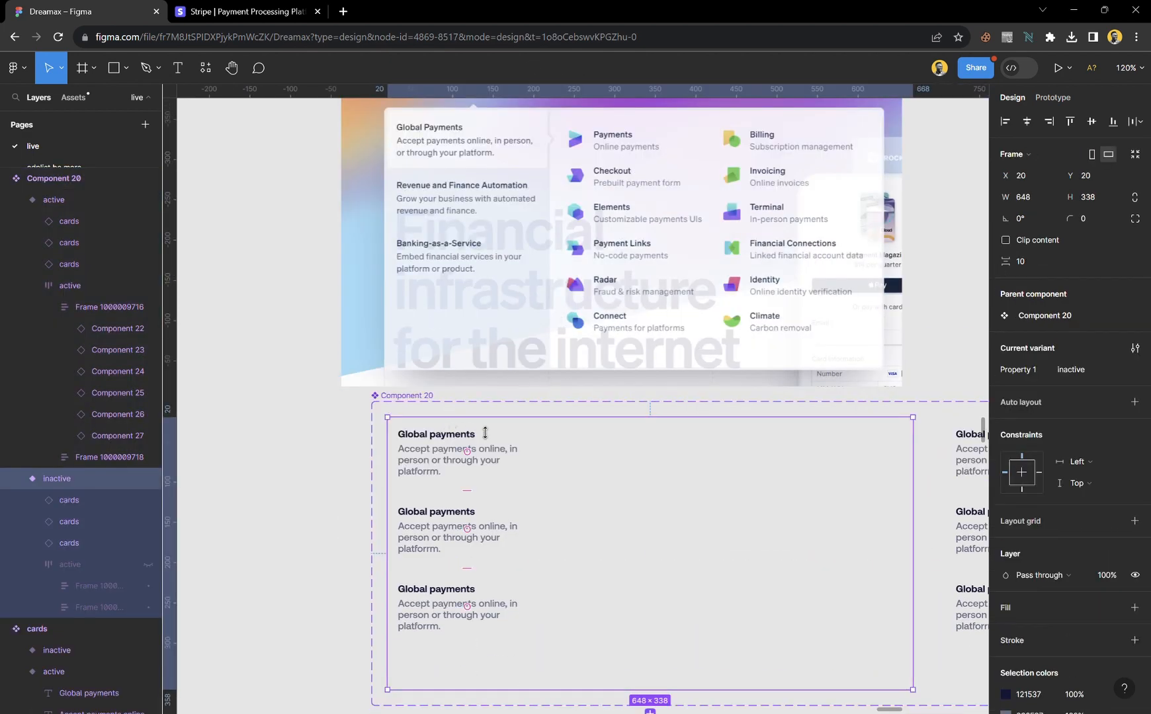
left_click(482, 437)
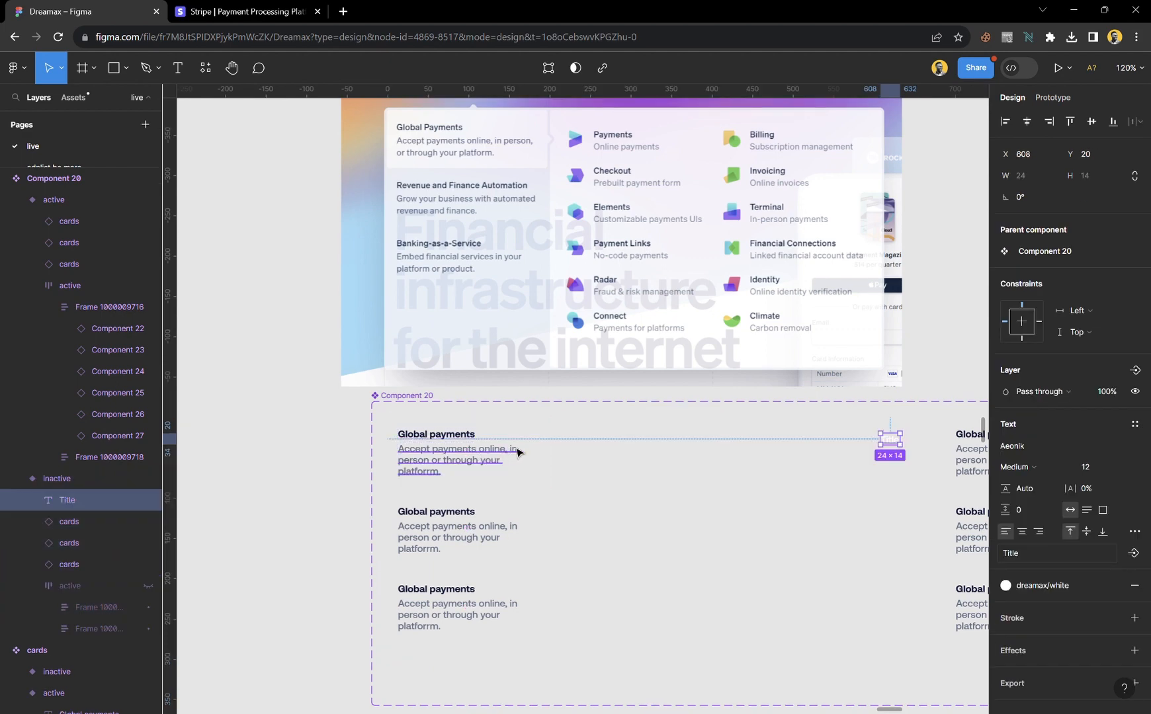
- Align the copied Title text to the top and left edges of the inactive variant
scroll(526, 441, "up", 3)
left_click(1070, 121)
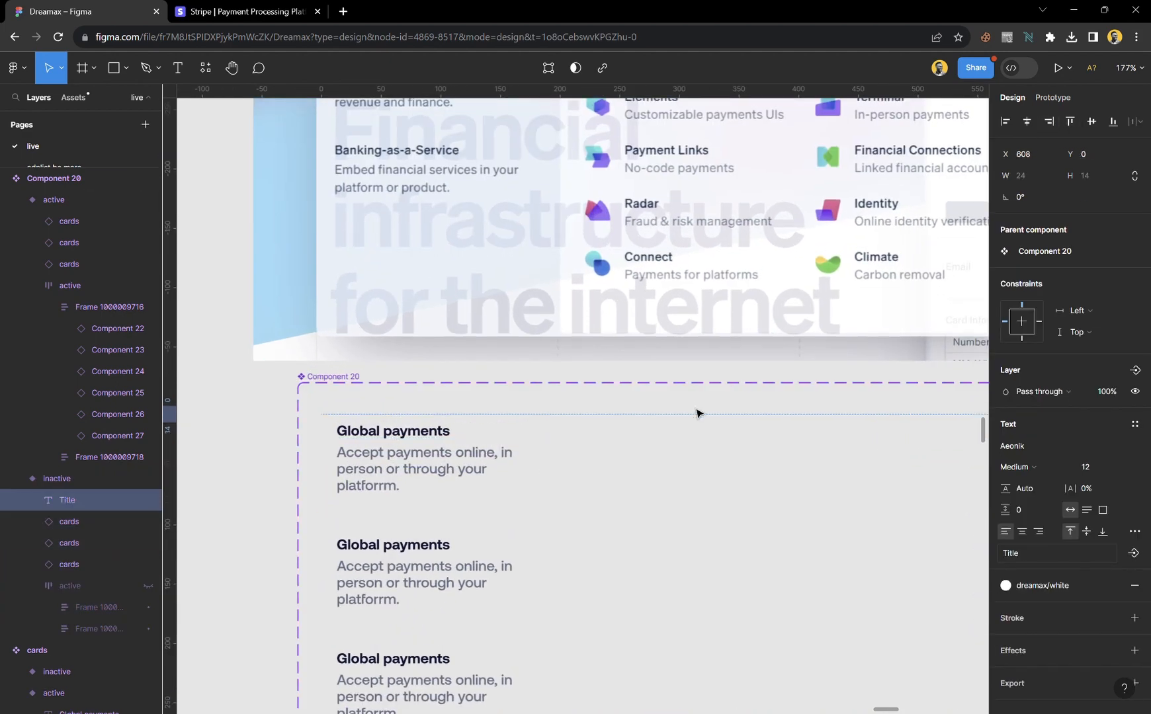
left_click(1027, 121)
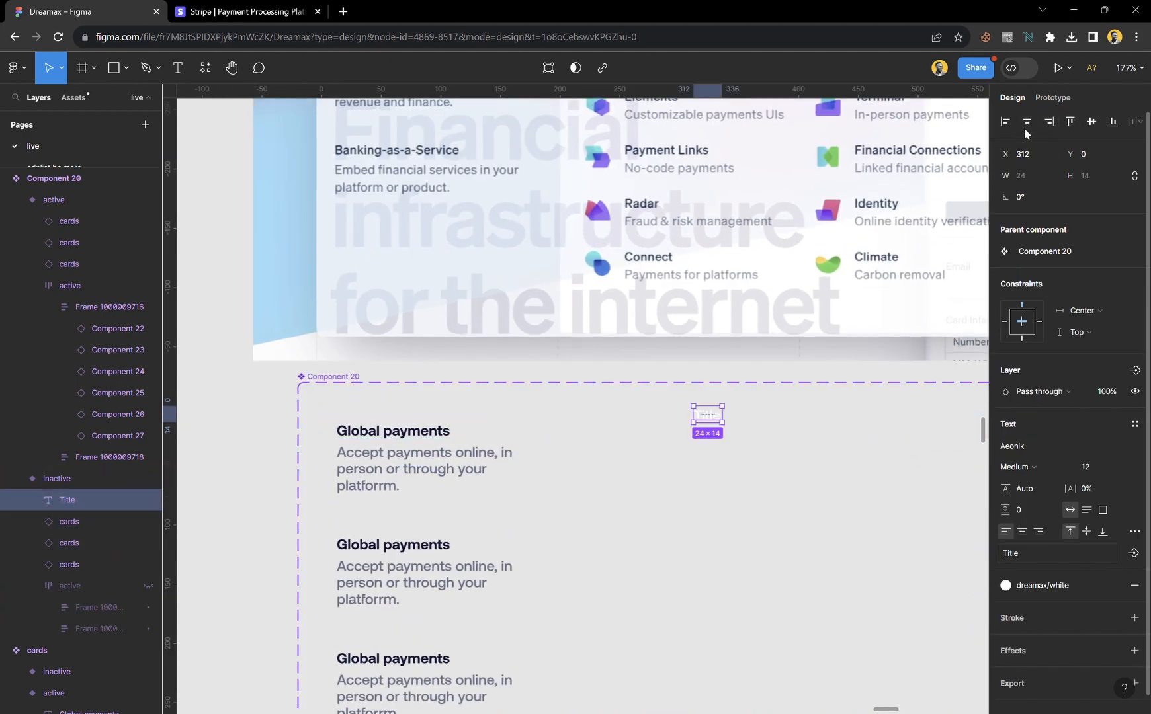
left_click(1005, 122)
- Nudge the Title text up and right to X 79, Y -26, above the inactive variant's first card
scroll(444, 405, "up", 5)
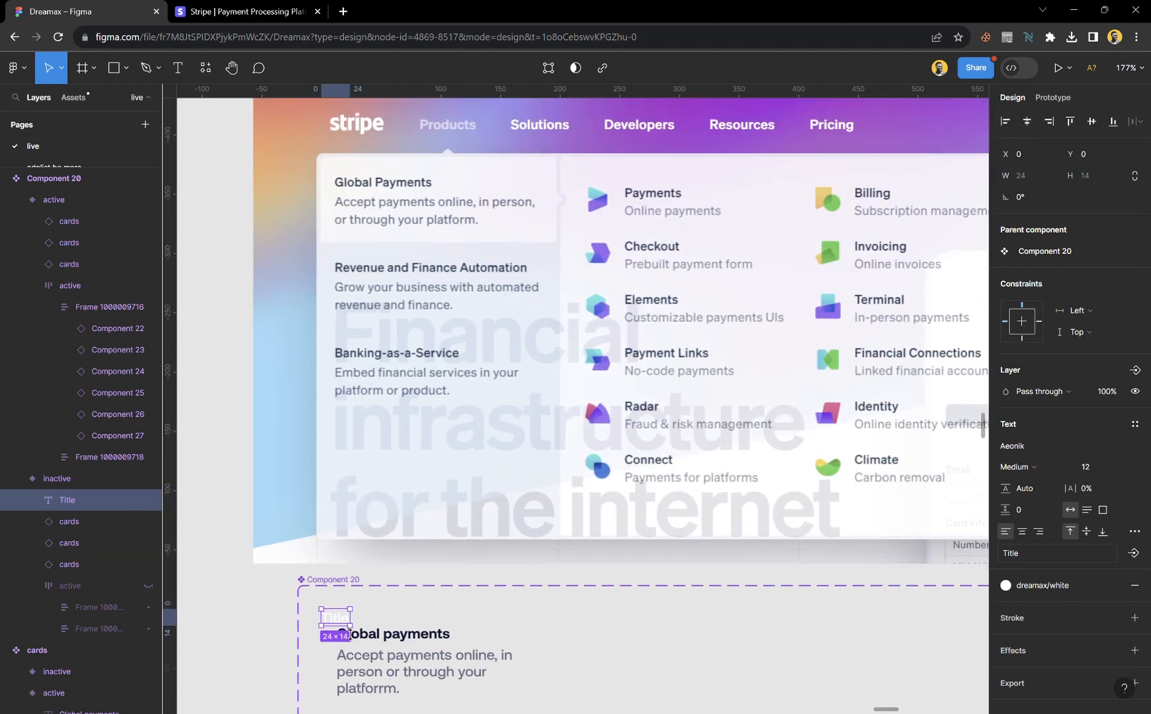
key("Up")
key("Up")
key("Up")
key("Up")
key("Up")
key("Up")
key("Up")
key("Up")
key("Up")
key("Up")
key("Up")
key("Up")
key("Up")
key("Up")
key("Up")
key("Up")
key("Up")
key("Up")
key("Up")
key("Up")
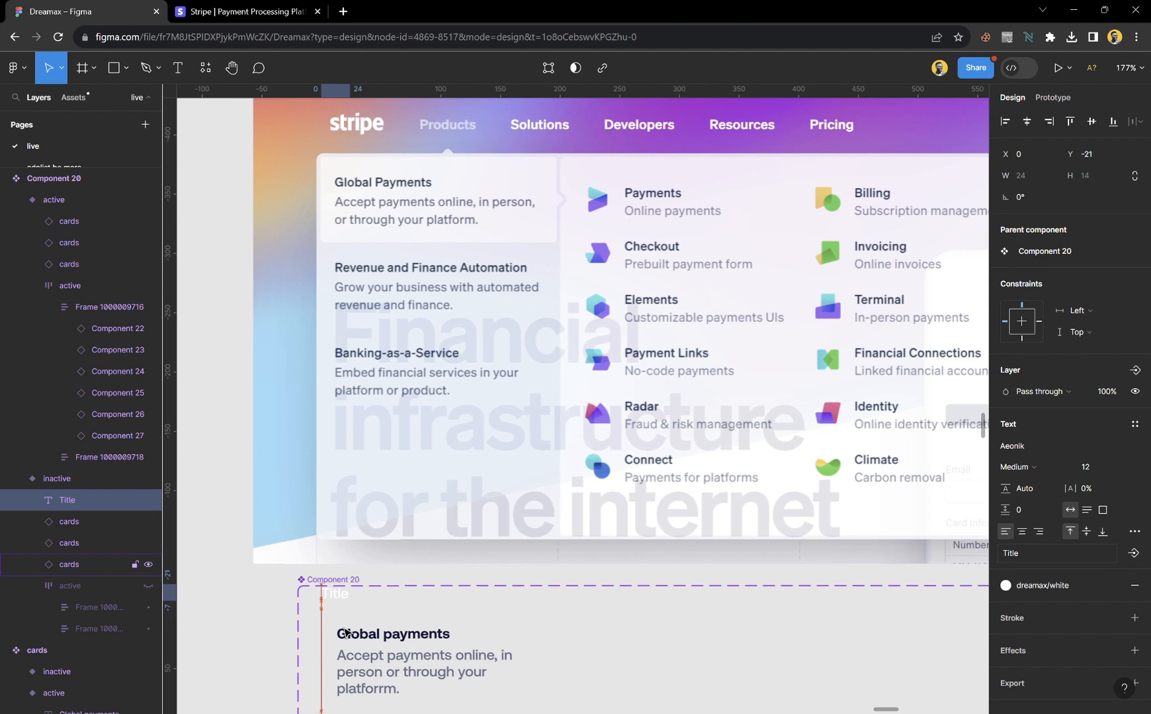
key("Up")
key("Up")
key("Up")
key("Right")
key("Right")
key("Right")
key("Right")
key("Right")
key("Right")
key("Right")
key("Right")
key("Right")
key("Right")
key("Right")
key("Right")
key("Right")
key("Right")
key("Right")
key("Right")
key("Right")
key("Right")
key("Right")
key("Right")
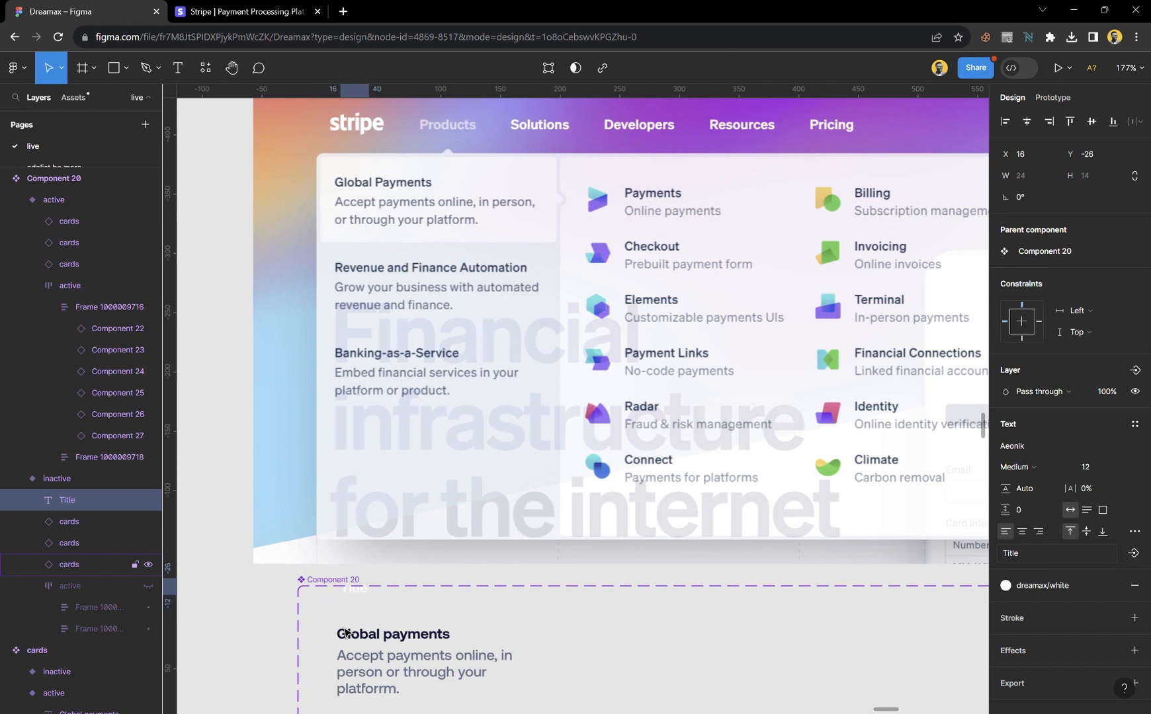
key("Right")
key("Right")
key("Right")
key("Right")
key("Right")
key("Right")
key("Right")
key("Right")
key("Right")
key("Right")
key("Right")
key("Right")
key("Right")
key("Right")
key("Right")
key("Right")
key("Right")
key("Right")
key("Right")
key("Right")
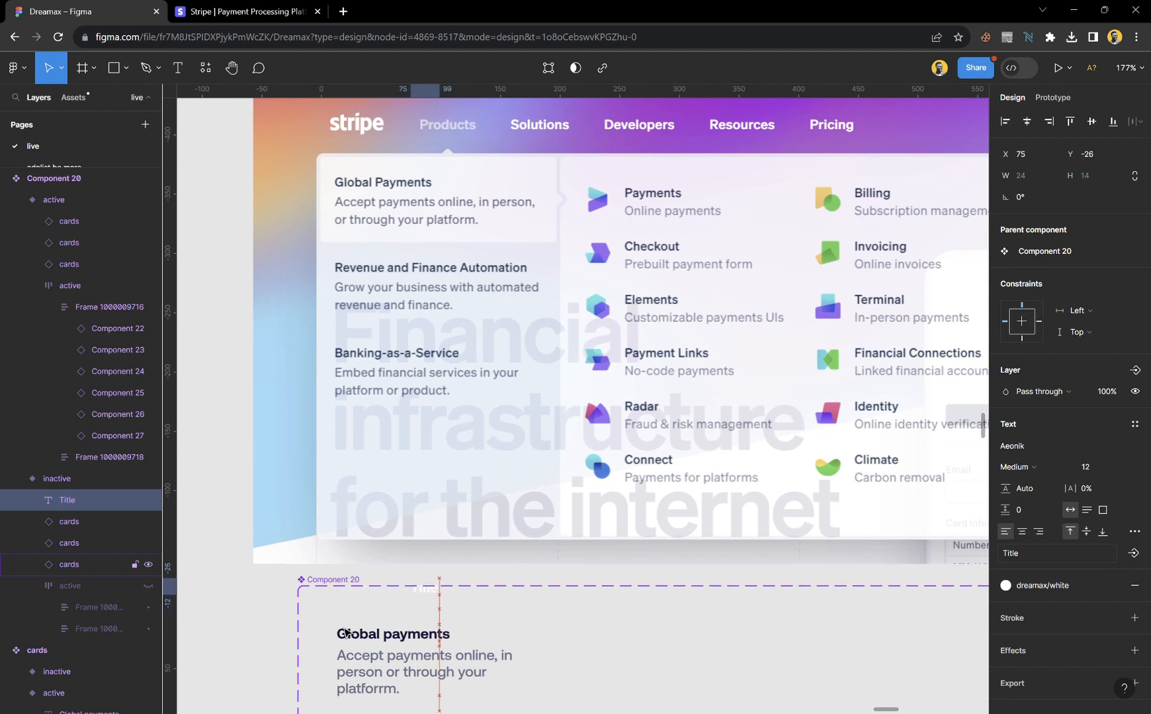
key("Right")
key("Right")
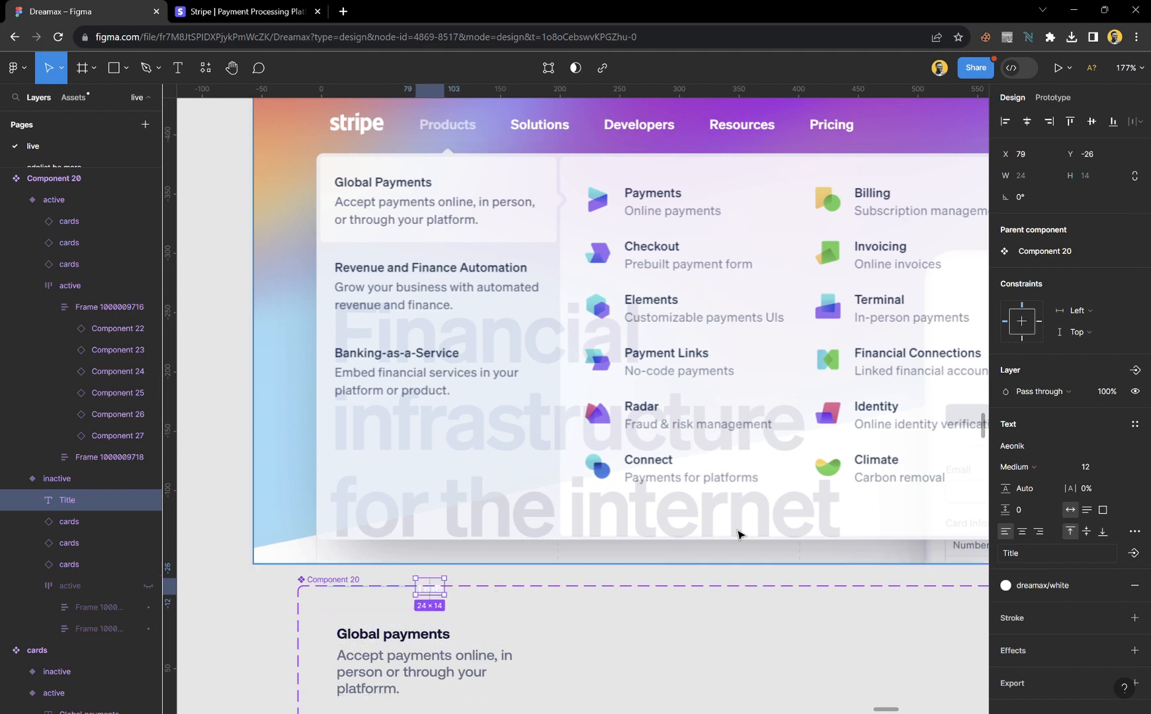
- Set the inactive variant's Title text to 60% opacity and Bold weight
left_click(1102, 394)
type("60")
key("Return")
scroll(563, 501, "down", 5)
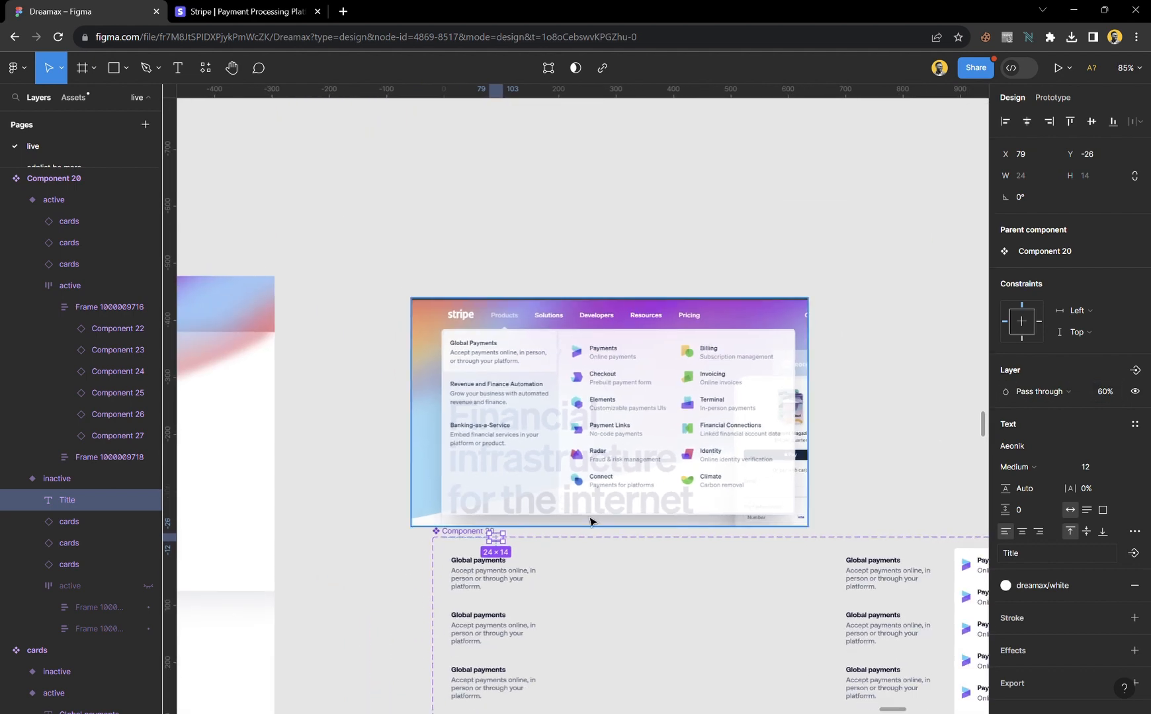
left_click(1026, 470)
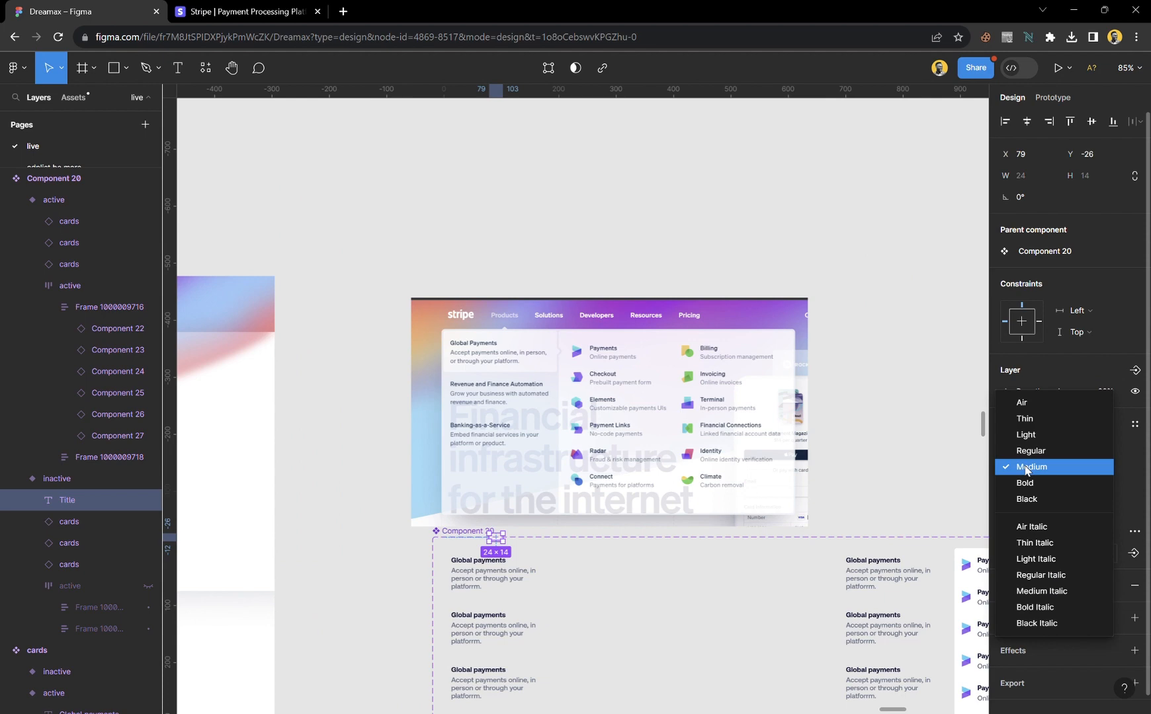
left_click(1032, 499)
left_click(916, 483)
- Review the Title text's placement in the inactive variant against the Stripe reference's navigation bar and the landing page
scroll(606, 497, "down", 5)
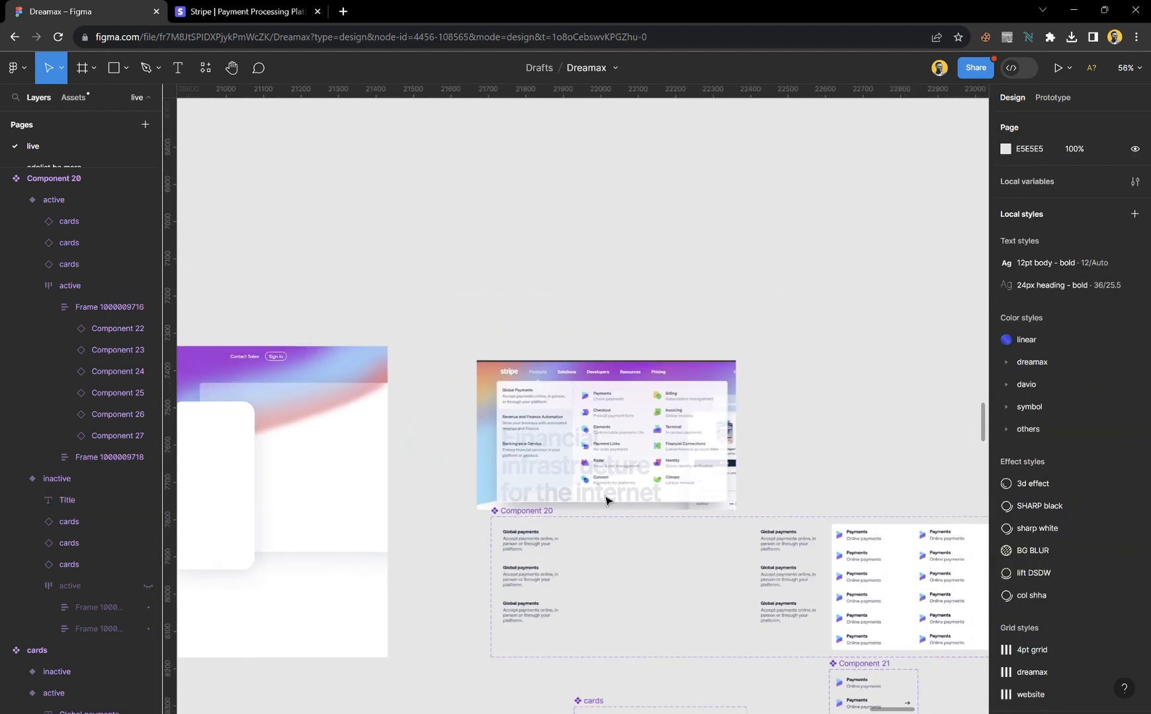
scroll(603, 529, "down", 2)
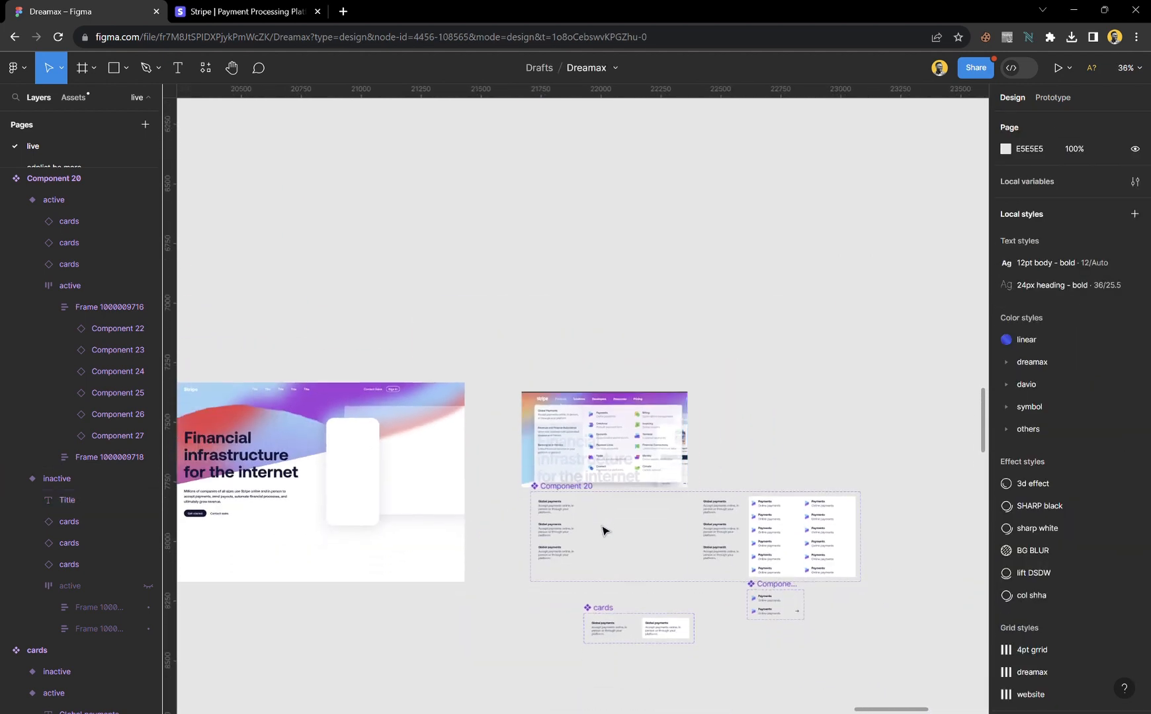
scroll(583, 565, "up", 1)
scroll(583, 566, "up", 4)
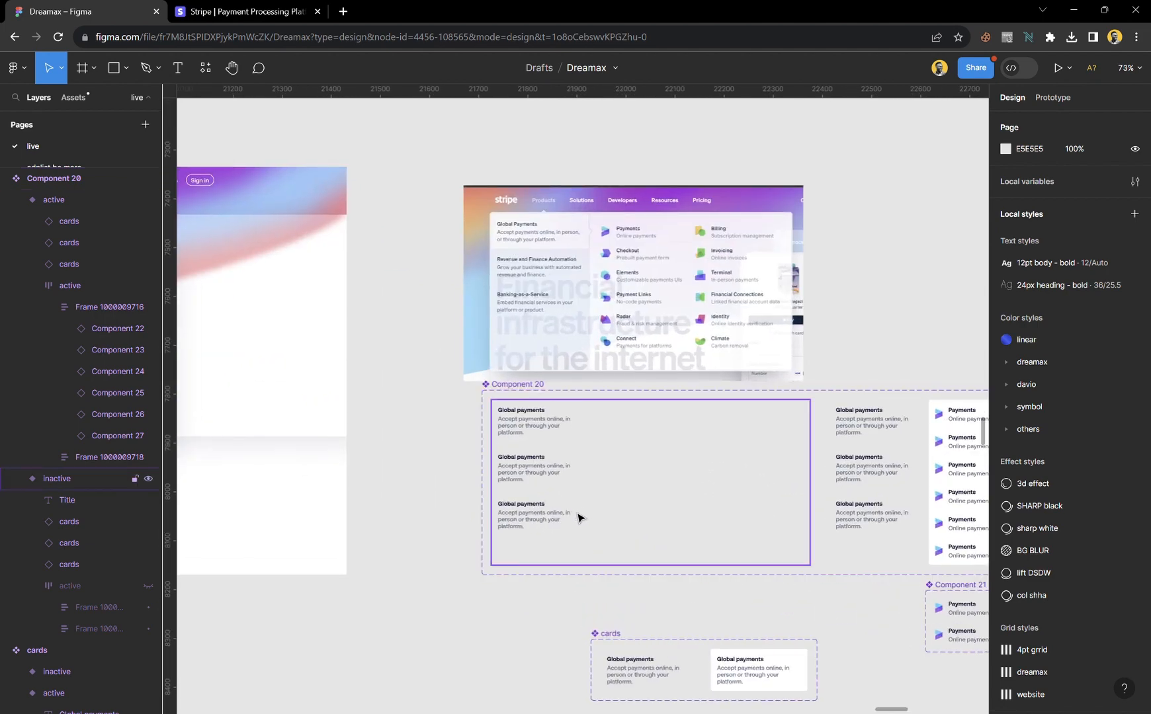
scroll(557, 448, "left", 6)
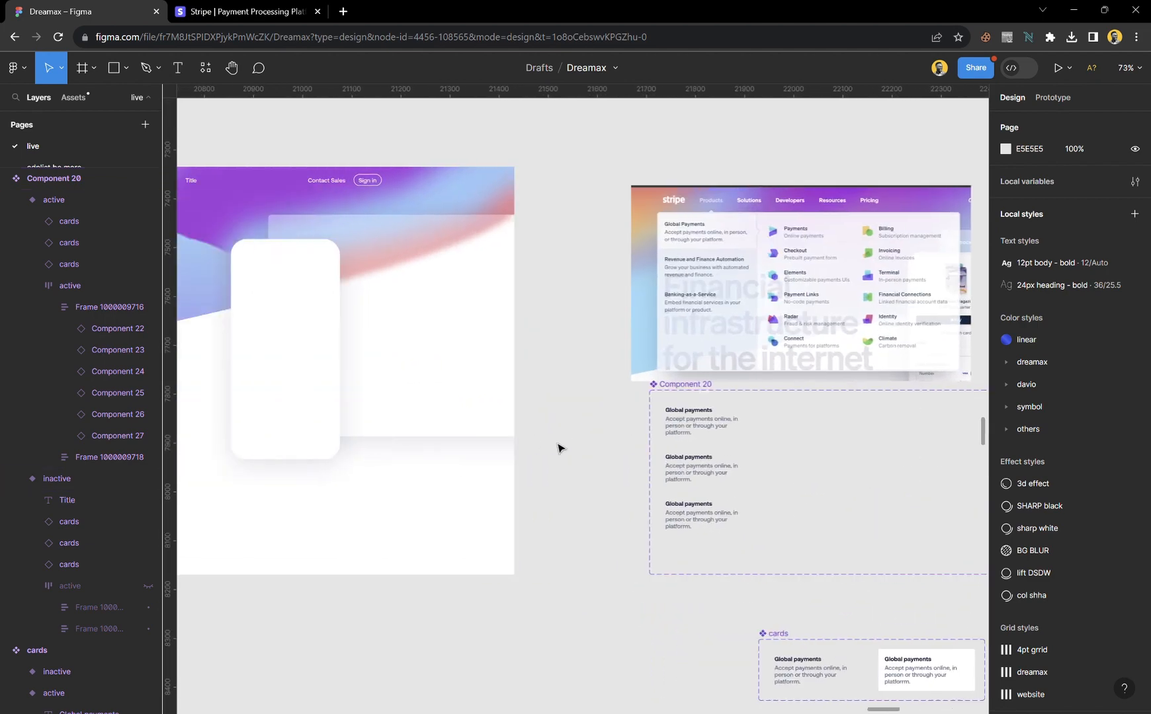
scroll(557, 448, "right", 7)
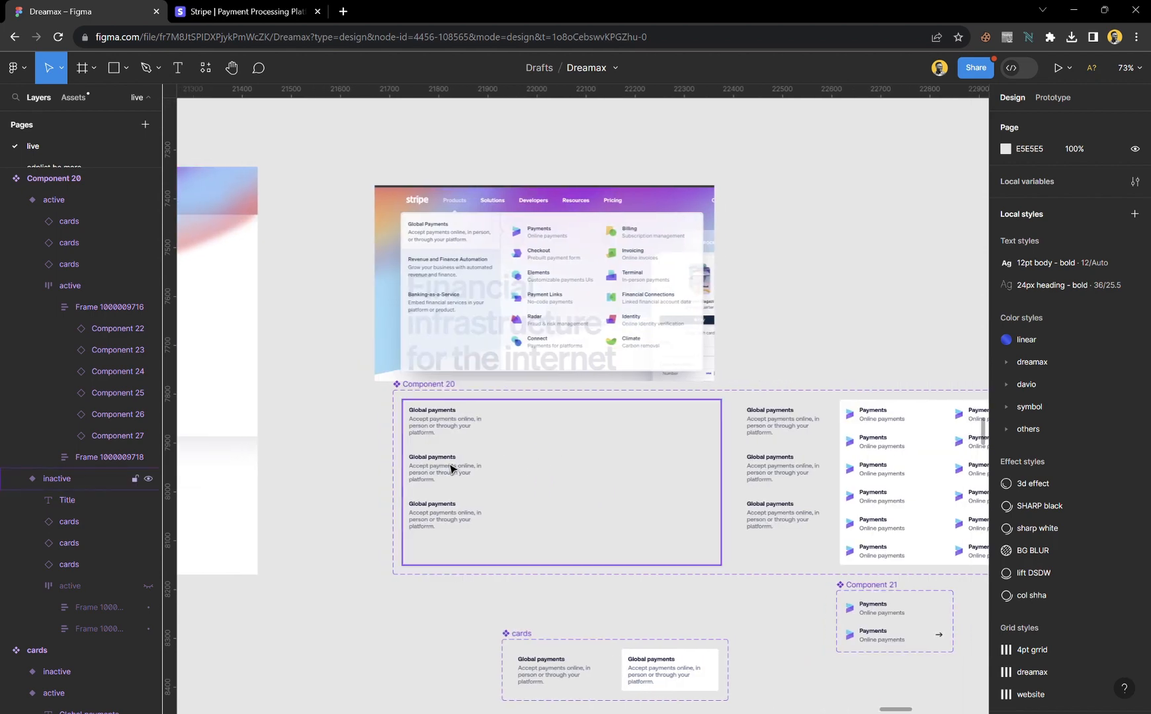
scroll(468, 515, "up", 4)
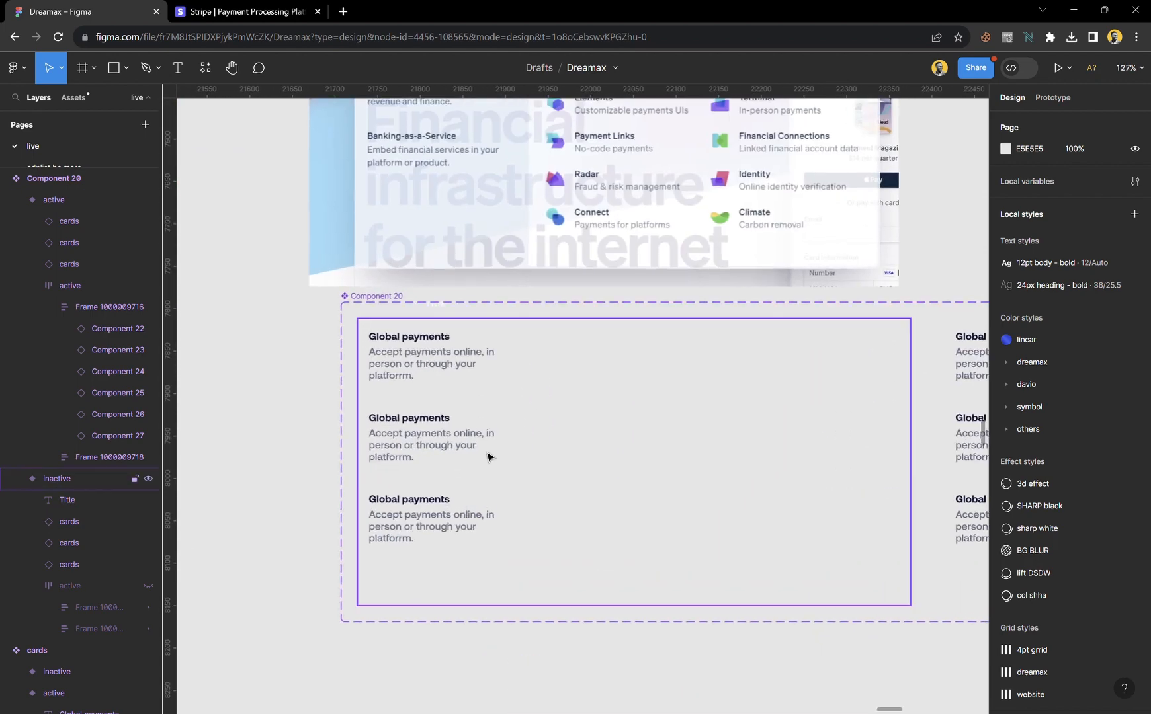
scroll(488, 456, "right", 3)
scroll(488, 456, "left", 4)
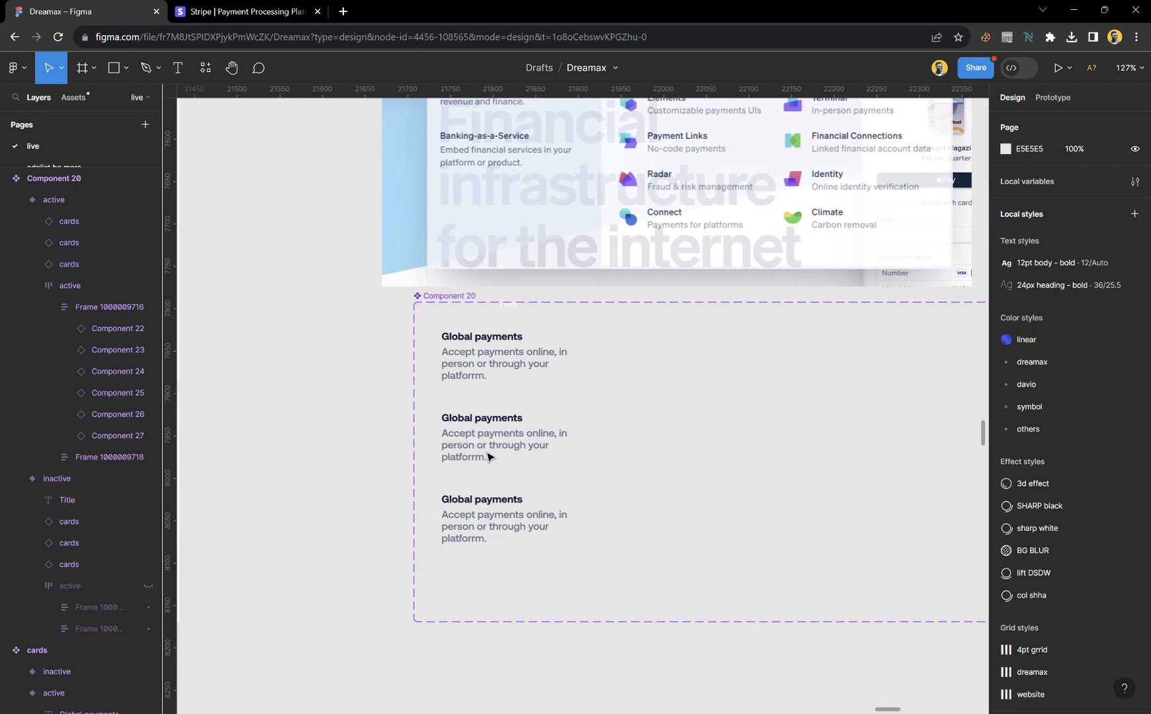
scroll(488, 456, "right", 1)
scroll(493, 430, "up", 5)
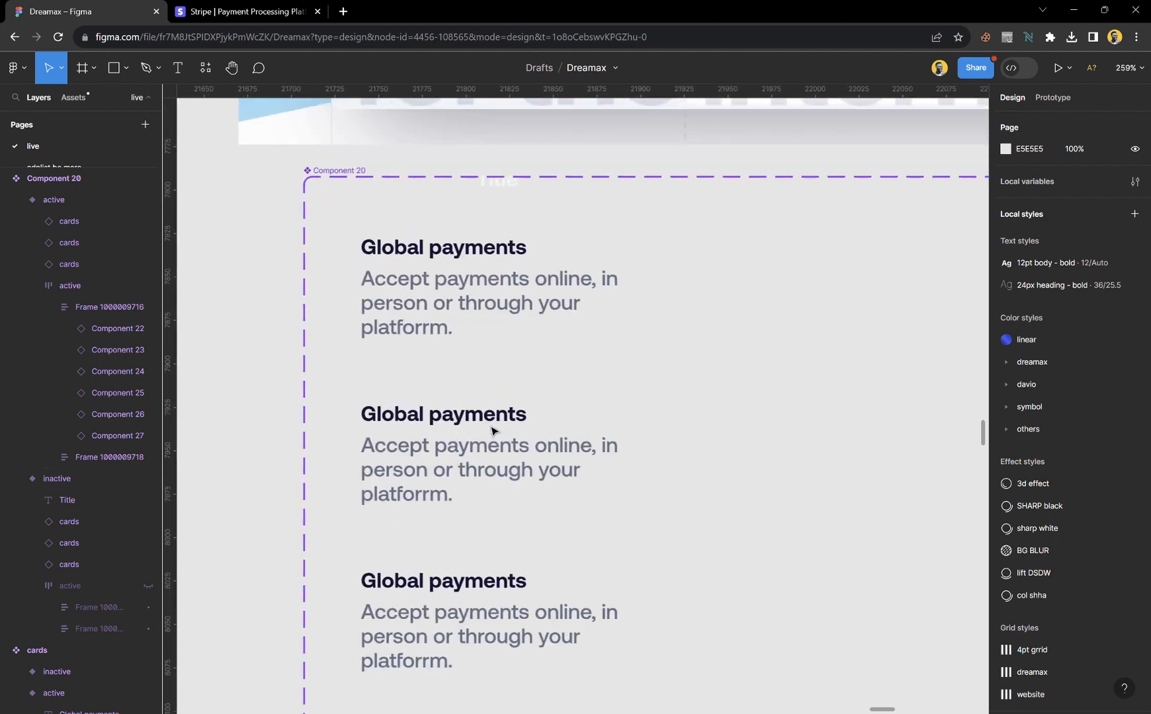
scroll(423, 248, "down", 3)
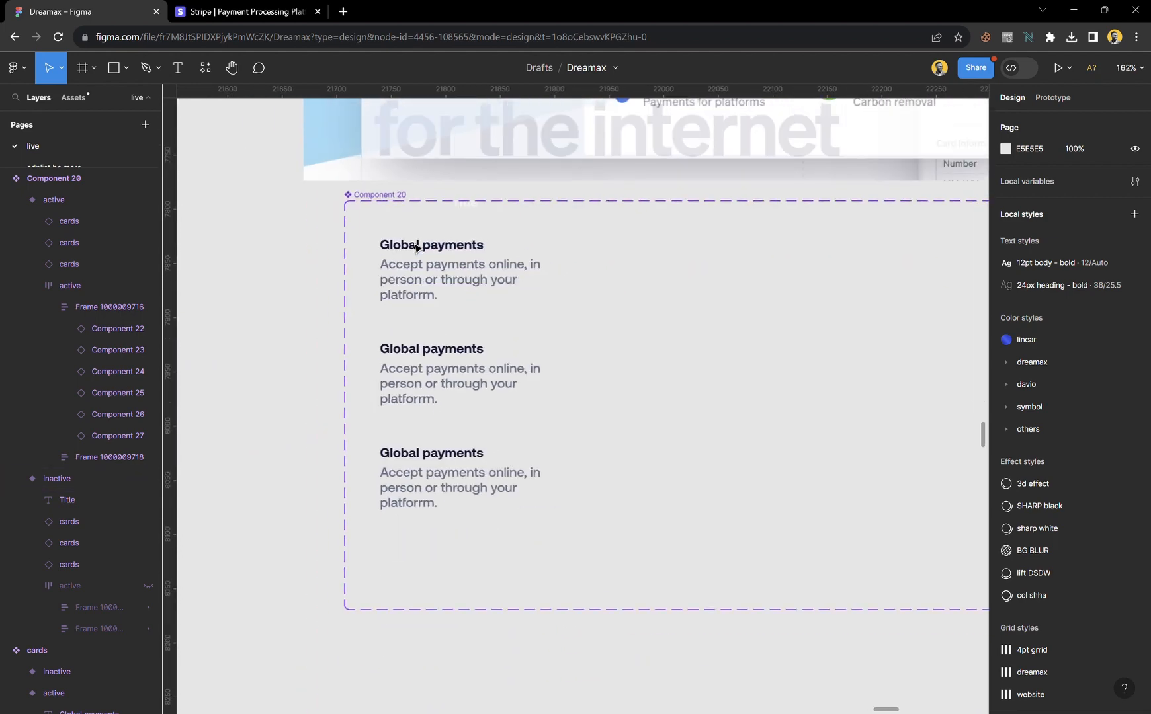
- Copy the inactive variant's Title text into the active variant at the same position, X 79, Y -26
left_click(528, 240)
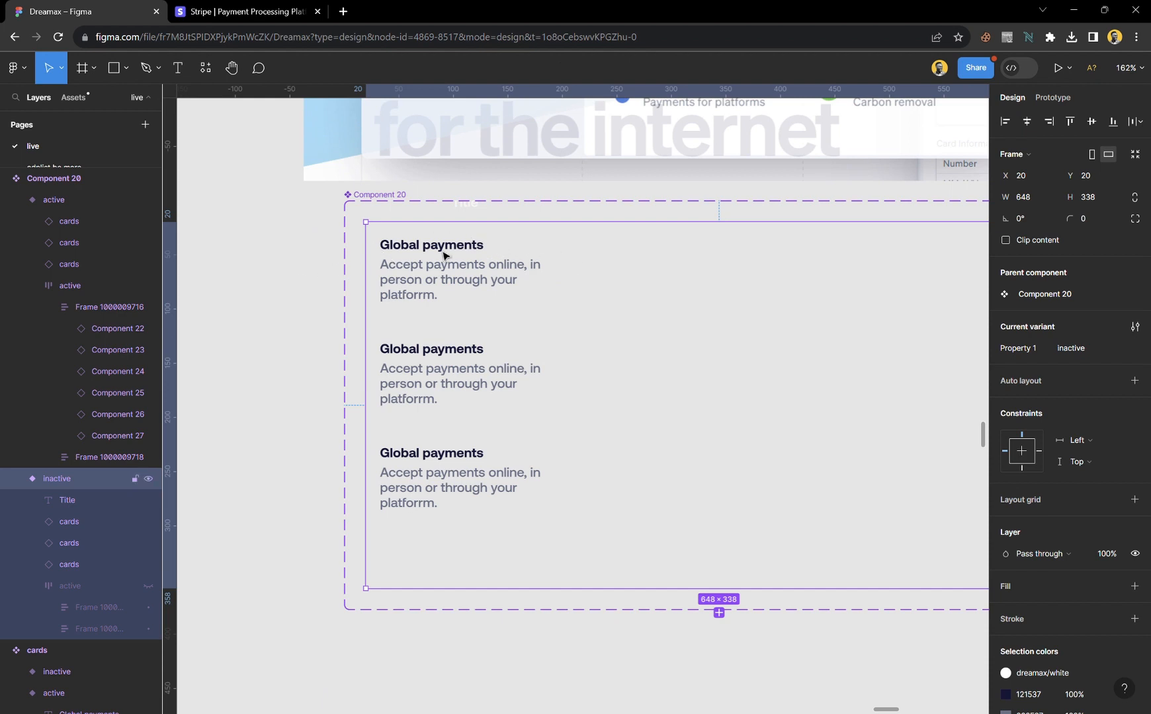
left_click(474, 218)
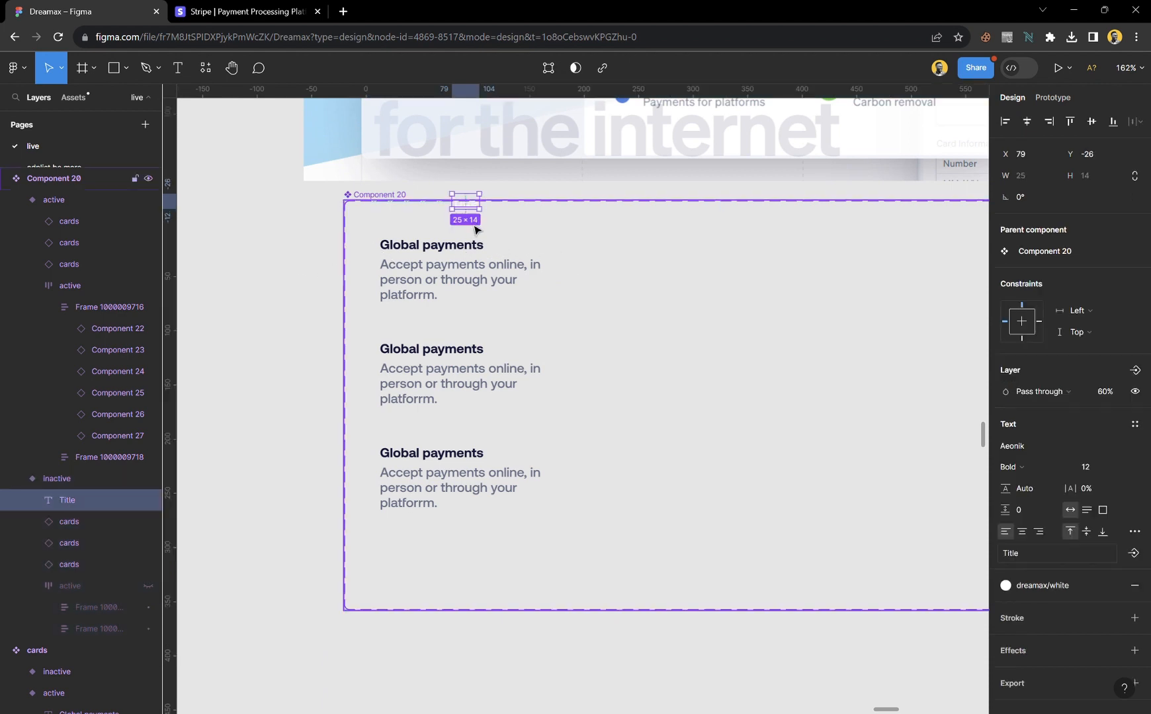
scroll(575, 236, "right", 10)
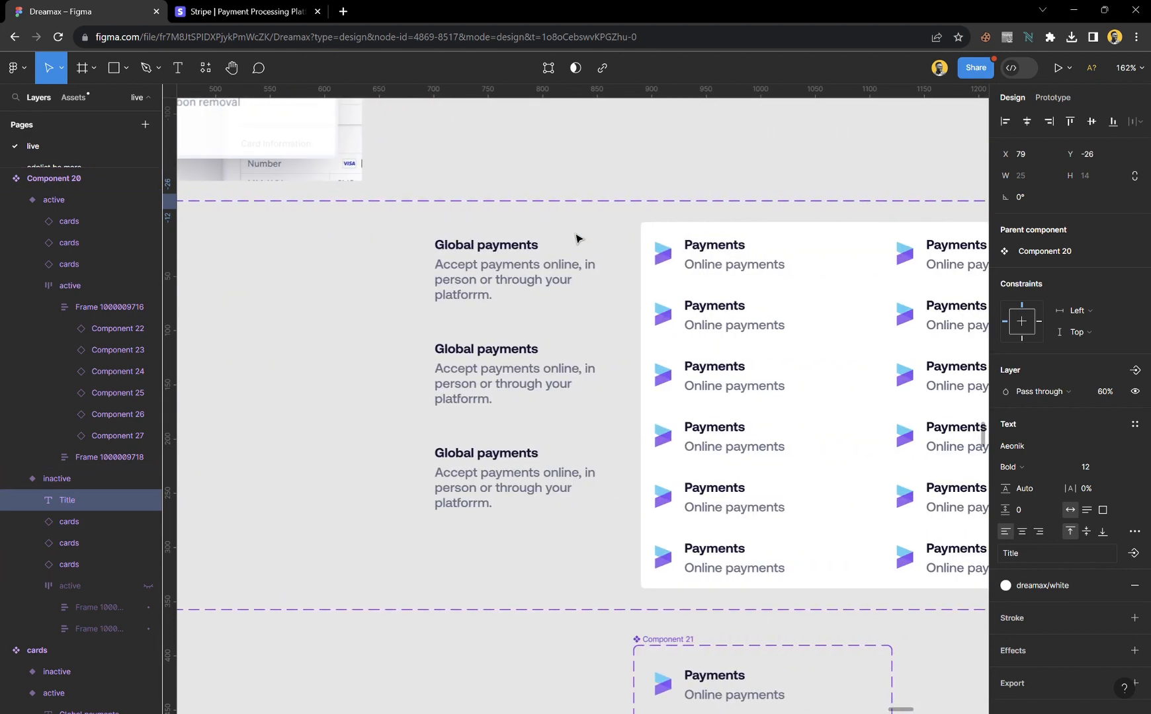
left_click(651, 232)
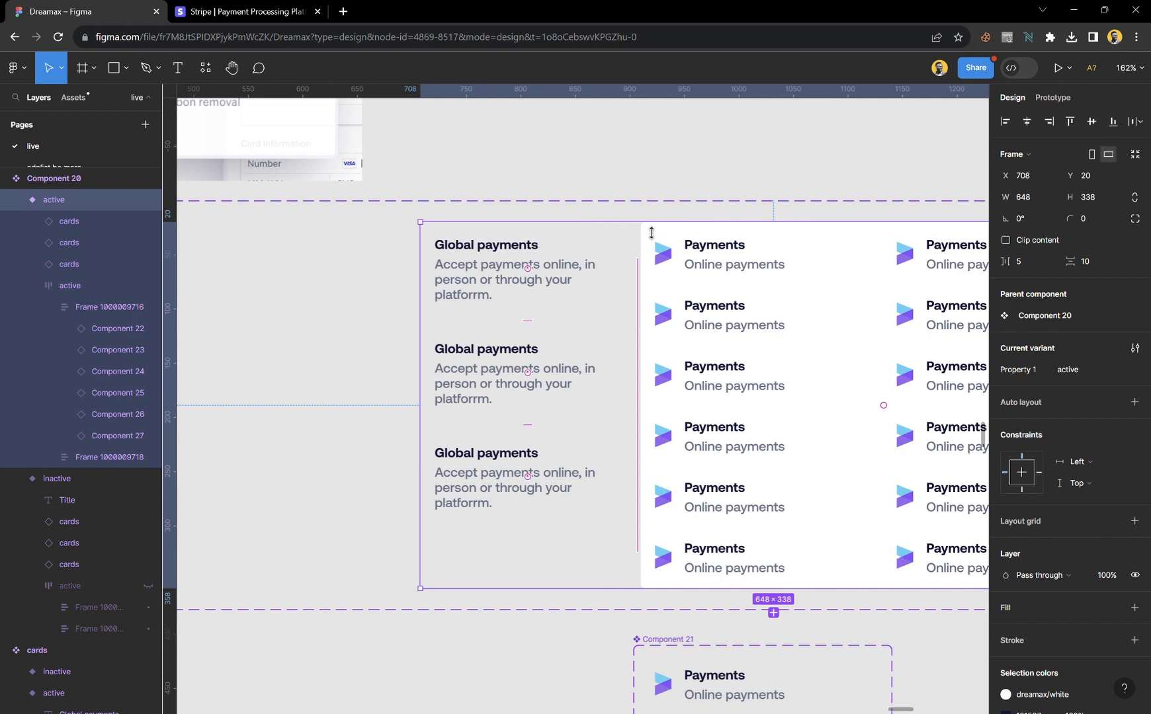
key("ctrl+z")
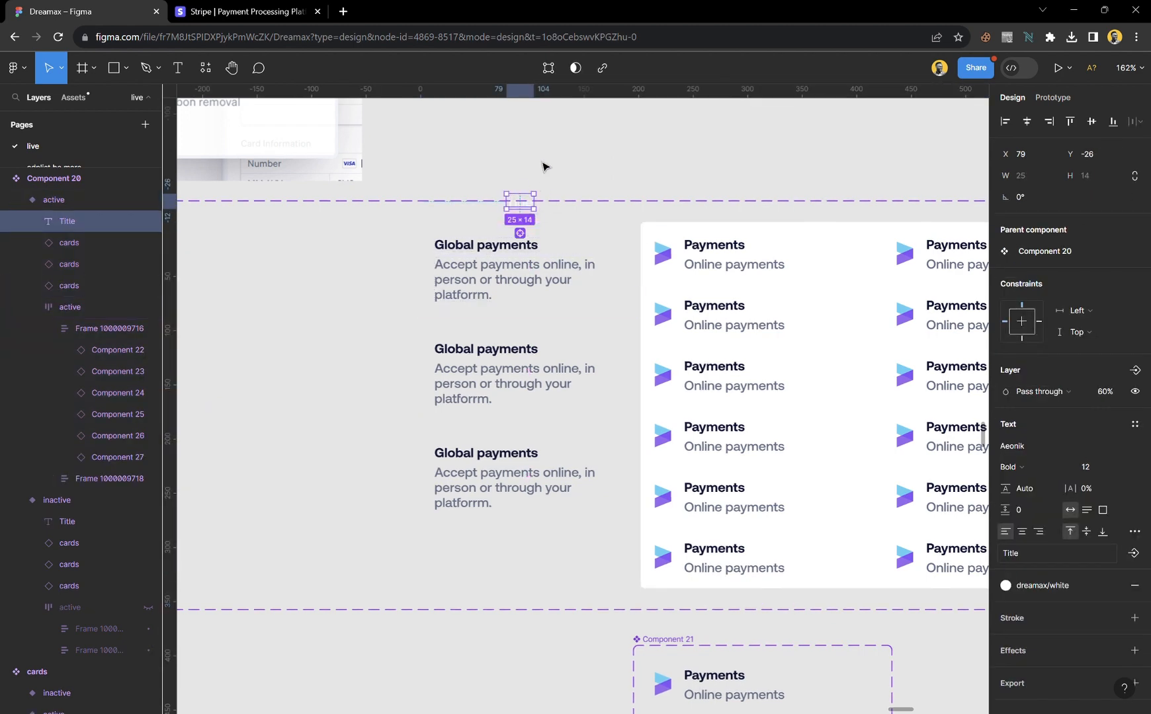
left_click(544, 166)
- Set the opacity of the inactive variant's Title text to 100%
scroll(521, 270, "left", 5)
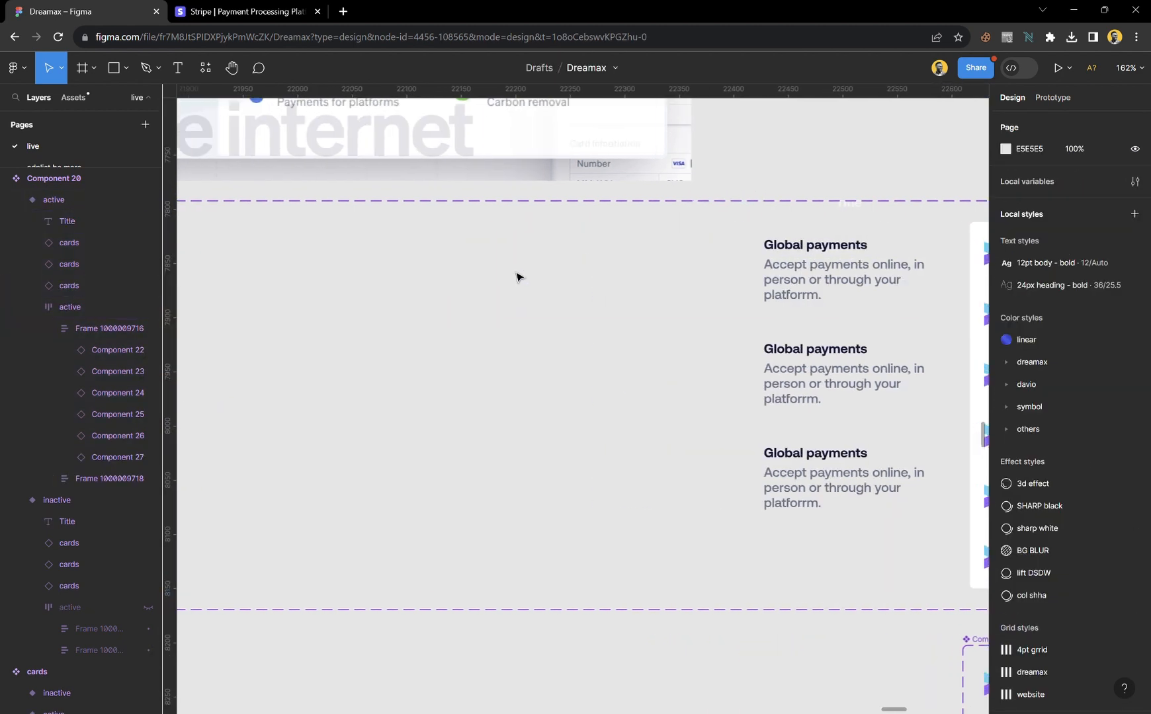
scroll(519, 277, "left", 4)
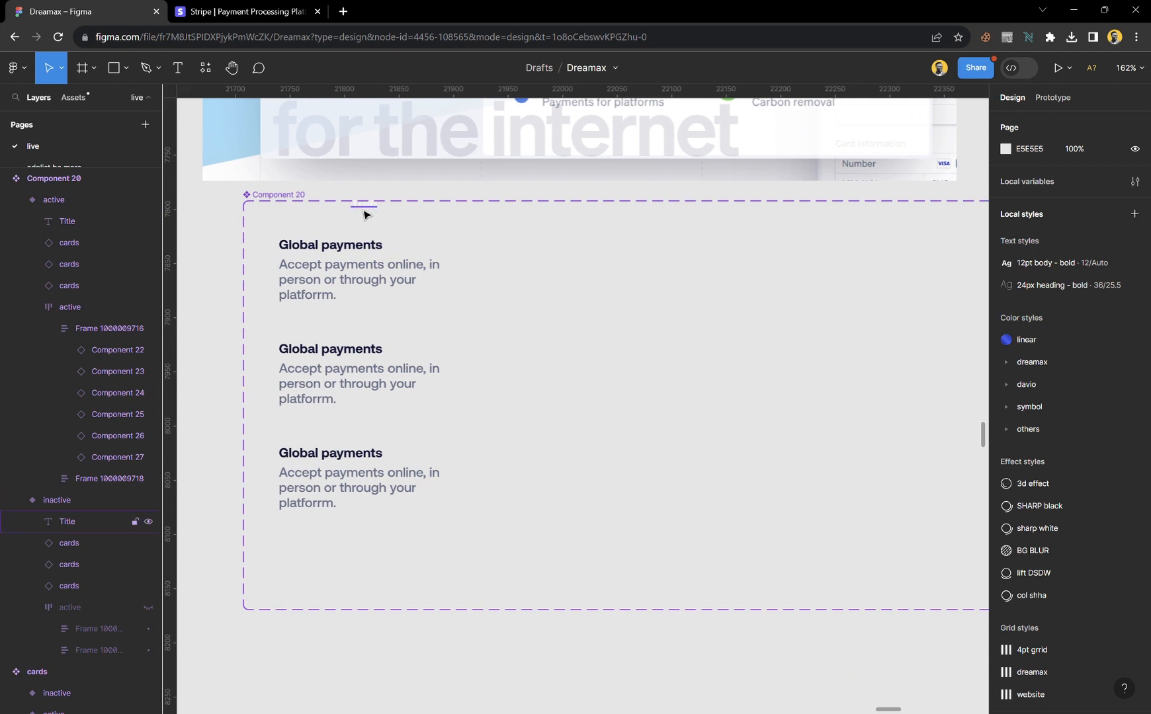
left_click(364, 208)
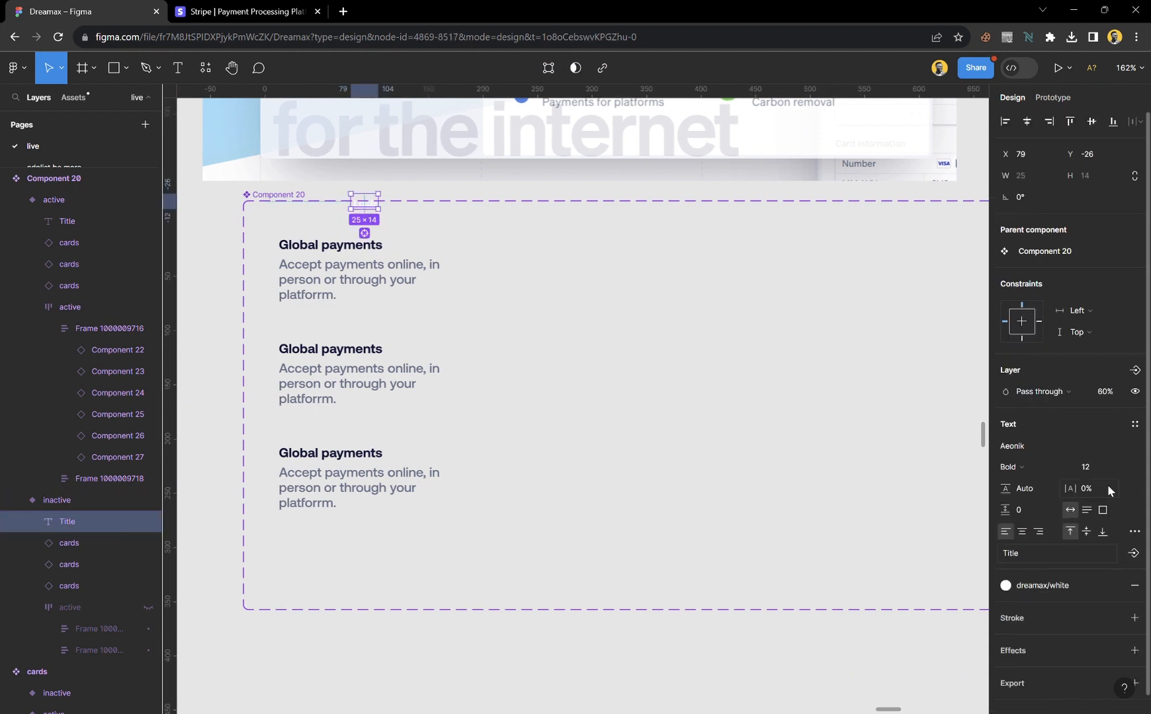
left_click(1106, 392)
type("100")
key("Return")
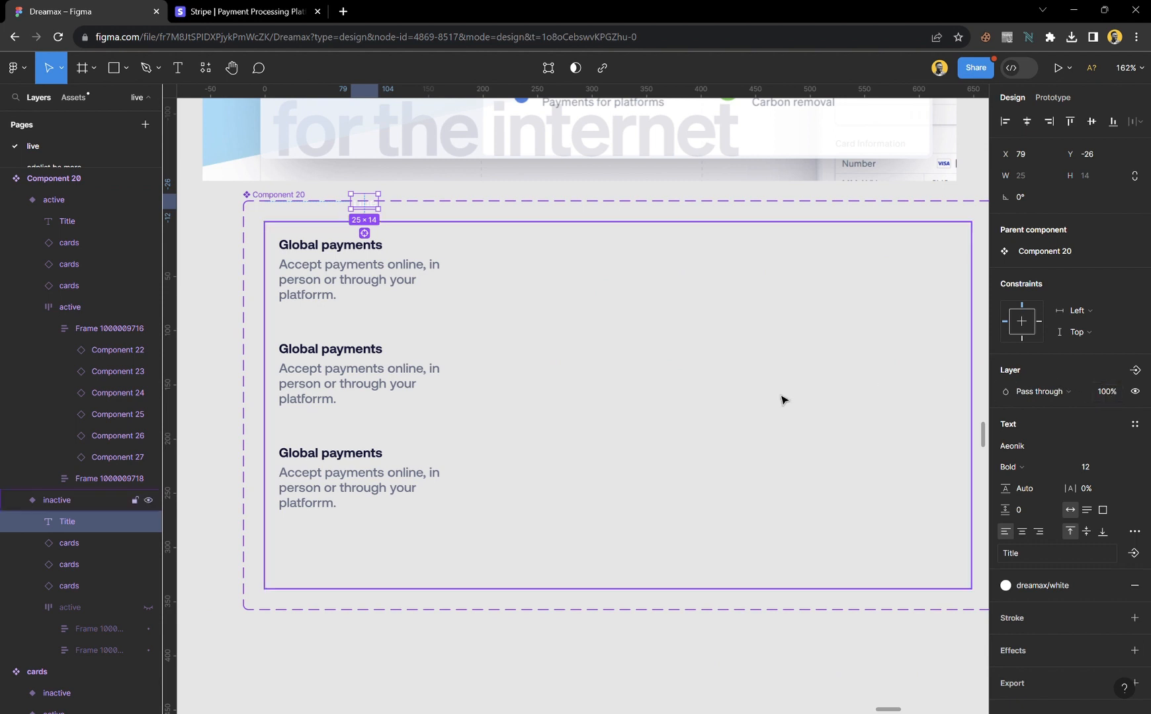
- Delete the three Global payments cards from the inactive variant
left_click(382, 306)
left_click(429, 404, "shift")
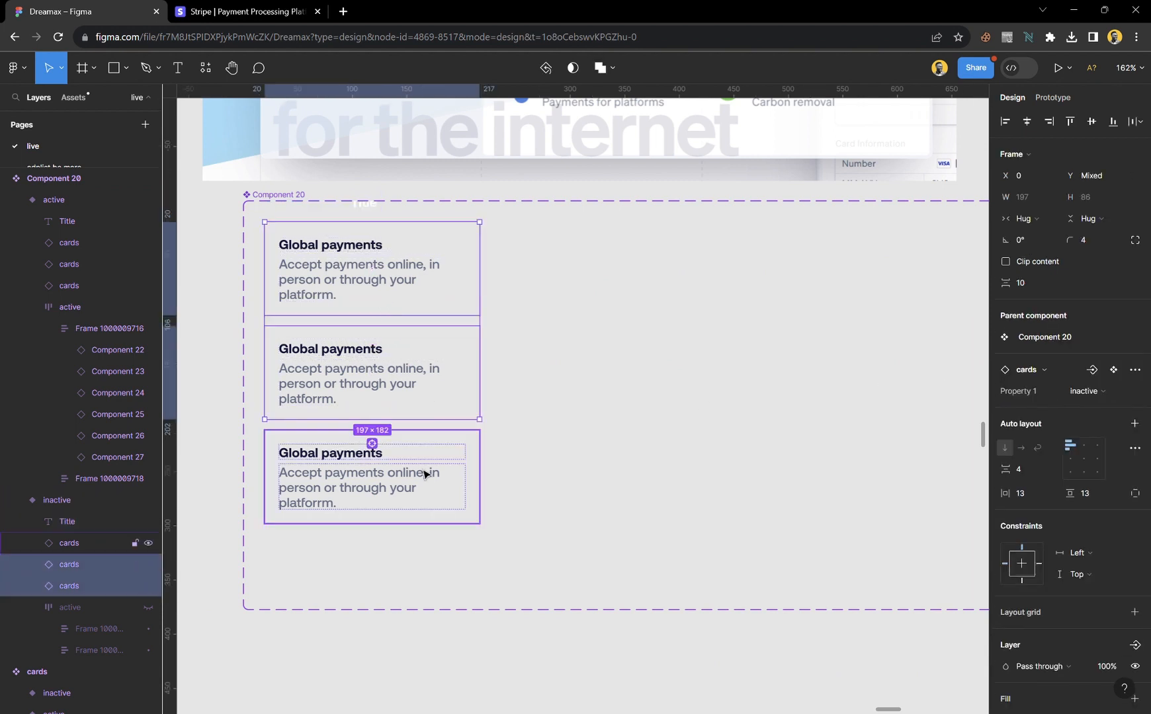
left_click(426, 472, "shift")
key("Delete")
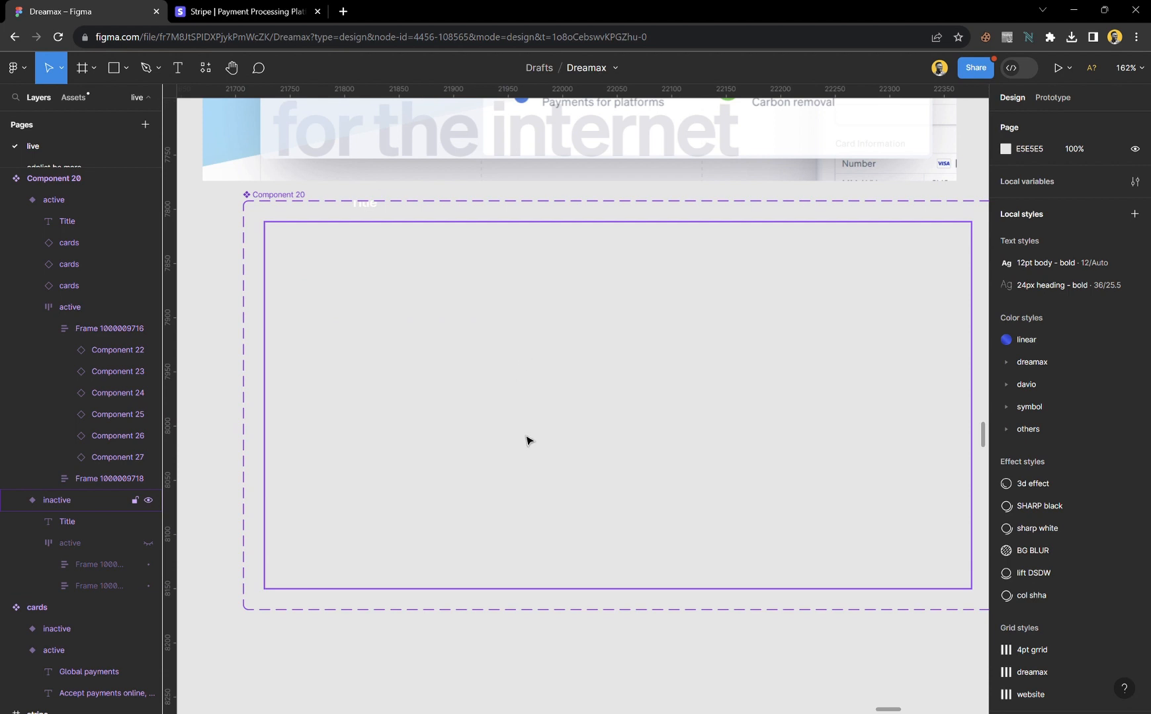
key("ctrl+z")
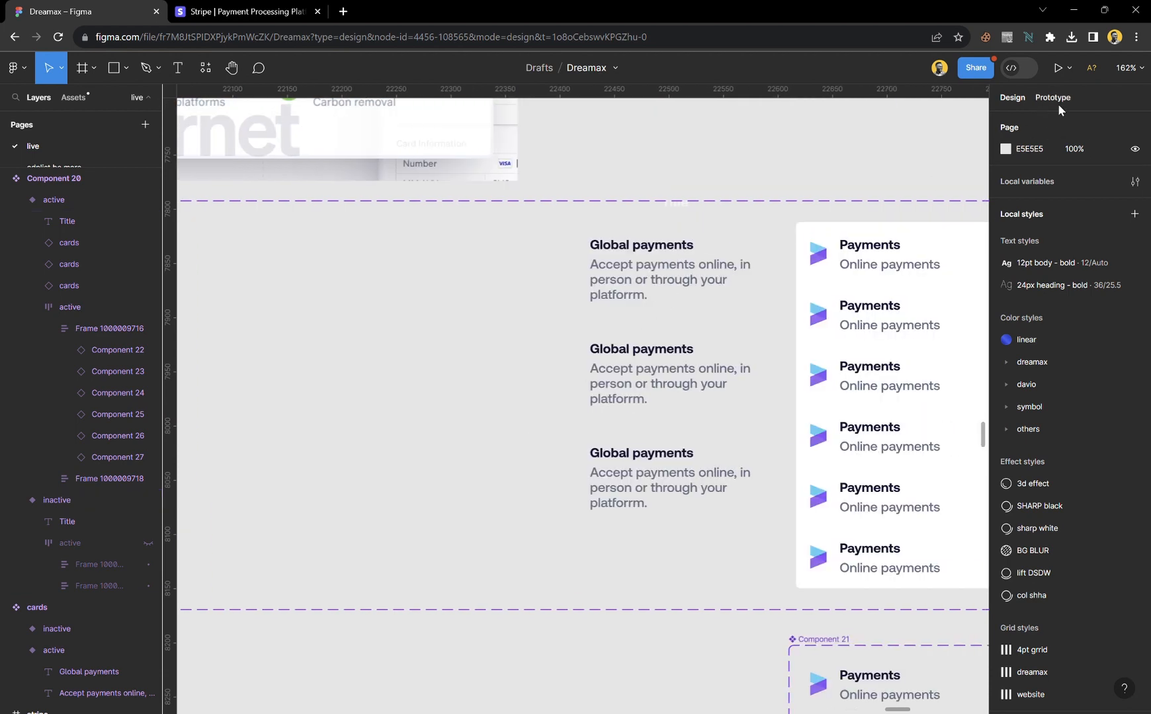
- Bring up the prototype interaction settings for the inactive variant and its Title text
left_click(1058, 104)
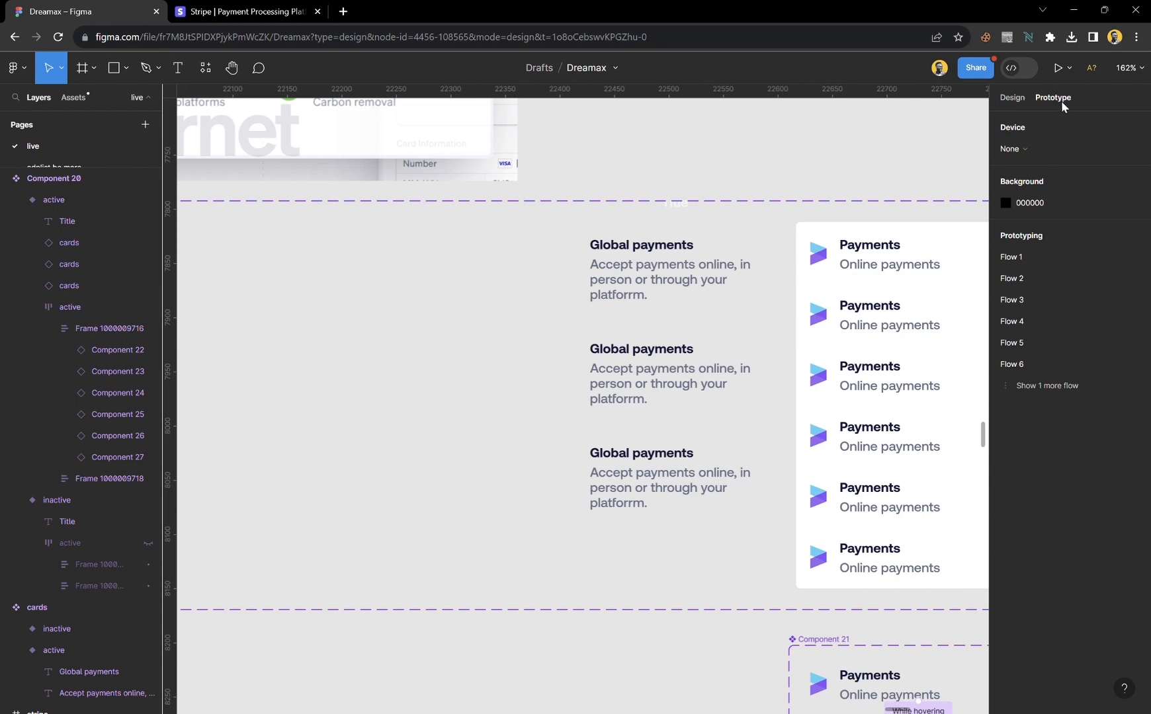
left_click(375, 365)
scroll(456, 377, "down", 5)
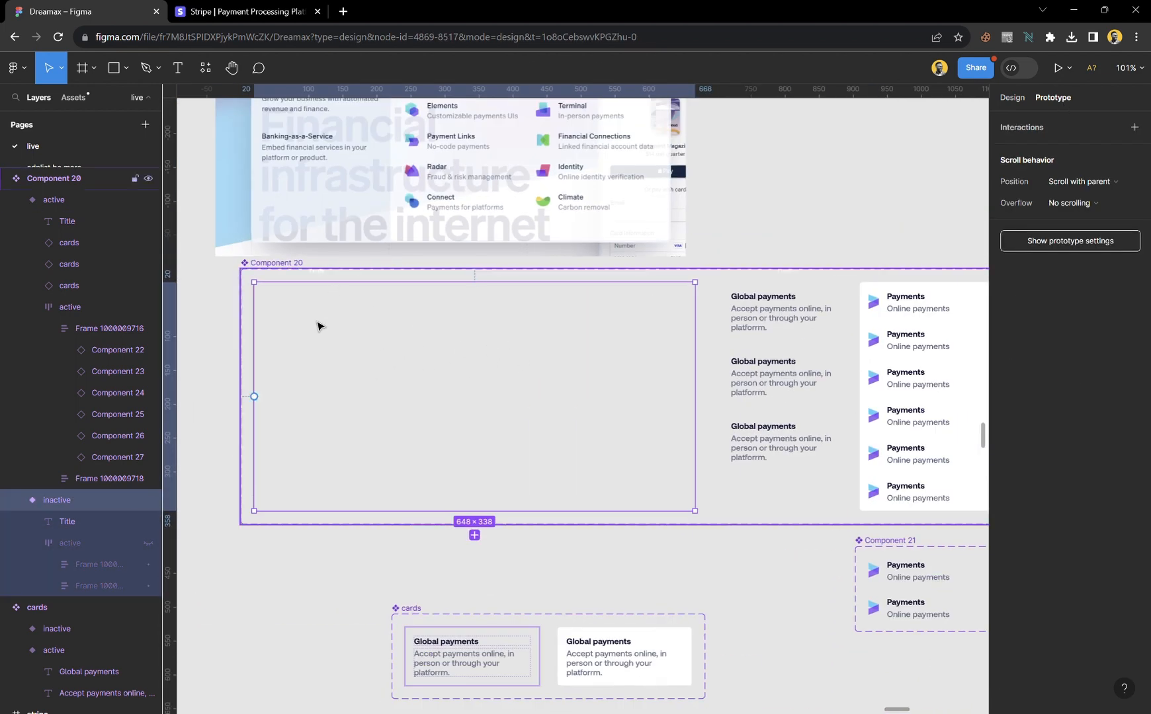
scroll(315, 304, "up", 5)
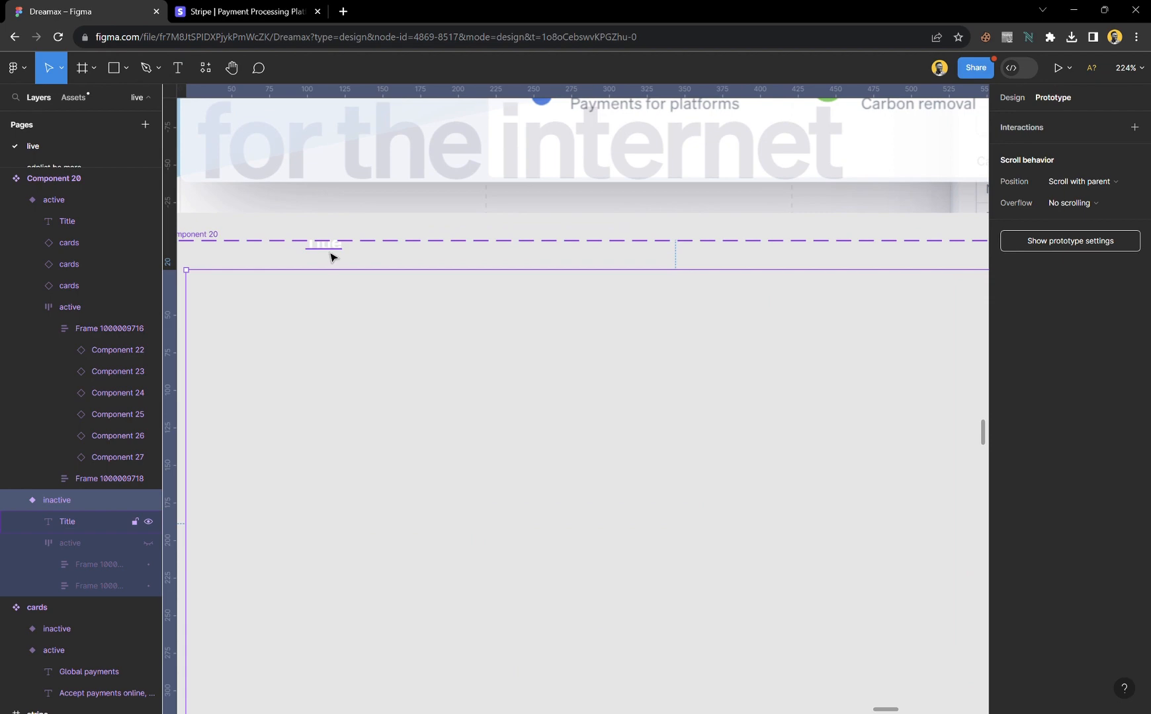
- Align the Title text in the inactive variant of Component 20 to the top edge of its frame
scroll(331, 257, "down", 6)
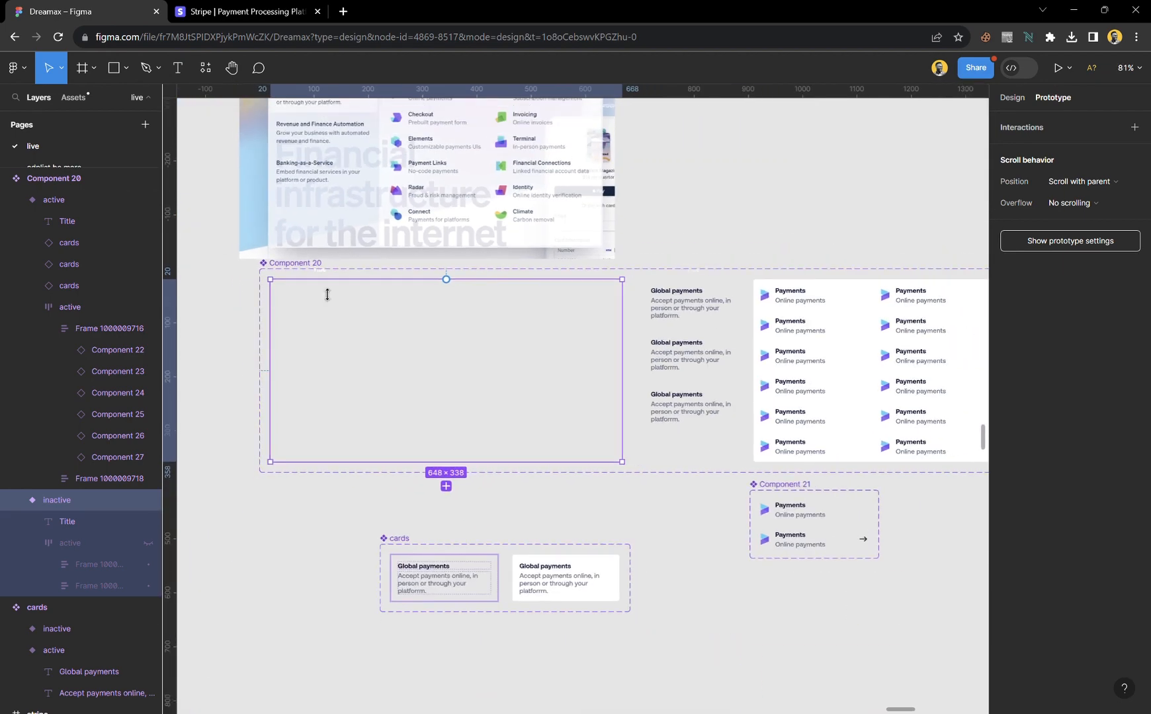
scroll(327, 294, "up", 2)
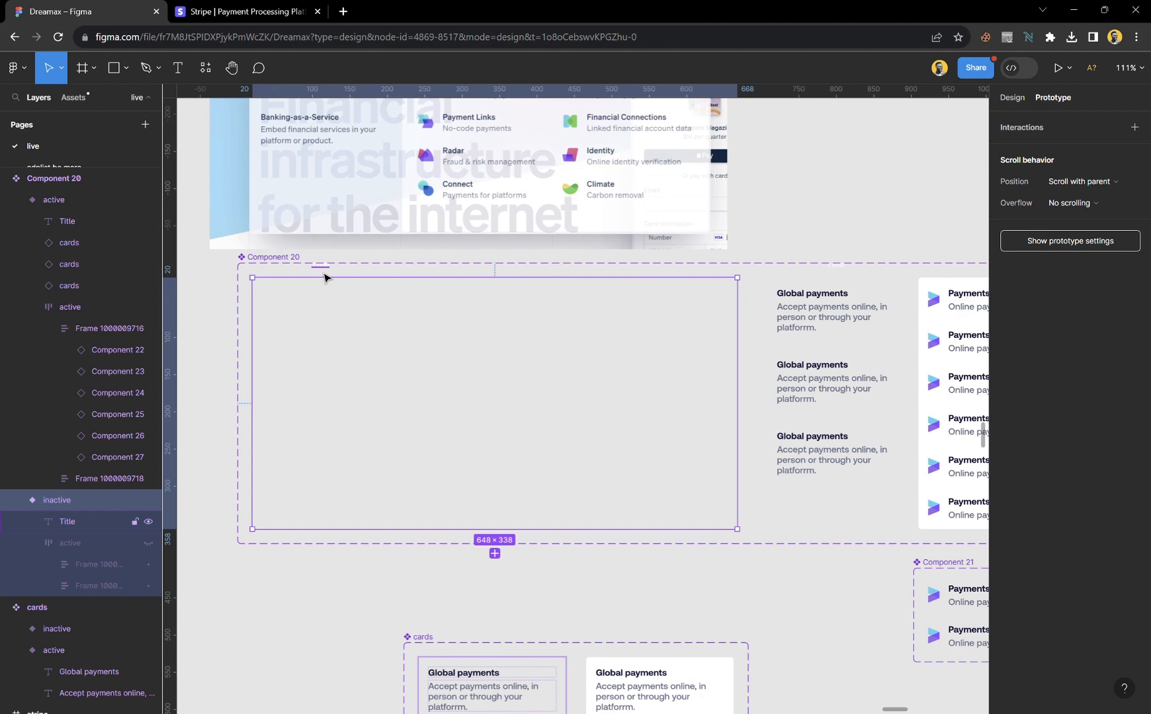
scroll(407, 306, "up", 5)
scroll(404, 300, "down", 4)
scroll(322, 391, "up", 4)
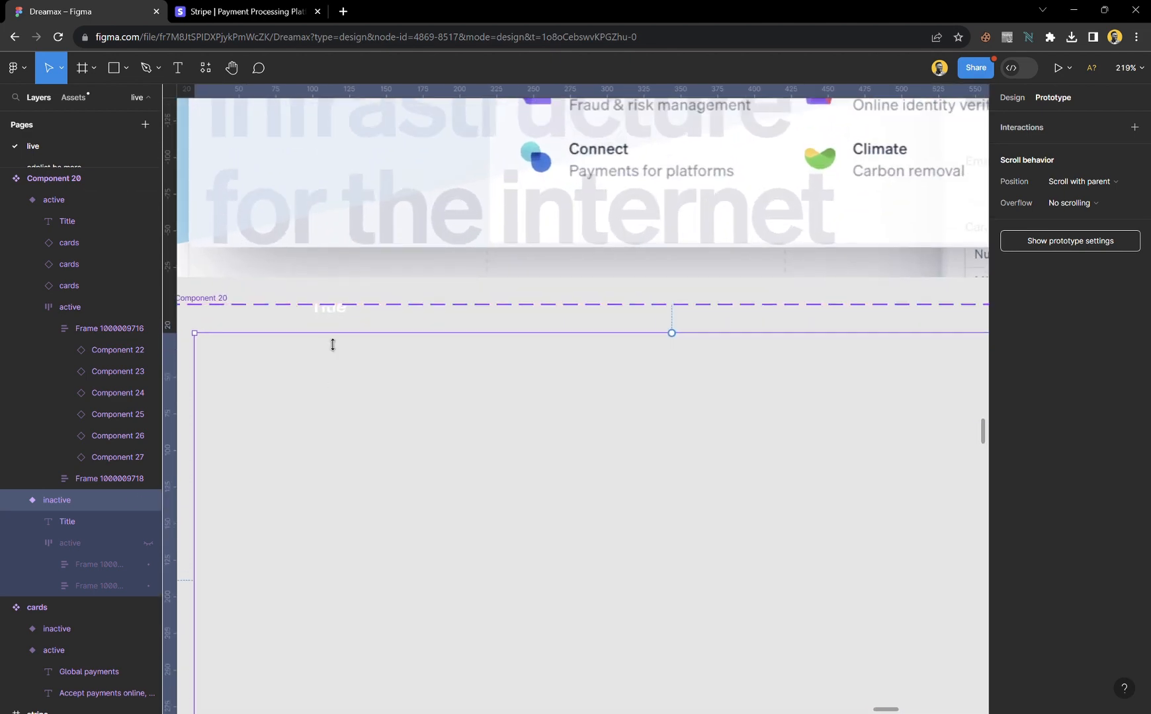
left_click(335, 322)
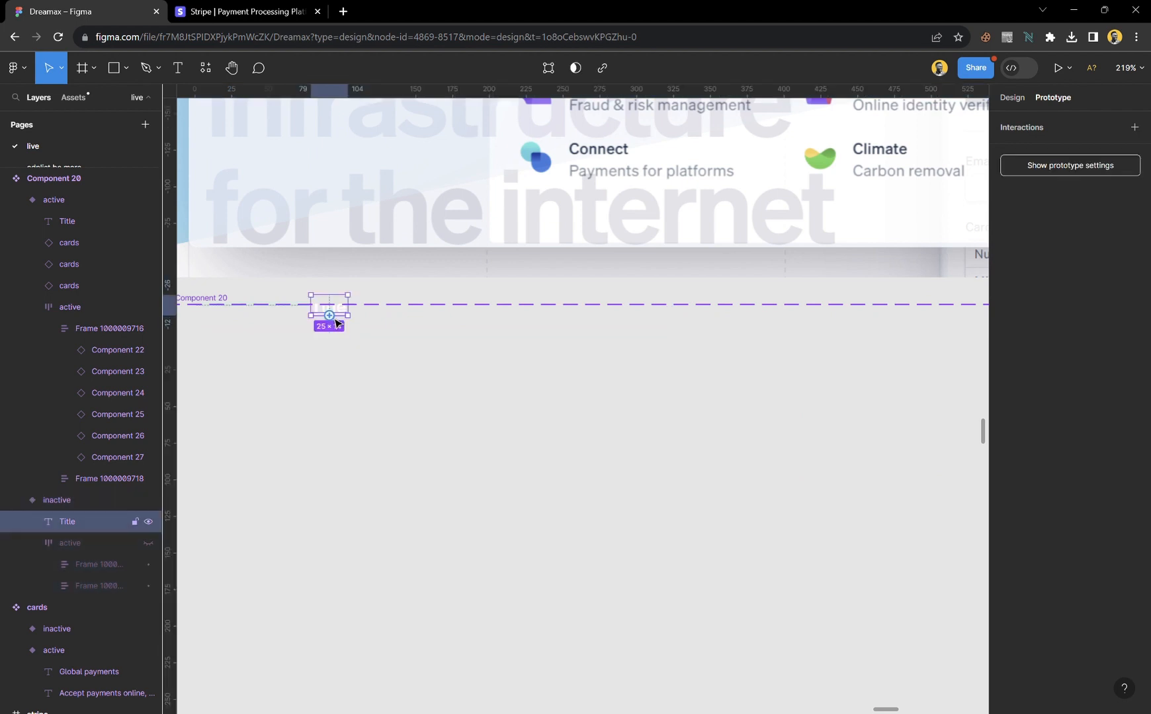
scroll(323, 328, "up", 3)
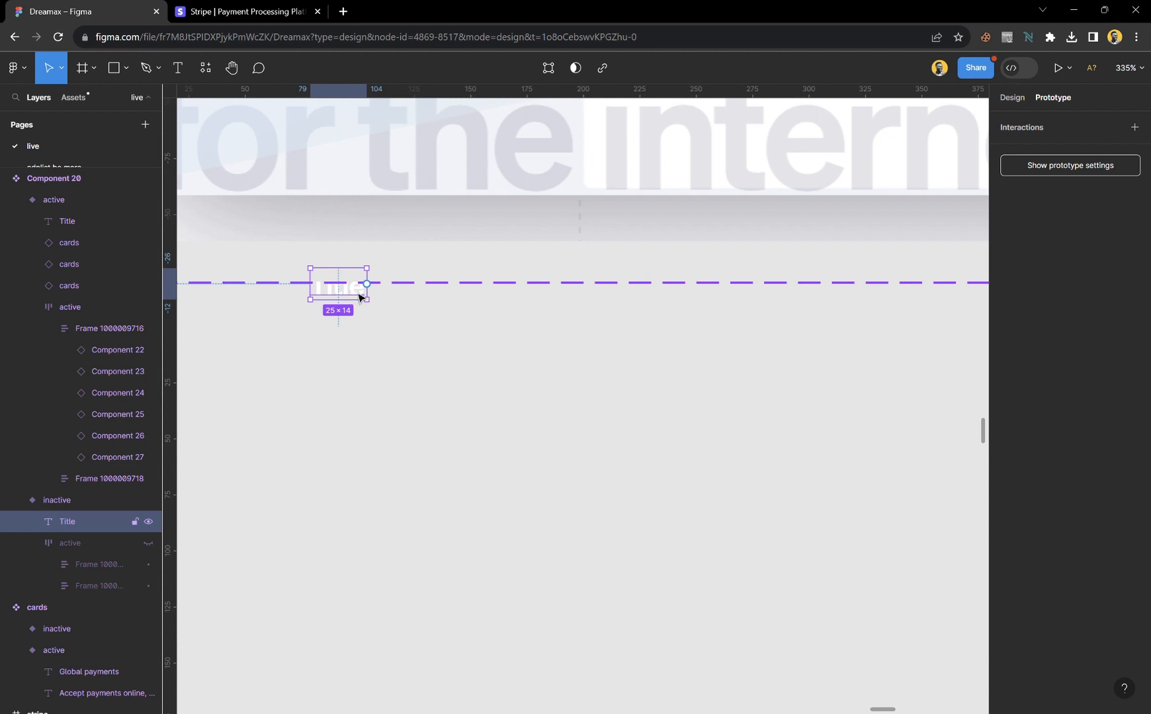
left_click(1021, 101)
left_click(1072, 125)
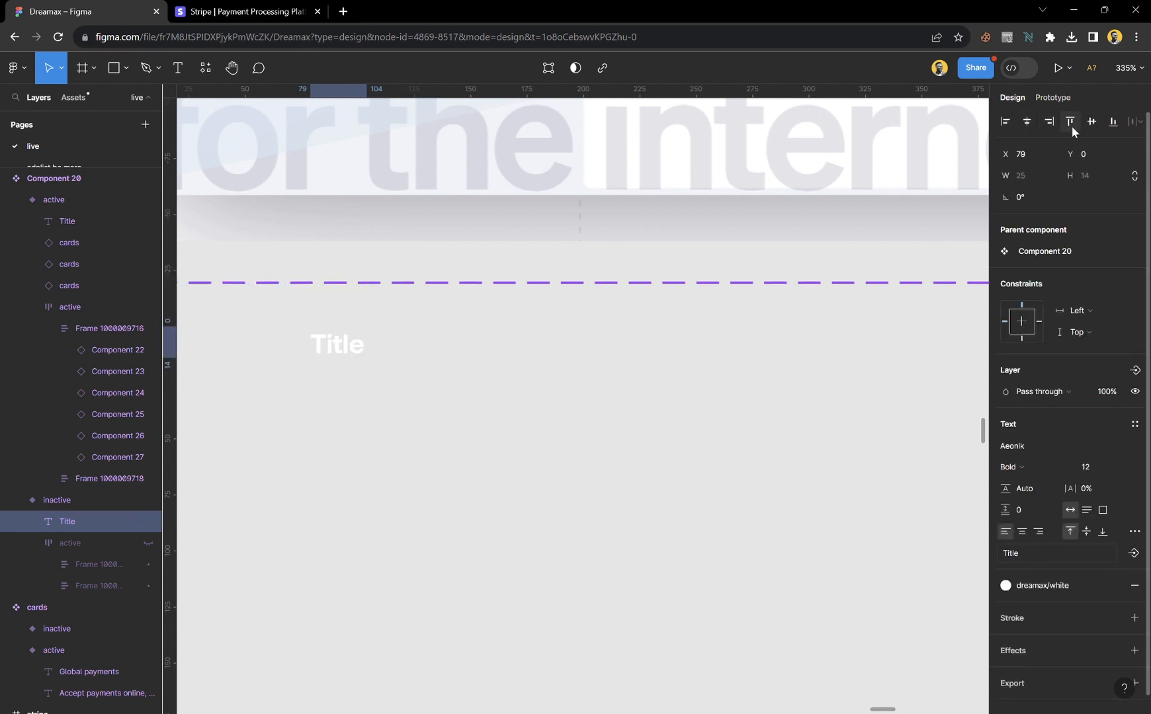
- Try a 1-wide black inside stroke on the inactive variant's frame and remove it
scroll(310, 366, "down", 3)
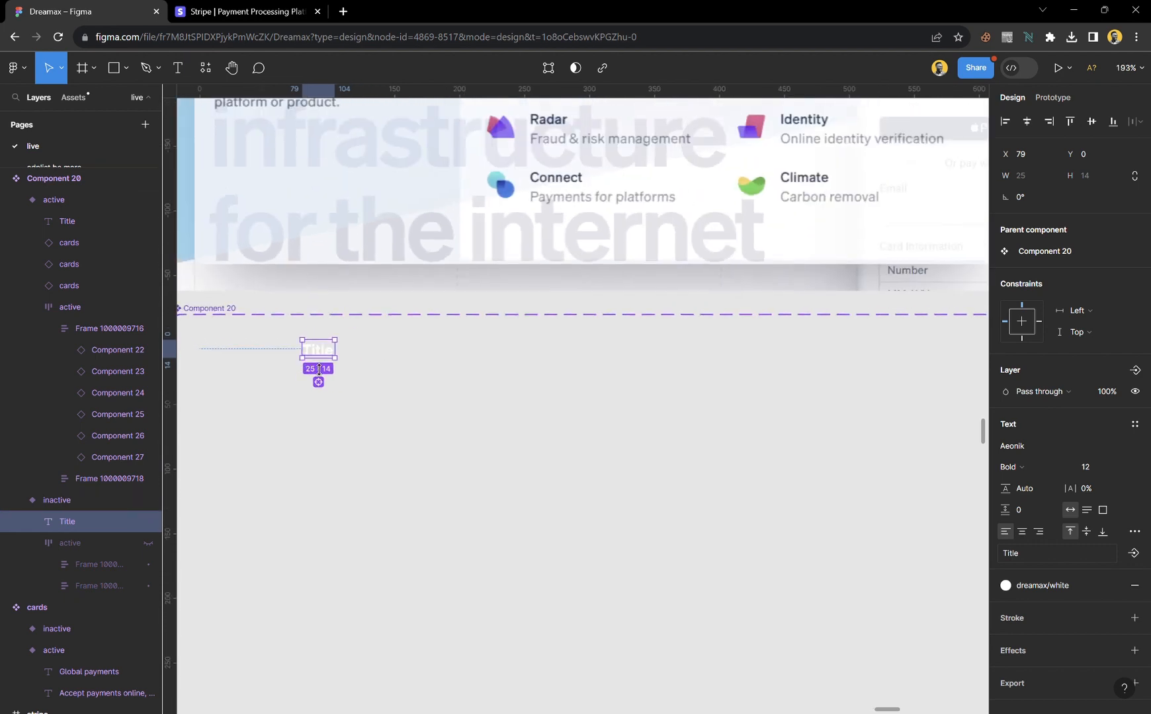
scroll(318, 370, "down", 1)
left_click(433, 361)
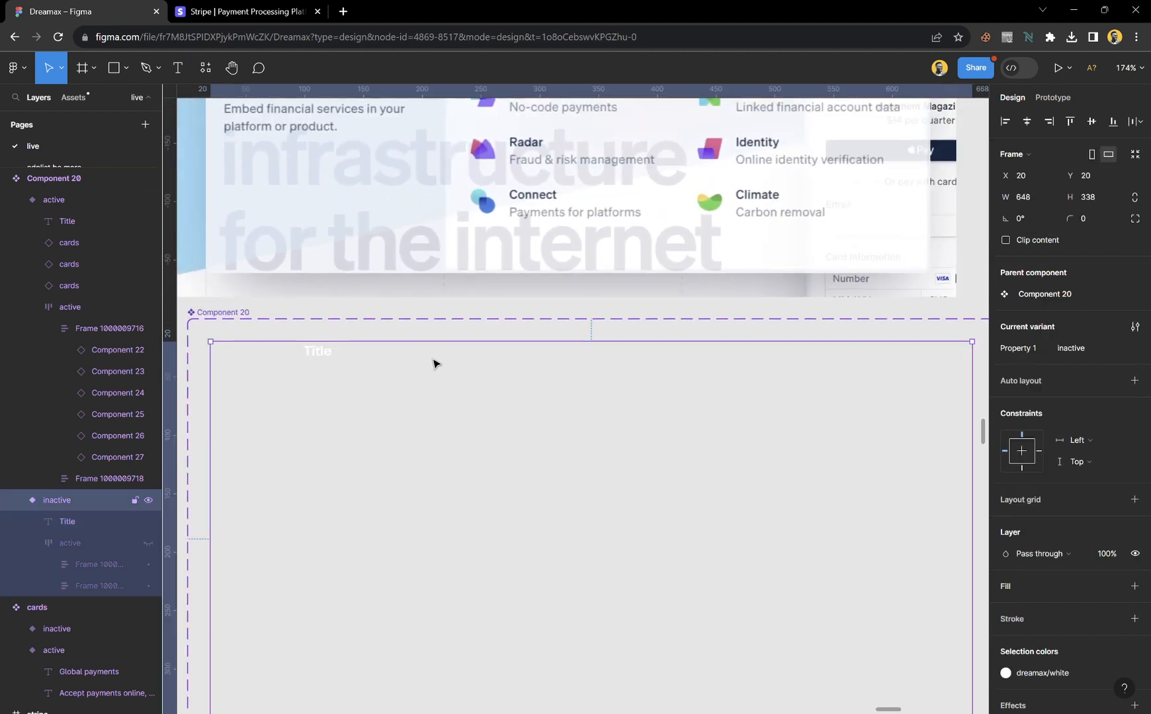
left_click(1049, 614)
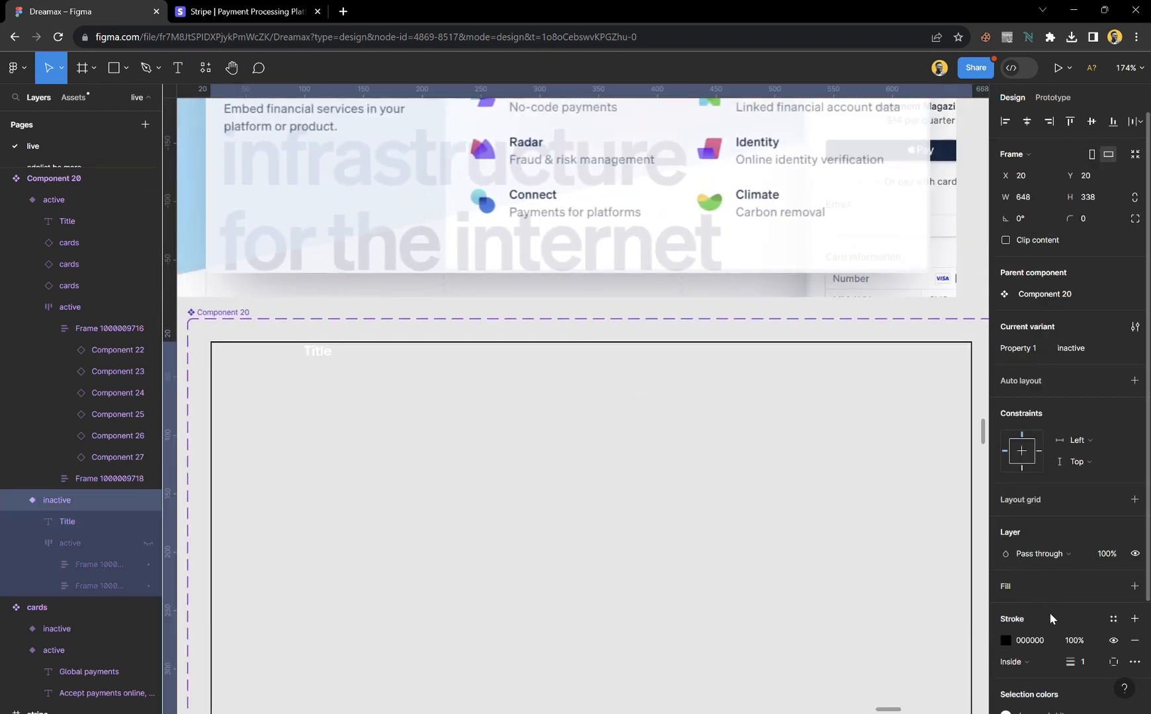
left_click(1117, 641)
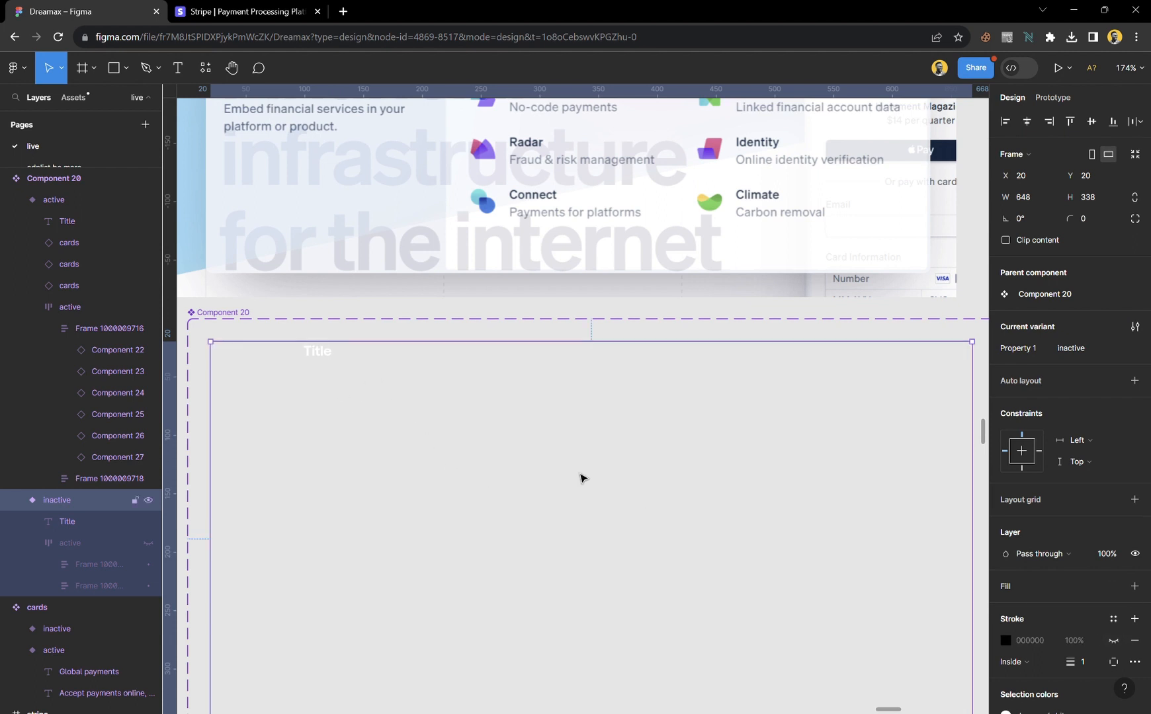
left_click(1135, 640)
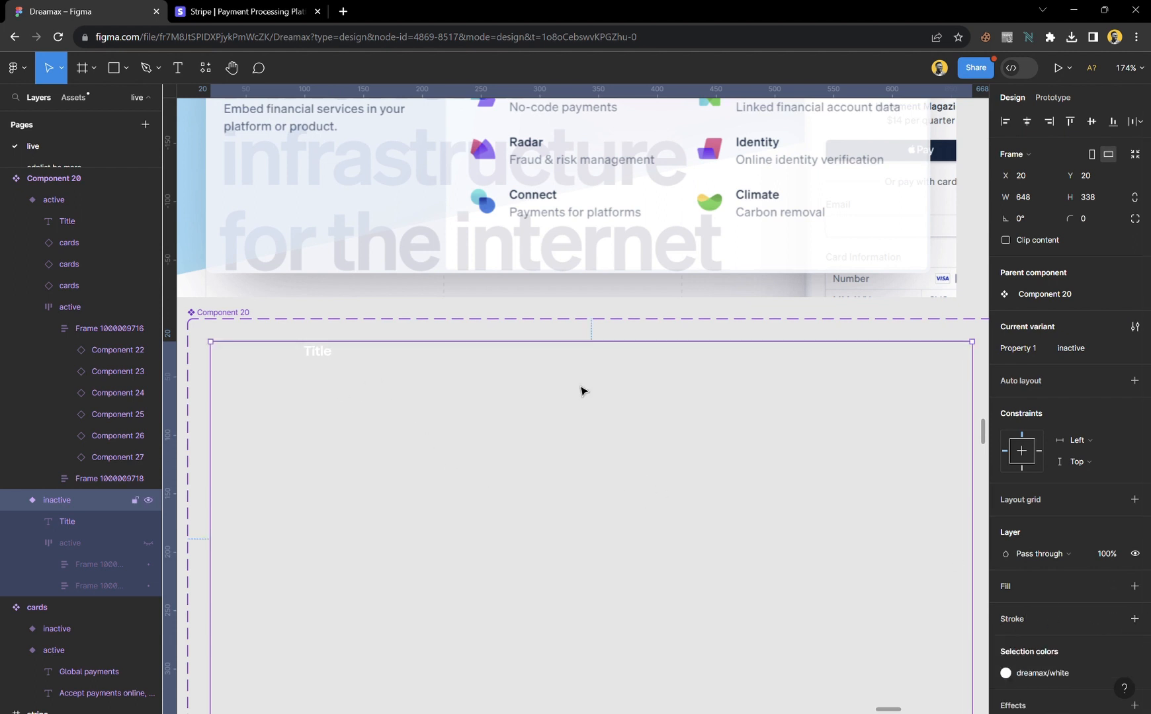
- Restore the active variant's Title text after a trial deletion and align it to the top edge of its frame
left_click(318, 352)
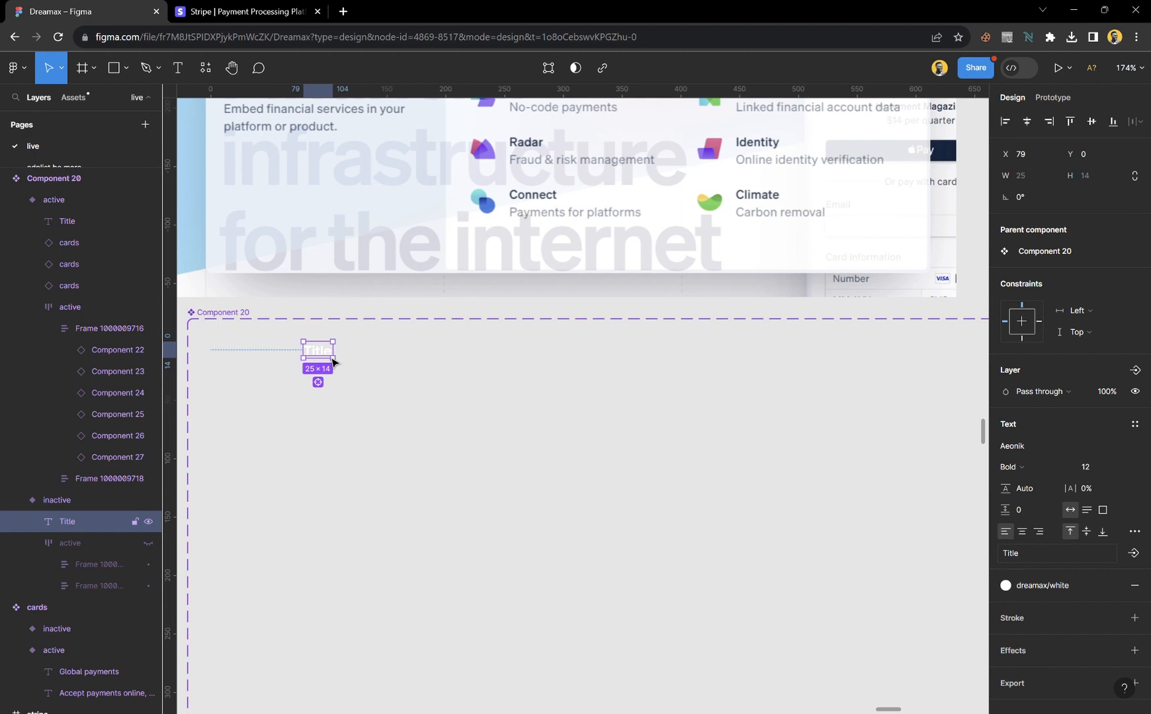
scroll(588, 399, "right", 10)
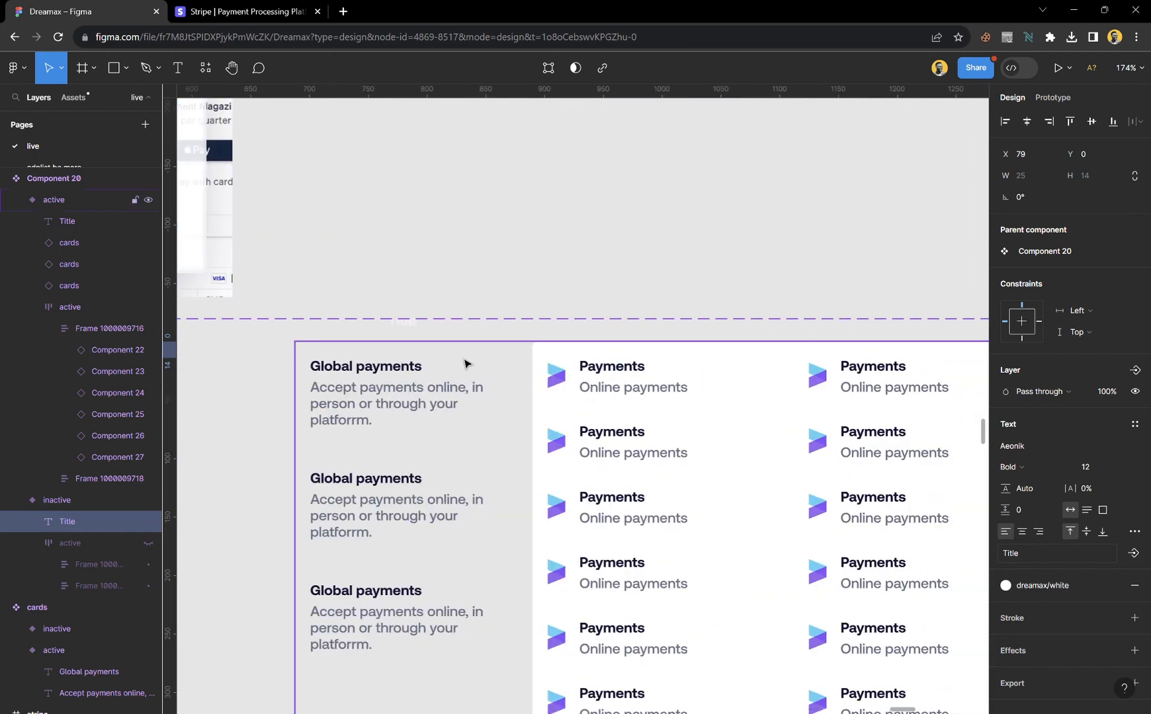
left_click(406, 324)
key("Delete")
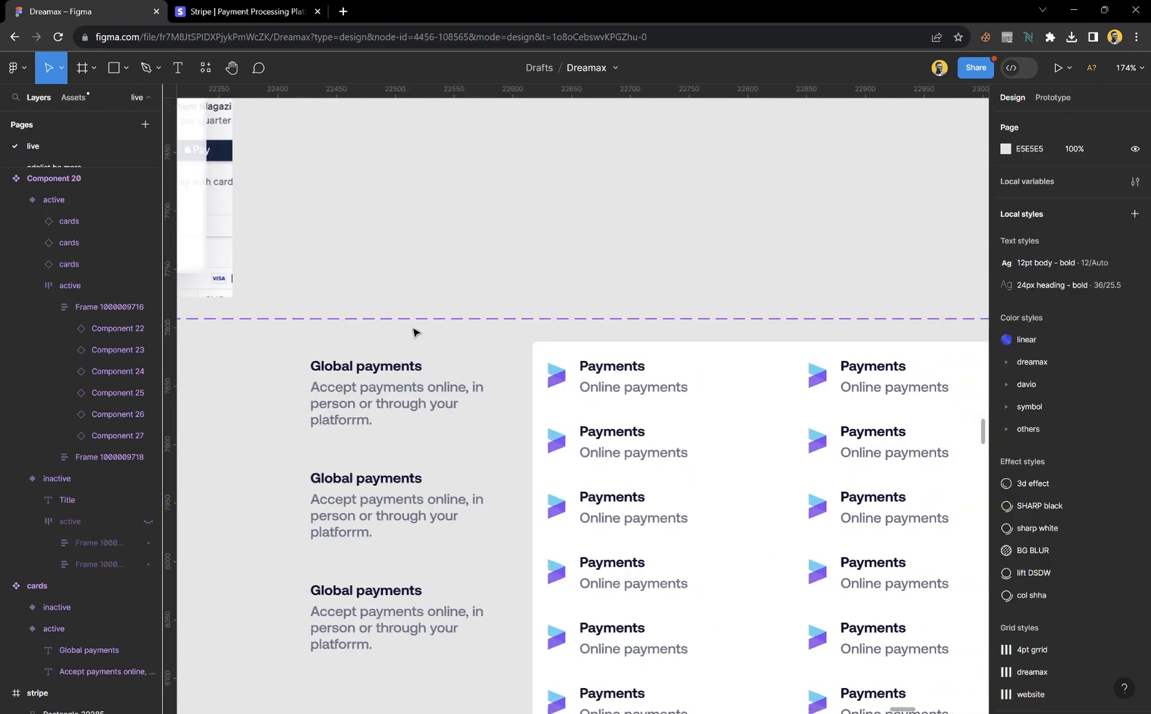
left_click(423, 366)
key("ctrl+z")
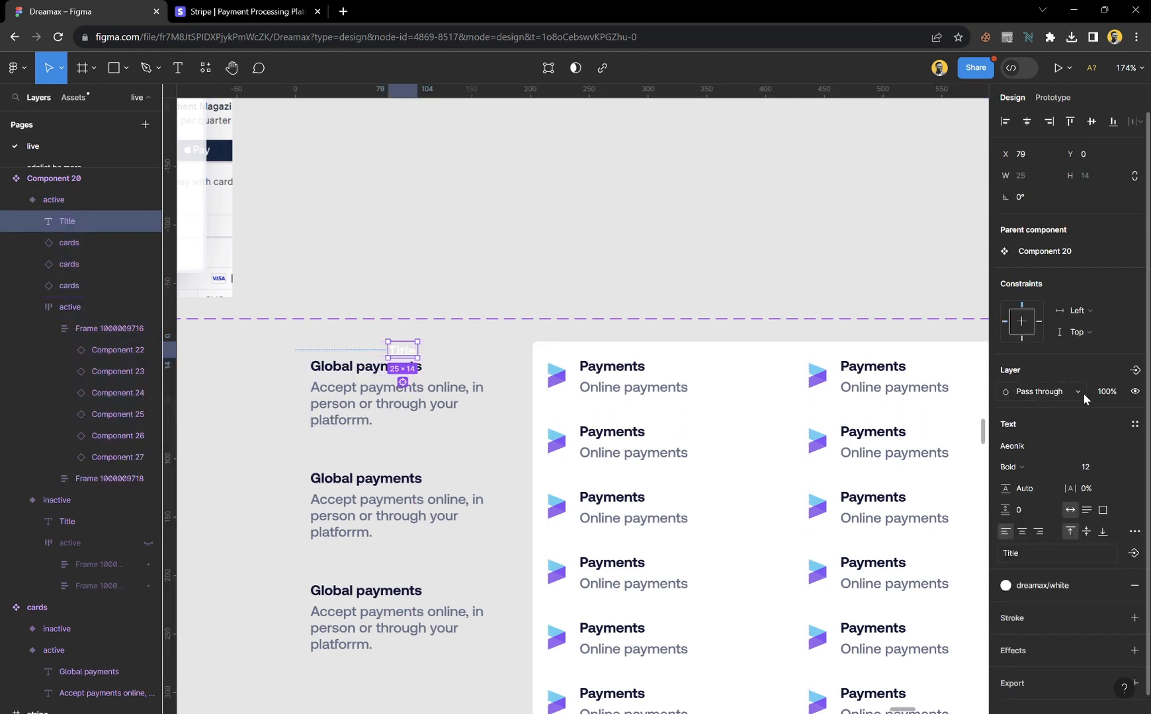
left_click(1115, 396)
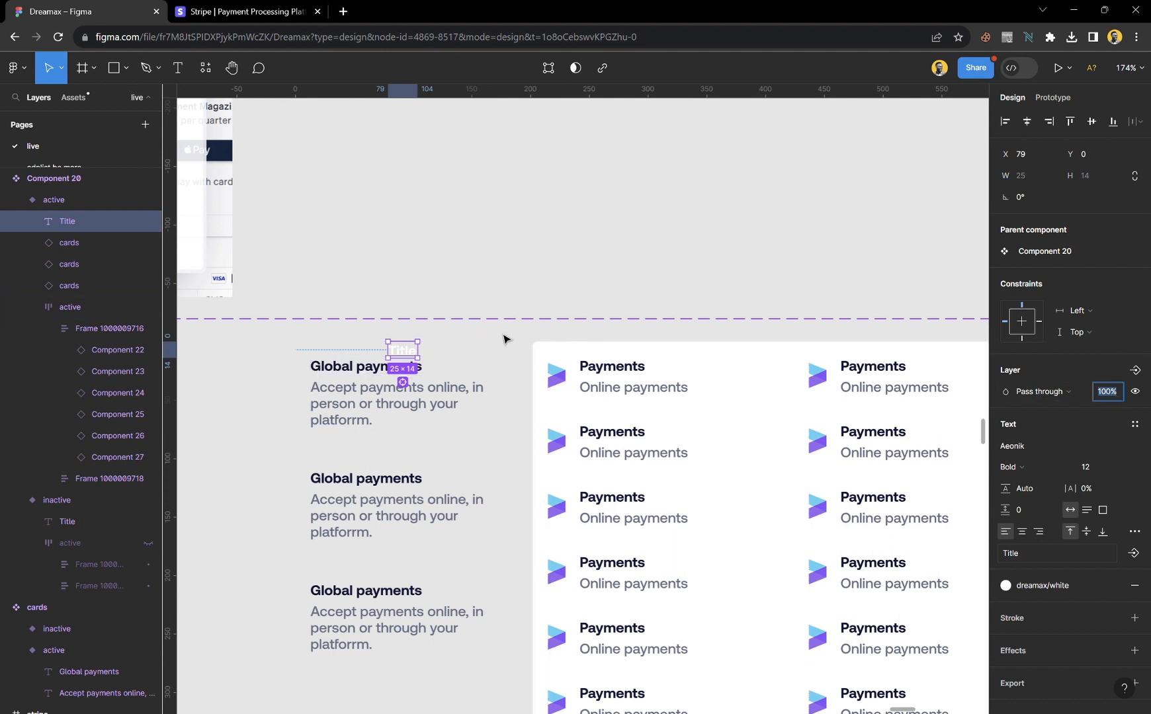
left_click(535, 270)
- Extend the active variant's frame upward to a height of 356 and align its Title to the frame's top edge
left_click(495, 346)
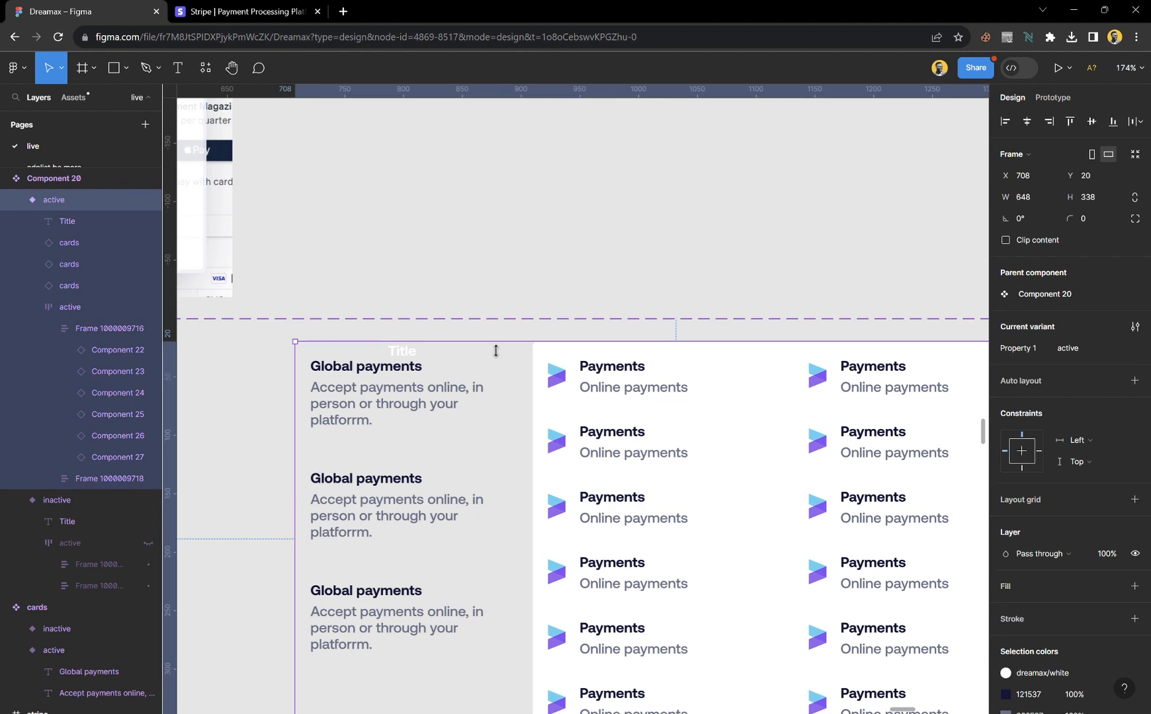
left_click_drag(498, 343, 502, 330)
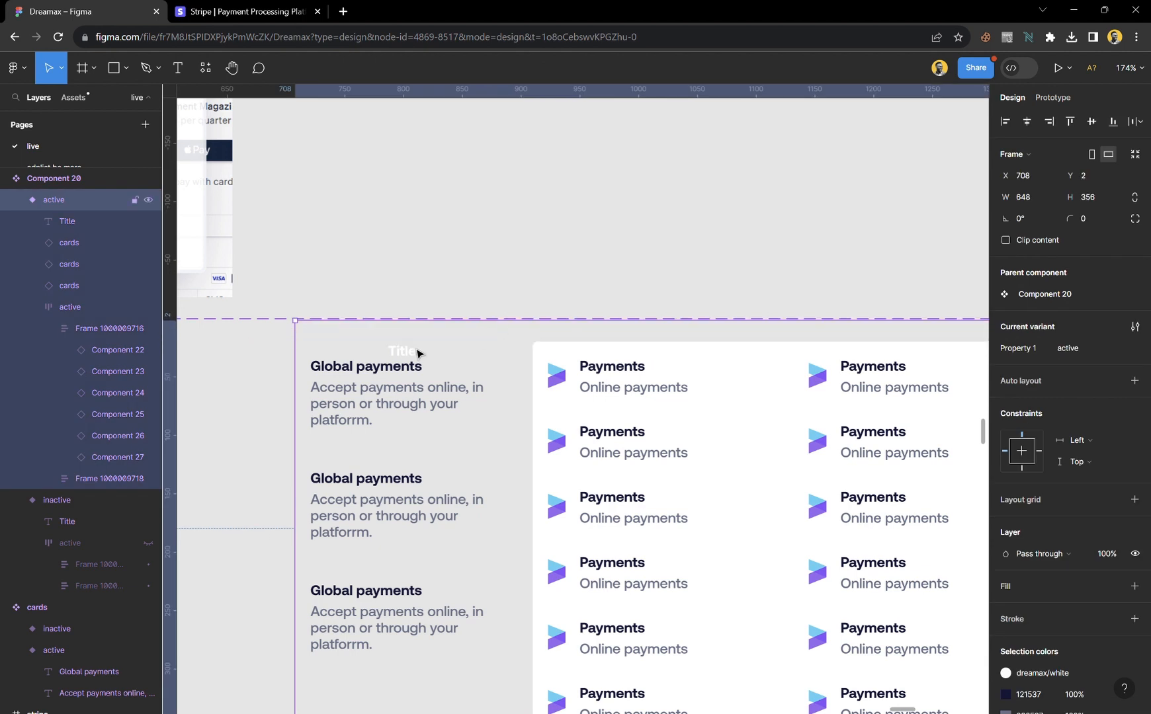
left_click_drag(412, 358, 403, 335)
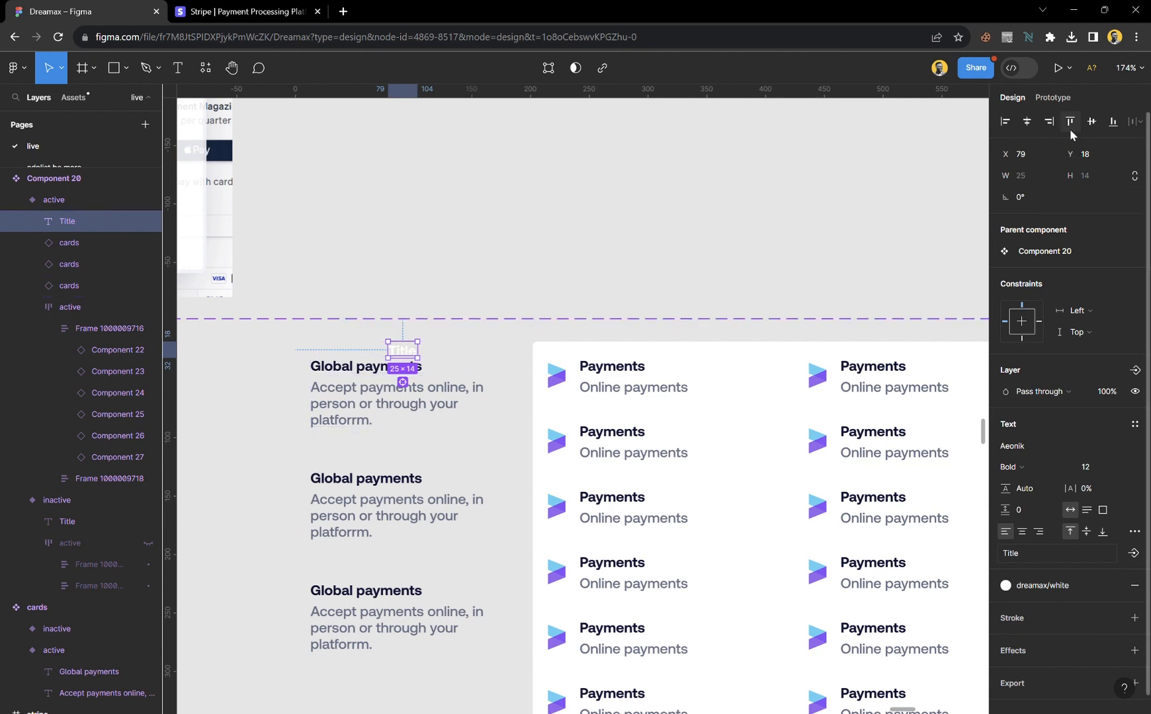
- Extend the inactive variant's frame upward to a height of 356 and align its Title to the frame's top edge
scroll(411, 367, "left", 8)
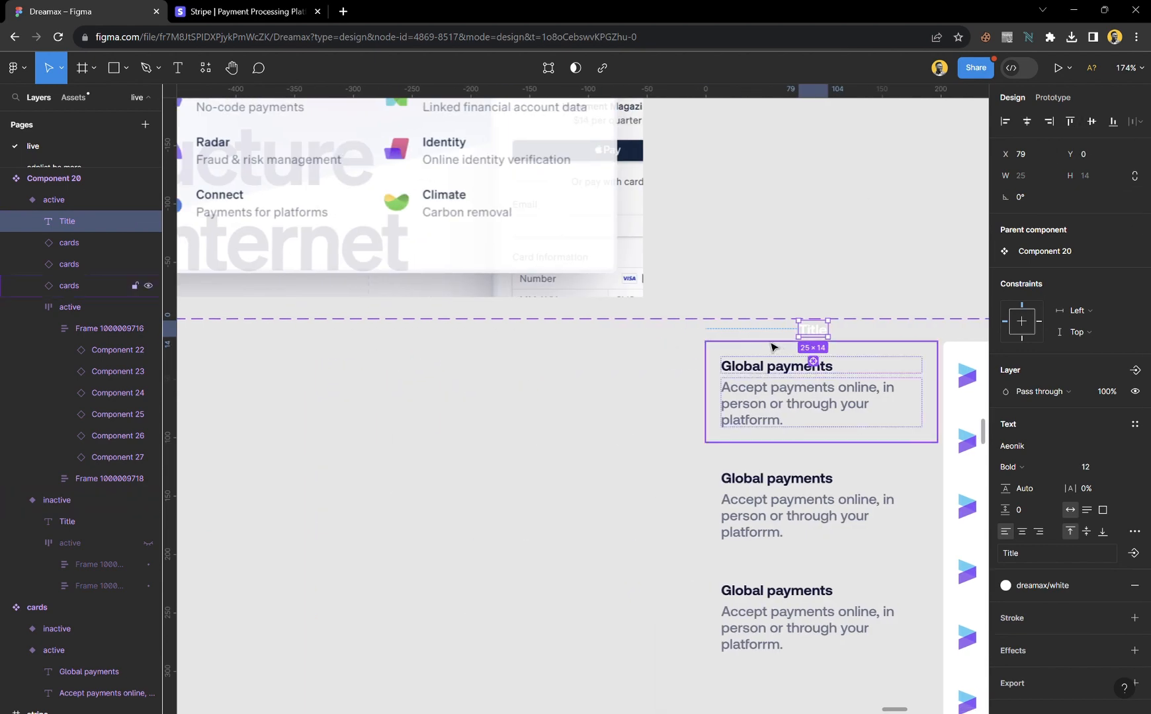
left_click(751, 339)
left_click(361, 381)
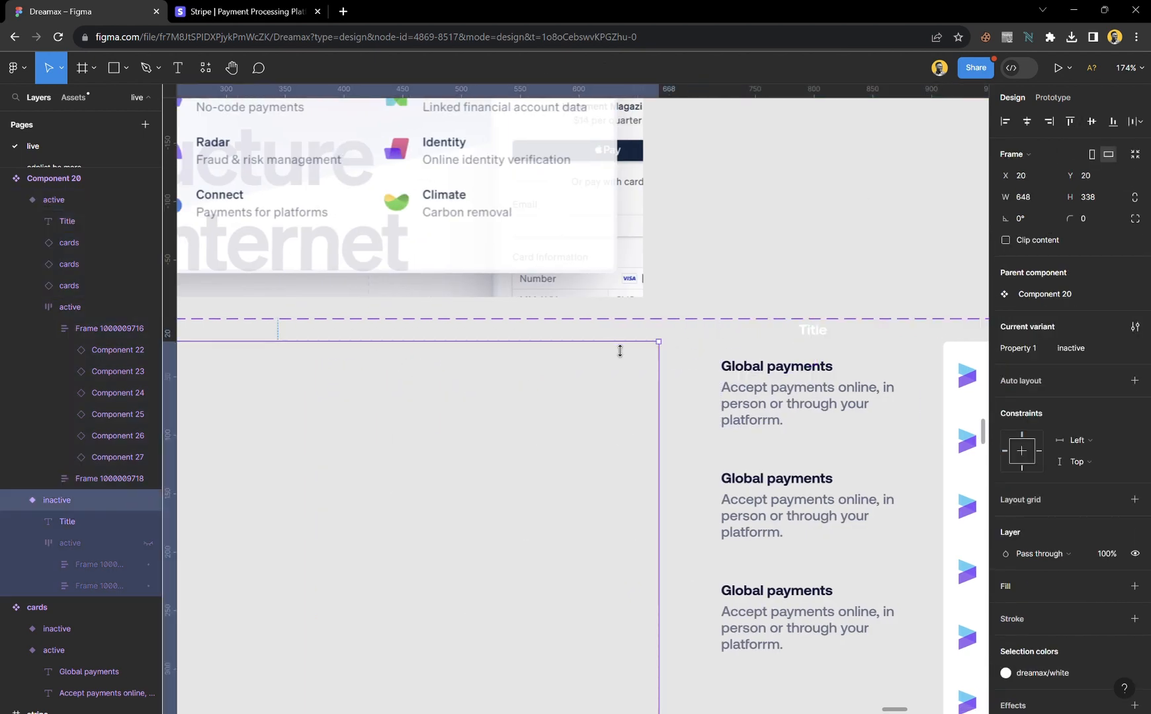
left_click_drag(619, 349, 625, 329)
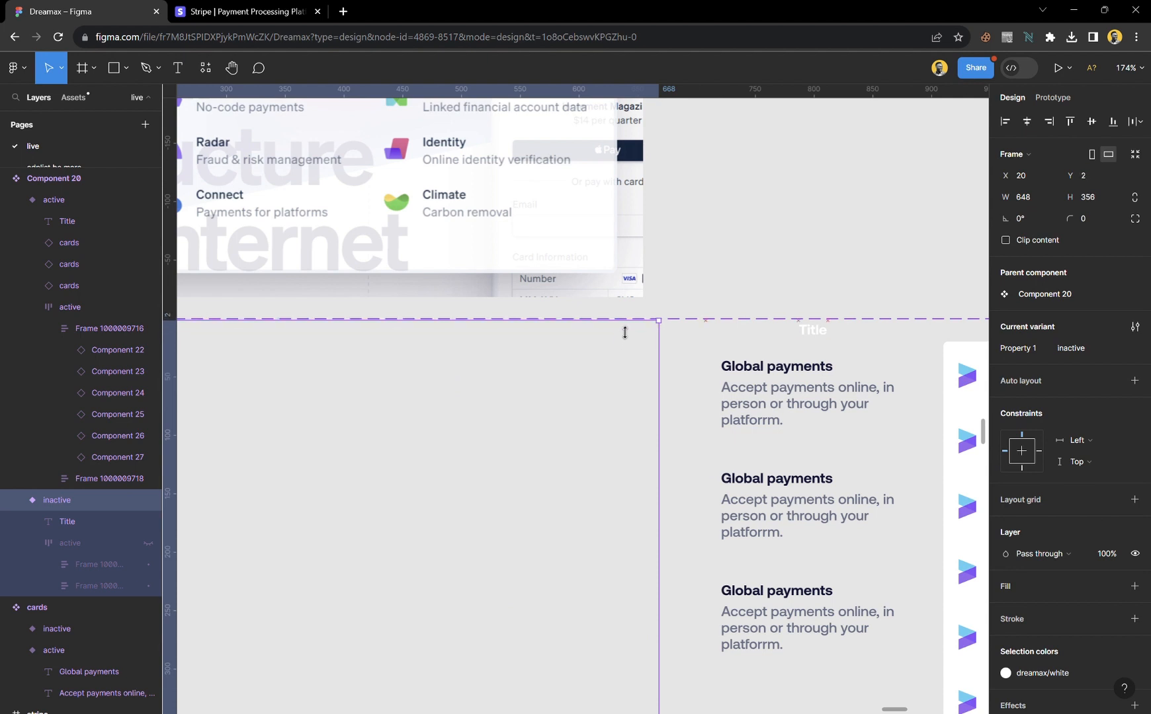
left_click(731, 341)
scroll(445, 386, "left", 9)
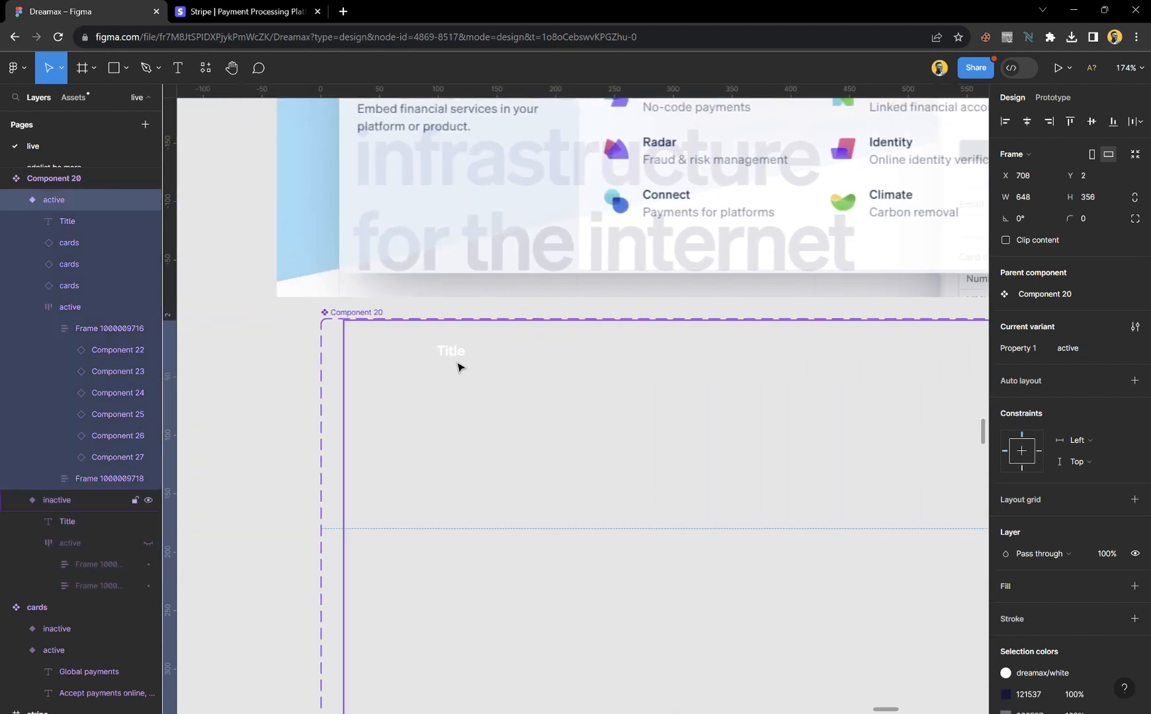
left_click(461, 359)
left_click(1070, 121)
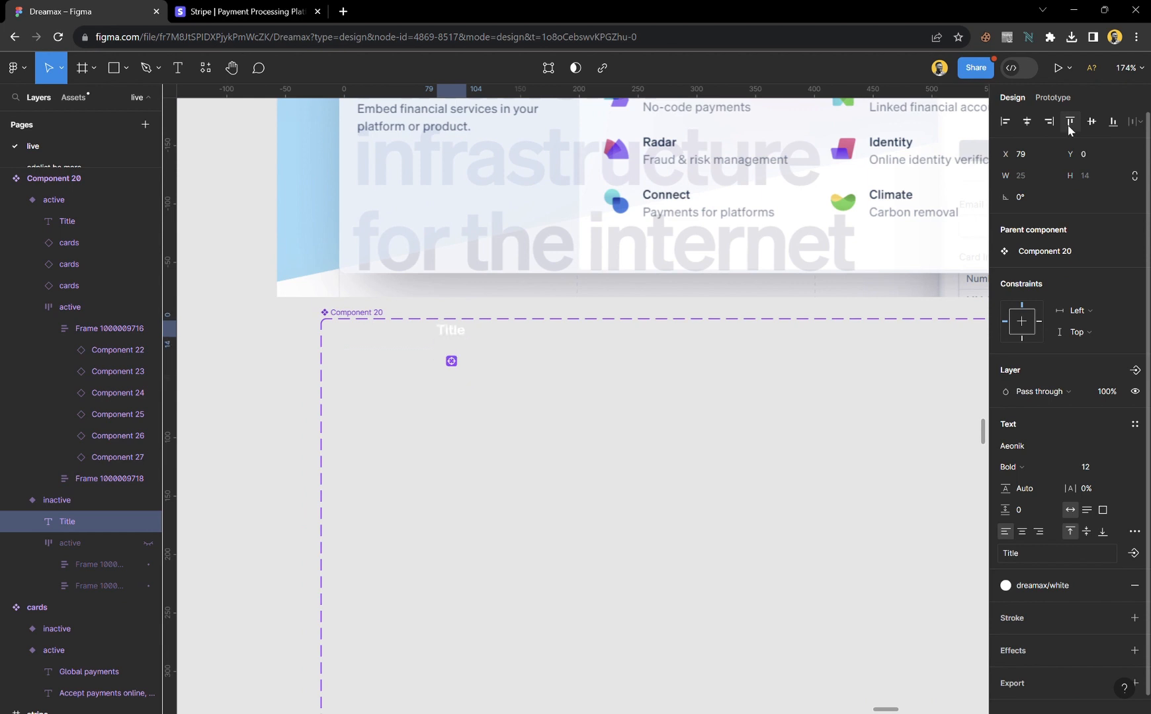
left_click(299, 384)
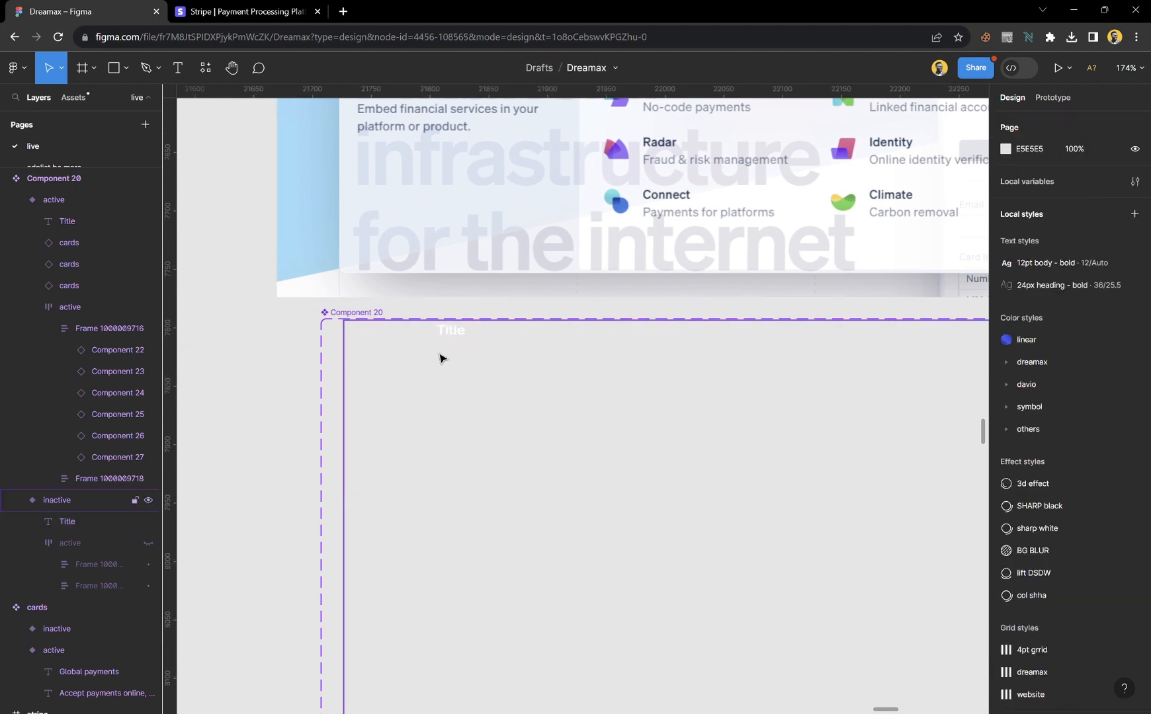
- Compare the Title positions in both variants and examine the navigation bar and dropdown in the Stripe reference image
left_click(456, 336)
scroll(583, 467, "right", 8)
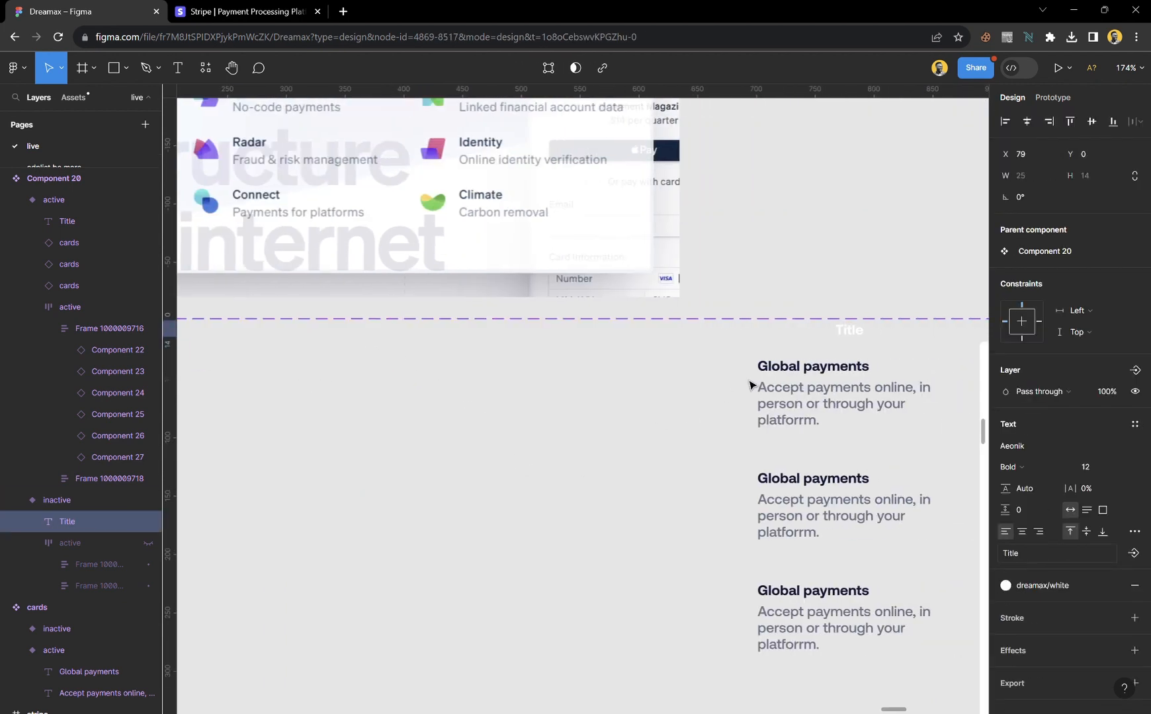
left_click(860, 337)
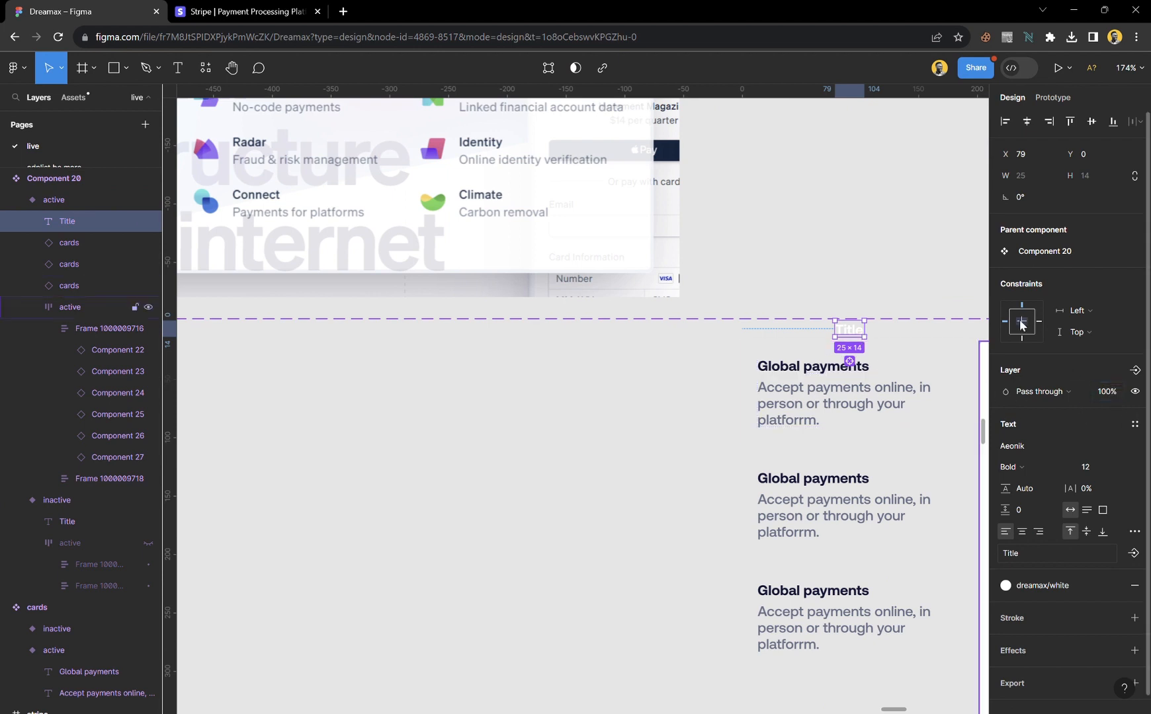
left_click(921, 290)
left_click(852, 336)
left_click(831, 276)
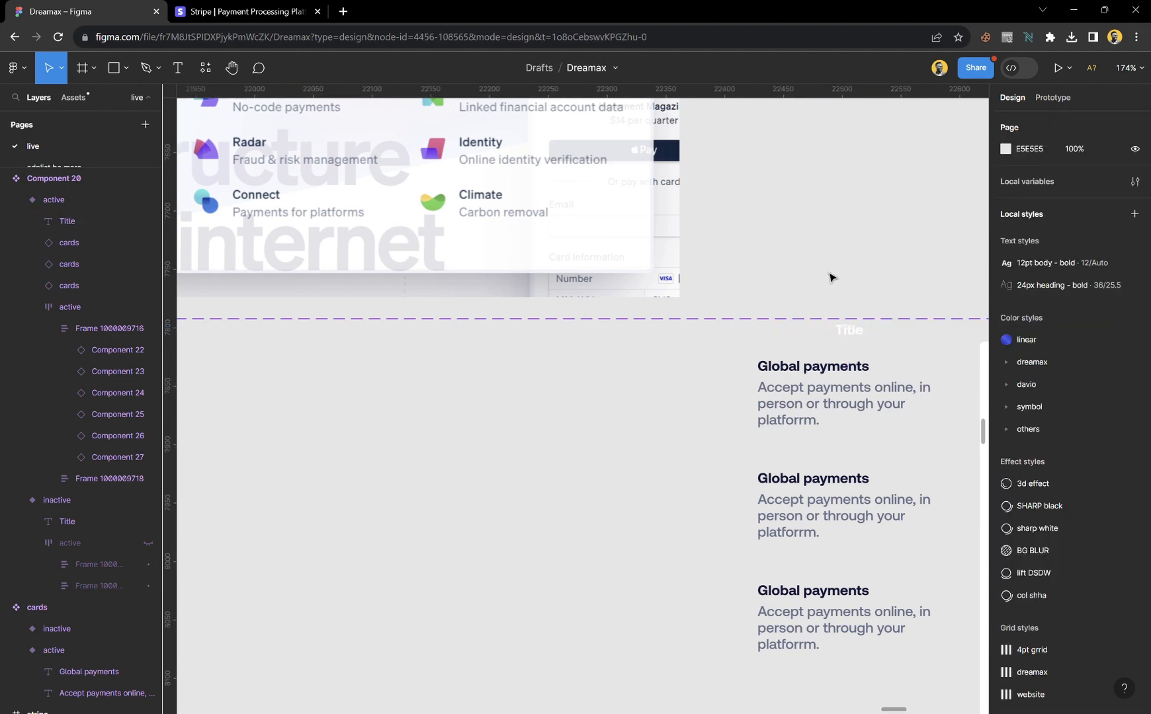
scroll(801, 387, "down", 5)
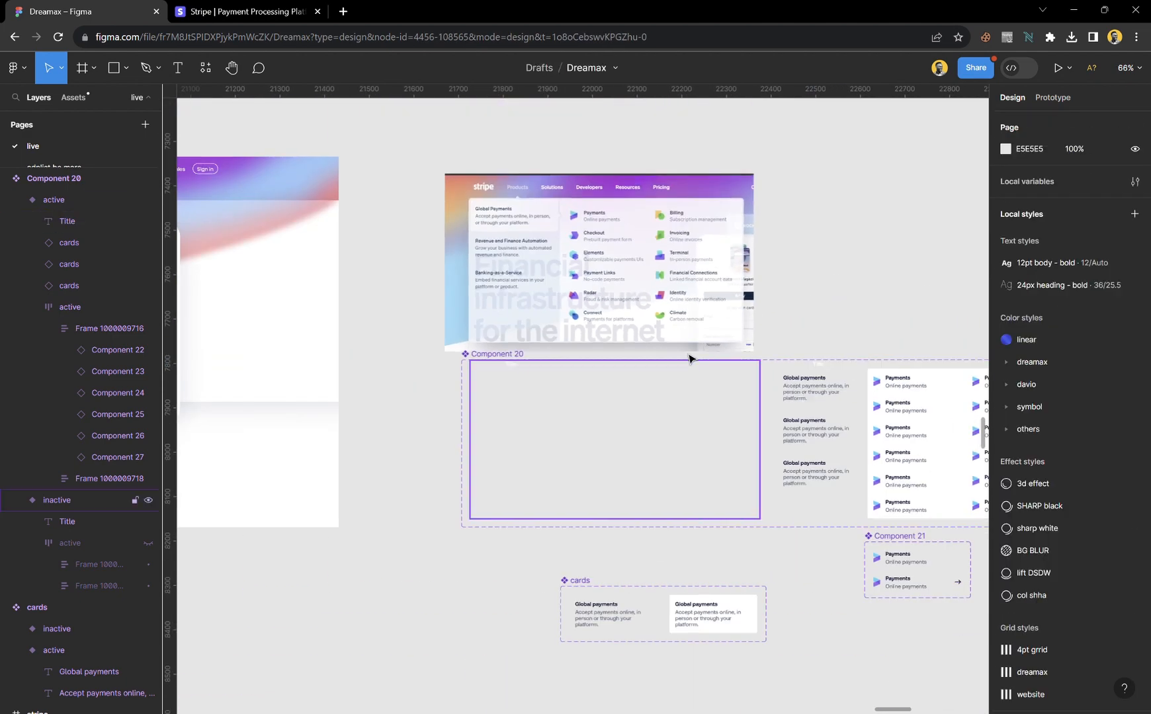
scroll(692, 357, "up", 1)
scroll(526, 235, "up", 5)
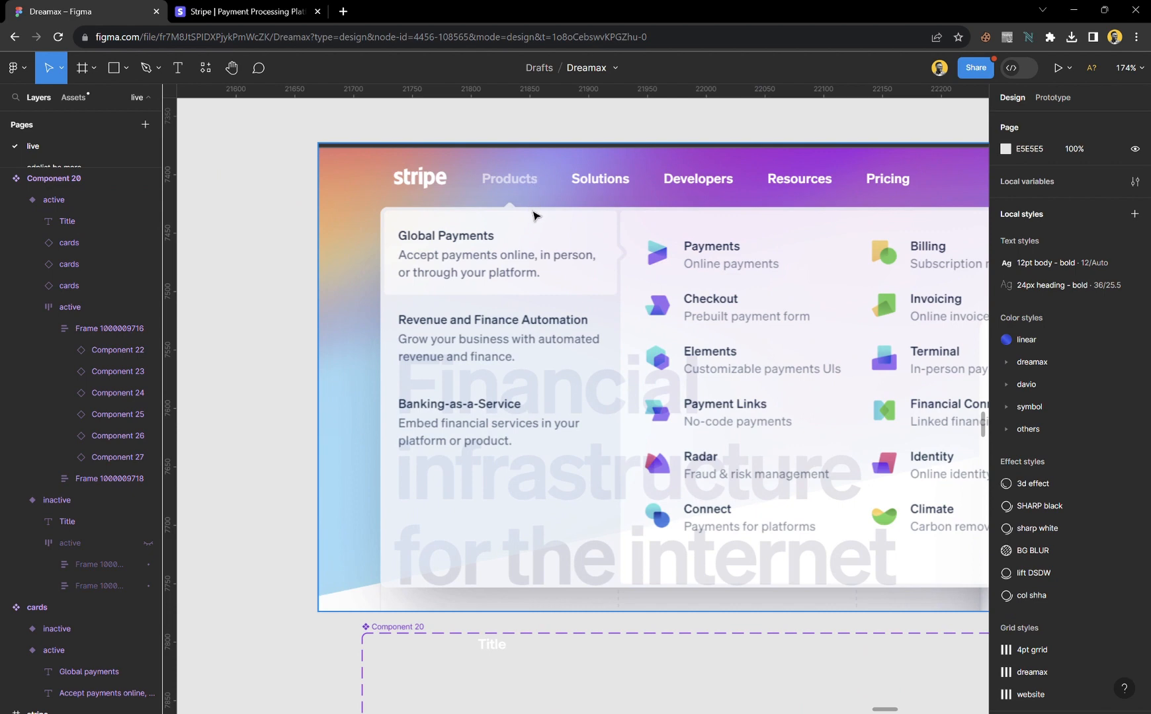
scroll(527, 201, "up", 4)
scroll(545, 291, "down", 7)
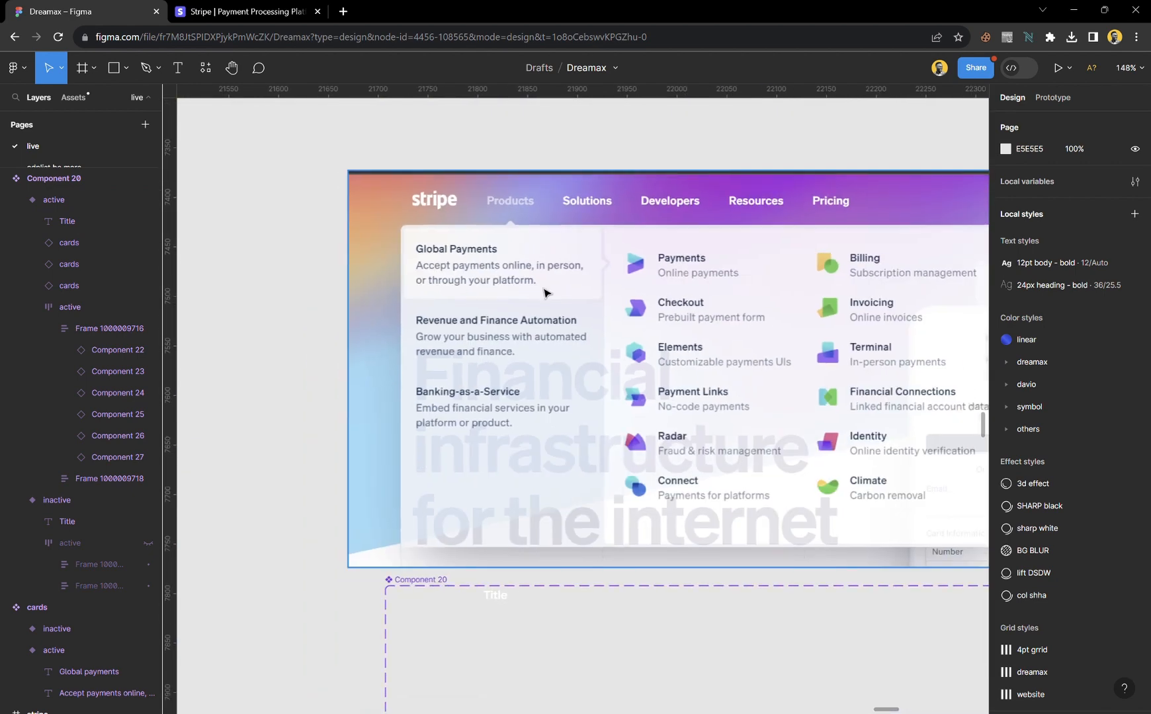
scroll(545, 294, "down", 3)
scroll(559, 423, "right", 3)
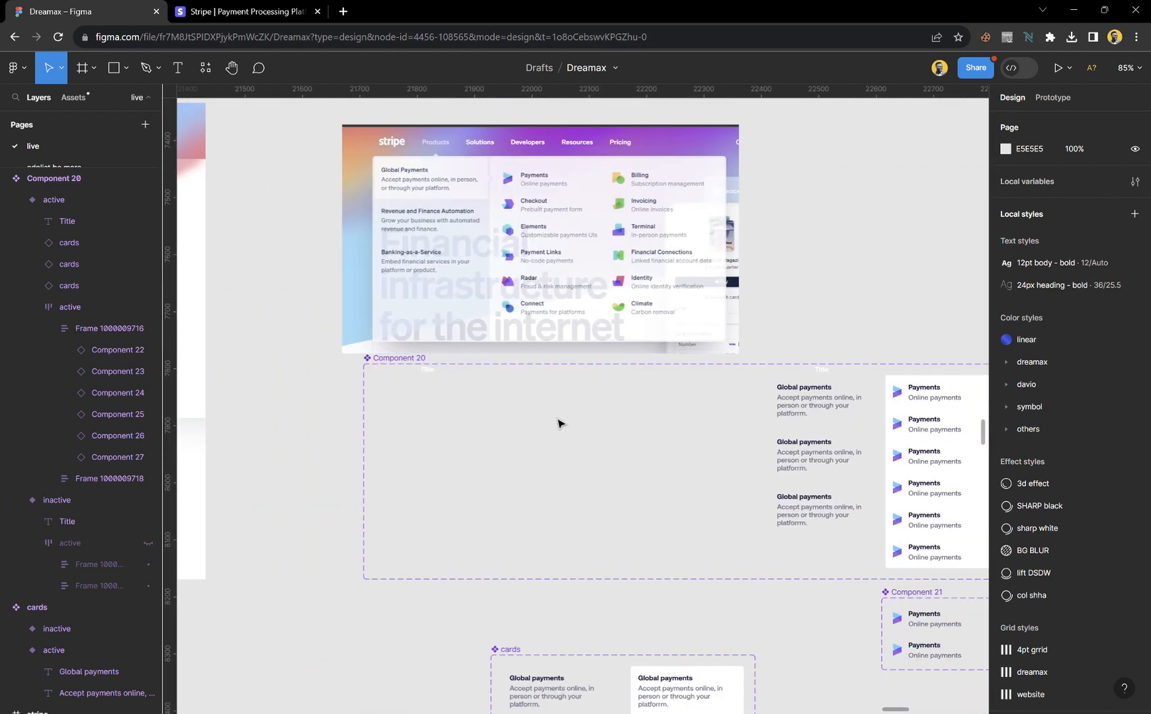
- Extend the Component 20 set's top edge upward and move the Stripe reference image up to Y 7304
left_click(391, 363)
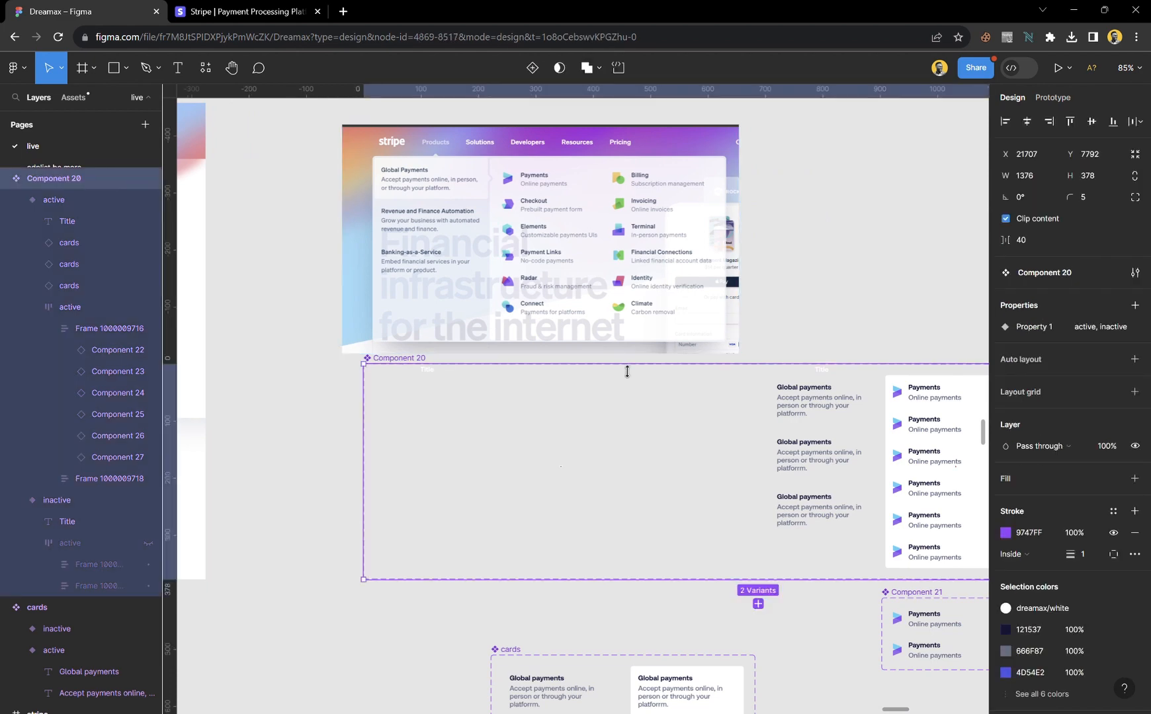
left_click_drag(627, 364, 628, 362)
left_click_drag(584, 303, 583, 265)
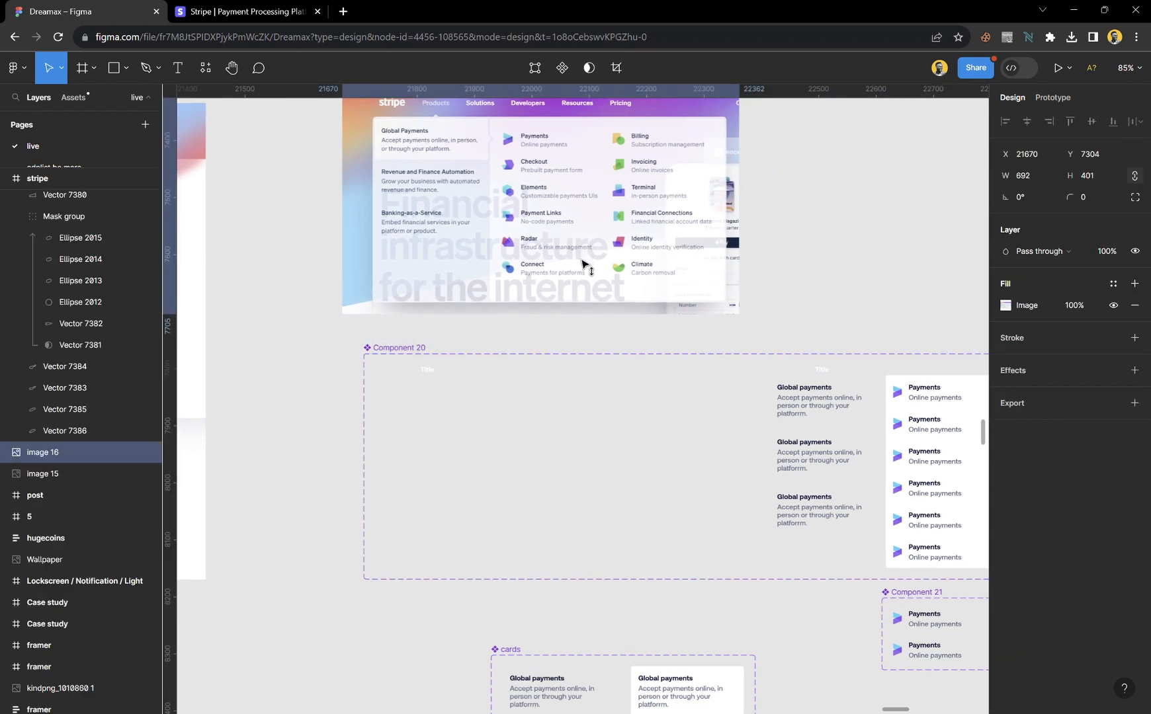
left_click(659, 343)
scroll(714, 361, "right", 3)
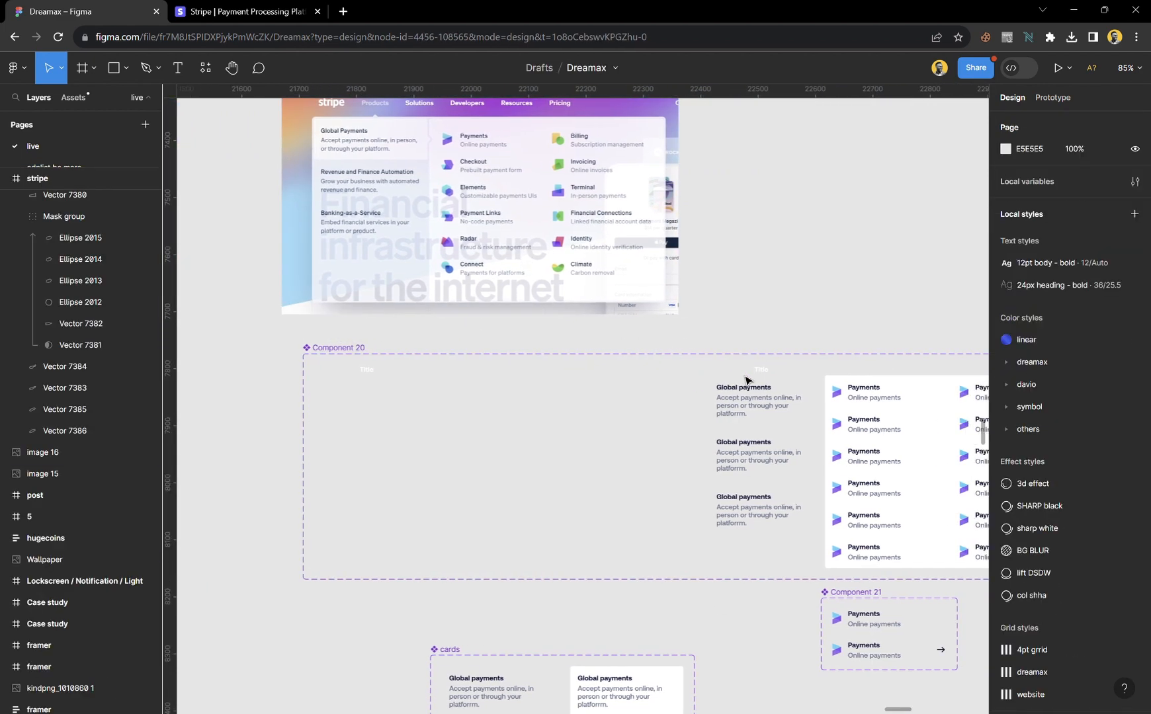
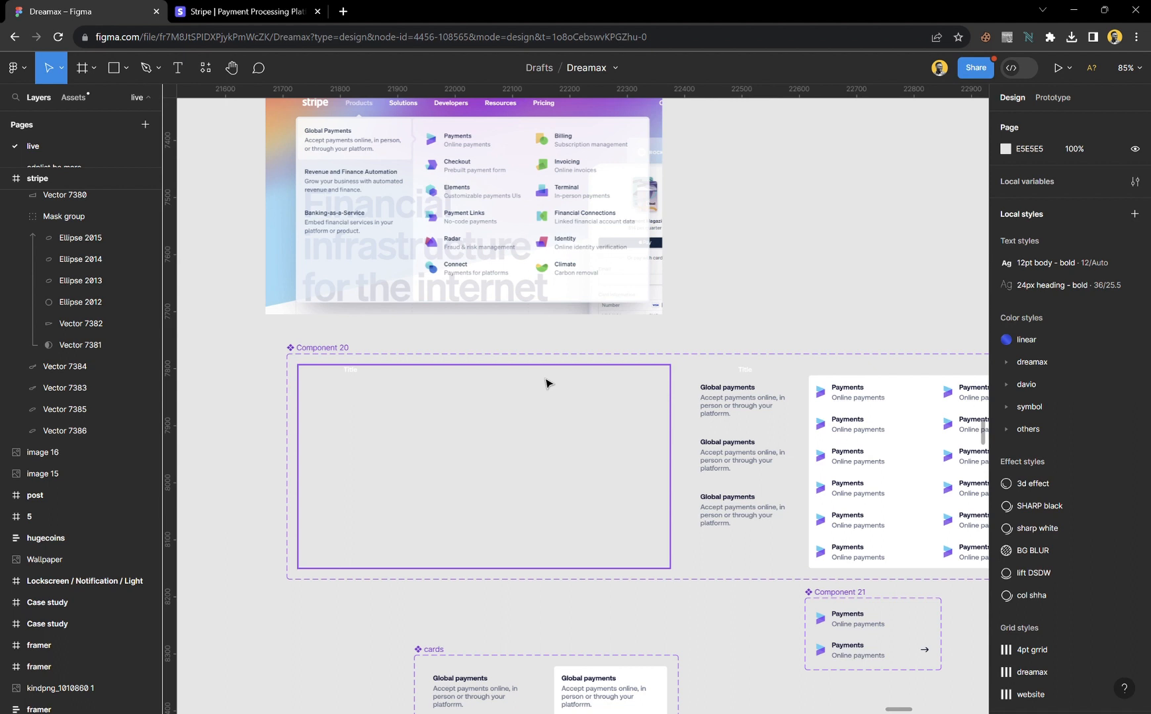
- Examine the active variant's three Global payments cards and the Payments panel each one should open
scroll(761, 436, "down", 1)
scroll(763, 437, "right", 2)
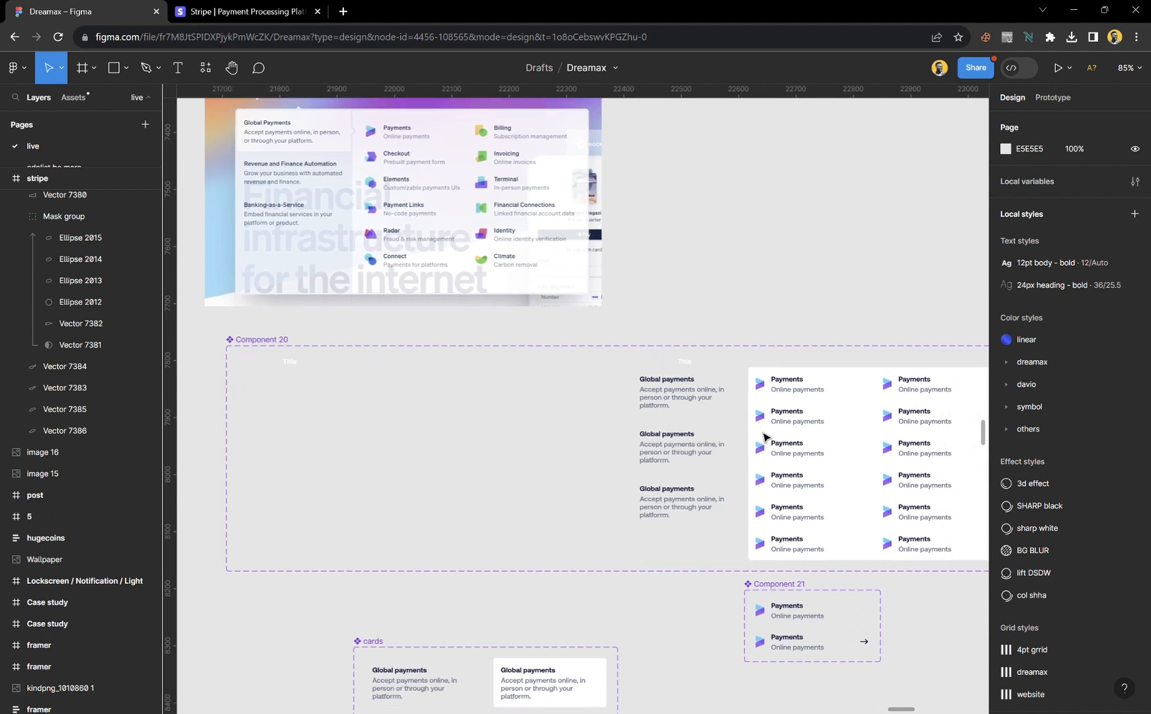
scroll(765, 437, "right", 2)
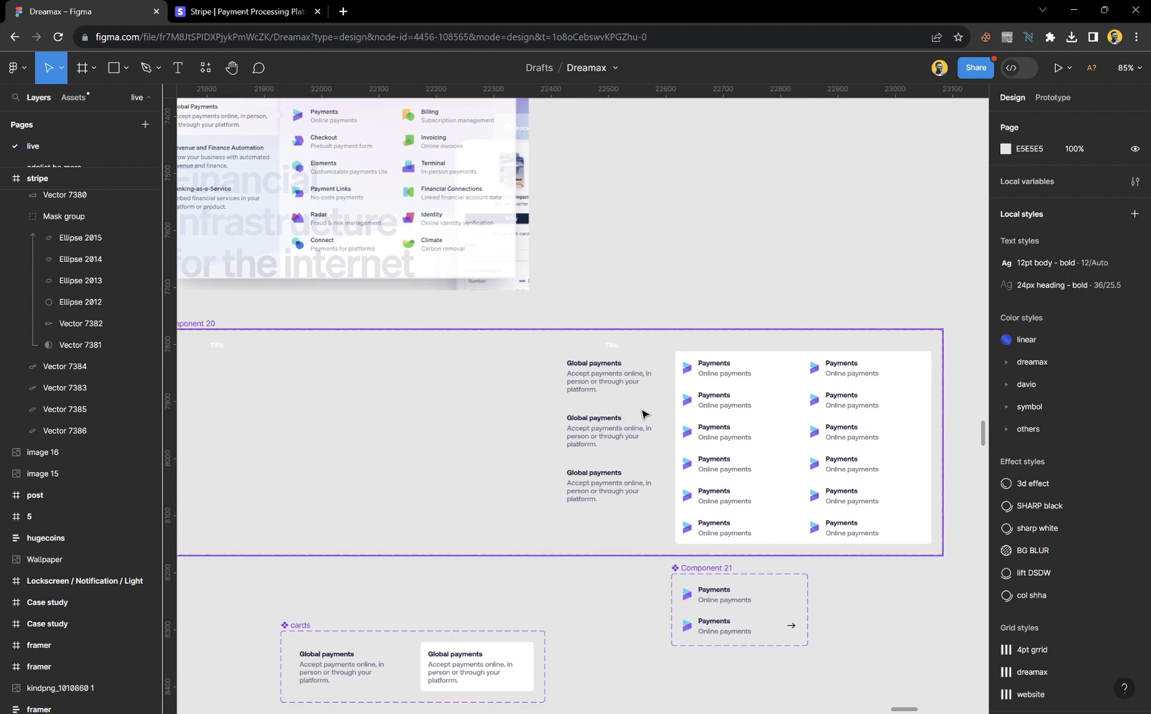
scroll(642, 415, "up", 5)
scroll(641, 415, "down", 3)
scroll(643, 413, "right", 5)
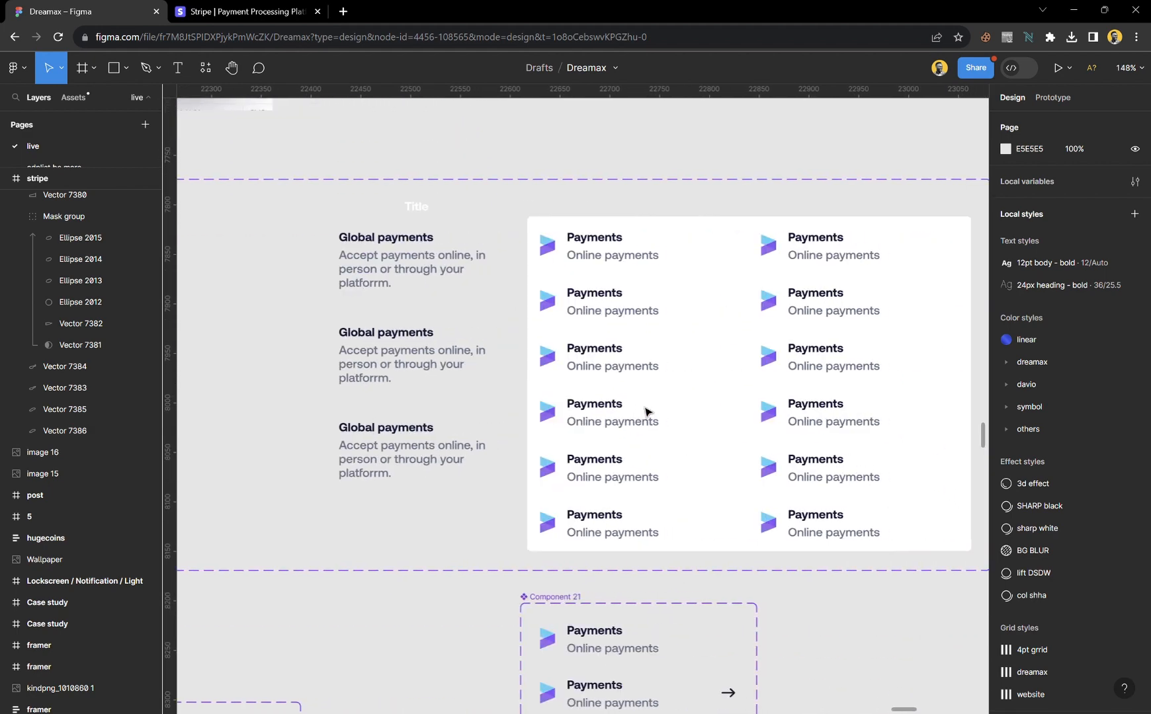
double_click(420, 273)
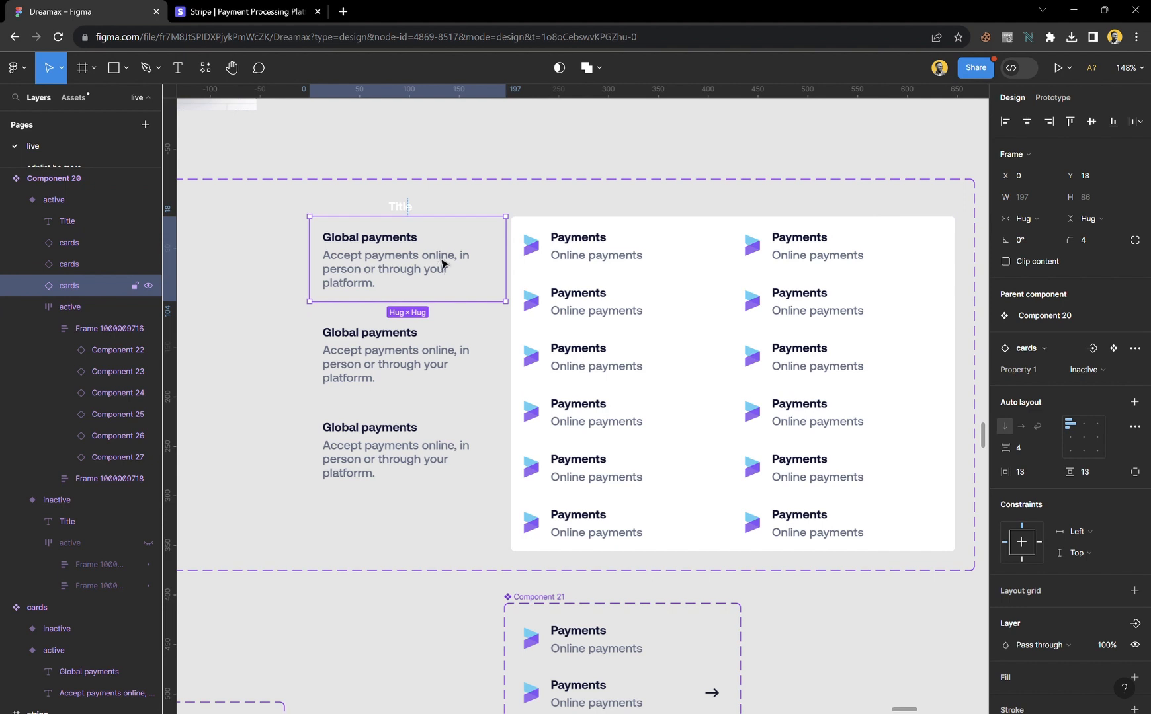
left_click(450, 358)
left_click(643, 277)
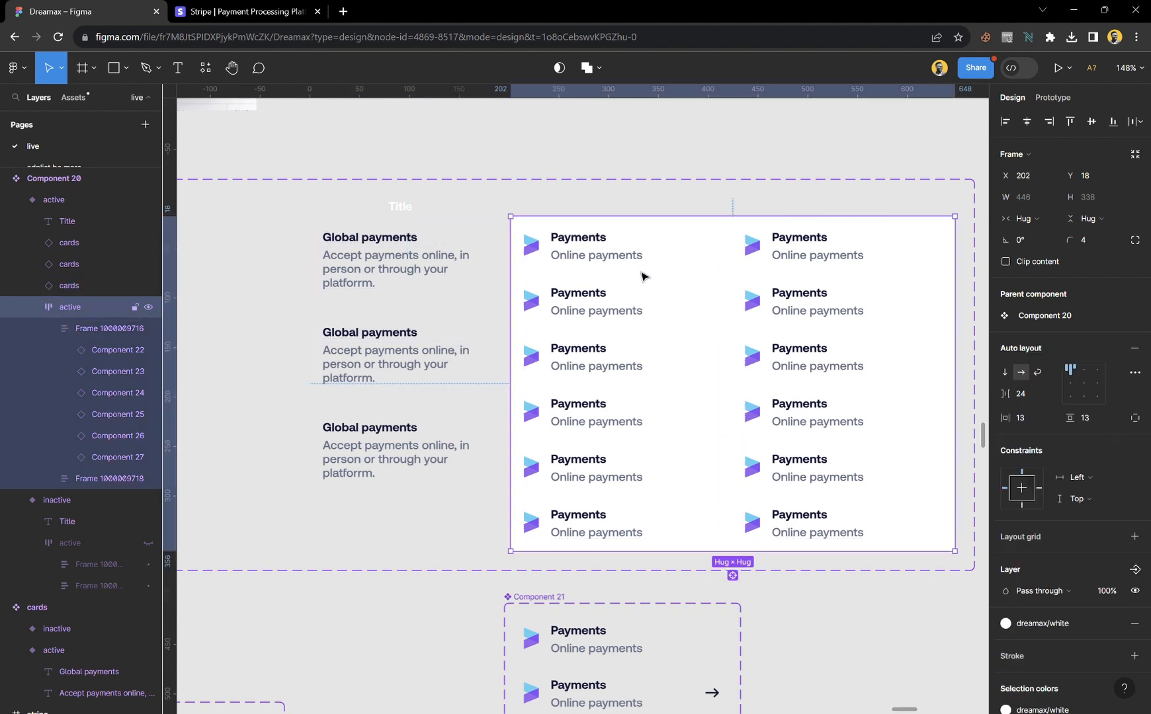
left_click(397, 456)
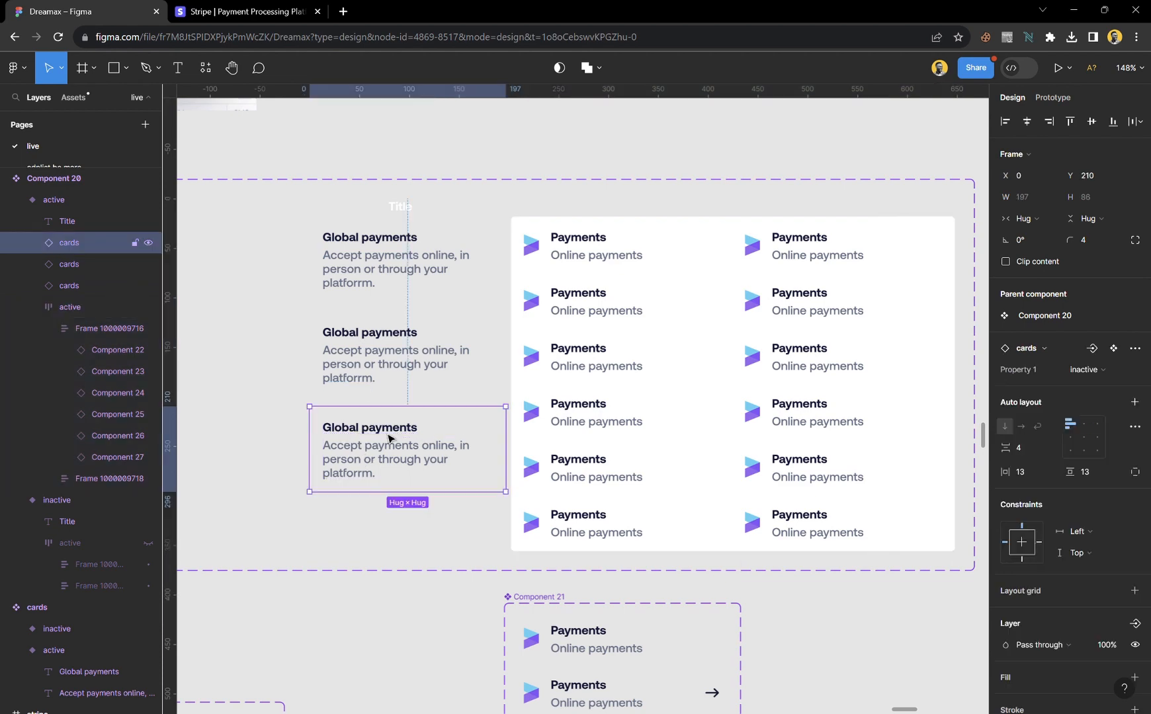
left_click(574, 319)
scroll(428, 312, "down", 5)
scroll(428, 312, "up", 2)
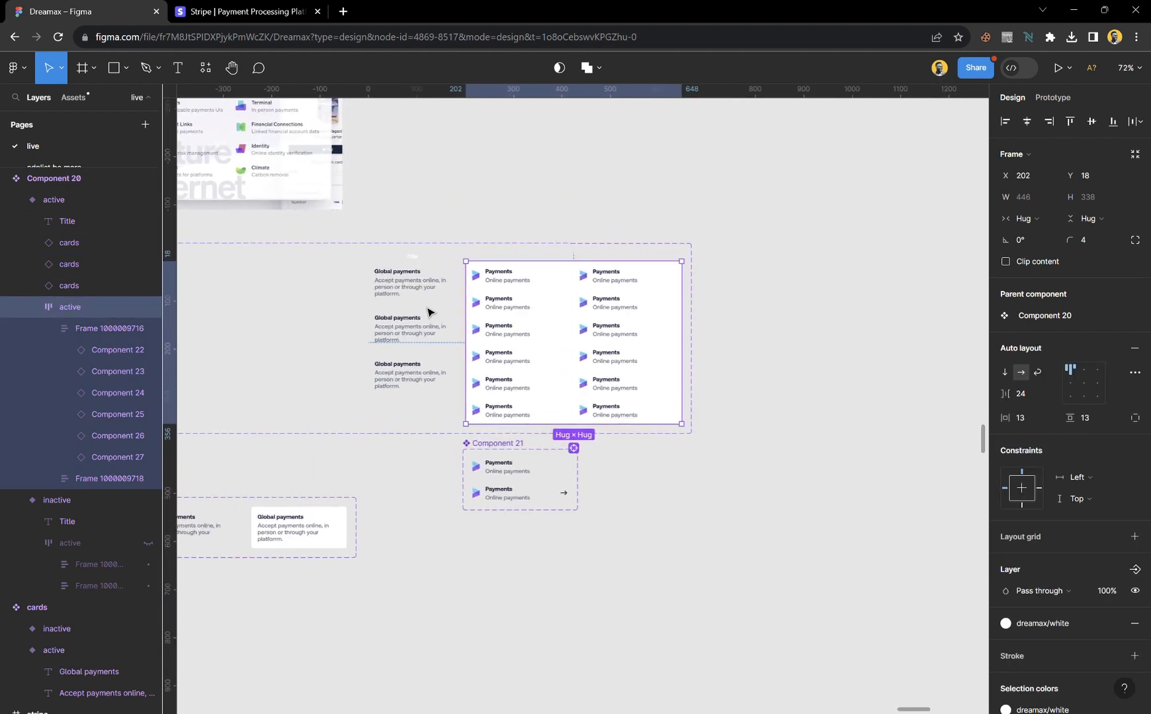
scroll(429, 312, "right", 2)
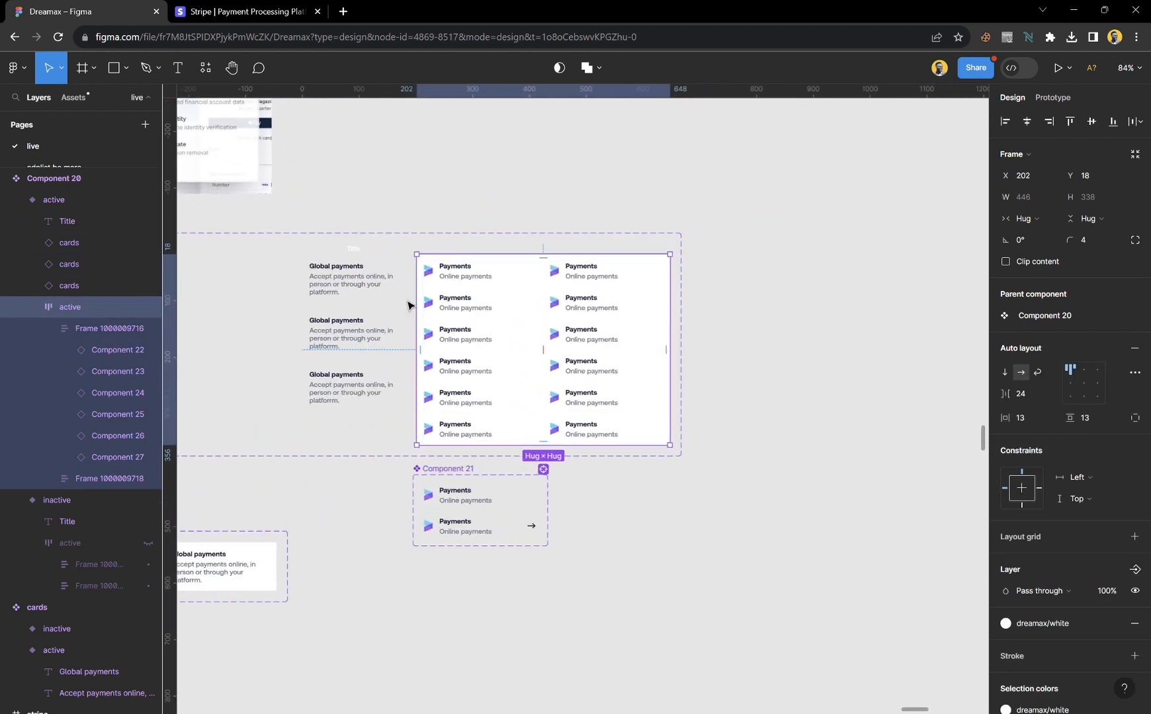
- Duplicate the first Global payments card with the Payments panel outside Component 20, beside the active variant
left_click(350, 286)
left_click(496, 266, "shift")
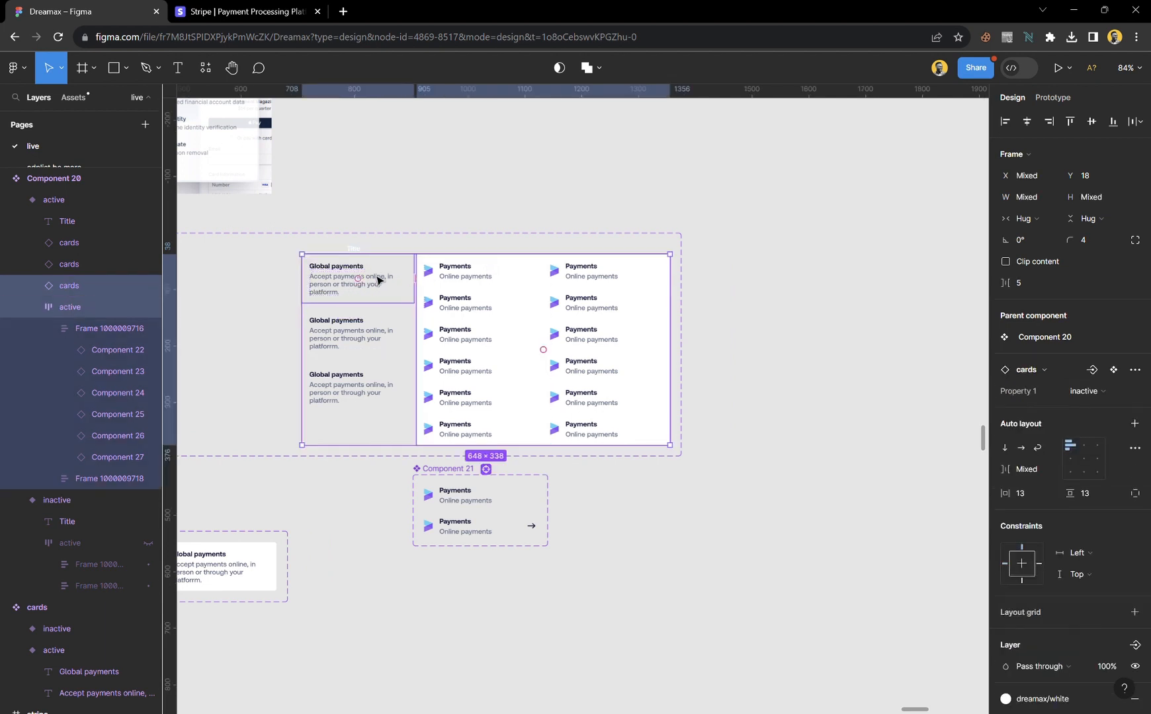
left_click_drag(379, 285, 789, 277)
- Duplicate the second Global payments card with the Payments panel directly below the first copied pair
double_click(369, 341)
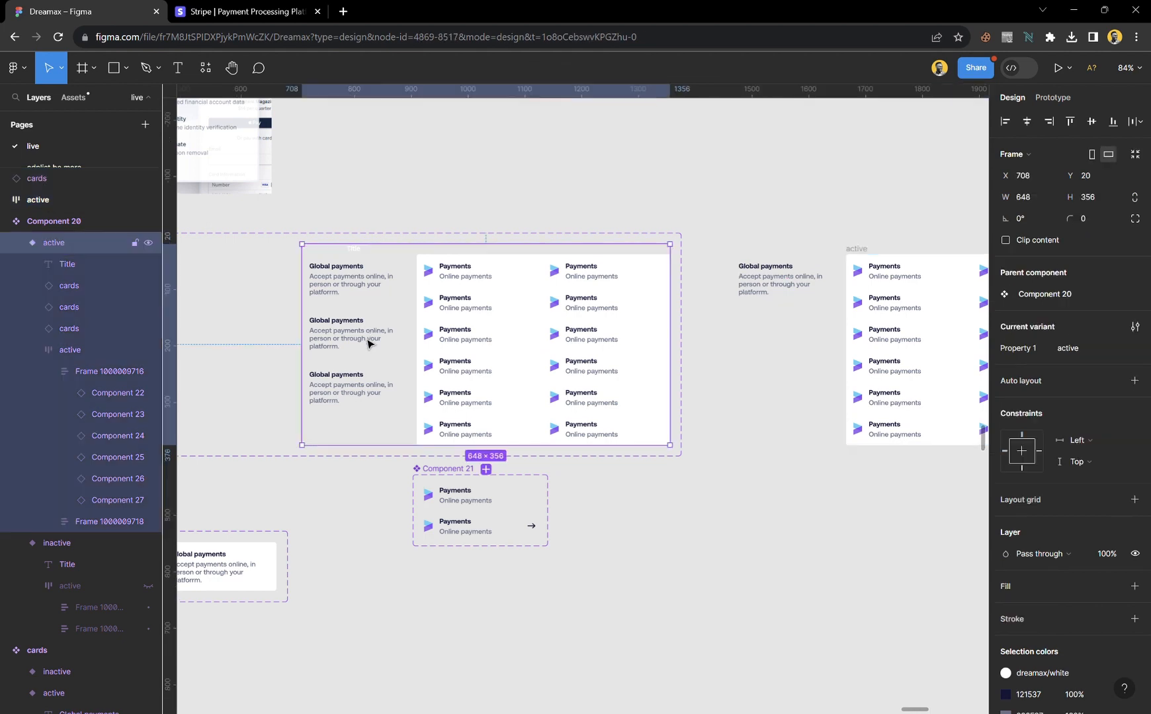
left_click(522, 305, "shift")
scroll(521, 308, "down", 5)
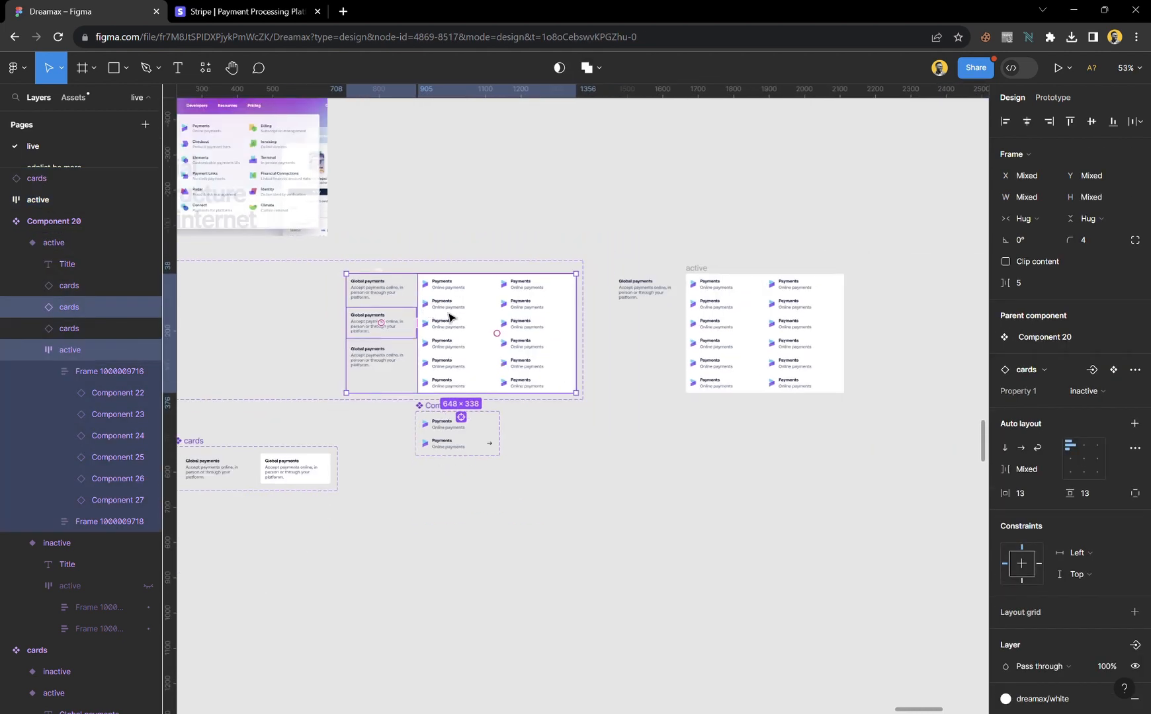
left_click_drag(444, 311, 709, 448)
- Duplicate the third Global payments card with the Payments panel below the second copied pair
double_click(387, 367)
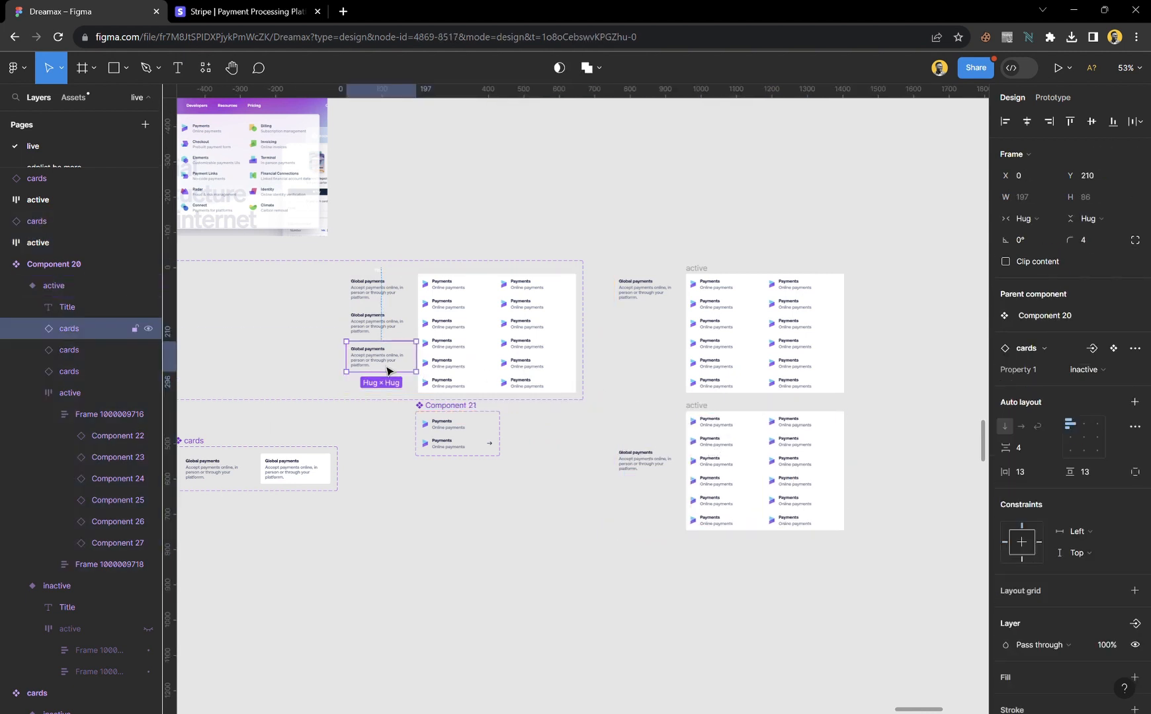
left_click(485, 368, "shift")
left_click_drag(452, 303, 709, 594)
- Recolor the cyan part of the icons in the lowest copied Payments panel to green 9CDF73
scroll(708, 559, "down", 1)
scroll(721, 588, "down", 1)
scroll(745, 635, "up", 3, "ctrl")
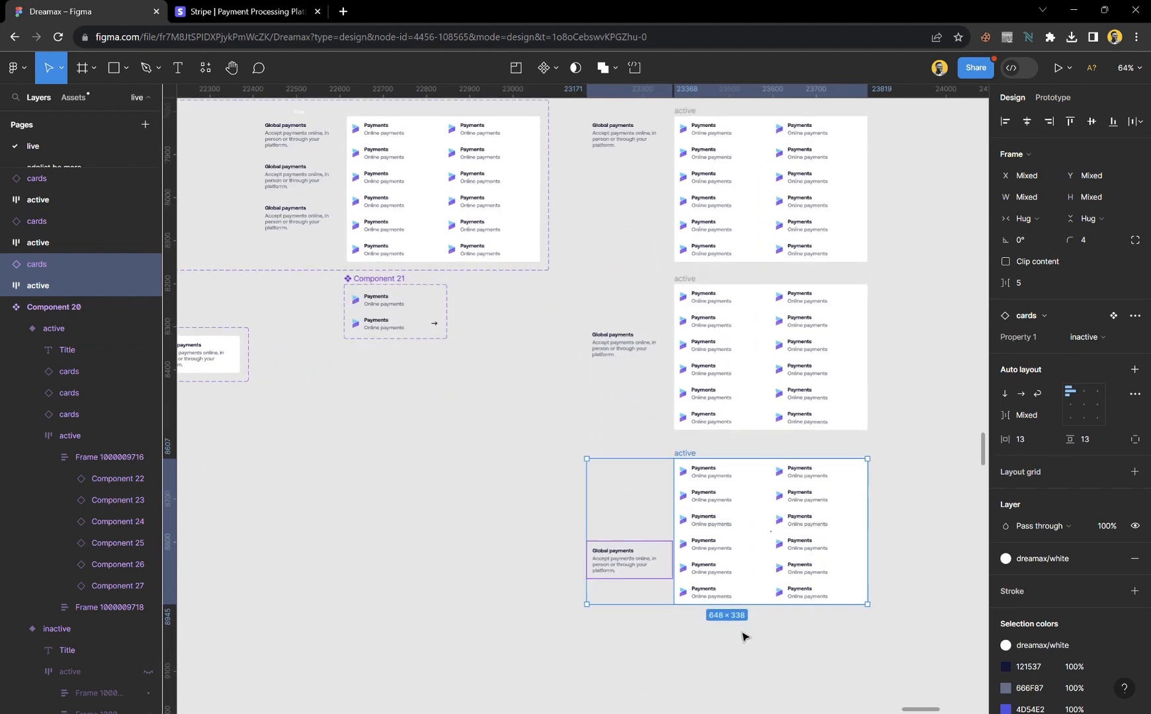
scroll(742, 633, "up", 1, "ctrl")
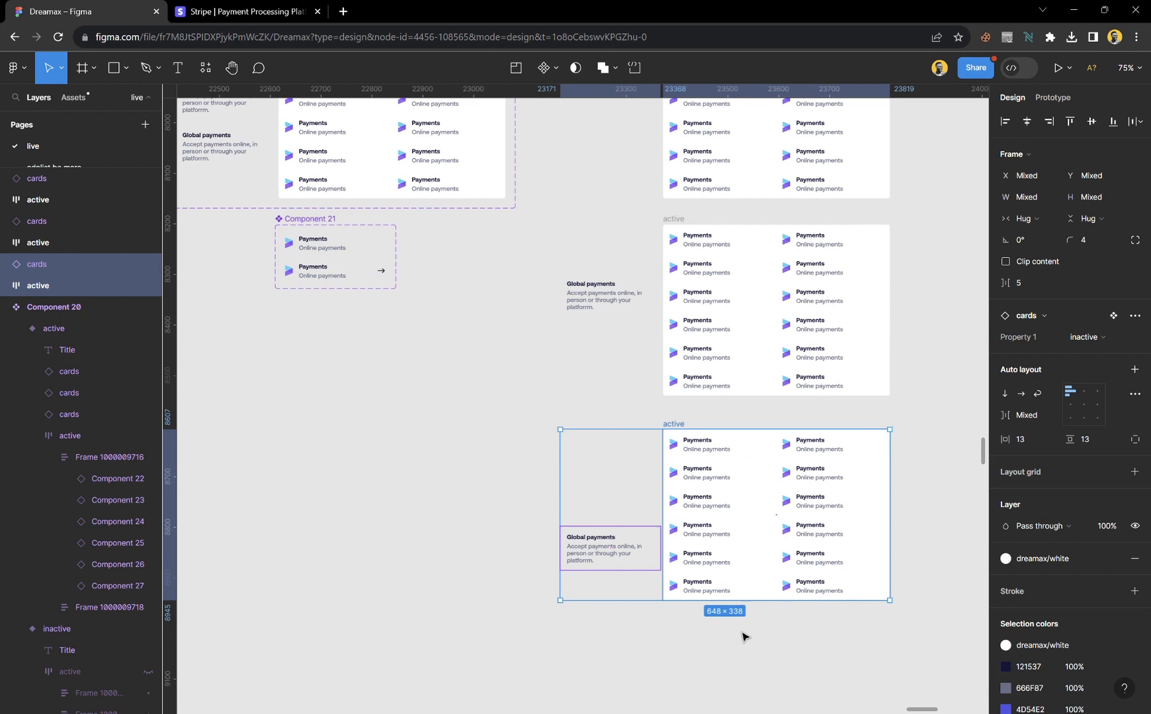
scroll(1068, 585, "down", 2)
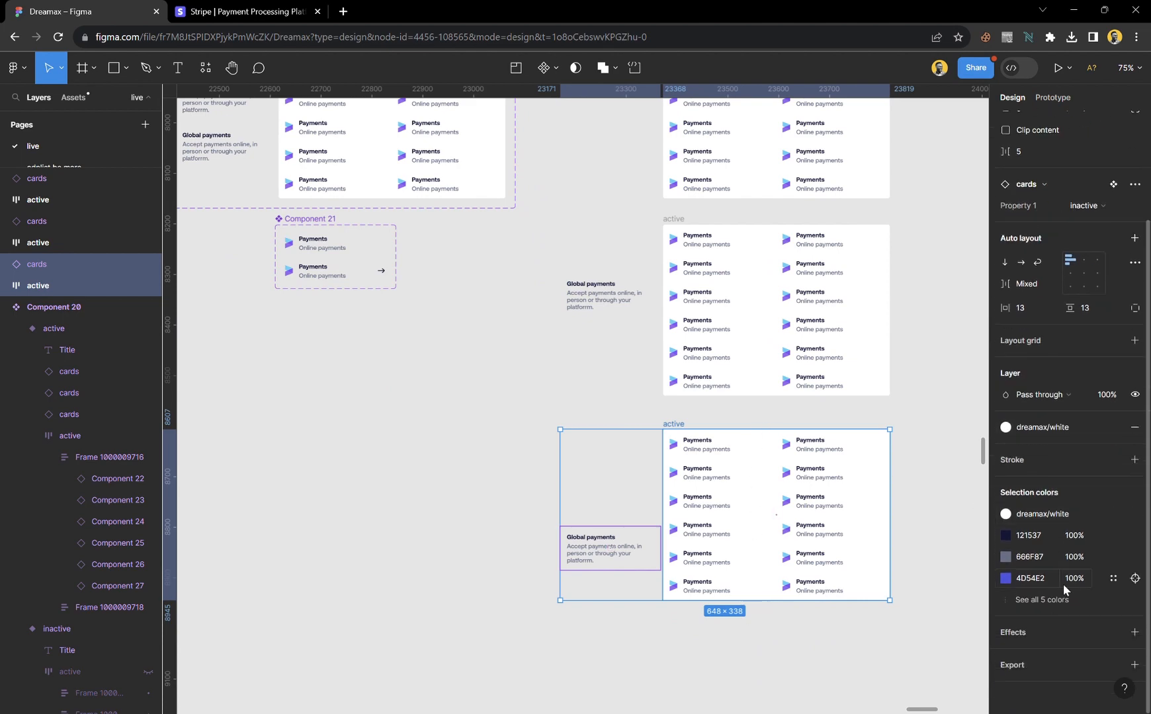
left_click(938, 457)
left_click(689, 432)
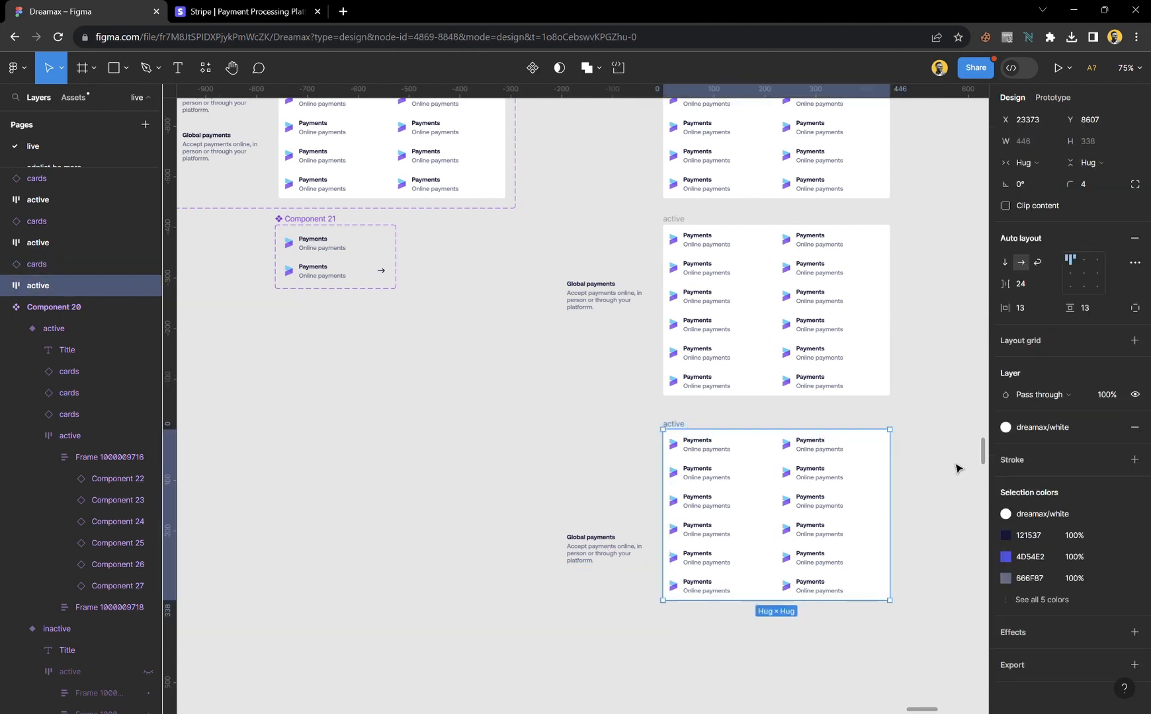
scroll(768, 588, "up", 5, "ctrl")
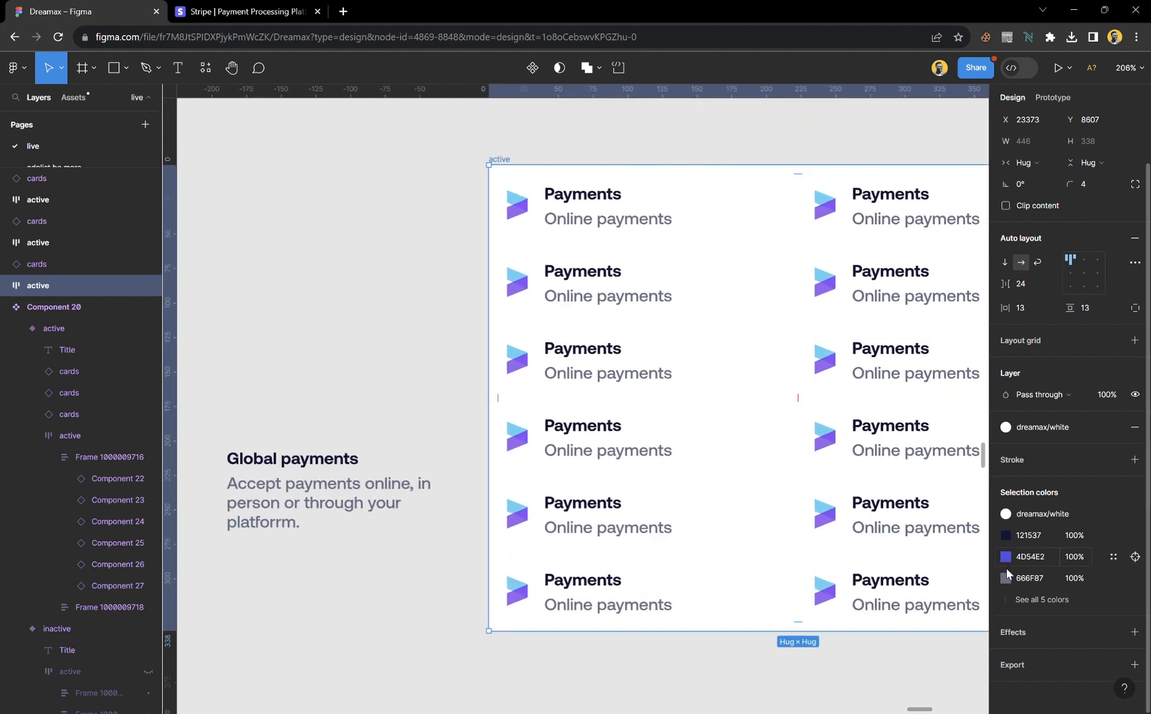
left_click(1024, 600)
left_click(1024, 602)
left_click(1005, 579)
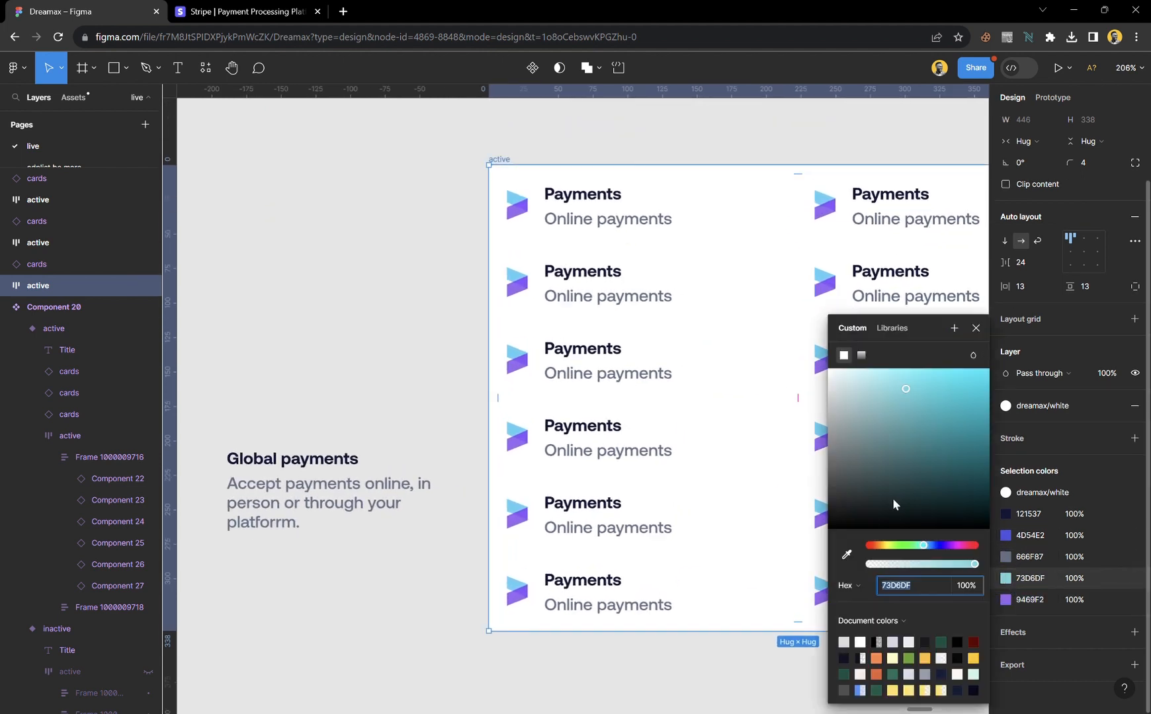
left_click_drag(923, 545, 898, 545)
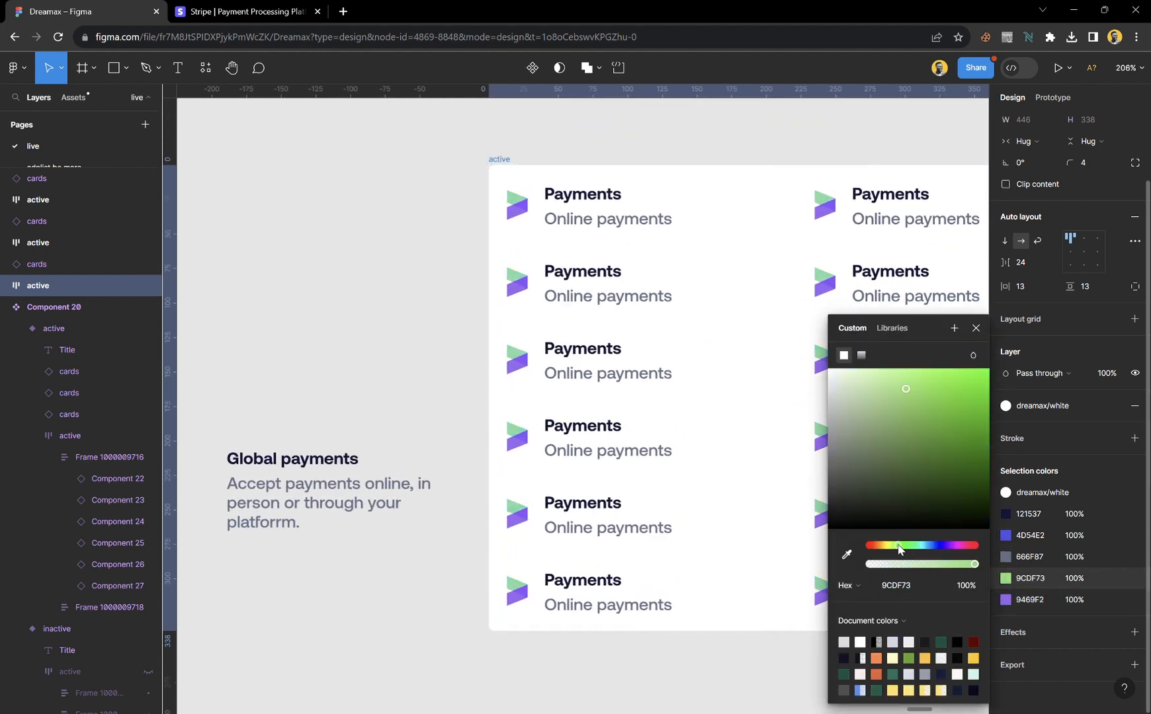
left_click(976, 329)
- Recolor the cyan part of the icons in the middle copied Payments panel to red DF8073
scroll(698, 447, "down", 5)
scroll(696, 444, "up", 3)
left_click(609, 224)
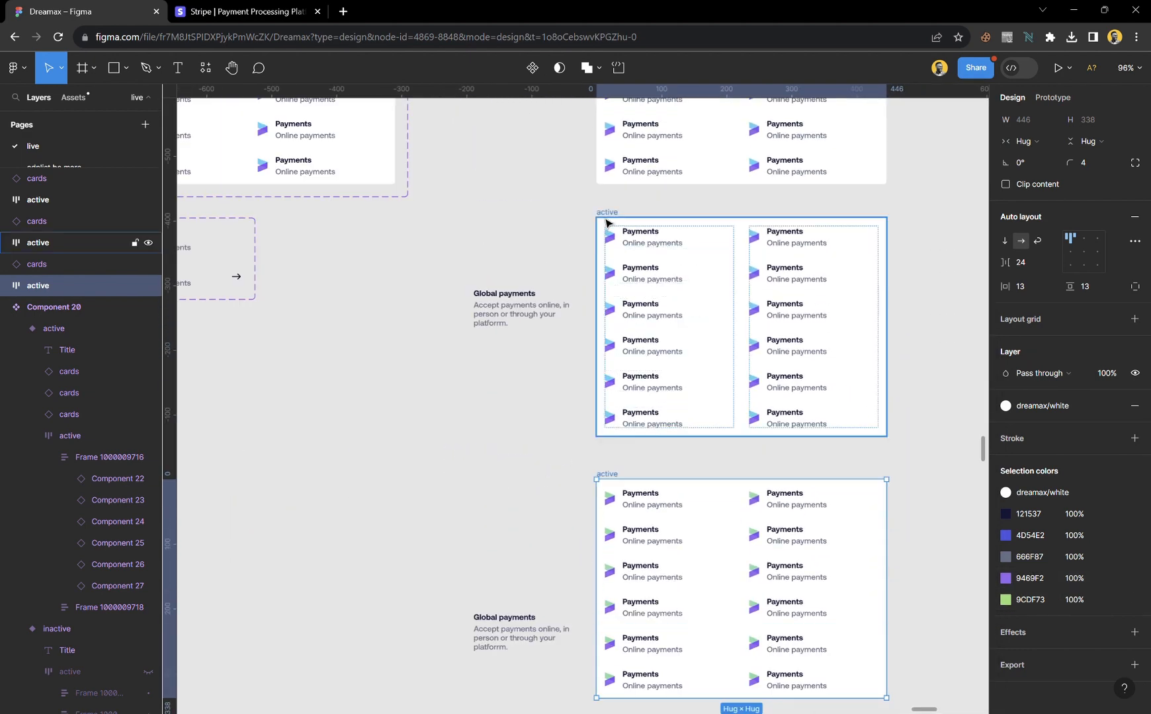
scroll(670, 269, "up", 2)
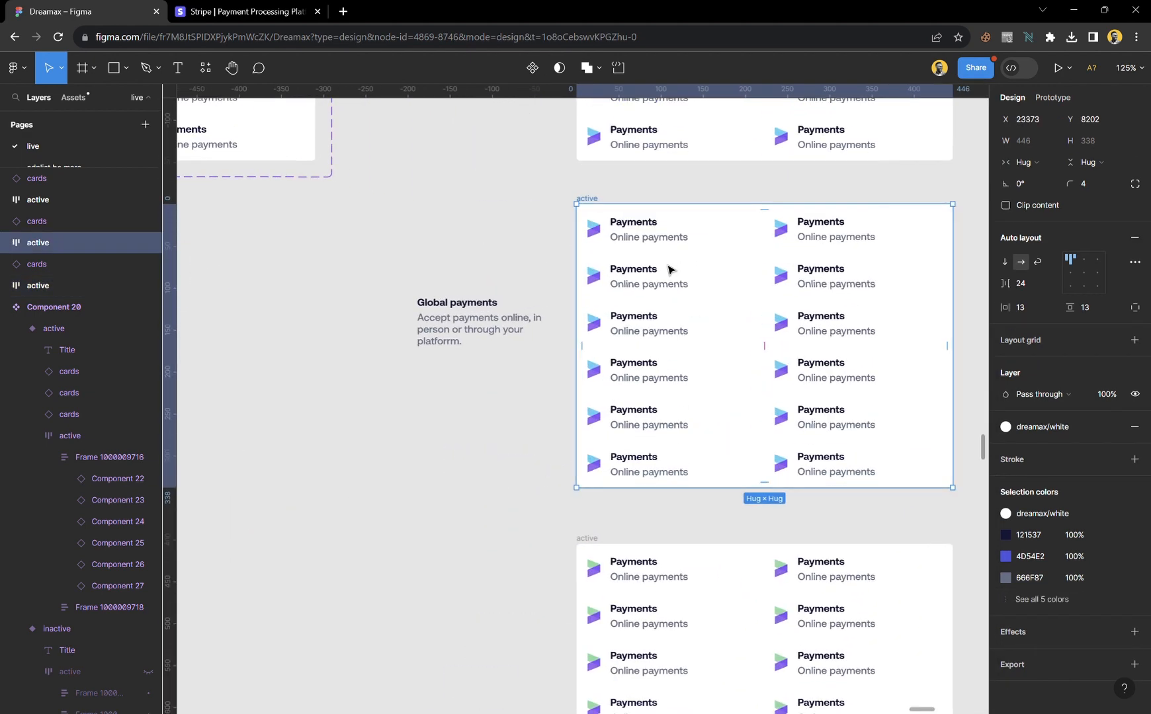
left_click(1027, 599)
left_click(1027, 599)
left_click(1006, 600)
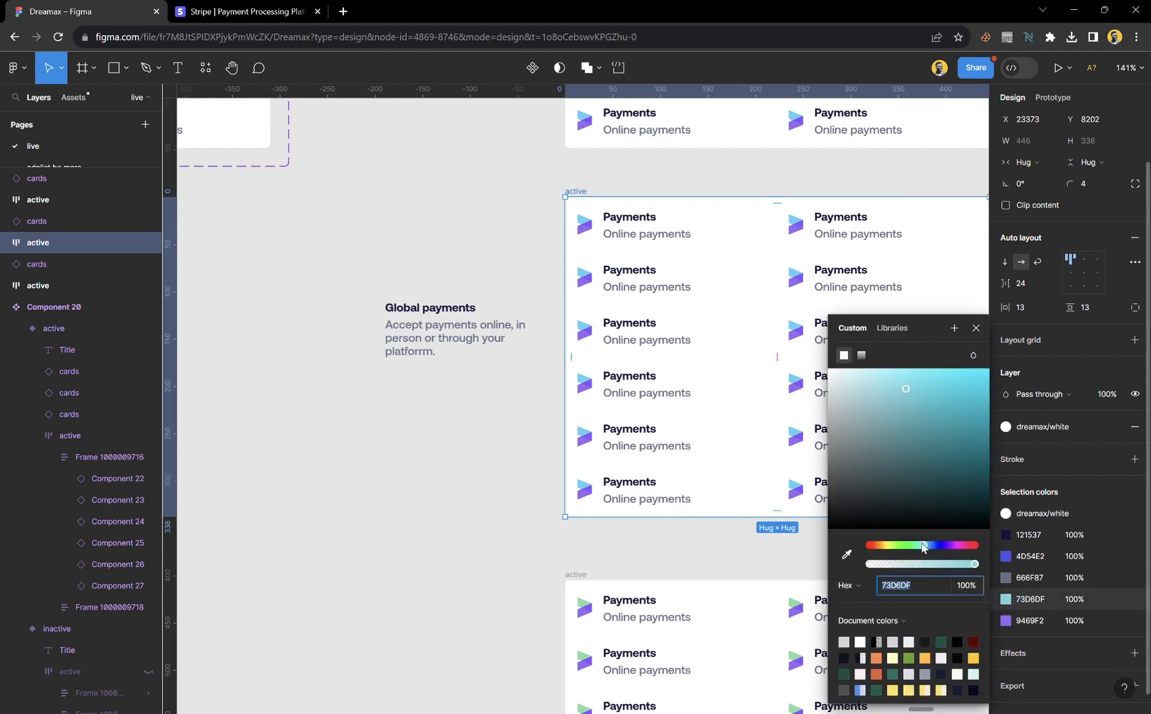
left_click_drag(924, 546, 874, 551)
left_click(976, 328)
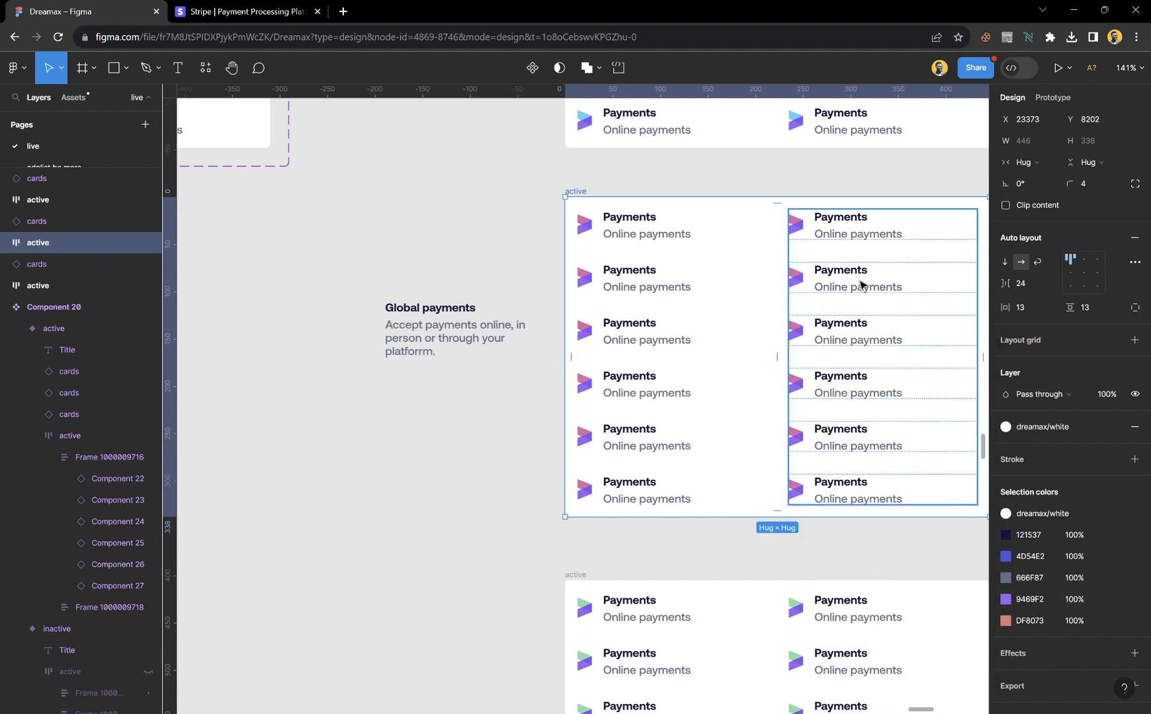
- Review the three copied card and panel pairs, comparing their positions and icon colors
left_click(740, 183)
scroll(773, 387, "down", 3)
scroll(771, 387, "down", 3)
scroll(771, 387, "up", 4)
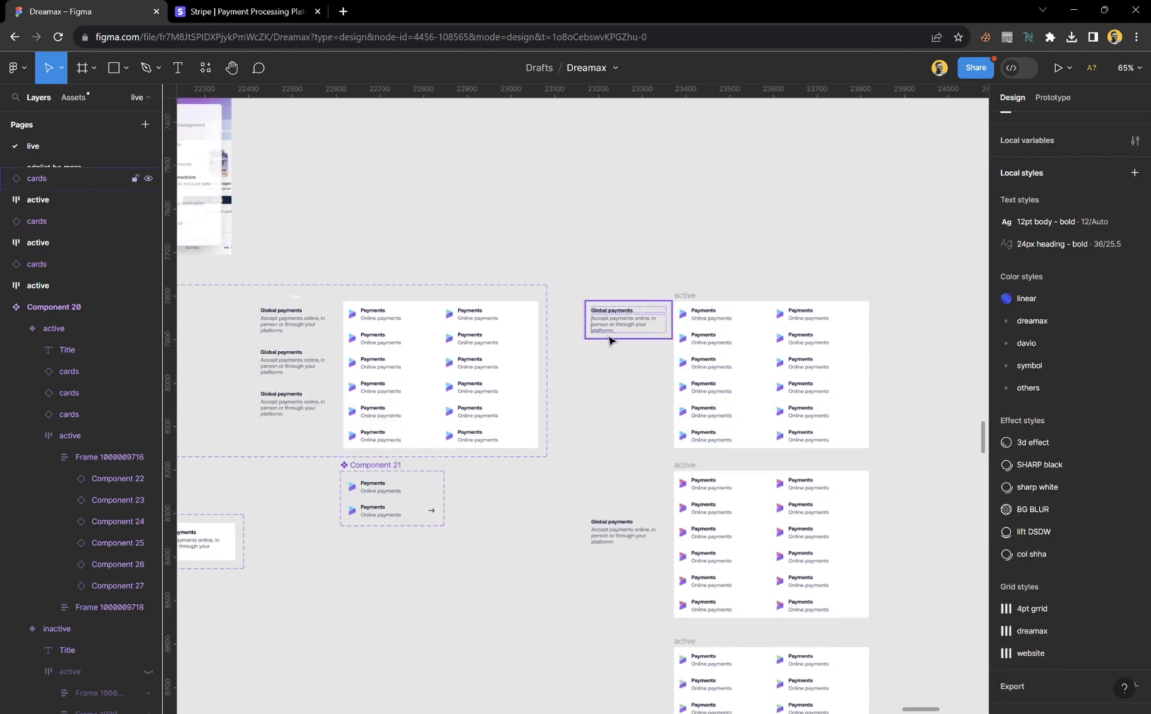
scroll(658, 424, "up", 3)
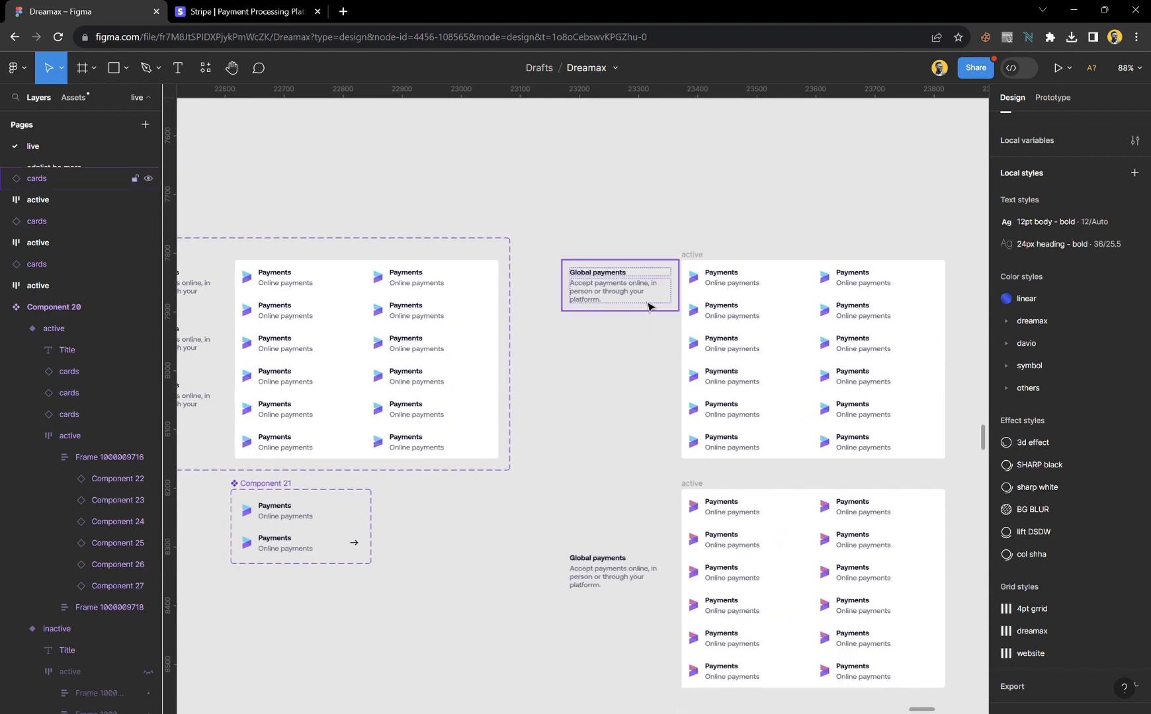
scroll(732, 303, "right", 5)
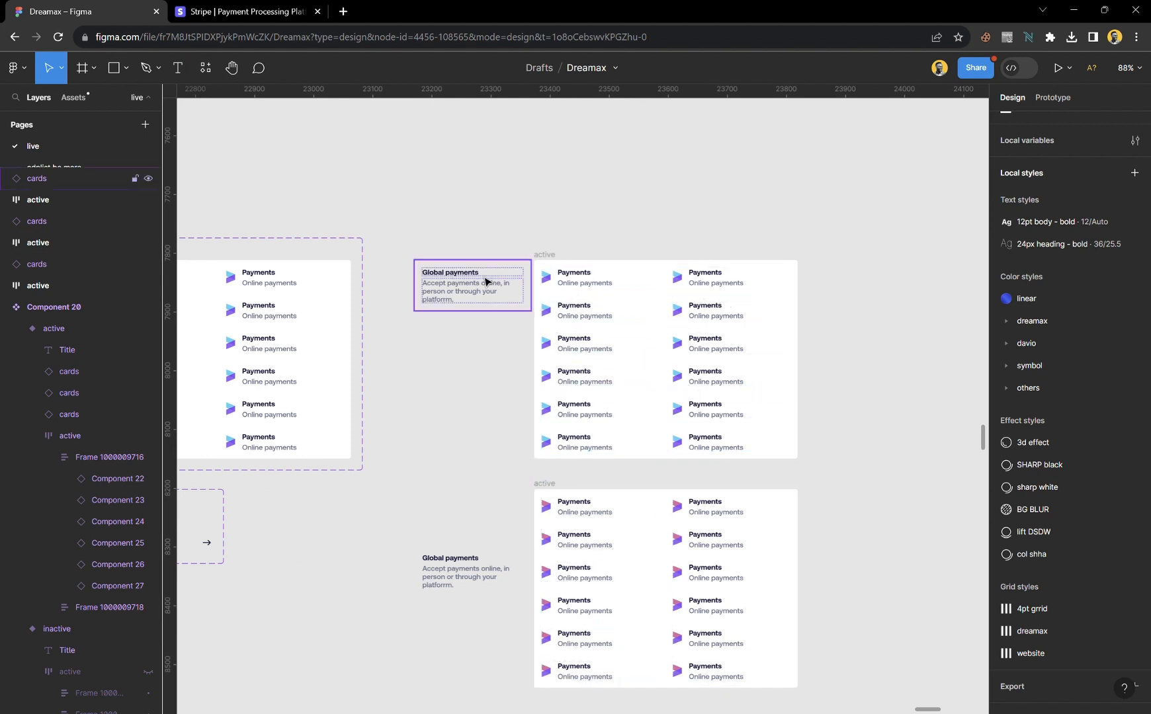
scroll(486, 282, "down", 3)
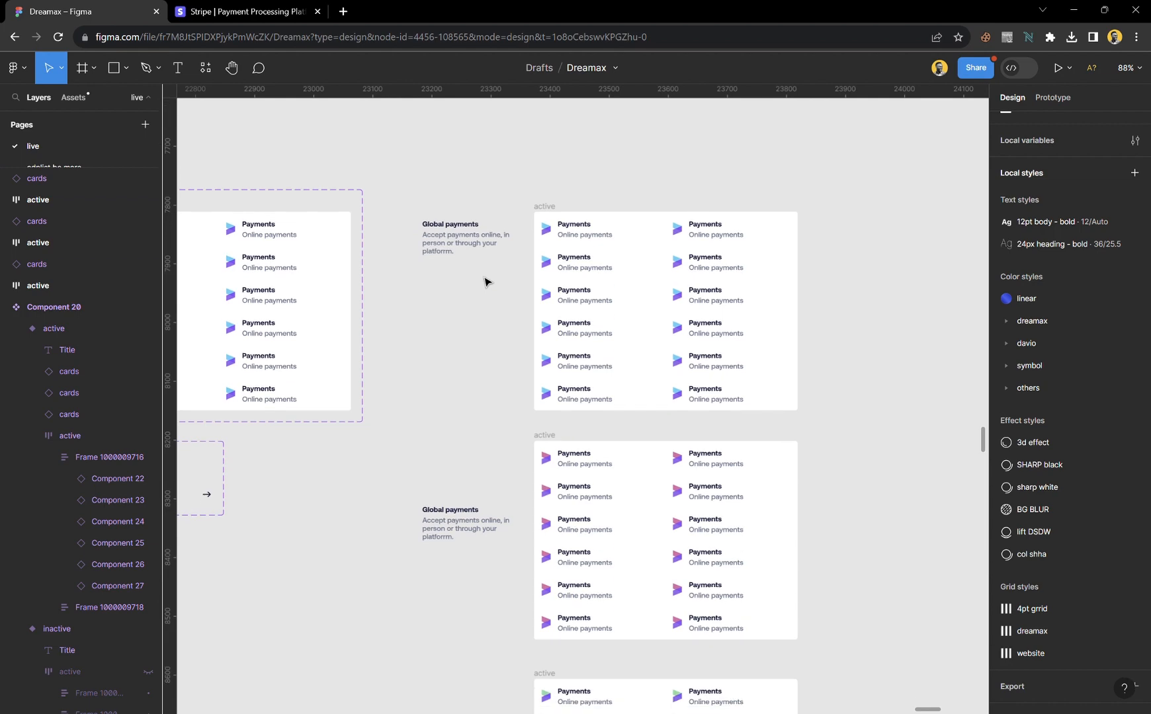
scroll(486, 283, "down", 1)
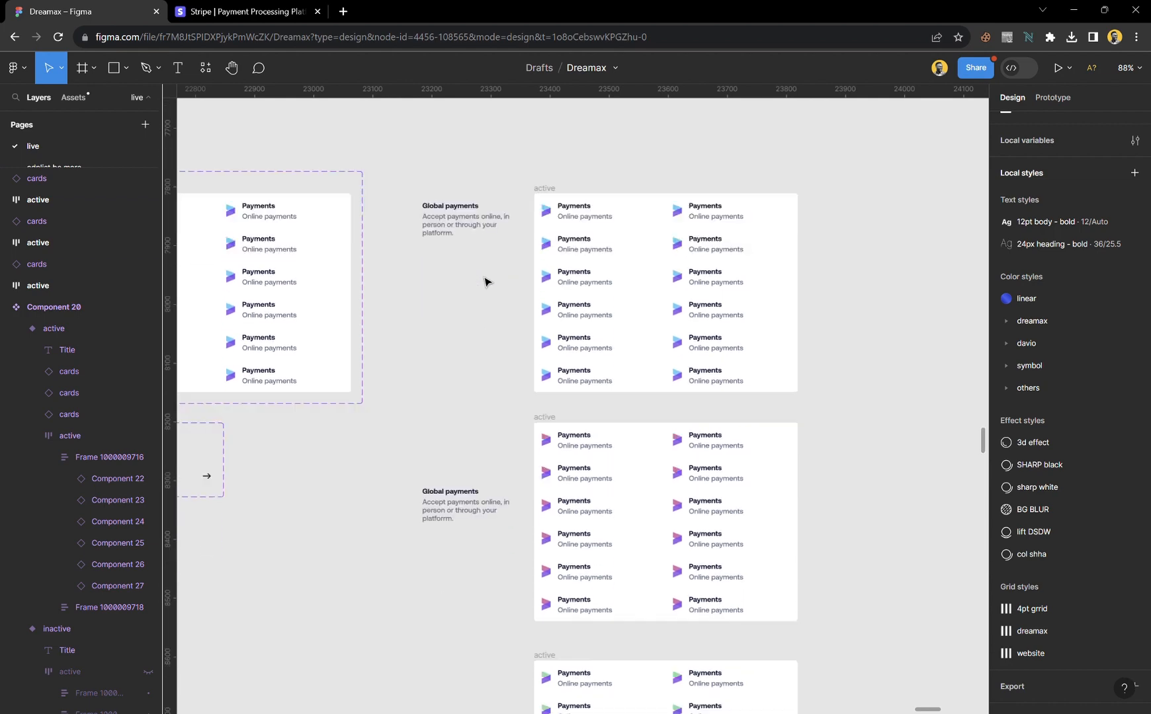
scroll(486, 282, "up", 3)
scroll(487, 283, "up", 2)
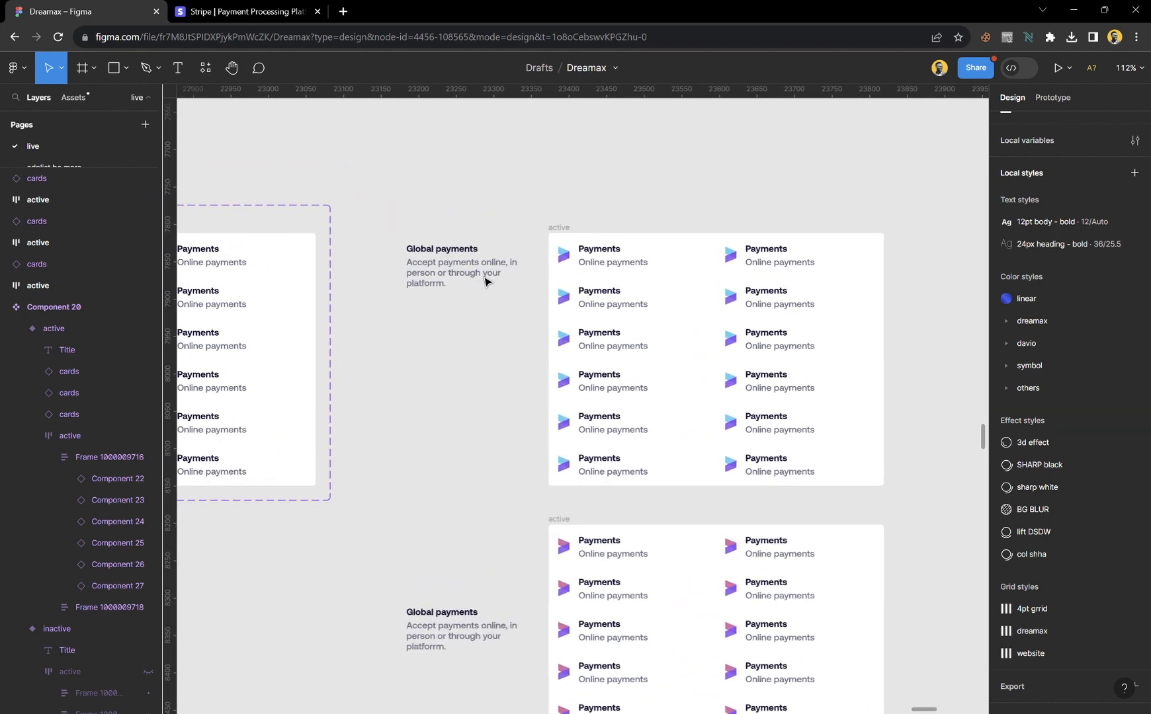
scroll(486, 282, "up", 2)
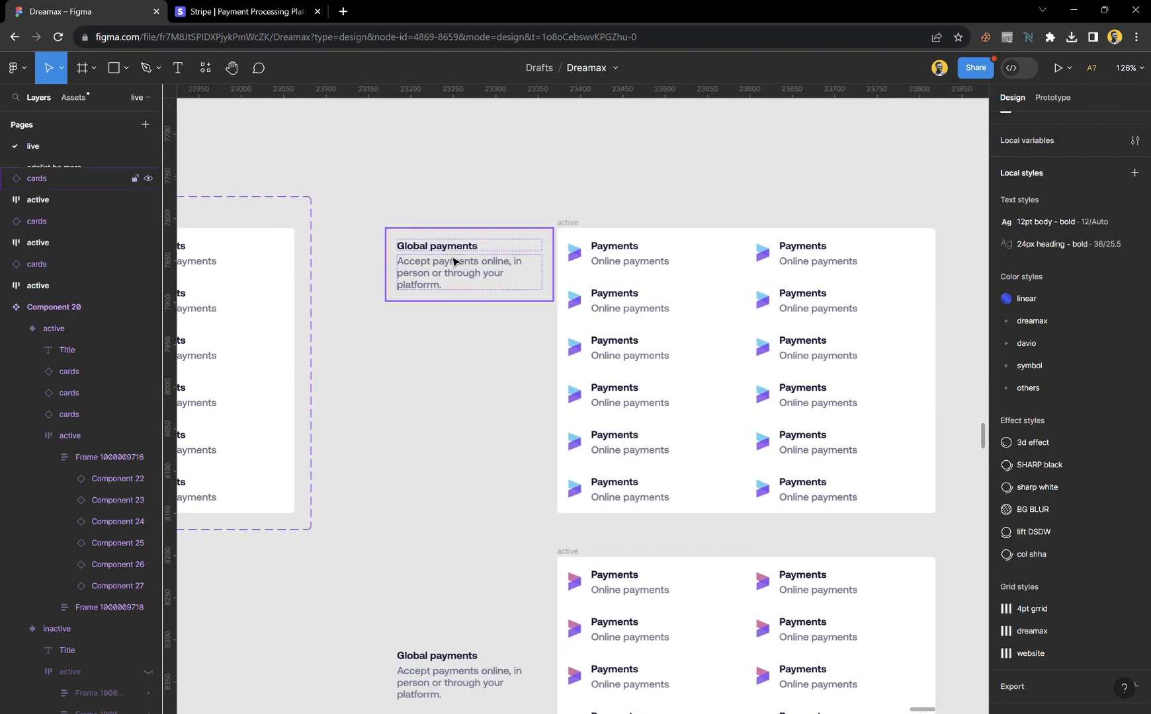
- Wrap the topmost copied Global payments card and its cyan-icon Payments panel together in a new frame
left_click(454, 262)
left_click(572, 229)
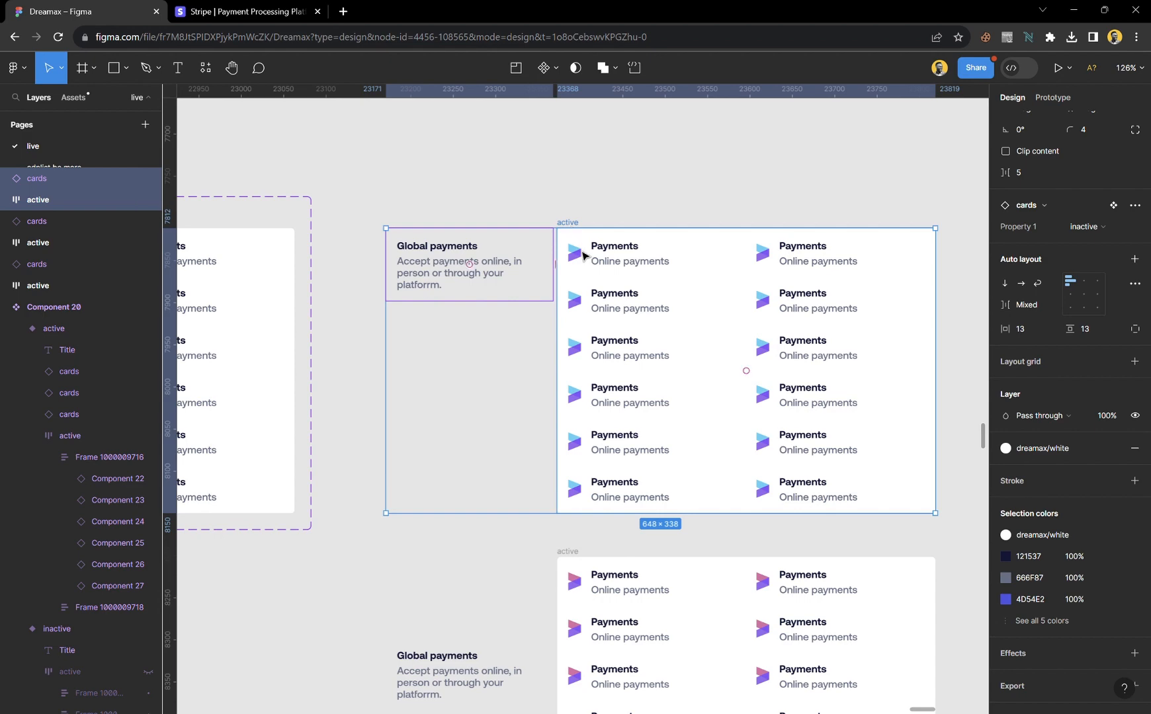
right_click(574, 252)
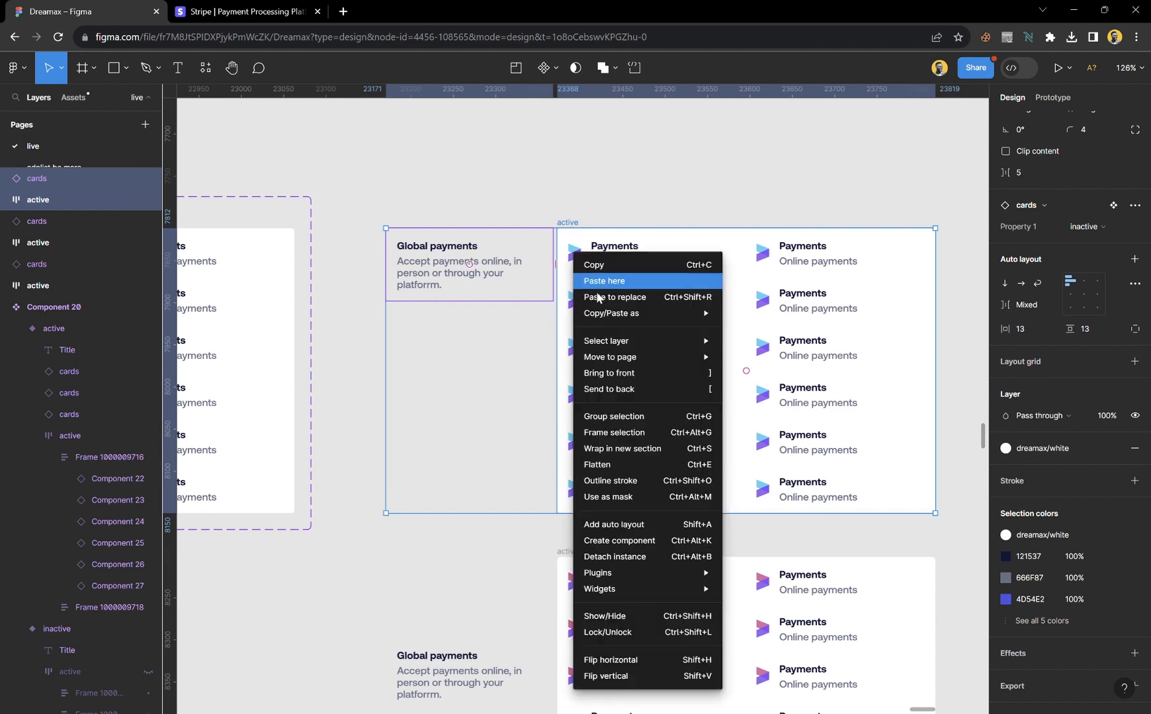
left_click(625, 433)
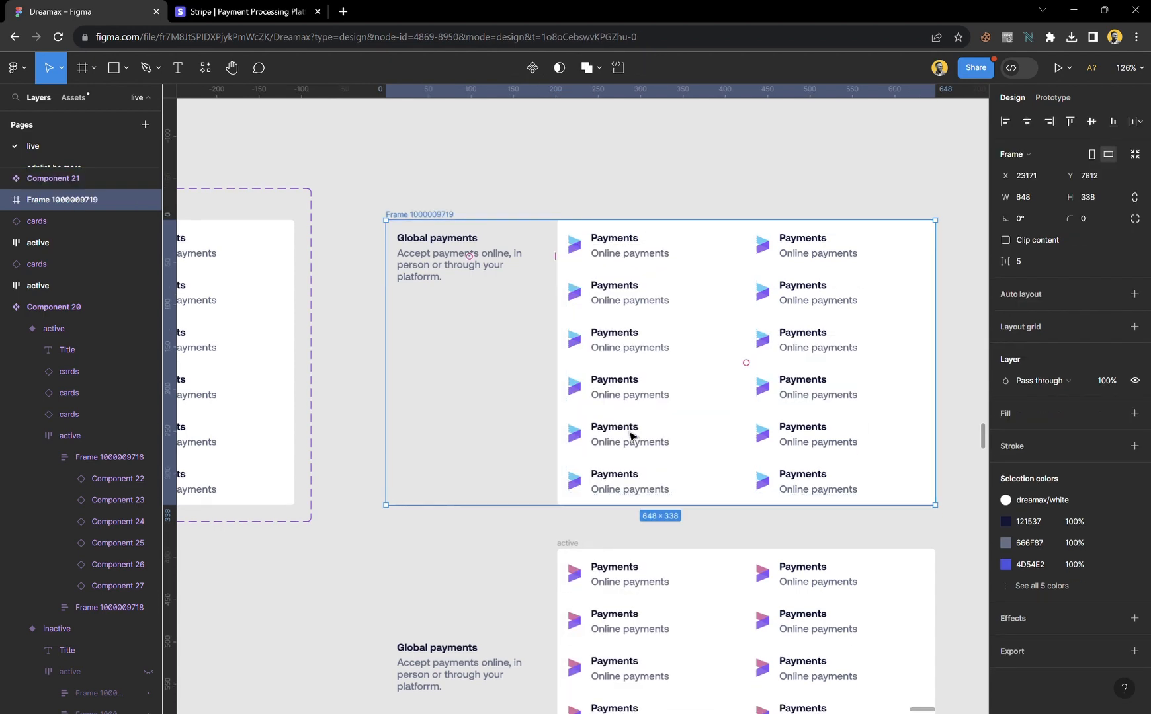
- Wrap the middle copied Global payments card and its red-icon Payments panel together in a new frame
scroll(504, 363, "down", 4)
left_click(476, 439)
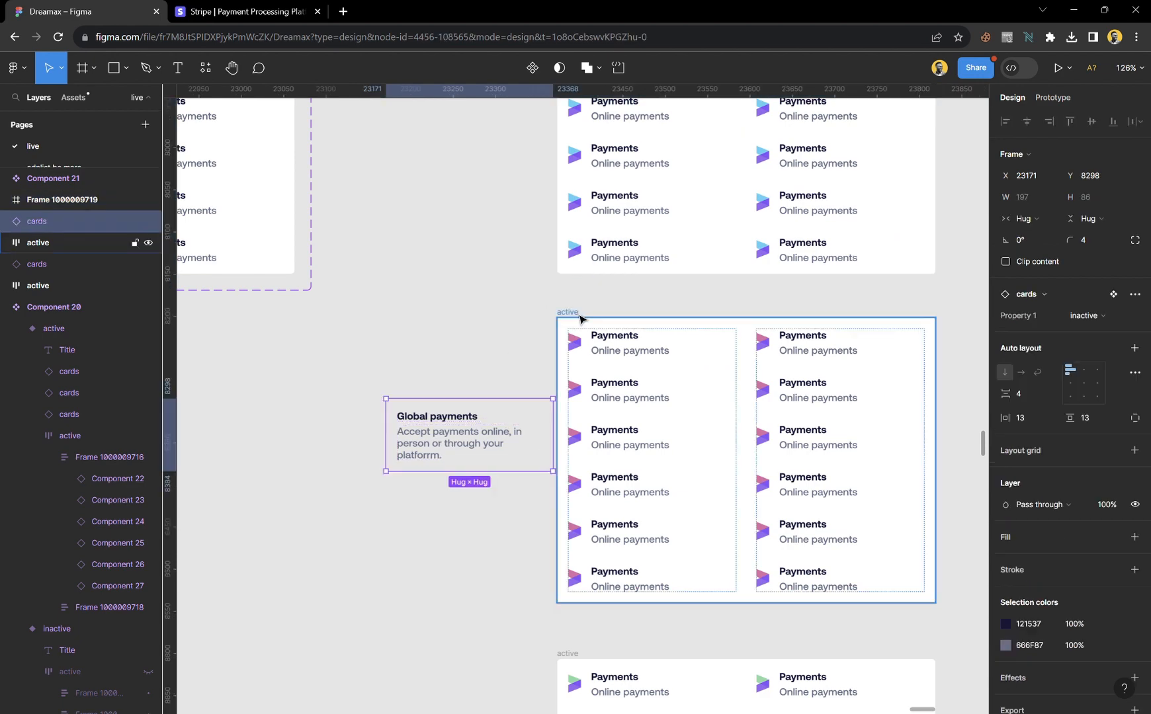
left_click(581, 319, "shift")
right_click(588, 387)
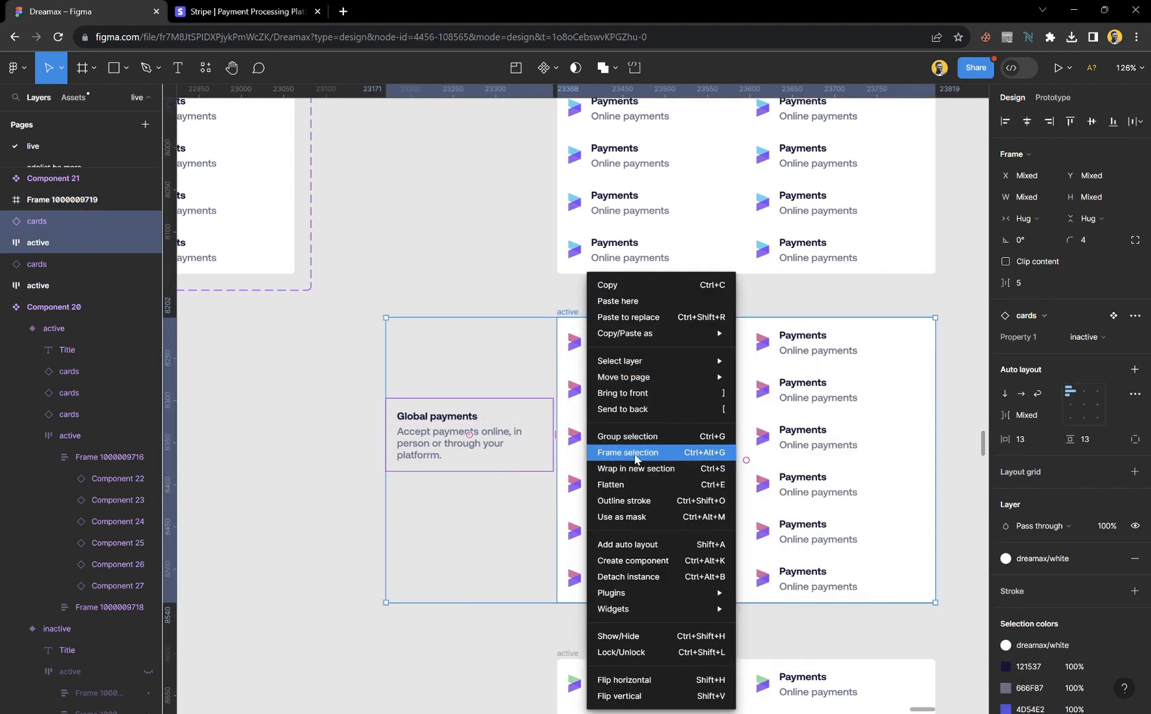
left_click(636, 457)
- Wrap the lowest copied Global payments card and its green-icon Payments panel together in a new frame
scroll(642, 457, "down", 4)
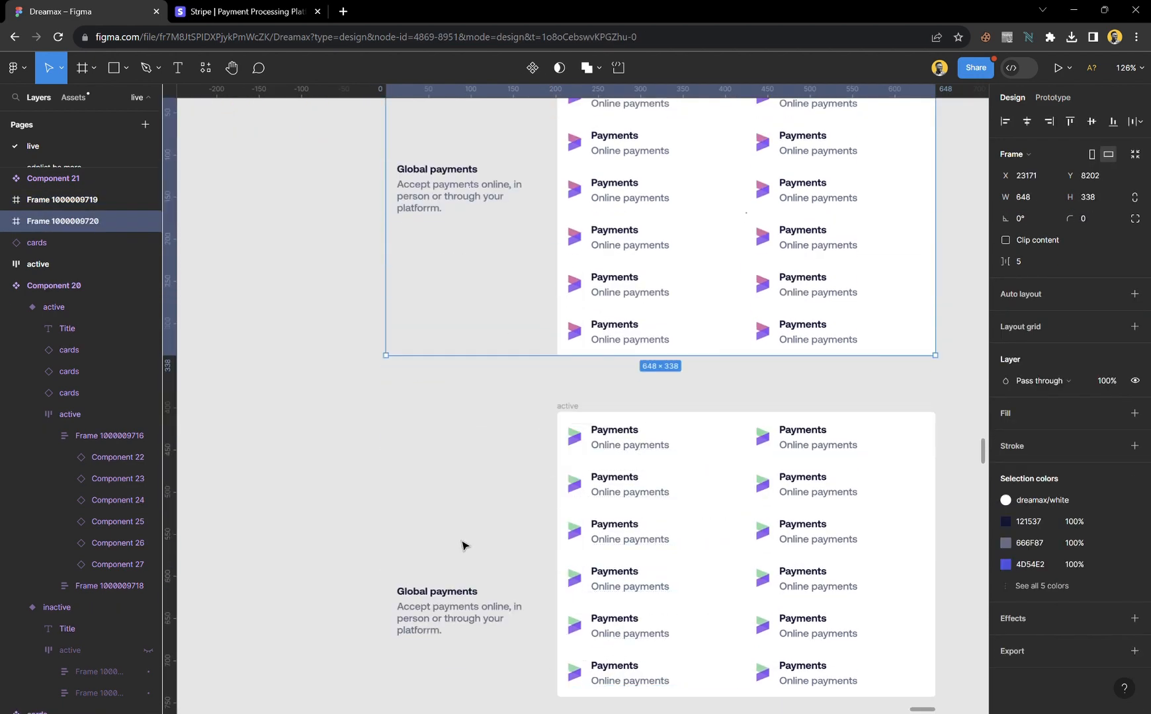
left_click(460, 610)
left_click(567, 408, "shift")
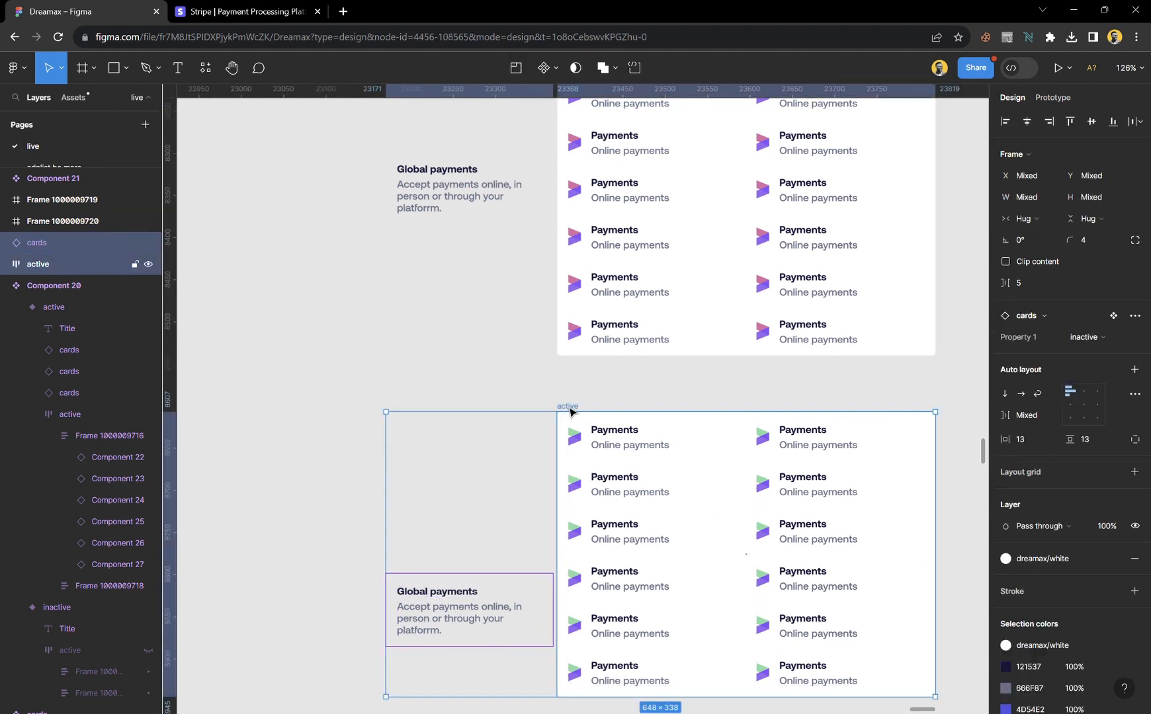
right_click(634, 472)
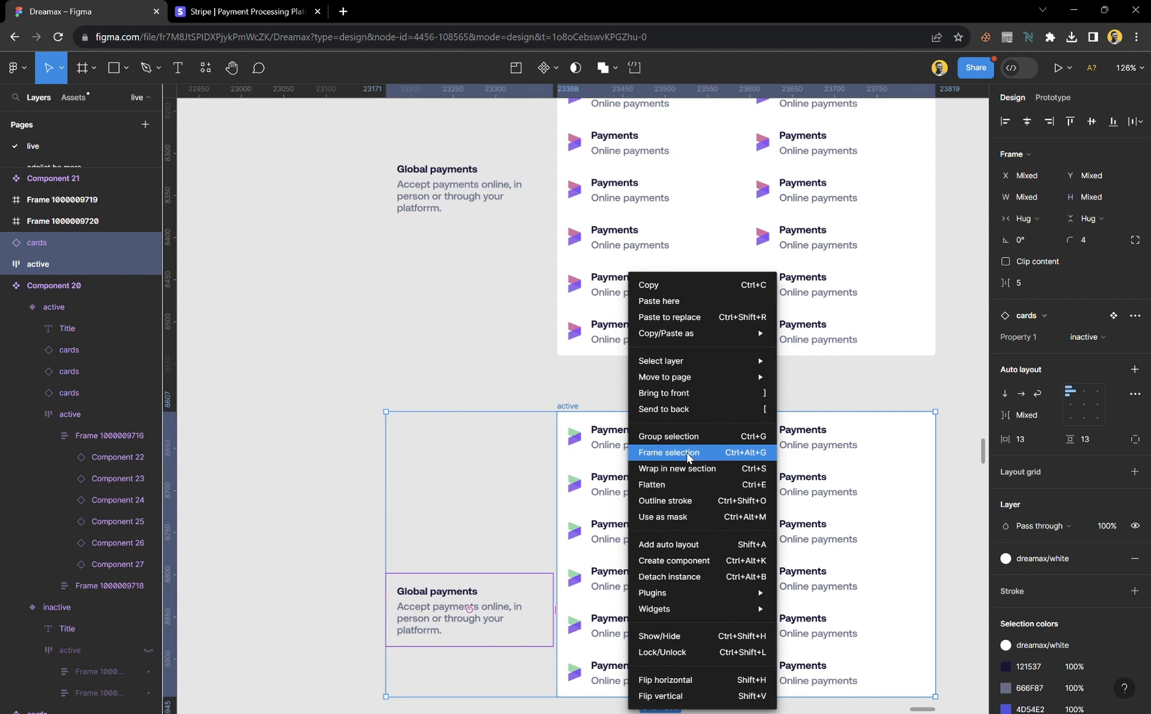
left_click(688, 458)
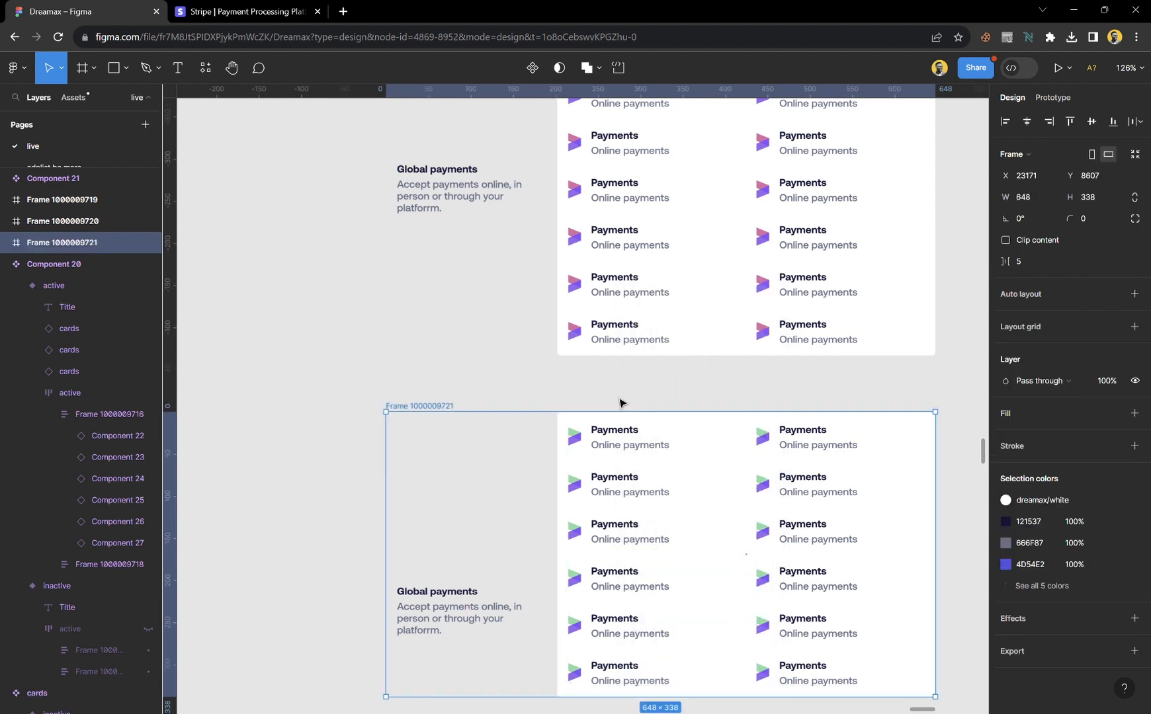
- Move the Stripe homepage screenshot farther away from the three framed pairs, to about X 24994
scroll(622, 401, "down", 4)
scroll(622, 400, "up", 4)
scroll(619, 402, "up", 5)
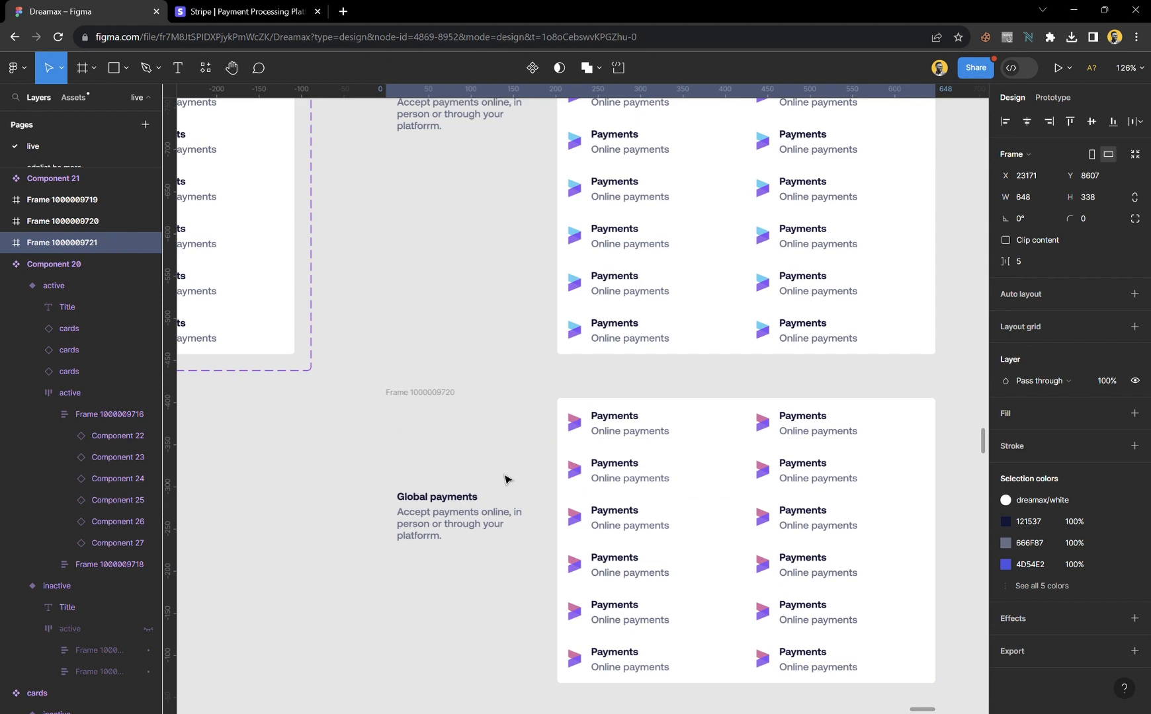
scroll(504, 463, "up", 2)
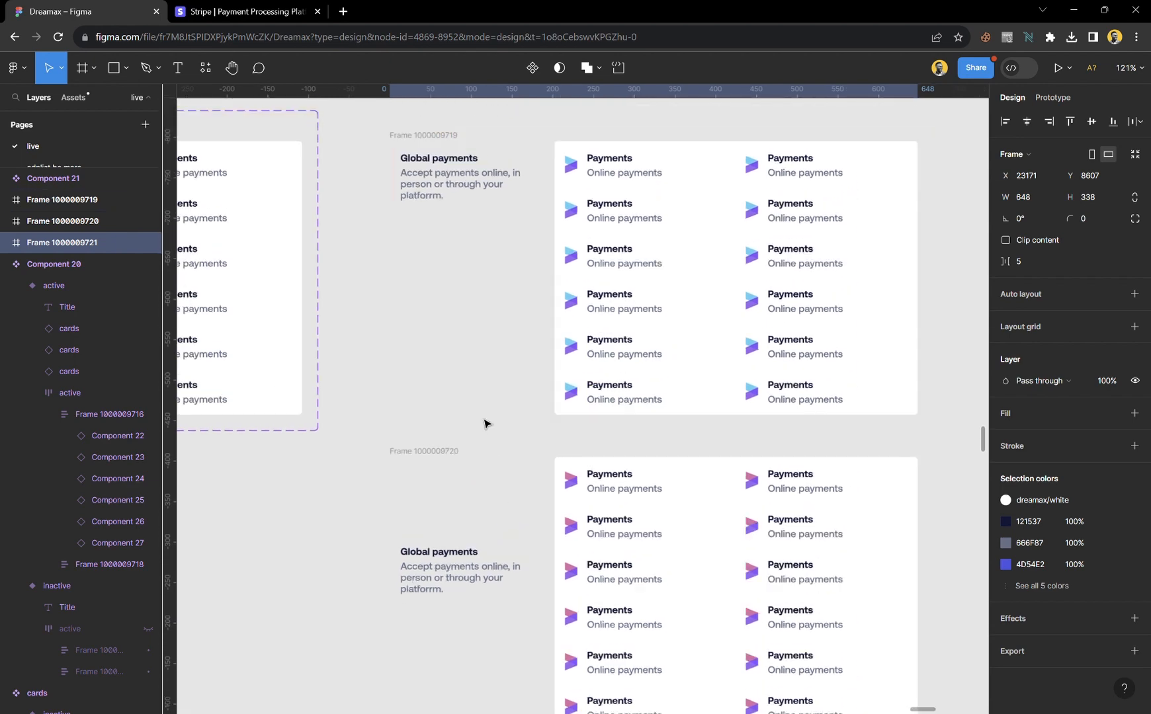
scroll(485, 424, "down", 5)
scroll(480, 416, "down", 3)
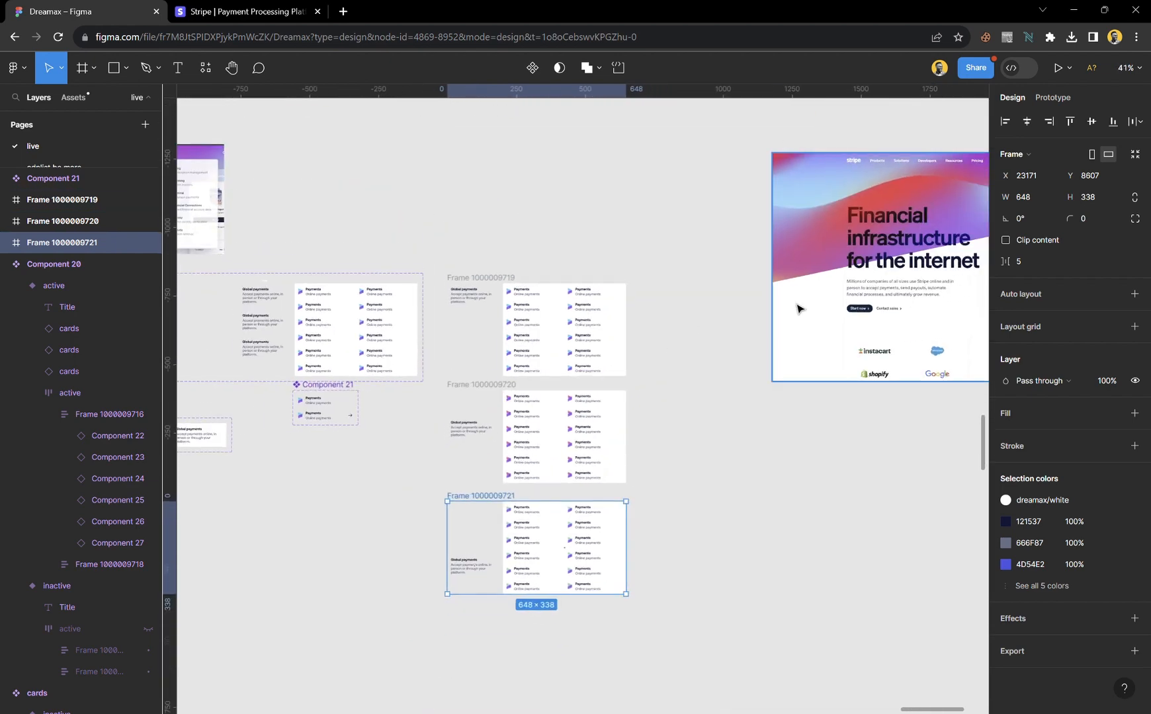
left_click_drag(800, 306, 971, 303)
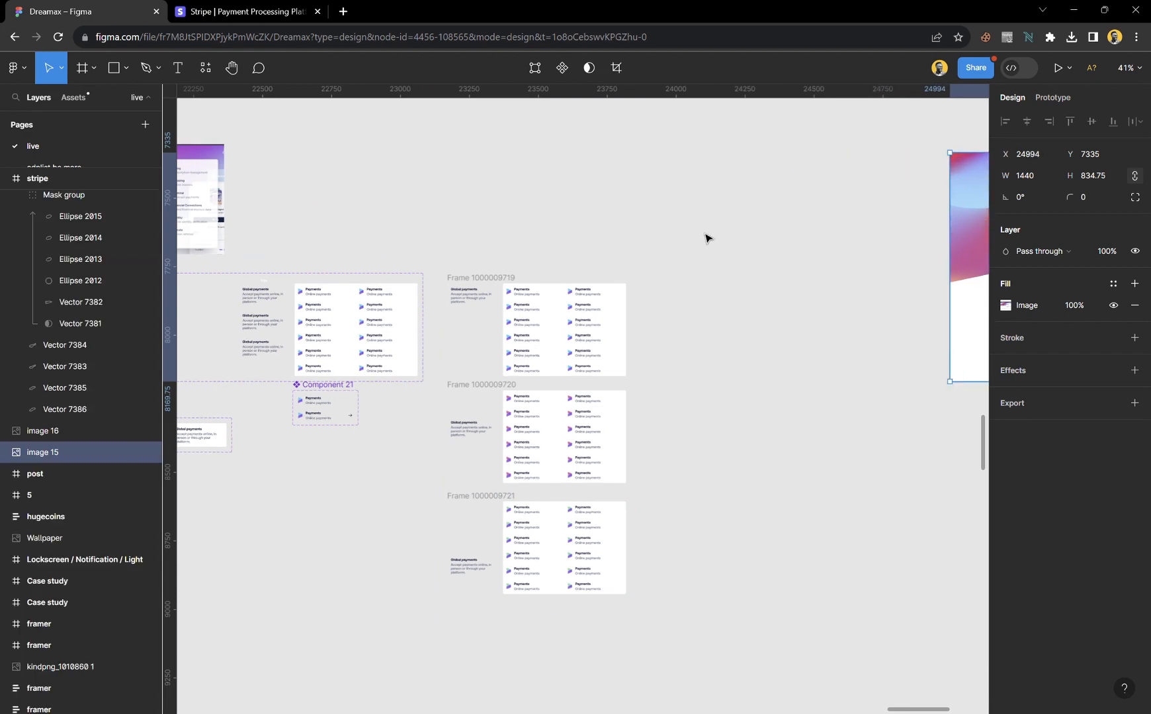
- Try a white FFFFFF fill on the Global payments card inside the topmost framed pair
scroll(457, 314, "up", 2)
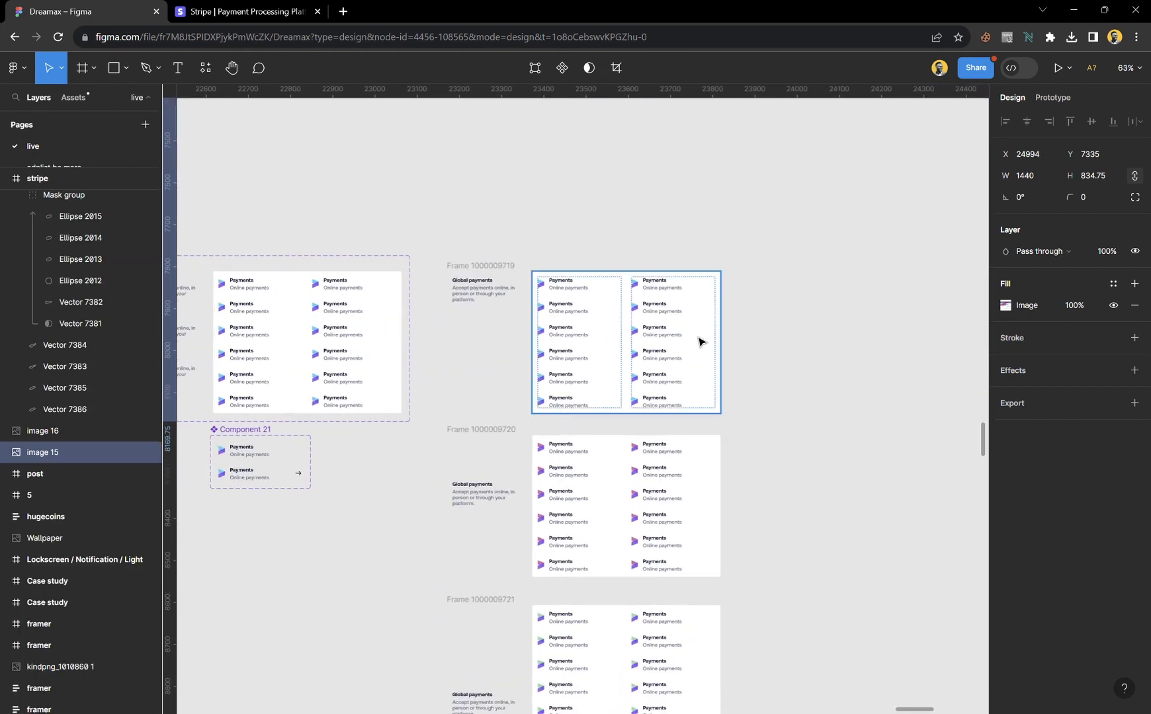
scroll(496, 290, "up", 5)
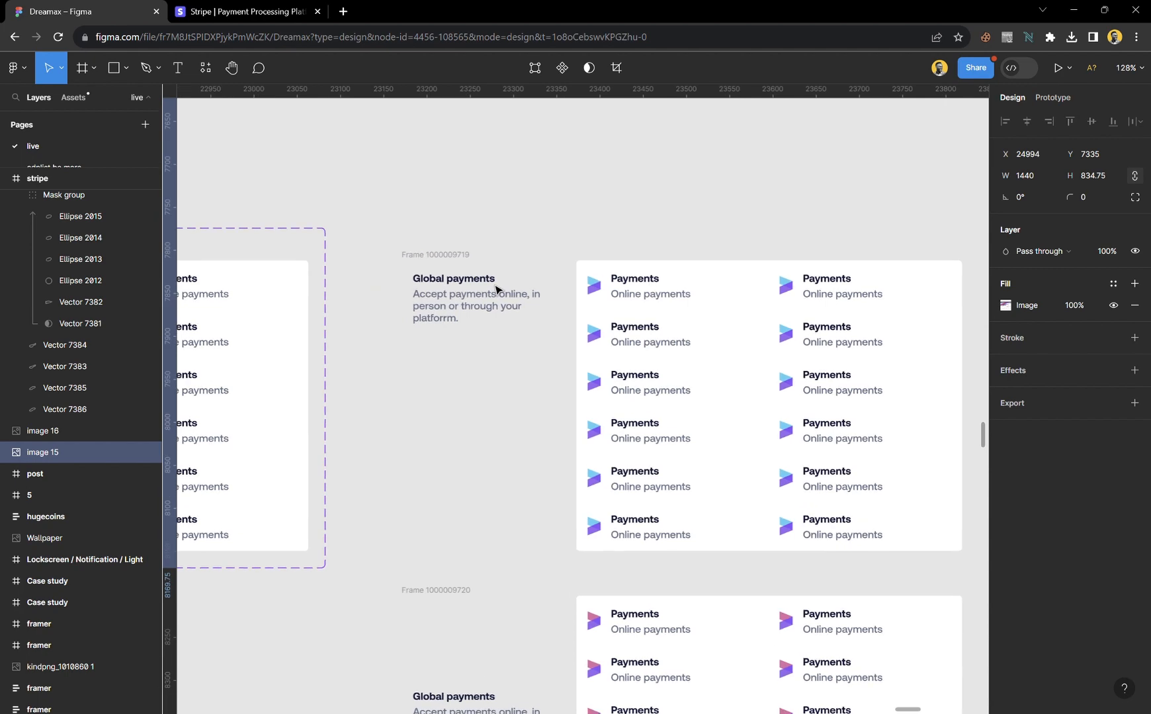
scroll(497, 289, "down", 1)
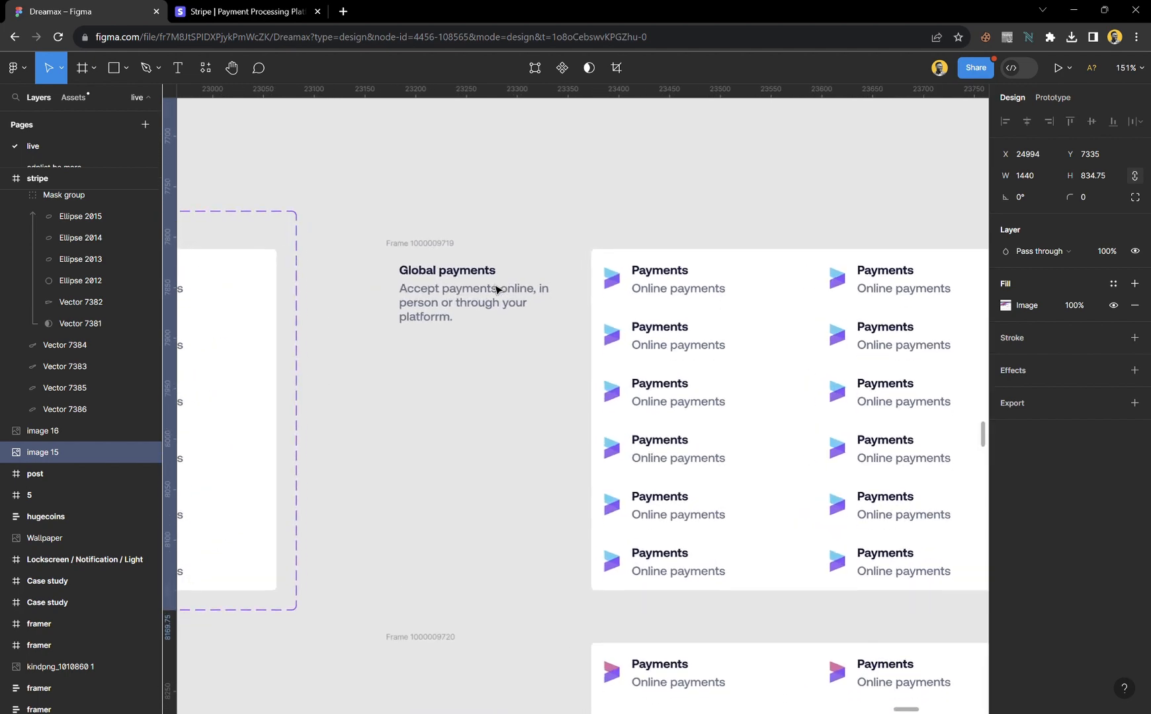
scroll(496, 289, "right", 4)
scroll(496, 289, "left", 3)
scroll(496, 289, "left", 1)
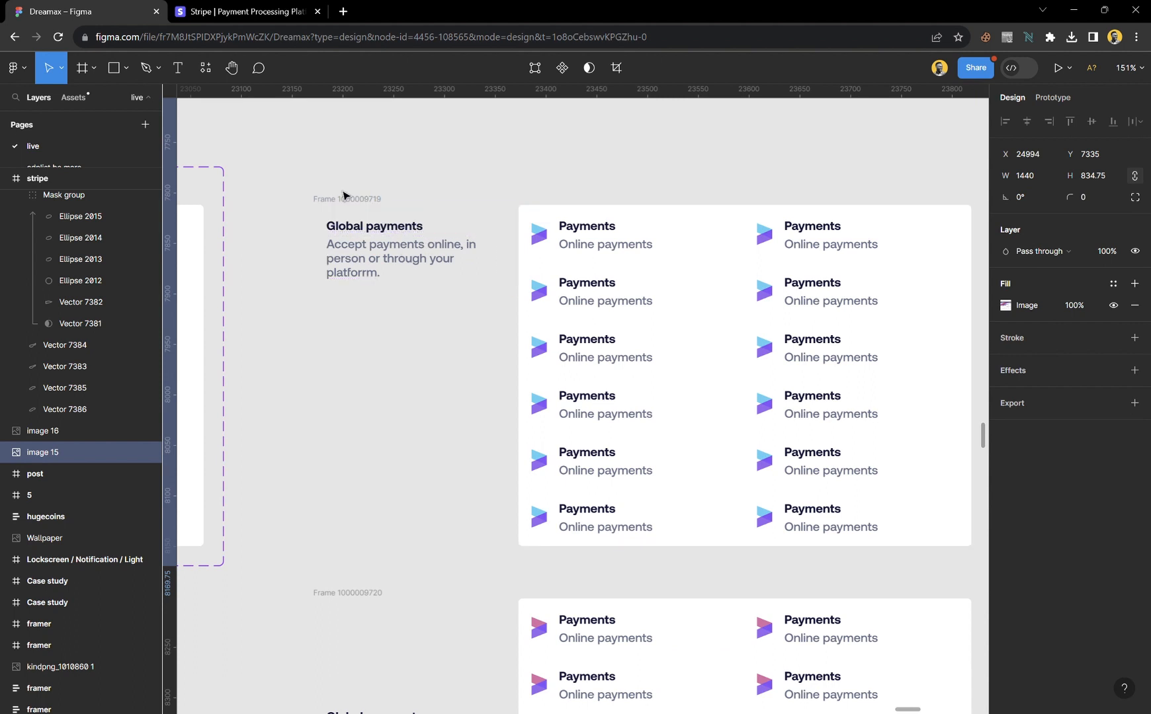
left_click(368, 198)
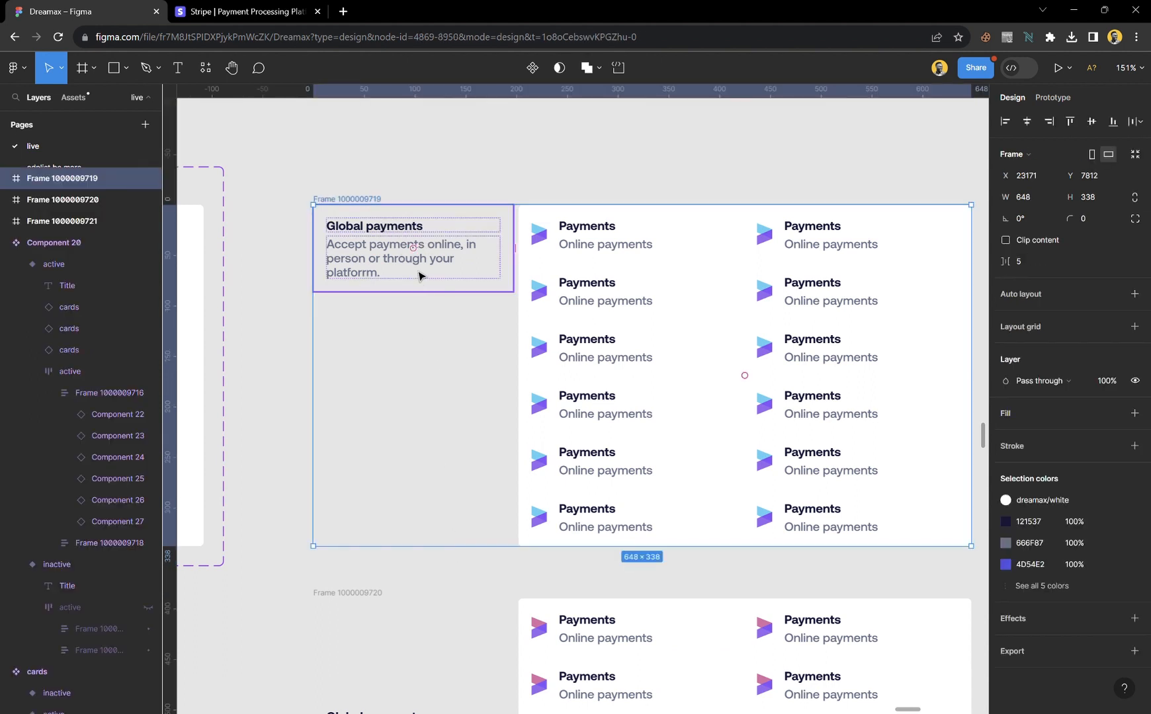
left_click(391, 243)
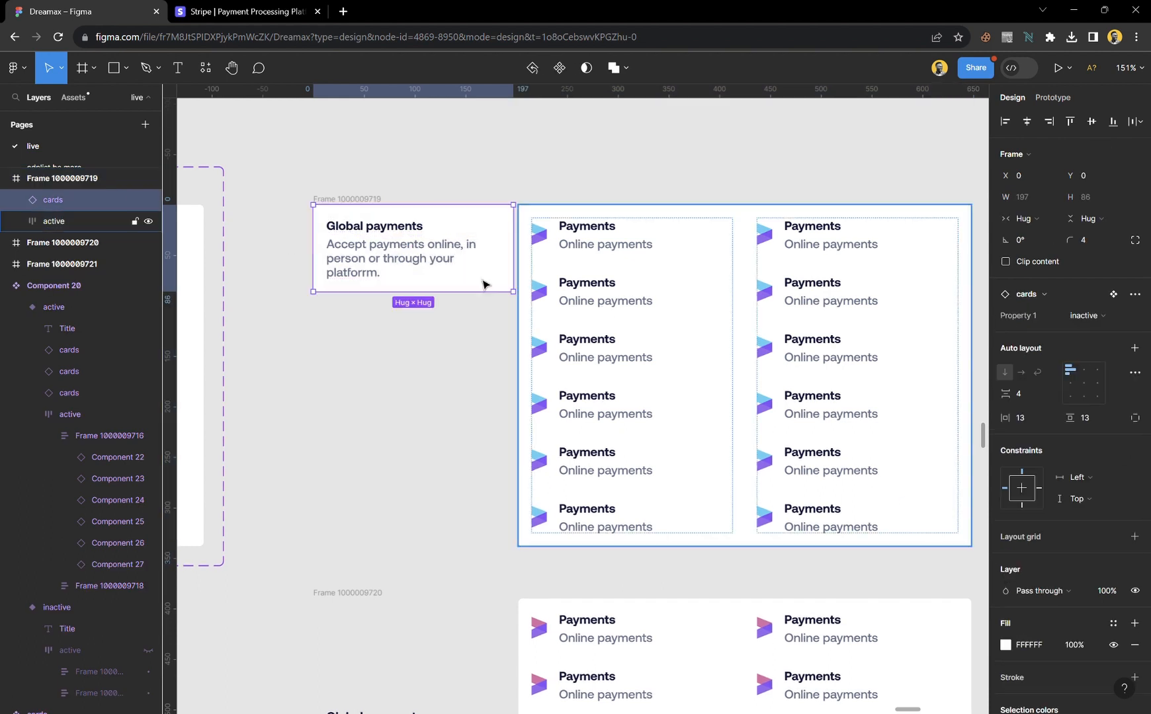
left_click(432, 192)
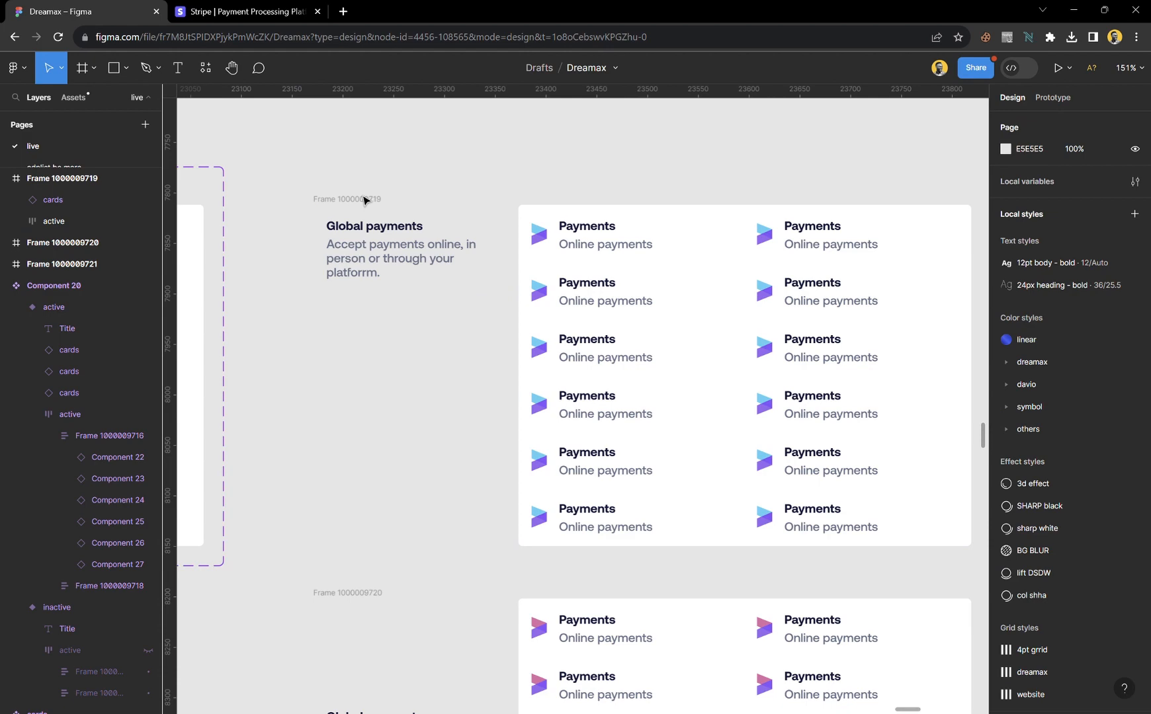
- Give the topmost framed pair a black 1 px inside stroke and shorten the frame to a height of 298
left_click(365, 200)
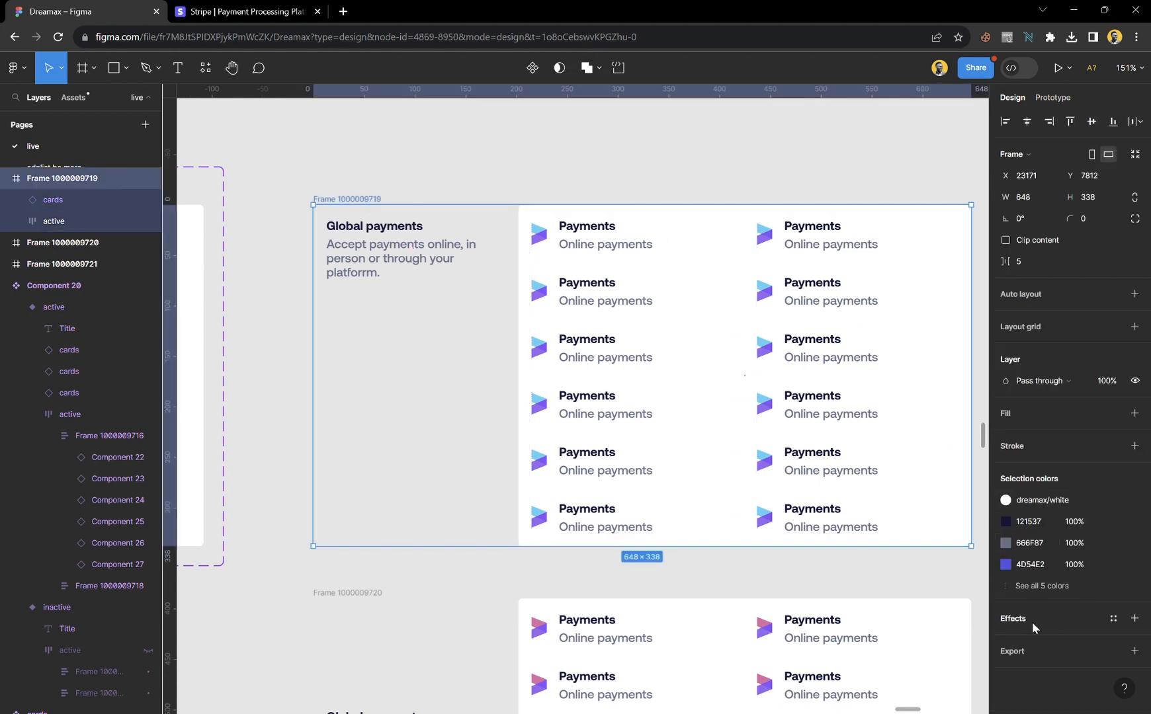
left_click(1135, 446)
scroll(423, 285, "up", 3)
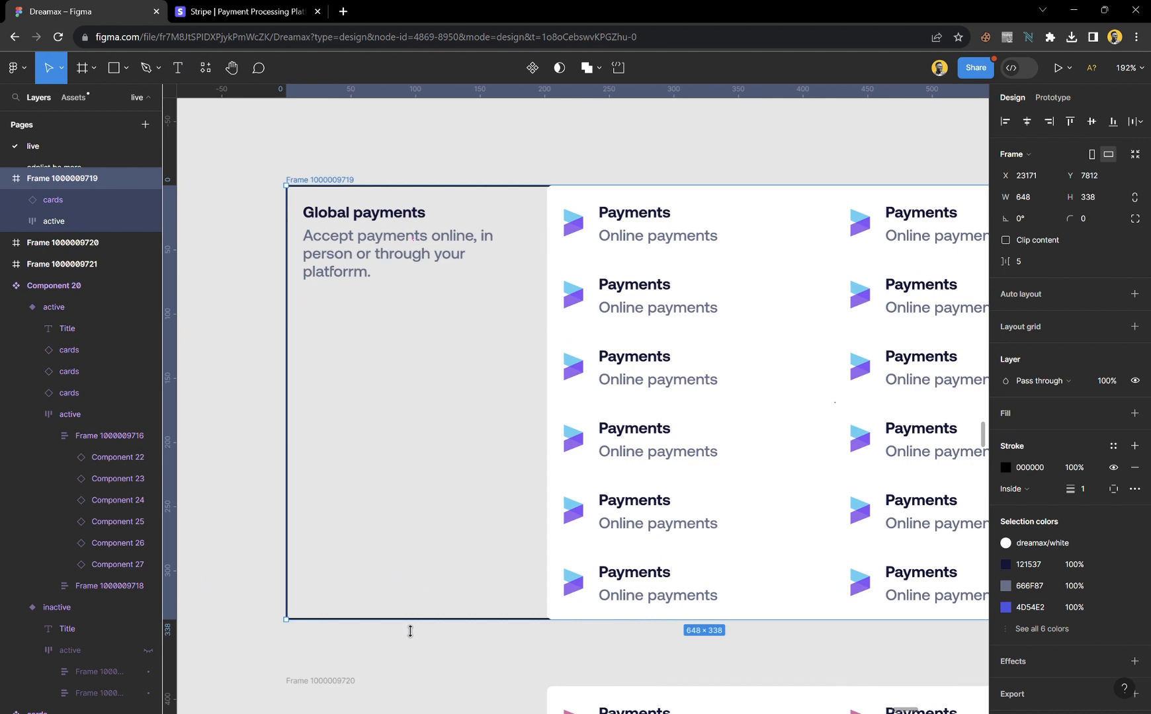
left_click_drag(410, 631, 411, 577)
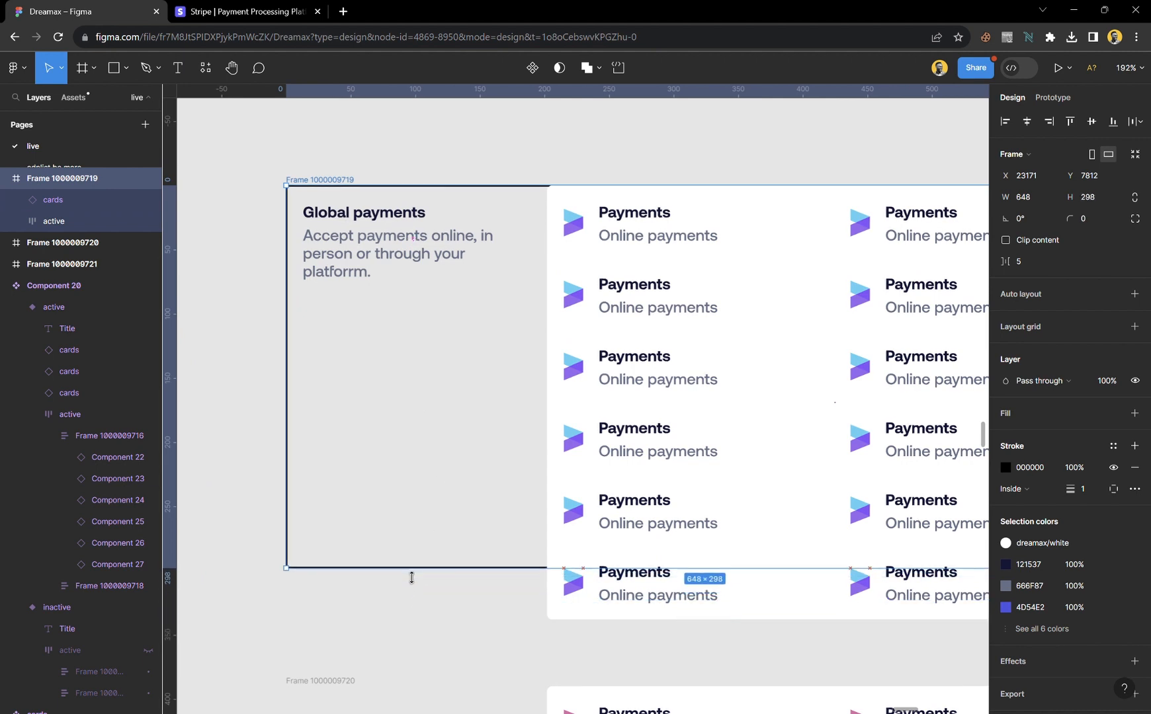
- Outline the topmost frame's Global payments card with a black 1 px stroke and shorten the frame to the card's height of 86
left_click(387, 270)
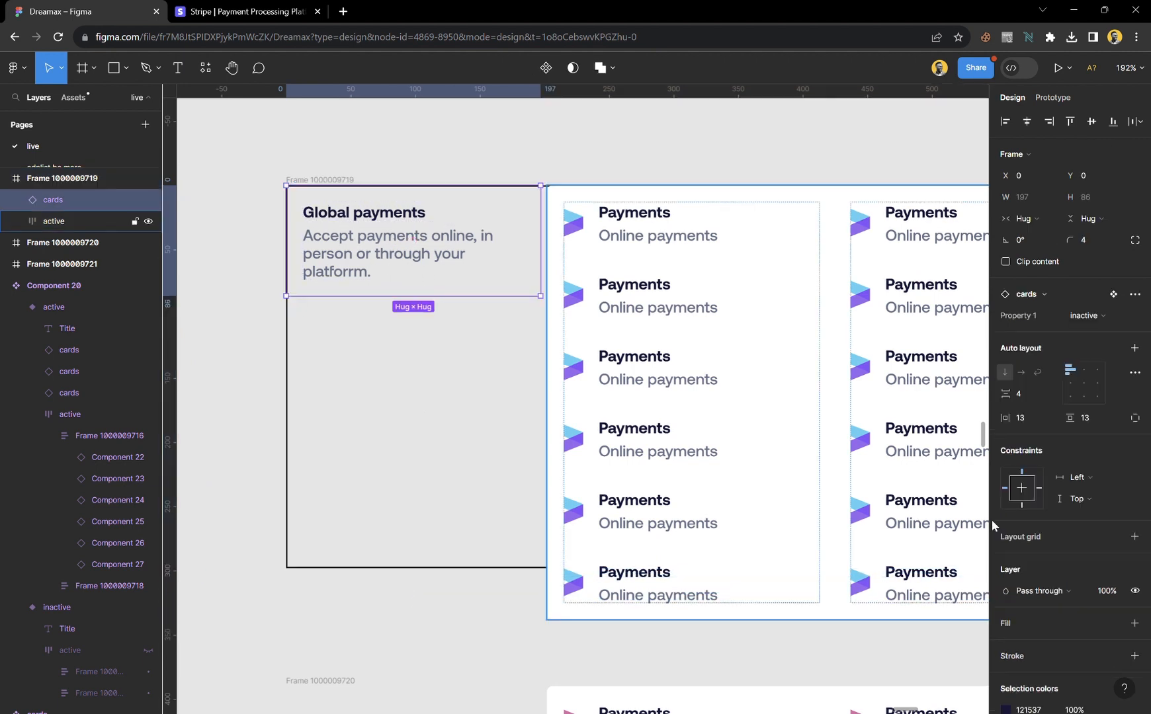
left_click(390, 380)
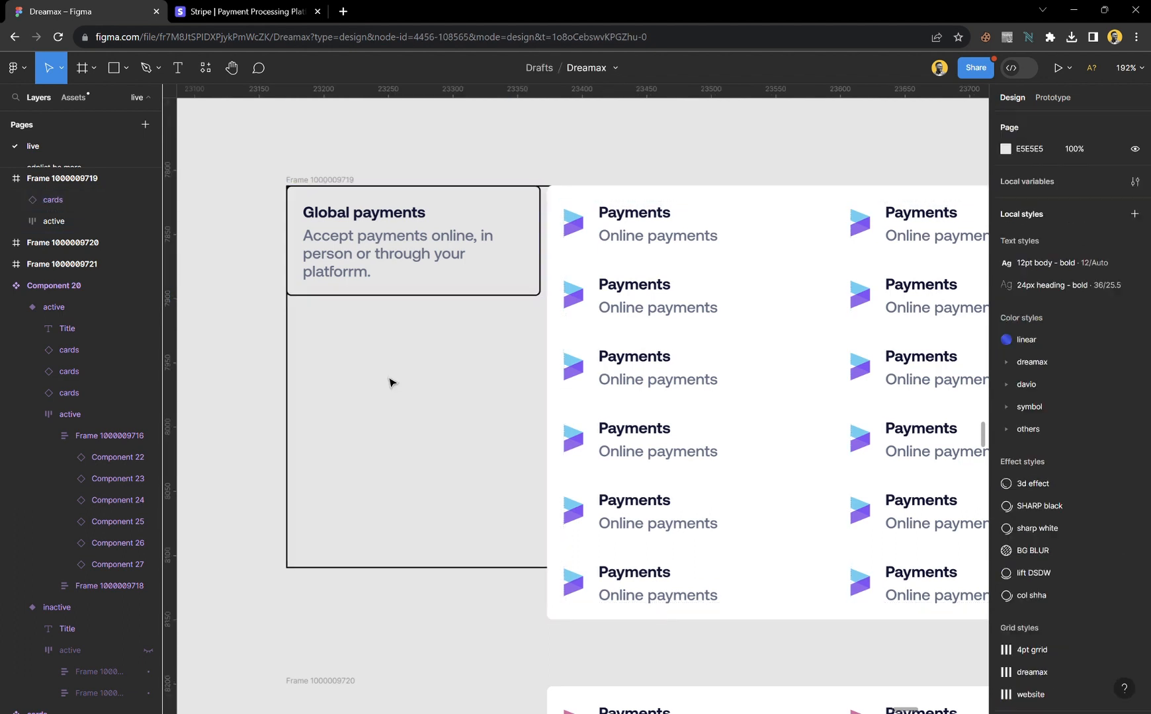
left_click(325, 180)
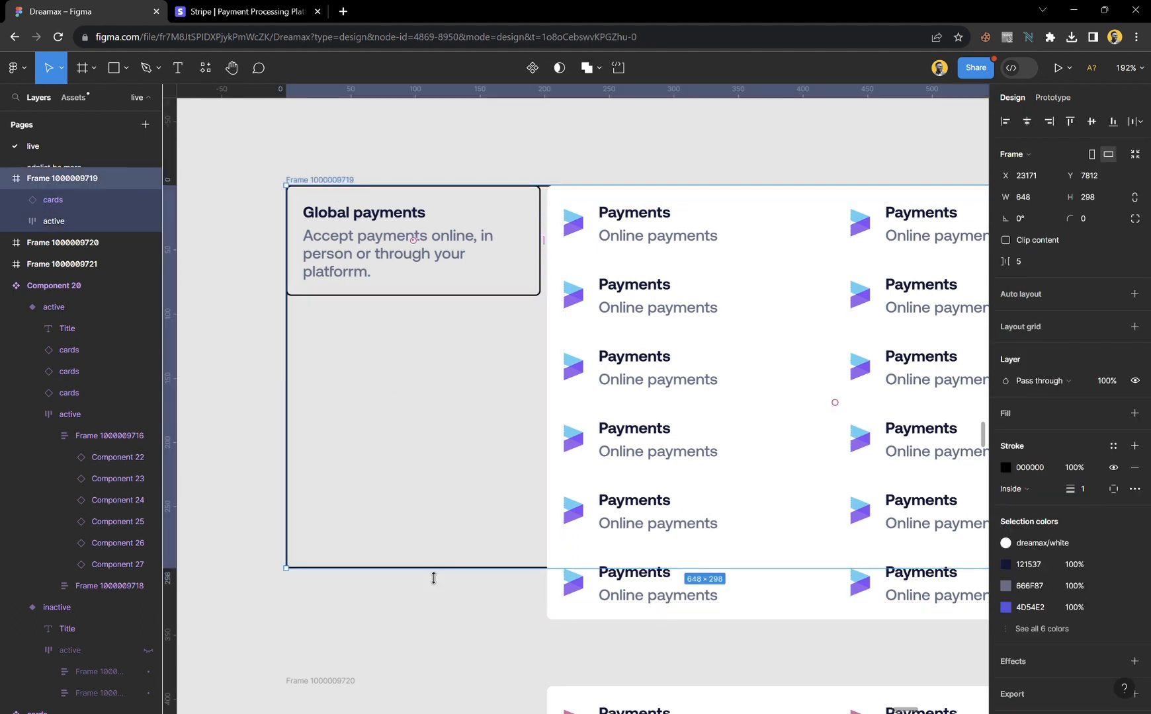
left_click_drag(433, 578, 434, 305)
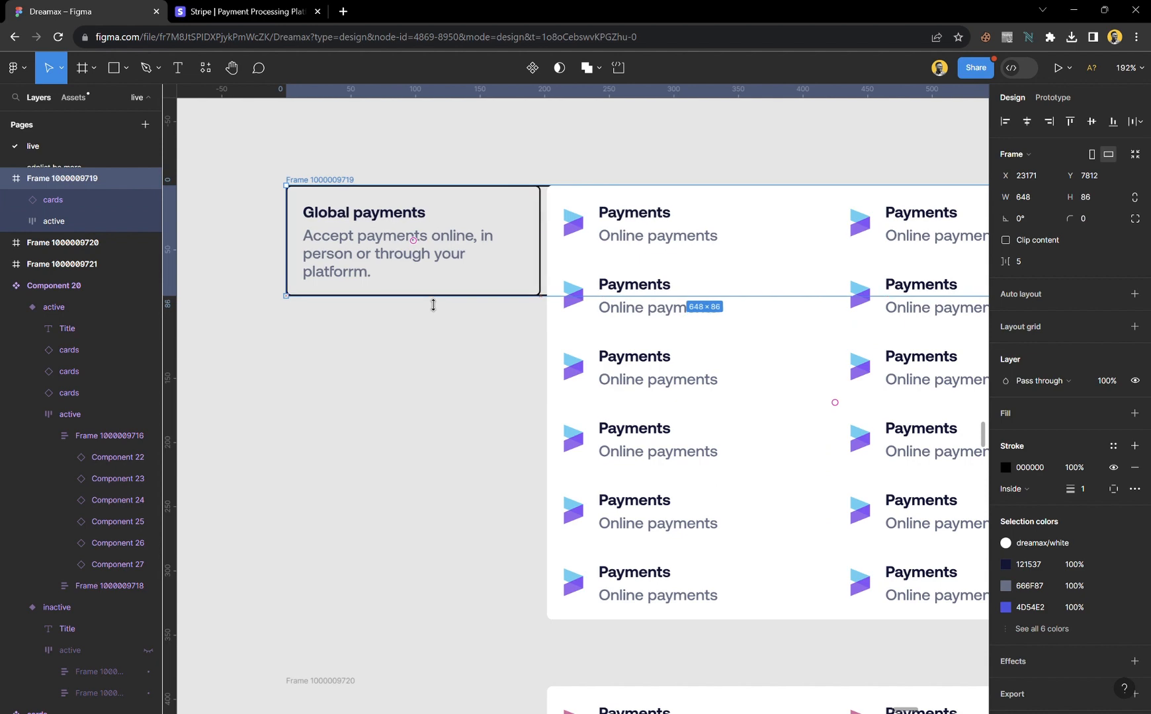
scroll(433, 305, "up", 10)
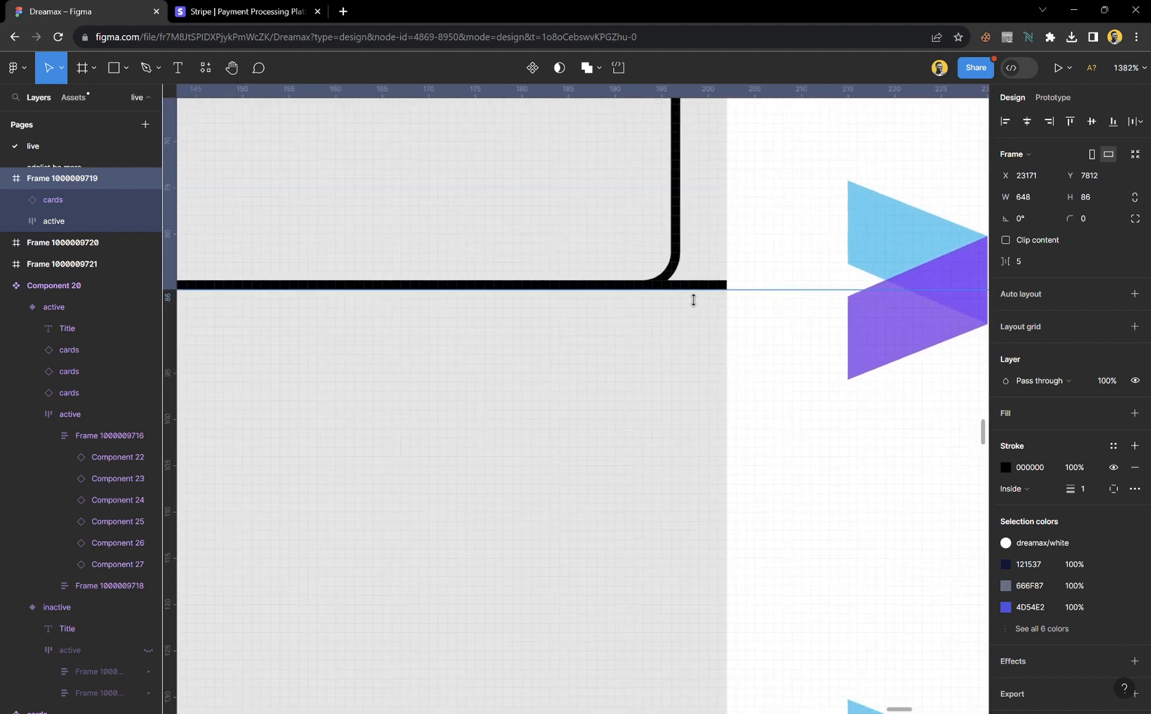
scroll(686, 324, "down", 12)
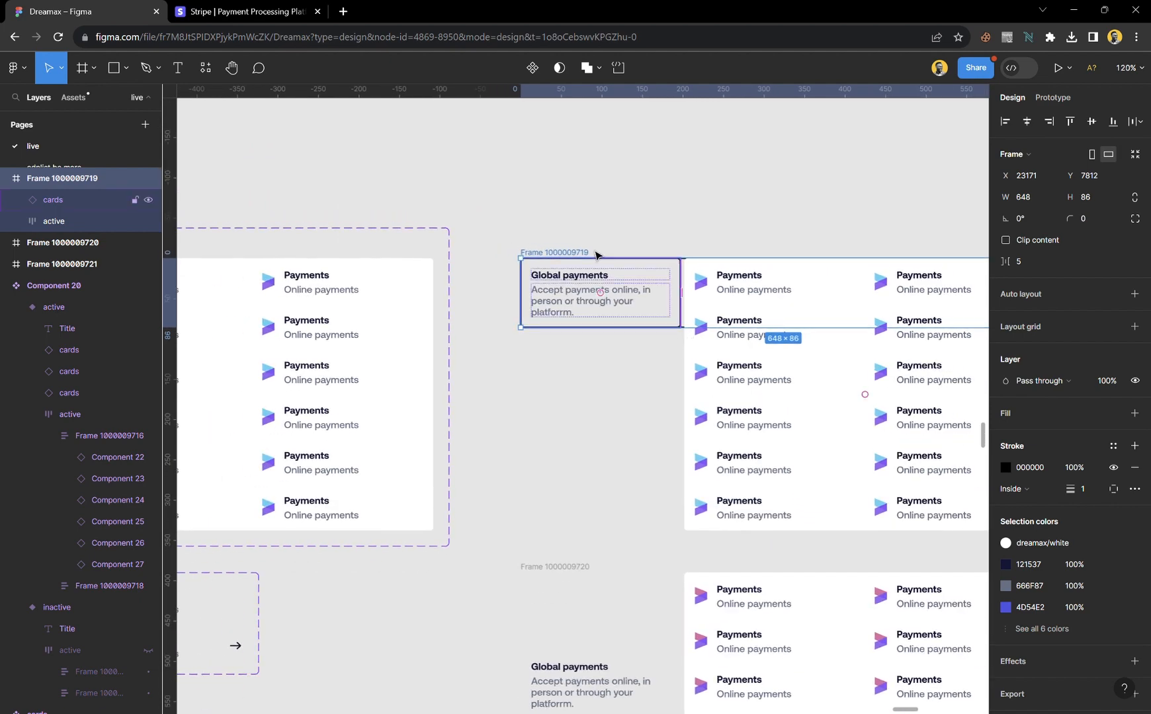
- Remove the black strokes from the topmost frame and from the Global payments card inside it
left_click(593, 239)
left_click(582, 257)
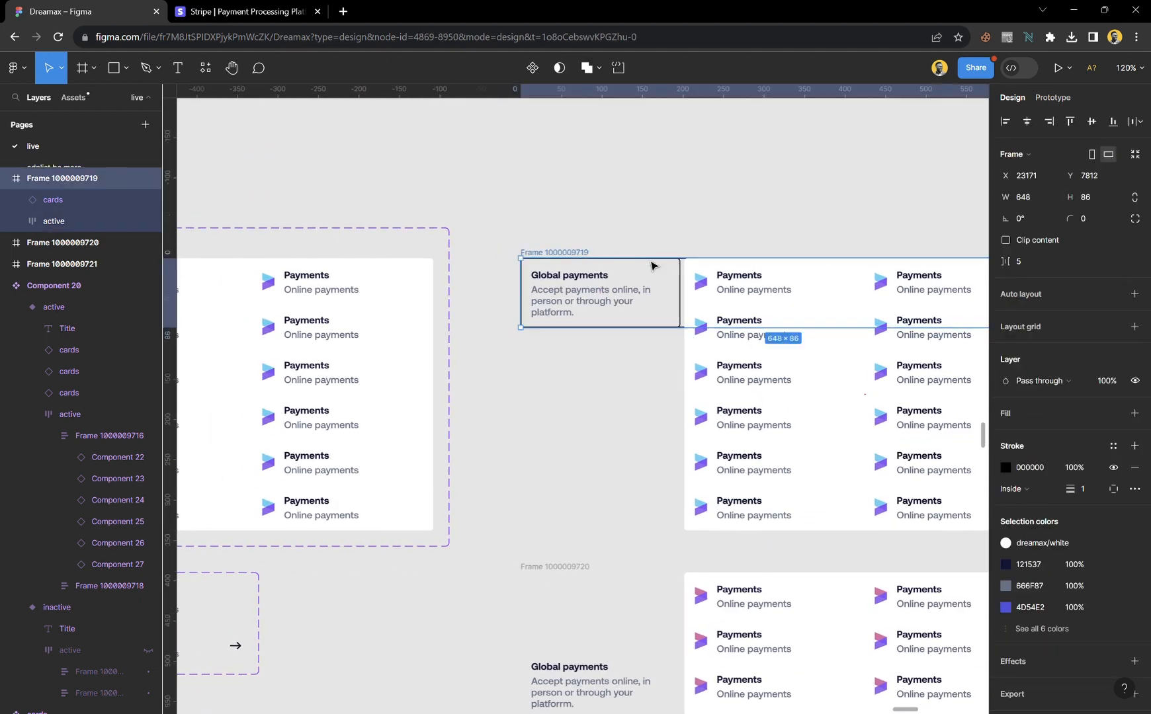
left_click(586, 427)
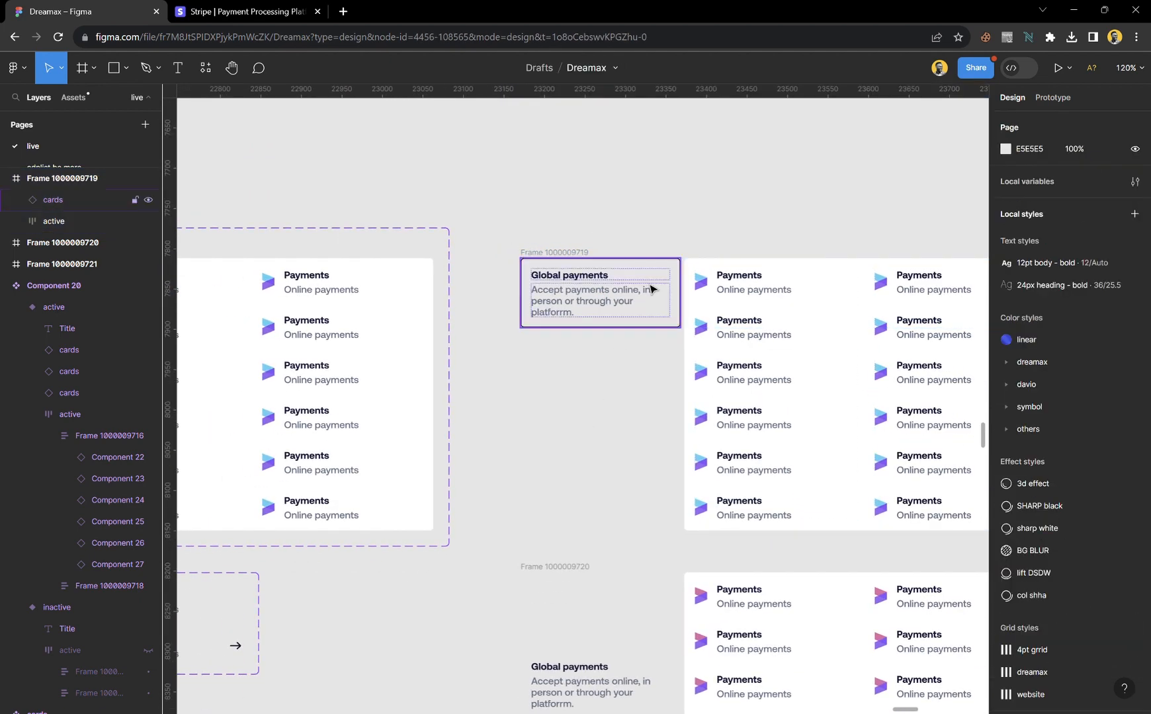
left_click(651, 290)
scroll(1107, 577, "down", 3)
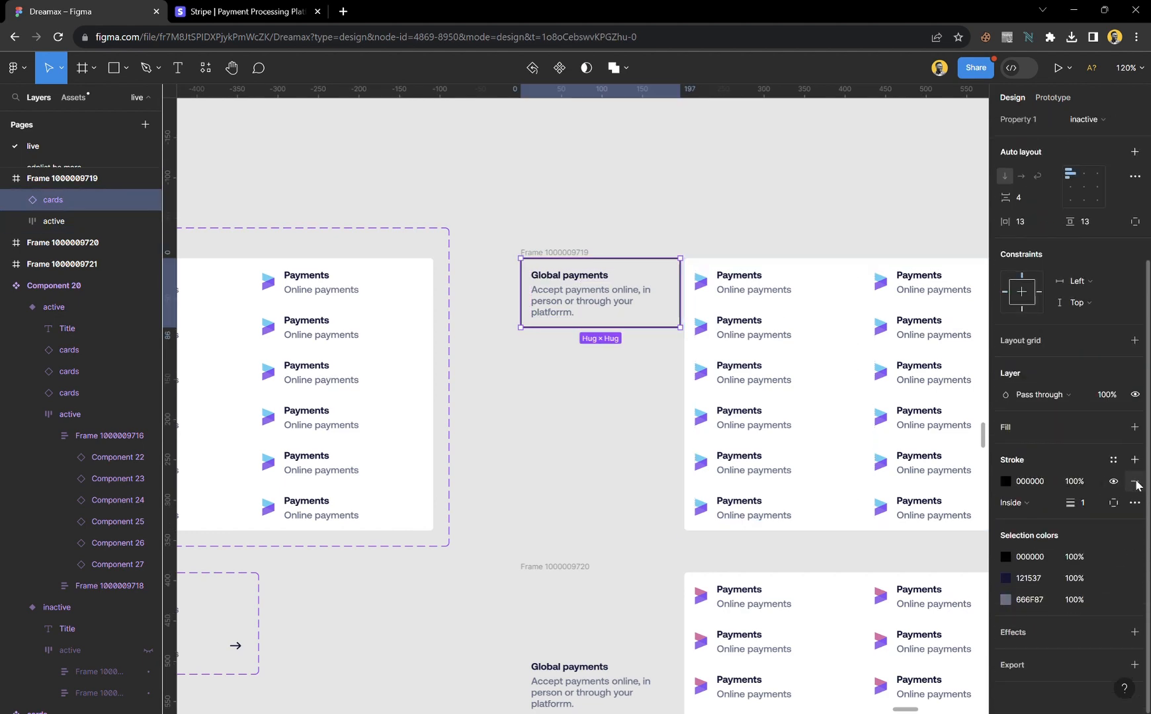
left_click(619, 434)
- Add a black 000000 inside stroke to the Global payments card in the middle, red-icon frame
scroll(596, 437, "down", 3)
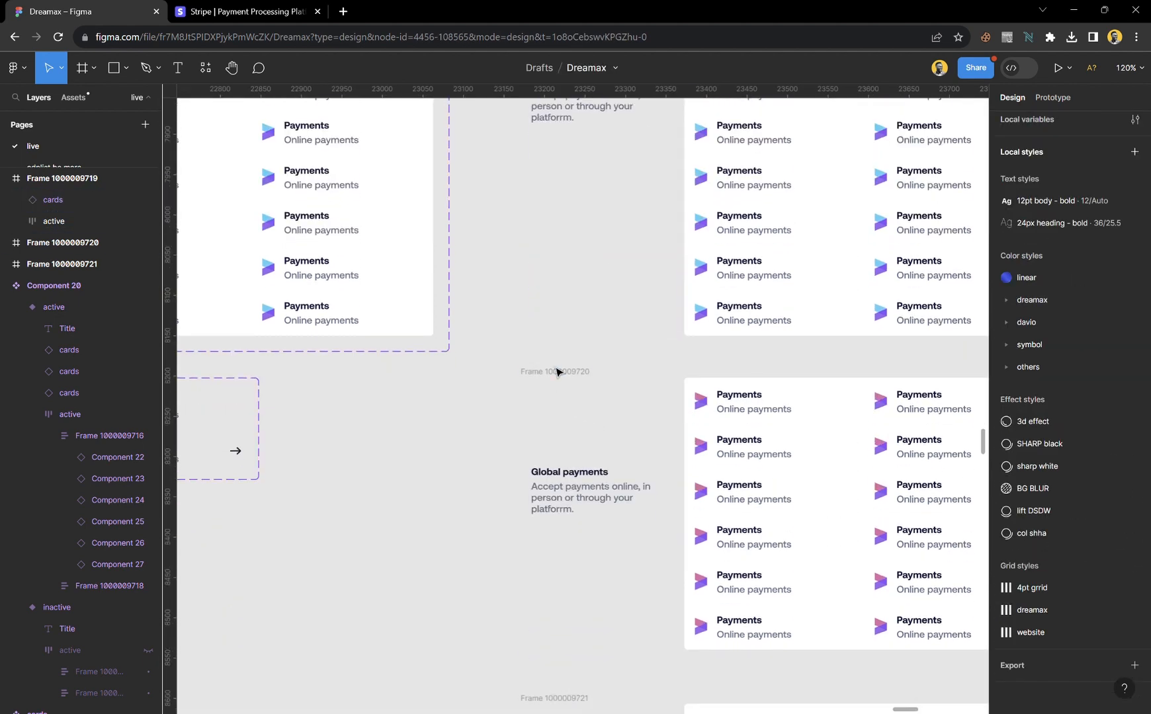
left_click(558, 373)
scroll(582, 367, "down", 2)
left_click(619, 363)
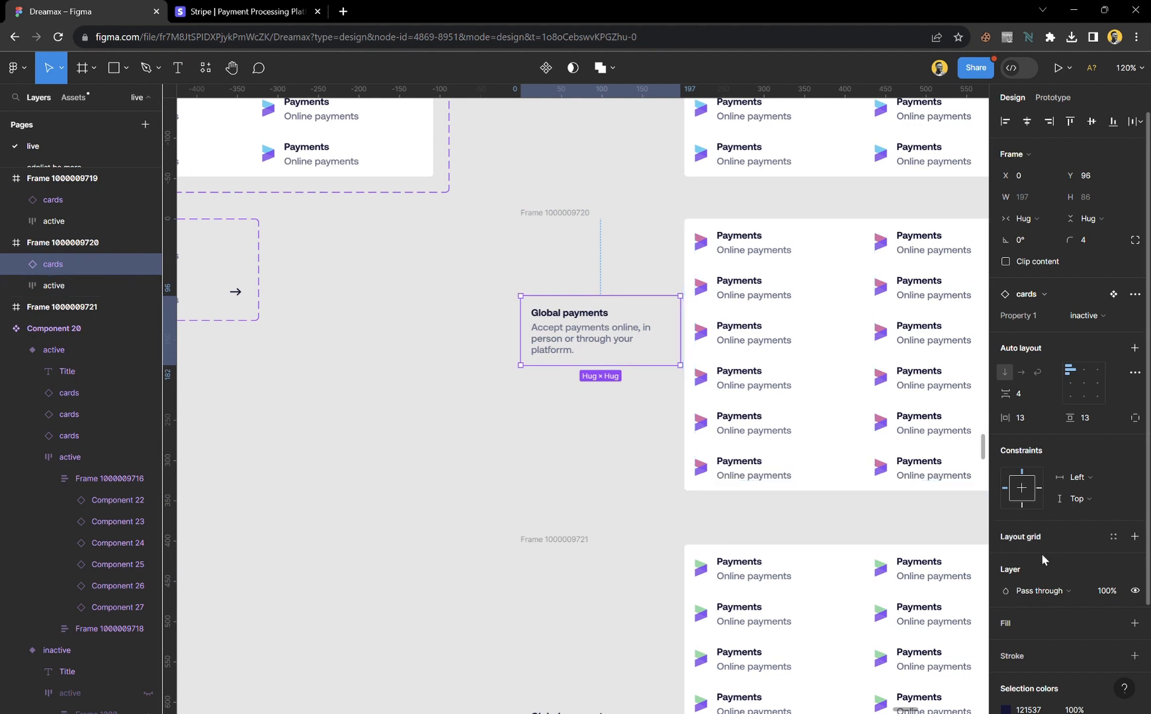
left_click(1039, 654)
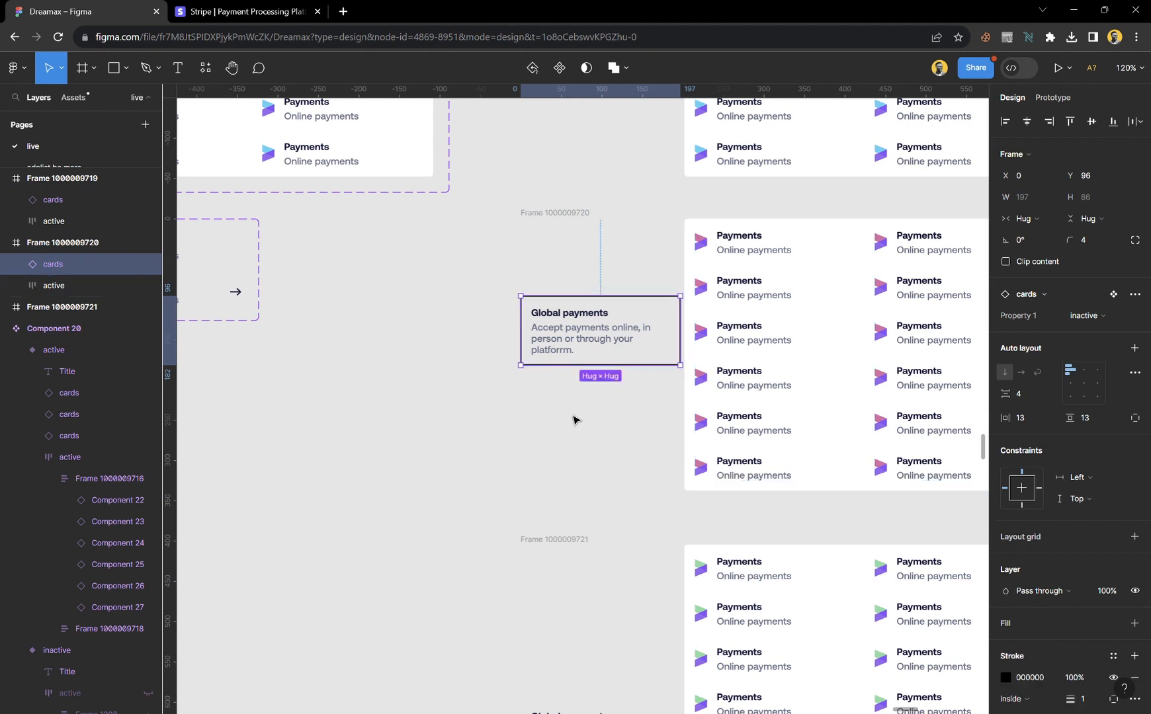
- Add a black 1 px inside stroke to the middle frame that holds the red-icon Payments panel
left_click(562, 214)
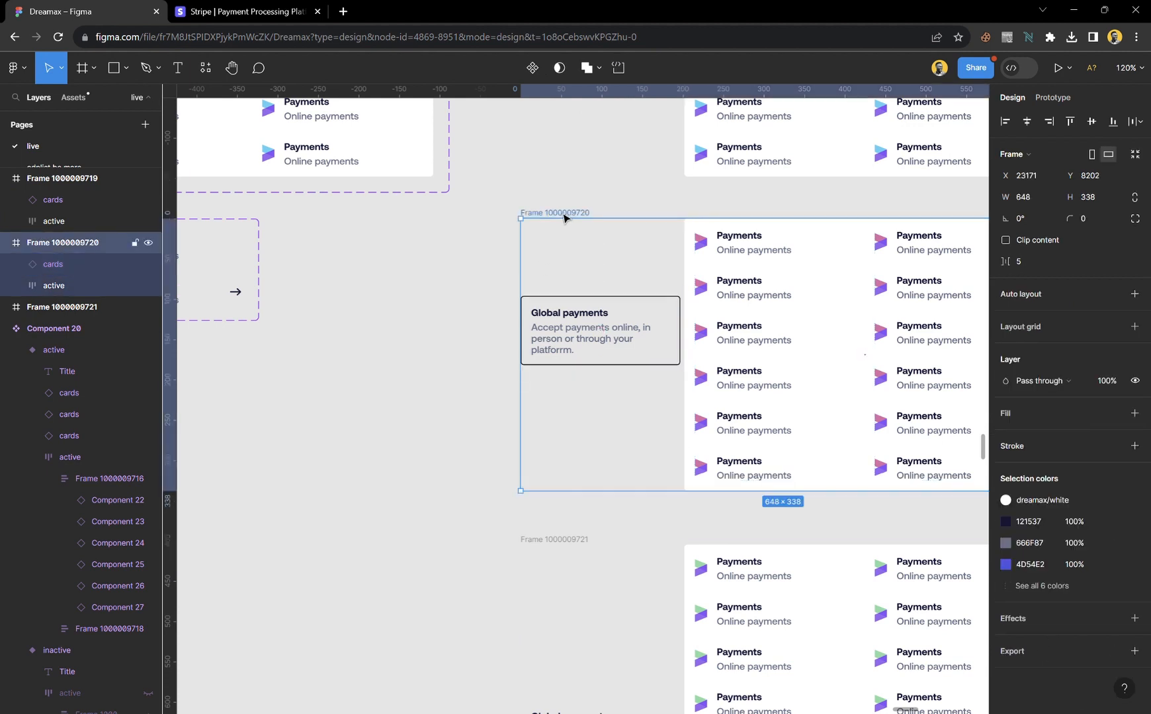
left_click(1051, 447)
scroll(617, 370, "up", 3)
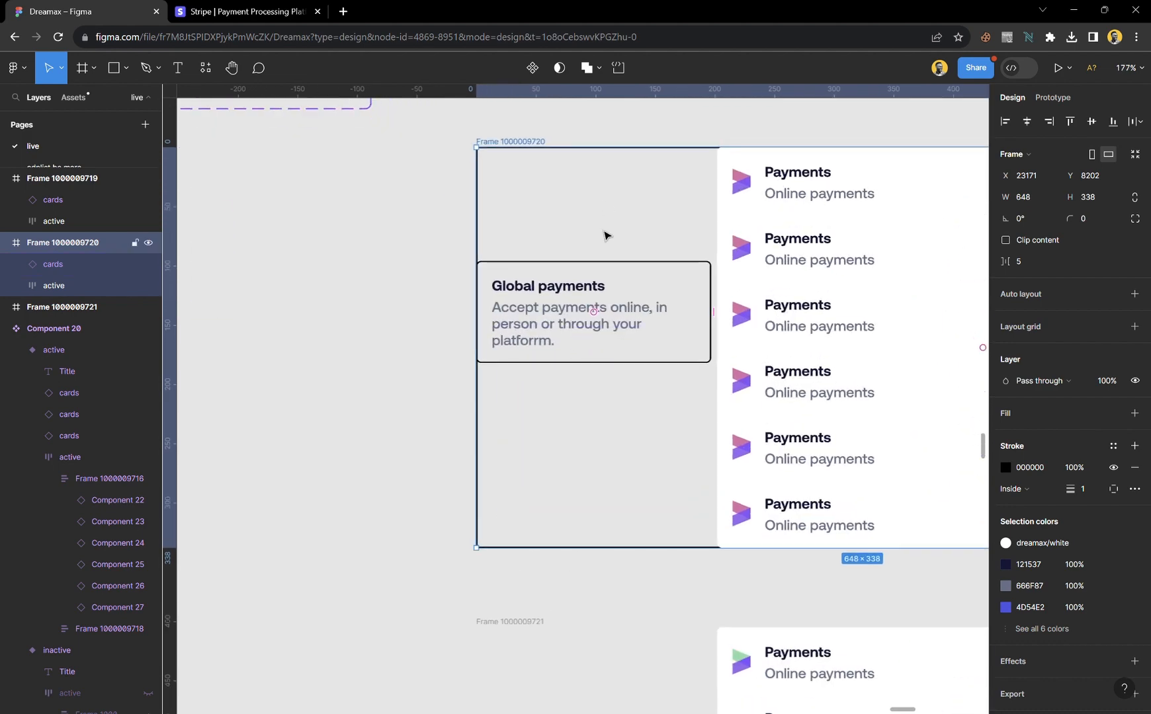
scroll(609, 171, "up", 1)
scroll(613, 153, "up", 3)
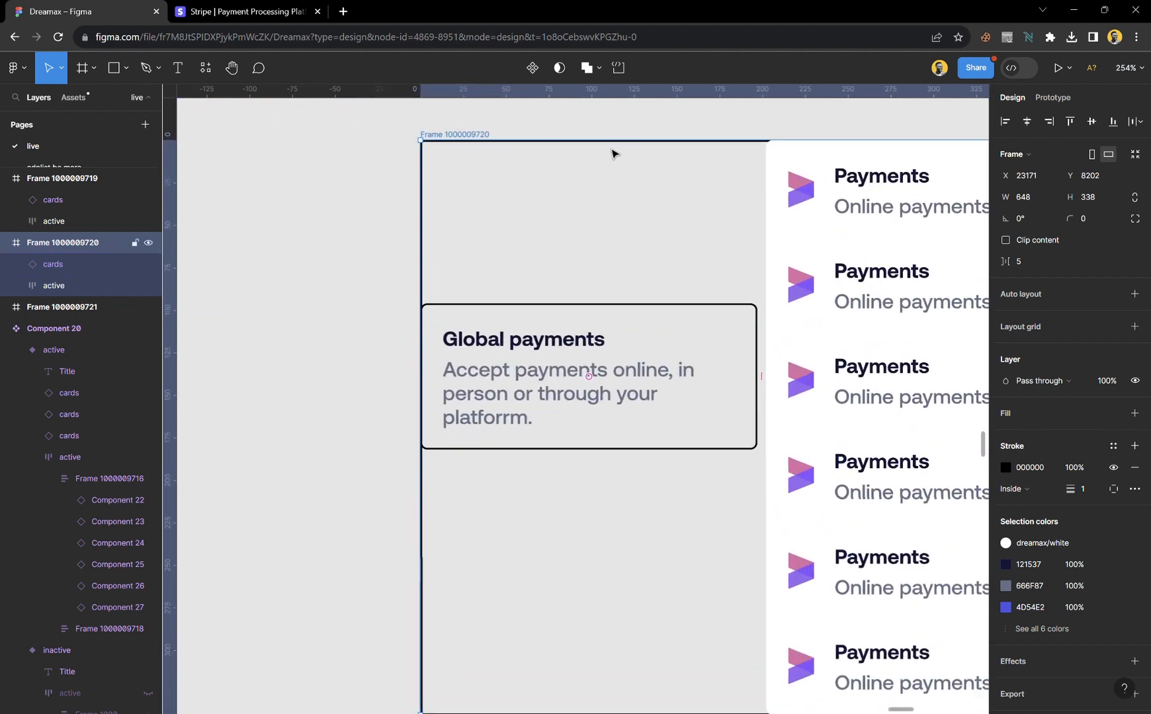
- Crop the middle frame to its Global payments card by moving its upper and lower edges to a height of 86
left_click_drag(619, 152, 624, 312)
scroll(663, 582, "down", 1)
scroll(664, 588, "down", 2)
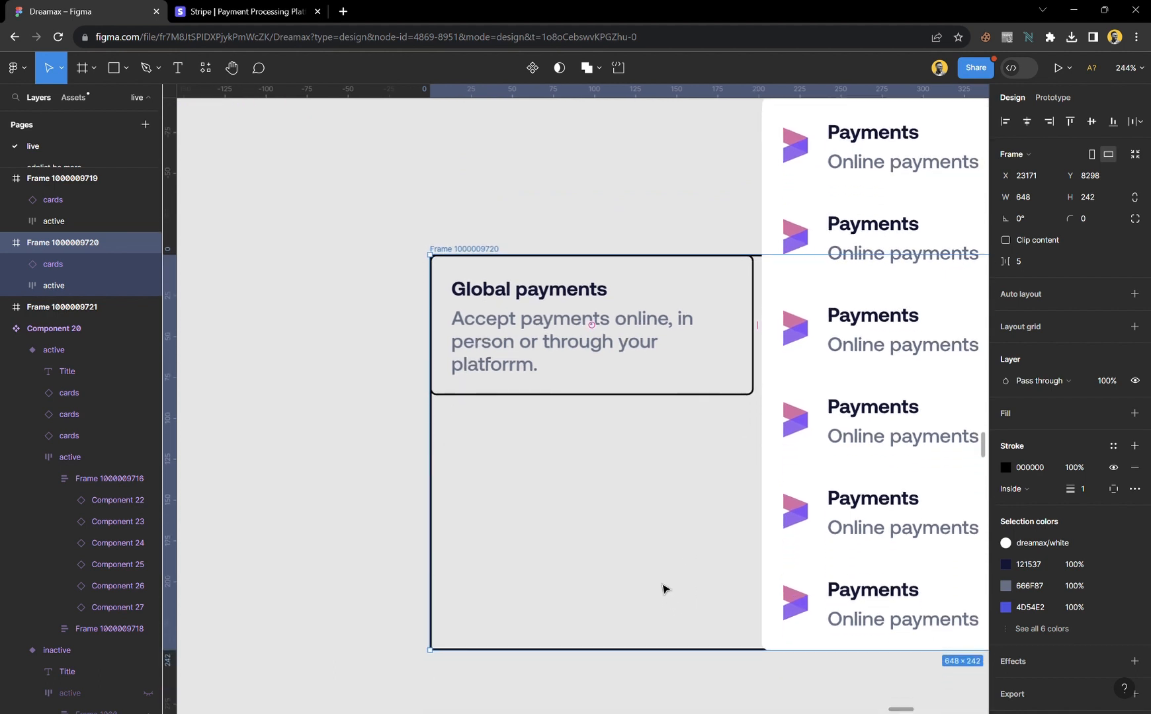
left_click_drag(674, 663, 673, 408)
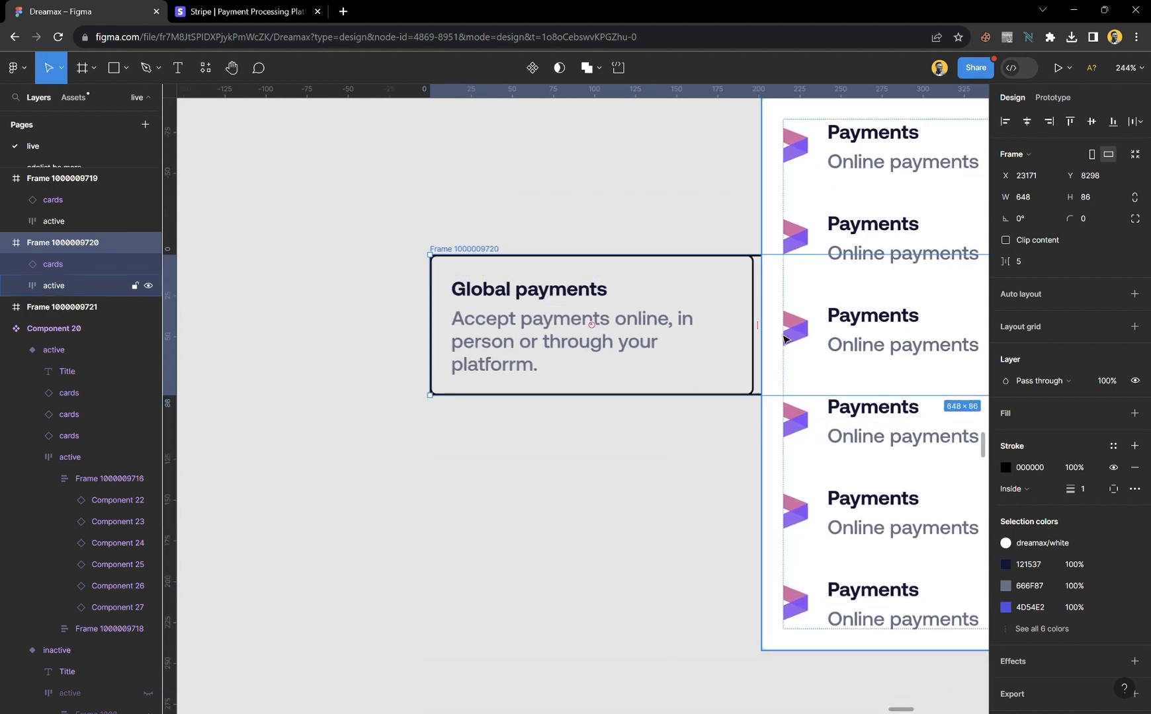
left_click(1020, 242)
left_click(1008, 240)
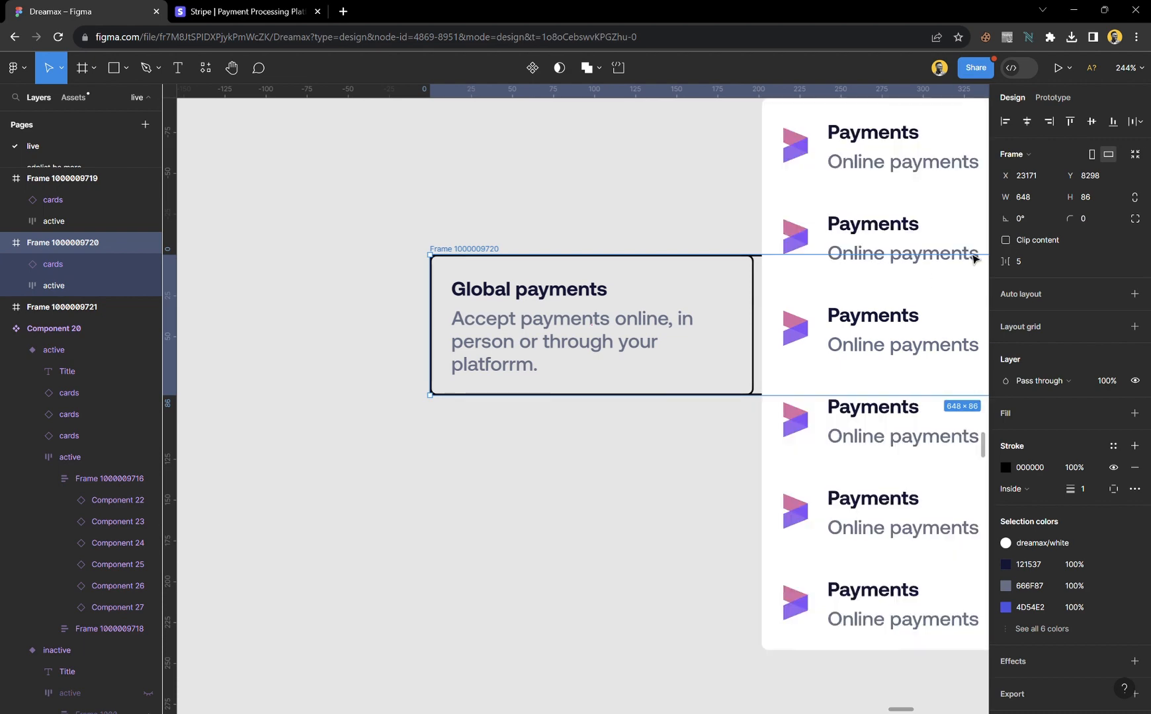
left_click(616, 465)
- Remove the black strokes from the middle frame and from the Global payments card inside it
scroll(617, 456, "down", 5)
scroll(614, 436, "down", 2)
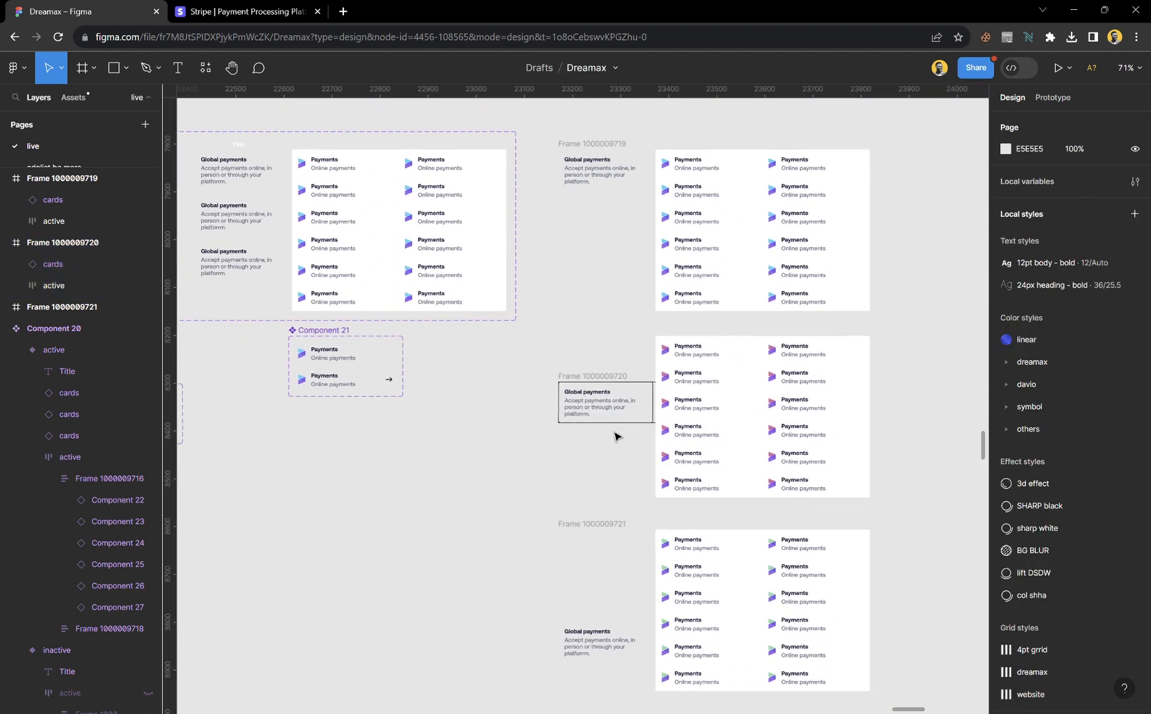
scroll(614, 437, "down", 2)
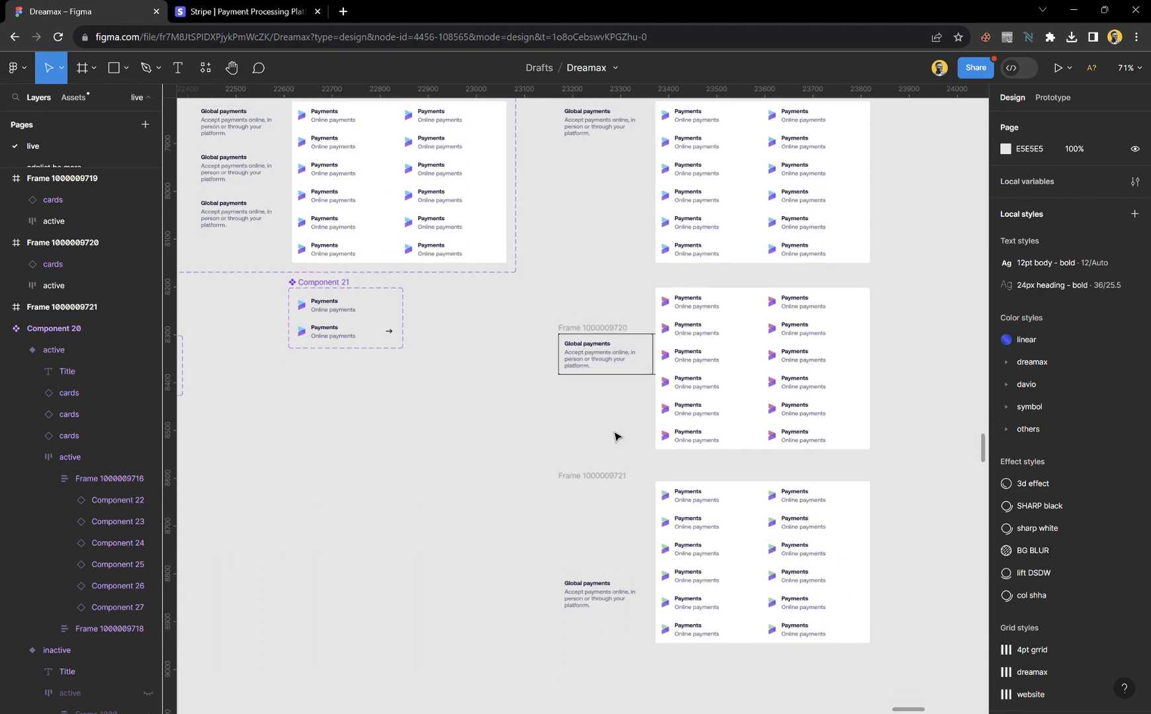
left_click(616, 360)
left_click(622, 328)
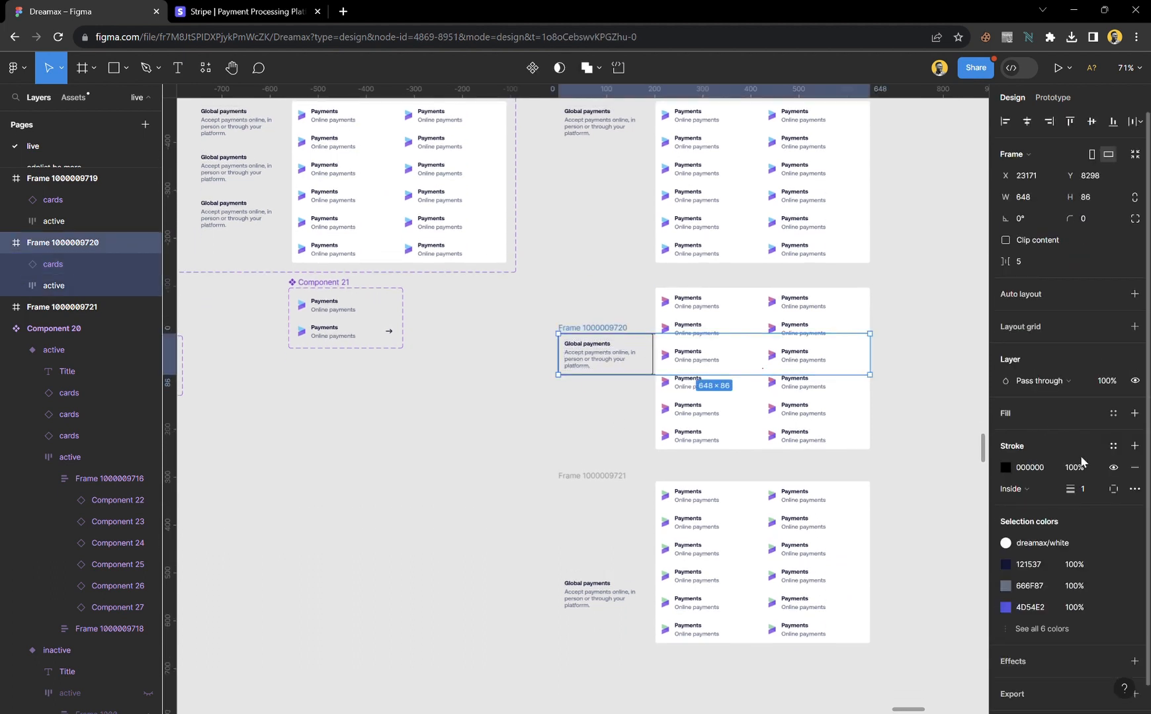
left_click(1134, 468)
scroll(807, 397, "down", 5)
left_click(596, 236)
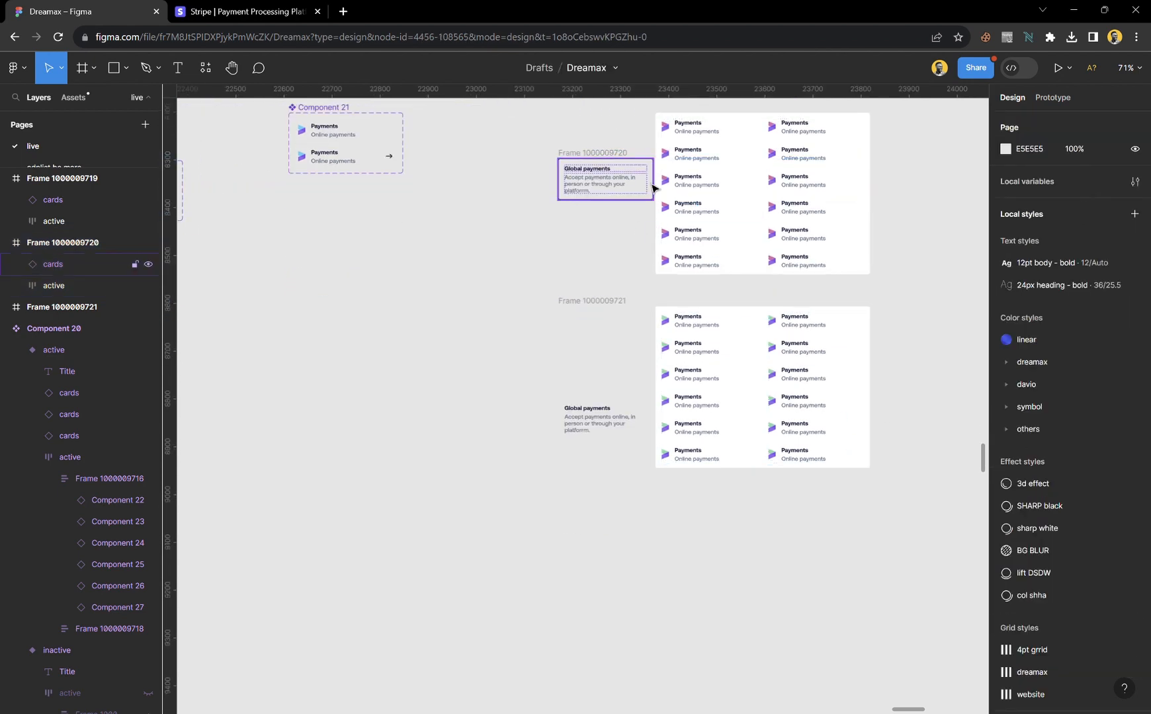
left_click(652, 189)
scroll(1093, 517, "down", 3)
scroll(1093, 518, "up", 1)
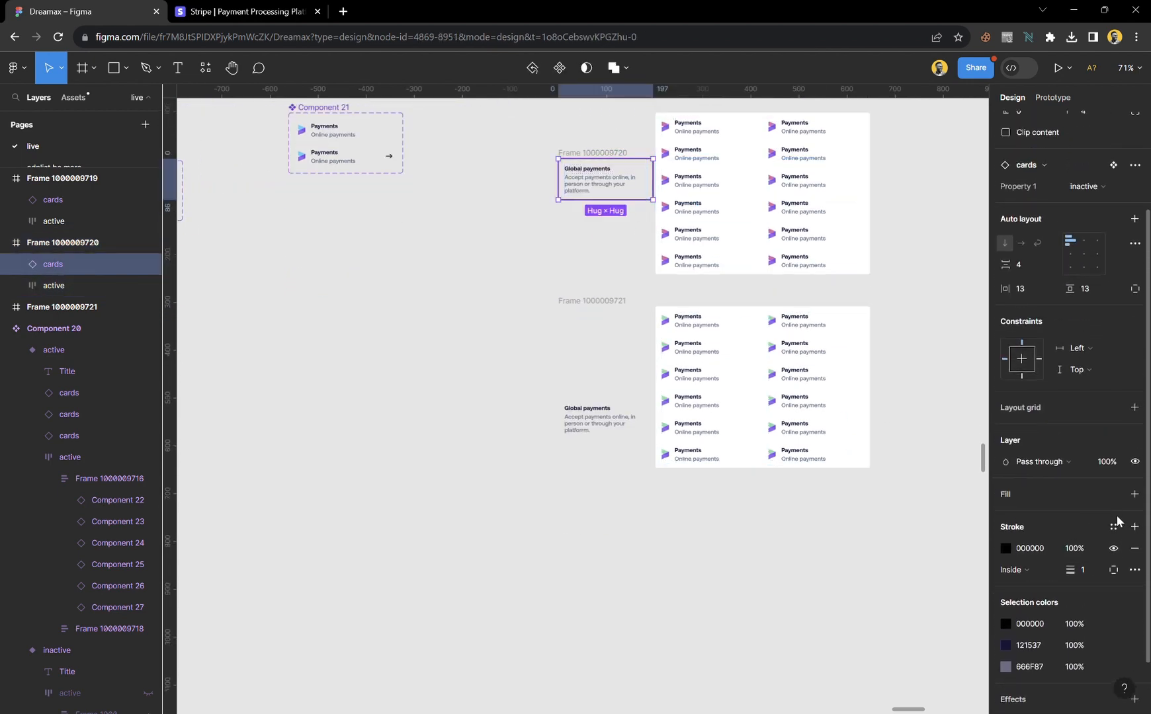
left_click(1137, 551)
left_click(888, 419)
- Add black 000000 1 px inside strokes to the lowest, green-icon frame and to its Global payments card
scroll(590, 491, "up", 5)
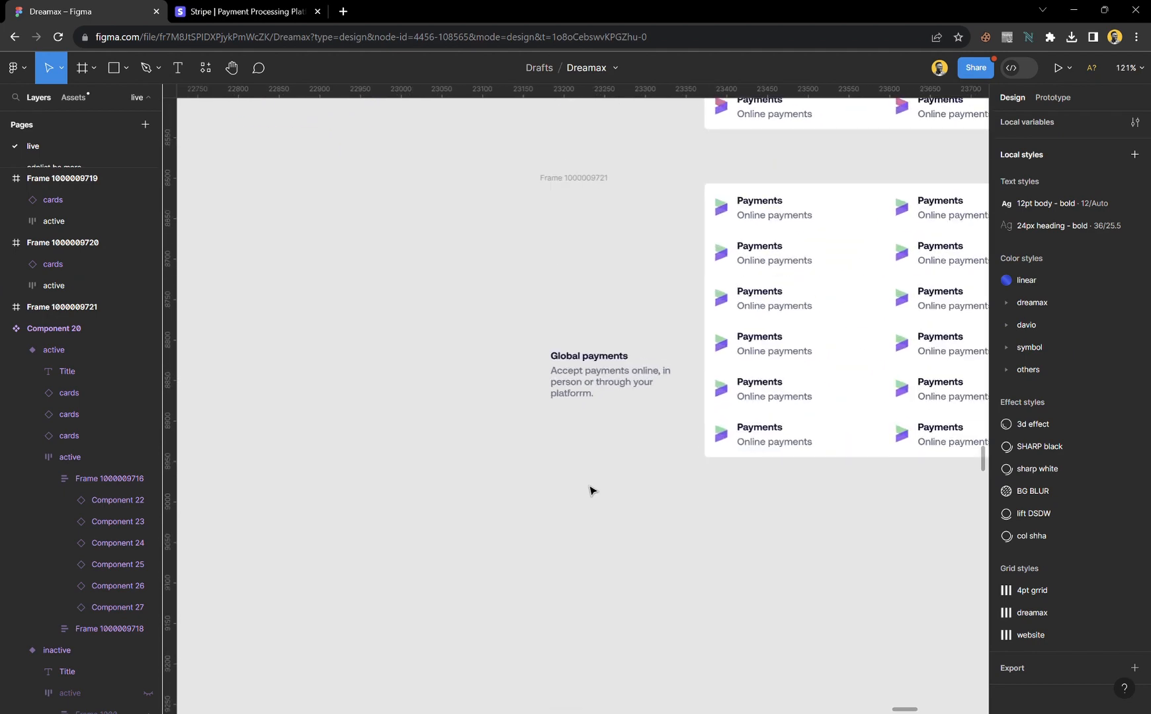
scroll(590, 491, "up", 5)
scroll(591, 483, "down", 5)
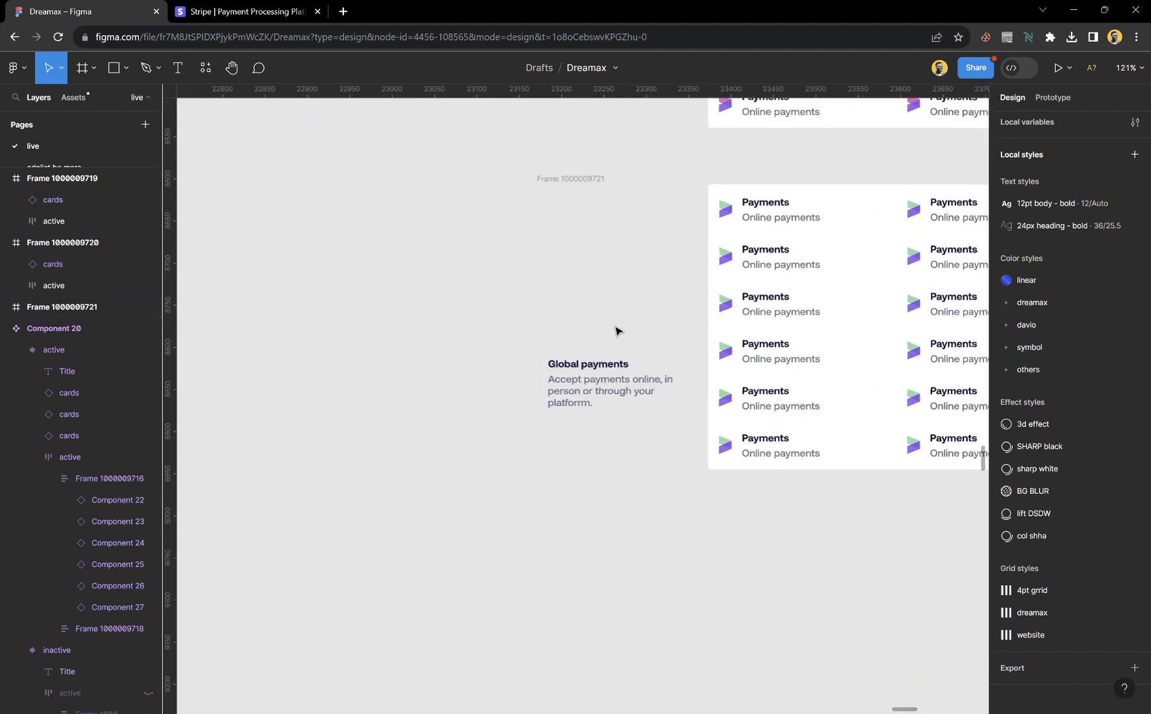
scroll(615, 330, "up", 2)
left_click(583, 153)
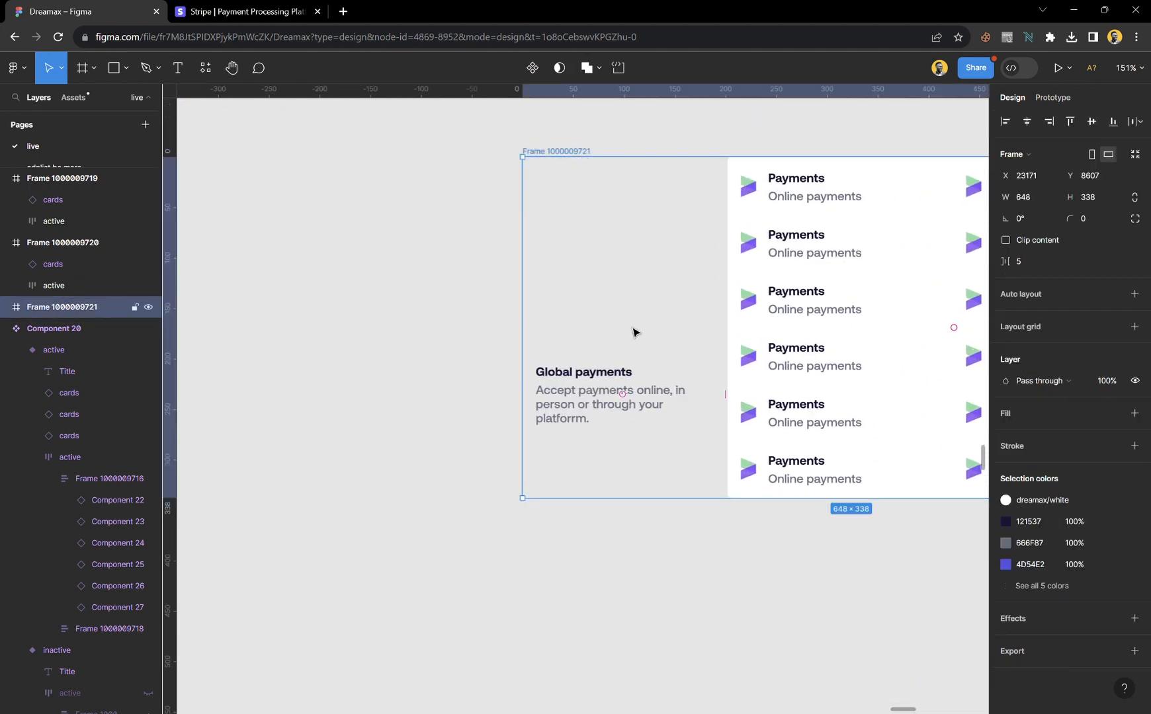
scroll(633, 332, "up", 2)
scroll(633, 333, "up", 1)
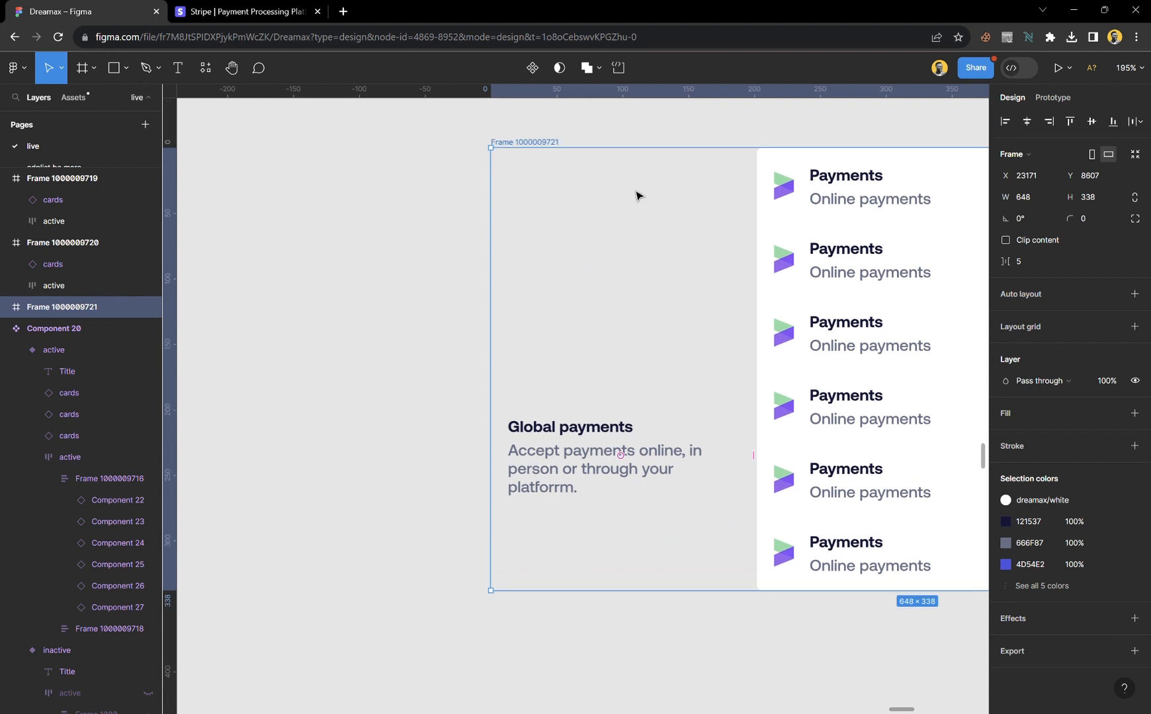
left_click(668, 423)
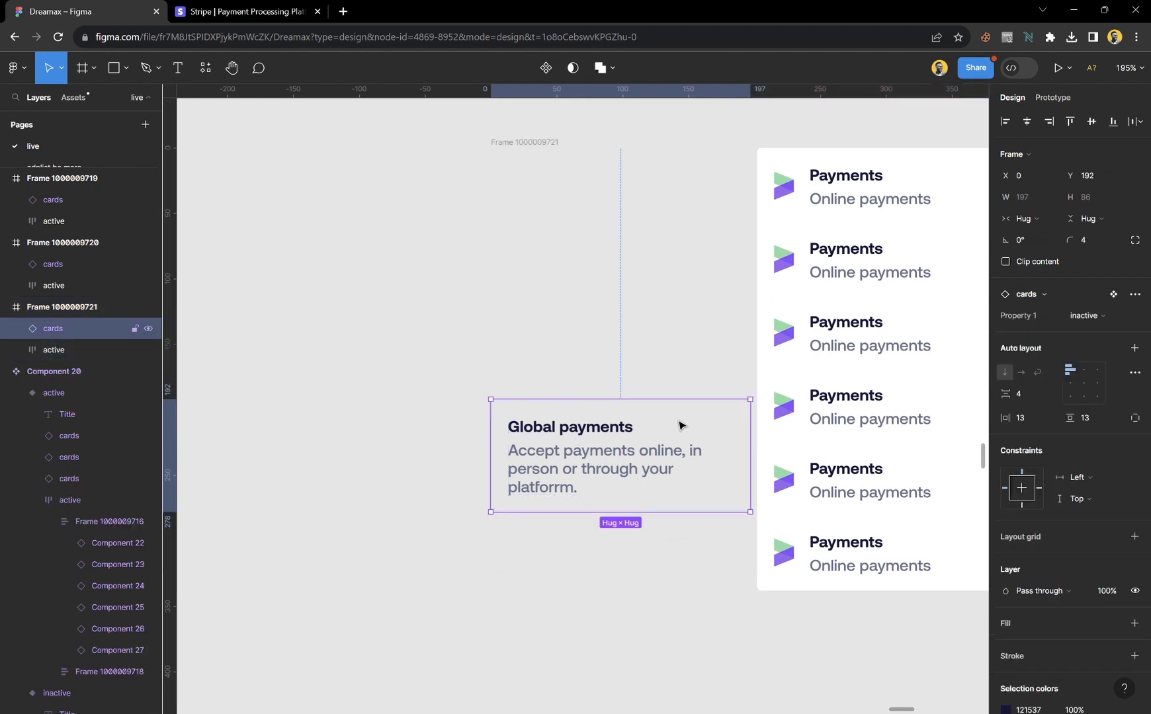
left_click(547, 147)
left_click(1135, 445)
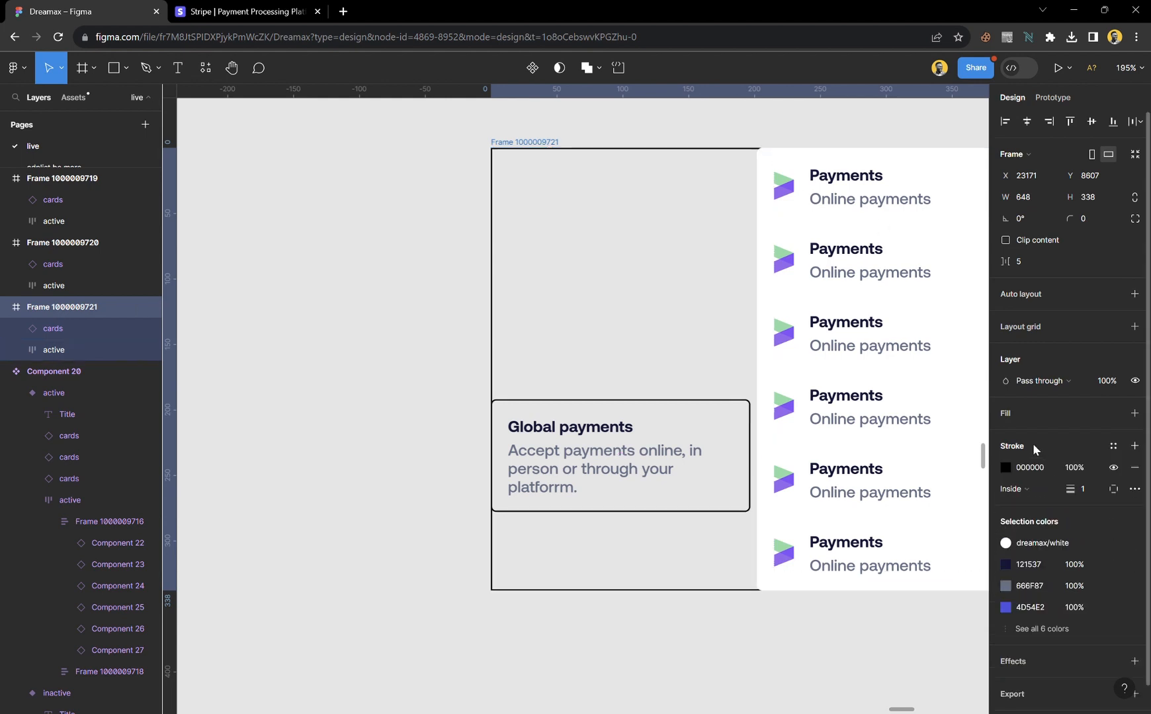
- Crop the lowest frame to its Global payments card by moving its upper and lower edges to a height of 86
left_click_drag(608, 155, 616, 406)
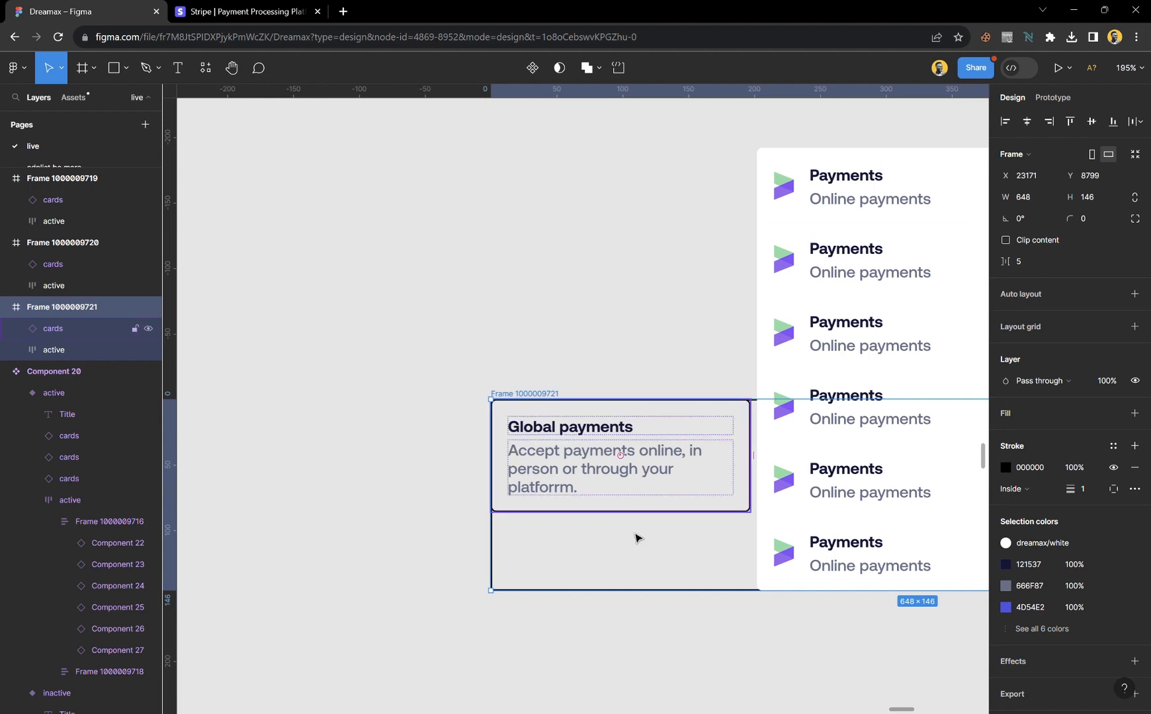
scroll(624, 603, "up", 3)
scroll(625, 603, "up", 1)
left_click_drag(632, 585, 624, 436)
scroll(623, 435, "down", 3)
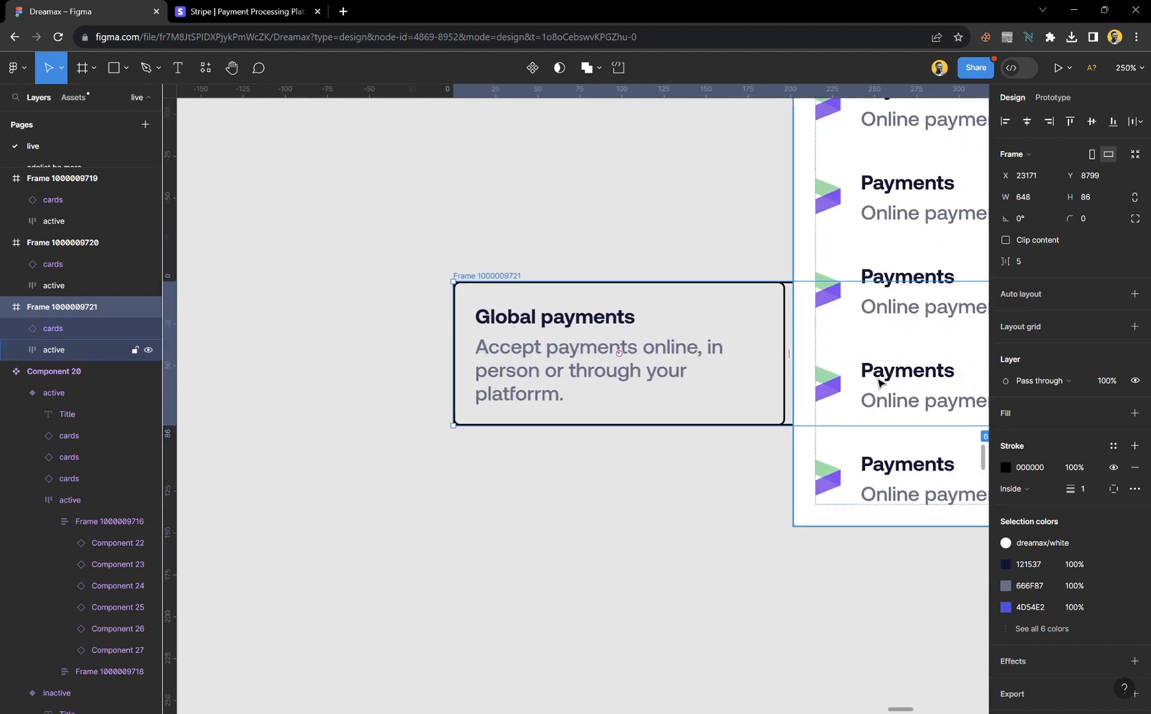
- Remove the black strokes from the lowest frame and from the Global payments card inside it
left_click(1135, 468)
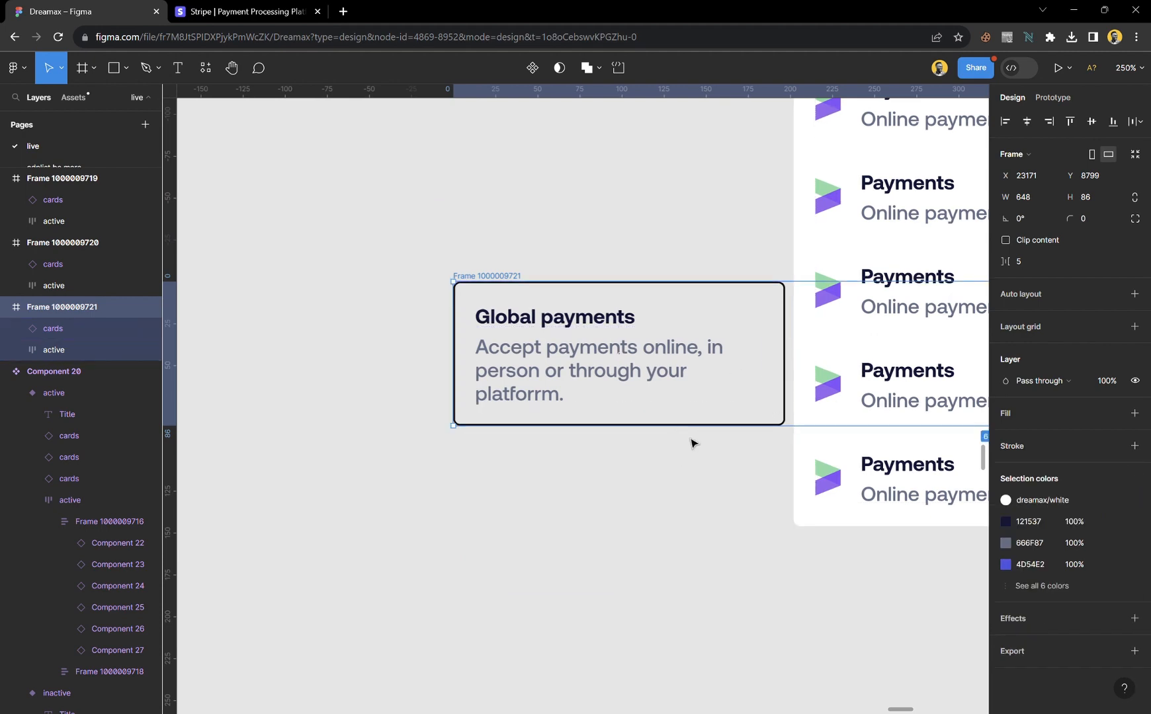
left_click(747, 381)
scroll(1122, 593, "down", 2)
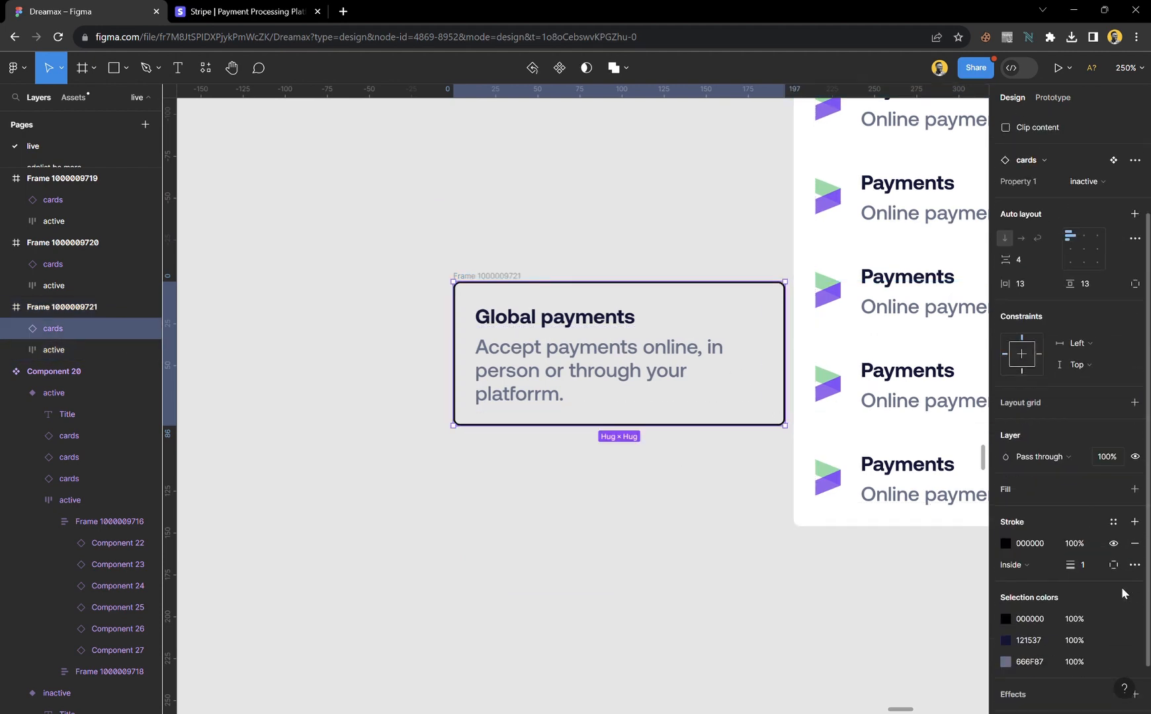
left_click(1135, 547)
left_click(973, 542)
- Duplicate the three card-and-panel frames as a second column beside the originals
scroll(480, 453, "down", 5)
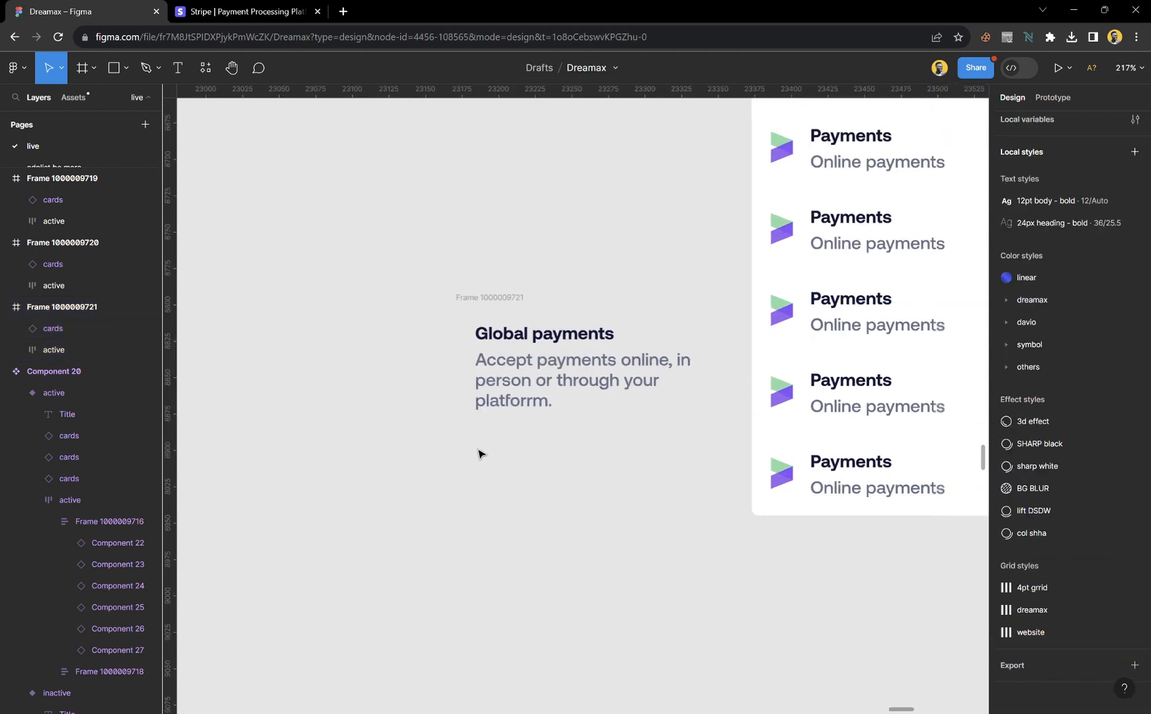
scroll(481, 454, "down", 5)
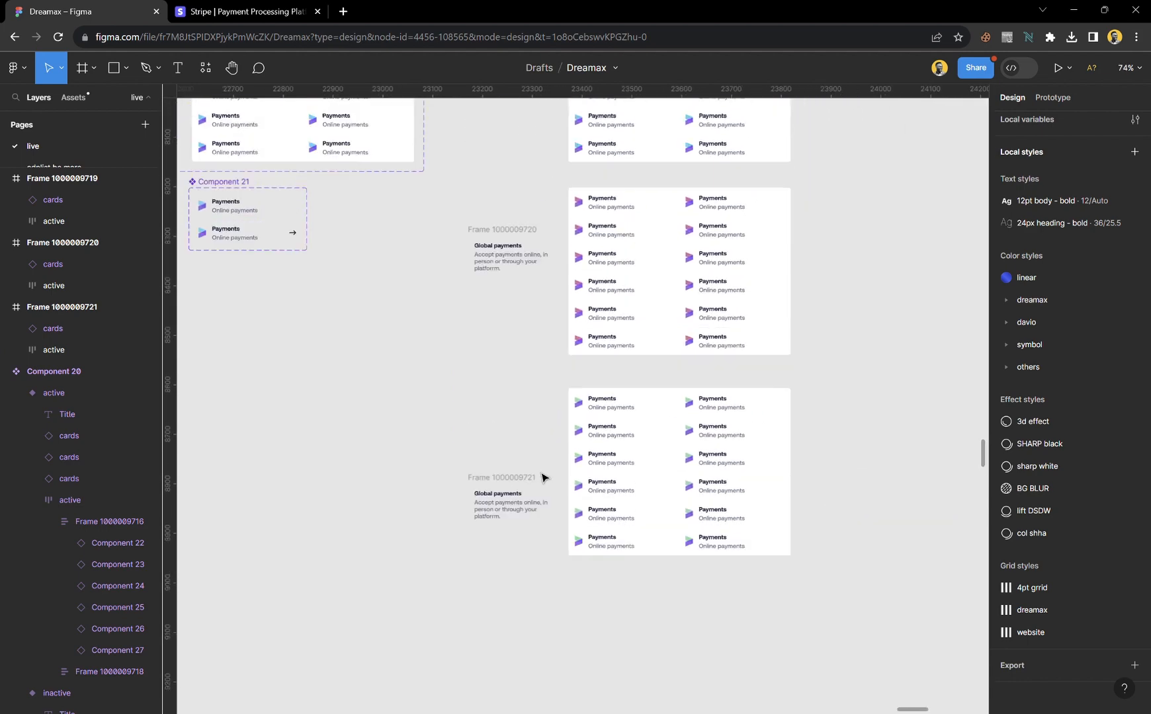
scroll(542, 477, "up", 1)
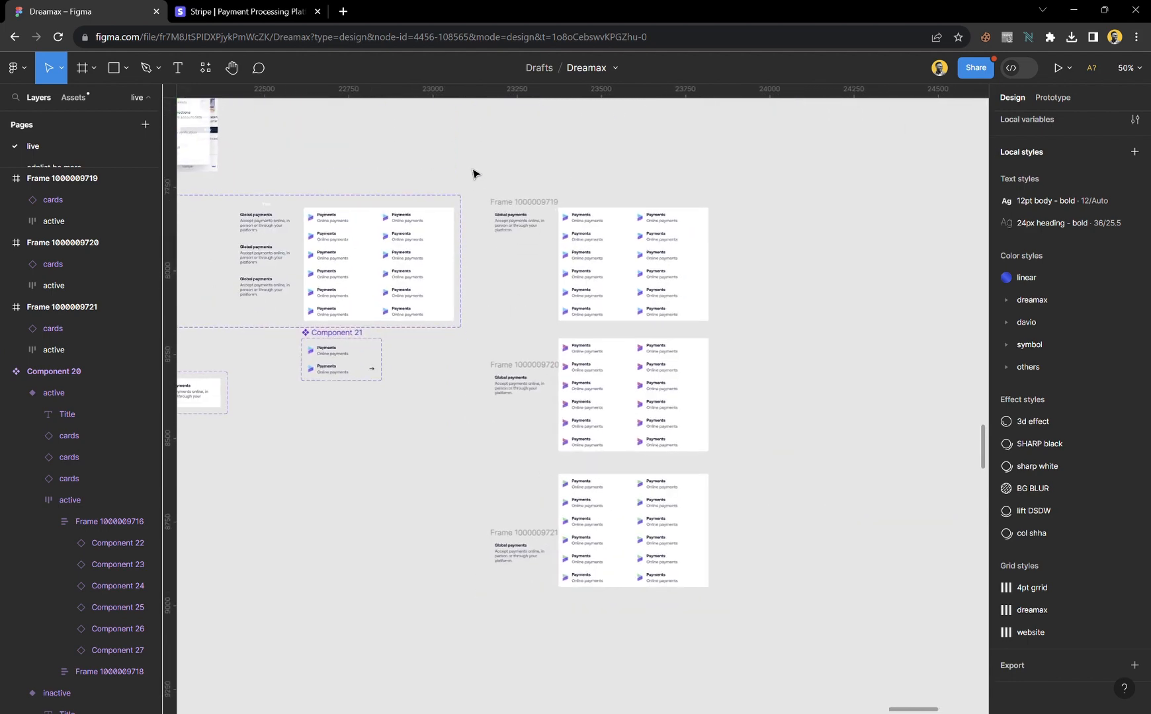
left_click_drag(473, 174, 782, 624)
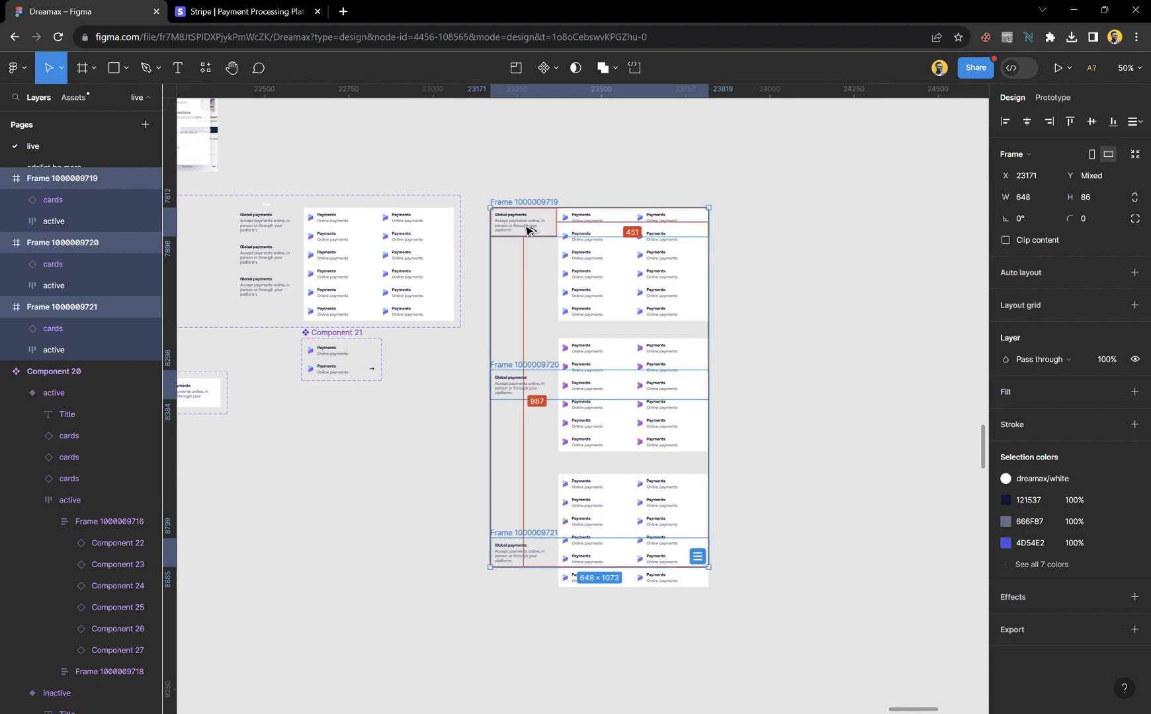
left_click_drag(530, 231, 764, 233)
left_click(726, 158)
- Try deleting the Payments panels from the three original frames so that only their Global payments cards remain
double_click(592, 268)
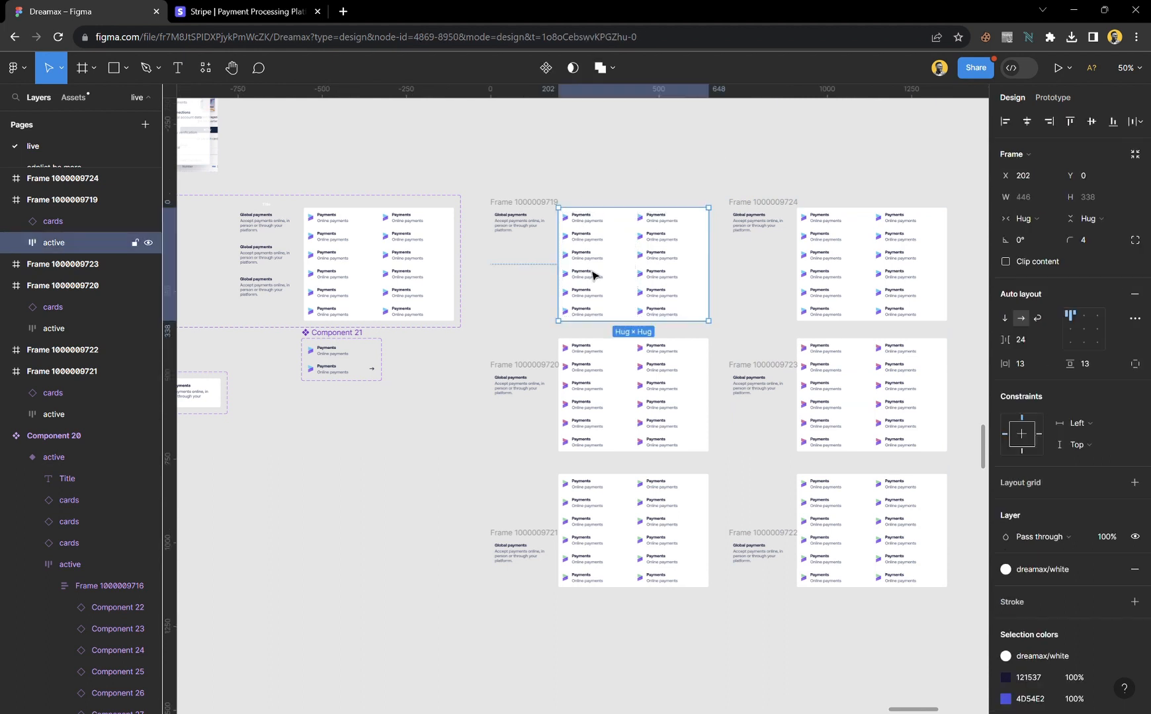
left_click(637, 404, "shift")
left_click(633, 551, "shift")
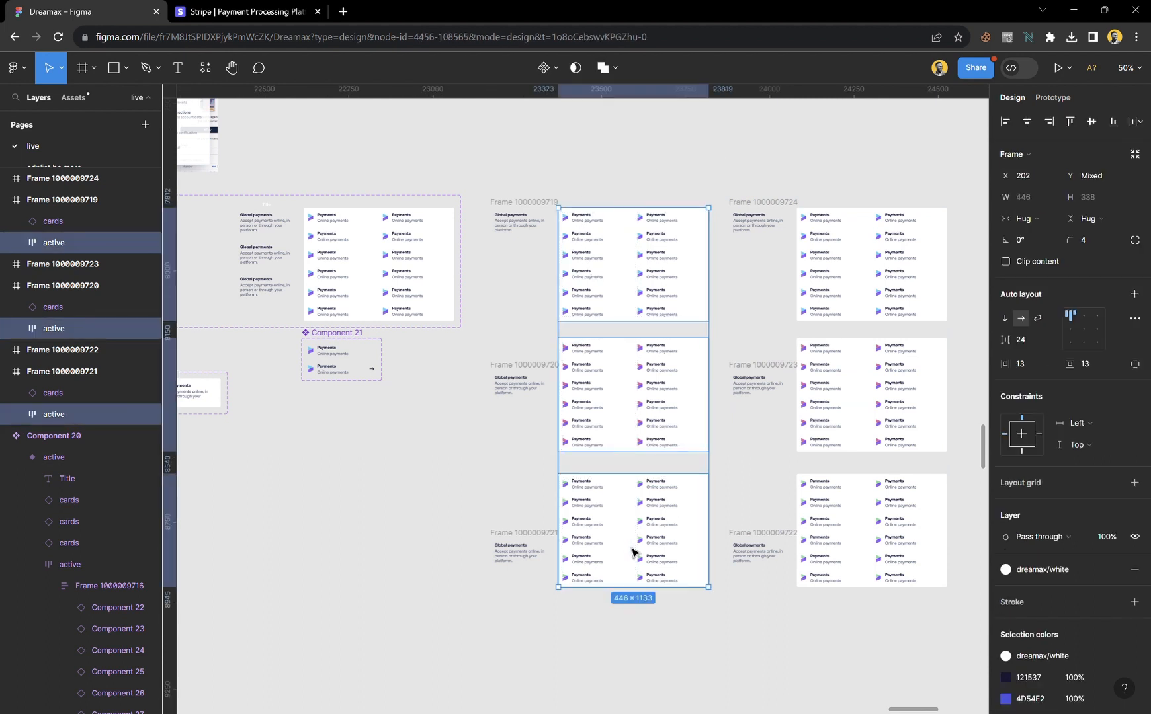
key("Delete")
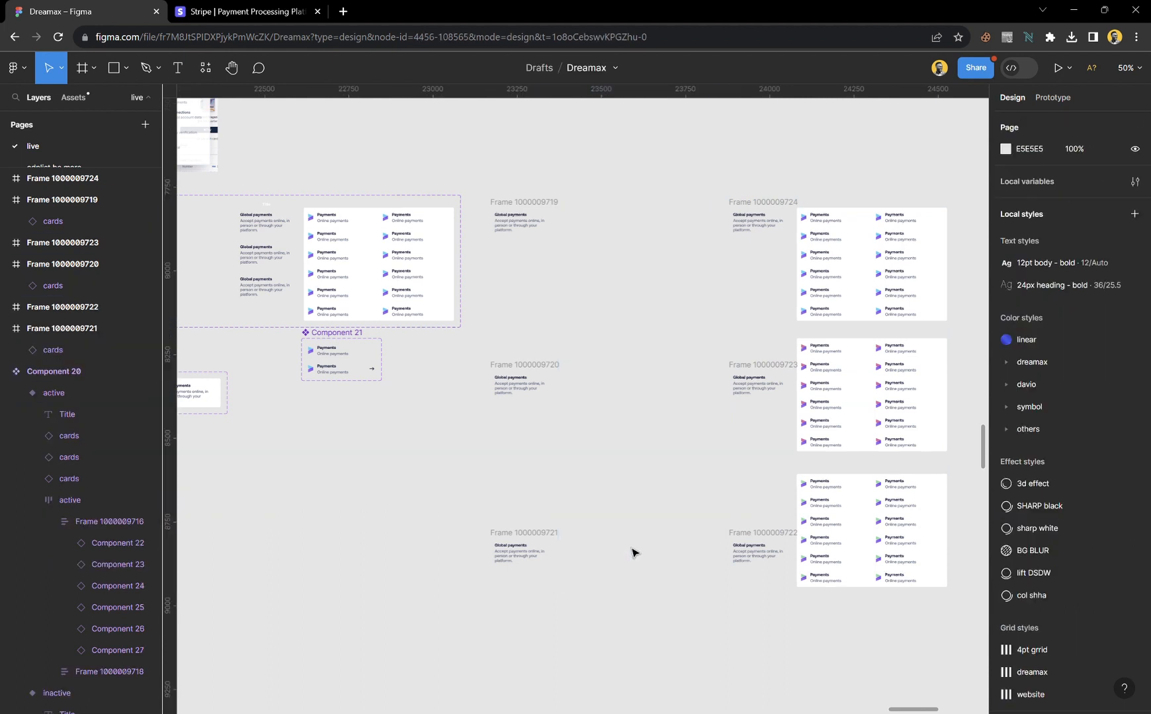
left_click_drag(474, 186, 688, 611)
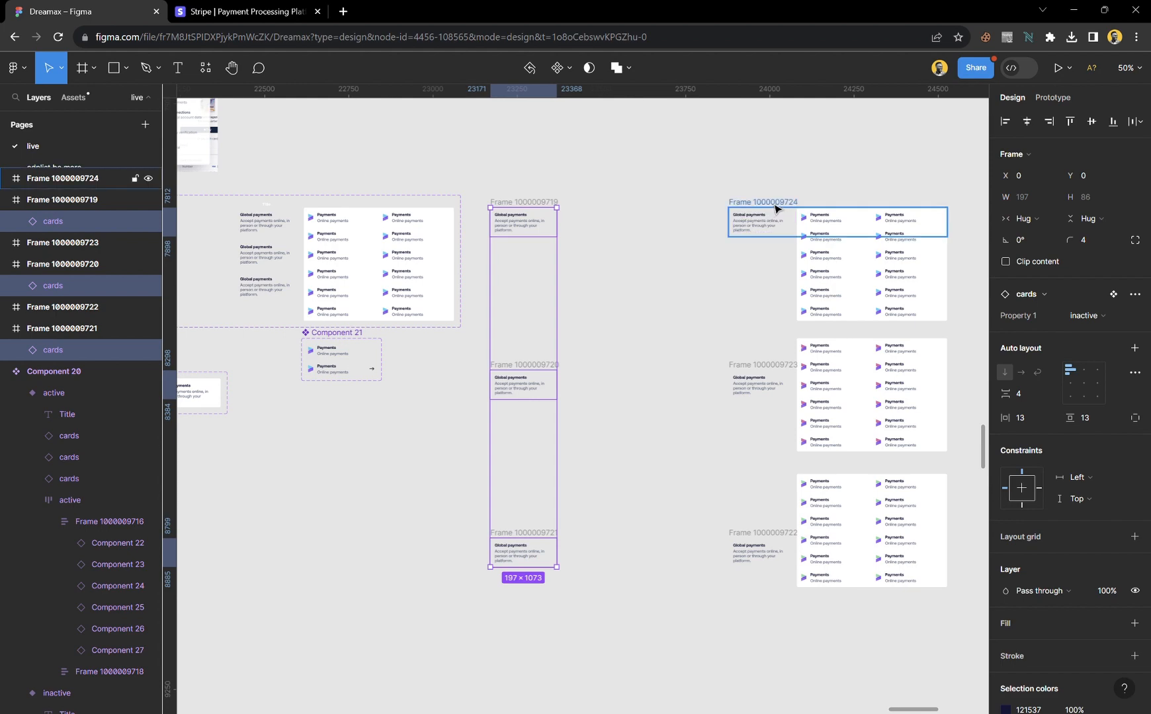
key("ctrl+v")
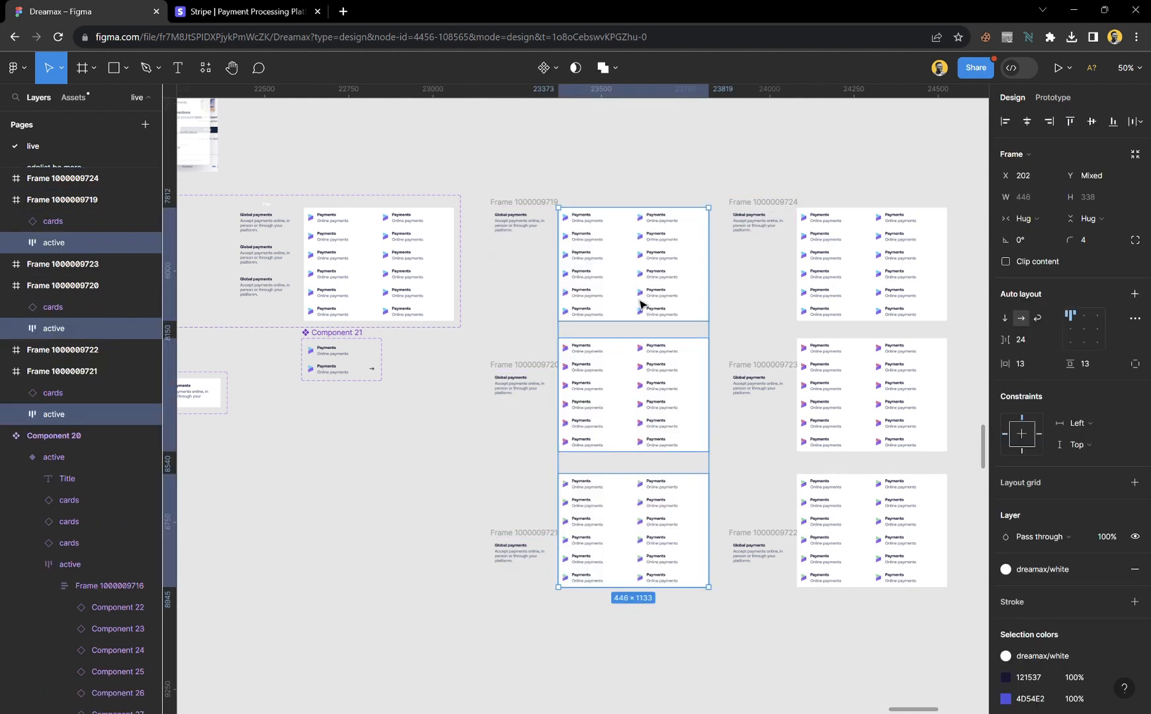
left_click(610, 181)
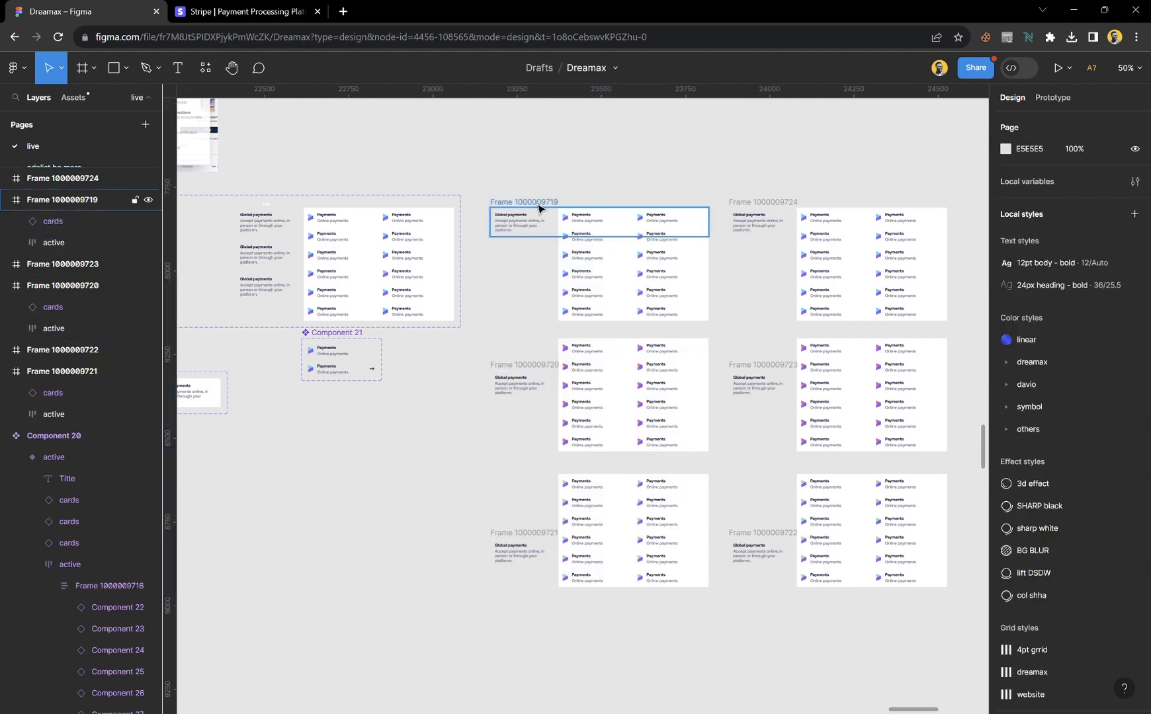
left_click(542, 212)
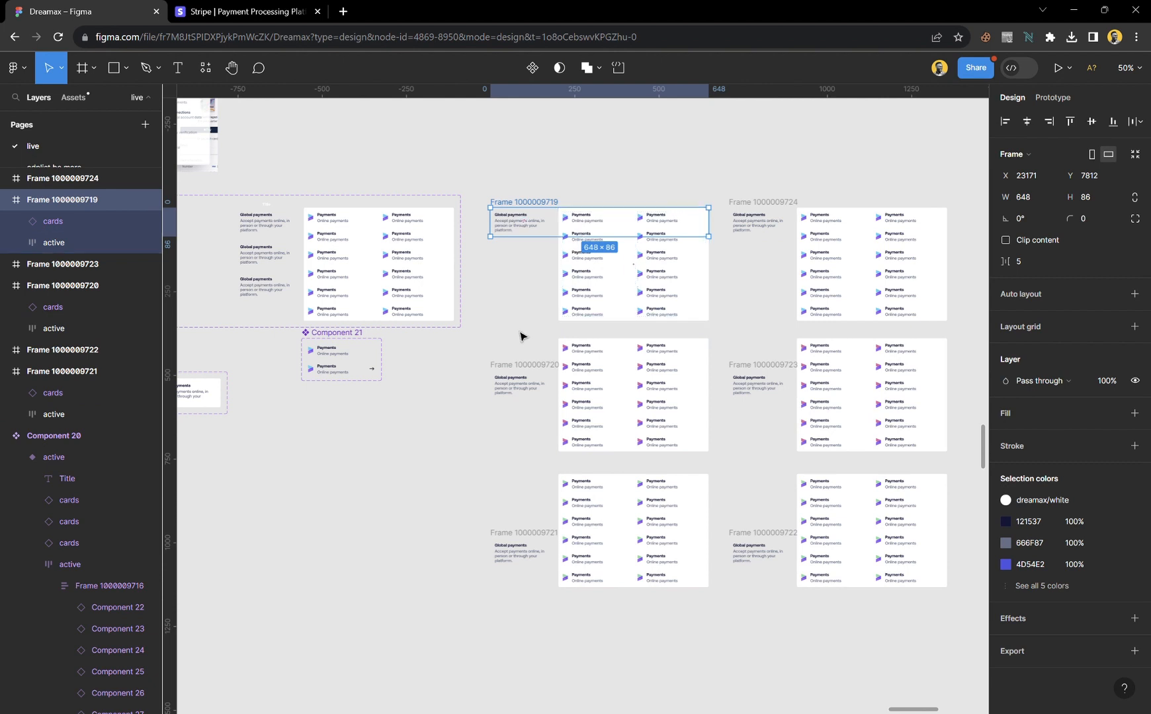
left_click(518, 371, "shift")
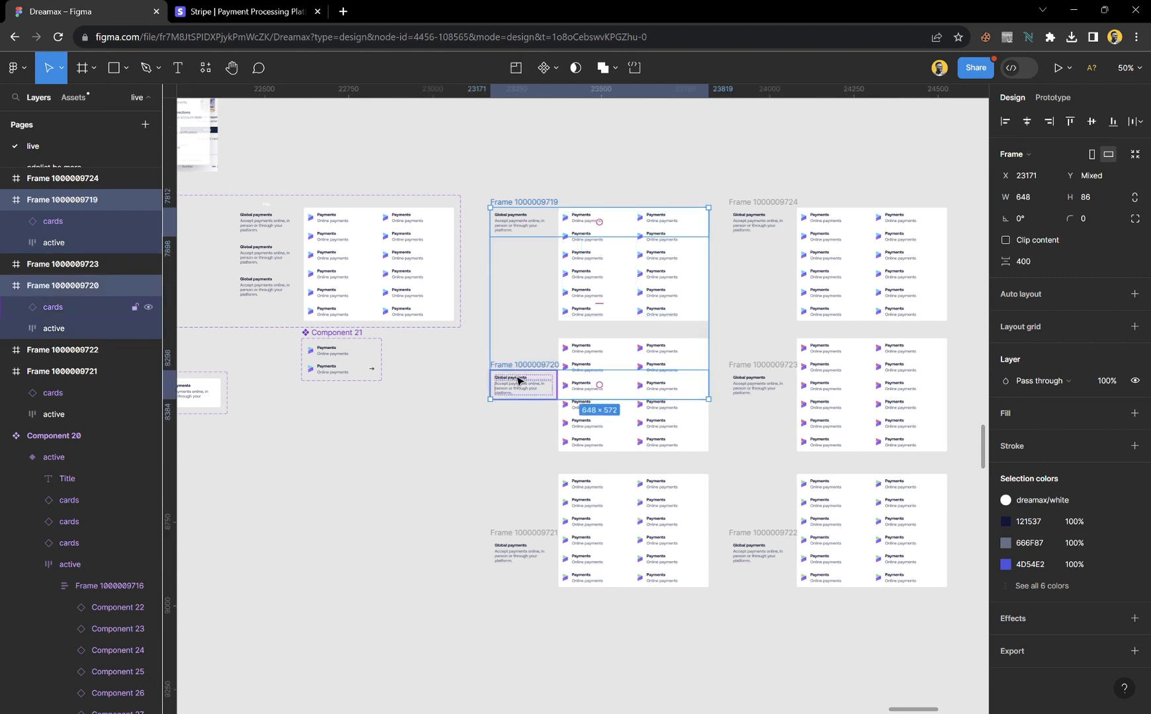
left_click(530, 546, "shift")
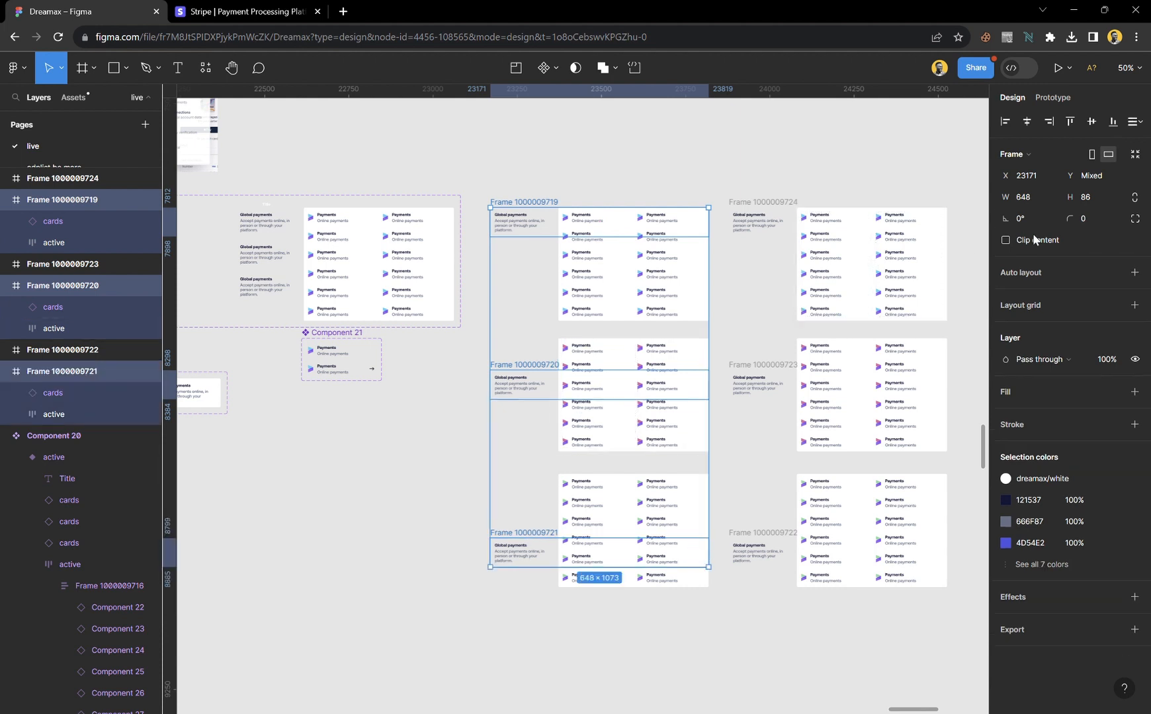
left_click(734, 292)
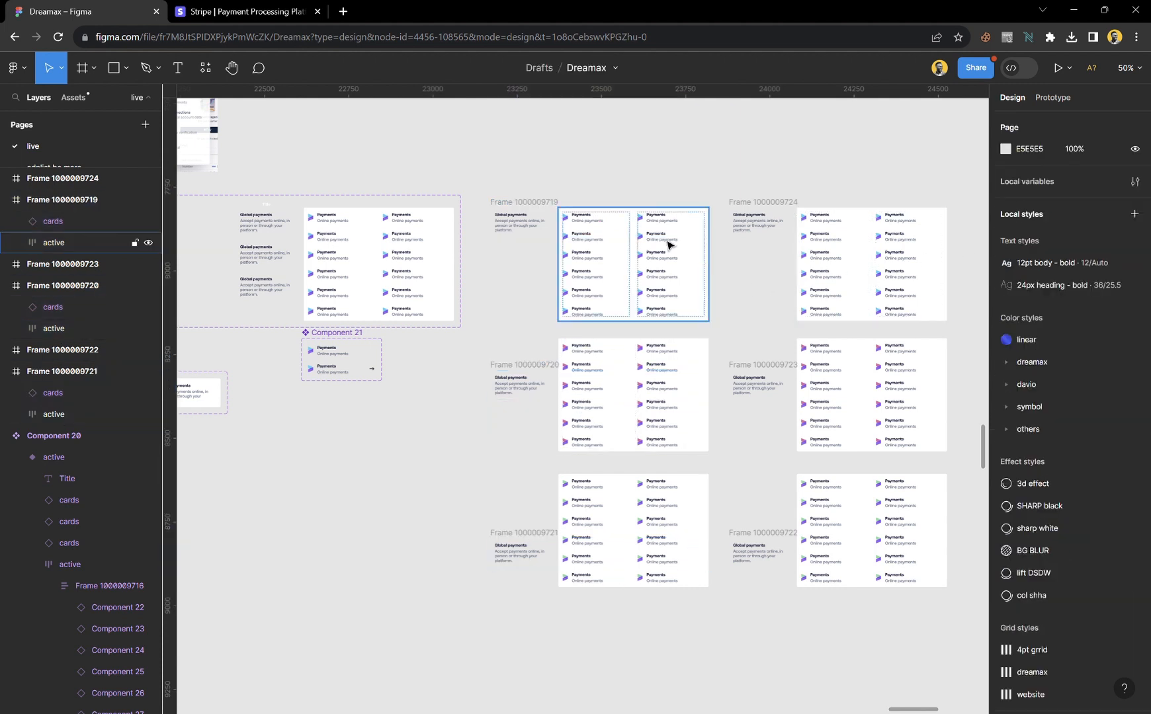
left_click(631, 247)
left_click(525, 203)
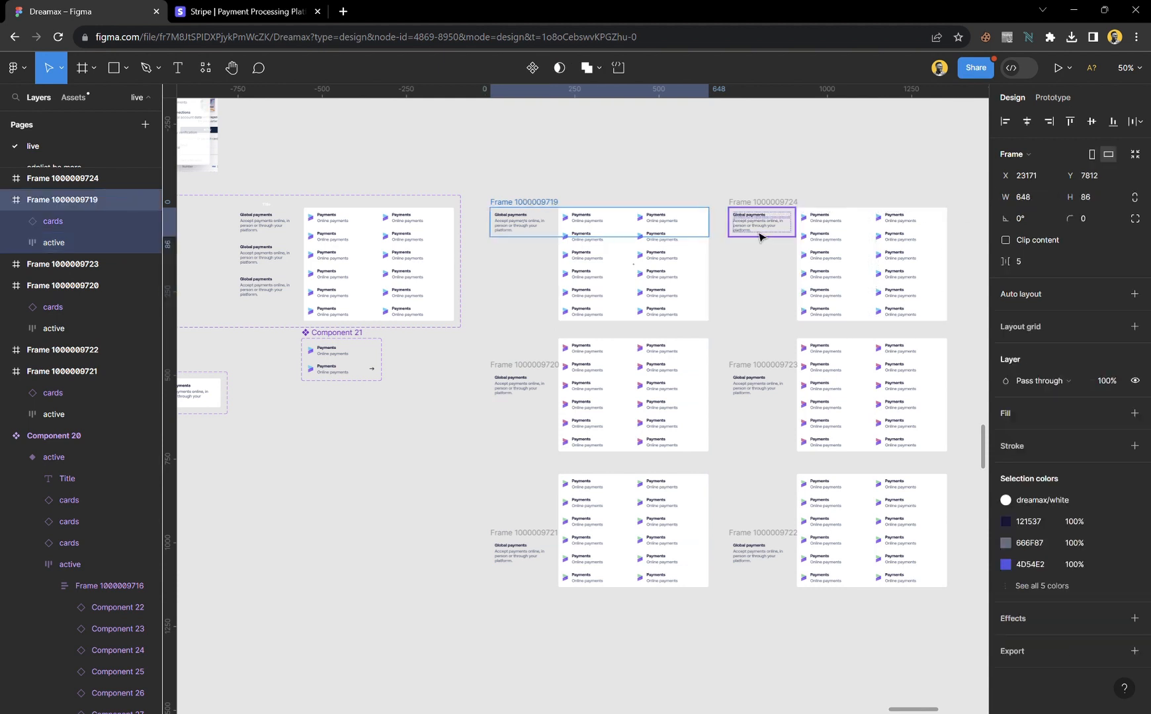
left_click(611, 235)
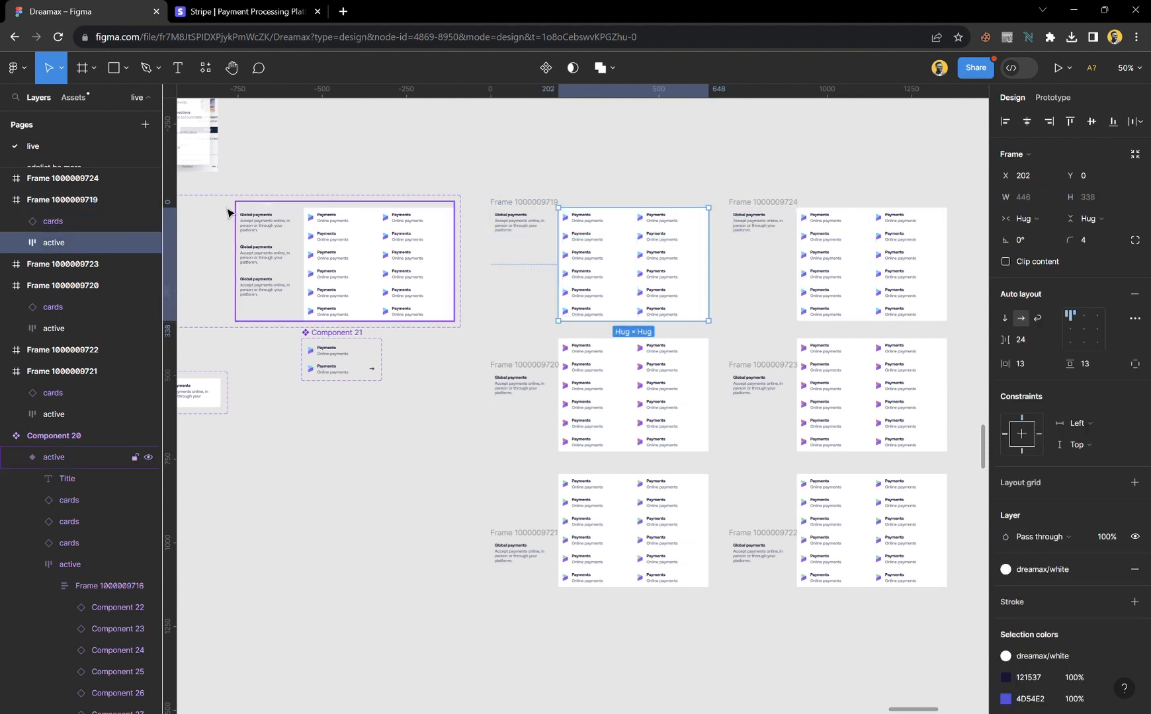
left_click(148, 243)
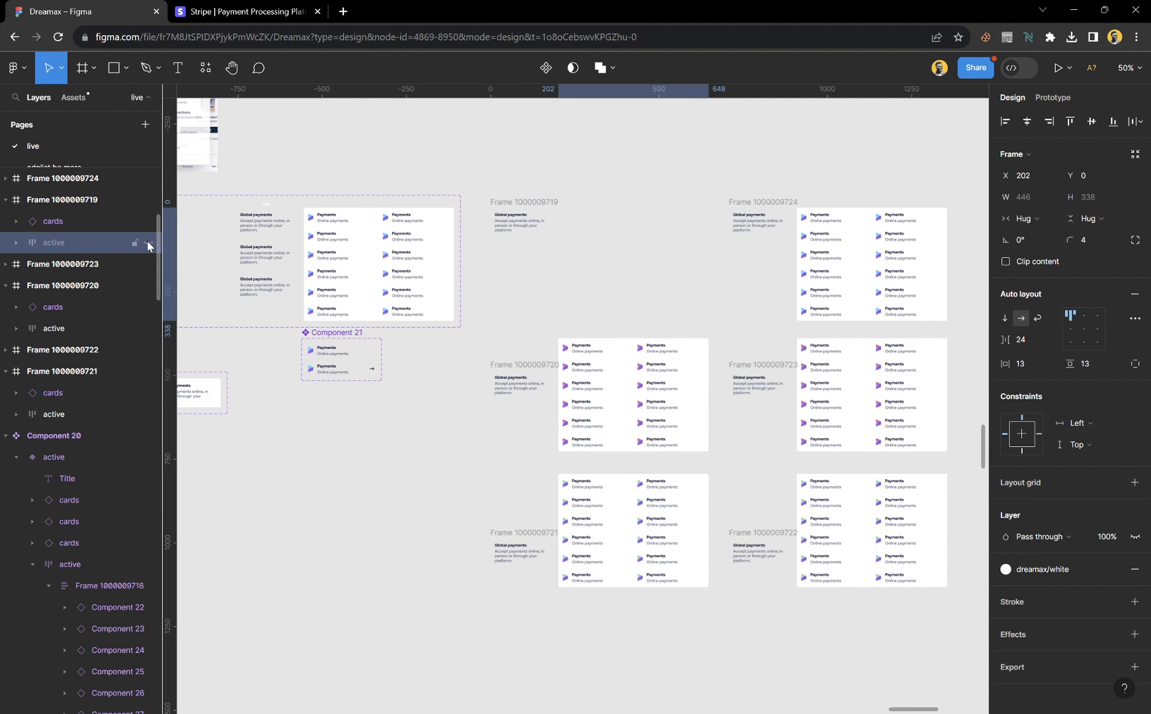
left_click(552, 204)
left_click(544, 372)
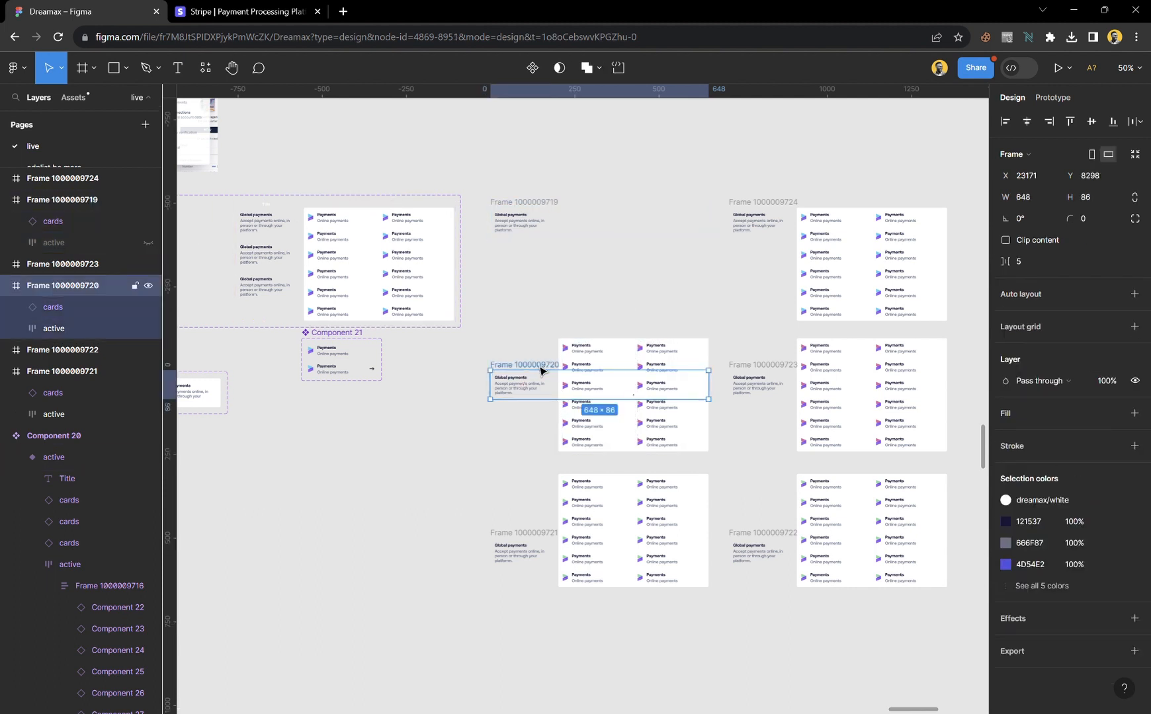
left_click(559, 358)
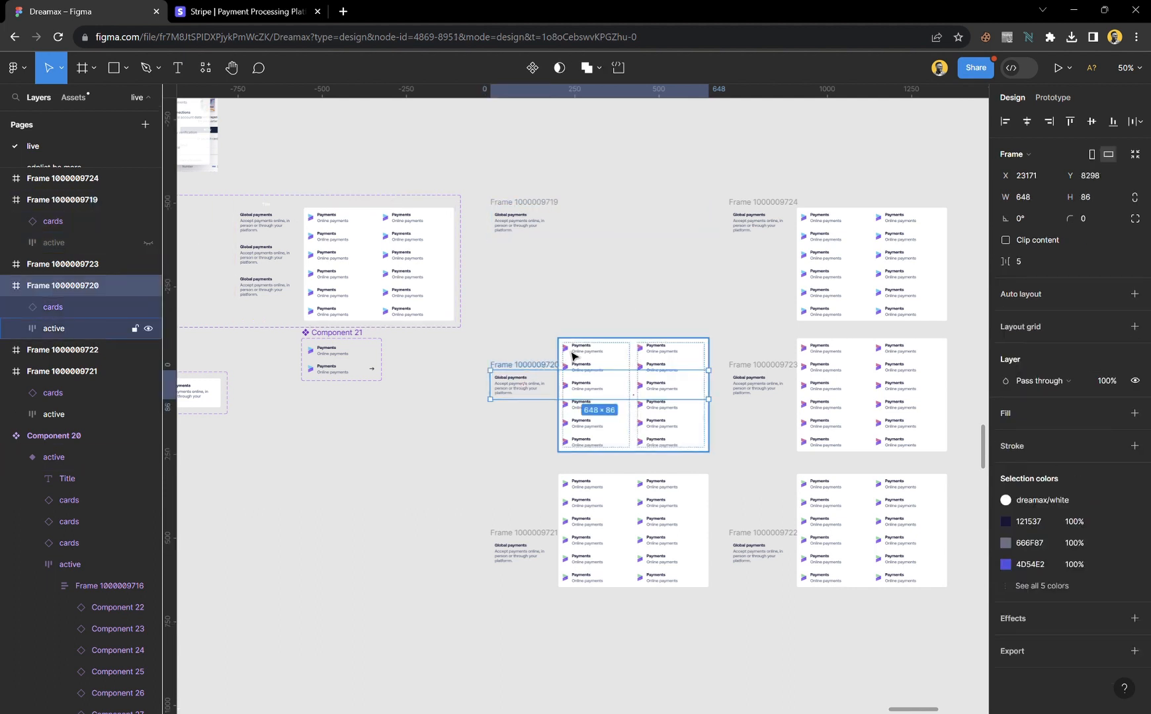
left_click(149, 328)
left_click(593, 531)
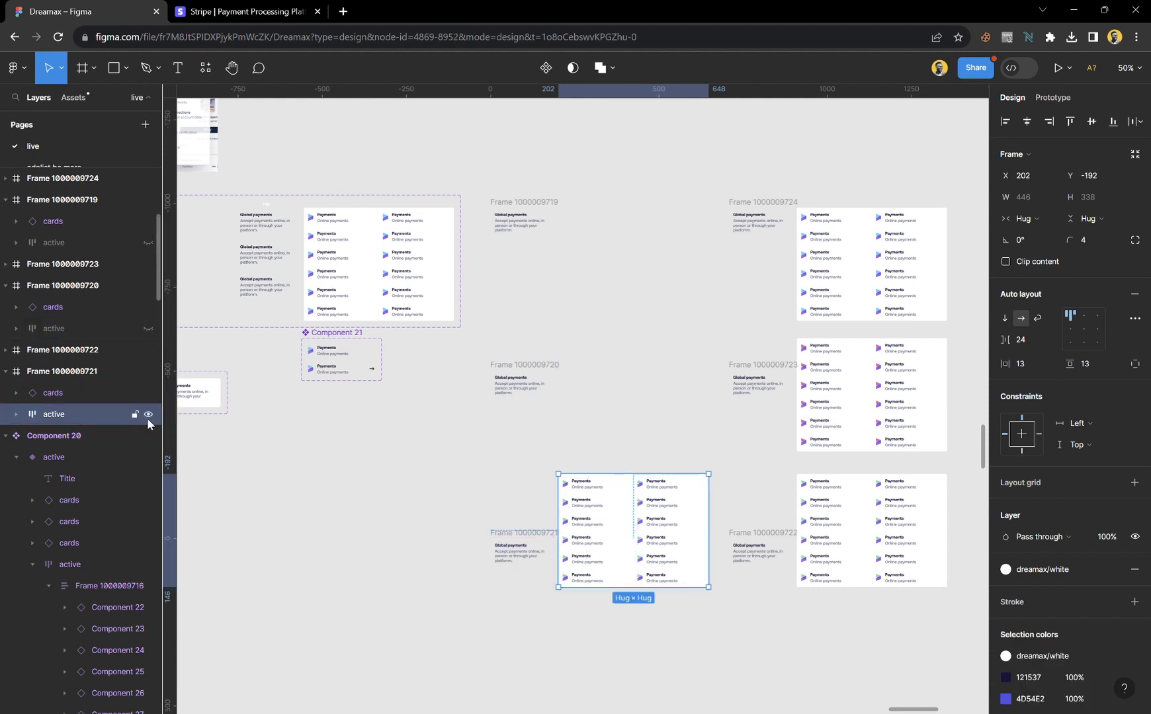
left_click(148, 414)
left_click(408, 500)
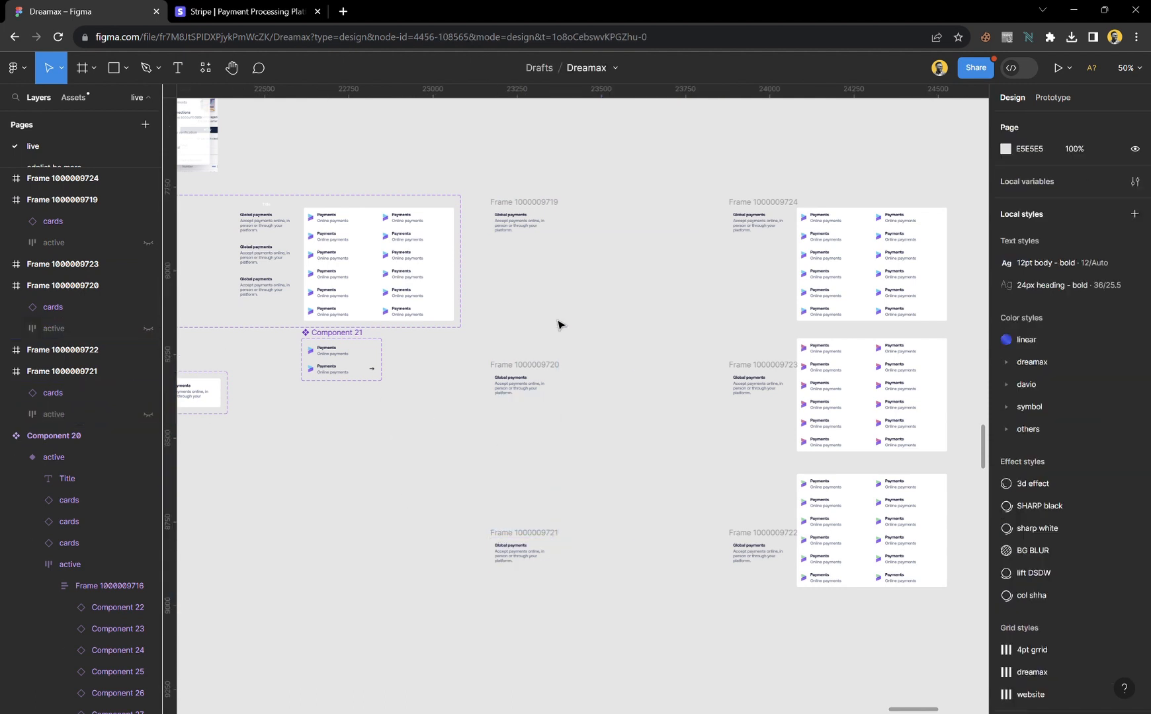
left_click(547, 205)
left_click_drag(470, 173, 725, 605)
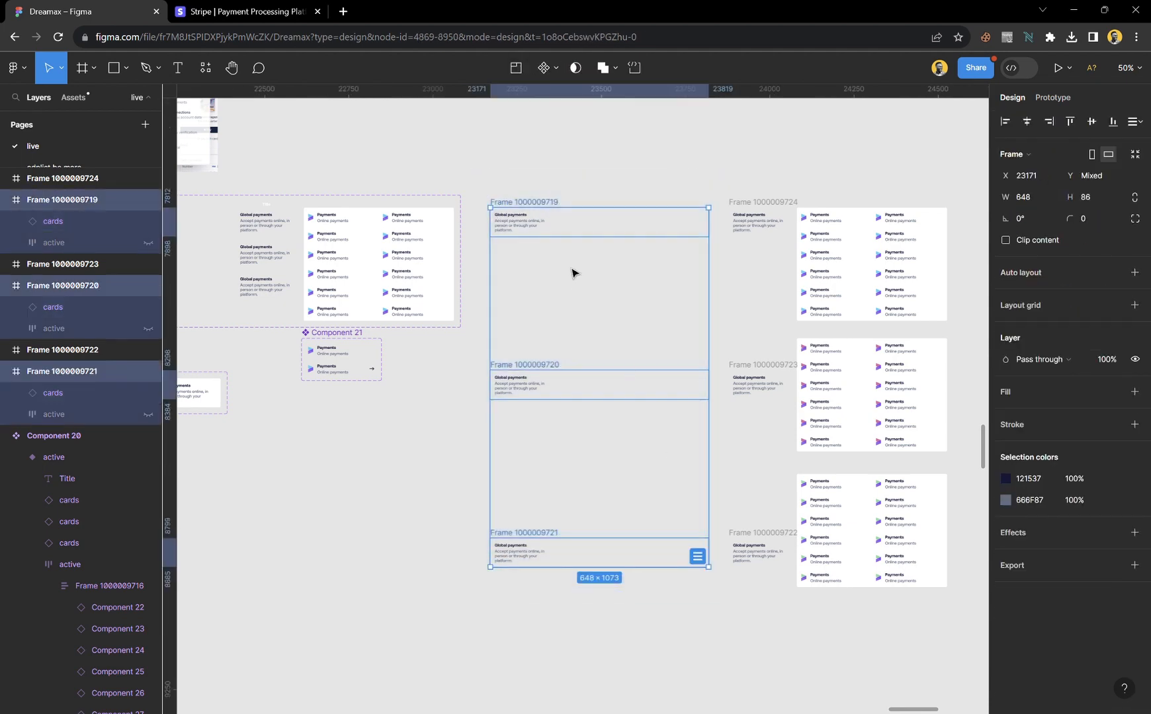
scroll(572, 267, "up", 3)
scroll(529, 254, "right", 2)
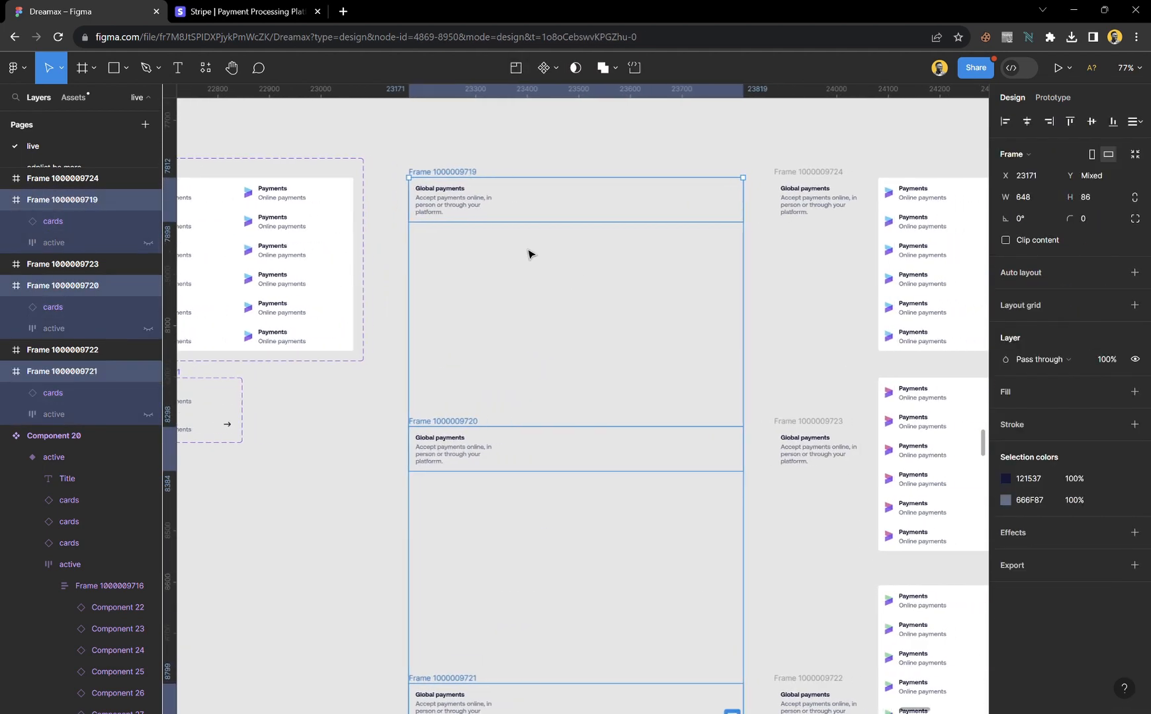
left_click(500, 285)
scroll(572, 236, "right", 1)
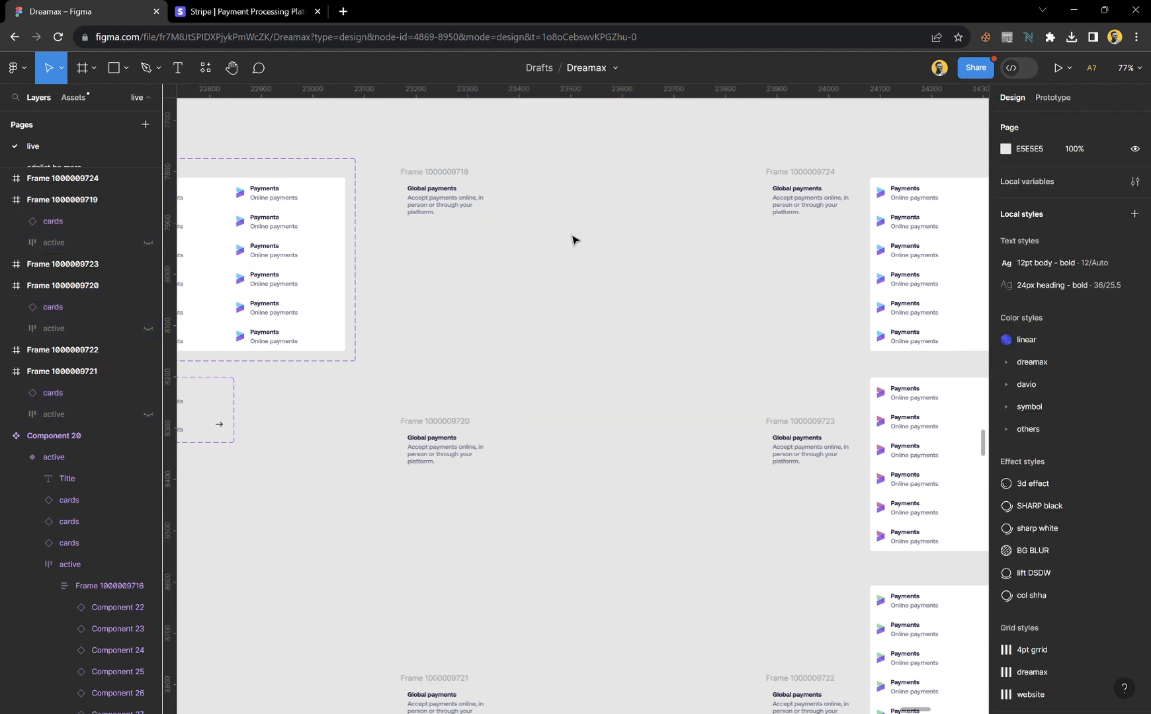
left_click(448, 174)
left_click(774, 171, "shift")
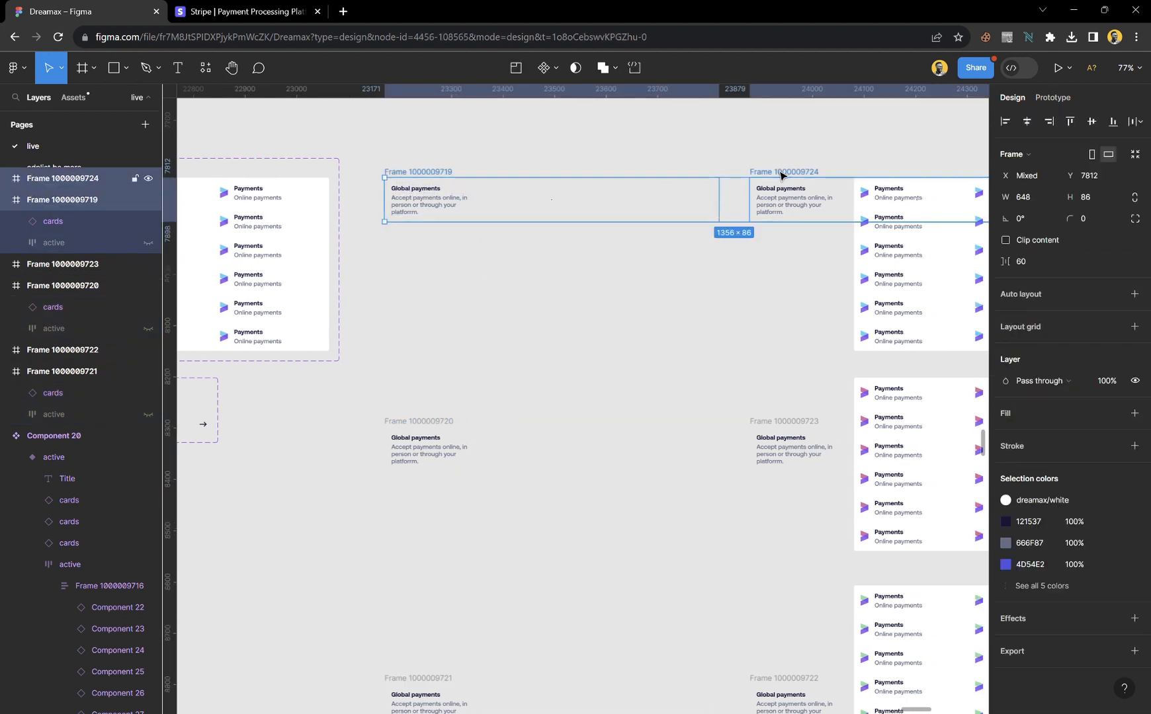
left_click(556, 71)
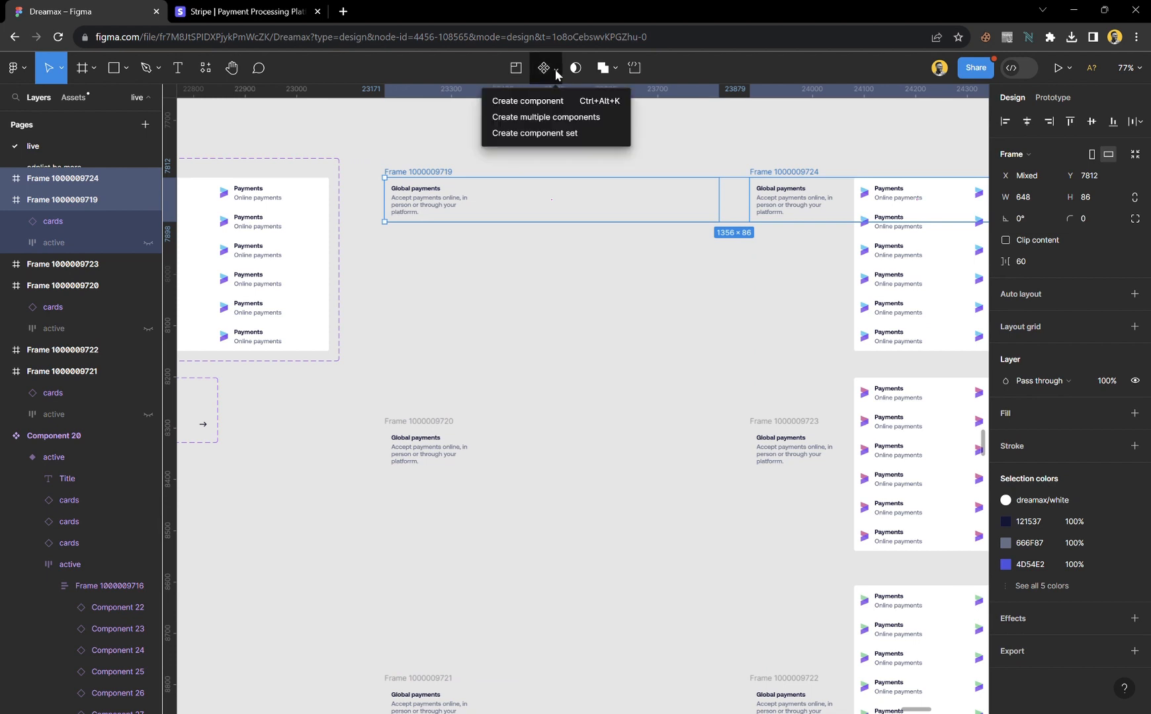
left_click(556, 134)
scroll(796, 391, "down", 2)
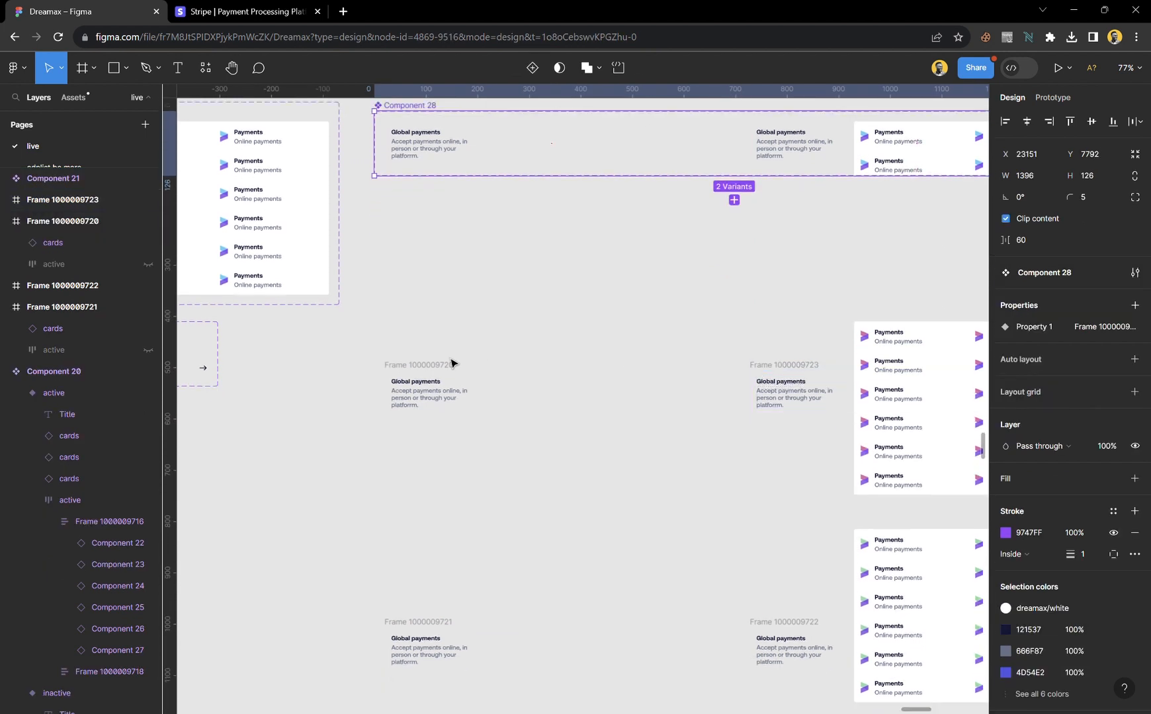
left_click(412, 373)
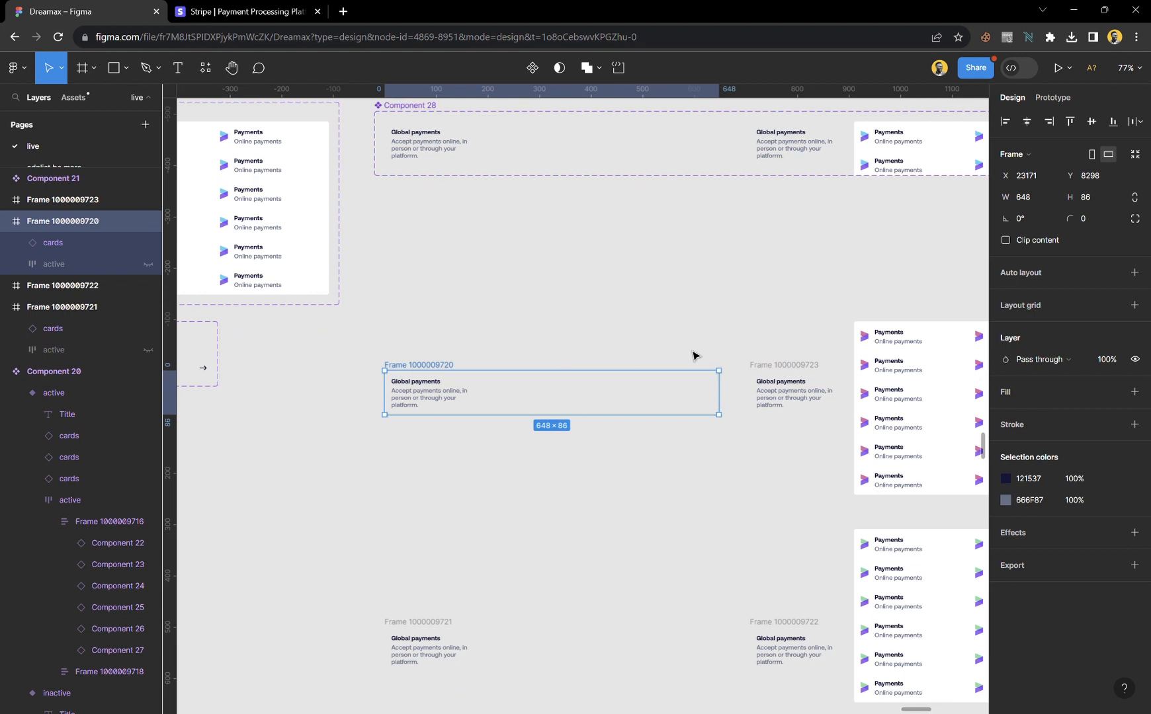
left_click(779, 367, "shift")
left_click(554, 68)
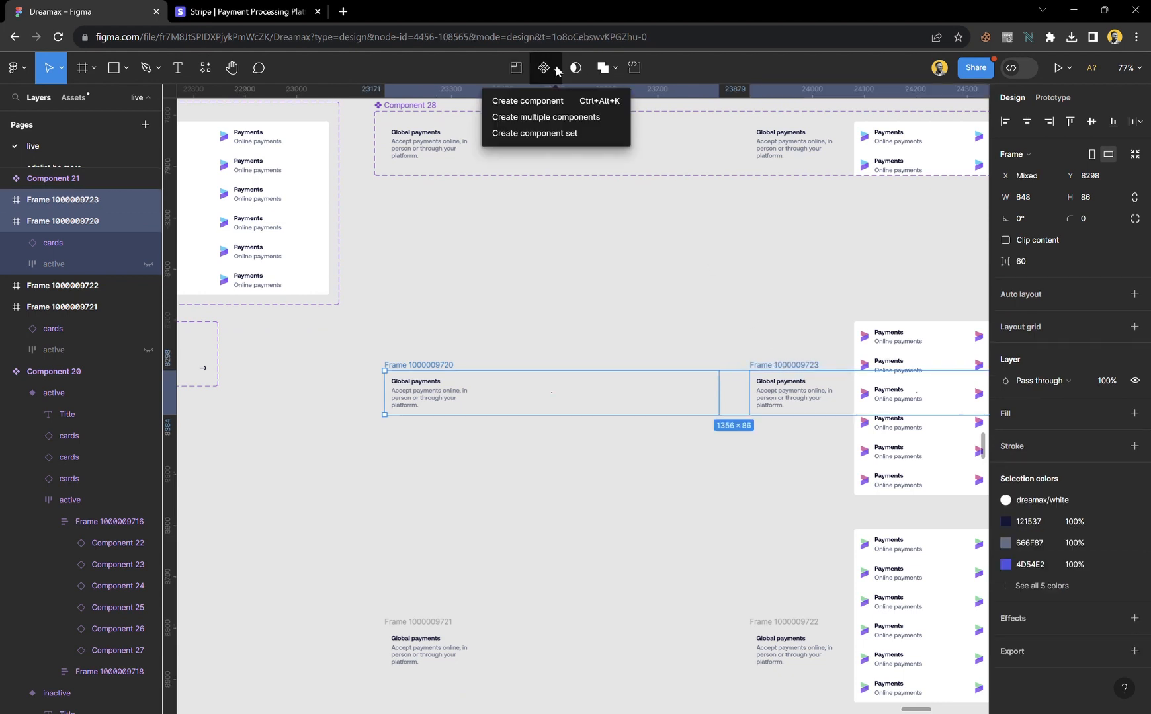
left_click(556, 134)
scroll(569, 198, "down", 5)
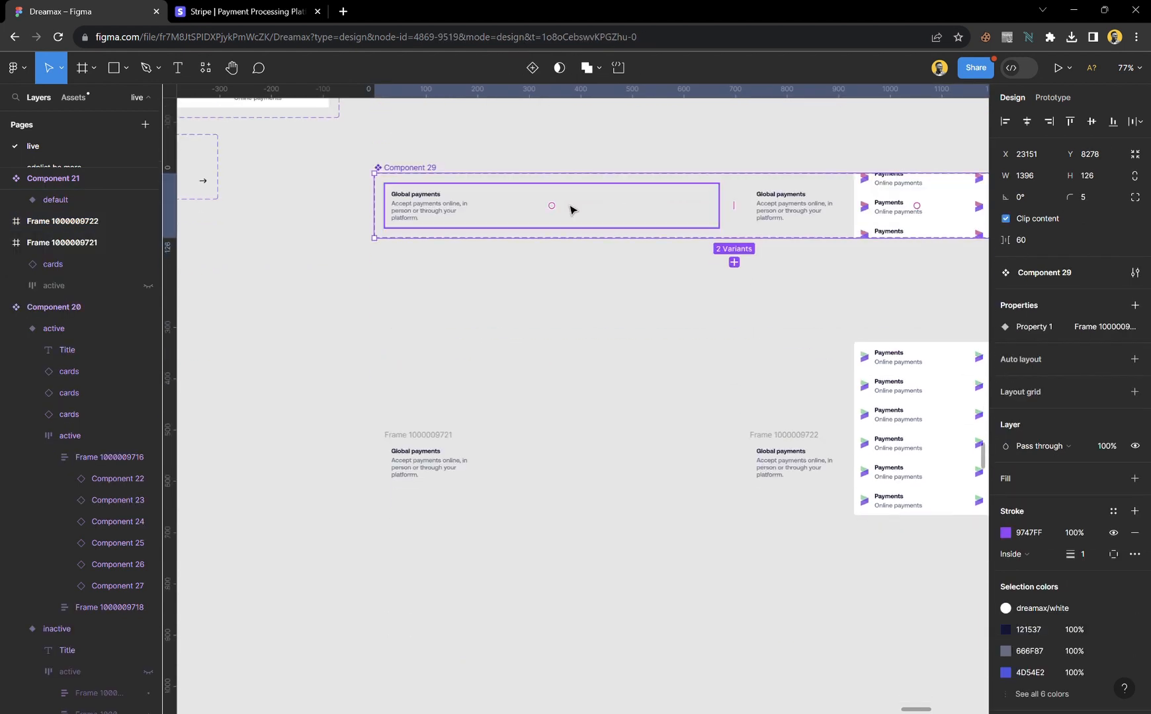
left_click(423, 437)
left_click(751, 435, "shift")
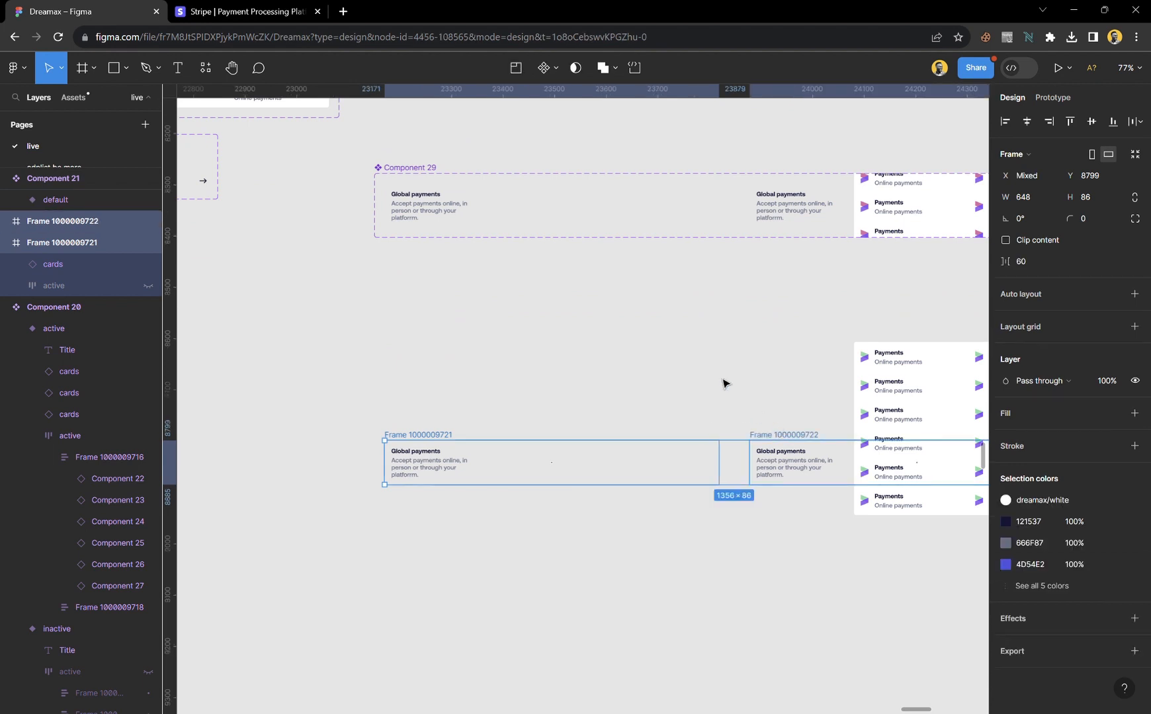
left_click(553, 68)
left_click(569, 134)
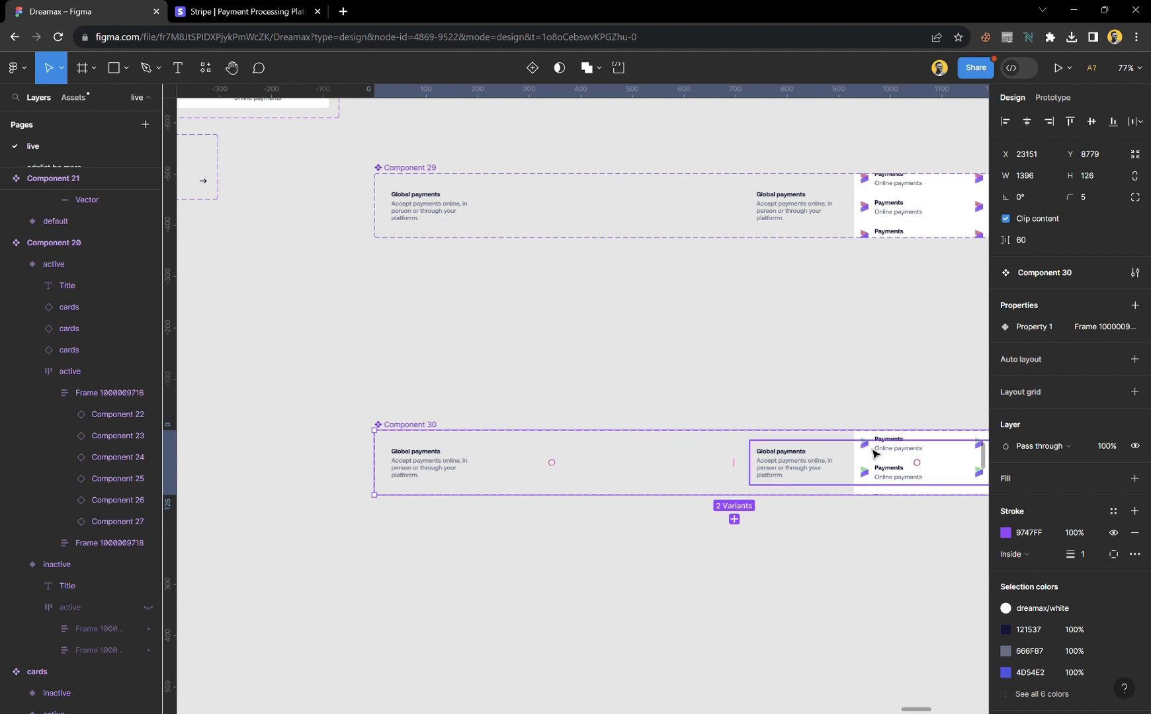
- Turn off content clipping for Component 28, Component 29 and Component 30 together
scroll(601, 401, "down", 5)
scroll(601, 400, "up", 3)
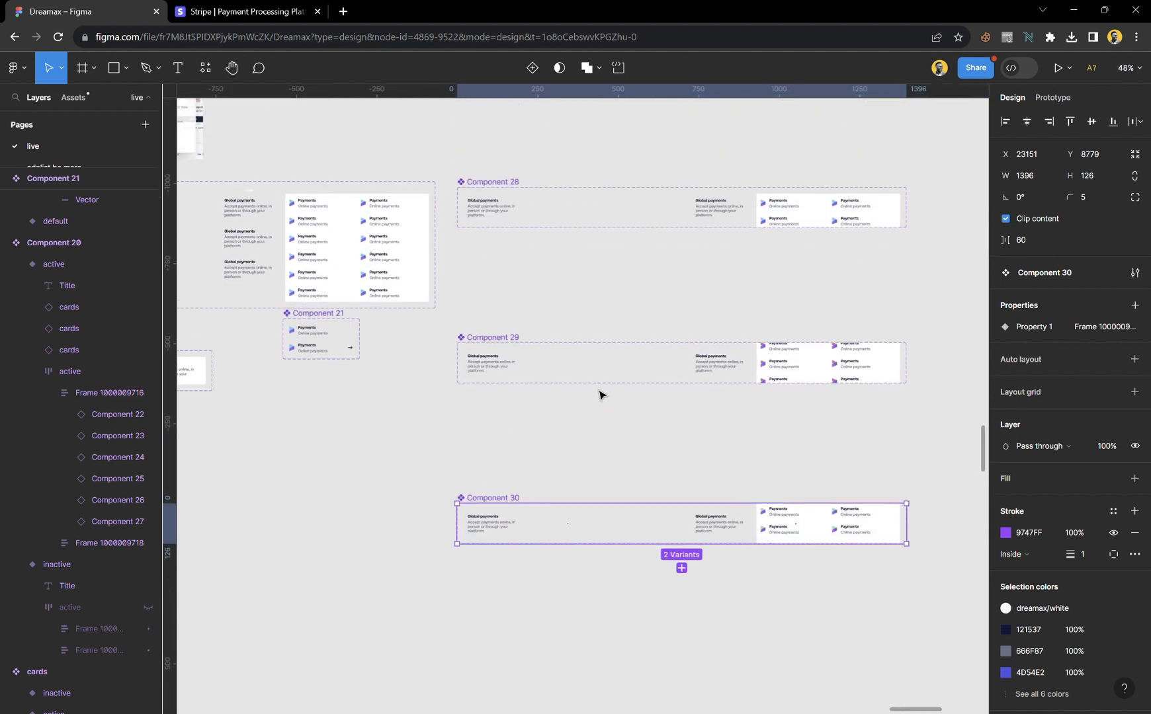
left_click_drag(448, 164, 942, 599)
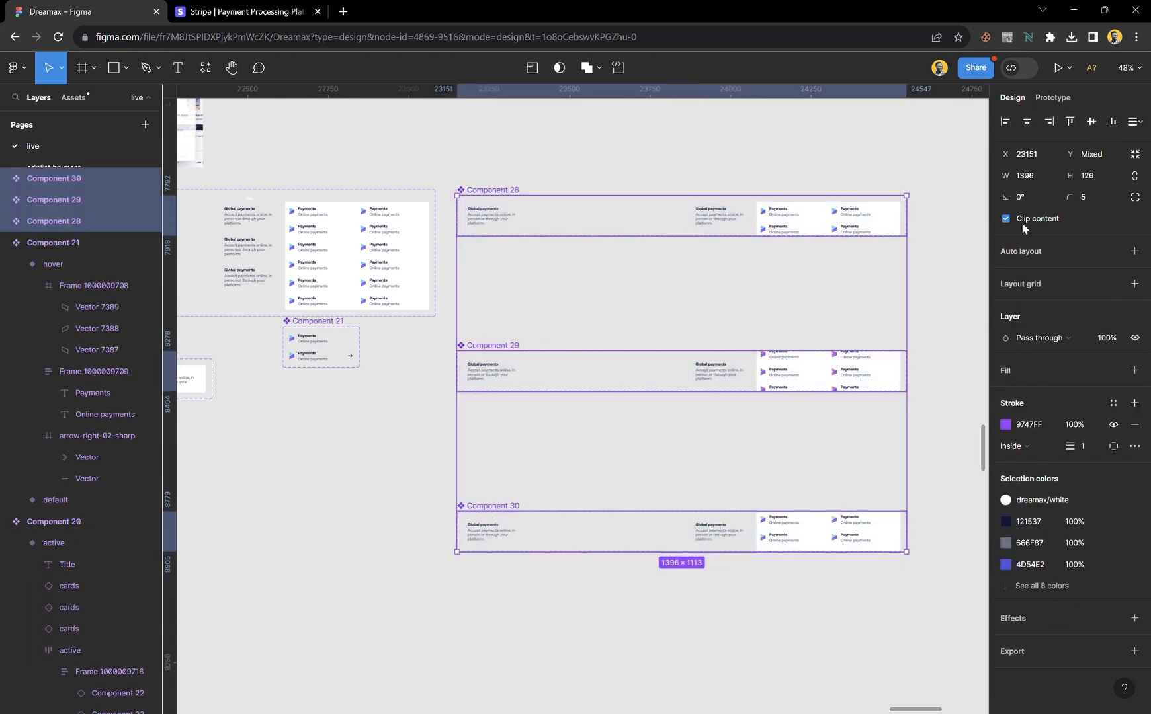
left_click(1006, 219)
left_click(934, 302)
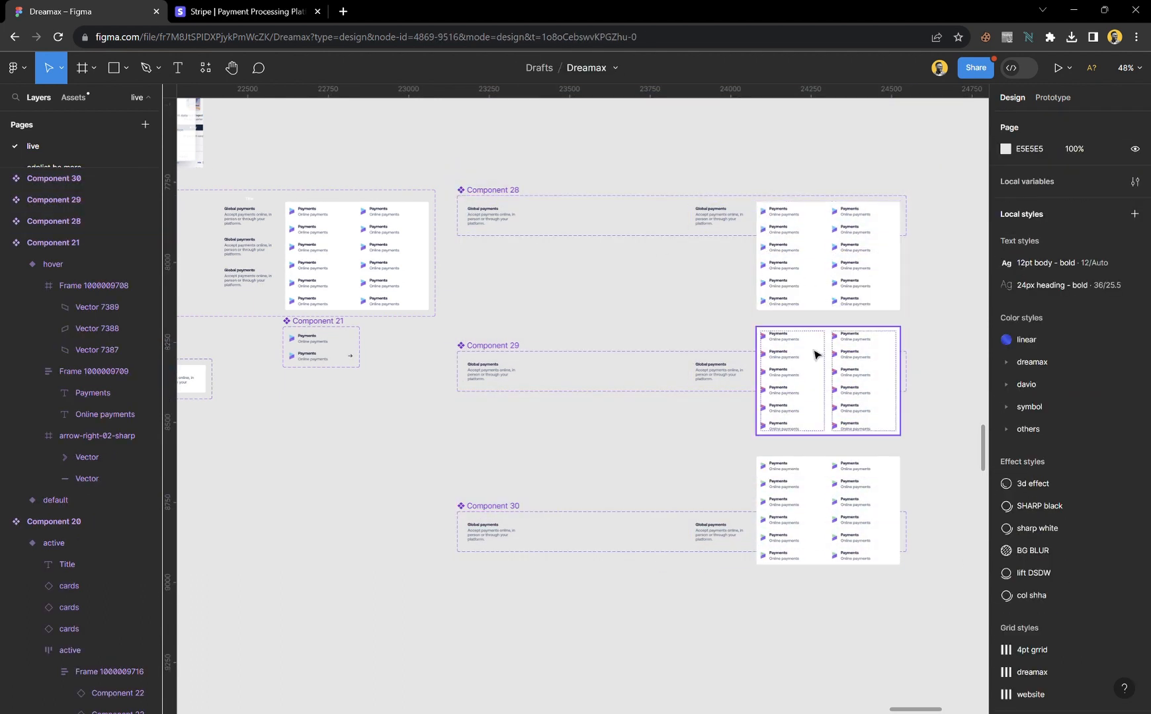
left_click(619, 228)
scroll(589, 223, "up", 3)
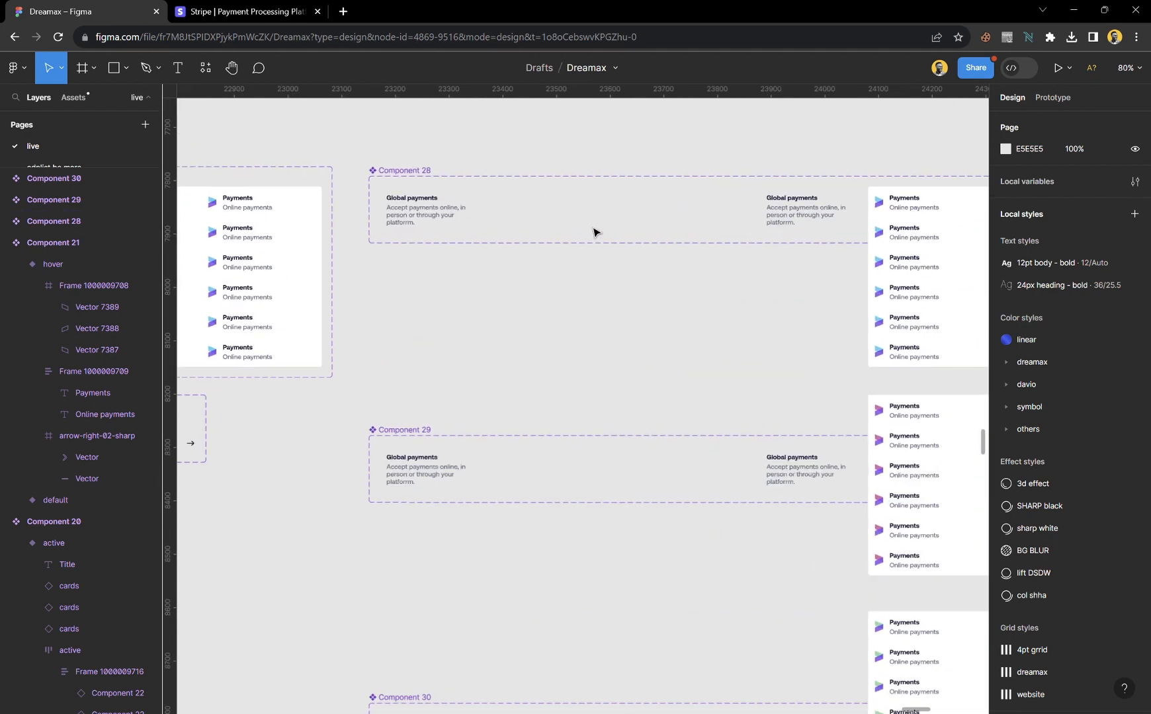
left_click(1061, 102)
mouse_move(733, 212)
left_mouse_down()
mouse_move(764, 217)
mouse_move(748, 217)
left_mouse_up()
left_click(430, 216)
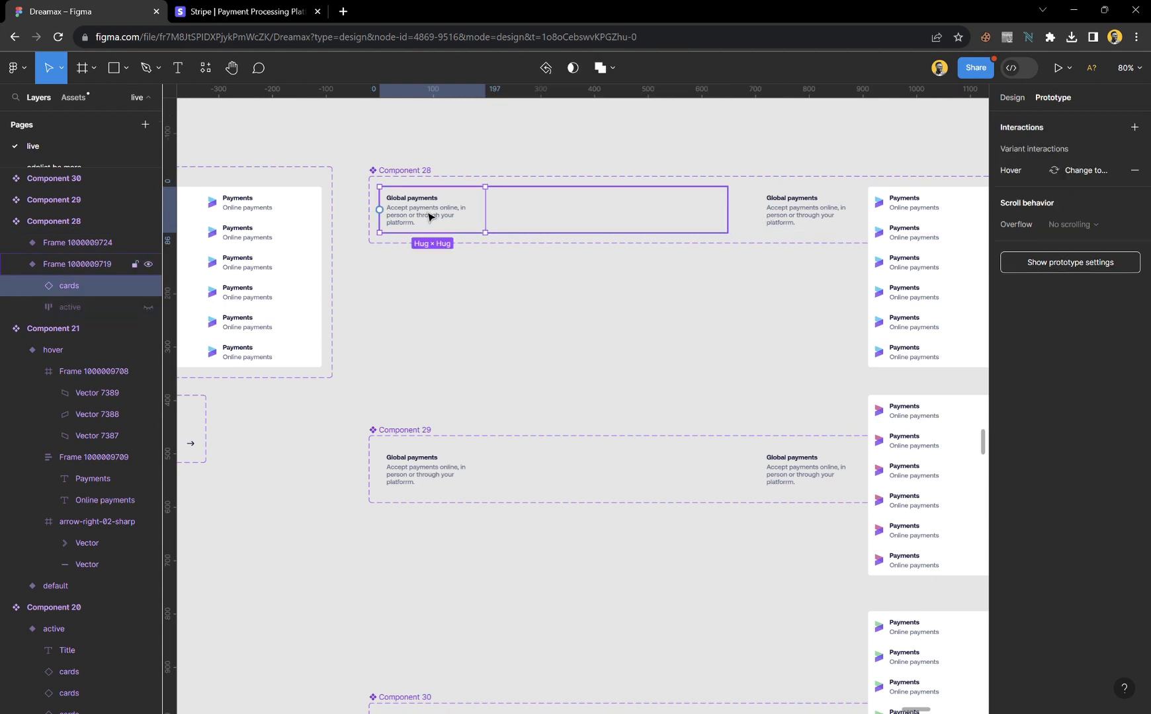
left_click_drag(487, 214, 771, 195)
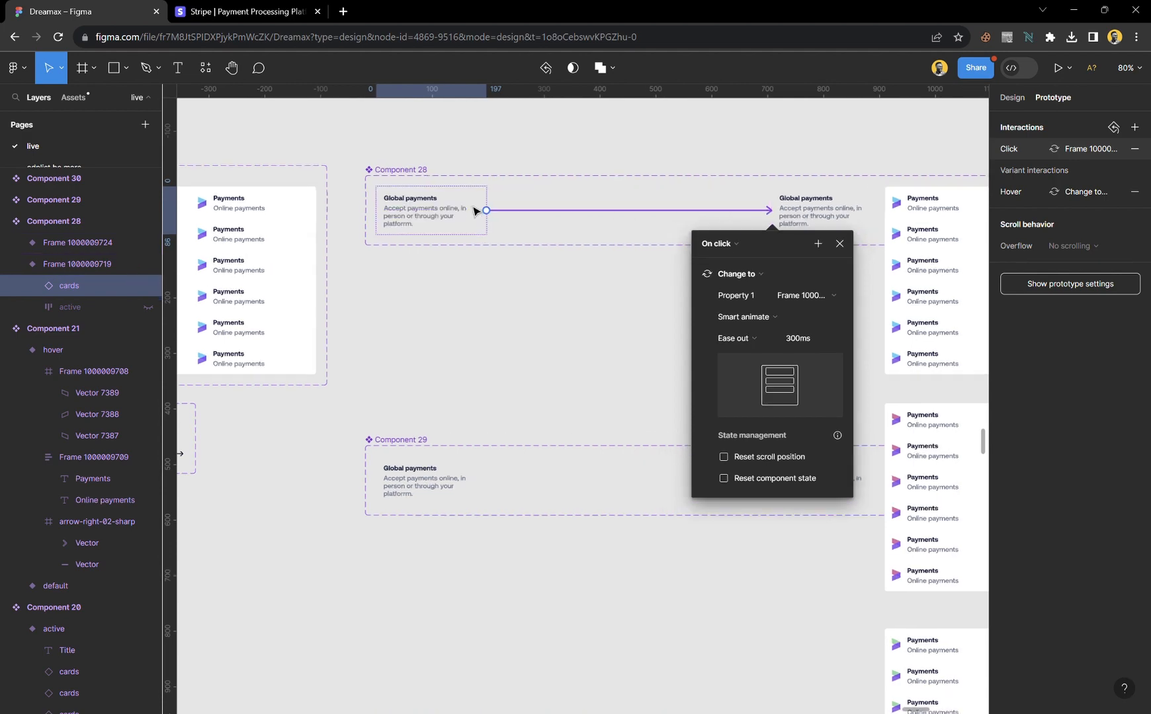
scroll(470, 216, "up", 5)
scroll(466, 218, "down", 4)
scroll(930, 249, "right", 5)
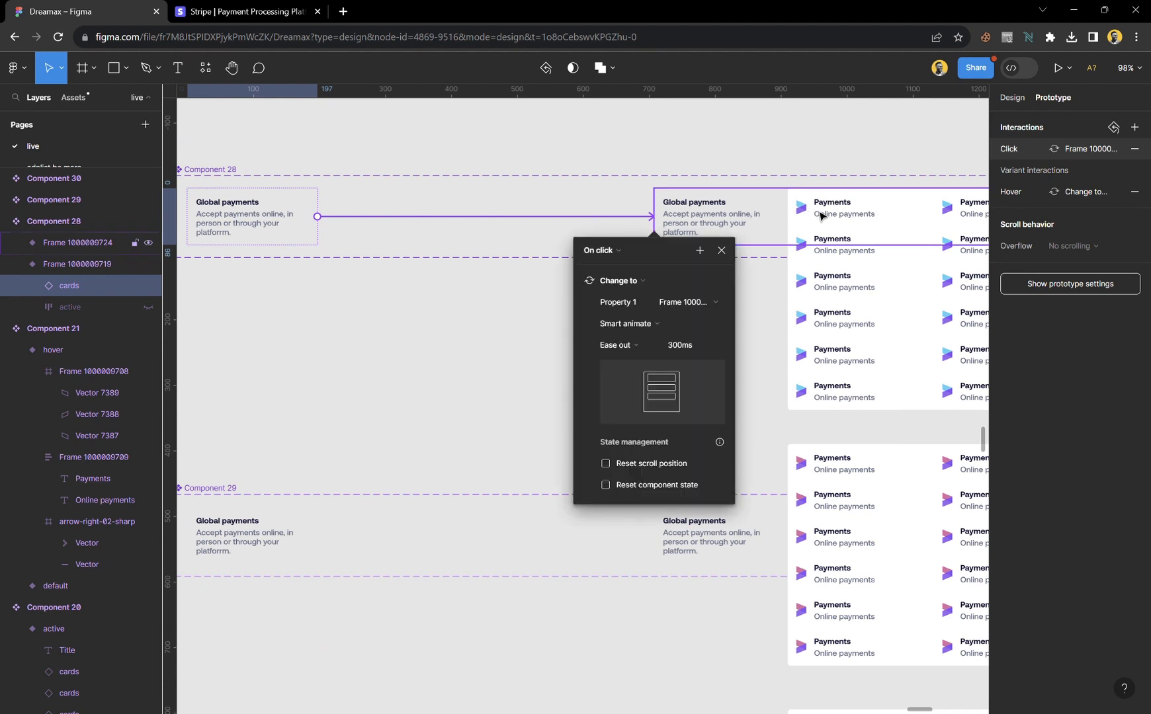
left_click(722, 252)
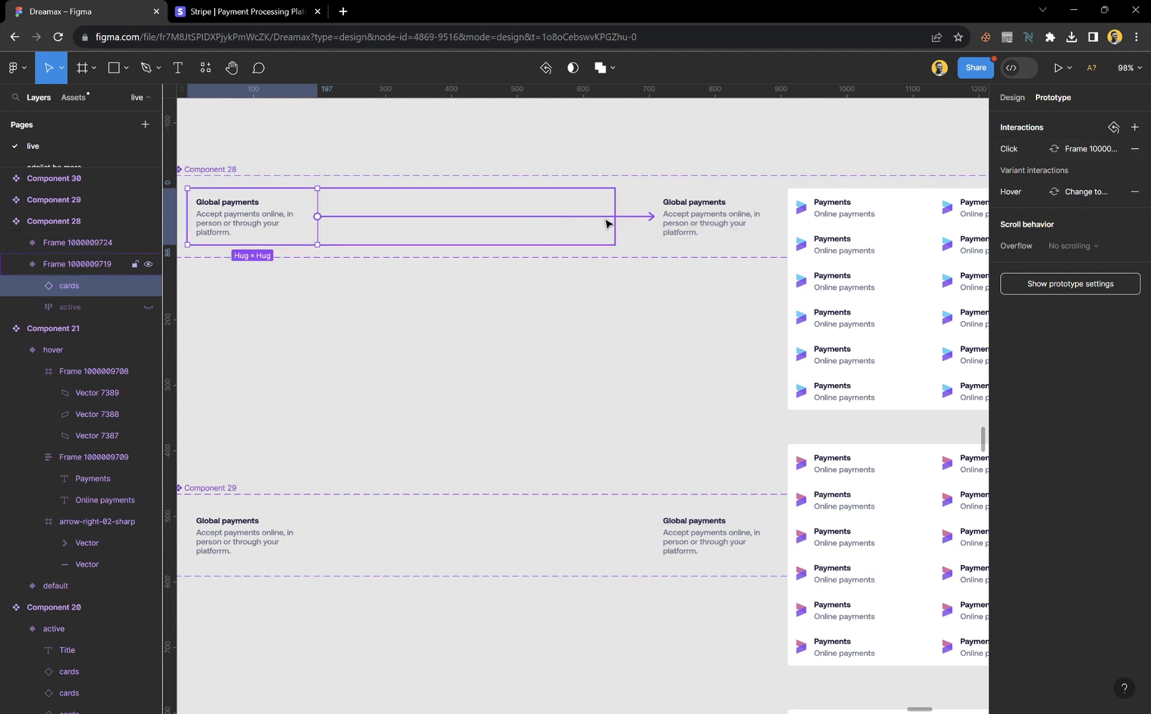
left_click(645, 221)
left_click_drag(645, 222, 443, 206)
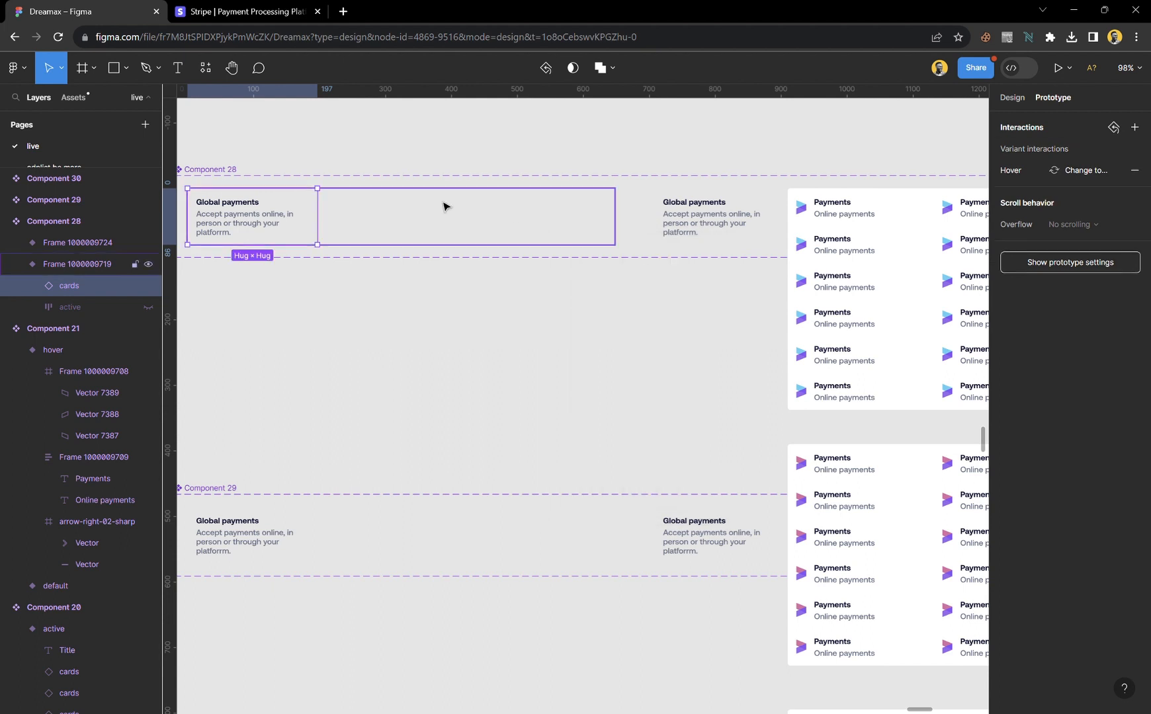
left_click(381, 209)
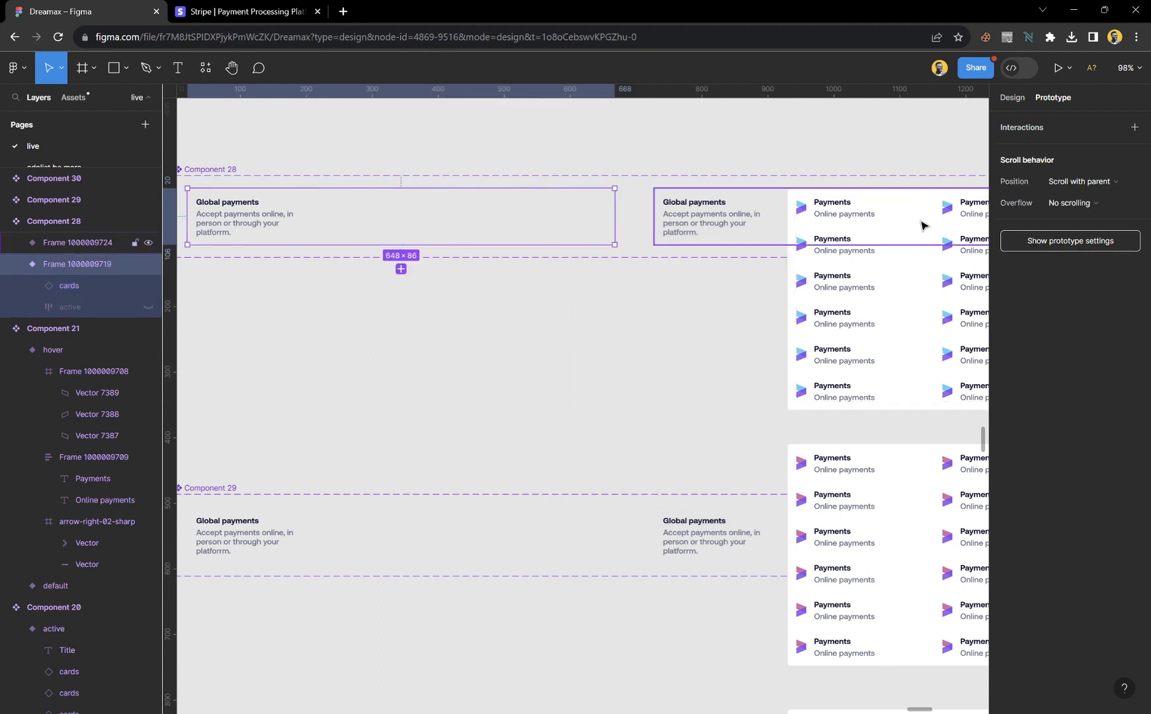
- Examine the Payments panel in Component 28's visible-panel variant and the arrangement of the three component sets
scroll(850, 238, "right", 1)
scroll(850, 238, "right", 3)
scroll(821, 235, "up", 5)
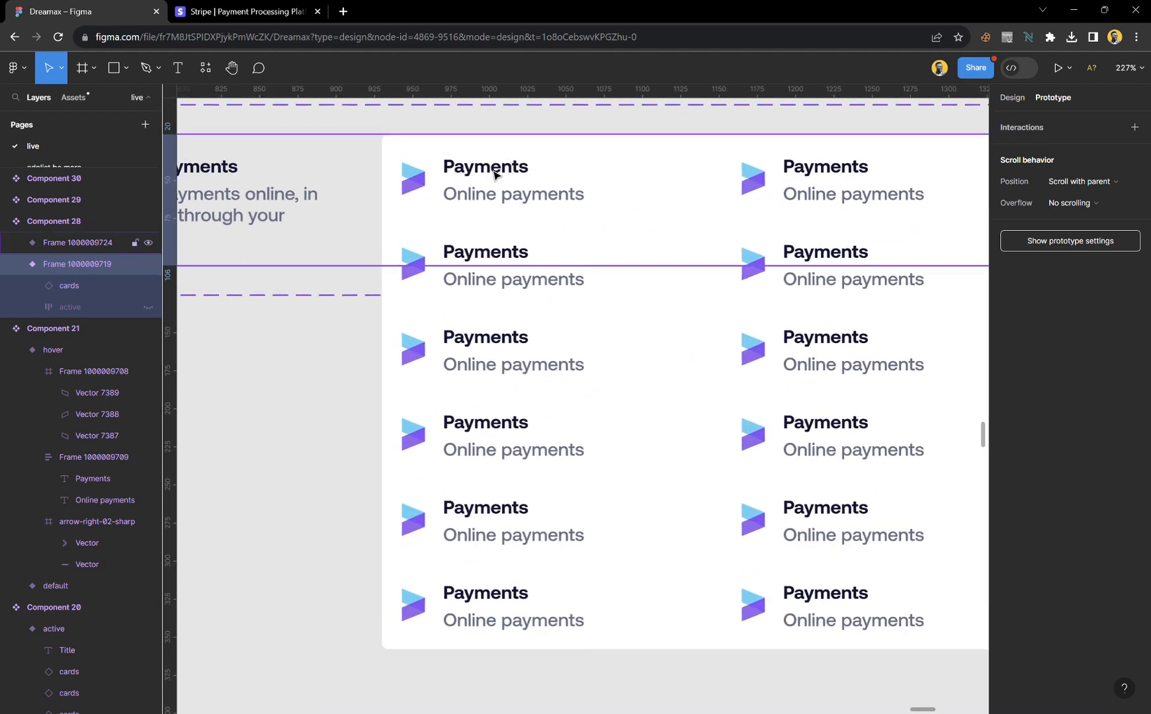
scroll(395, 304, "up", 3)
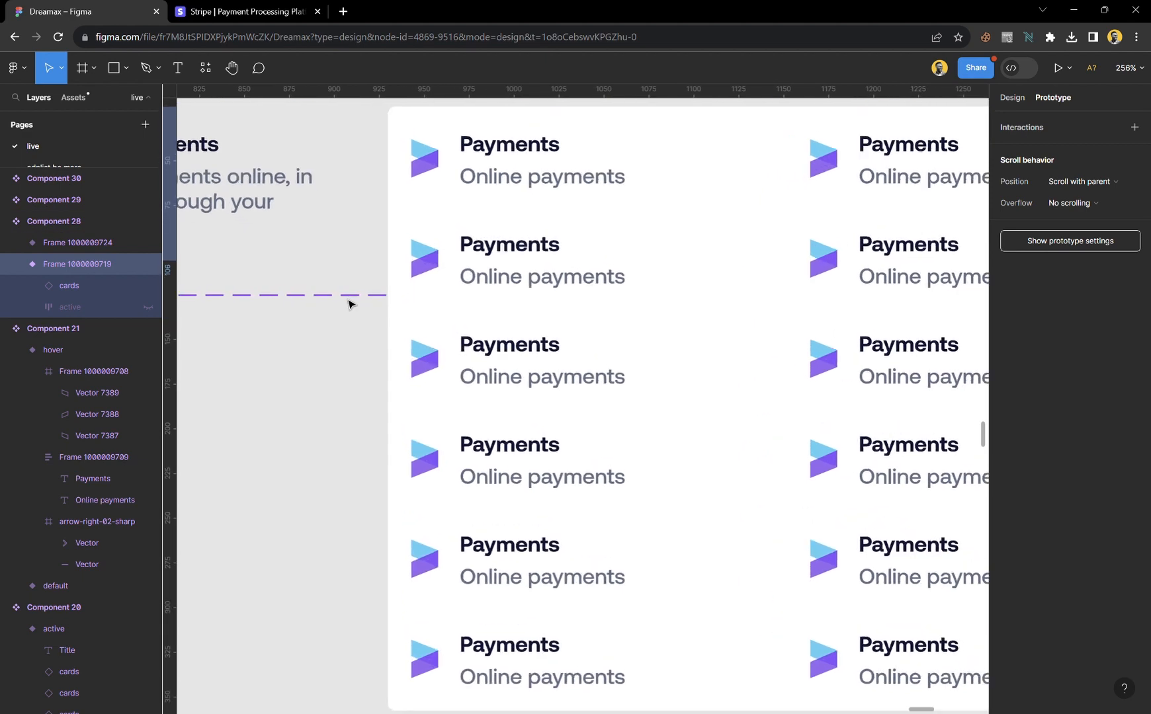
scroll(443, 307, "down", 3)
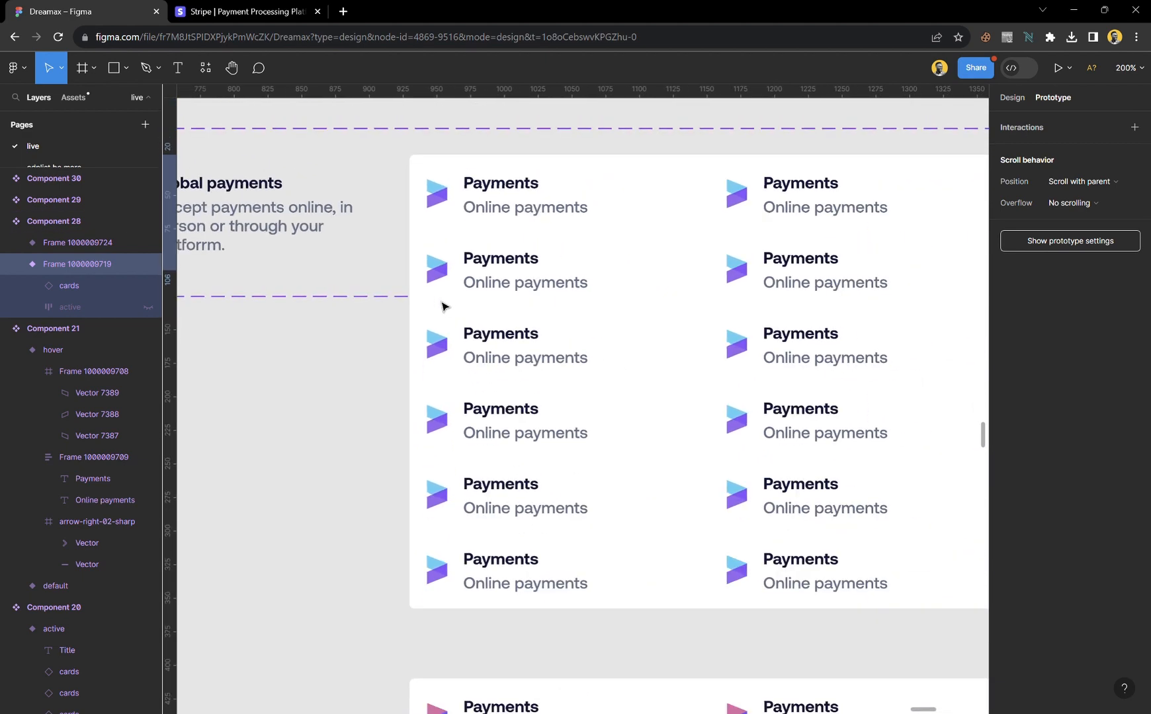
left_click(360, 196)
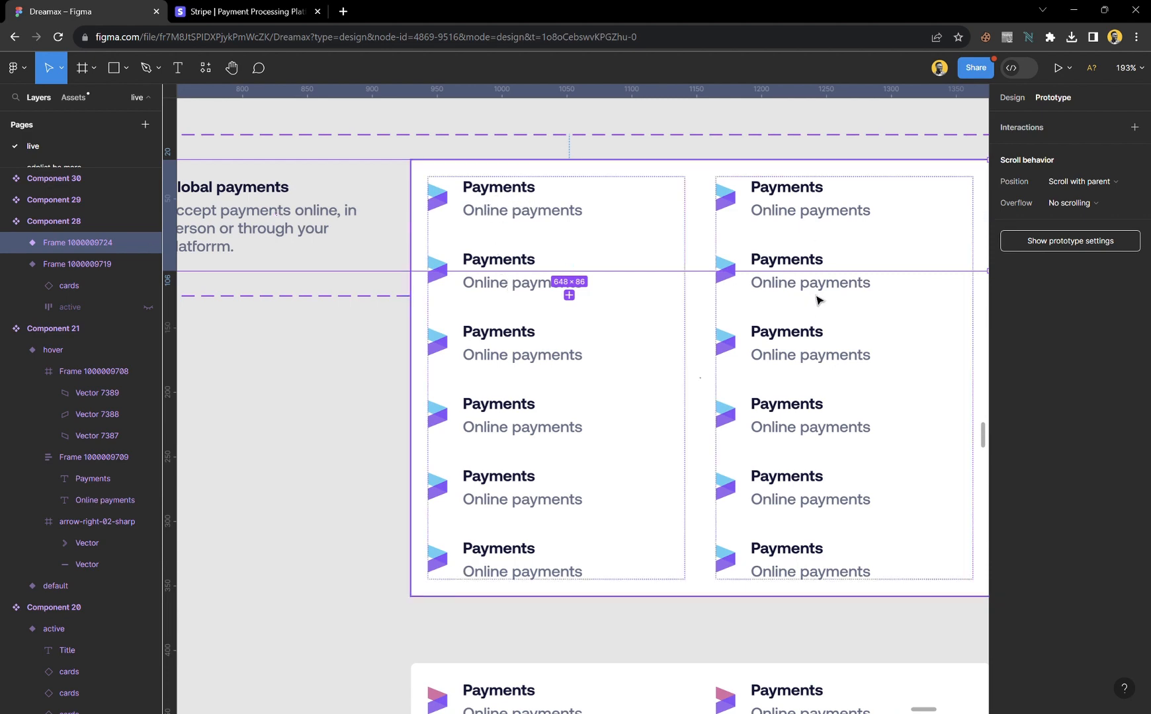
scroll(790, 311, "down", 3)
scroll(783, 326, "down", 3)
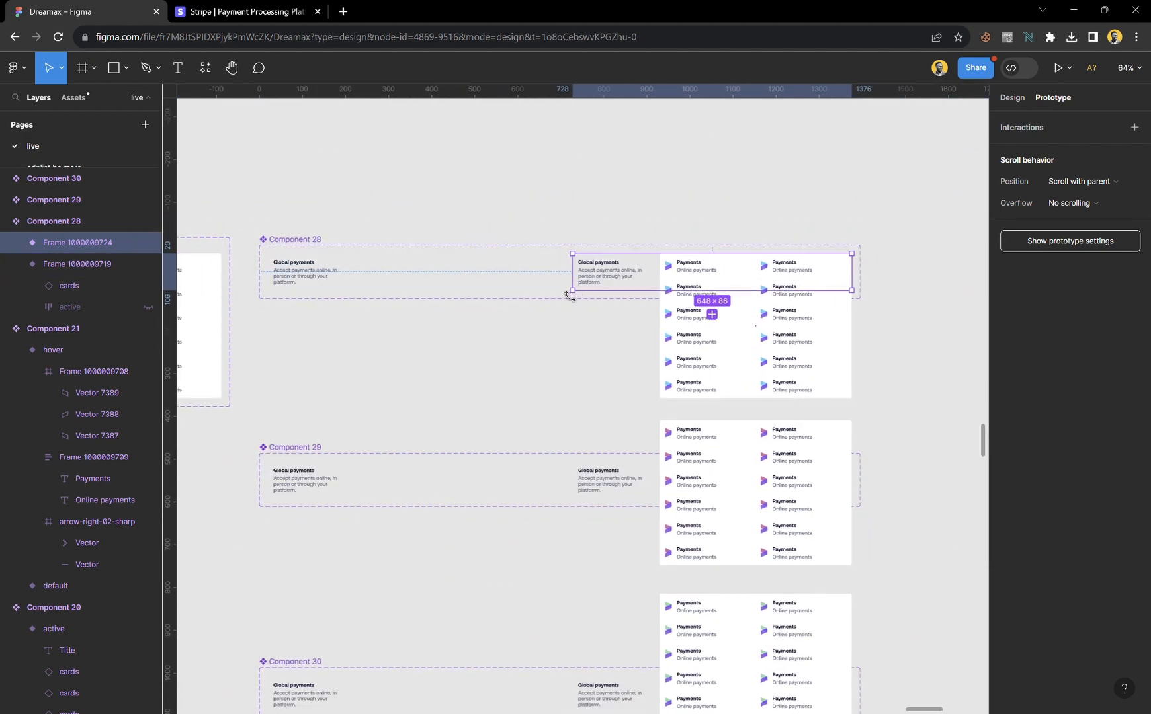
scroll(568, 293, "left", 5)
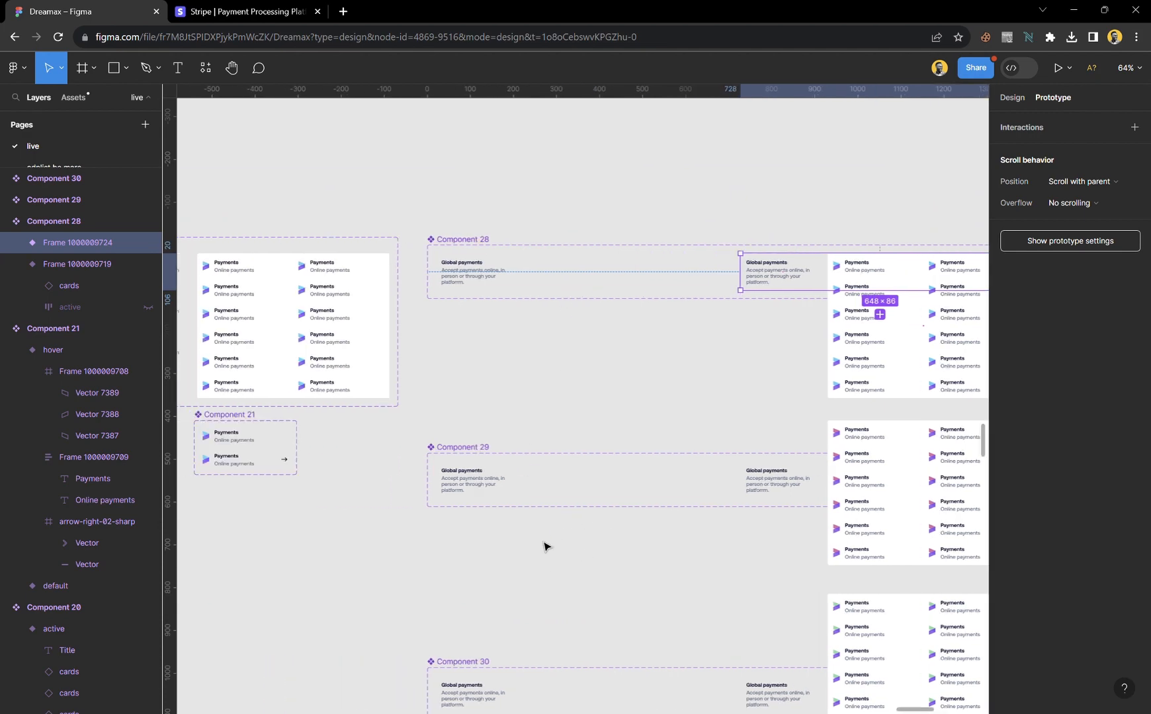
scroll(544, 547, "up", 3)
scroll(437, 472, "down", 3)
scroll(481, 352, "up", 1)
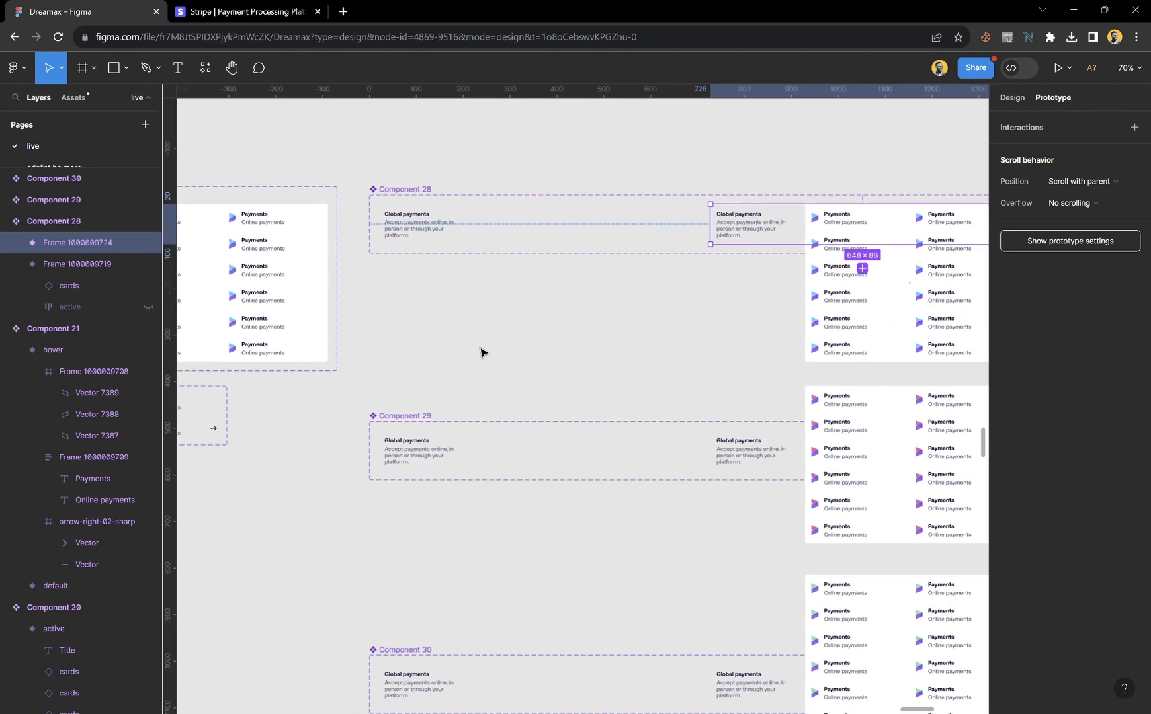
scroll(481, 331, "up", 2)
scroll(489, 298, "up", 3)
- Link Component 28's hidden-panel variant to its visible-panel variant with a While hovering Change to interaction using Smart animate
left_click(492, 296)
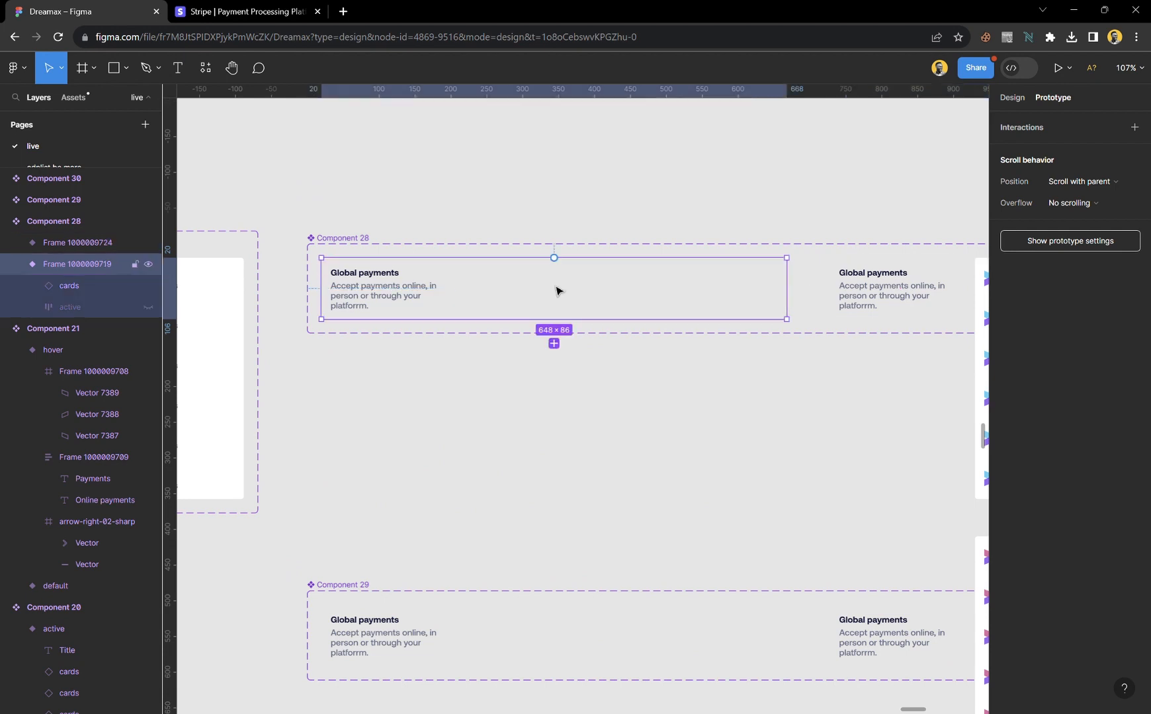
left_click_drag(787, 289, 884, 294)
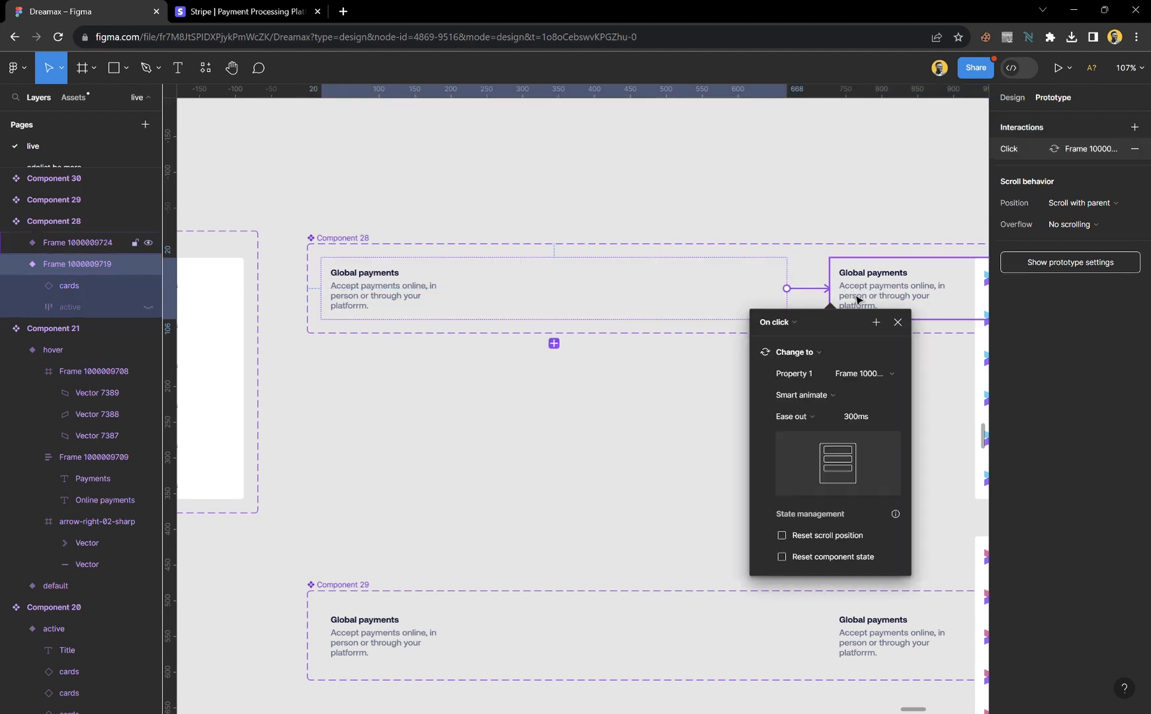
left_click(794, 323)
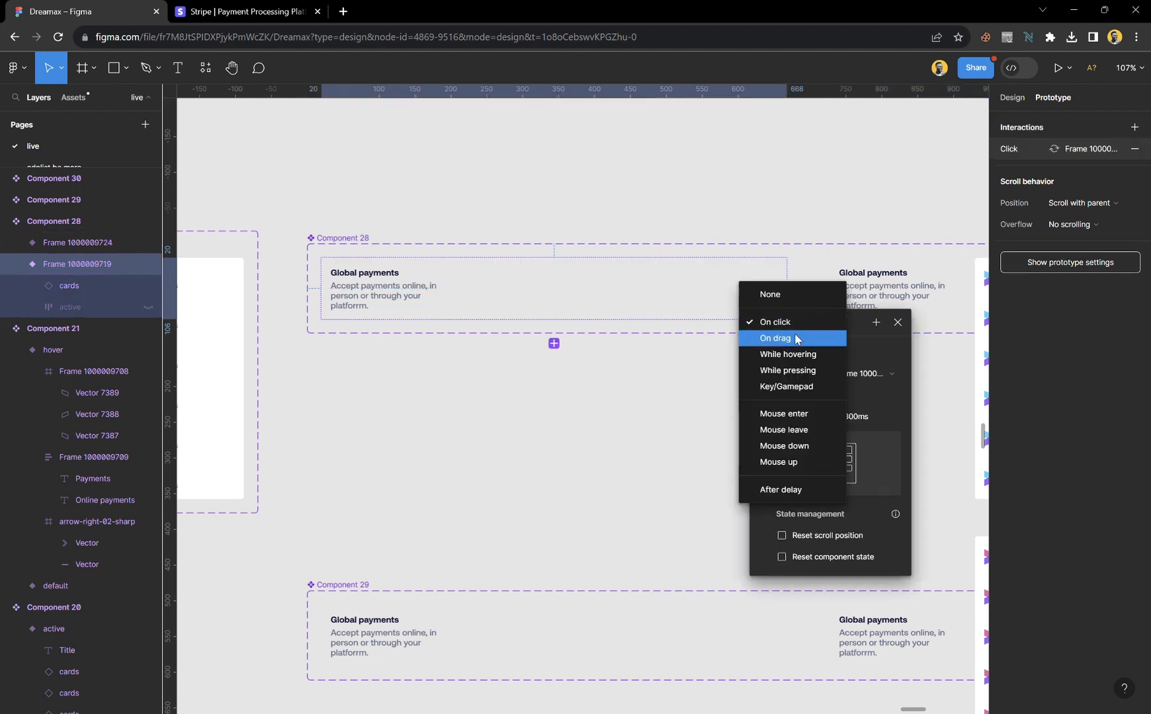
left_click(797, 356)
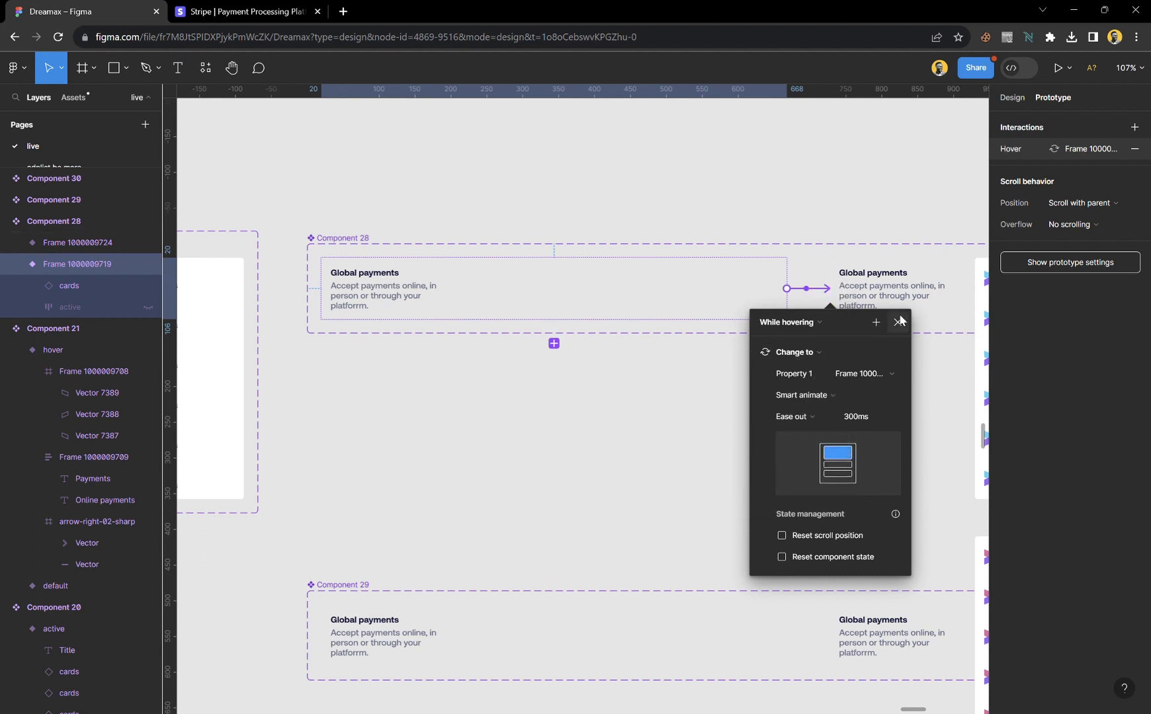
key("Escape")
scroll(728, 337, "down", 5)
left_click(694, 344)
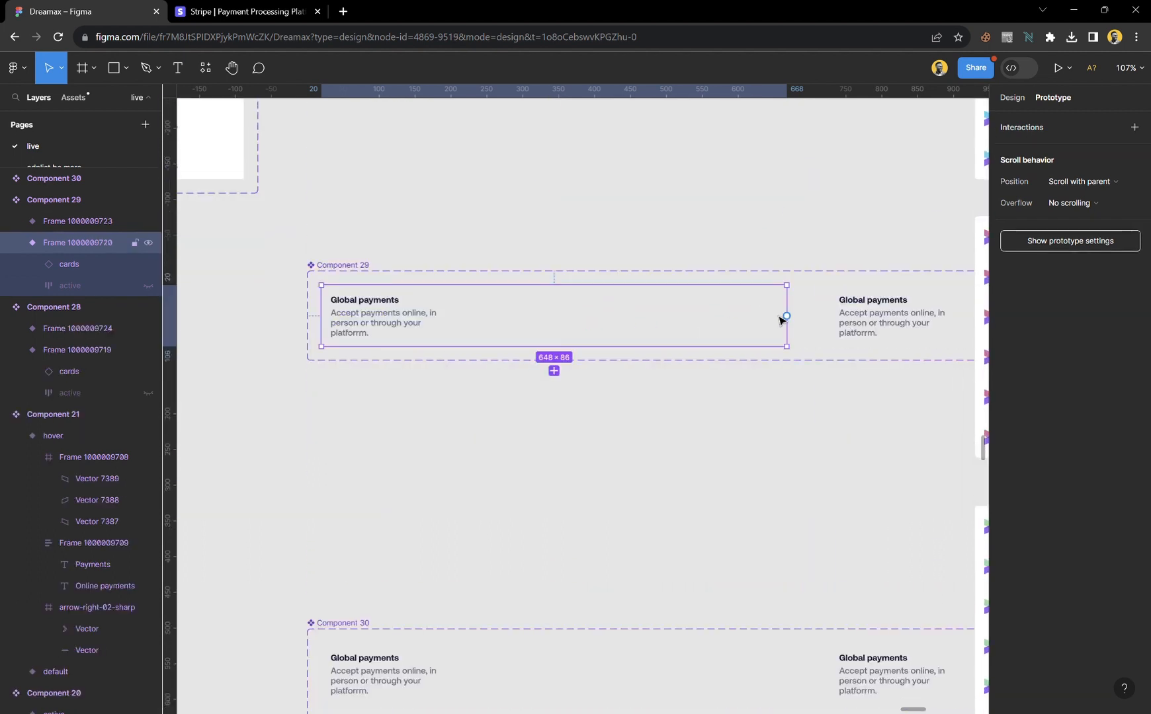
left_click_drag(786, 316, 860, 319)
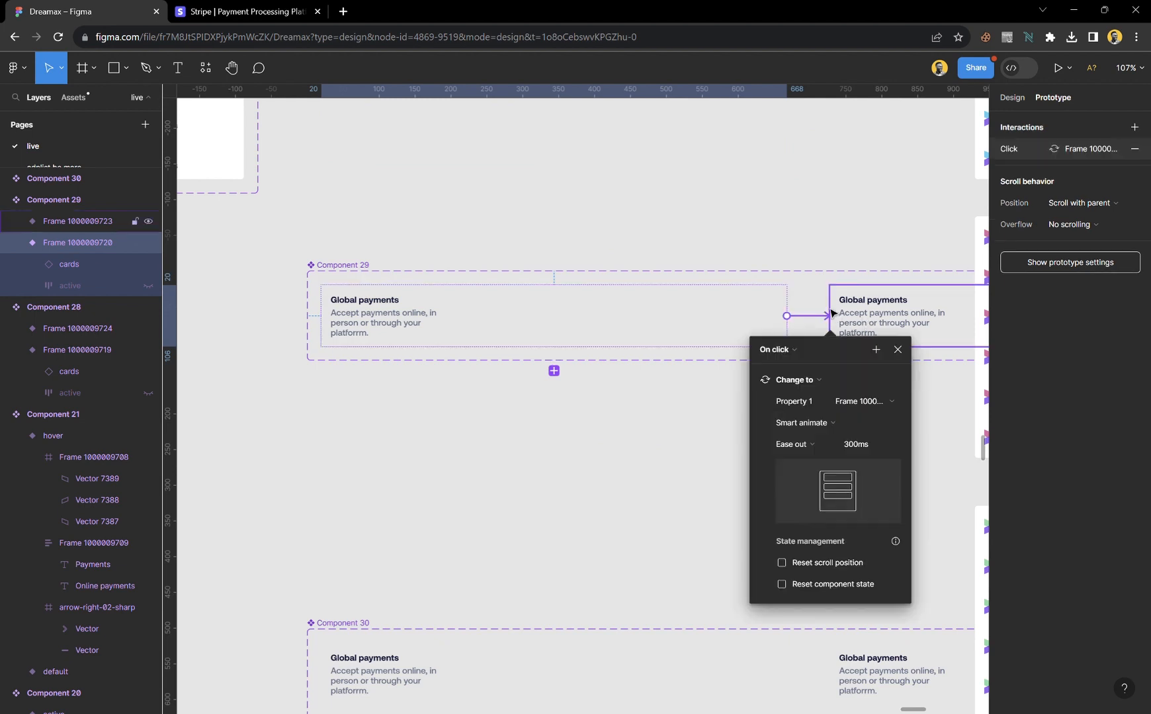
left_click(798, 347)
left_click(798, 382)
scroll(721, 398, "down", 4)
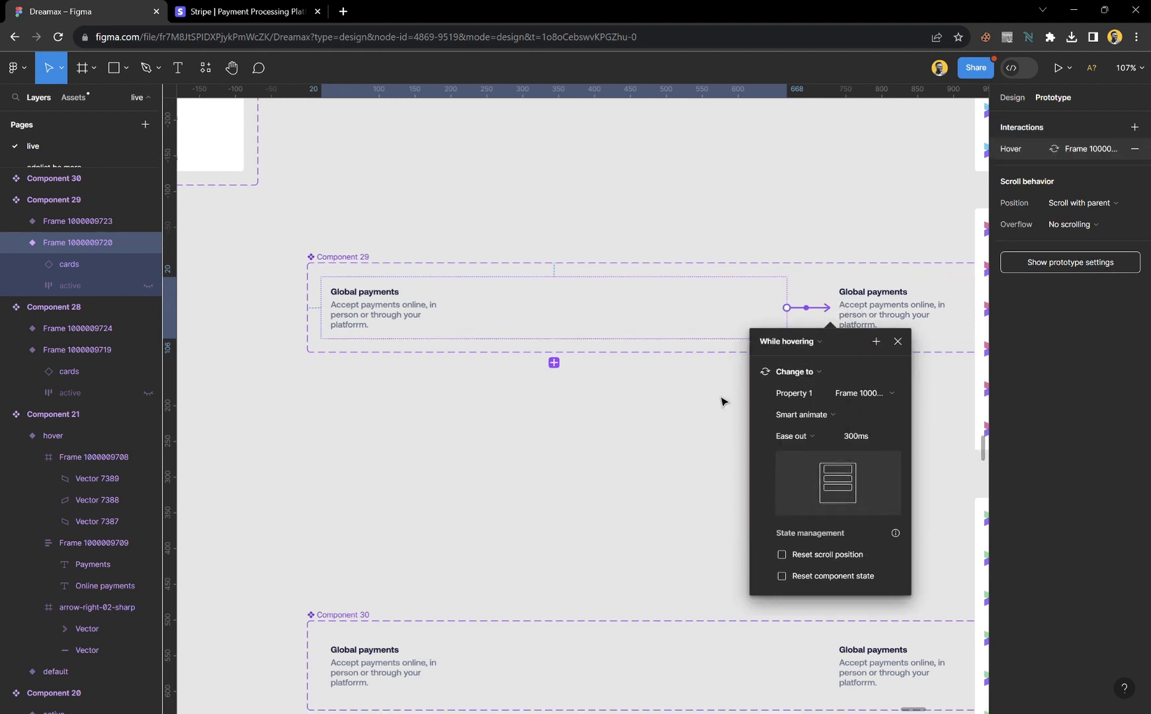
left_click(577, 442)
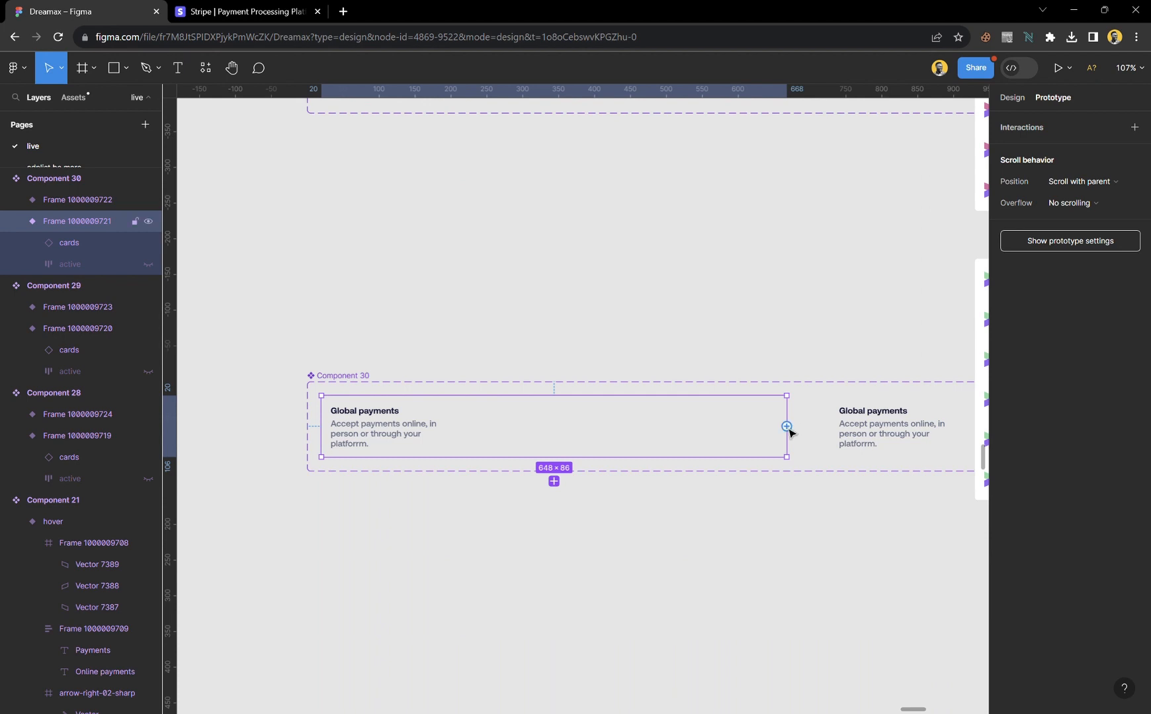
left_click_drag(787, 427, 878, 435)
left_click(811, 481)
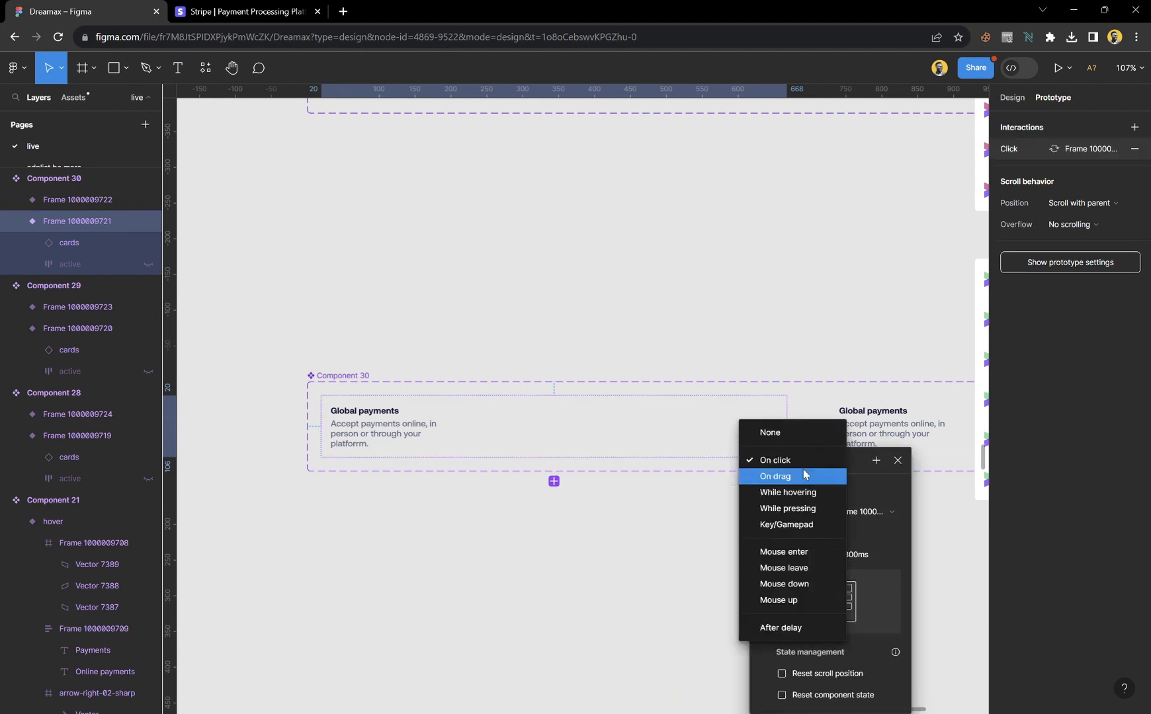
left_click(805, 492)
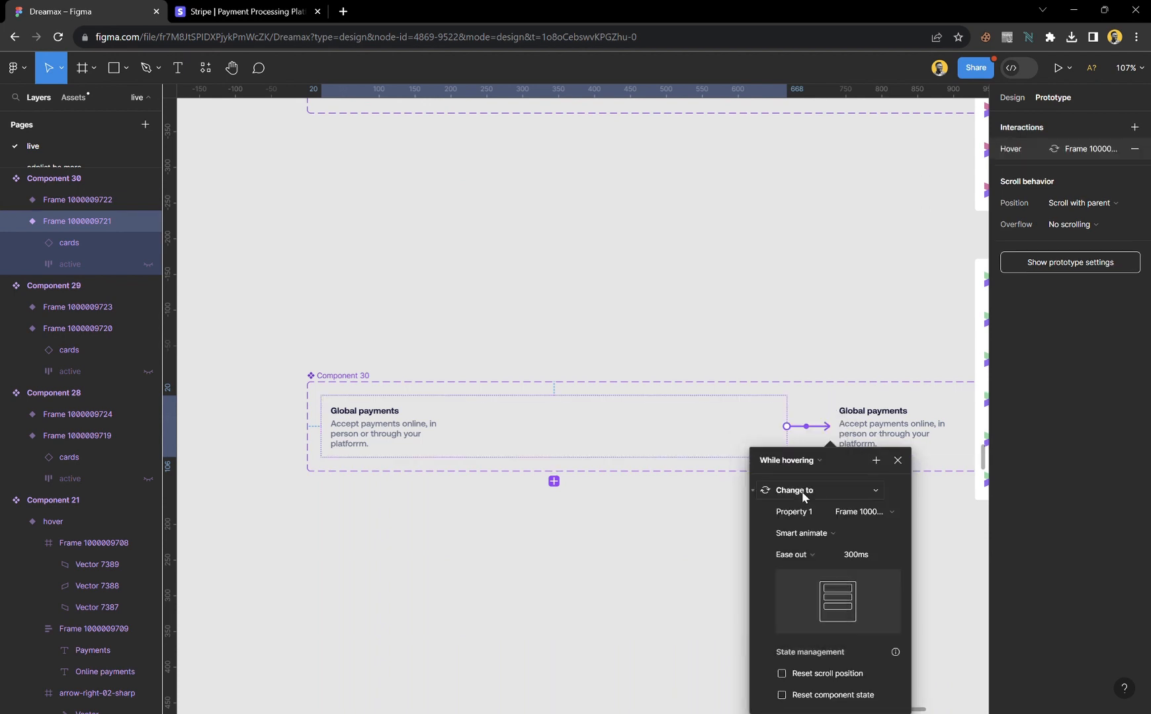
- Place instance copies of the hidden-panel variants of Component 28, Component 29 and Component 30 in the empty canvas area below Component 21
left_click(1012, 98)
left_click(666, 303)
scroll(678, 349, "down", 6)
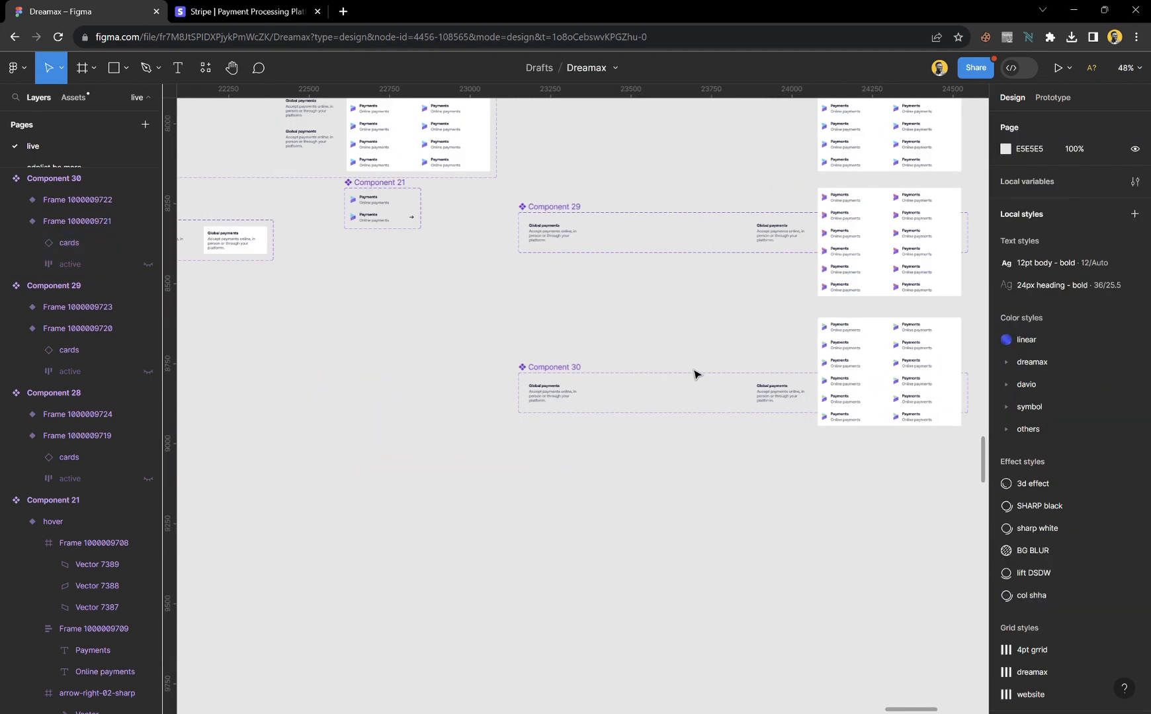
left_click(621, 332)
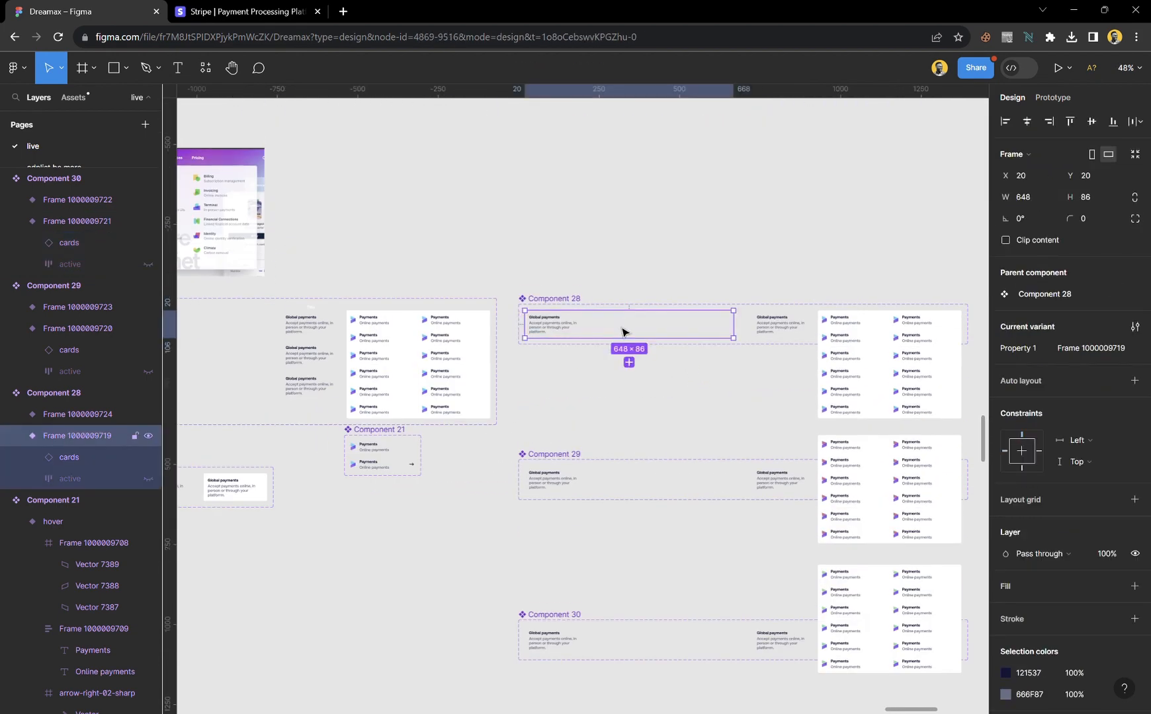
scroll(622, 332, "down", 2)
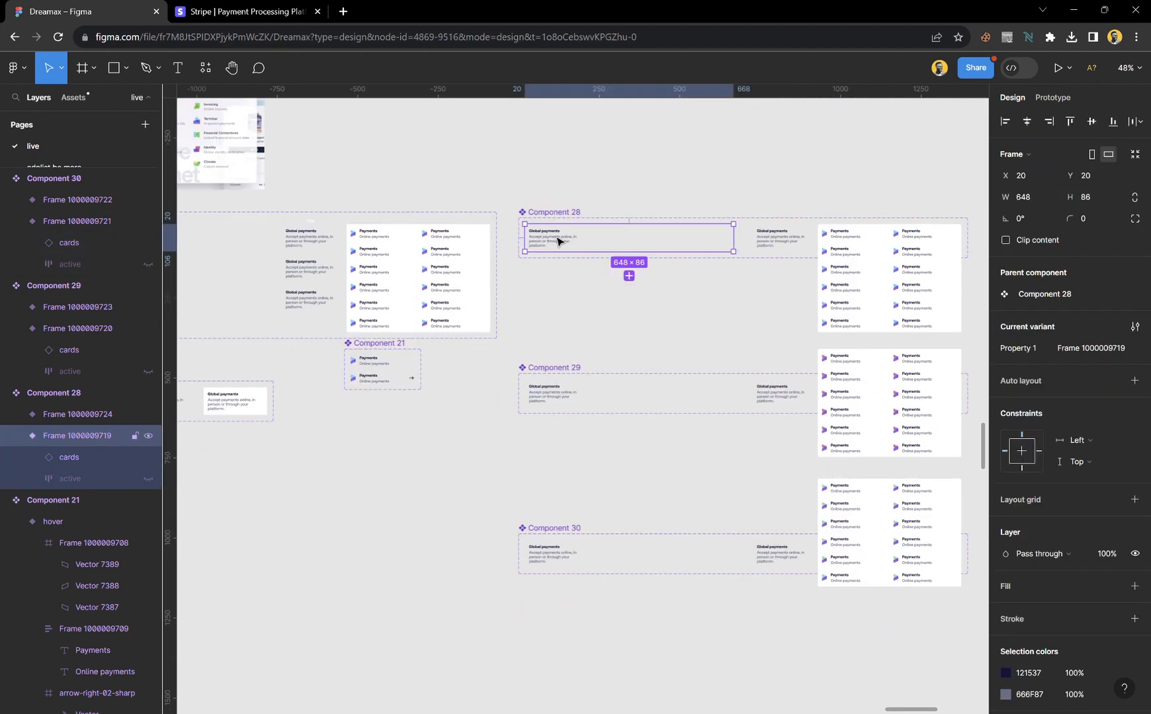
left_click_drag(555, 242, 346, 466)
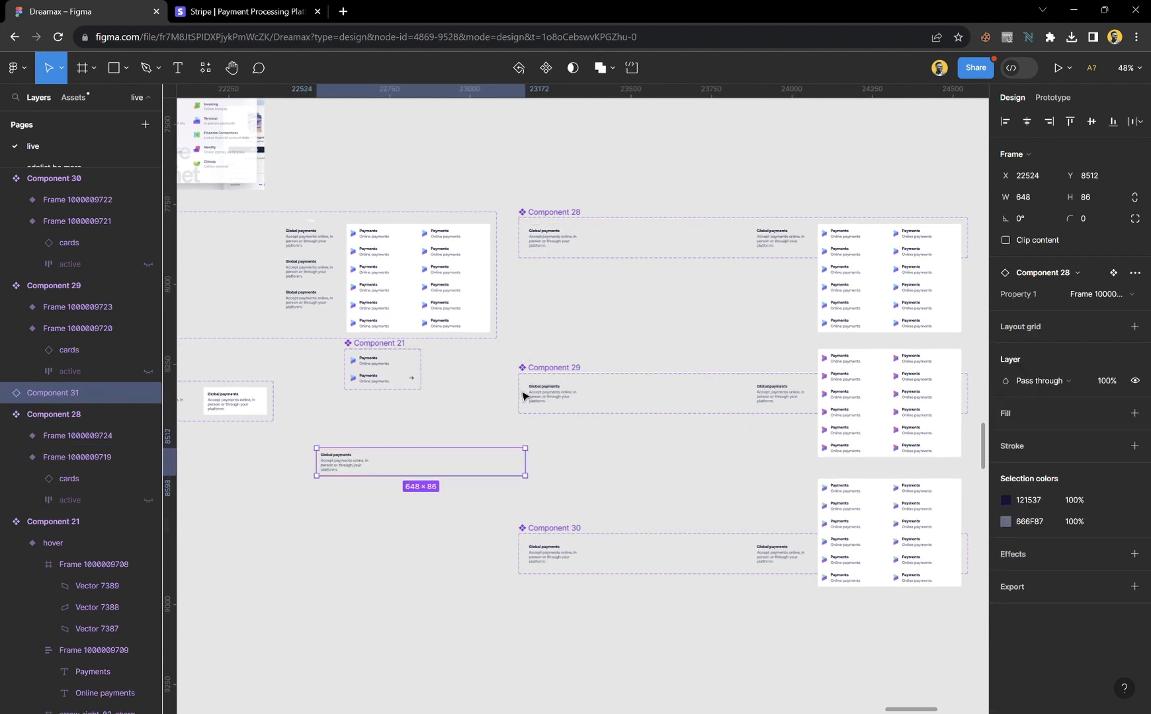
left_click(574, 402)
left_click_drag(559, 397, 350, 517)
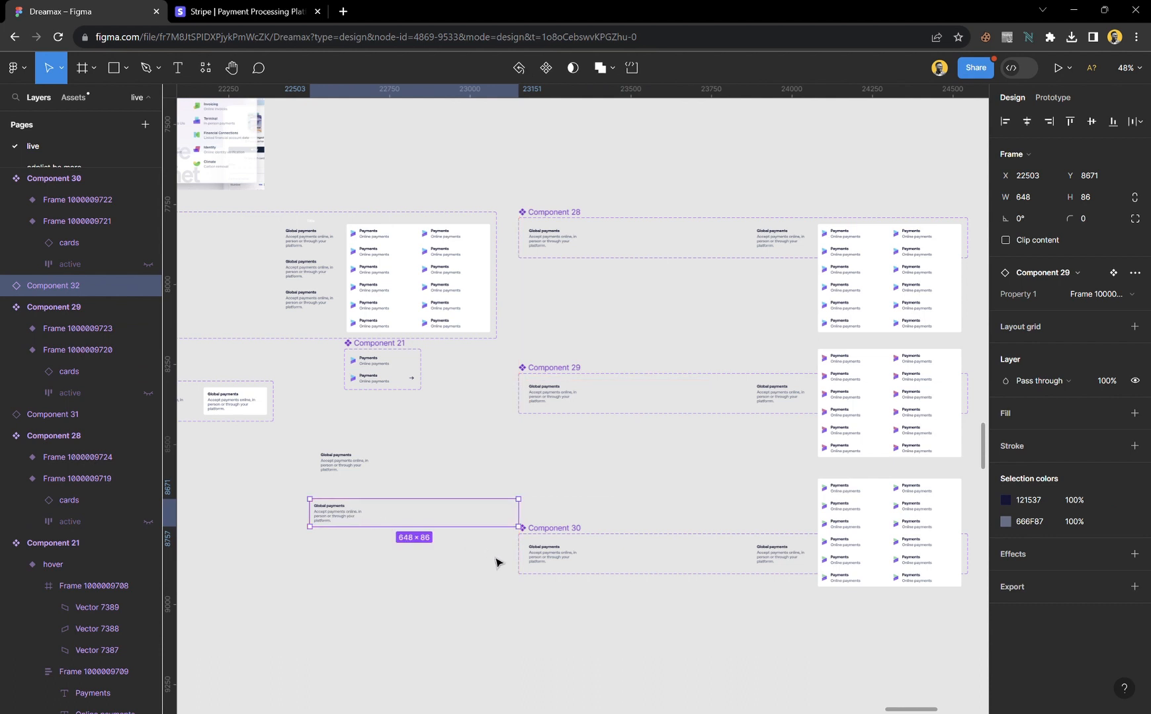
left_click(569, 567)
left_click_drag(566, 560, 345, 560)
- Combine the three copied Global payments instances into one vertical auto layout frame
scroll(430, 492, "down", 1)
scroll(477, 497, "left", 4)
left_click_drag(540, 390, 727, 556)
scroll(728, 556, "up", 5)
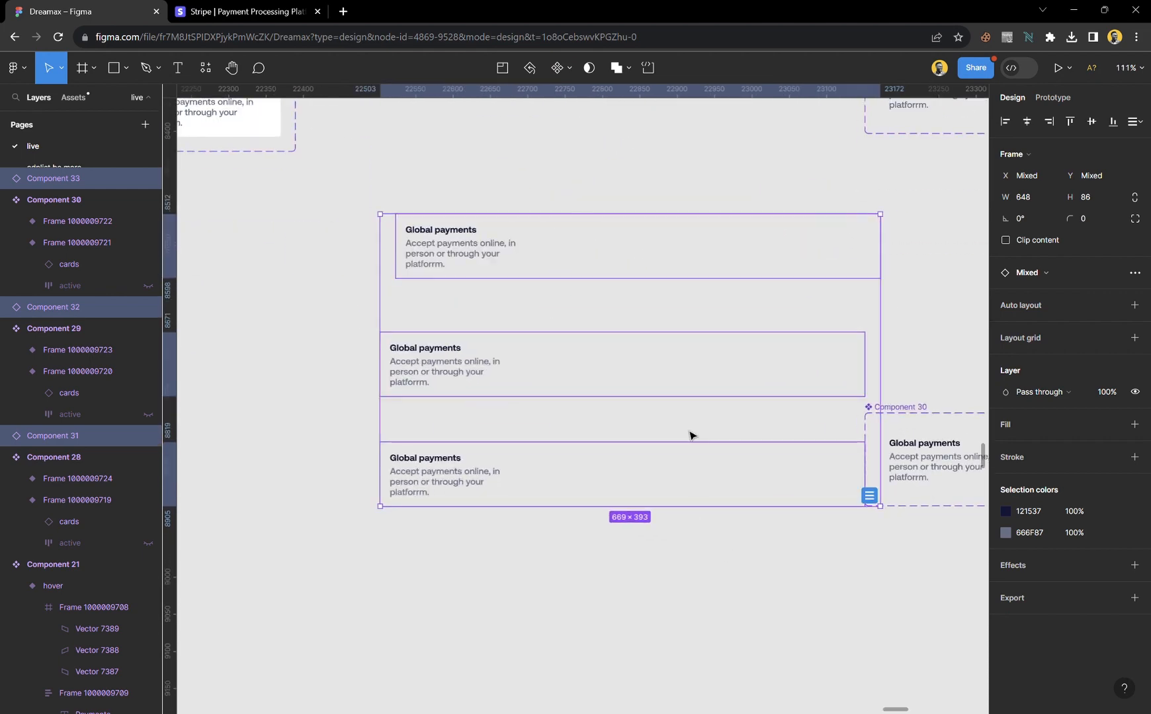
key("shift+a")
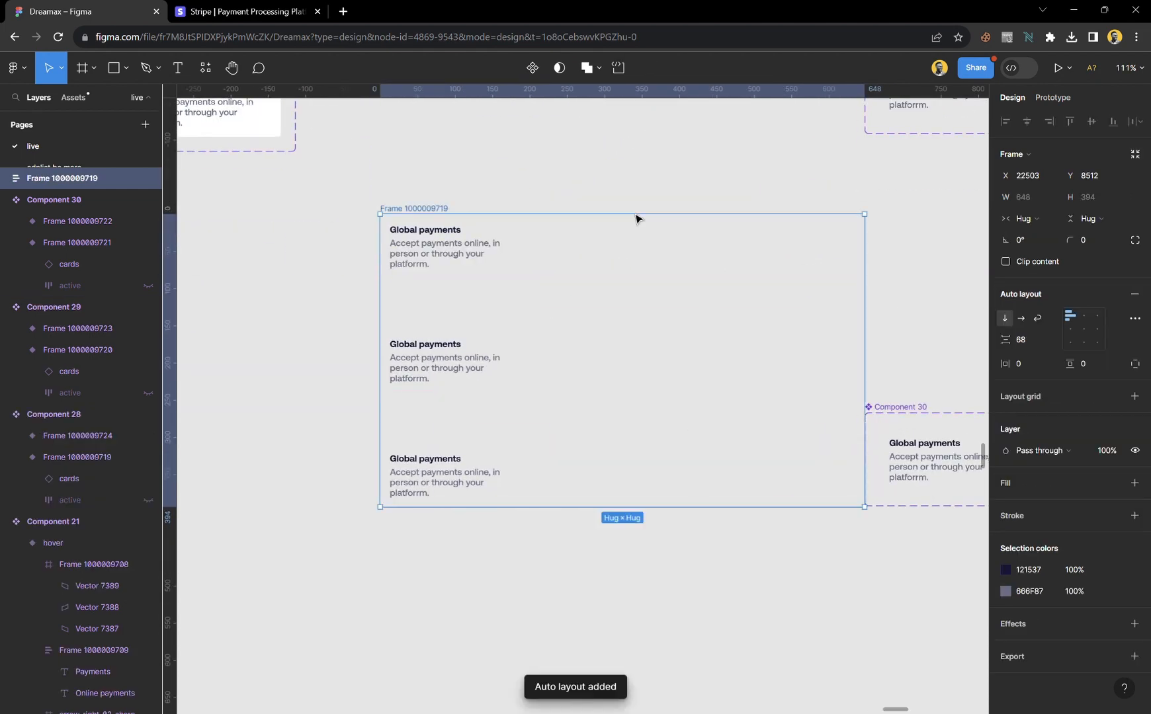
- Check the side card spacing in Component 20 and set the new auto layout frame's vertical gap to 10
scroll(472, 286, "down", 3)
scroll(477, 293, "left", 3)
scroll(476, 293, "up", 3)
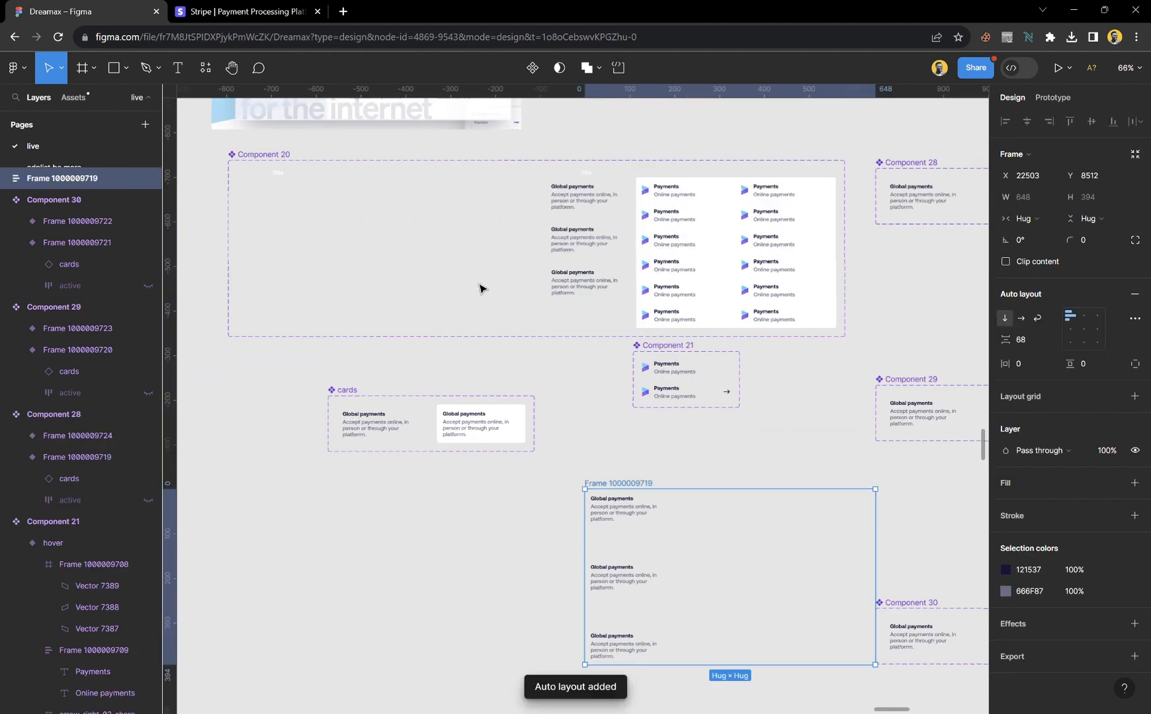
scroll(607, 300, "up", 5)
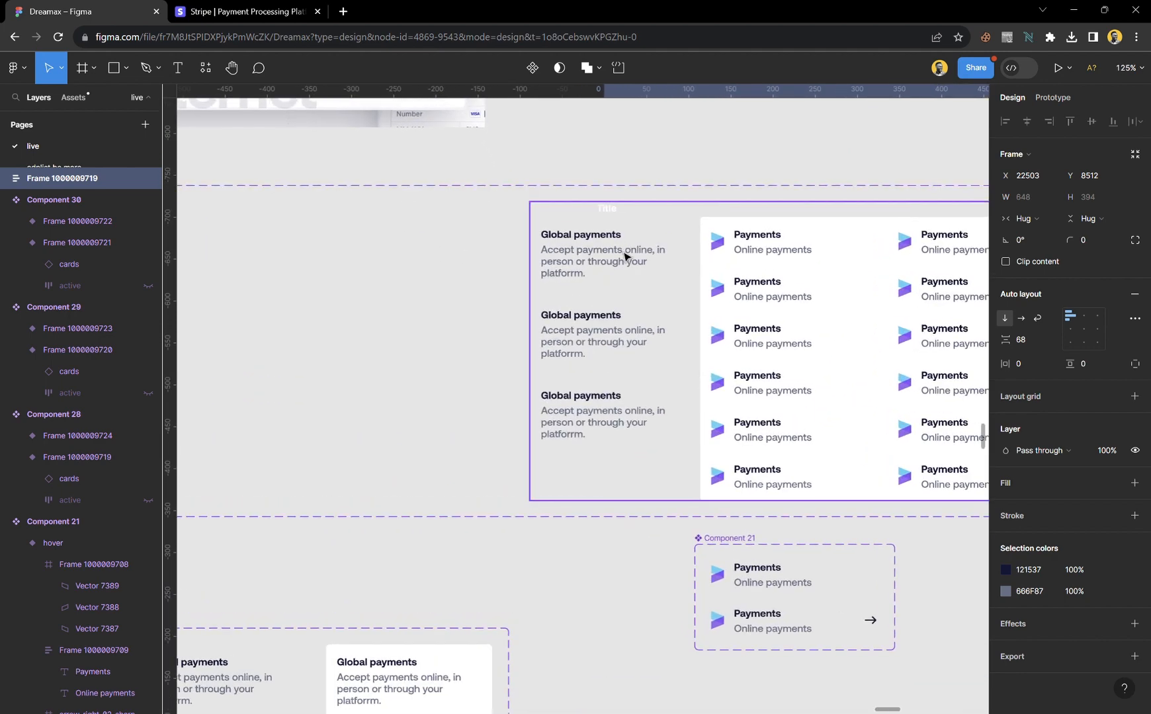
left_click(622, 256)
left_click(627, 312, "shift")
scroll(629, 310, "down", 5)
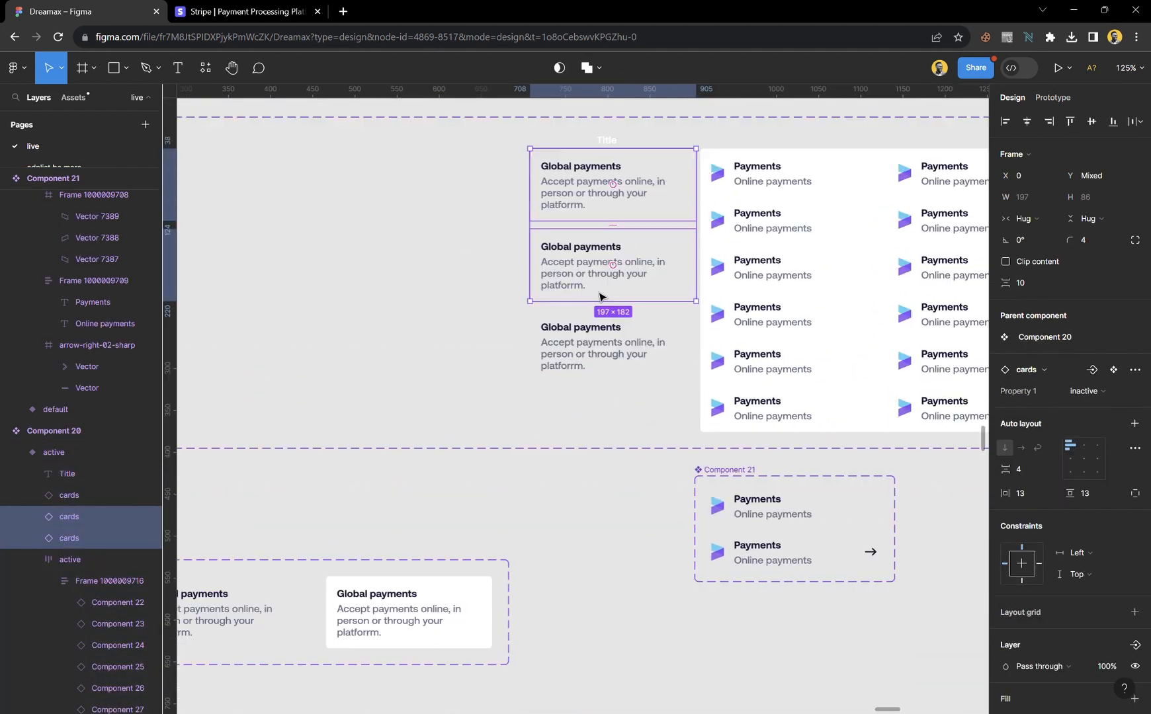
left_click(642, 437)
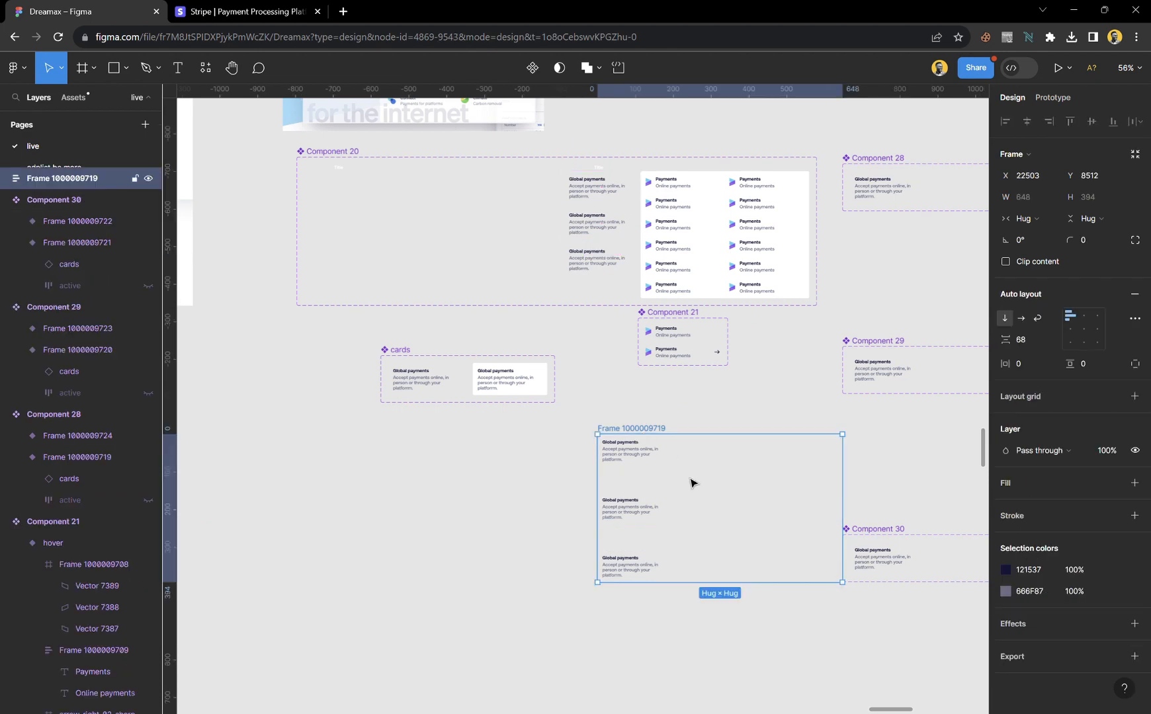
scroll(689, 480, "up", 5)
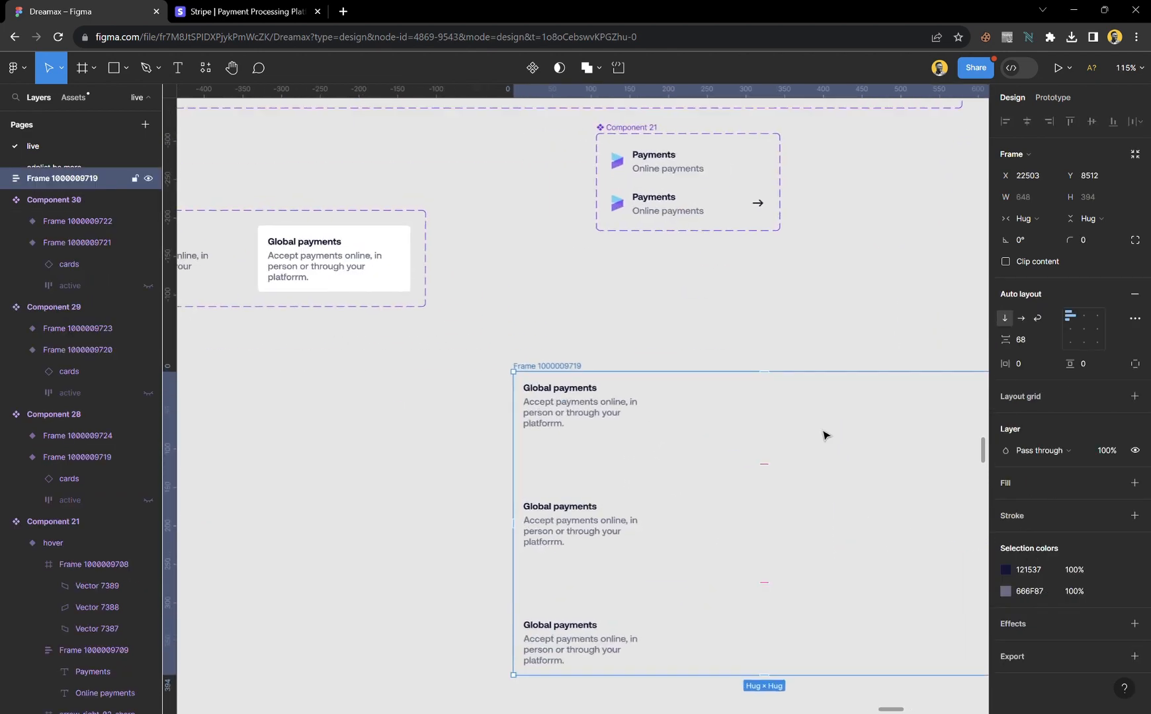
left_click(1026, 342)
type("10")
key("Return")
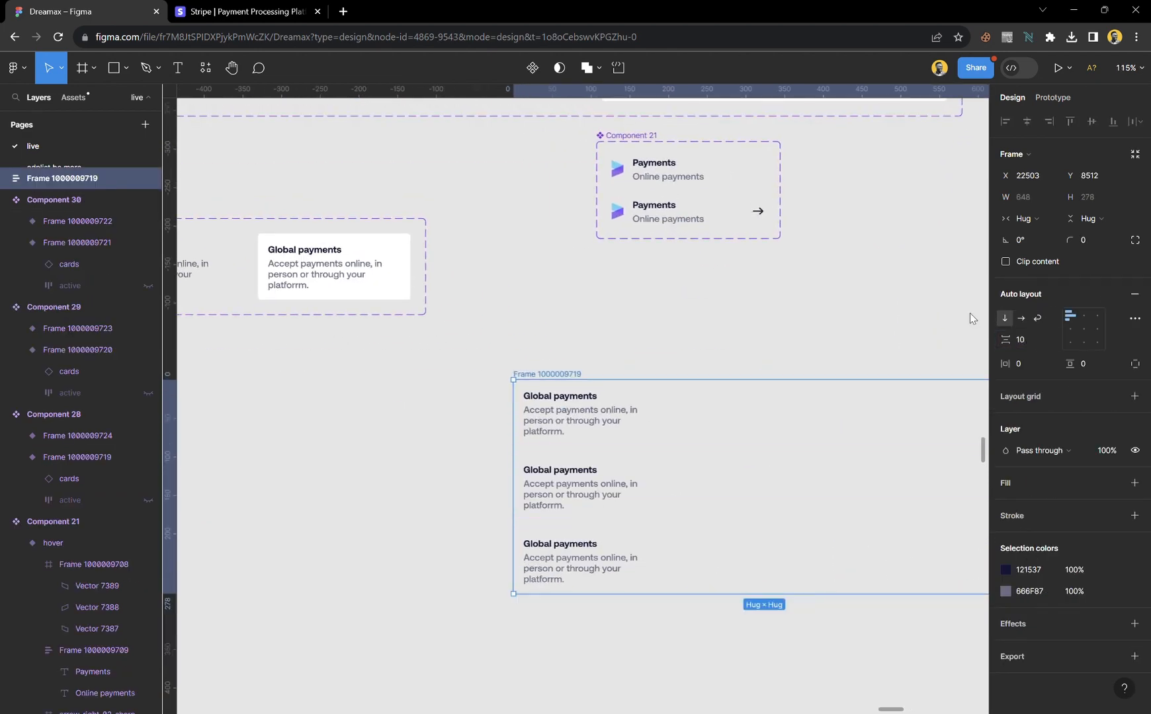
- Rename the auto layout frame holding the three Global payments instances to card
left_click(621, 313)
scroll(622, 316, "down", 5)
scroll(625, 367, "up", 1)
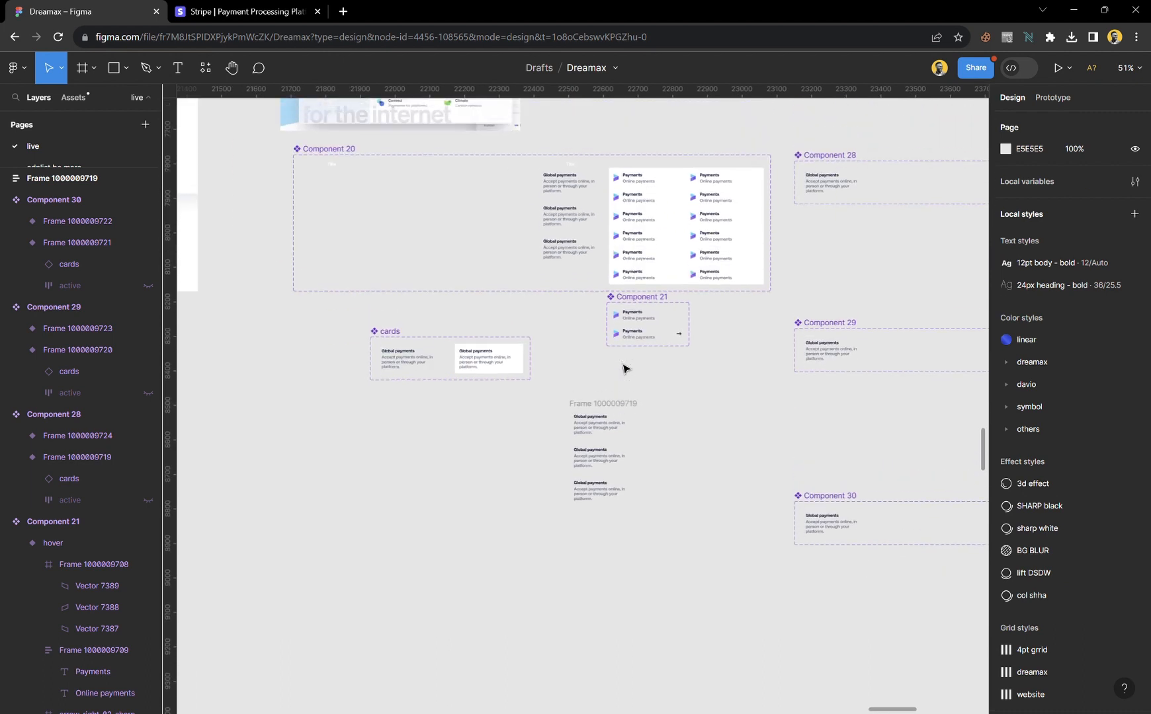
left_click(603, 410)
double_click(603, 406)
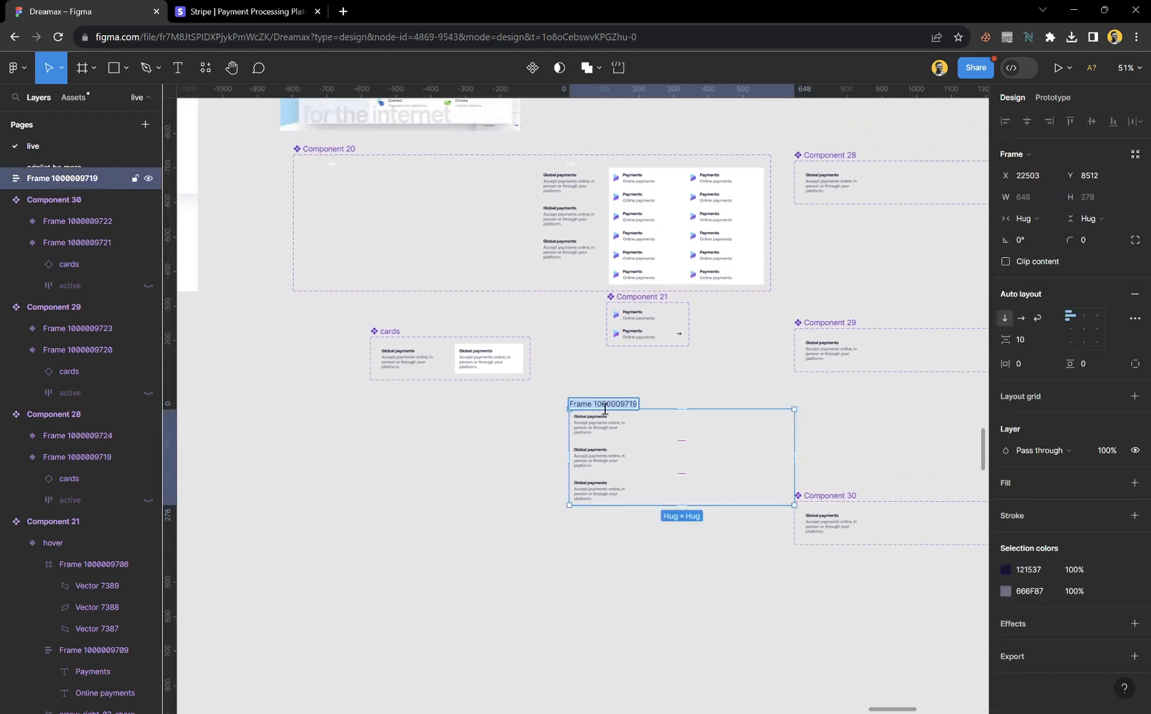
type("card")
key("Return")
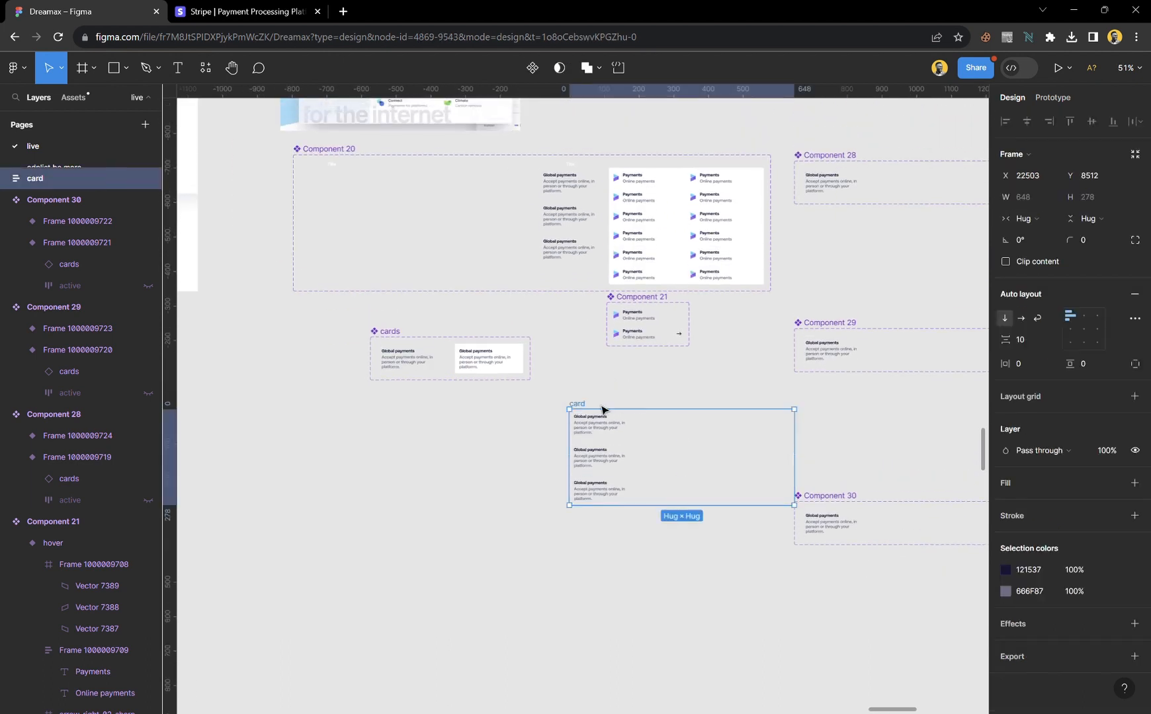
- Examine the Stripe menu screenshot and compare its layout with Component 20 and the card frame
left_click(609, 395)
scroll(612, 394, "up", 3)
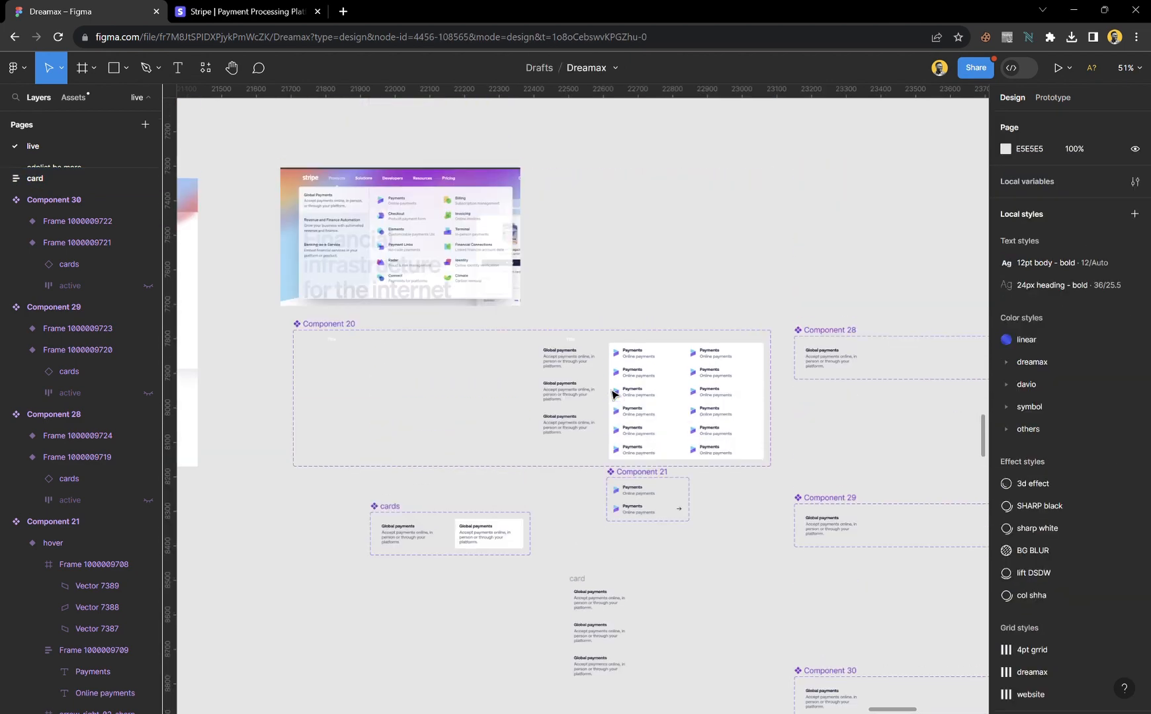
scroll(661, 396, "left", 2)
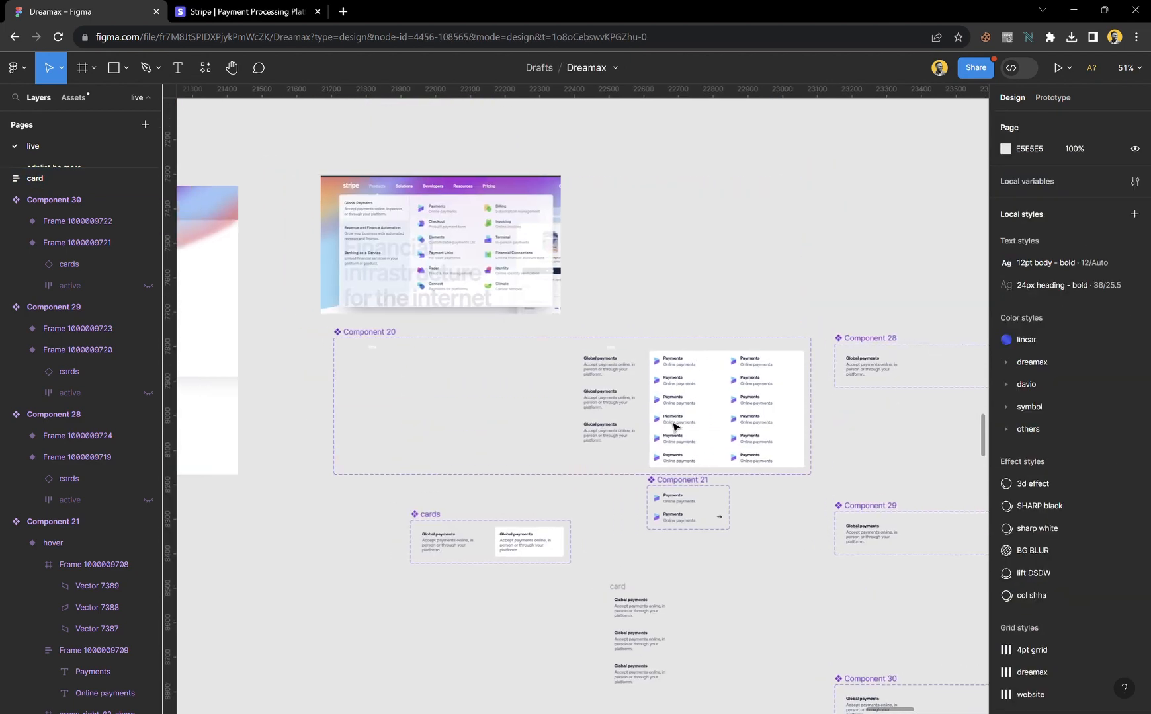
scroll(681, 436, "down", 2)
left_click(493, 258)
scroll(380, 195, "up", 3)
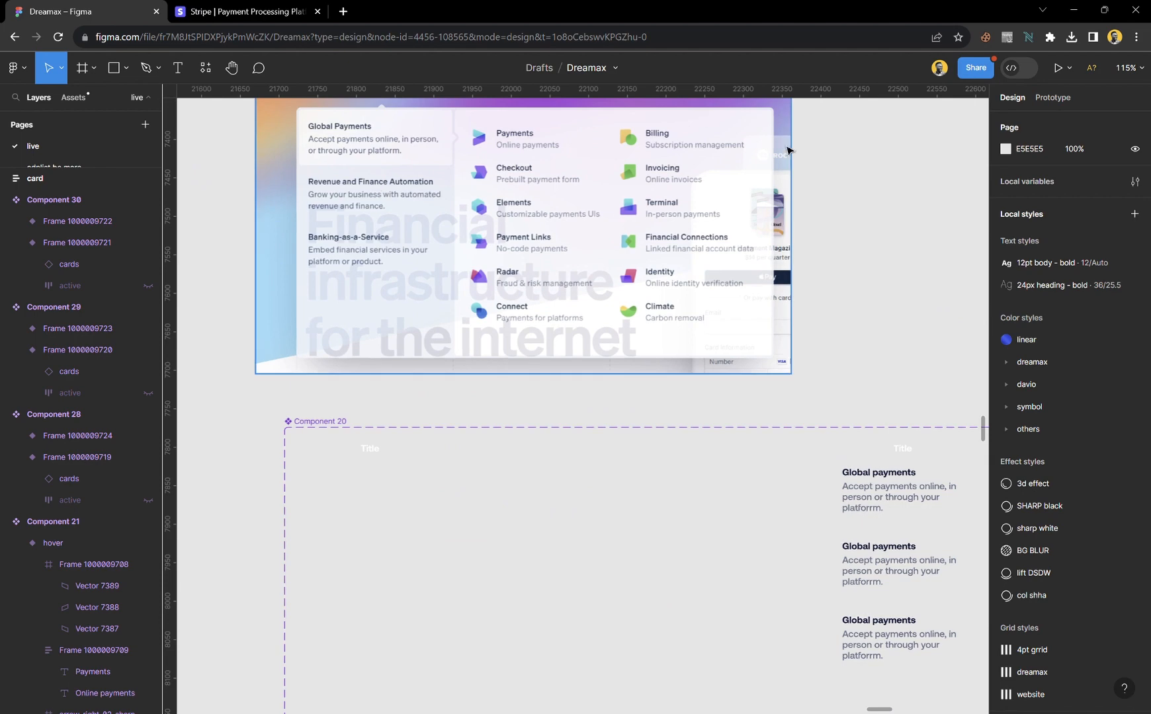
scroll(673, 286, "down", 3)
scroll(734, 450, "down", 2)
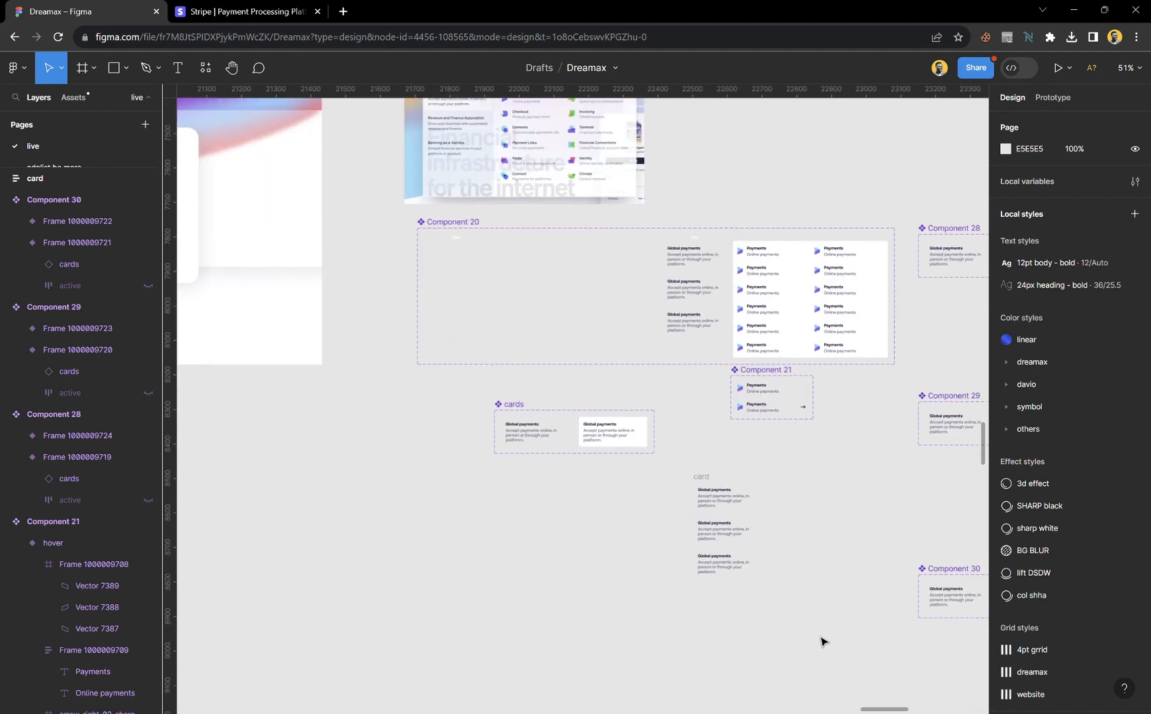
scroll(820, 638, "down", 2)
- Set the card frame's horizontal and vertical auto layout padding to 10
scroll(804, 596, "up", 5)
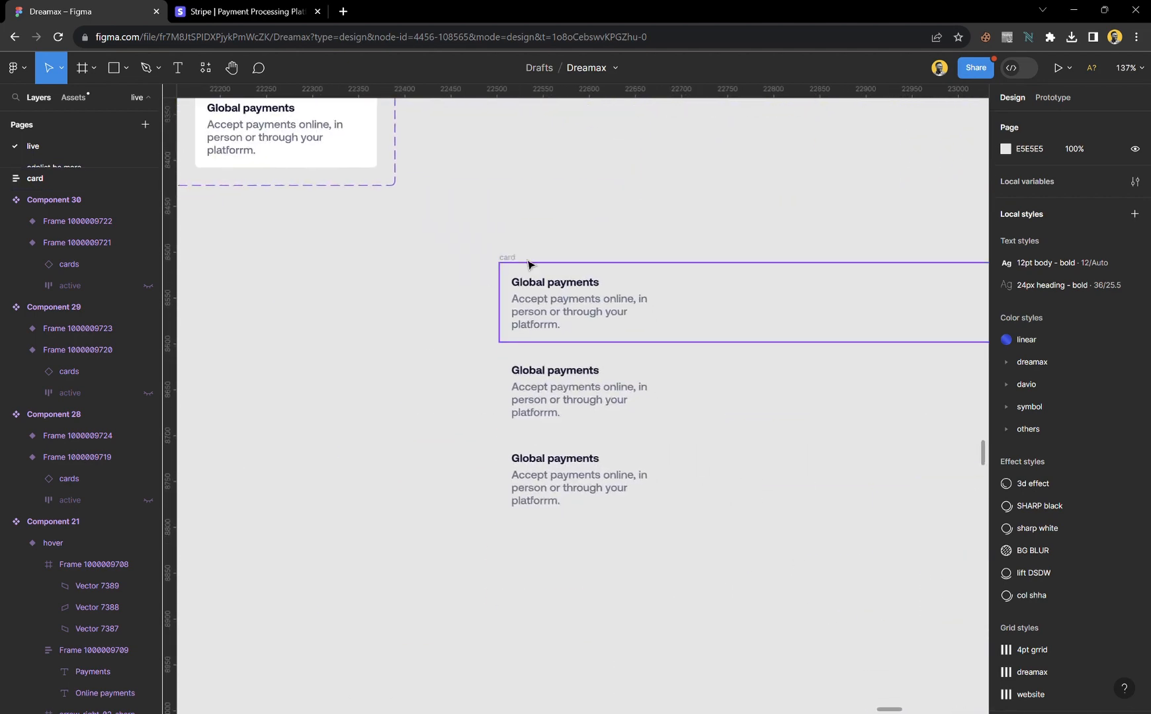
left_click(529, 264)
scroll(522, 270, "right", 2)
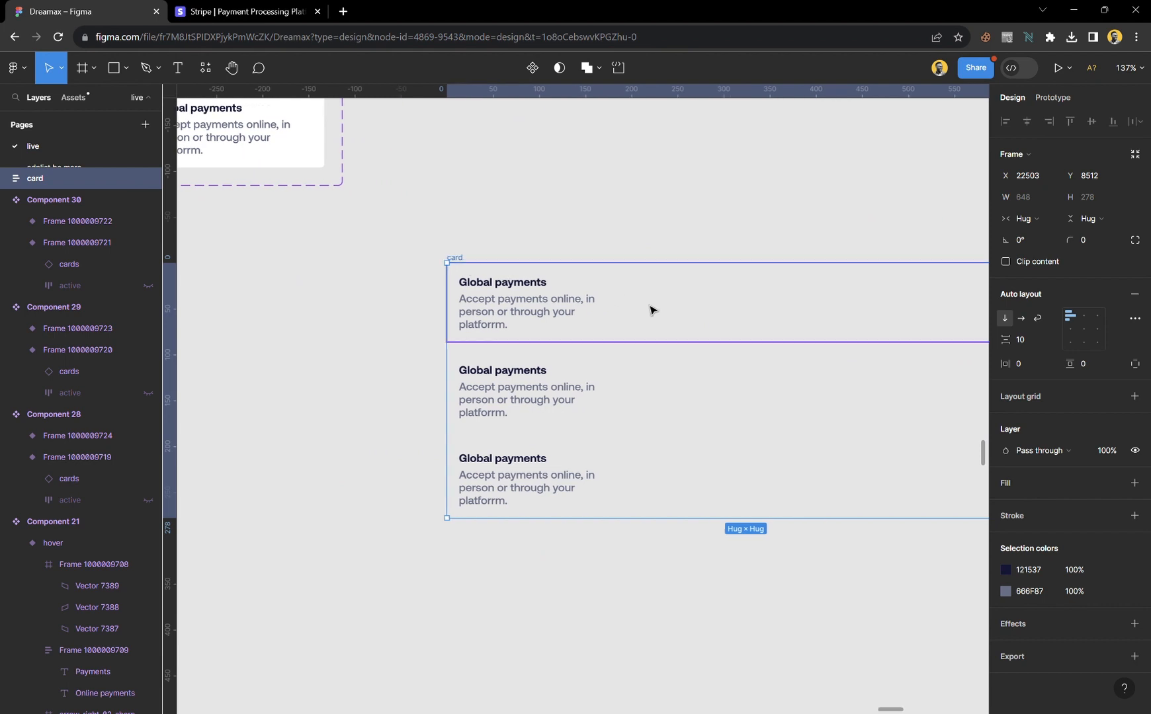
left_click(1036, 360)
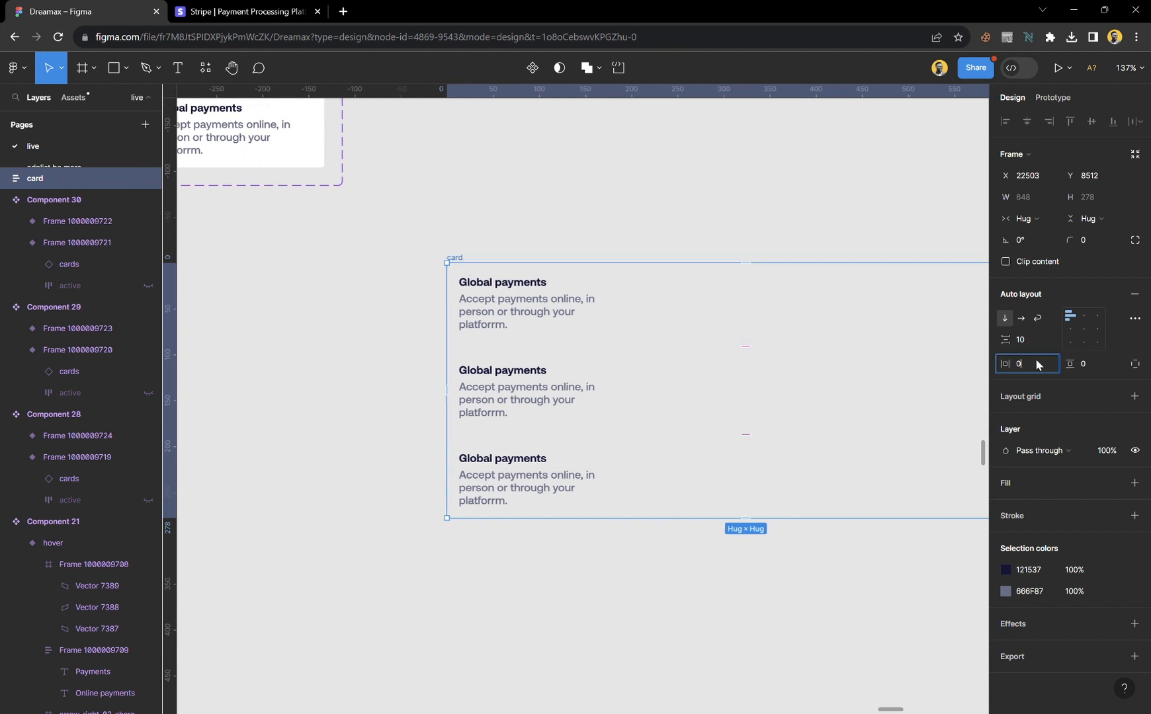
left_click(1099, 364)
type("10")
key("Return")
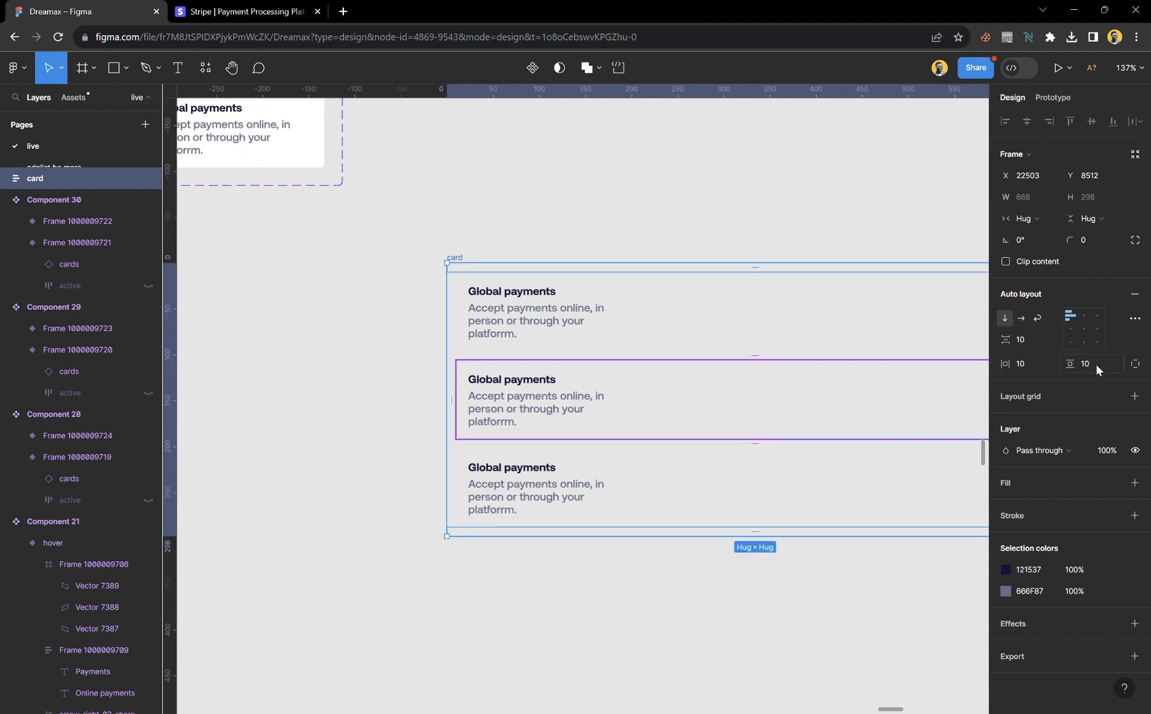
scroll(539, 414, "down", 5)
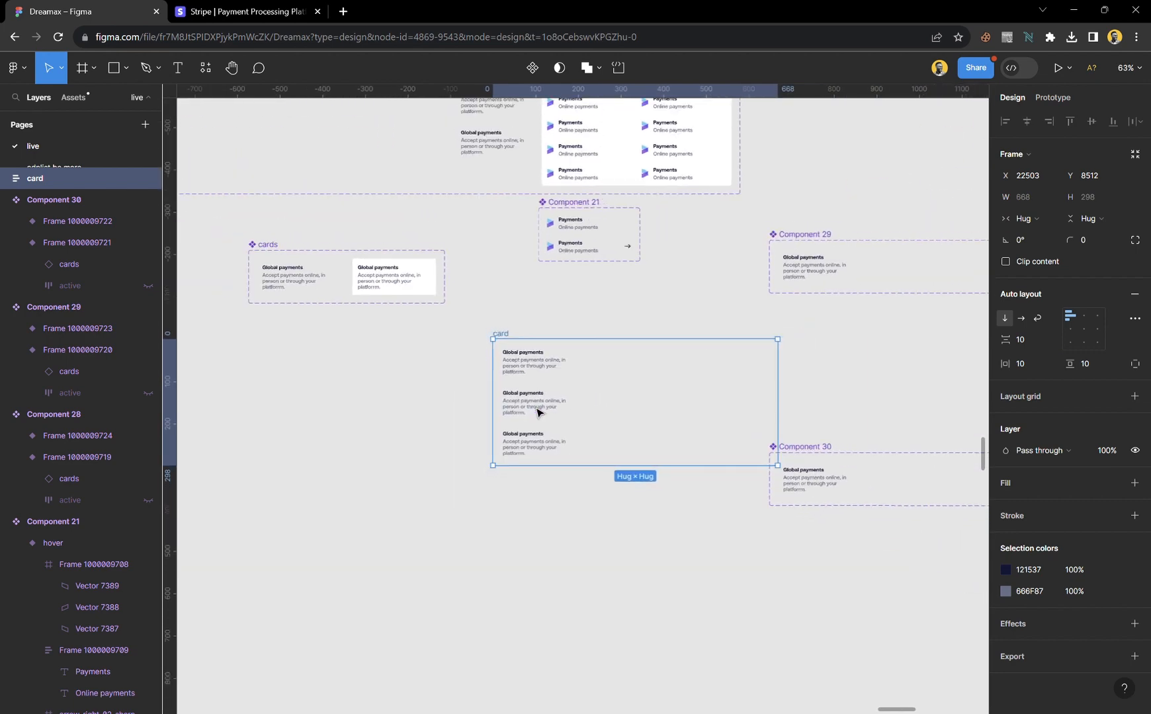
- Switch the first Global payments instance in the card frame to the Component 28 variant that shows the Payments panel
scroll(588, 399, "right", 2)
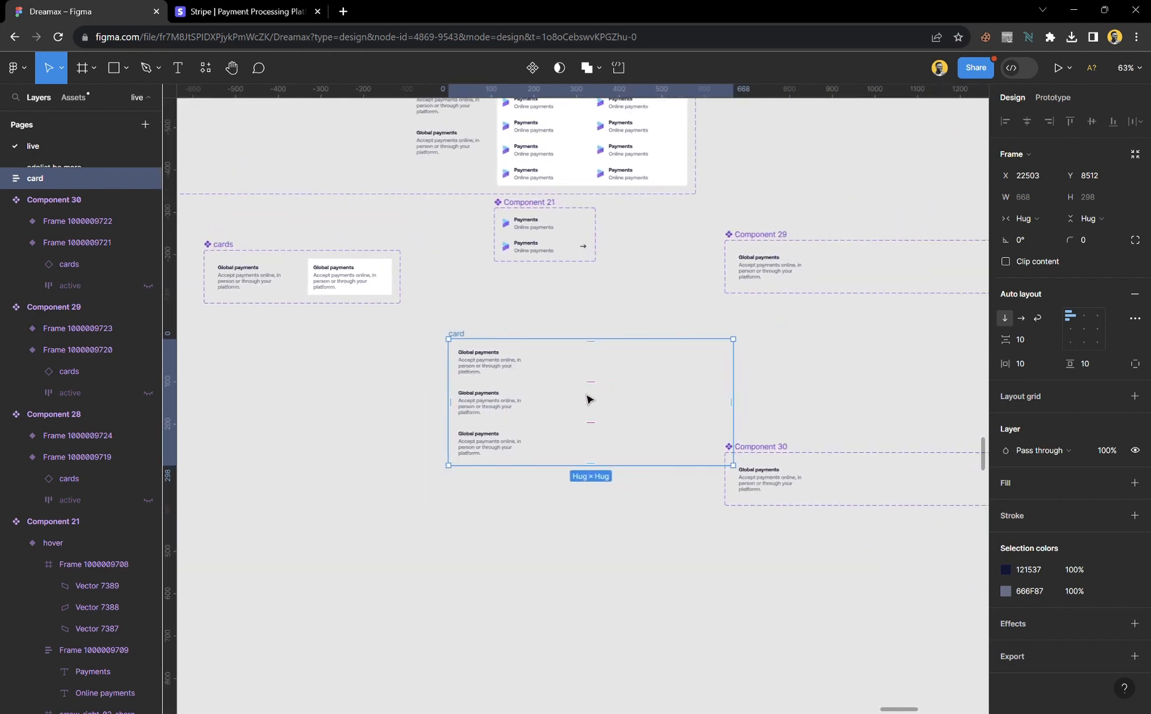
scroll(587, 399, "up", 1)
scroll(588, 399, "up", 1)
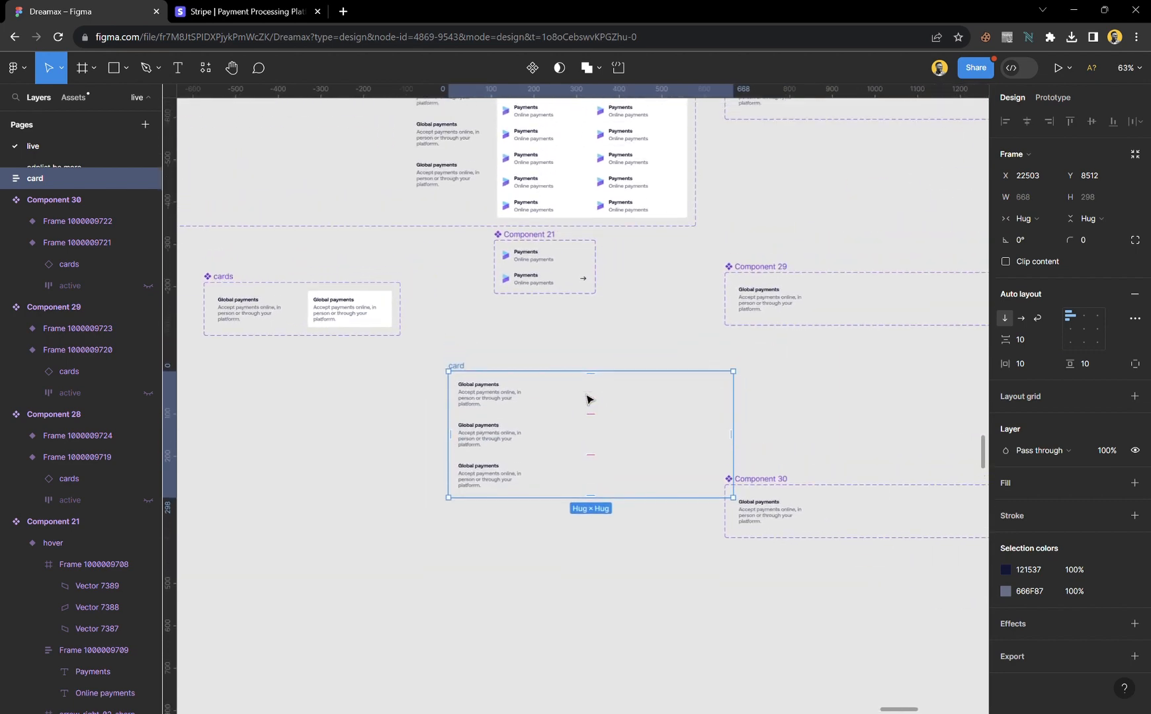
left_click(506, 407)
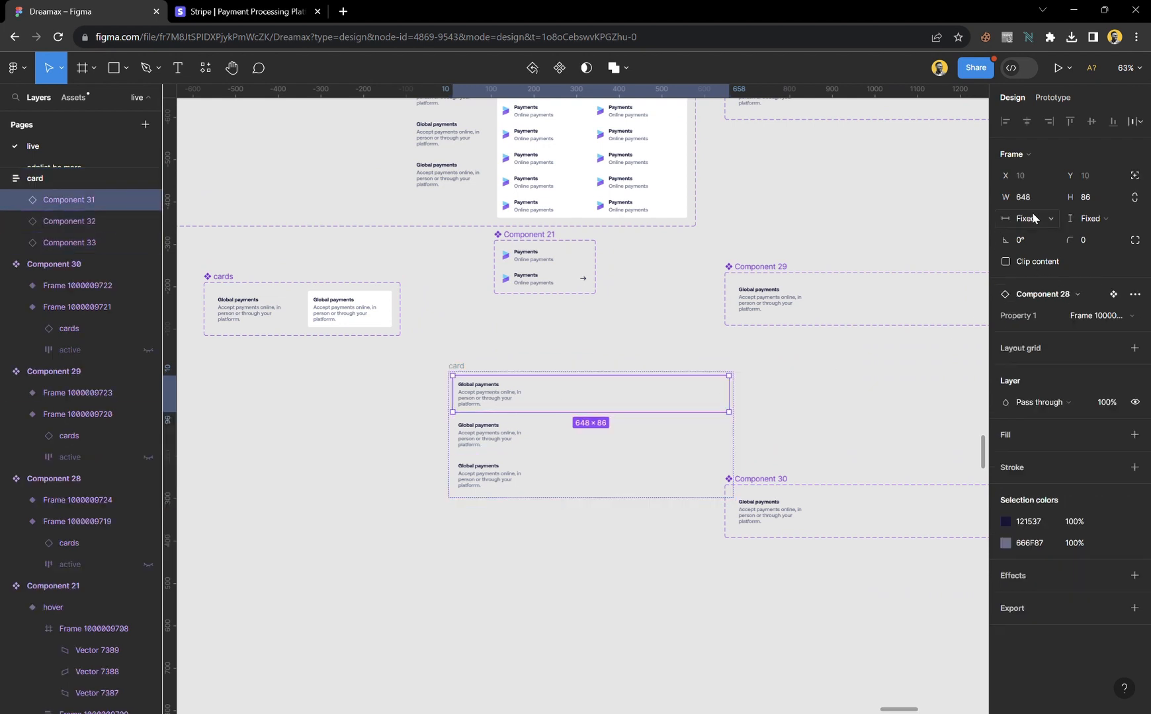
left_click(1098, 317)
left_click(1088, 334)
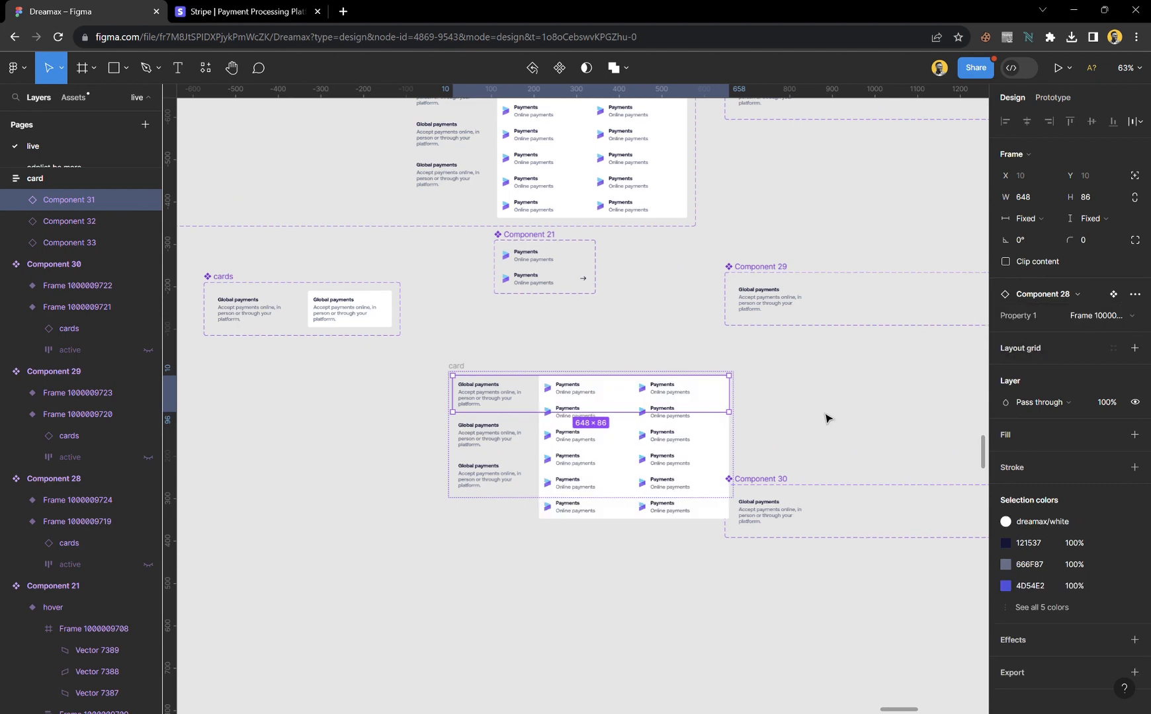
left_click(601, 632)
- Move Component 30 sideways to X 23239 so it clears the card frame
scroll(579, 534, "up", 5)
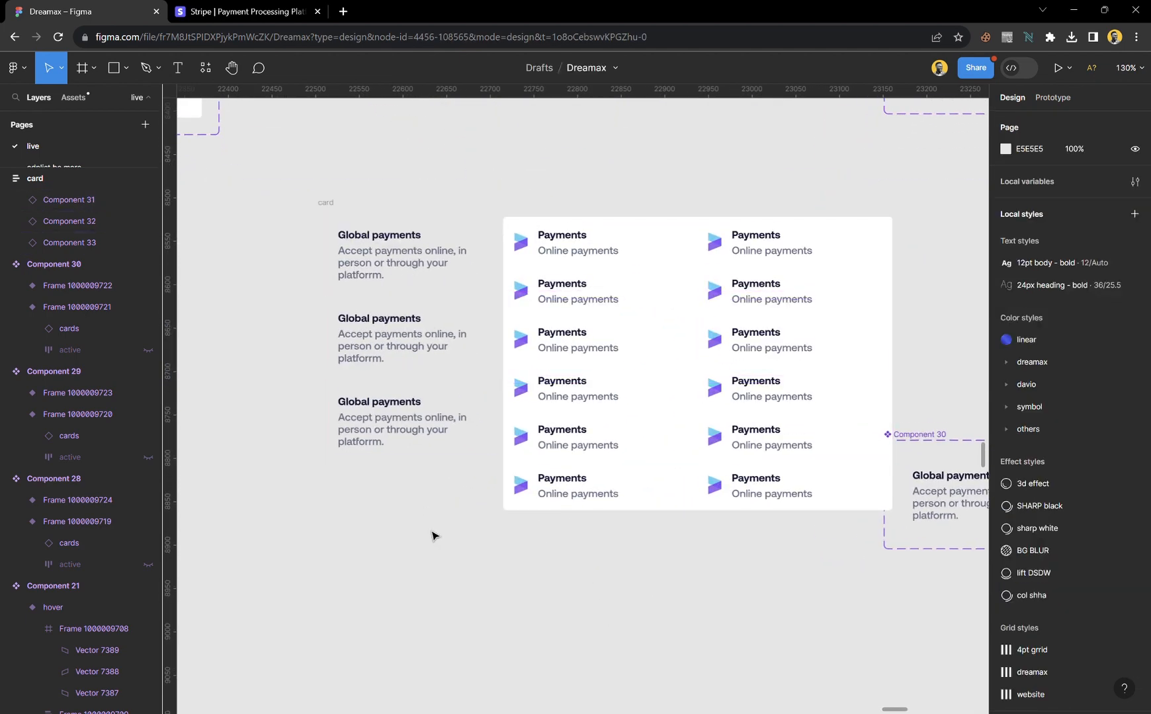
scroll(431, 535, "down", 2)
left_click(835, 437)
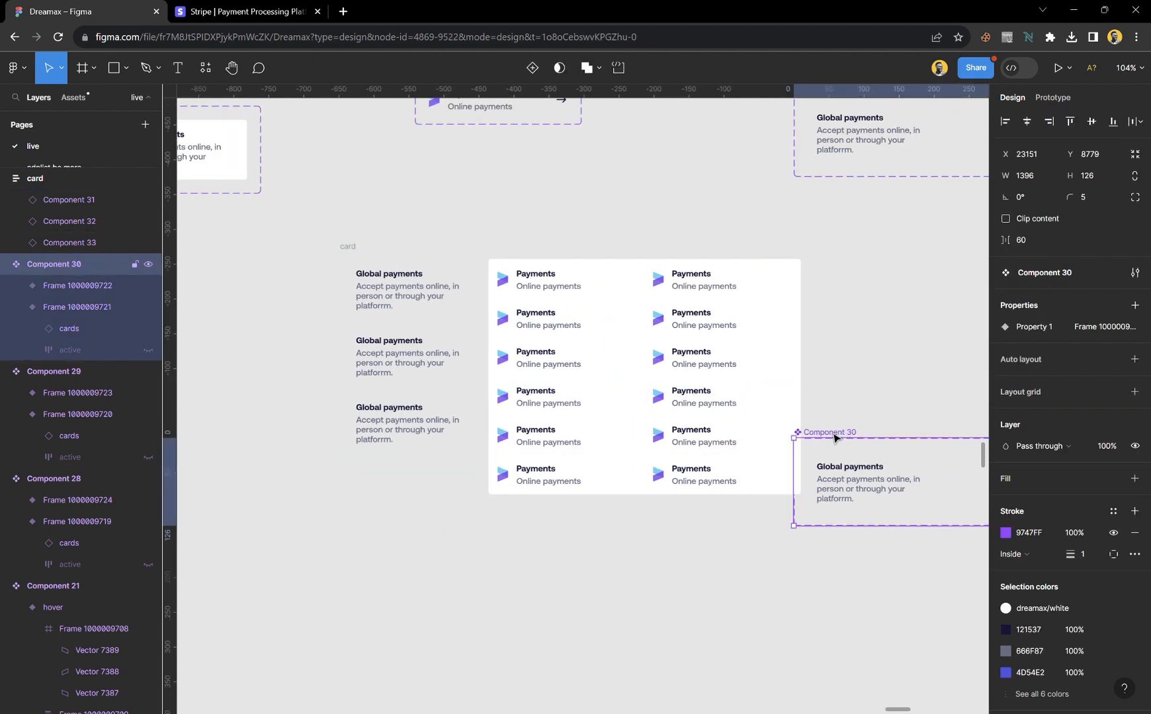
left_click_drag(845, 436, 907, 440)
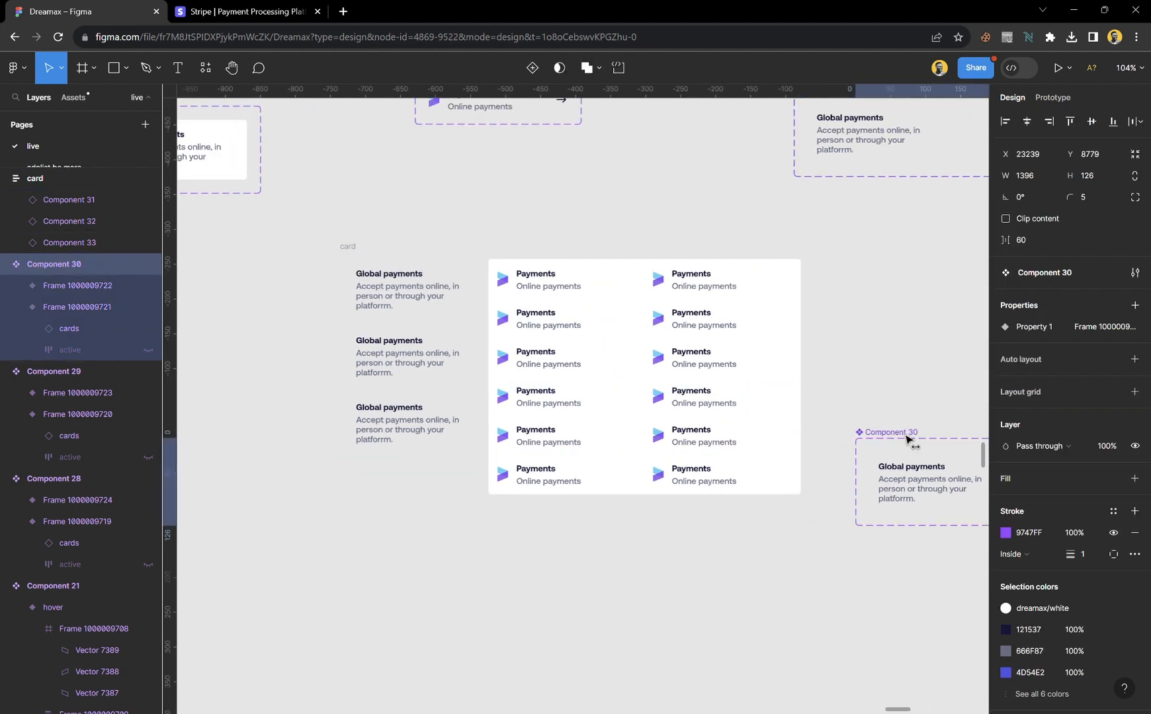
left_click(884, 325)
- Fill the card frame with the dreamax/white color style
left_click(355, 248)
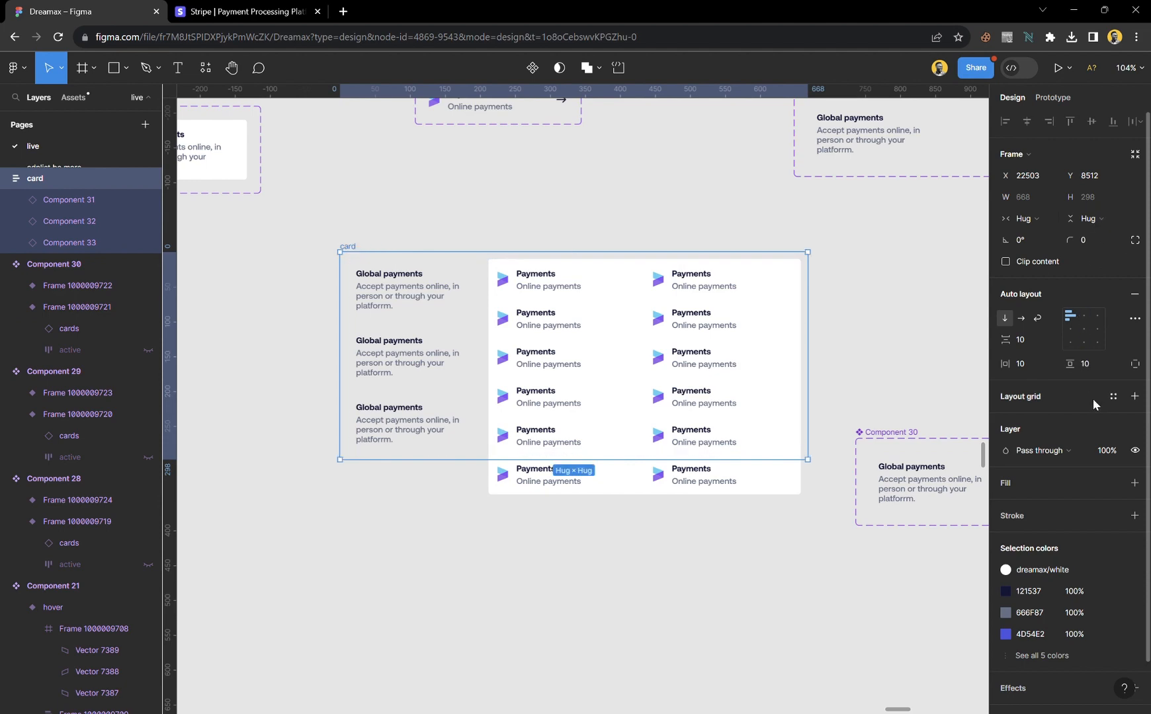
left_click(1114, 483)
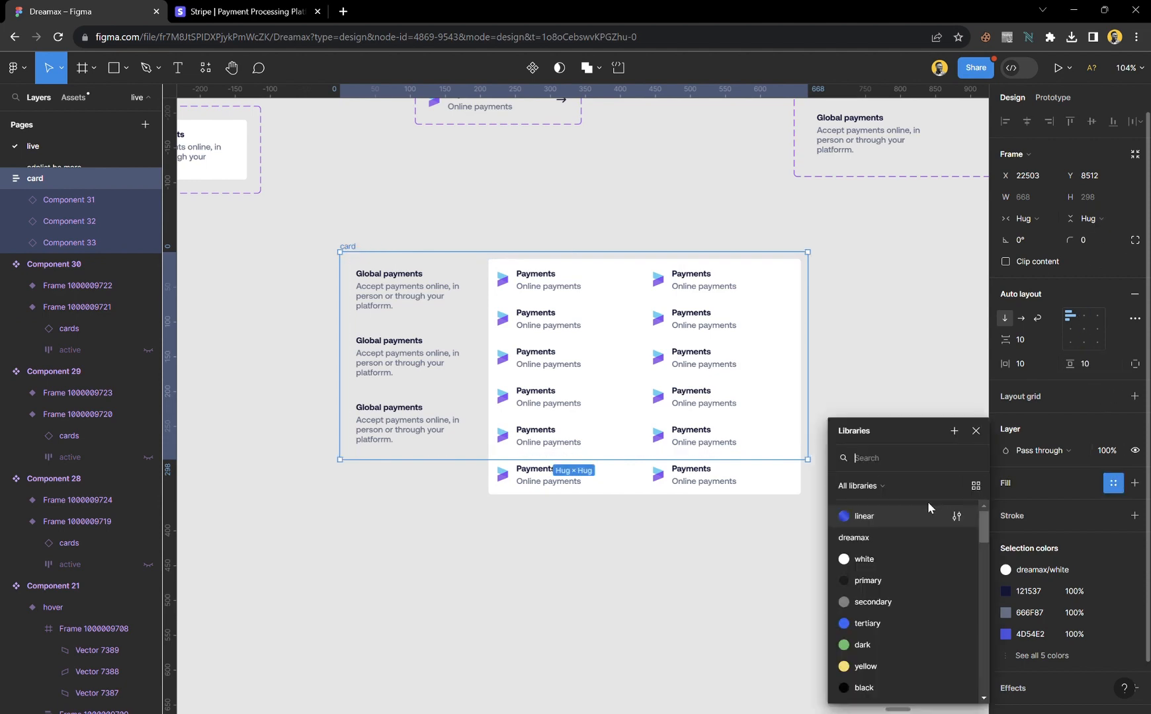
left_click(882, 562)
scroll(575, 330, "down", 5)
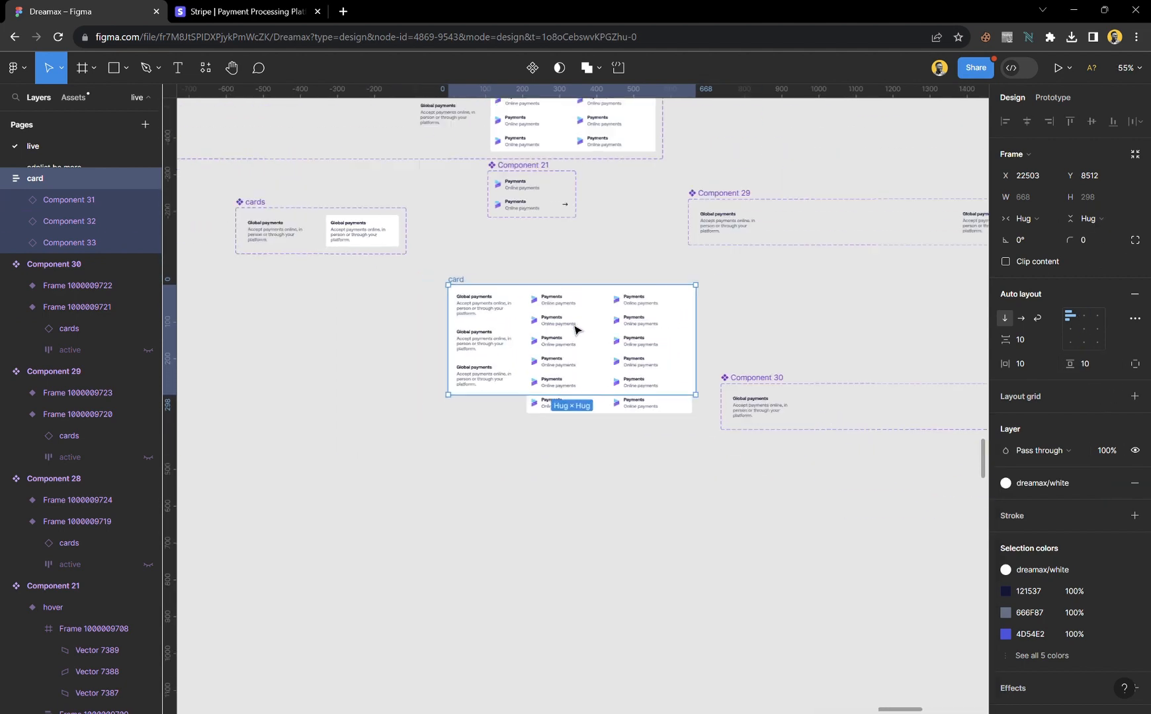
- Recolor the card frame's fill to E9ECF4 by sampling the side panel in the Stripe menu screenshot
scroll(357, 300, "up", 5)
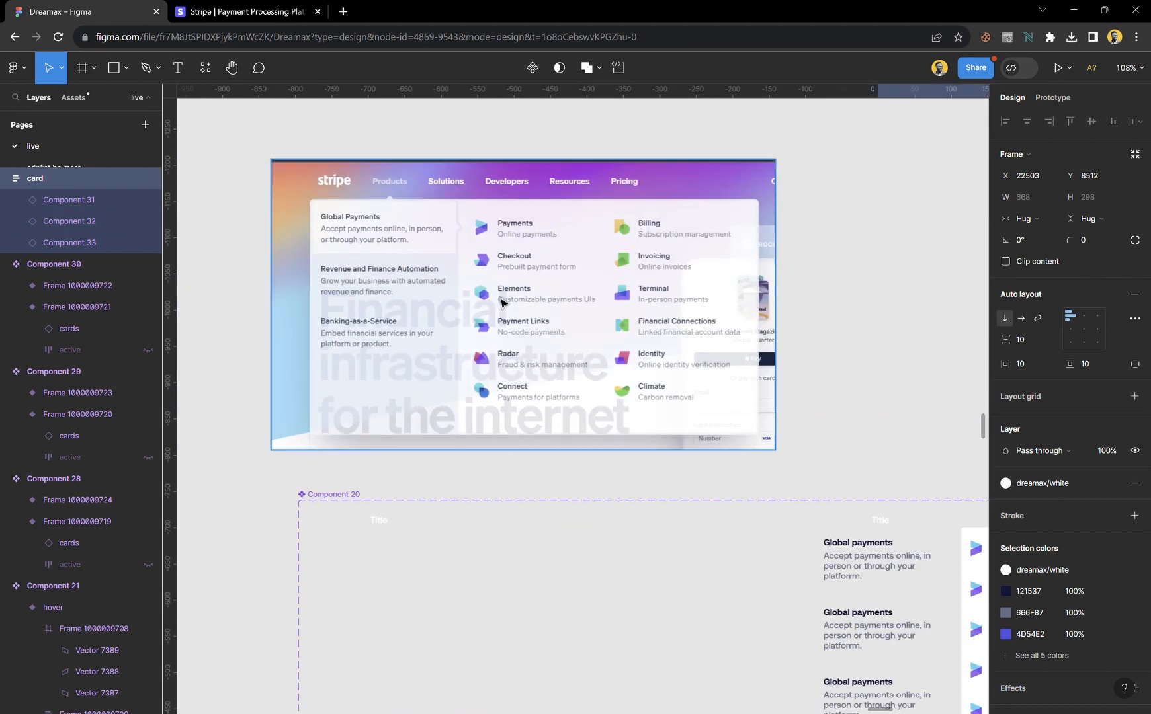
key("i")
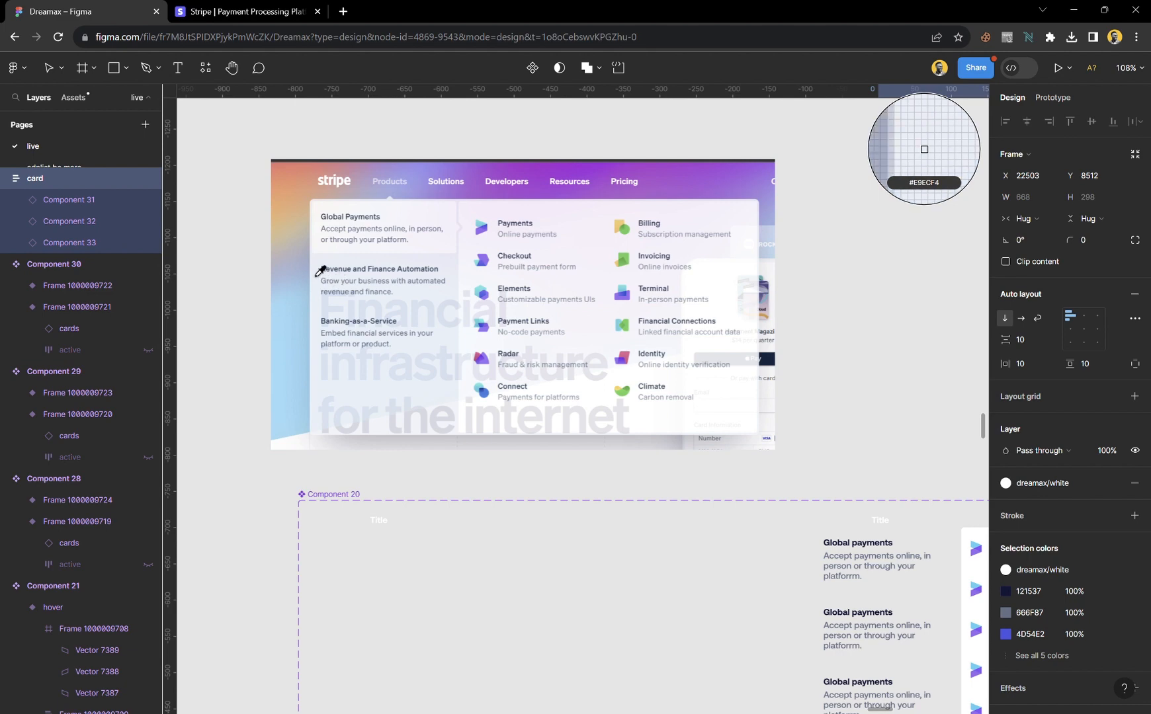
left_click(318, 268)
scroll(559, 364, "down", 5)
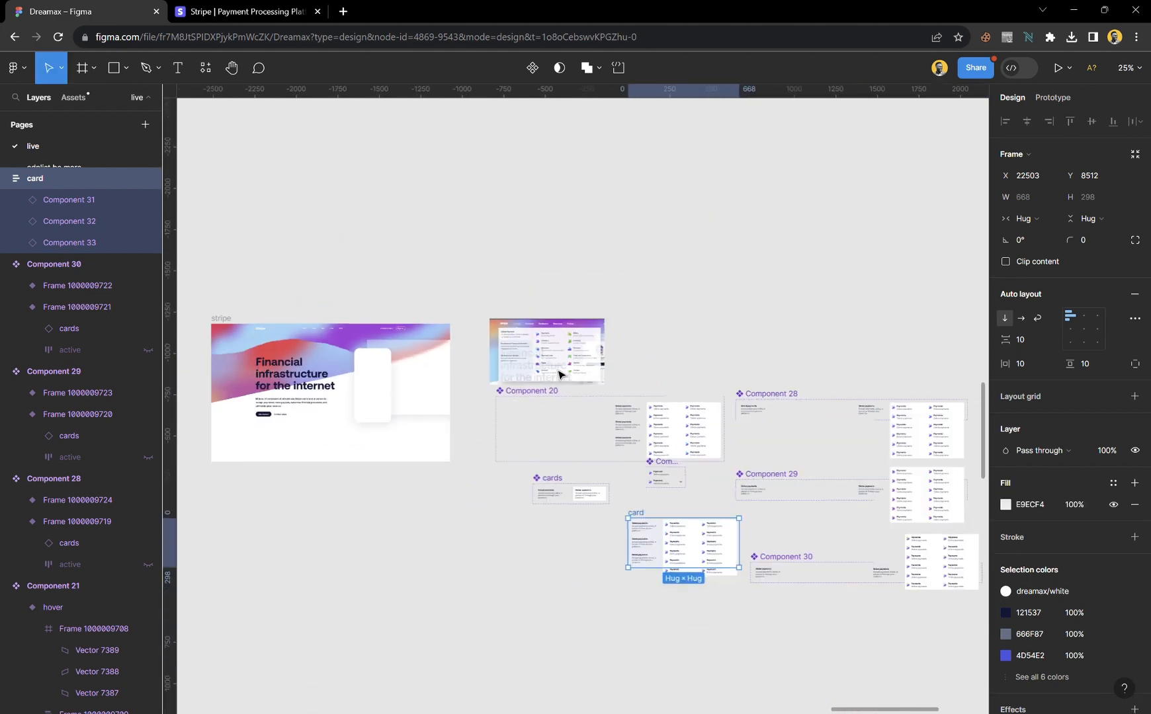
scroll(681, 616, "up", 2)
scroll(702, 562, "up", 6)
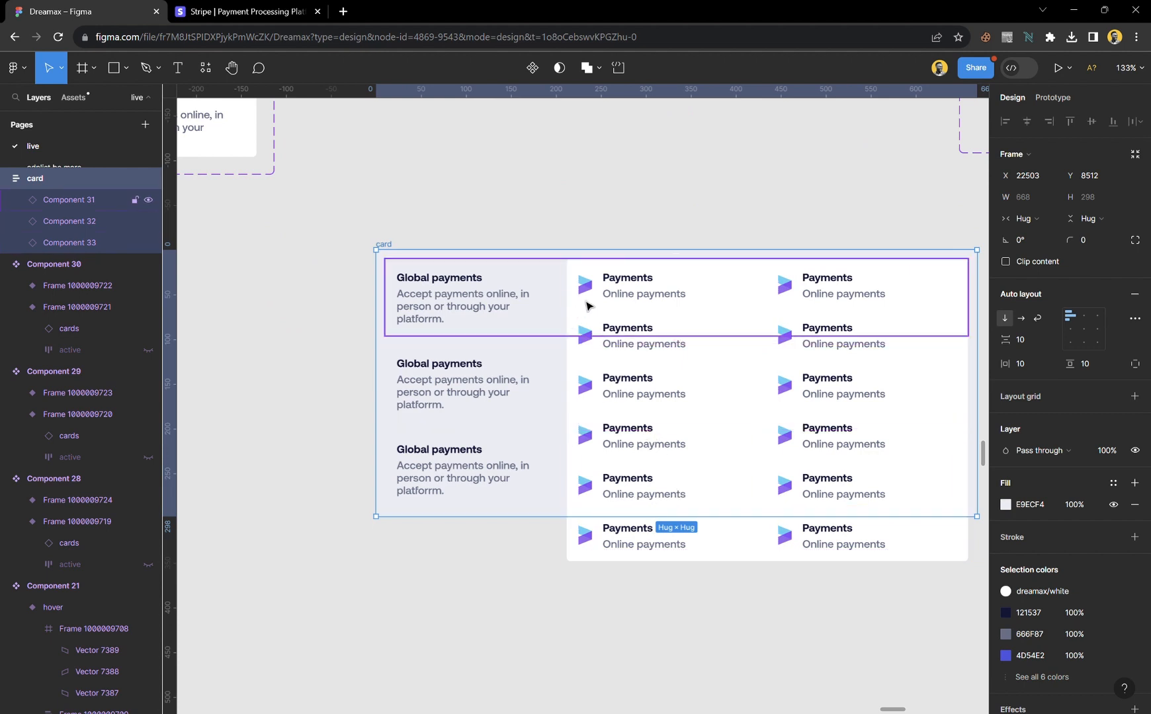
- Set the card frame's horizontal and vertical auto layout padding to 4
left_click(1028, 365)
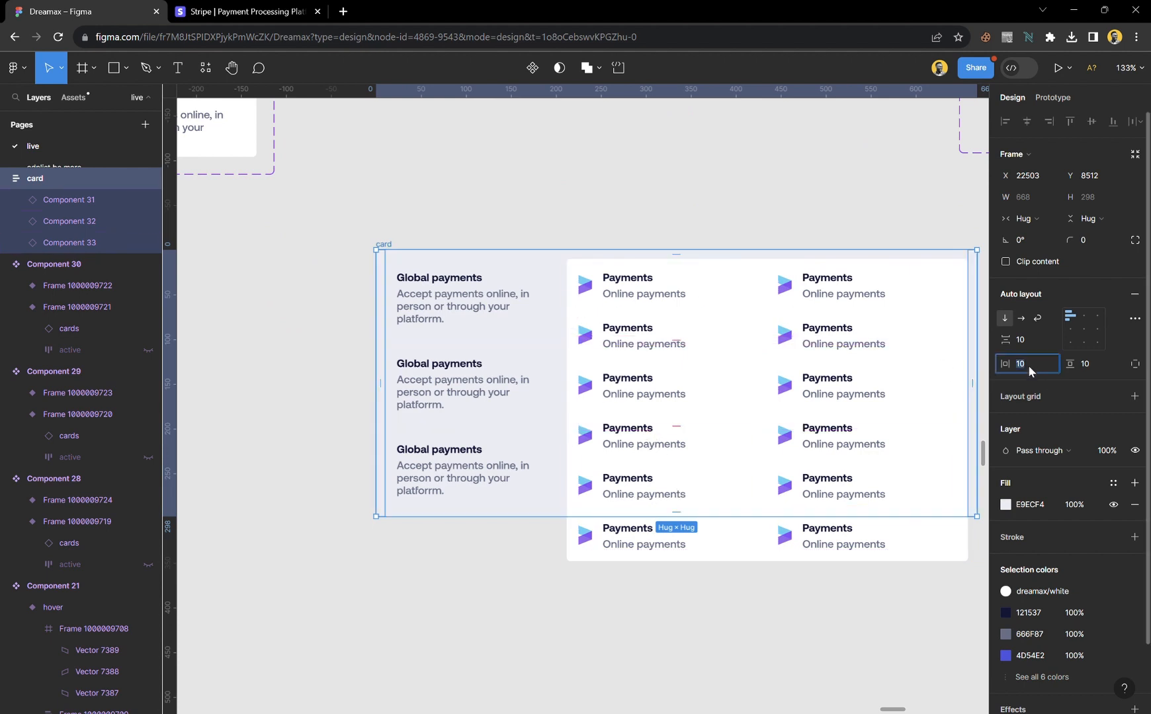
type("4")
left_click(1104, 364)
type("4")
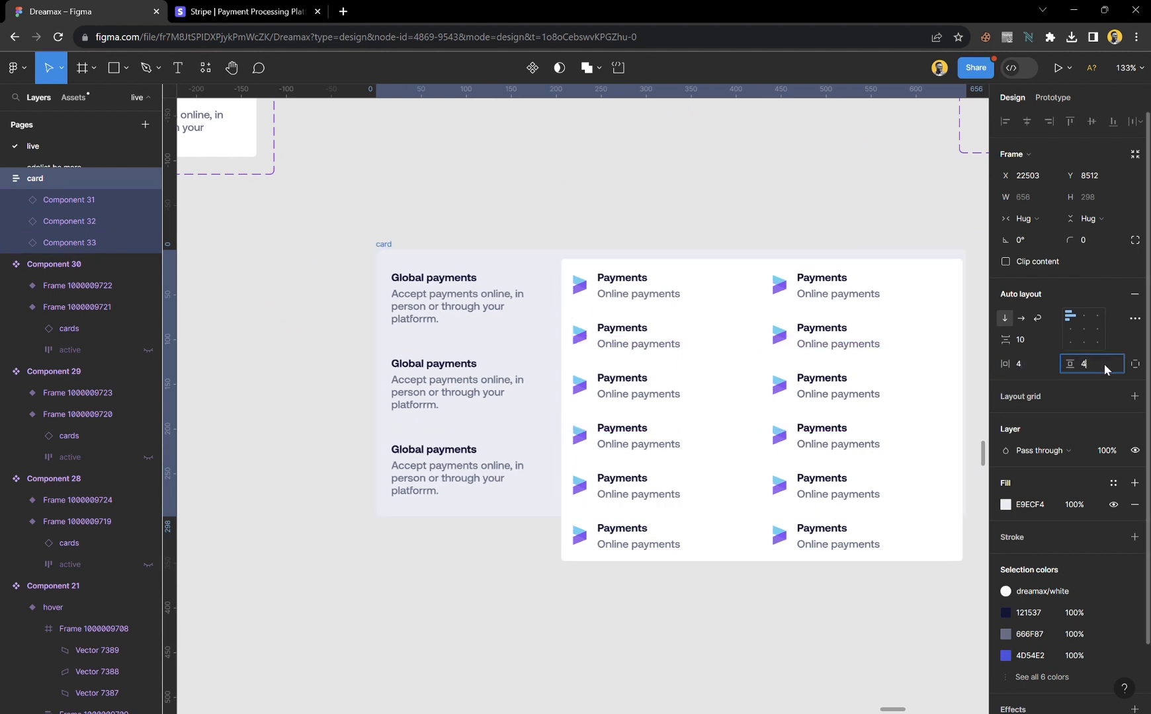
key("Return")
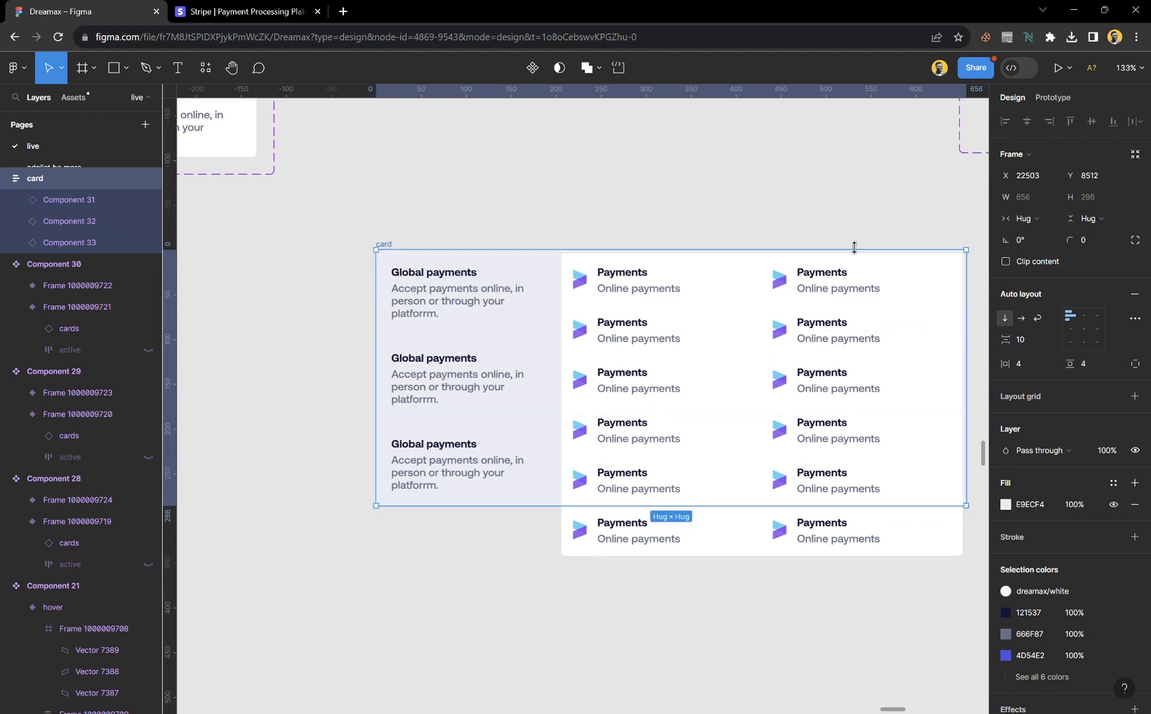
- Extend the card frame's height to 346 so it encloses the whole Payments panel with a 4 px bottom margin
scroll(688, 455, "down", 1)
scroll(709, 517, "up", 3)
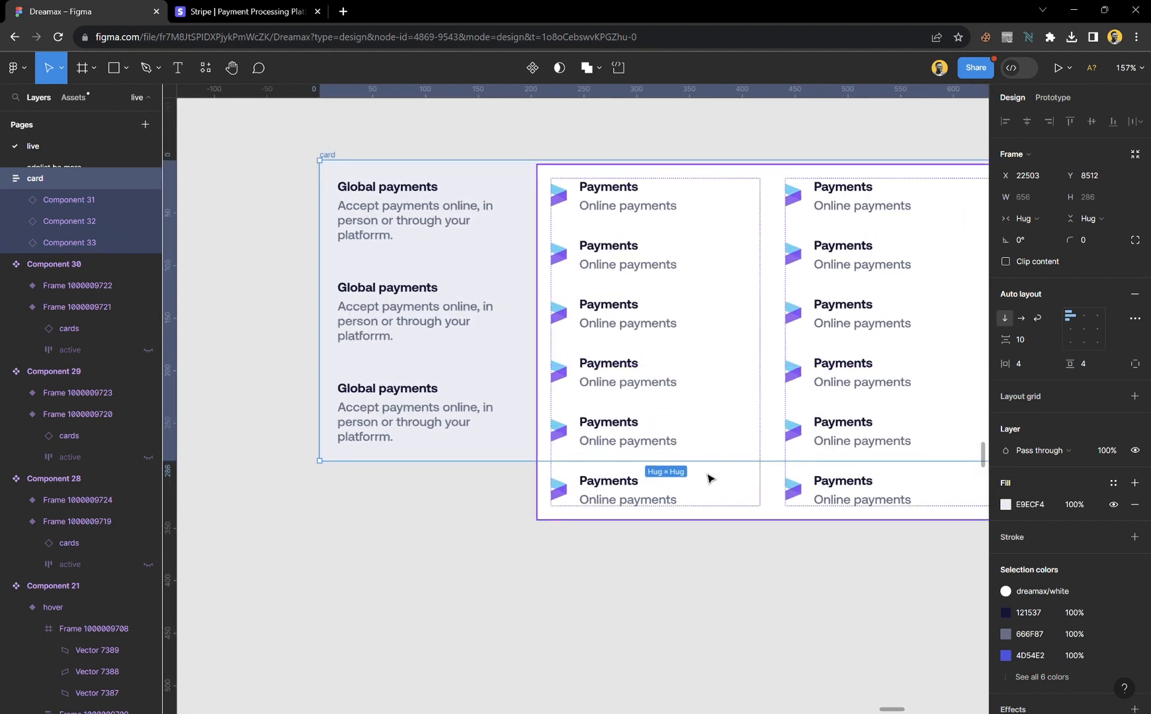
left_click_drag(714, 473, 709, 535)
scroll(725, 535, "up", 10)
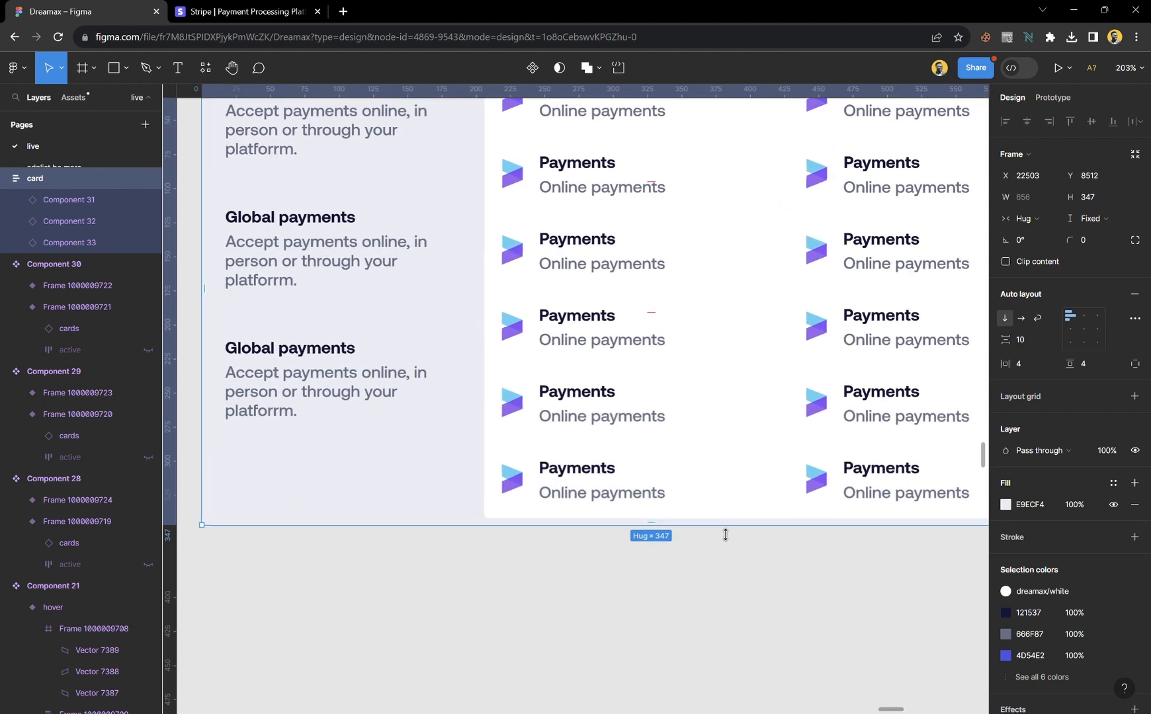
scroll(722, 533, "up", 5)
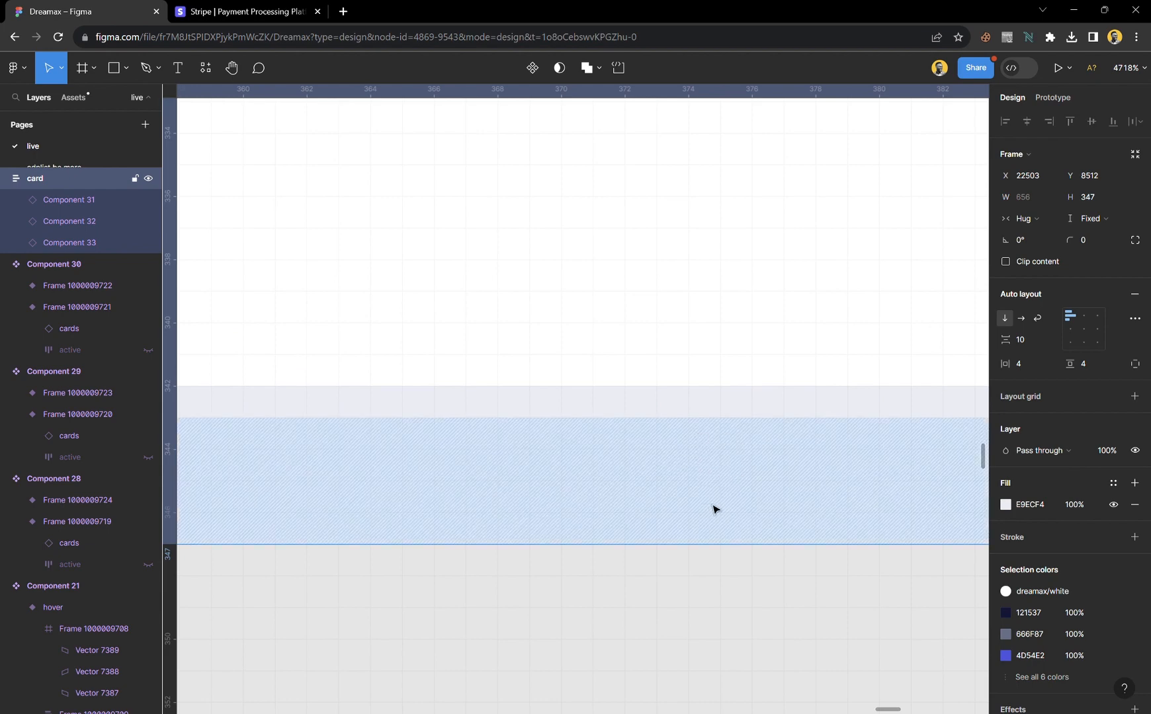
left_click_drag(718, 548, 717, 530)
scroll(716, 542, "down", 10)
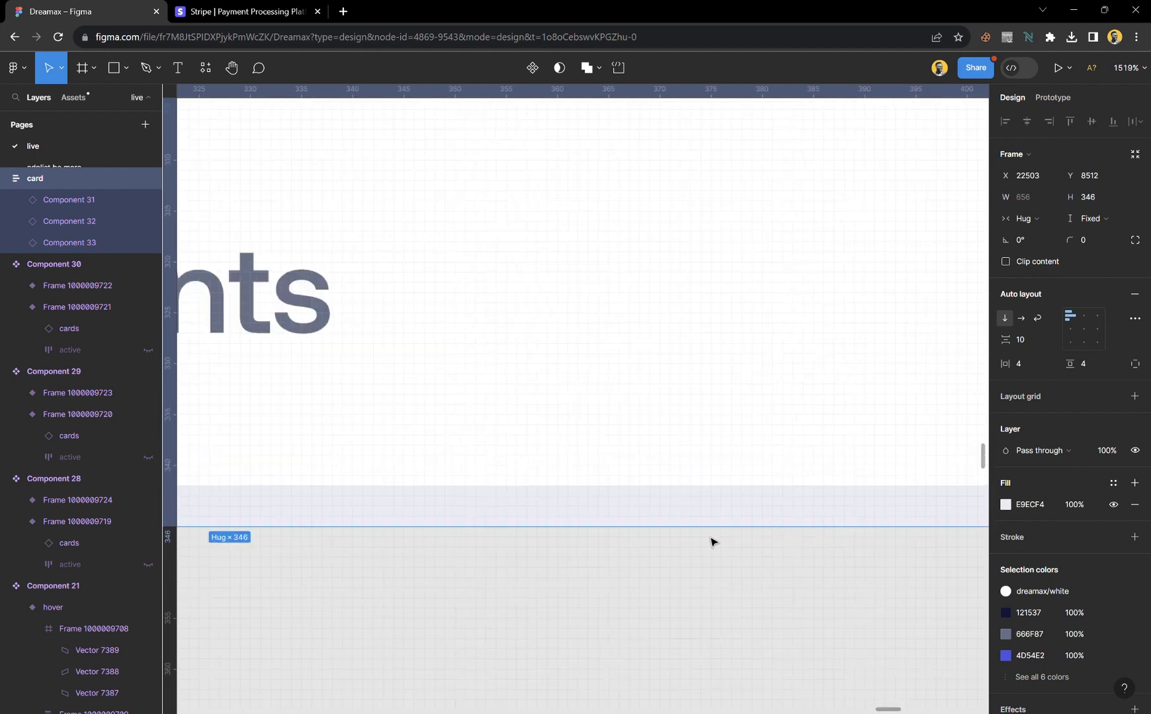
left_click(768, 604)
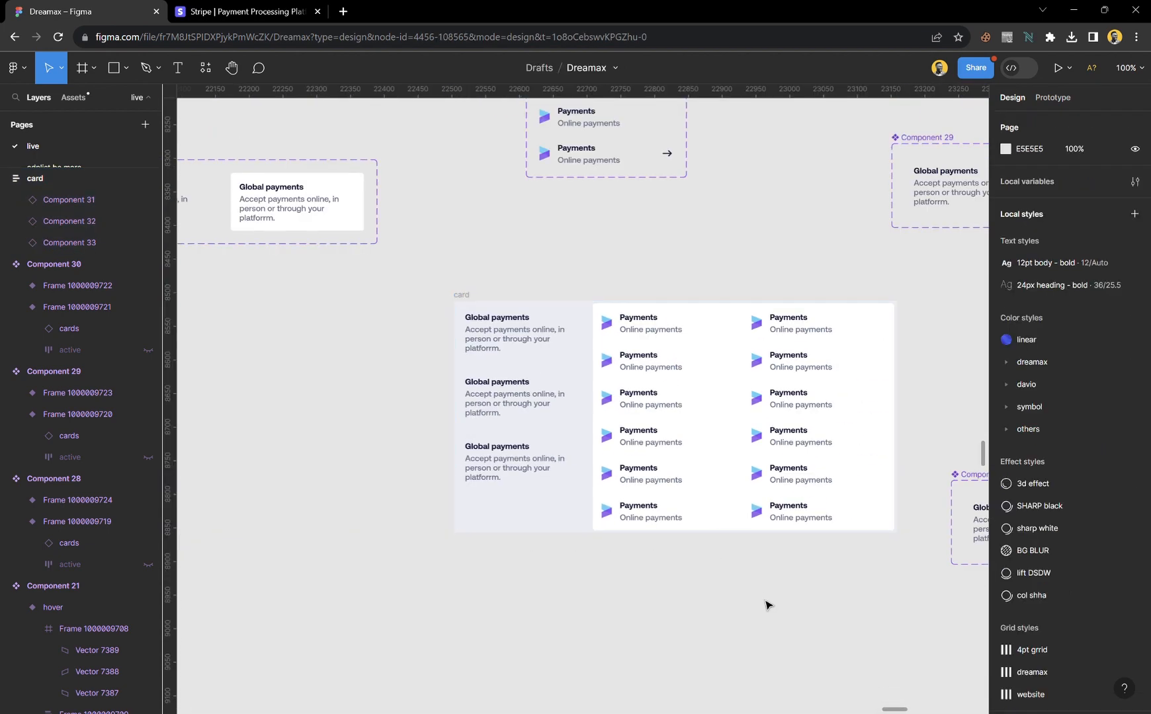
scroll(848, 573, "up", 5)
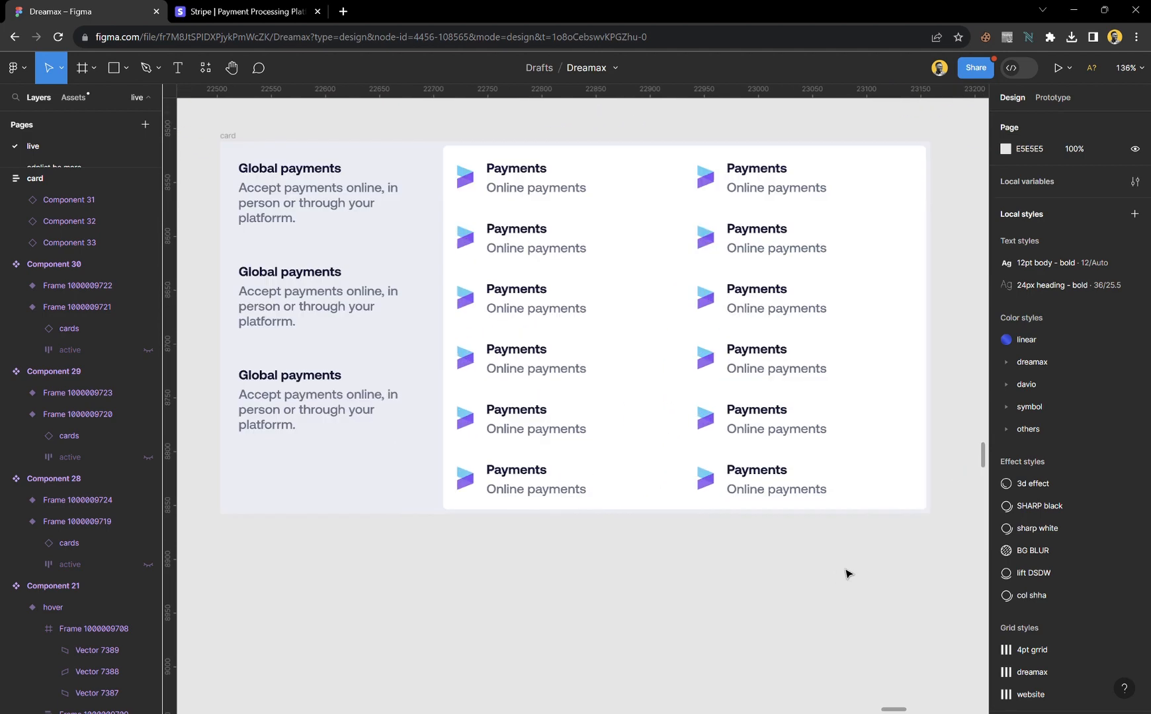
- Round the card frame's corners with a radius of 8
left_click(228, 137)
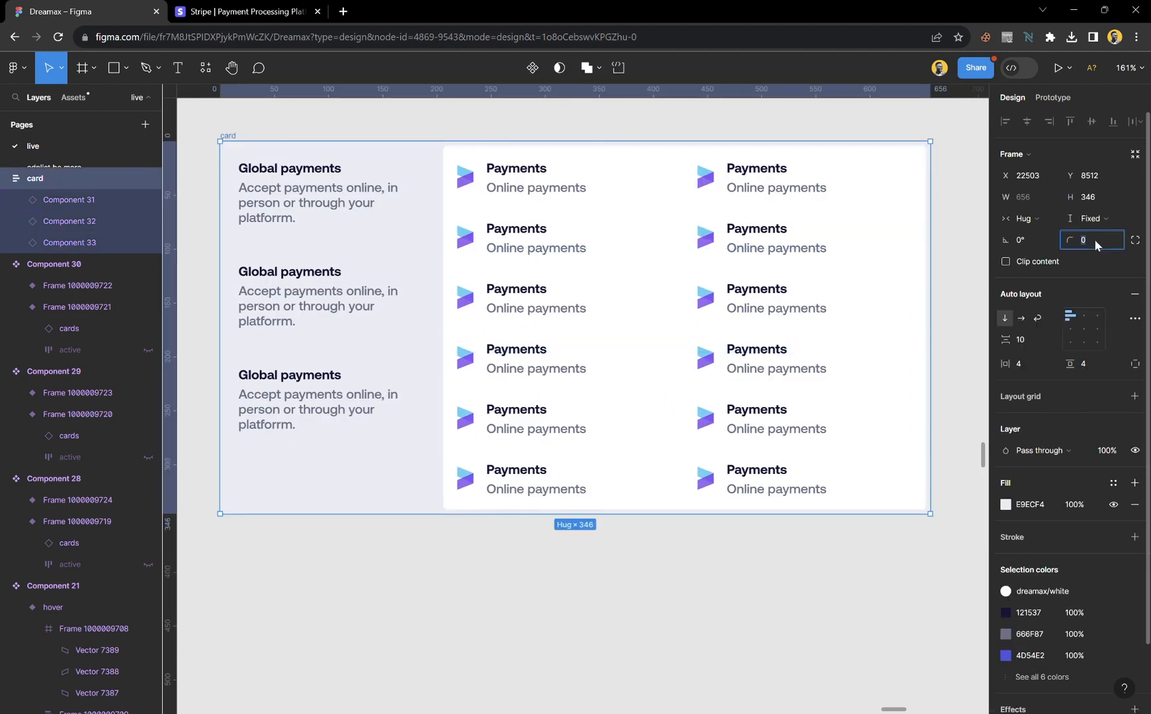
left_click(955, 184)
scroll(941, 157, "up", 10)
scroll(933, 149, "up", 3)
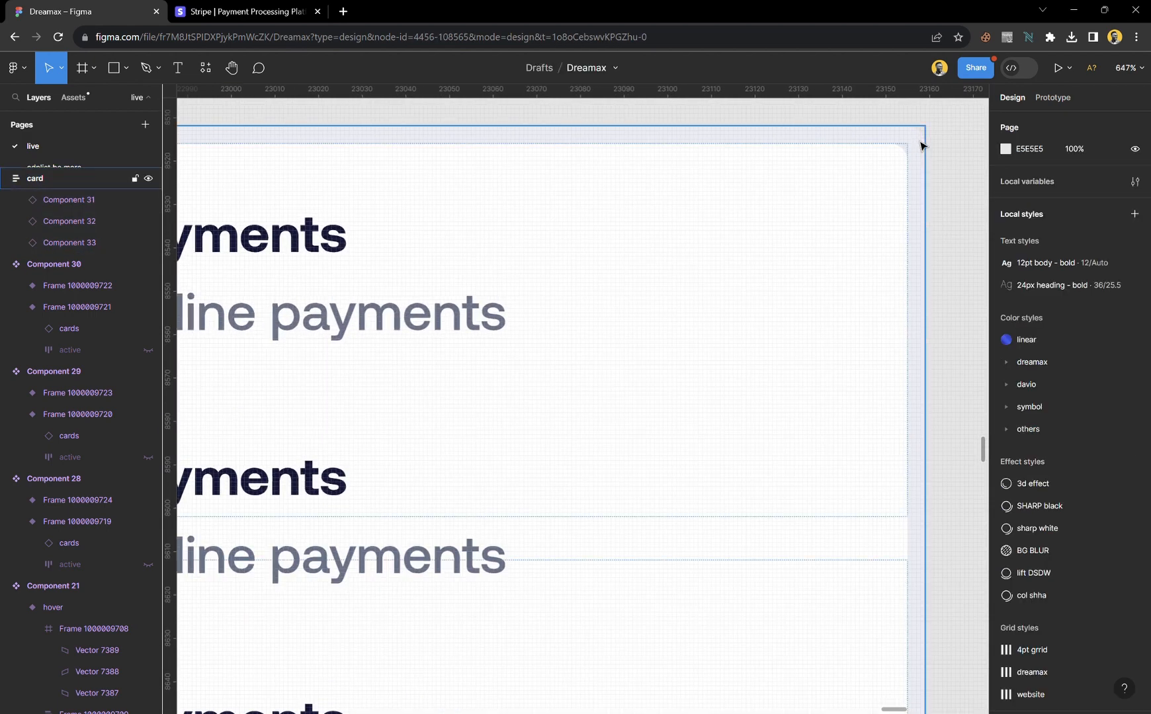
left_click(921, 143)
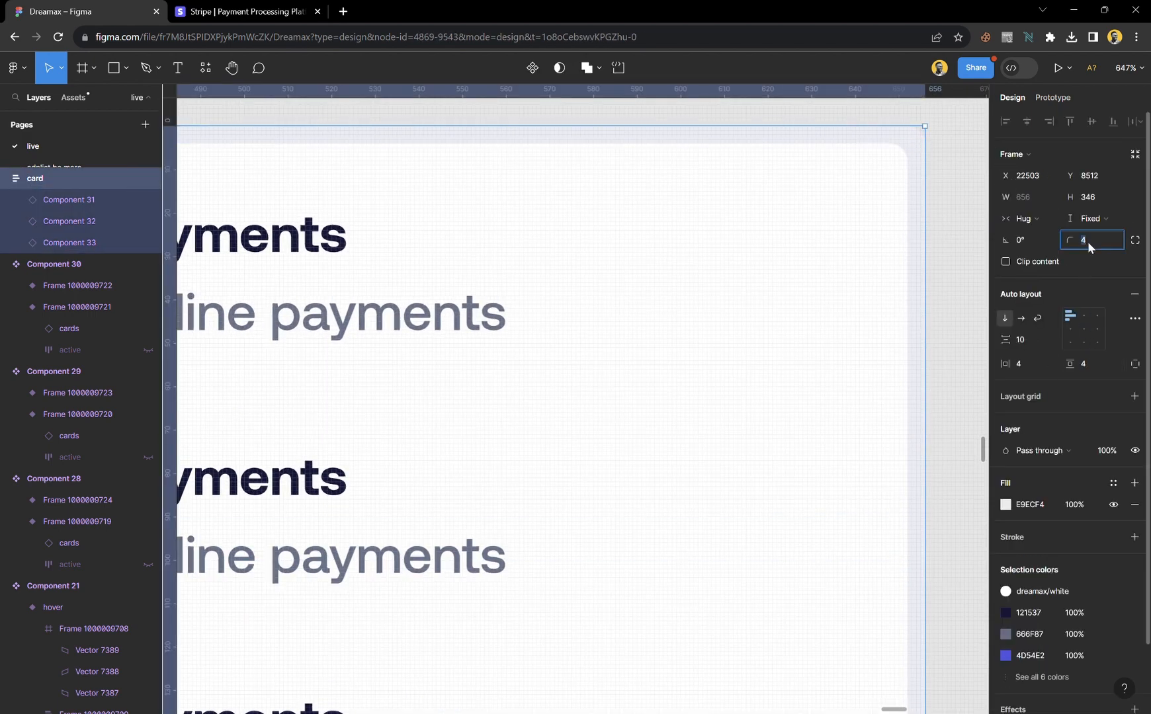
left_click(940, 149)
scroll(916, 264, "down", 8)
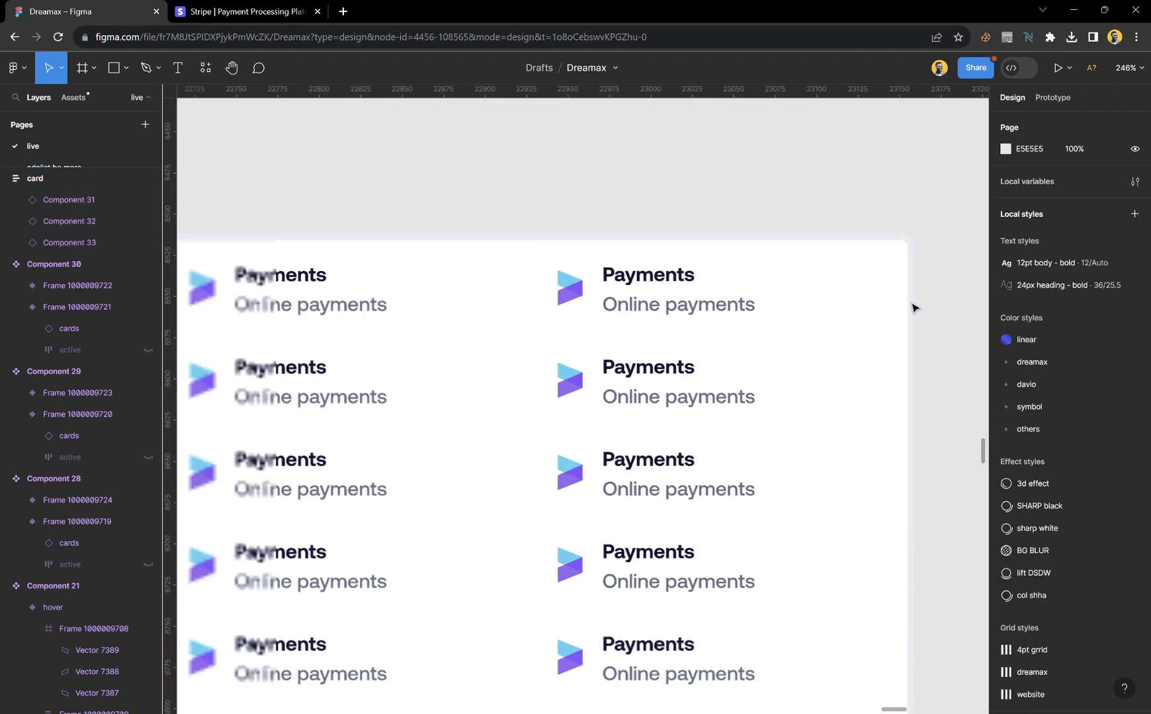
scroll(914, 308, "down", 5)
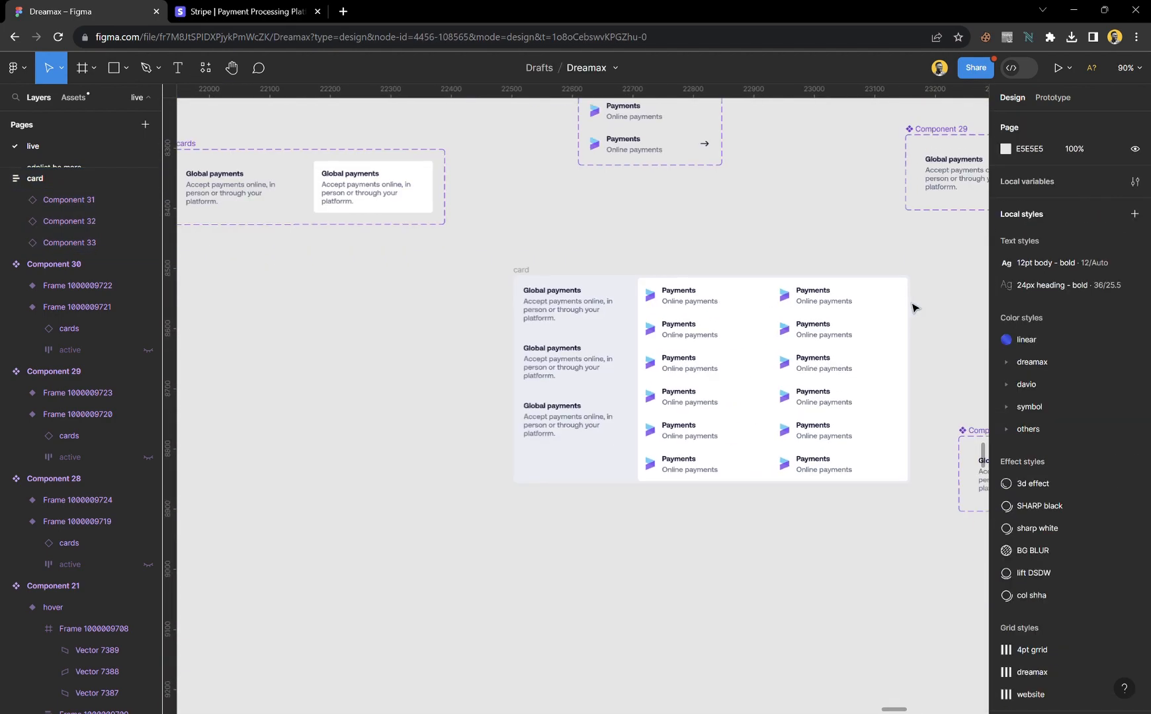
left_click(526, 271)
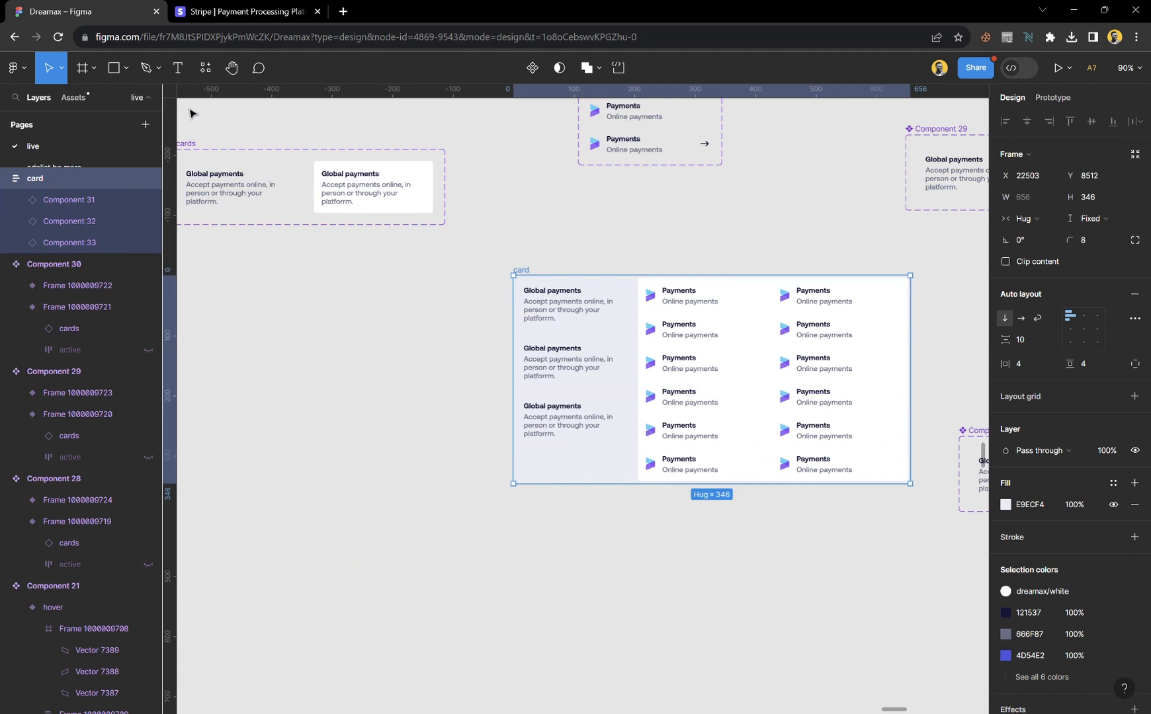
left_click(378, 311)
- Try moving the card frame below the stripe landing page frame, and undo the move
scroll(529, 444, "down", 3)
scroll(535, 455, "down", 3)
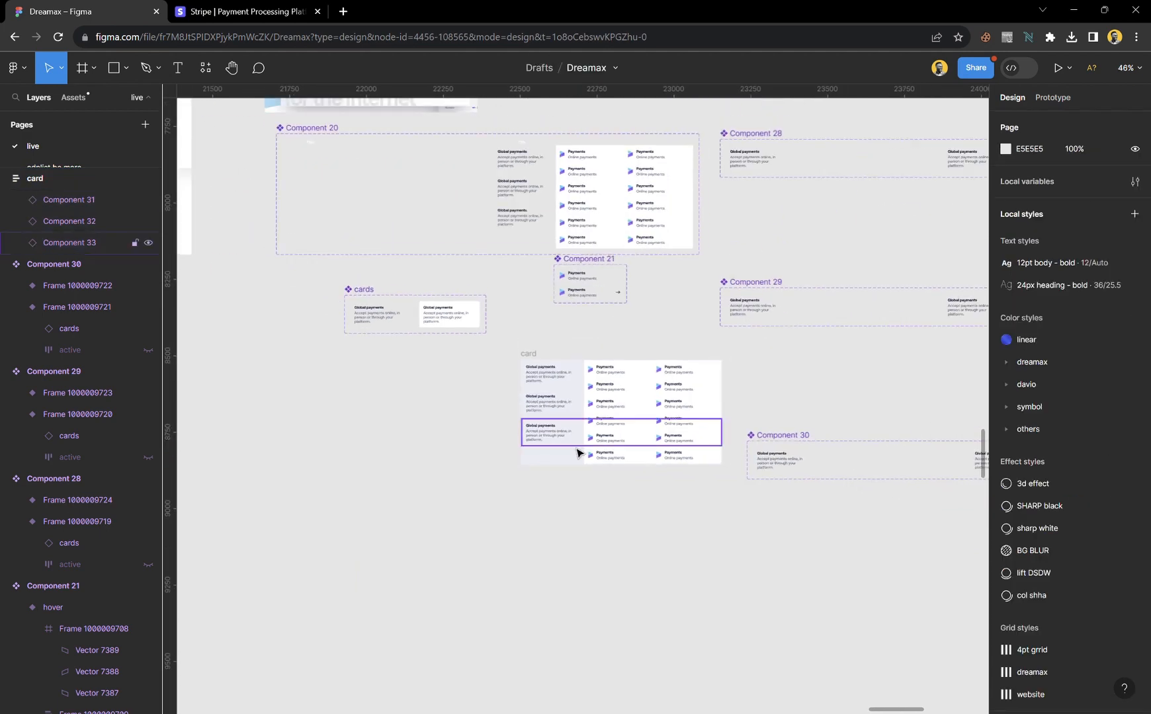
scroll(592, 478, "down", 4)
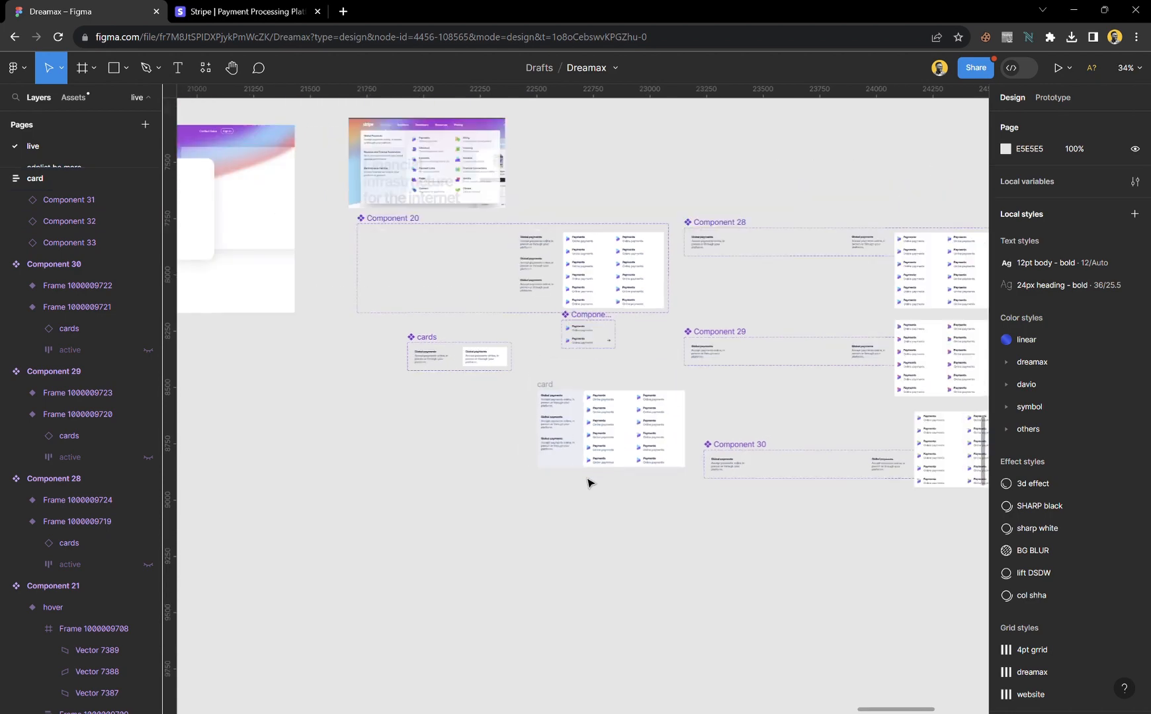
scroll(590, 479, "up", 2)
scroll(591, 480, "left", 2)
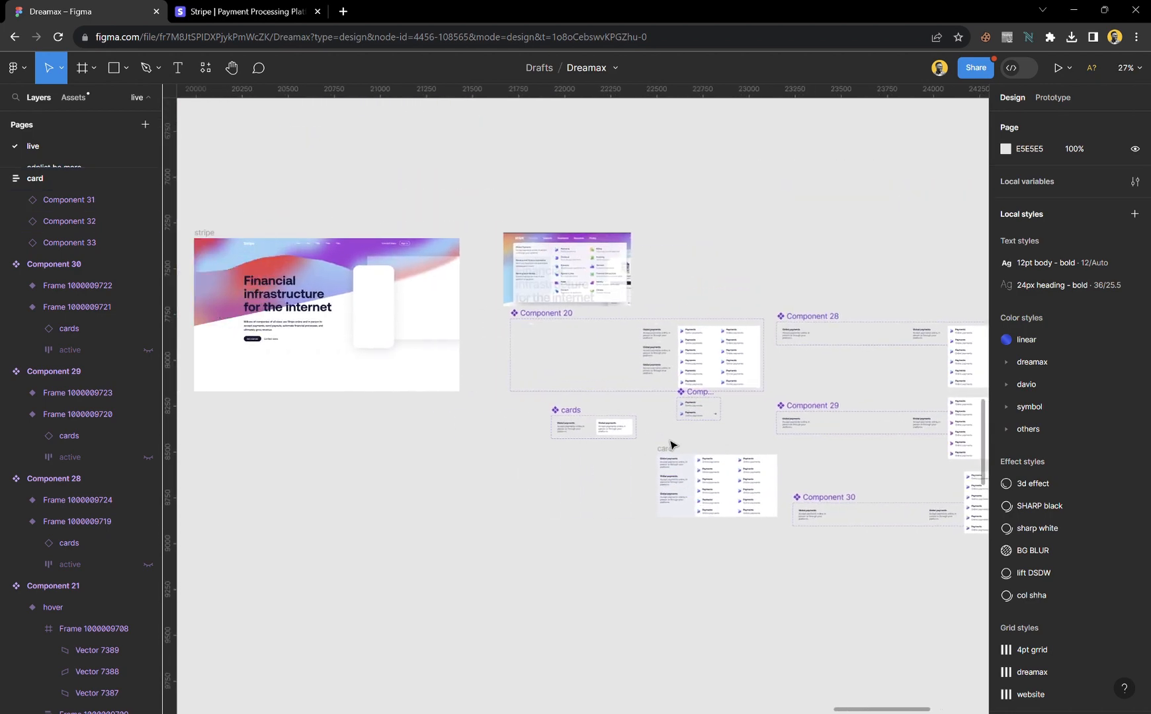
left_click_drag(668, 453, 356, 431)
scroll(483, 442, "left", 5)
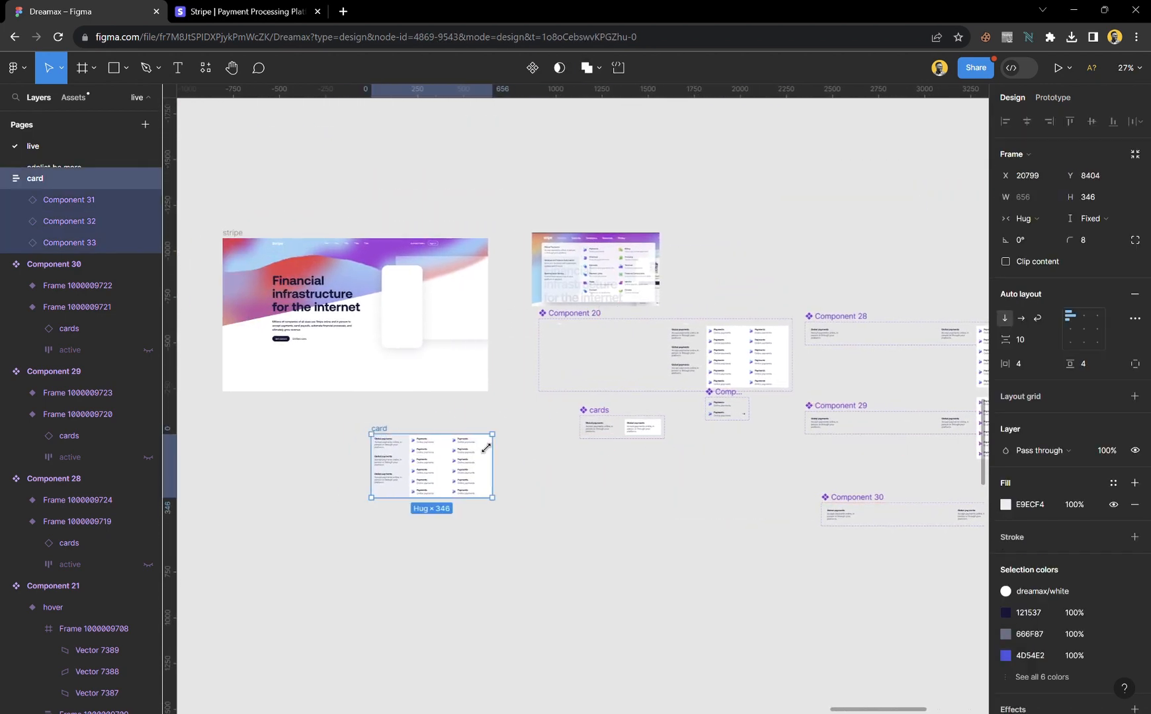
scroll(596, 440, "up", 2)
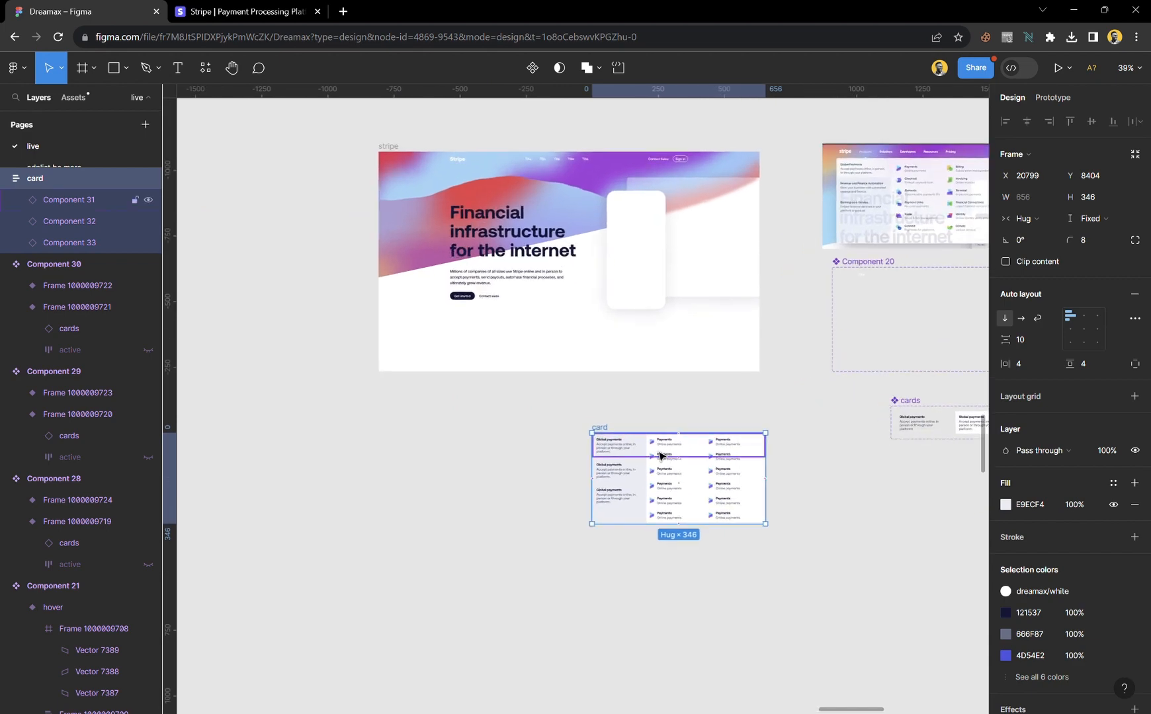
key("ctrl+z")
scroll(660, 457, "right", 8)
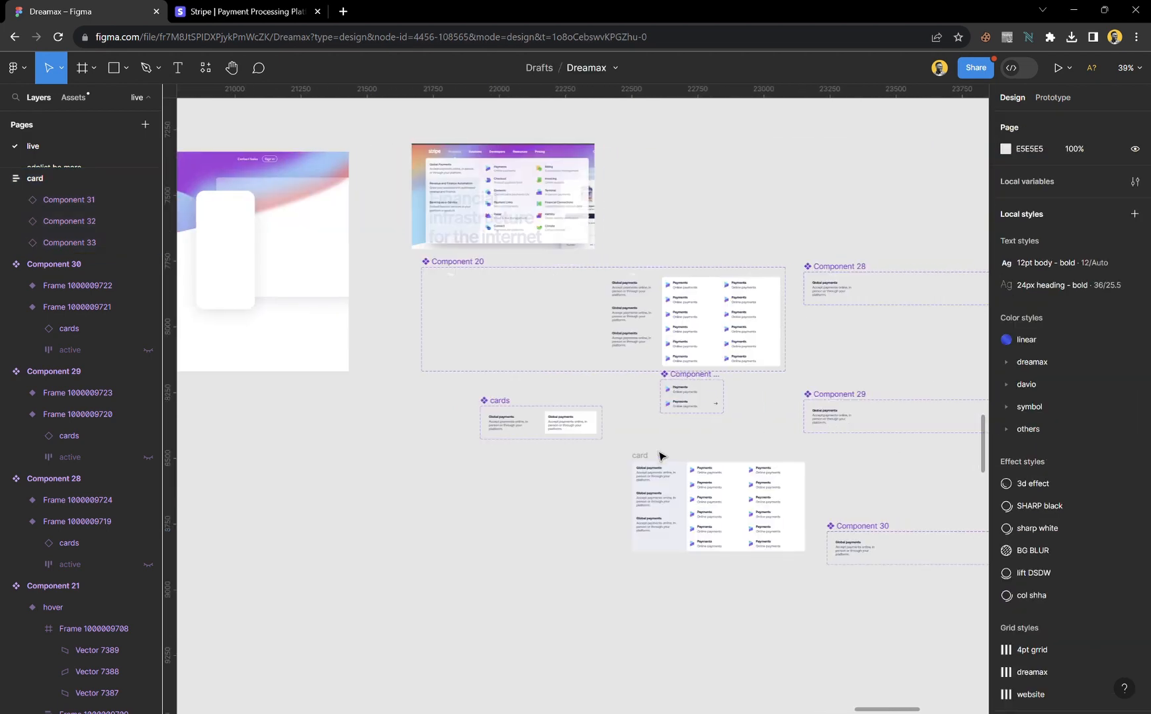
- Move the cards component farther down the canvas and place the card frame directly below Component 20
scroll(661, 456, "up", 1)
scroll(660, 456, "up", 1)
scroll(581, 393, "up", 3)
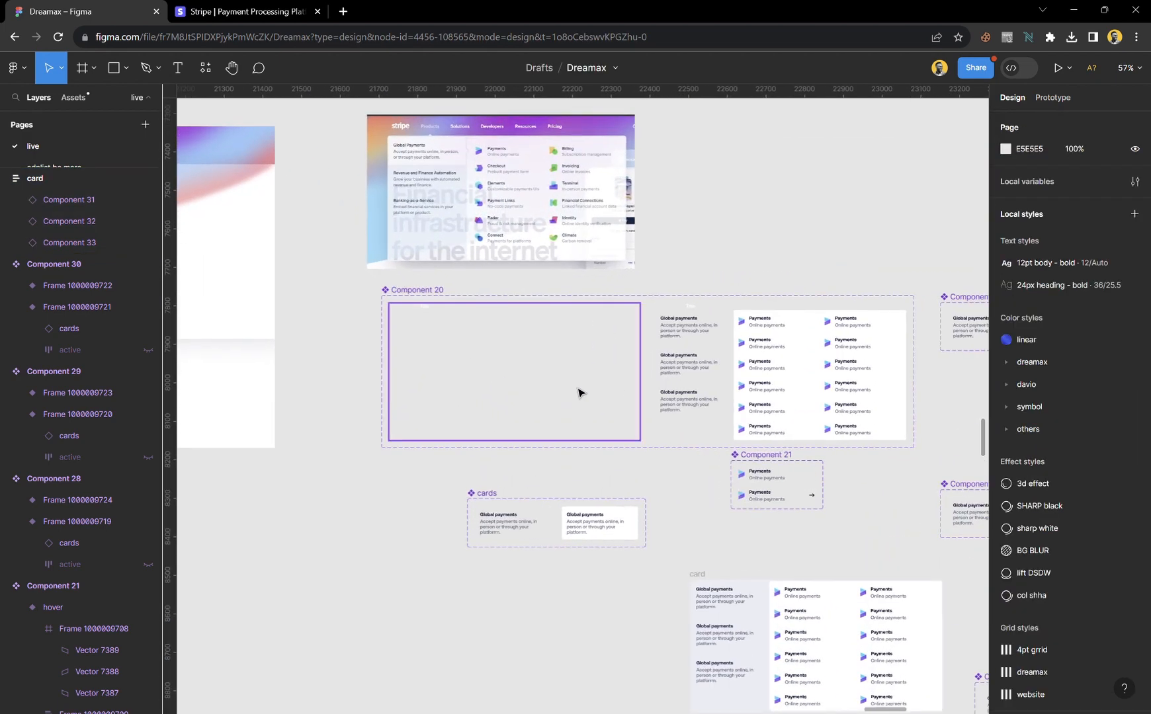
left_click_drag(490, 411, 418, 659)
left_click_drag(704, 496, 436, 395)
scroll(491, 475, "up", 5)
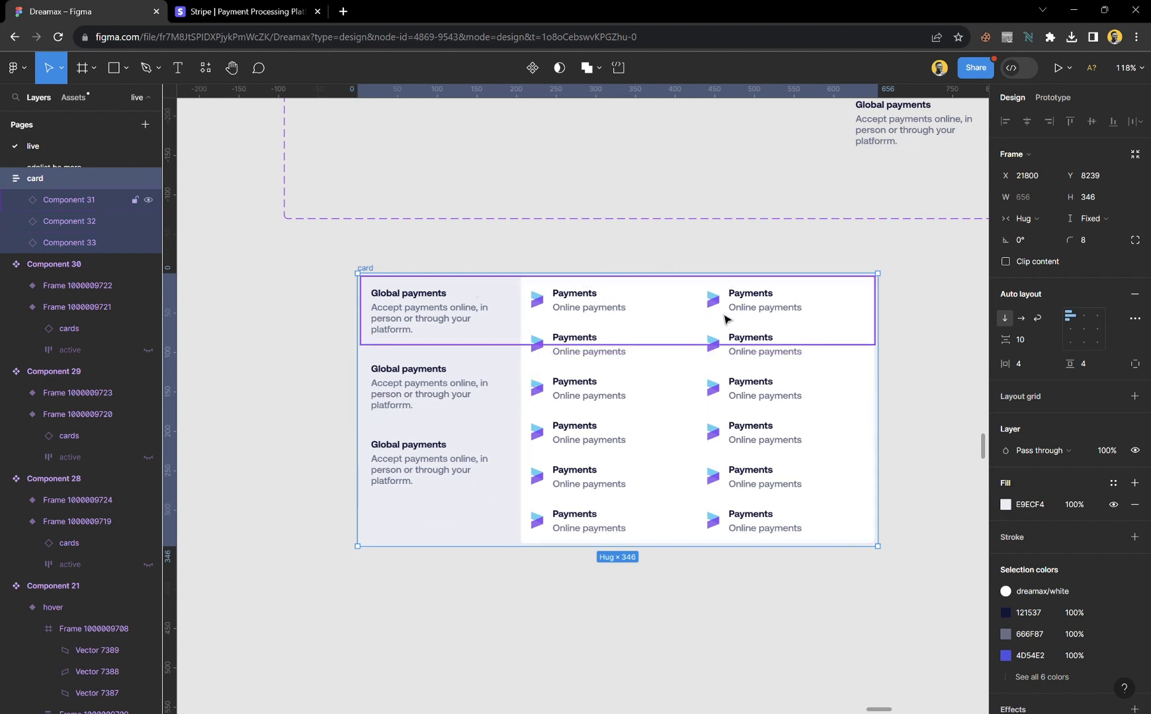
scroll(637, 365, "up", 3)
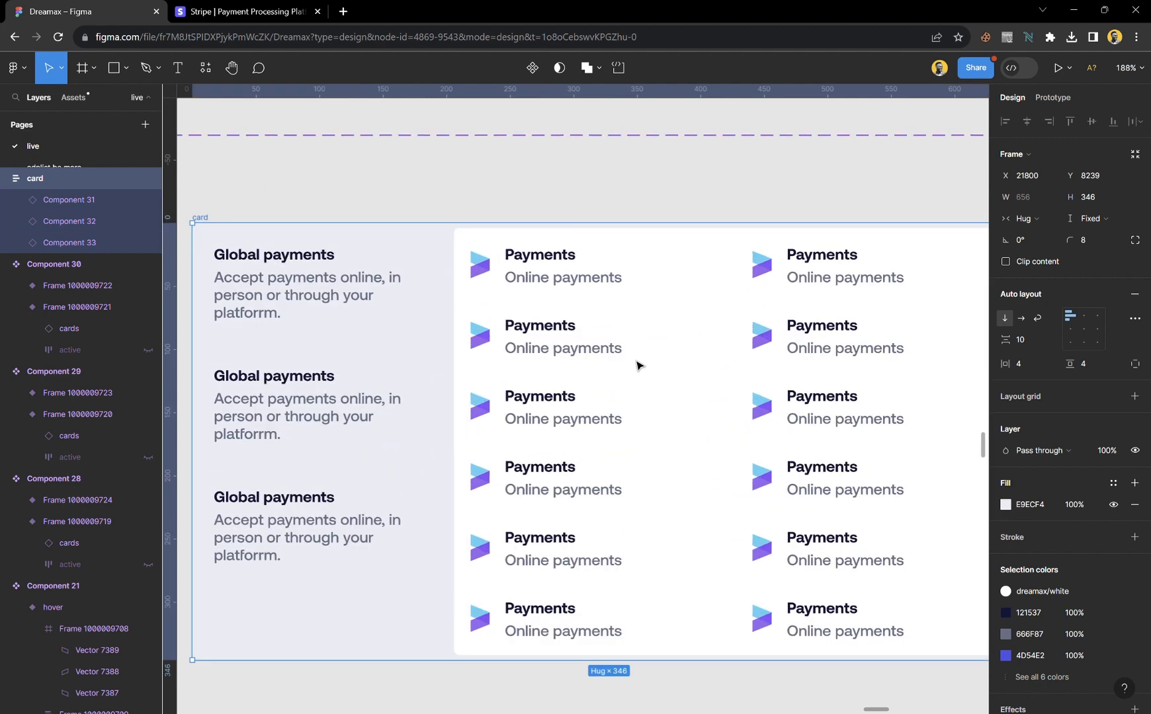
scroll(637, 366, "down", 3)
scroll(804, 411, "down", 5)
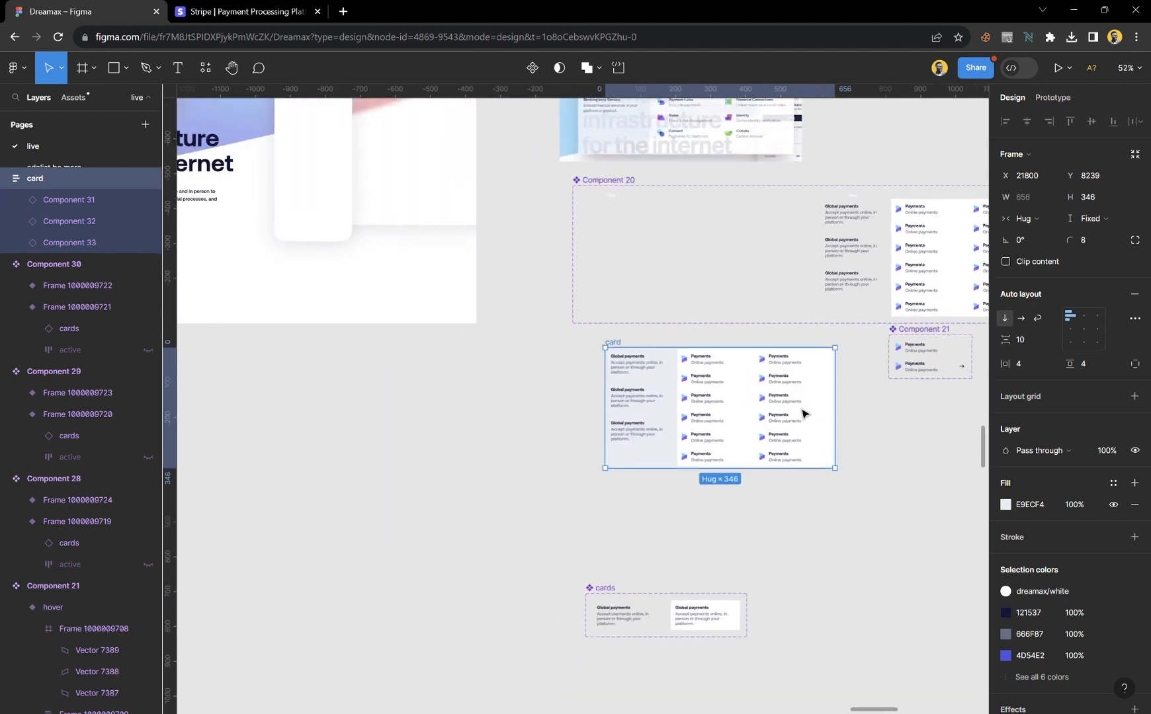
- Delete the three side cards and the Payments panel from Component 20's active variant
scroll(866, 288, "up", 2)
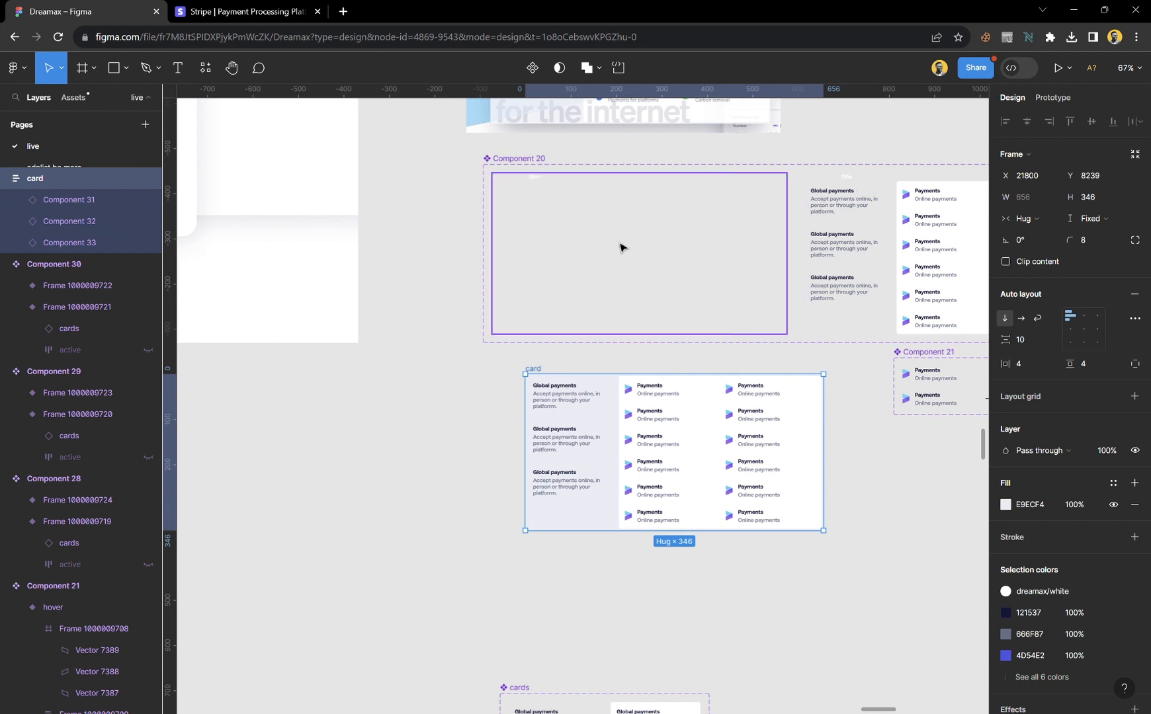
scroll(639, 243, "right", 3)
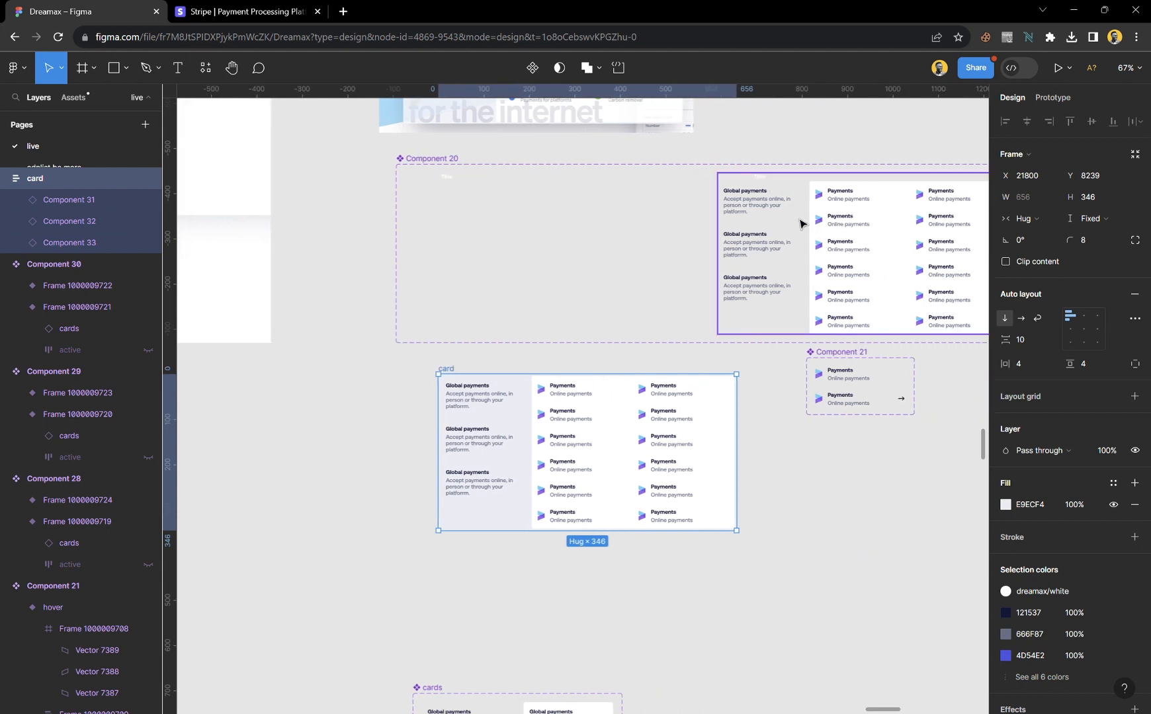
double_click(779, 218)
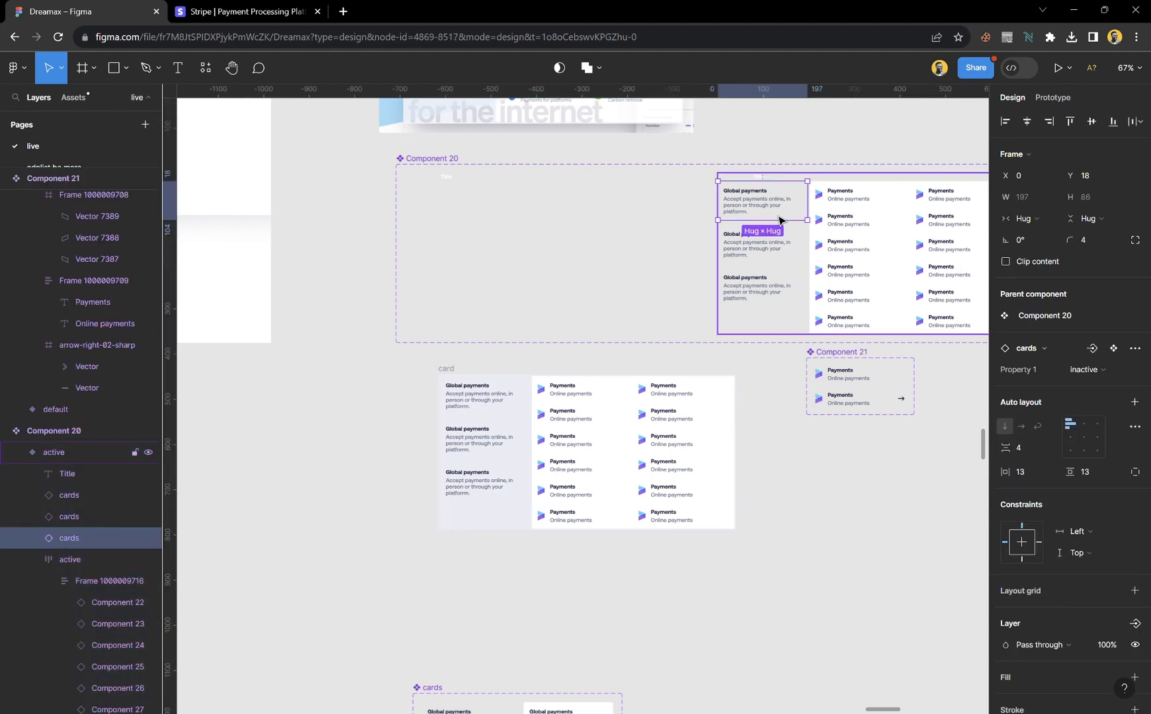
left_click(778, 248, "shift")
left_click(779, 294, "shift")
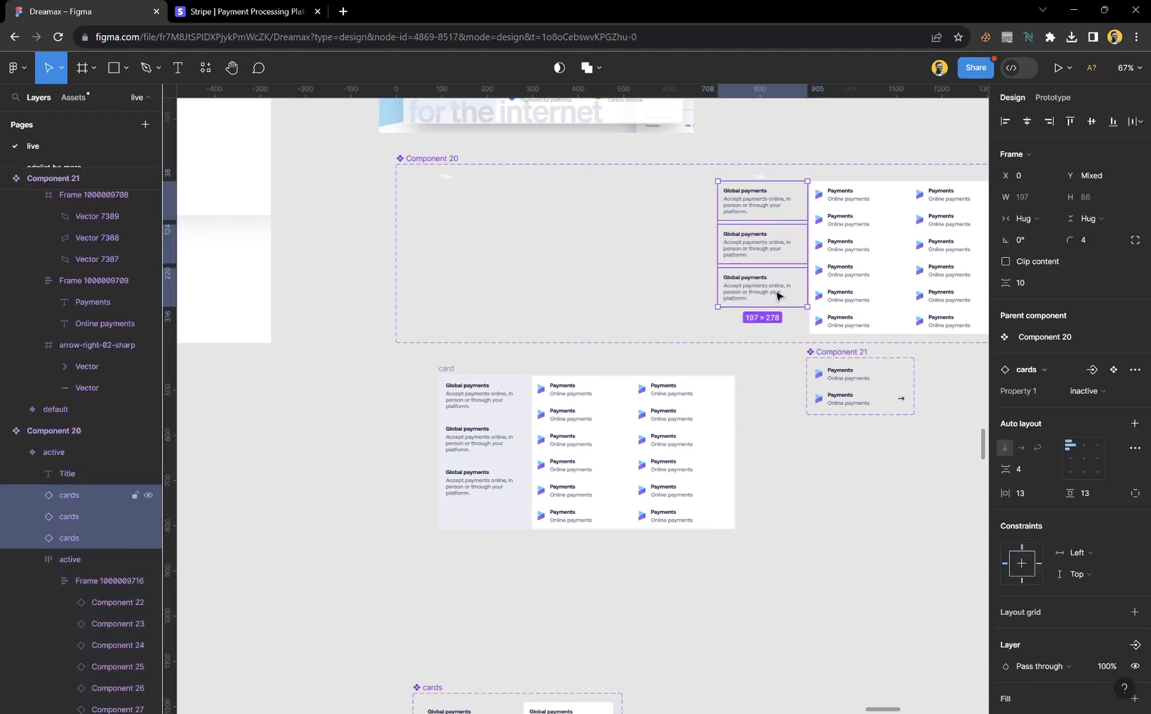
left_click(878, 255, "shift")
key("Delete")
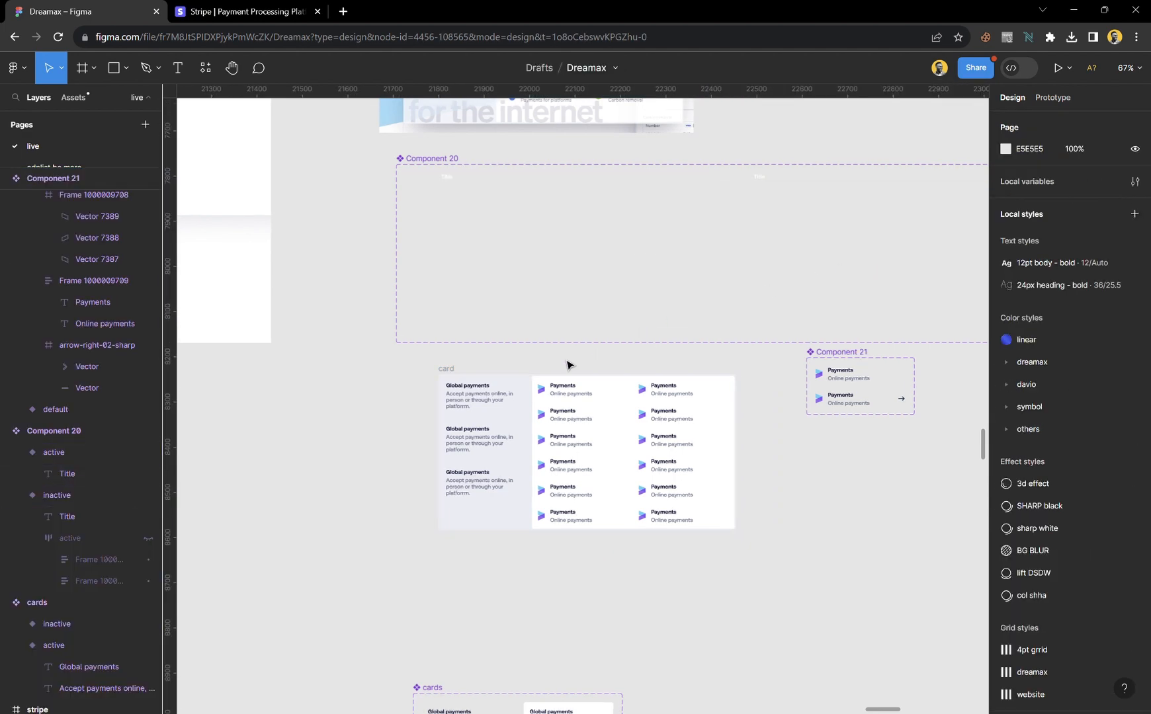
- Move the card frame into Component 20's inactive variant by cutting and pasting it, and align it to the variant's bottom edge
left_click(453, 370)
left_click_drag(657, 407, 645, 433)
key("ctrl+x")
left_click(611, 244)
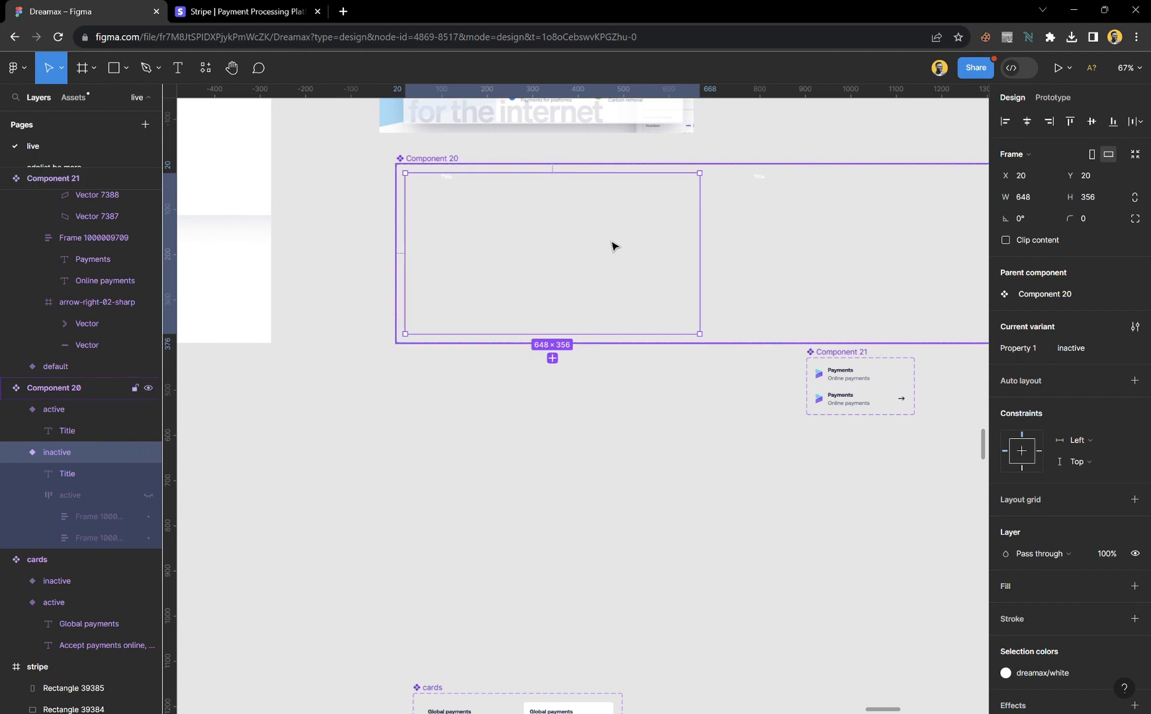
key("ctrl+v")
scroll(611, 244, "up", 2)
scroll(612, 244, "up", 3)
scroll(540, 231, "up", 1)
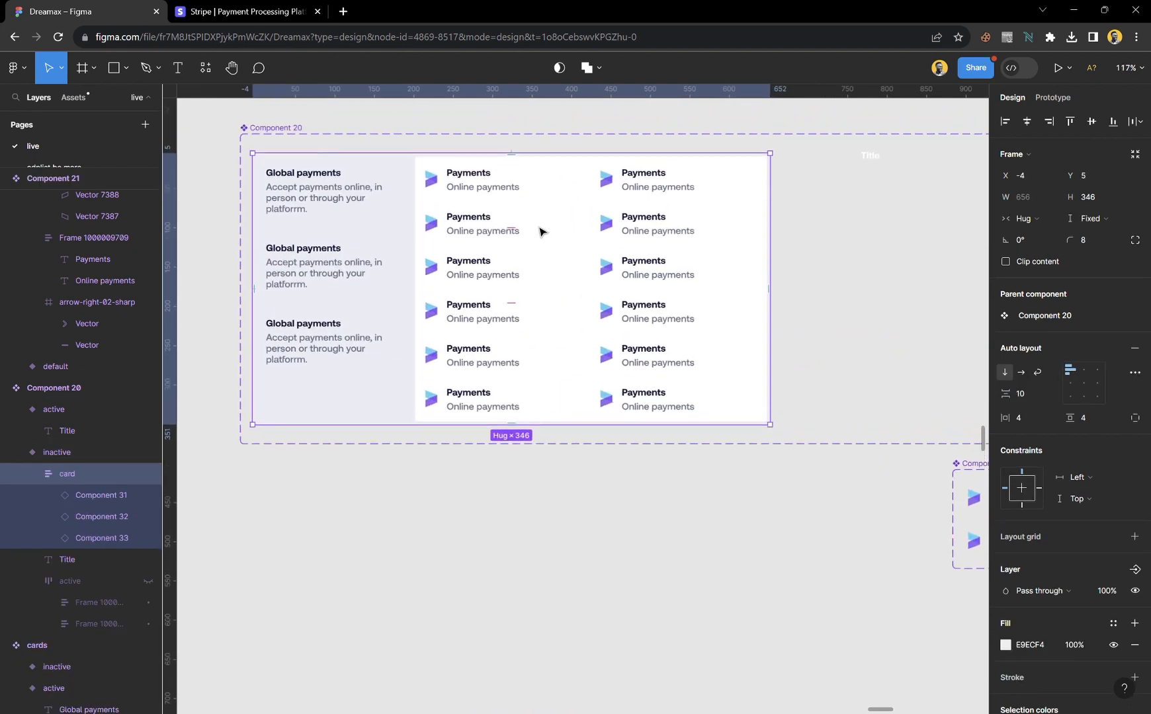
left_click(1112, 125)
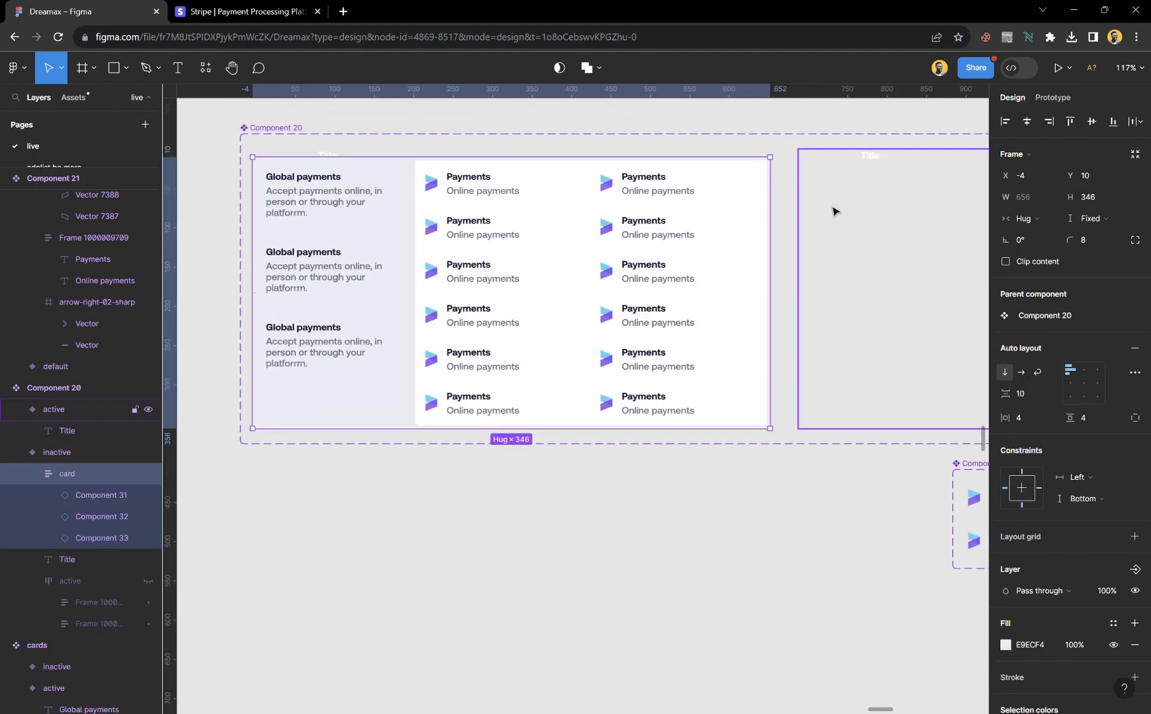
- Extend the inactive variant upward to a height of 376 and move its Title to the variant's top edge
scroll(397, 191, "up", 1)
scroll(382, 185, "up", 2)
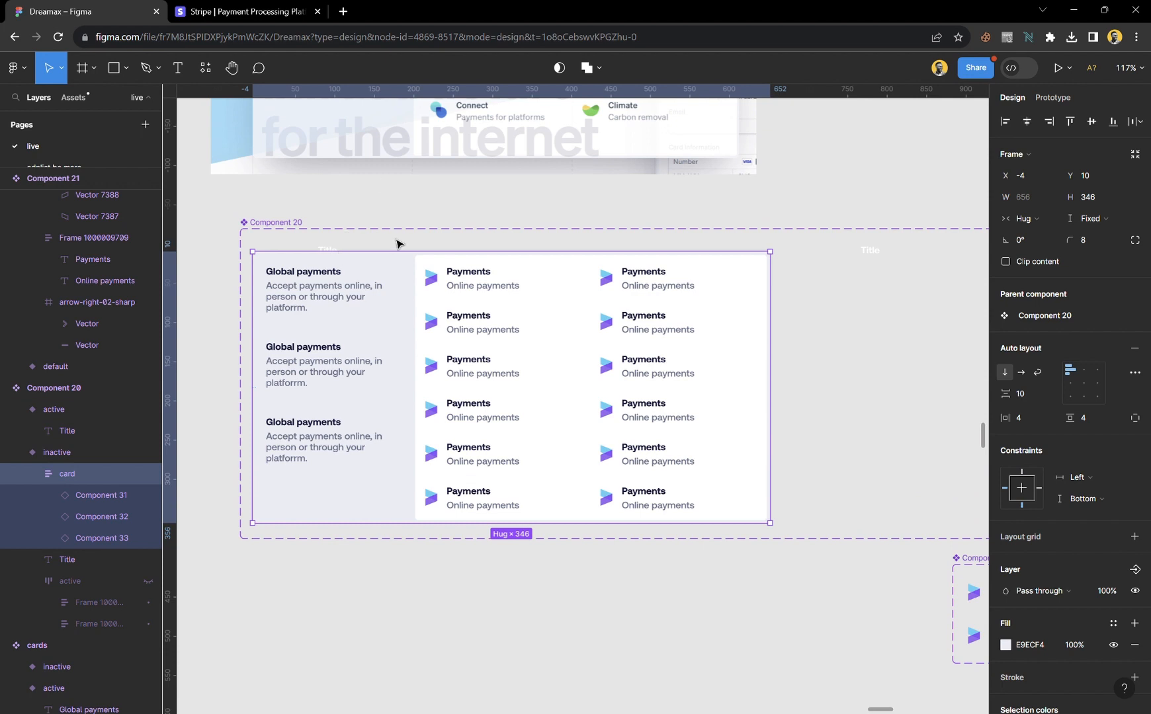
left_click(404, 250)
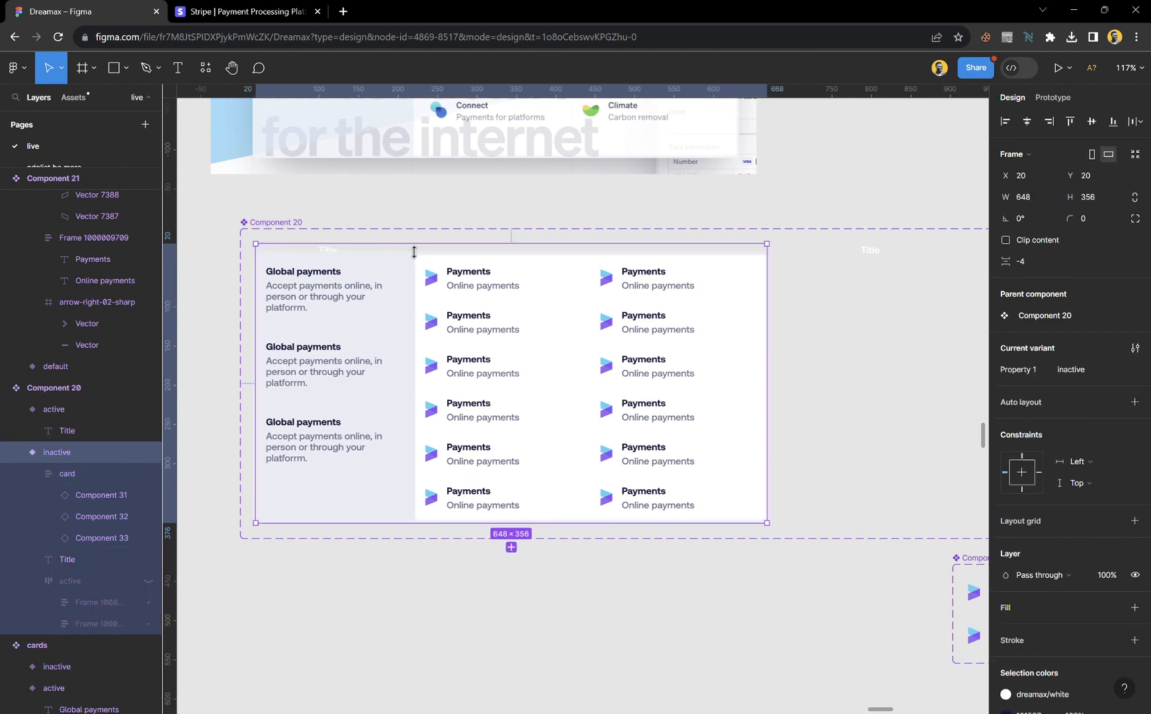
left_click_drag(414, 252, 421, 236)
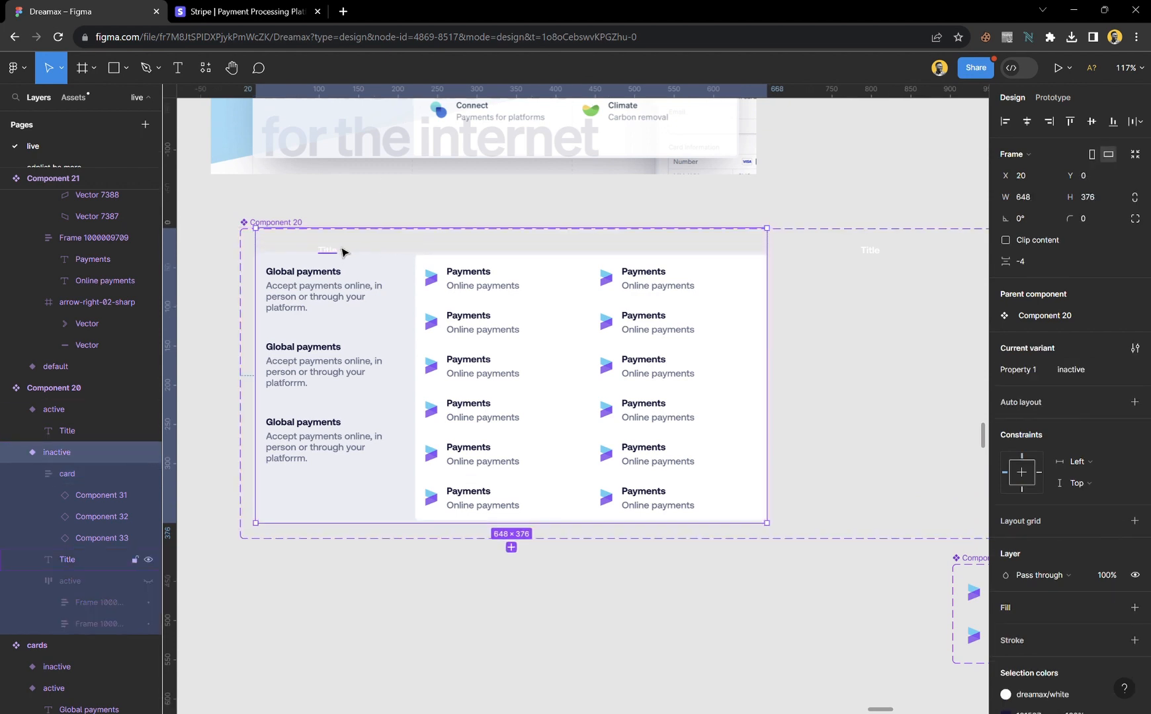
scroll(343, 252, "up", 2)
left_click_drag(337, 254, 340, 246)
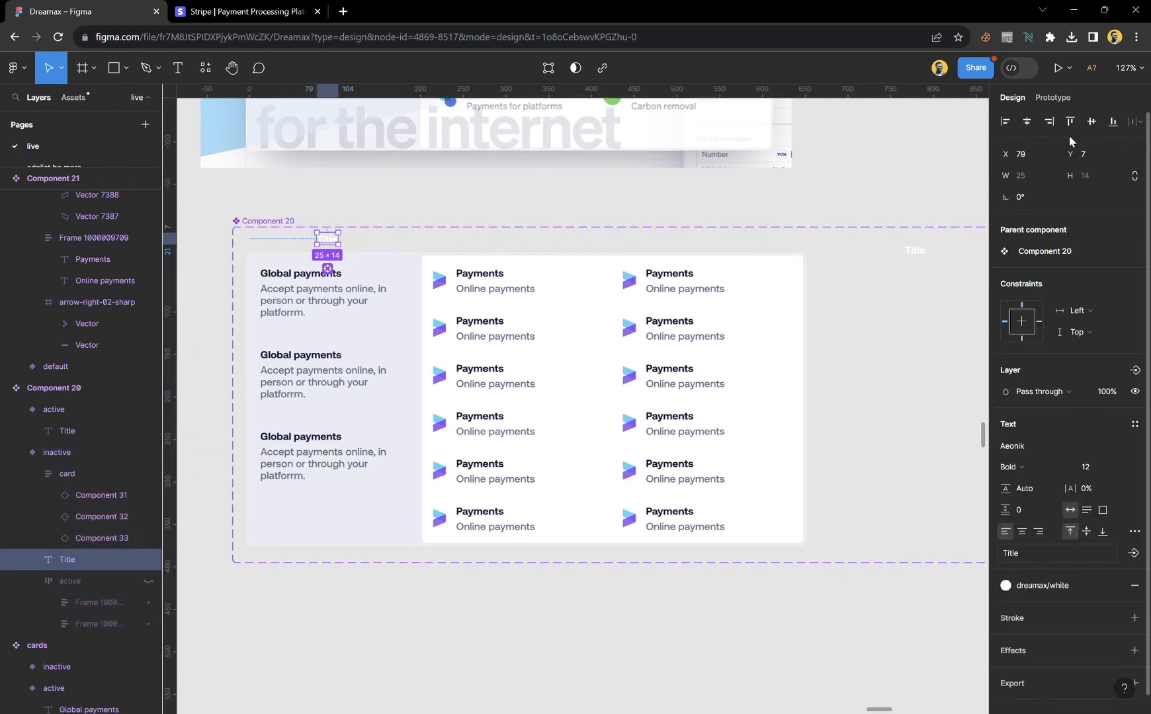
left_click(702, 206)
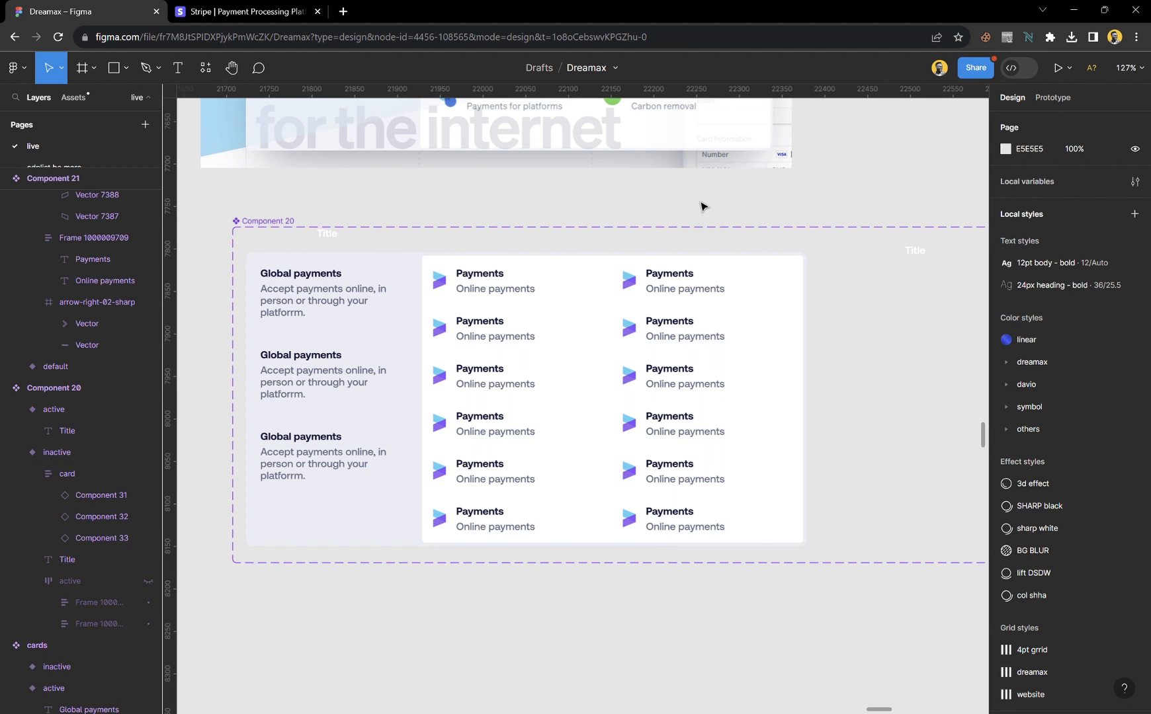
- Extend the active variant upward to a height of 376 and align its Title to the variant's top edge
left_click(756, 276)
scroll(756, 277, "right", 5)
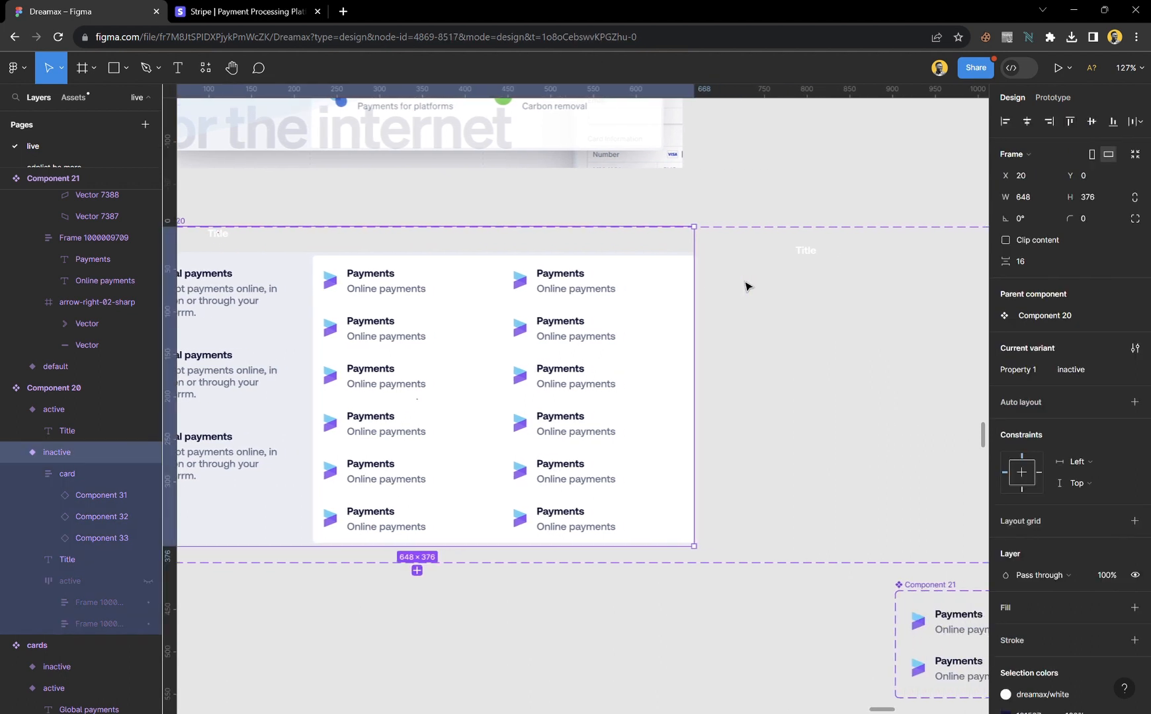
left_click(785, 270)
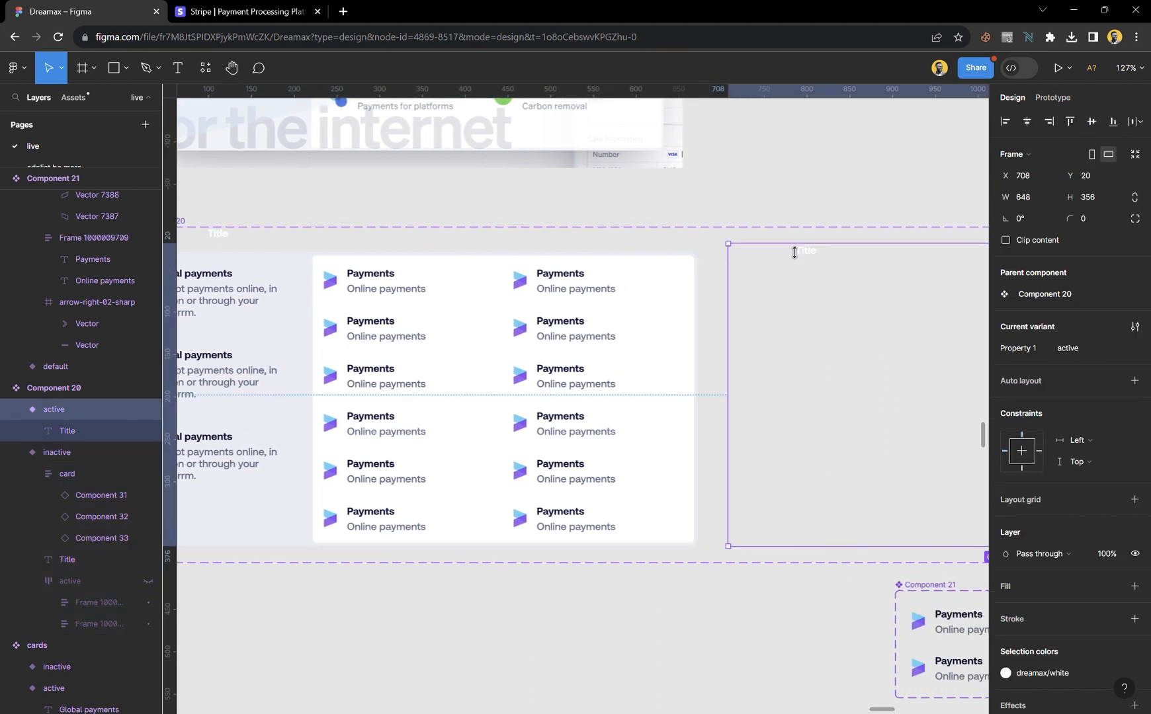
left_click_drag(795, 253, 793, 235)
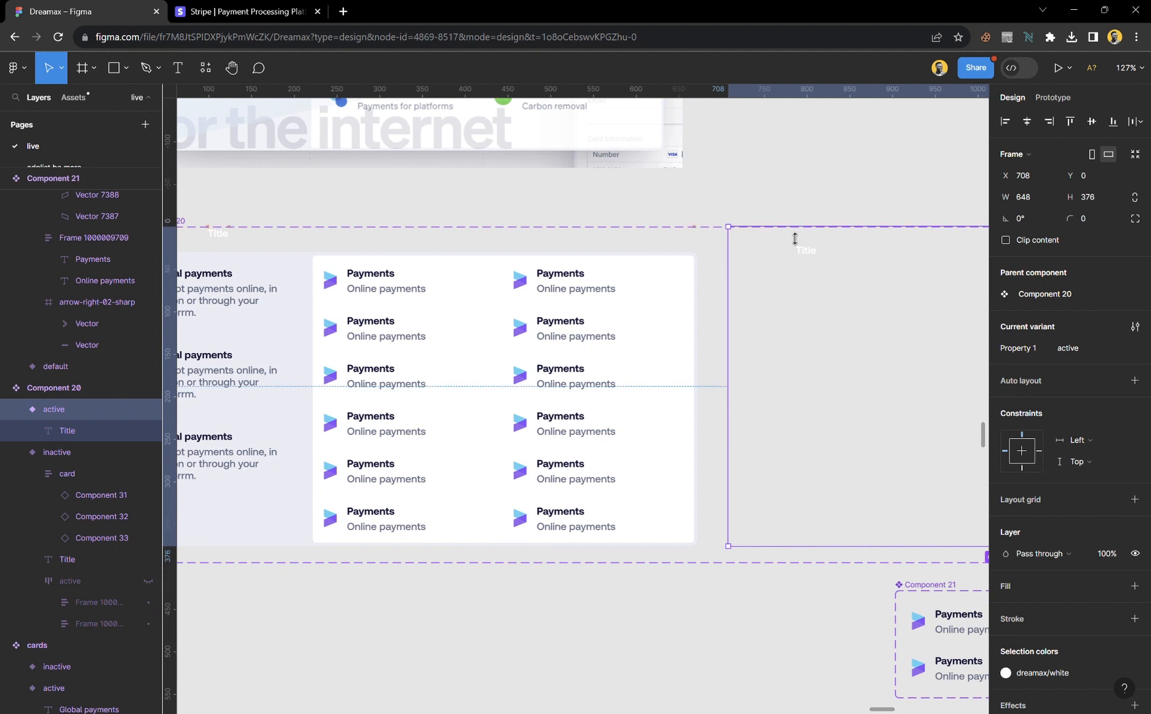
left_click(684, 254, "shift")
left_click(760, 217)
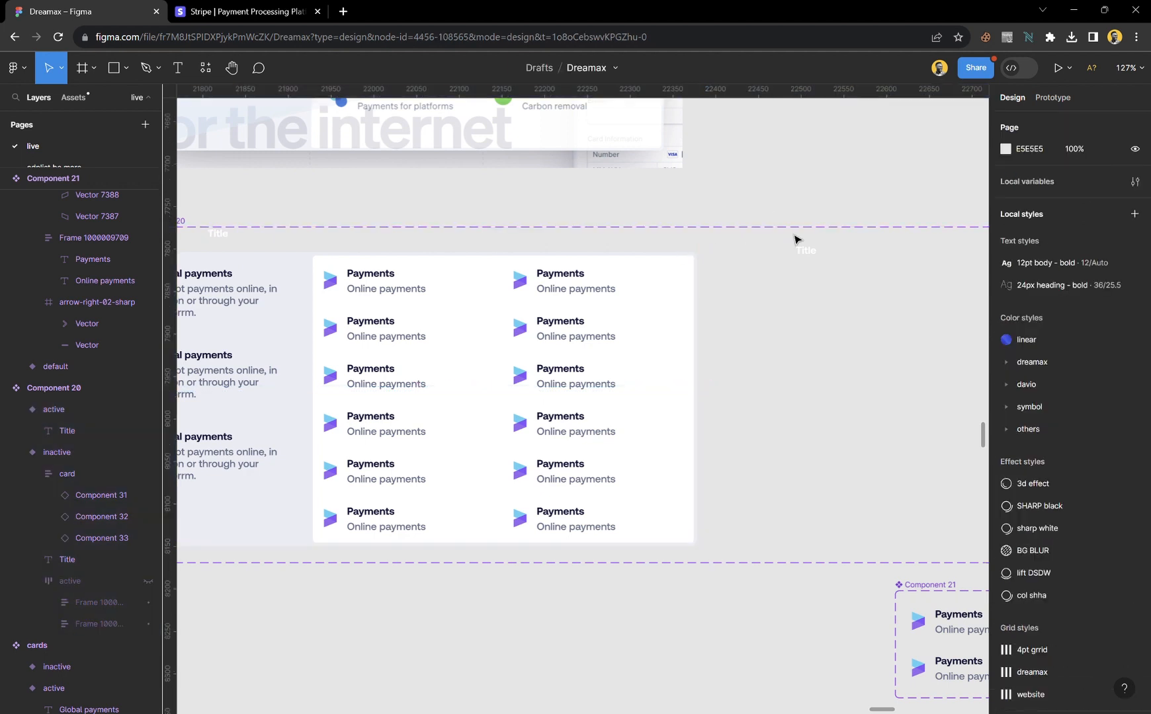
double_click(807, 251)
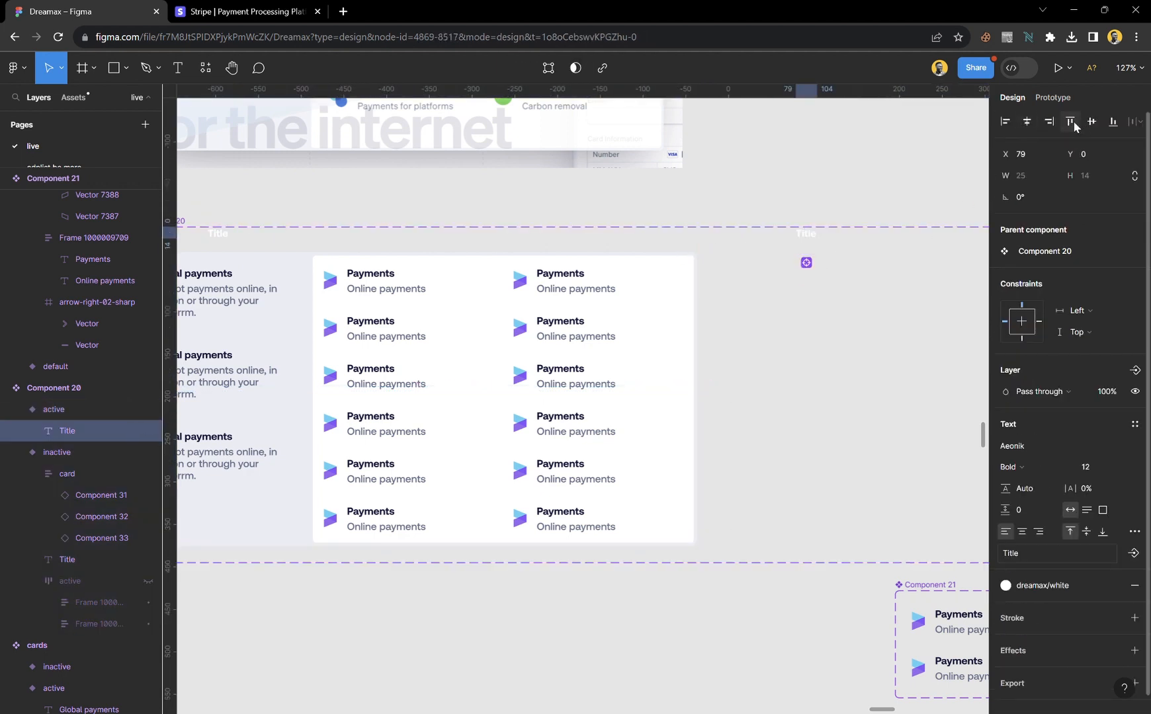
left_click(855, 174)
scroll(779, 277, "down", 5)
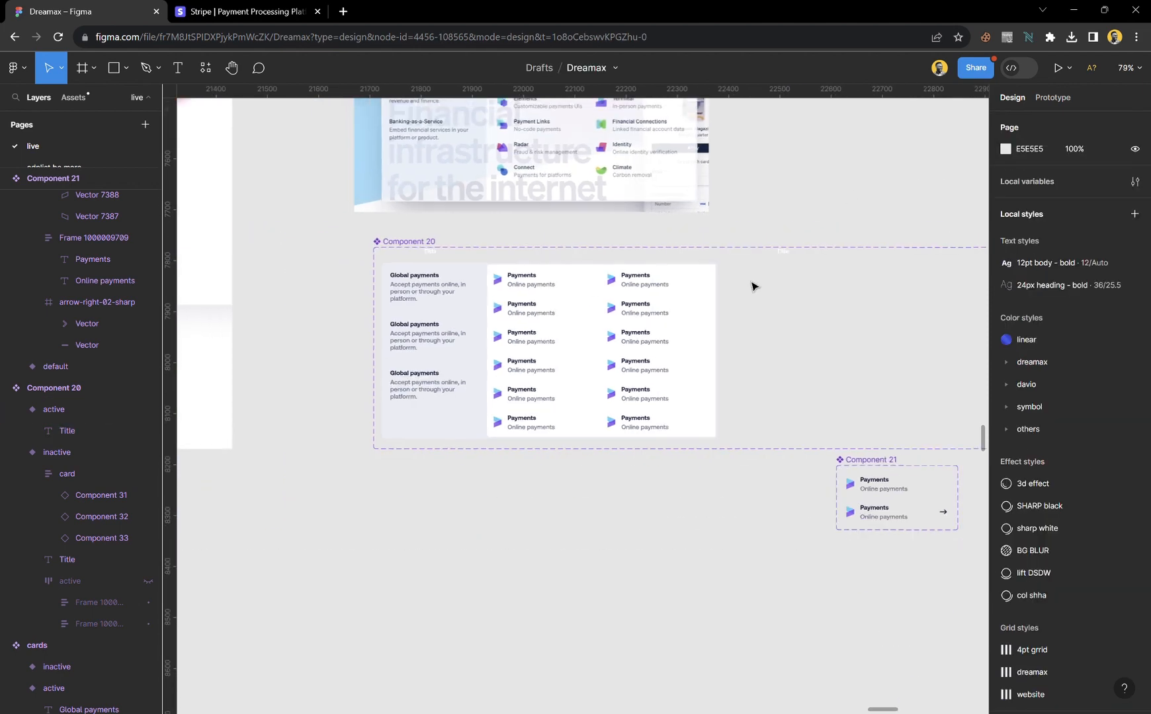
- Copy the card frame from the inactive variant into the active variant, and delete it from the inactive variant
left_click(605, 289)
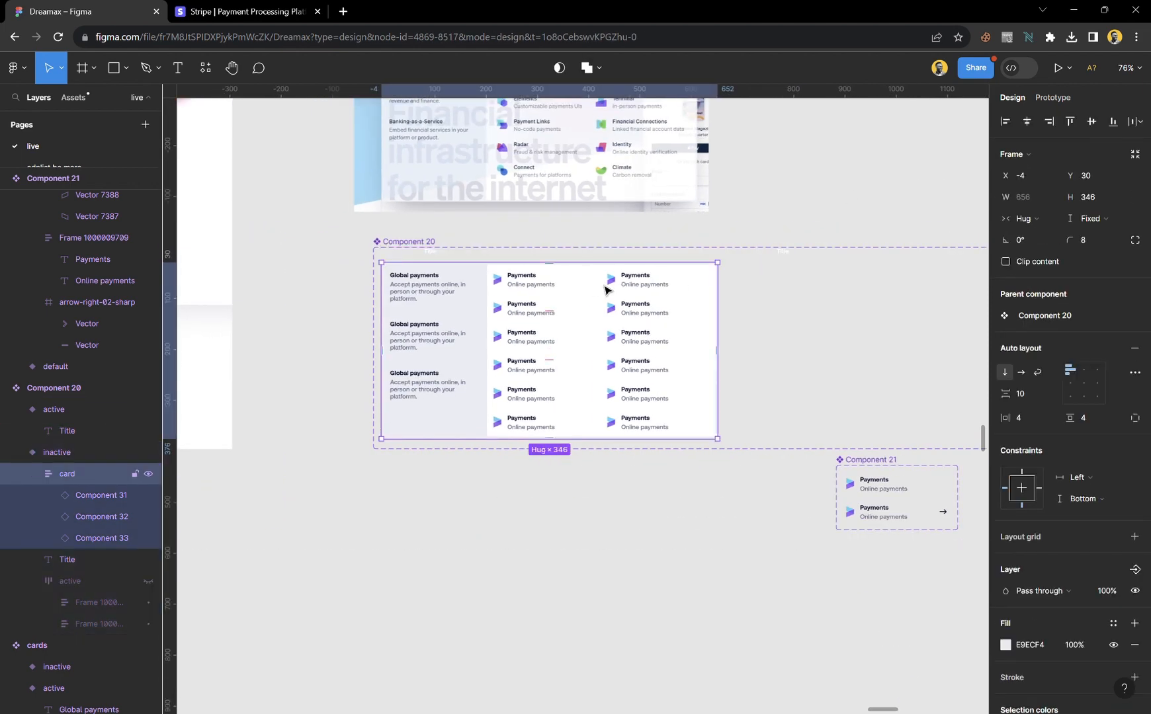
left_click(804, 311)
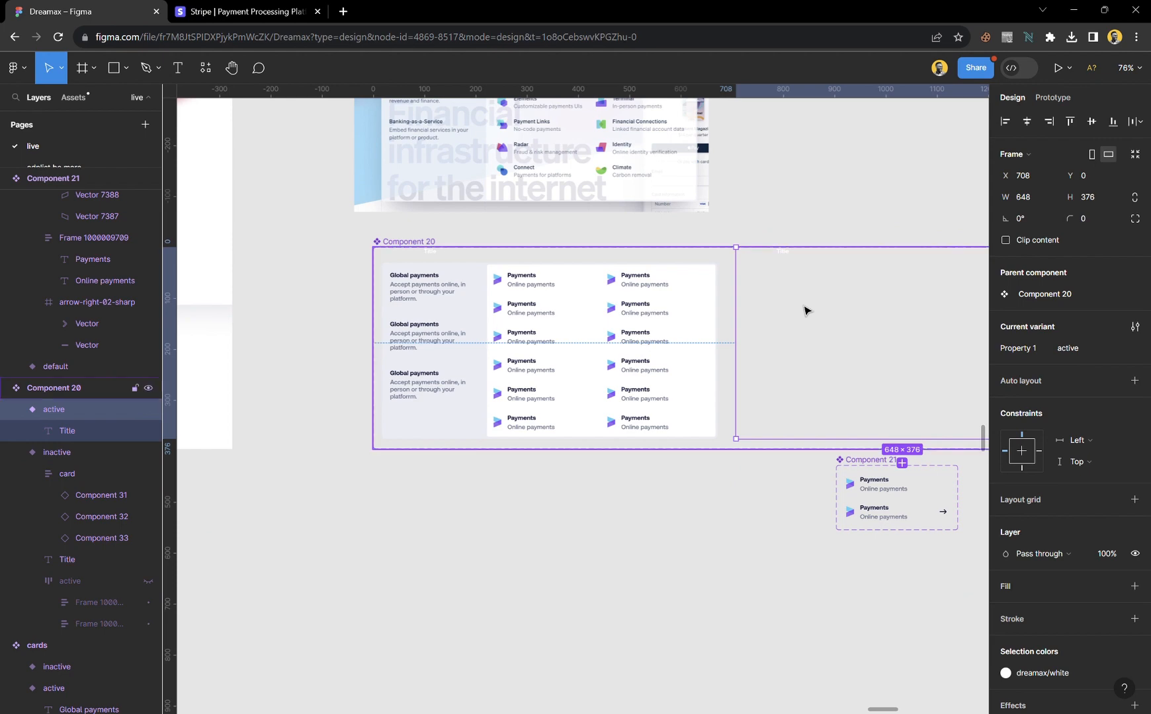
key("ctrl+v")
left_click(812, 225)
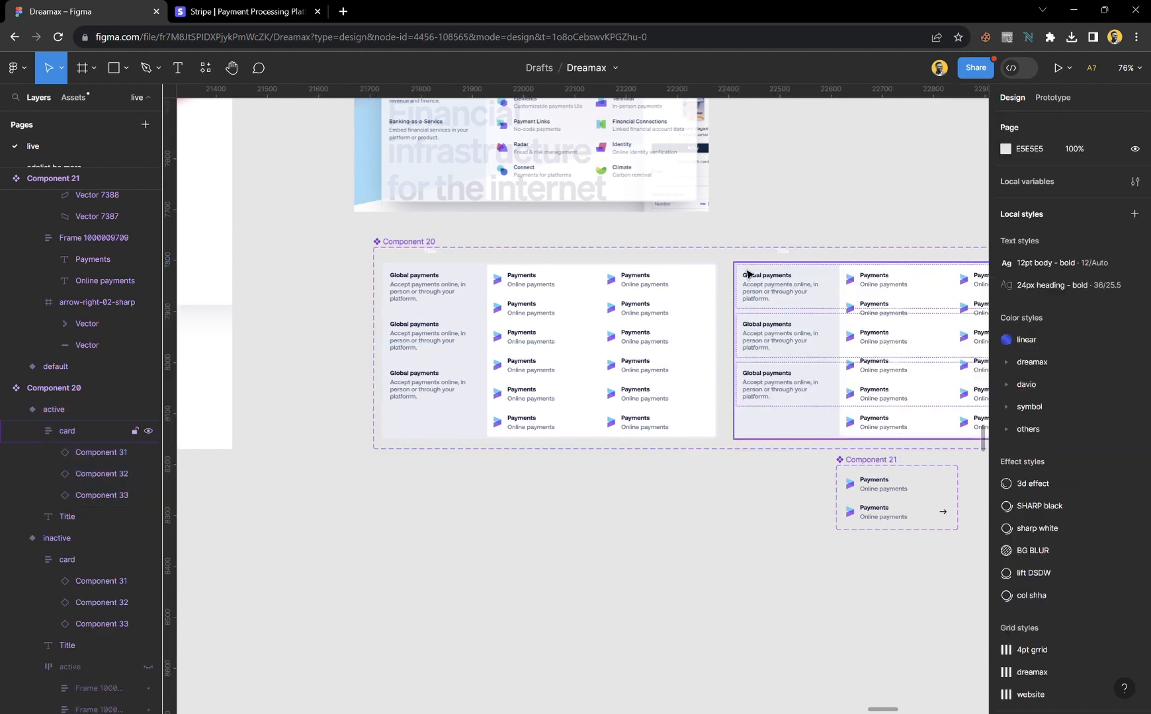
scroll(747, 272, "up", 5)
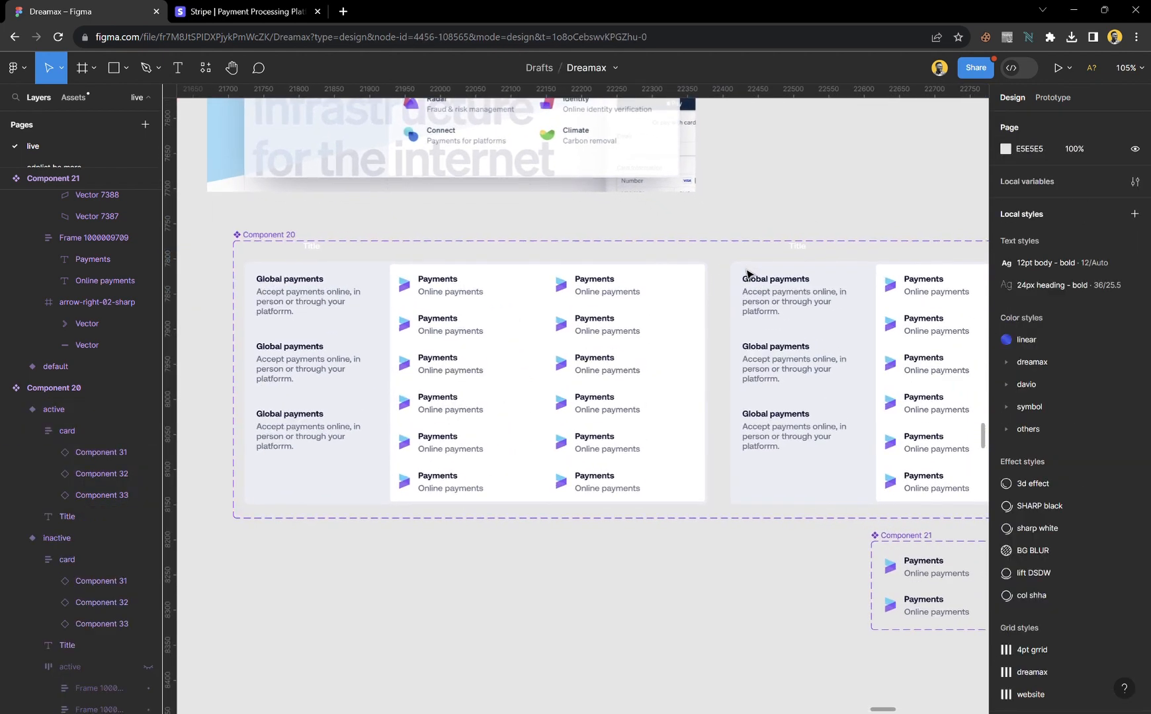
left_click(683, 290)
key("Delete")
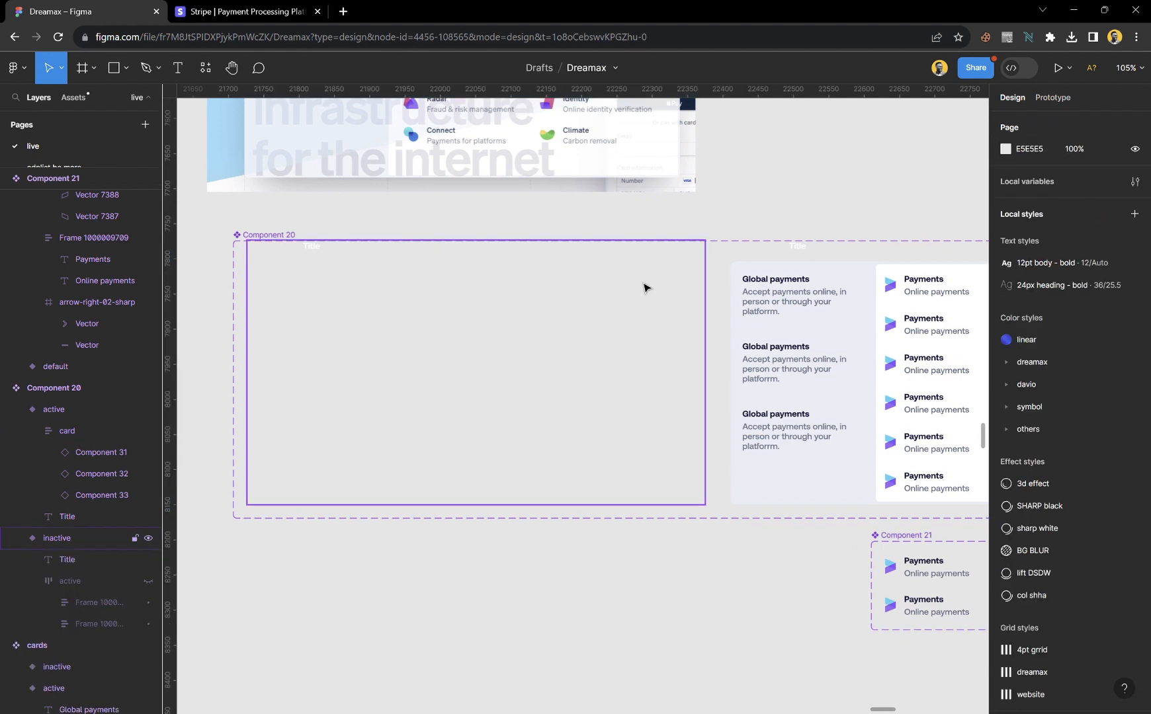
- Add a While hovering interaction on the inactive variant's Title that changes the component to the active variant
double_click(322, 254)
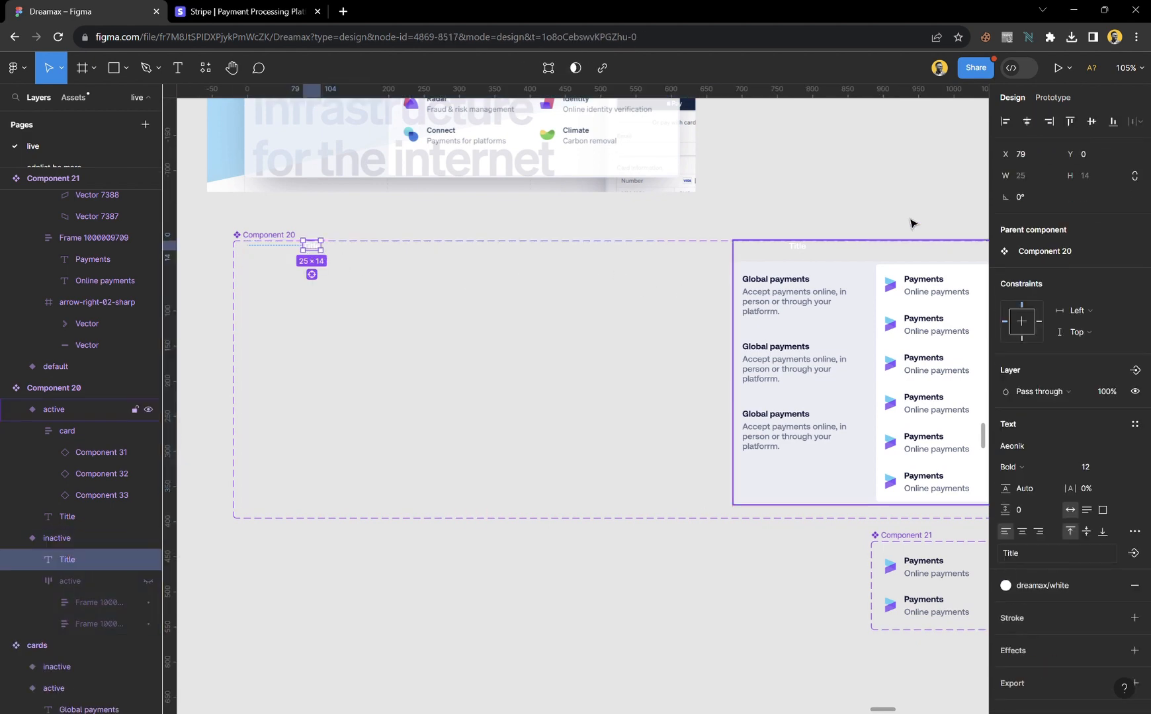
left_click(1058, 99)
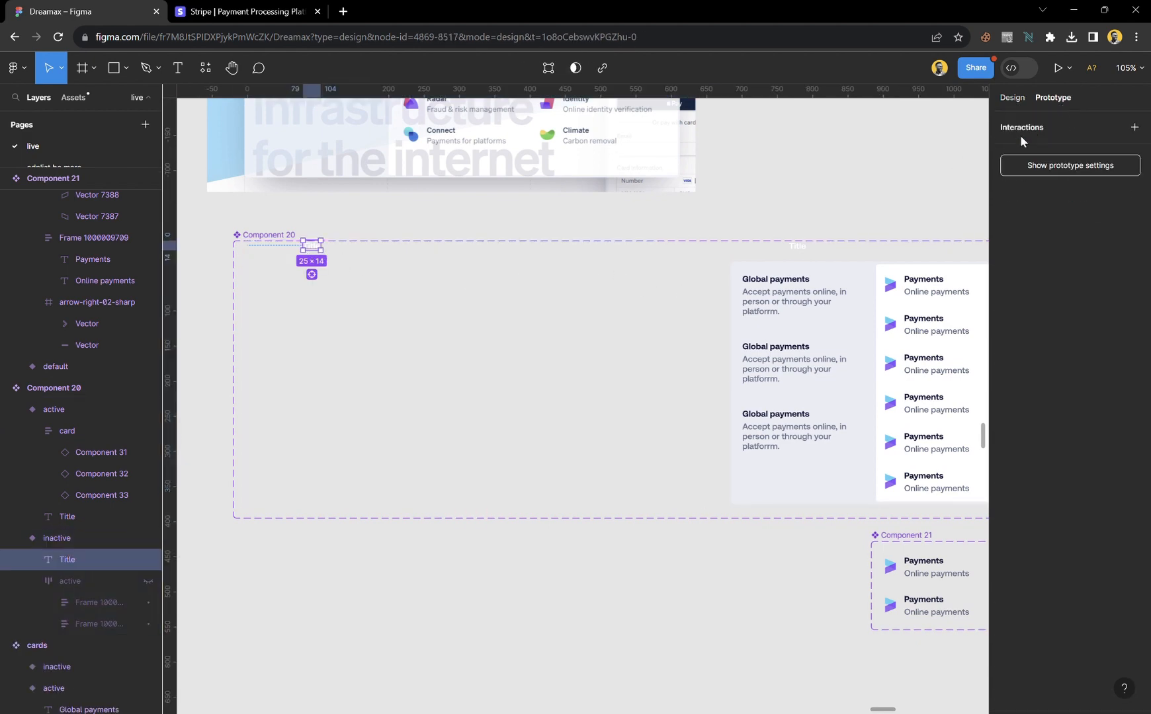
mouse_move(326, 253)
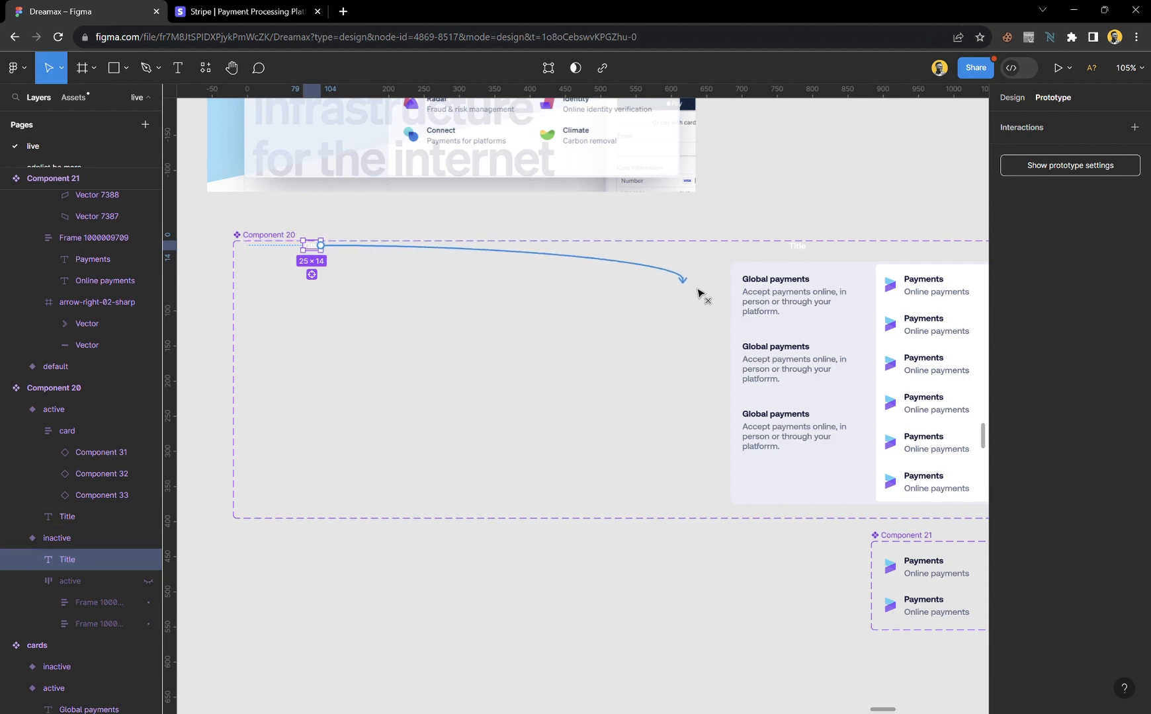
left_click_drag(698, 293, 776, 314)
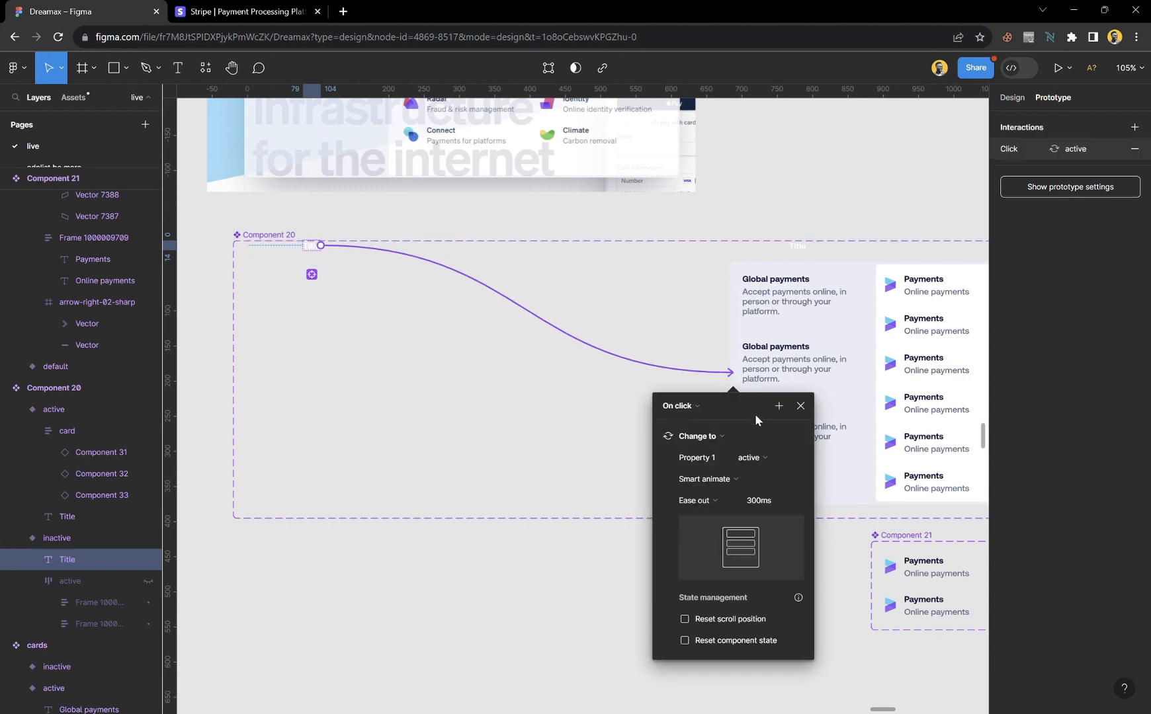
scroll(761, 421, "right", 3)
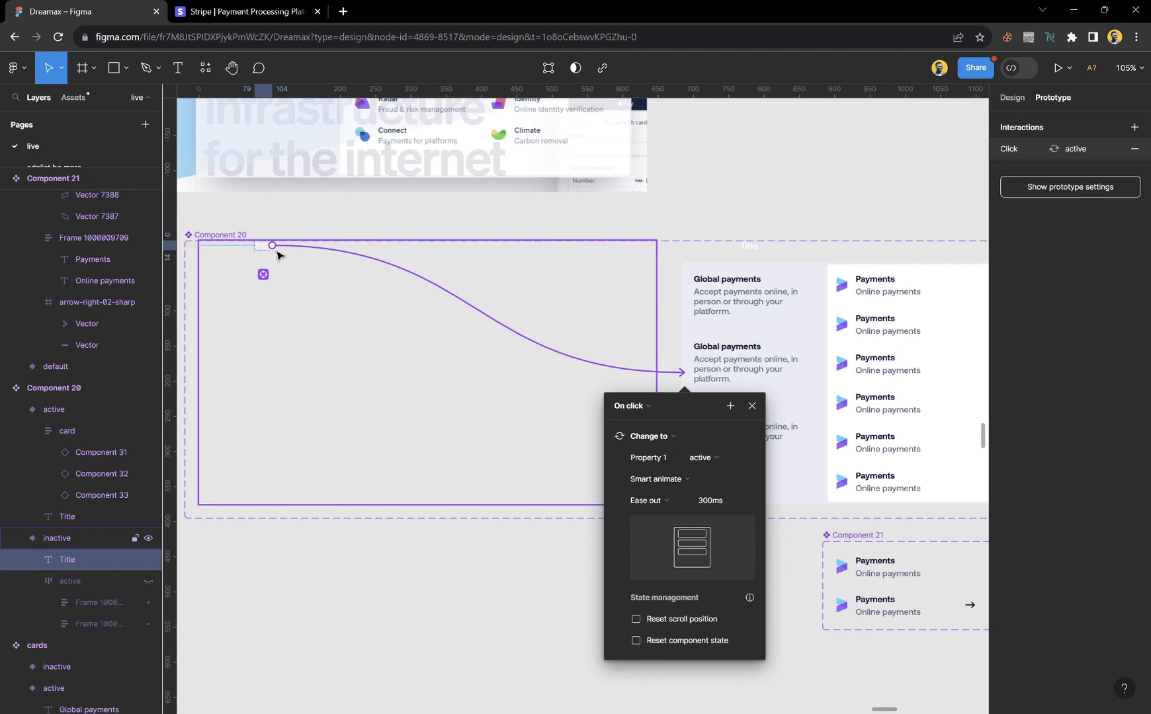
left_click(652, 405)
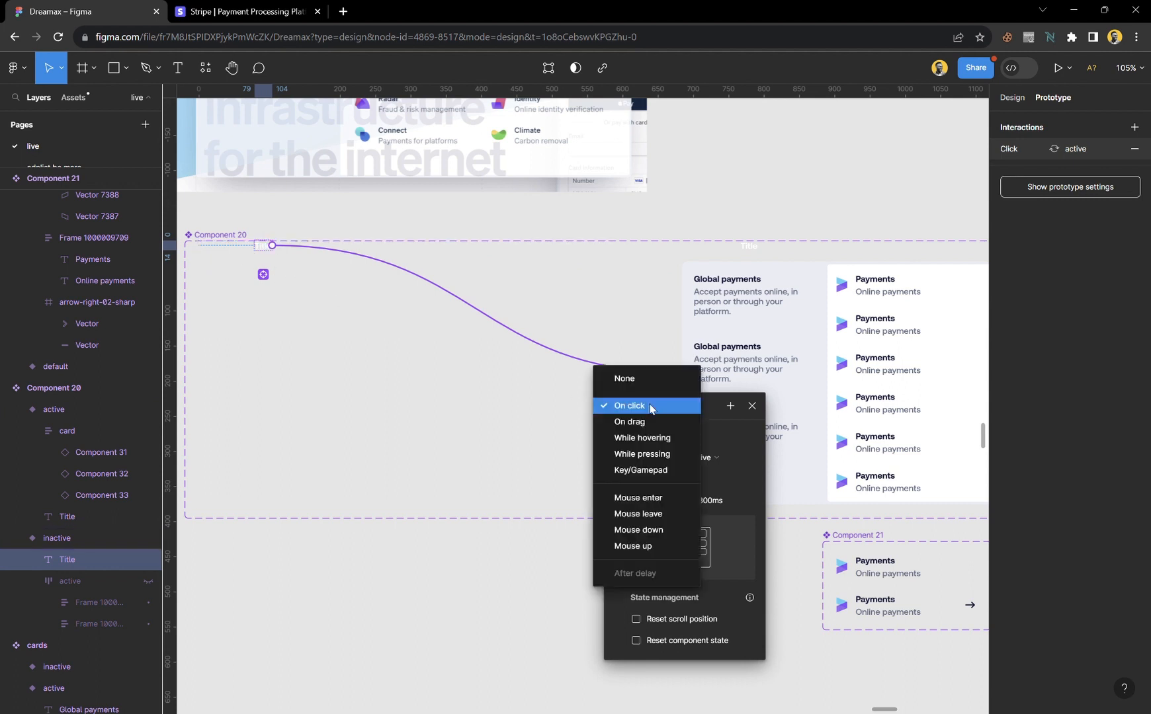
left_click(663, 438)
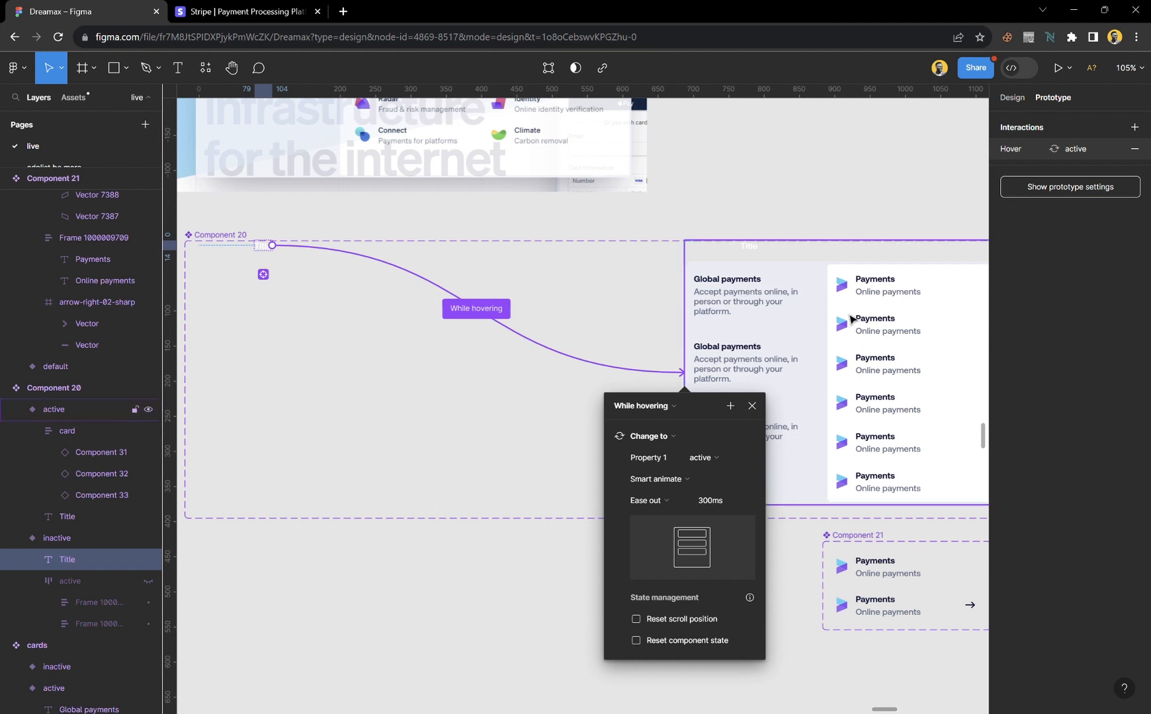
- Place an instance of the dropdown component's inactive variant inside the stripe frame, over the header navigation
left_click(752, 405)
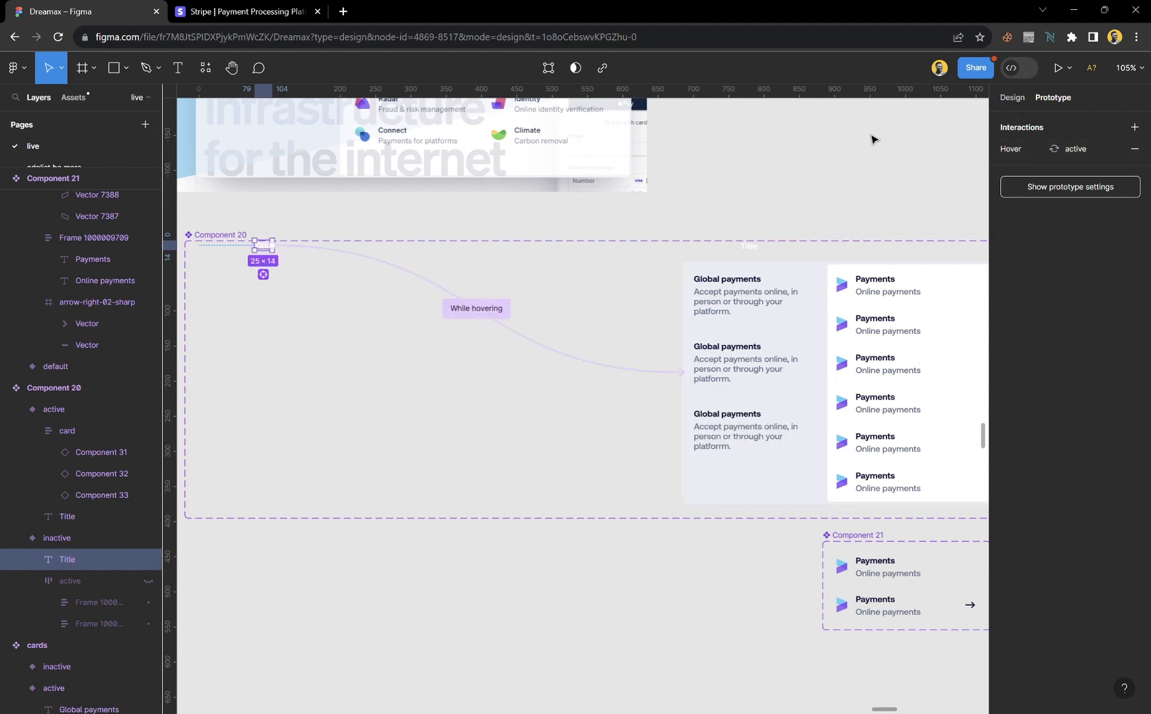
left_click(1012, 97)
left_click(851, 209)
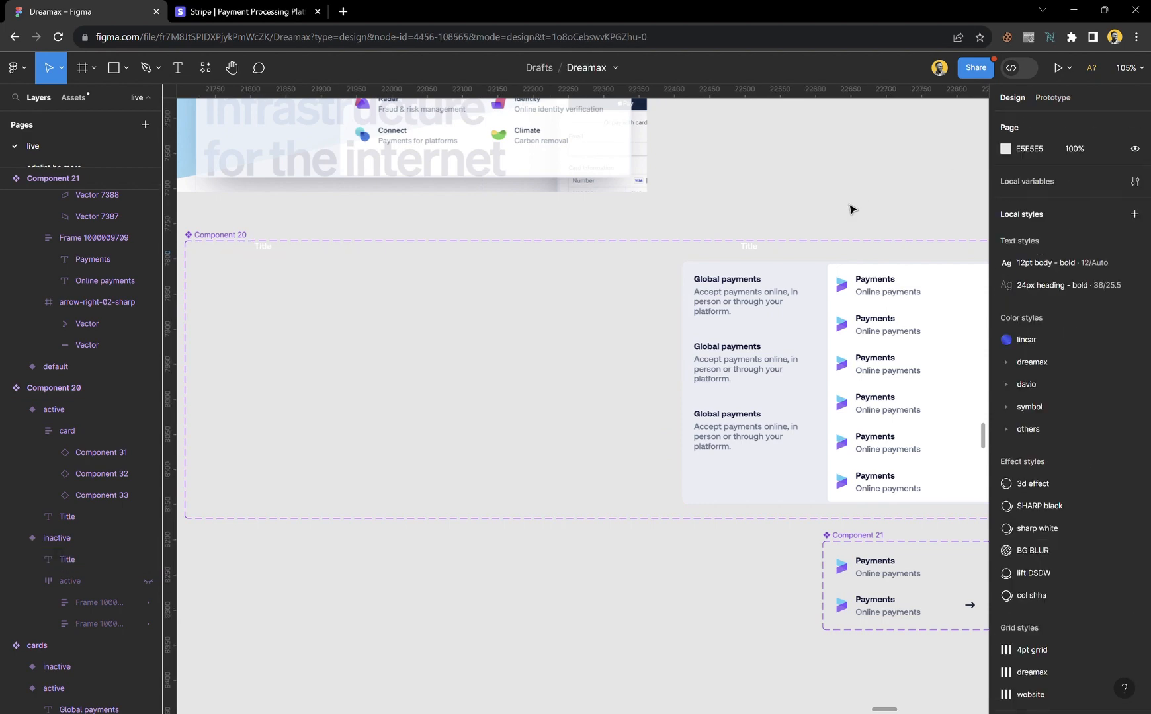
scroll(792, 357, "down", 5)
scroll(792, 358, "down", 4)
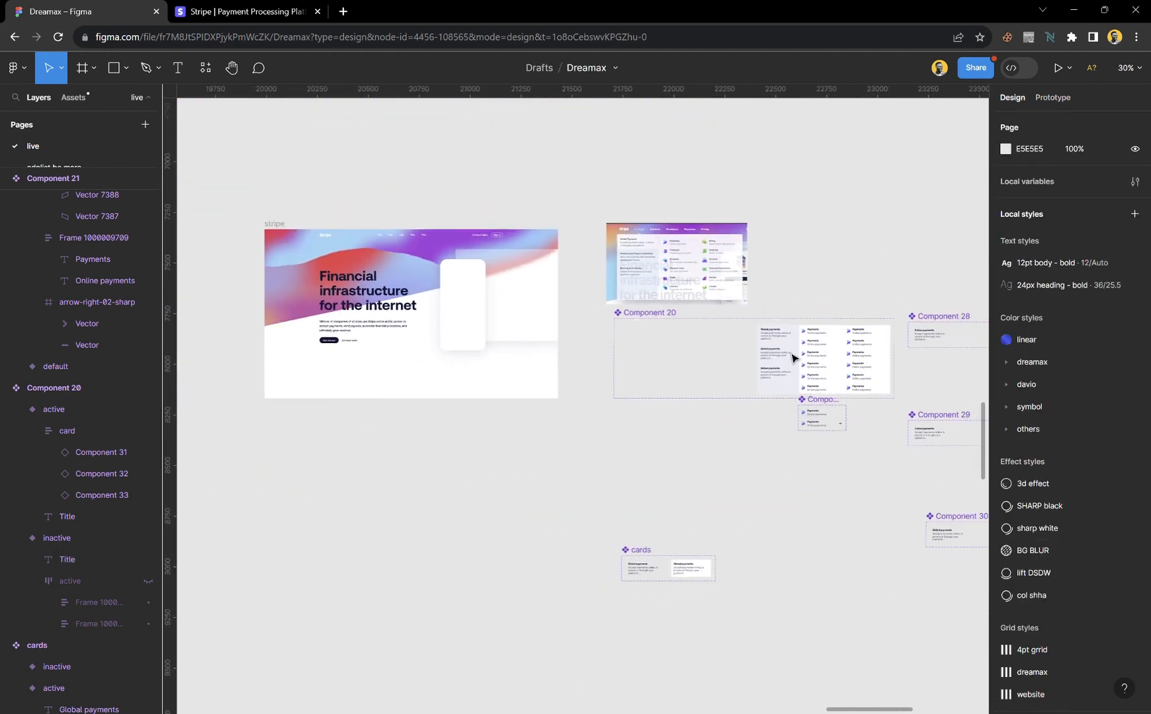
left_click(648, 344)
scroll(705, 329, "left", 3)
scroll(706, 328, "left", 1)
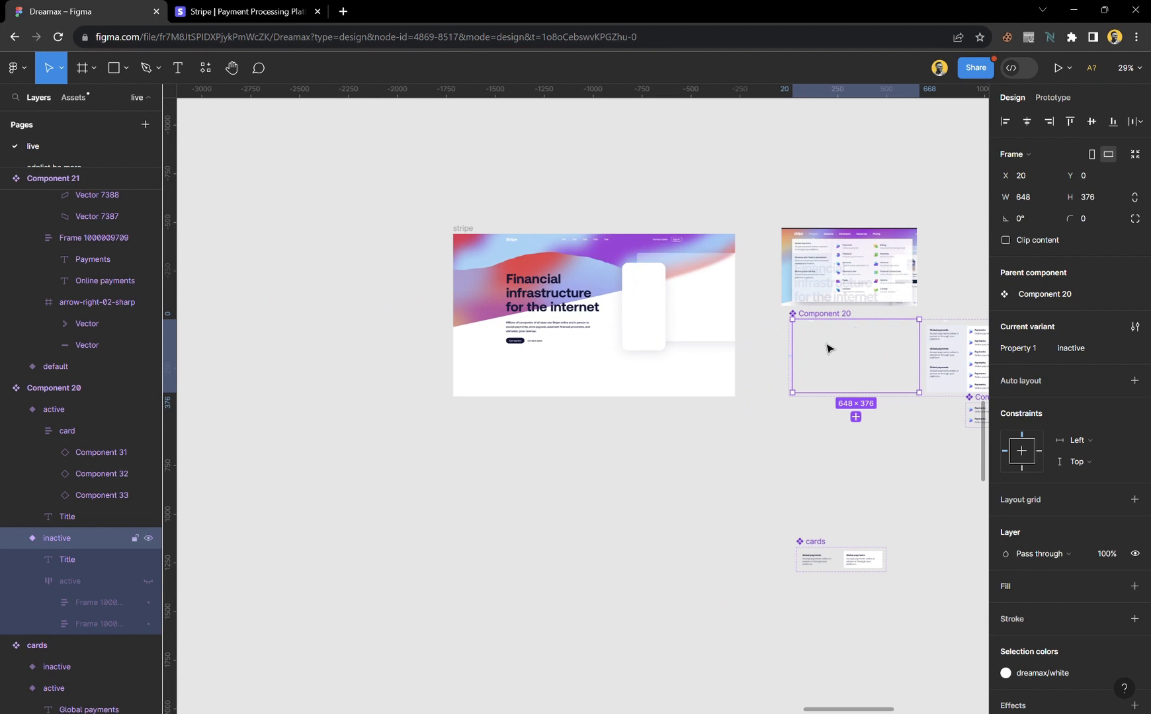
left_click_drag(835, 341, 594, 258)
- Position the dropdown instance at X 529, Y 20 so its Title overlaps the header's second Title
scroll(594, 258, "up", 10)
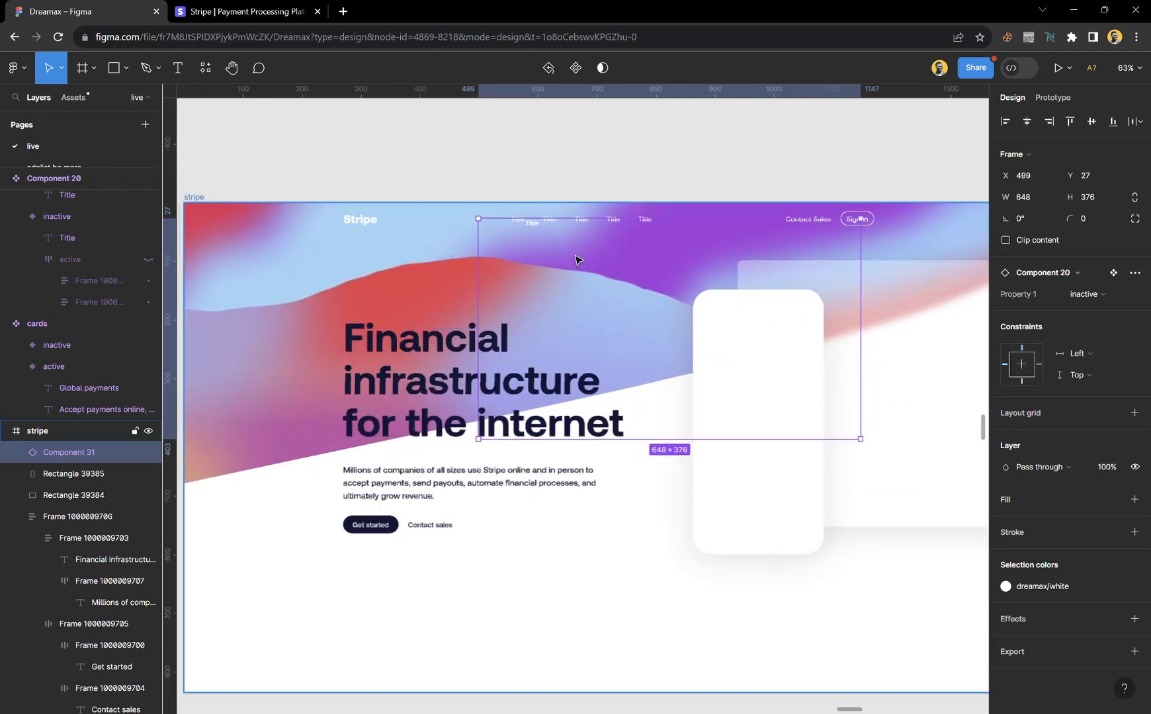
scroll(544, 231, "up", 5)
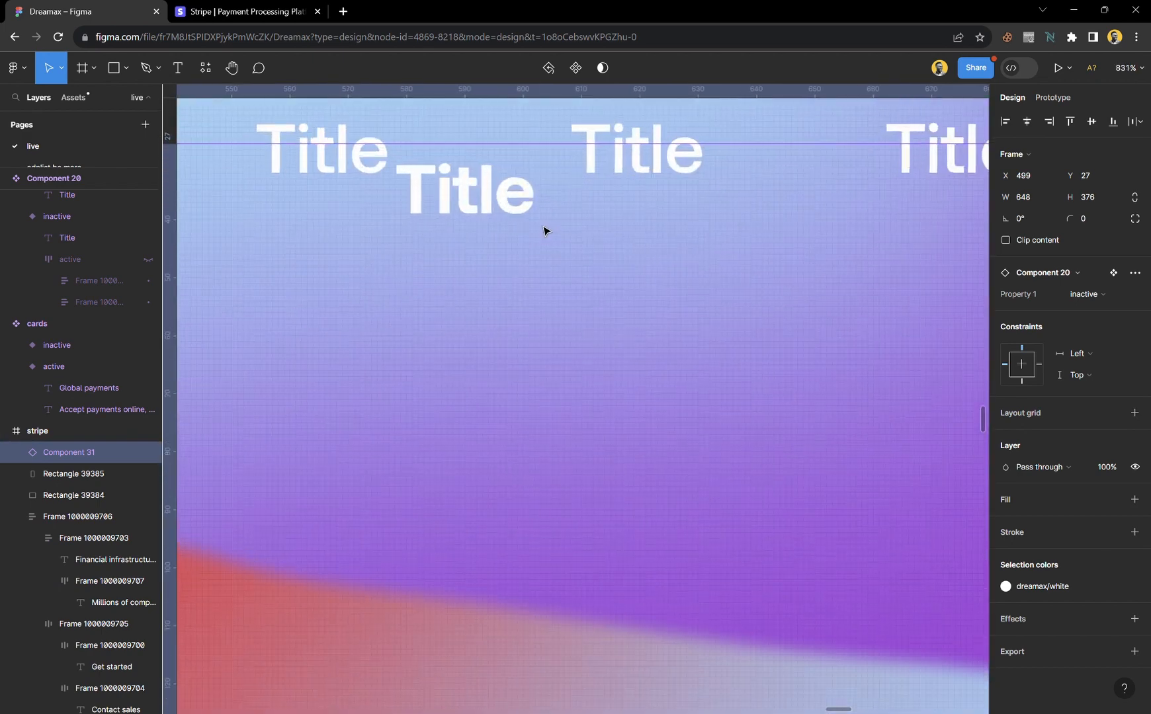
left_click_drag(501, 209, 673, 163)
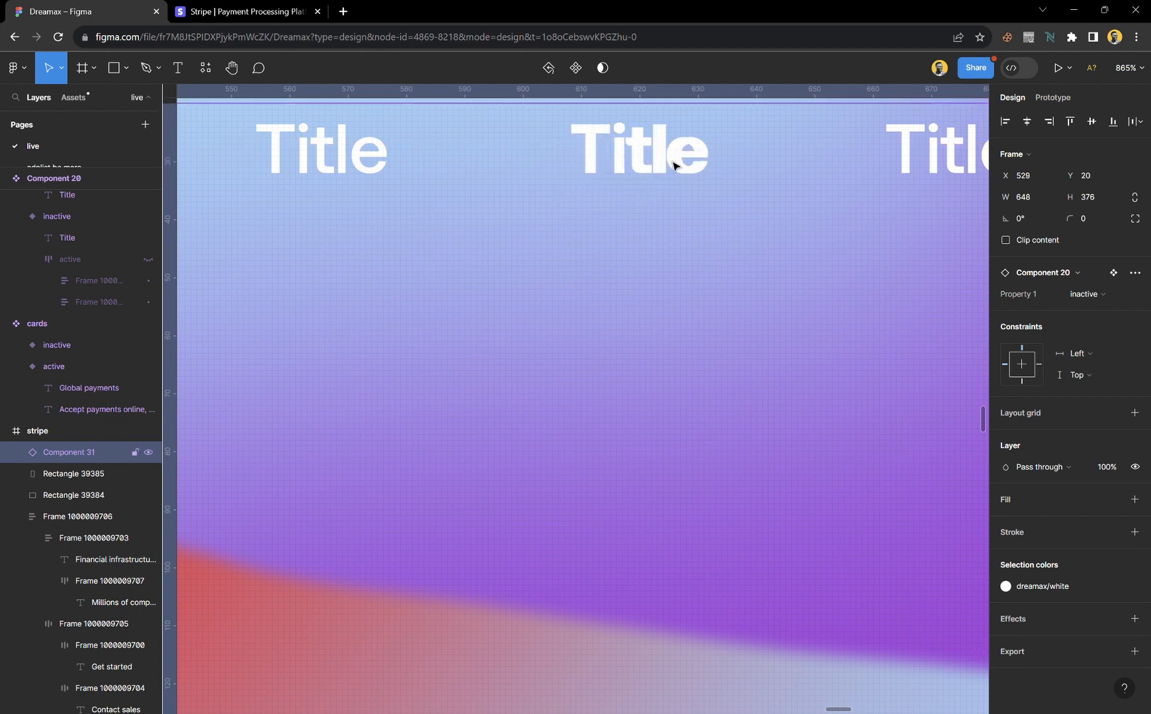
scroll(666, 187, "down", 2)
scroll(666, 187, "up", 3)
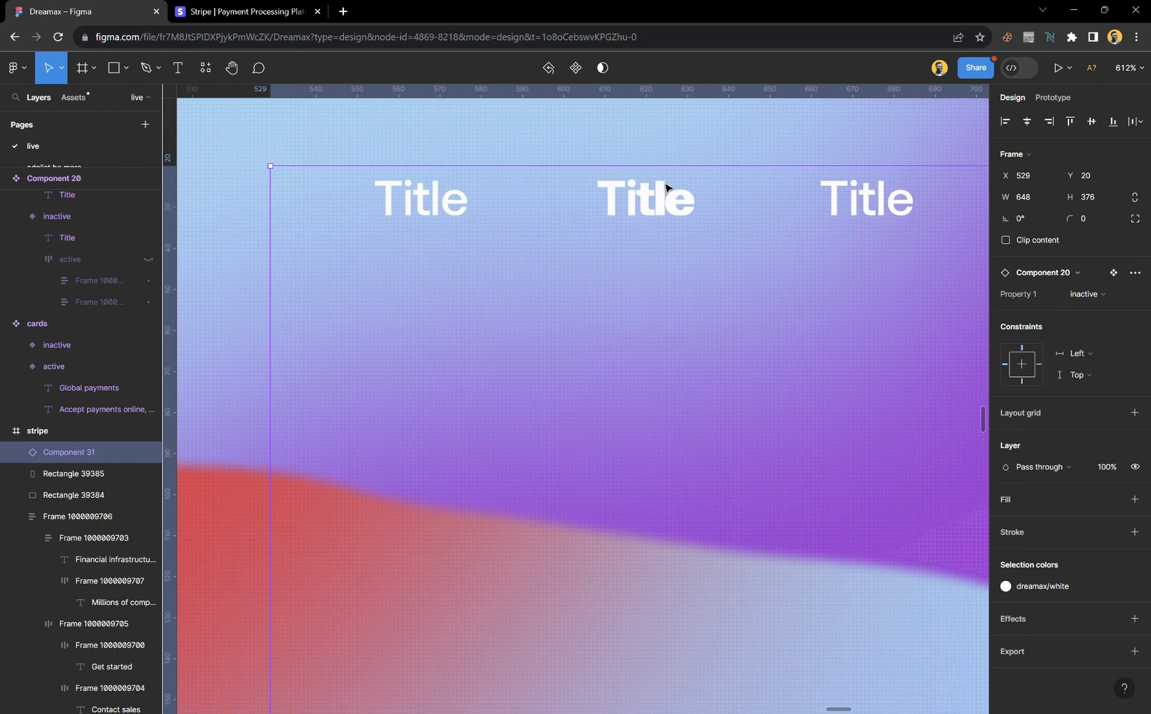
- Send the dropdown instance to the back and delete the header's original second Title
left_click(659, 196)
left_click(638, 207)
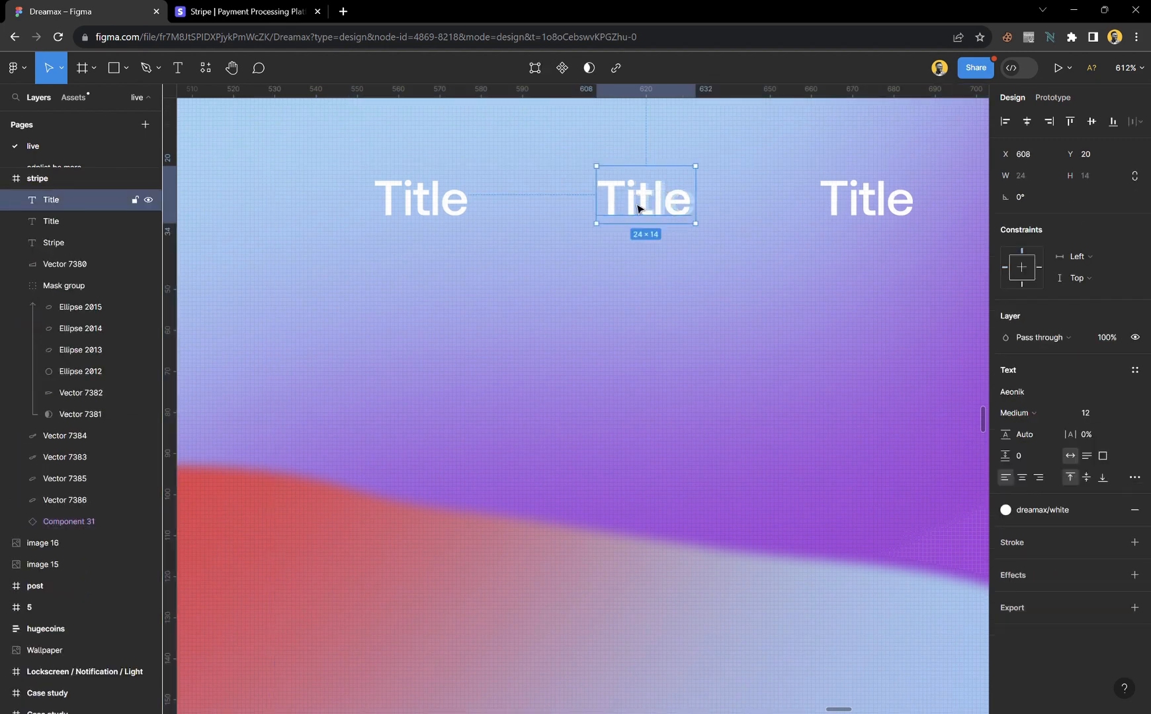
key("Delete")
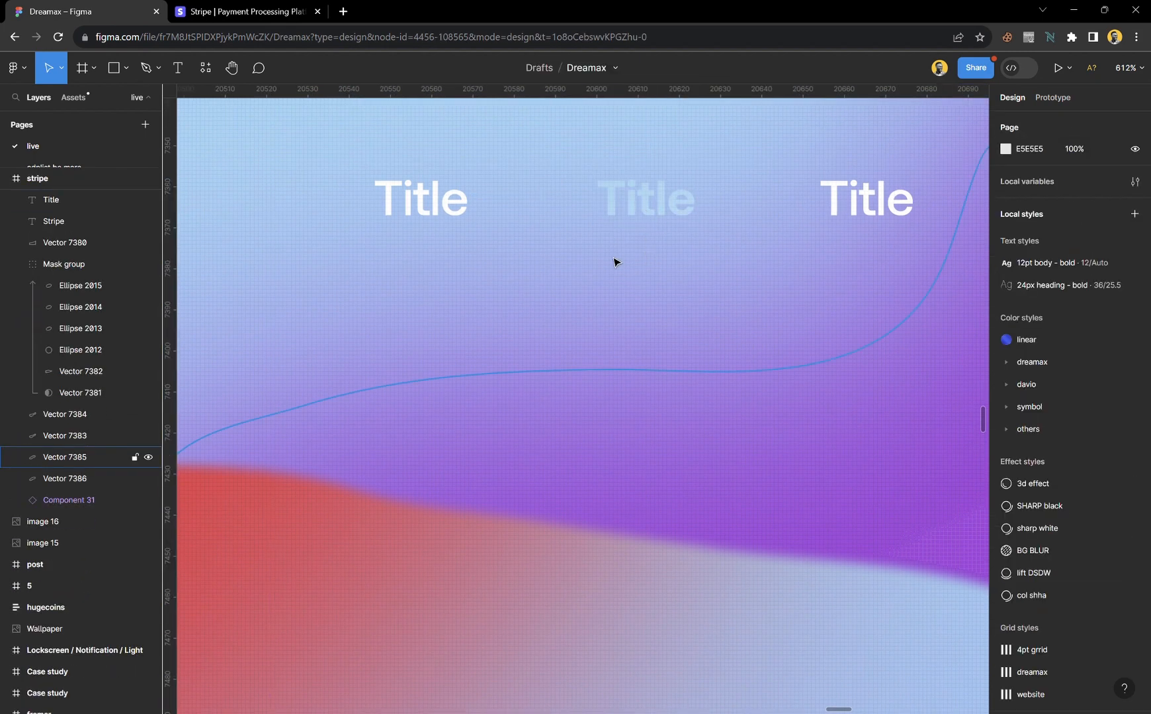
- Bring the dropdown instance to the front of all layers in the stripe frame
left_click(93, 500)
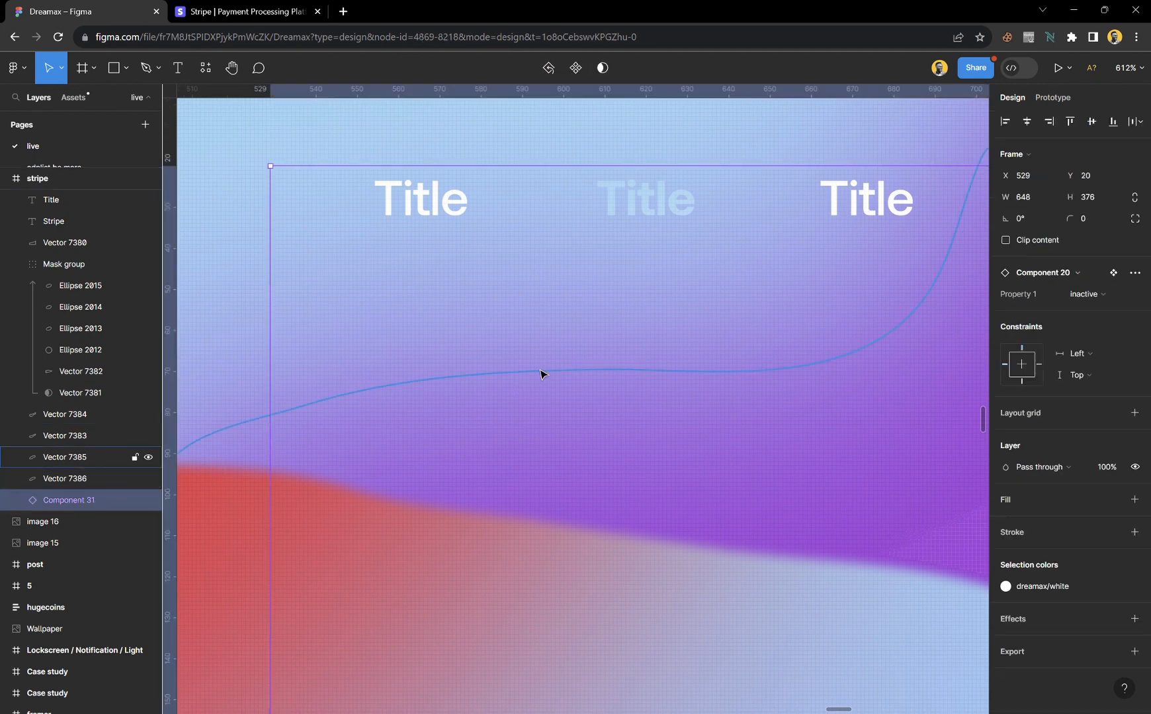
key("shift+2")
key("ctrl+z")
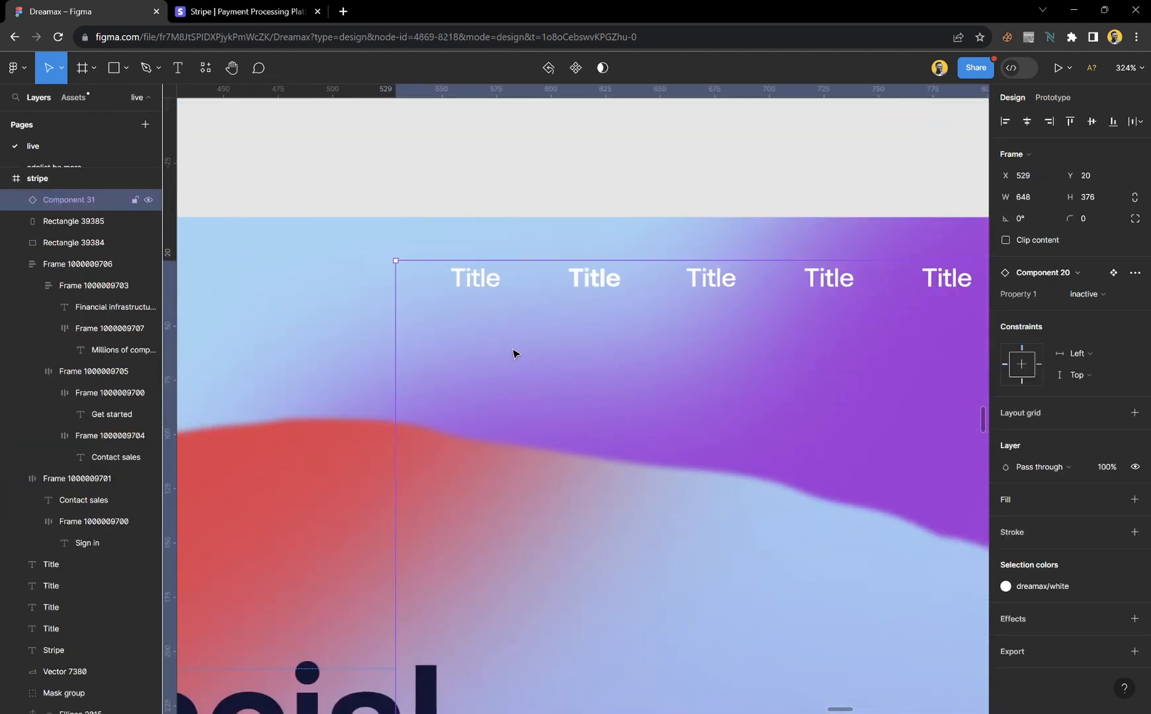
scroll(518, 350, "down", 5)
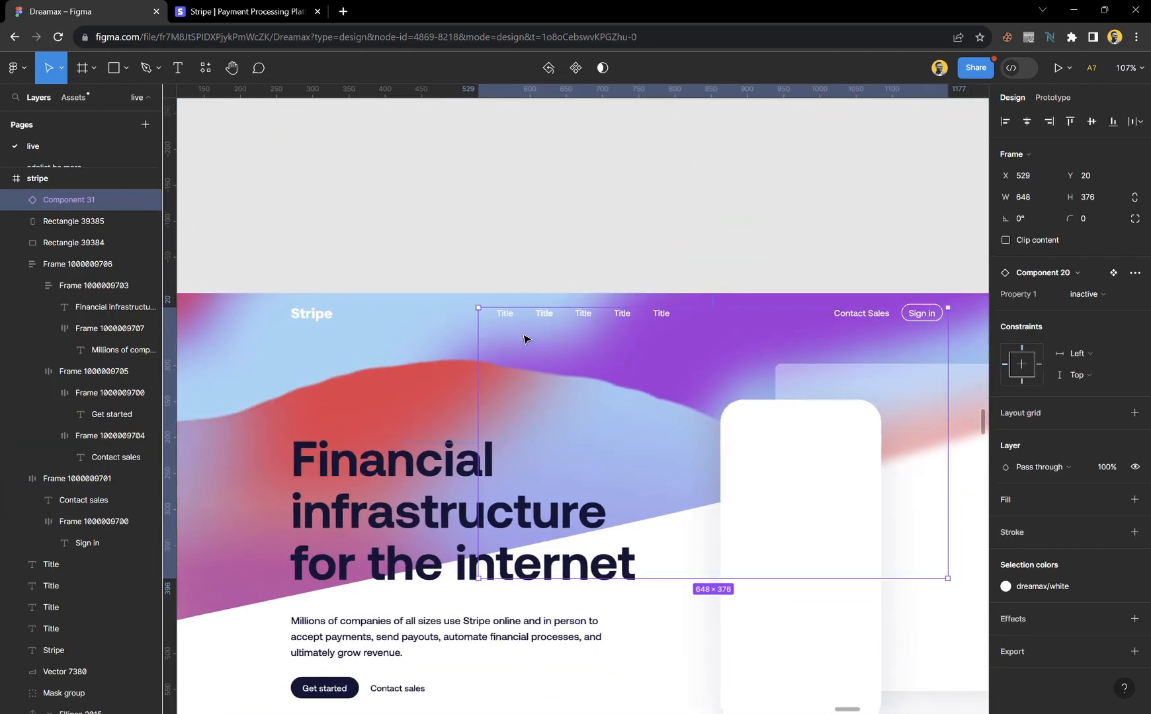
scroll(527, 334, "down", 2)
left_click(567, 244)
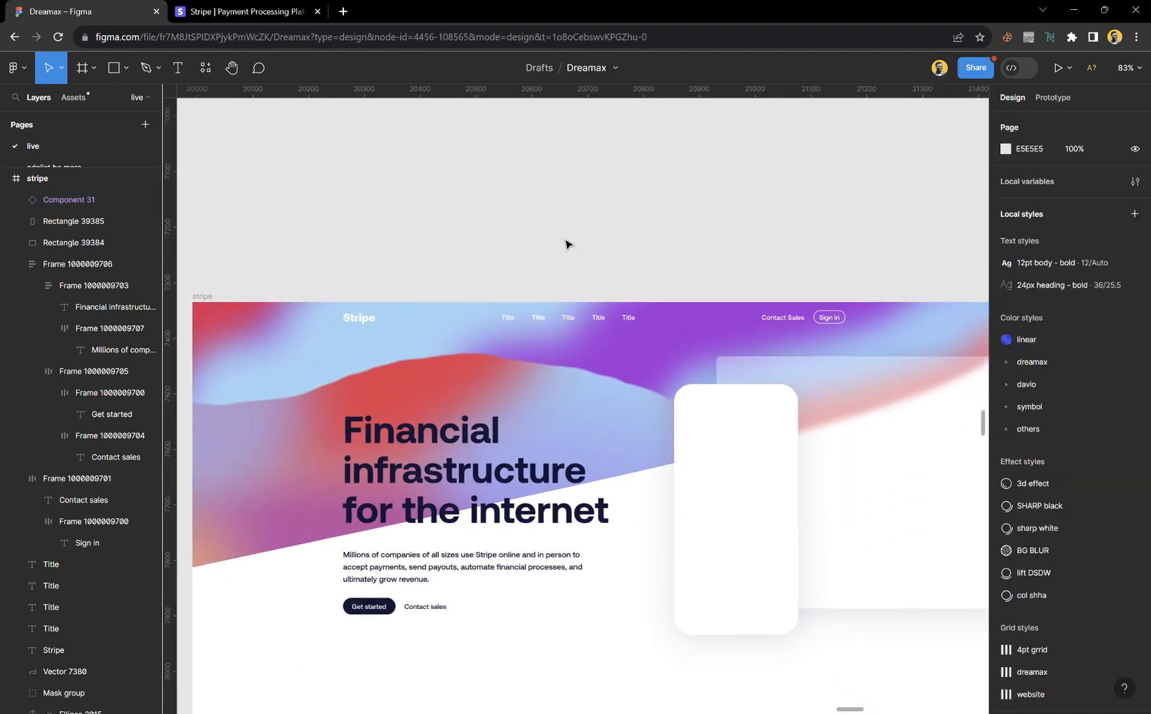
scroll(565, 261, "down", 2)
left_click(566, 352)
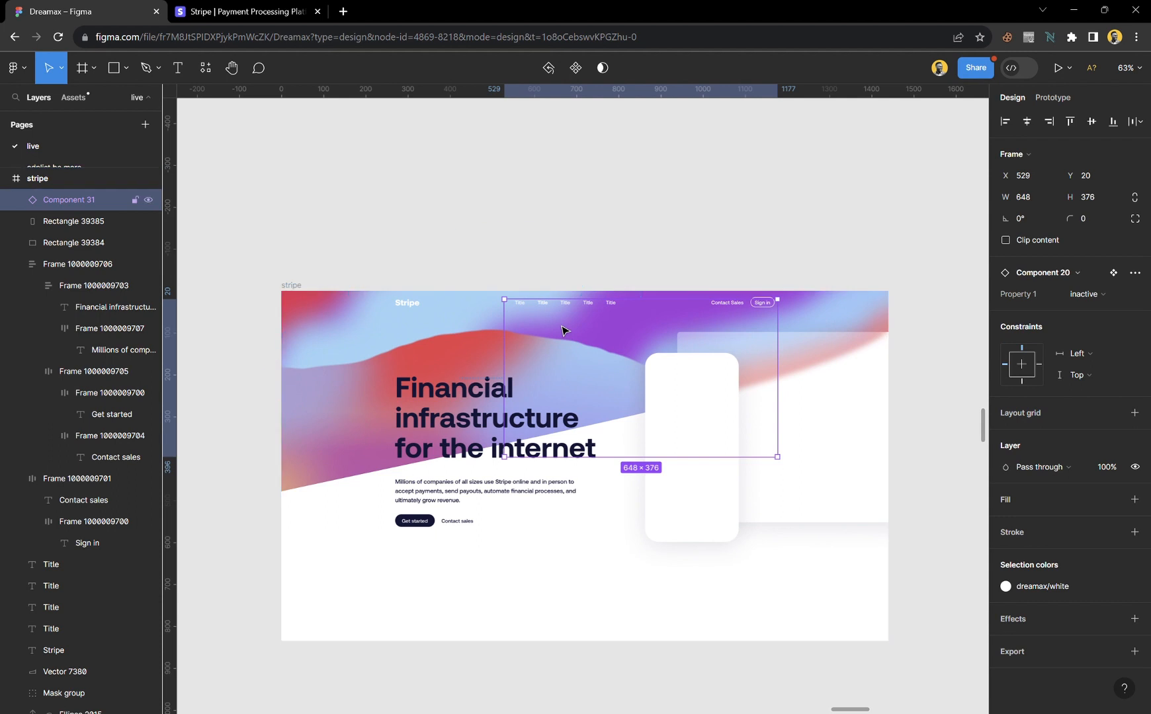
left_click(573, 240)
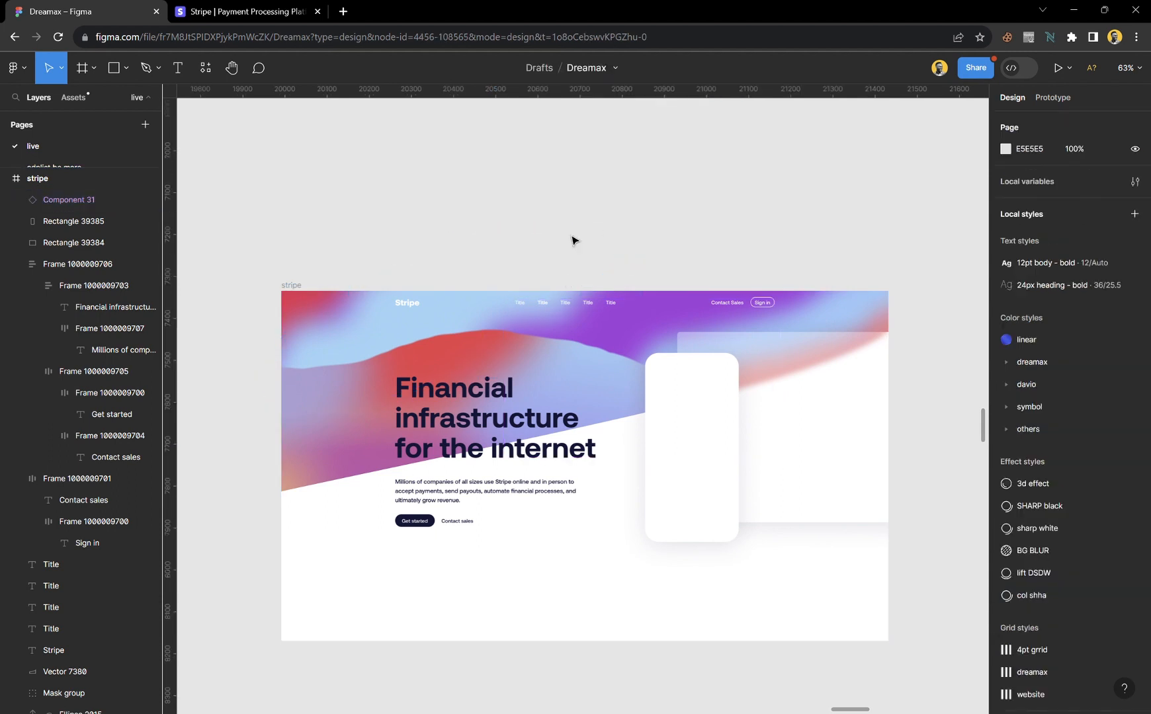
scroll(514, 257, "down", 5)
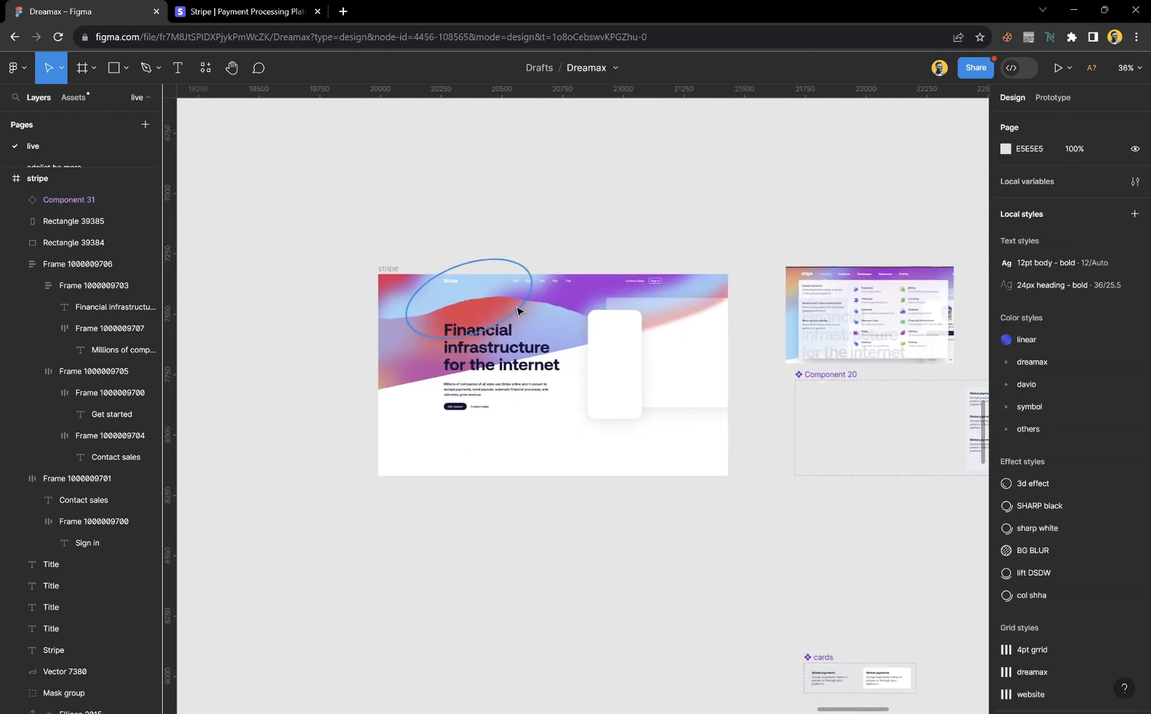
scroll(520, 307, "down", 4)
scroll(618, 382, "right", 3)
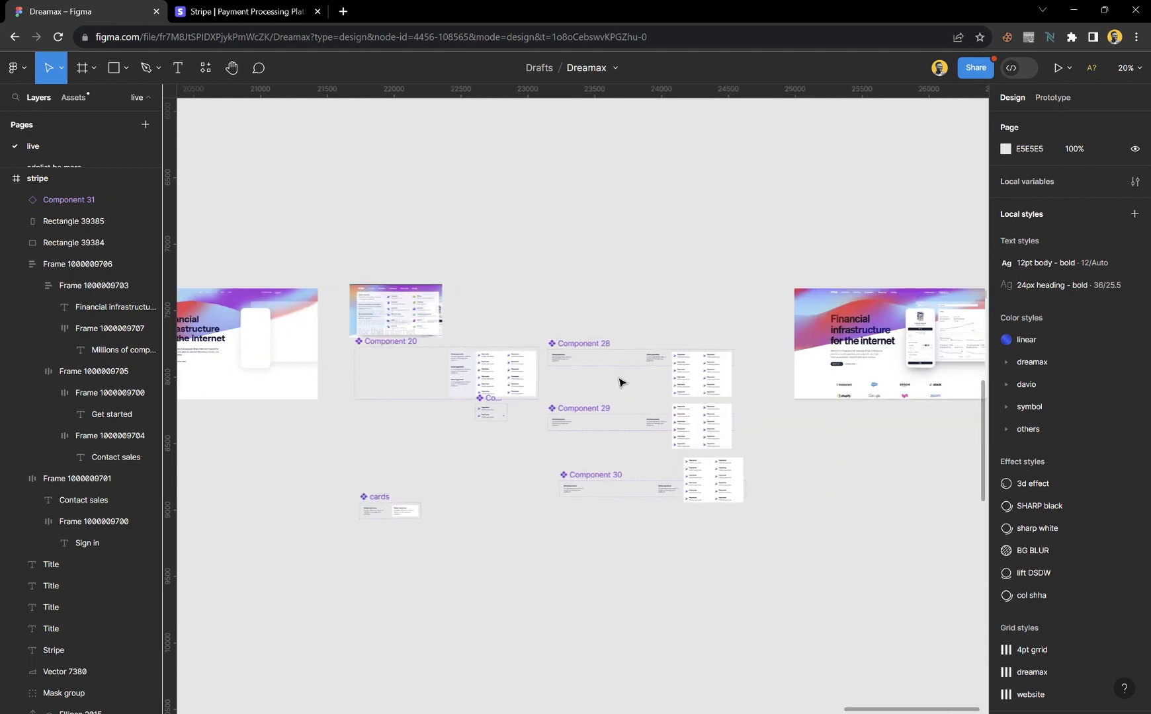
scroll(617, 381, "left", 4)
scroll(527, 350, "up", 6)
- Try to shorten the stripe frame to a height of 682
left_click(363, 210)
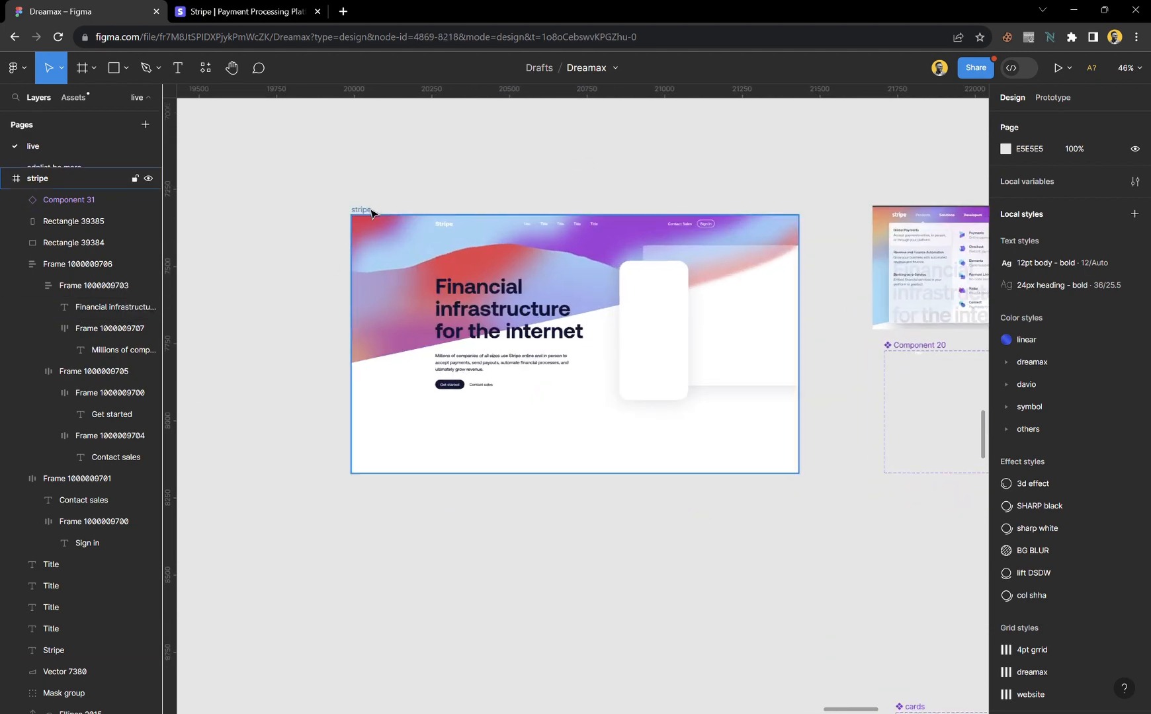
scroll(586, 418, "down", 4)
scroll(586, 418, "up", 6)
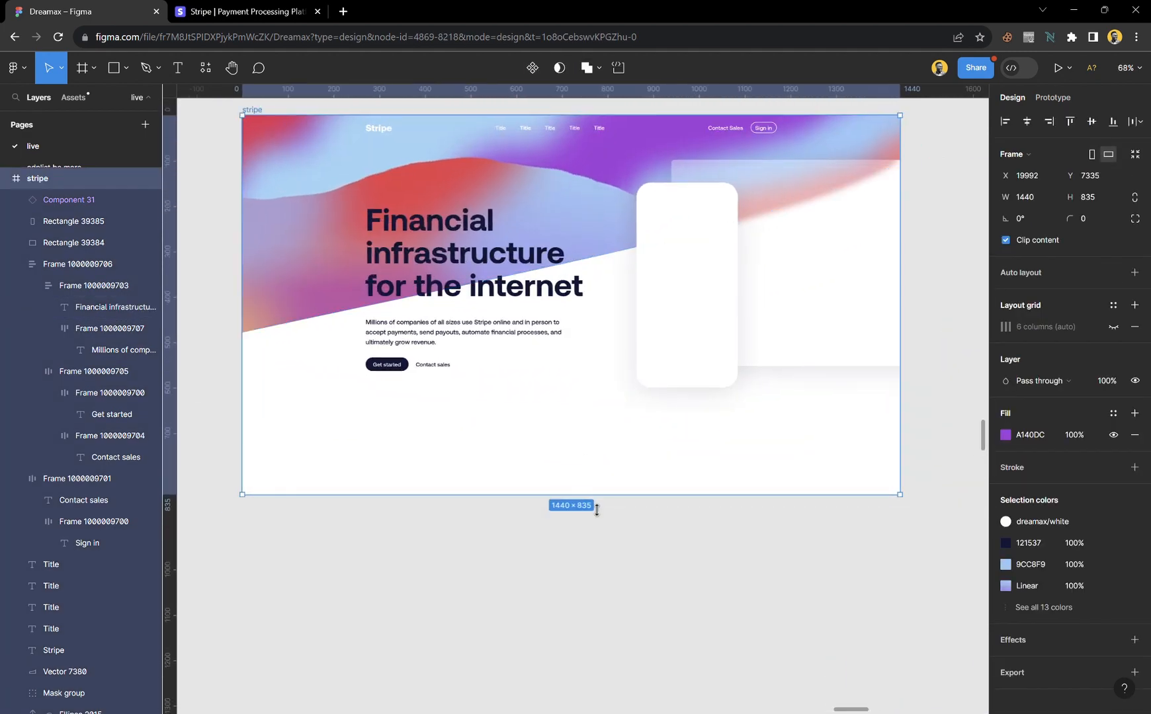
left_click_drag(597, 508, 618, 436)
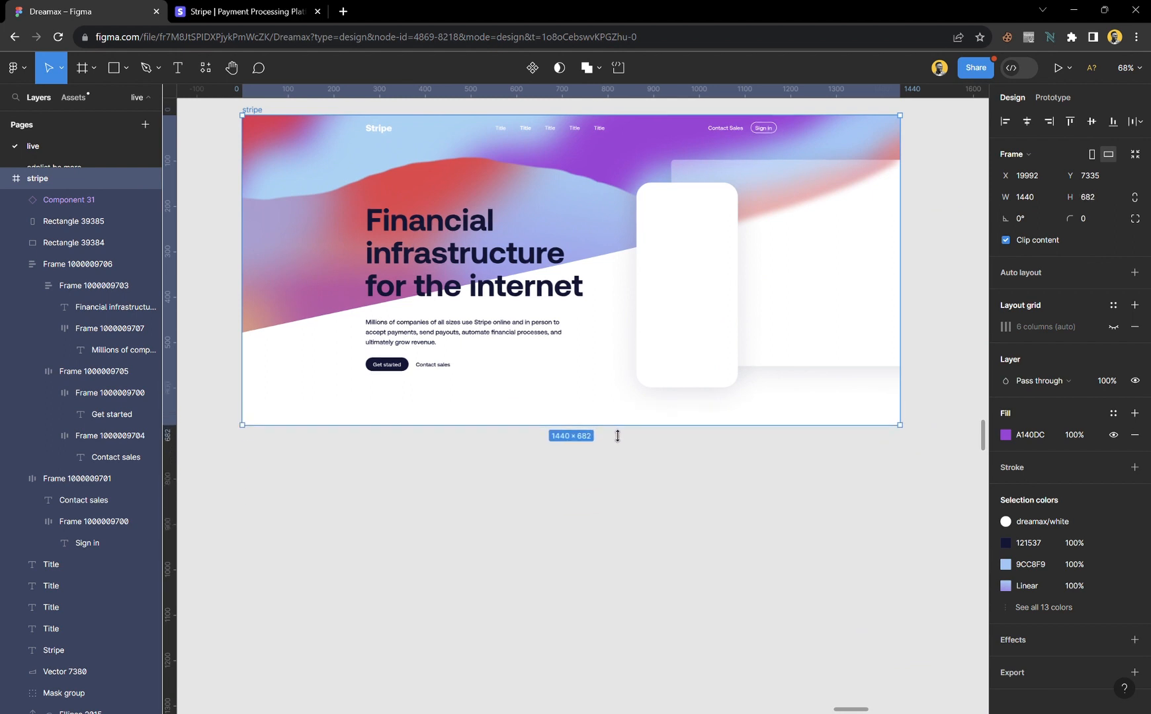
key("ctrl+z")
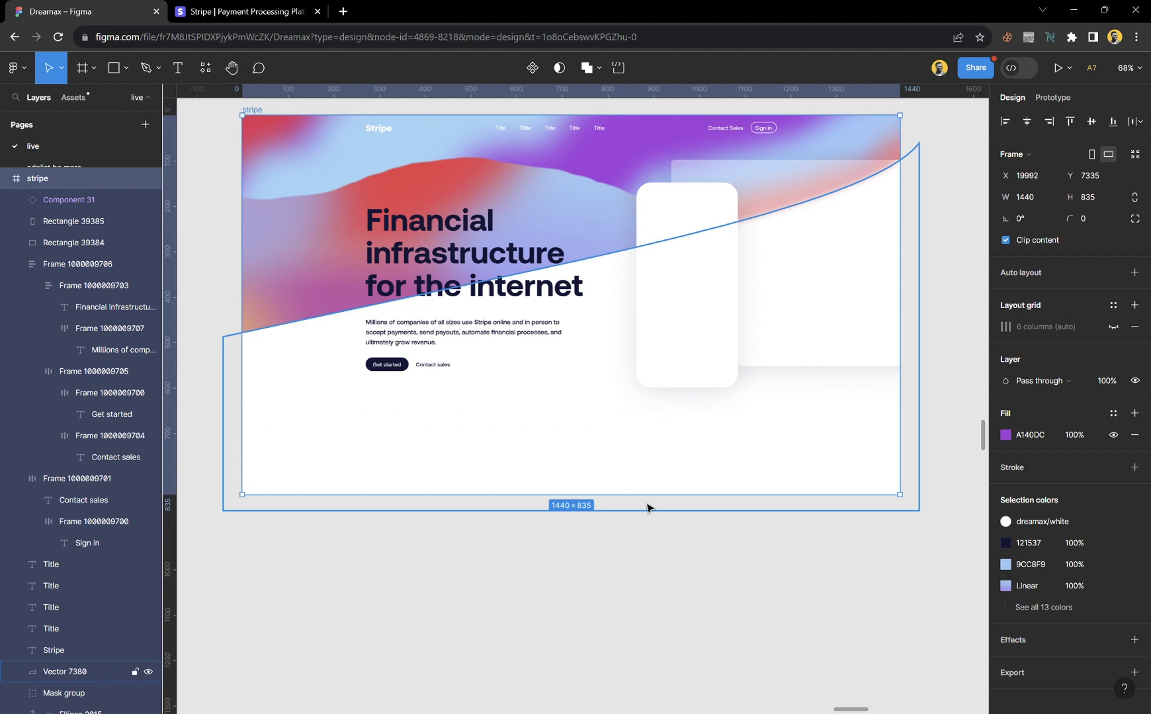
left_click(673, 586)
- Preview the stripe frame as a prototype and test whether hovering the second header Title reveals the dropdown card
scroll(555, 414, "up", 3)
left_click(259, 217)
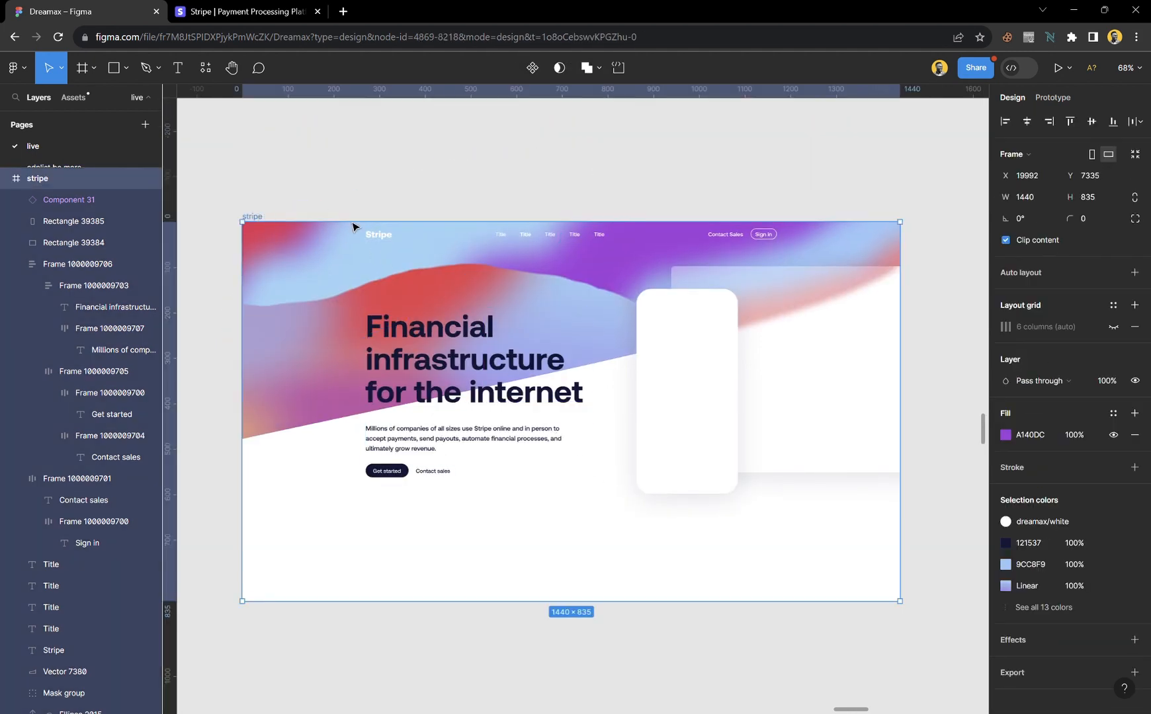
left_click(1057, 69)
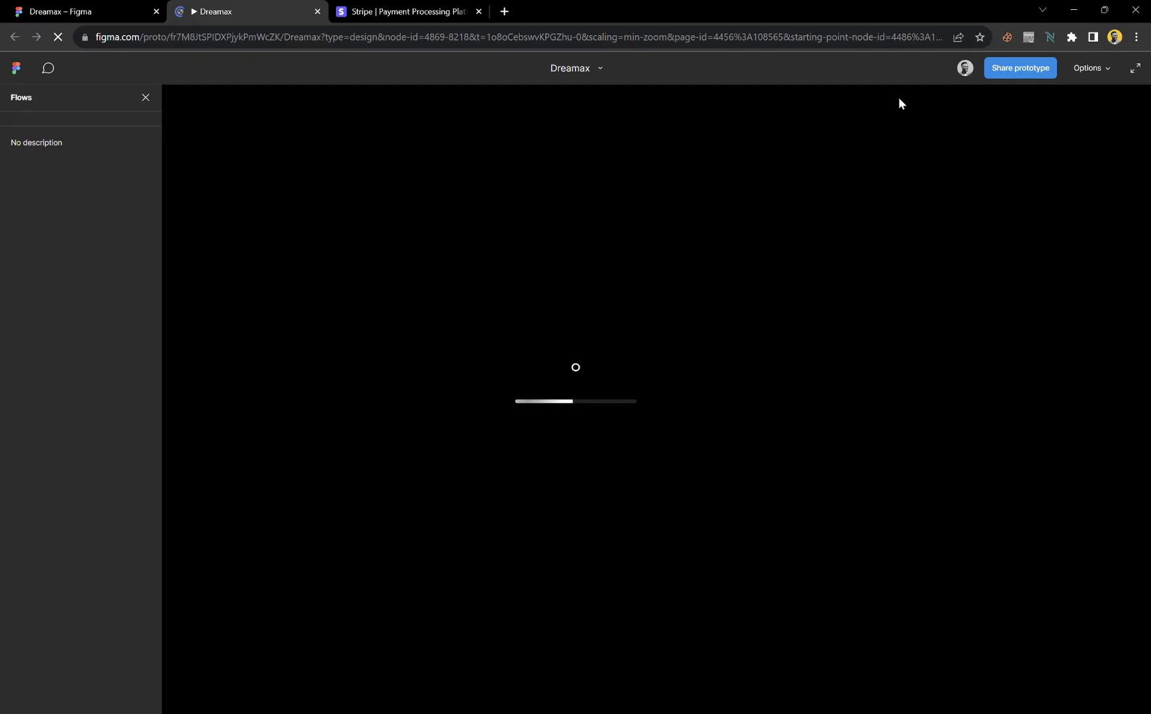
left_click(145, 99)
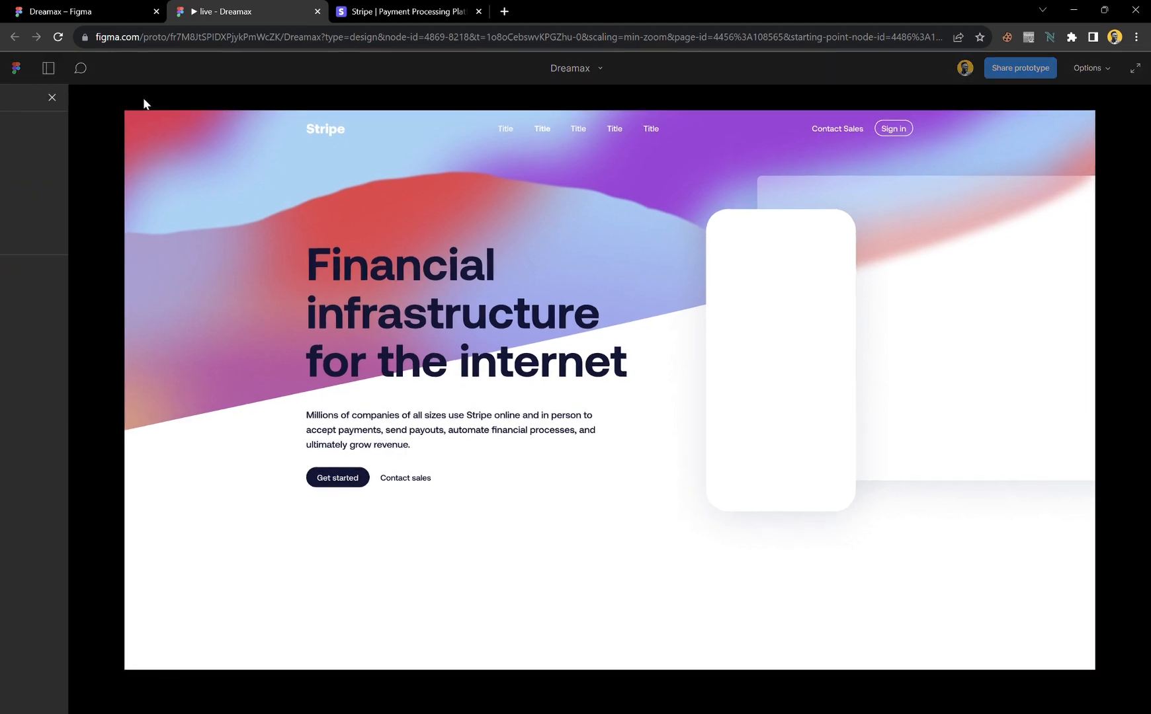
key("ctrl+shift+Tab")
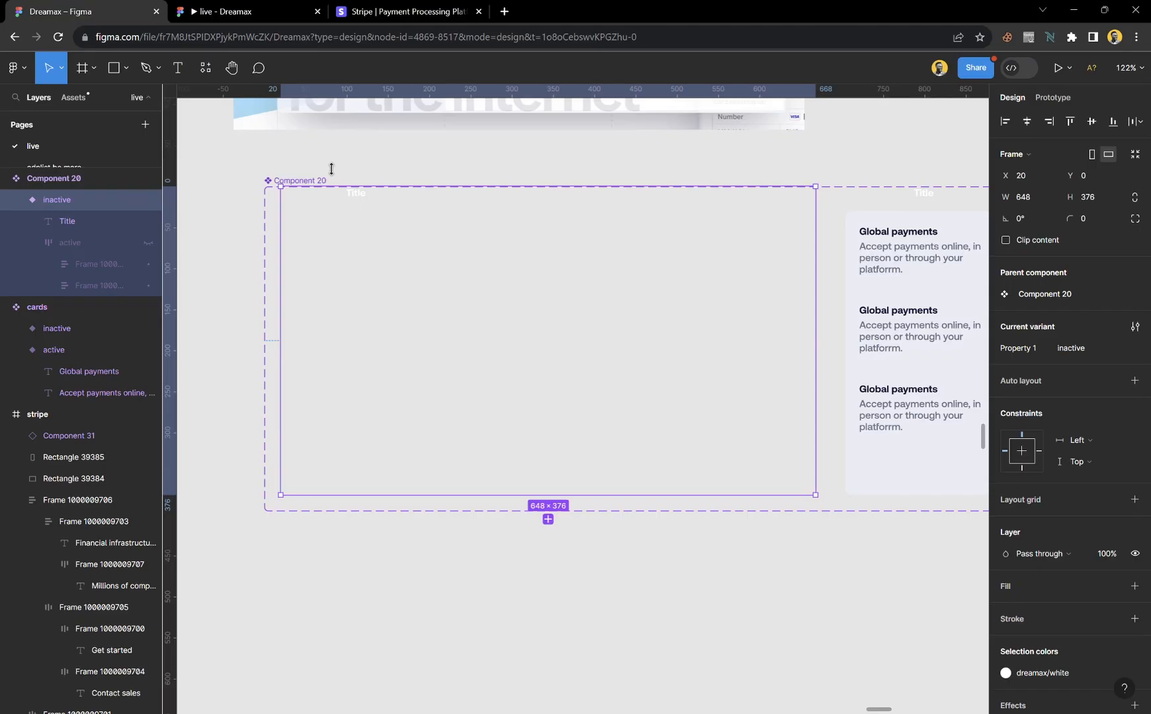
left_click(263, 10)
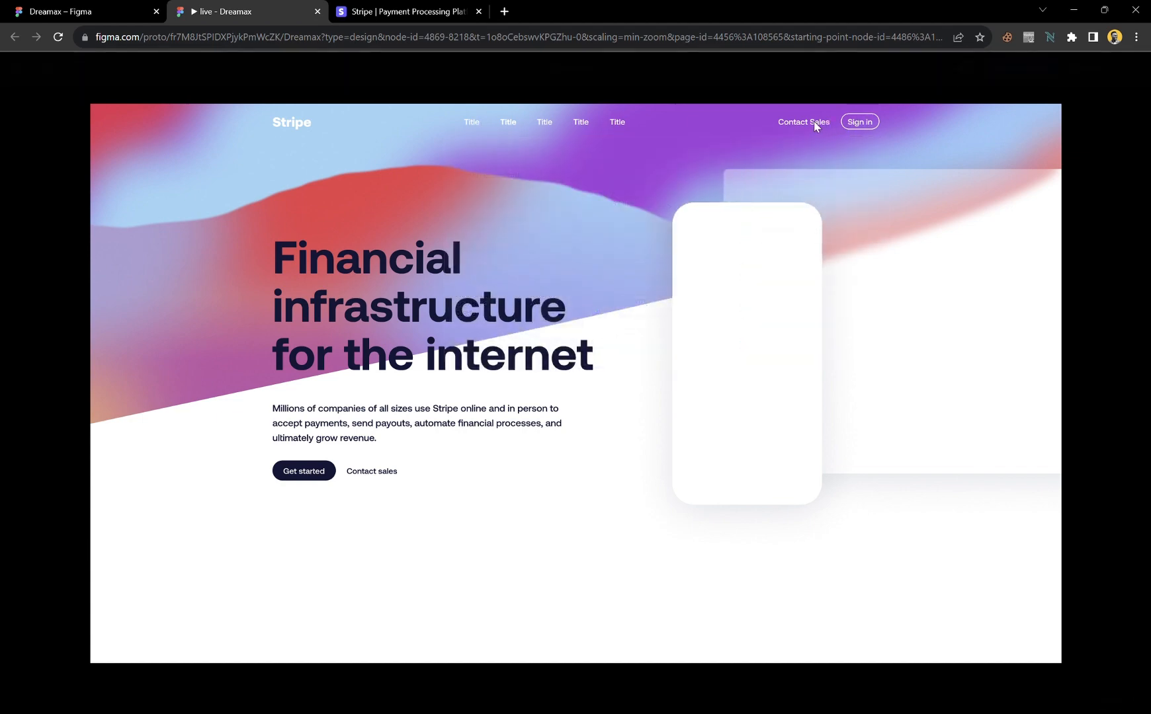
mouse_move(517, 125)
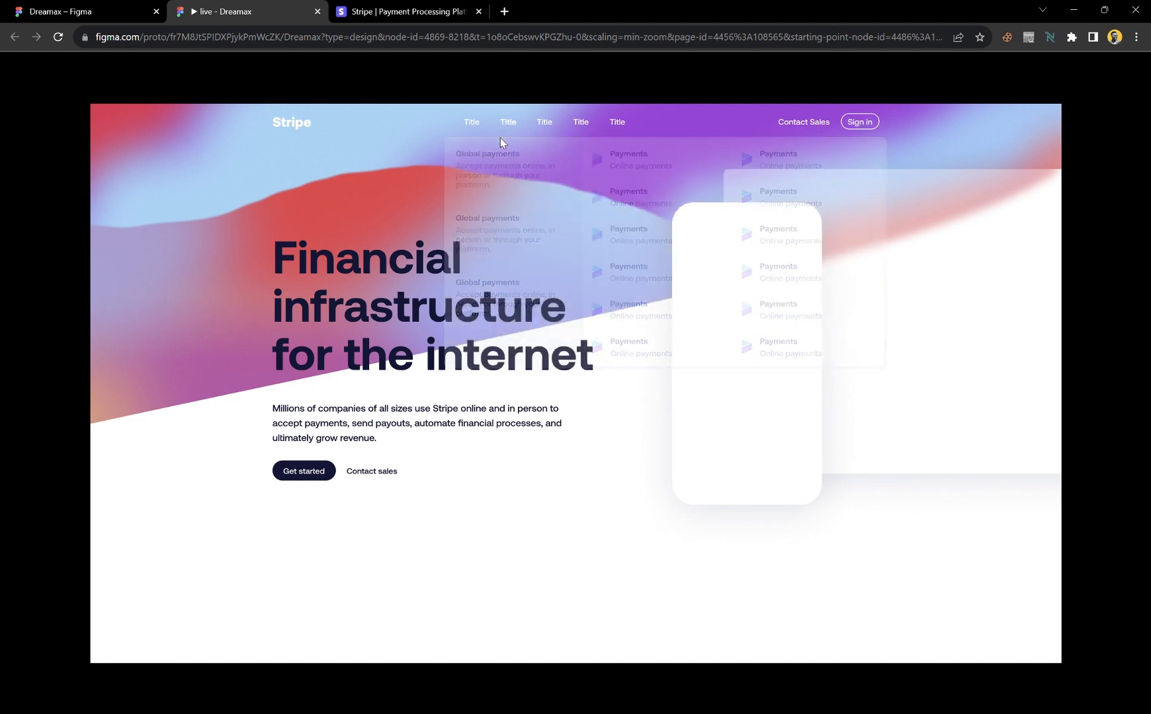
- Remove the While hovering interaction from the Title in Component 20's inactive variant
left_click(101, 3)
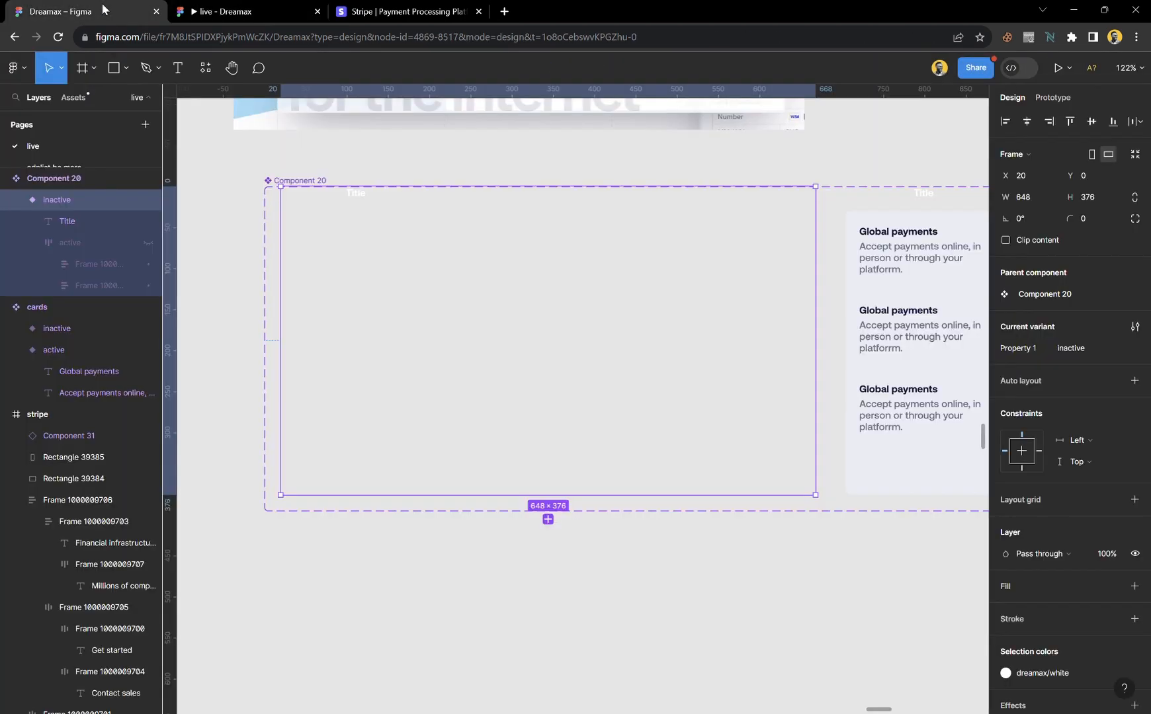
left_click(358, 194)
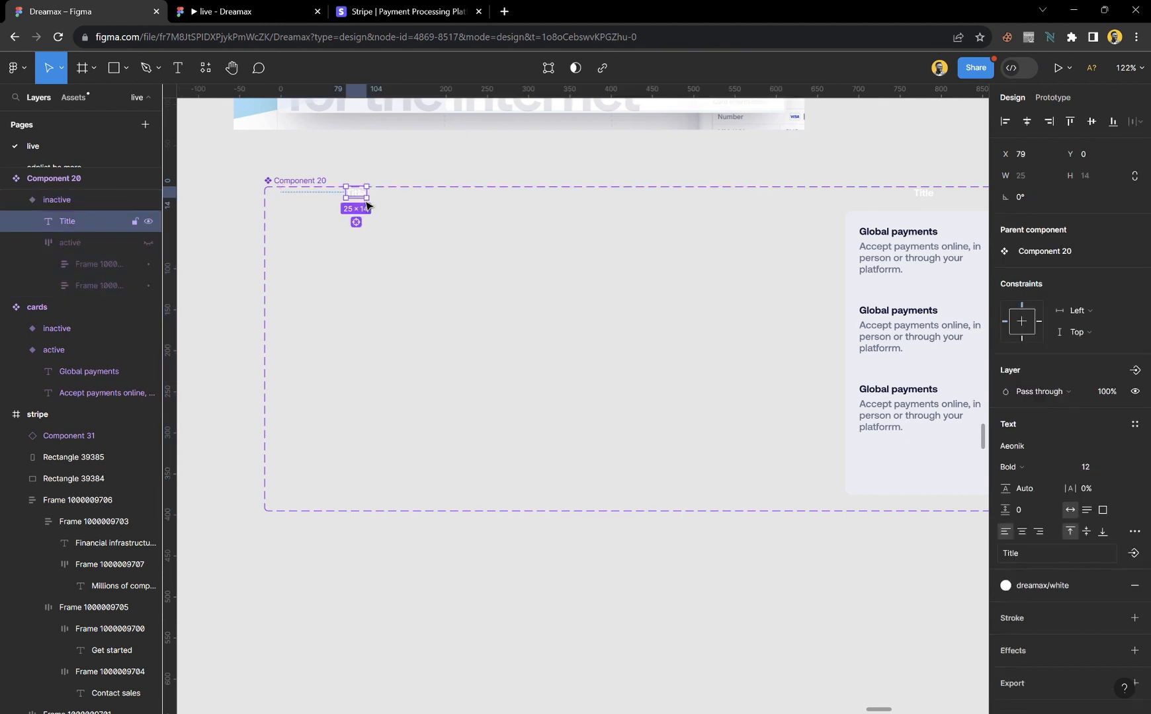
left_click(1054, 98)
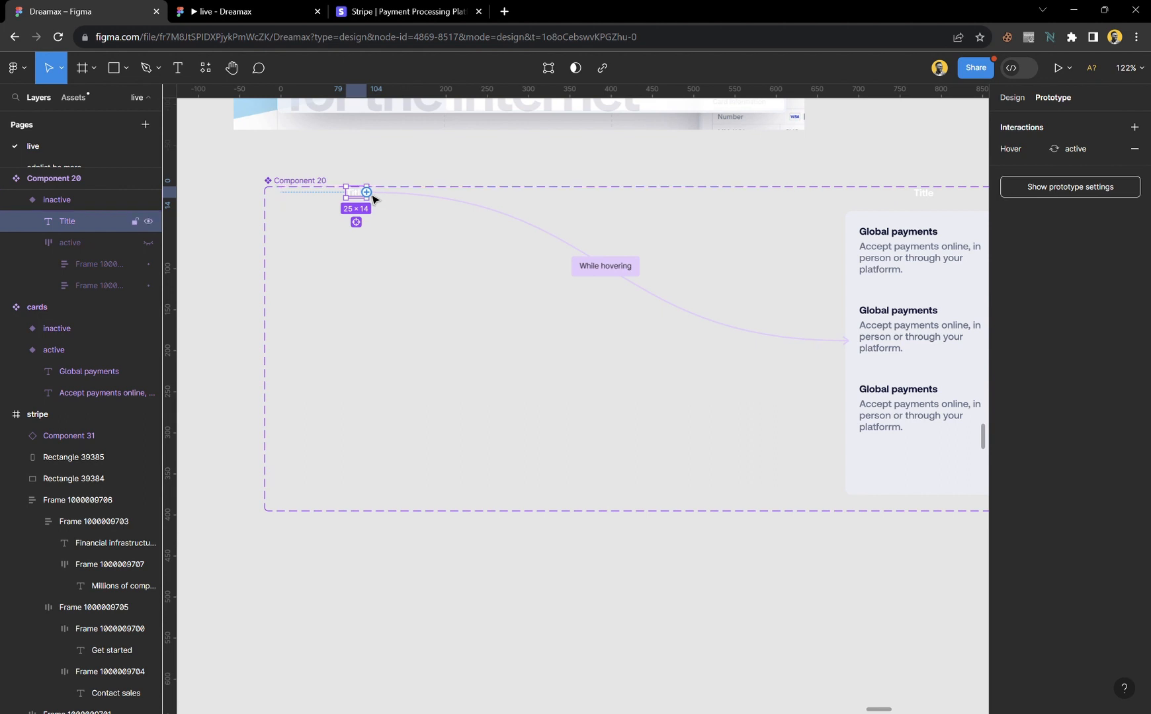
left_click_drag(371, 195, 542, 291)
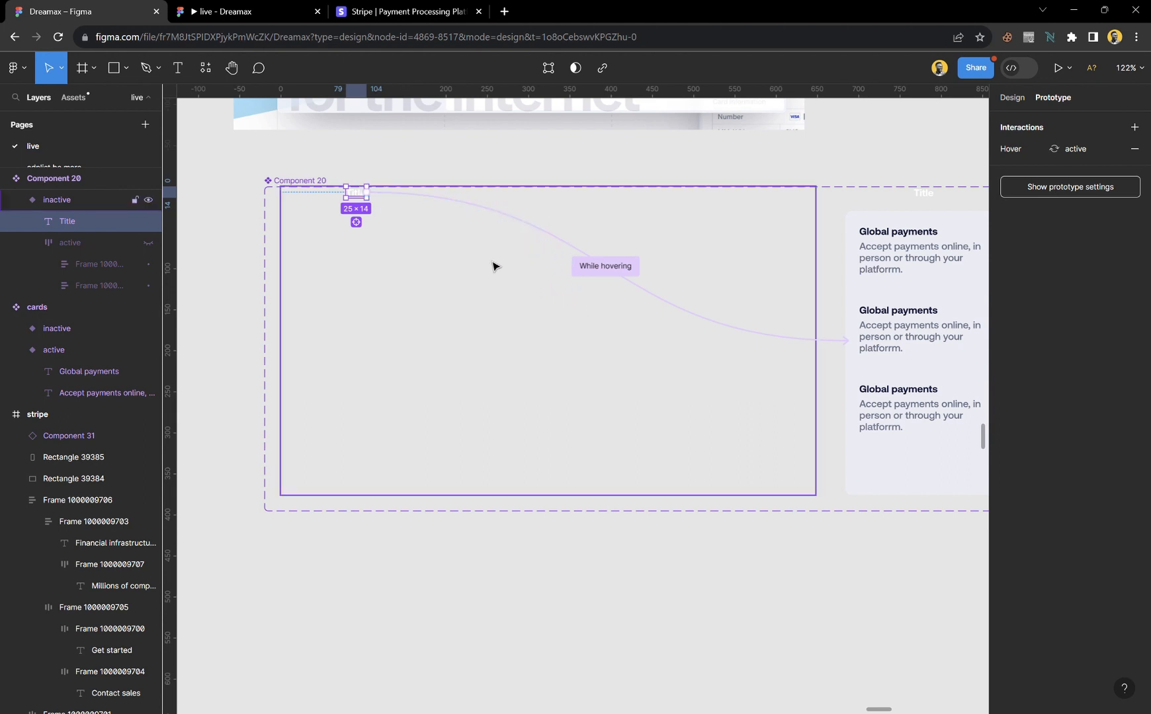
left_click(647, 294)
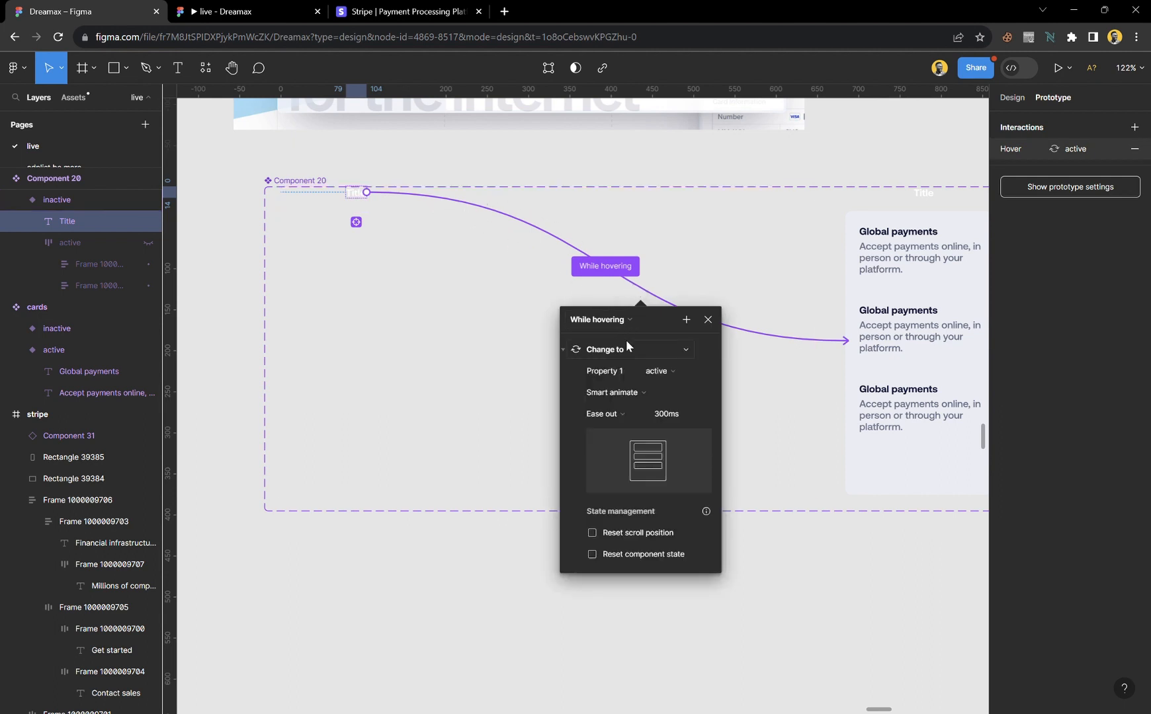
key("Escape")
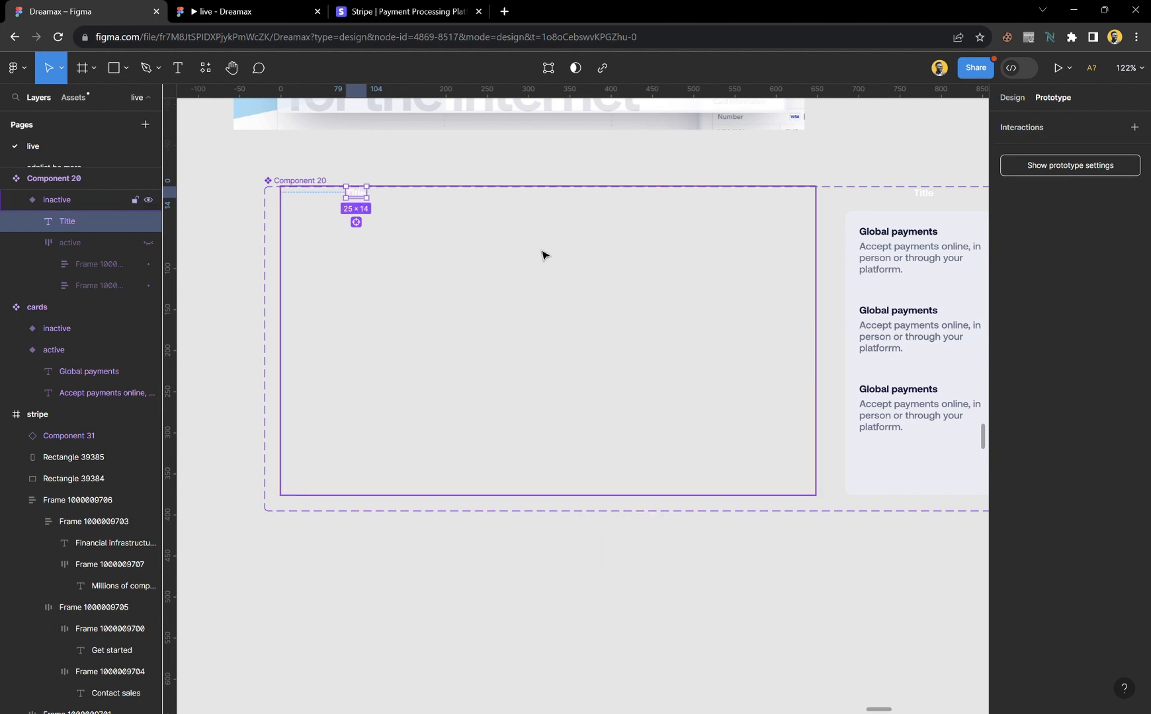
- Add a While hovering interaction on the whole inactive variant that changes the component to the active variant
left_click(630, 283)
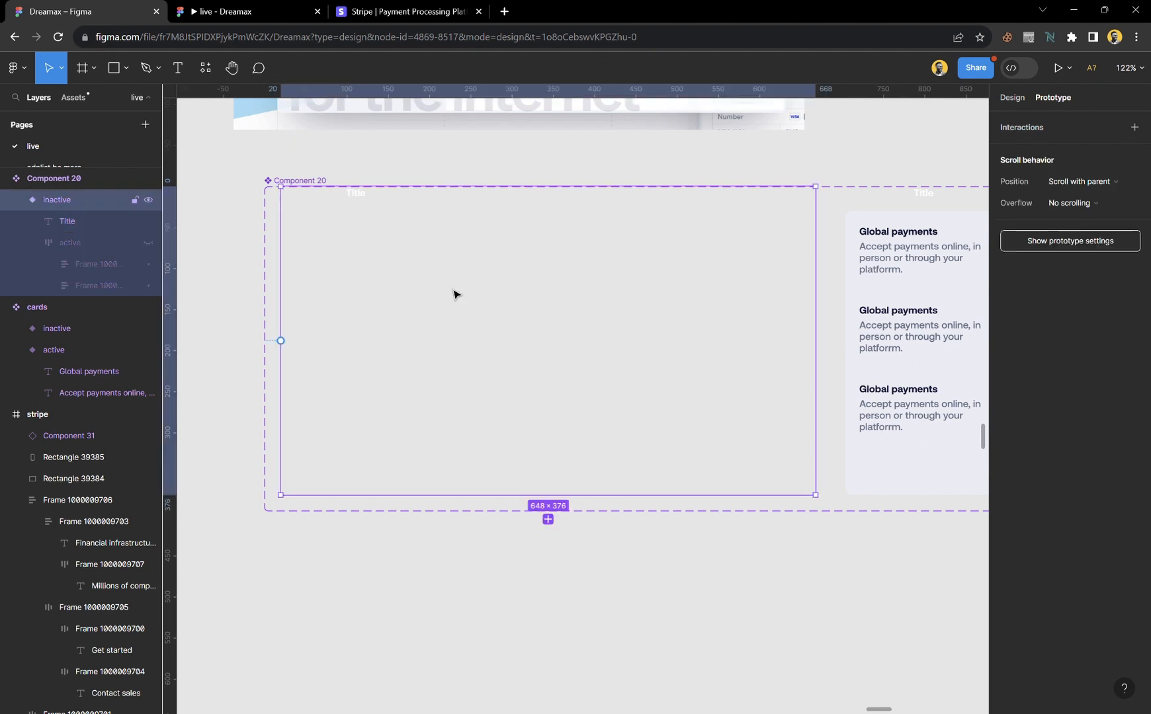
left_click_drag(816, 341, 921, 348)
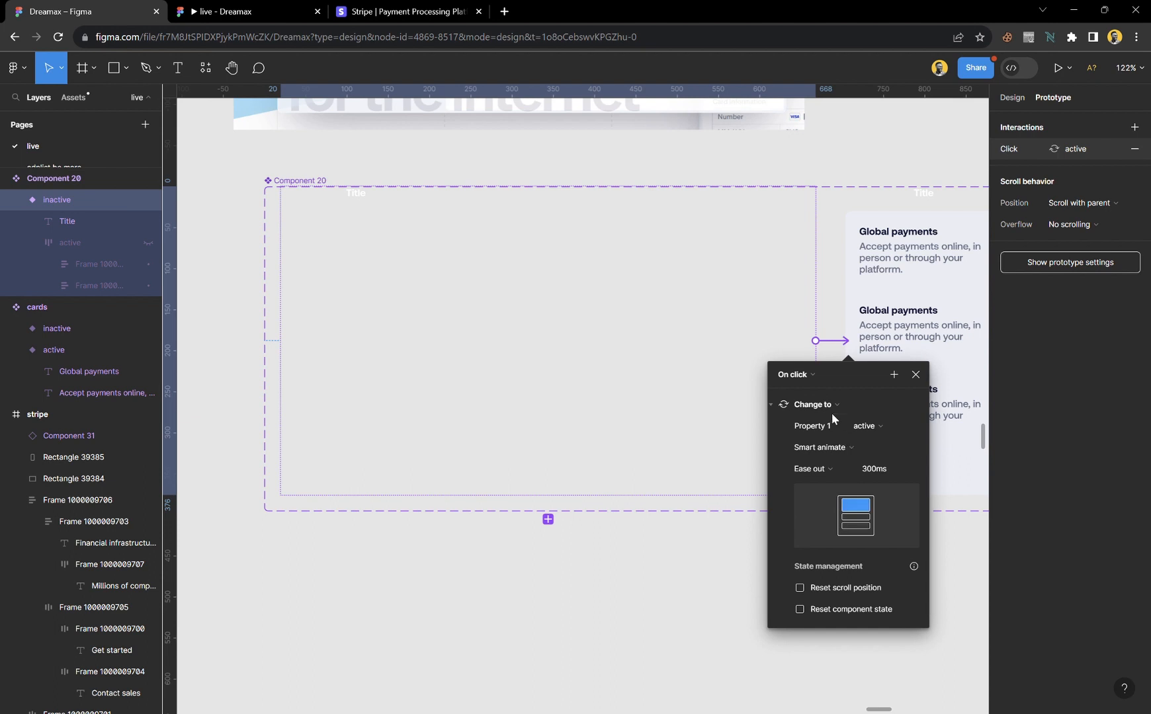
left_click(807, 375)
left_click(811, 406)
- Test the dropdown's hover behaviour again in the prototype preview, over the card area and the second header Title
left_click(216, 12)
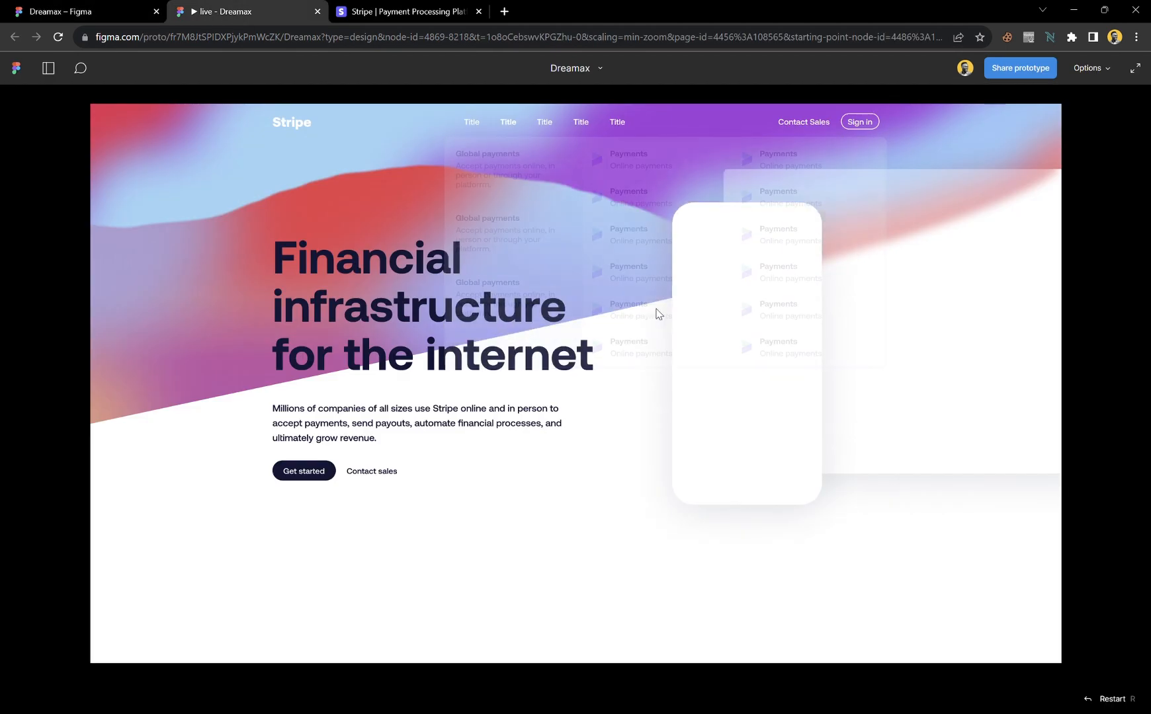
mouse_move(509, 123)
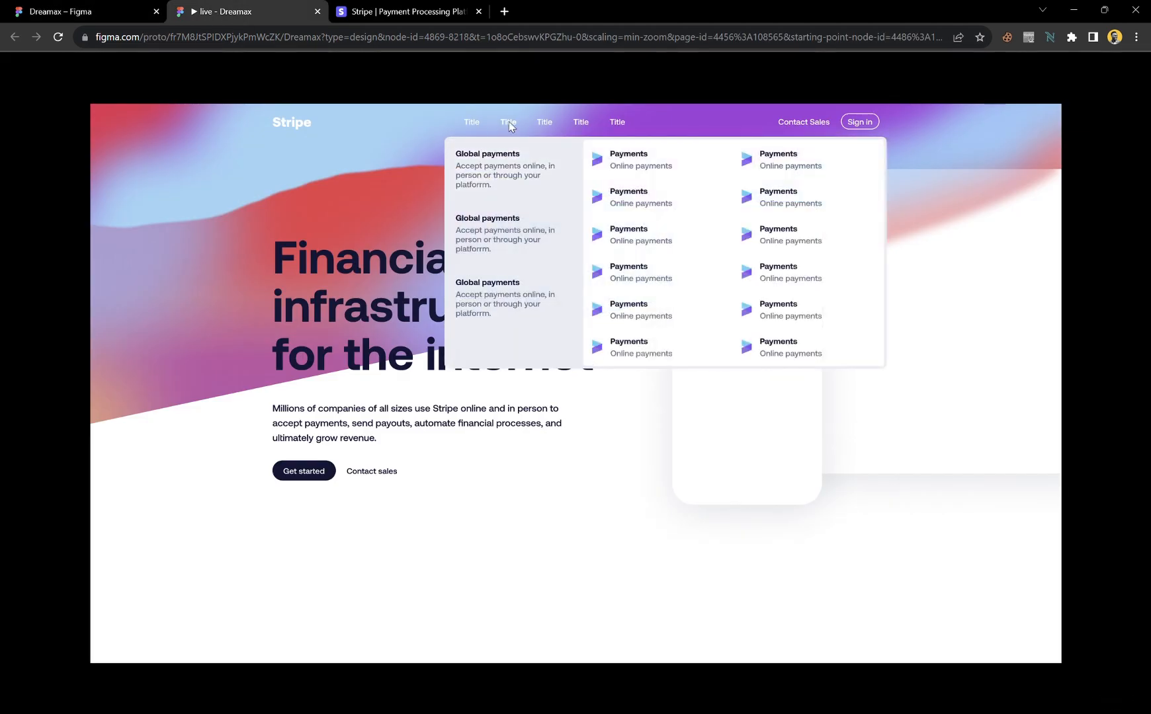